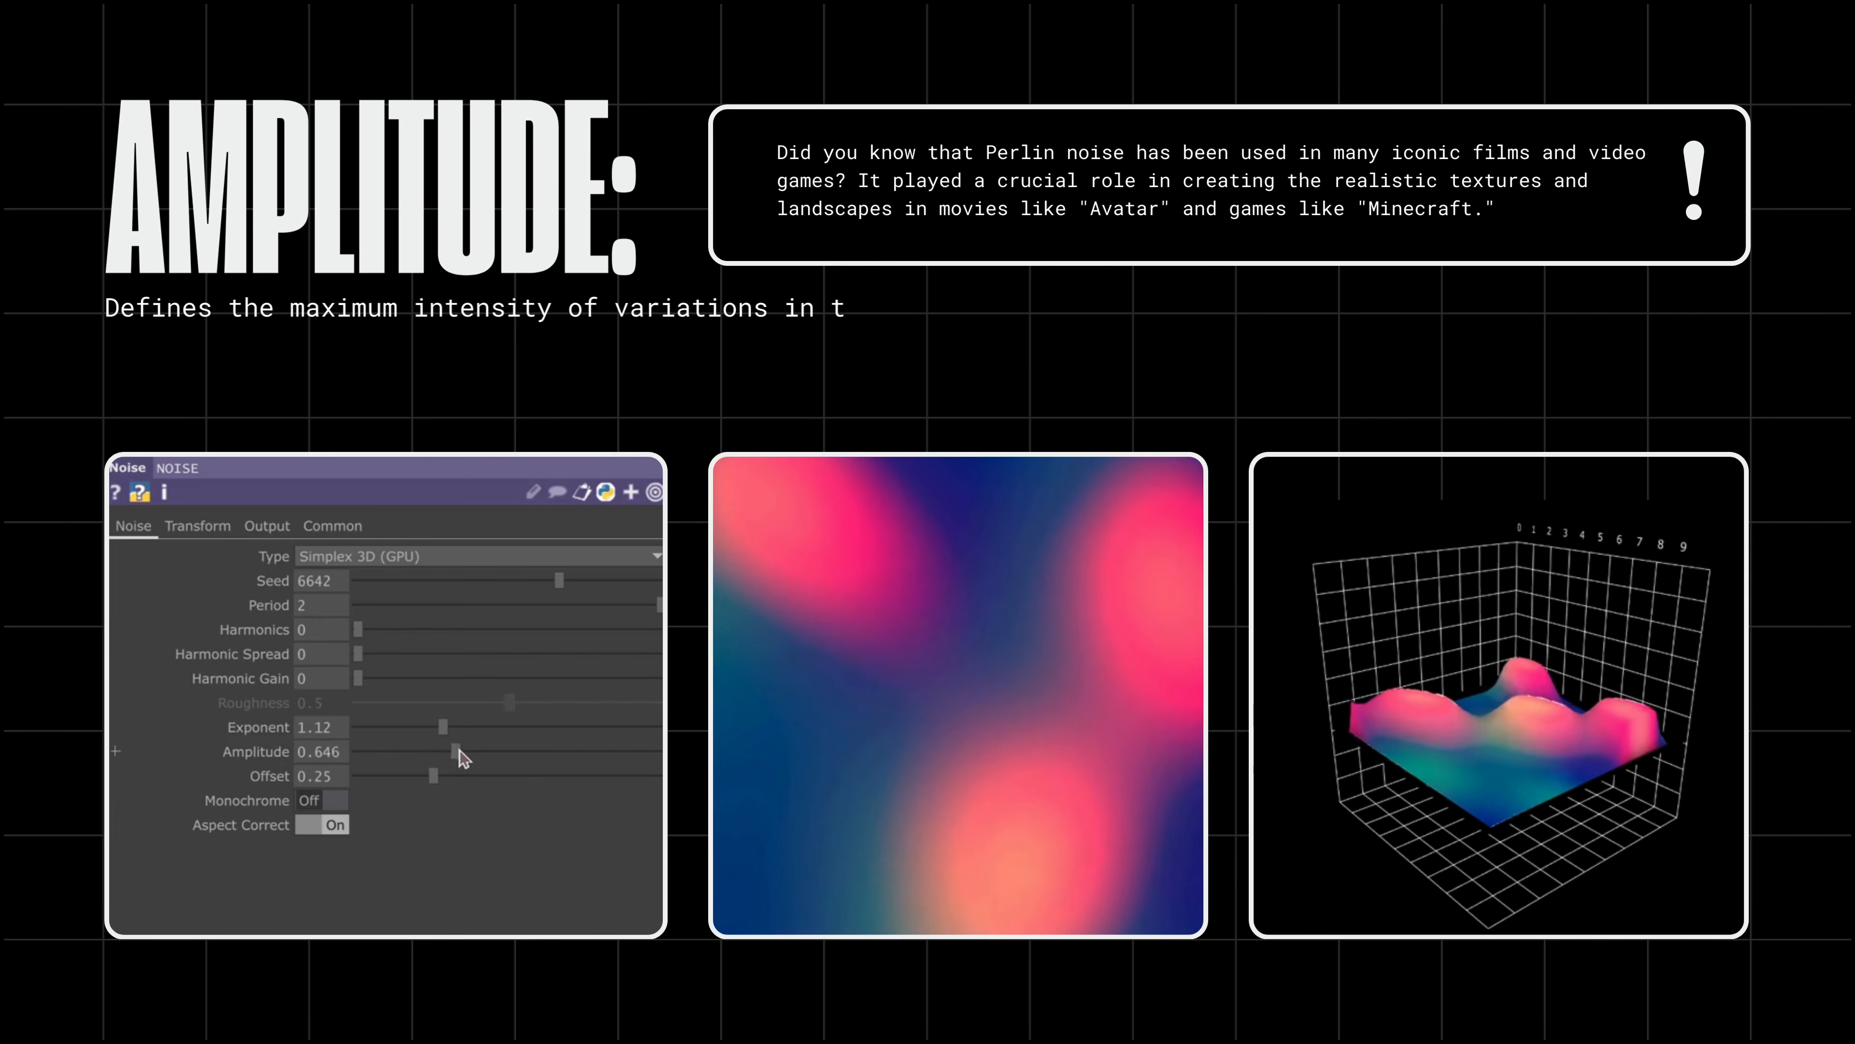
Set the noise's Amplitude to 0.493 and its Offset to 0.367
drag(460, 752, 516, 756)
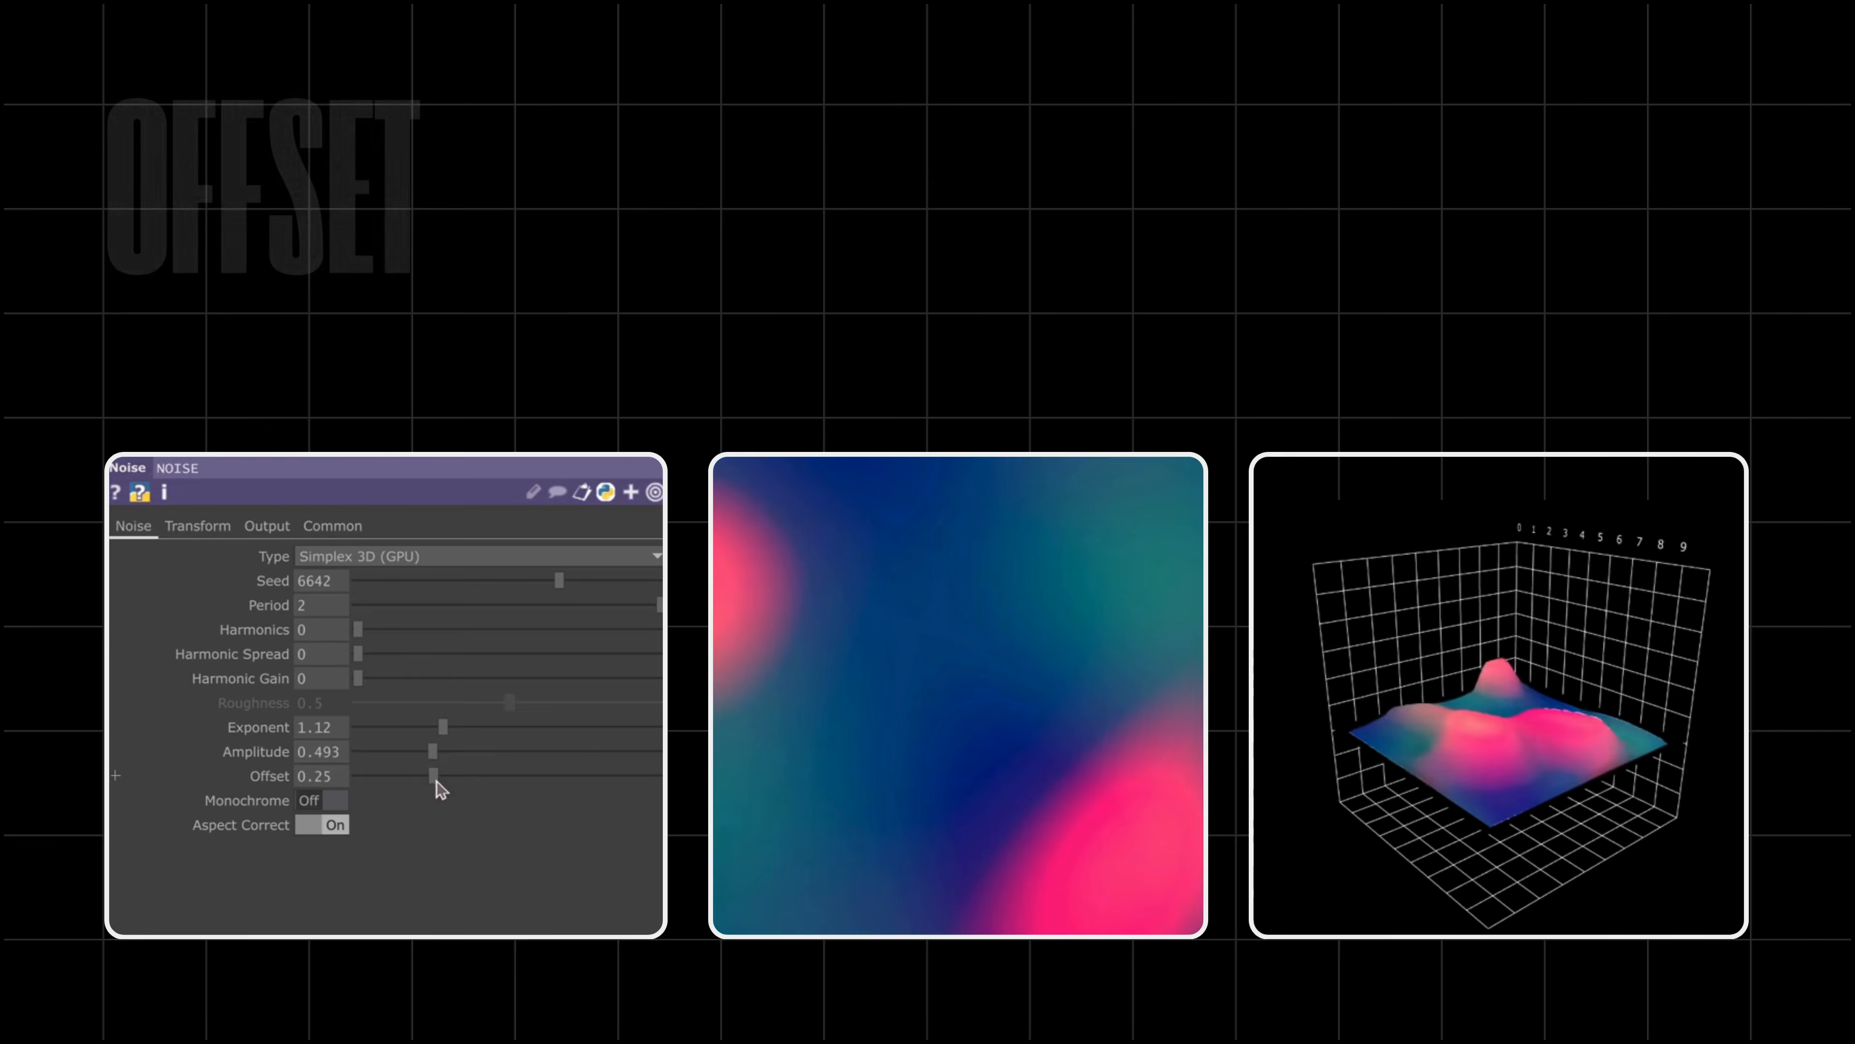
mouse_move(490, 778)
mouse_down()
mouse_move(564, 780)
mouse_move(371, 780)
mouse_move(569, 780)
mouse_move(471, 784)
mouse_up()
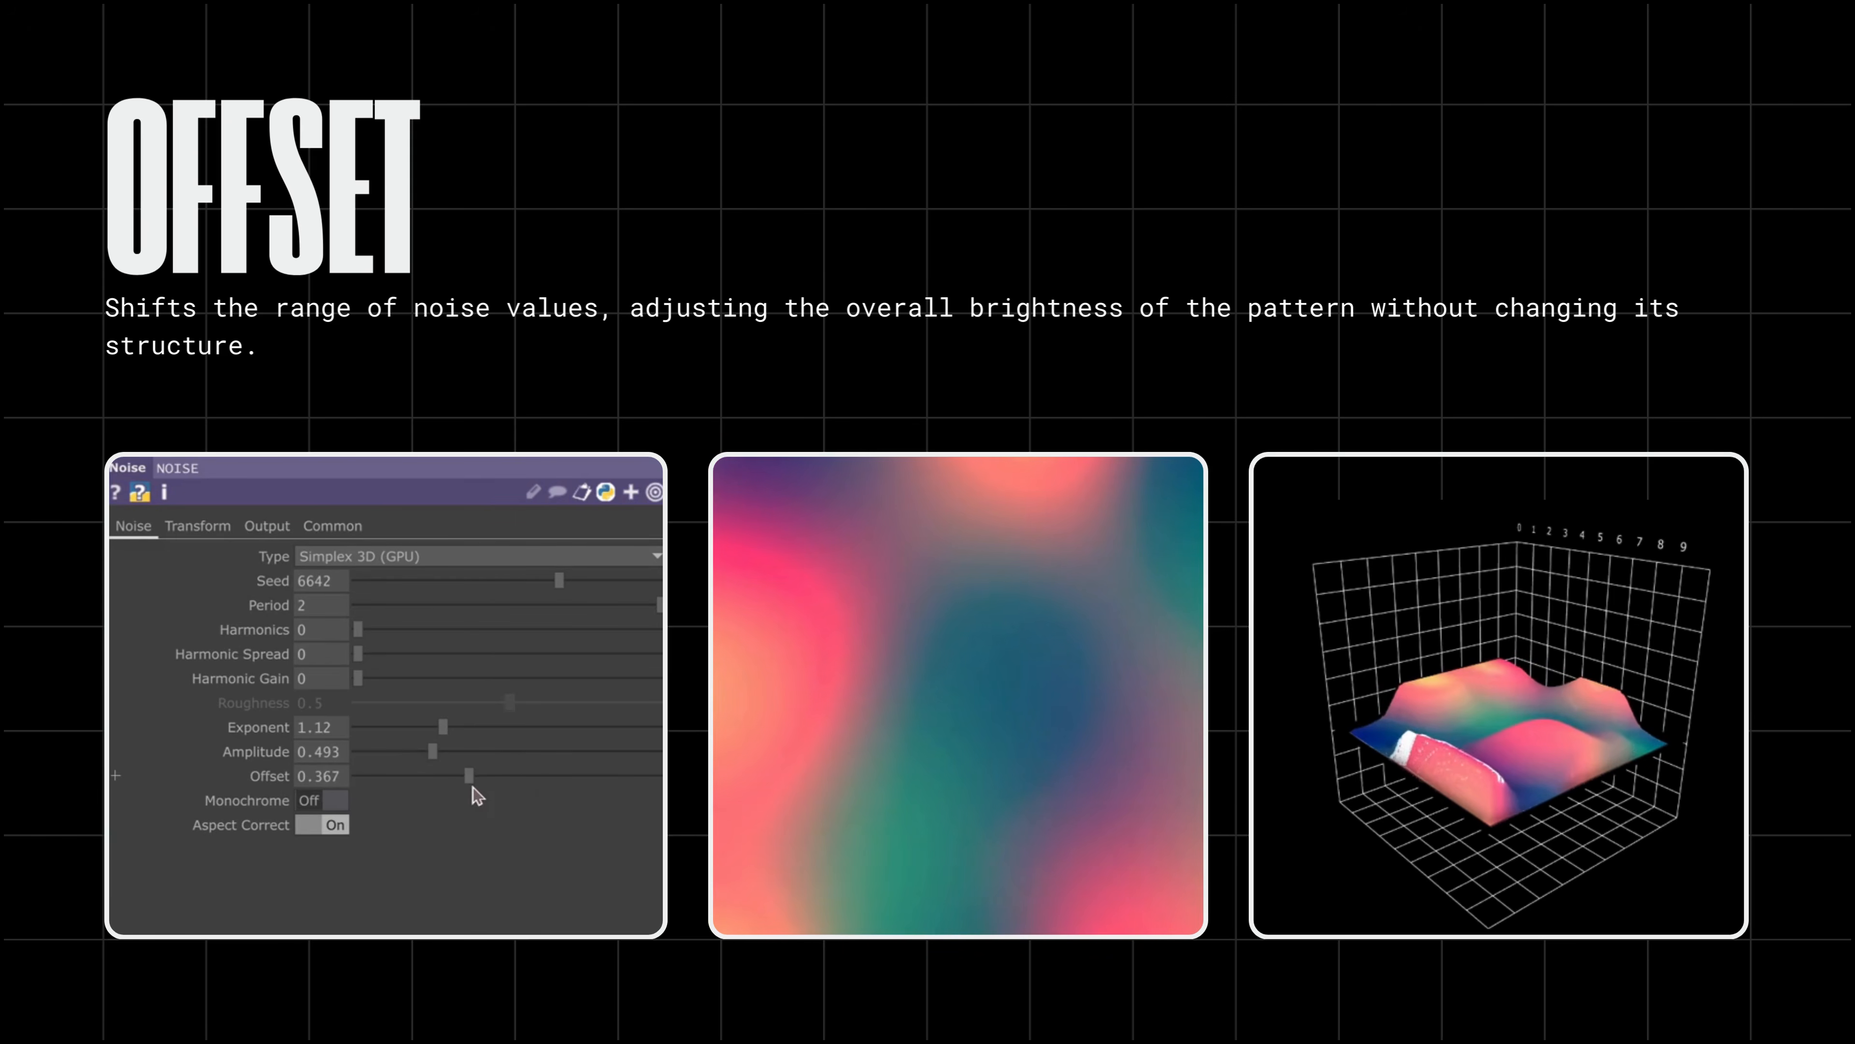
Switch the noise's Monochrome option on and off twice and Aspect Correct off and on to compare the patterns
click(337, 803)
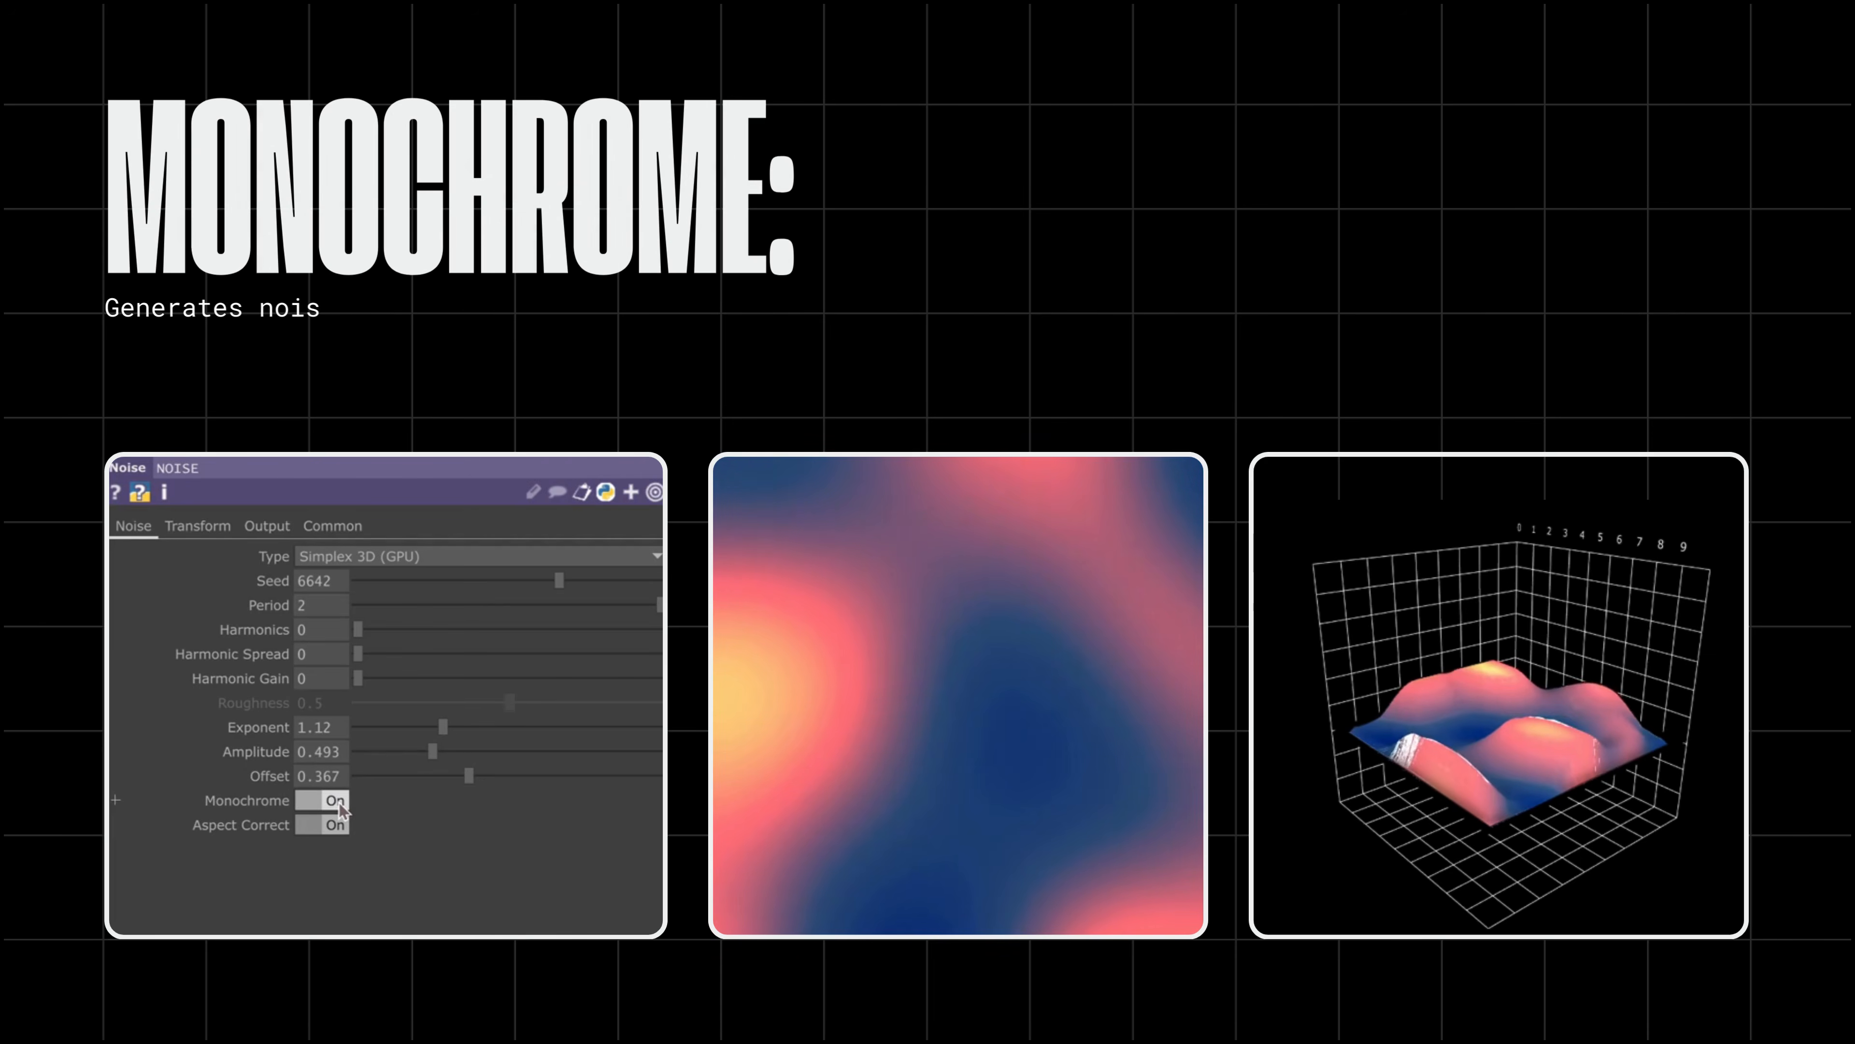
click(338, 803)
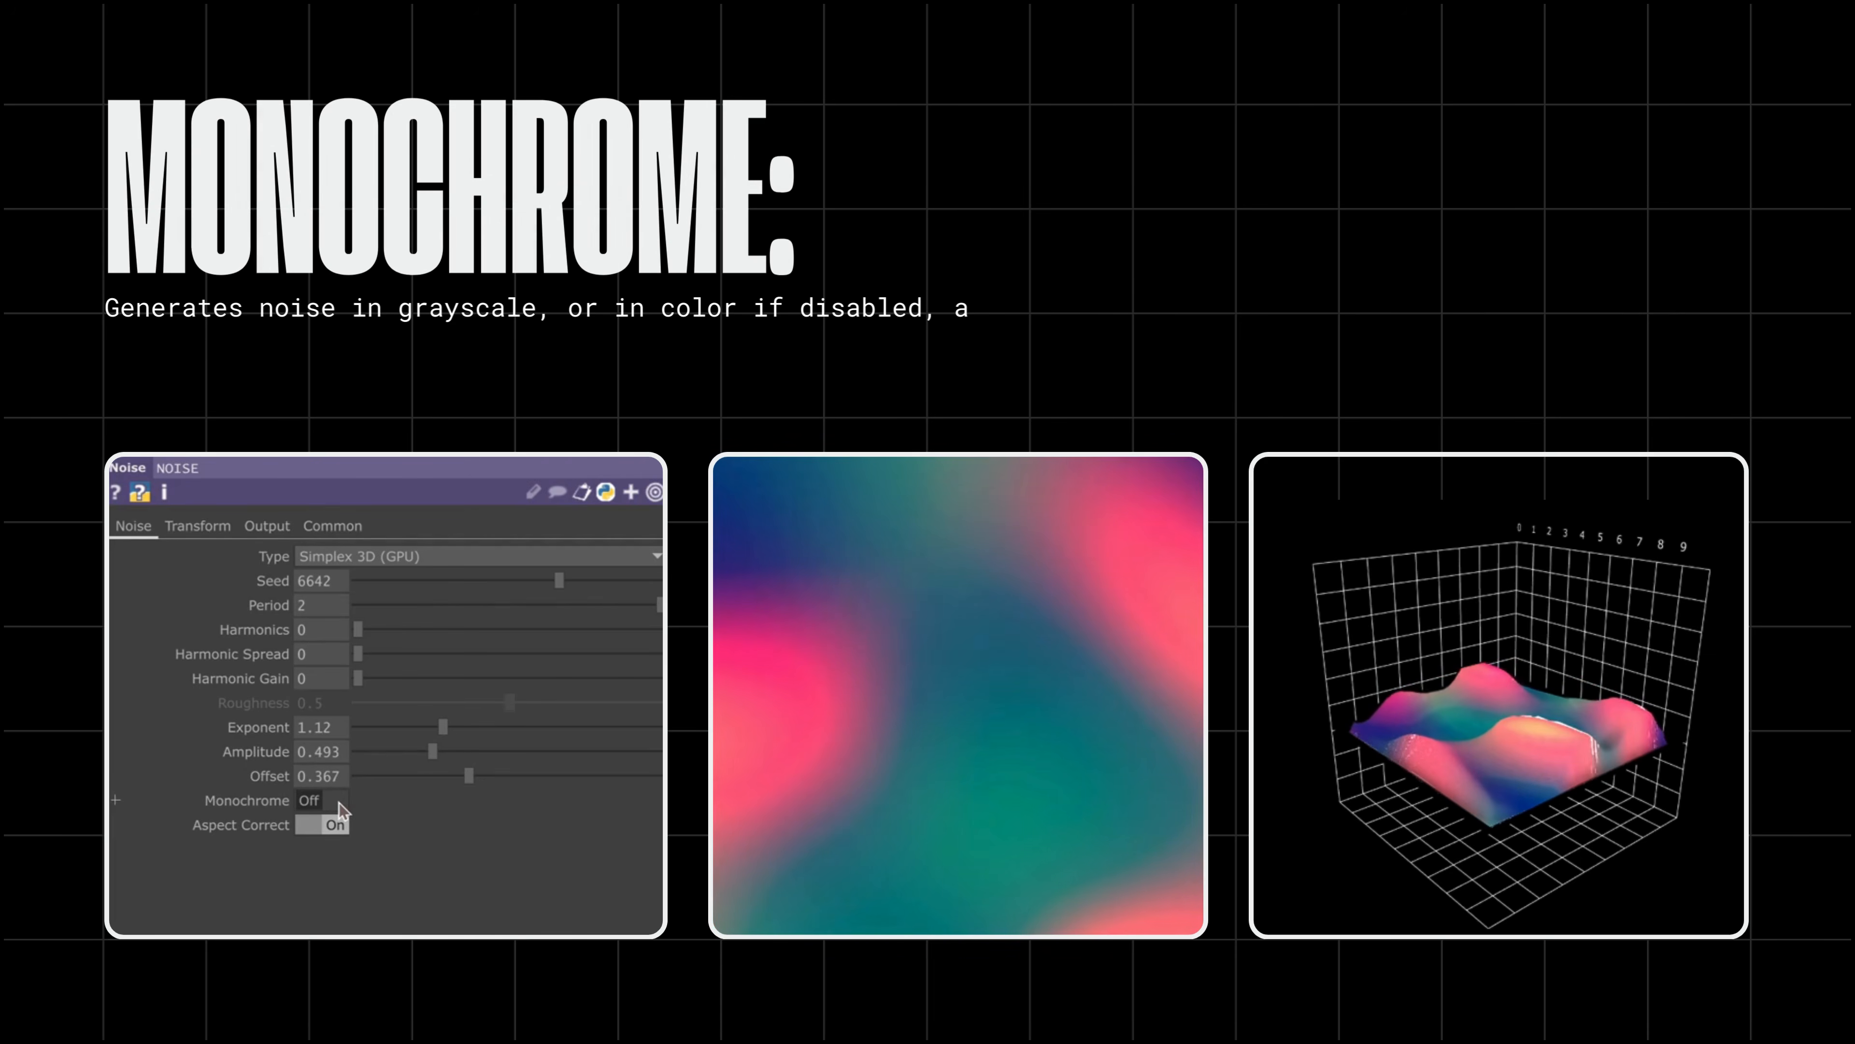
click(339, 803)
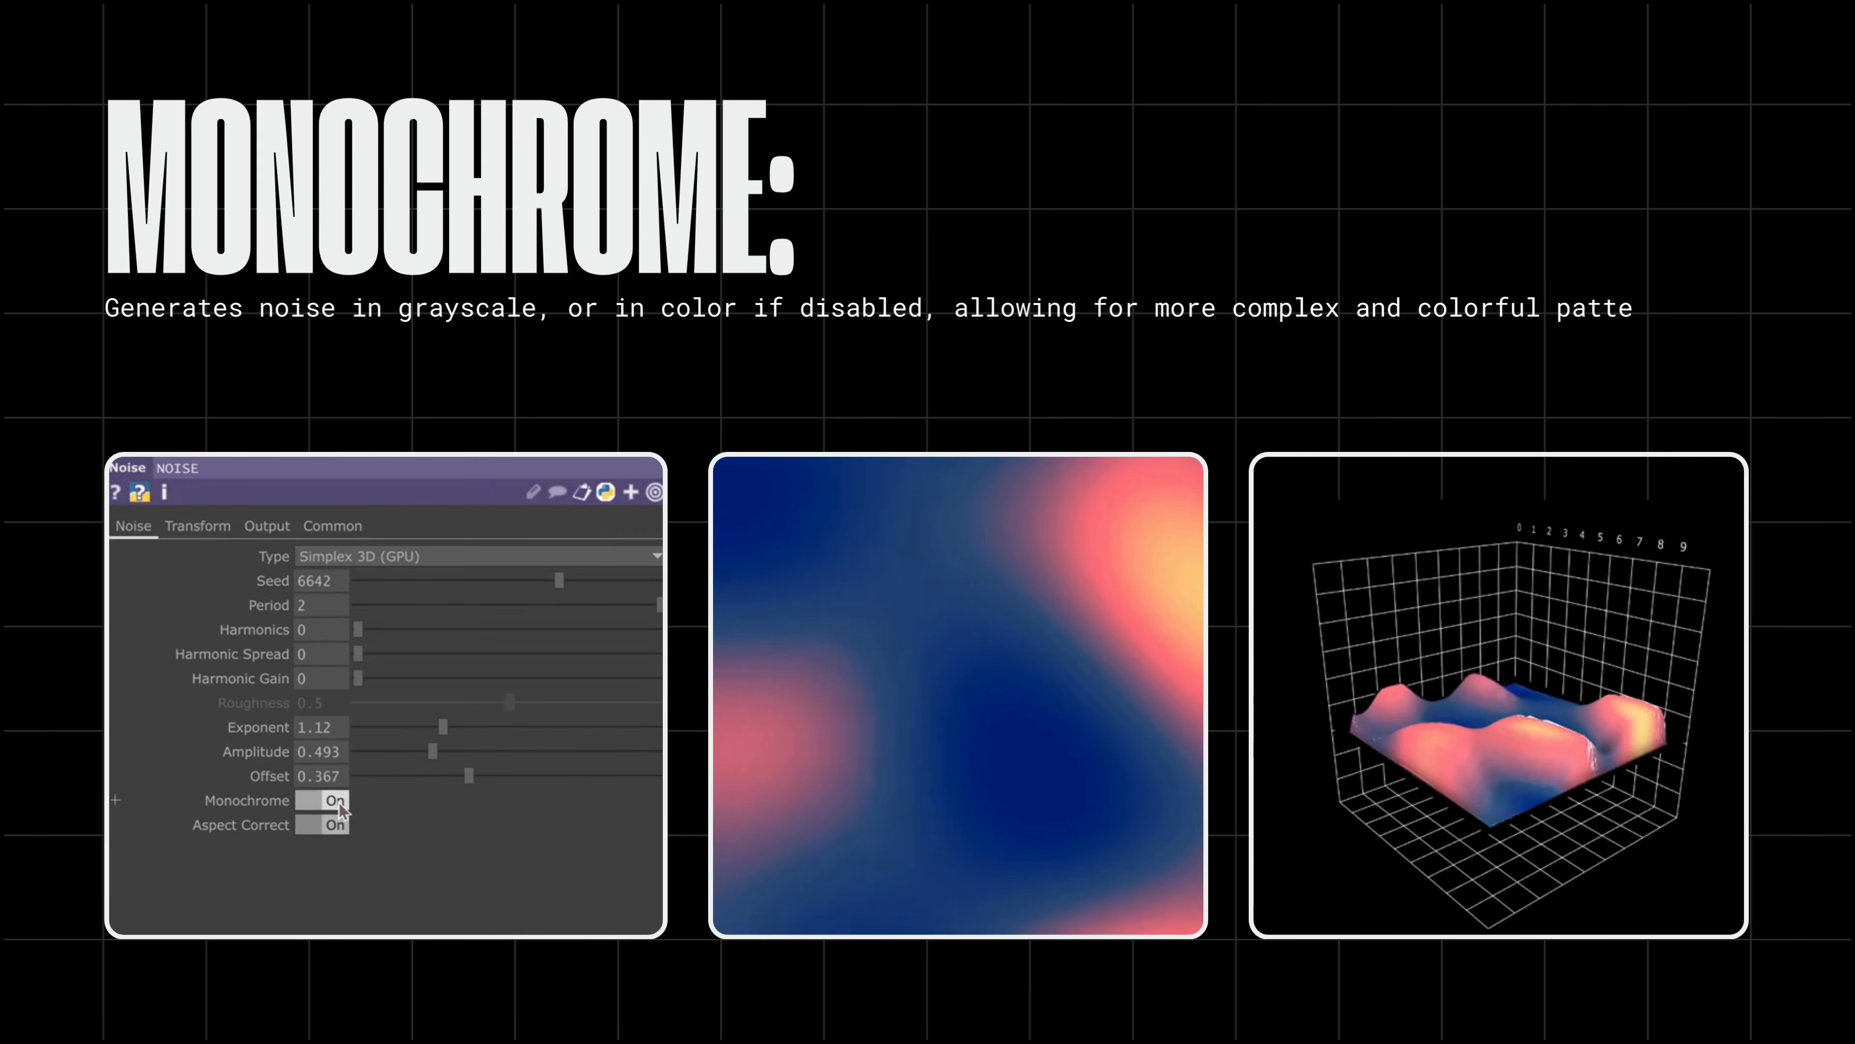
click(338, 803)
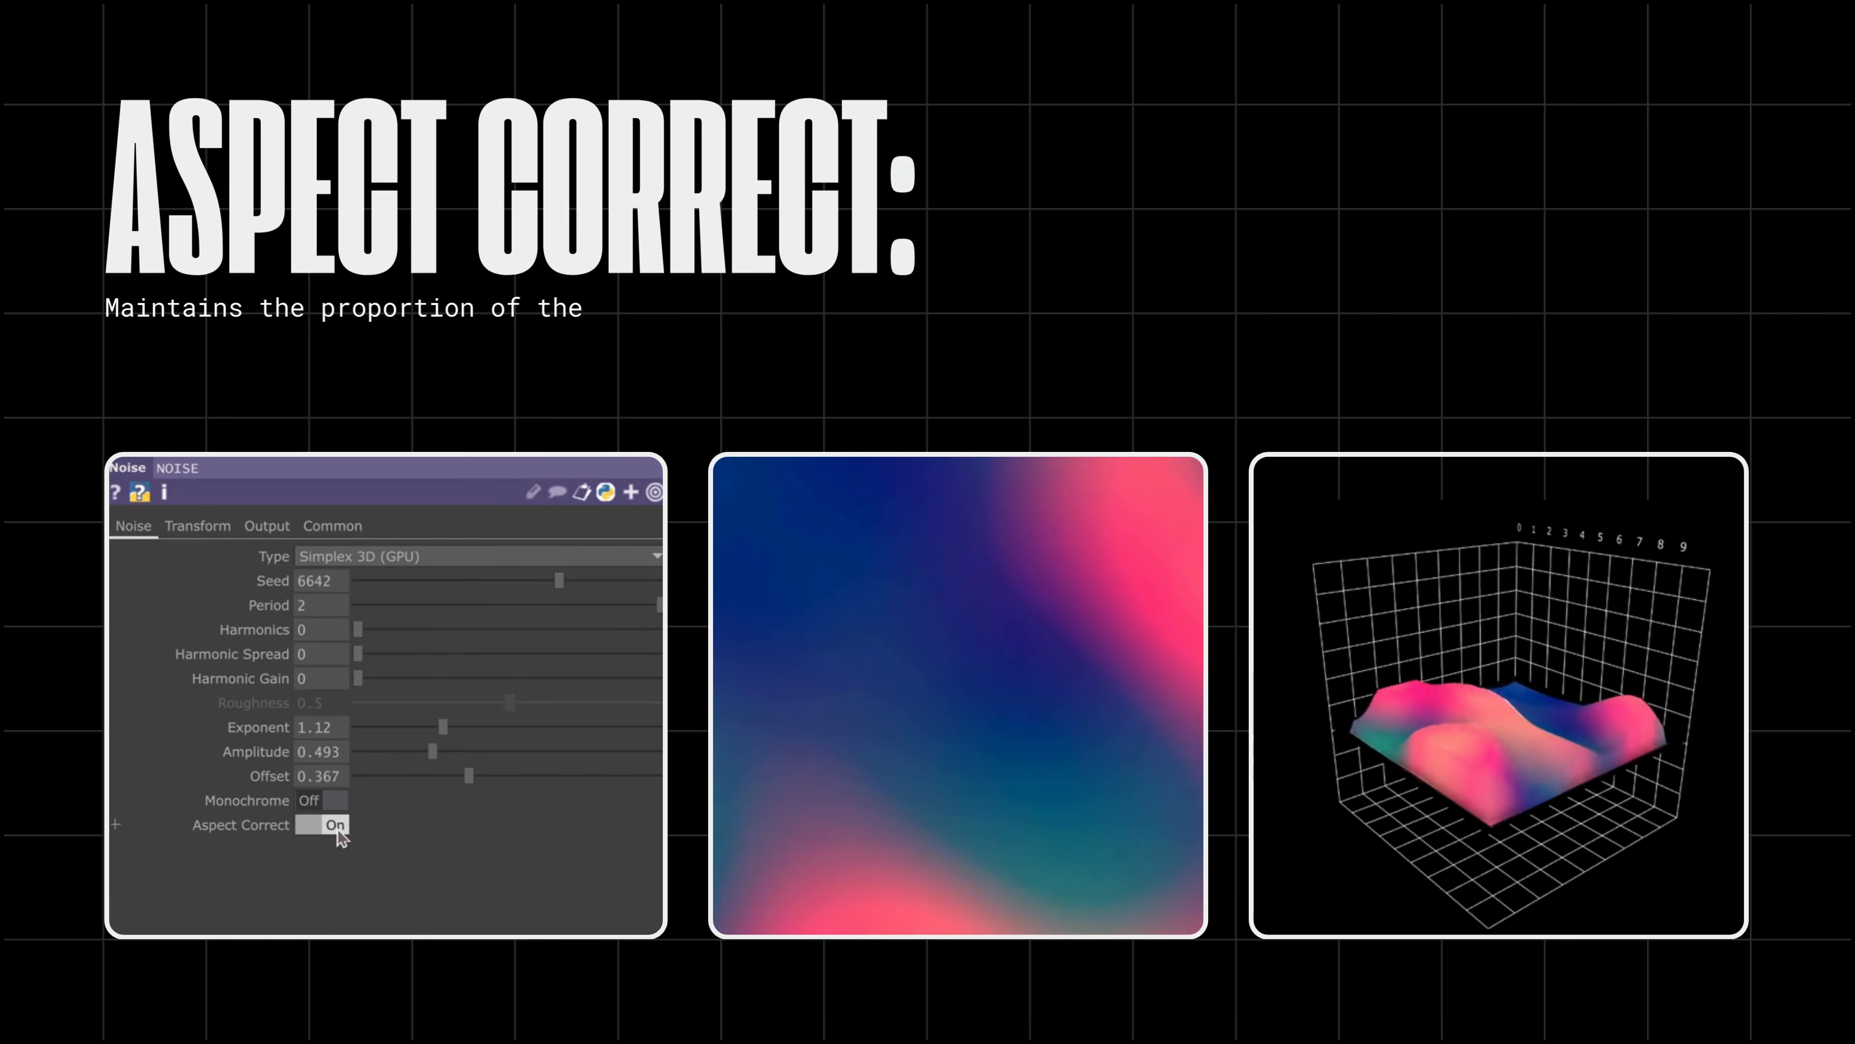
click(337, 827)
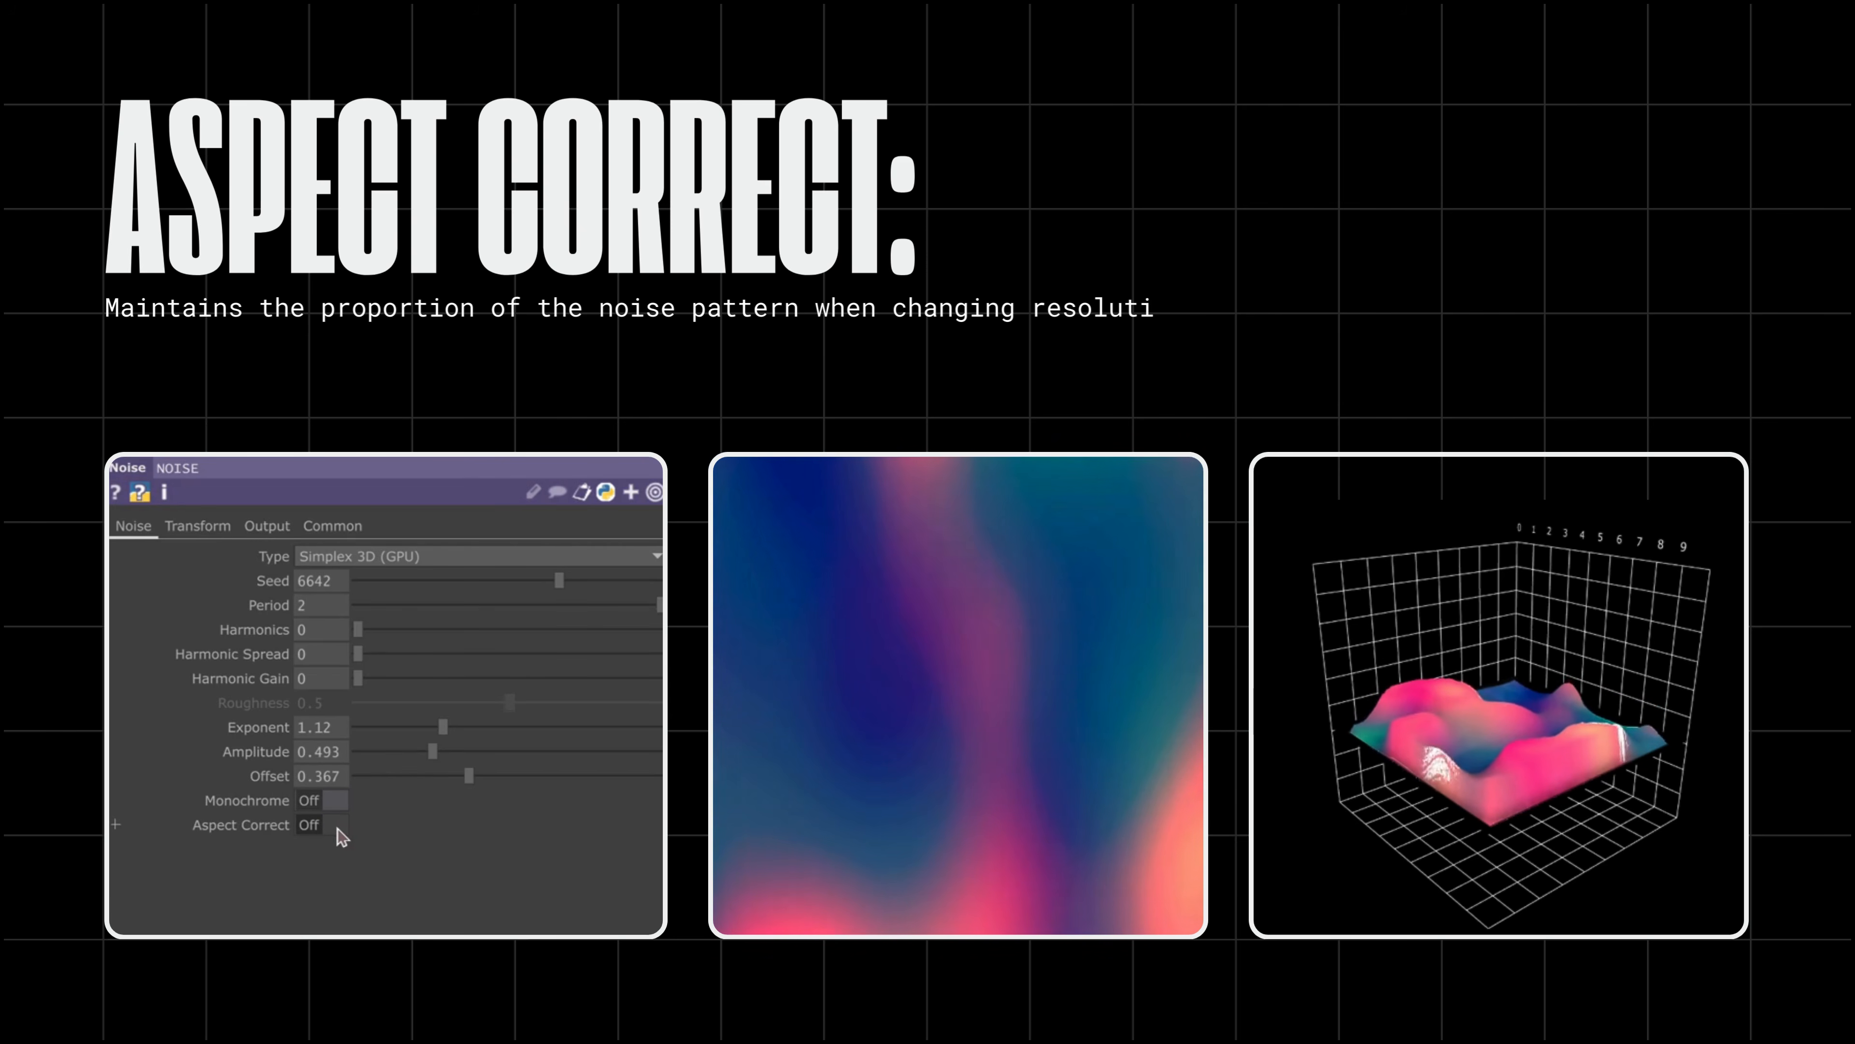
click(339, 827)
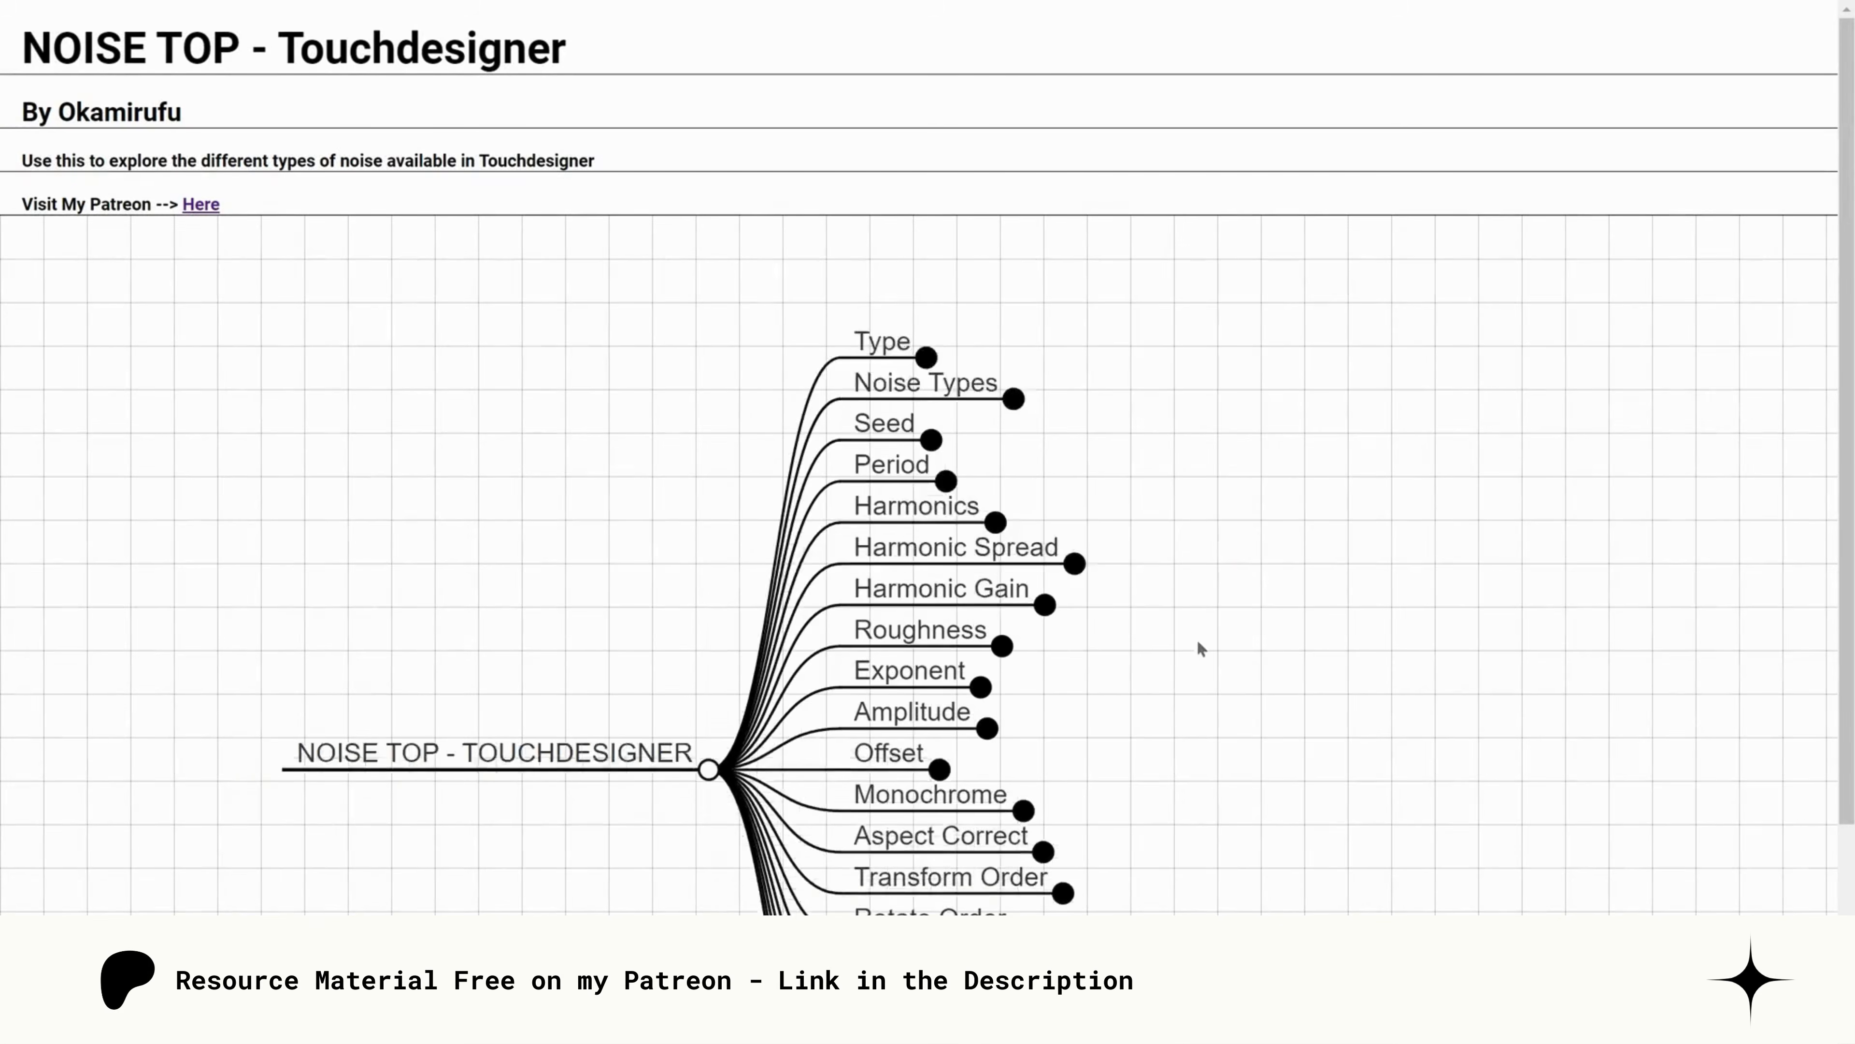
Expand the Type branch of the Noise TOP mind map through to its Simplex 3D (GPU) description and collapse it
click(869, 387)
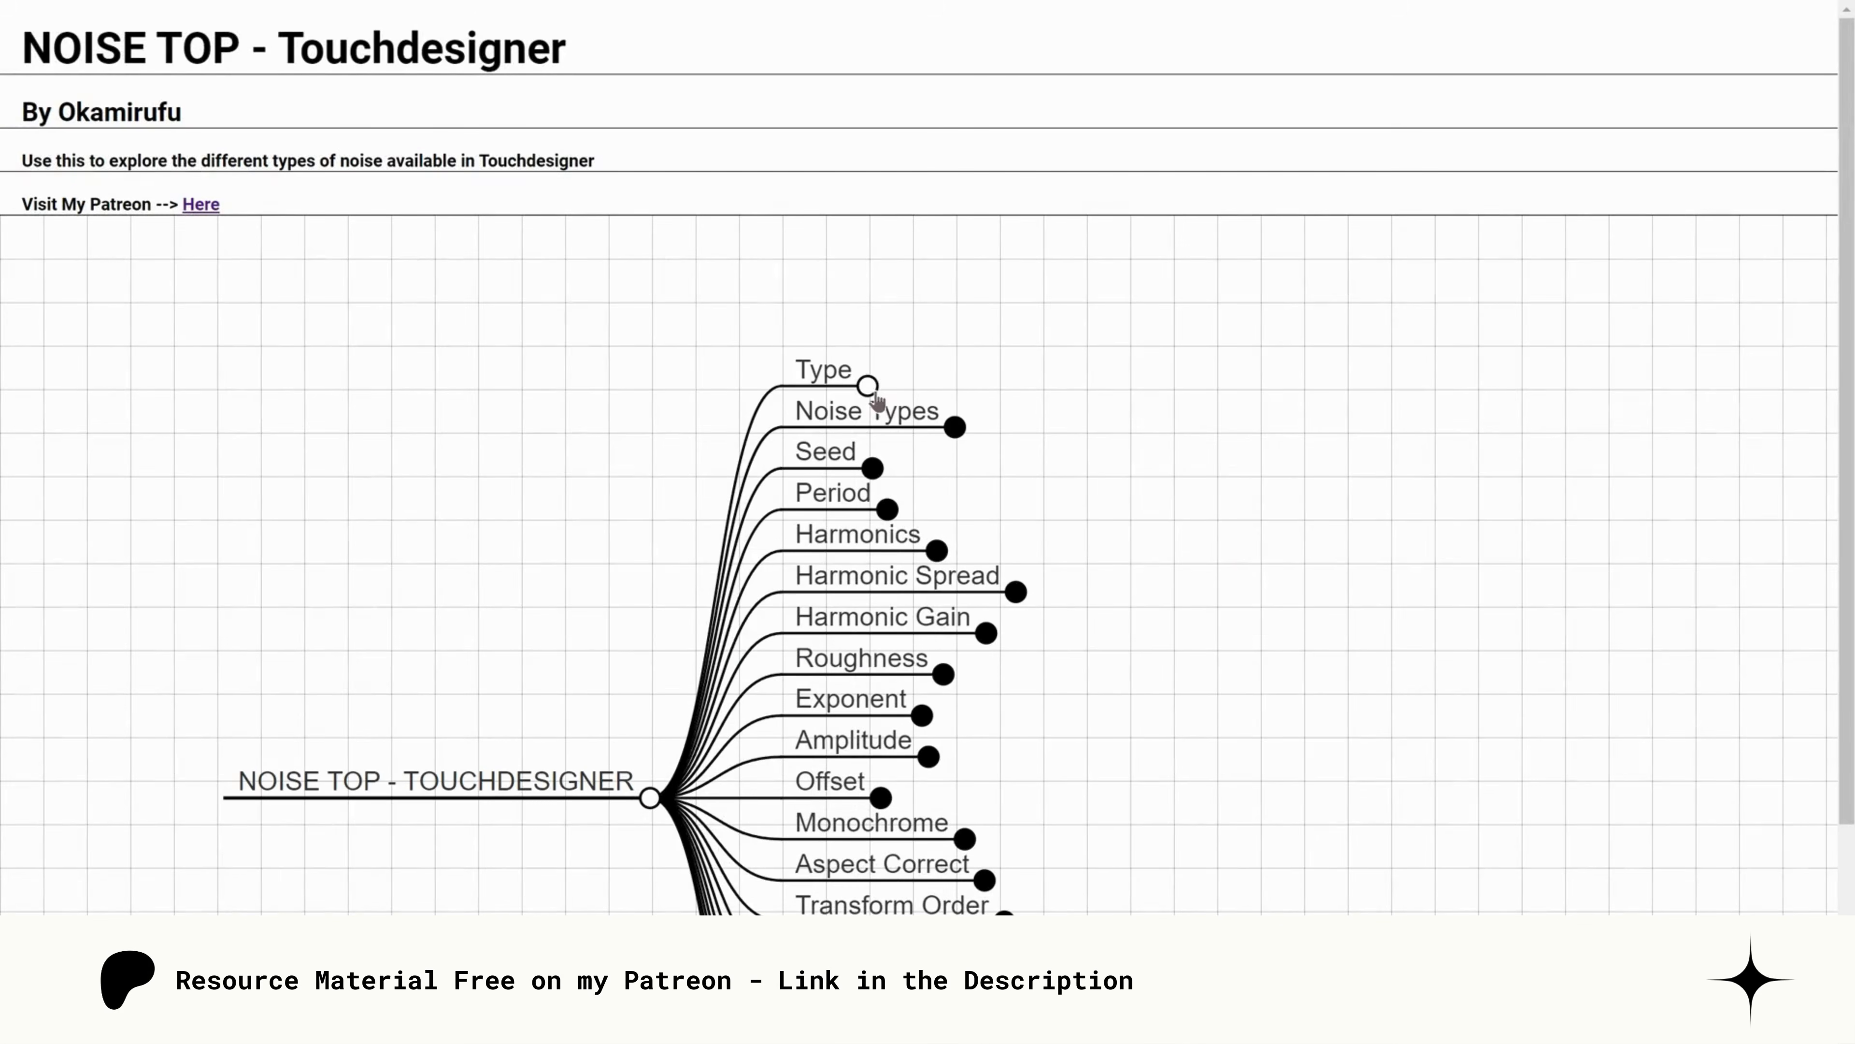
click(1490, 385)
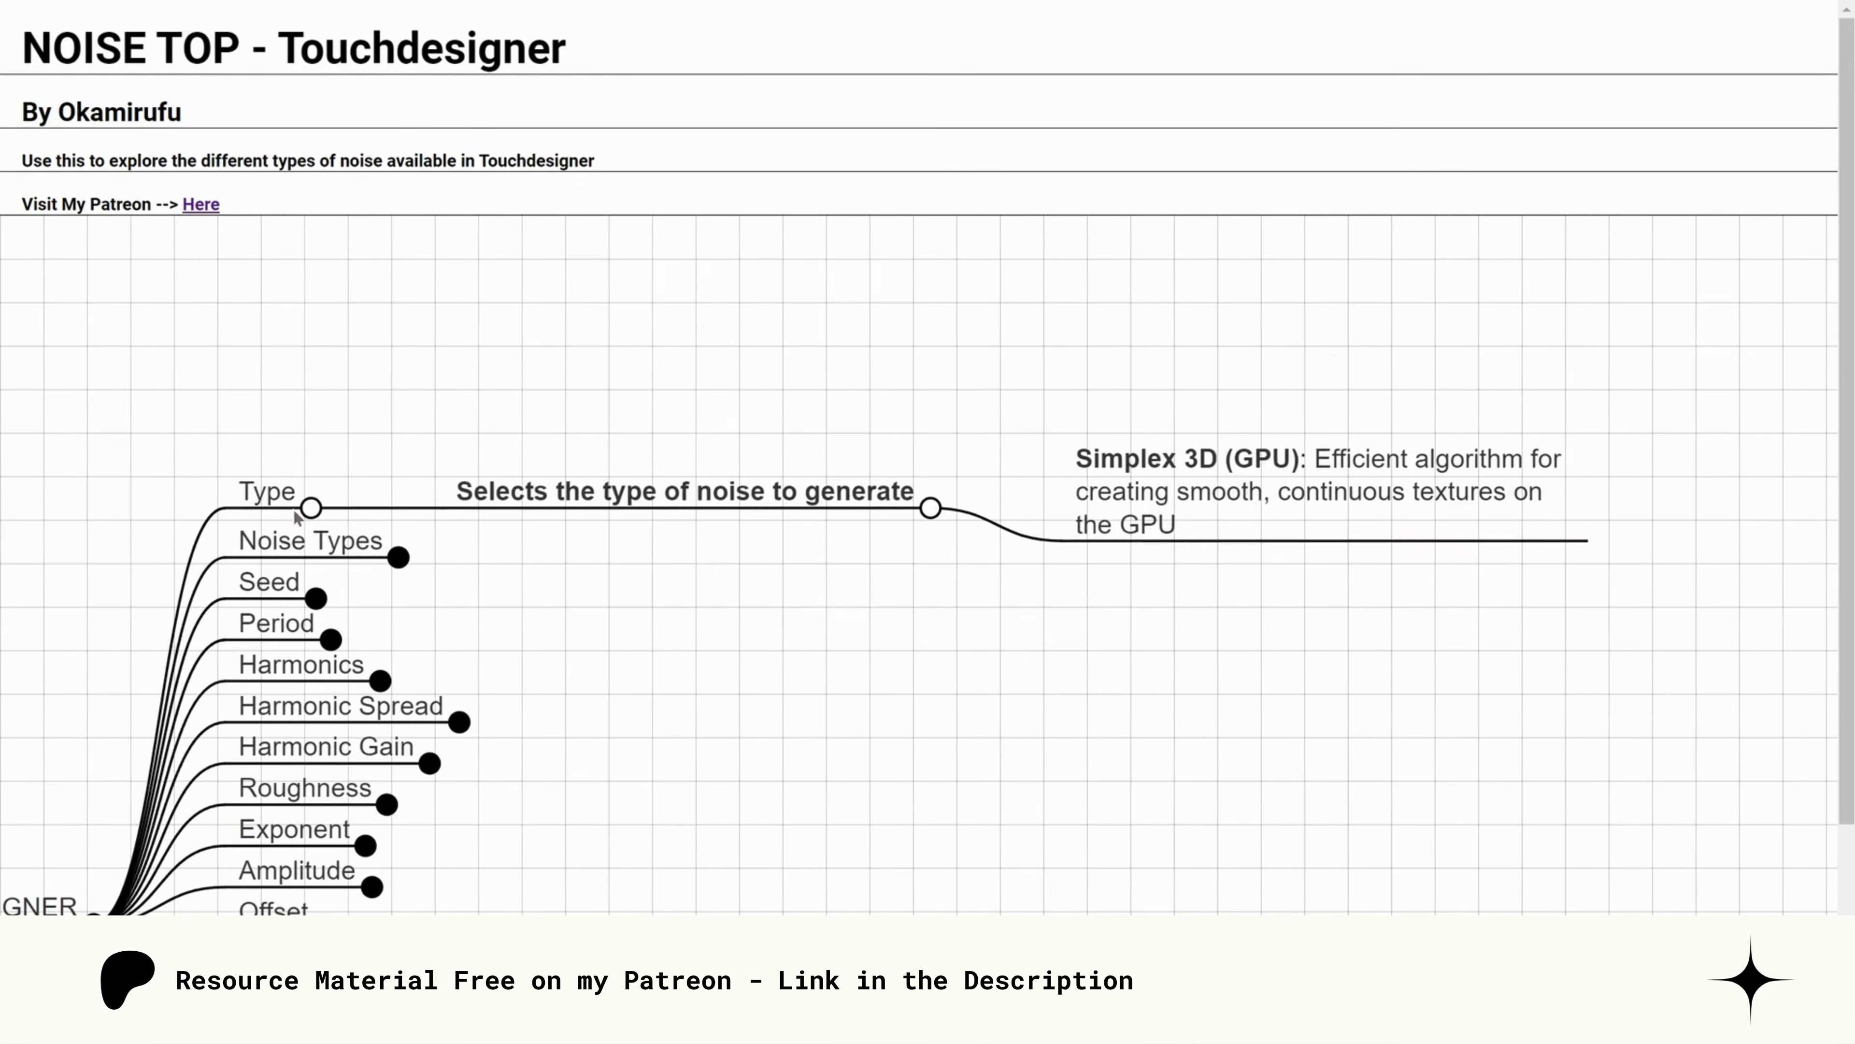
click(310, 508)
Expand the Noise Types branch down to the details of the Perlin Noise algorithm
click(399, 550)
click(709, 426)
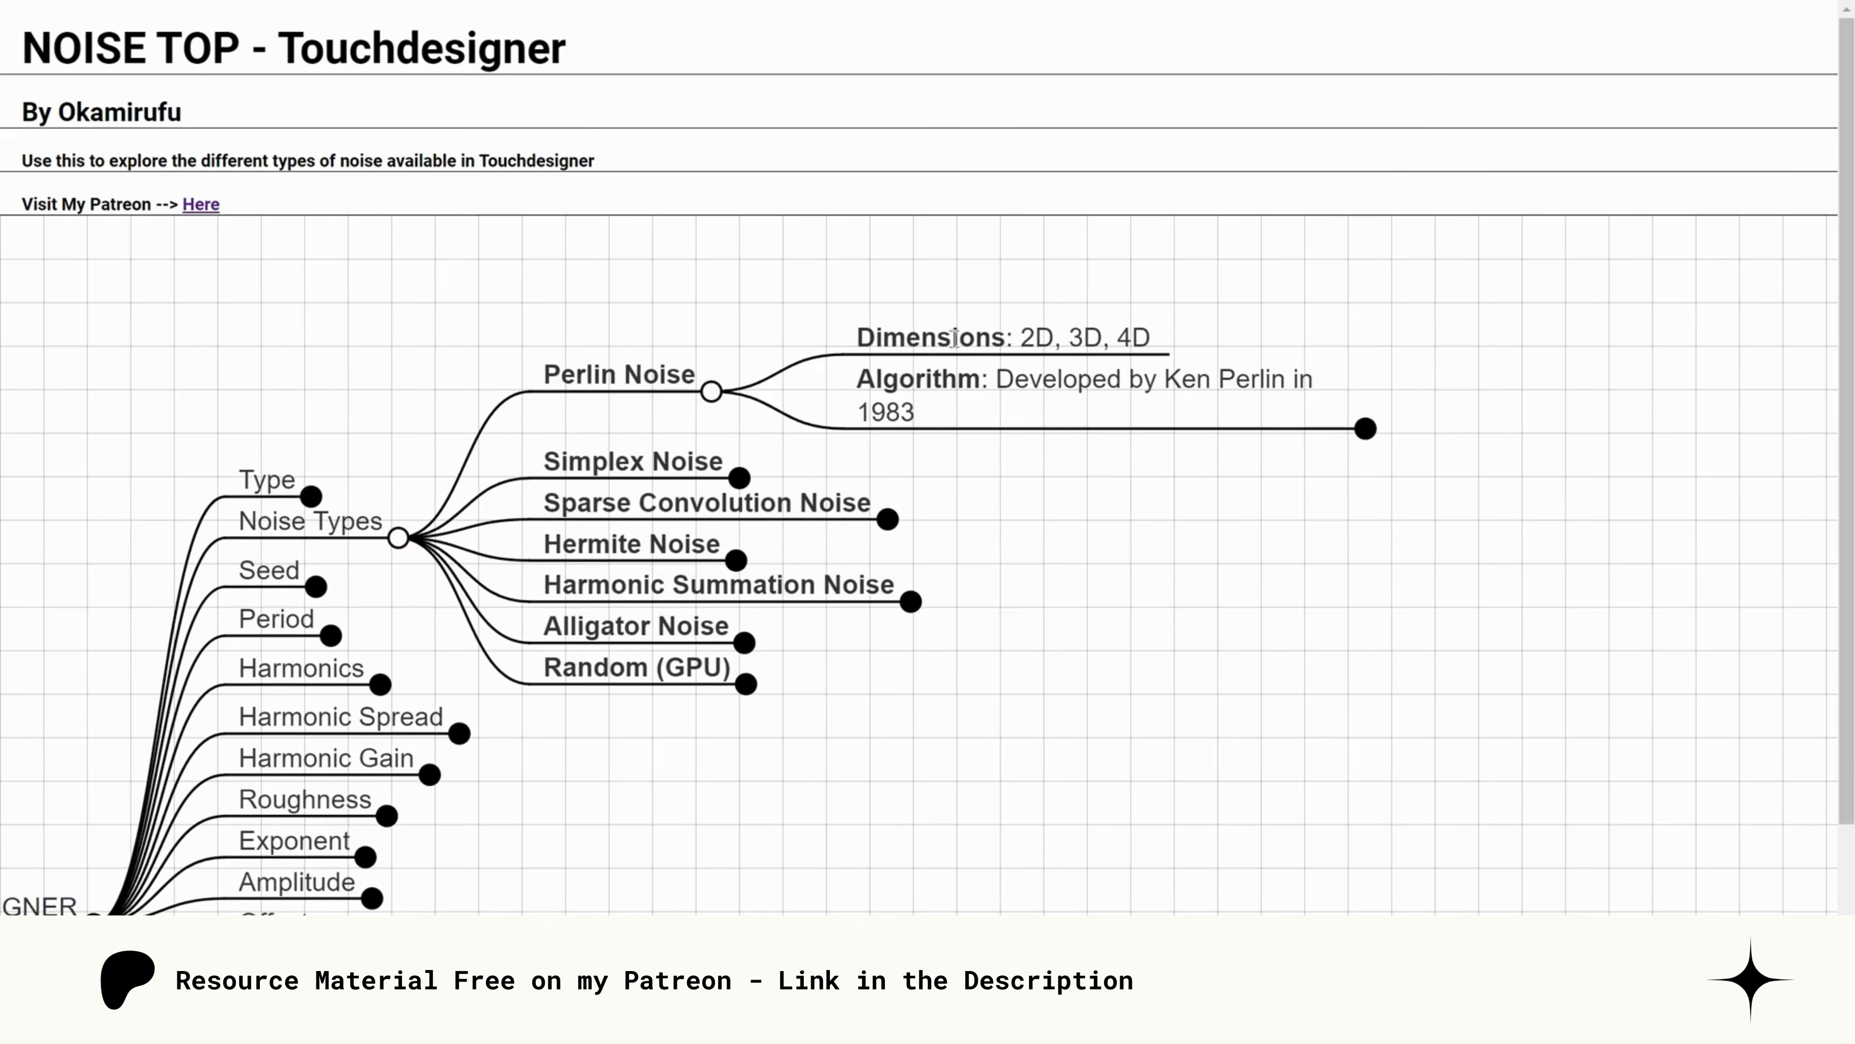
click(1365, 429)
drag(1566, 667, 1080, 784)
scroll(1229, 438, down, 7)
drag(792, 745, 839, 639)
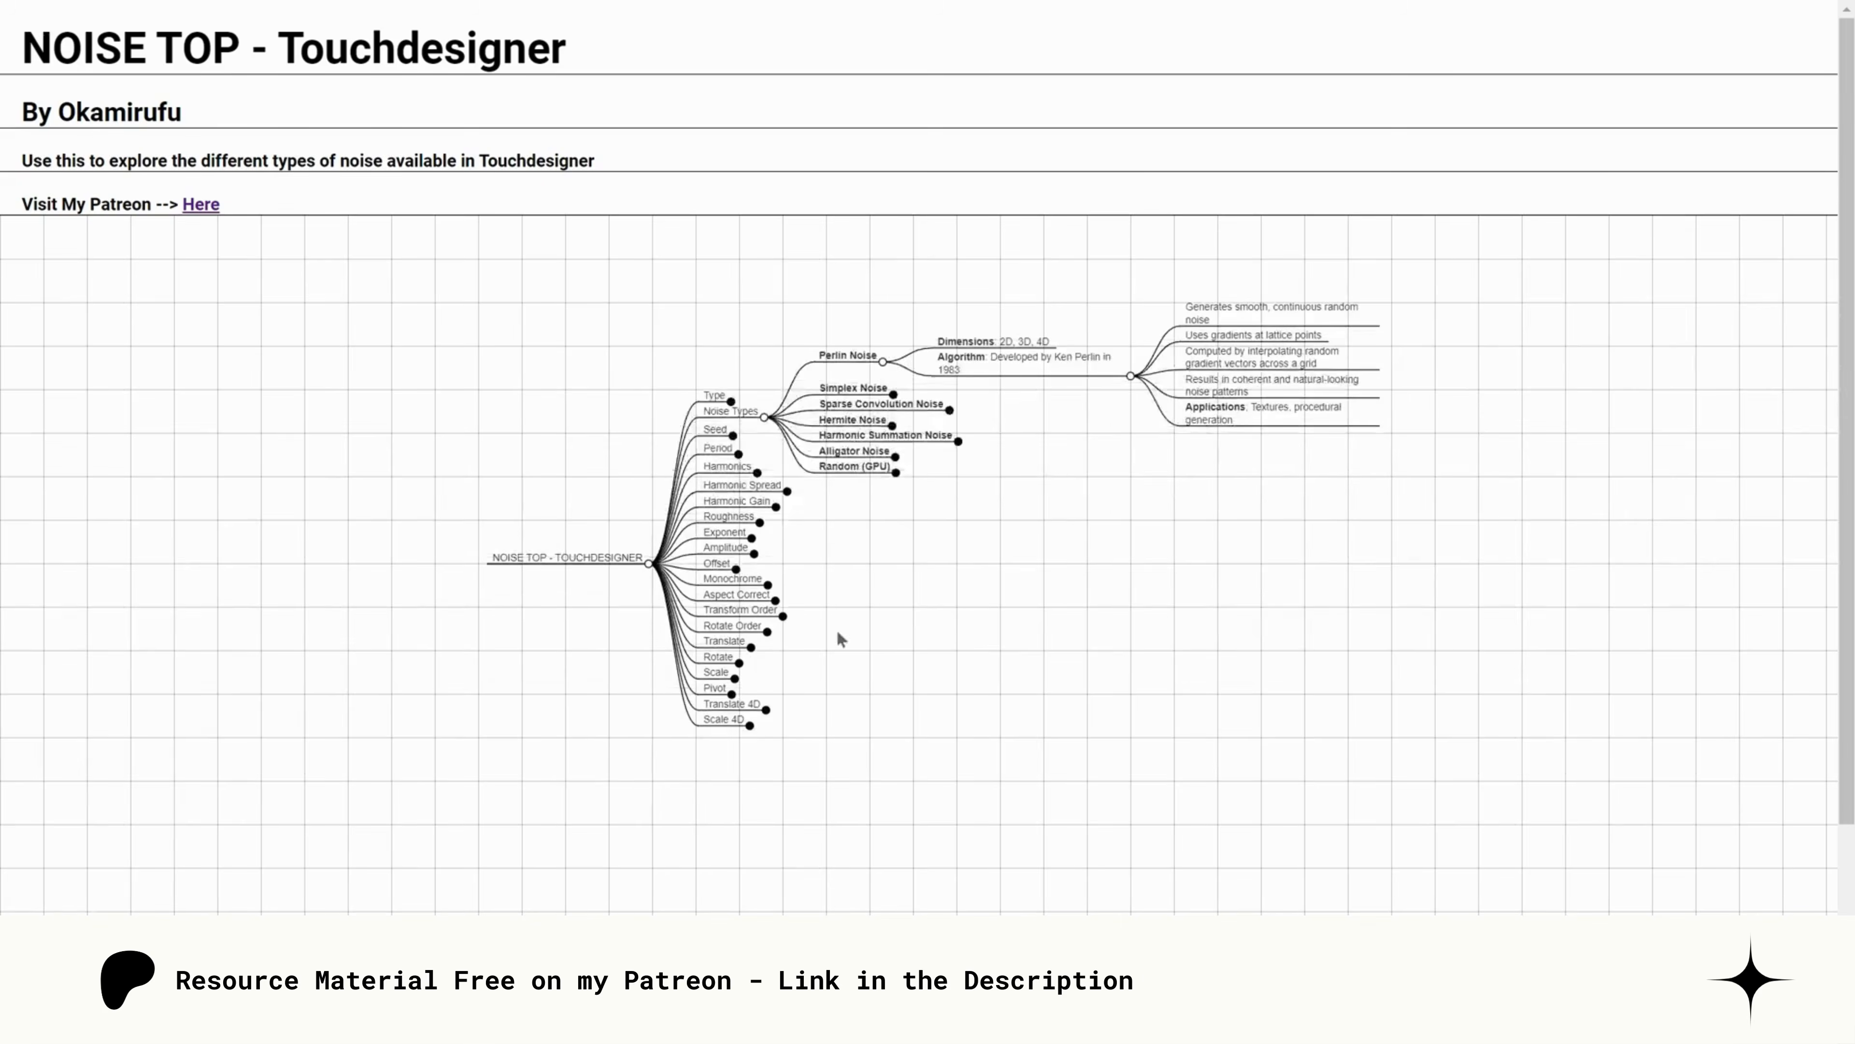
Expand the Amplitude branch of the mind map to read its full description
scroll(738, 650, up, 5)
click(799, 457)
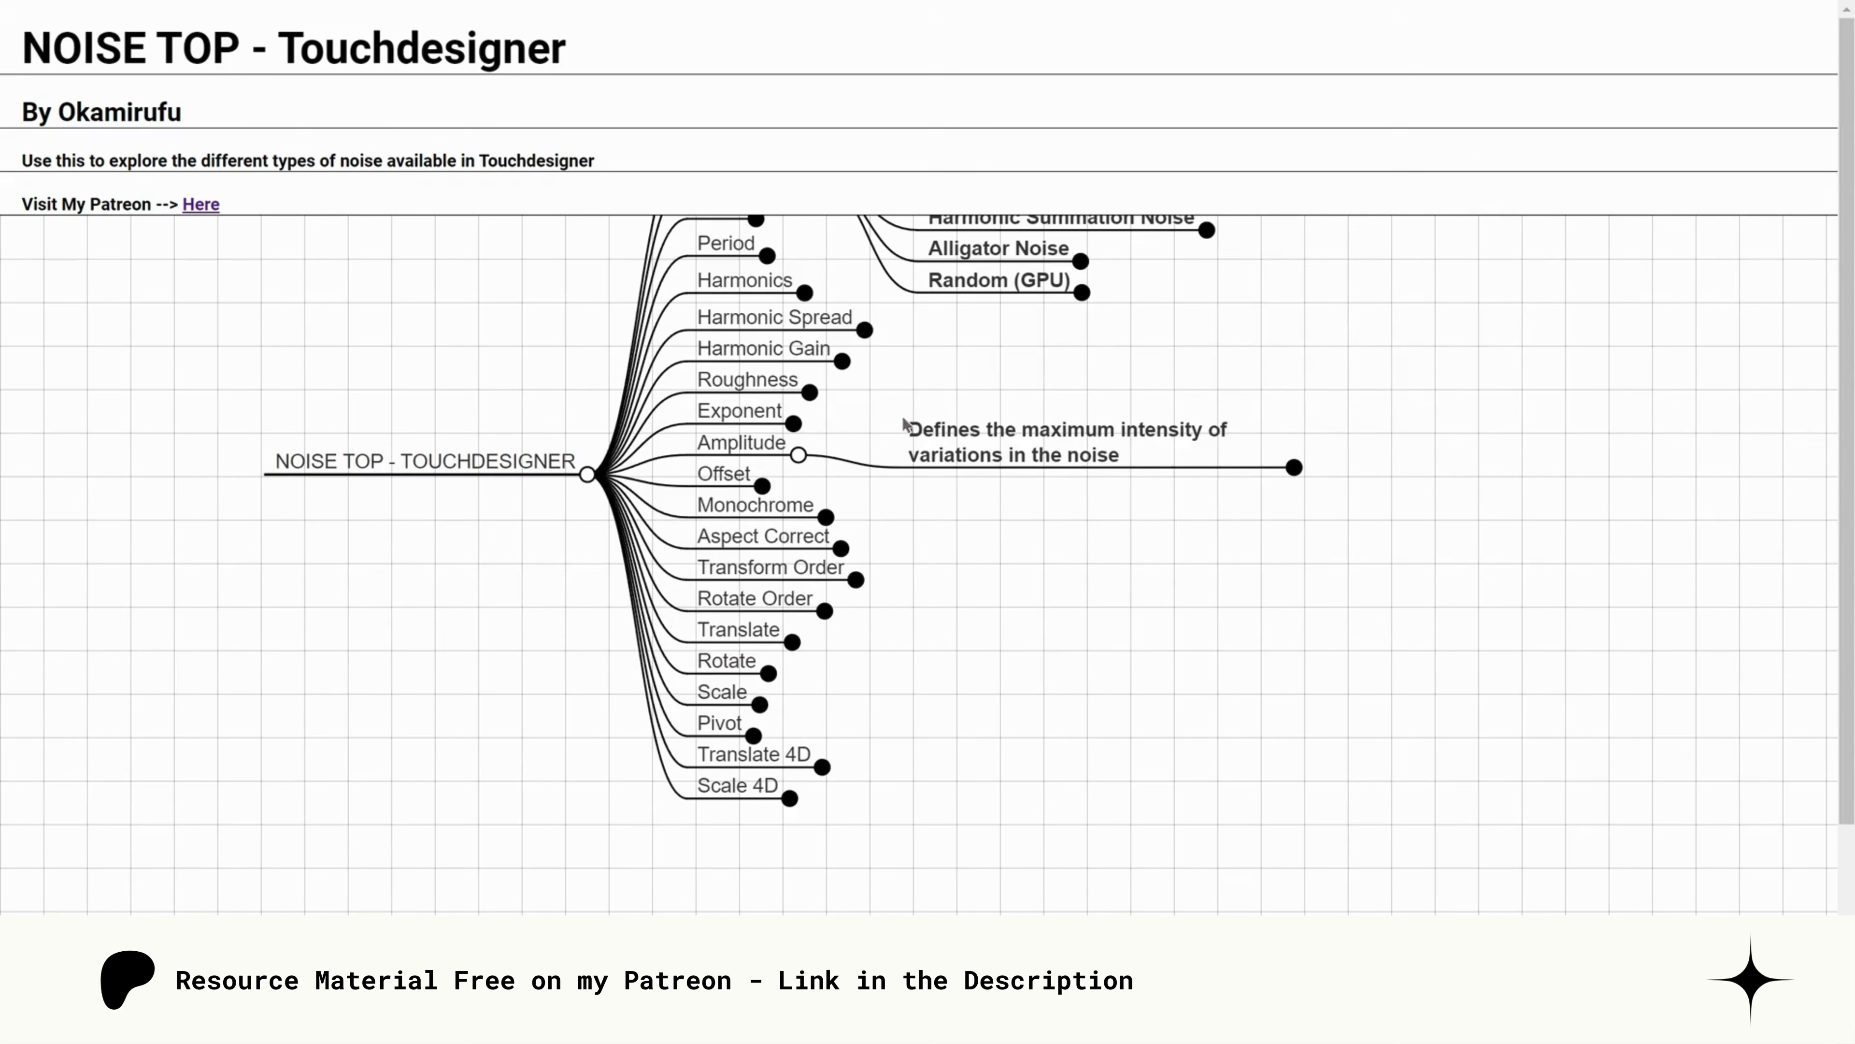
click(1023, 608)
drag(530, 834, 621, 729)
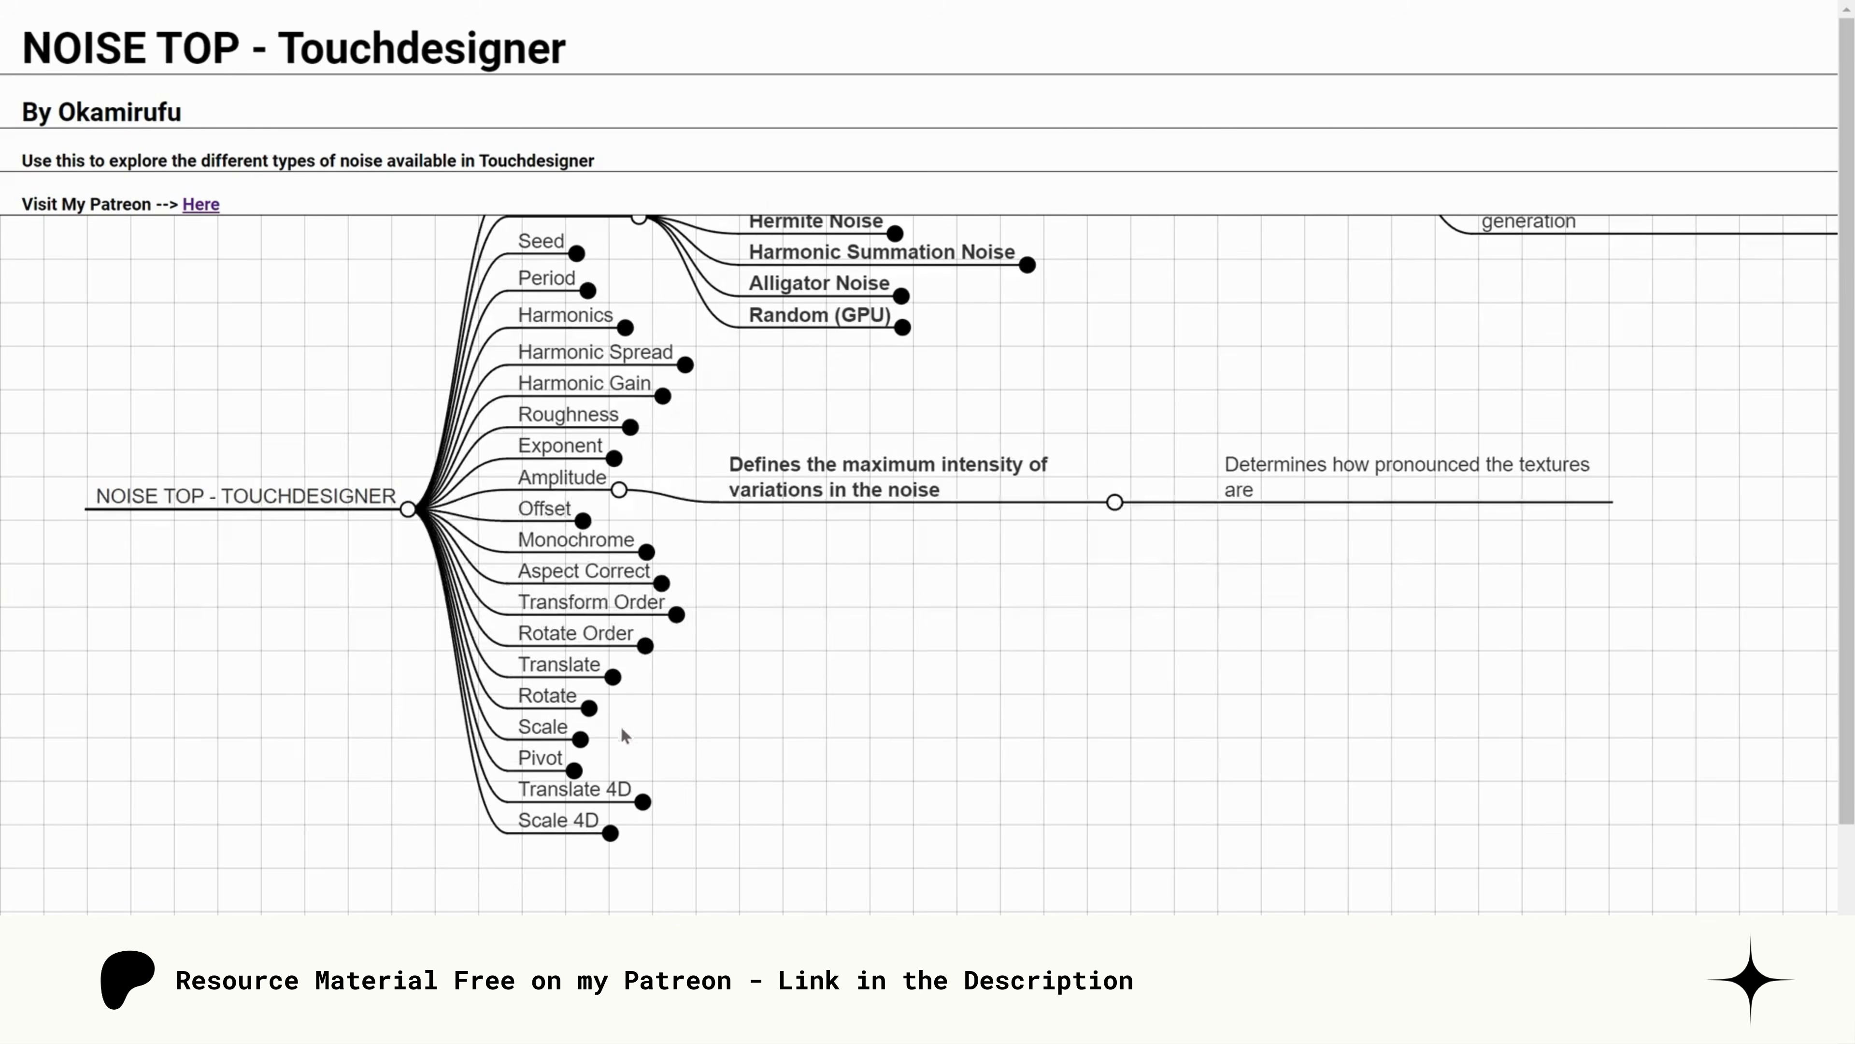
Expand the Rotate branch to its full description and look over the whole mind map
click(590, 709)
click(1085, 730)
scroll(840, 497, down, 3)
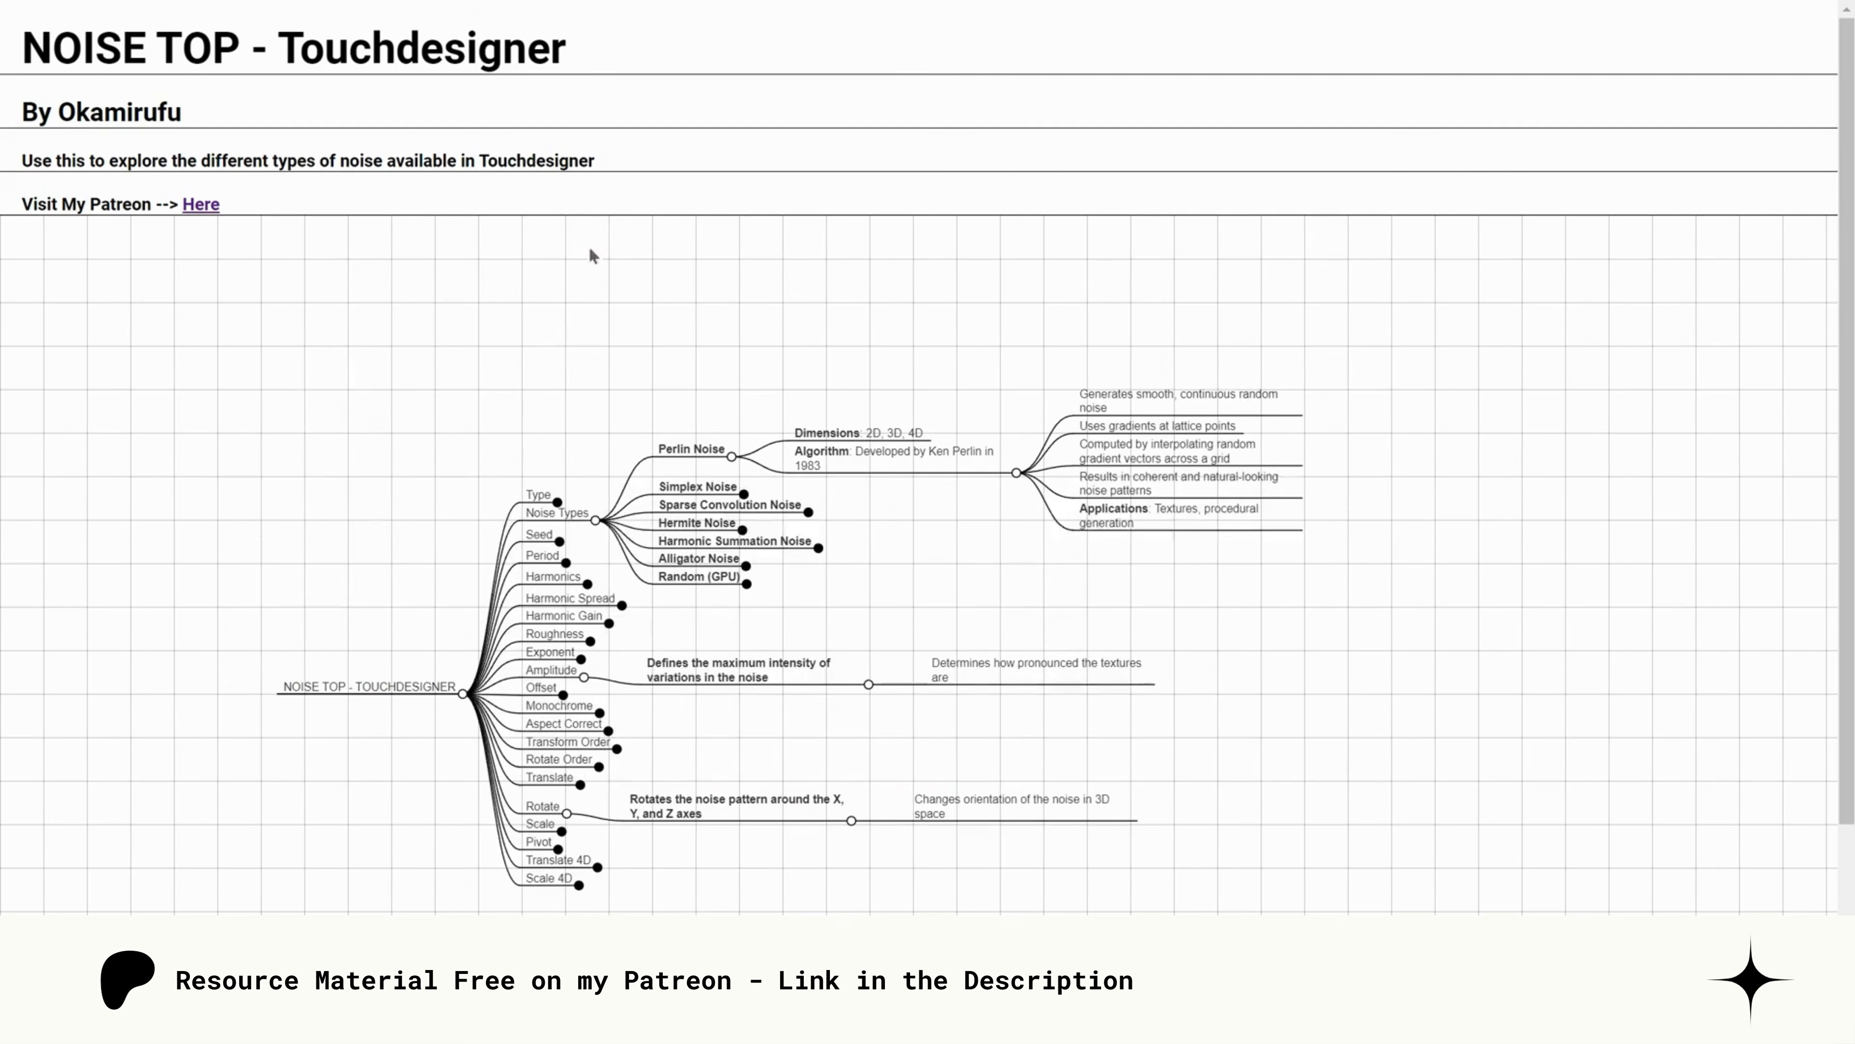
drag(1195, 579, 1236, 552)
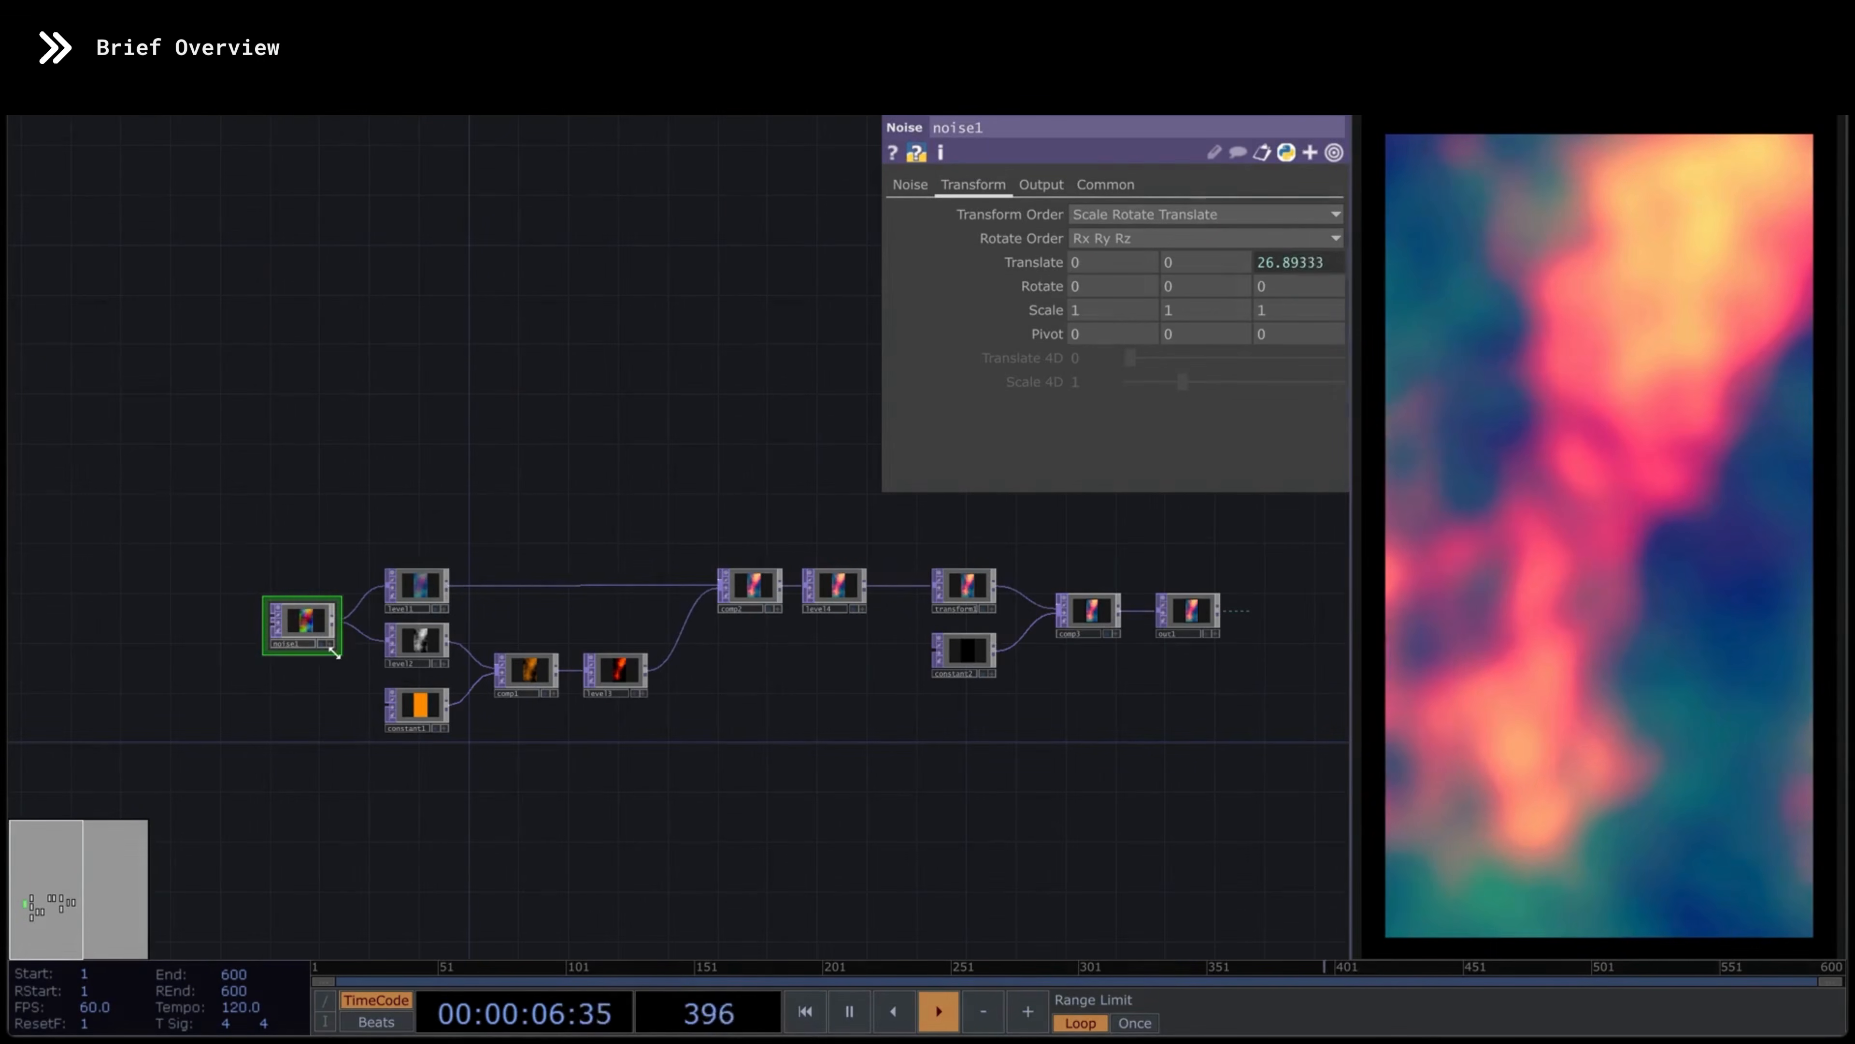
In the finished TouchDesigner network, inspect the noise1 node's noise parameters and the level1 node's RGBA settings
scroll(351, 623, up, 3)
scroll(344, 621, up, 4)
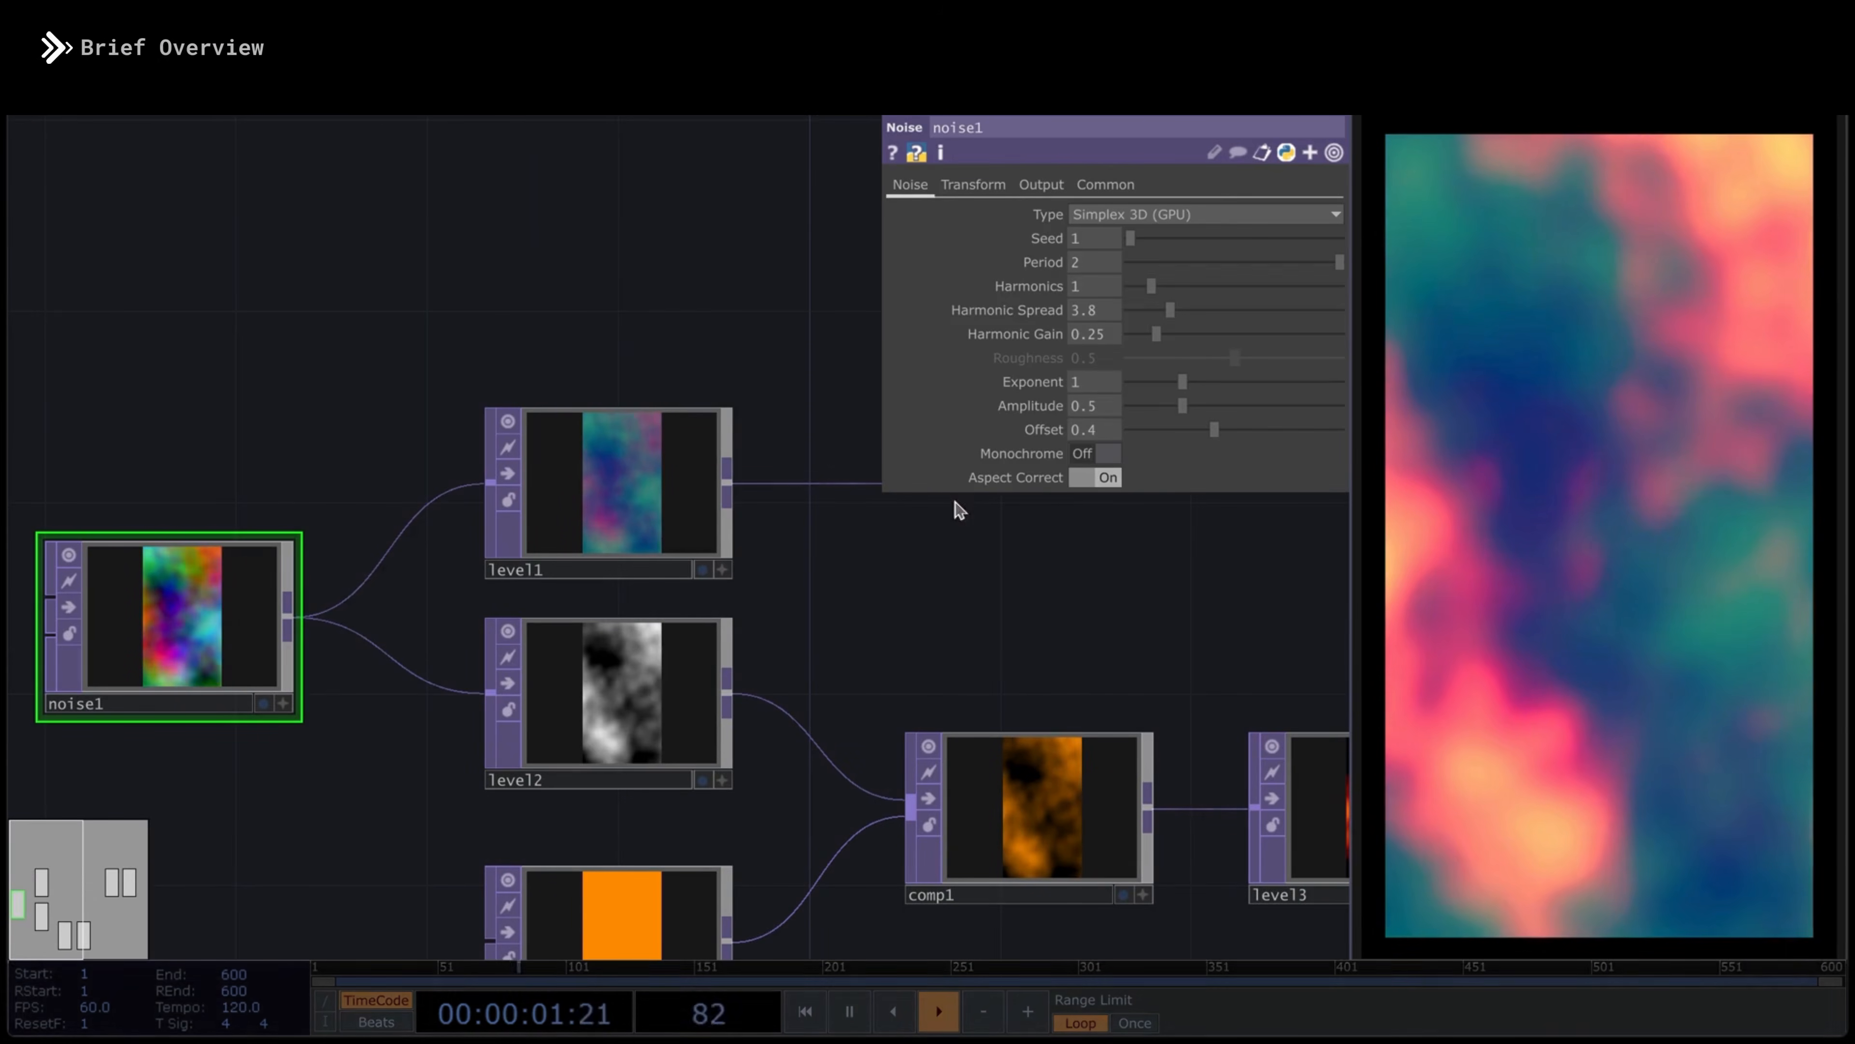
drag(936, 576, 790, 505)
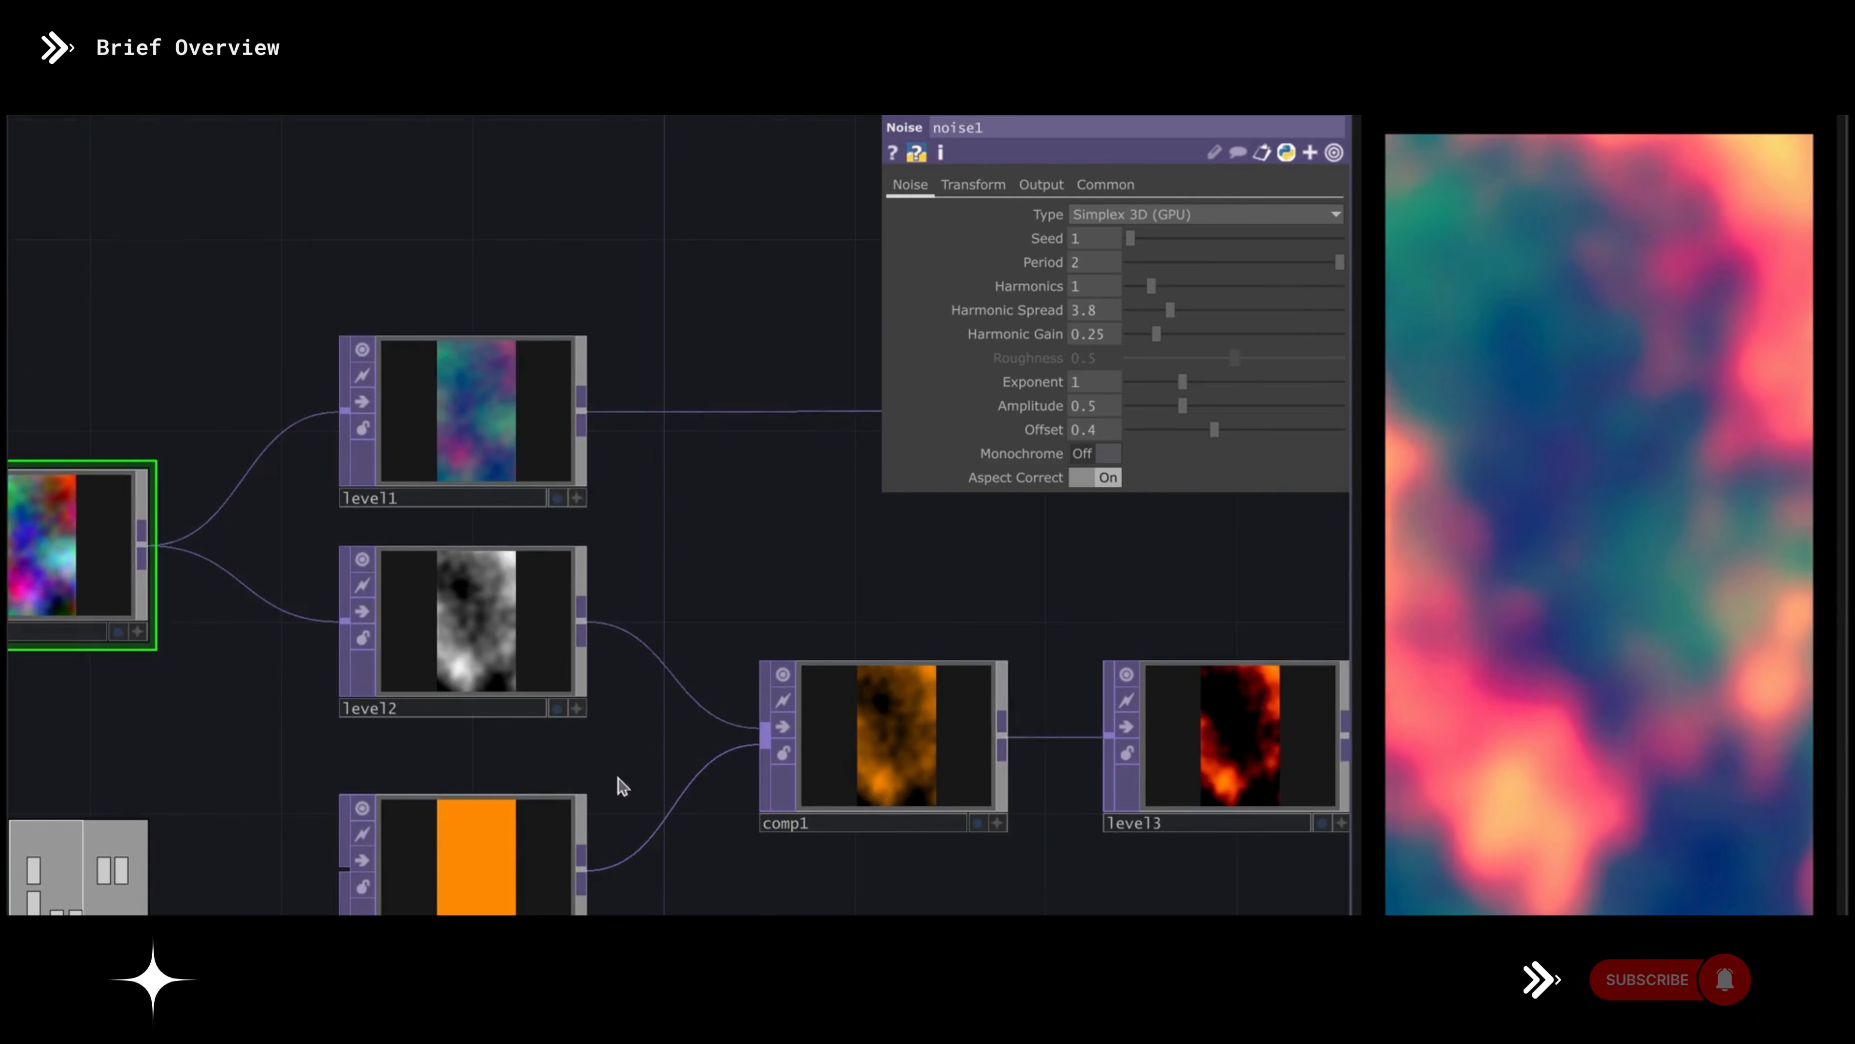
click(489, 365)
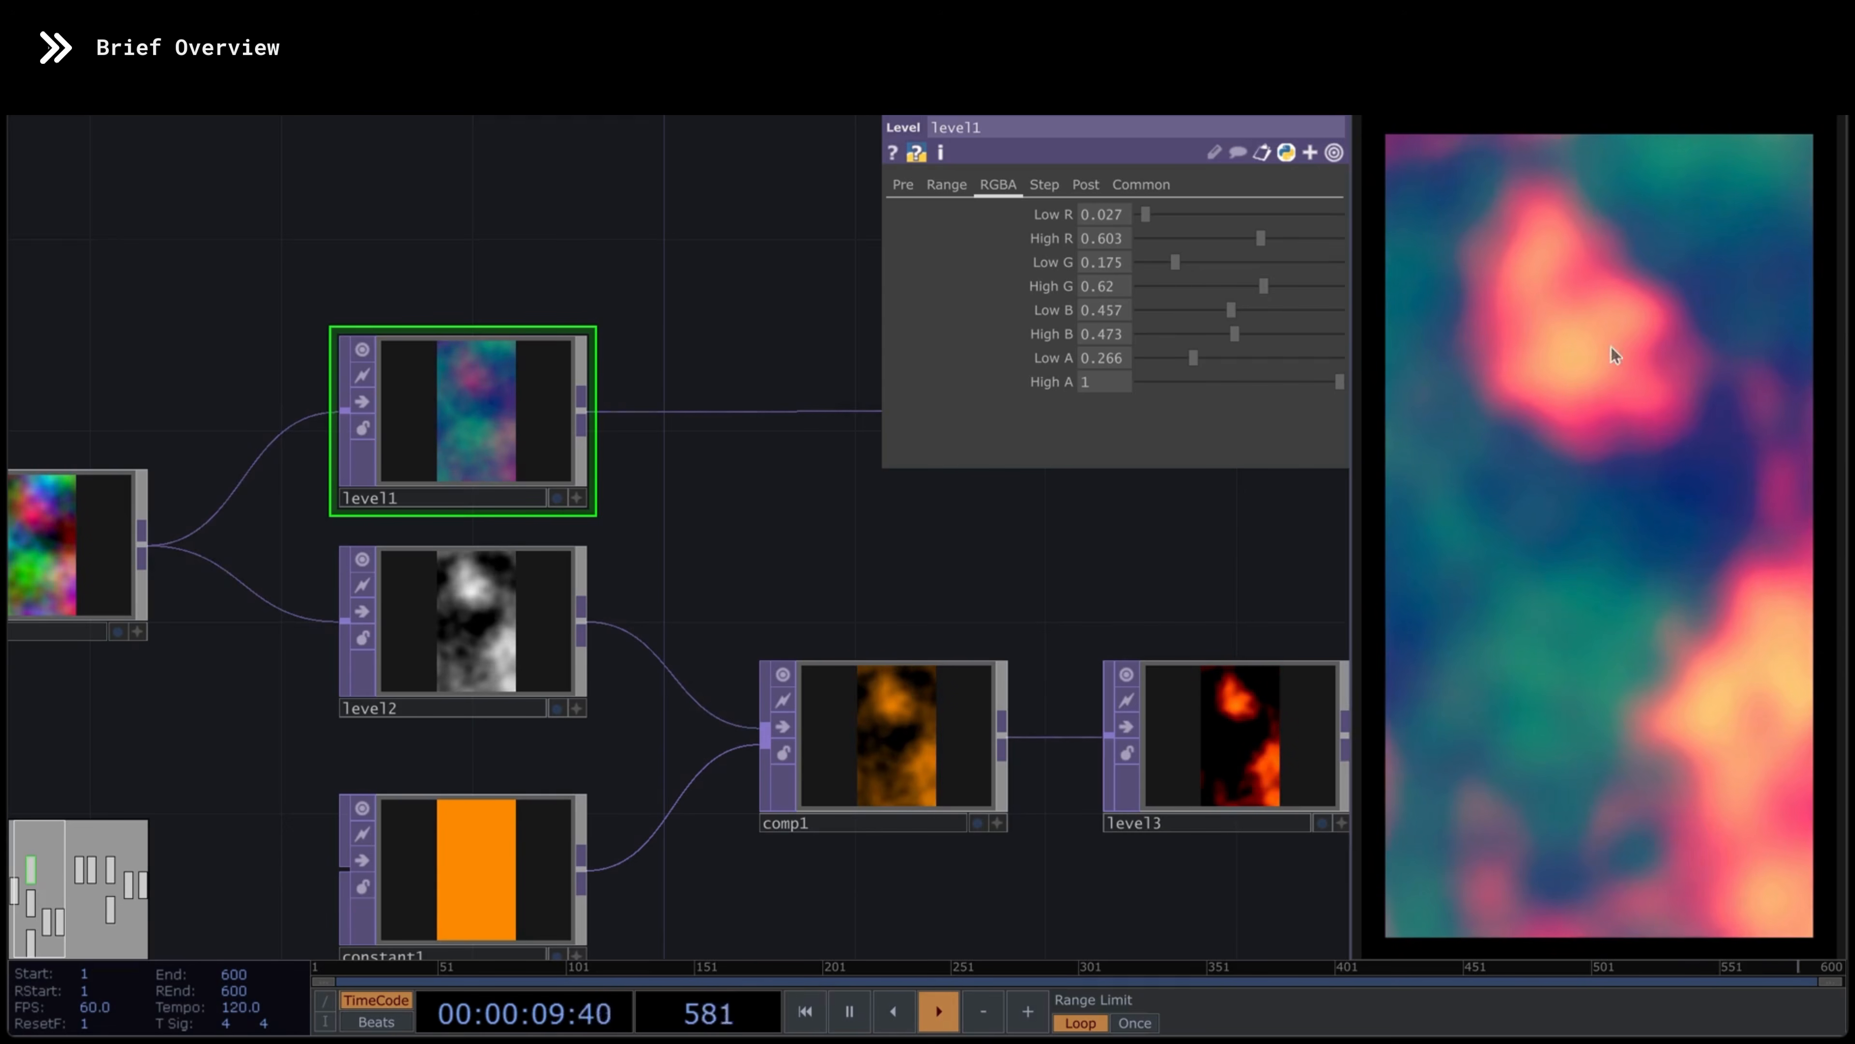
drag(813, 502, 816, 493)
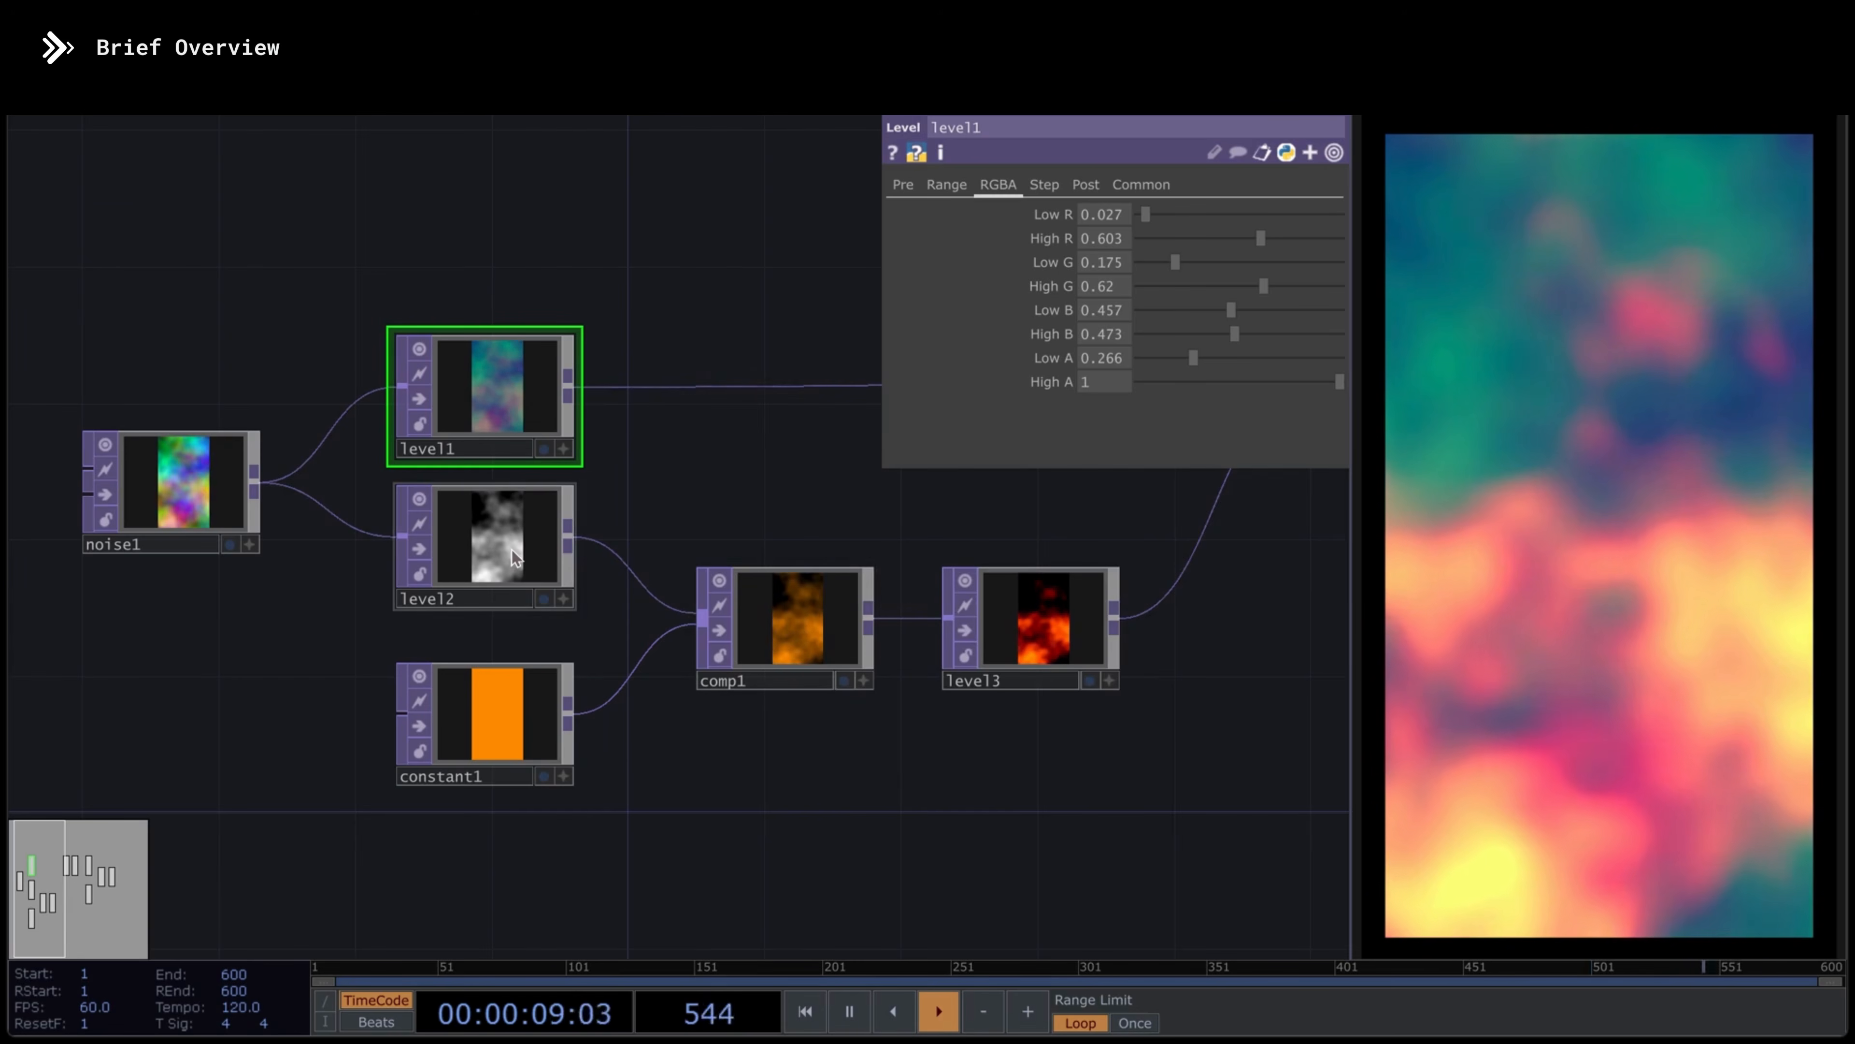
Inspect the level2 node's Common settings and the level3 node further along the chain
click(428, 545)
scroll(439, 556, up, 5)
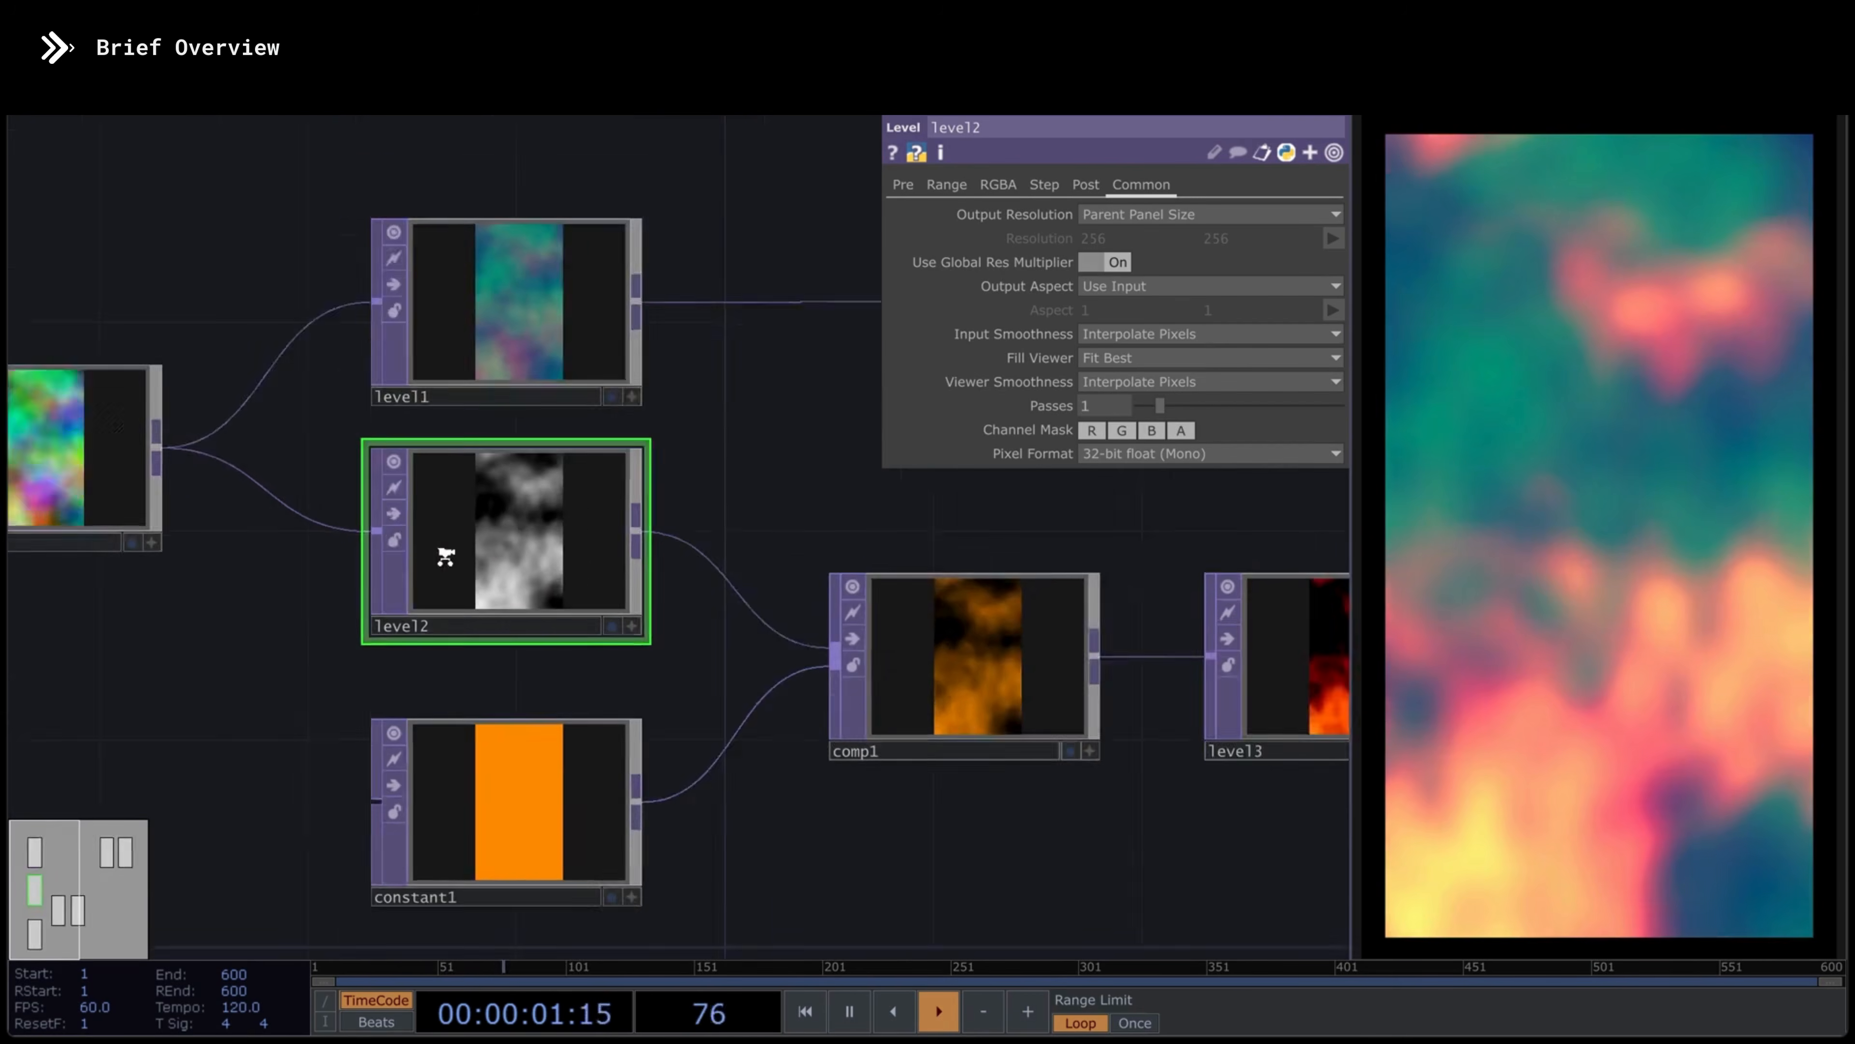
scroll(441, 589, down, 8)
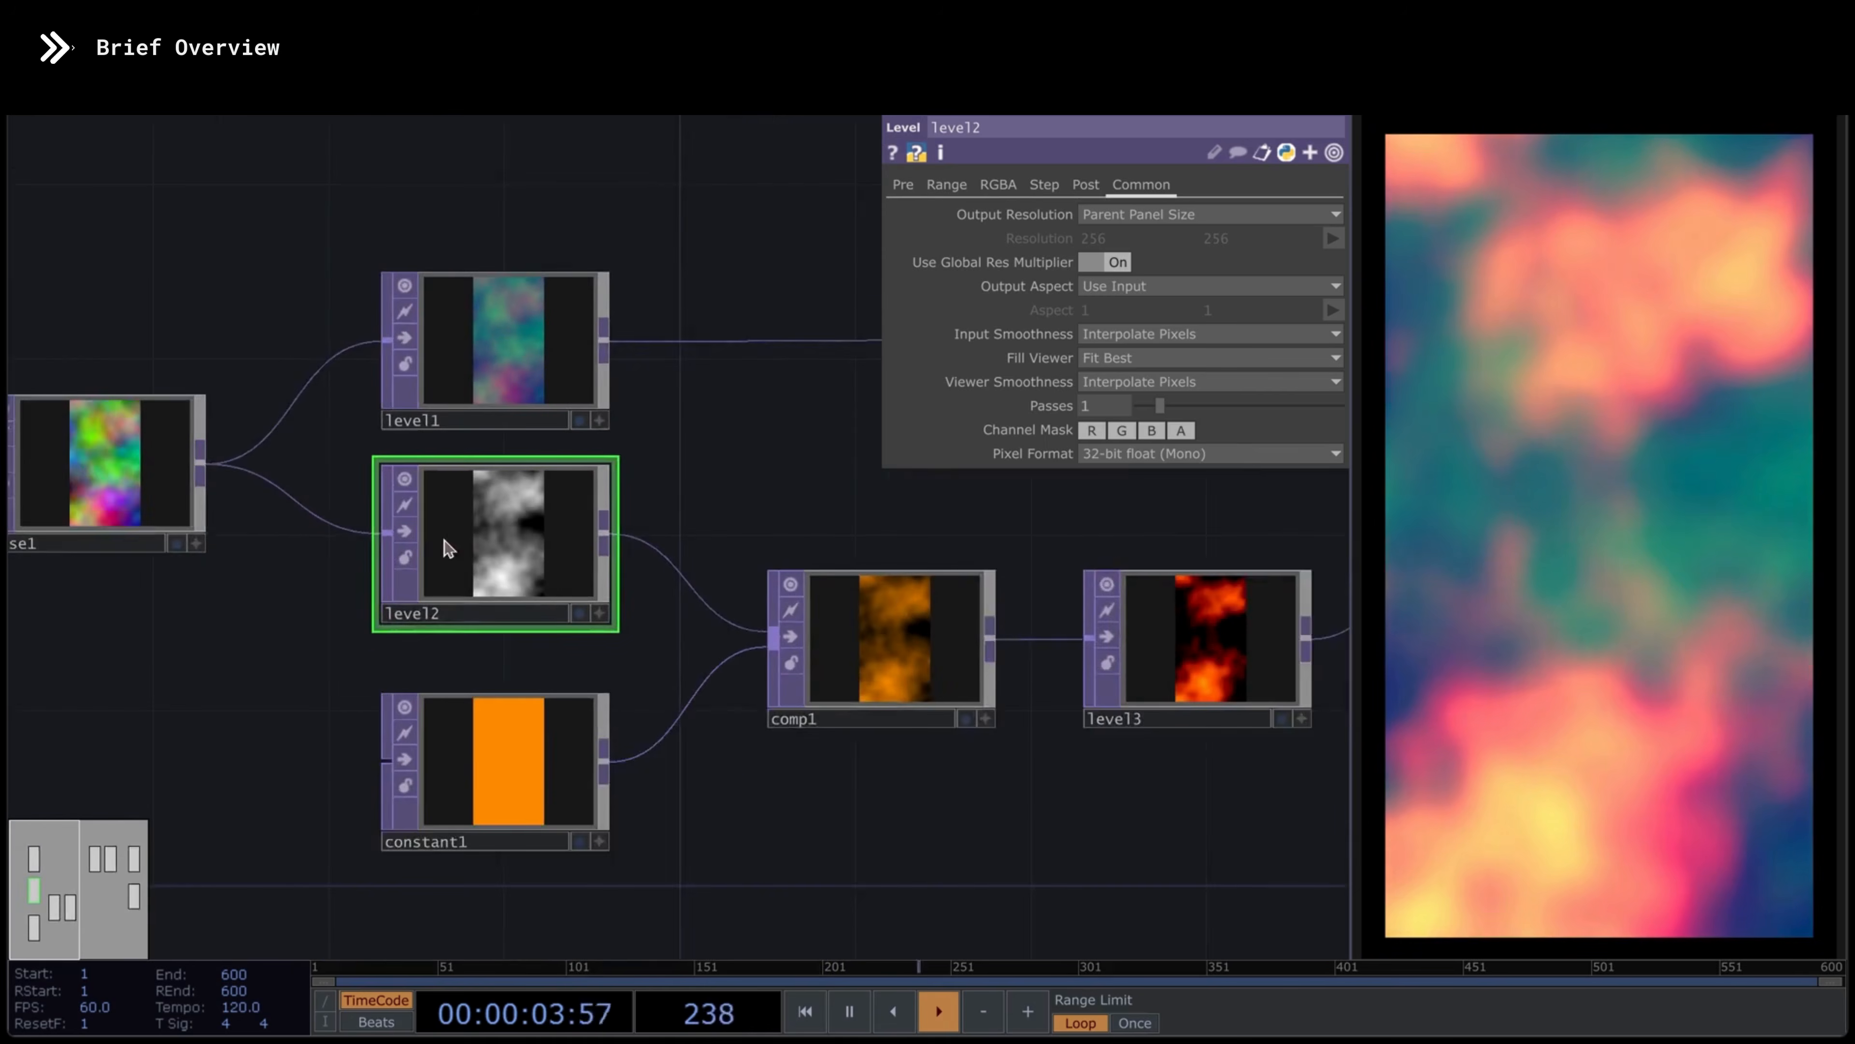
scroll(482, 466, up, 4)
drag(531, 427, 571, 472)
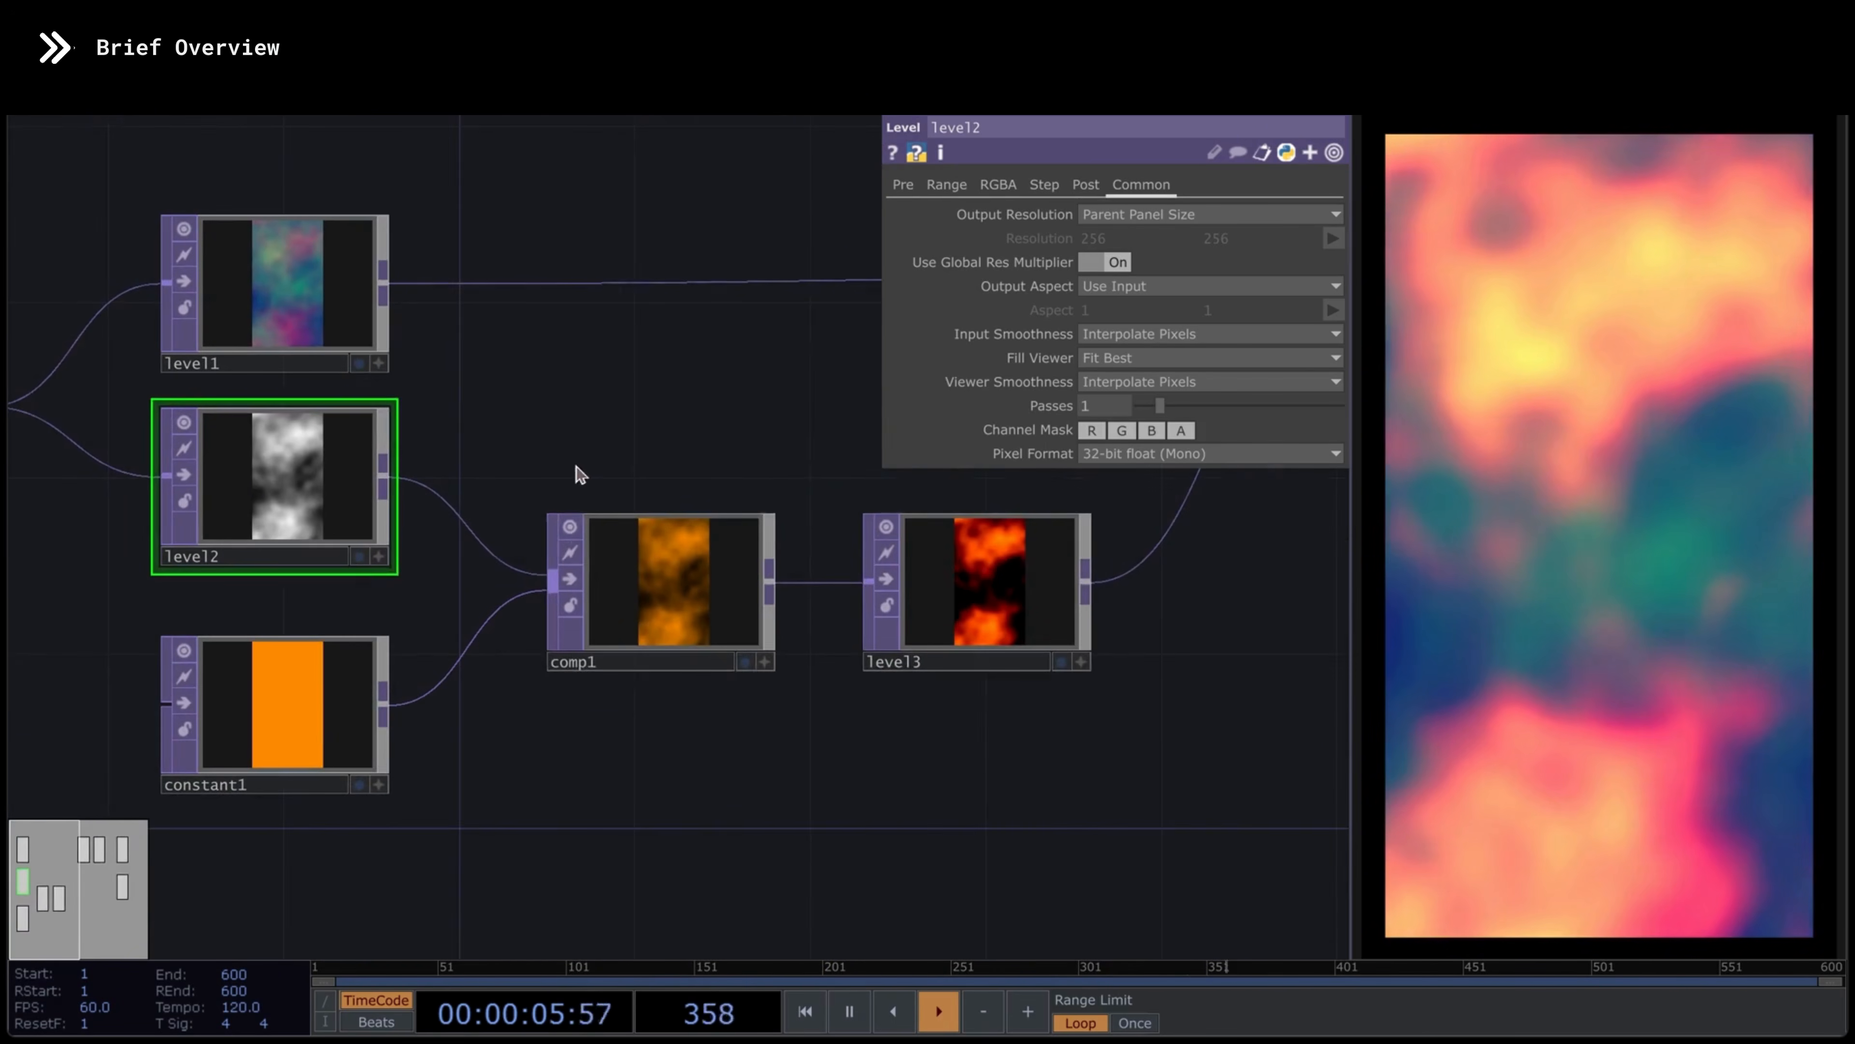
click(979, 585)
scroll(841, 742, up, 5)
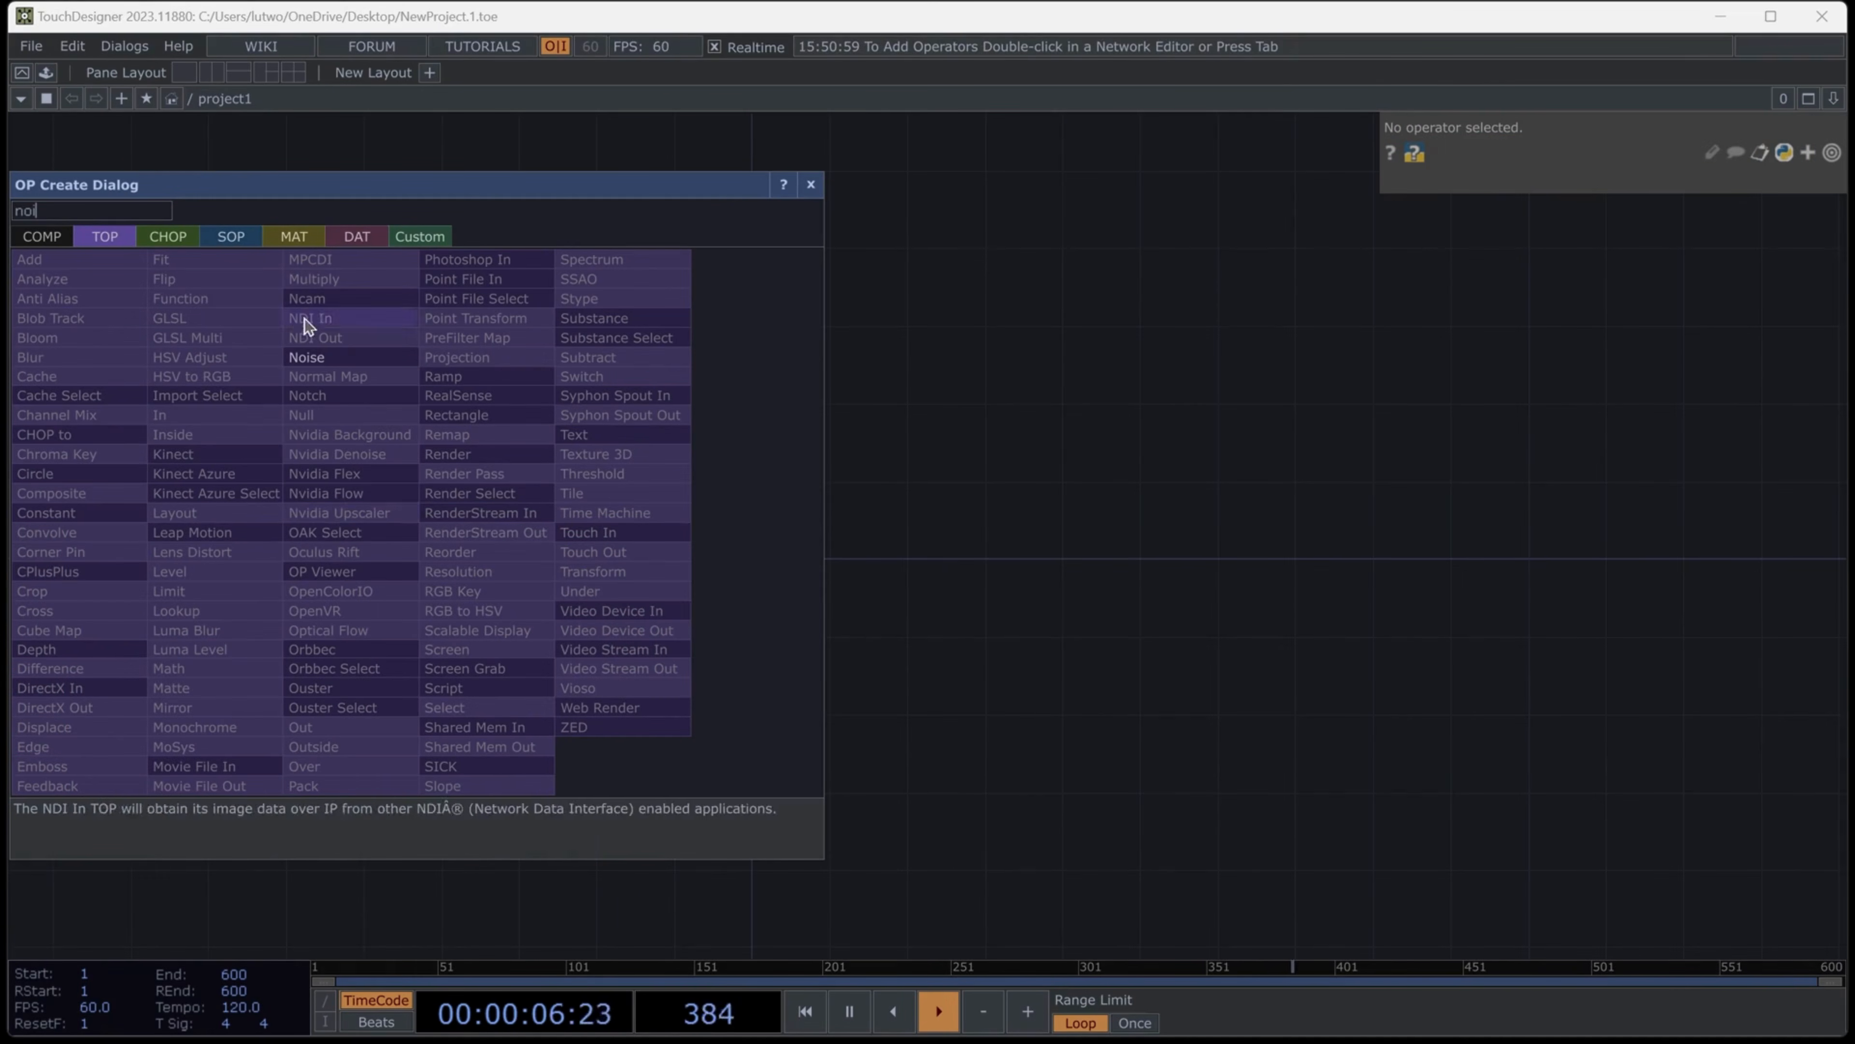
Add a Noise TOP to the empty project network and attach a Level TOP to its output, up and to the right
click(307, 357)
click(483, 451)
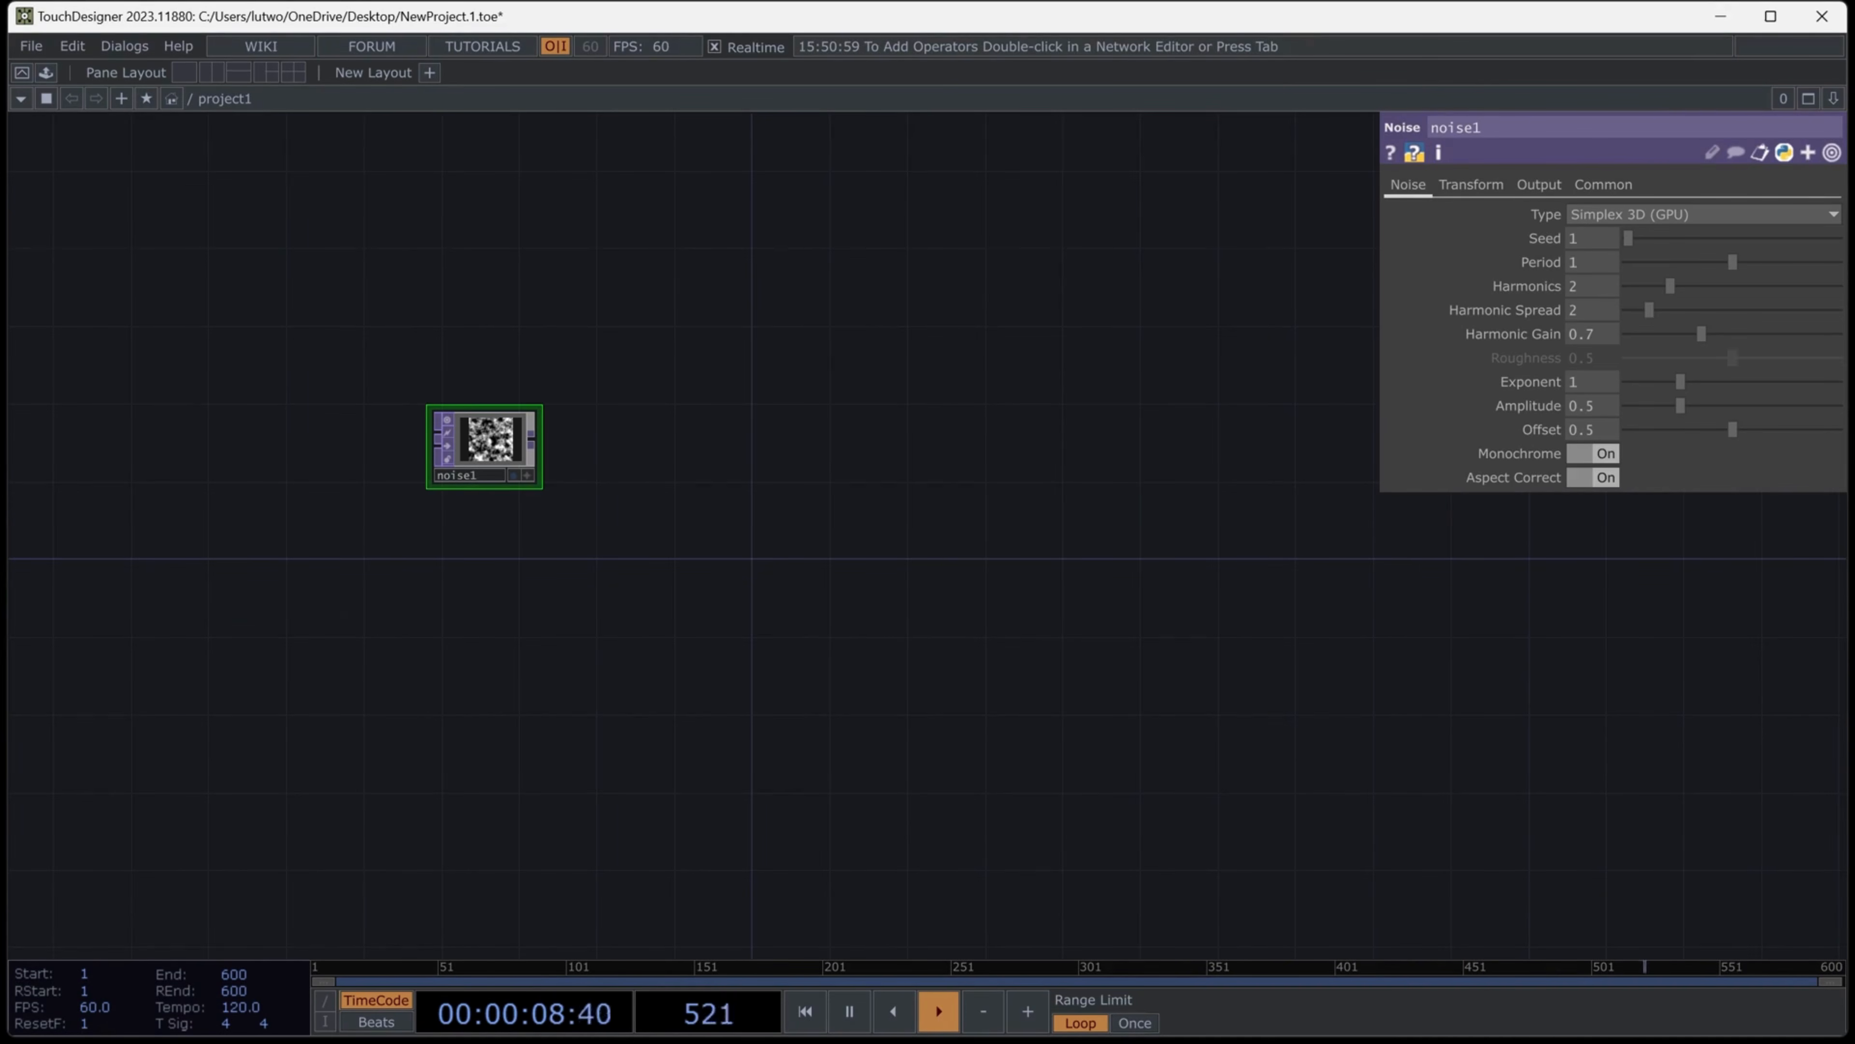
right_click(532, 439)
text(leve)
click(287, 490)
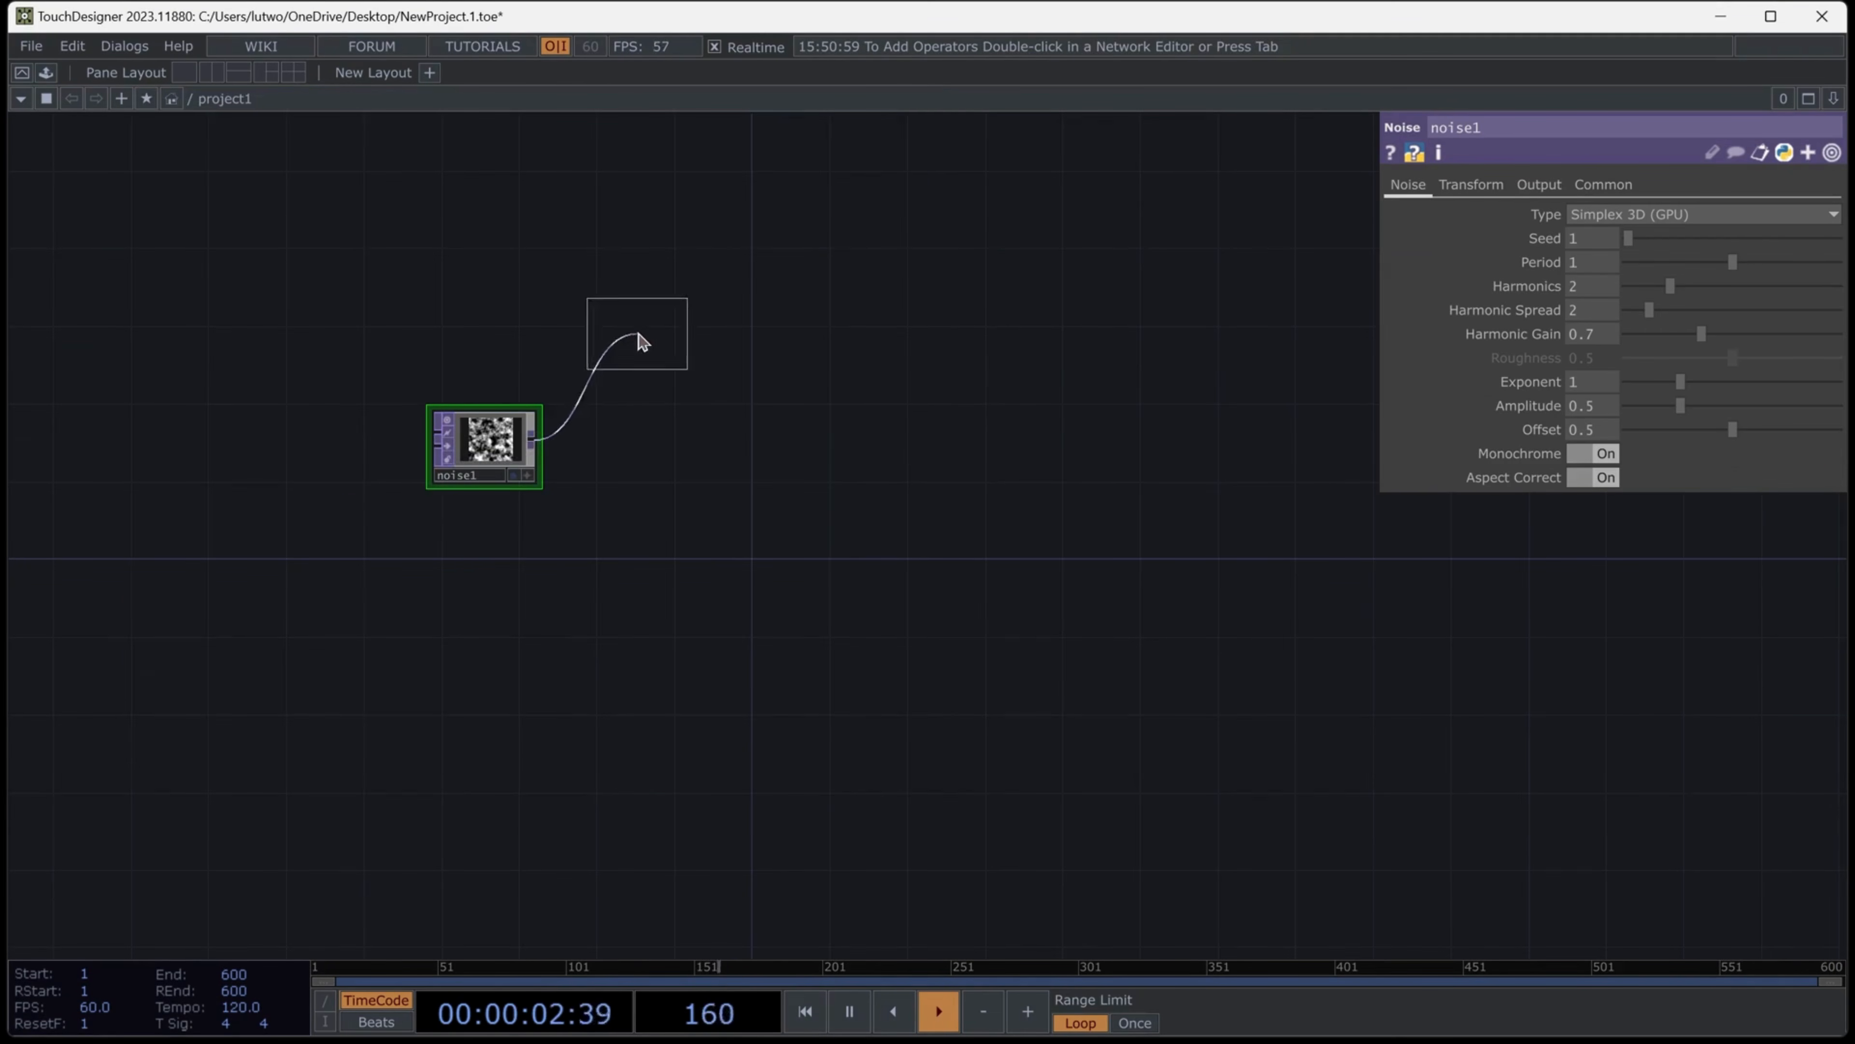
click(670, 334)
Duplicate the Level TOP with its noise1 connection and place the copy directly below the original
scroll(804, 336, up, 2)
key(ctrl+c)
key(ctrl+v)
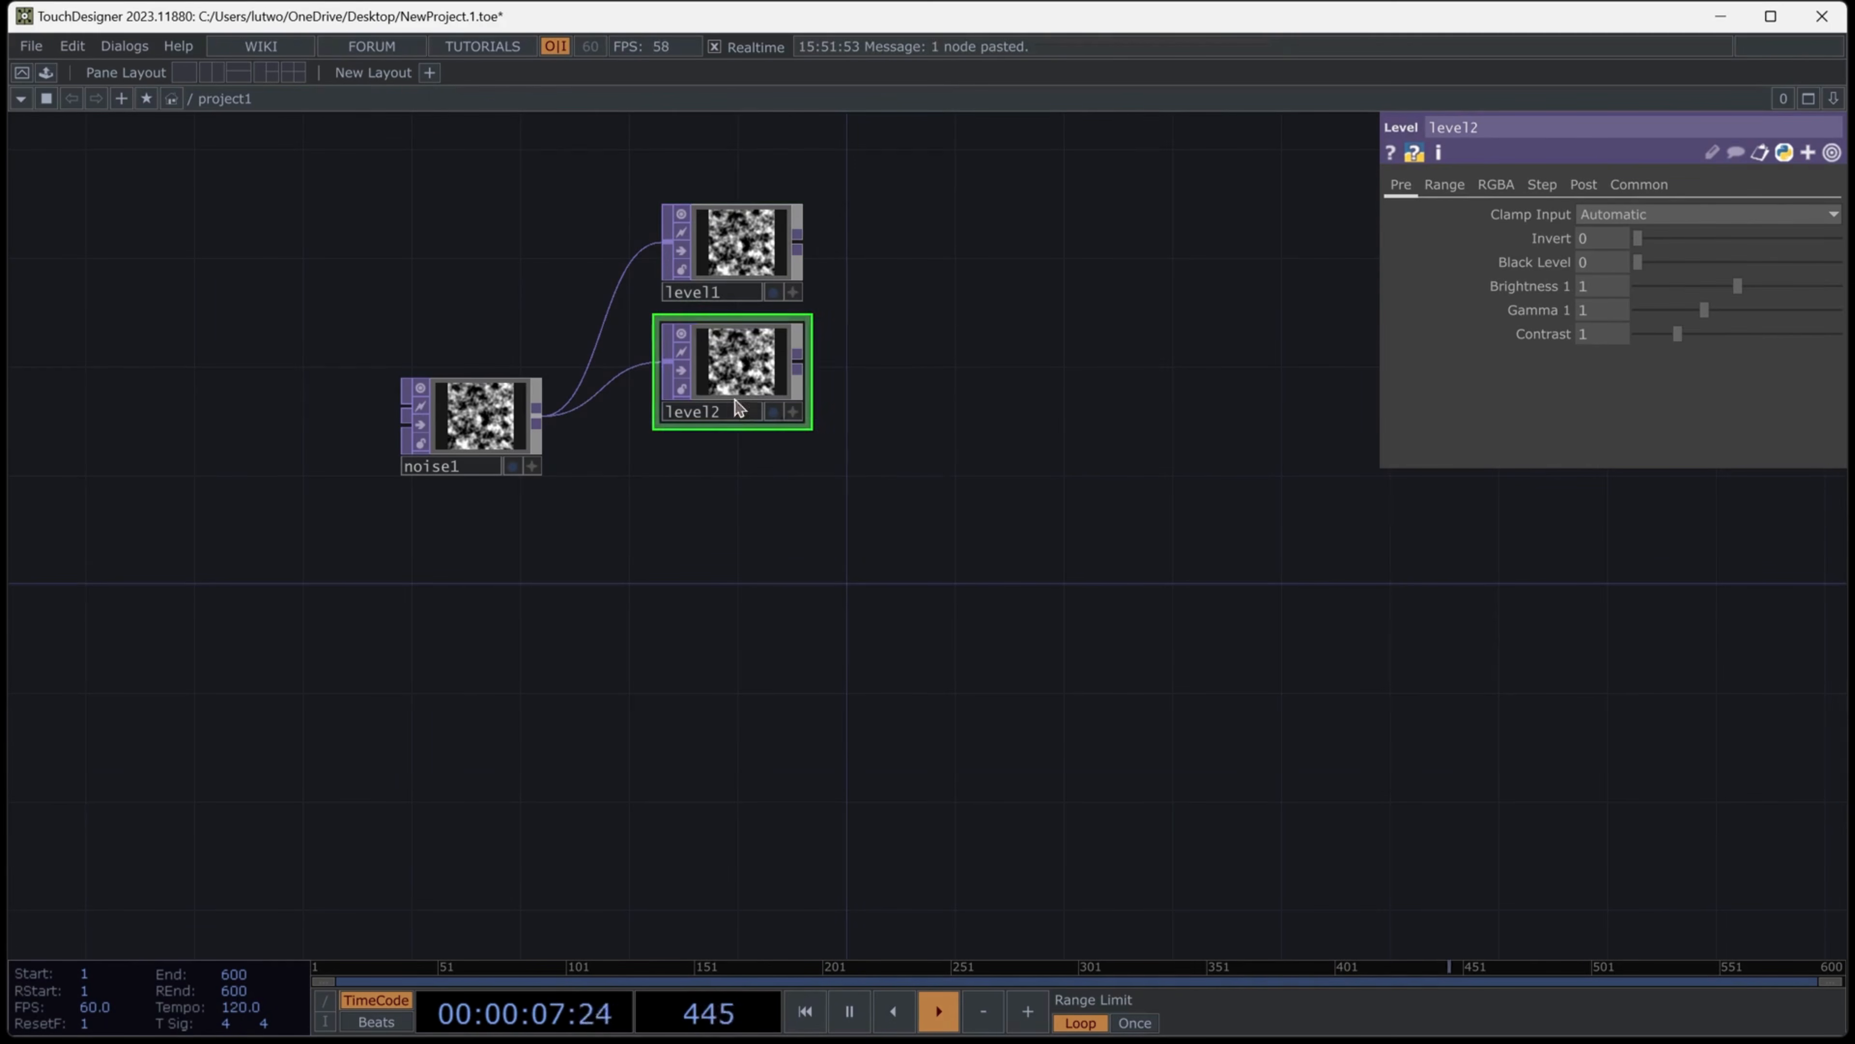
Add a Constant TOP below the level2 node
key(Tab)
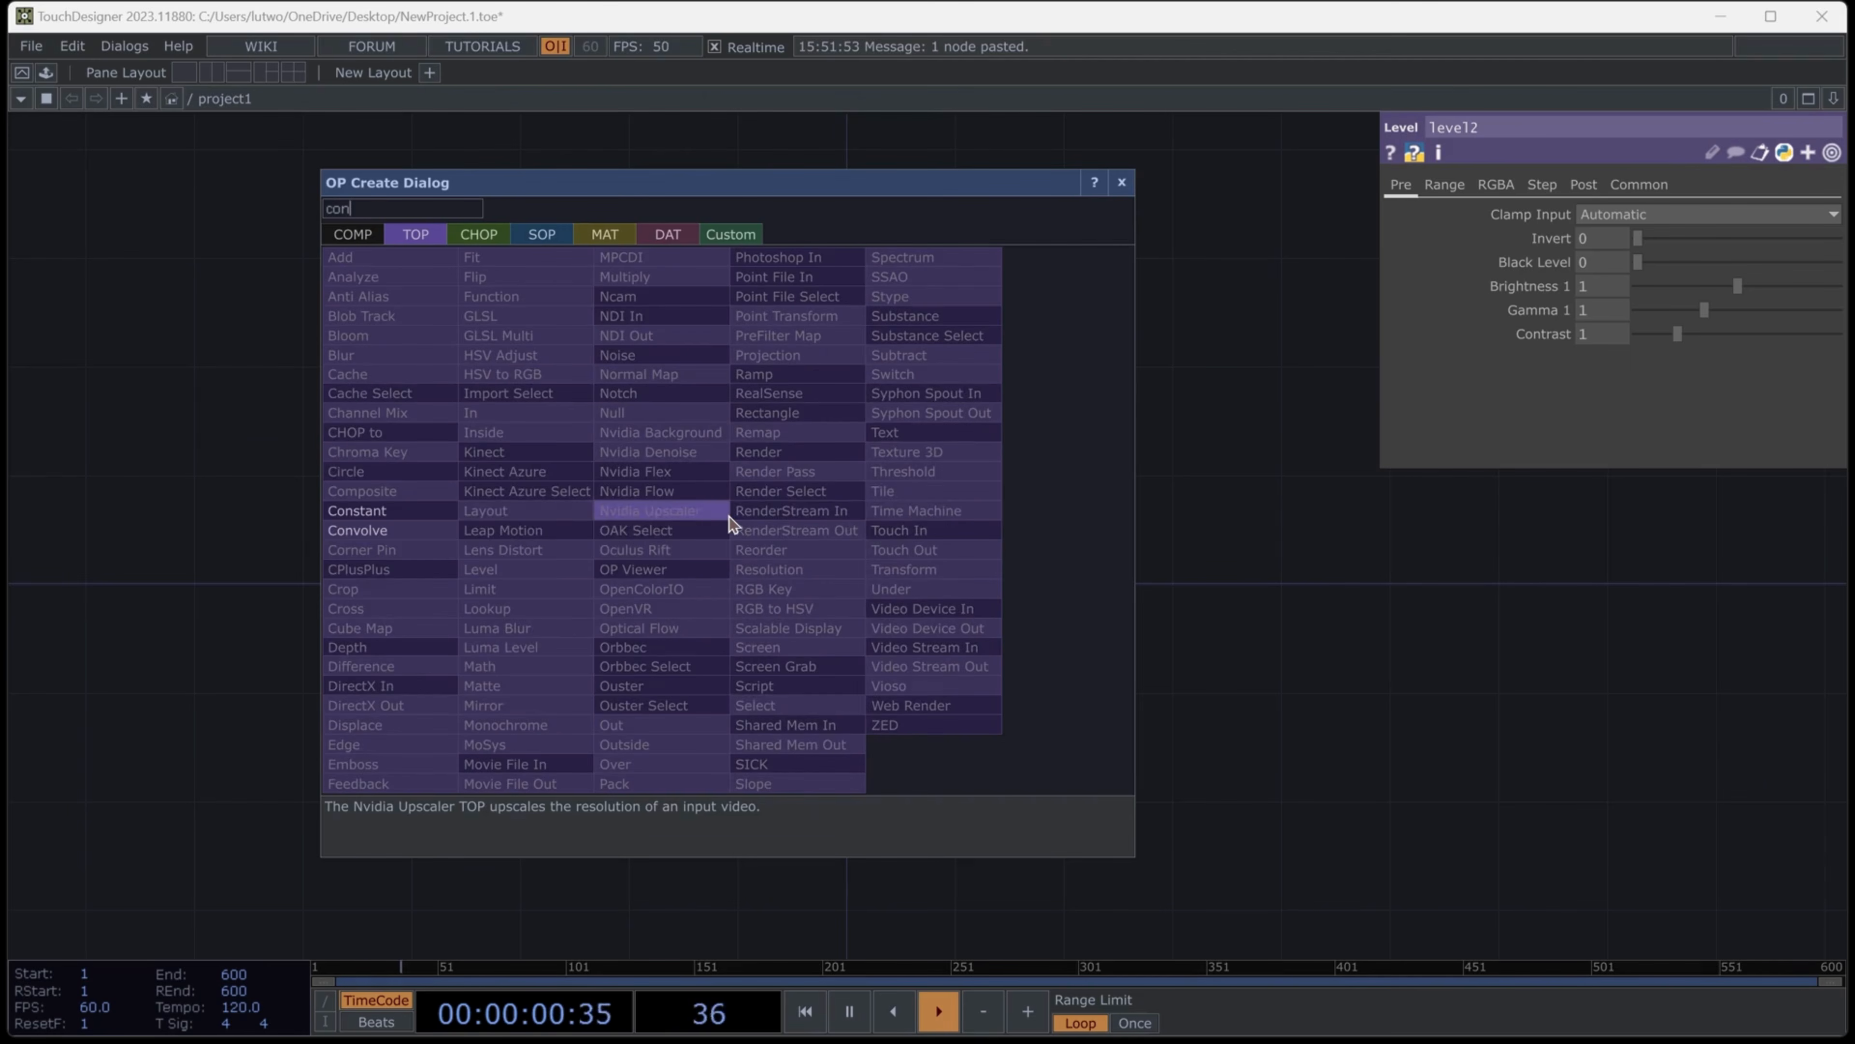
click(438, 519)
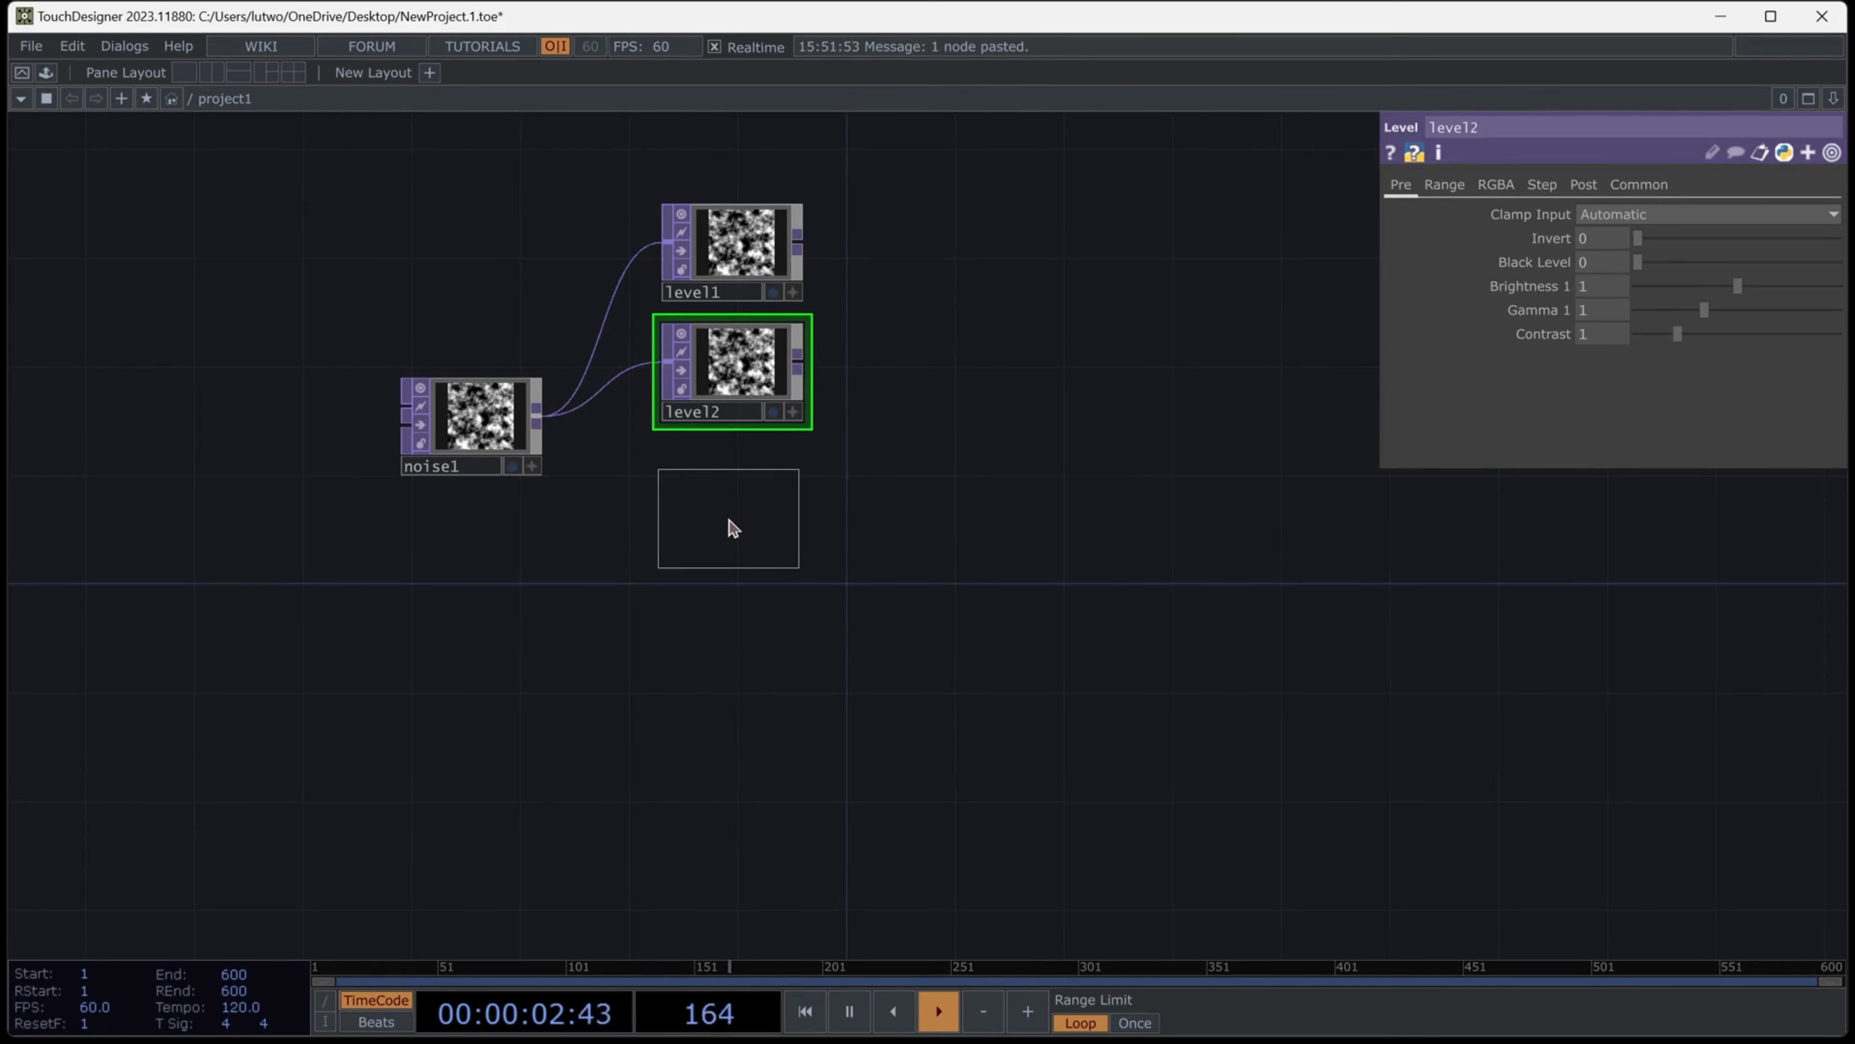
click(733, 527)
Add a Composite TOP on the output of constant1 and connect level2 as its second input
right_click(801, 503)
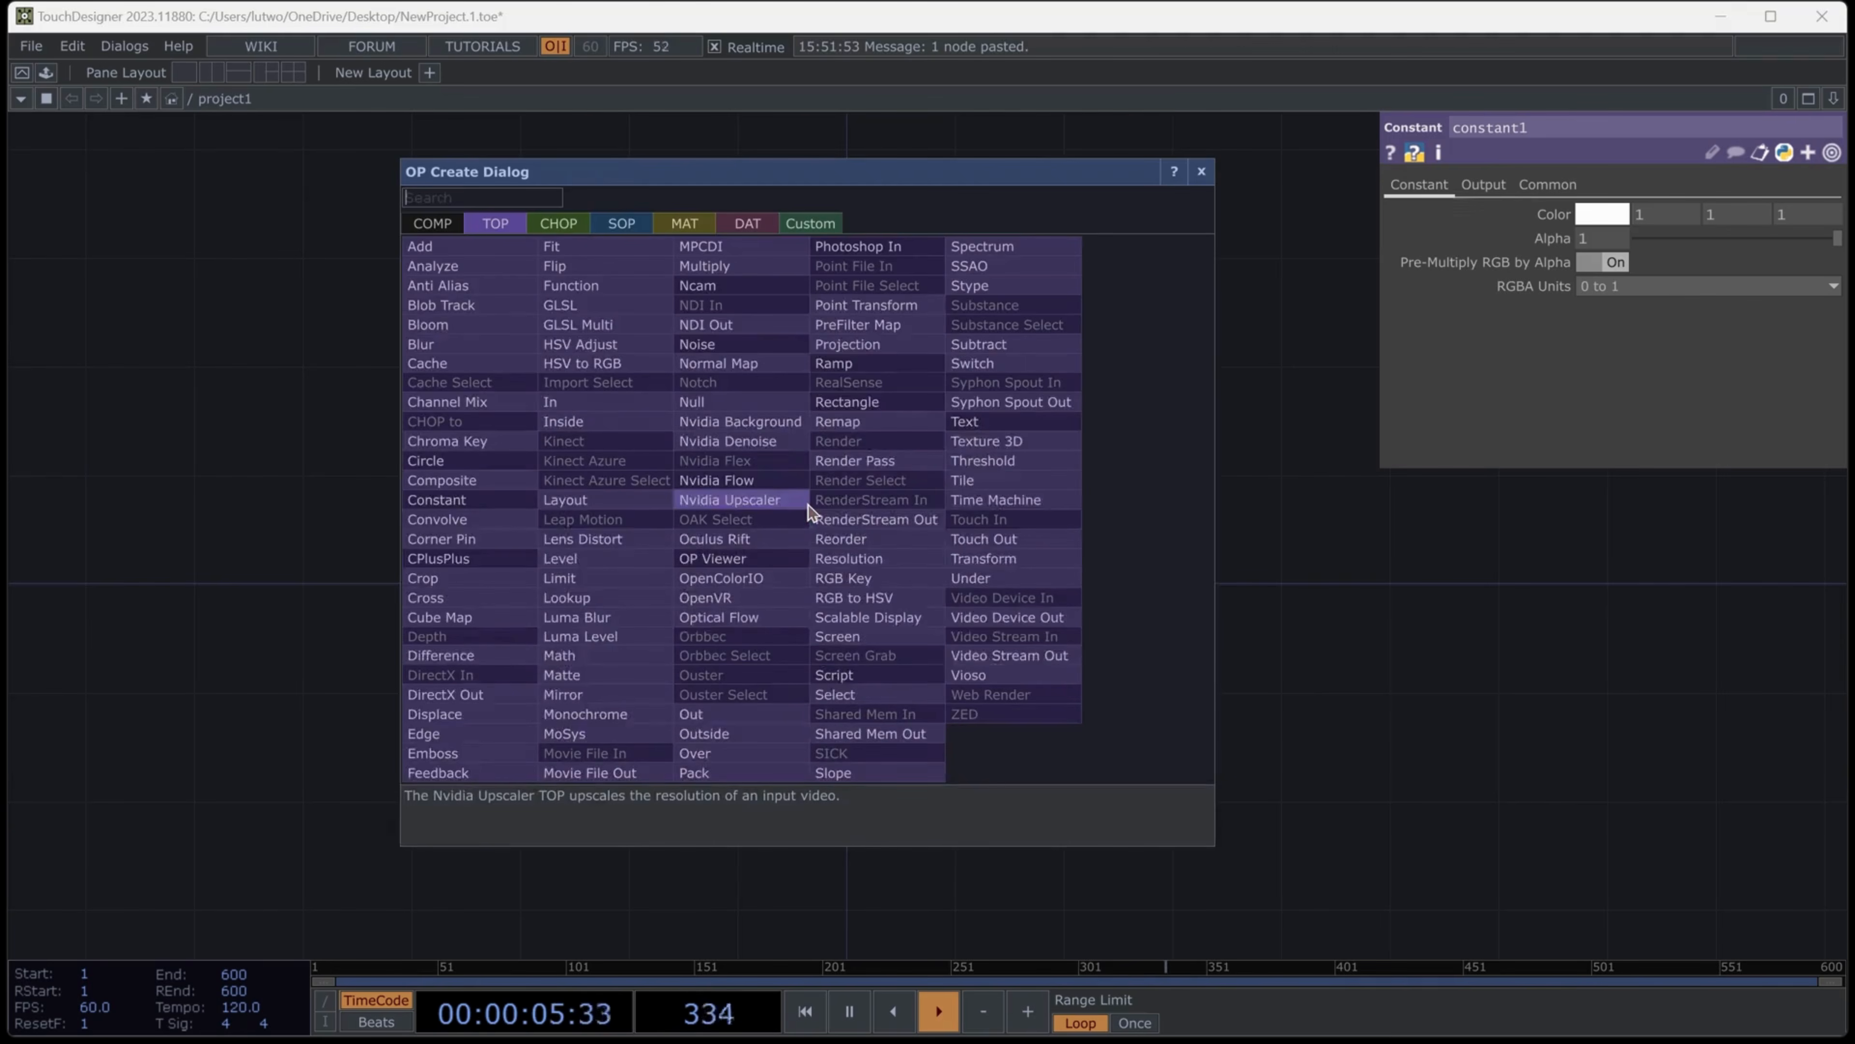
text(com)
click(475, 480)
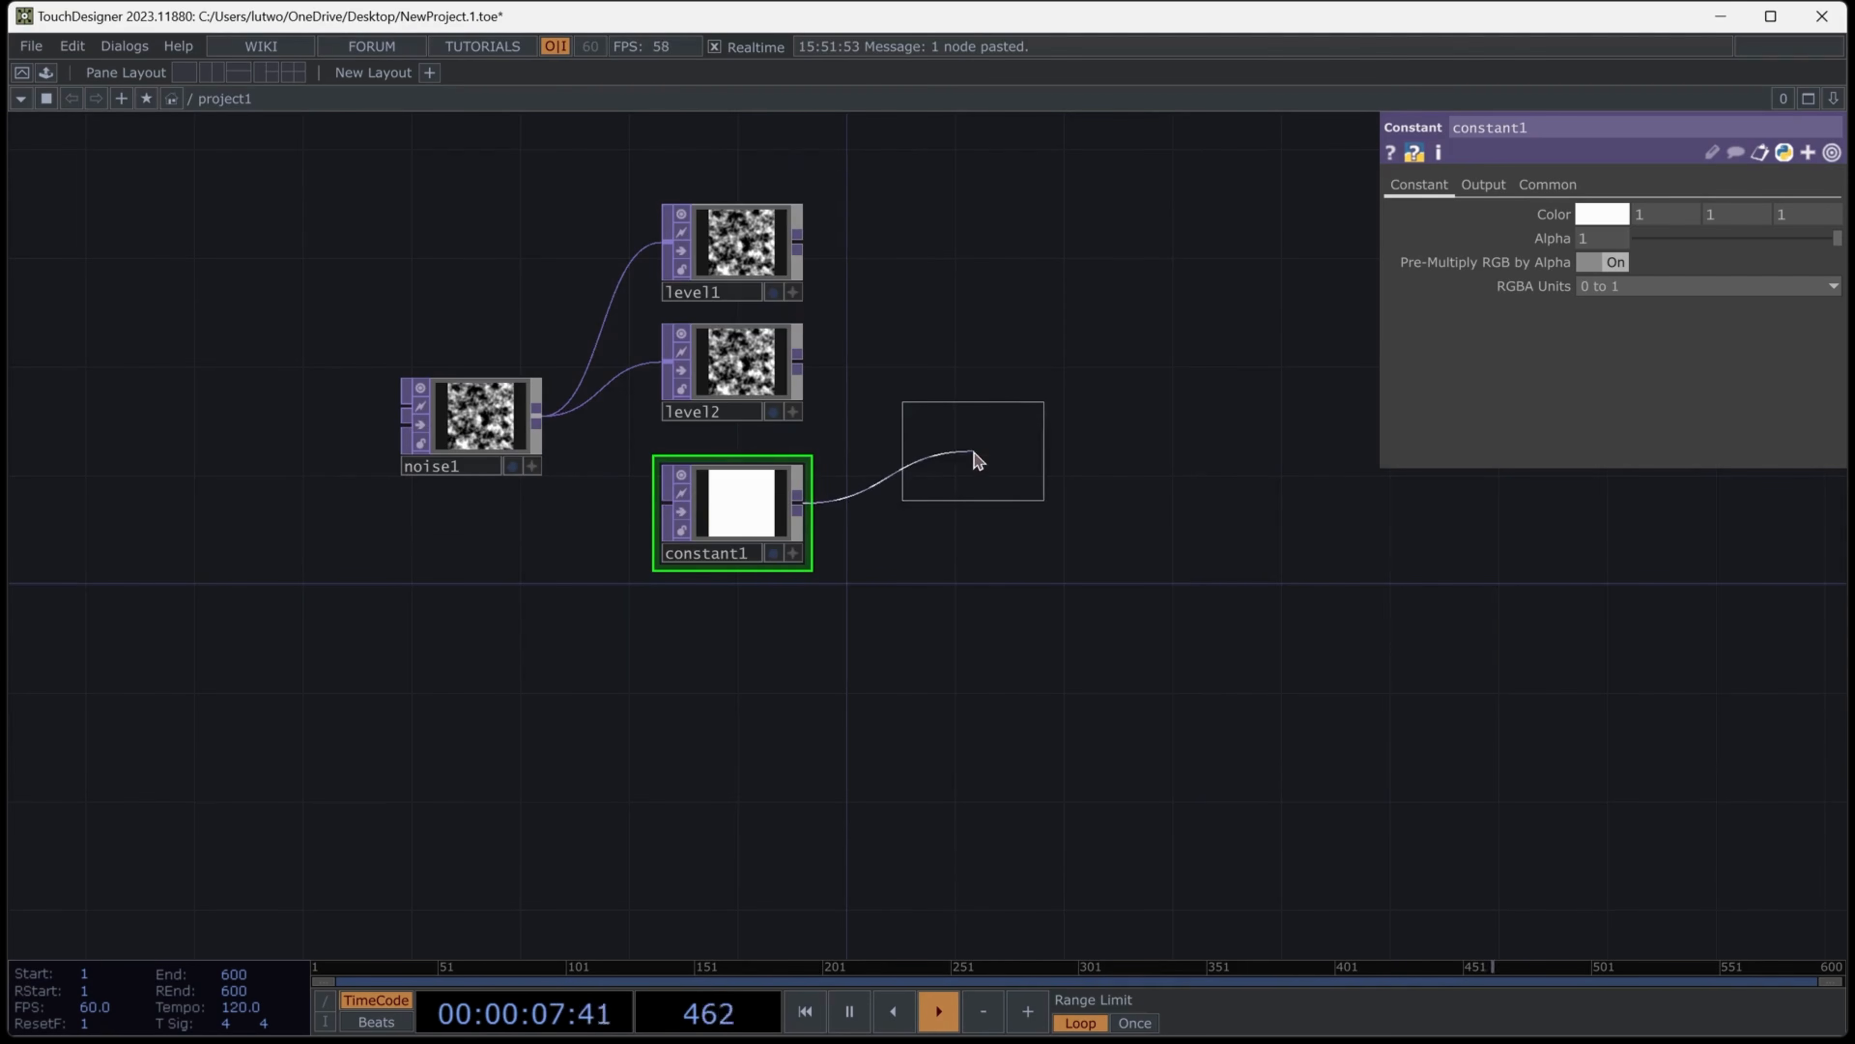
click(977, 440)
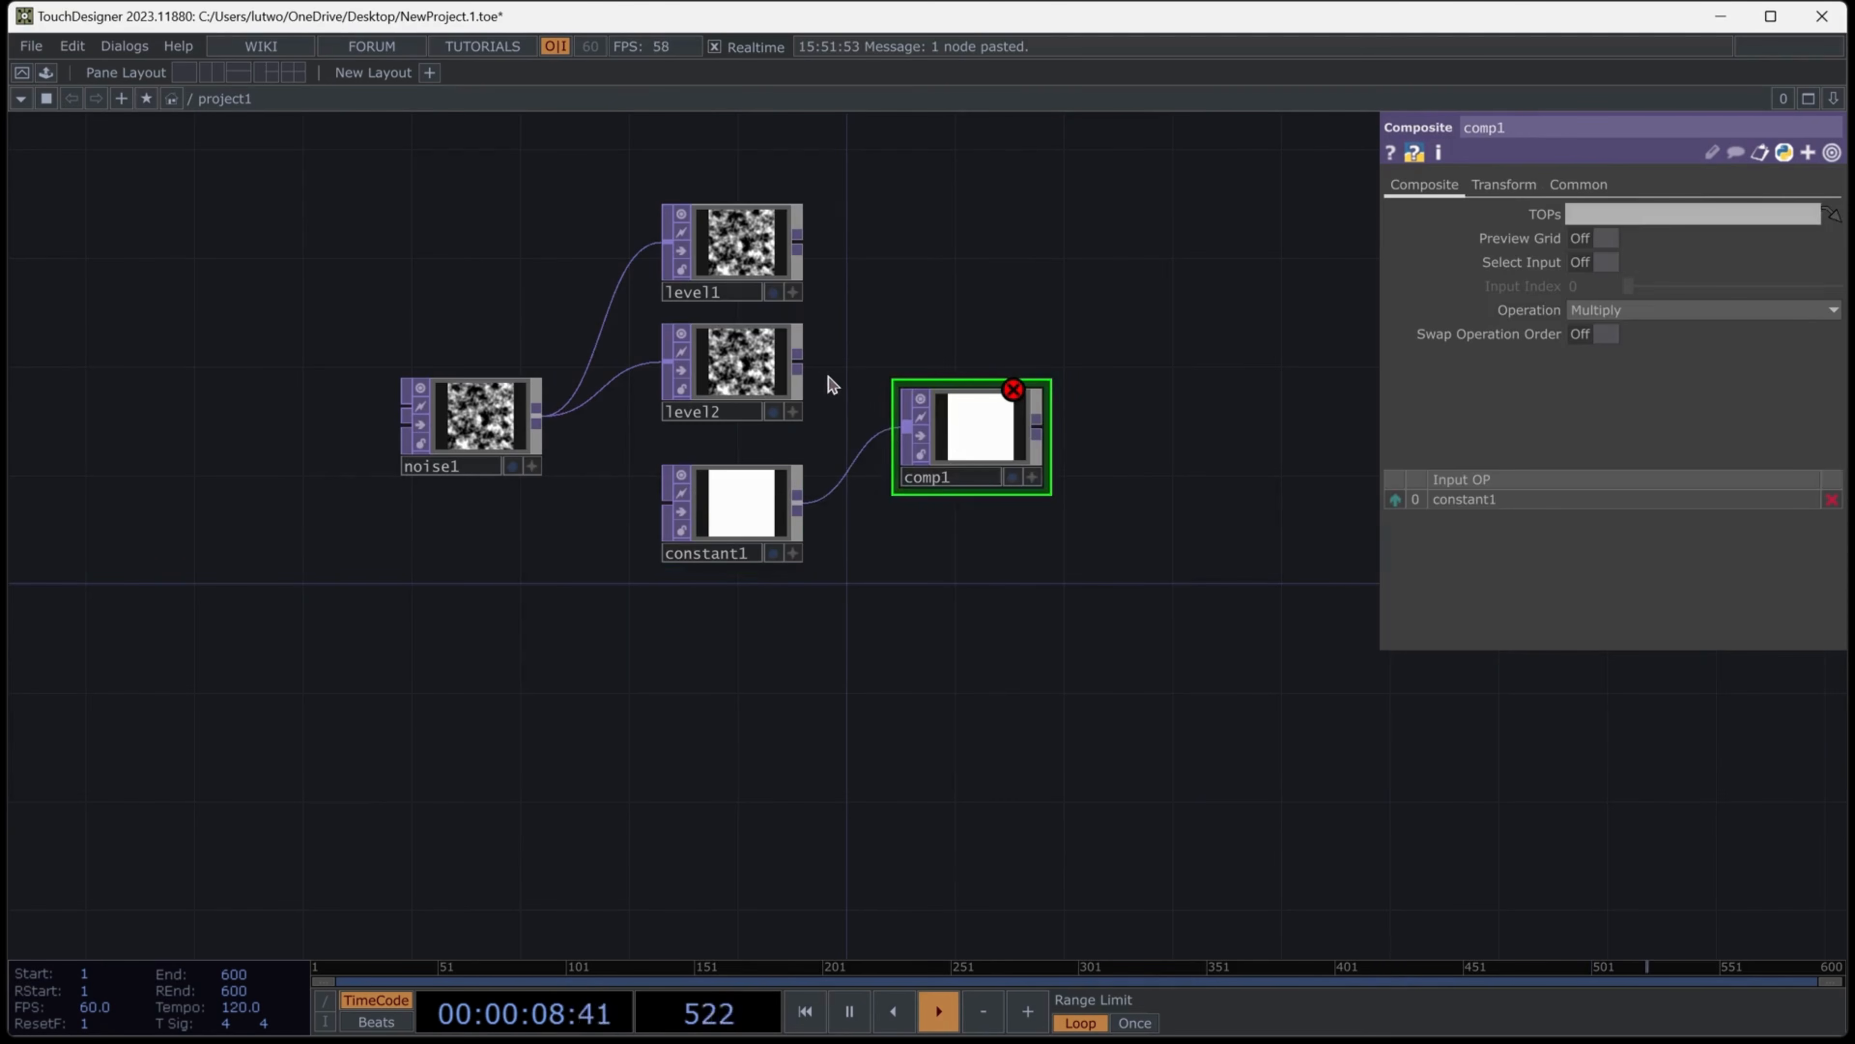
click(887, 424)
drag(1055, 450, 869, 489)
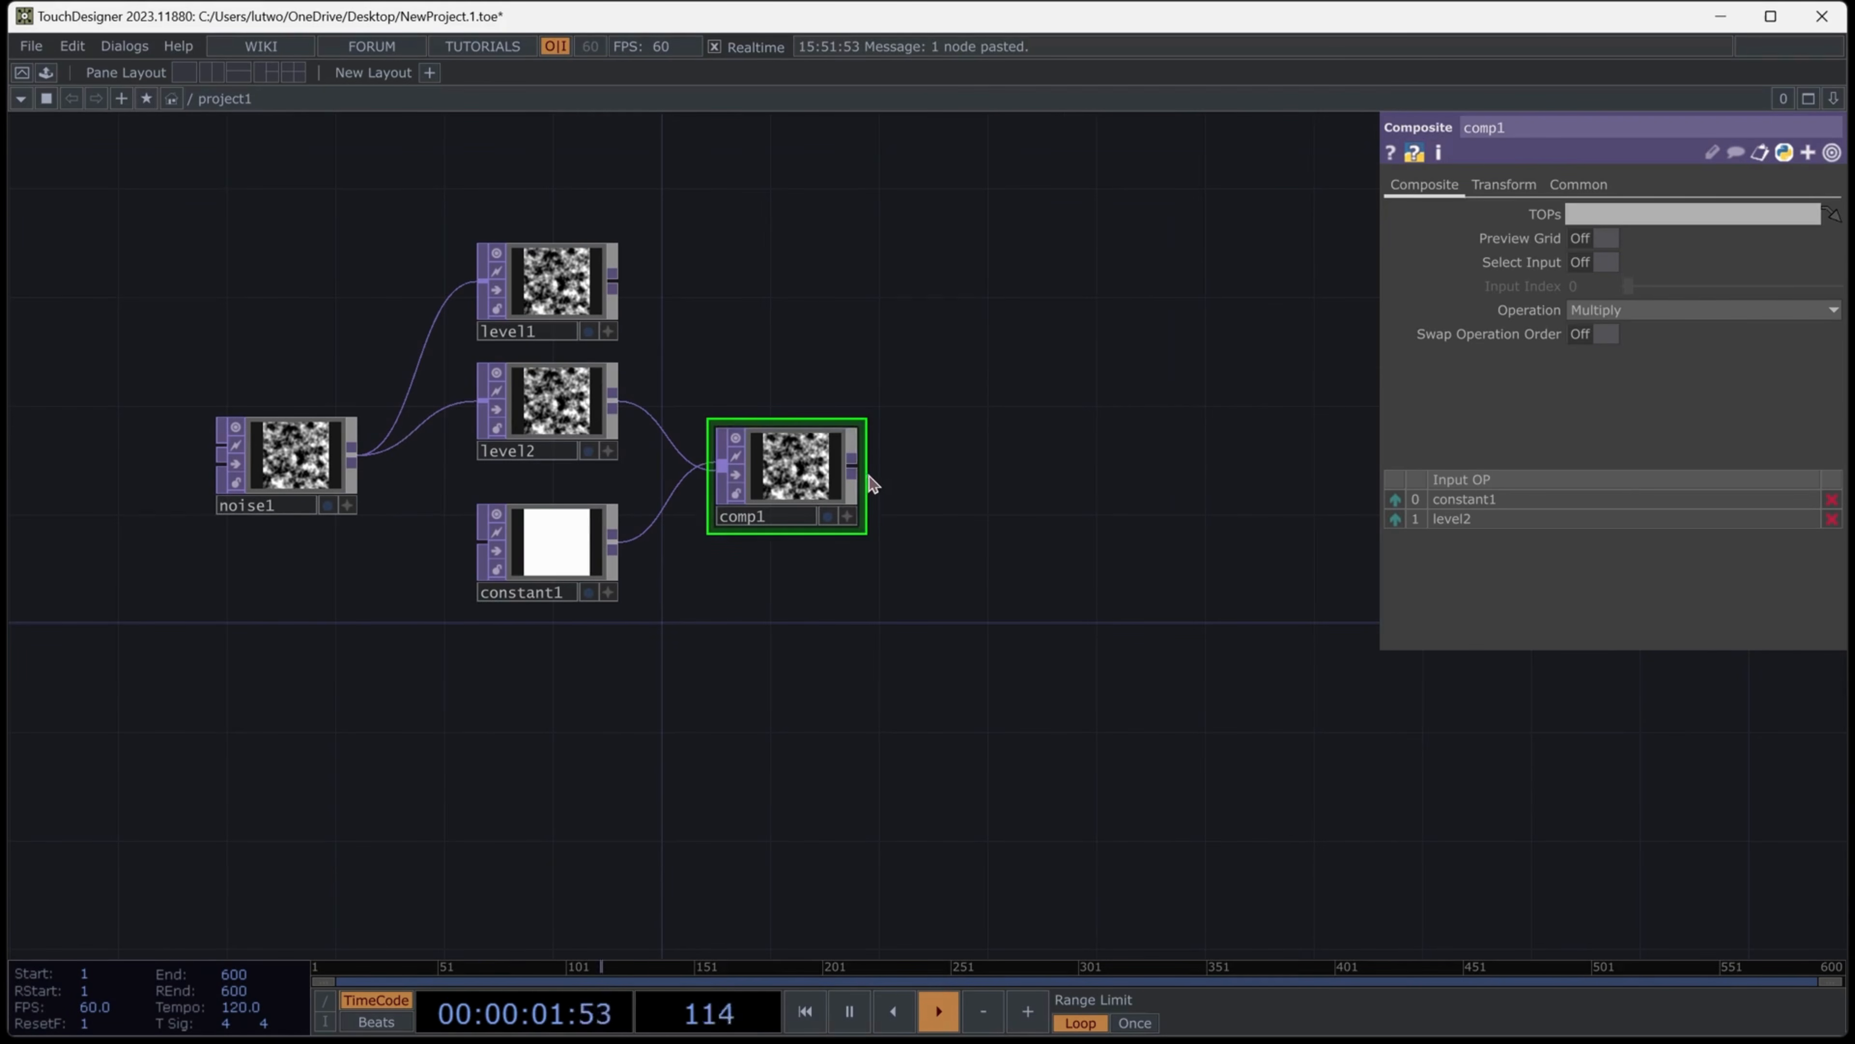
Add a Level TOP on the output of comp1
right_click(866, 480)
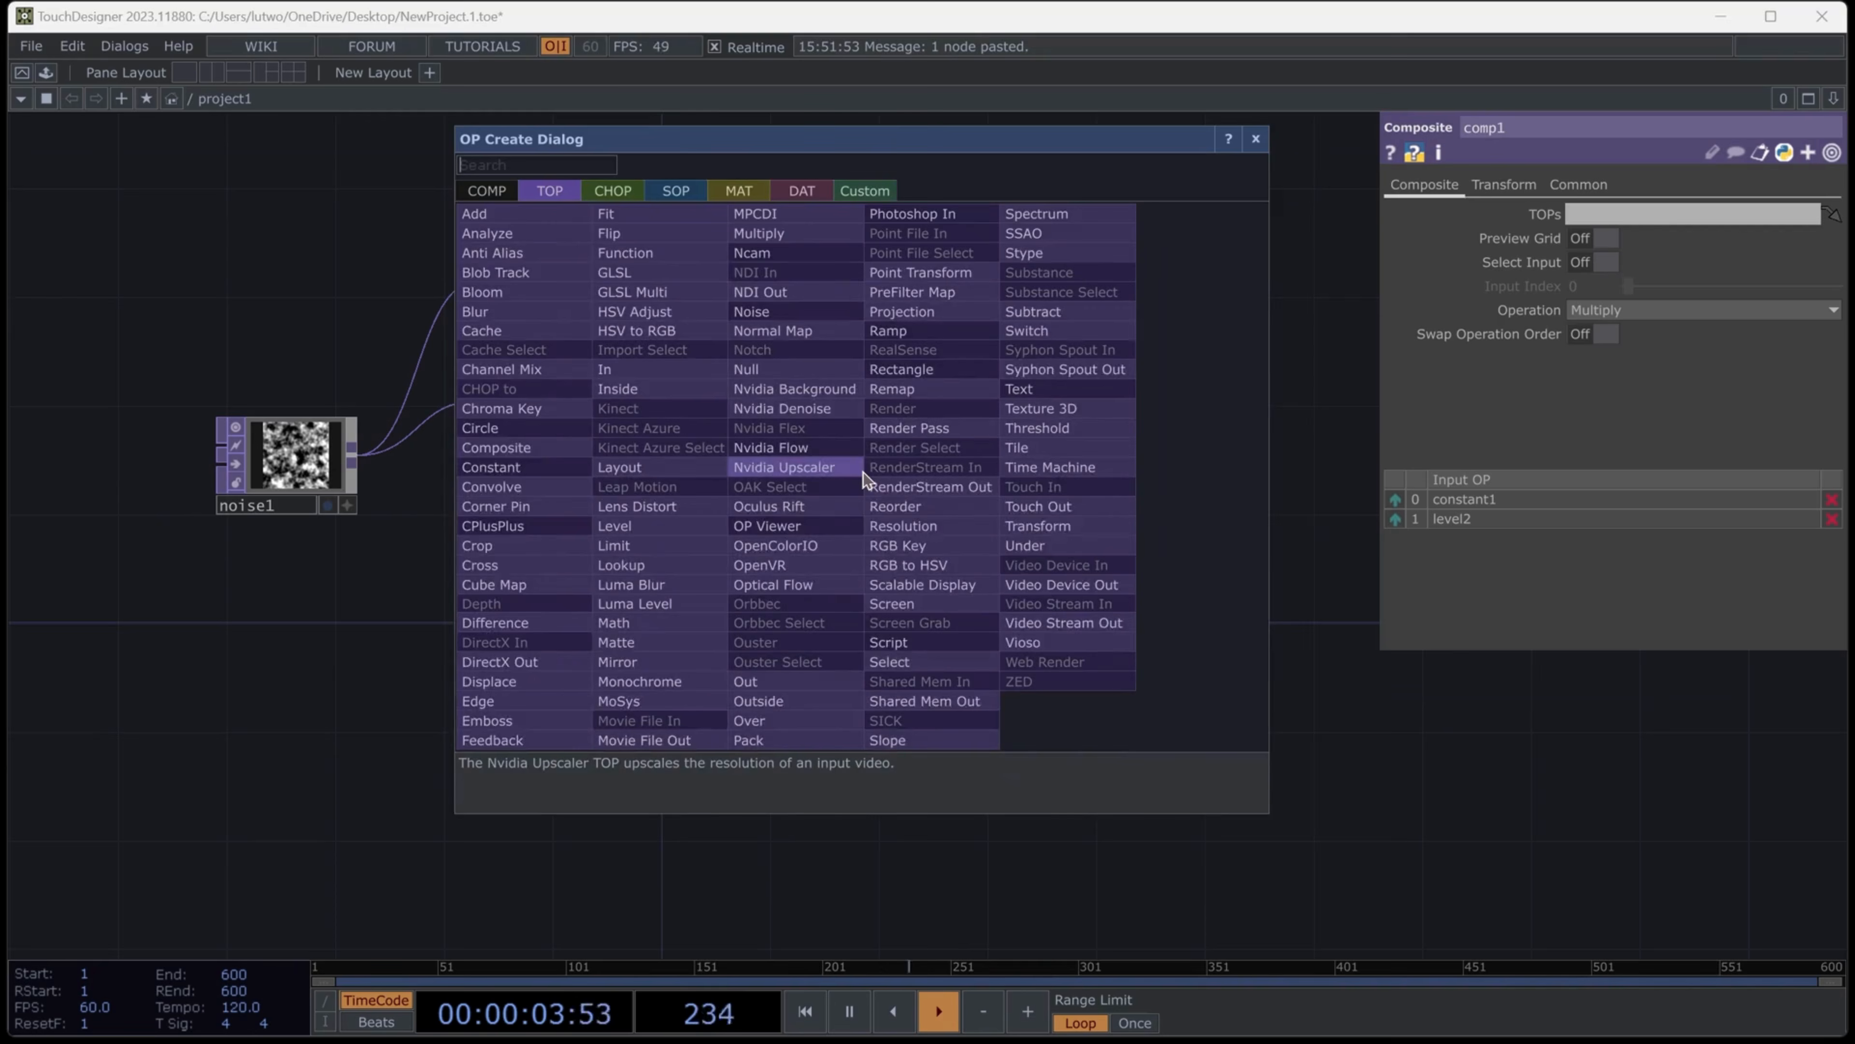
click(735, 502)
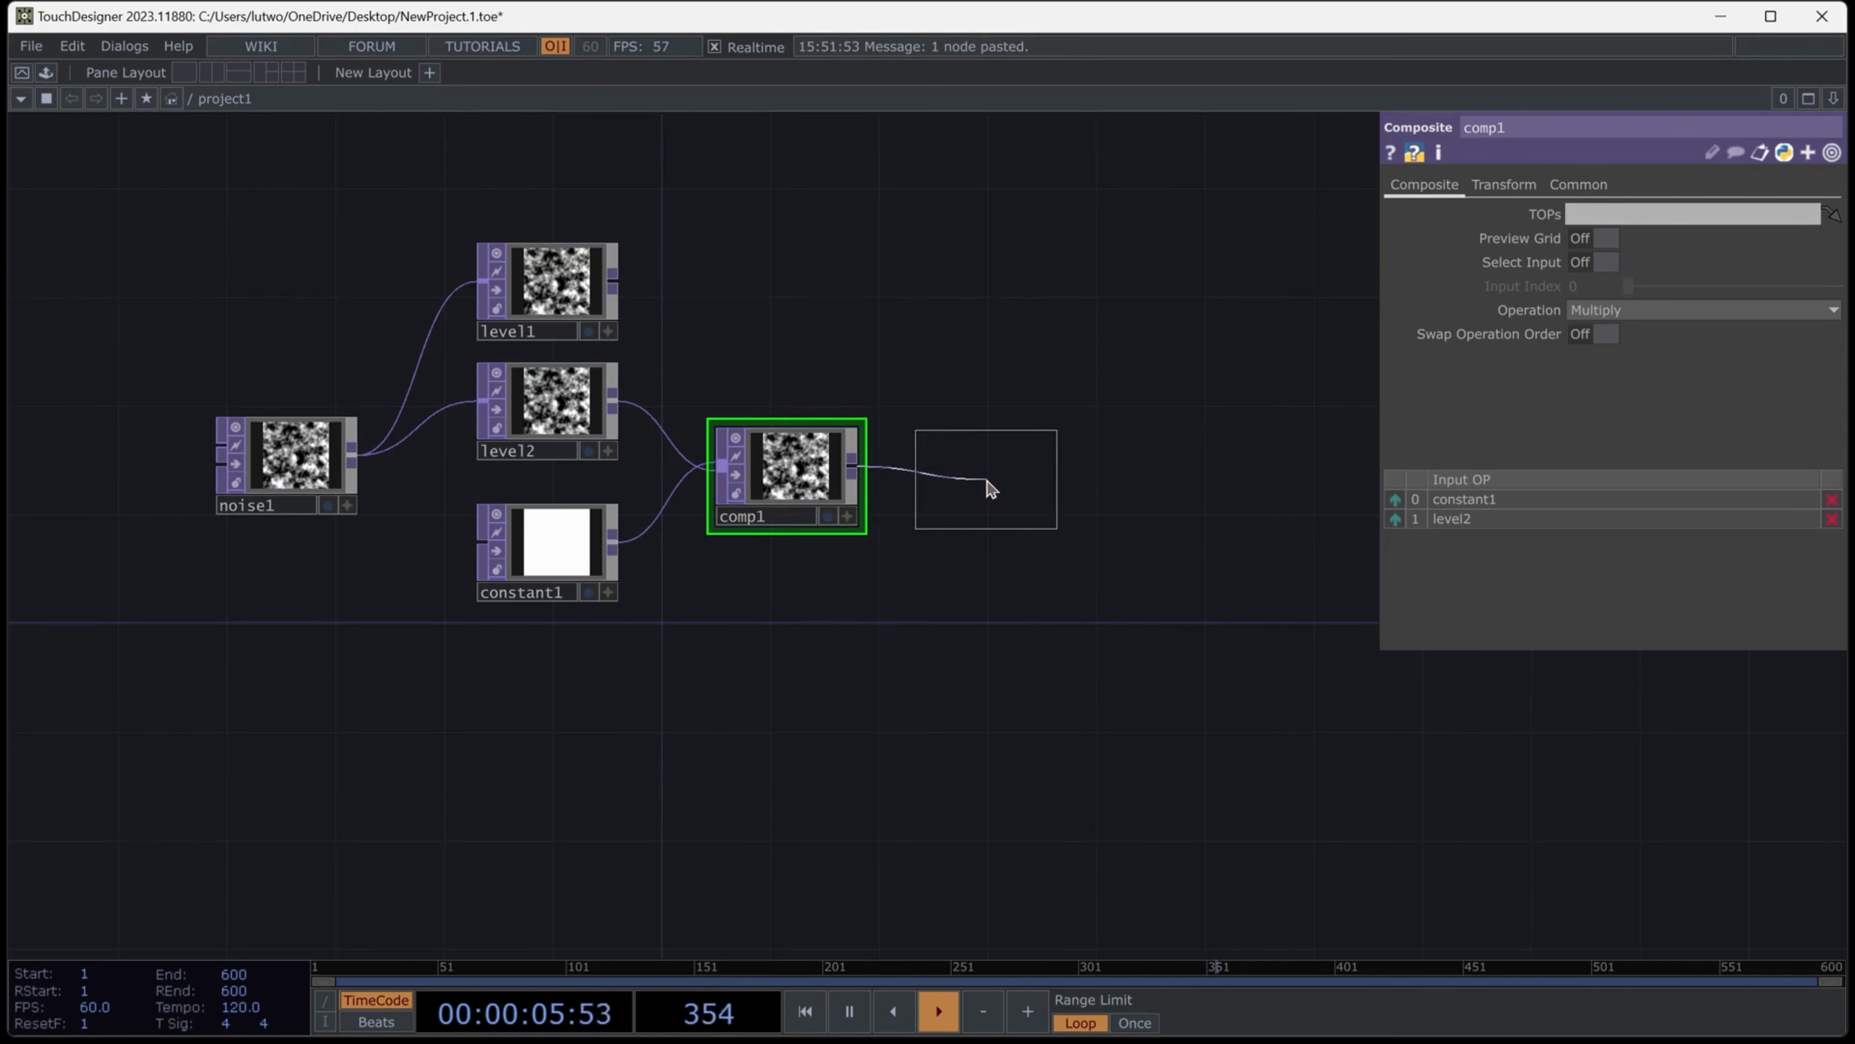
click(986, 486)
Add a Composite TOP on the output of level1, well to its right, and connect level3 as its second input
drag(621, 299, 528, 423)
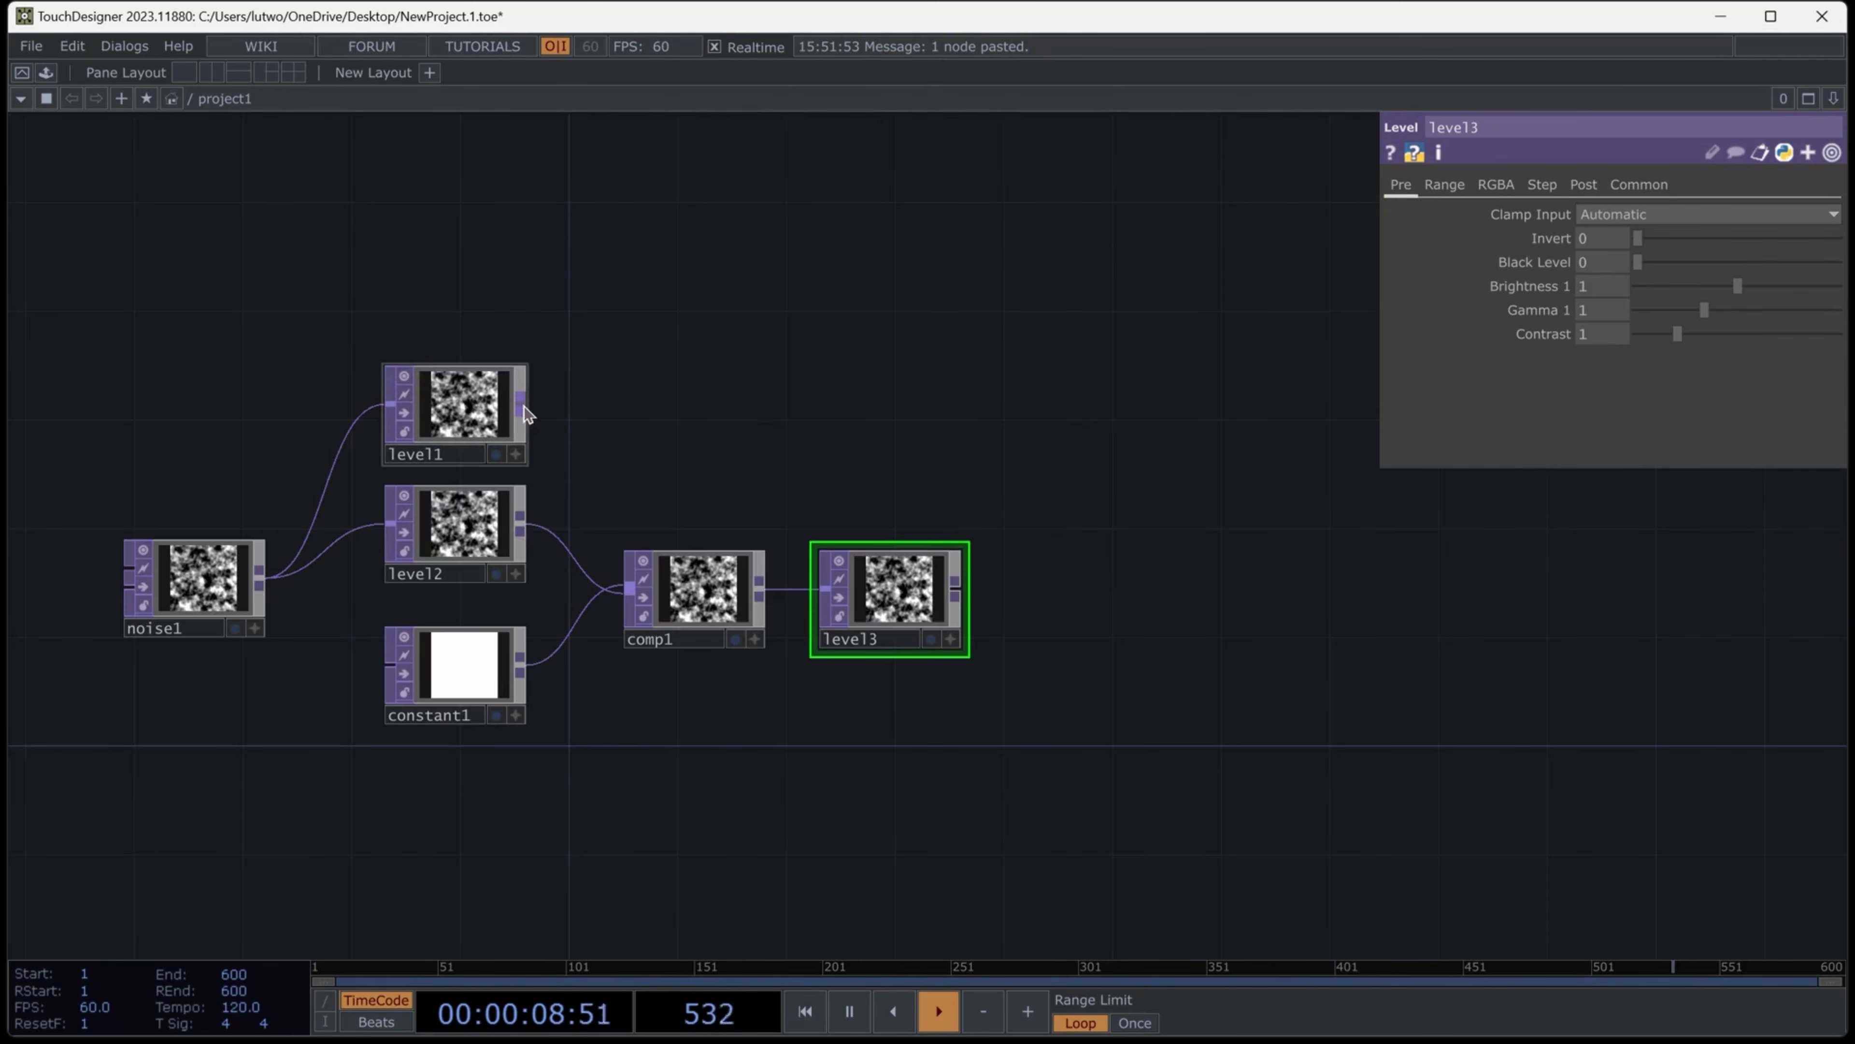
right_click(524, 407)
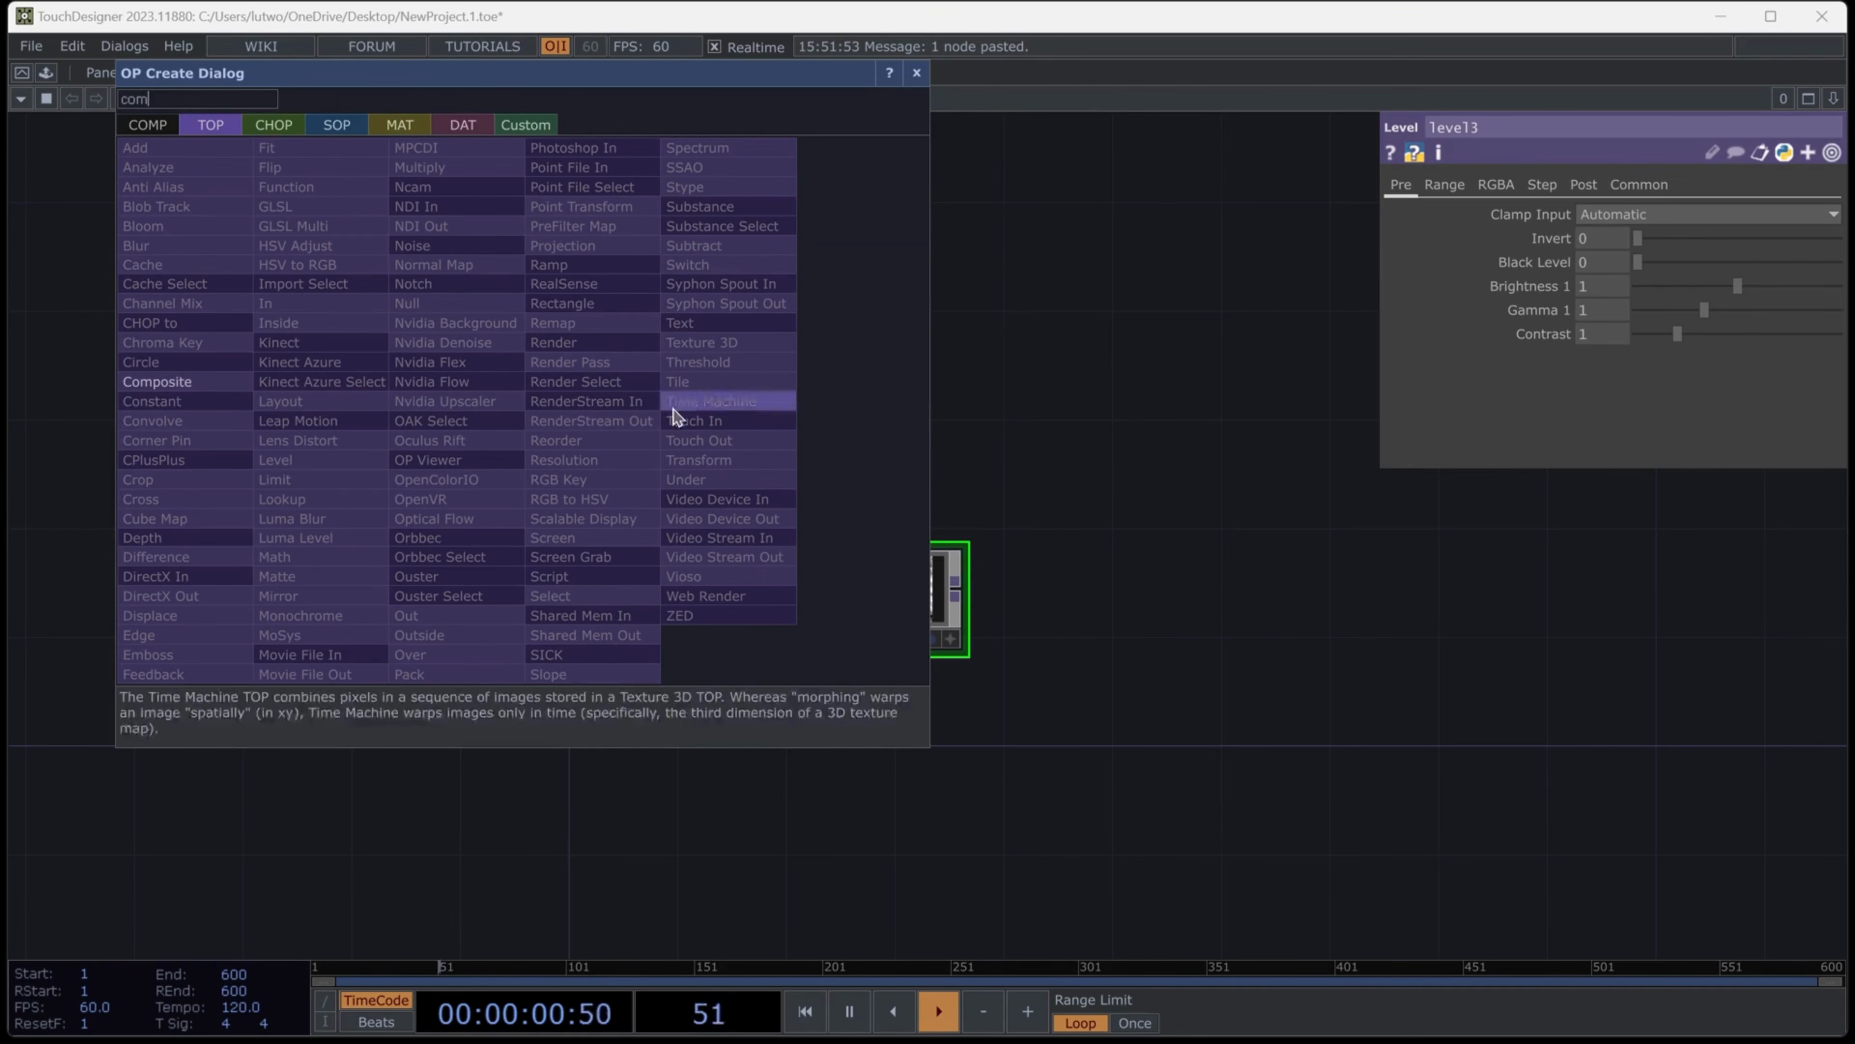
click(156, 382)
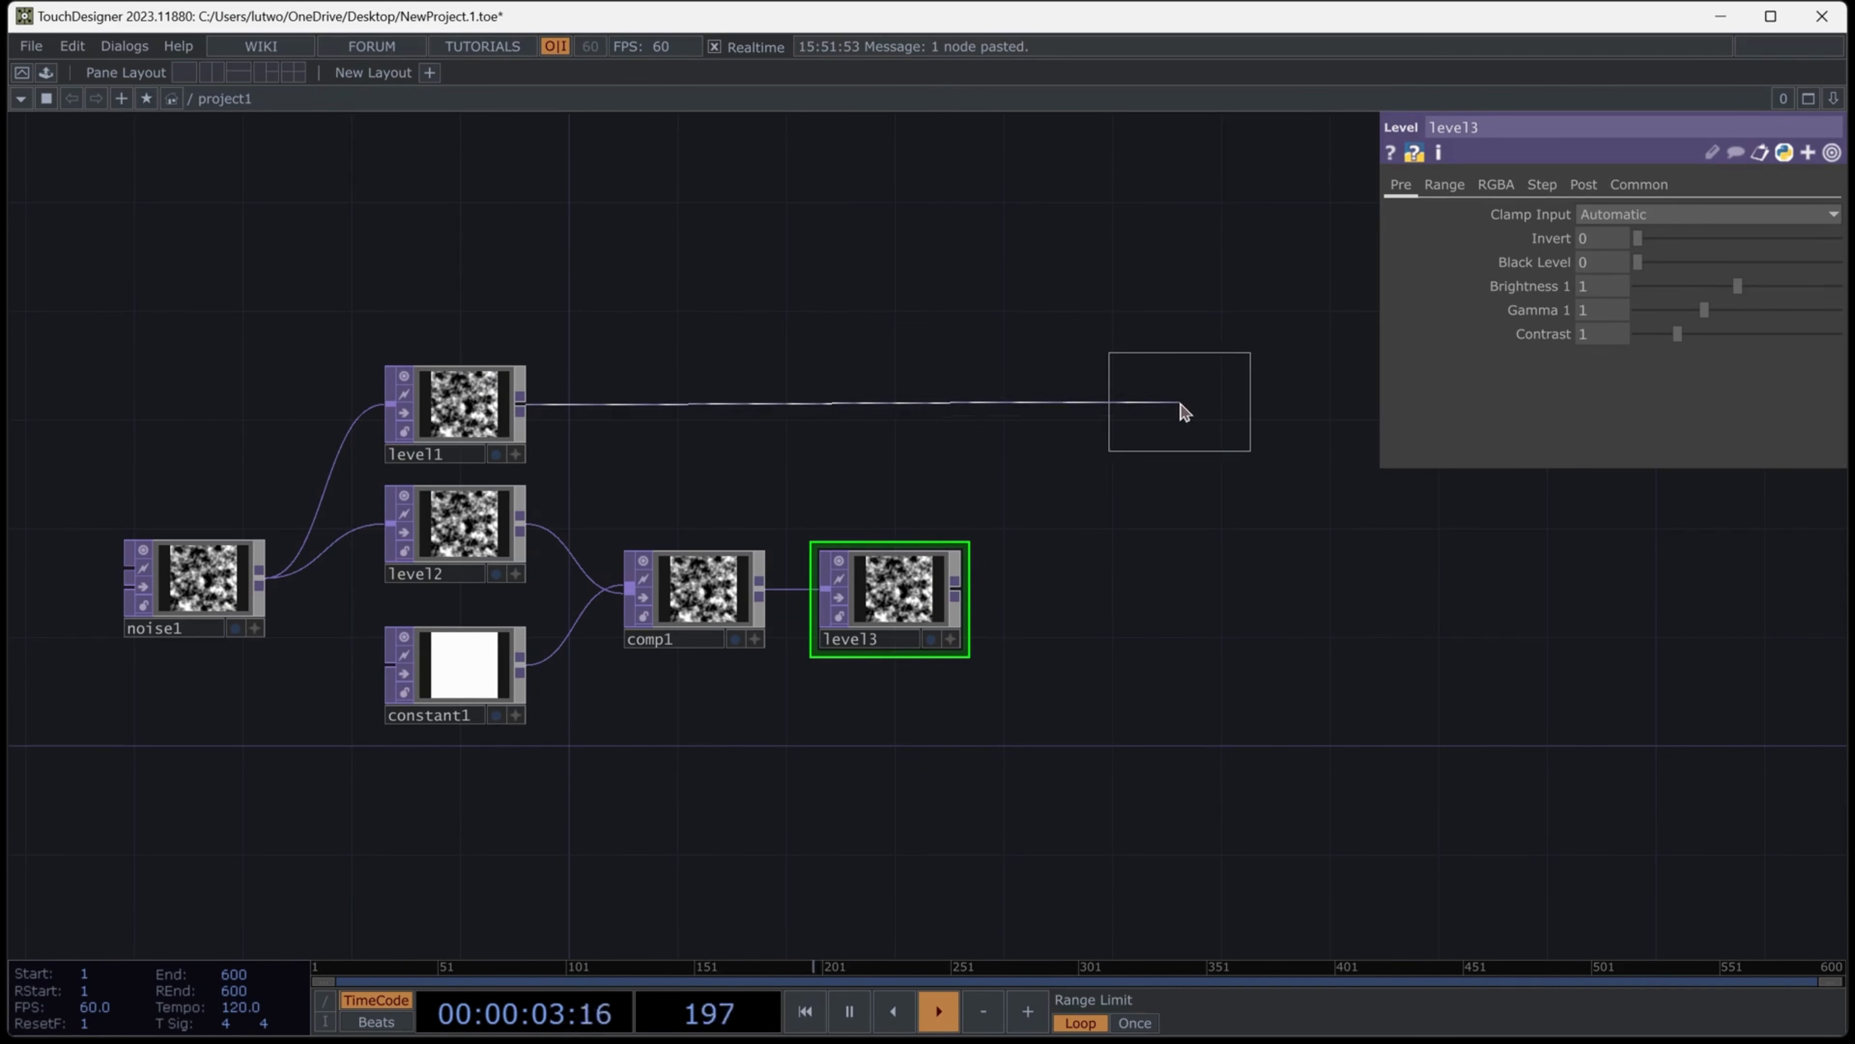
click(1204, 414)
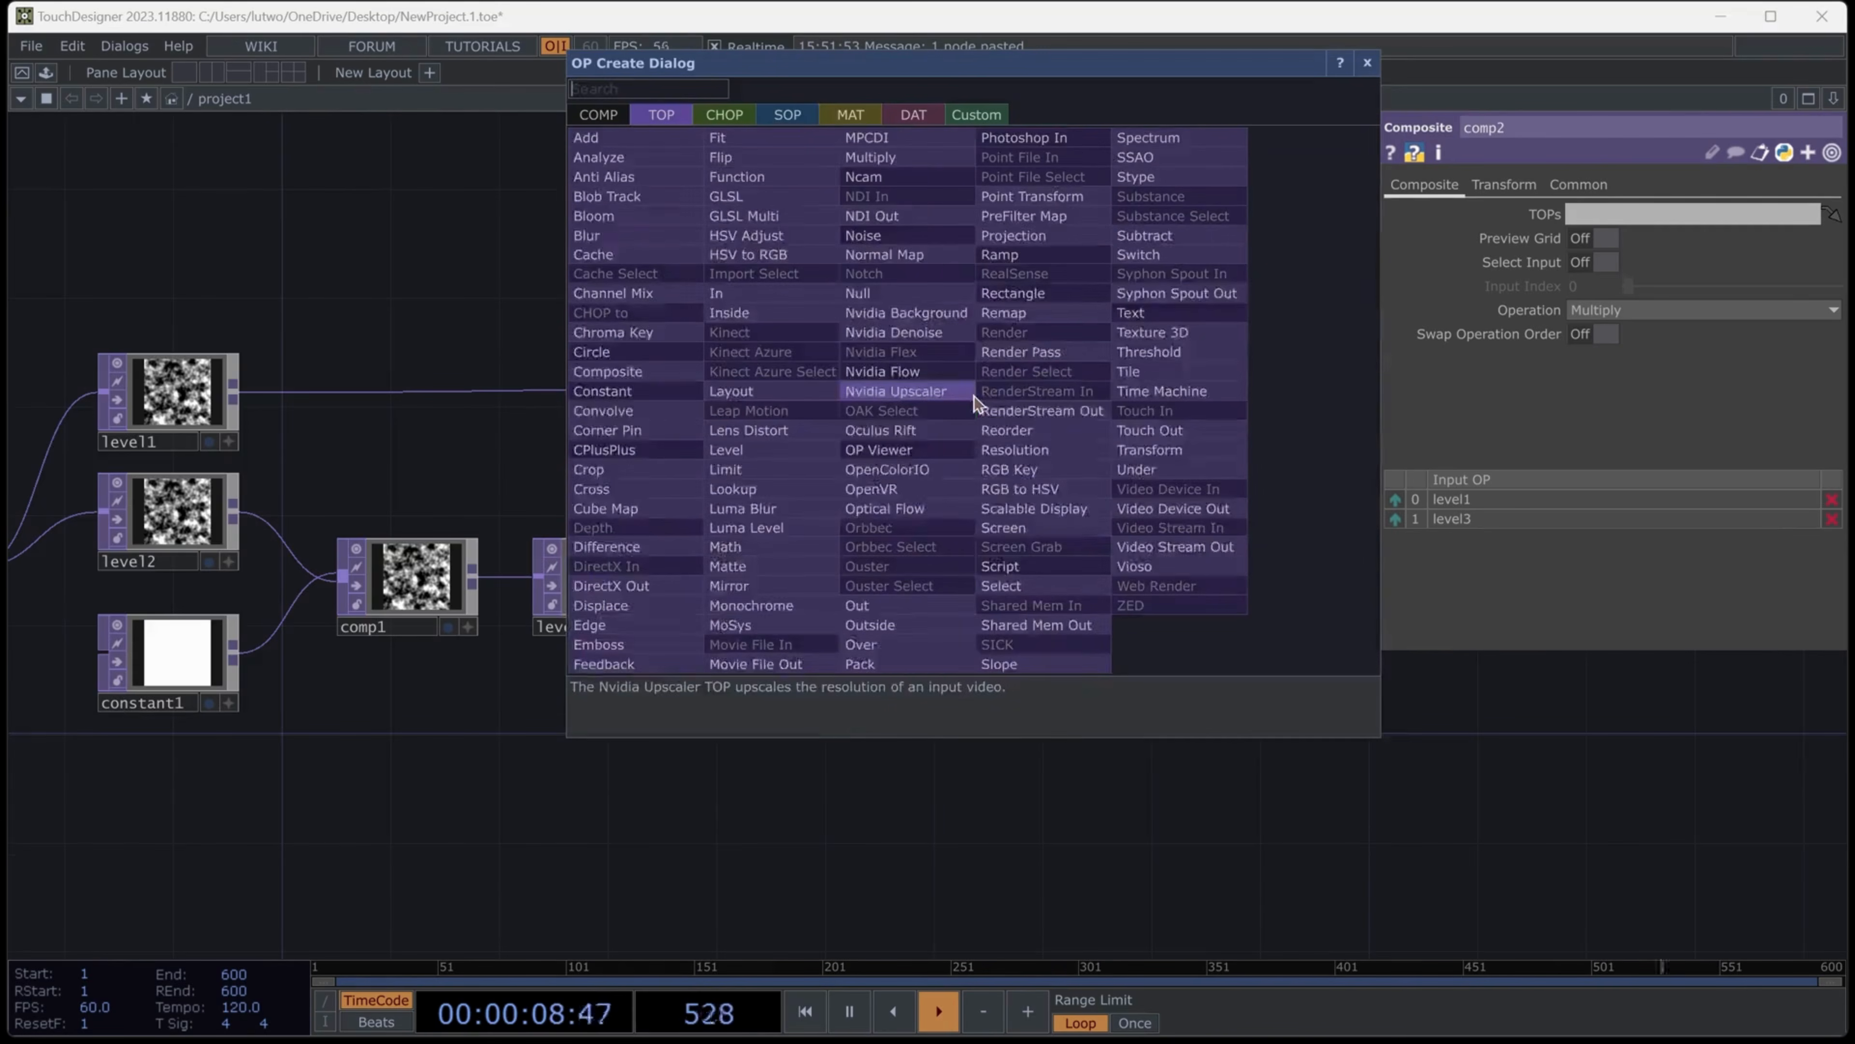
Chain a Level TOP onto comp2's output and a Transform TOP onto that new Level node
click(718, 423)
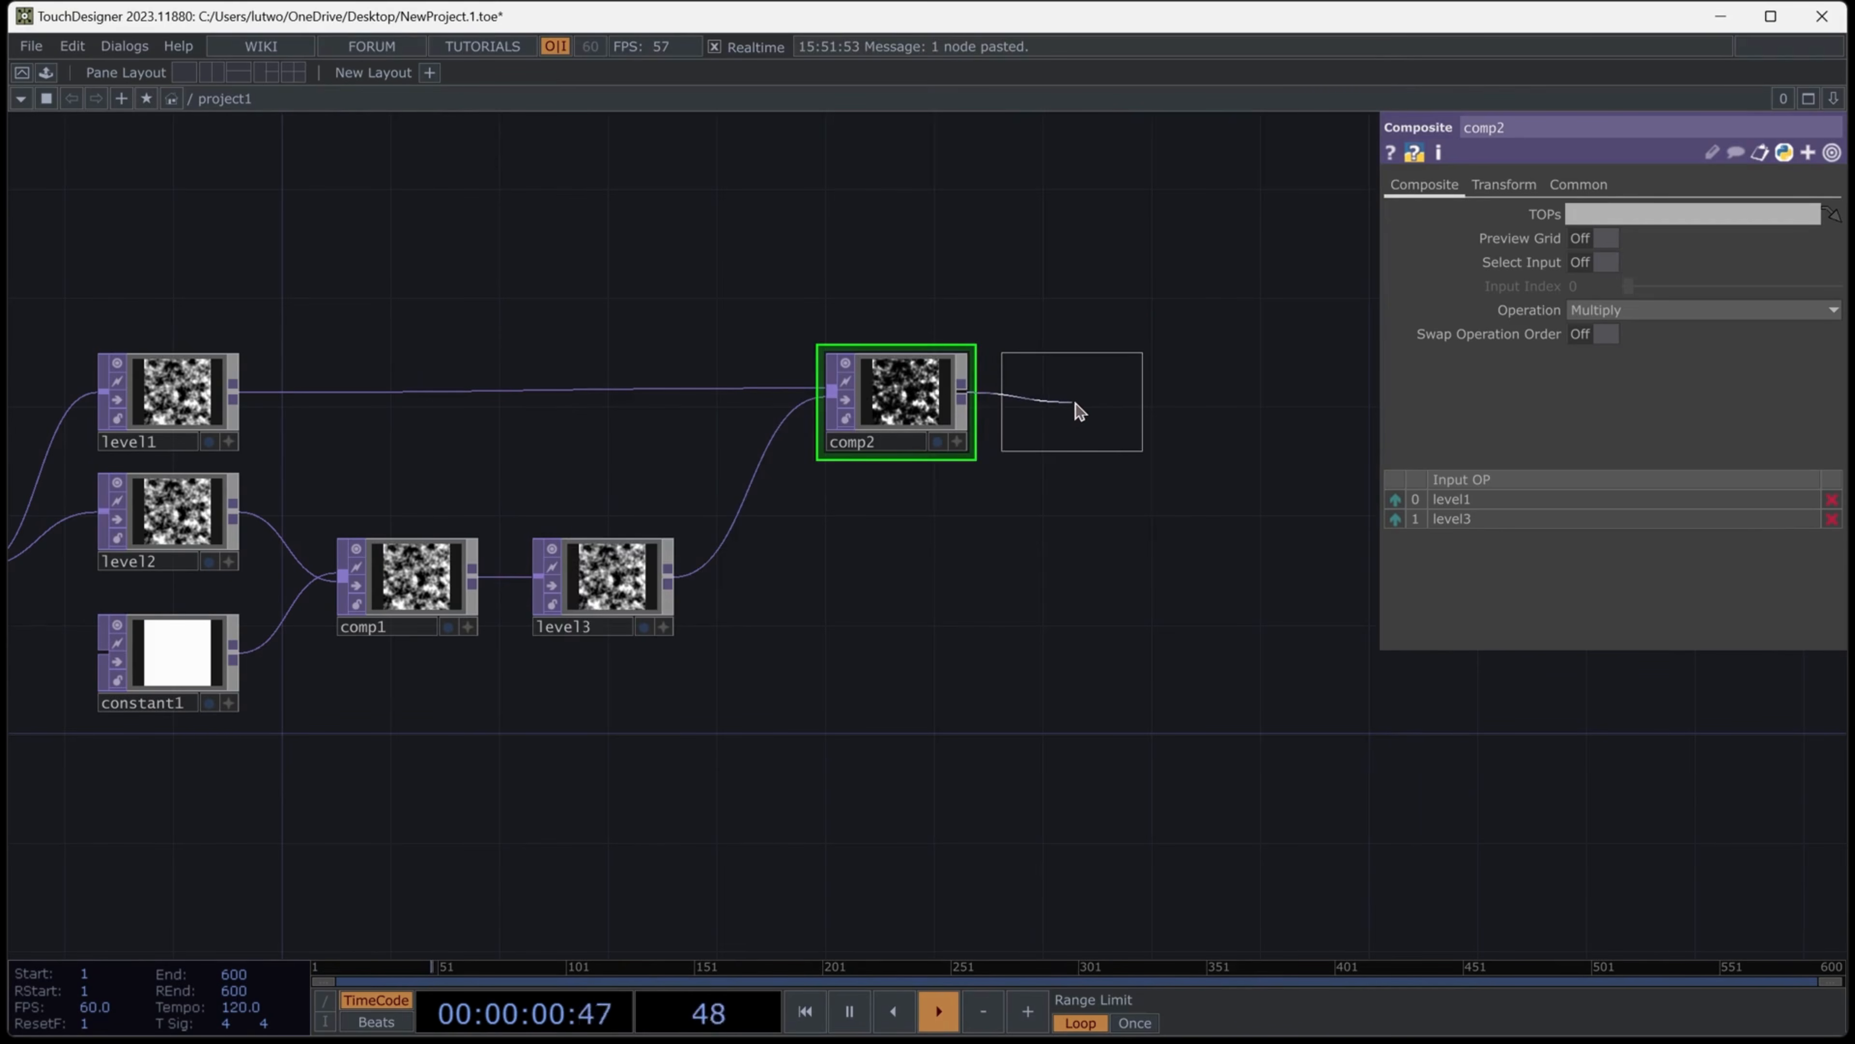
click(1082, 410)
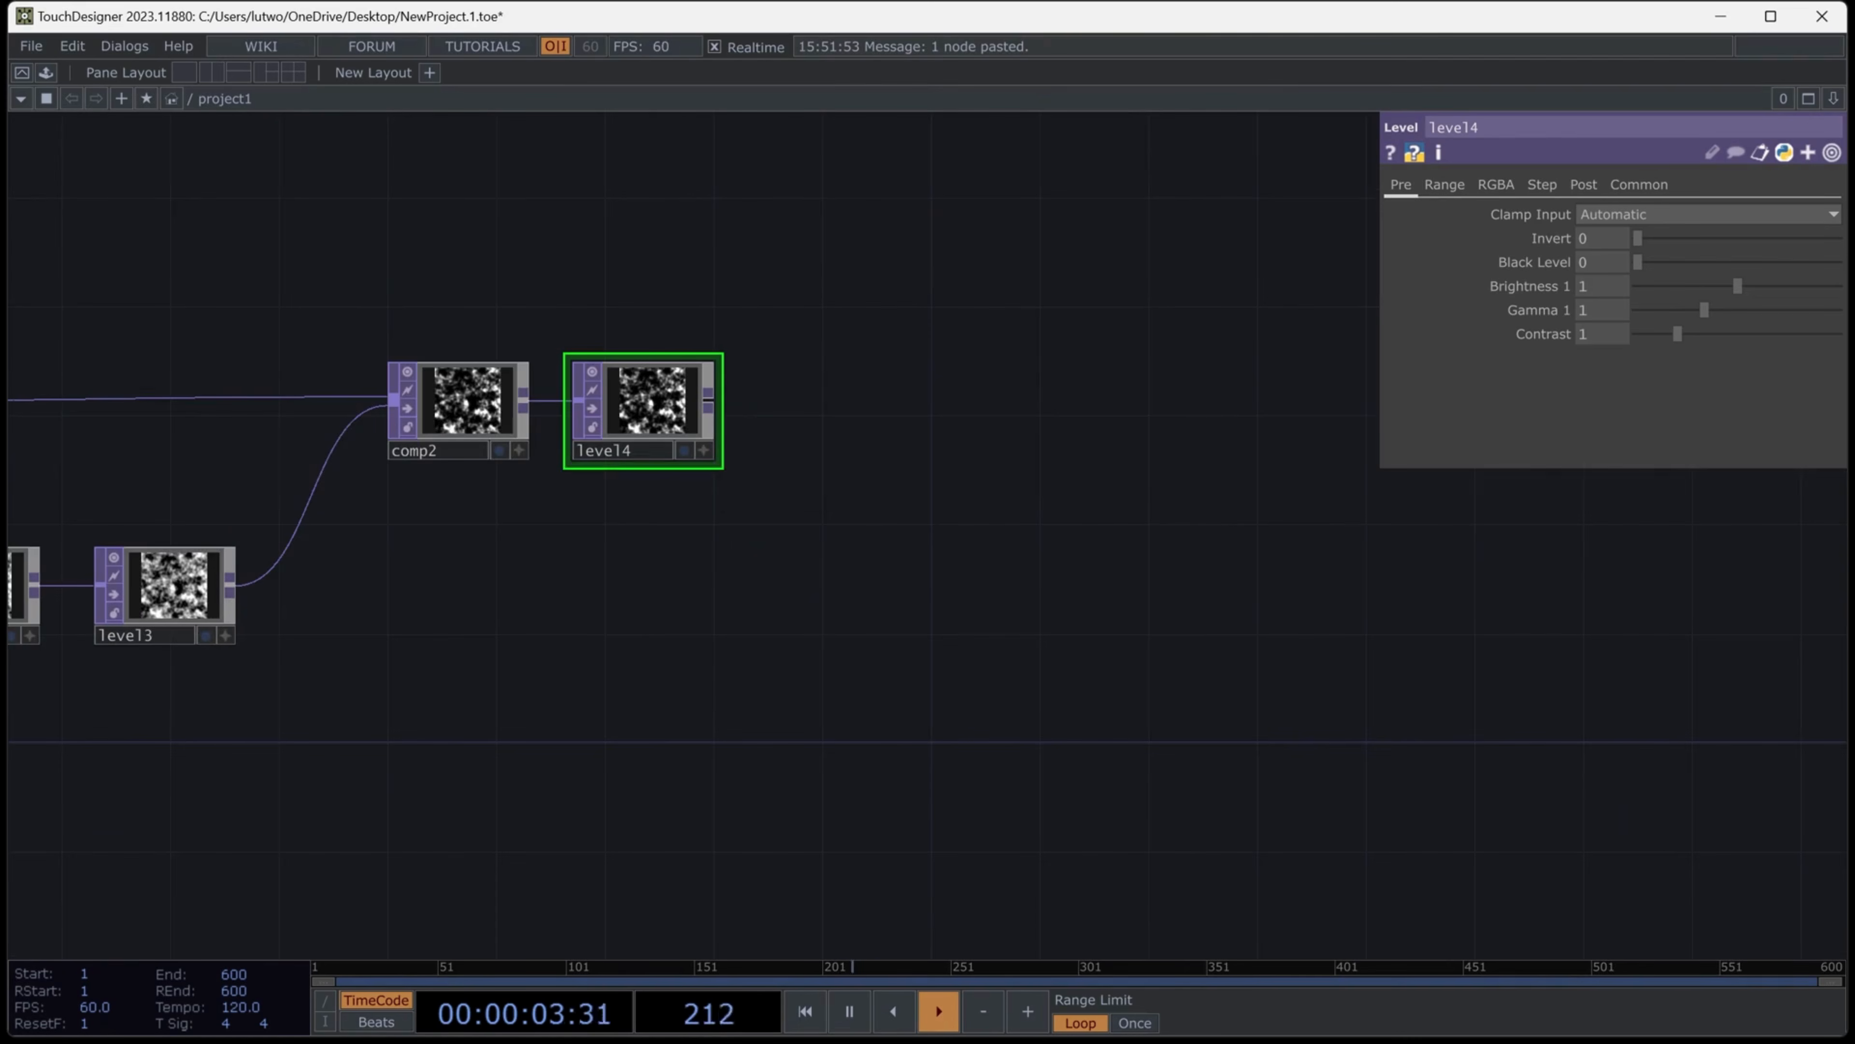
click(708, 402)
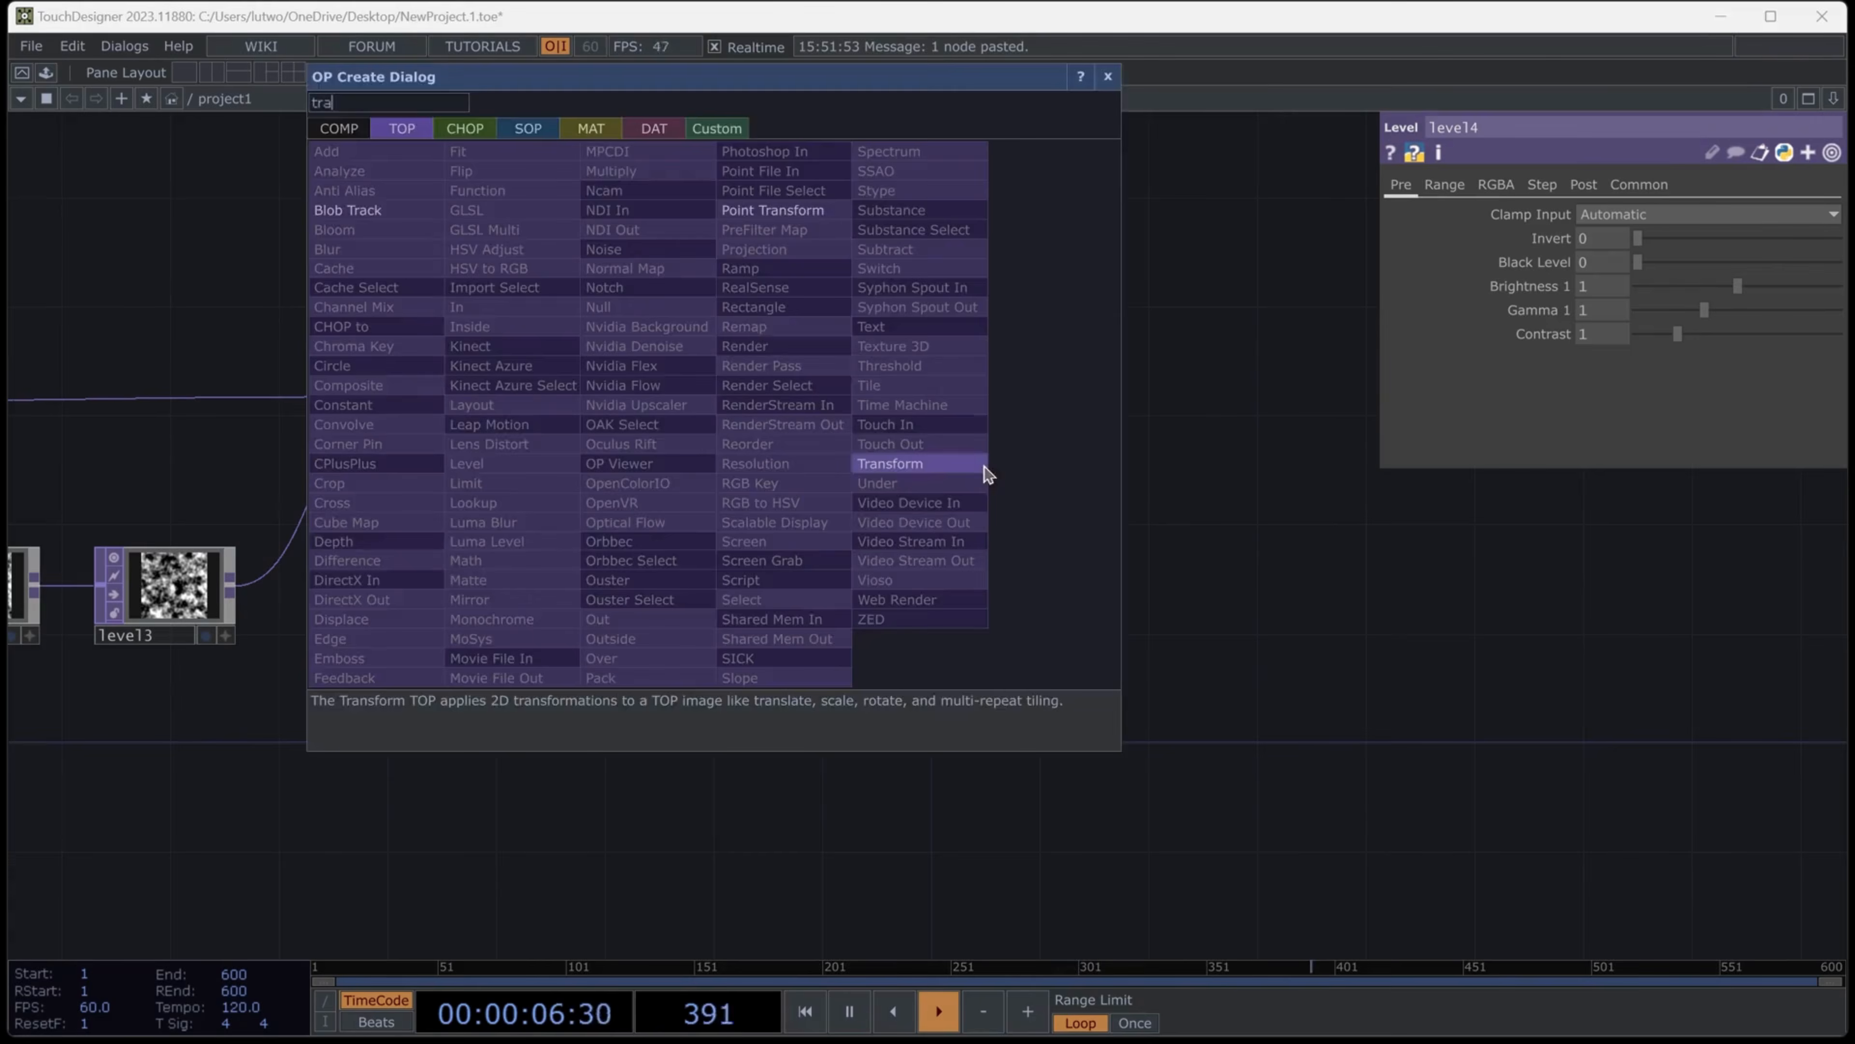
click(979, 472)
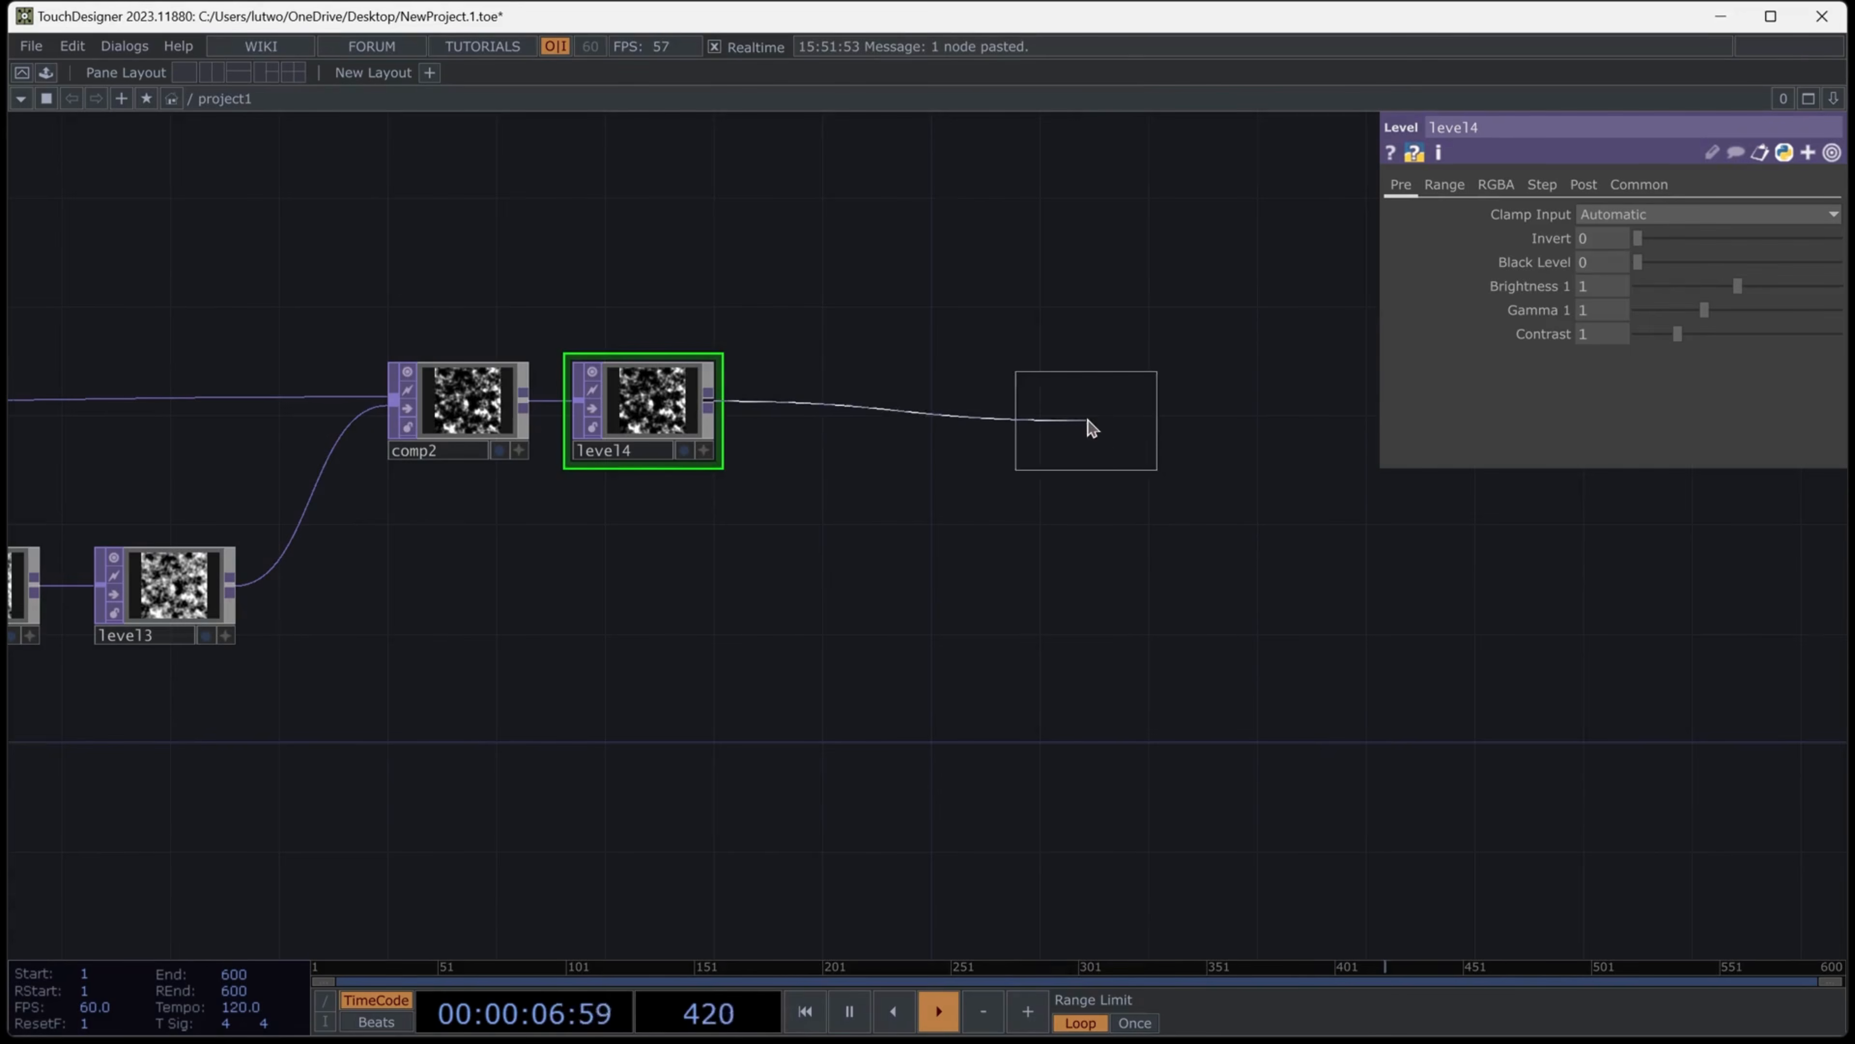
click(1056, 412)
Add an unconnected Constant TOP directly below transform1
key(Tab)
text(con)
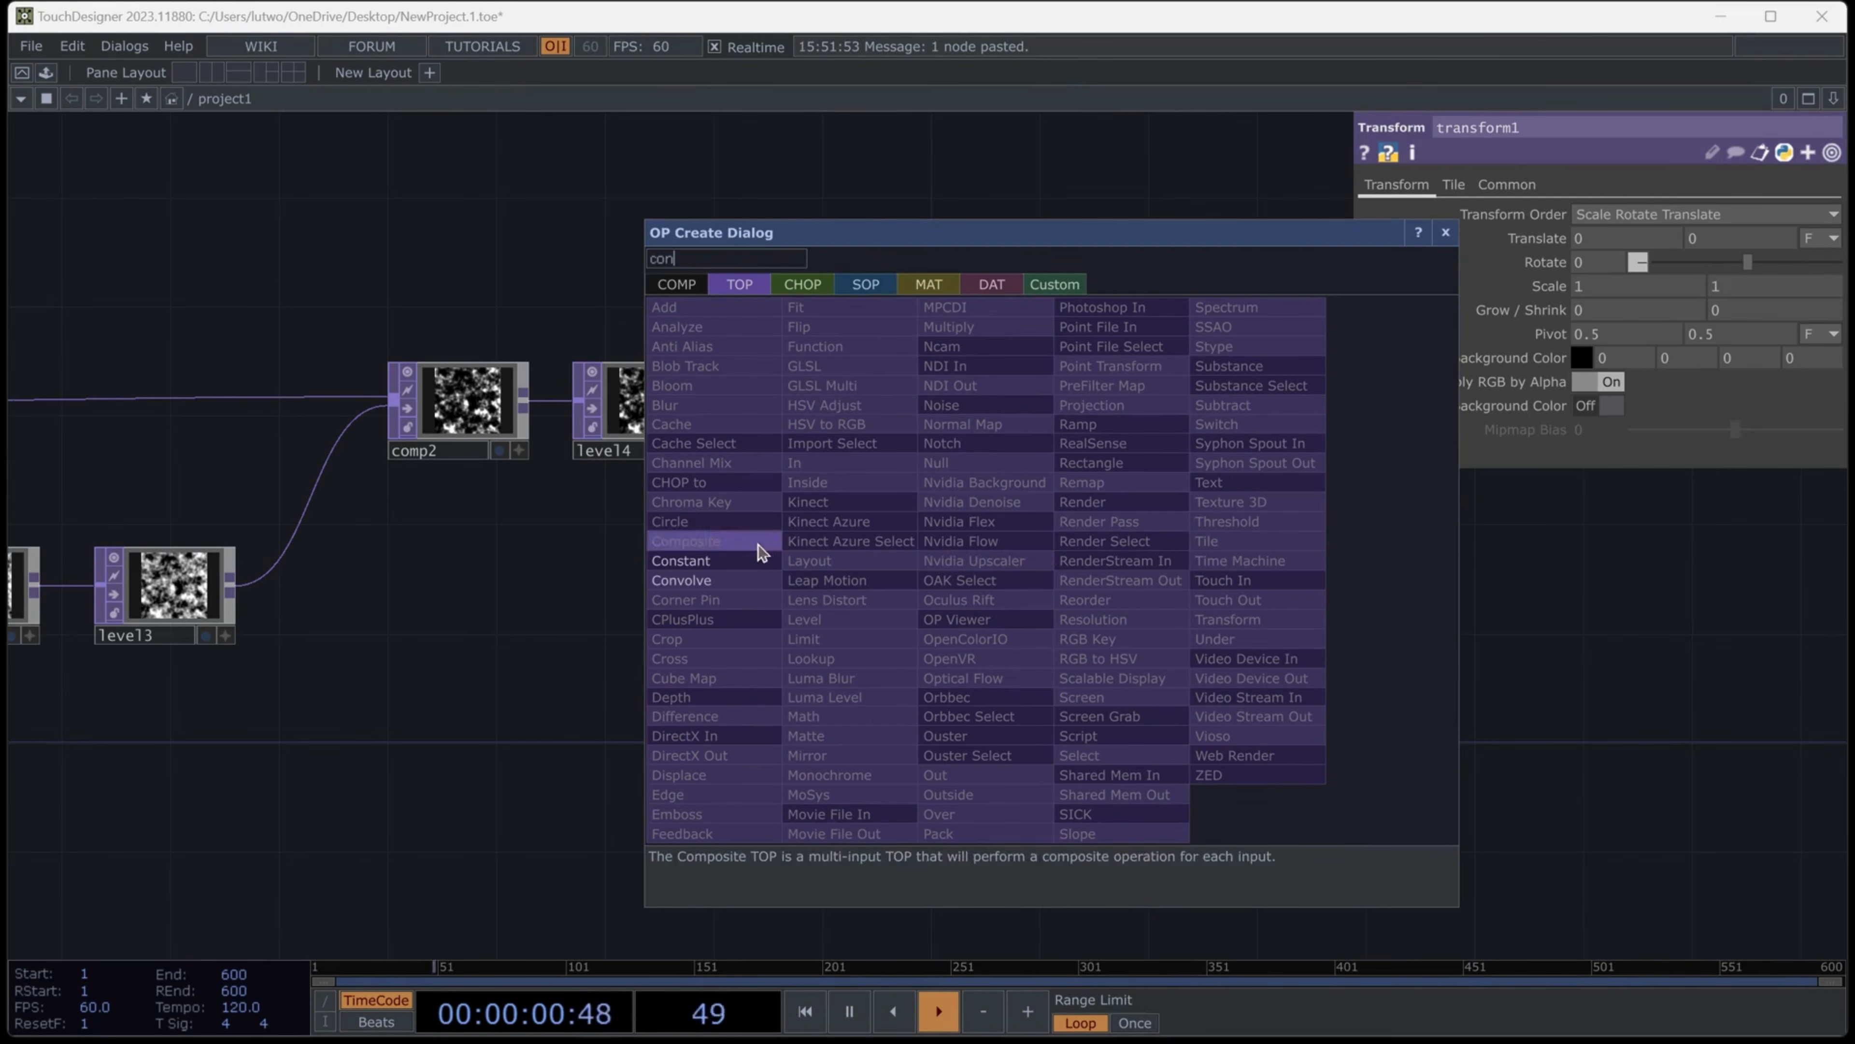
click(758, 544)
click(1051, 575)
Add a Composite TOP on transform1's output and connect constant2 as its second input
drag(1259, 551, 820, 623)
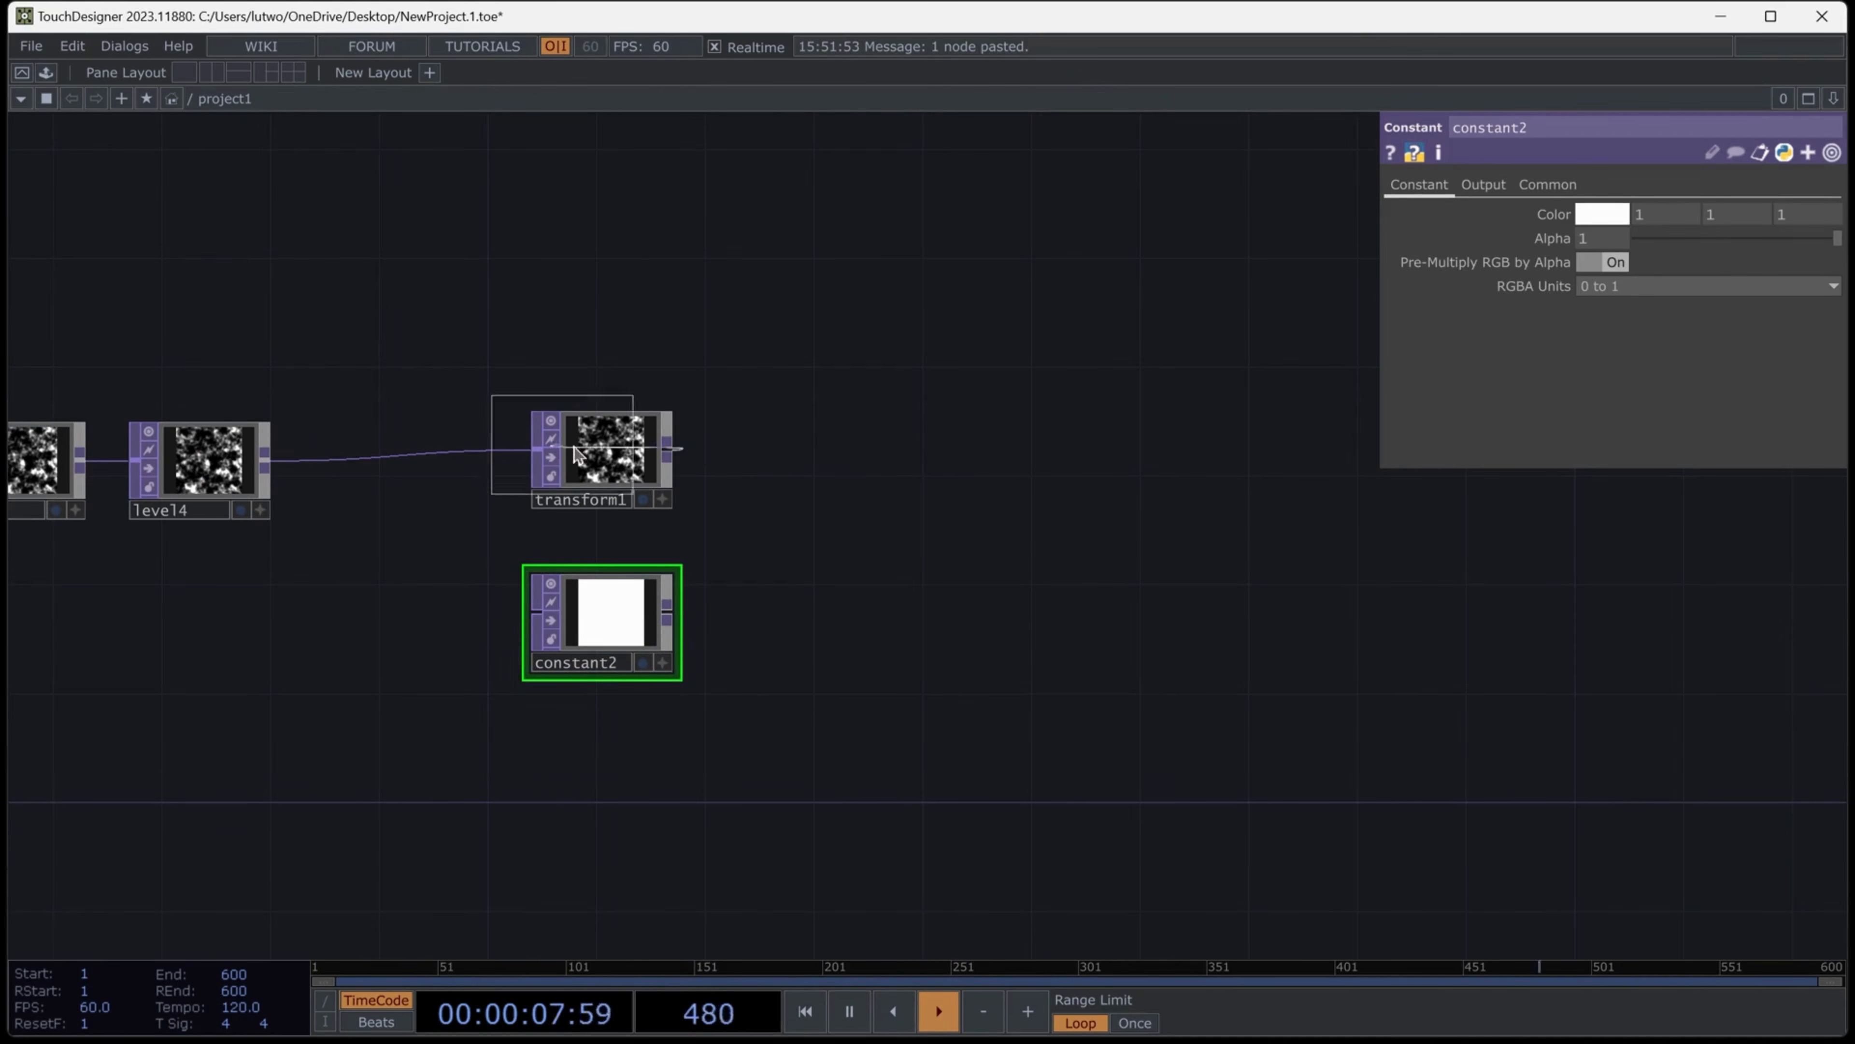
click(859, 551)
drag(671, 619, 800, 540)
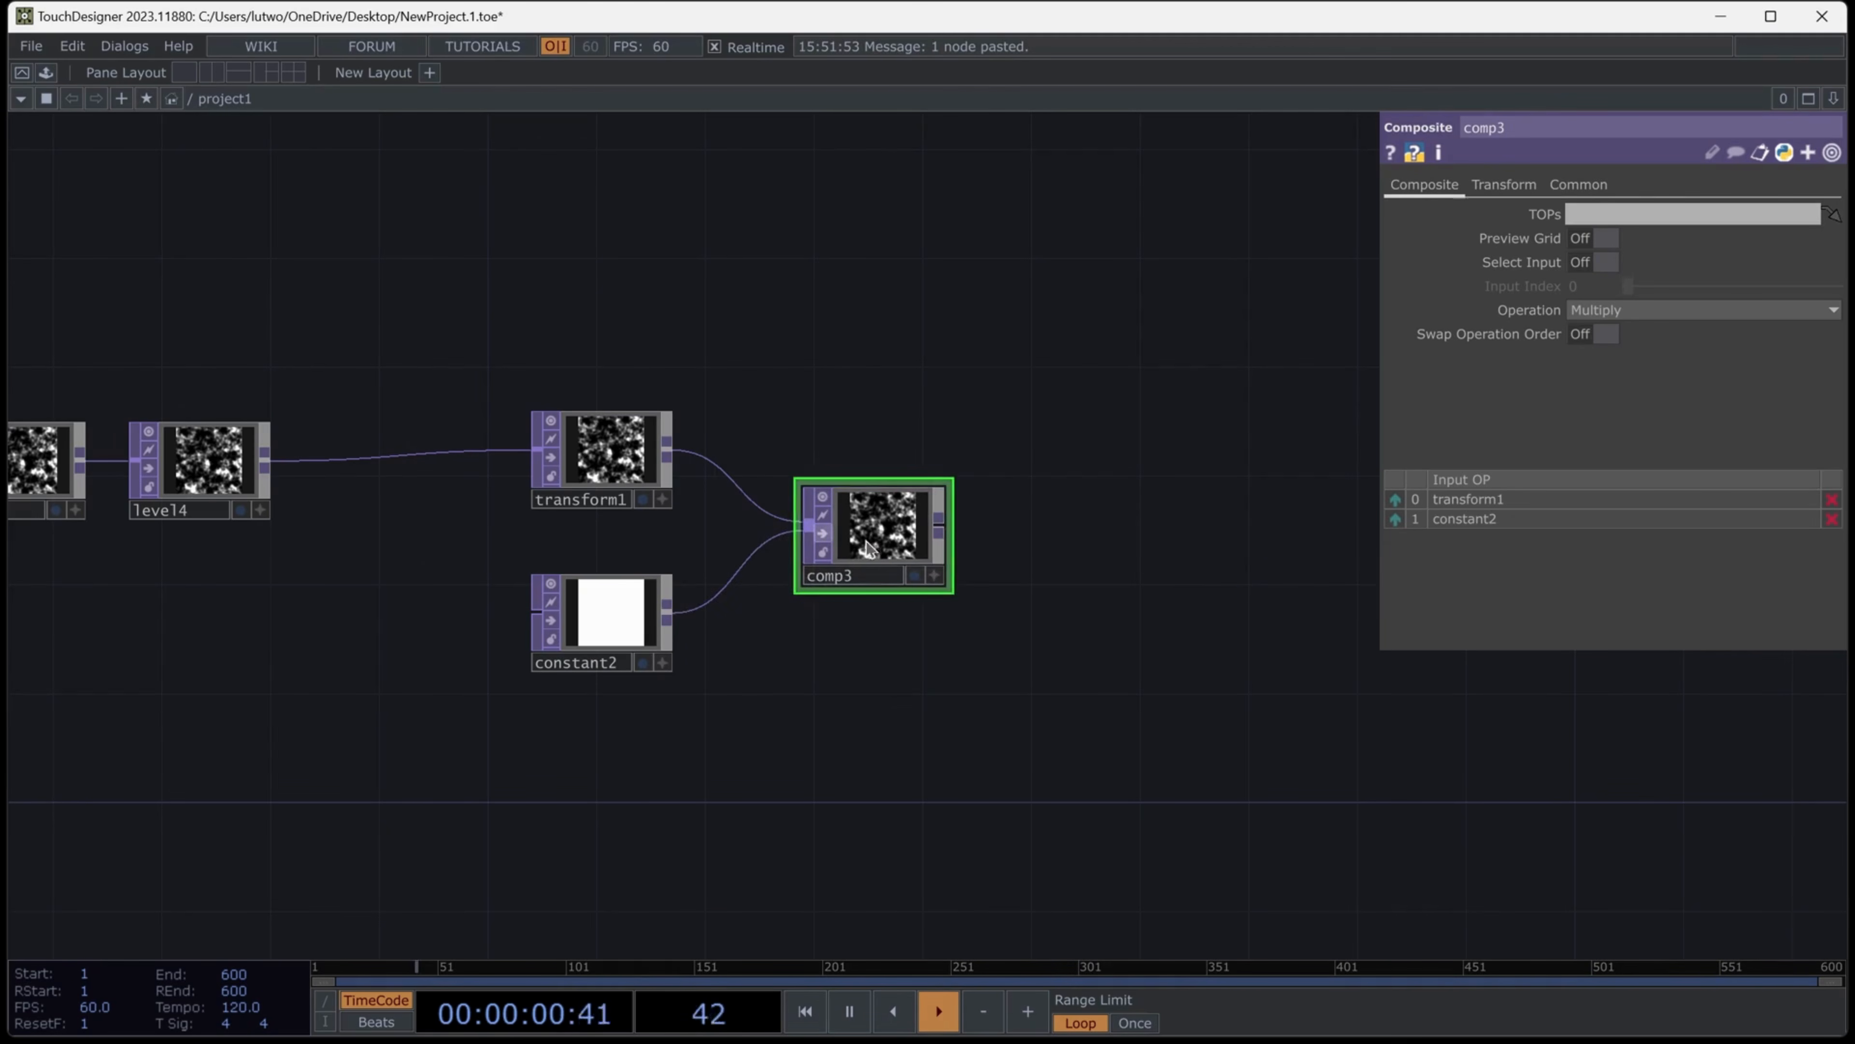
Pause the timeline and add an Out TOP on the output of comp3
key(space)
key(Tab)
text(out)
click(833, 731)
click(1184, 469)
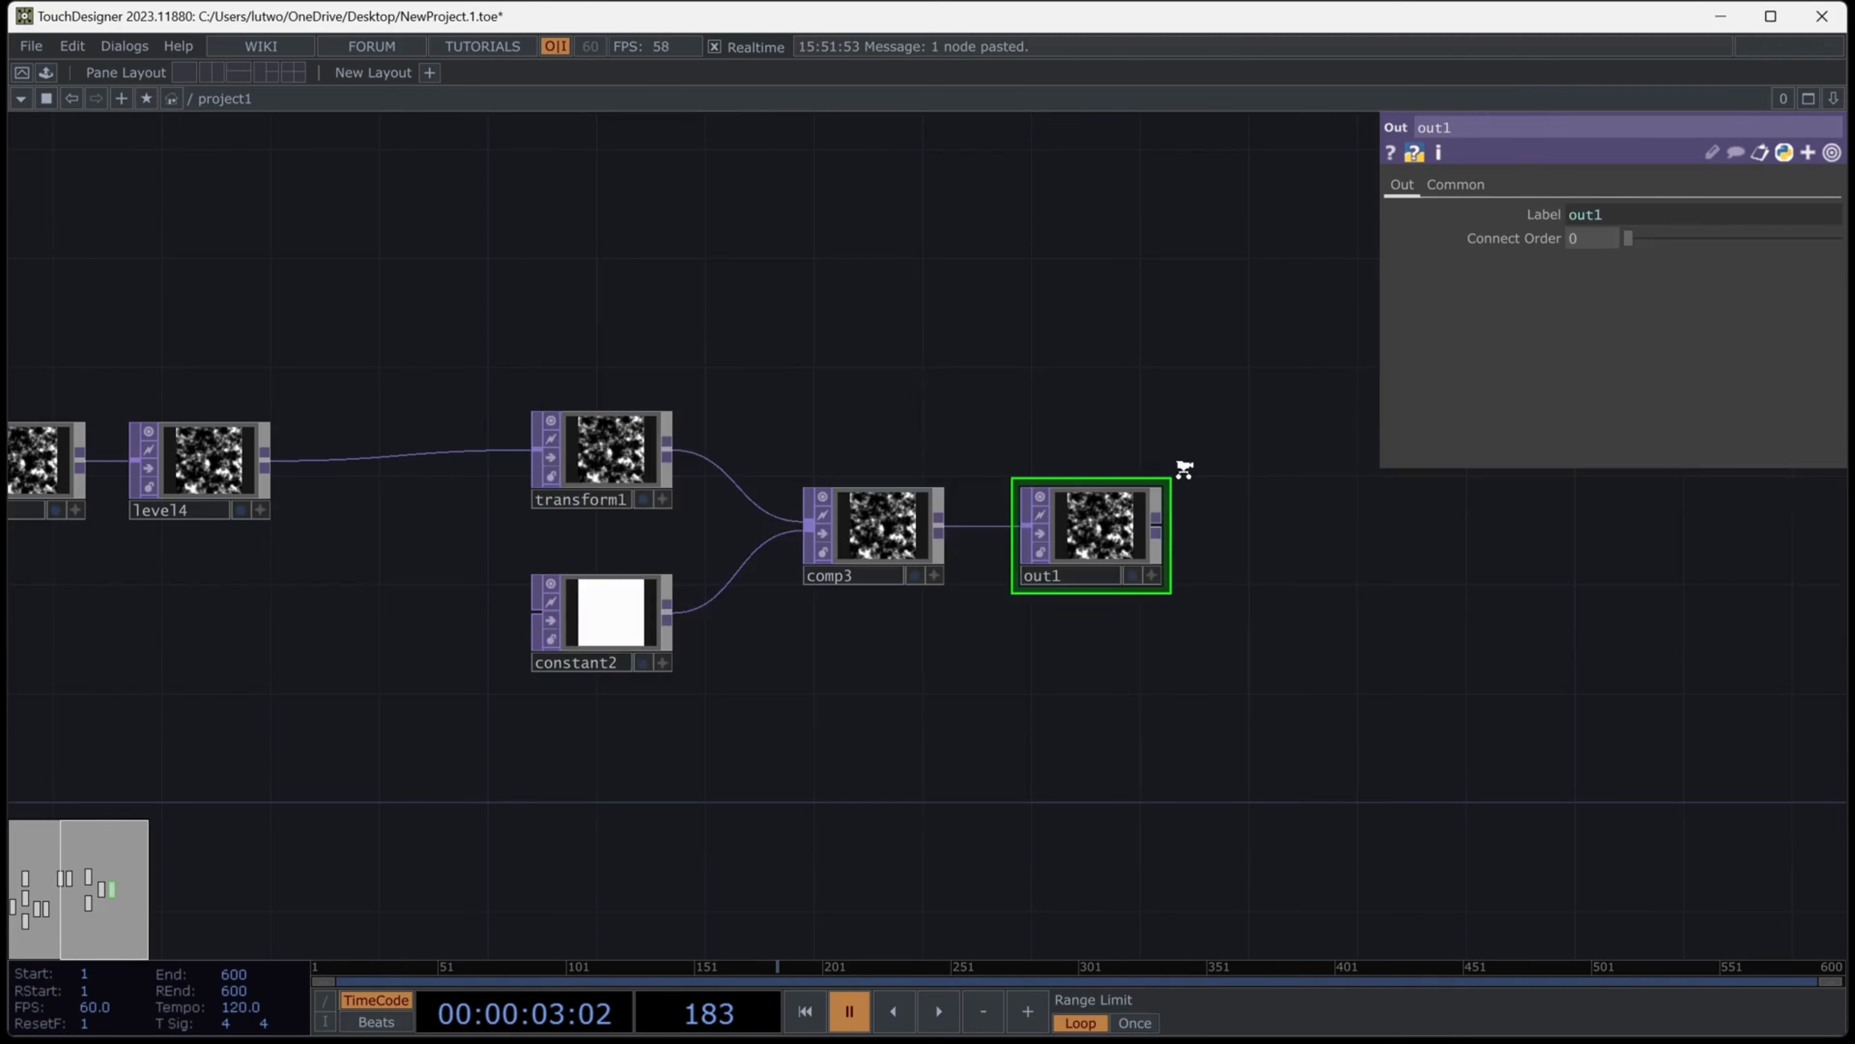
Select all nodes from noise1 through comp3 and set their Output Resolution to Parent Panel Size
scroll(1074, 448, down, 5)
drag(985, 466, 986, 473)
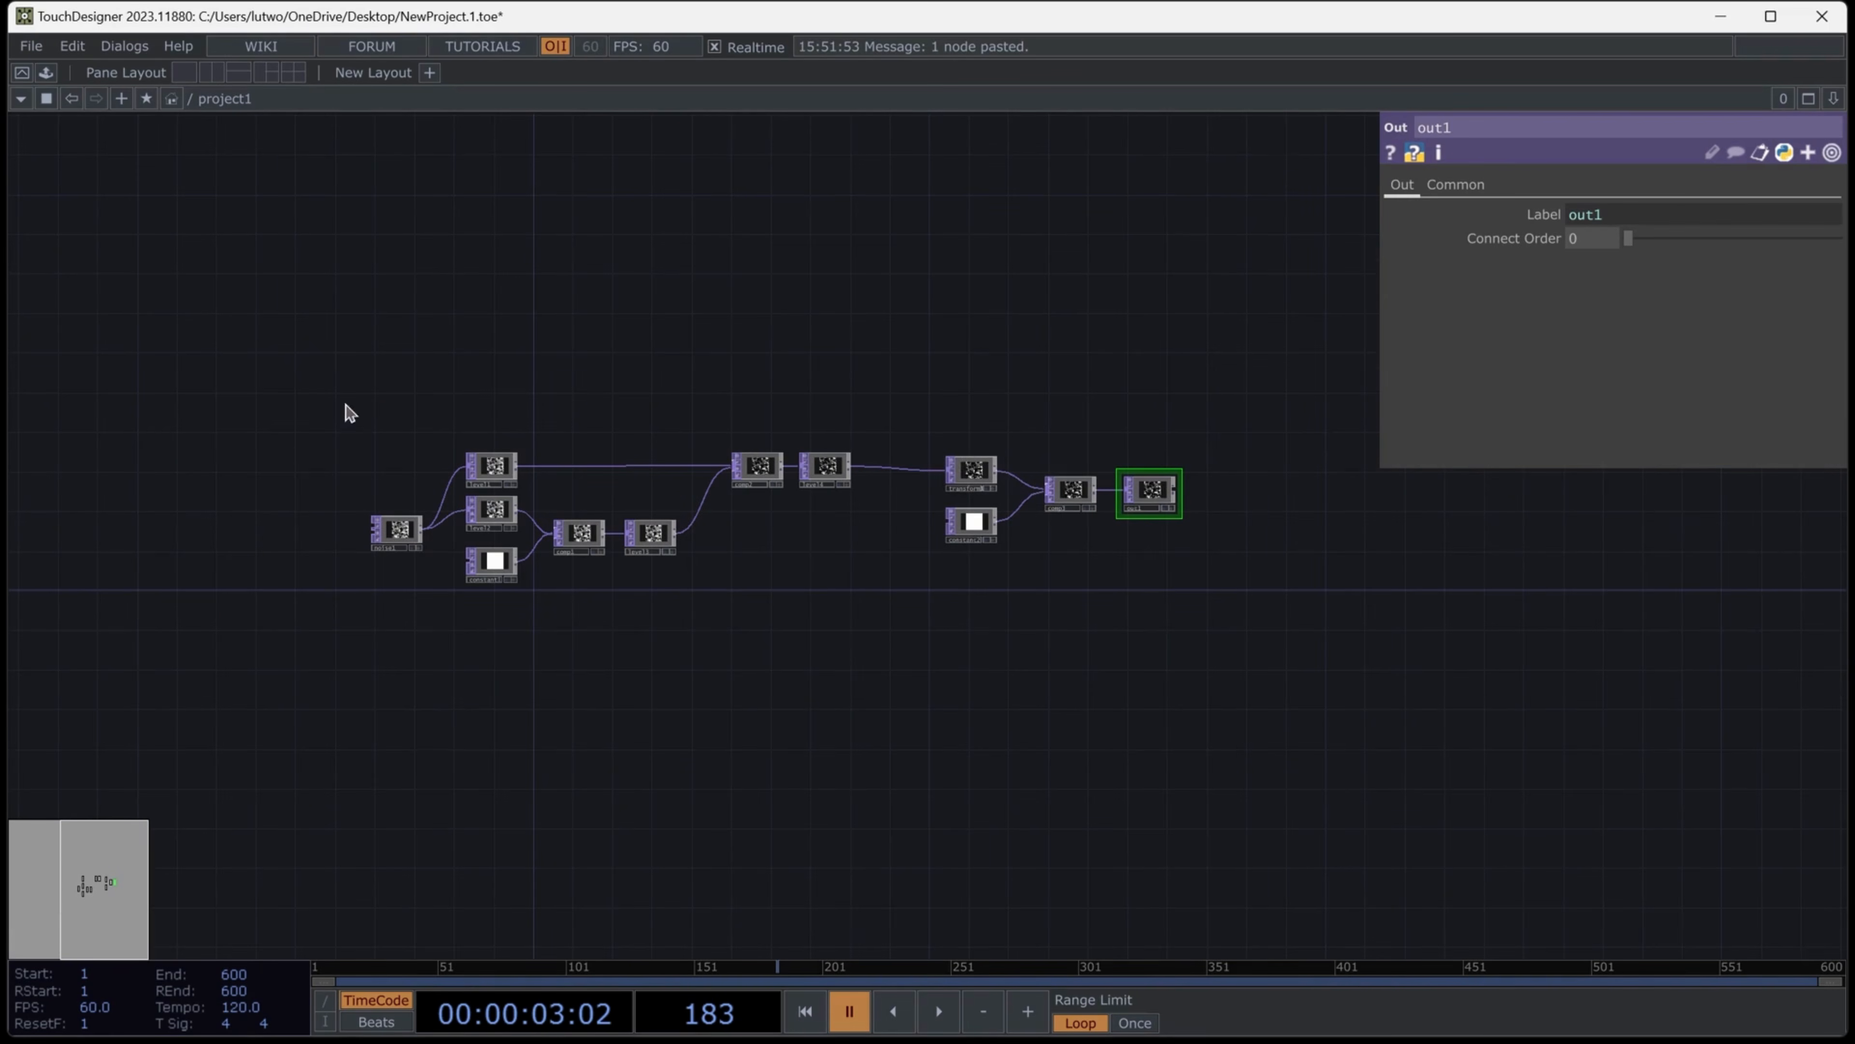
drag(349, 413, 1064, 626)
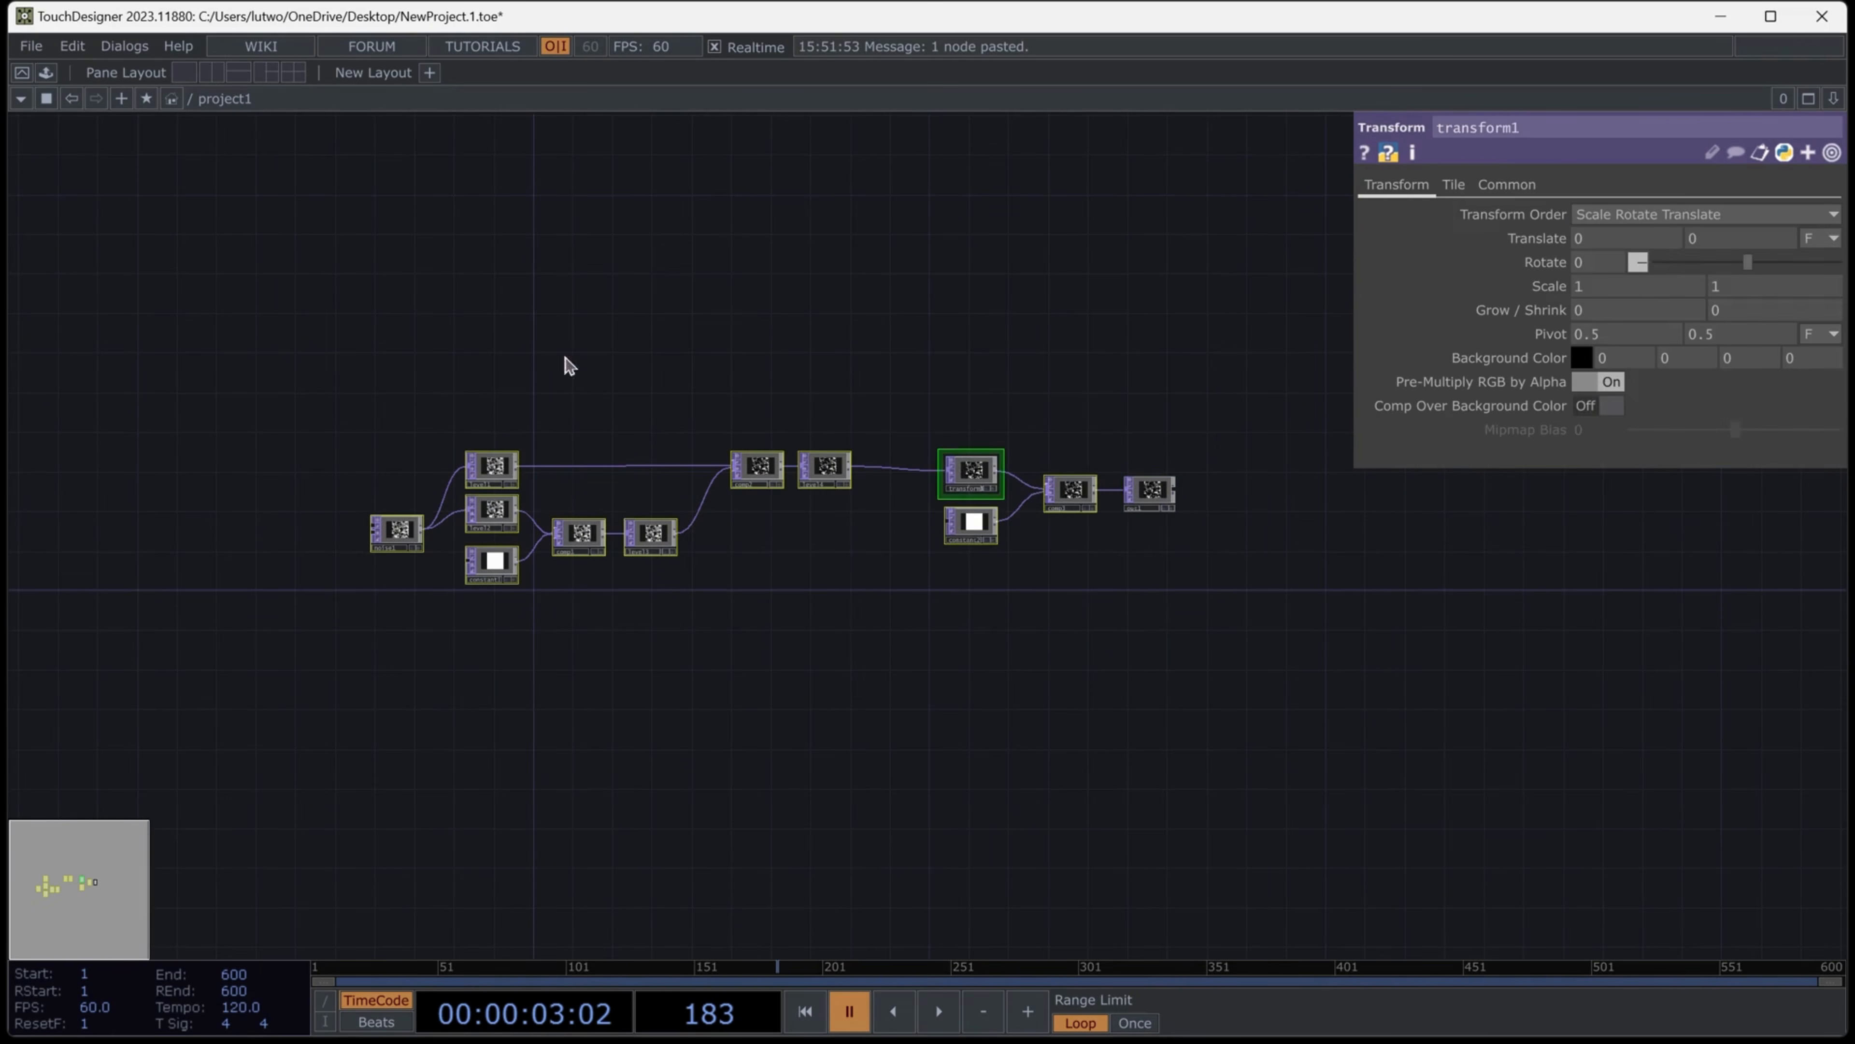
click(1510, 184)
click(1660, 217)
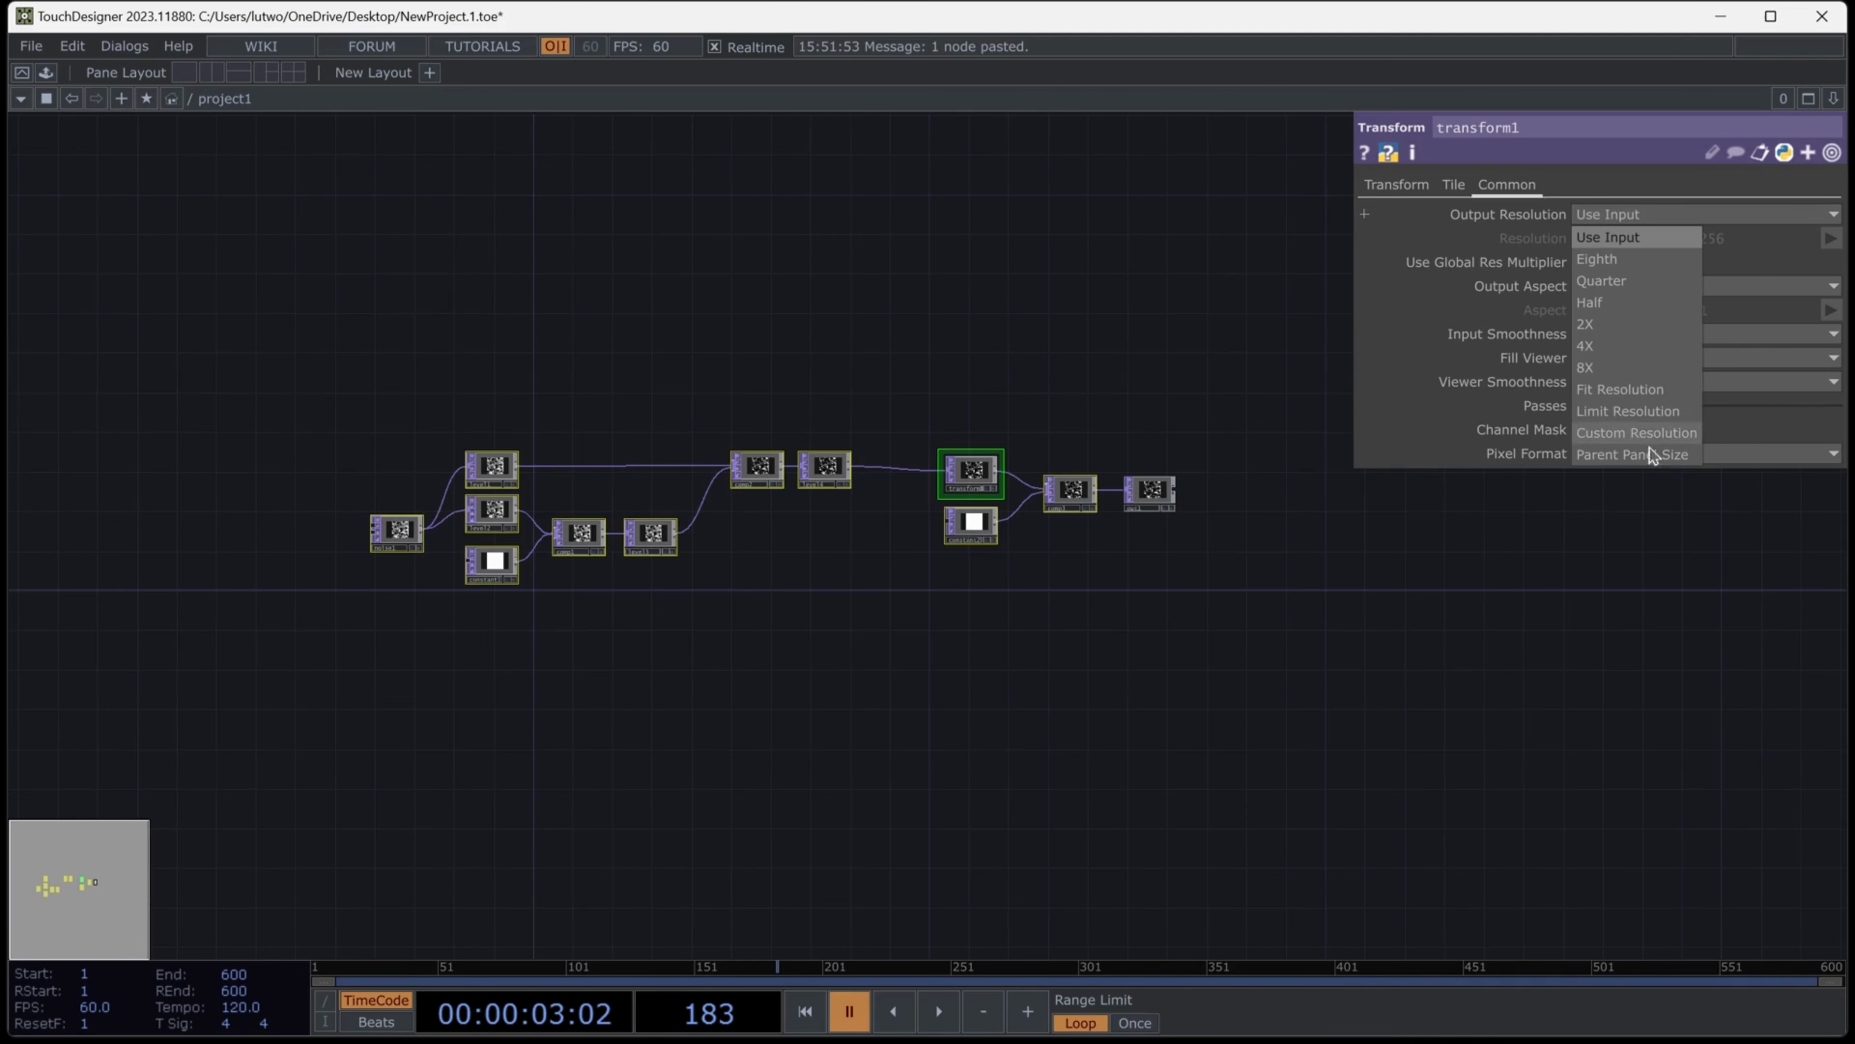
click(1623, 455)
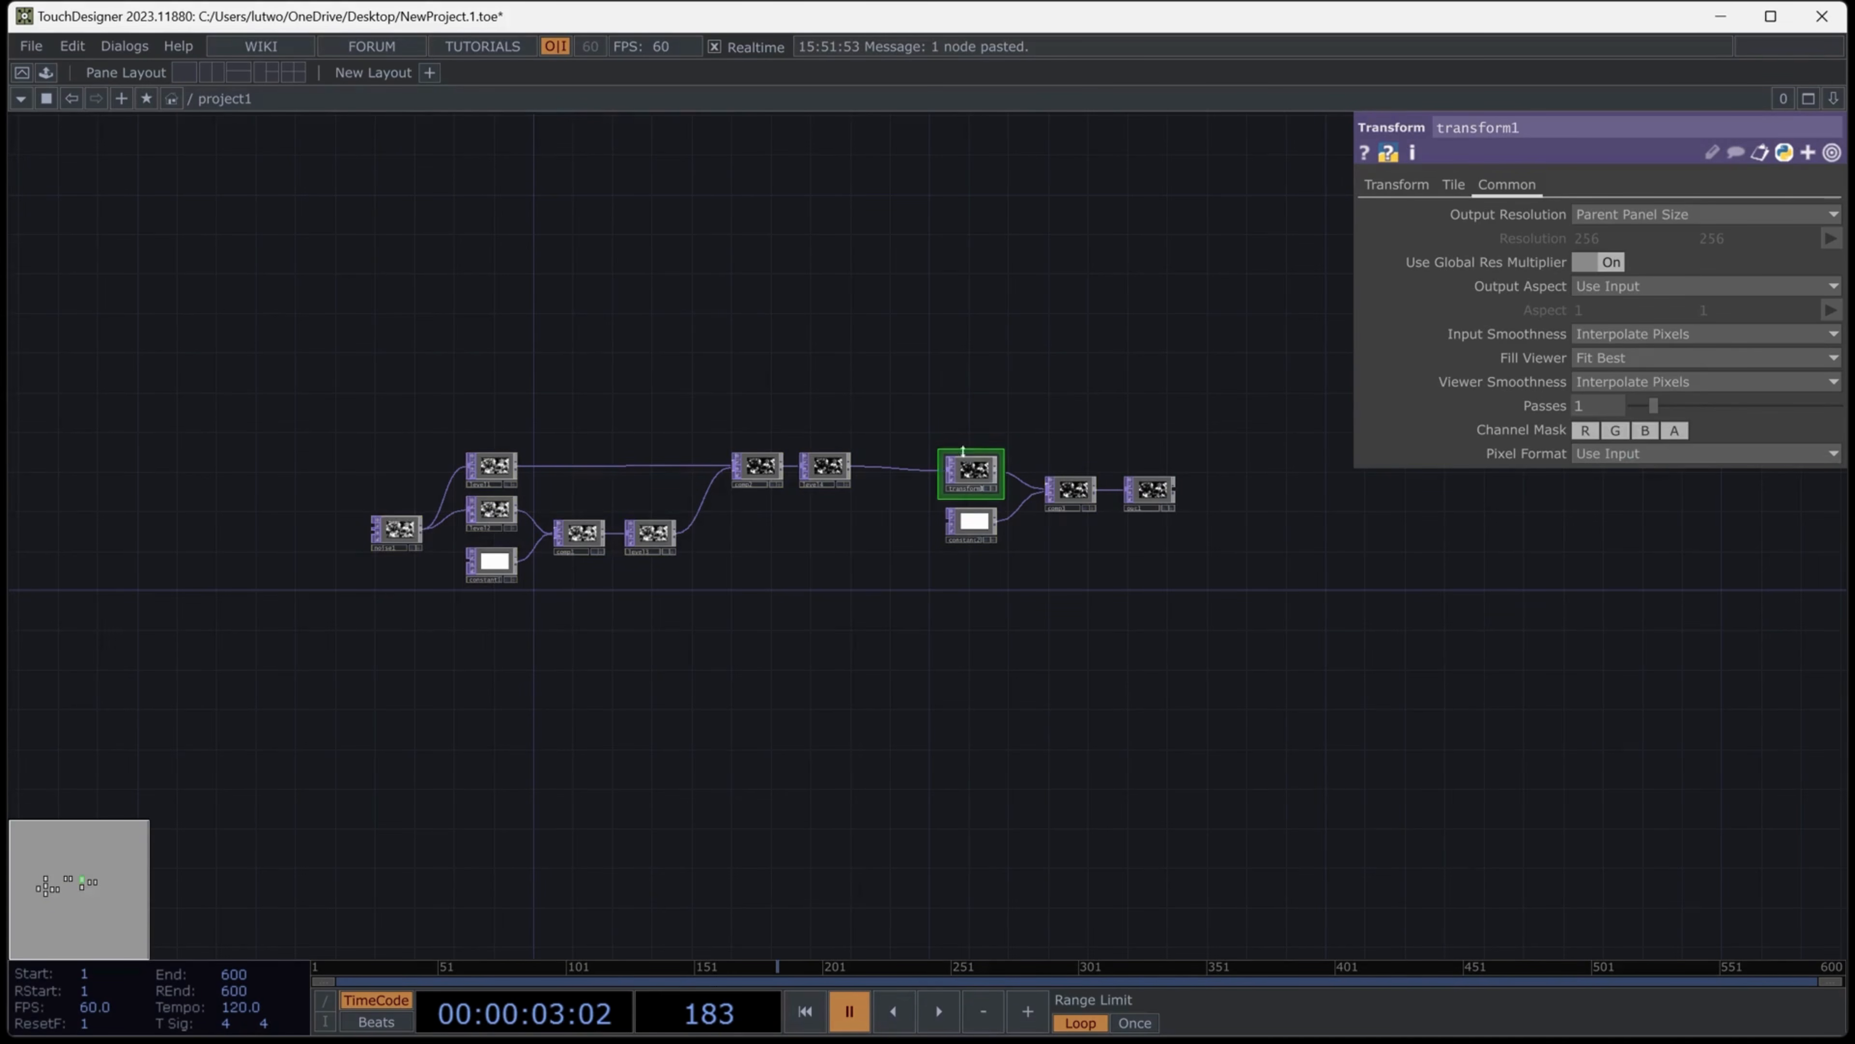
Set the project1 container's size to 1080 wide by 1920 high and go back inside its network
key(u)
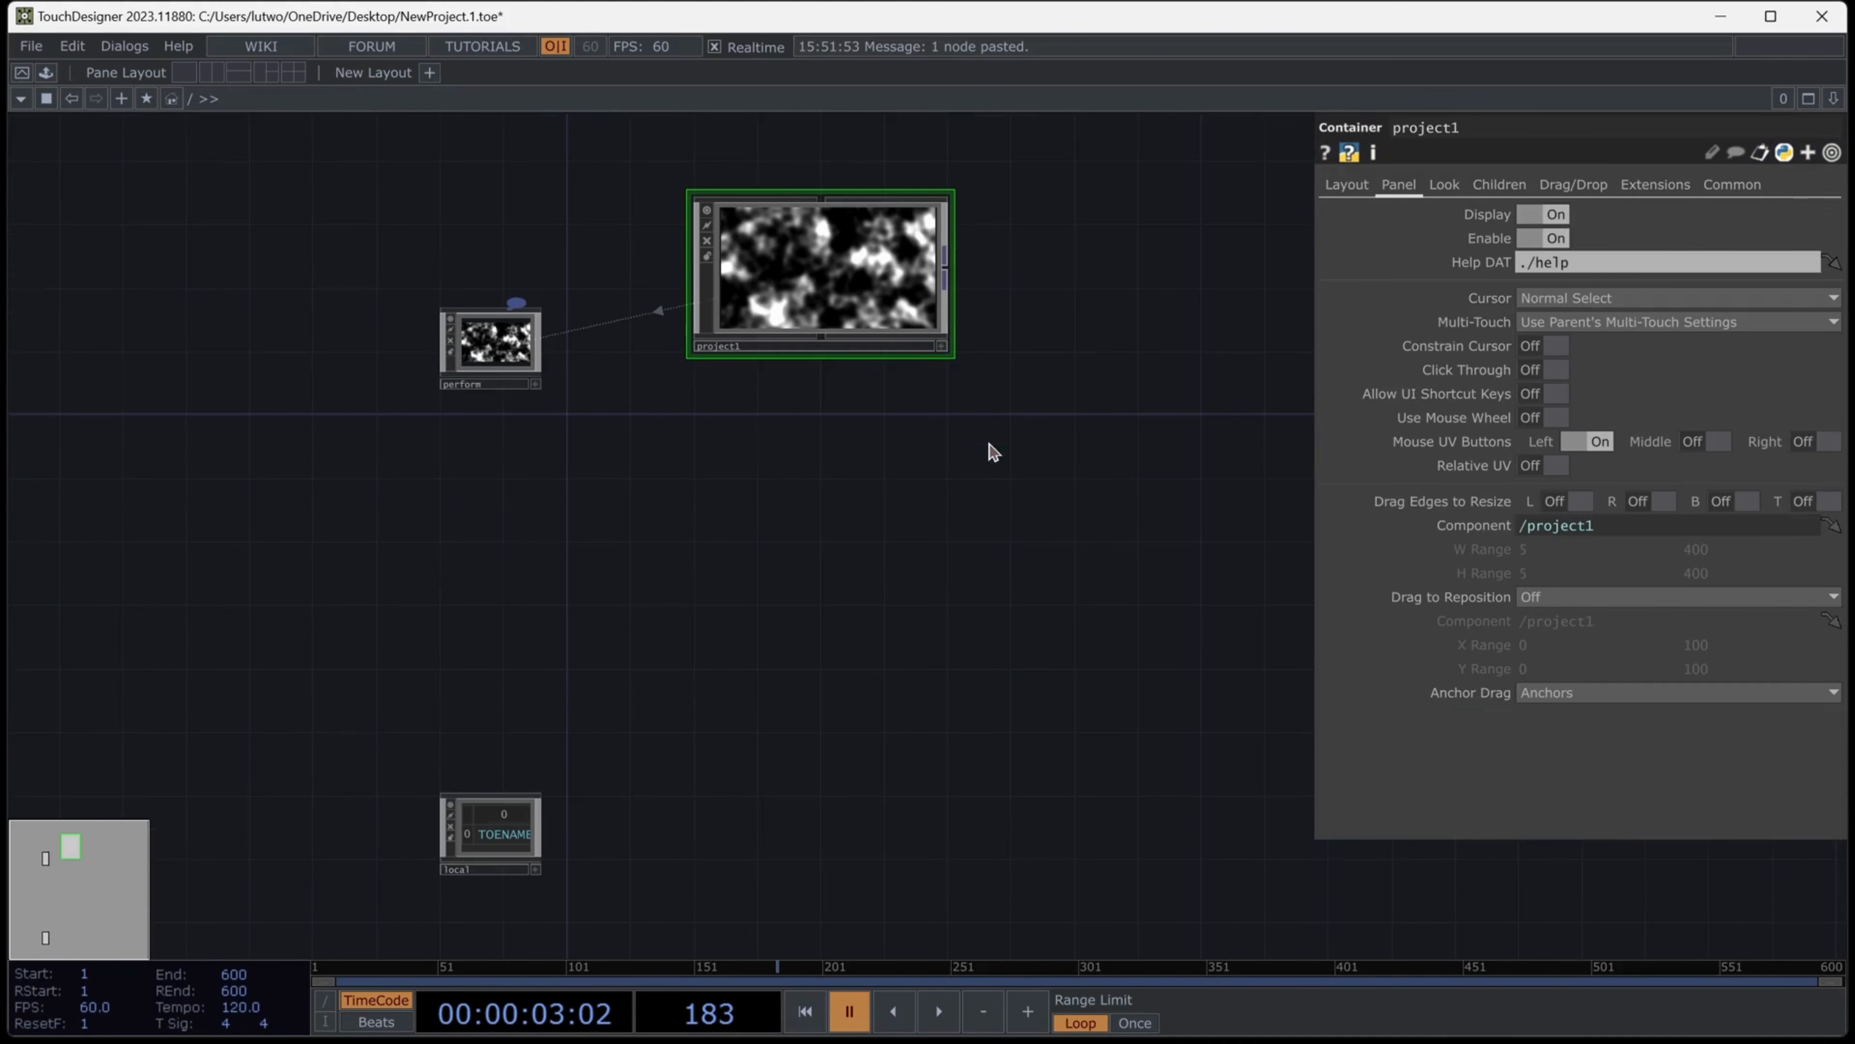
click(1349, 185)
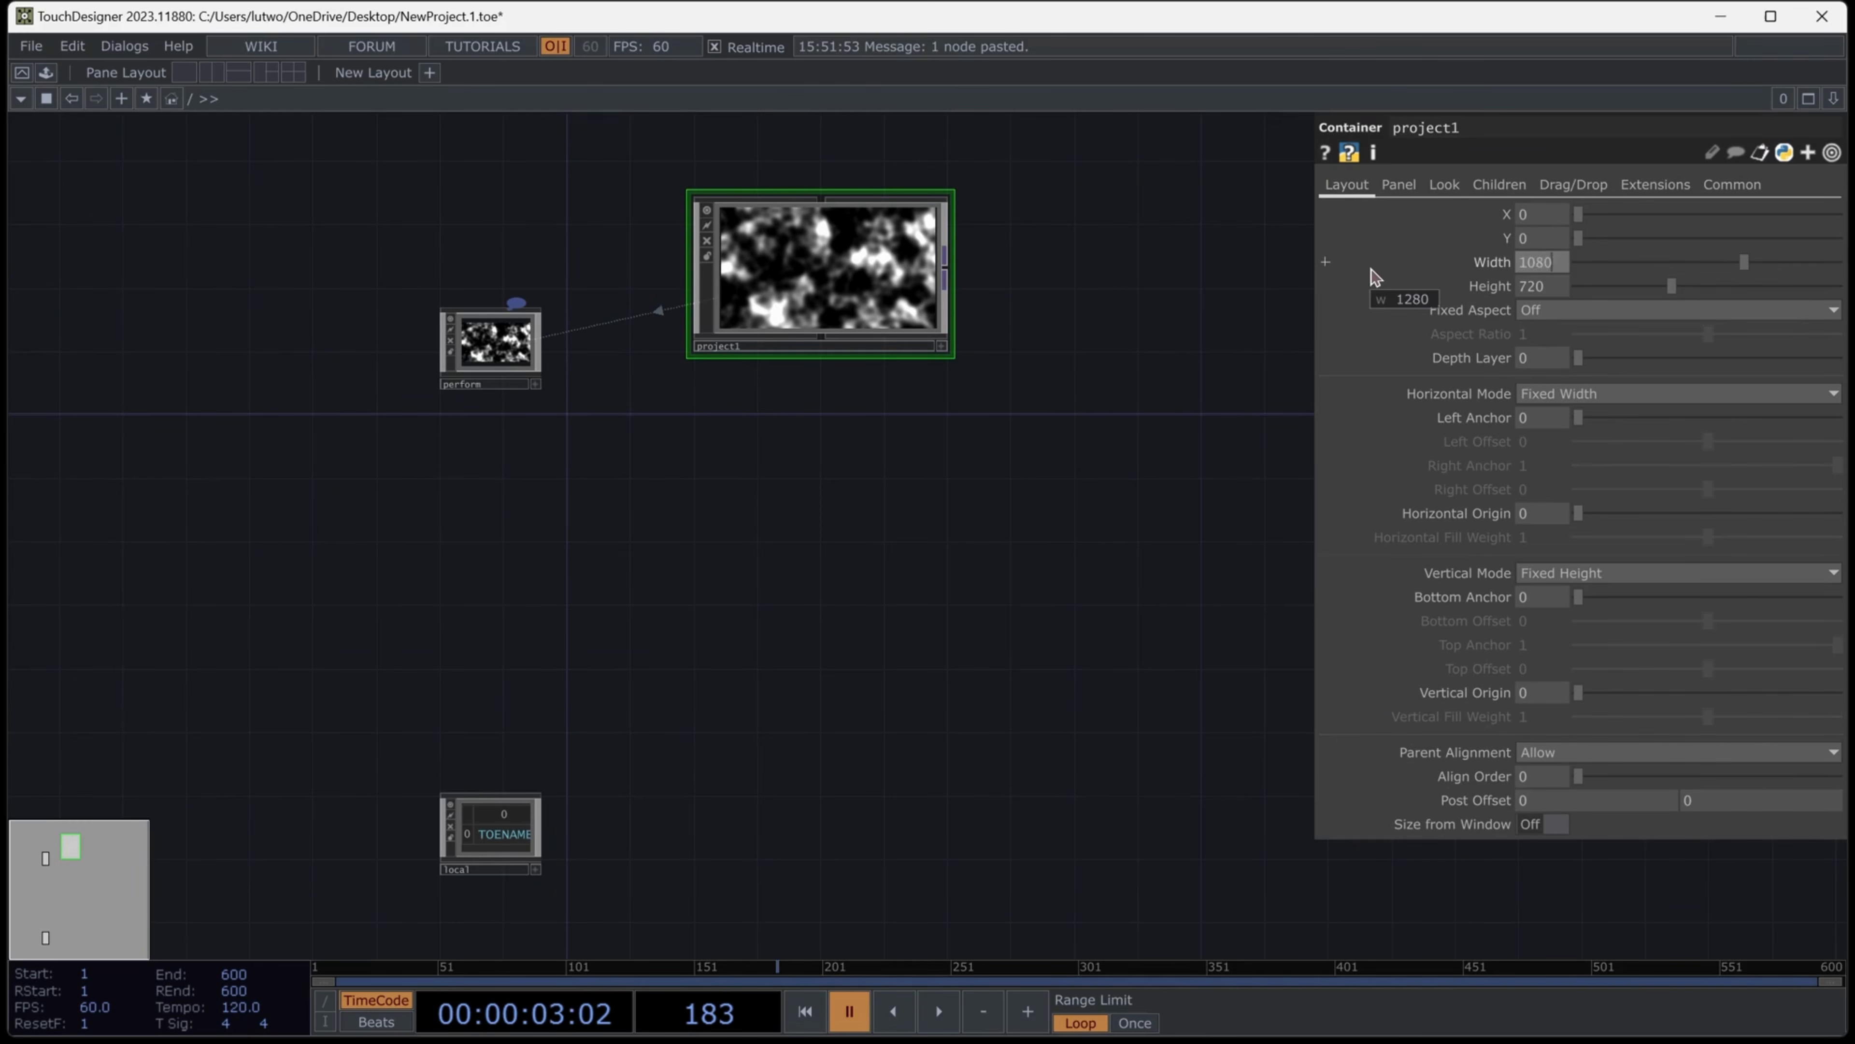
key(Tab)
text(1)
text(0)
key(Return)
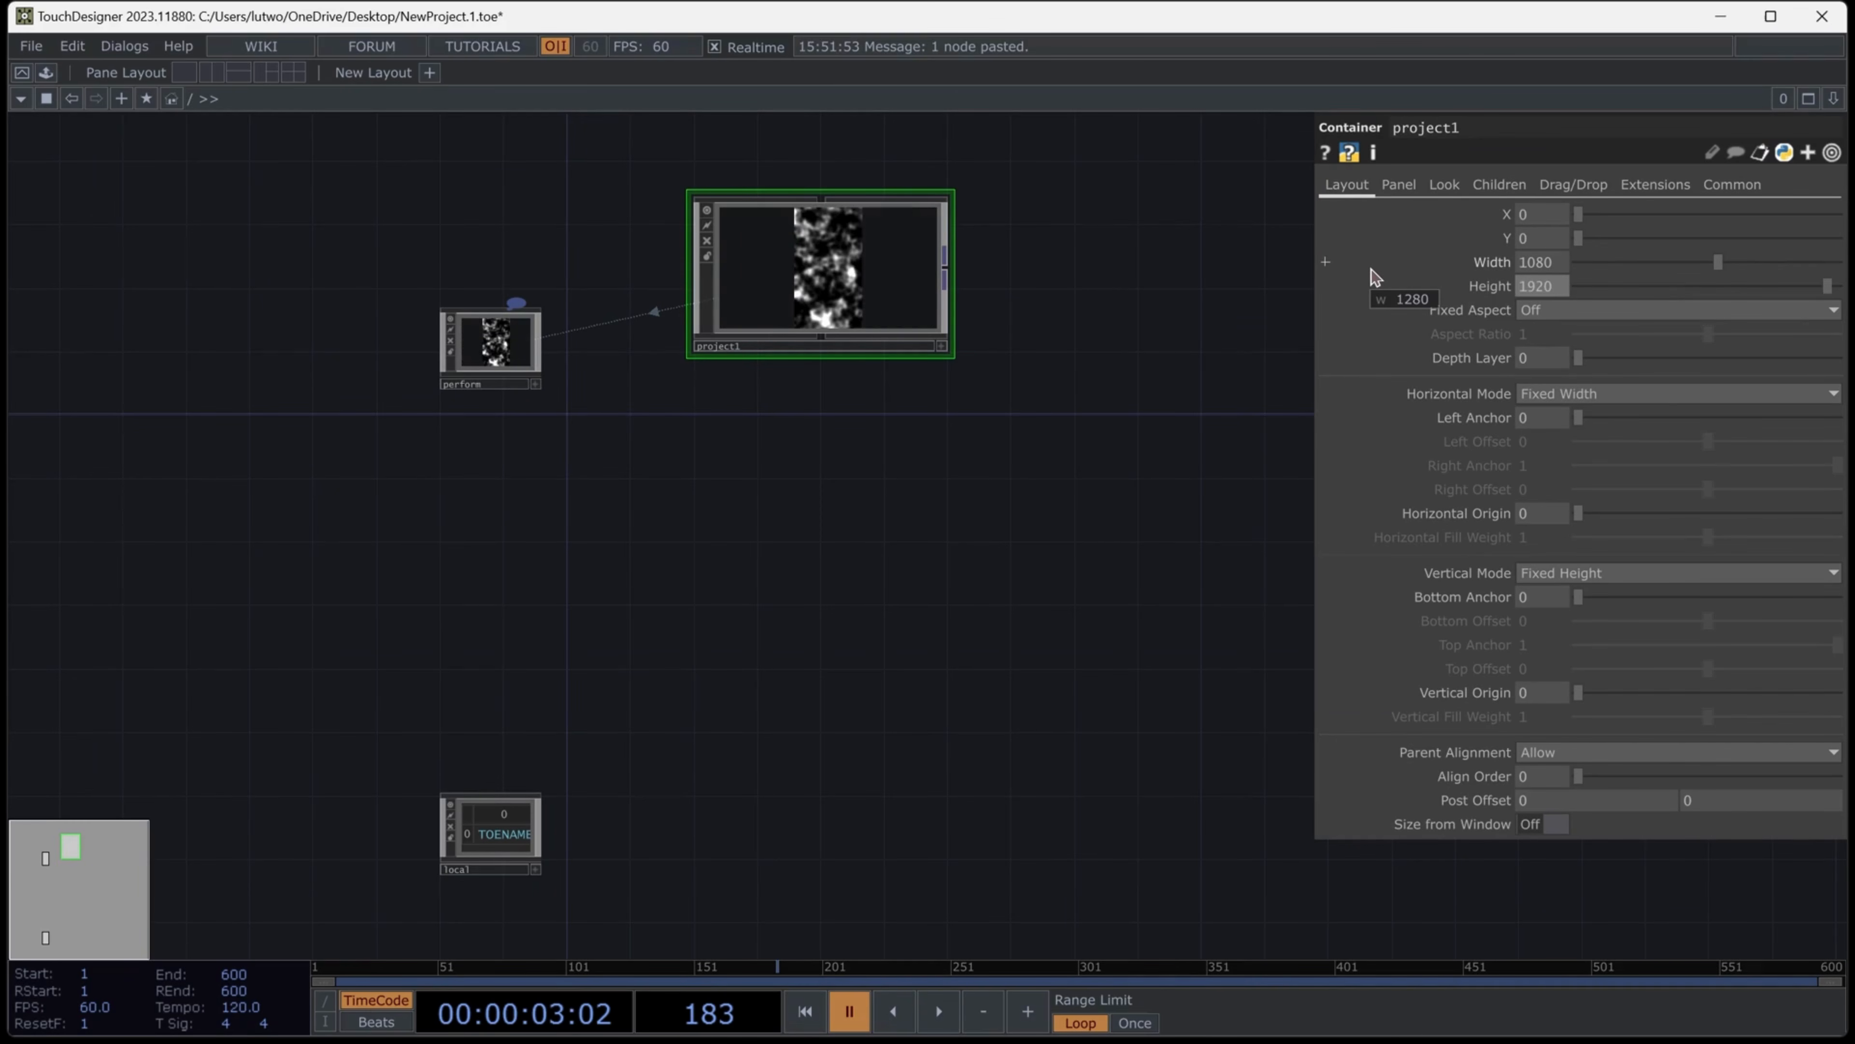
key(i)
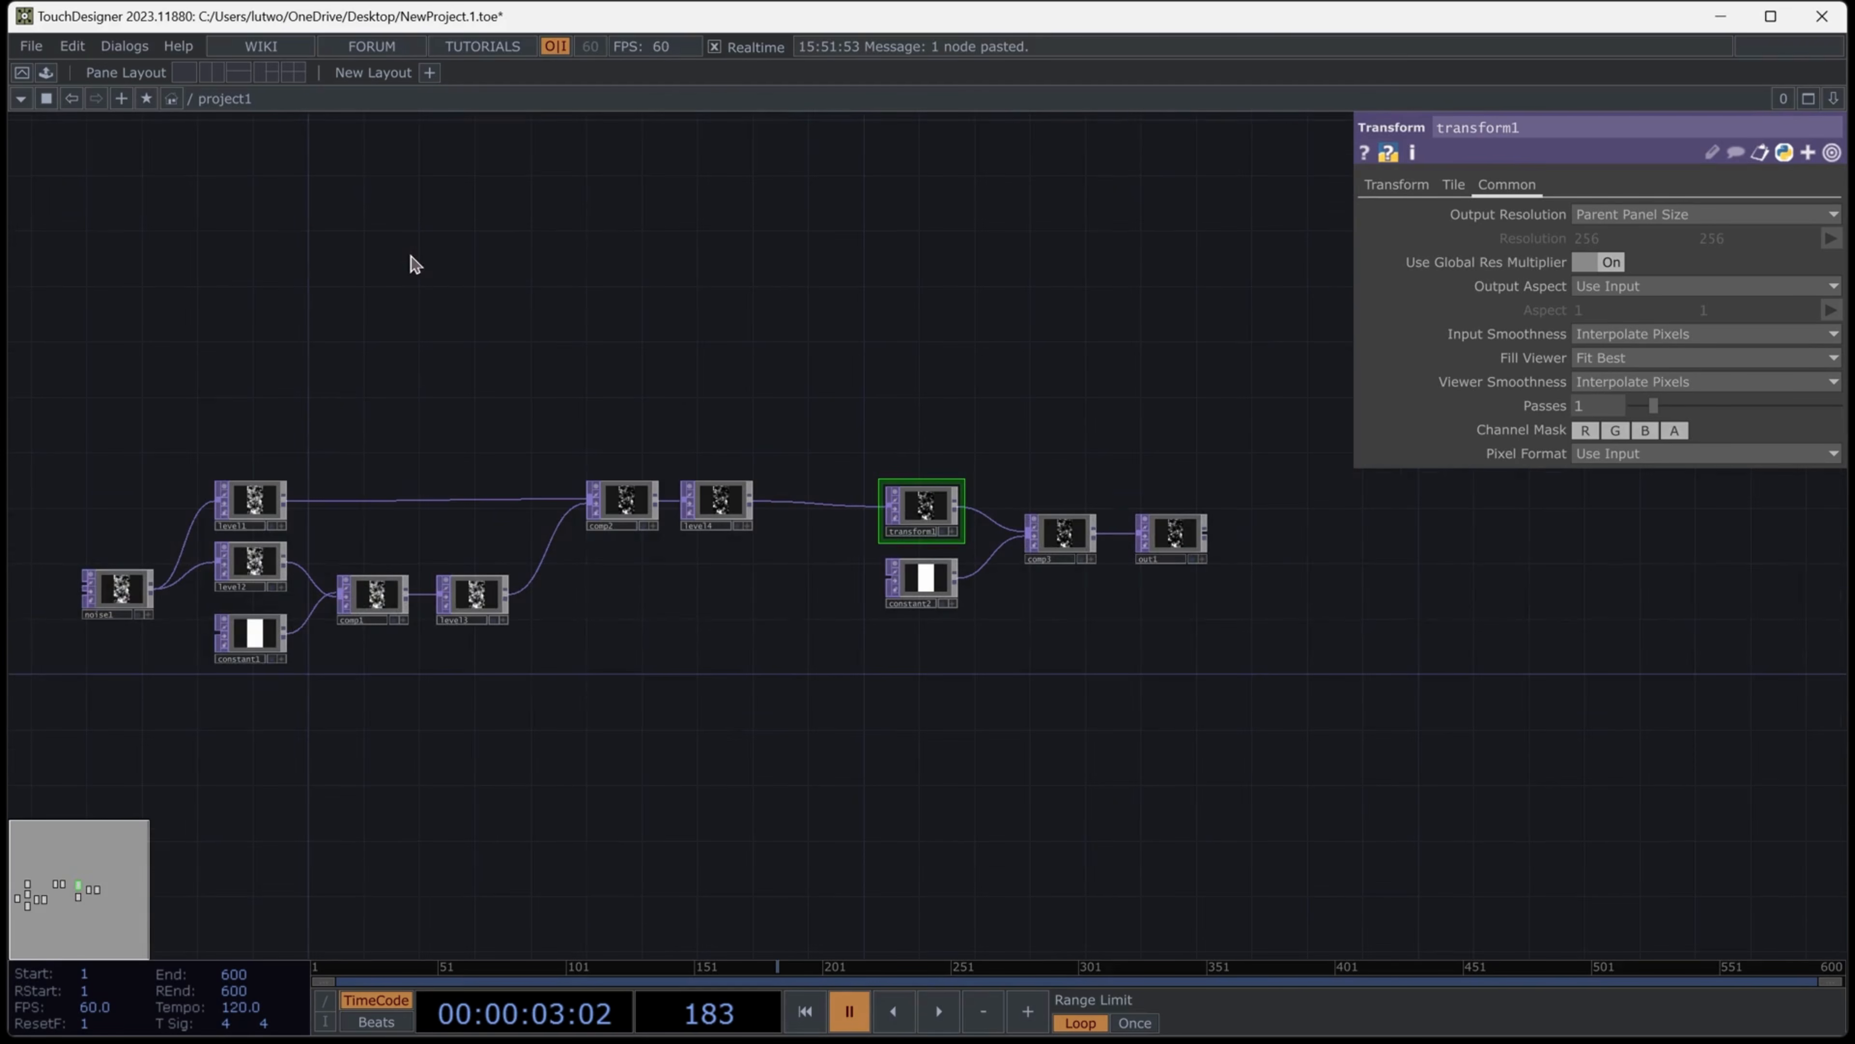
Split the workspace into two side-by-side panes, with a narrower TOP viewer pane displaying out1 beside the network
click(214, 71)
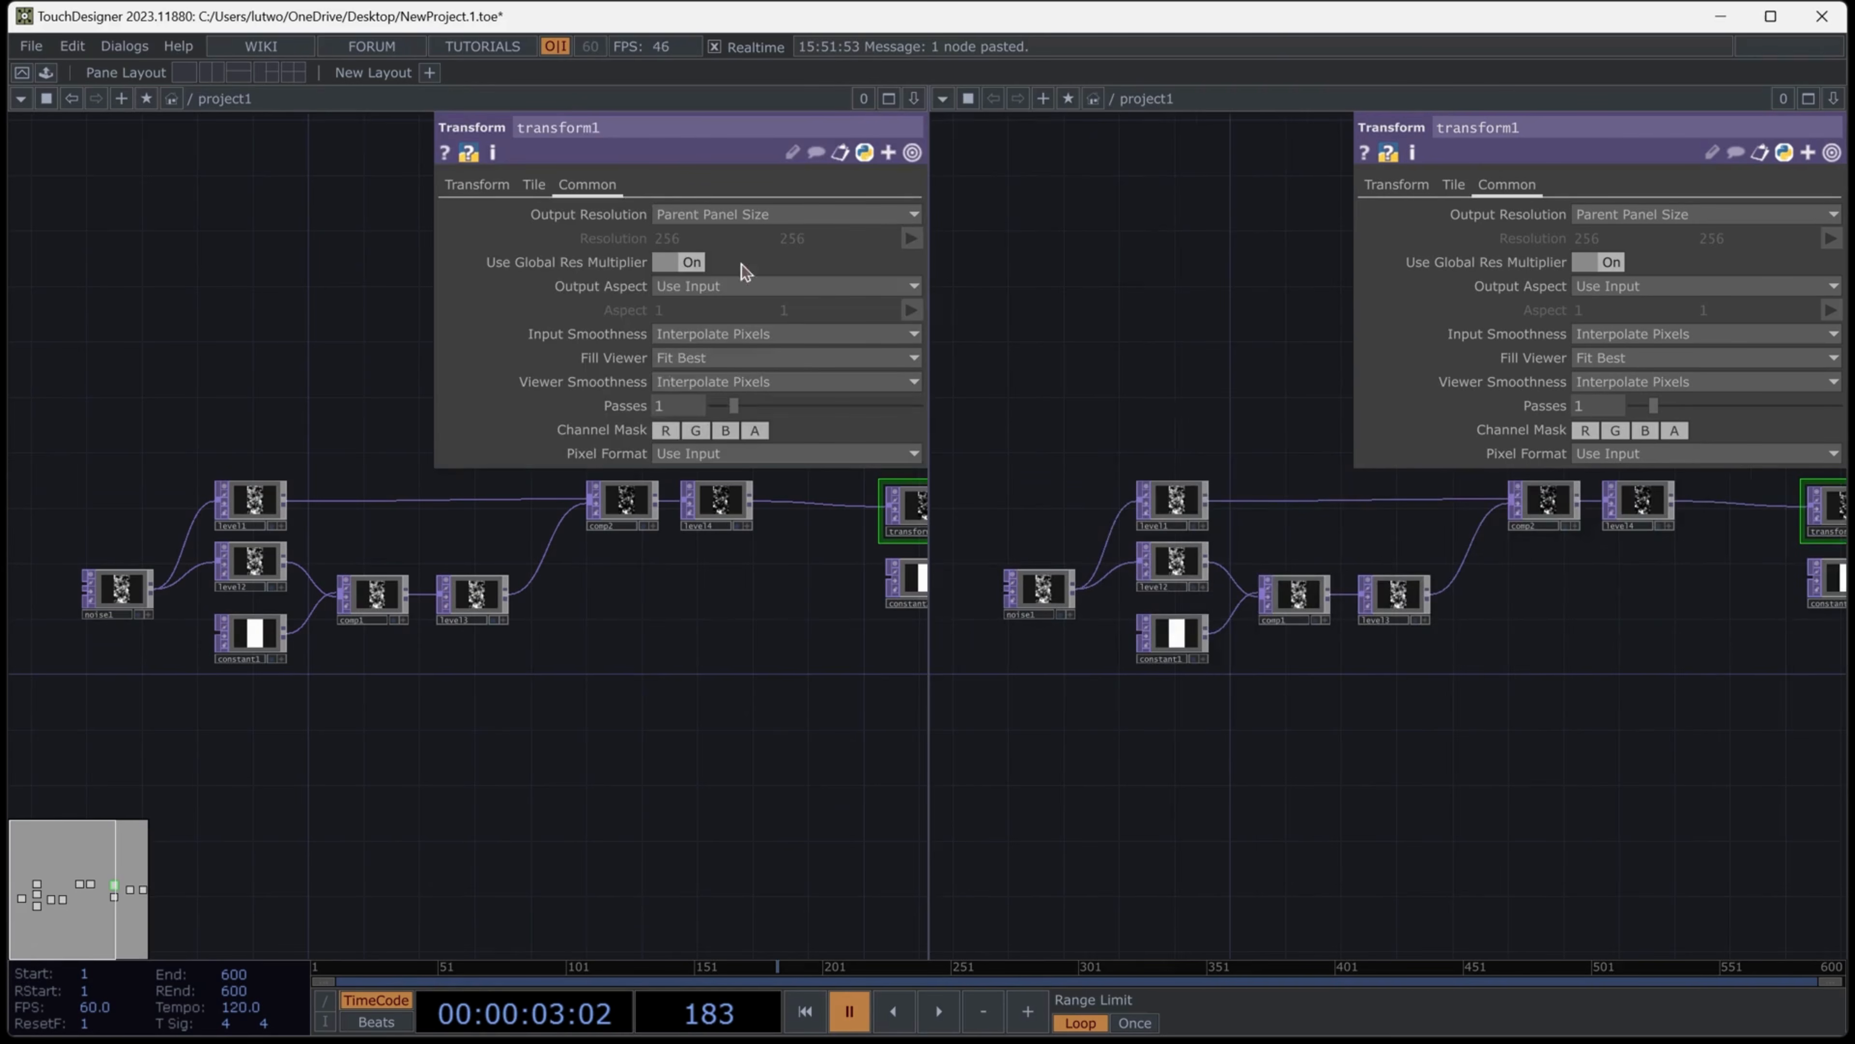
click(941, 100)
click(998, 190)
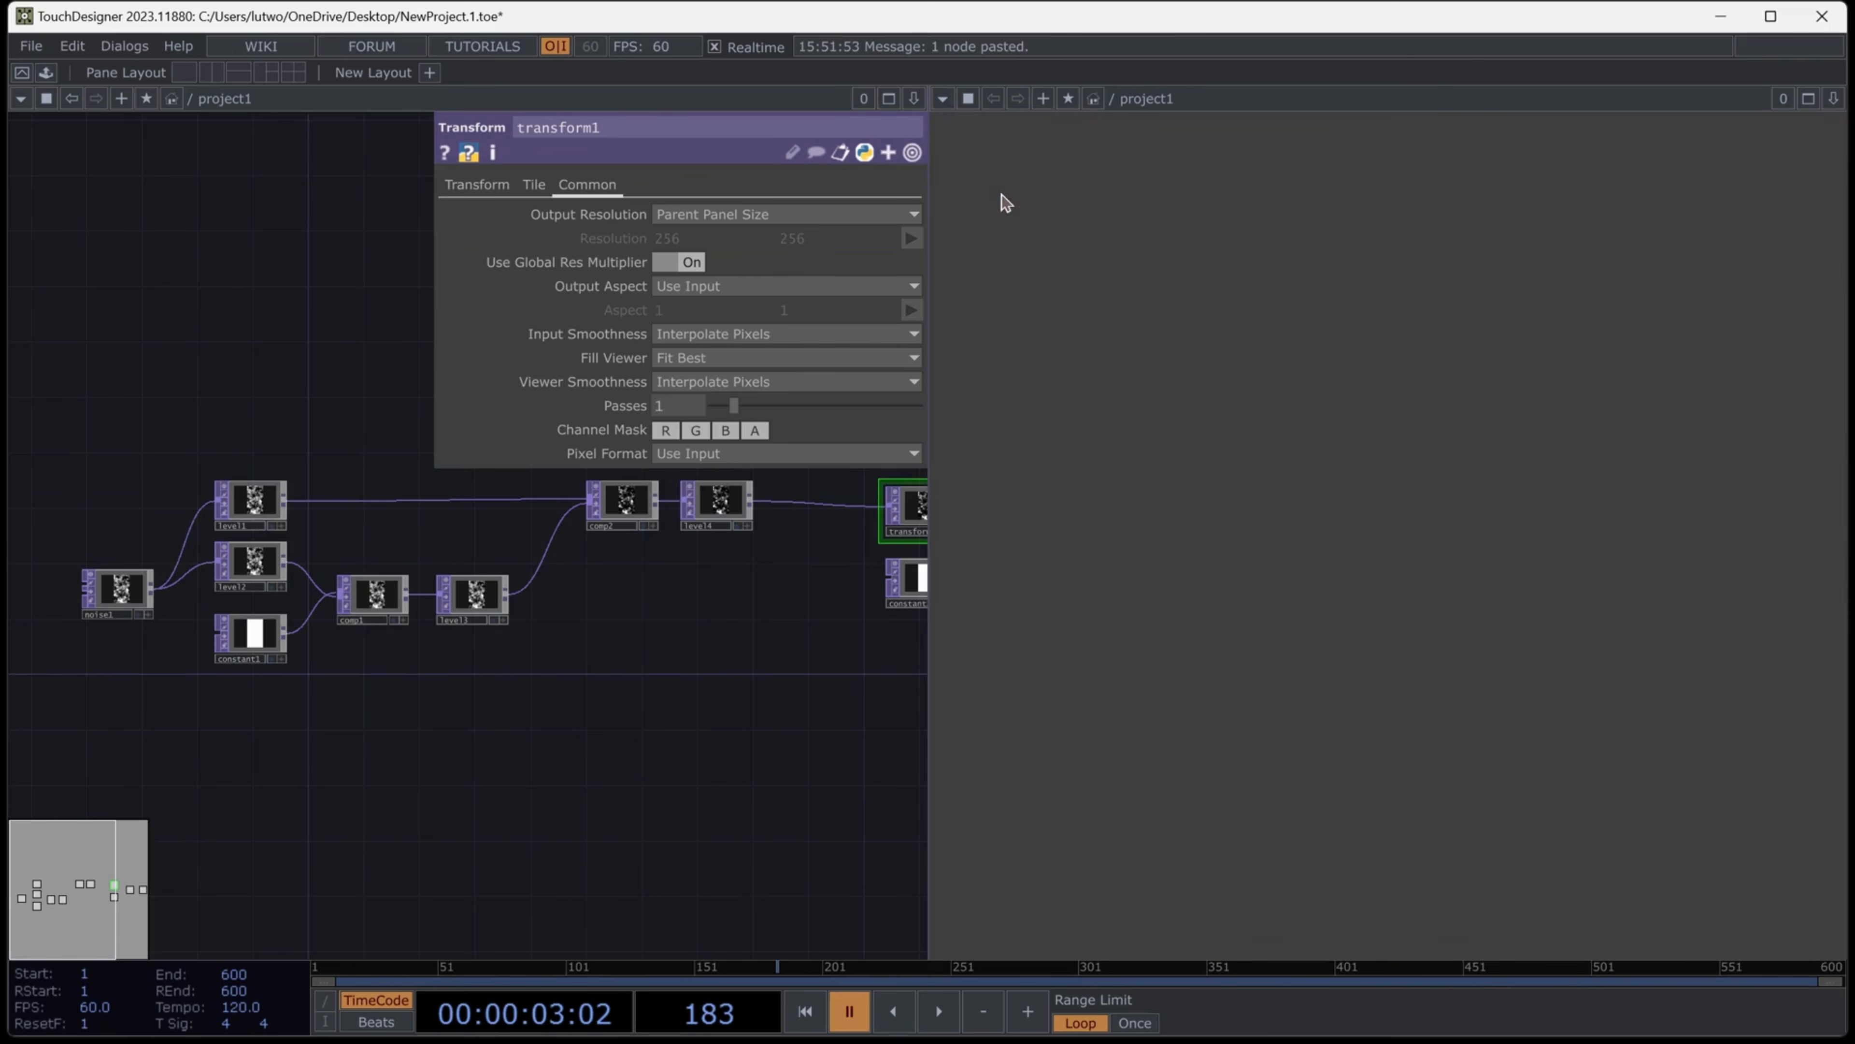
drag(877, 488, 1267, 105)
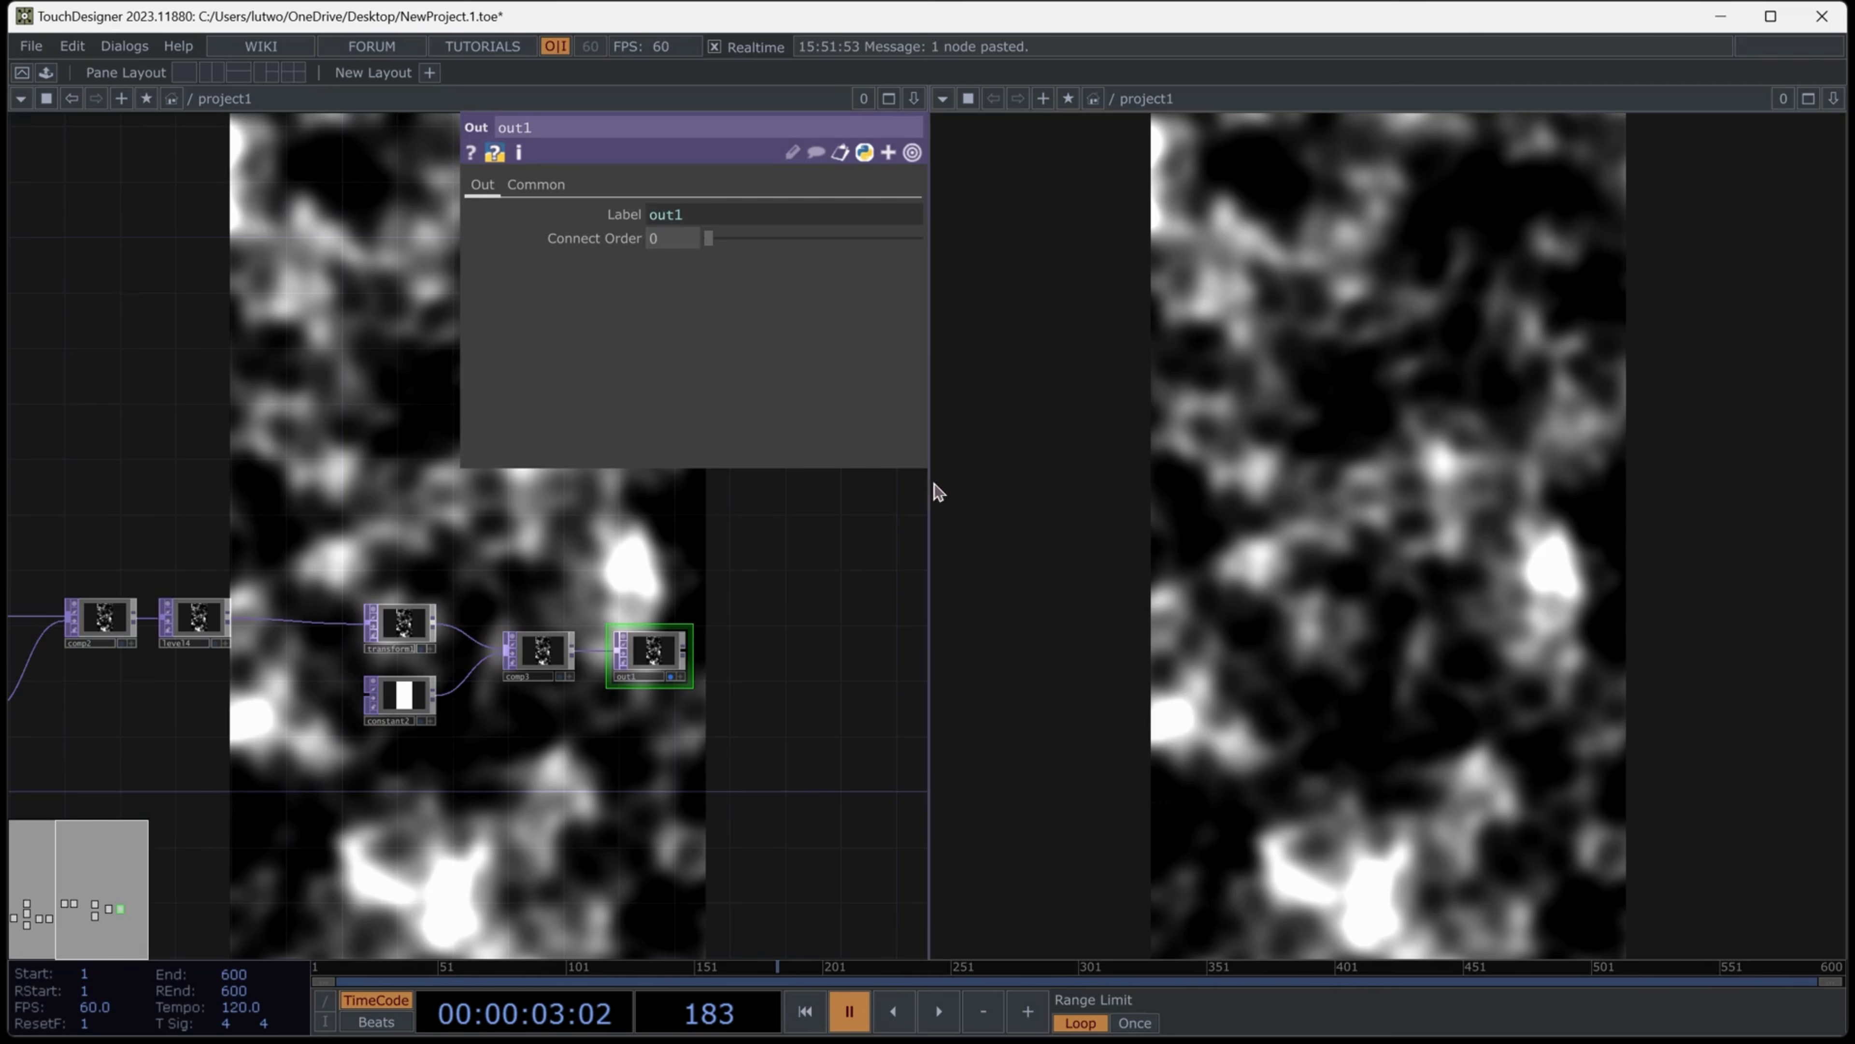
drag(930, 491, 1283, 556)
drag(748, 603, 1087, 597)
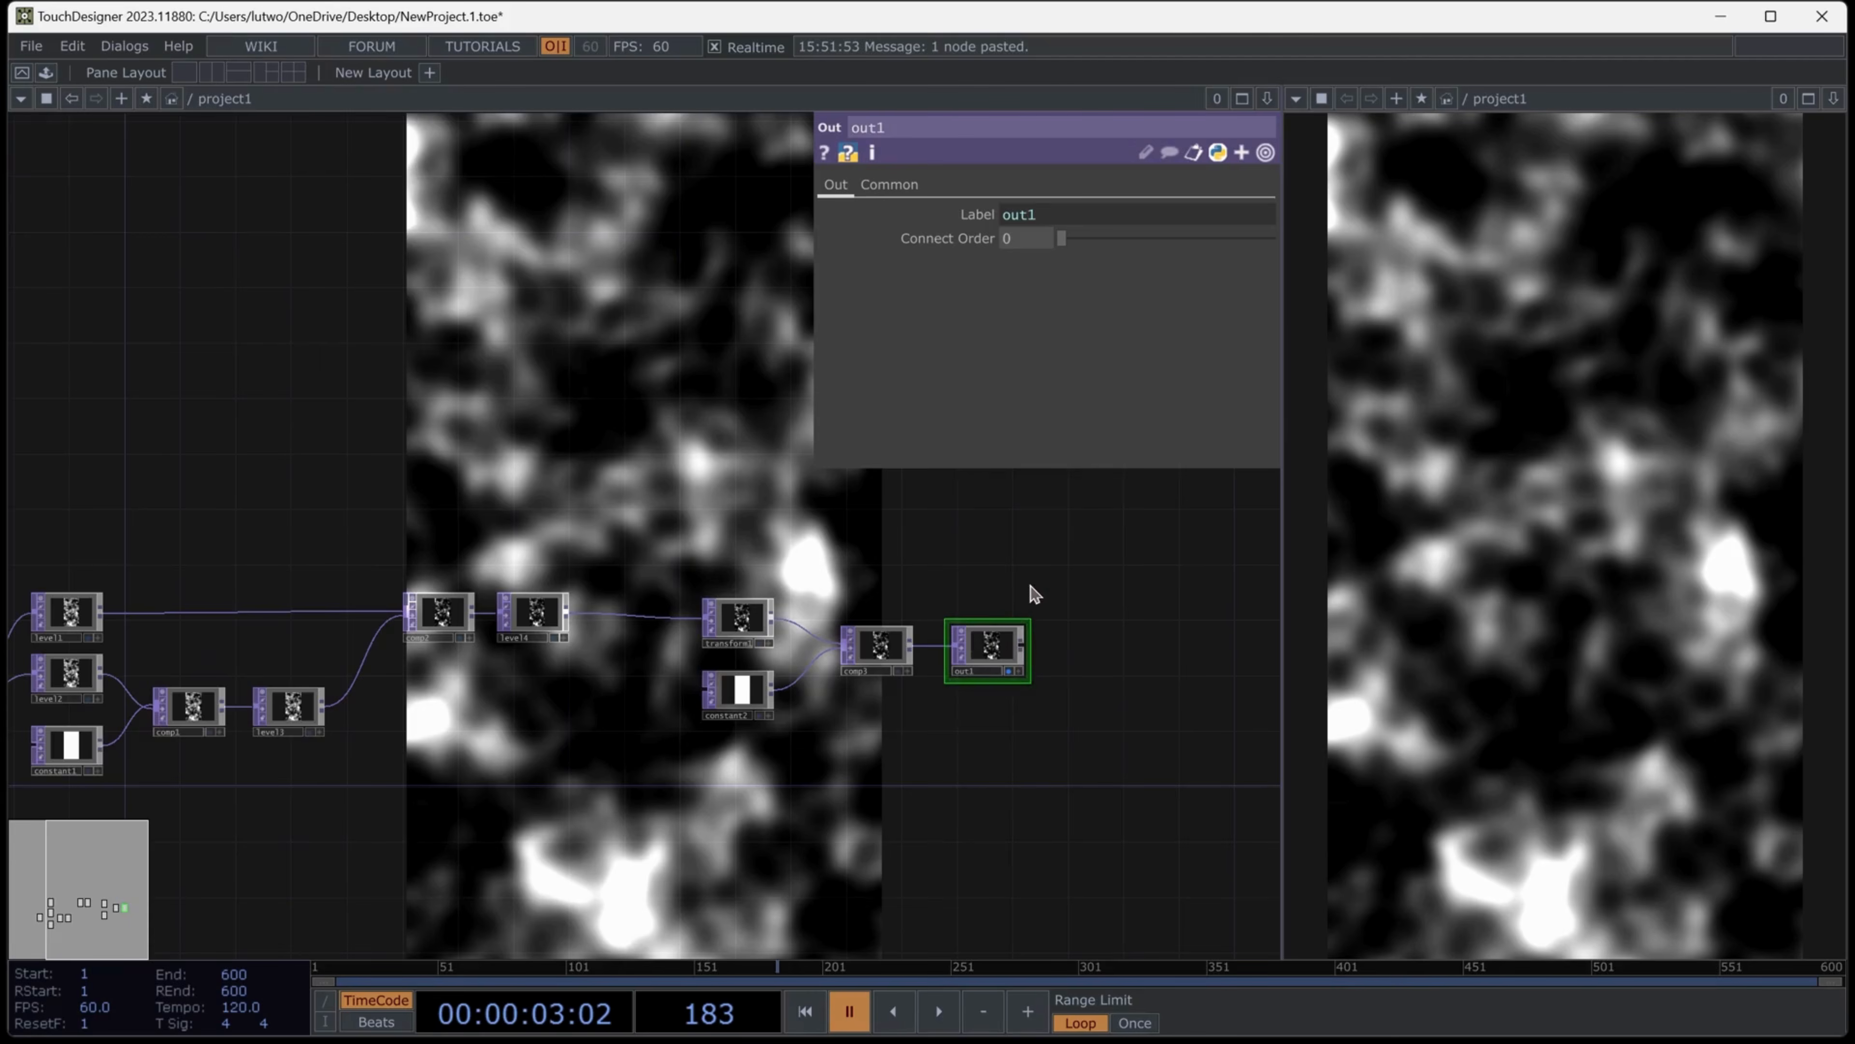
At the root level, add an Out TOP on the project1 container's output and display it in the viewer pane
key(u)
drag(586, 402, 207, 508)
right_click(564, 374)
text(out)
key(Return)
click(661, 360)
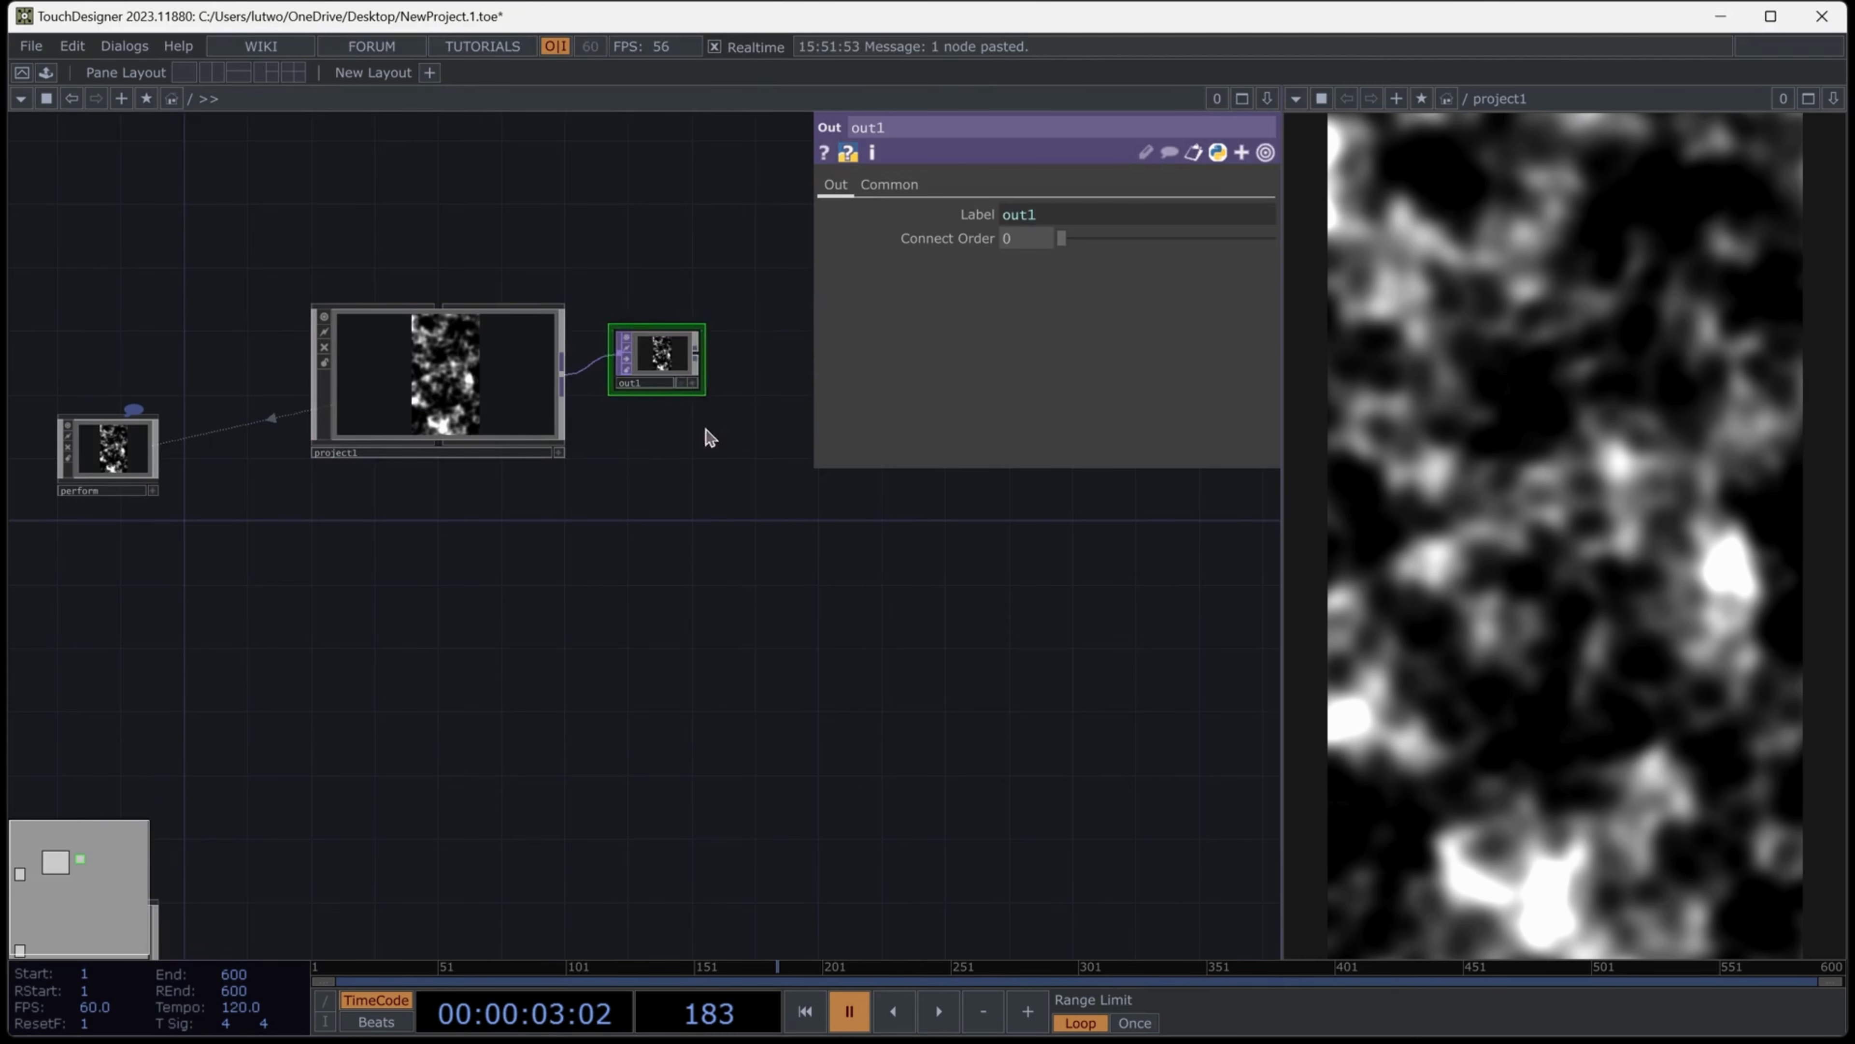
scroll(683, 388, up, 5)
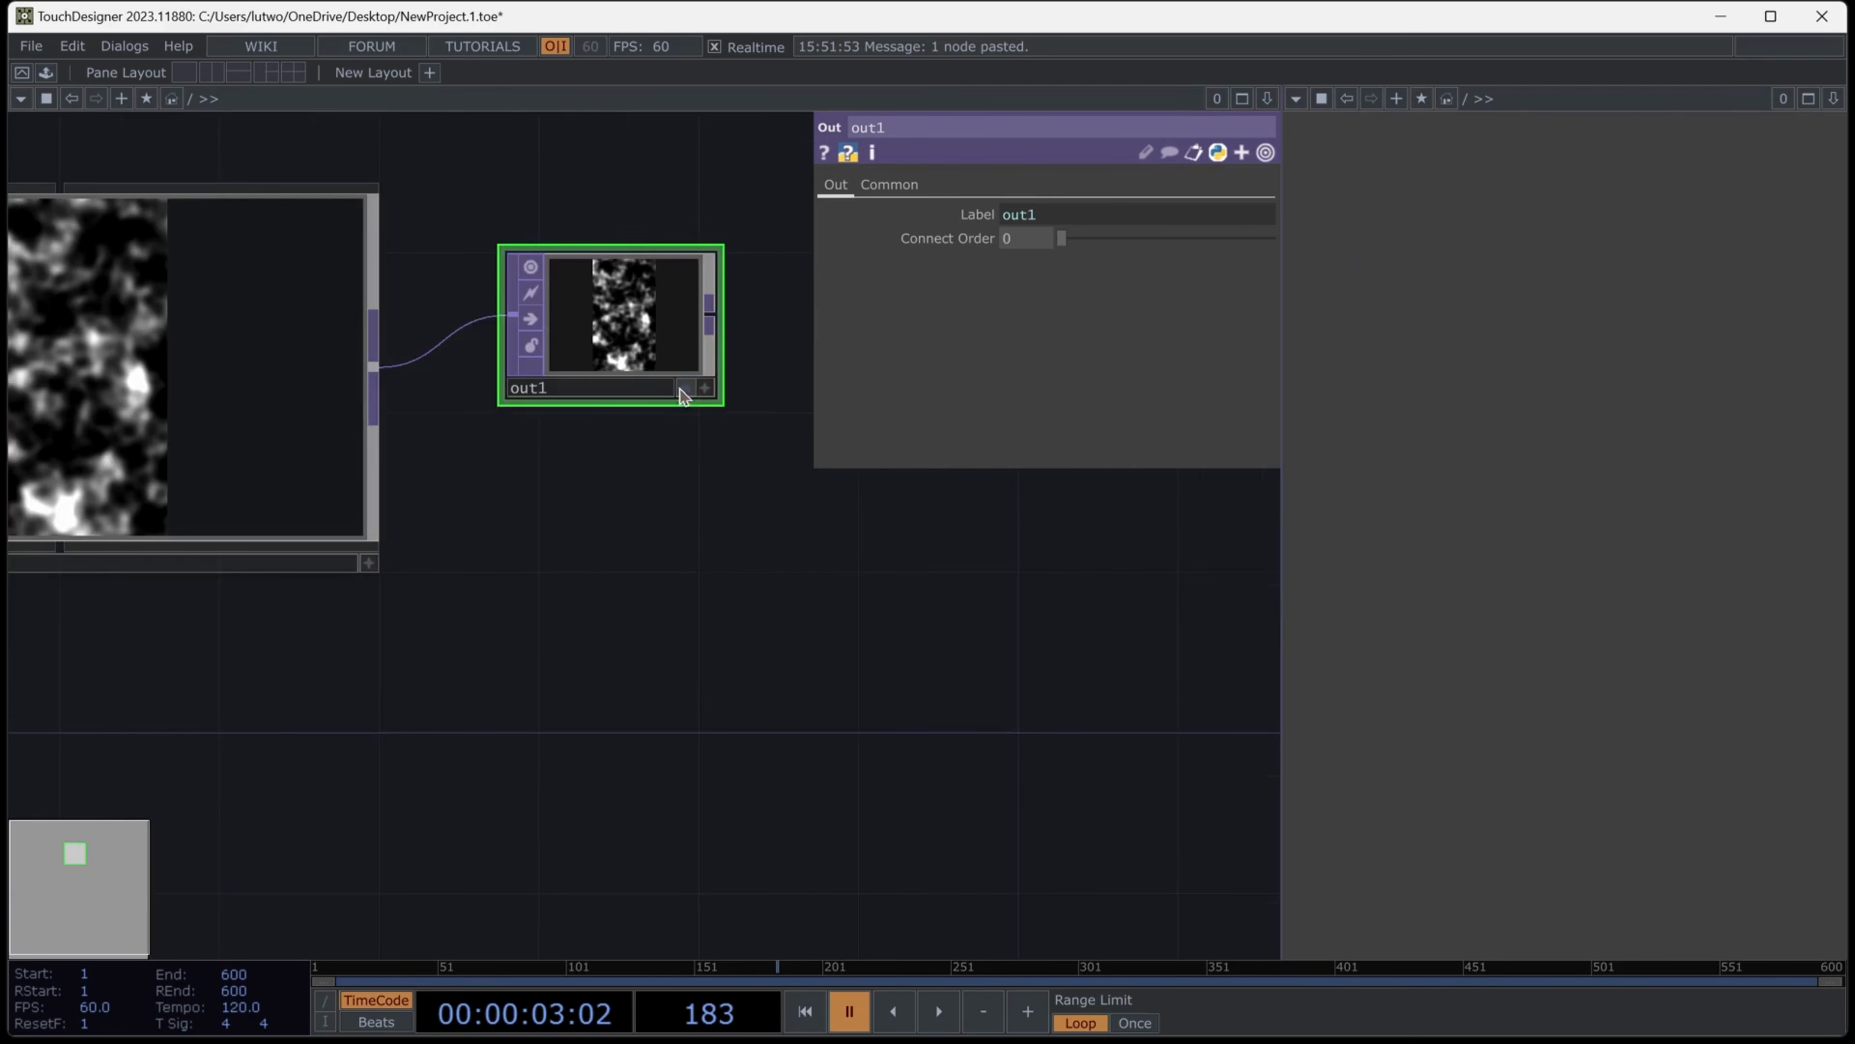
click(682, 389)
Return inside project1 and turn off the background display of its out1 node
scroll(952, 535, down, 4)
key(i)
scroll(1040, 687, up, 4)
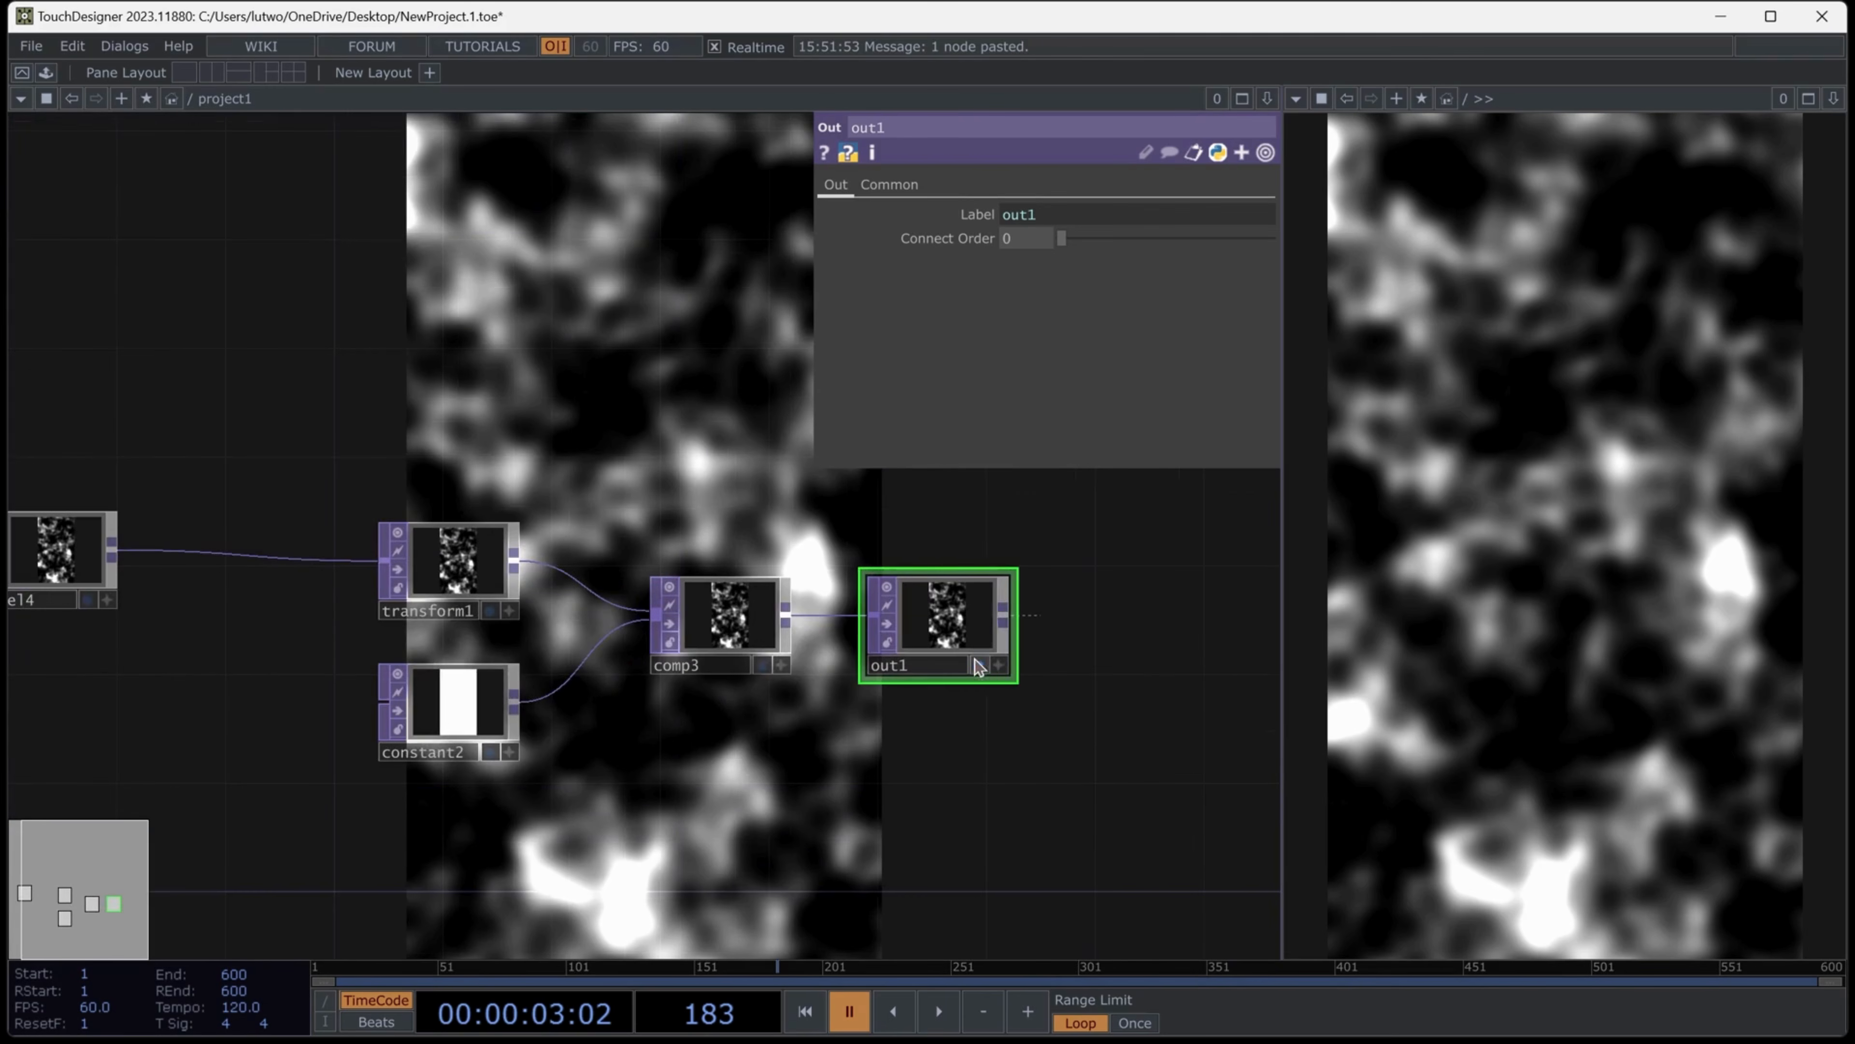
click(978, 665)
key(h)
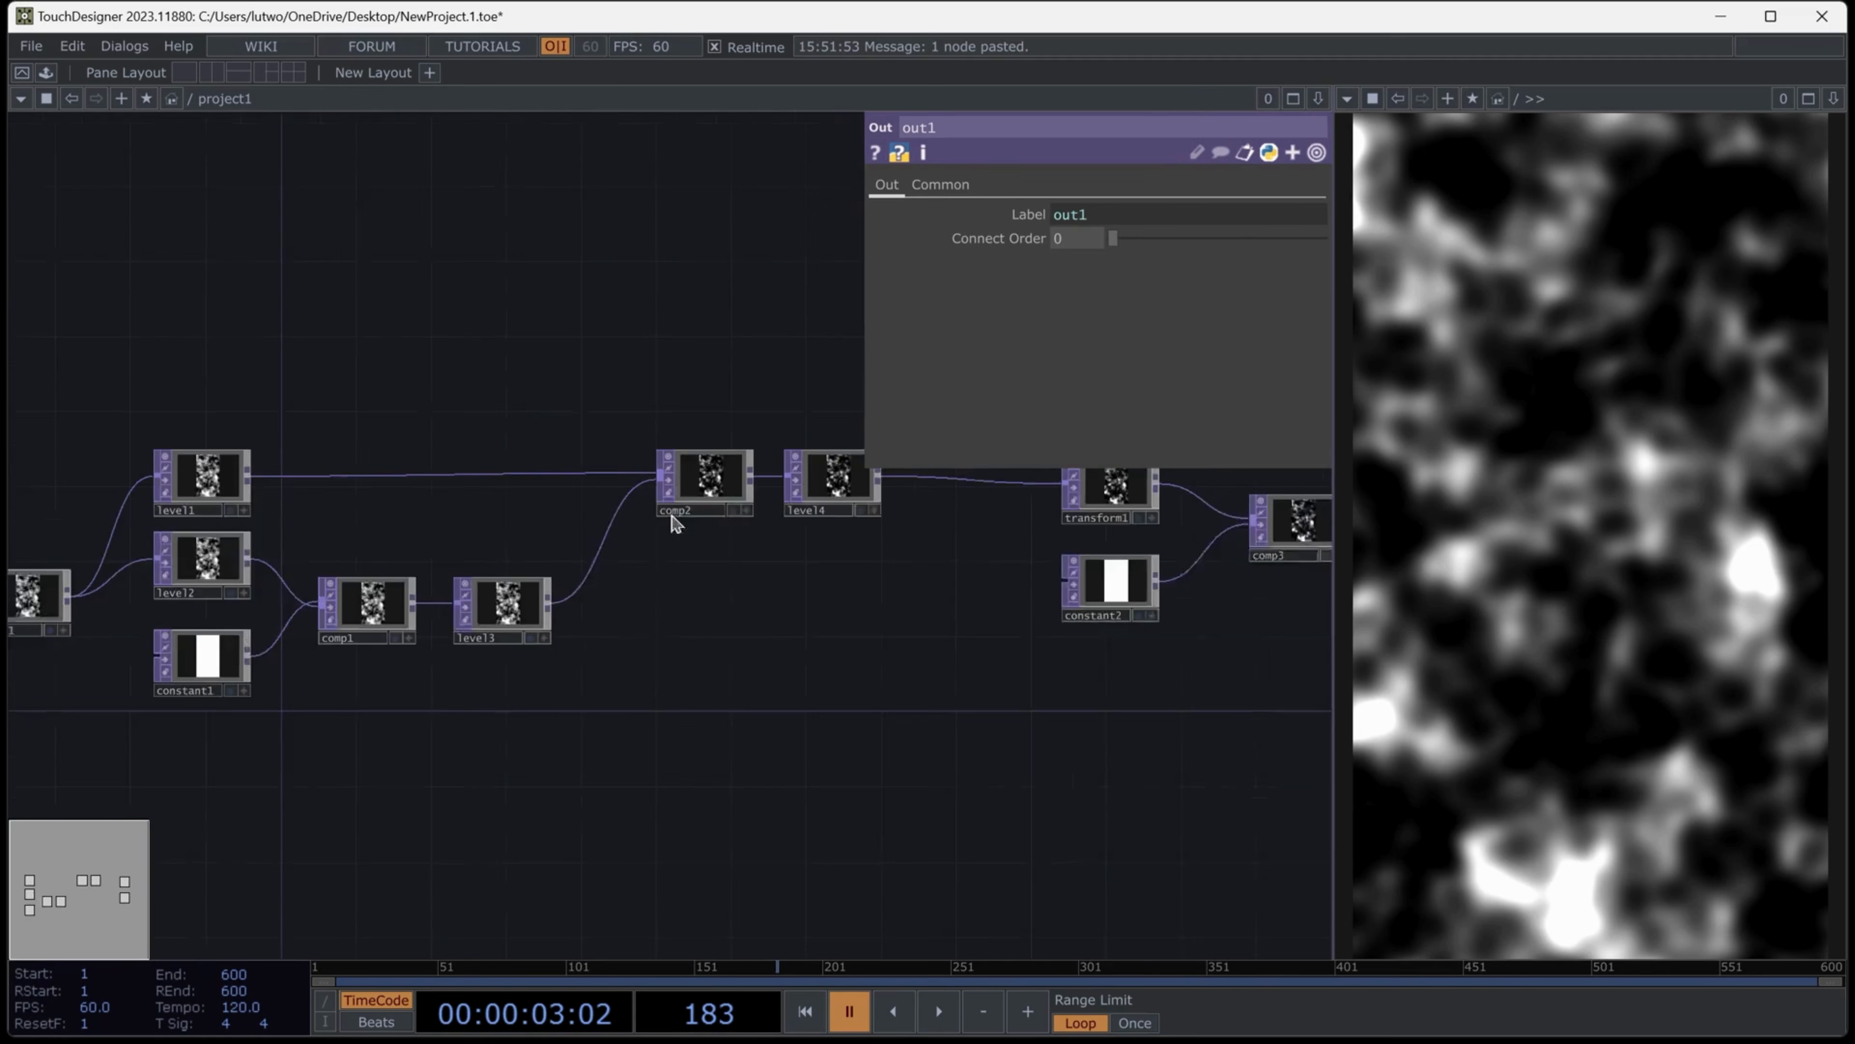
Set noise1's Period to 2, Harmonics to 1 and Harmonic Spread to 3.8
scroll(676, 541, up, 1)
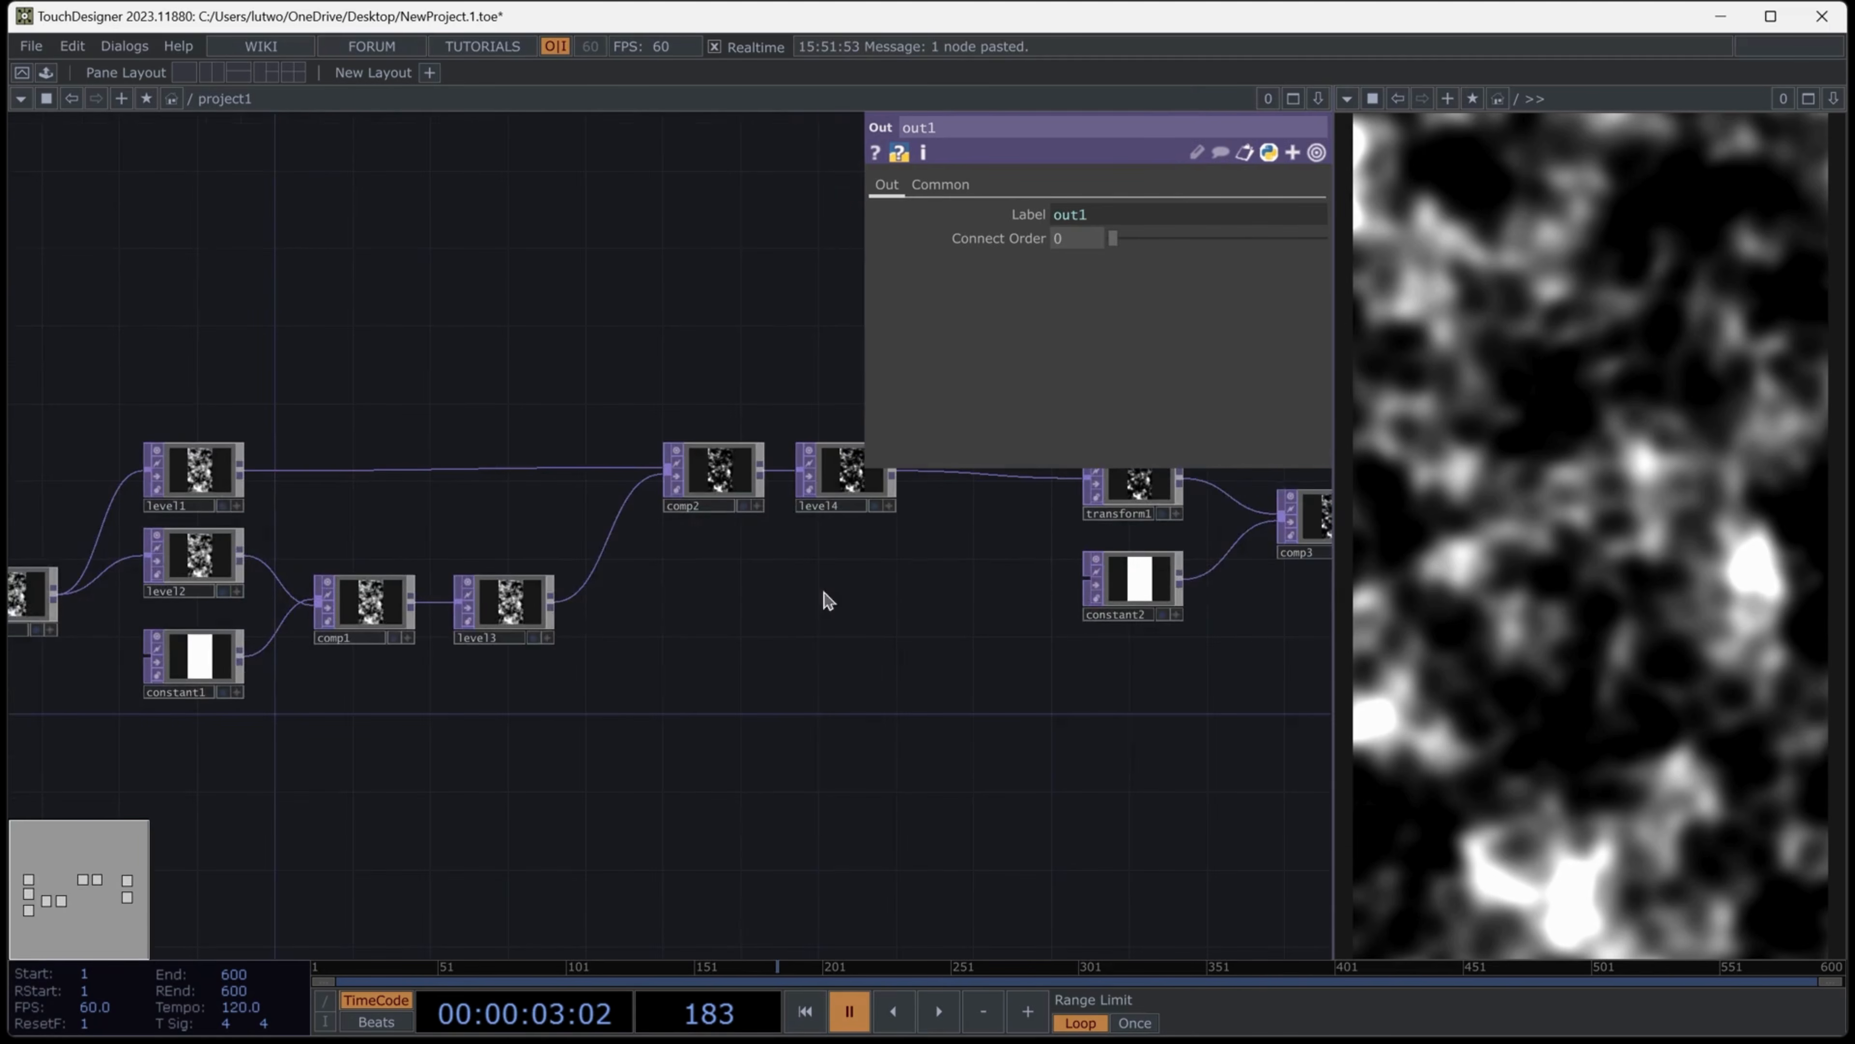
scroll(827, 601, down, 4)
scroll(771, 644, down, 1)
scroll(769, 644, down, 2)
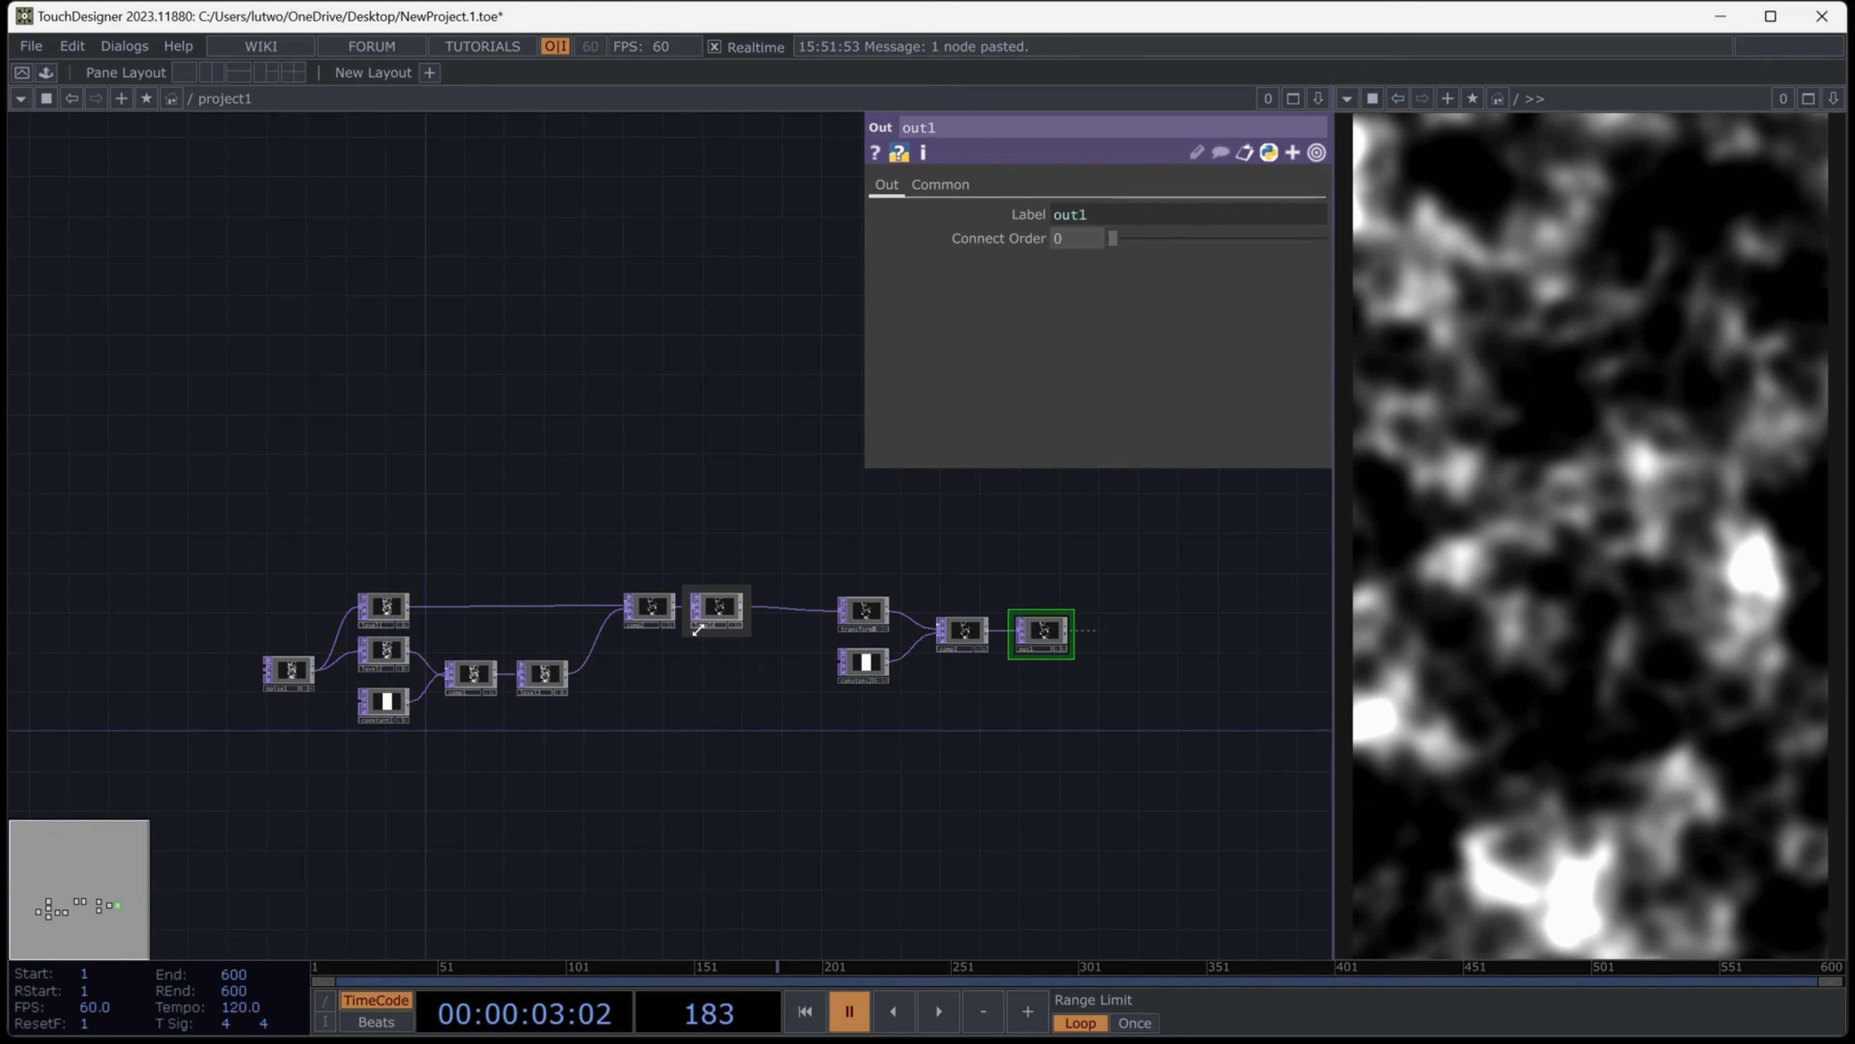
click(296, 643)
scroll(296, 653, up, 2)
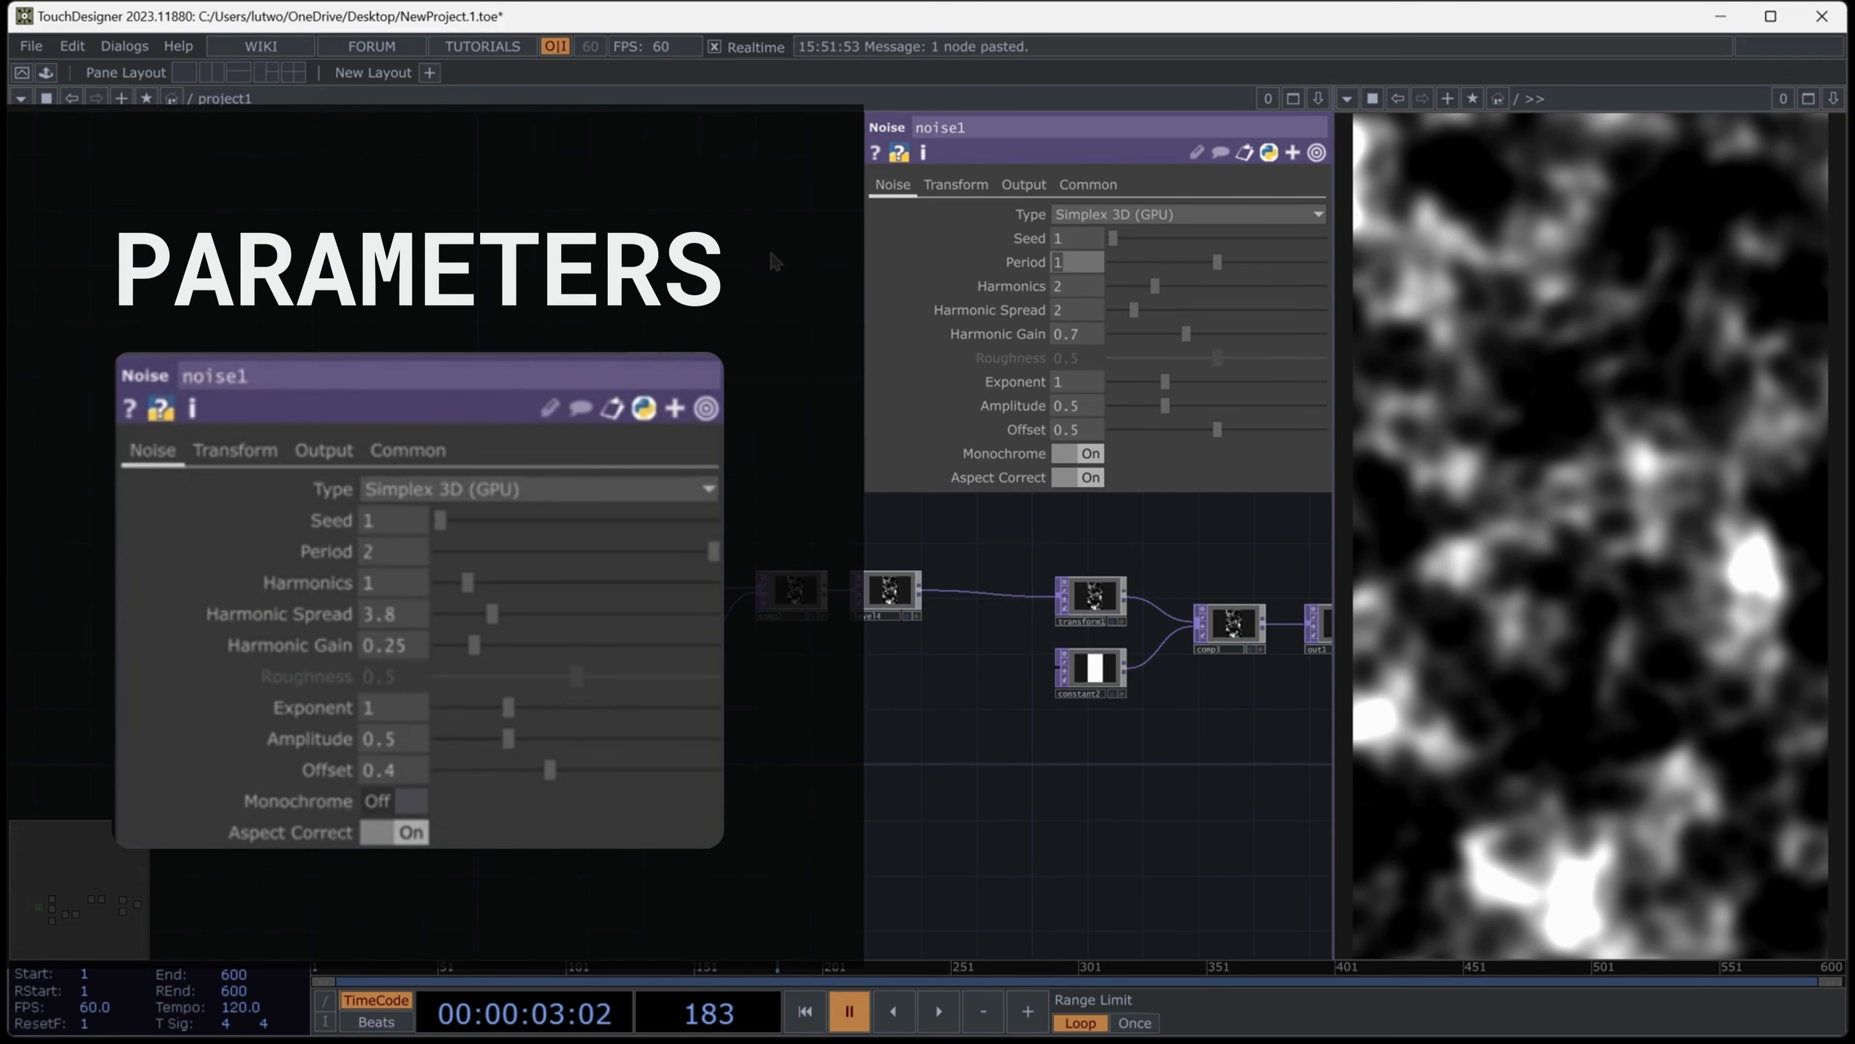
key(Tab)
text(1)
key(Tab)
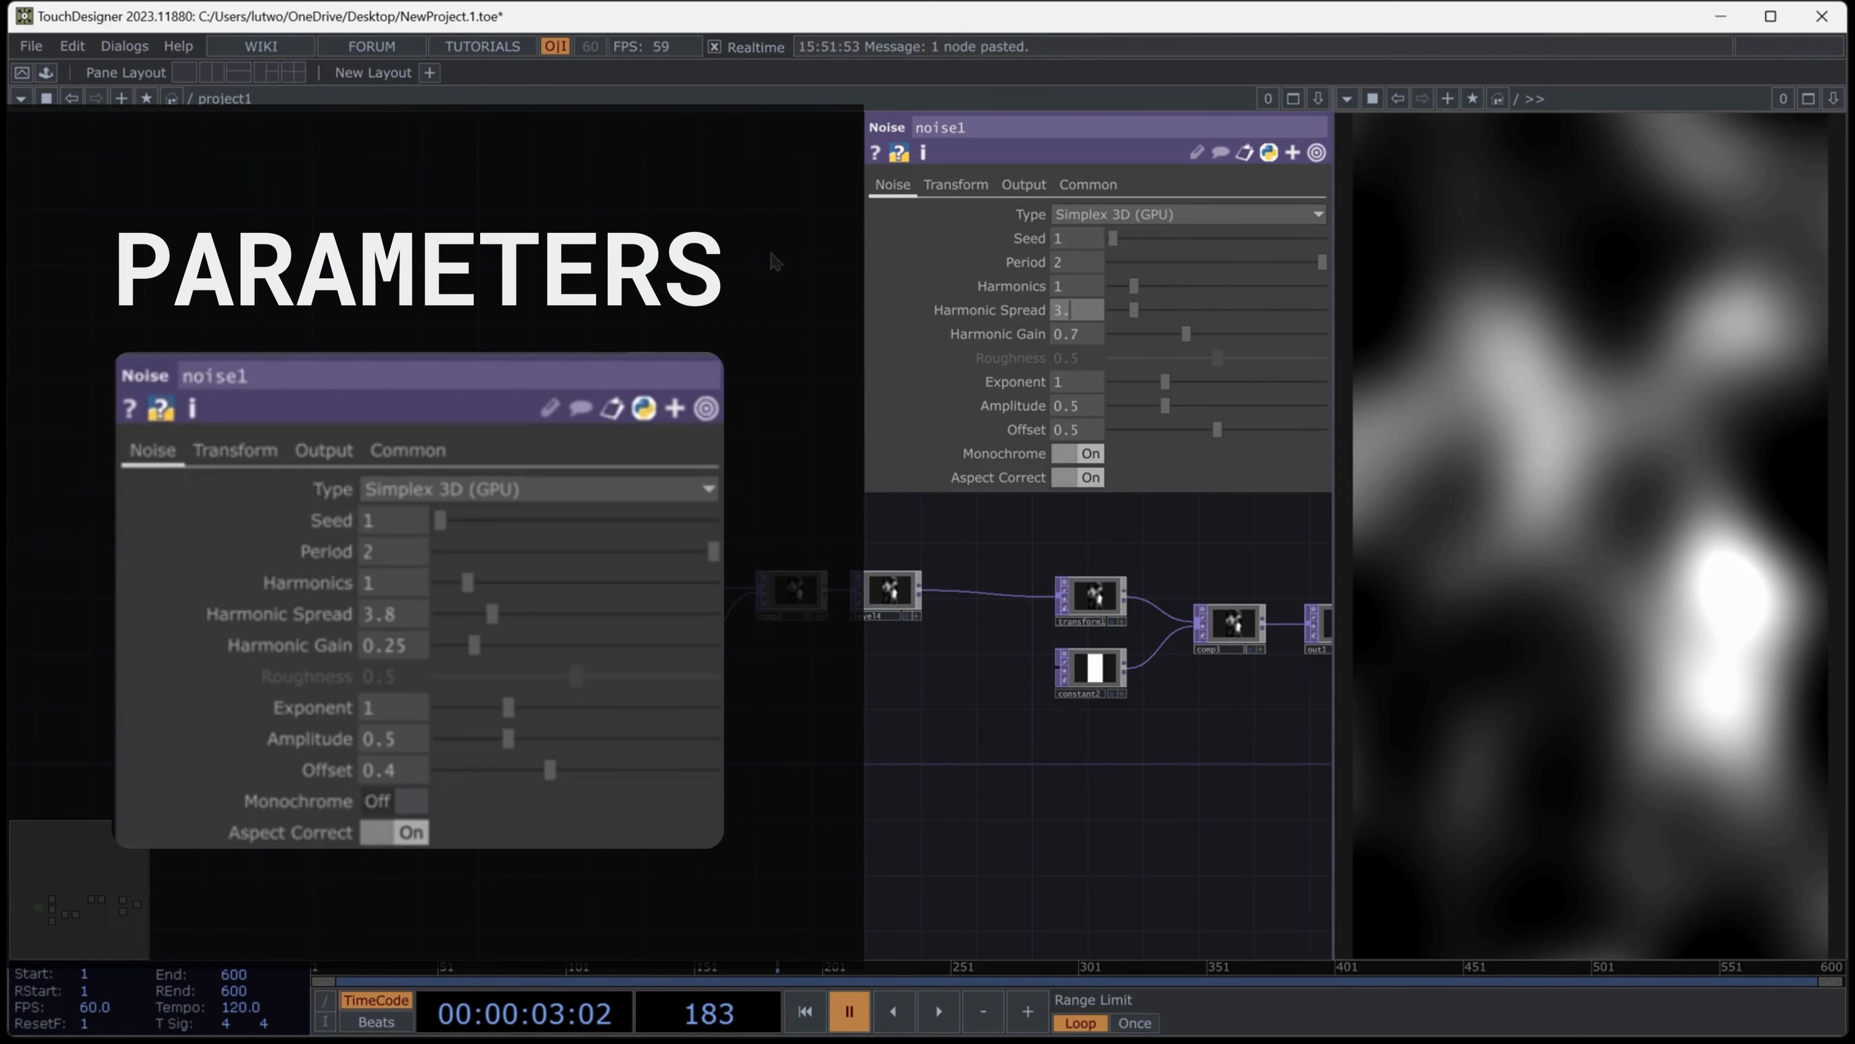
text(3.8)
key(Tab)
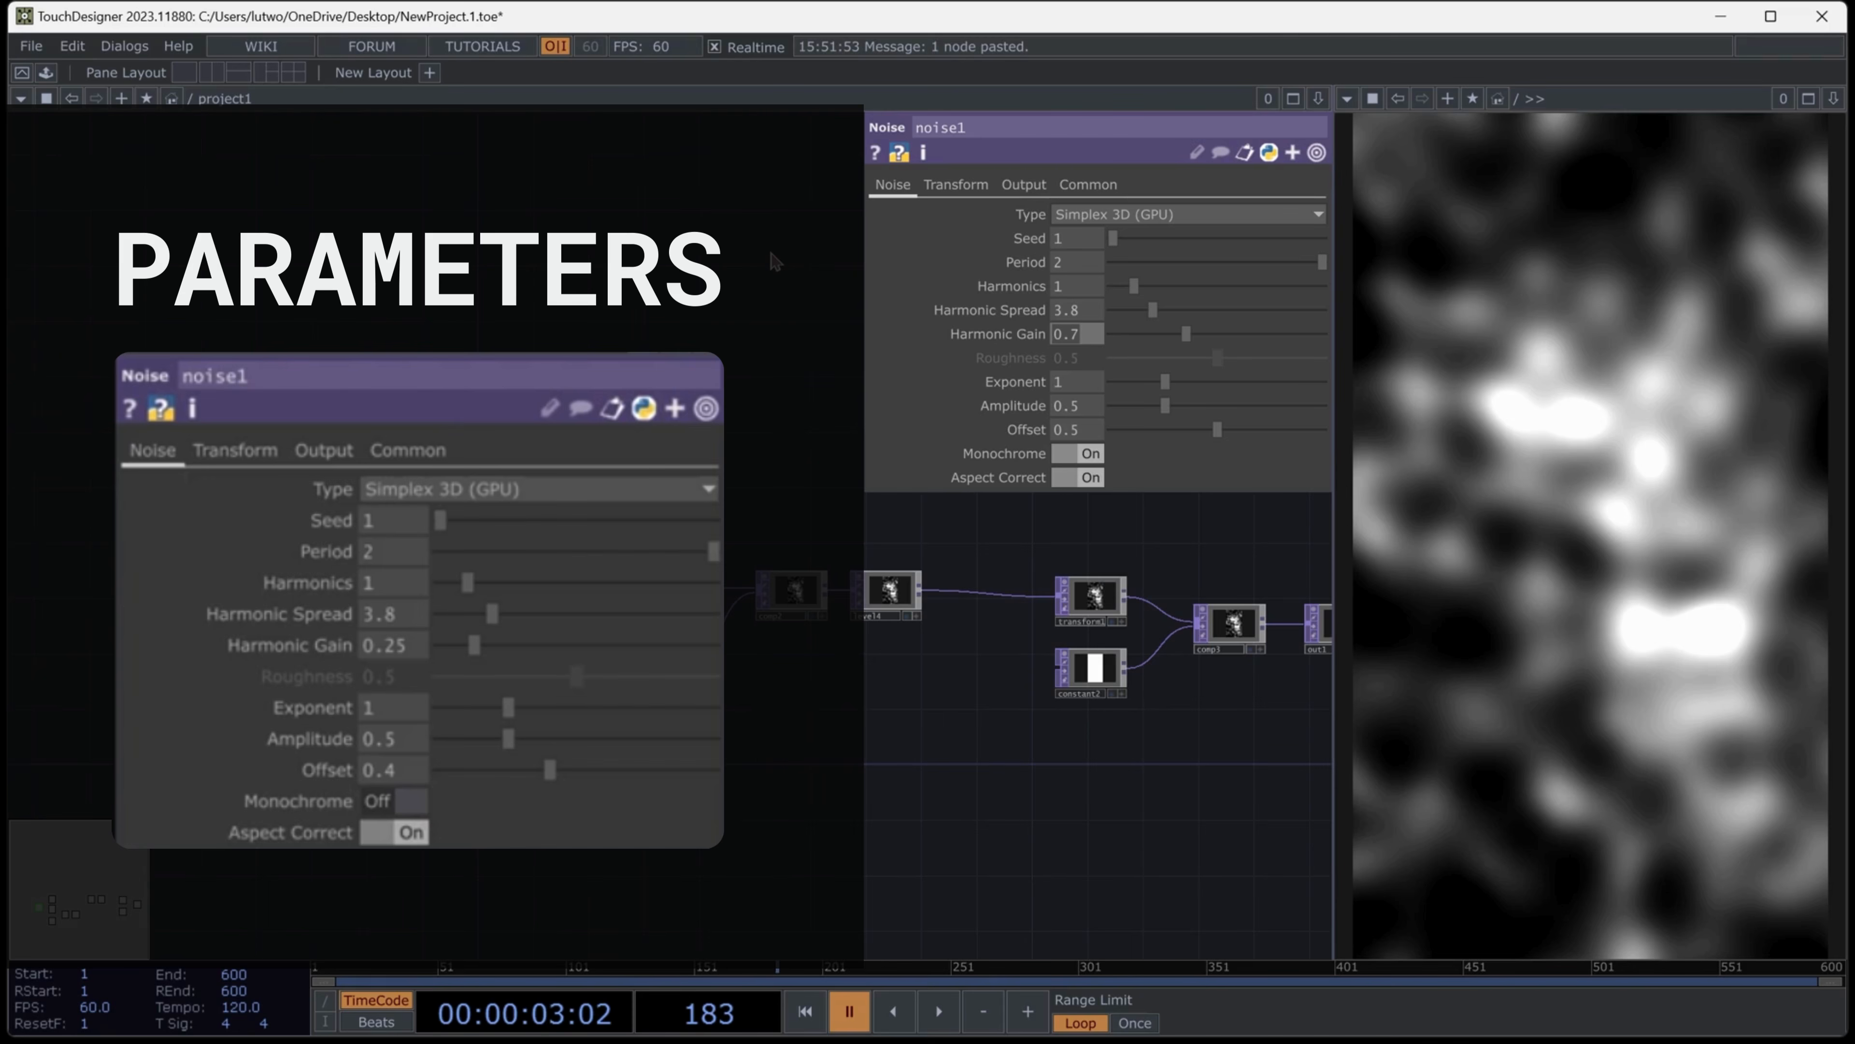
Set noise1's Harmonic Gain to 0.25 and Offset to 0.4, and turn Monochrome off
text(0.25)
key(Tab)
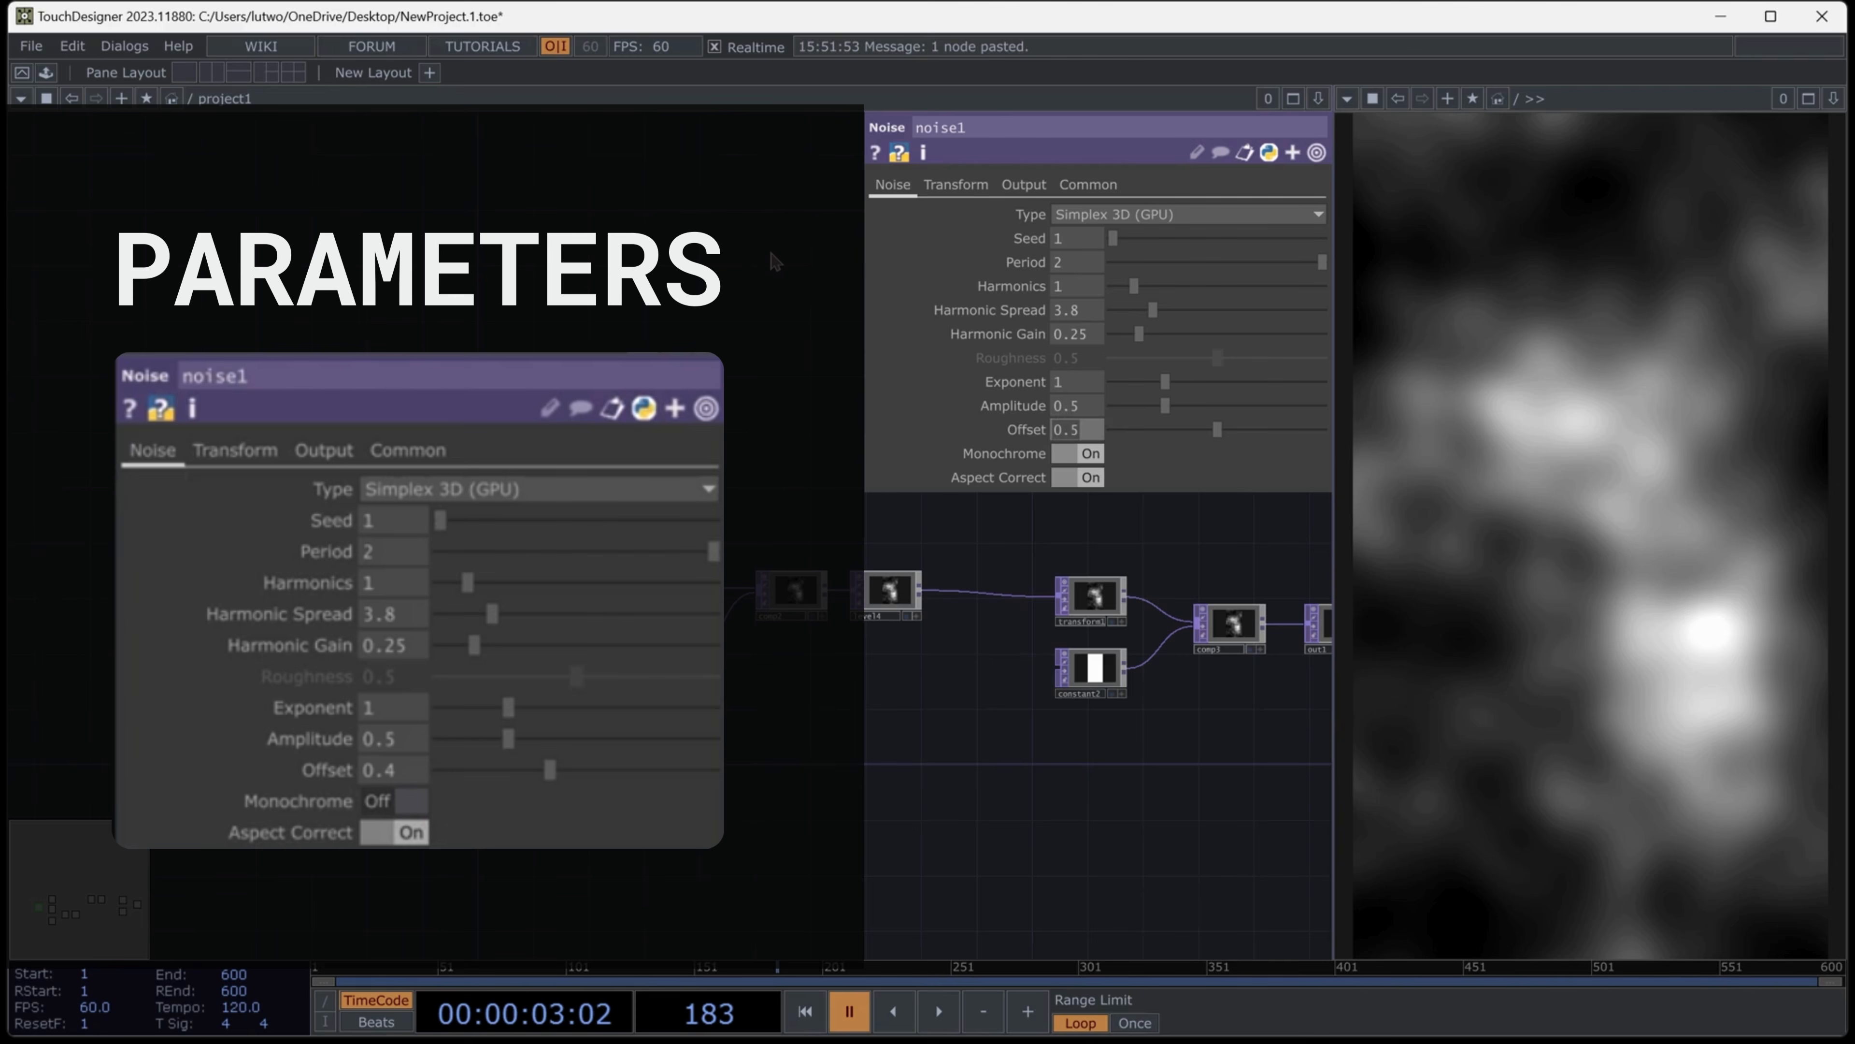
key(Tab)
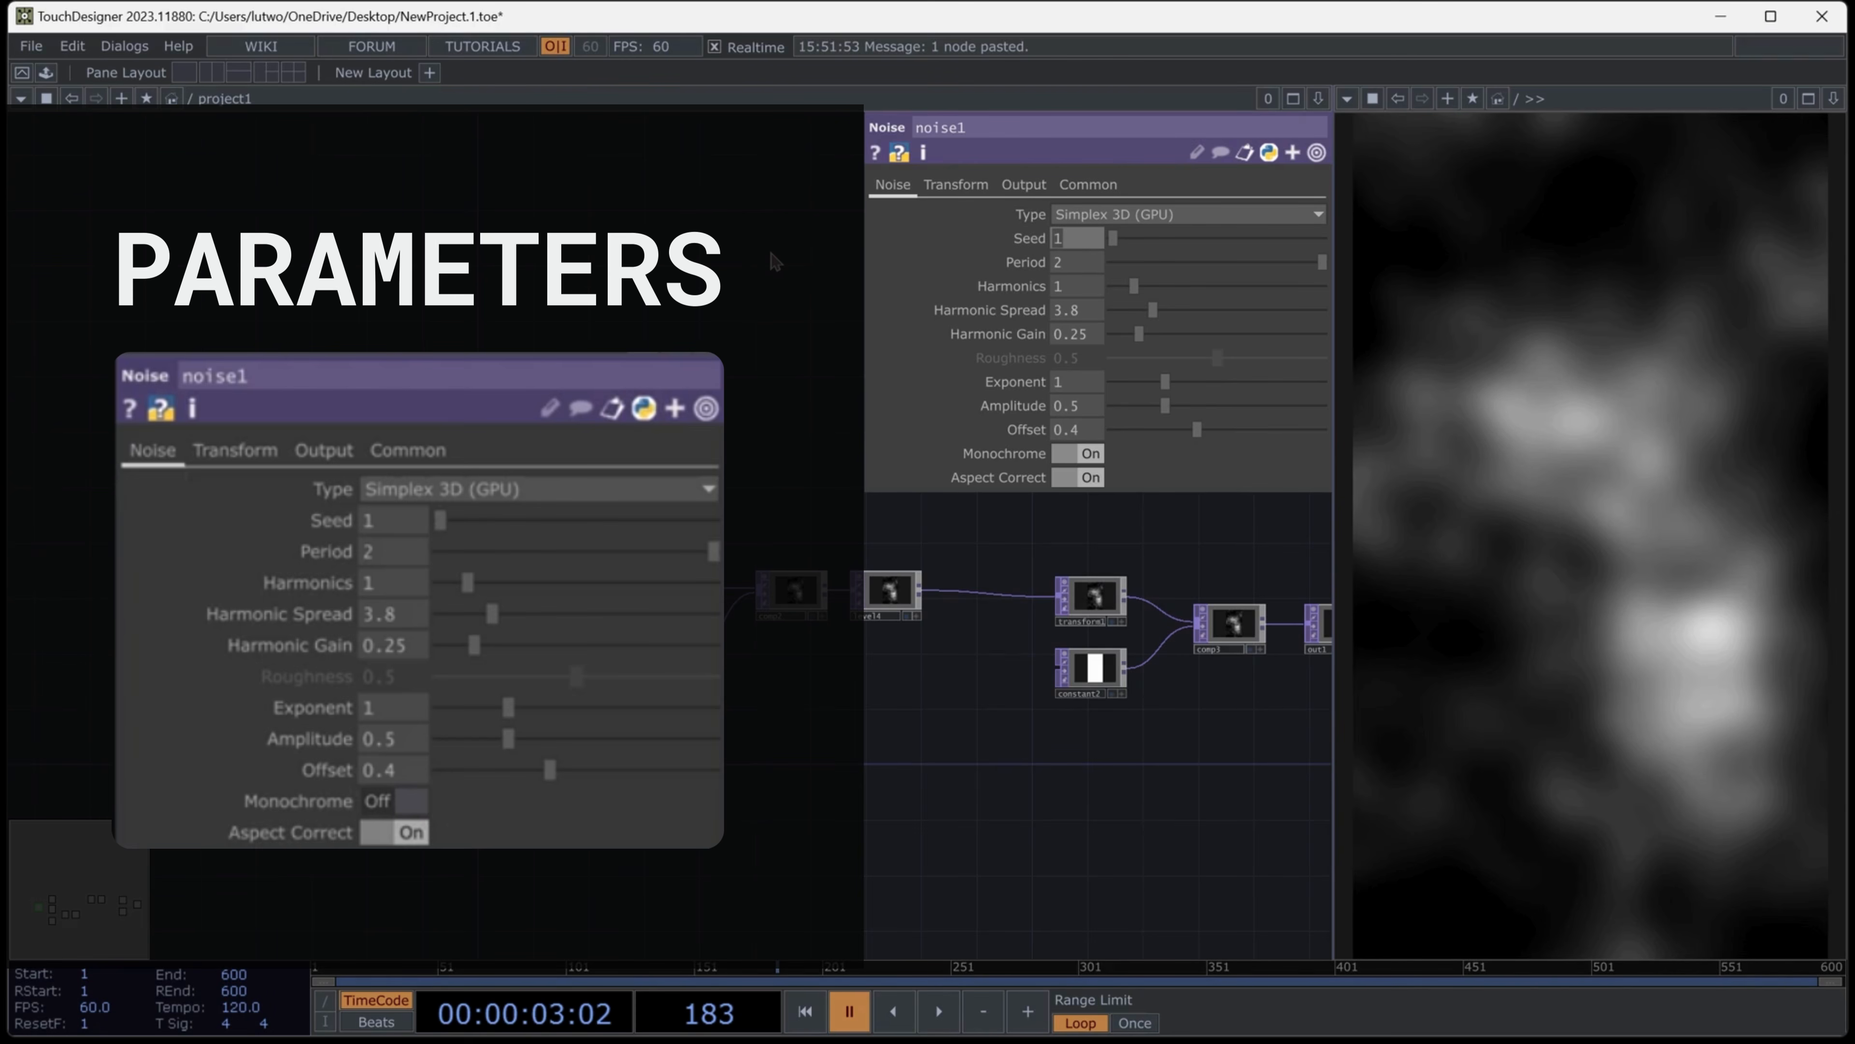
click(1102, 457)
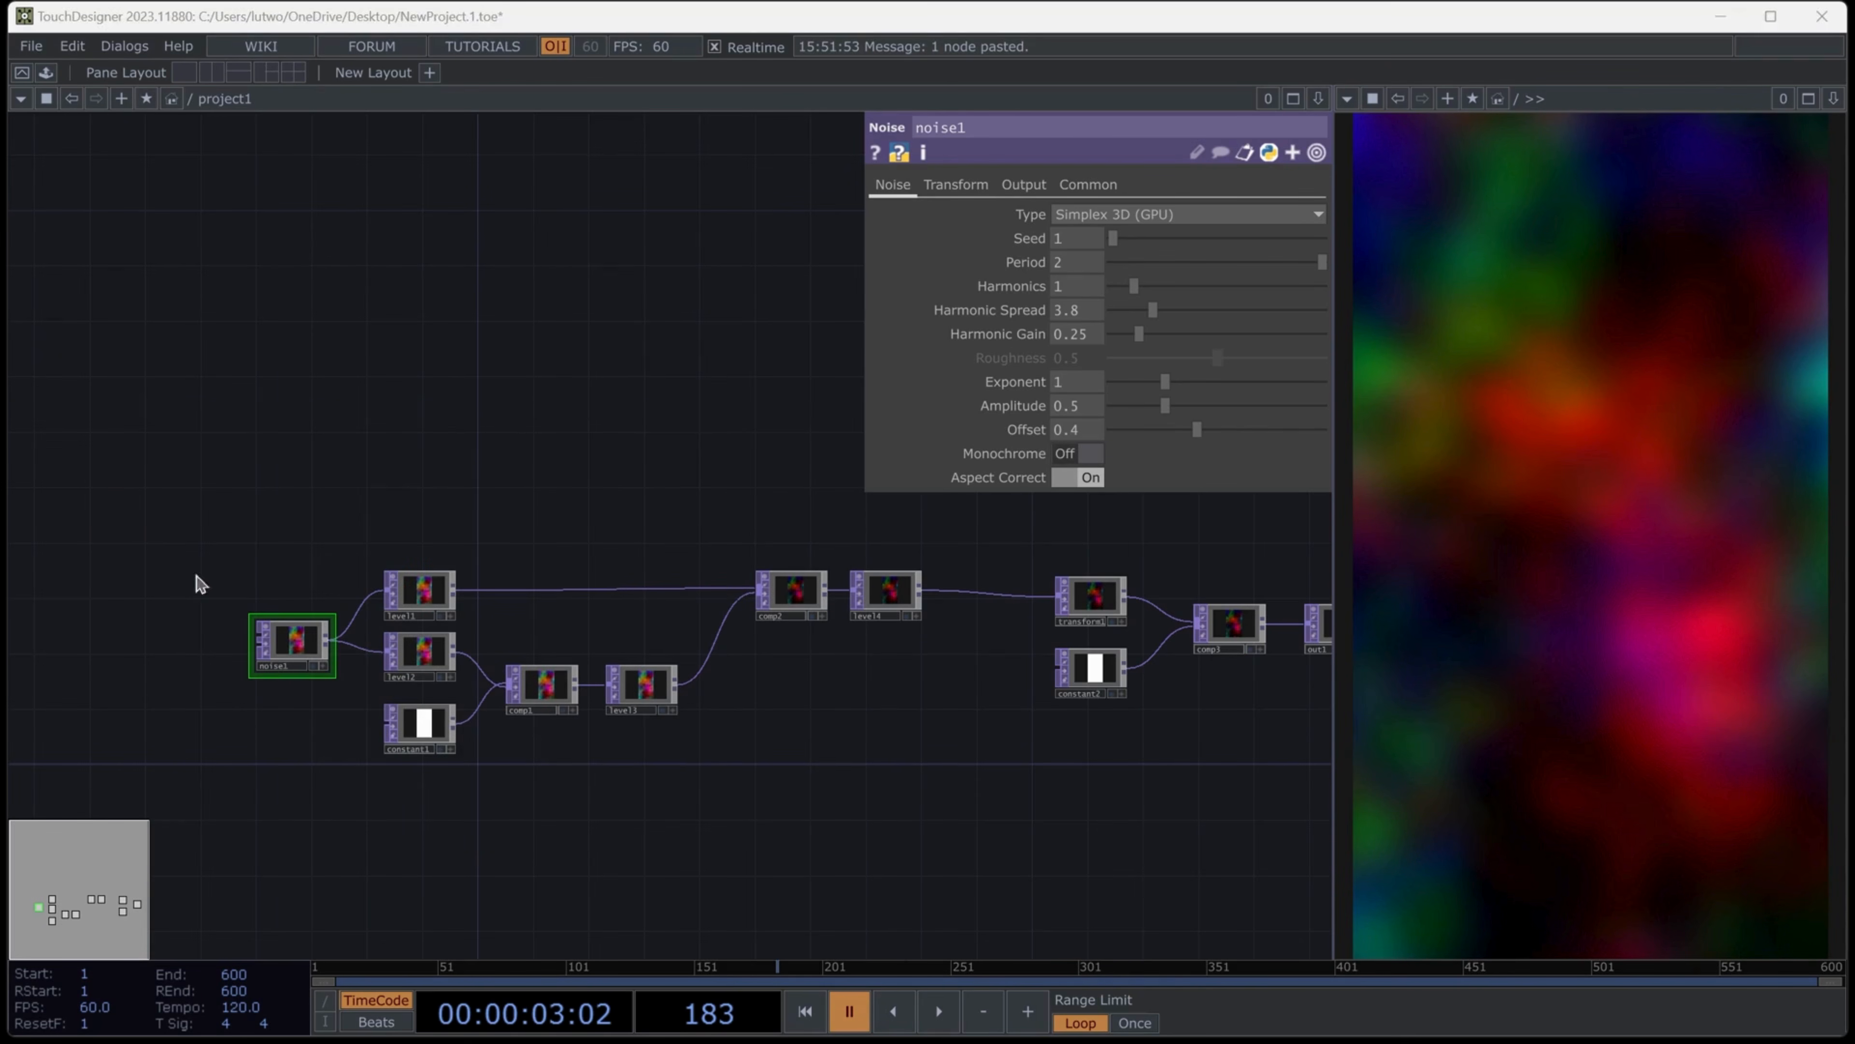
In level1's RGBA parameters, set Low R to 0.027, High R to 0.603, Low G to 0.175 and High G to 0.62
click(418, 607)
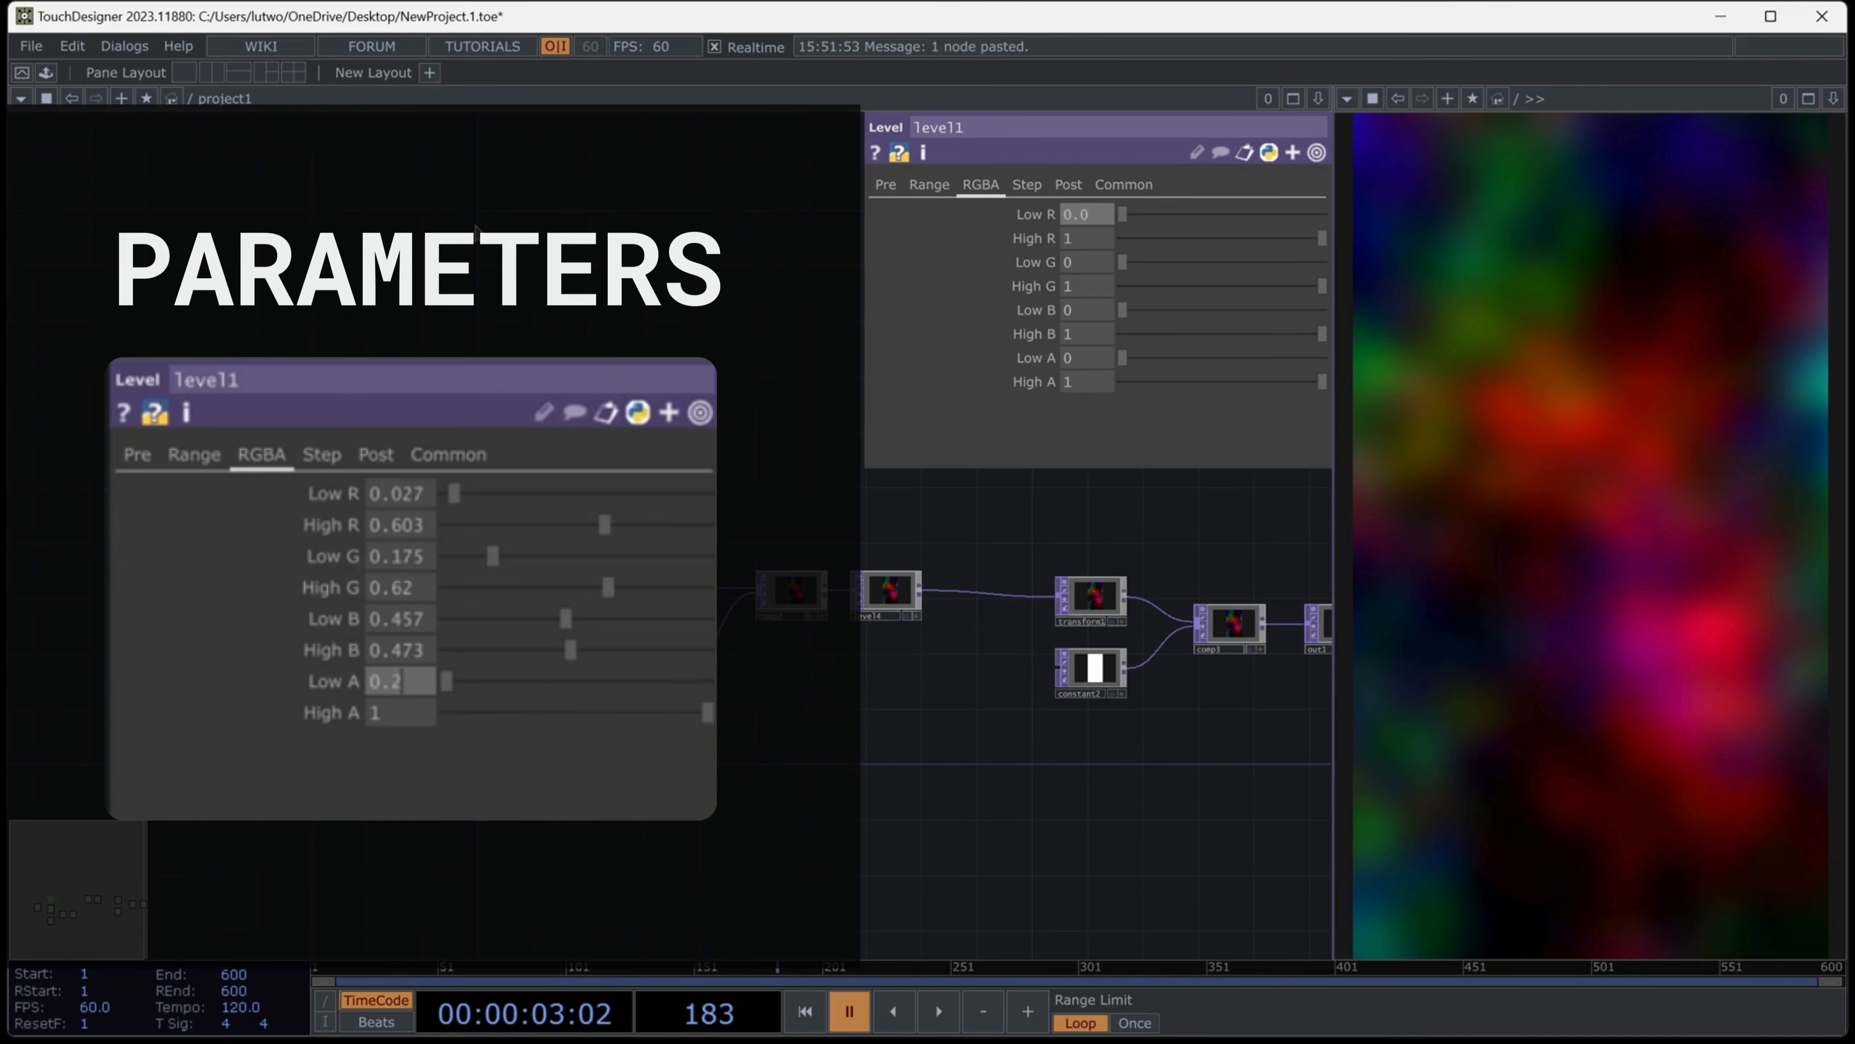
text(7)
key(Tab)
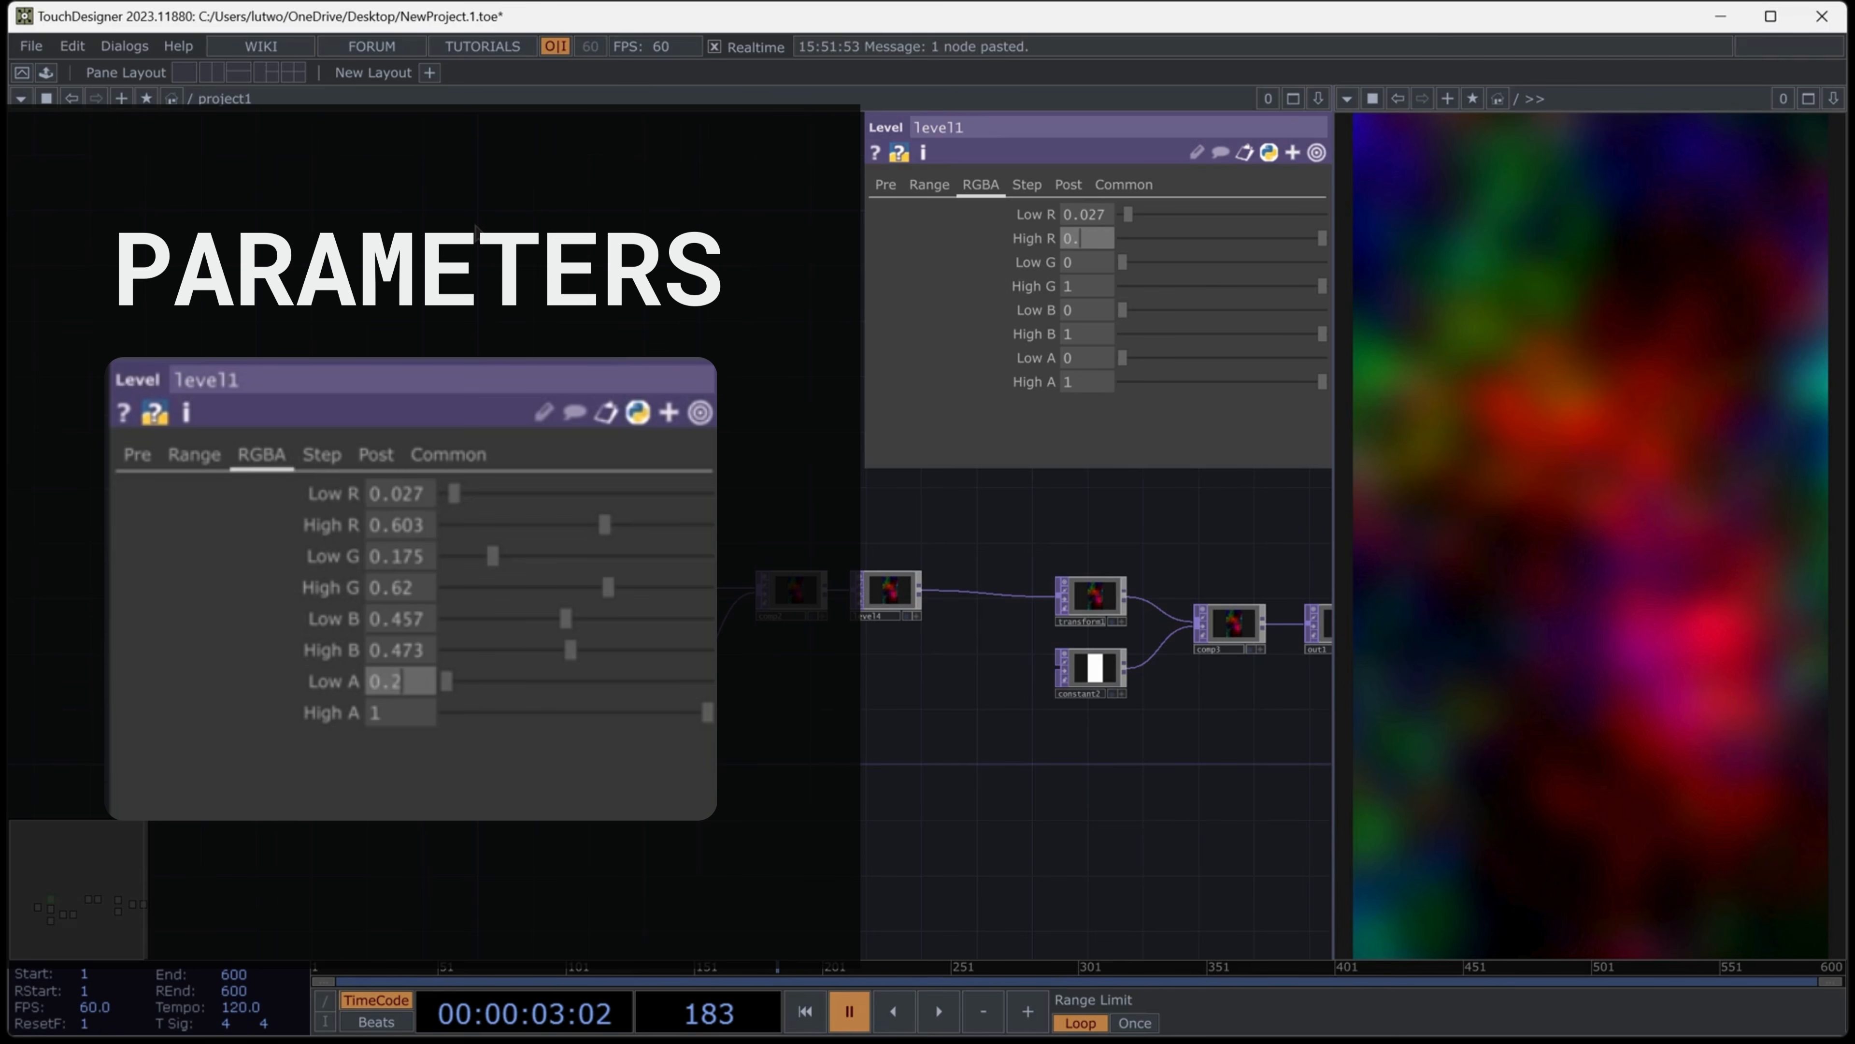
key(Tab)
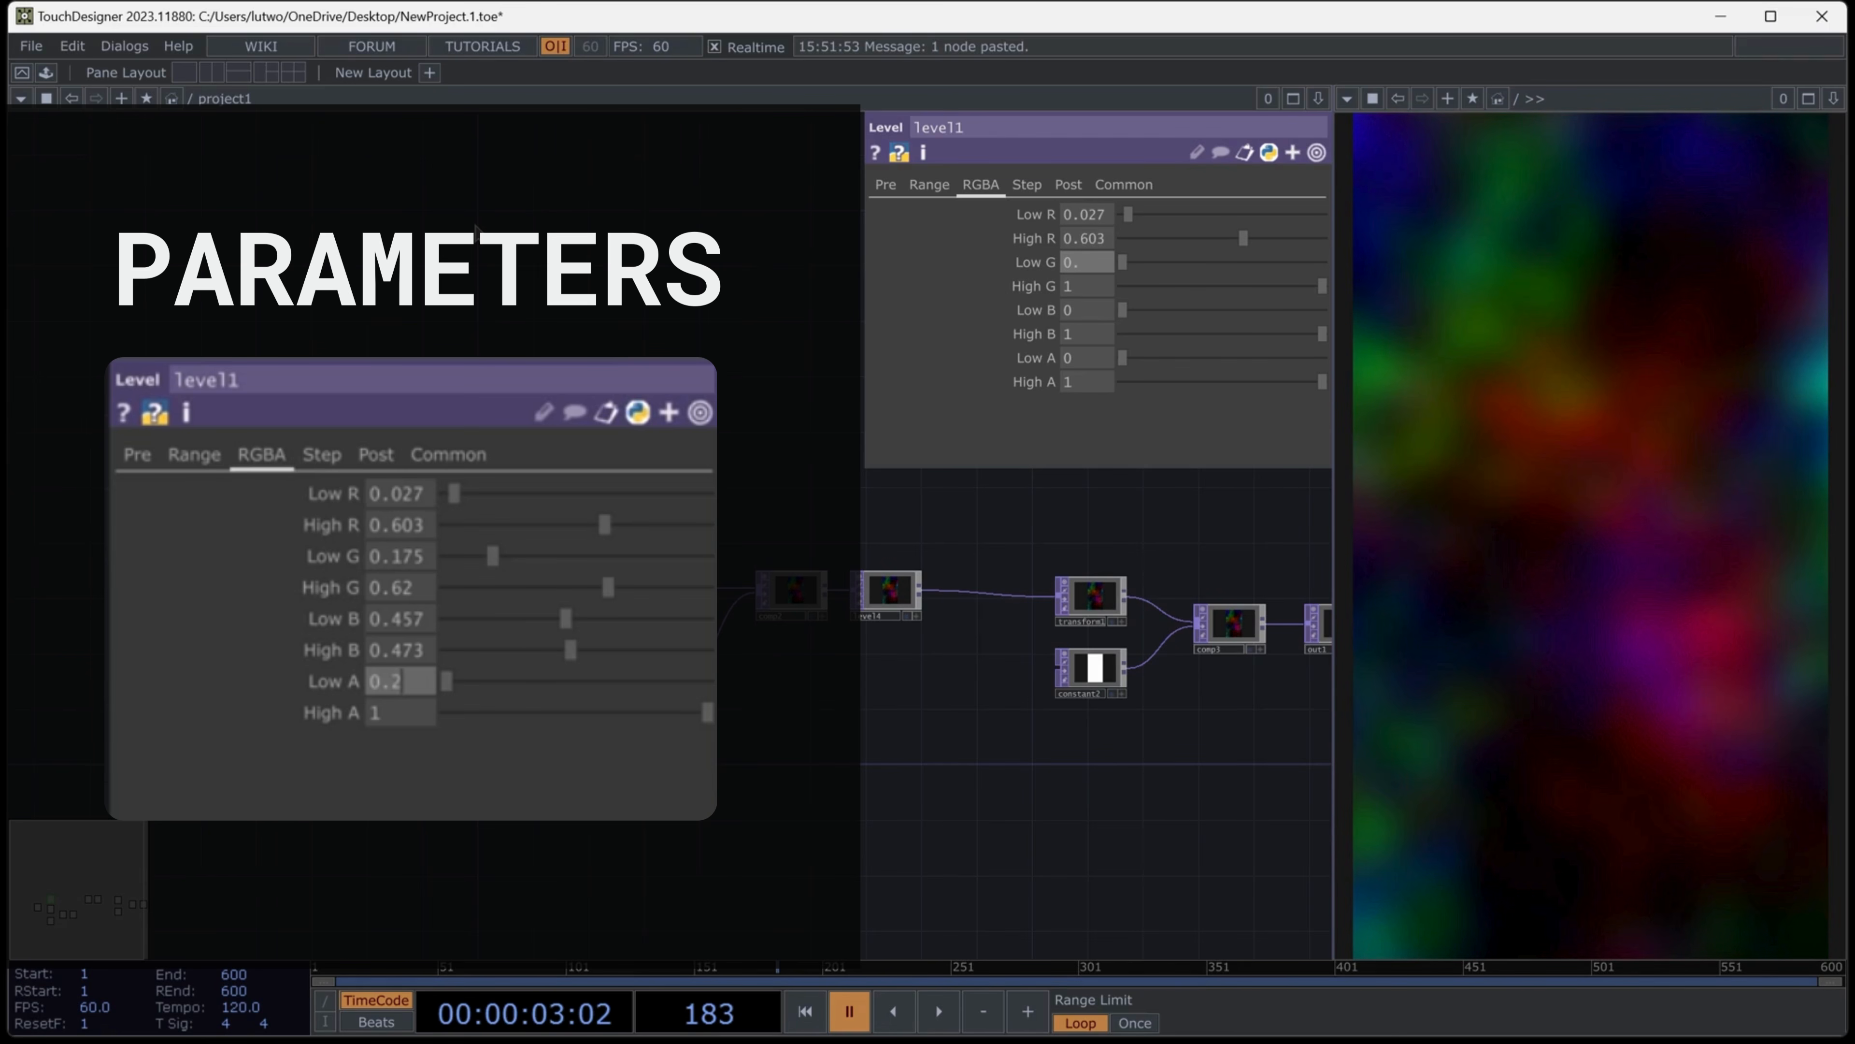
text(0.175)
key(Tab)
text(0)
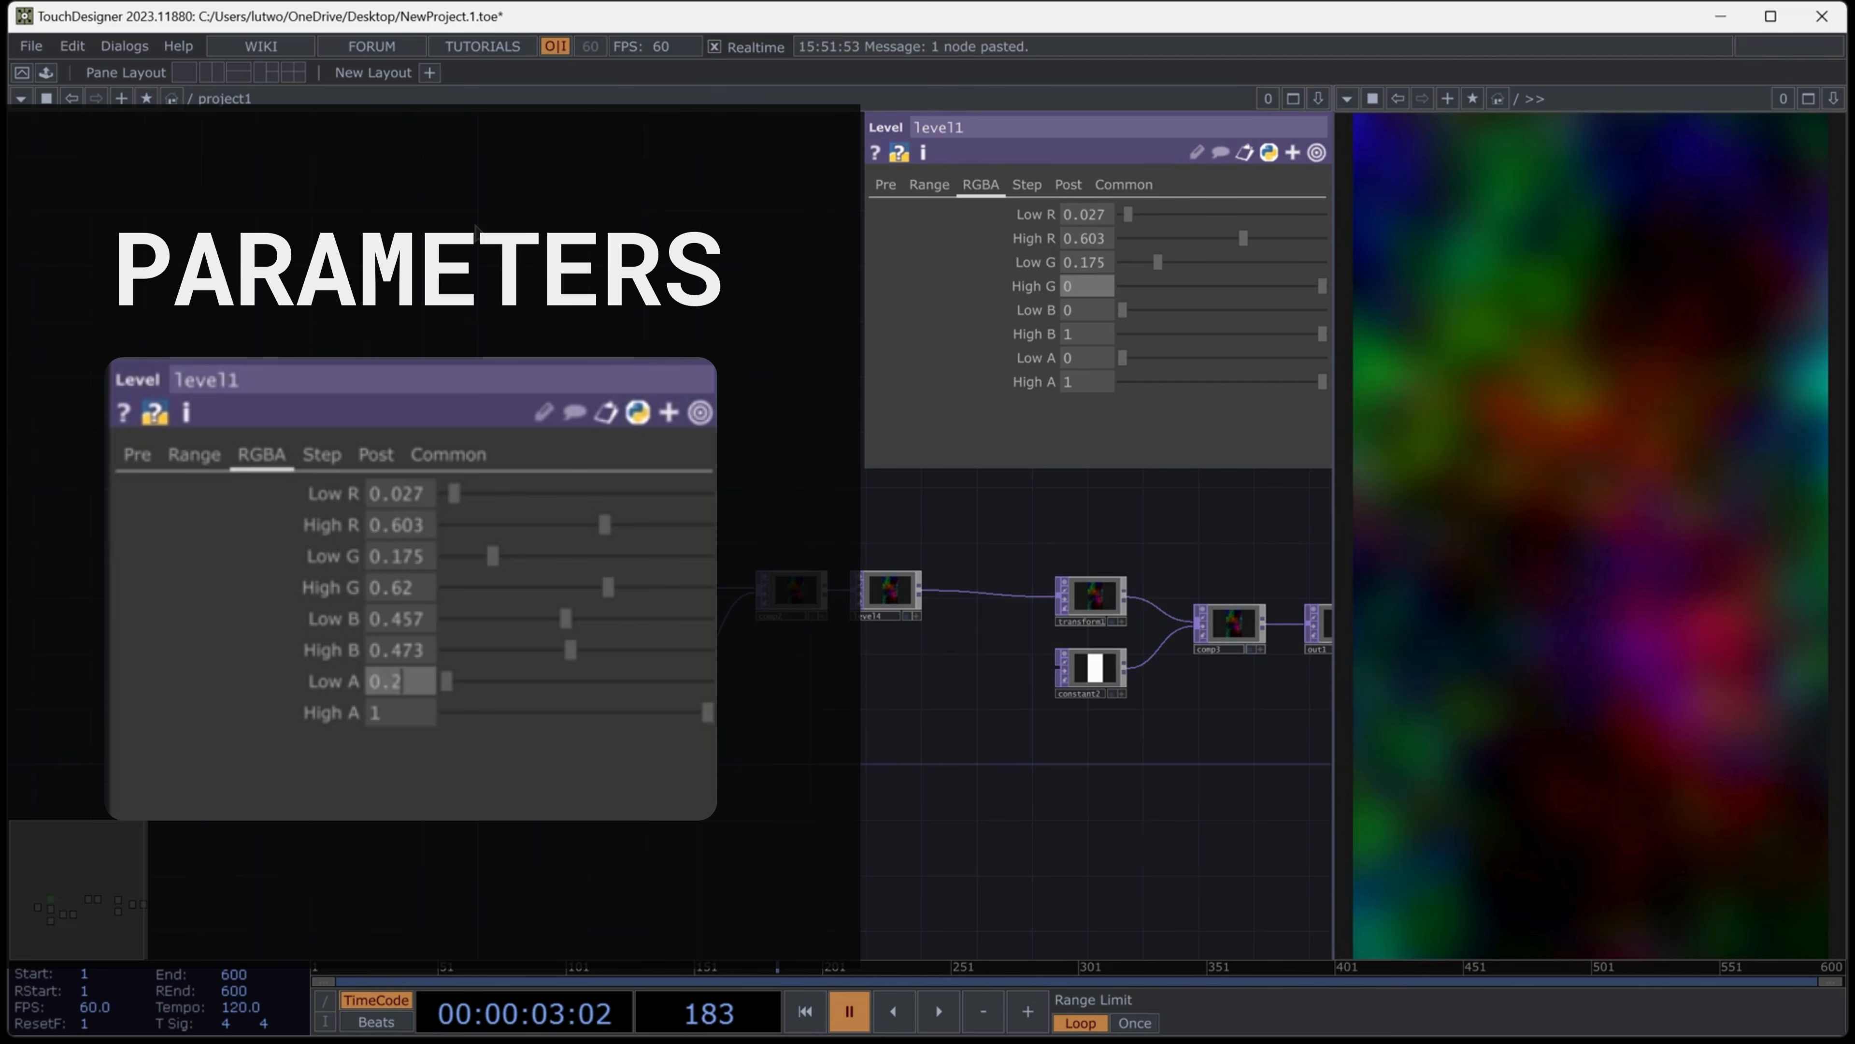
key(Tab)
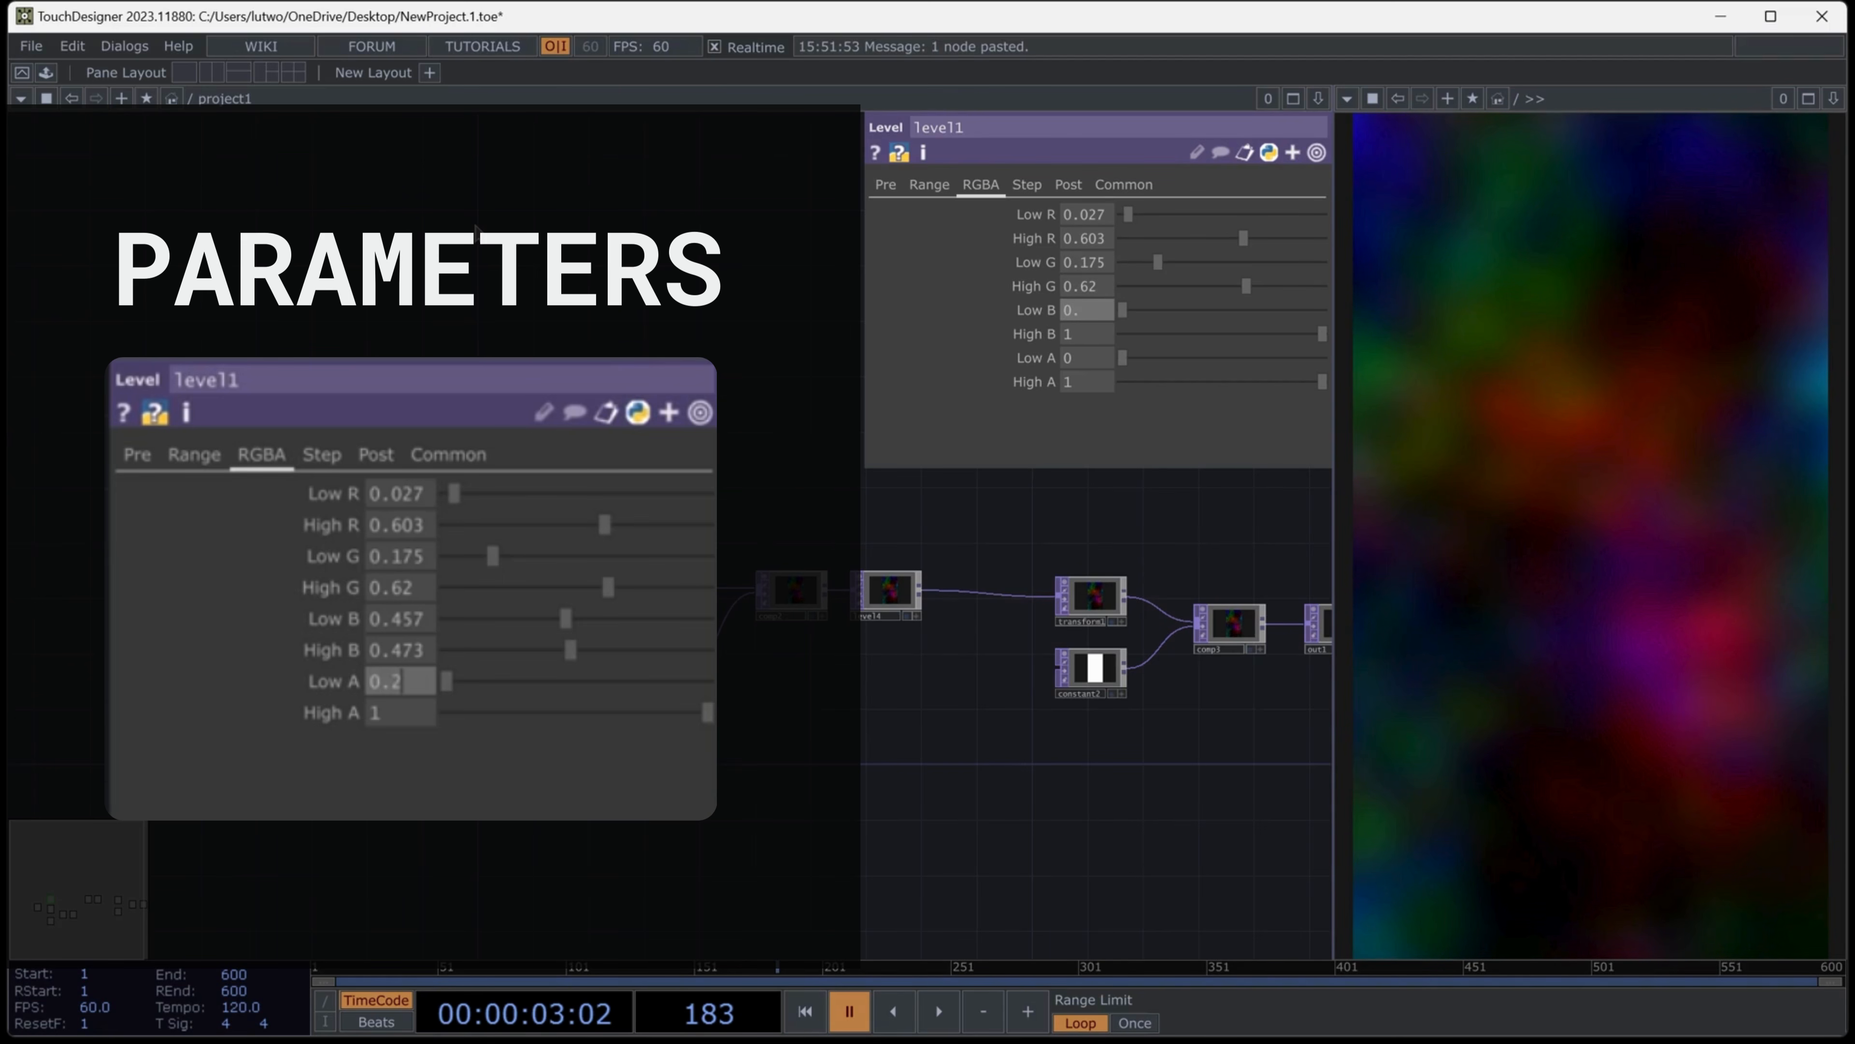
Set level1's Low B to 0.457, High B to 0.473 and Low A to 0.266
key(Tab)
text(0)
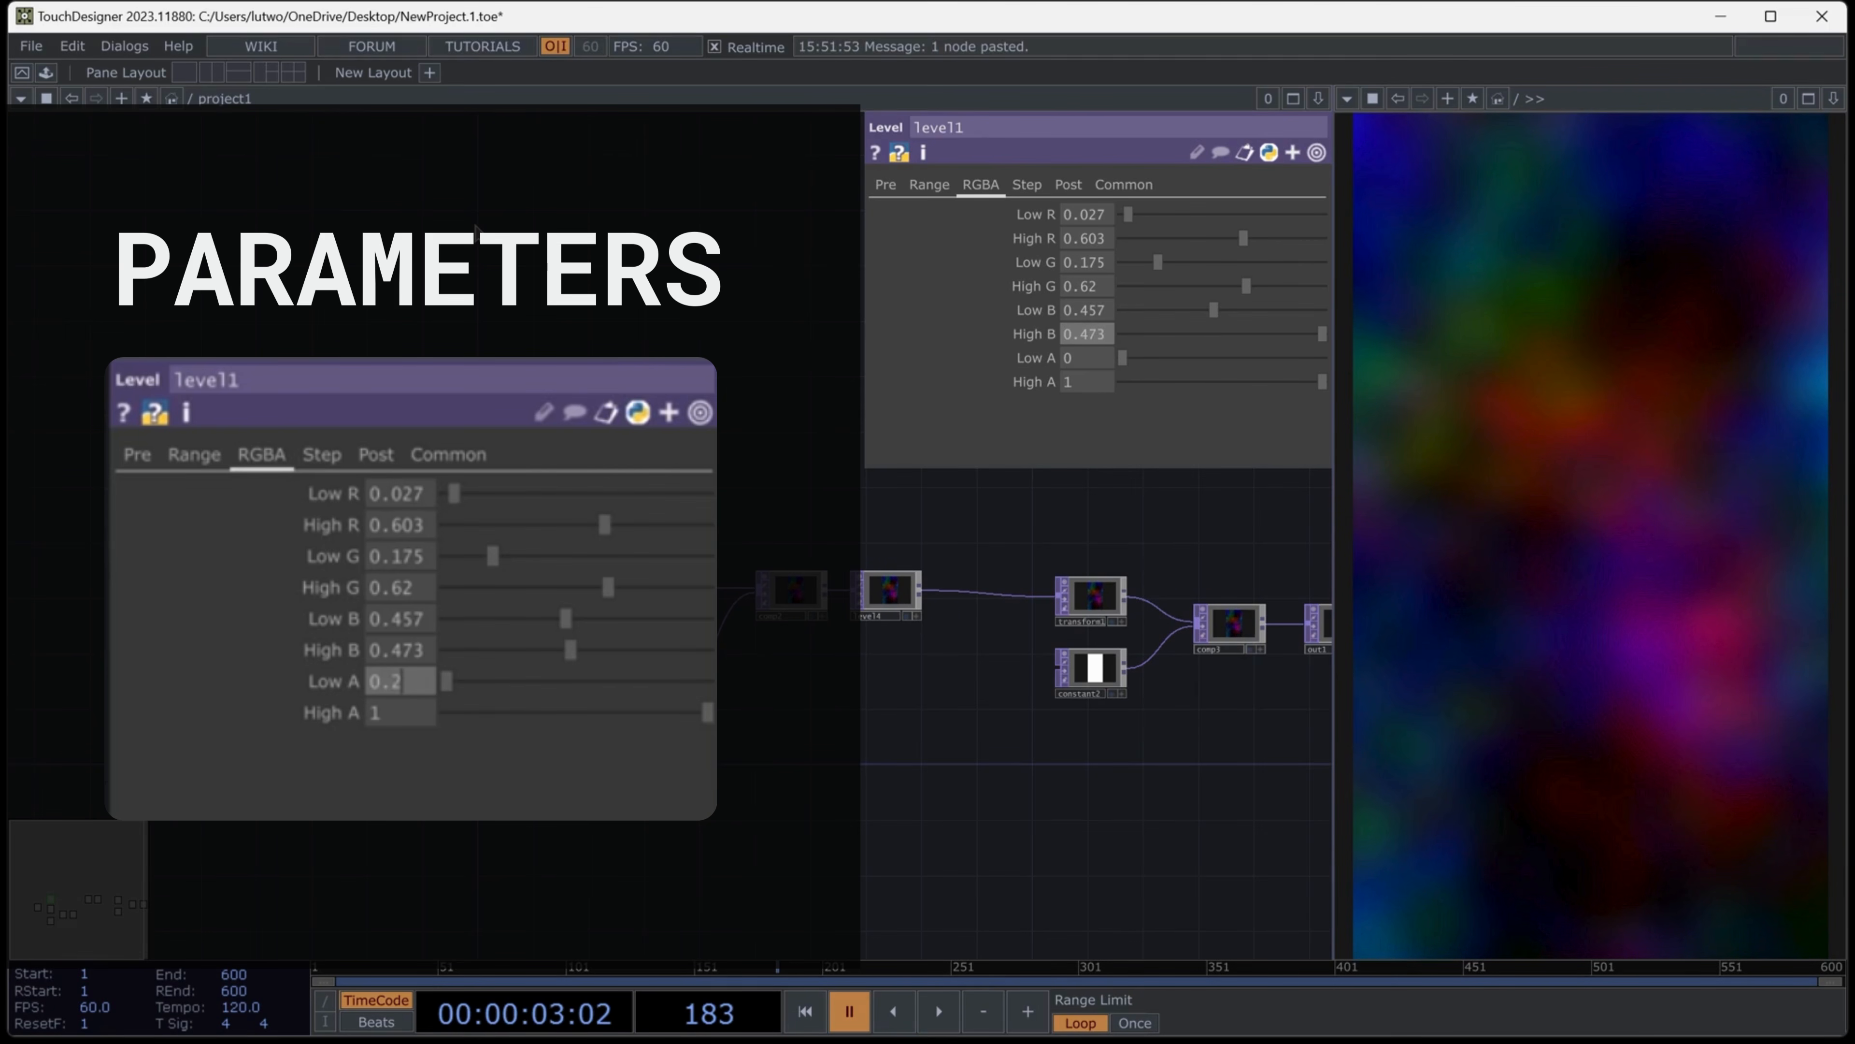
key(Tab)
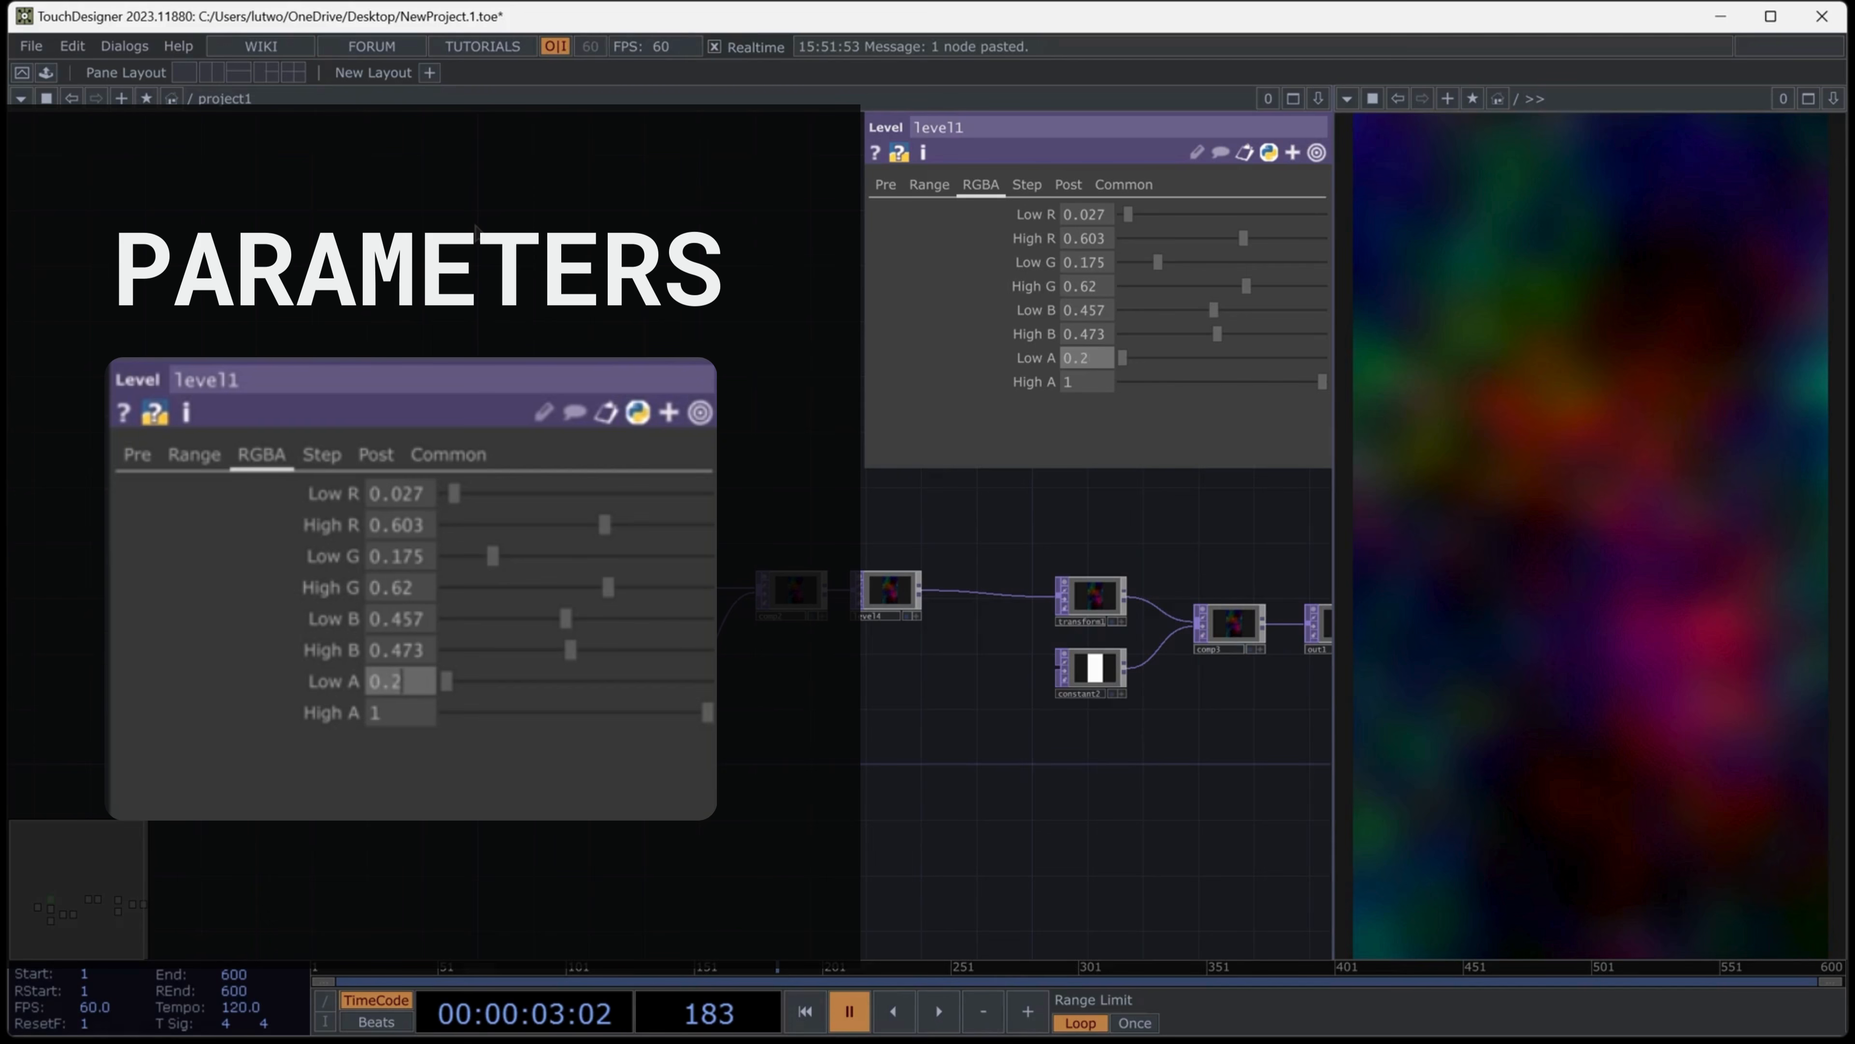
key(Return)
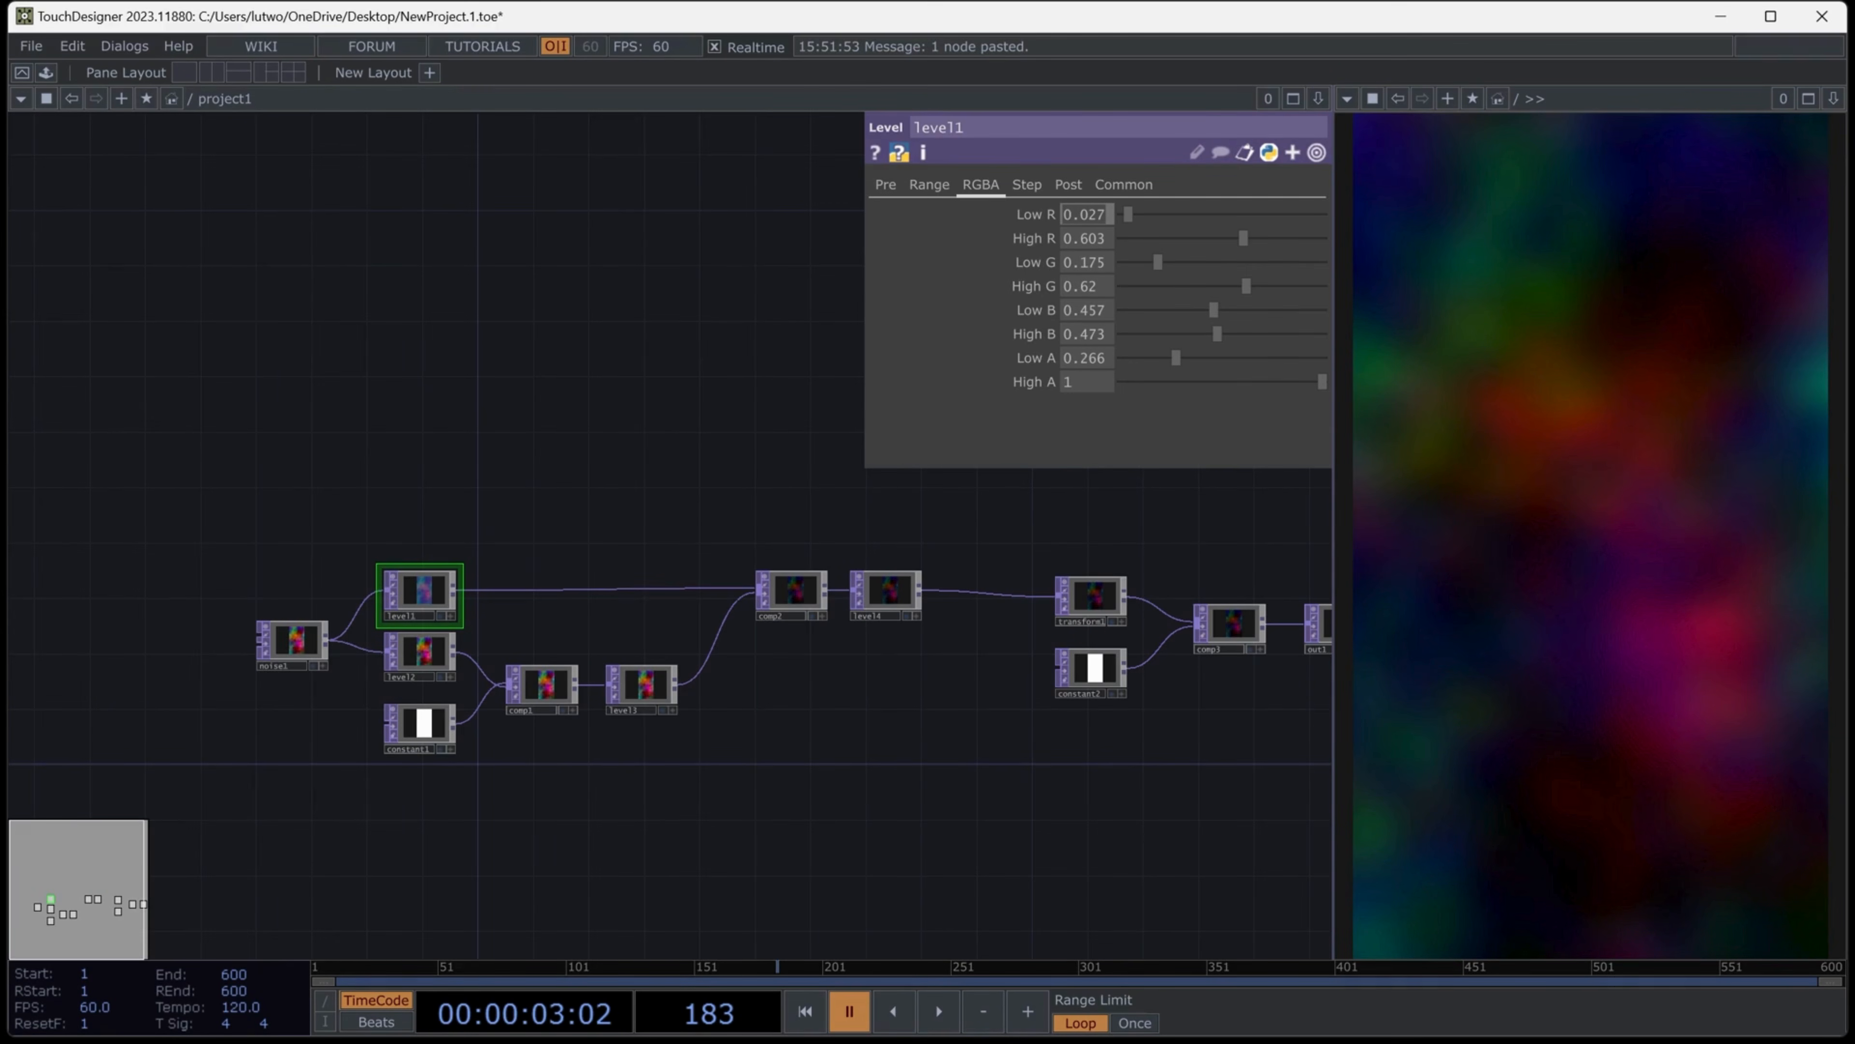
scroll(409, 596, up, 5)
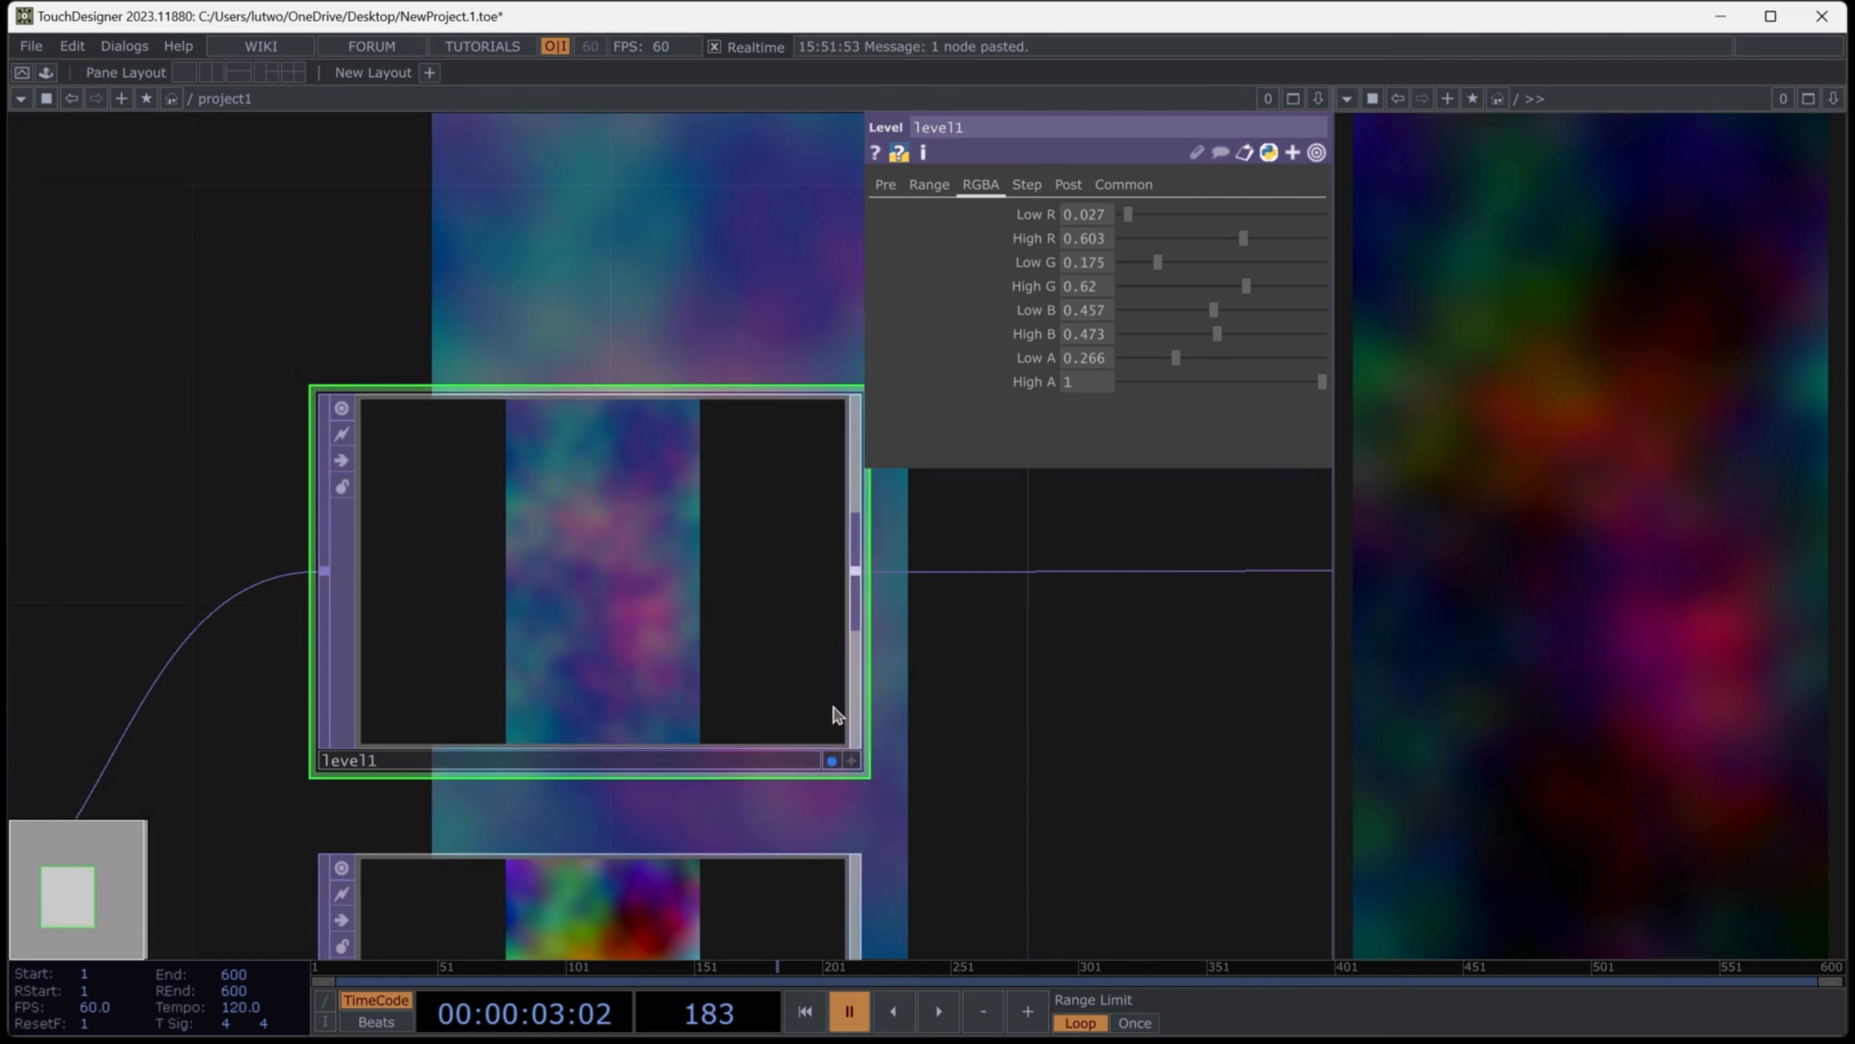
scroll(729, 571, down, 5)
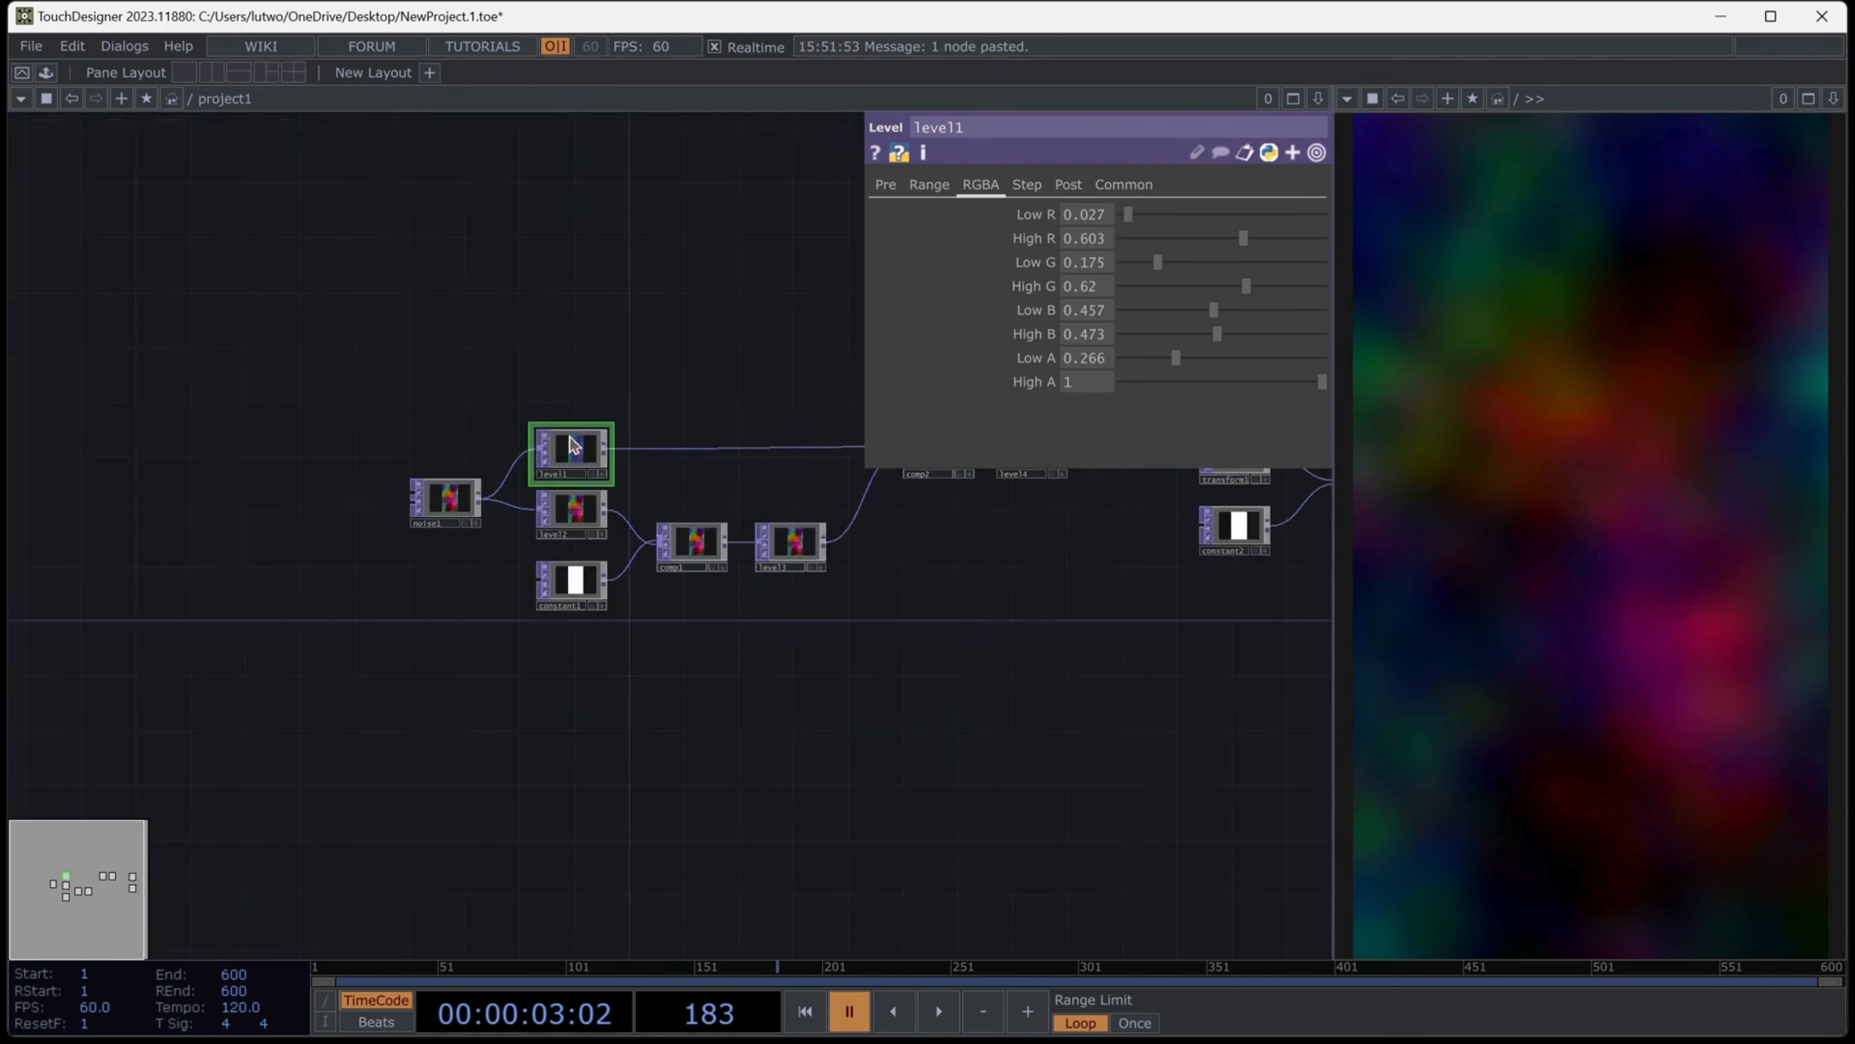
Change level2's pixel format to 32-bit float (Mono)
scroll(598, 475, up, 3)
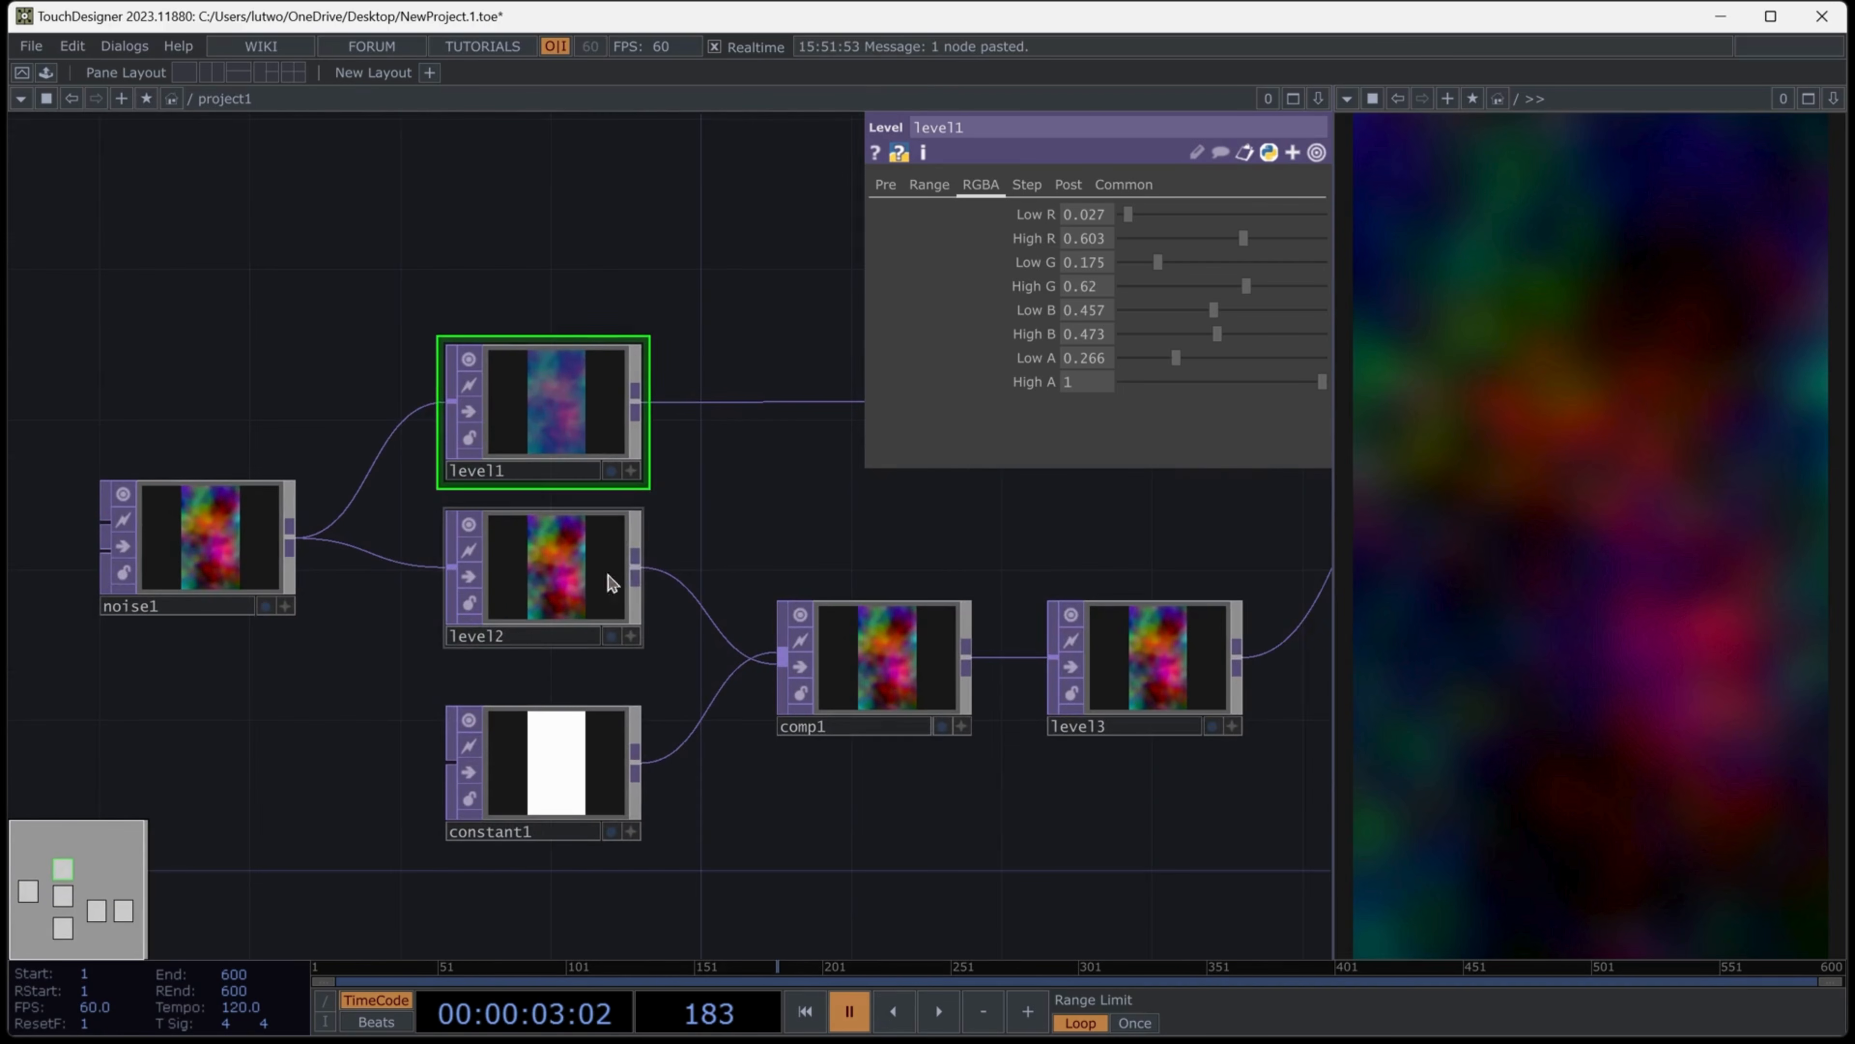
click(574, 581)
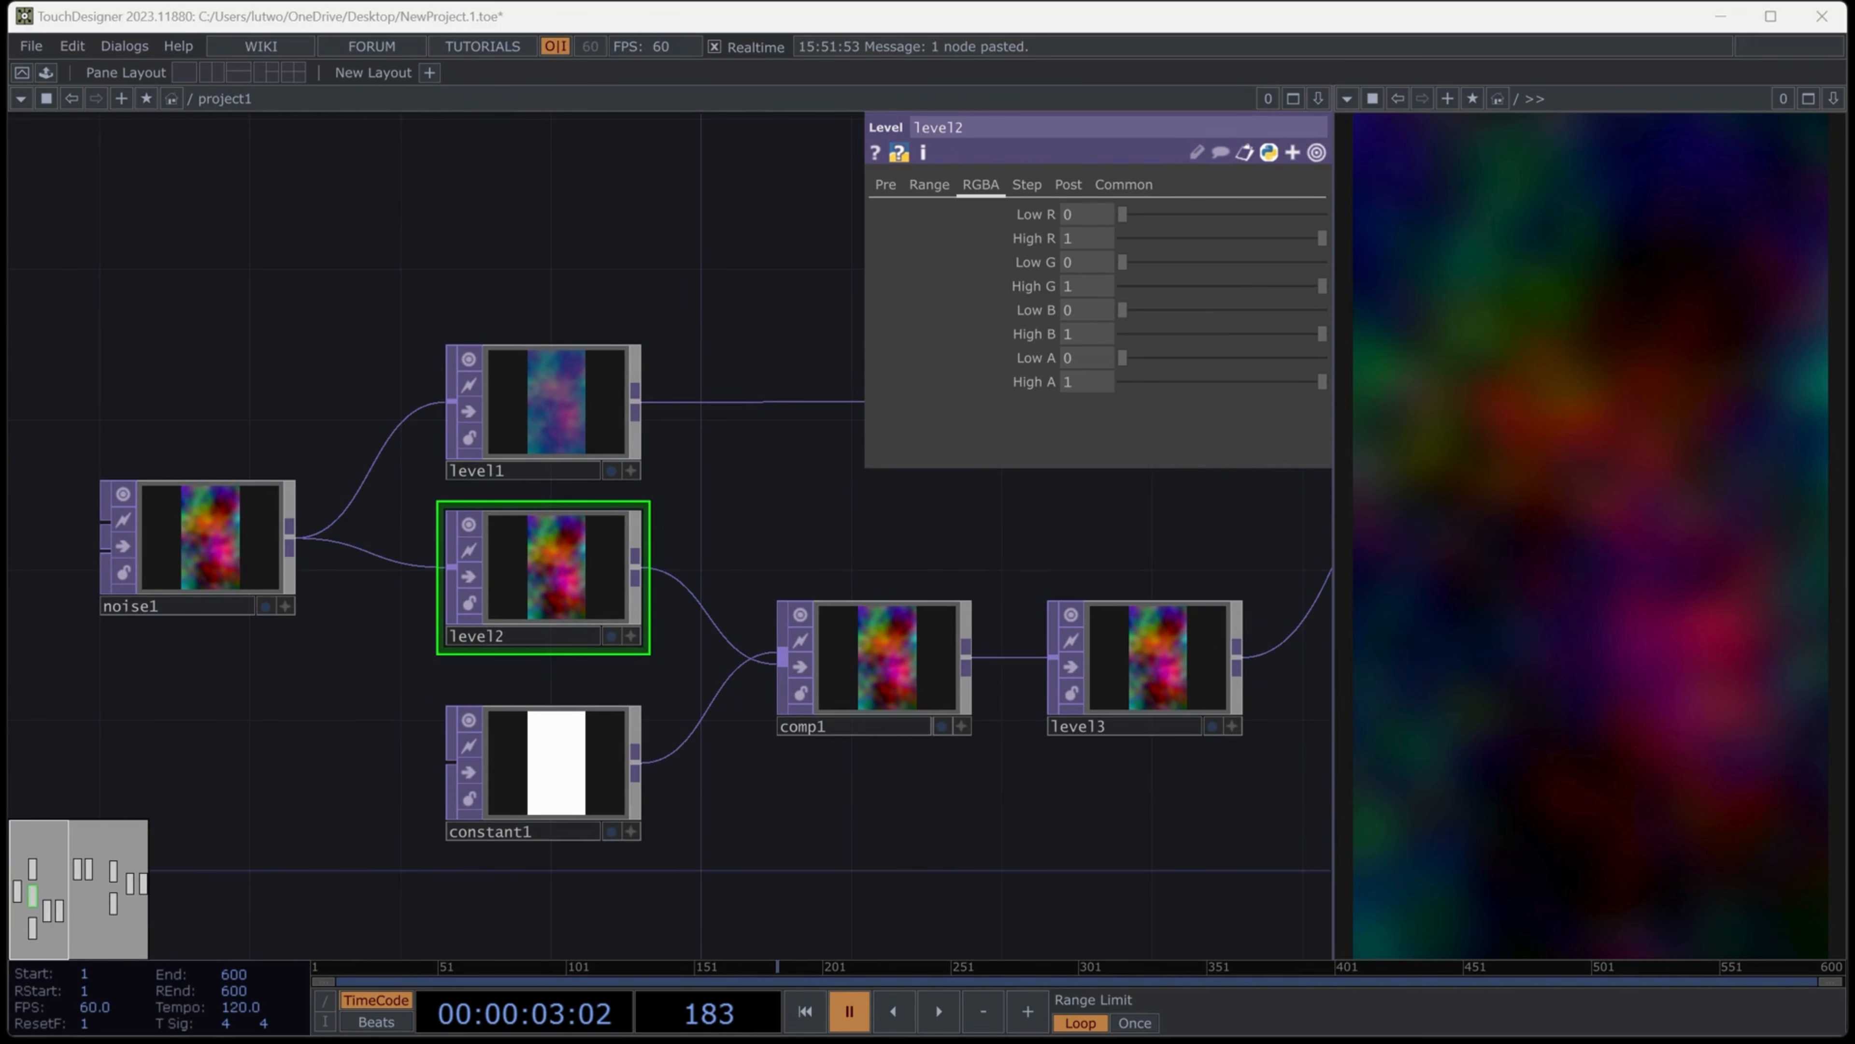
click(1110, 183)
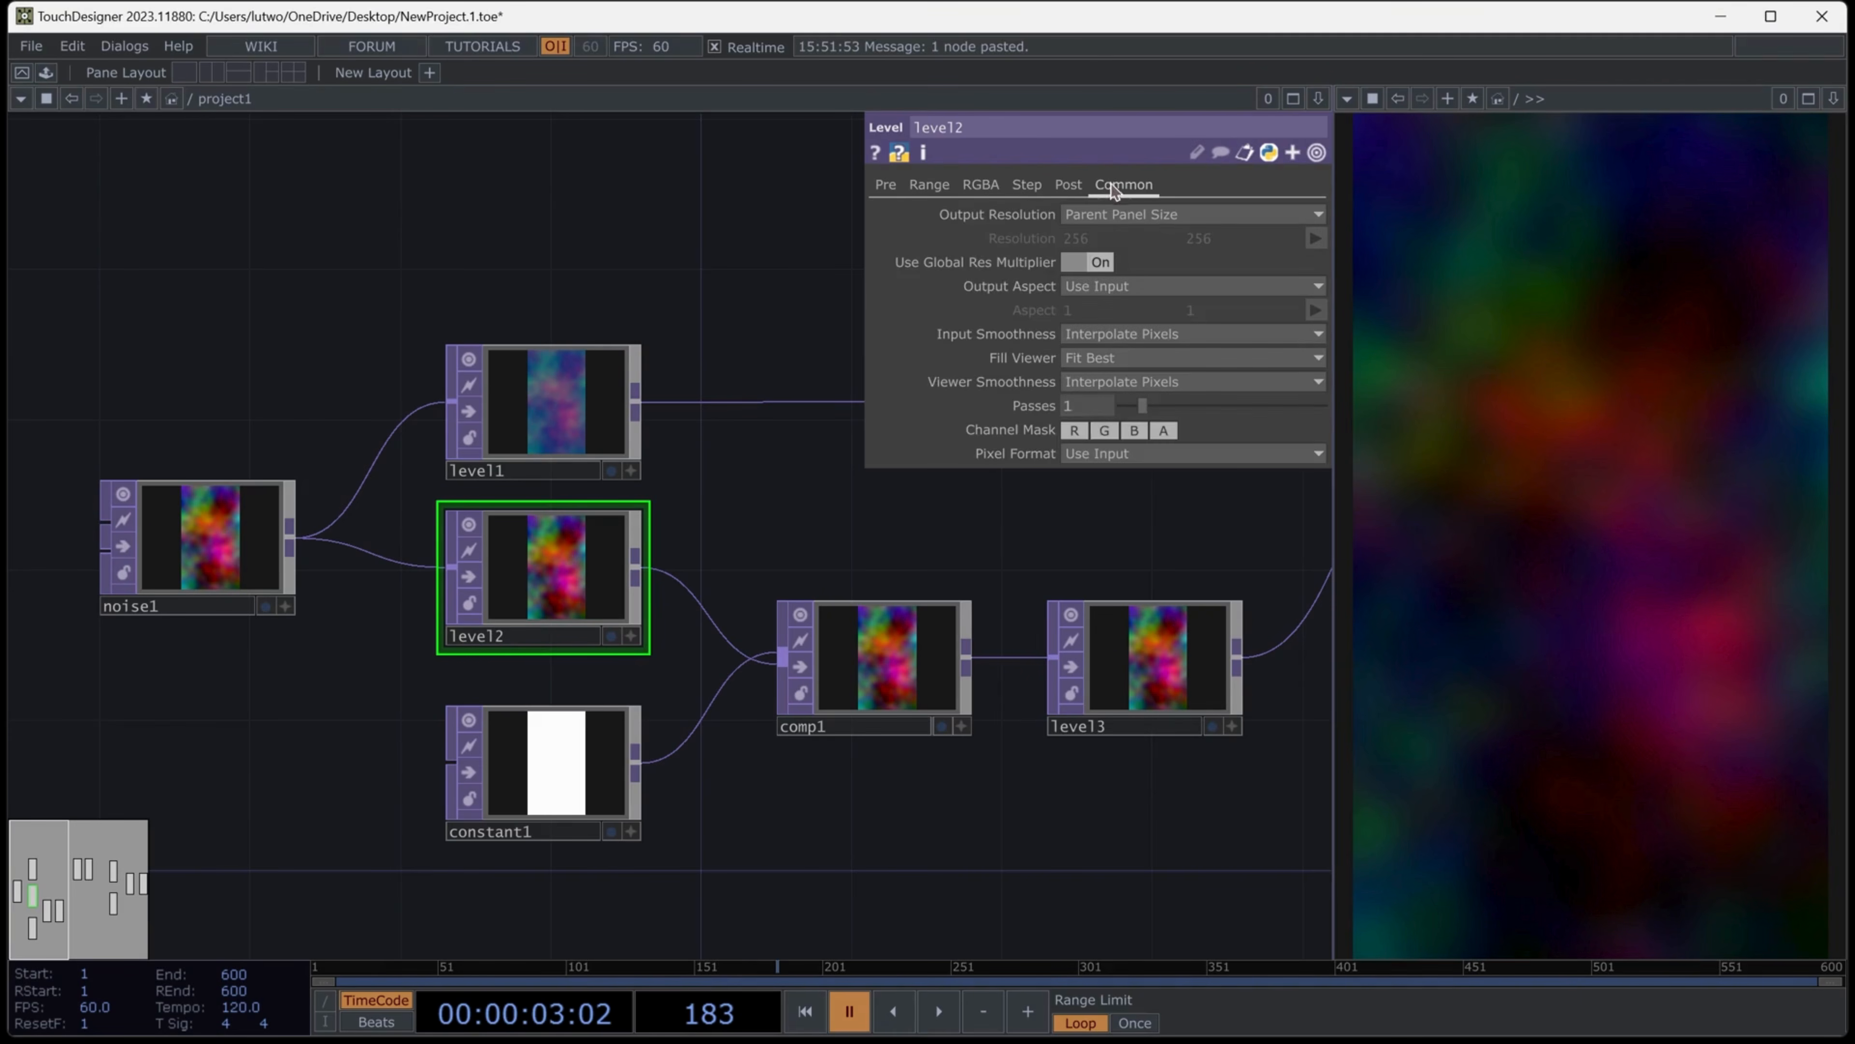
click(1153, 448)
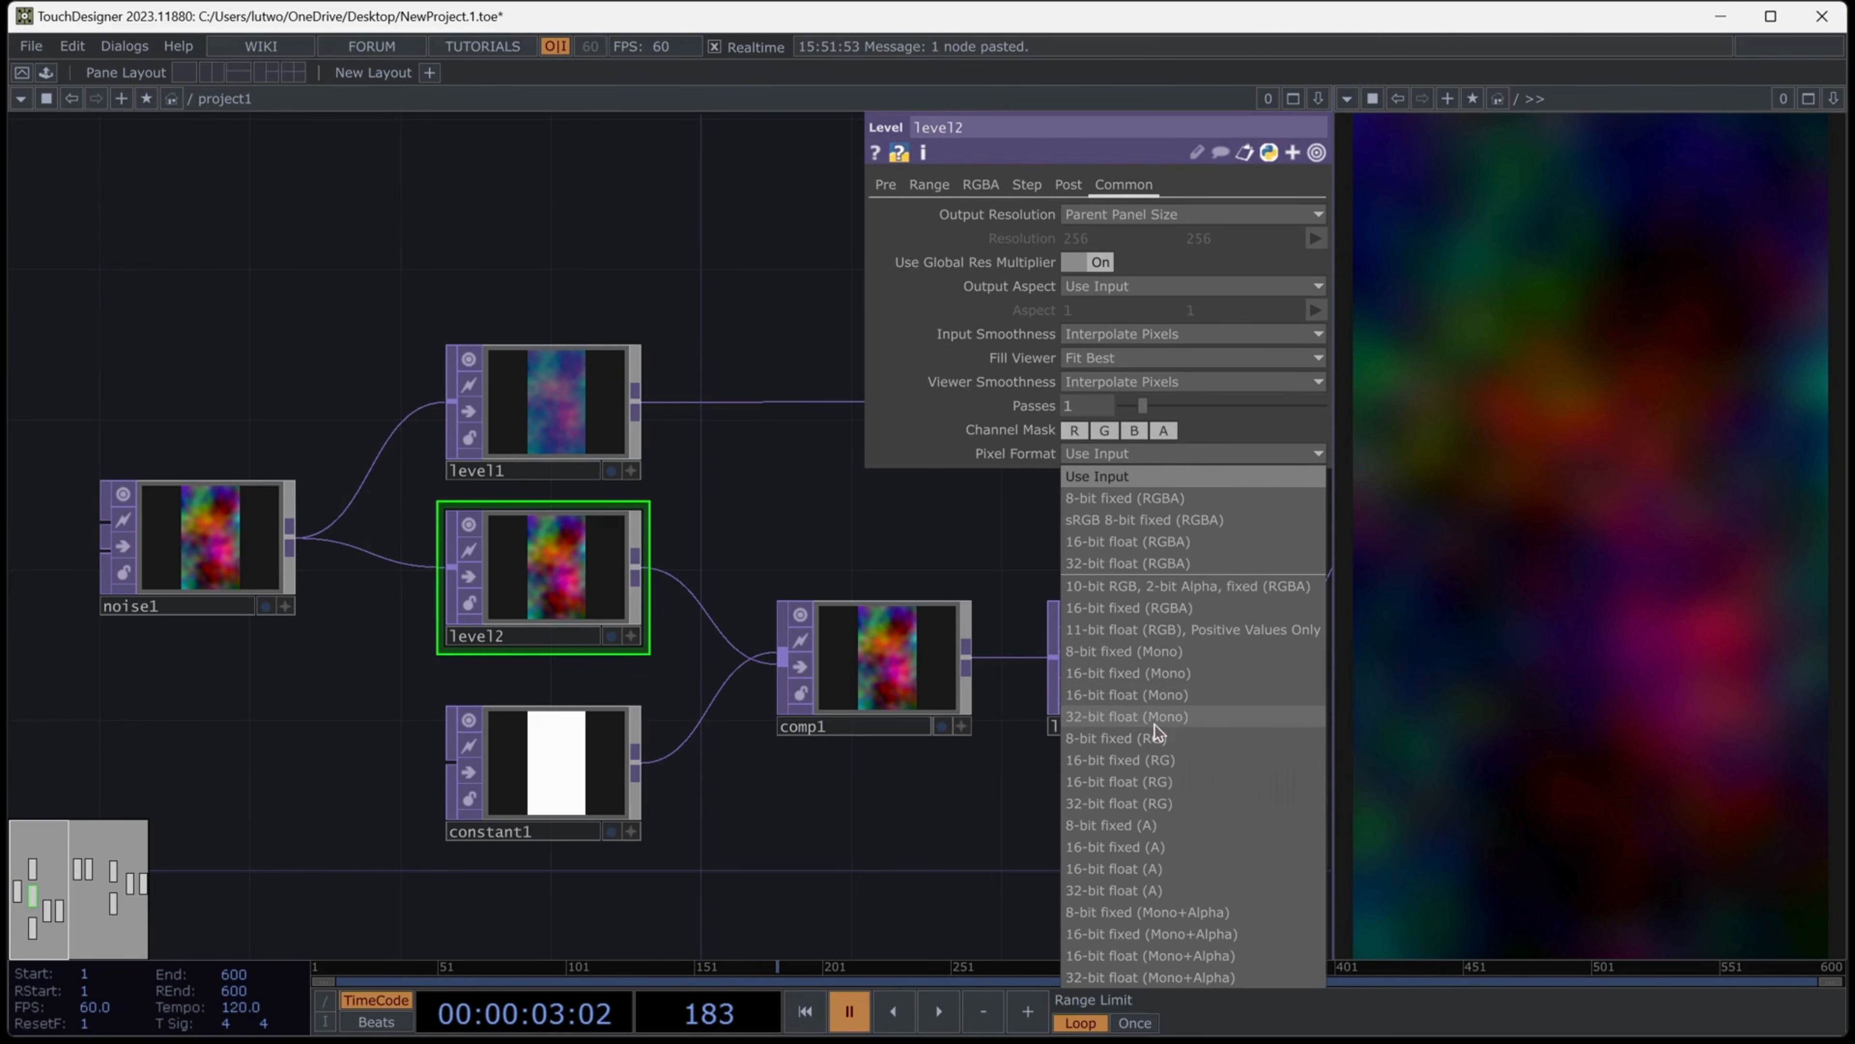
click(1177, 720)
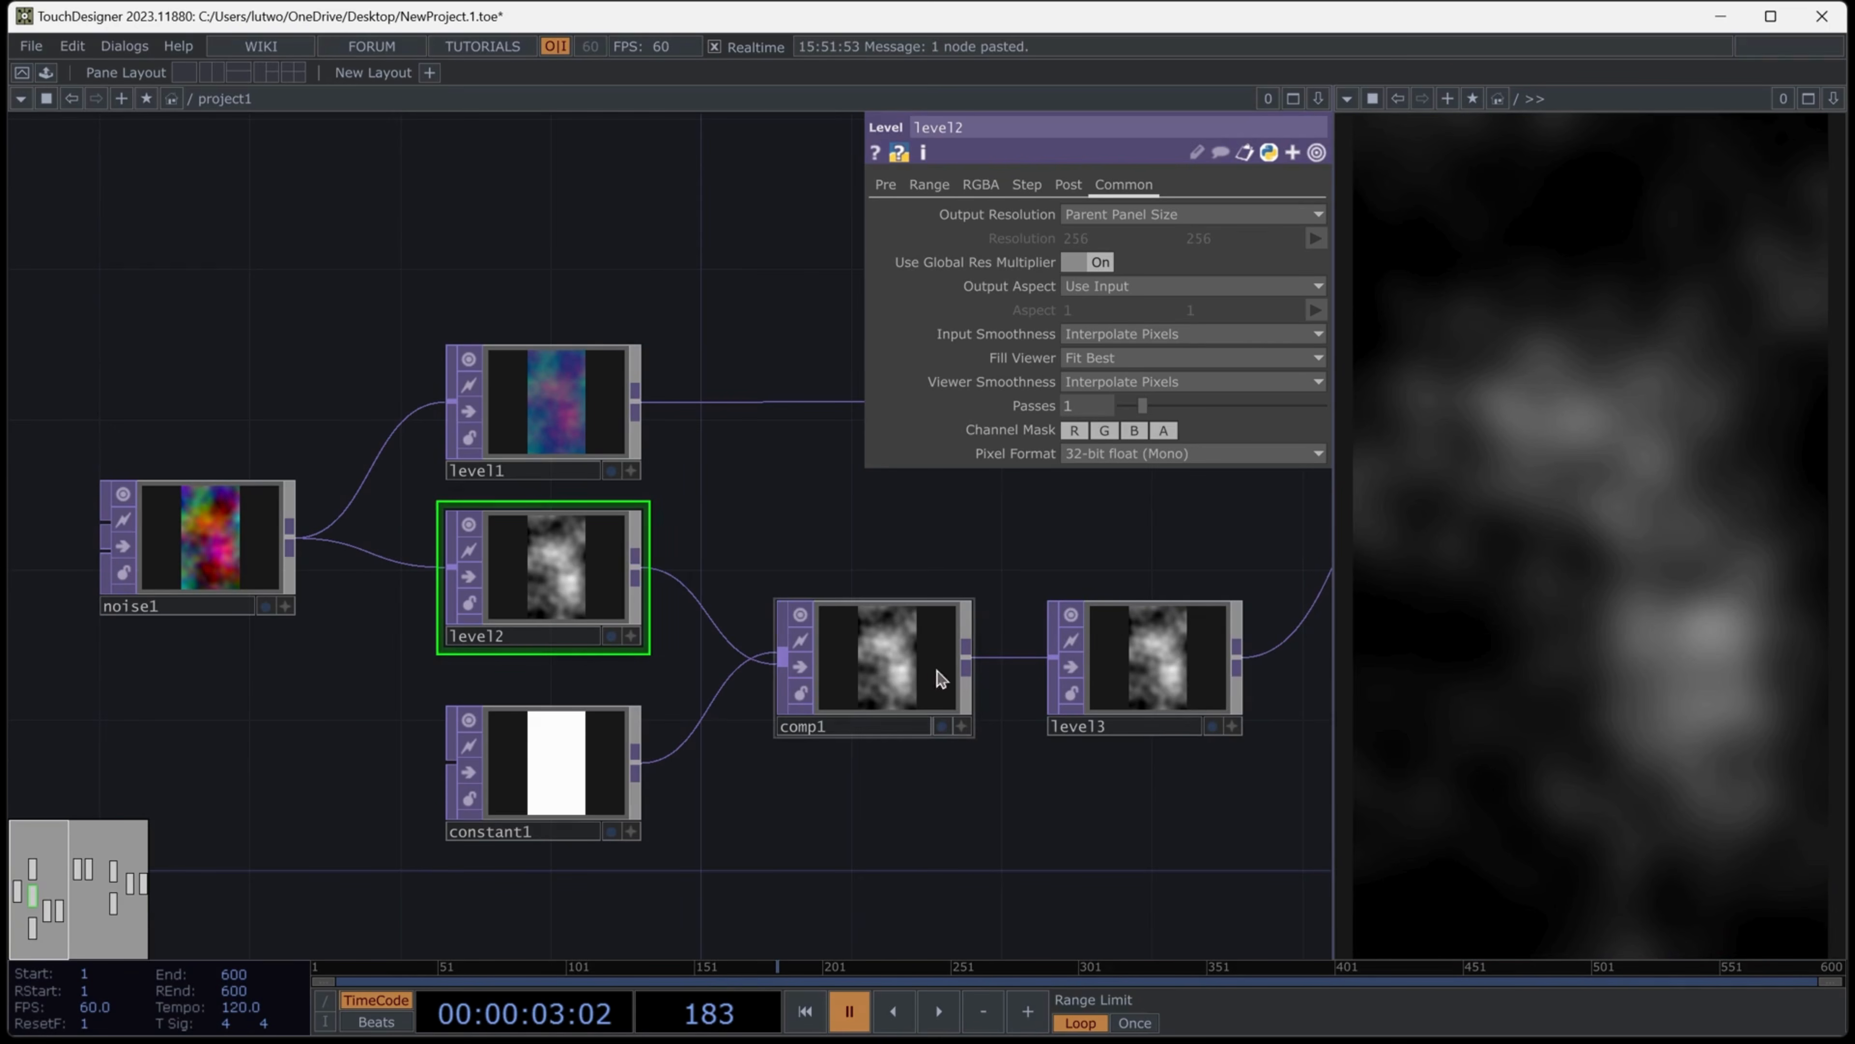
Change constant1's colour to orange using the colour picker's swatch
click(555, 776)
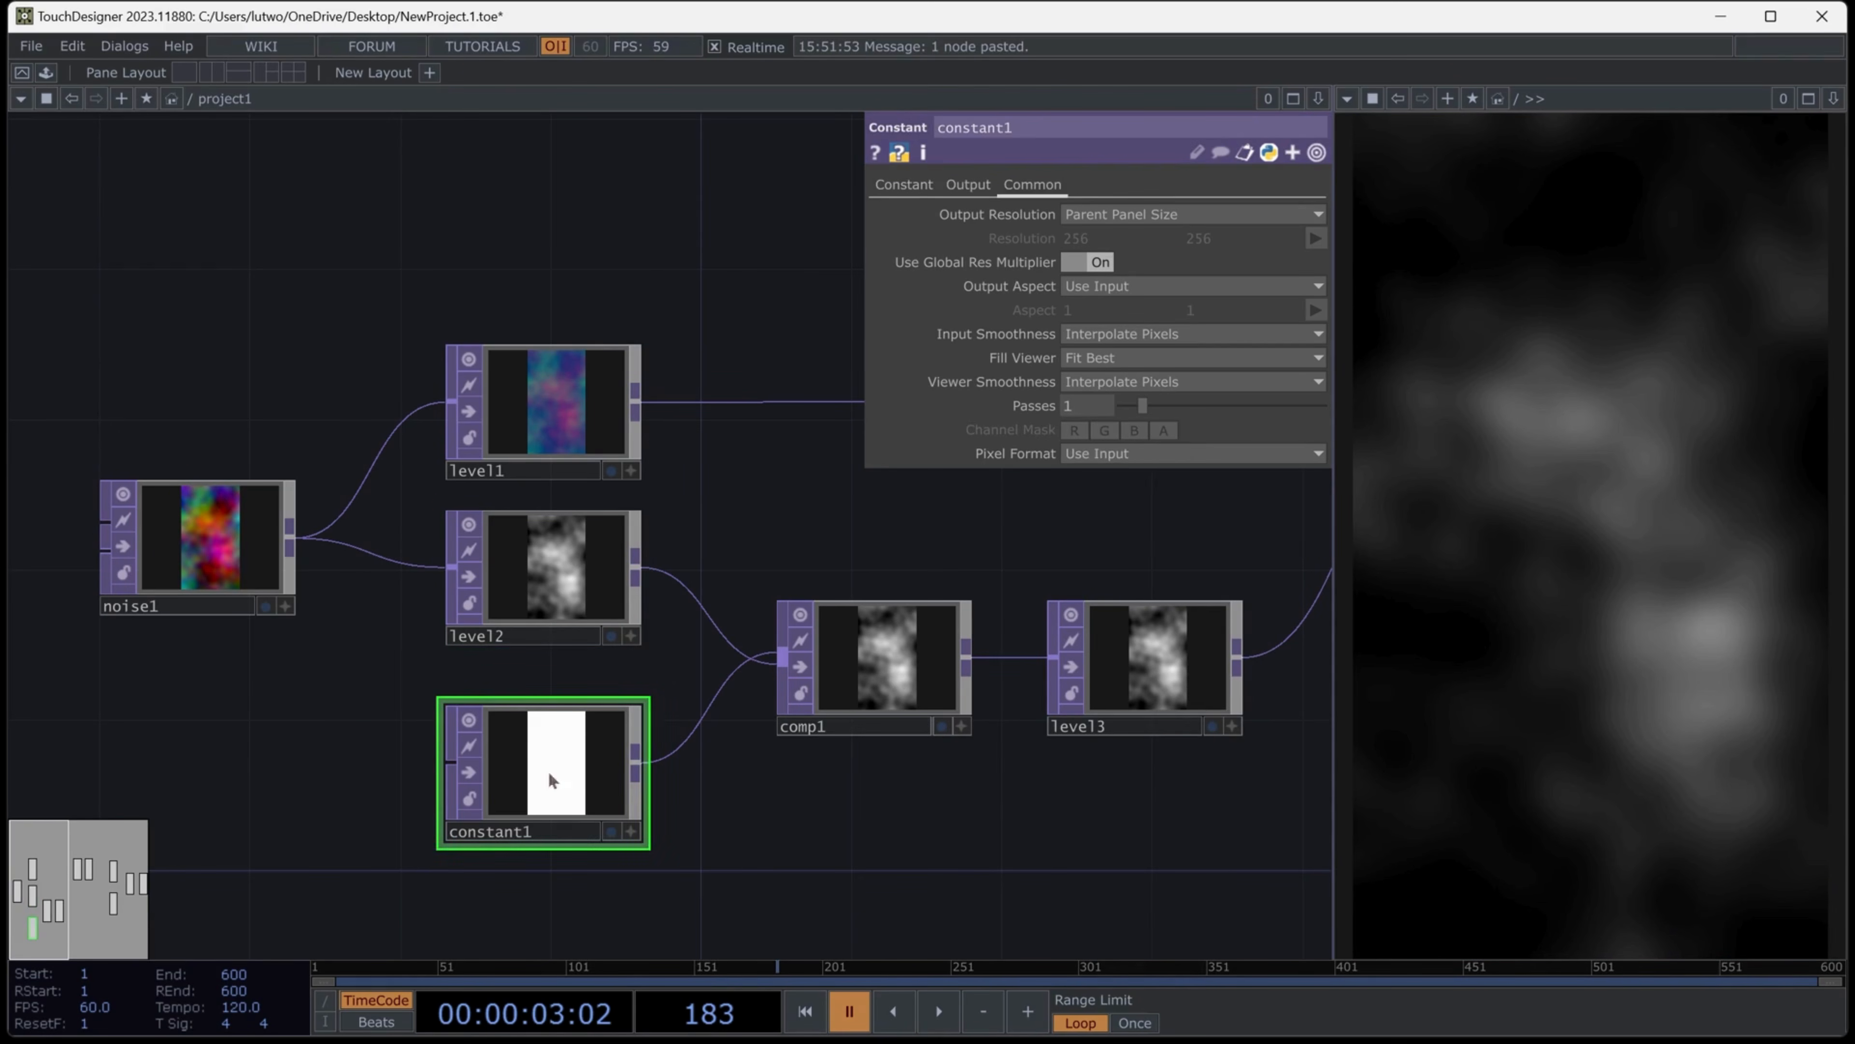
click(903, 185)
click(1071, 217)
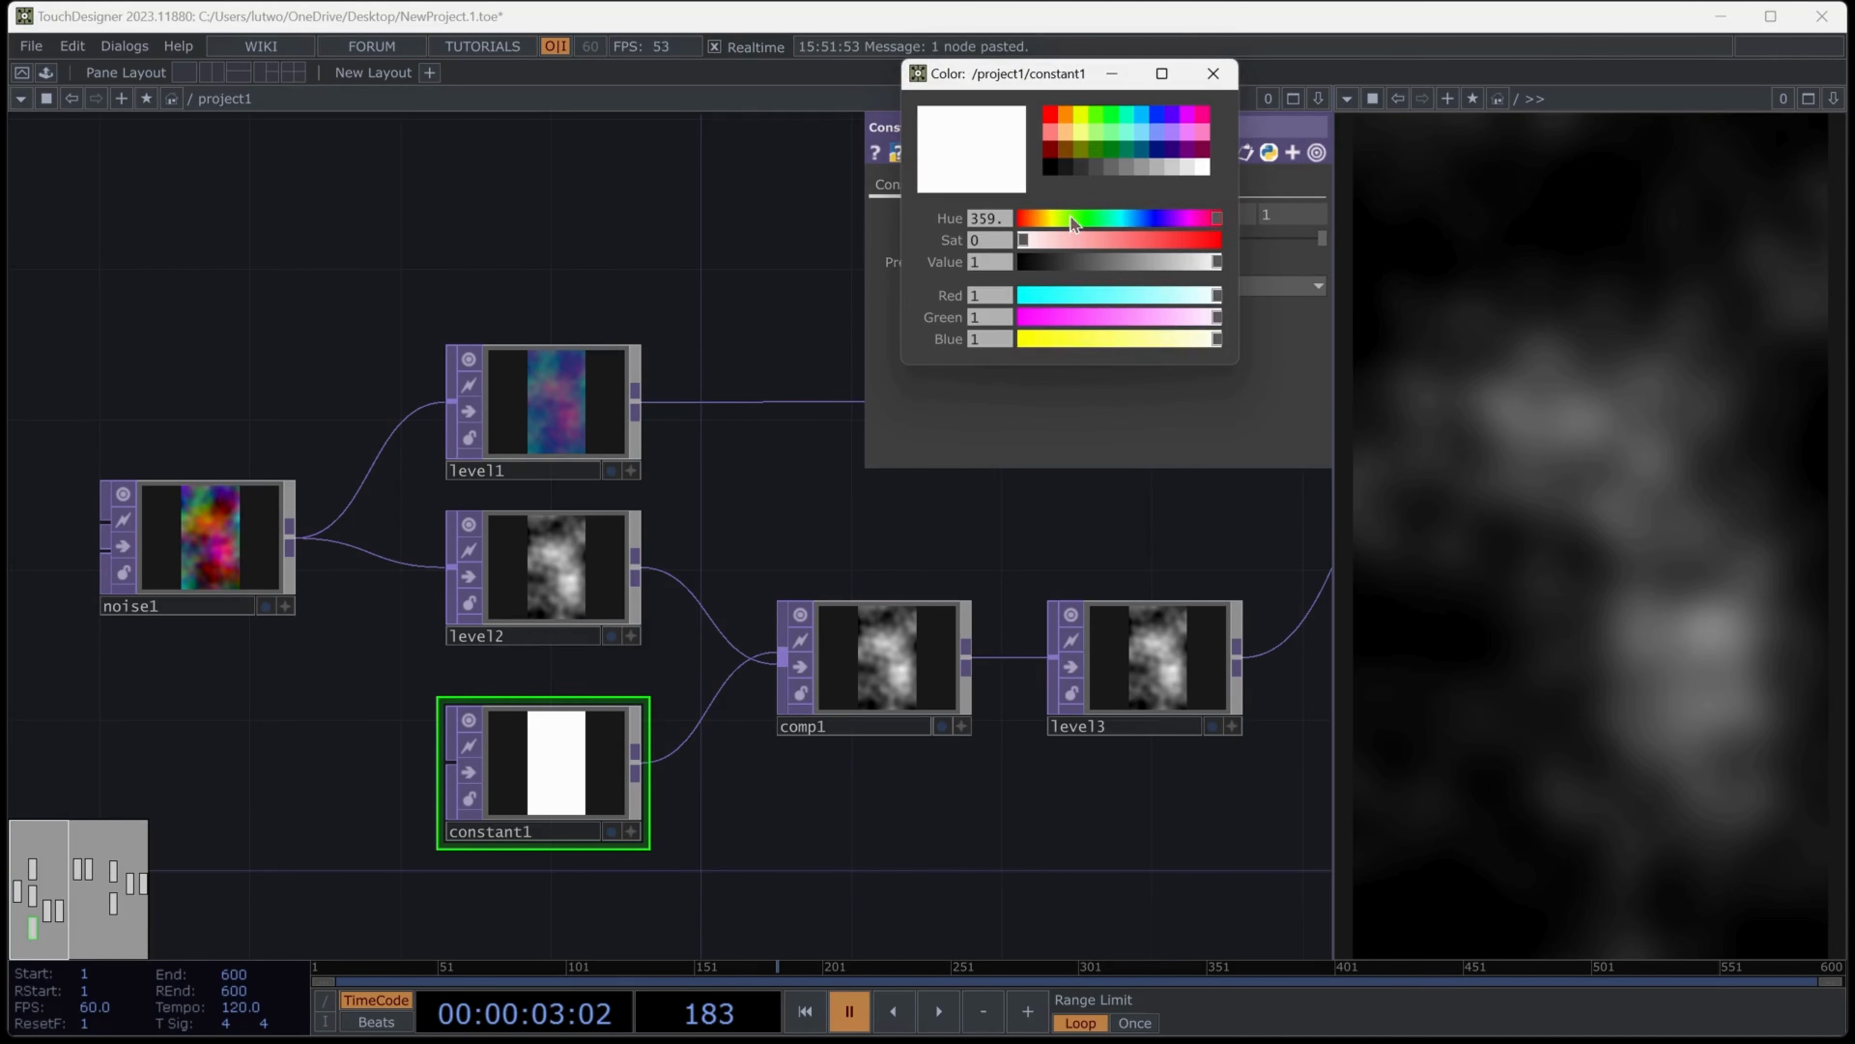
click(1063, 110)
click(1213, 73)
Use the Multiply operation in comp1 and reorder its inputs so level2 comes before constant1
drag(1001, 563, 784, 535)
click(704, 639)
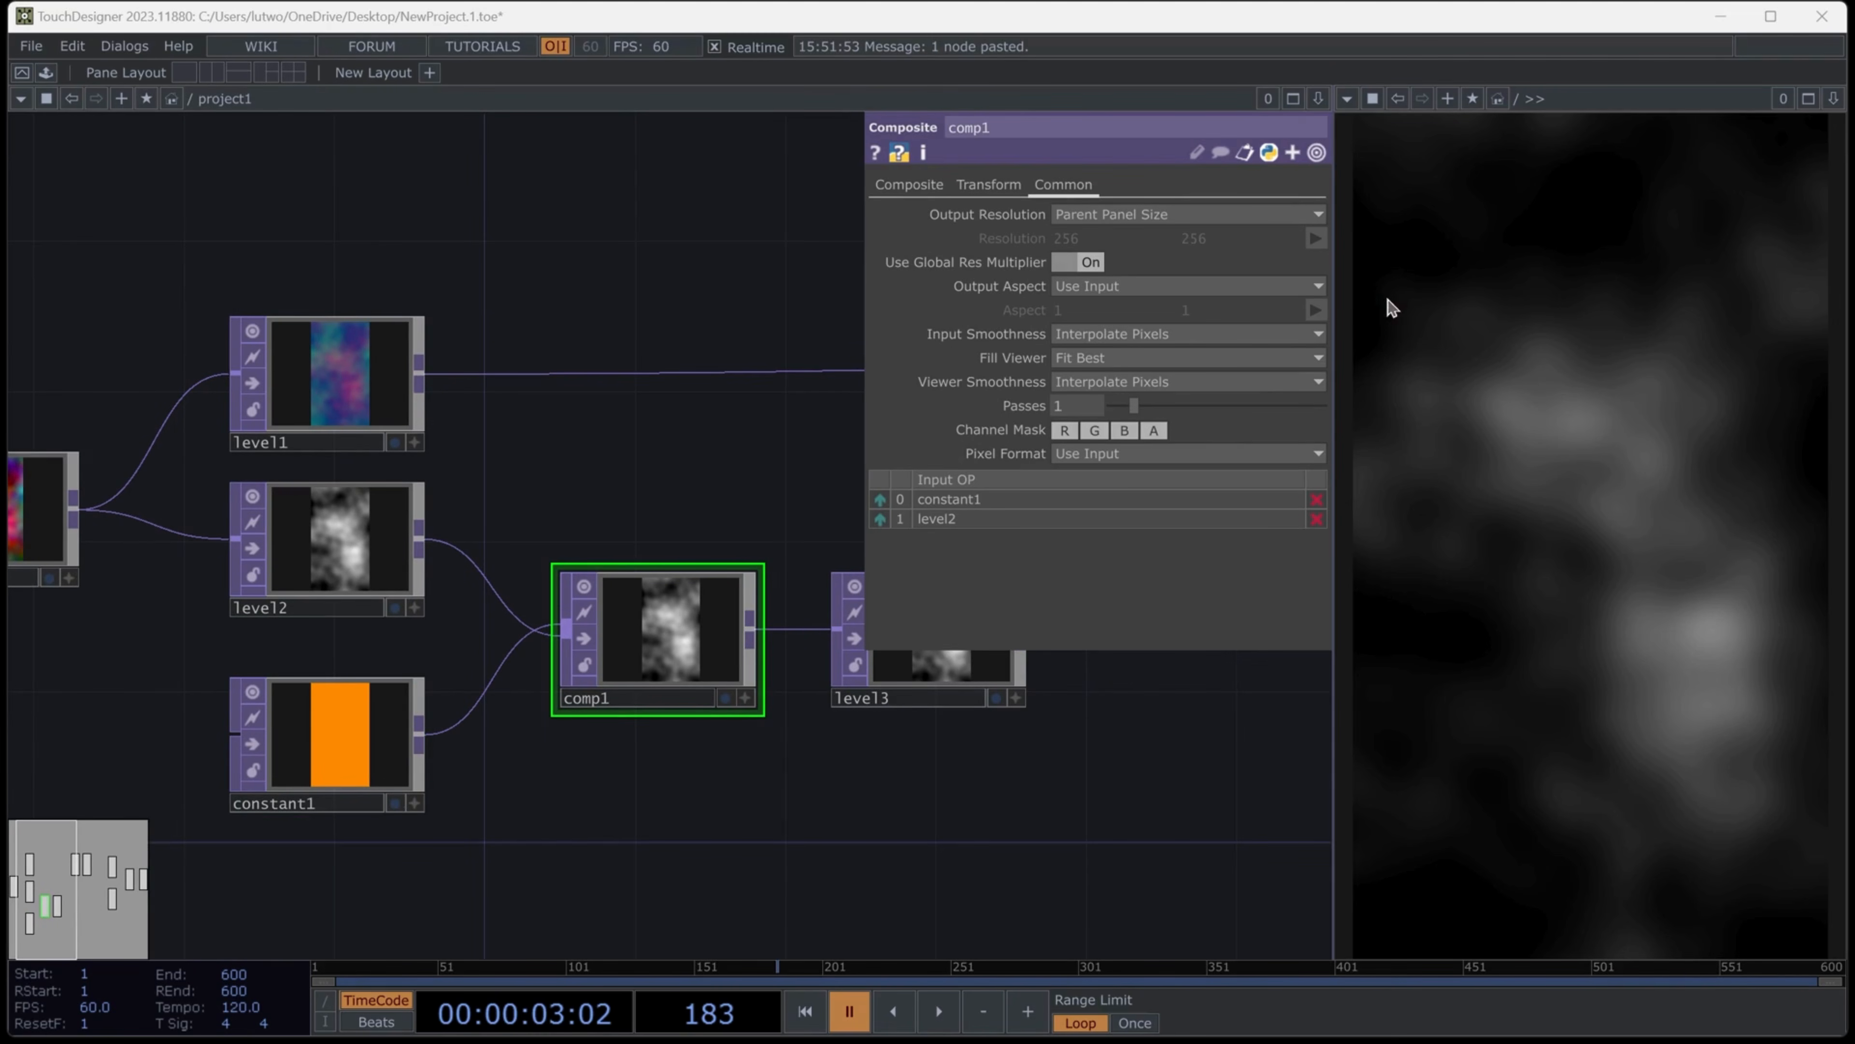
click(909, 188)
click(1164, 313)
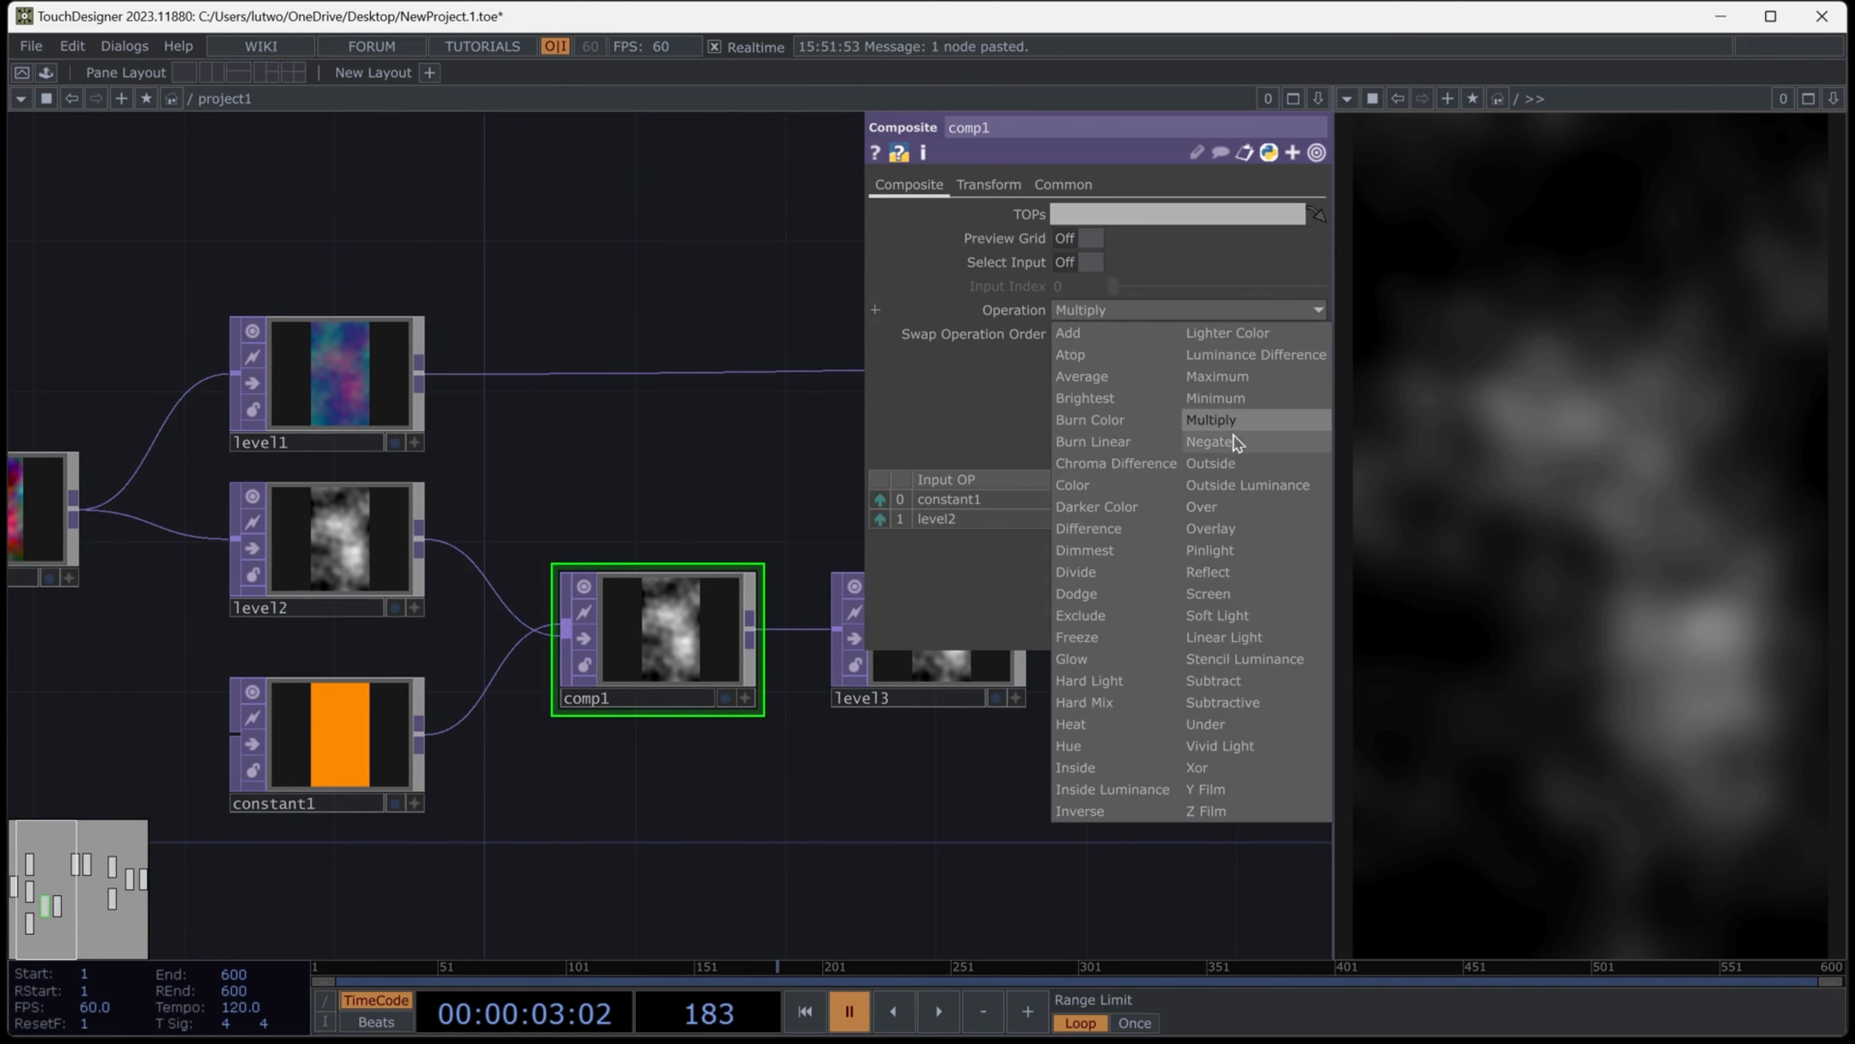
click(1234, 442)
click(880, 519)
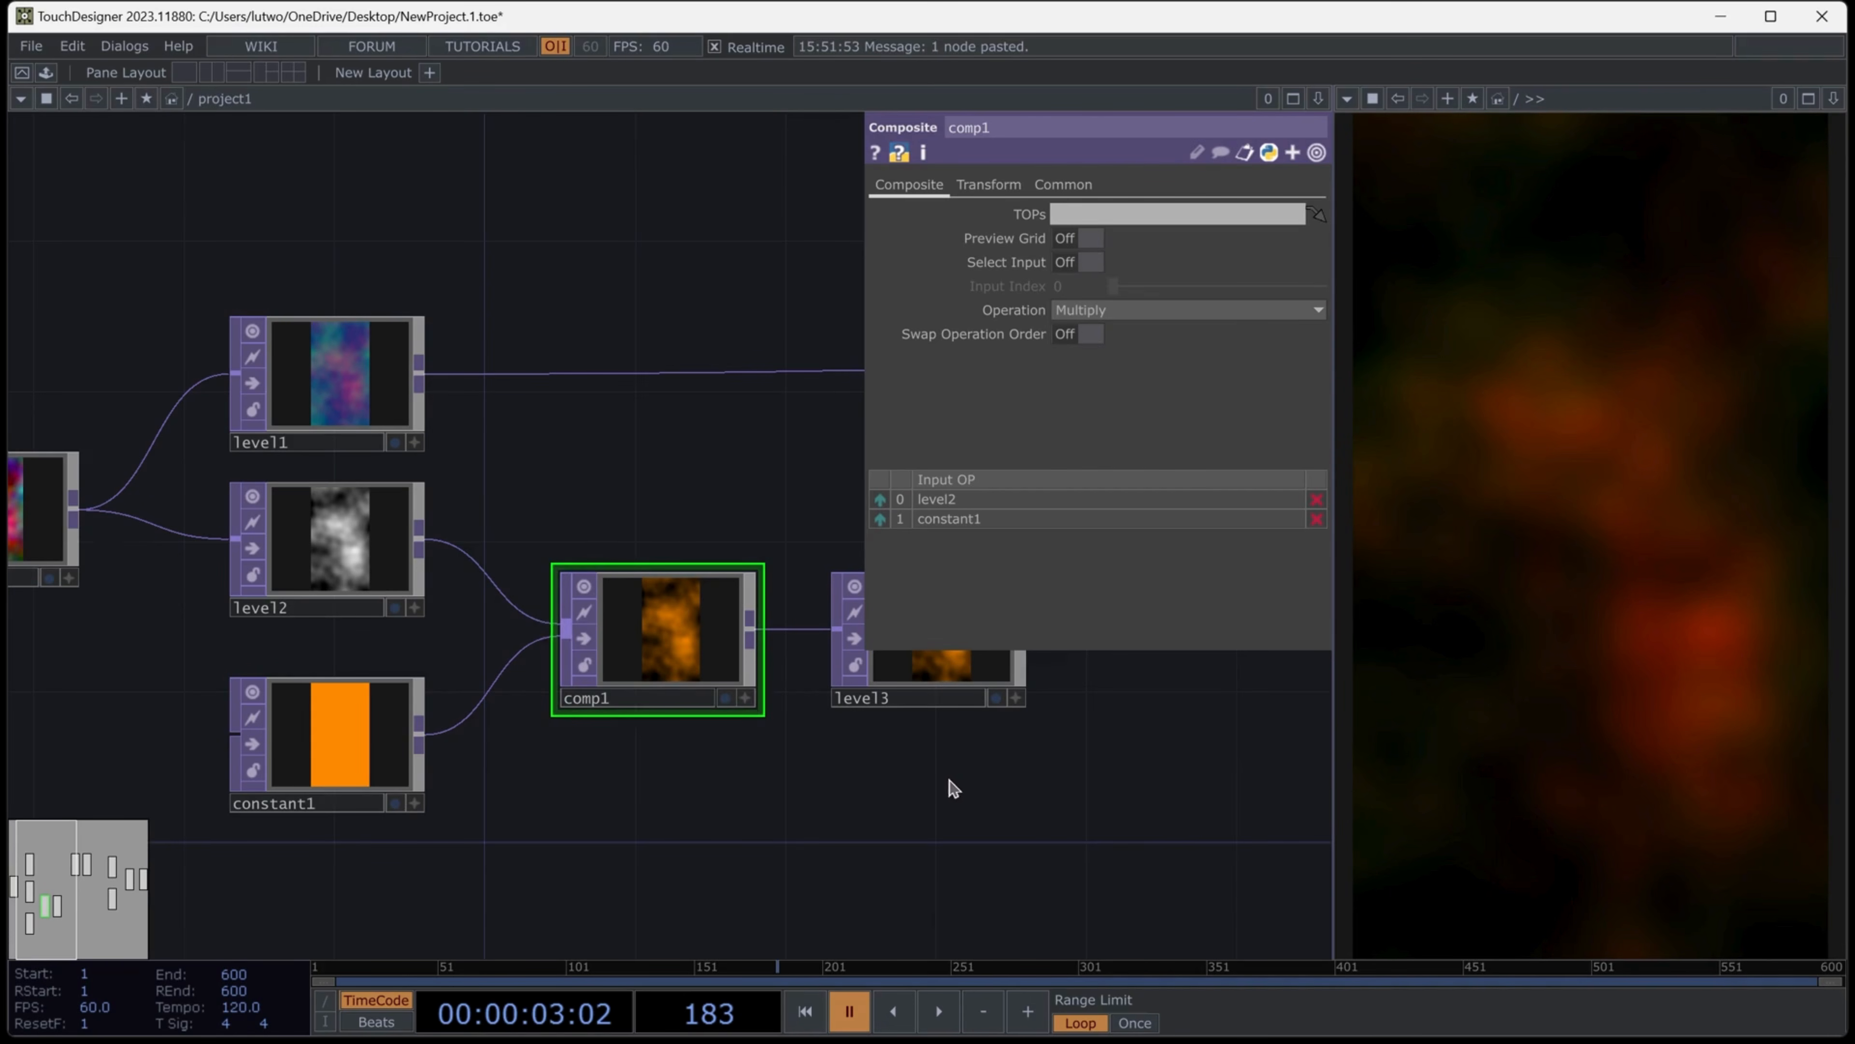
In level3's Pre parameters, set Black Level to 0.22, Brightness 1 to 1.28, Gamma 1 to 1.08 and Contrast to 1.33
drag(924, 785, 822, 807)
click(789, 709)
drag(1003, 682, 894, 740)
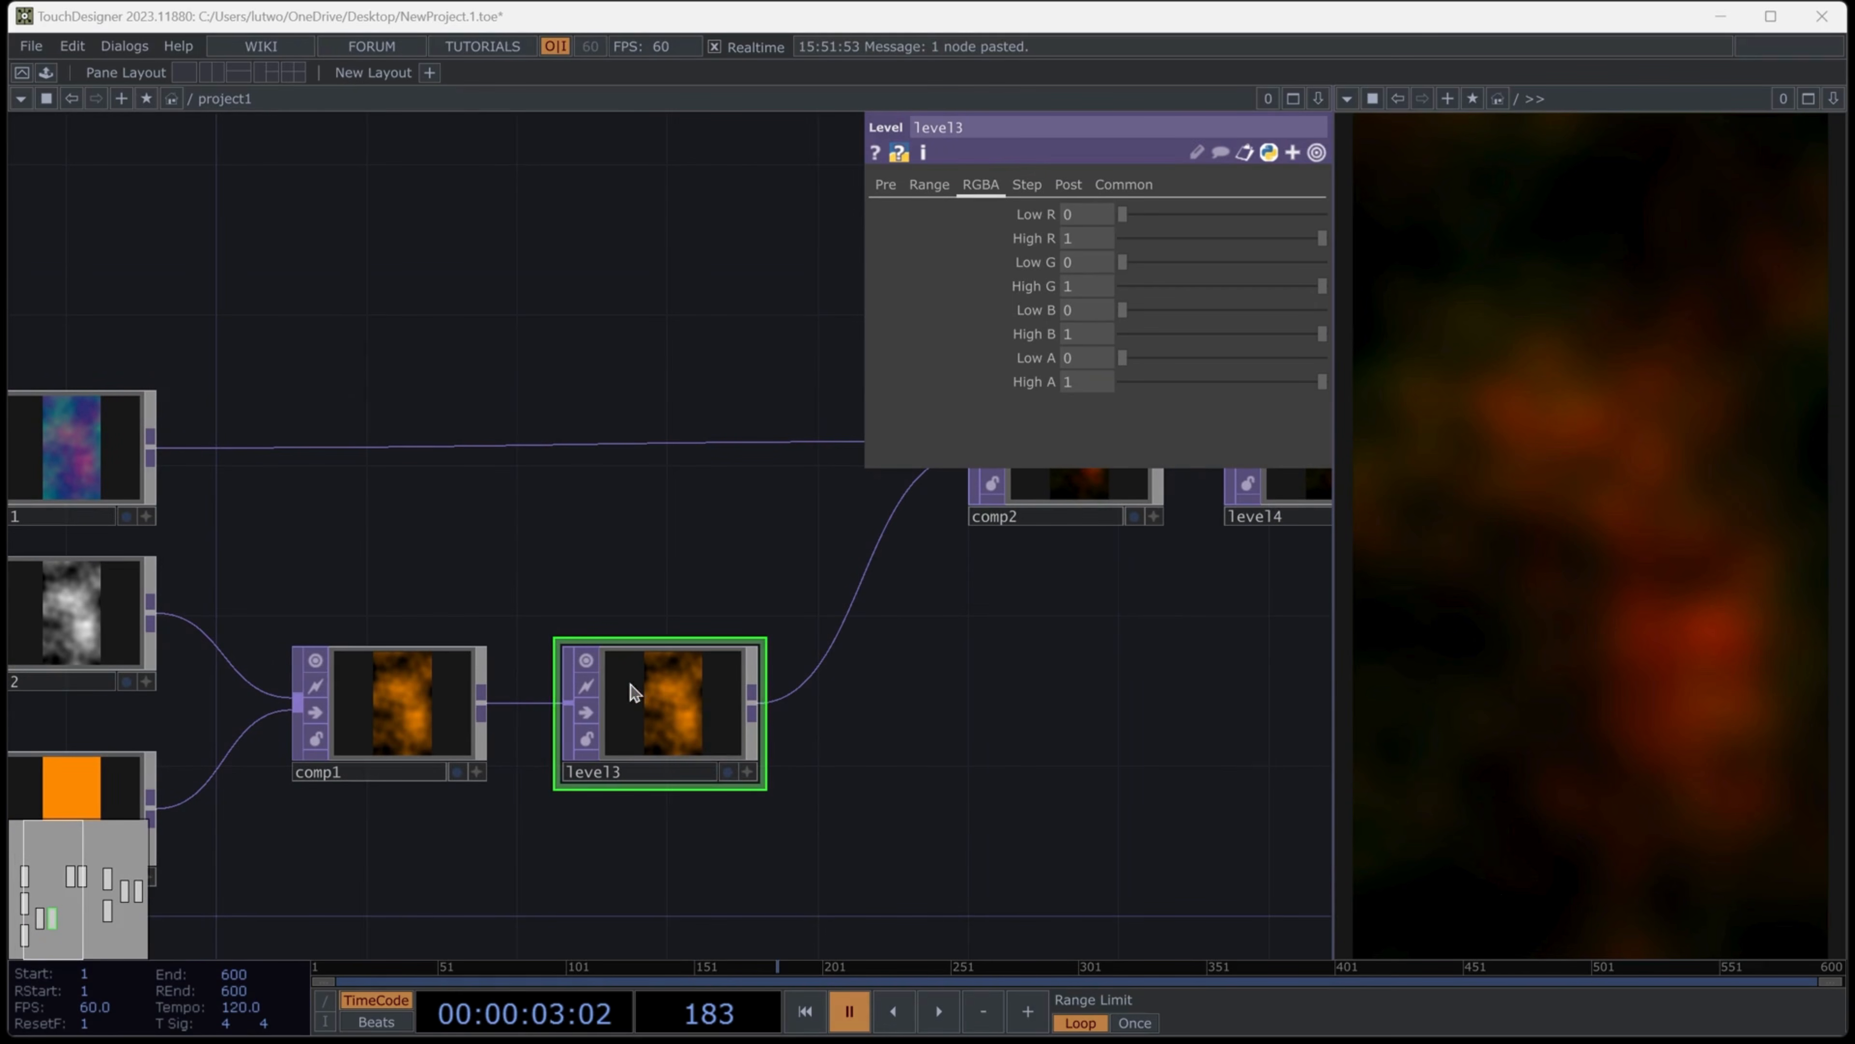
scroll(663, 701, up, 3)
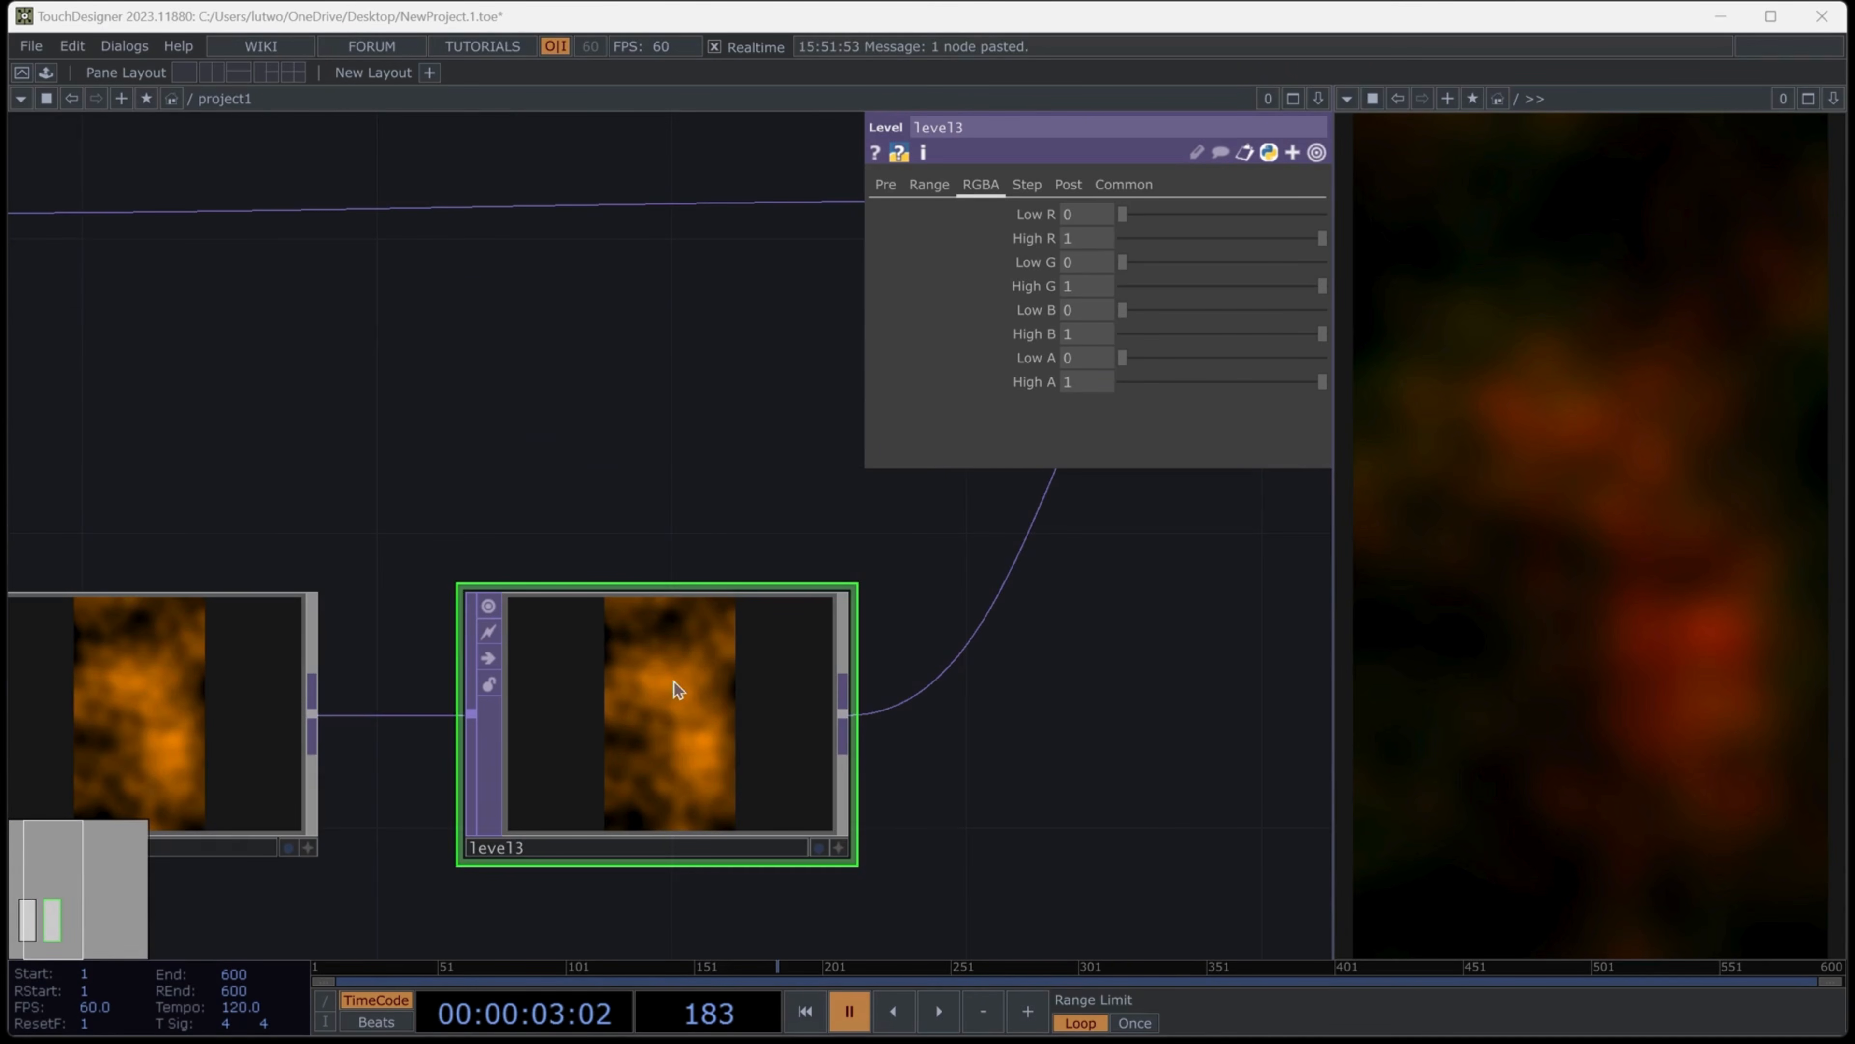
scroll(674, 689, down, 2)
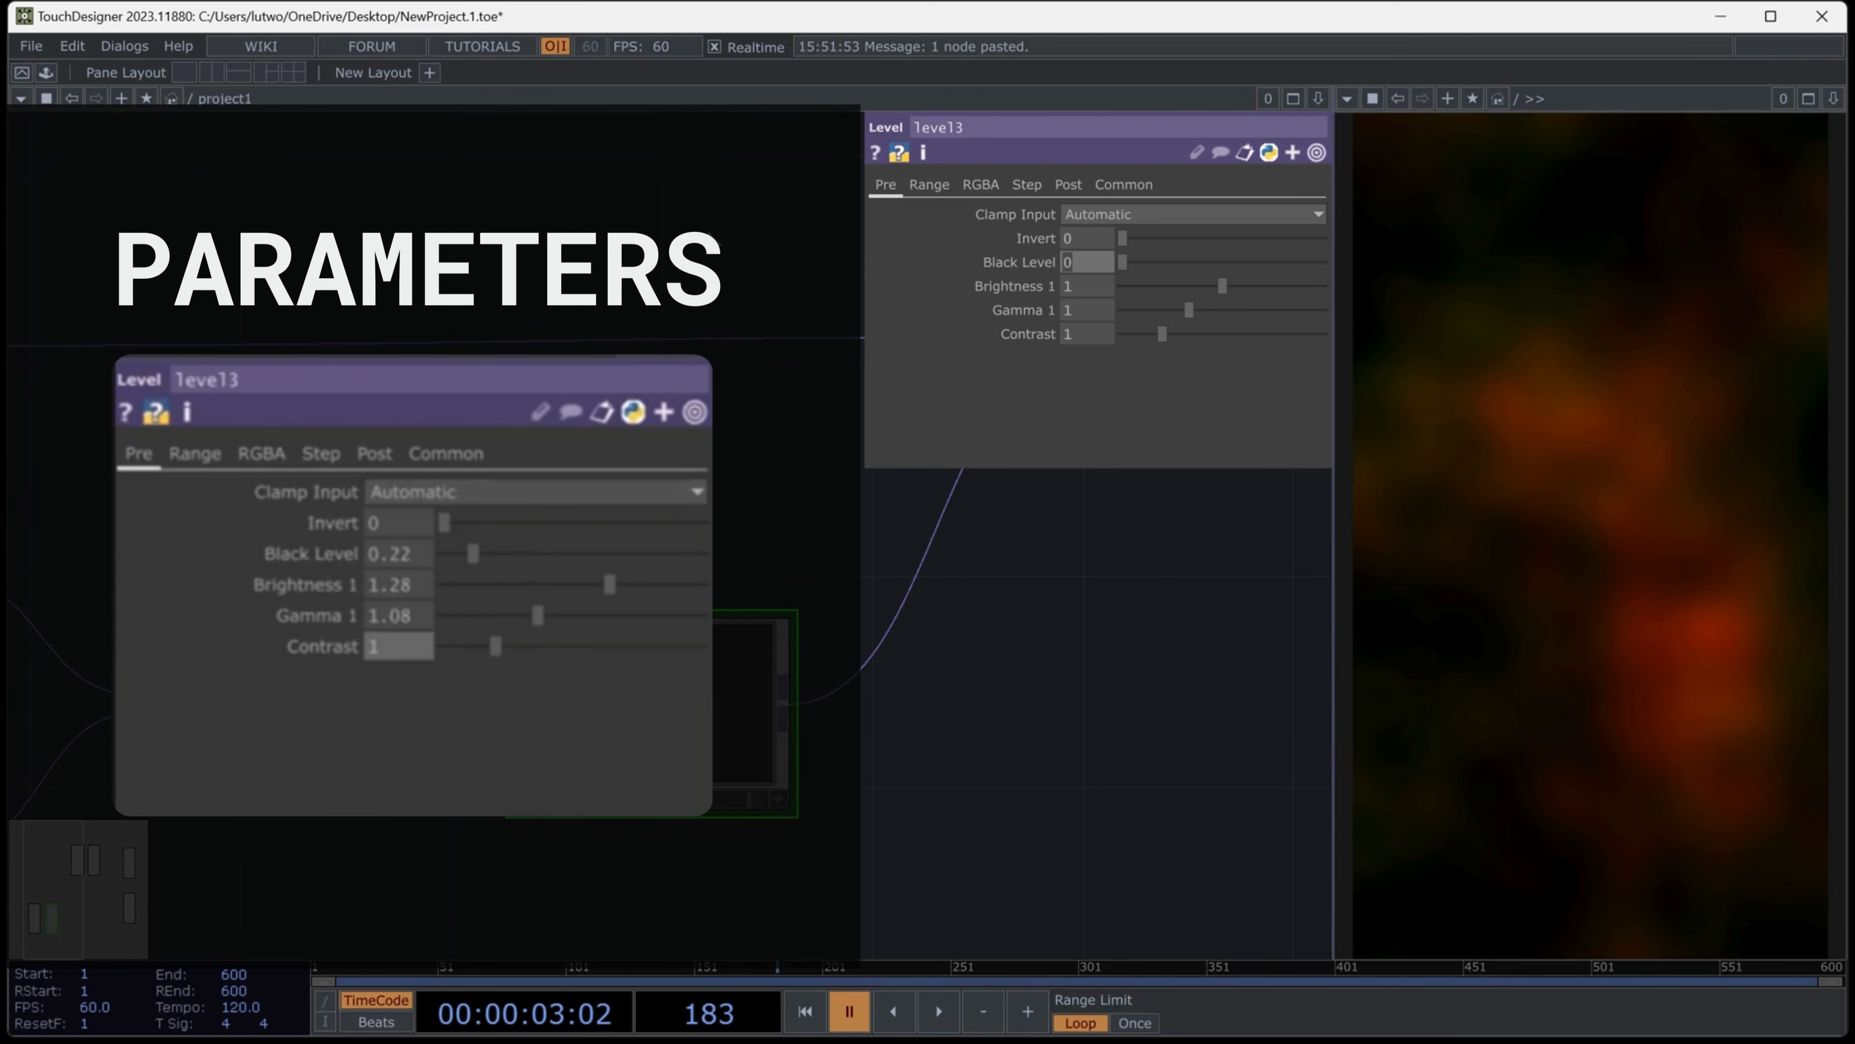
key(Tab)
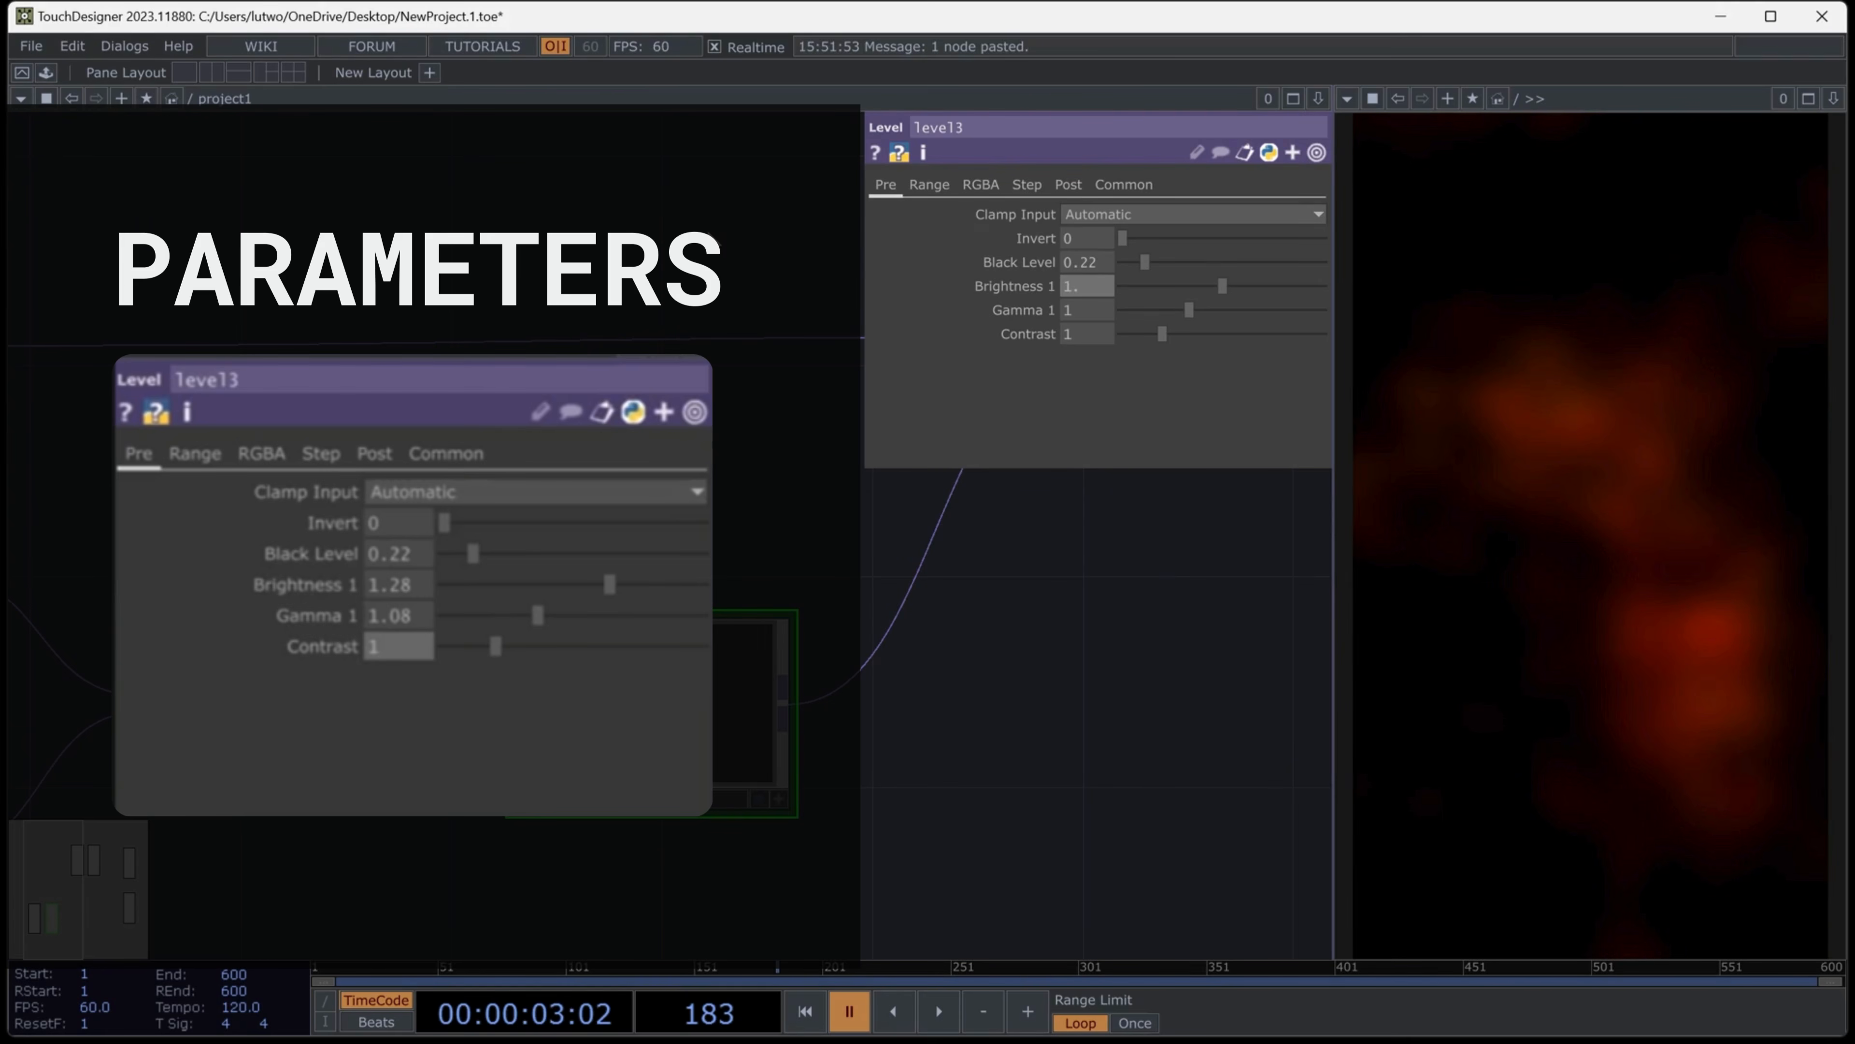
key(Tab)
text(1.08)
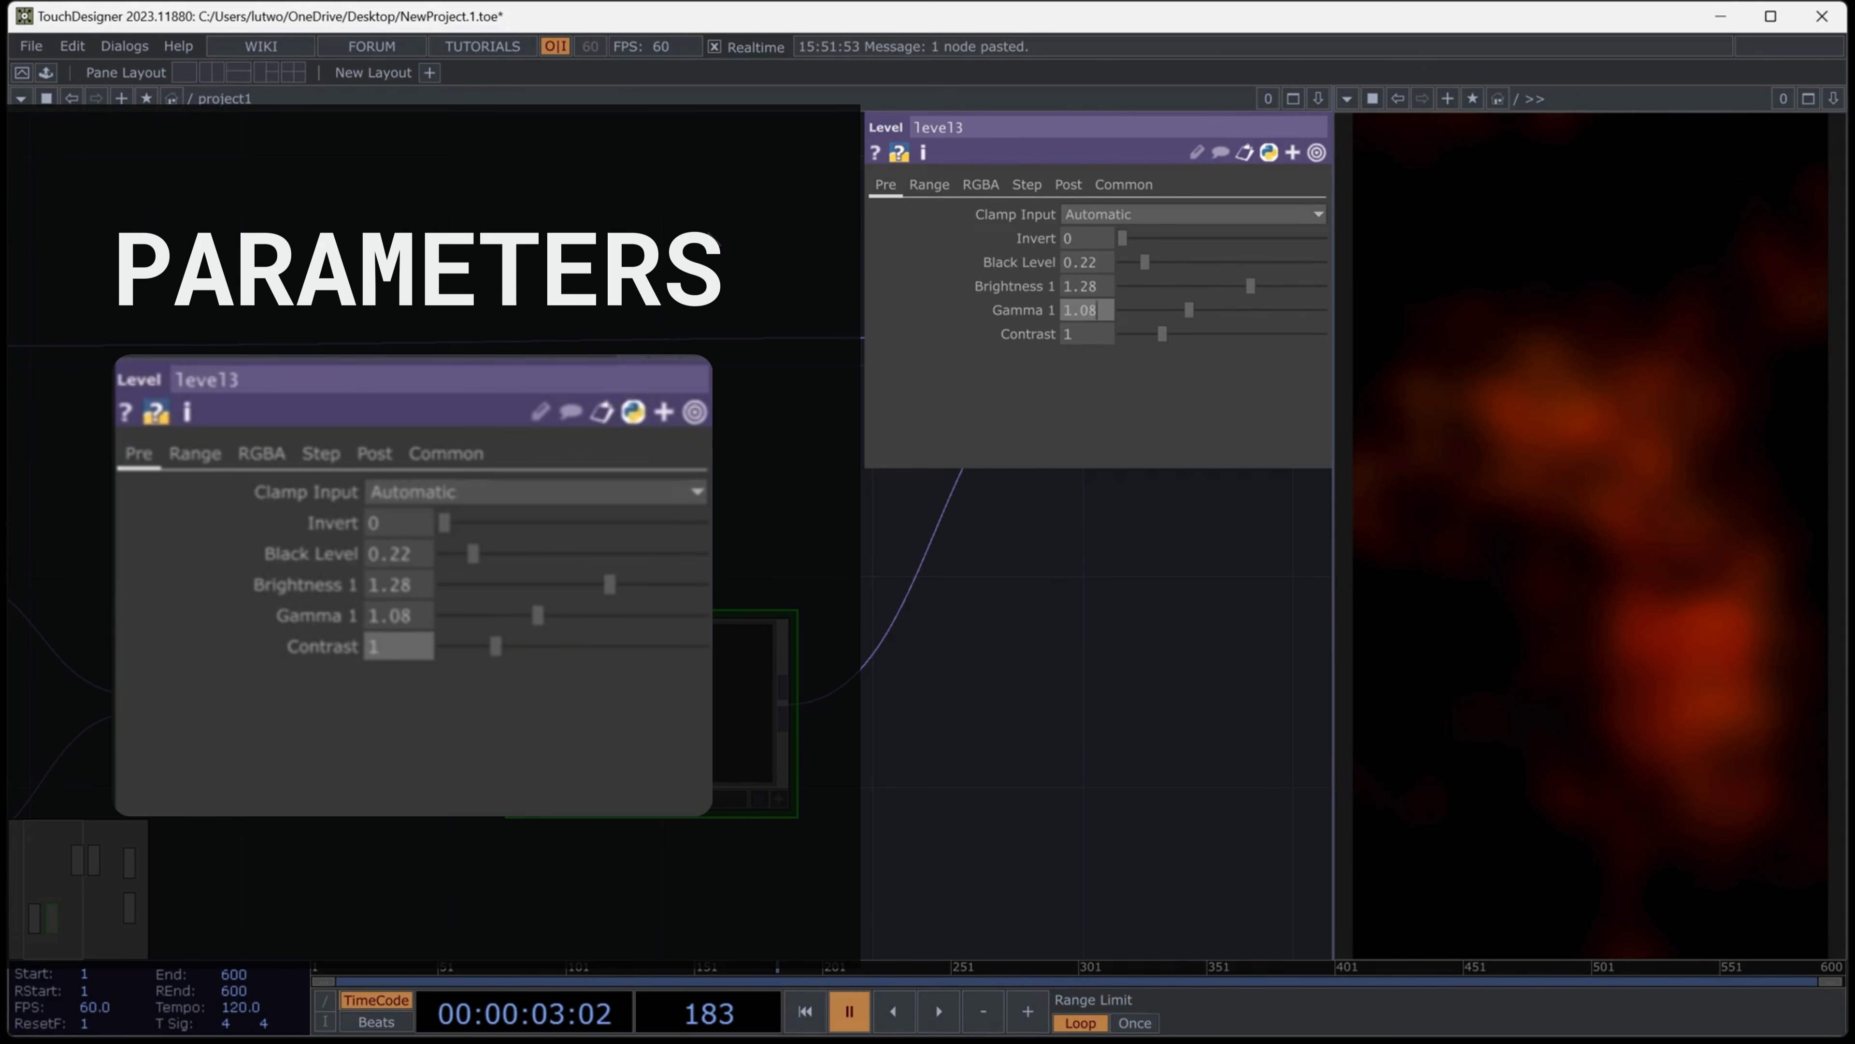
key(Tab)
text(1.33)
key(Tab)
scroll(700, 636, up, 5)
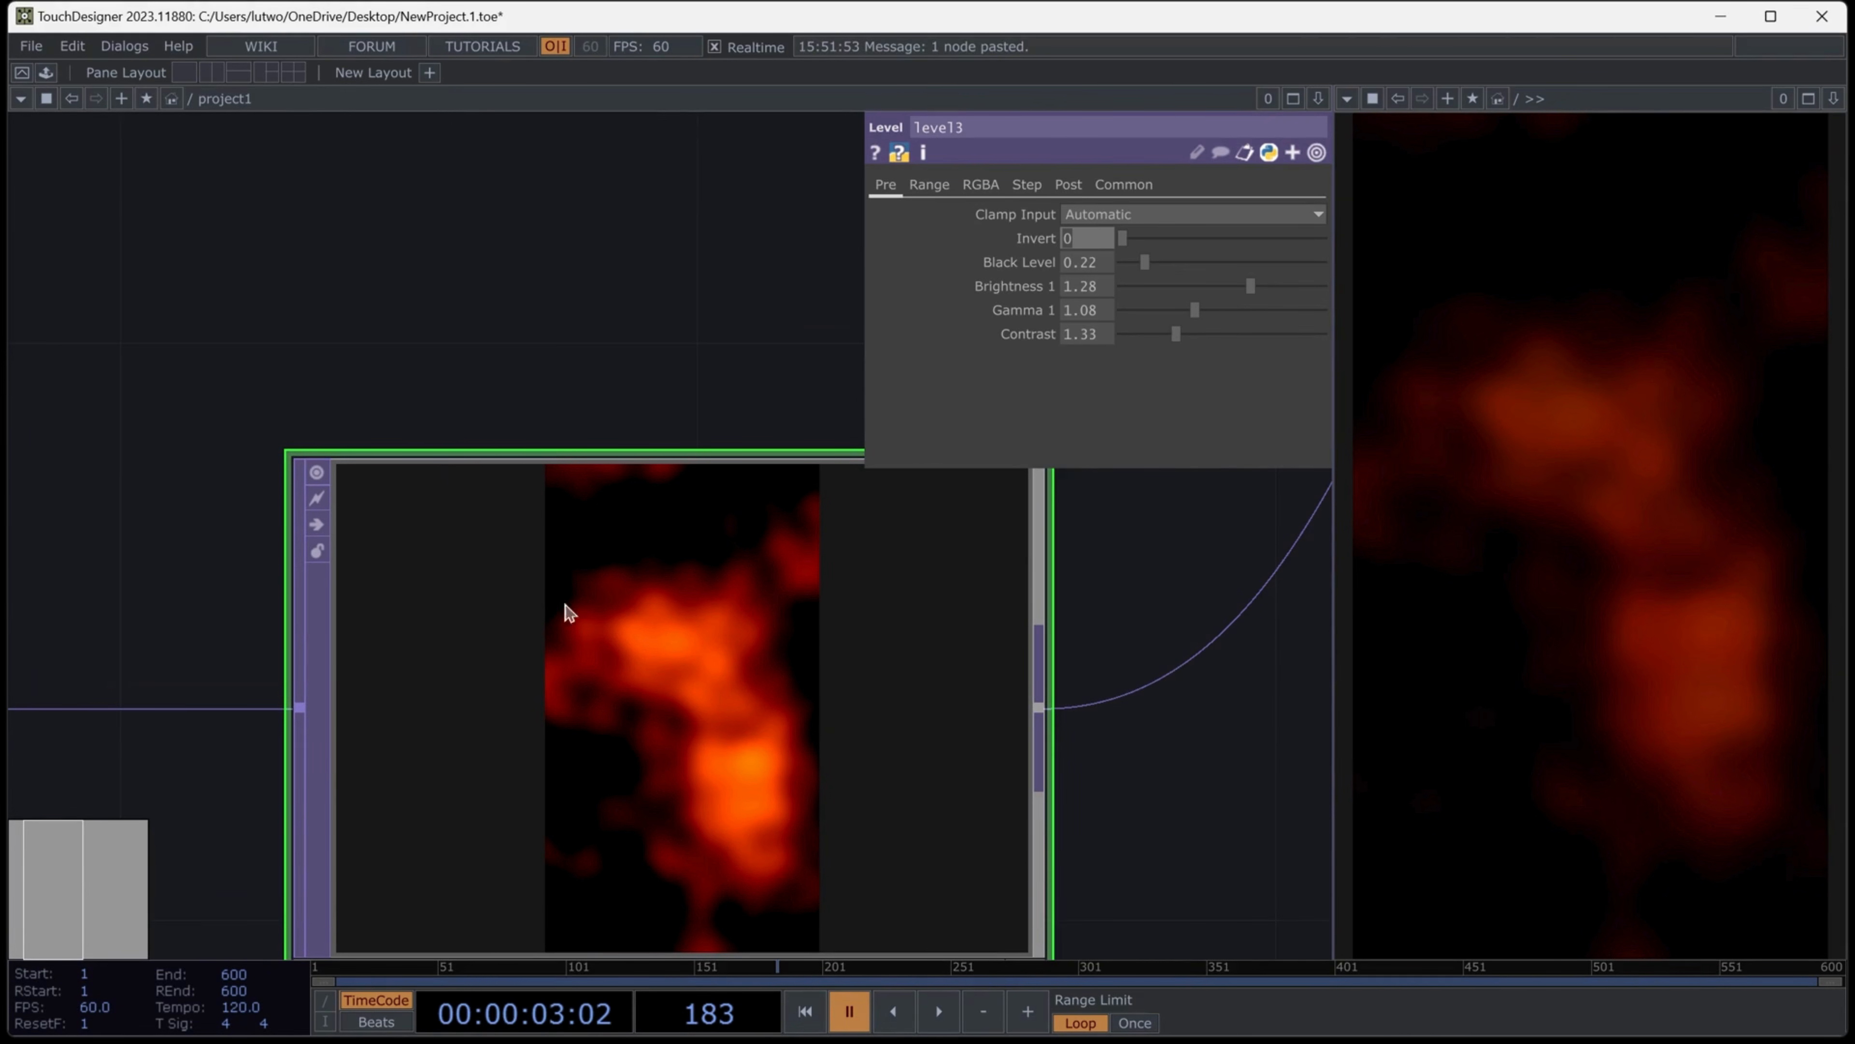
scroll(835, 667, down, 5)
Change comp2's composite operation to Add
drag(936, 663, 419, 687)
click(542, 531)
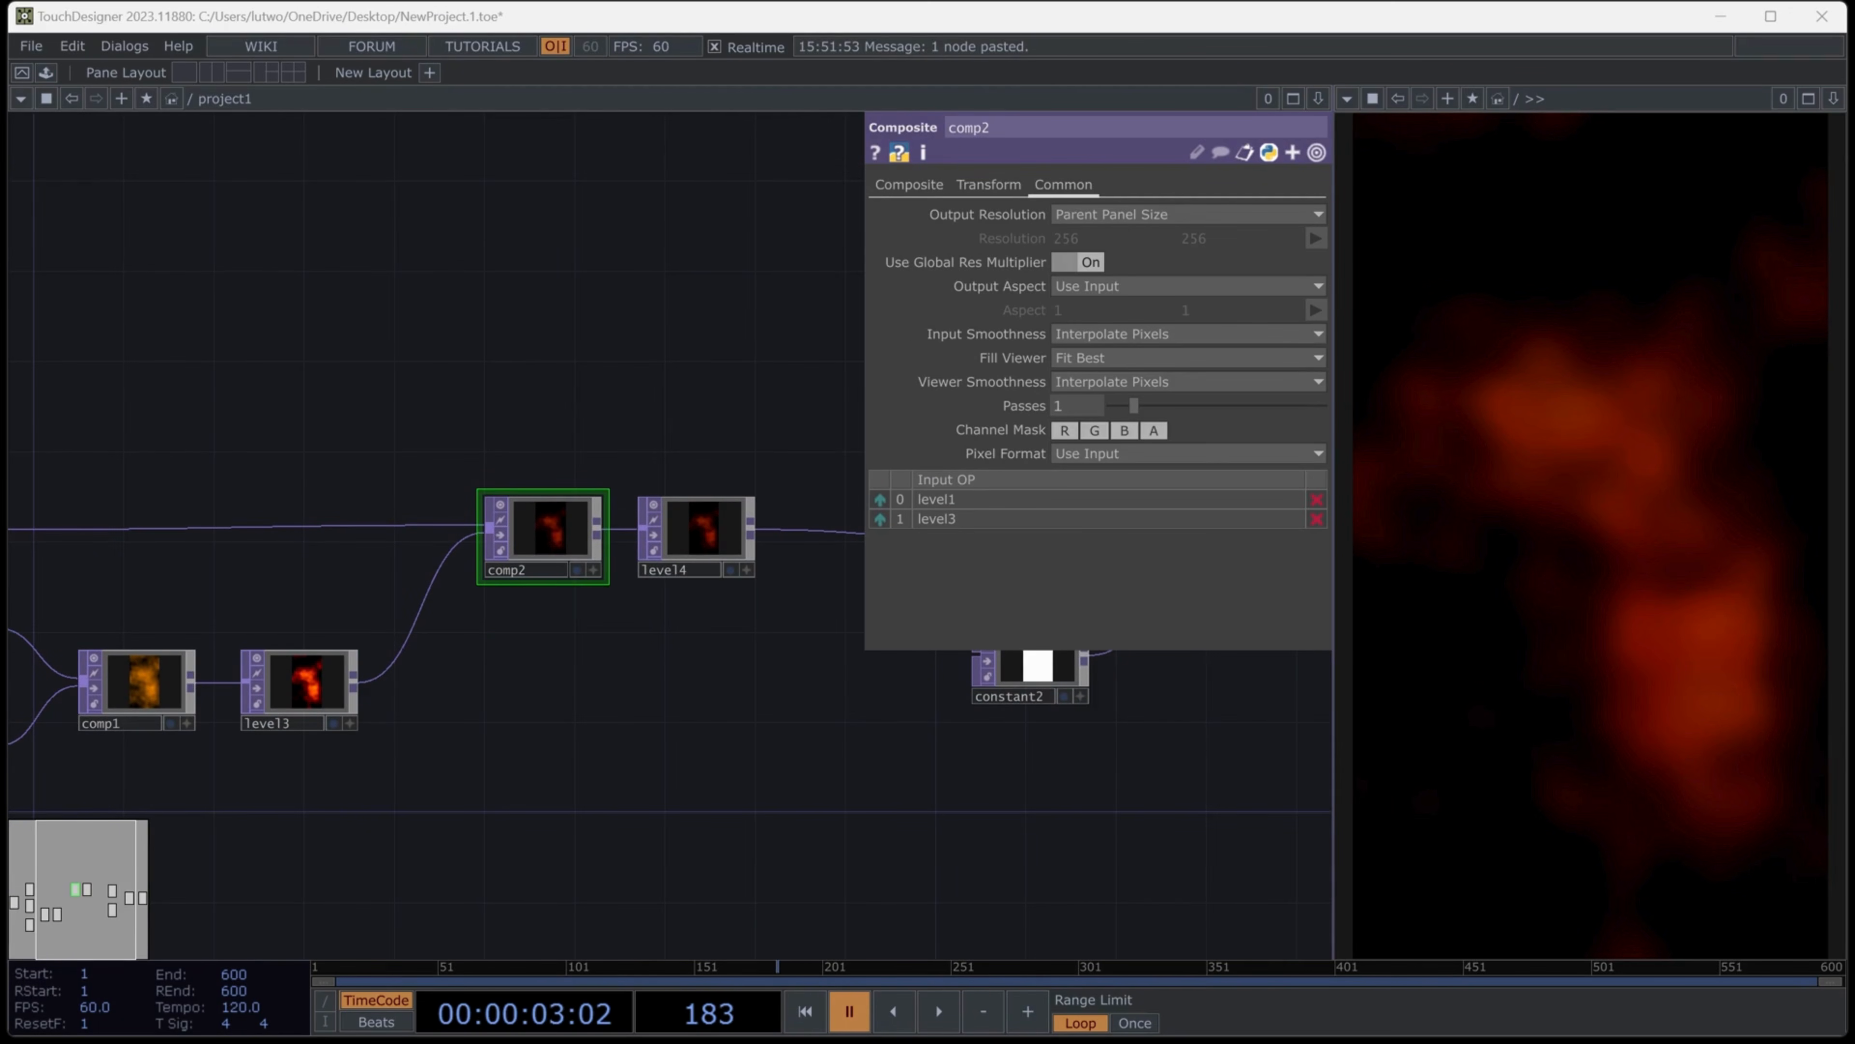
click(909, 184)
click(1111, 310)
click(1094, 331)
Show level4's Pre parameters
drag(895, 740, 737, 730)
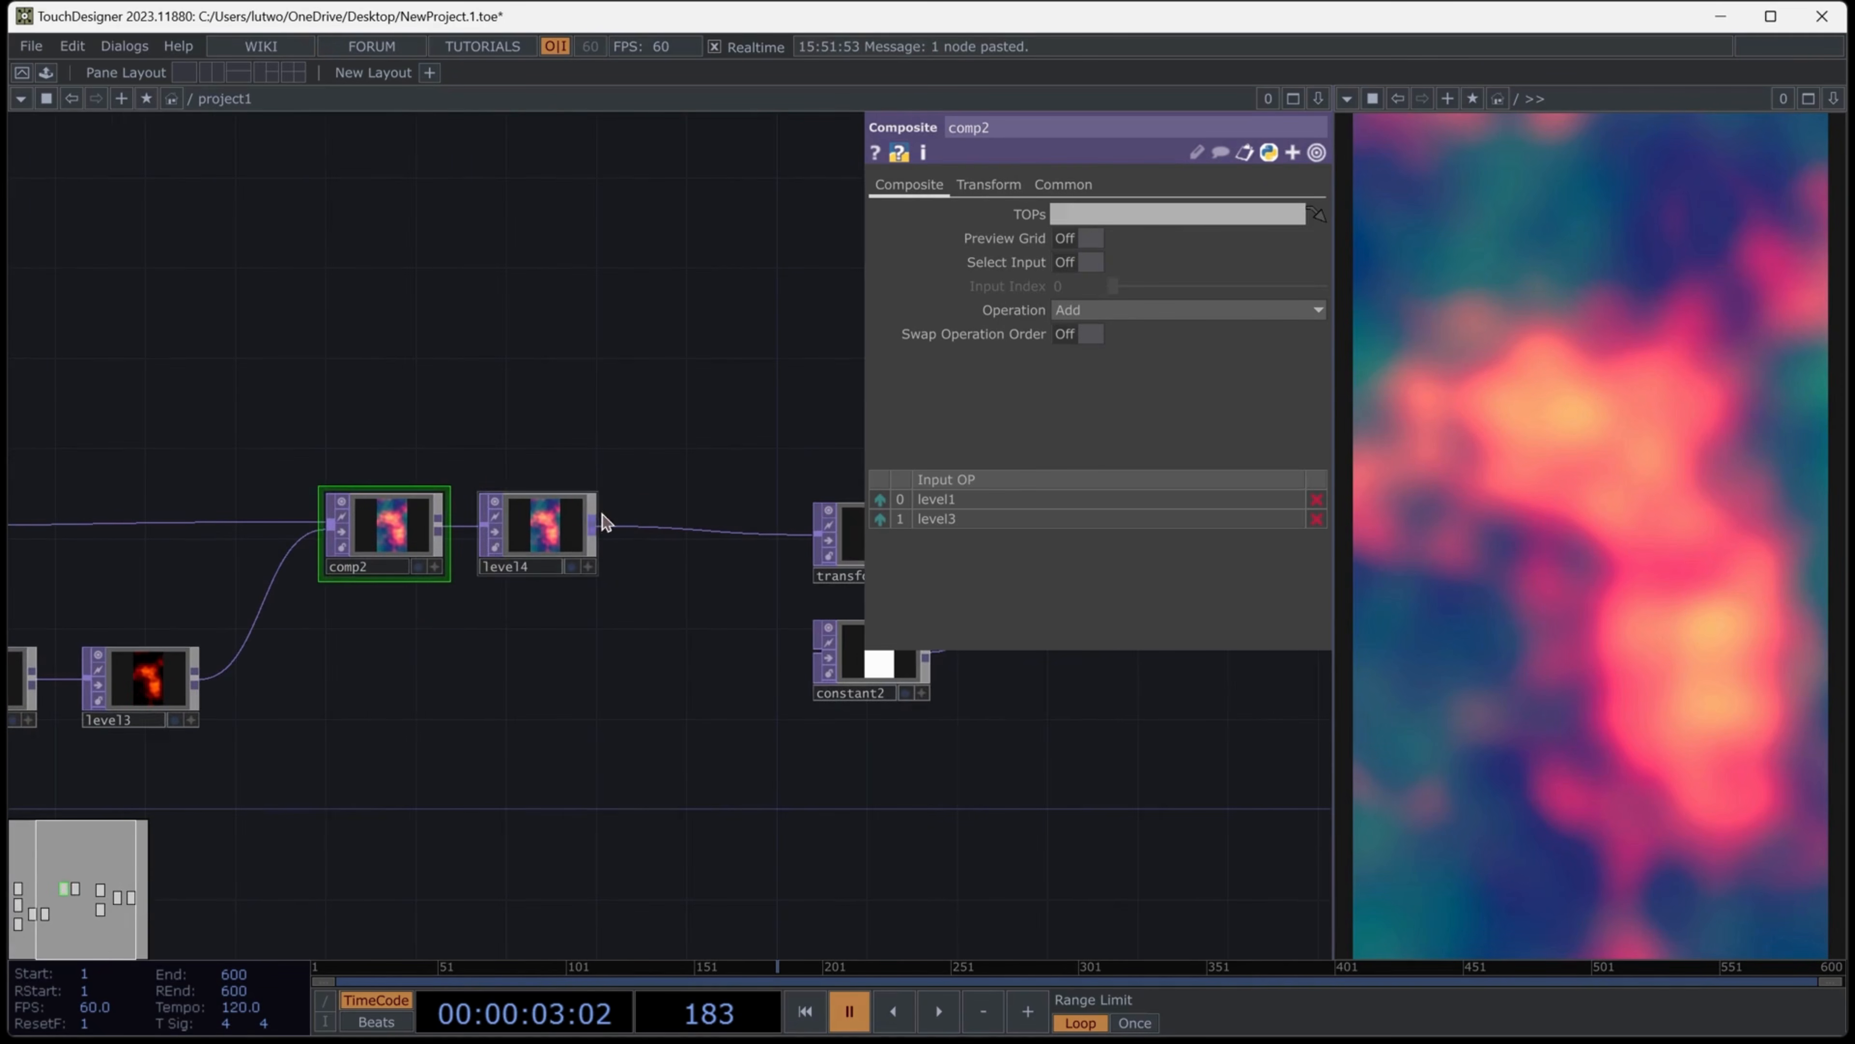
click(567, 530)
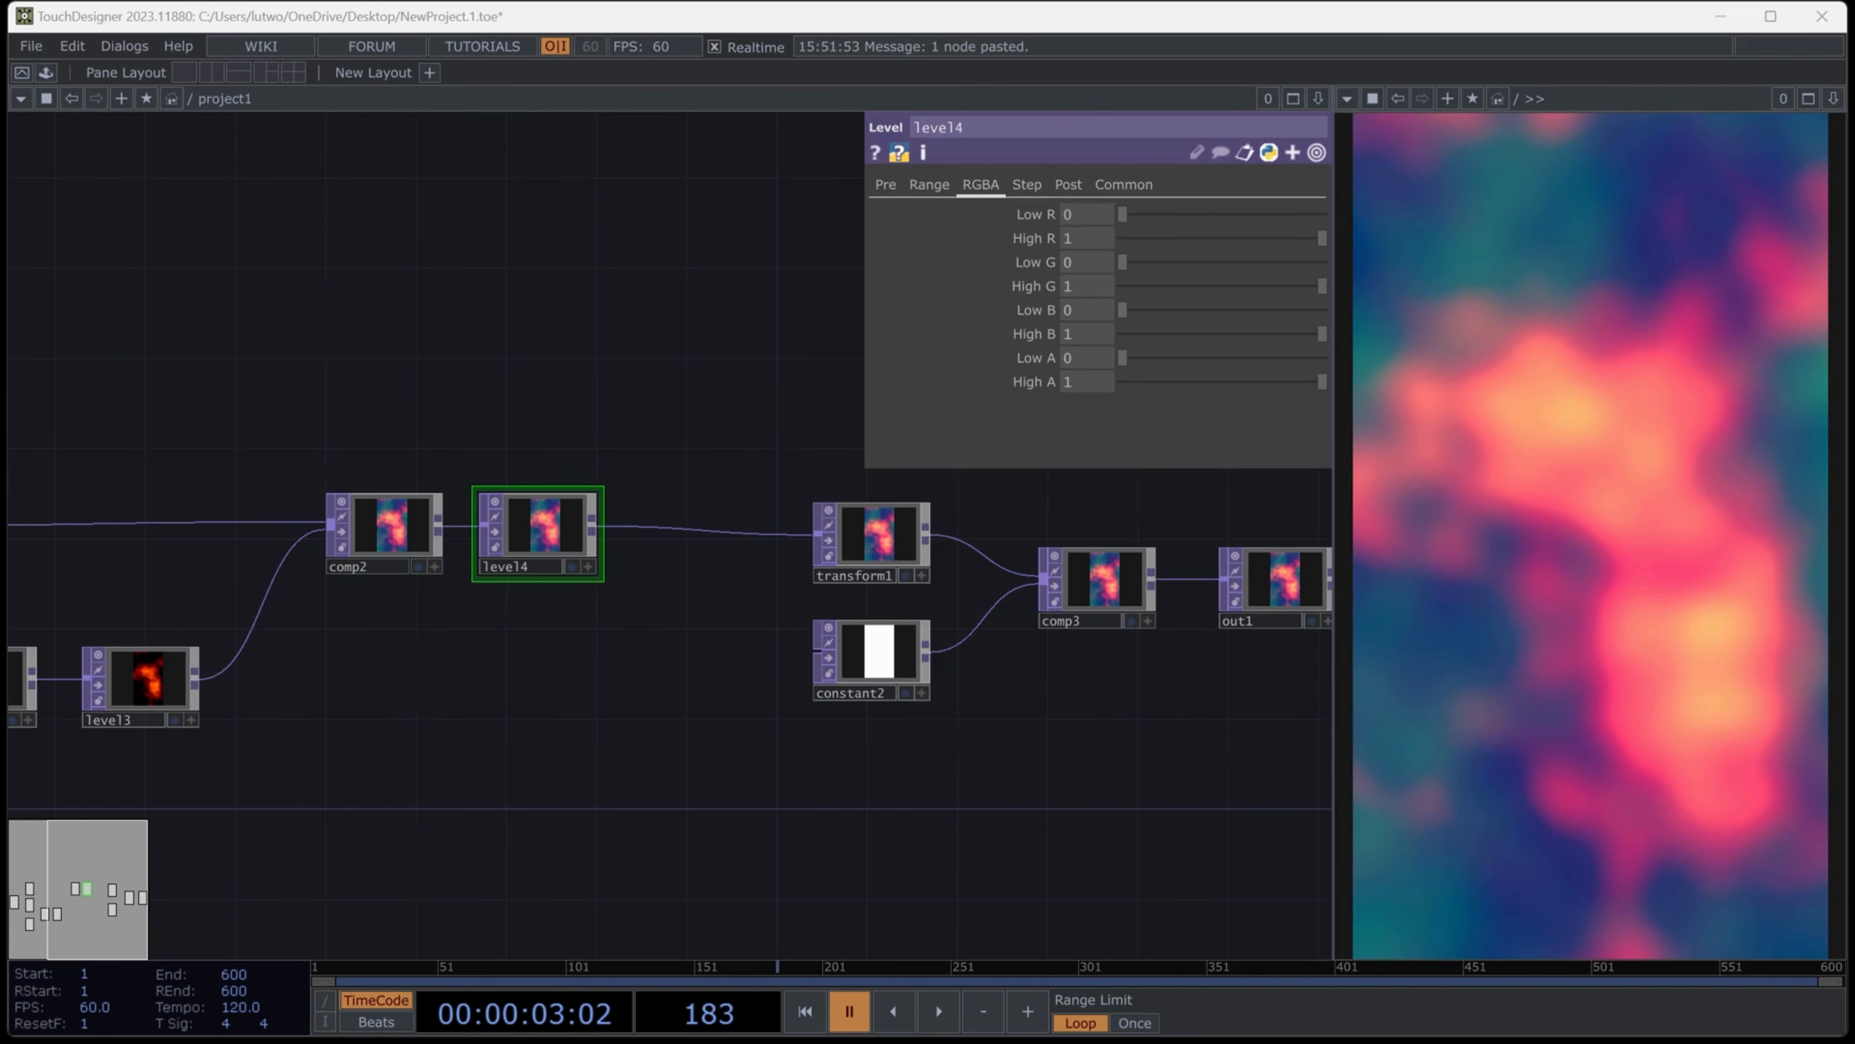
click(885, 184)
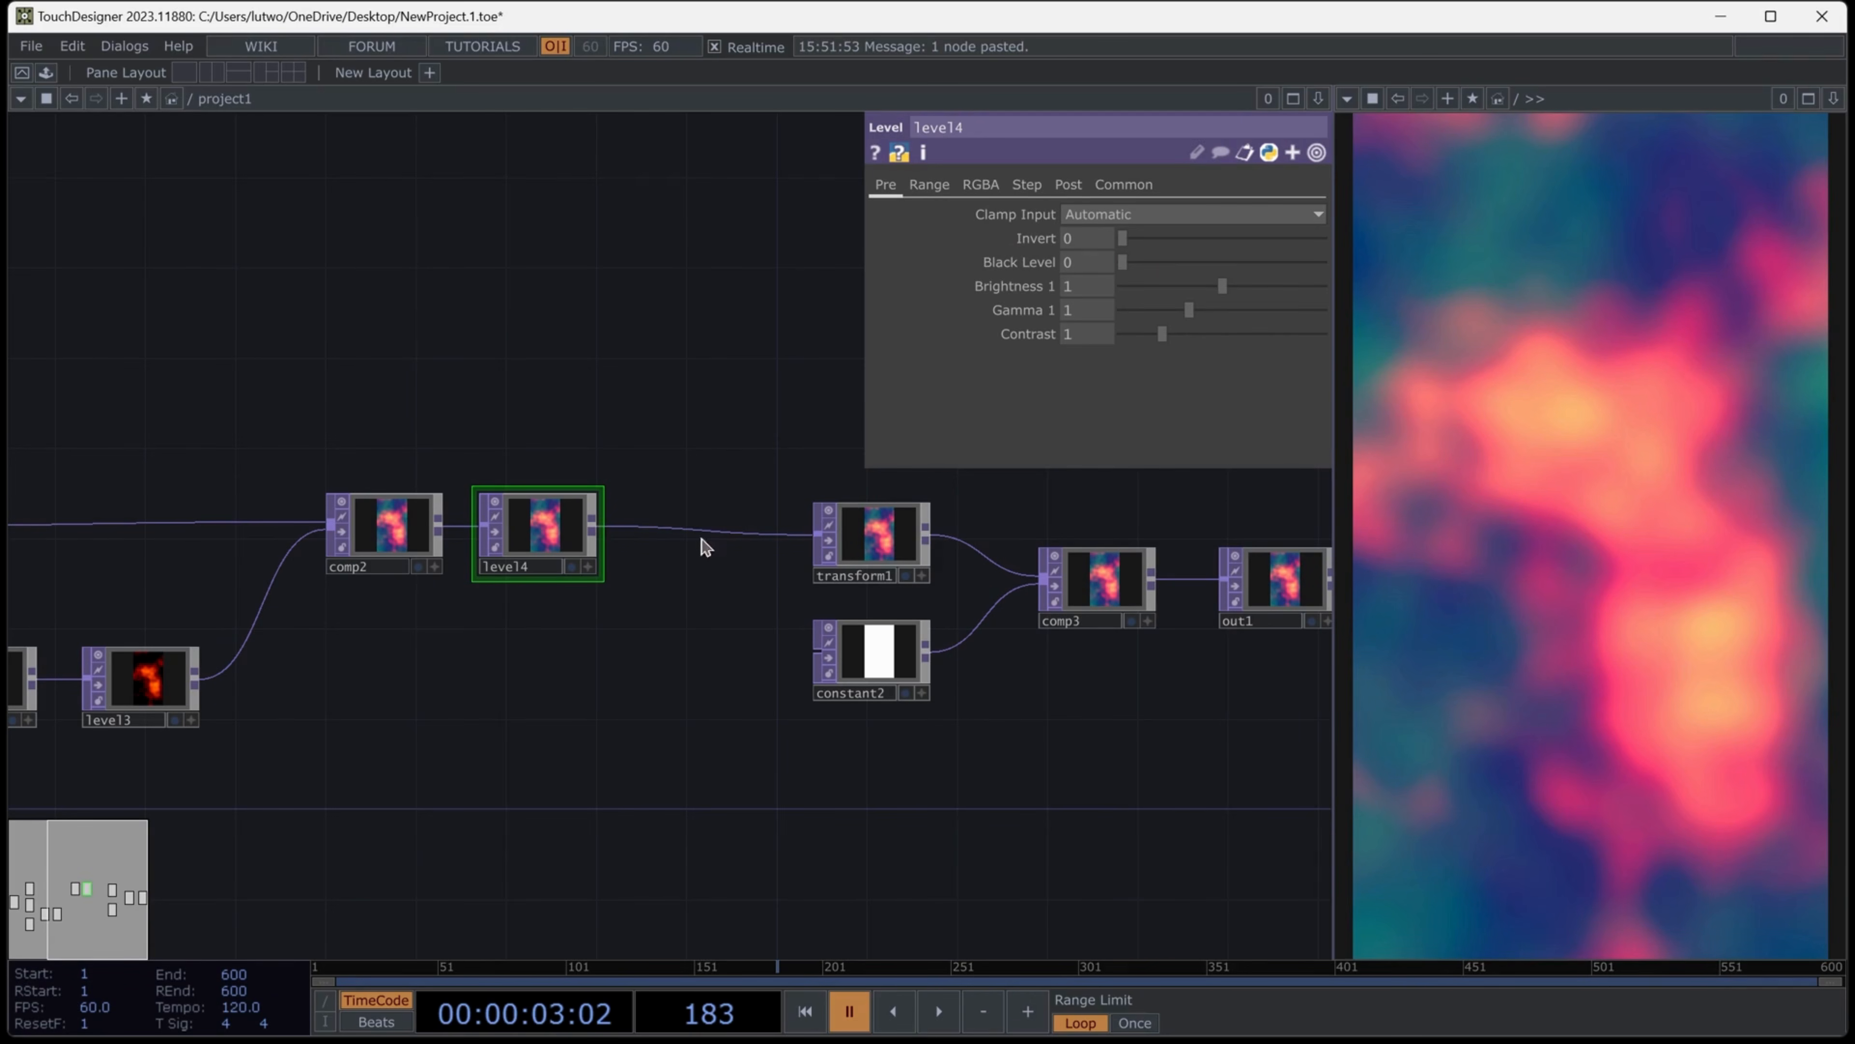
Set transform1's Scale to 0.9 on both axes
drag(1234, 708, 947, 713)
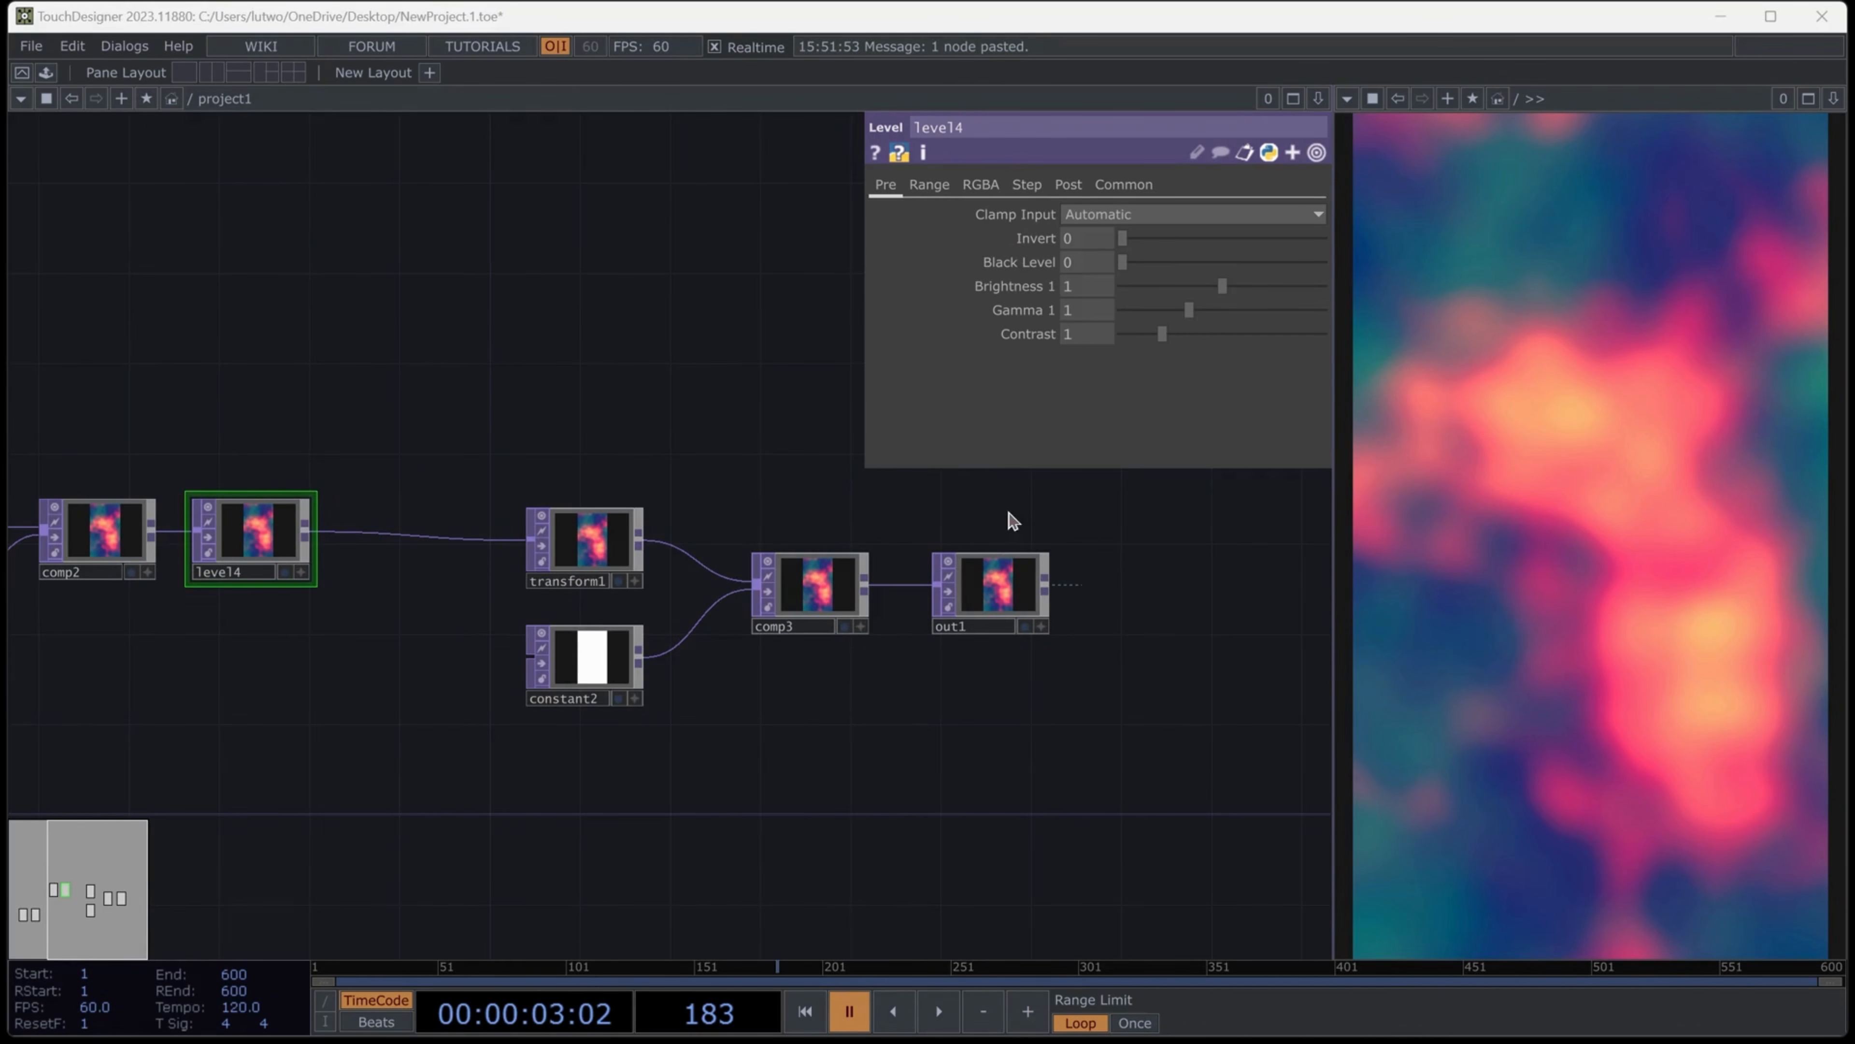
click(602, 556)
click(854, 184)
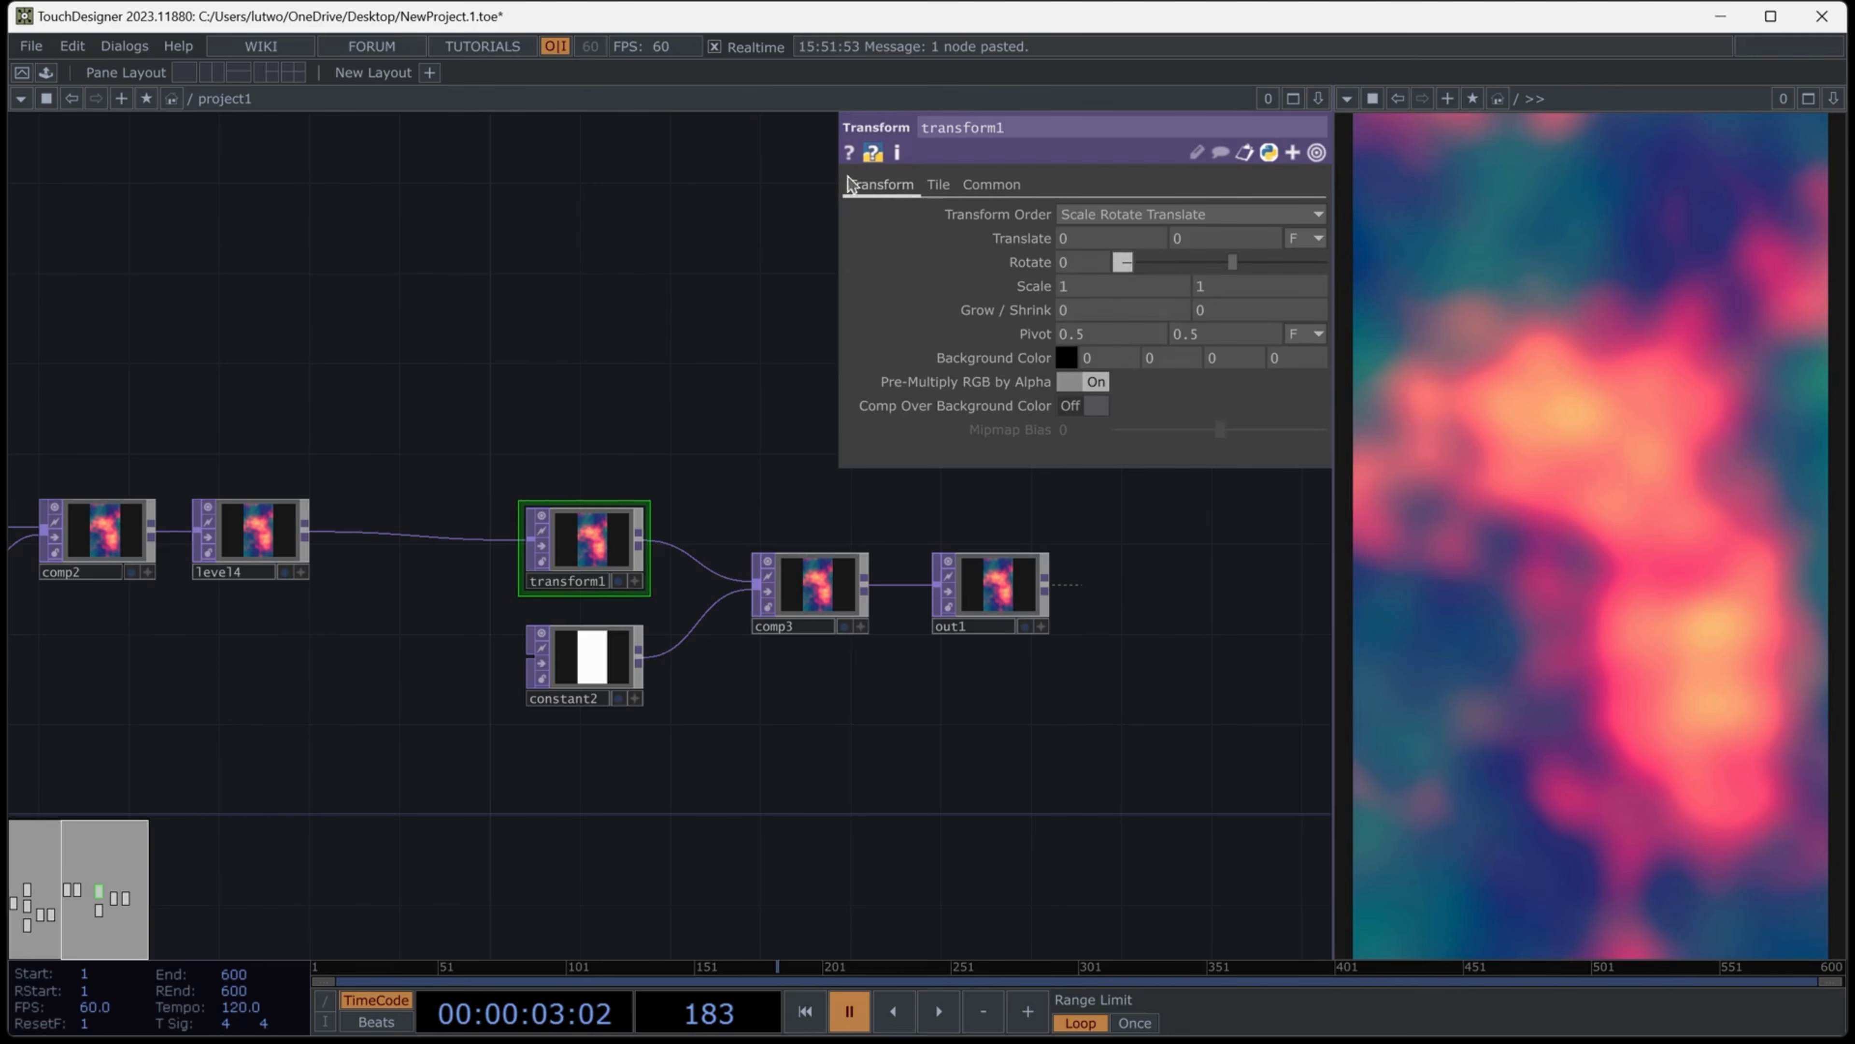
click(1107, 286)
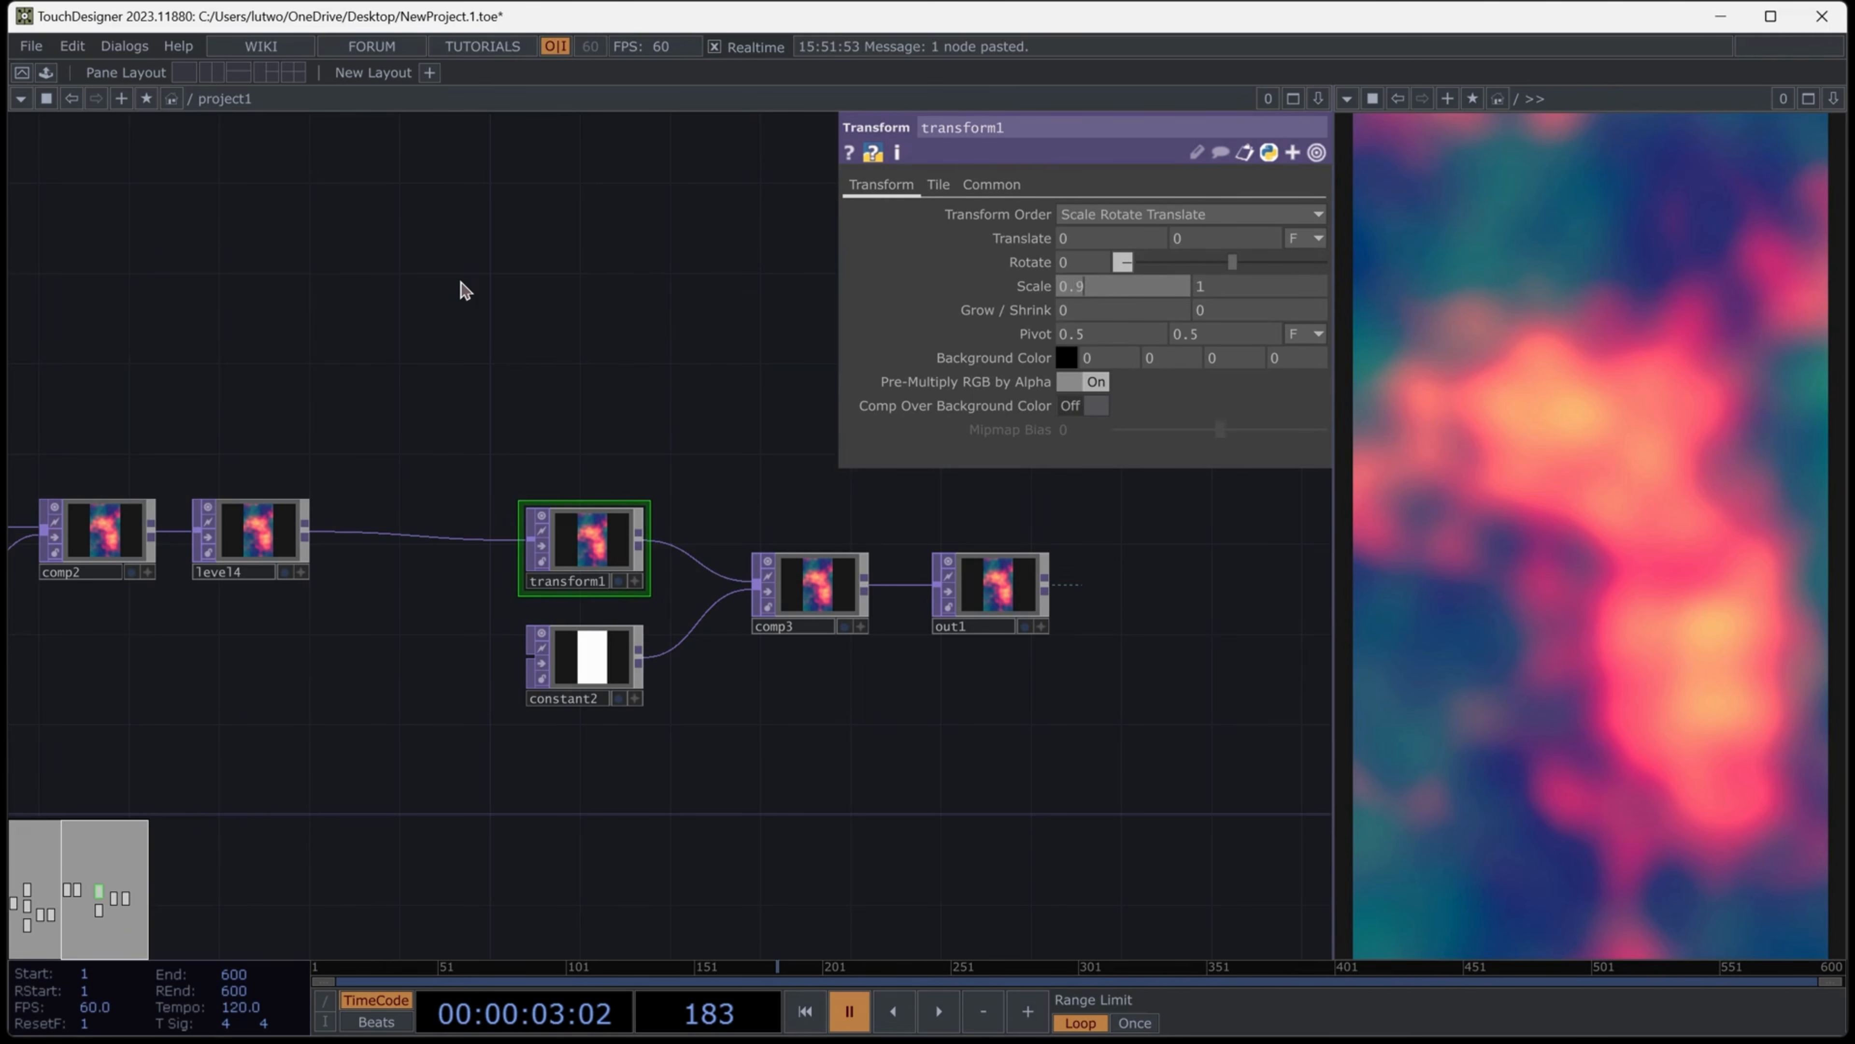
key(Return)
Change constant2's colour to black
click(592, 658)
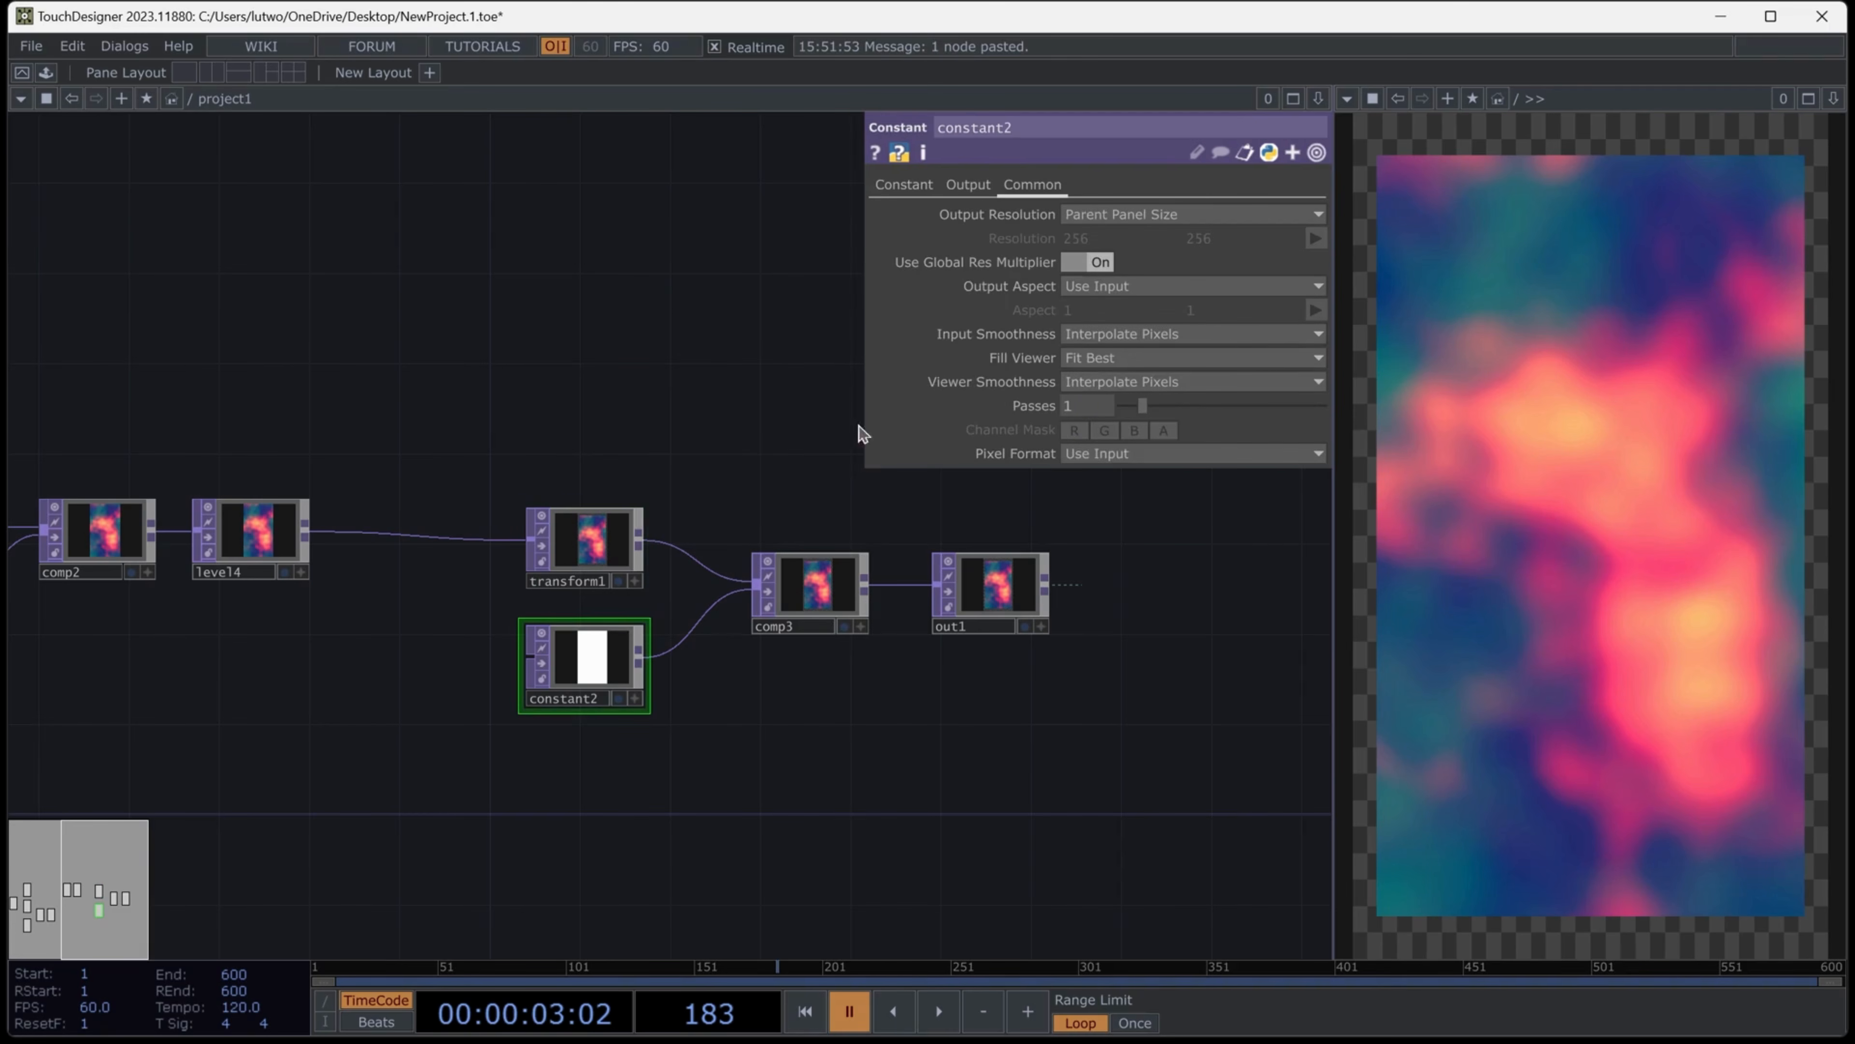
click(915, 187)
click(1096, 214)
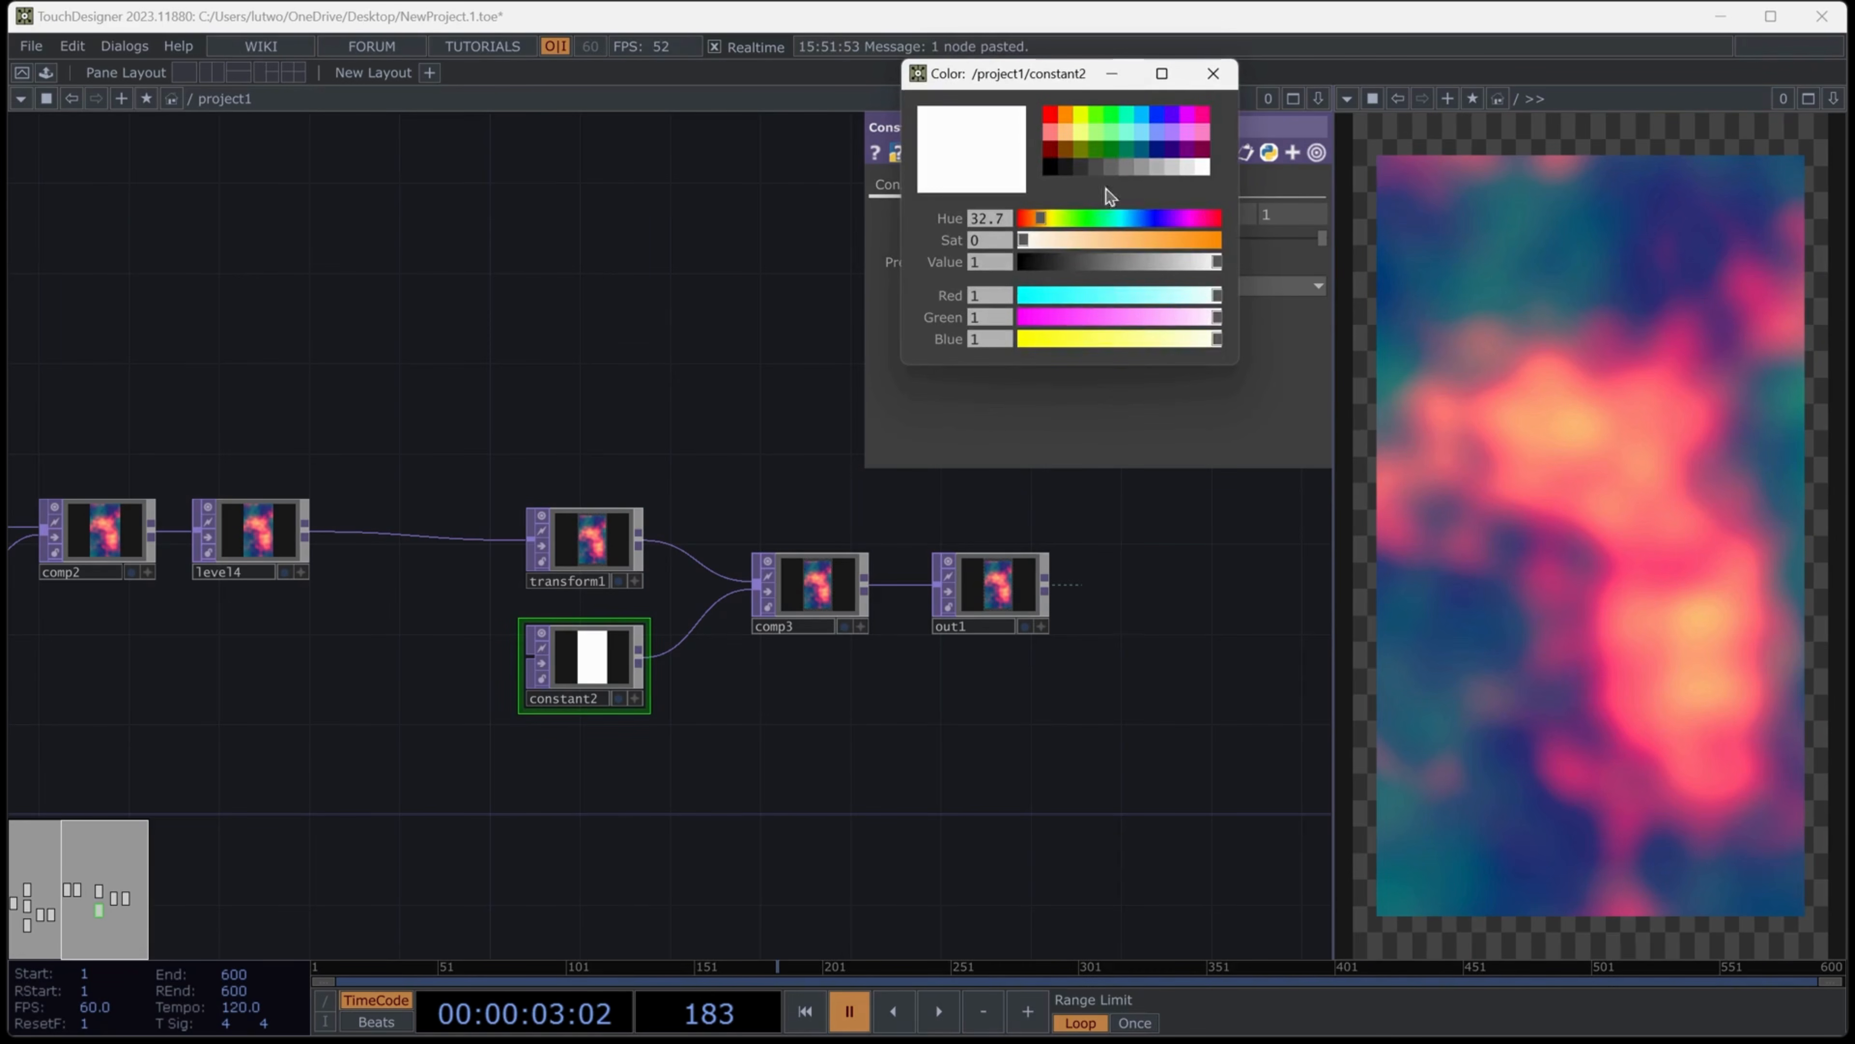
click(1048, 165)
click(1213, 73)
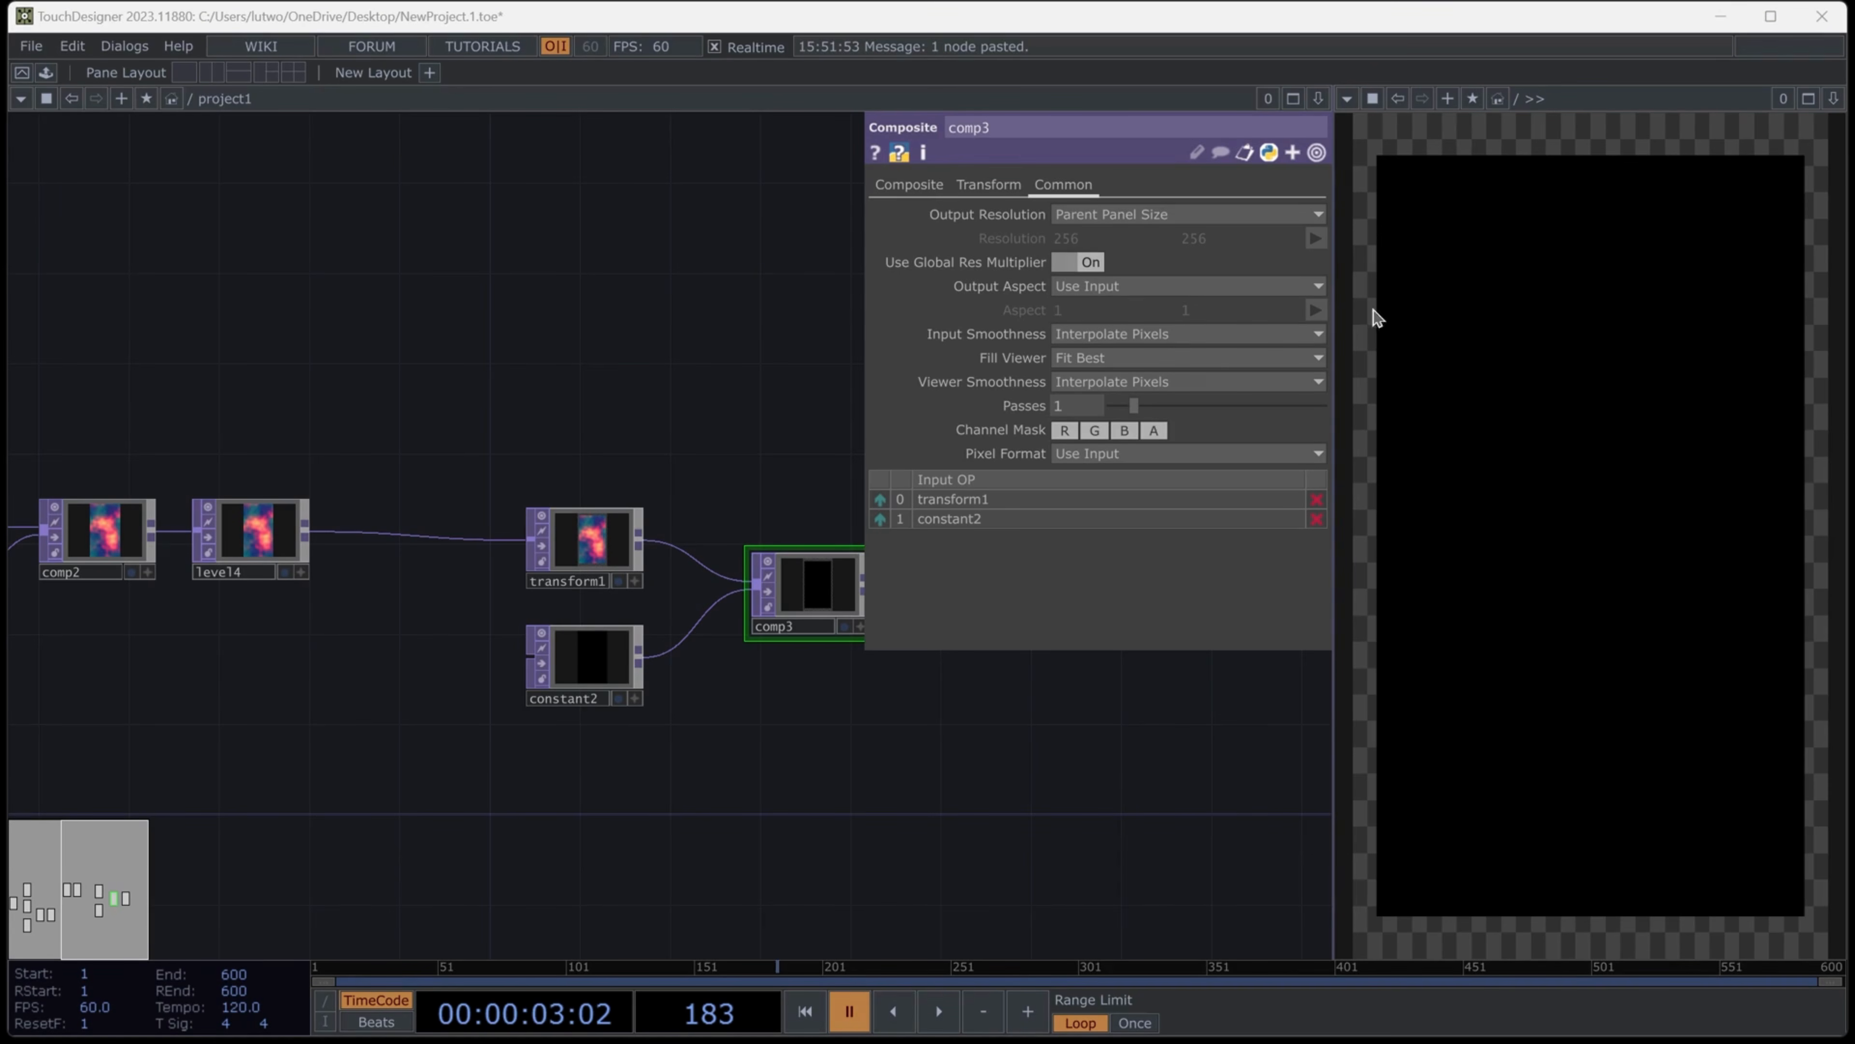
Change comp3's composite operation to Over
click(910, 186)
click(1131, 311)
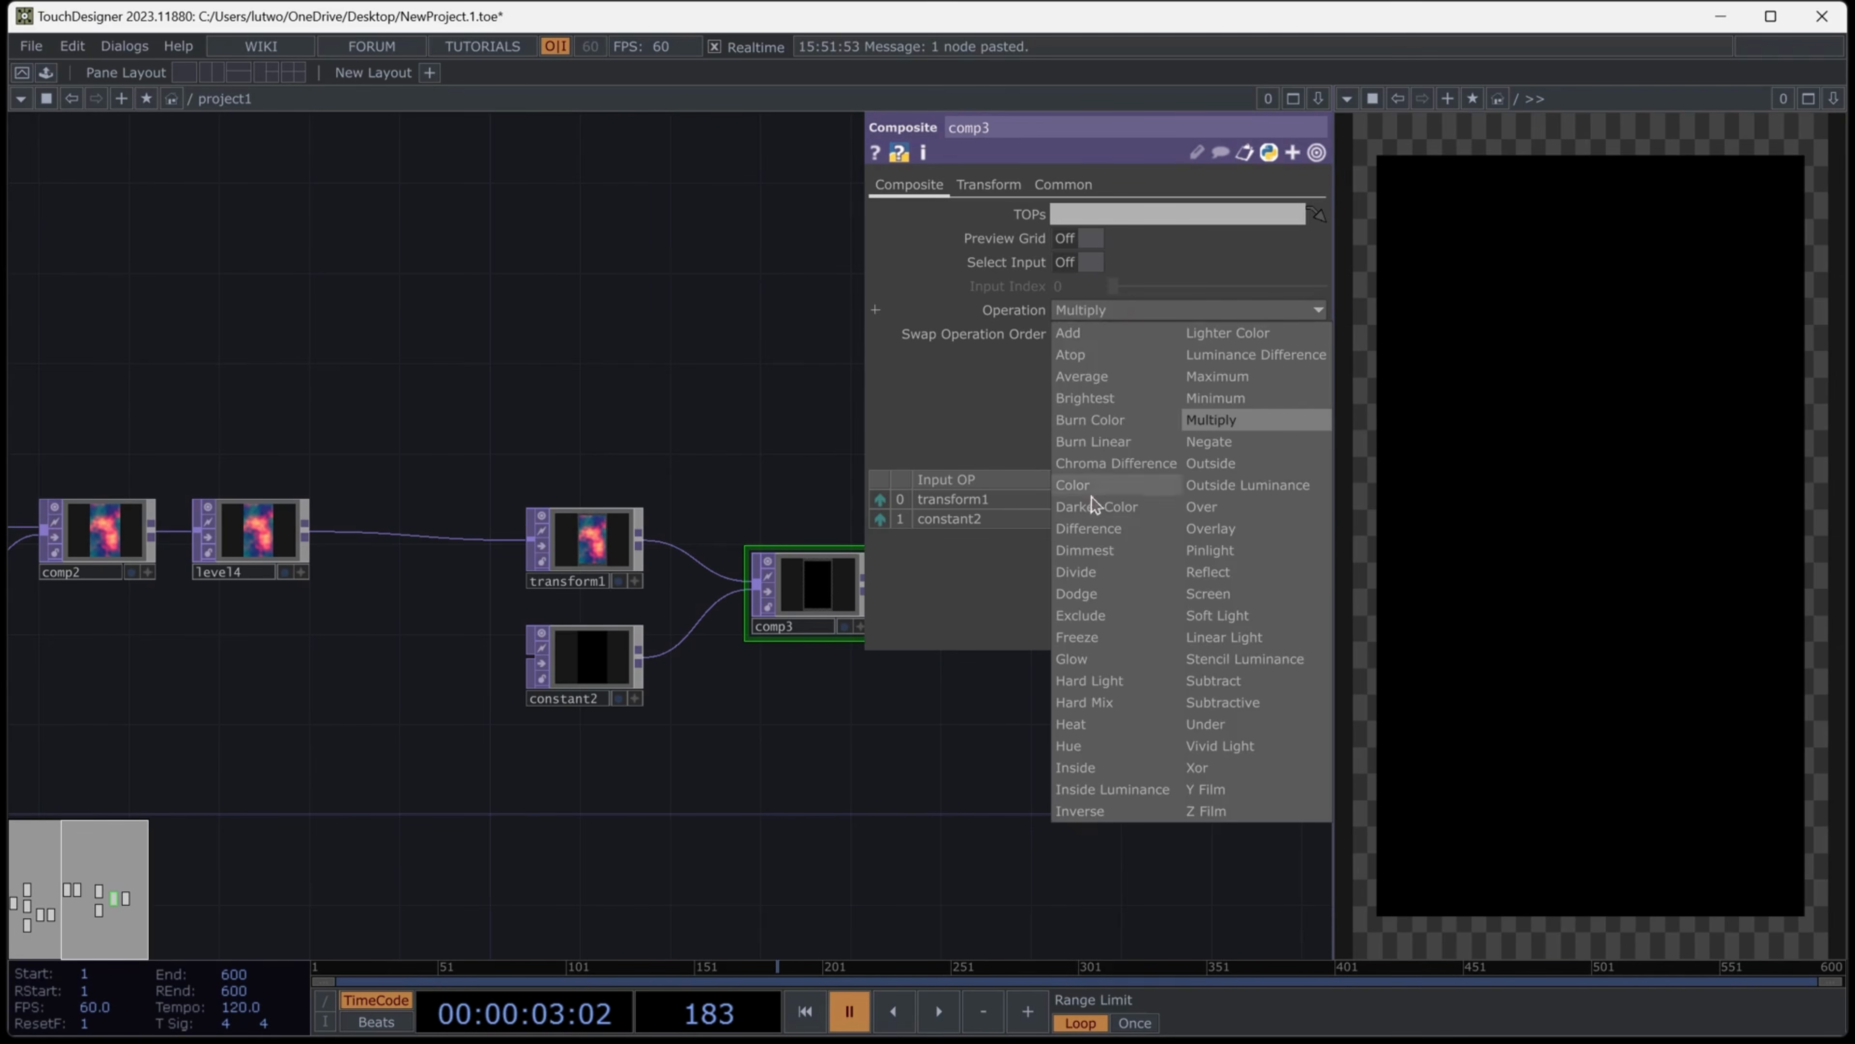
click(1220, 506)
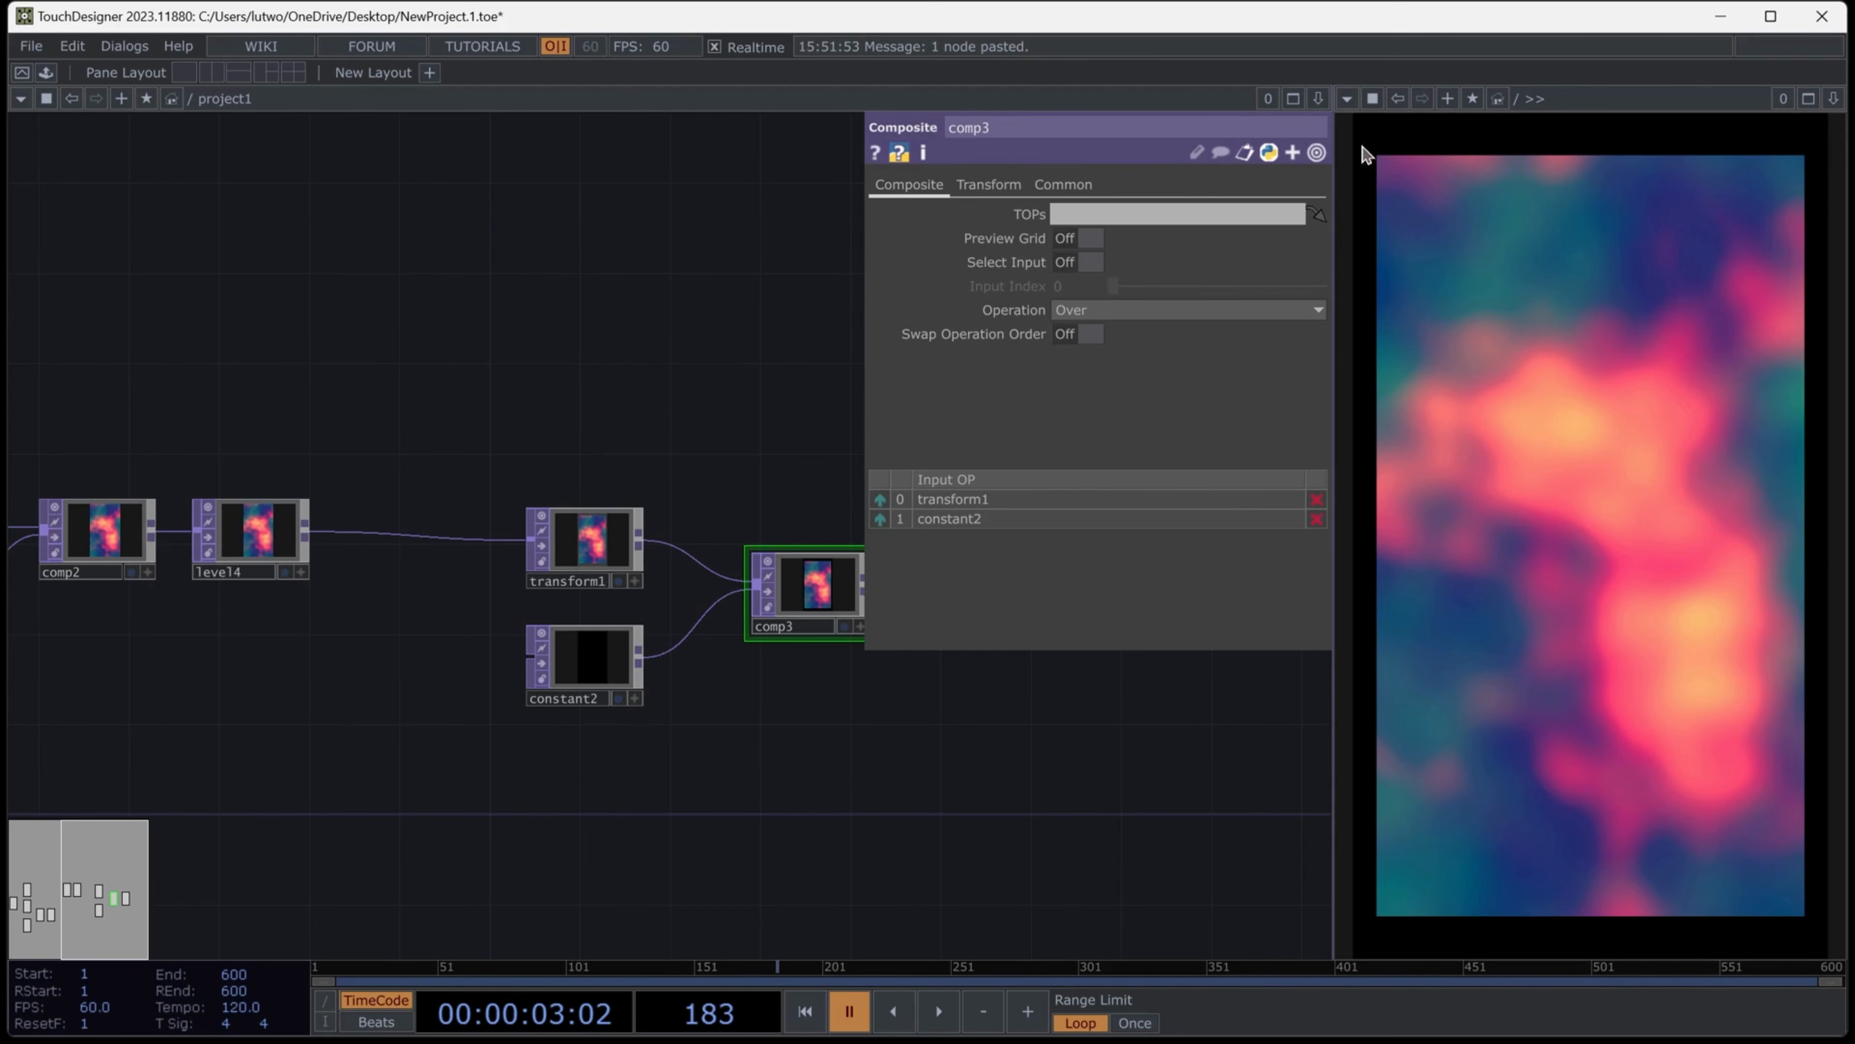
Widen the network pane slightly and set transform1's vertical Scale to 0.95
drag(1329, 197, 1347, 197)
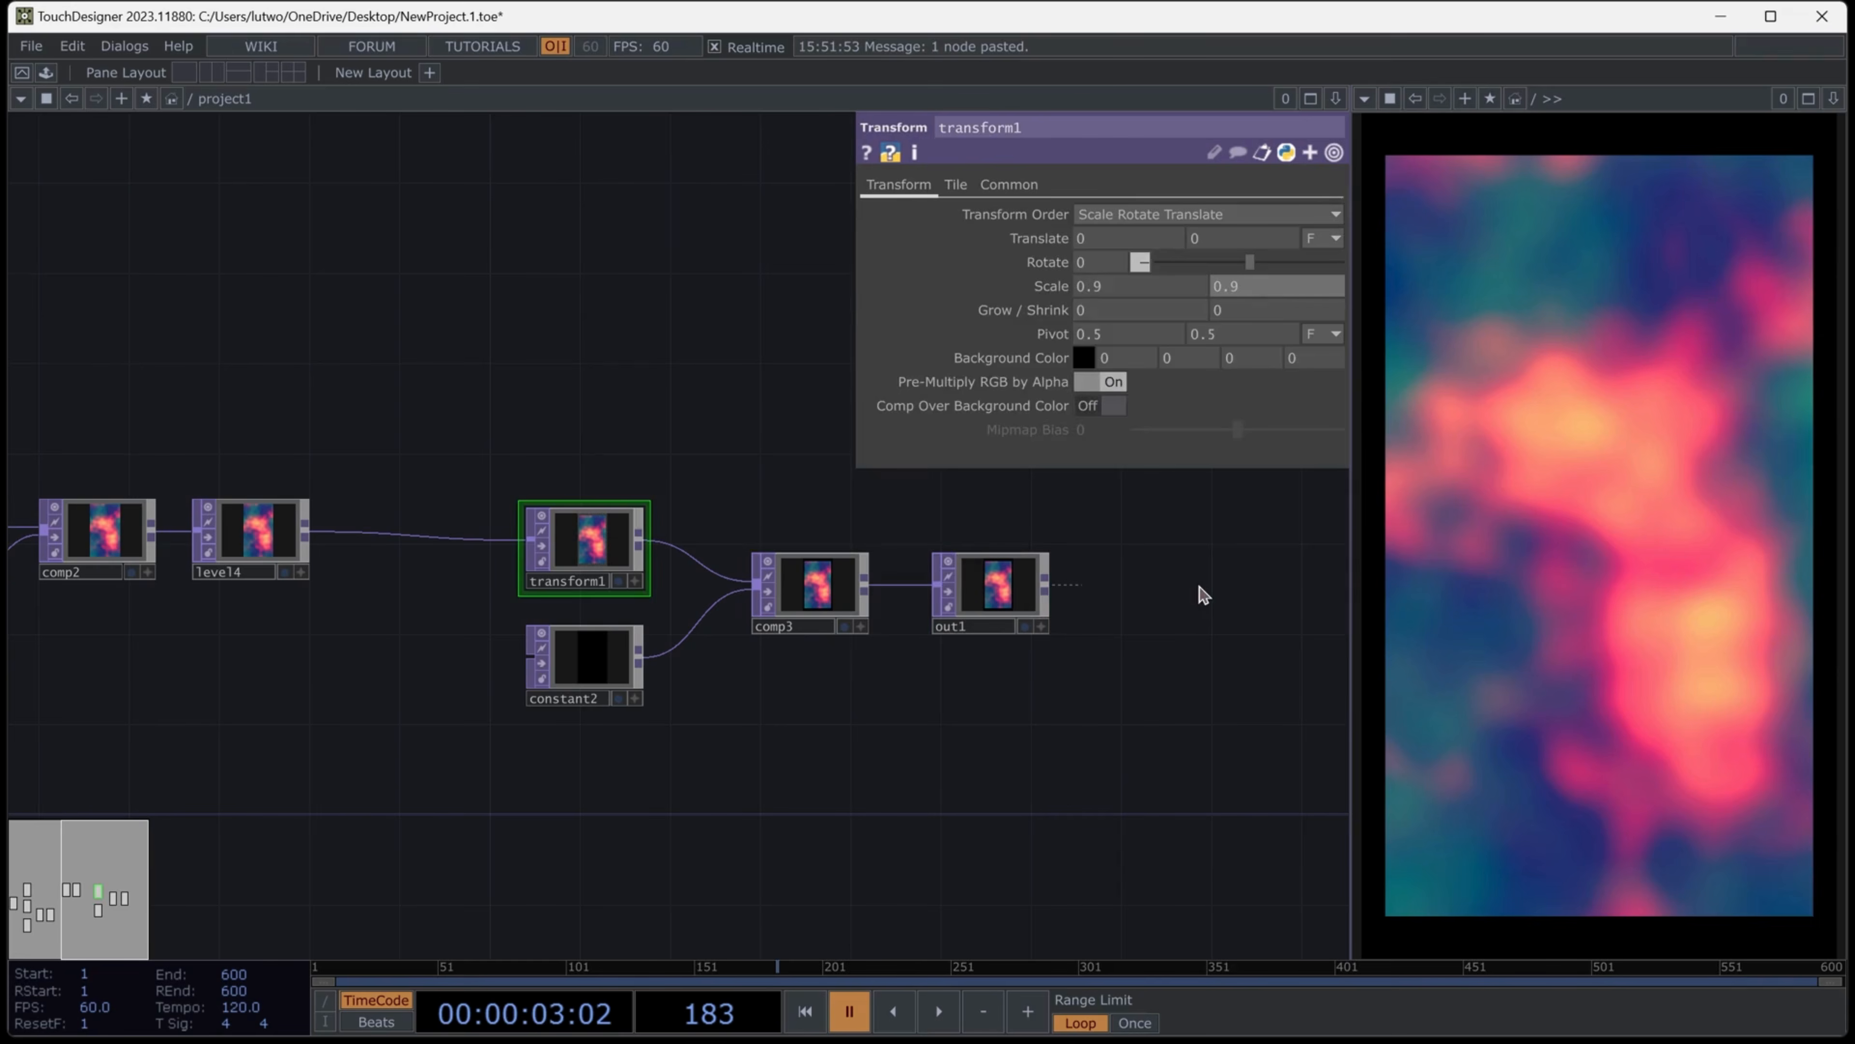
text(5)
key(Return)
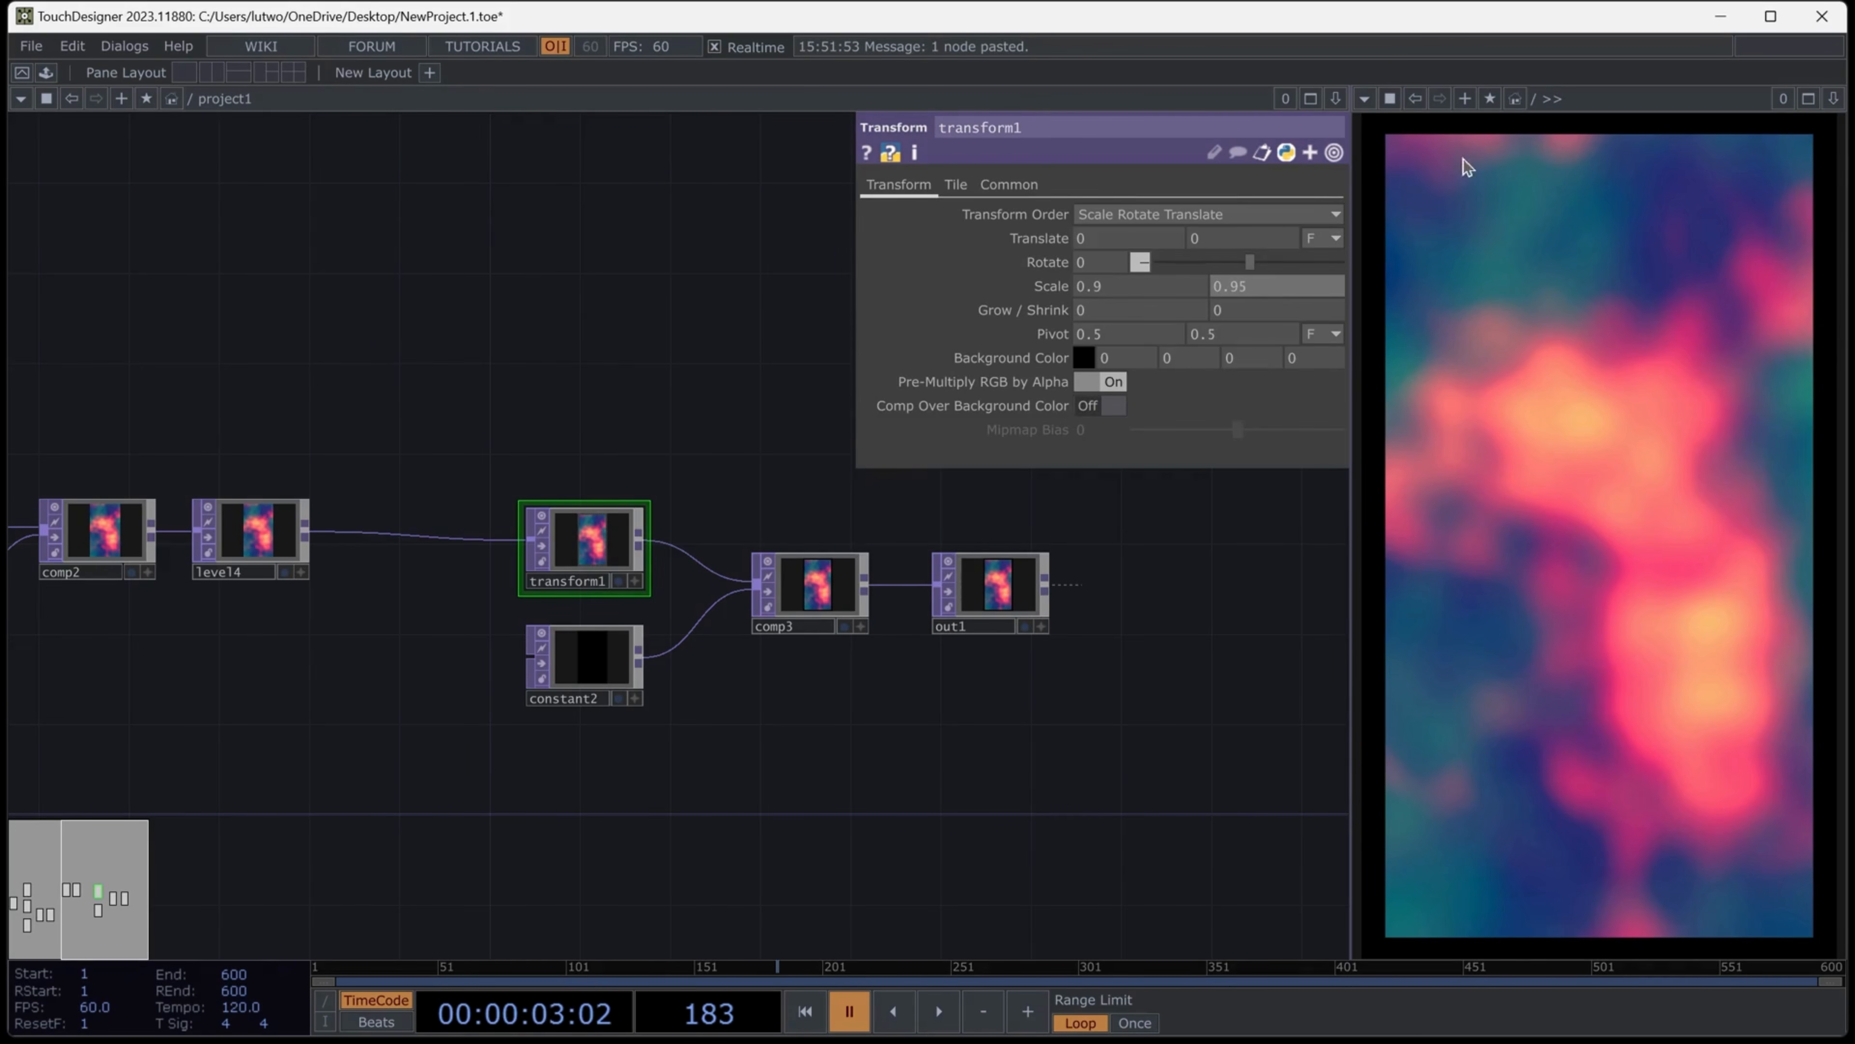
Animate noise1 by setting its Z Translate to the expression absTime.seconds/5
scroll(1171, 588, down, 5)
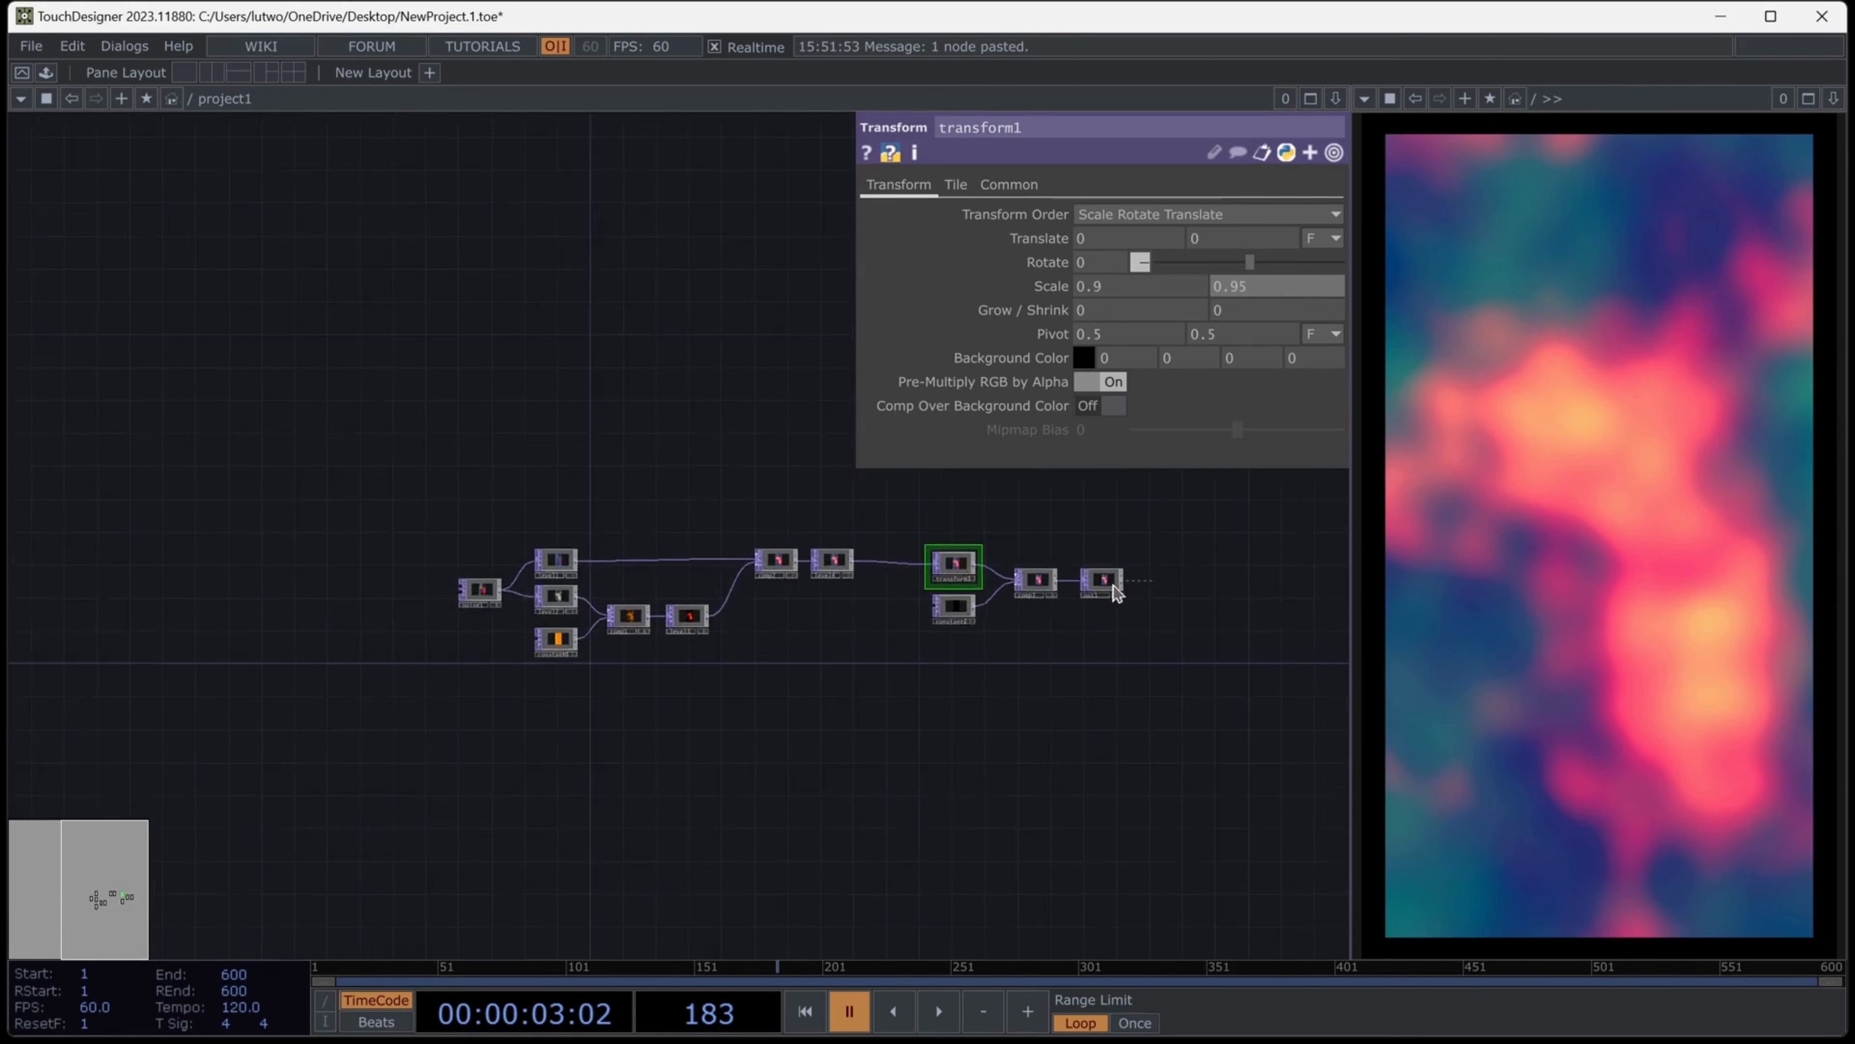
scroll(504, 560, up, 8)
click(501, 544)
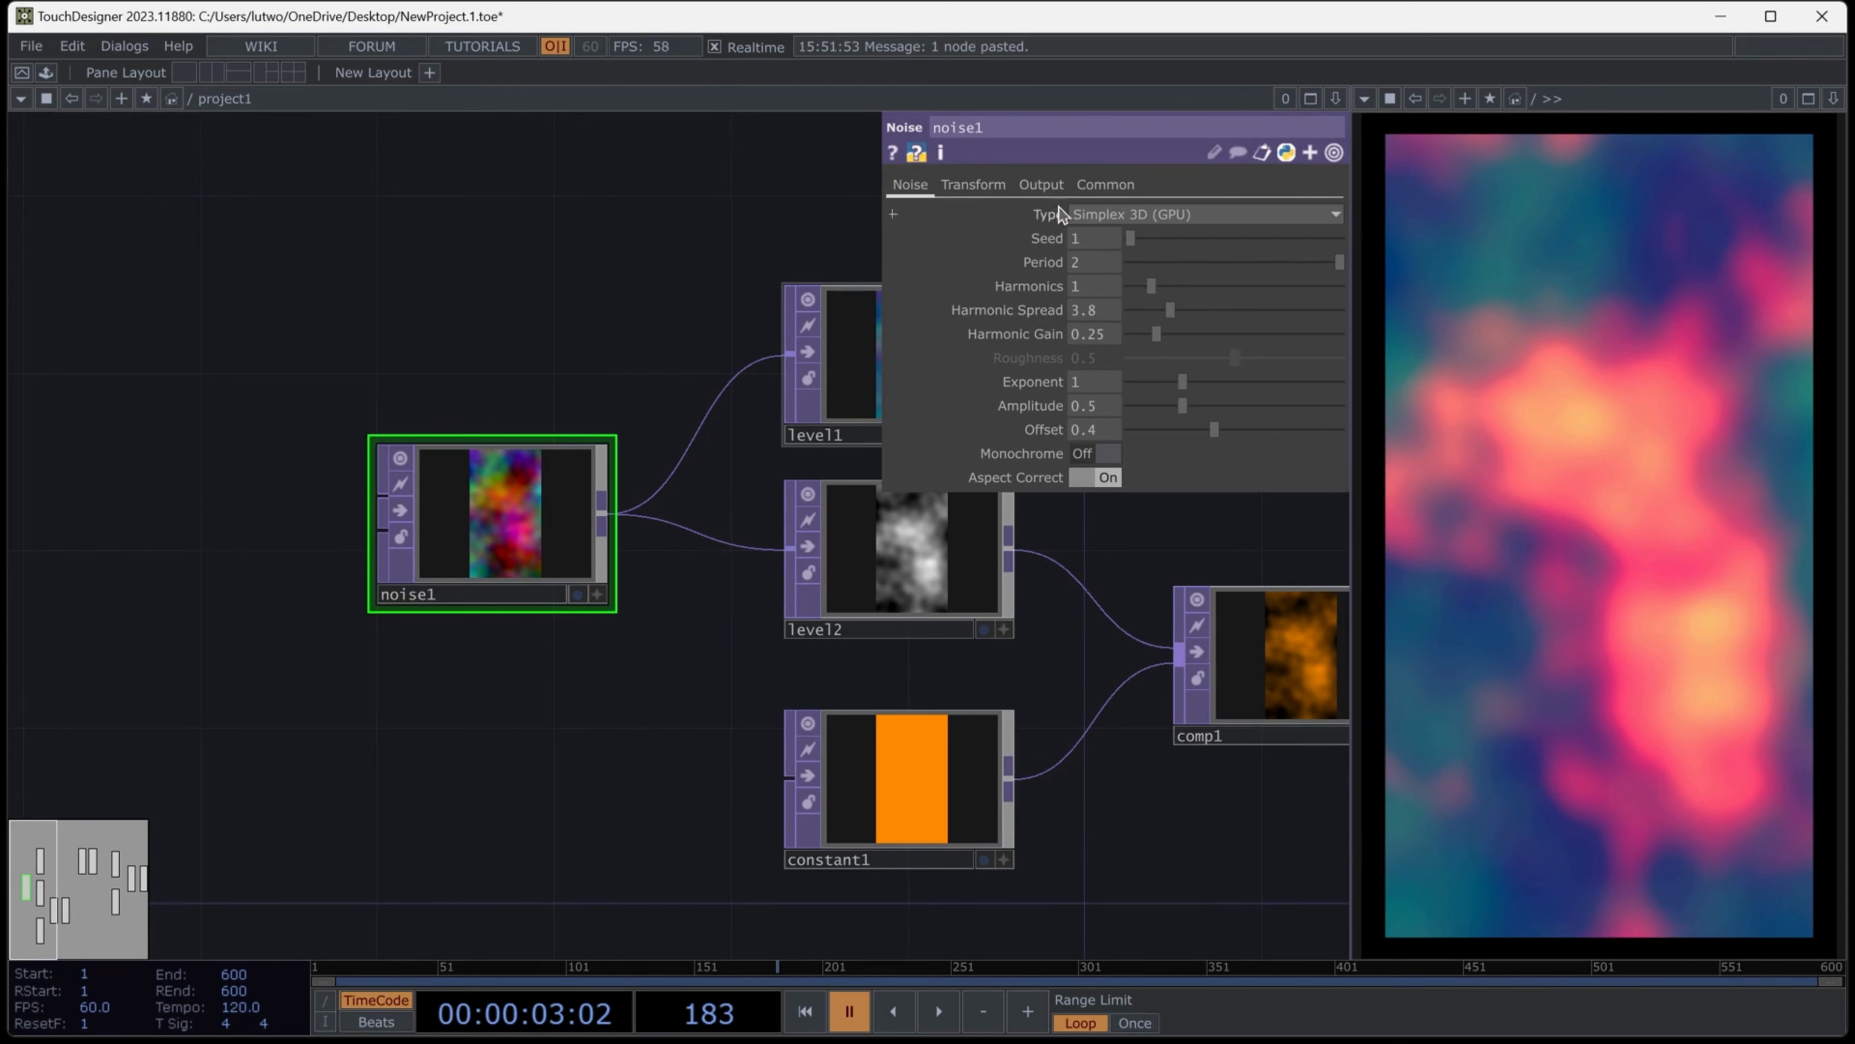
click(966, 184)
click(1263, 262)
text(ab)
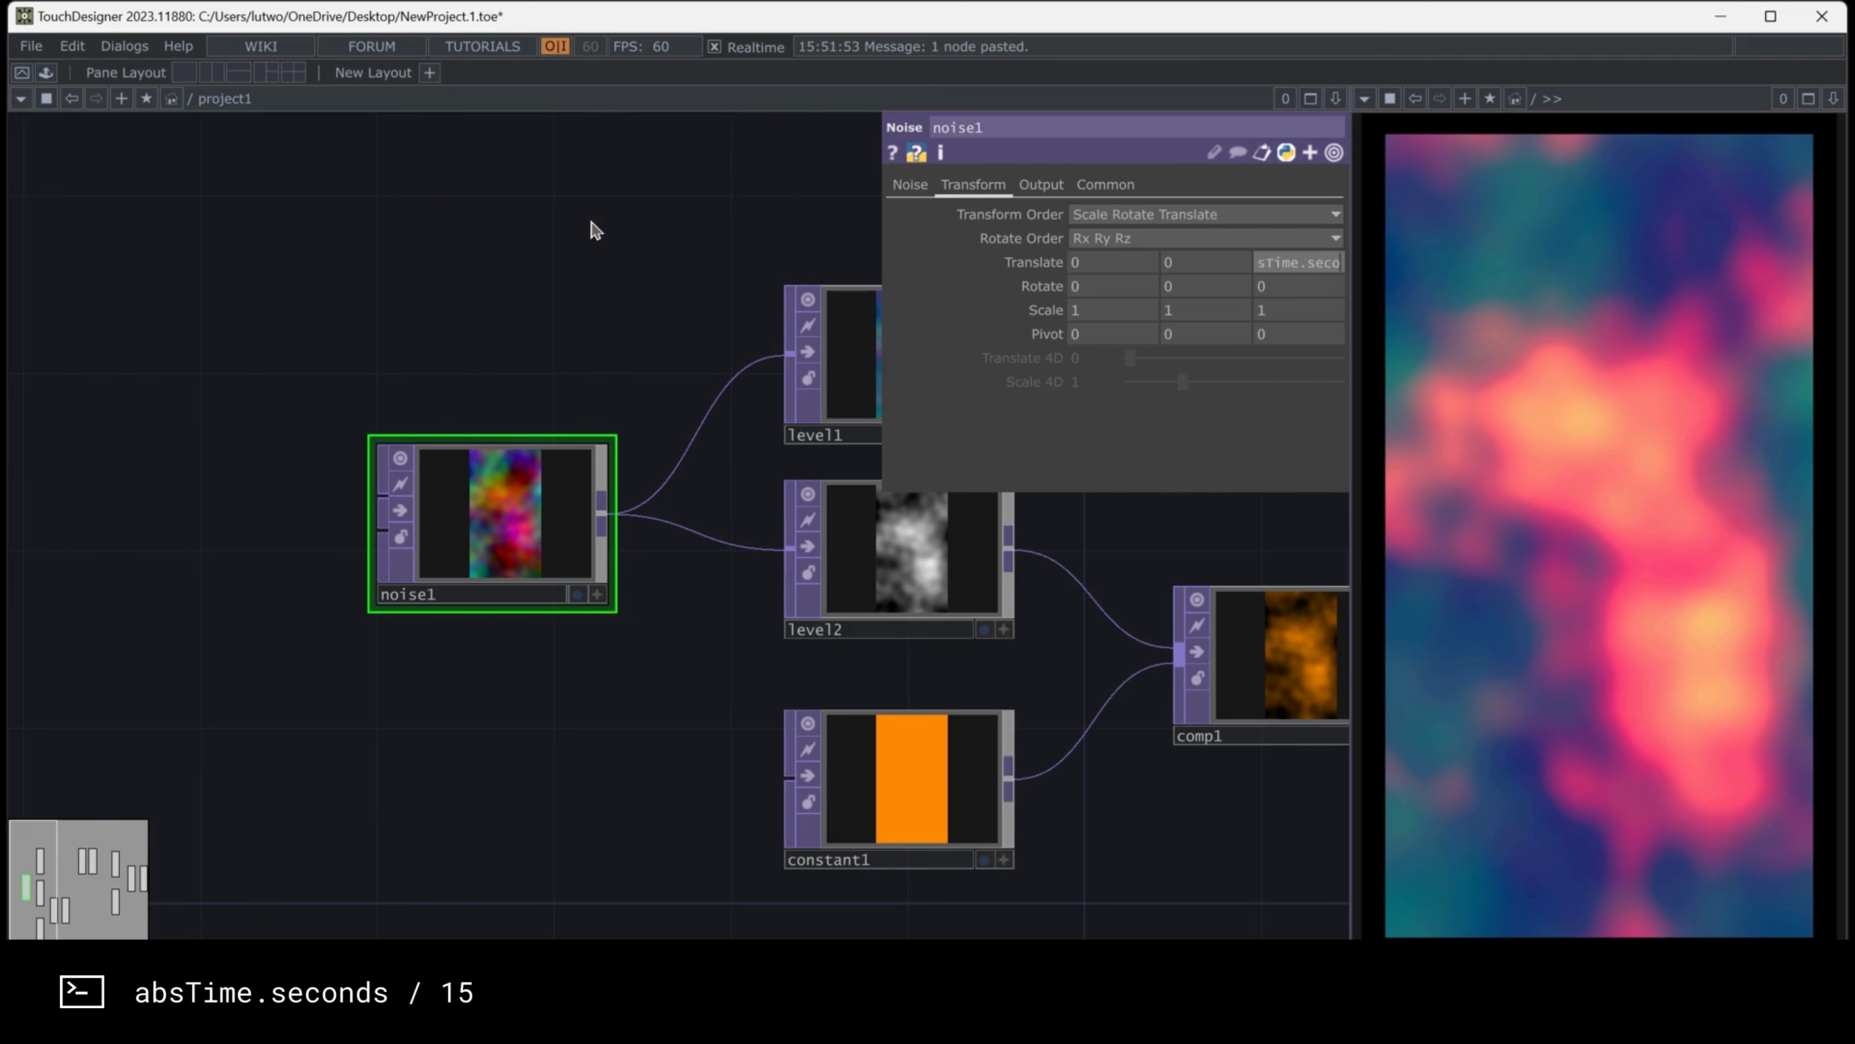
text(sTime.seconds/1)
key(BackSpace)
text(5)
key(Return)
Slow the noise animation by changing noise1's tz expression to absTime.seconds/15
click(1034, 262)
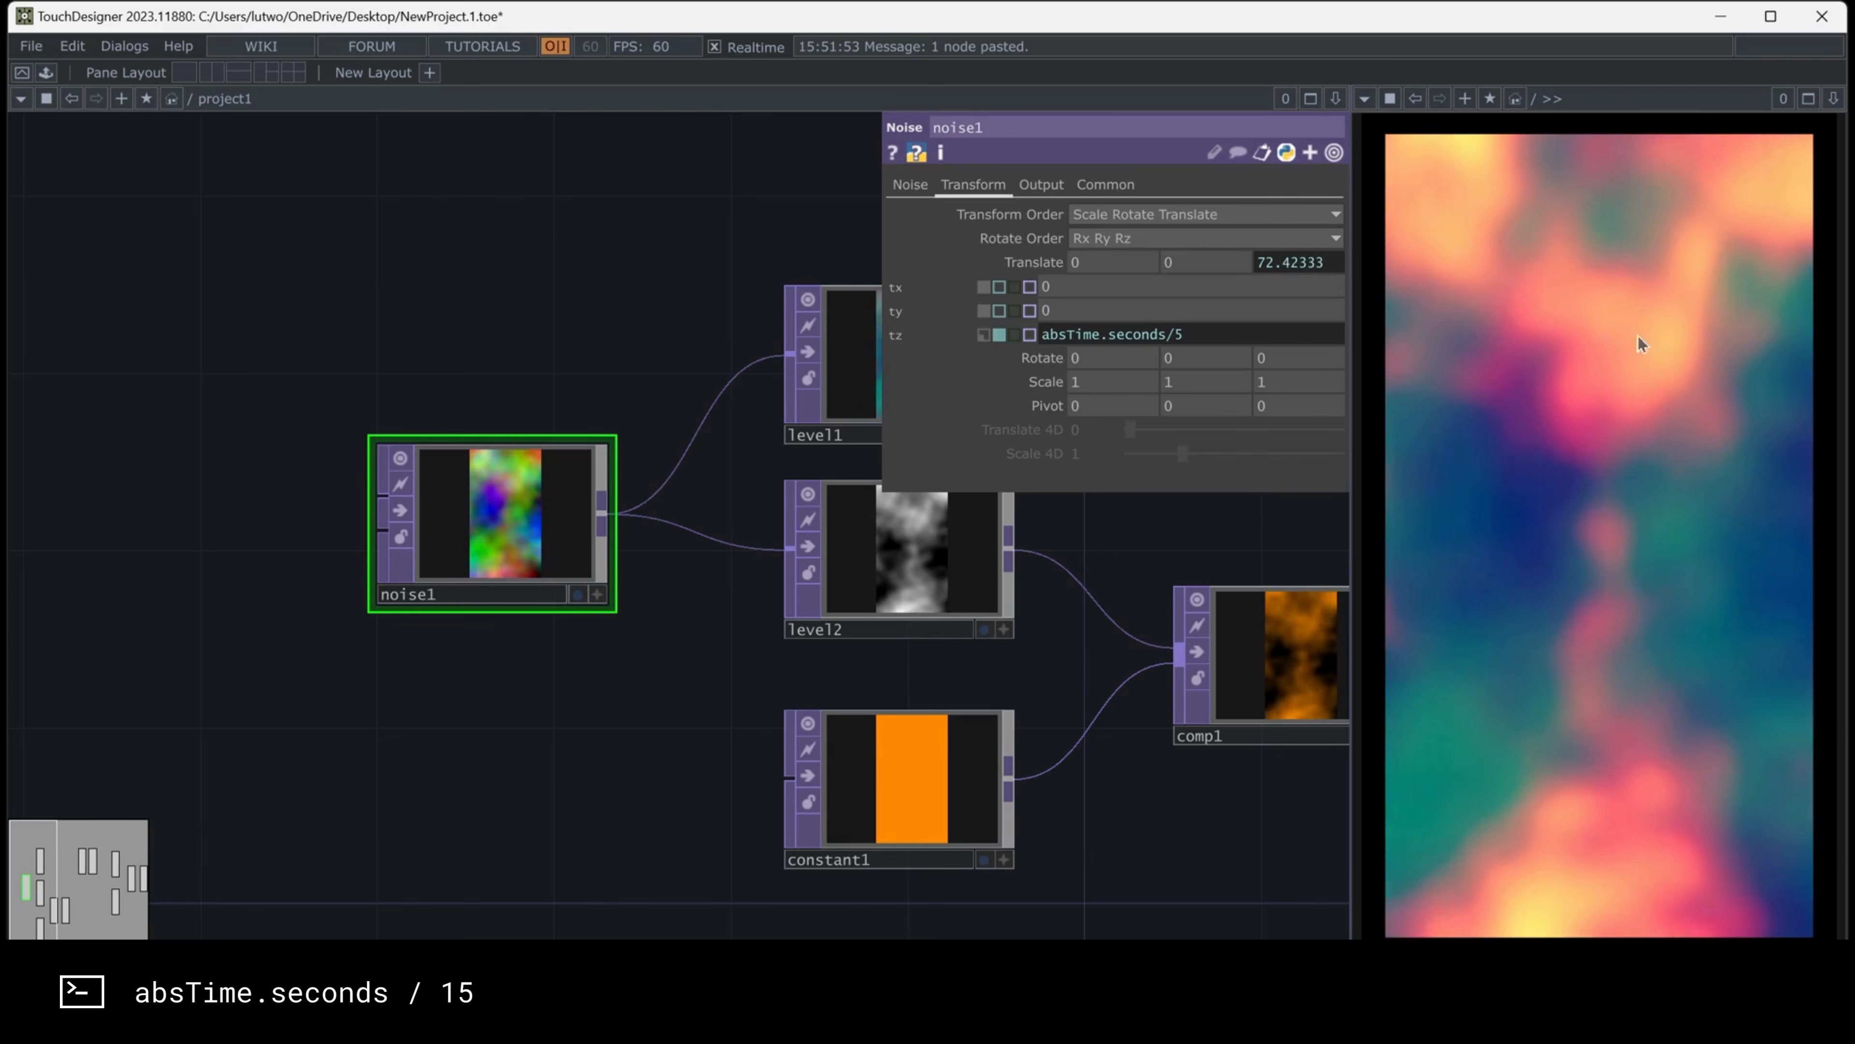
click(1198, 339)
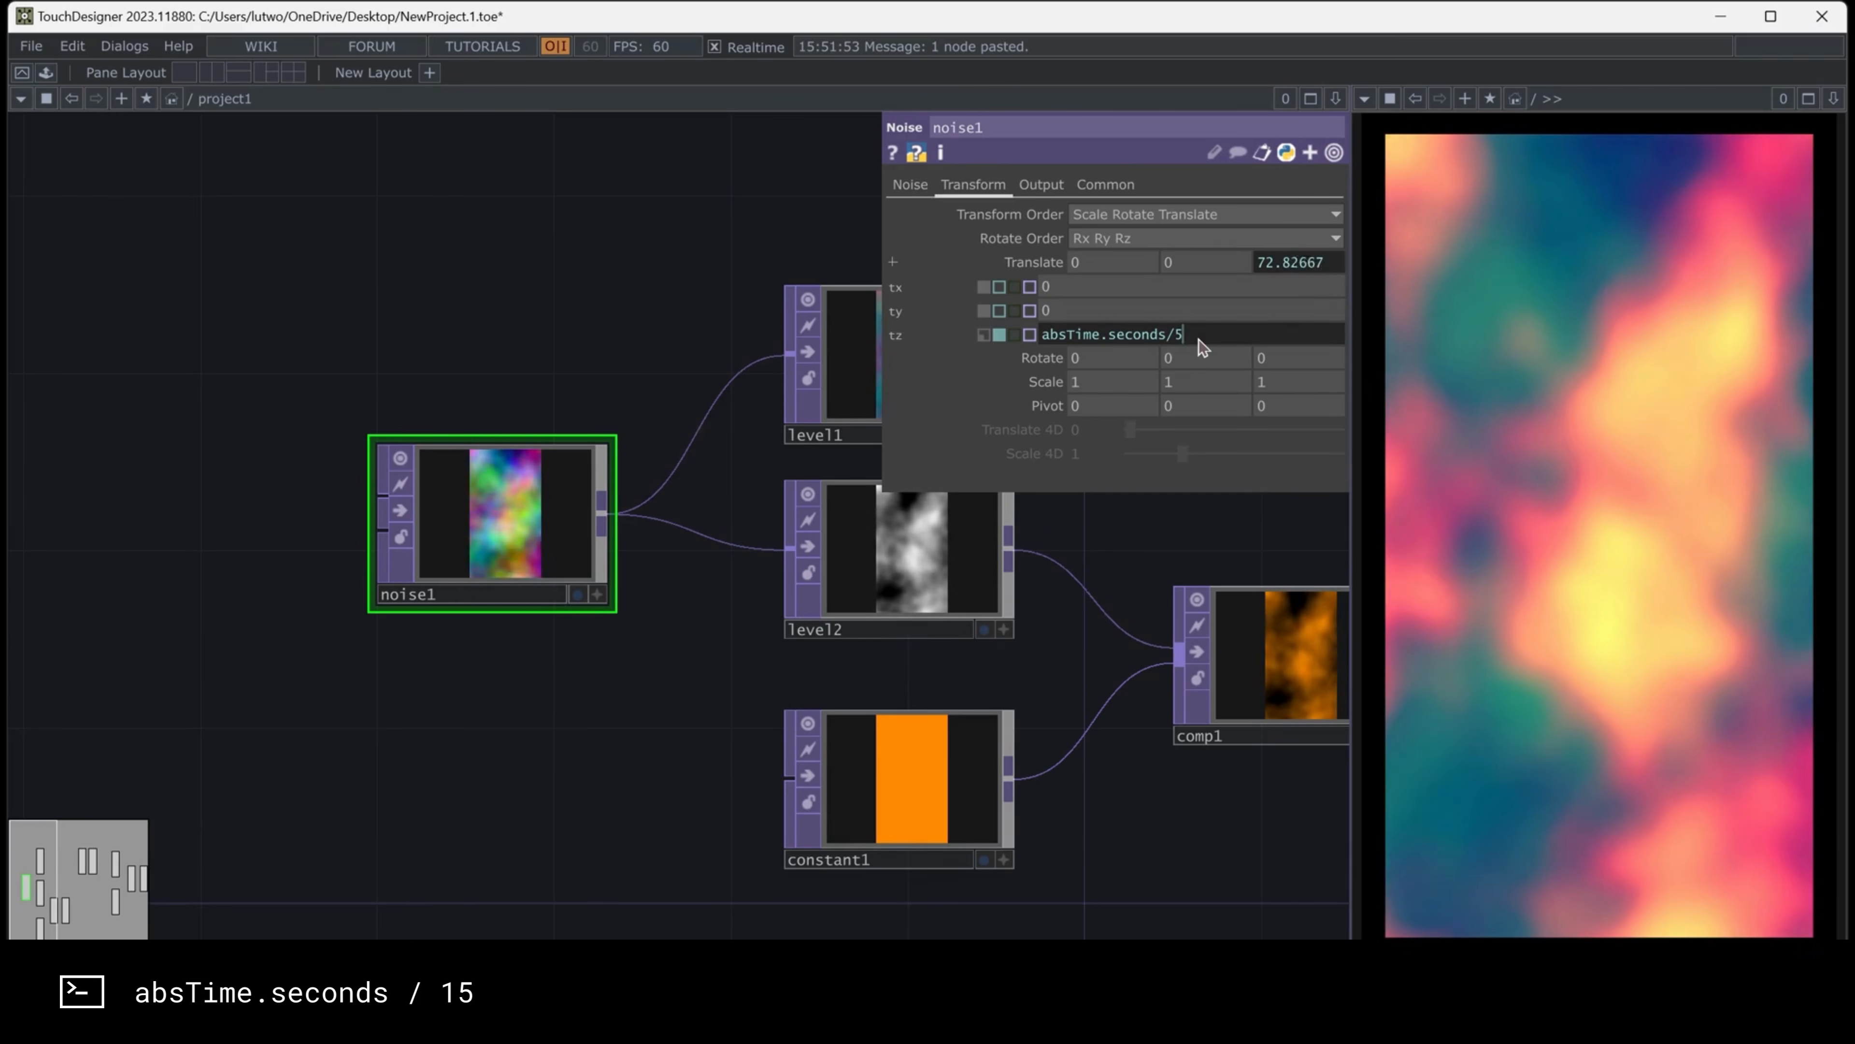
key(BackSpace)
text(15)
key(Return)
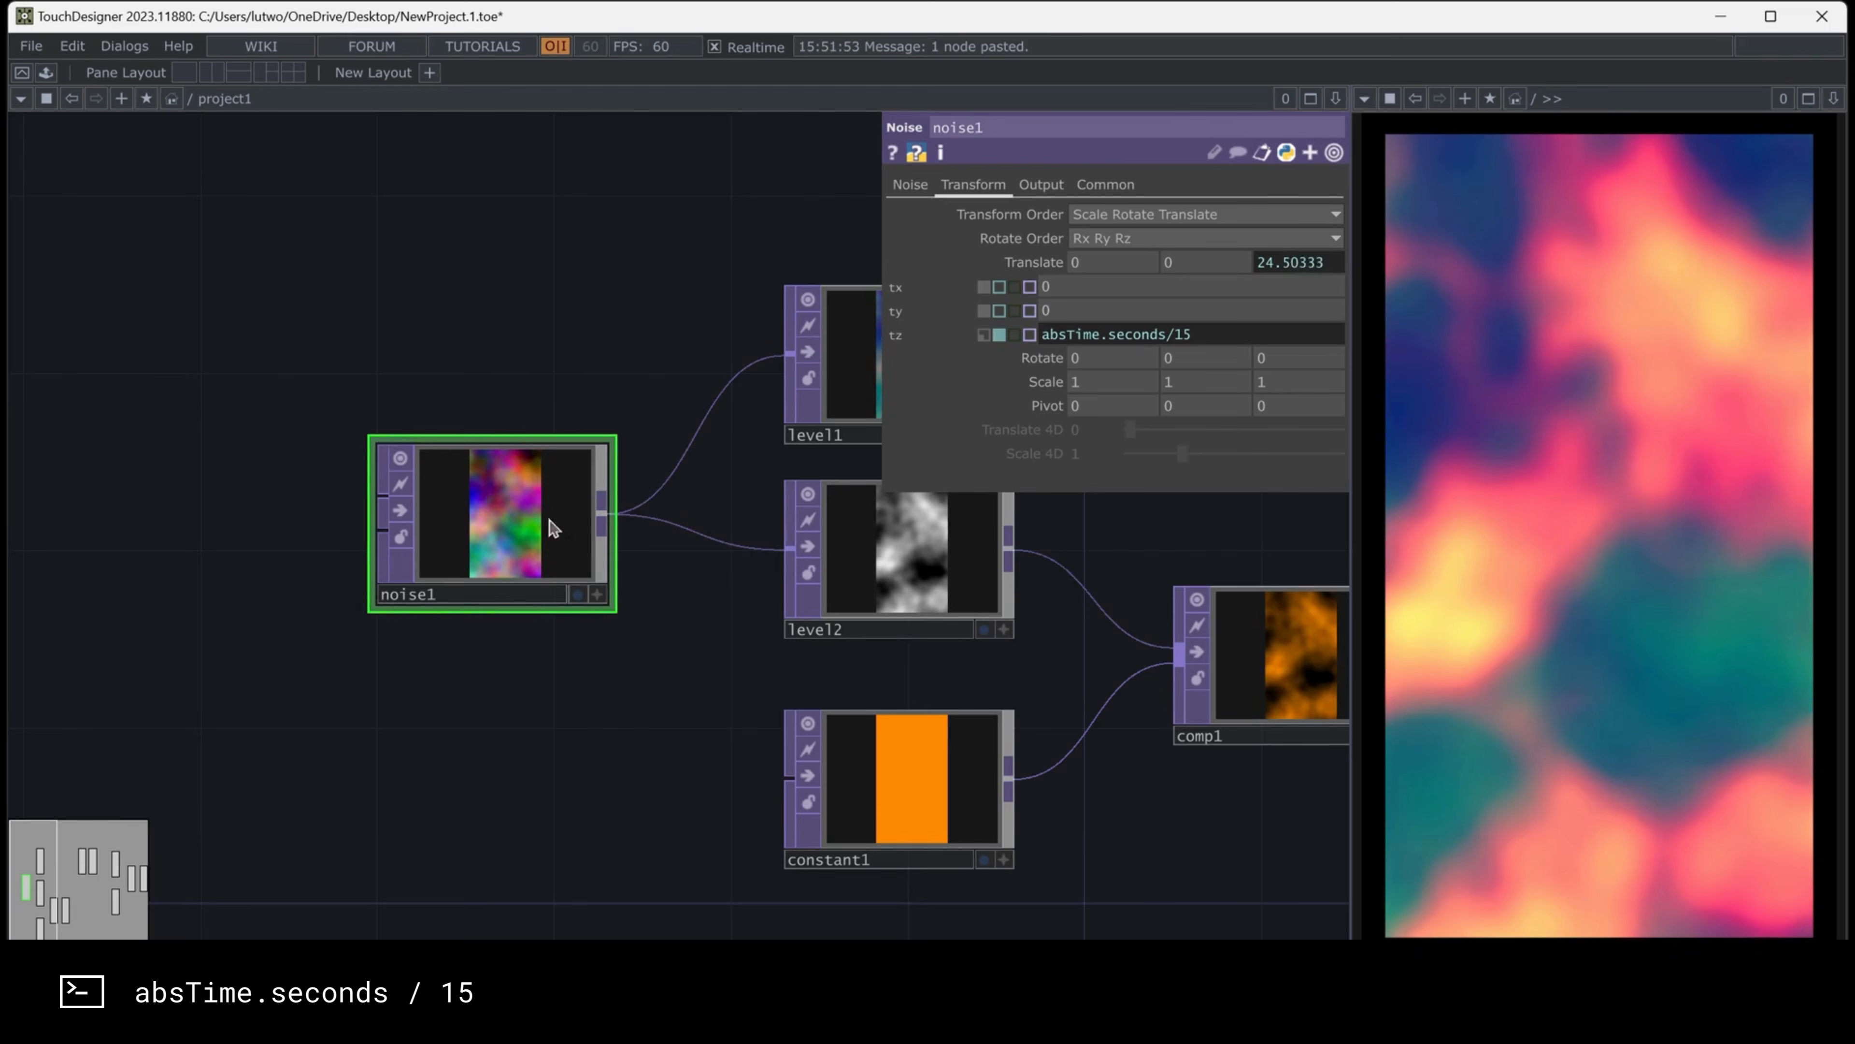
Examine the finished project's 2d texture noise group and the colour, emit, height and normal branches in PBR MAPS
scroll(475, 523, down, 5)
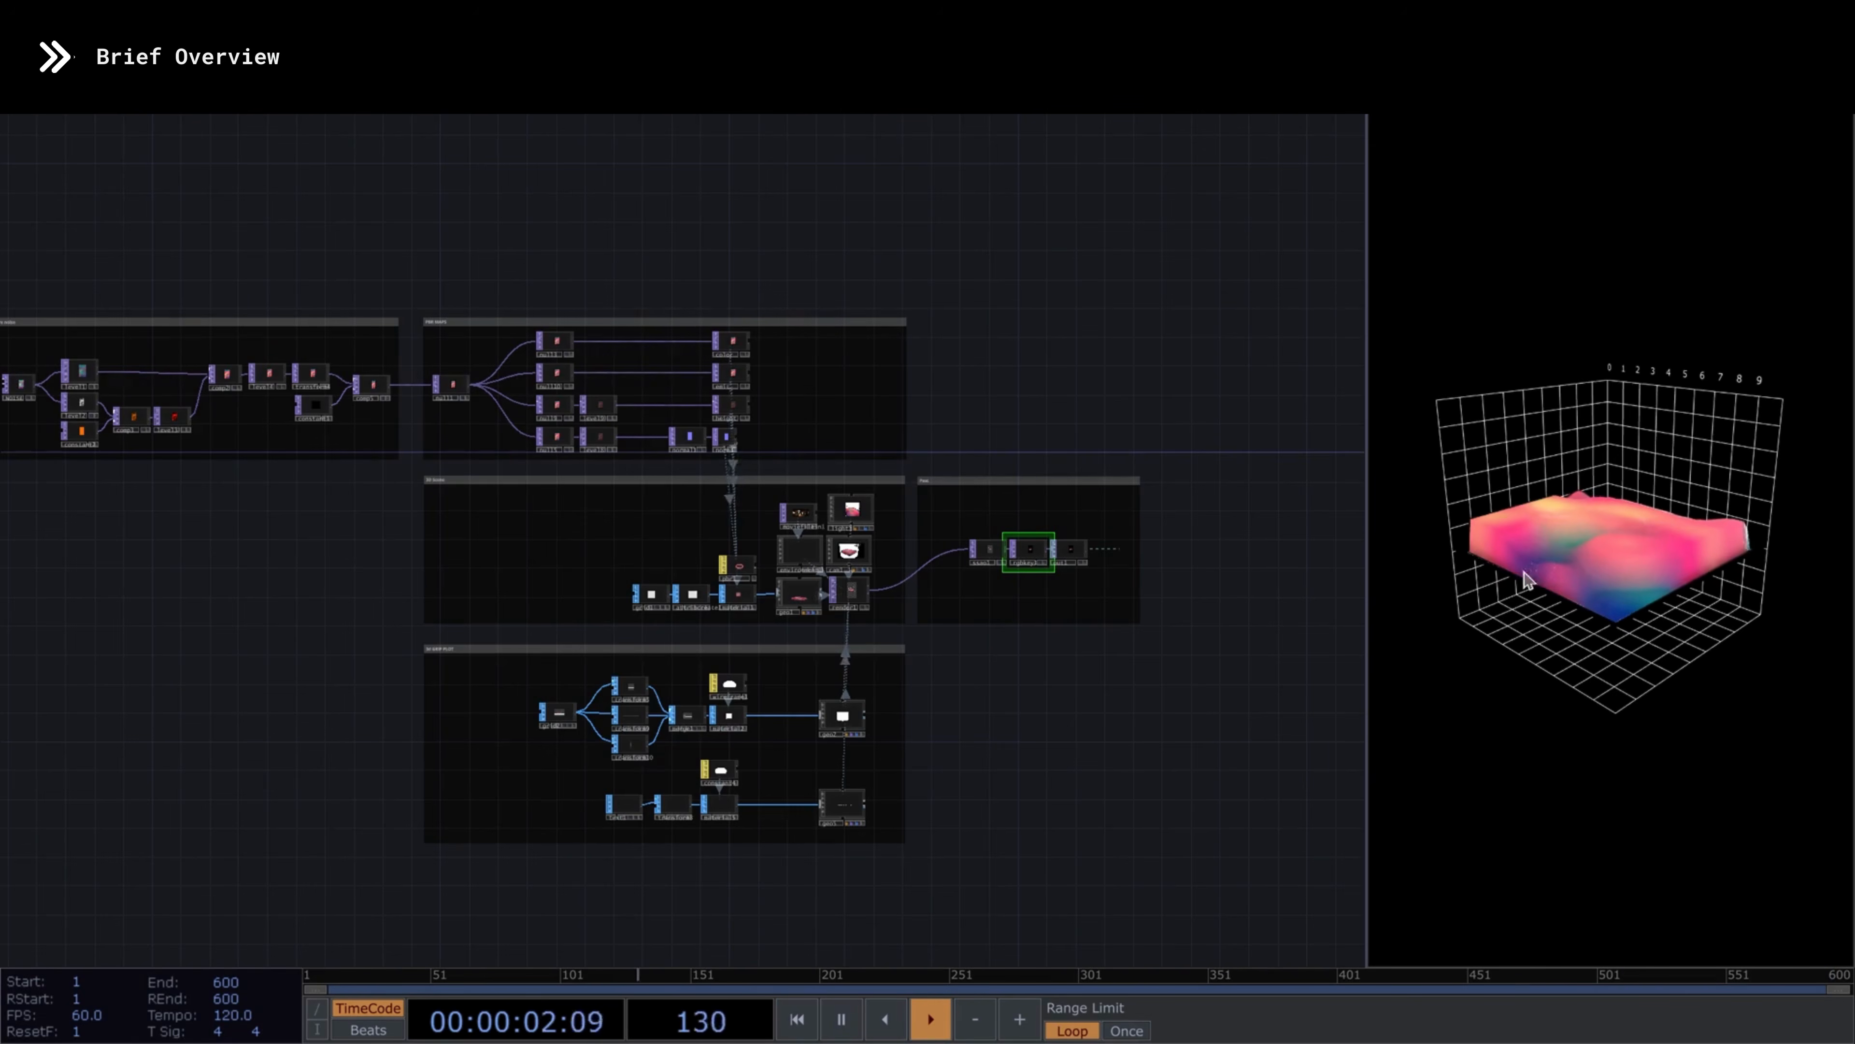
scroll(506, 596, up, 6)
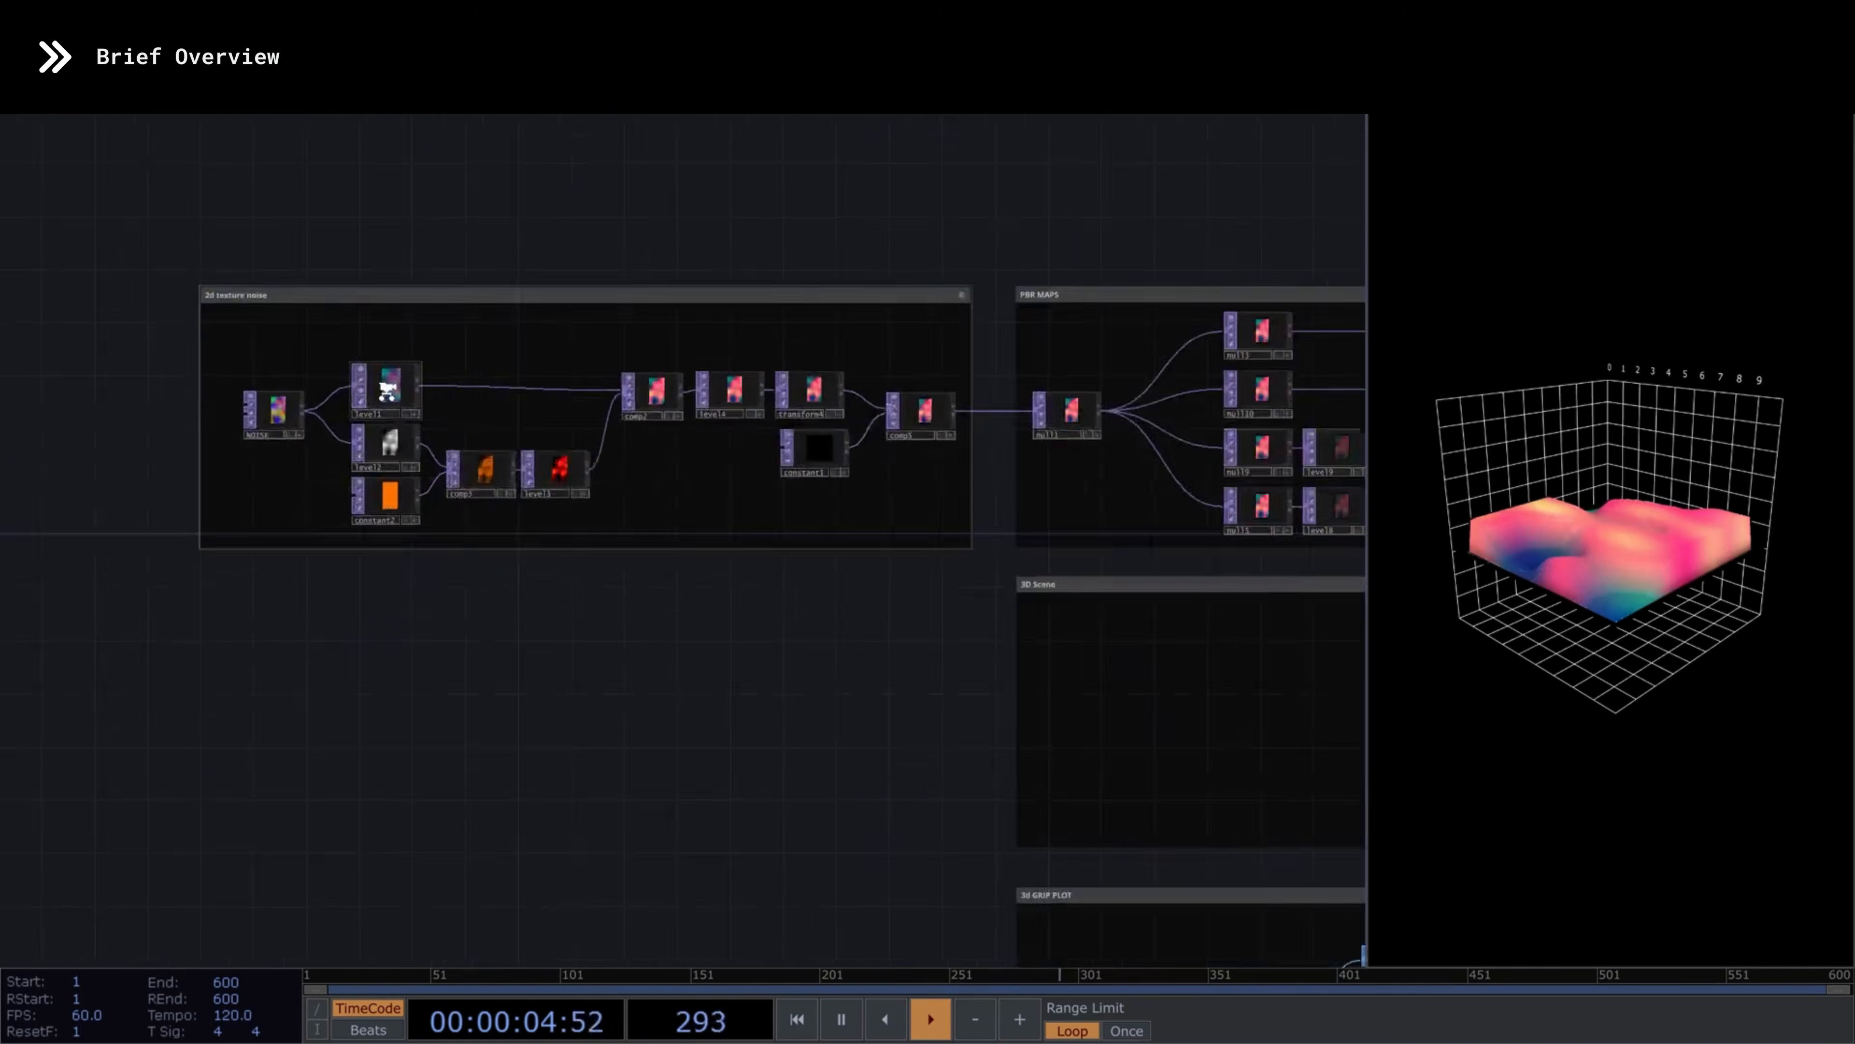
scroll(543, 167, down, 3)
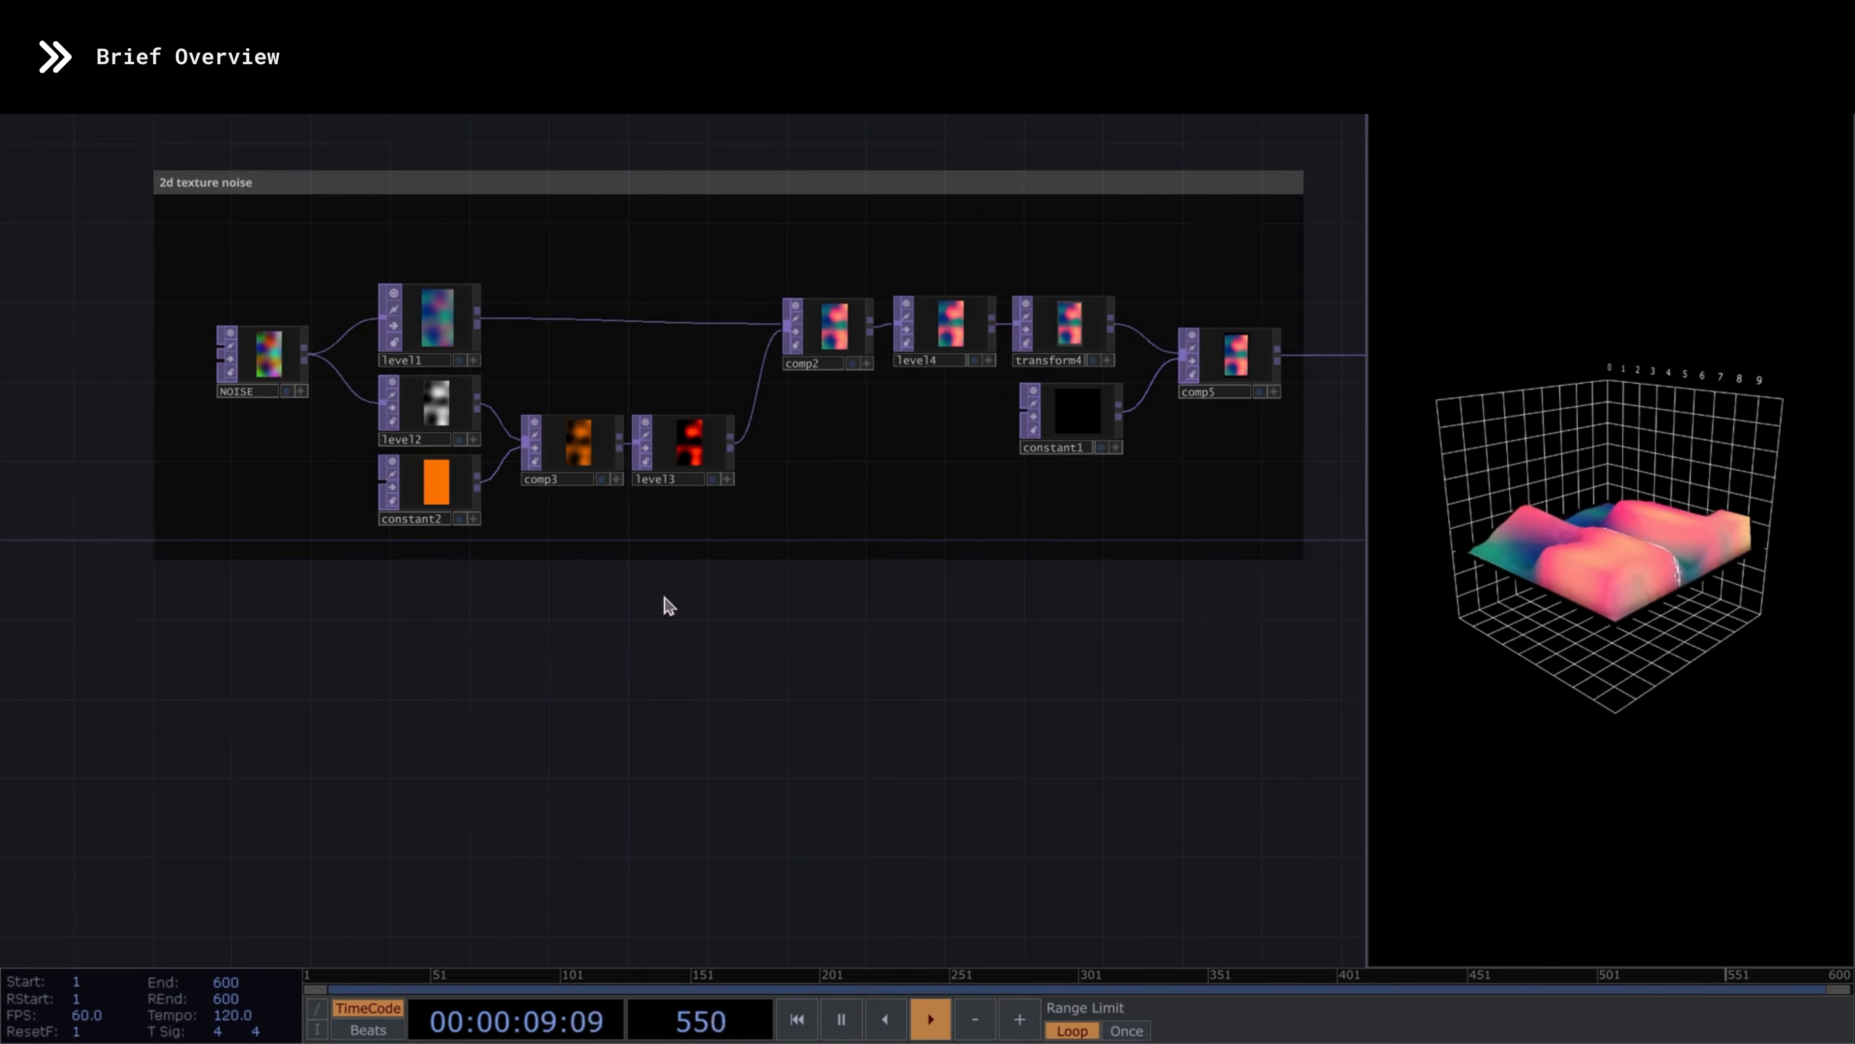
drag(663, 597, 644, 701)
scroll(261, 460, down, 4)
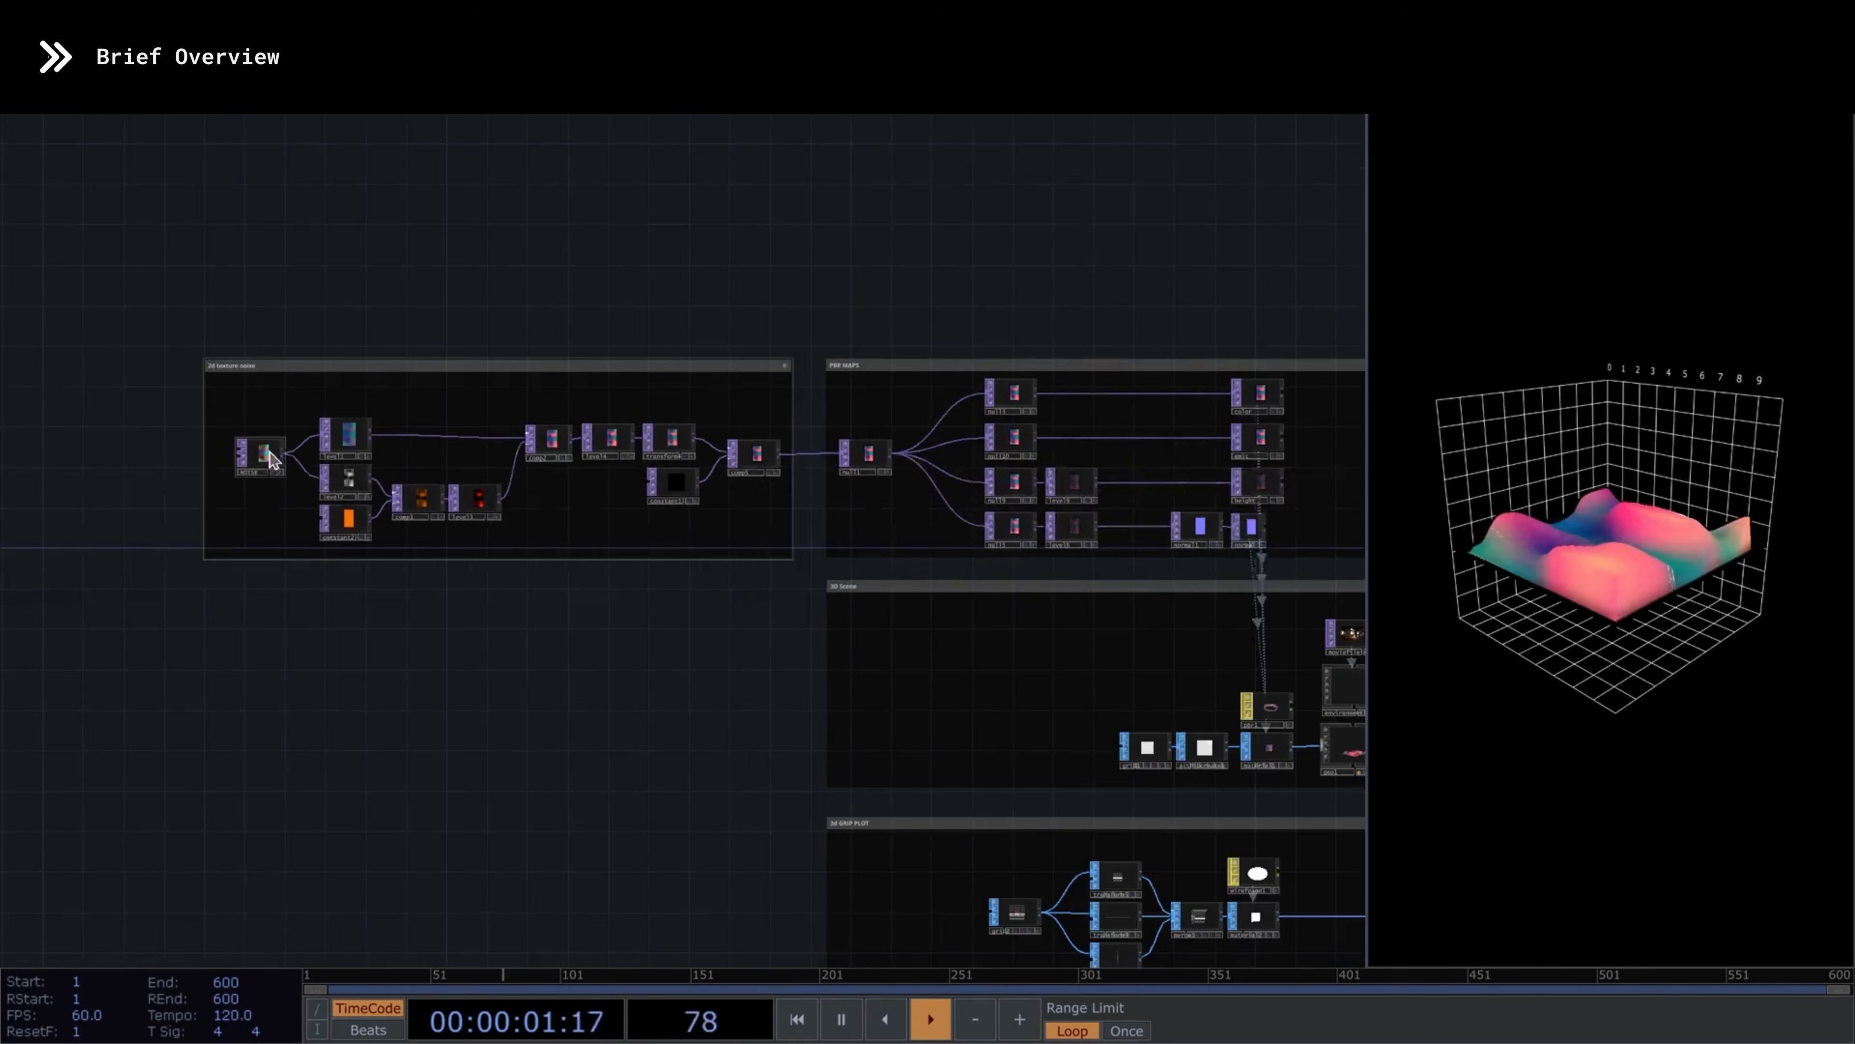
scroll(302, 446, up, 5)
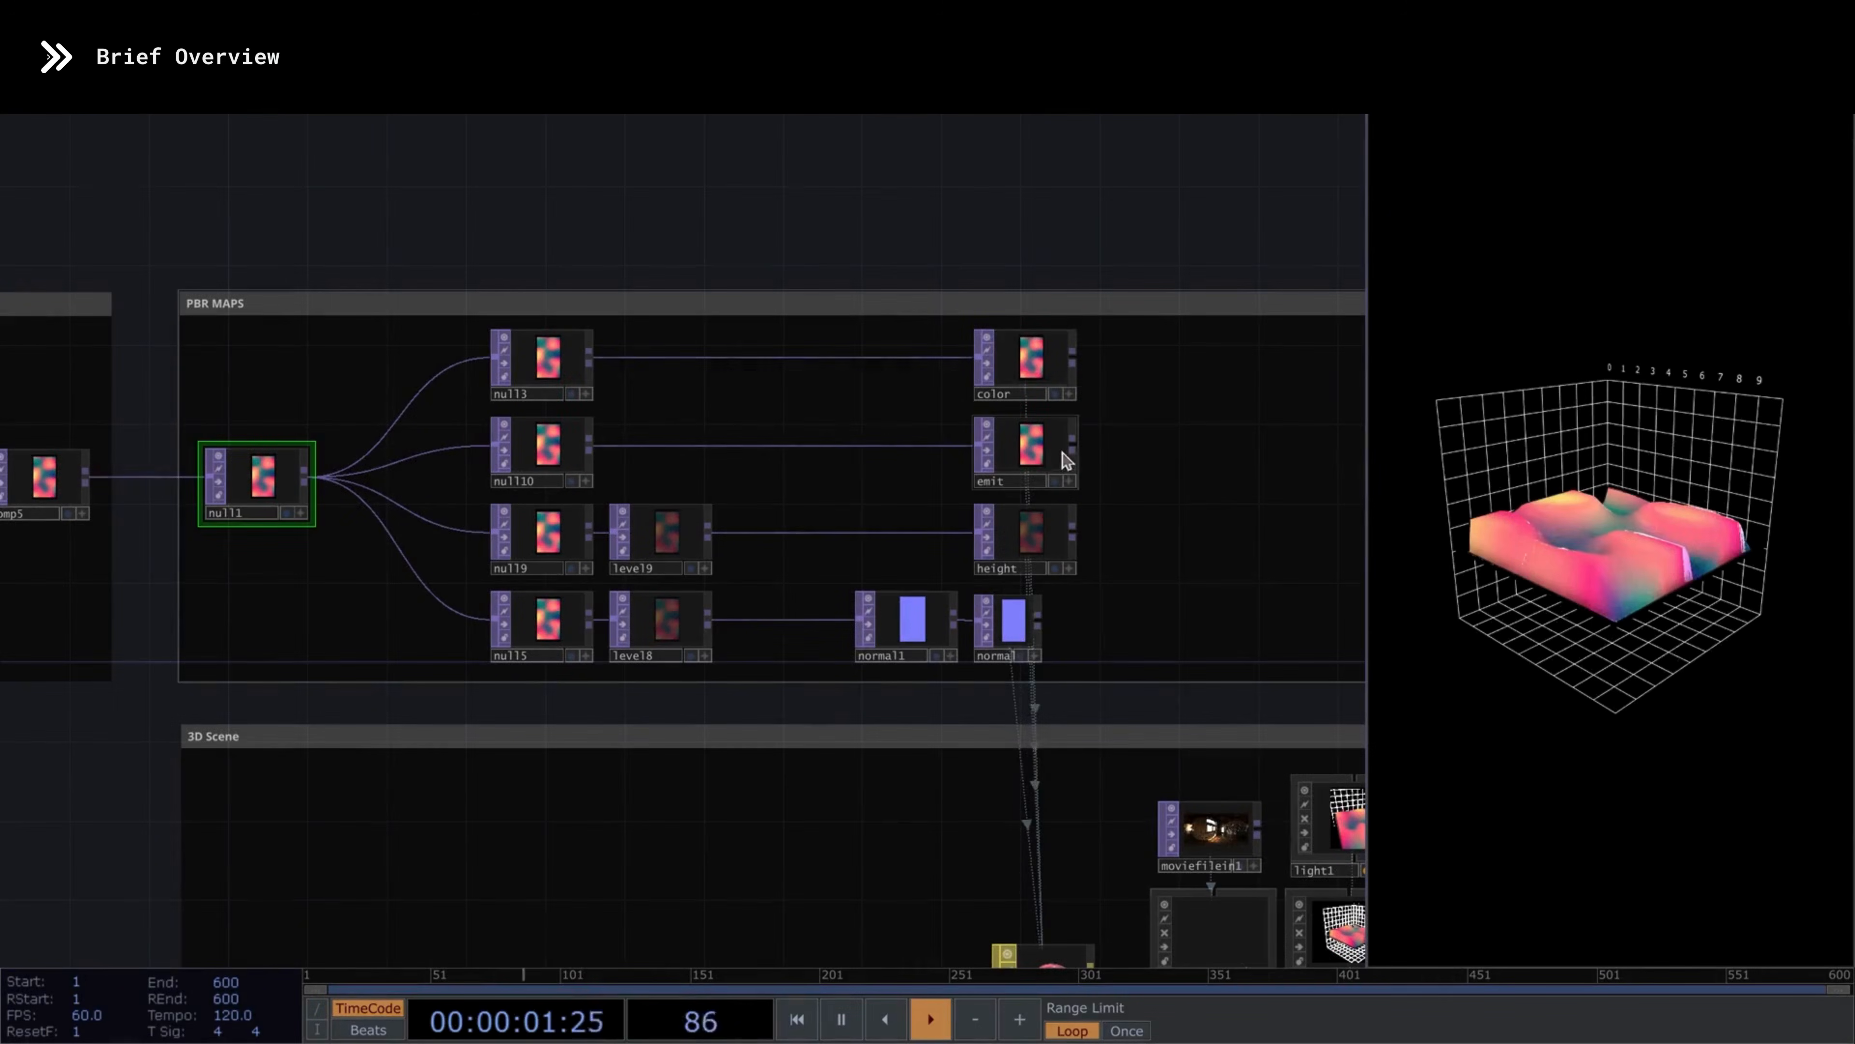
scroll(869, 385, down, 3)
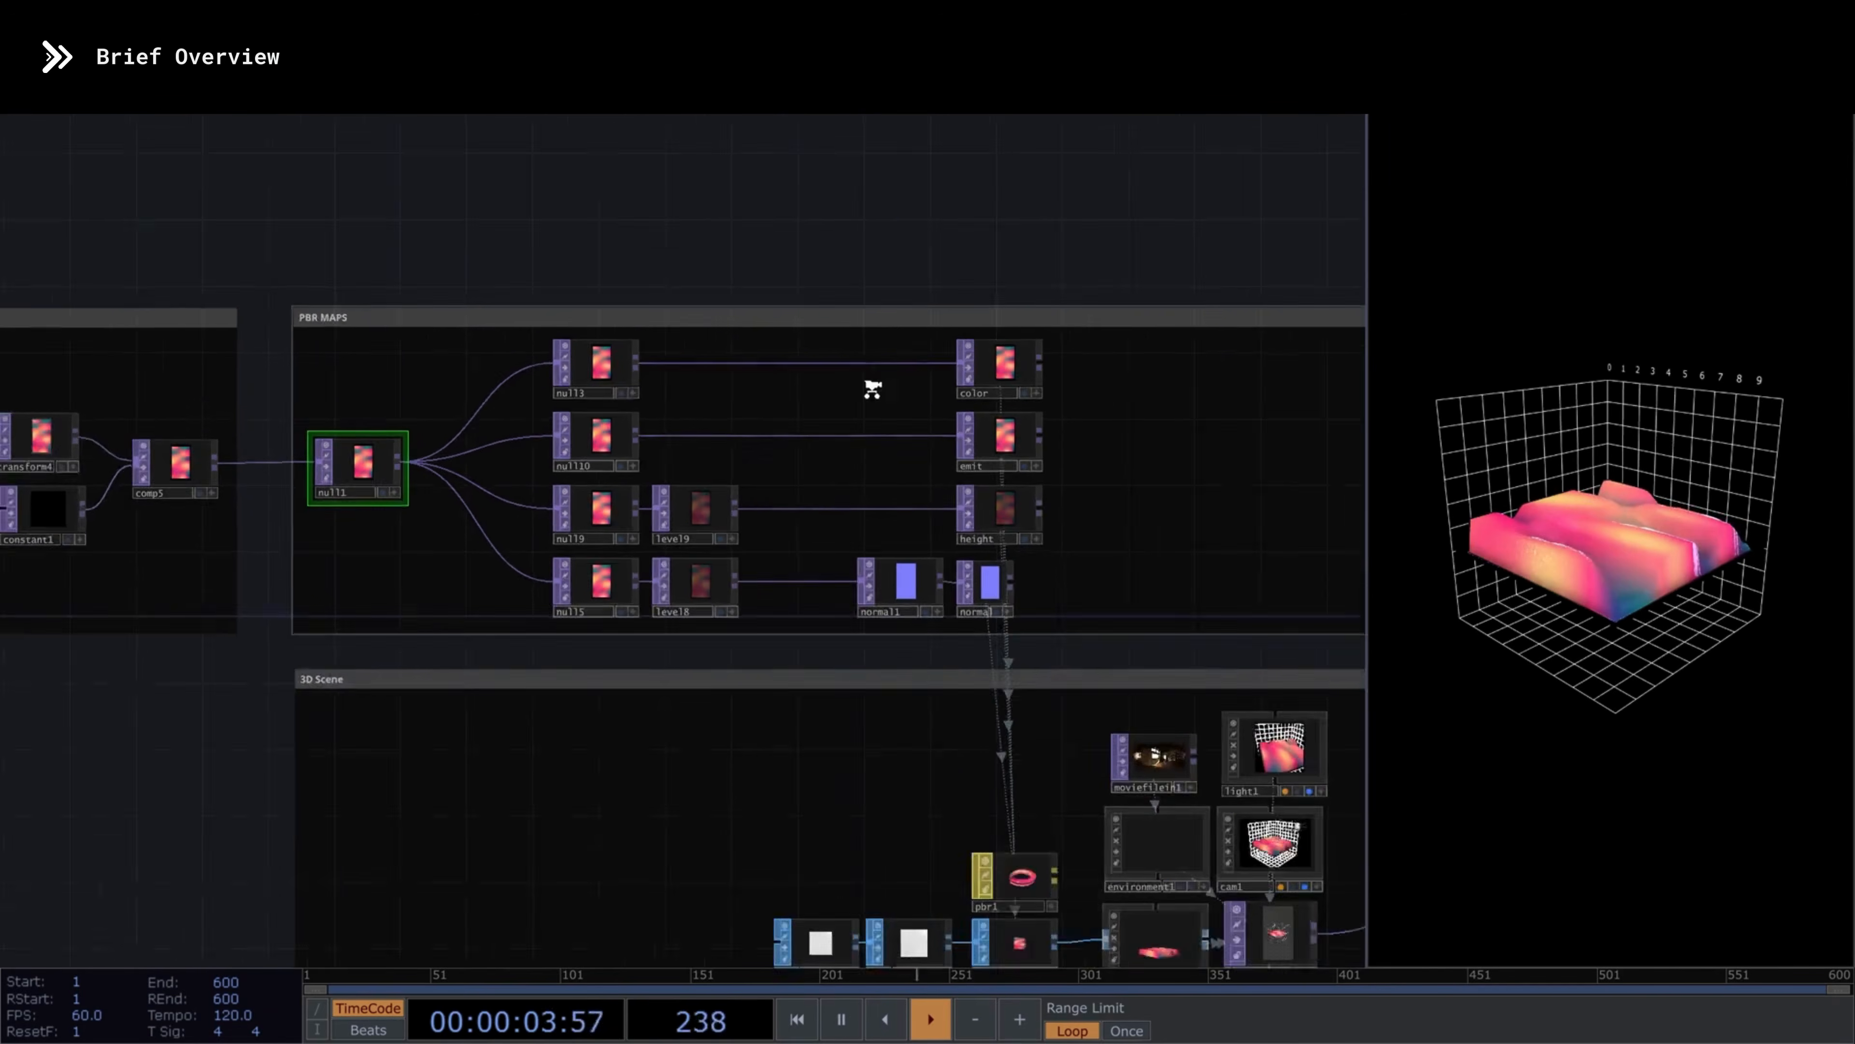
click(995, 828)
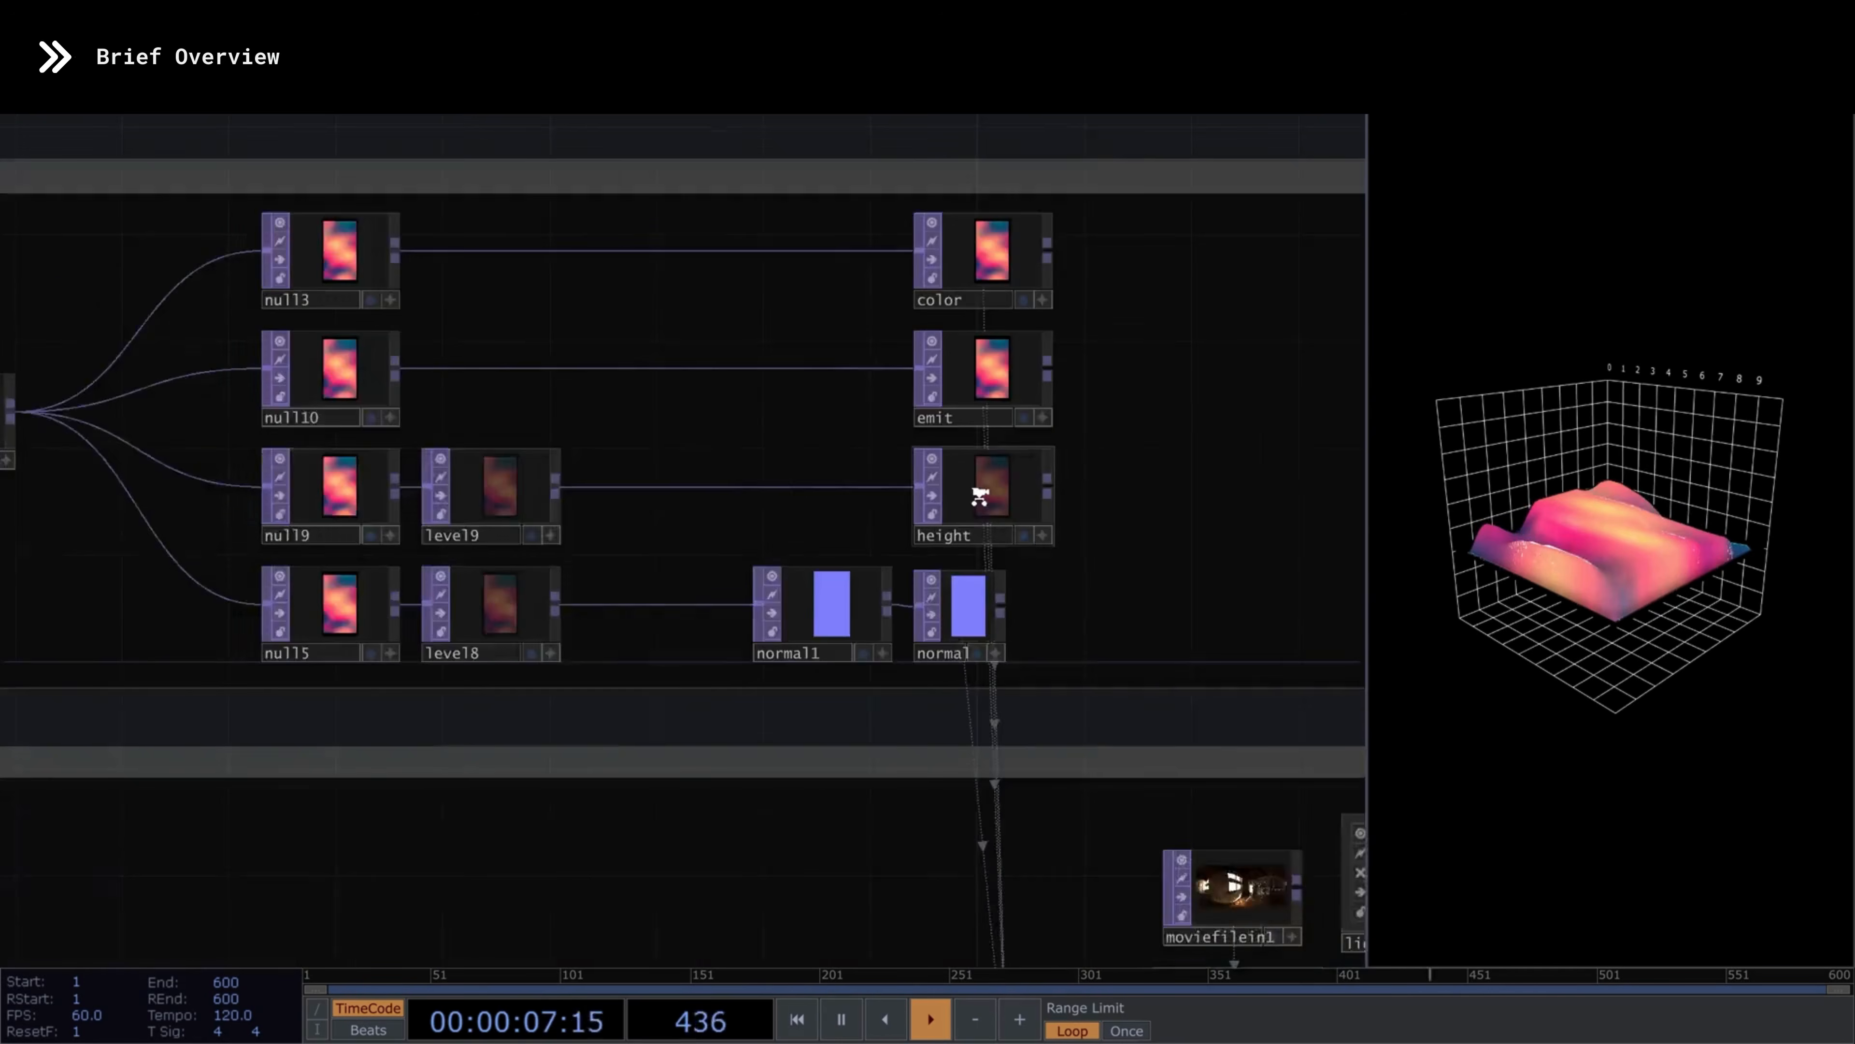
scroll(1008, 622, up, 3)
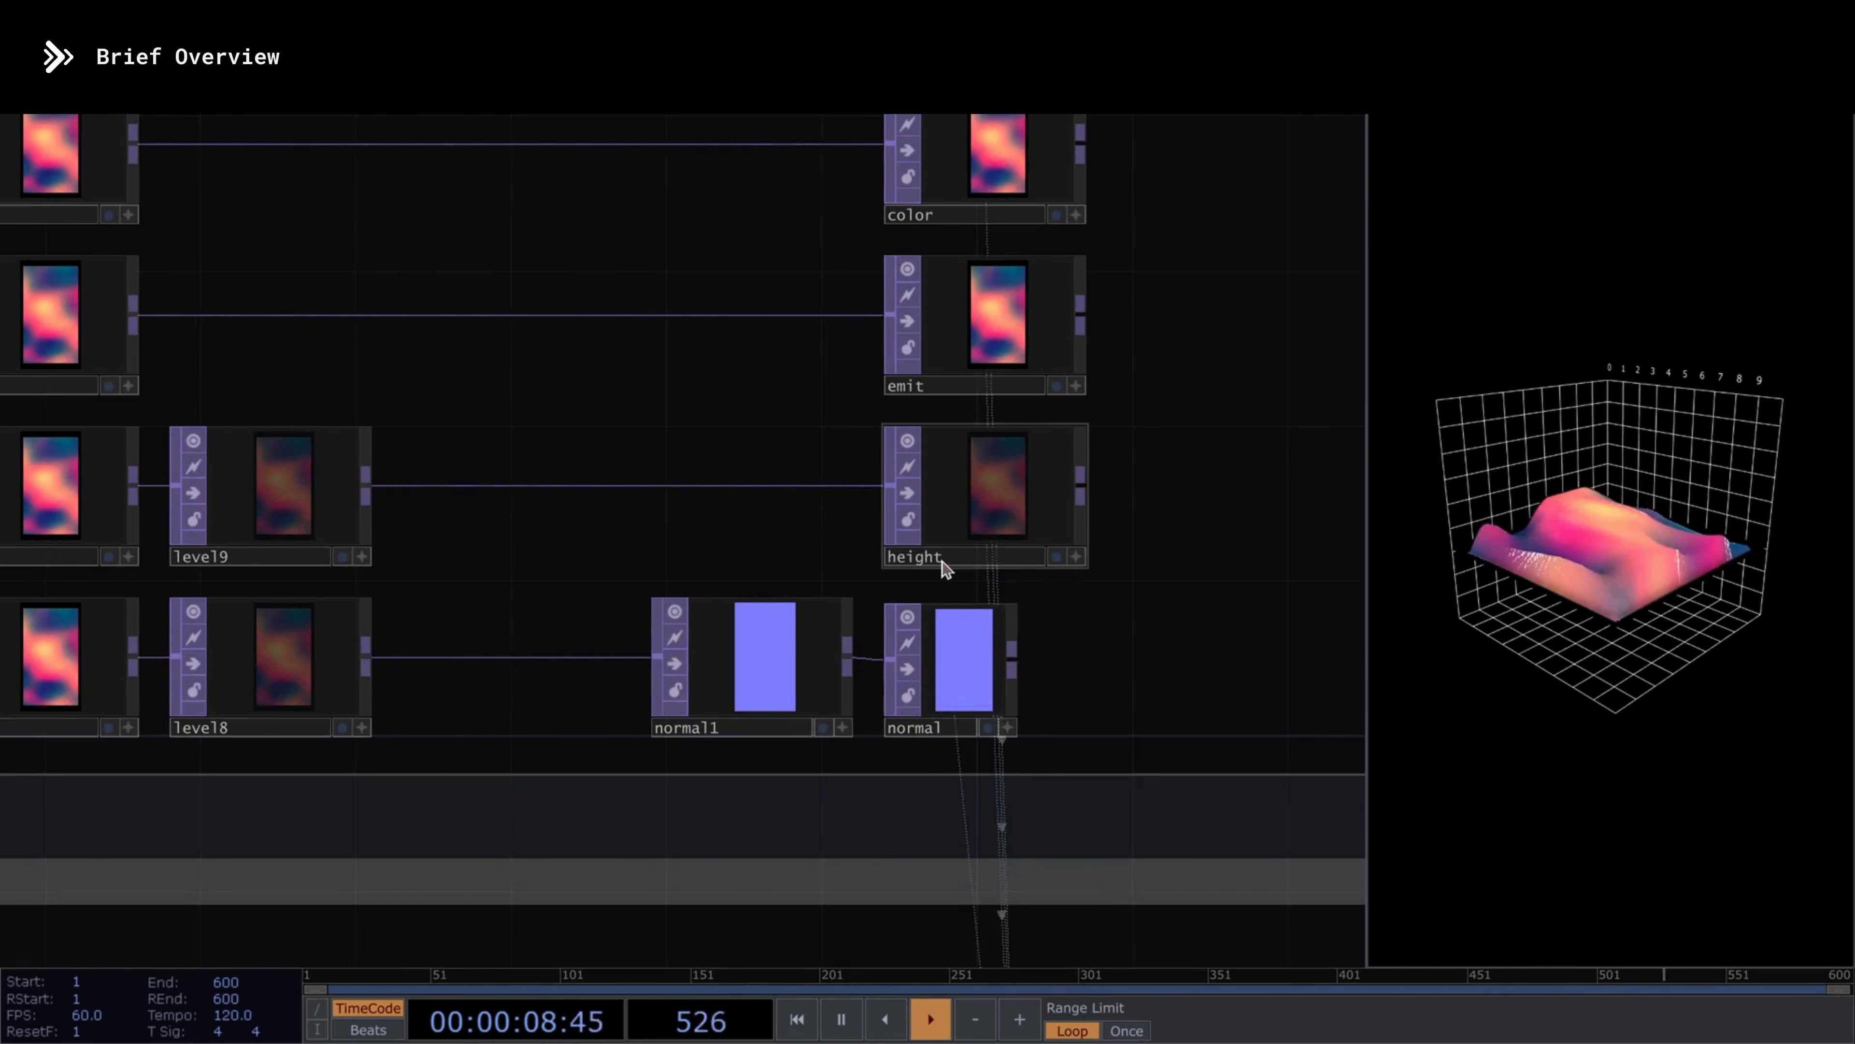
click(1003, 554)
scroll(998, 522, down, 2)
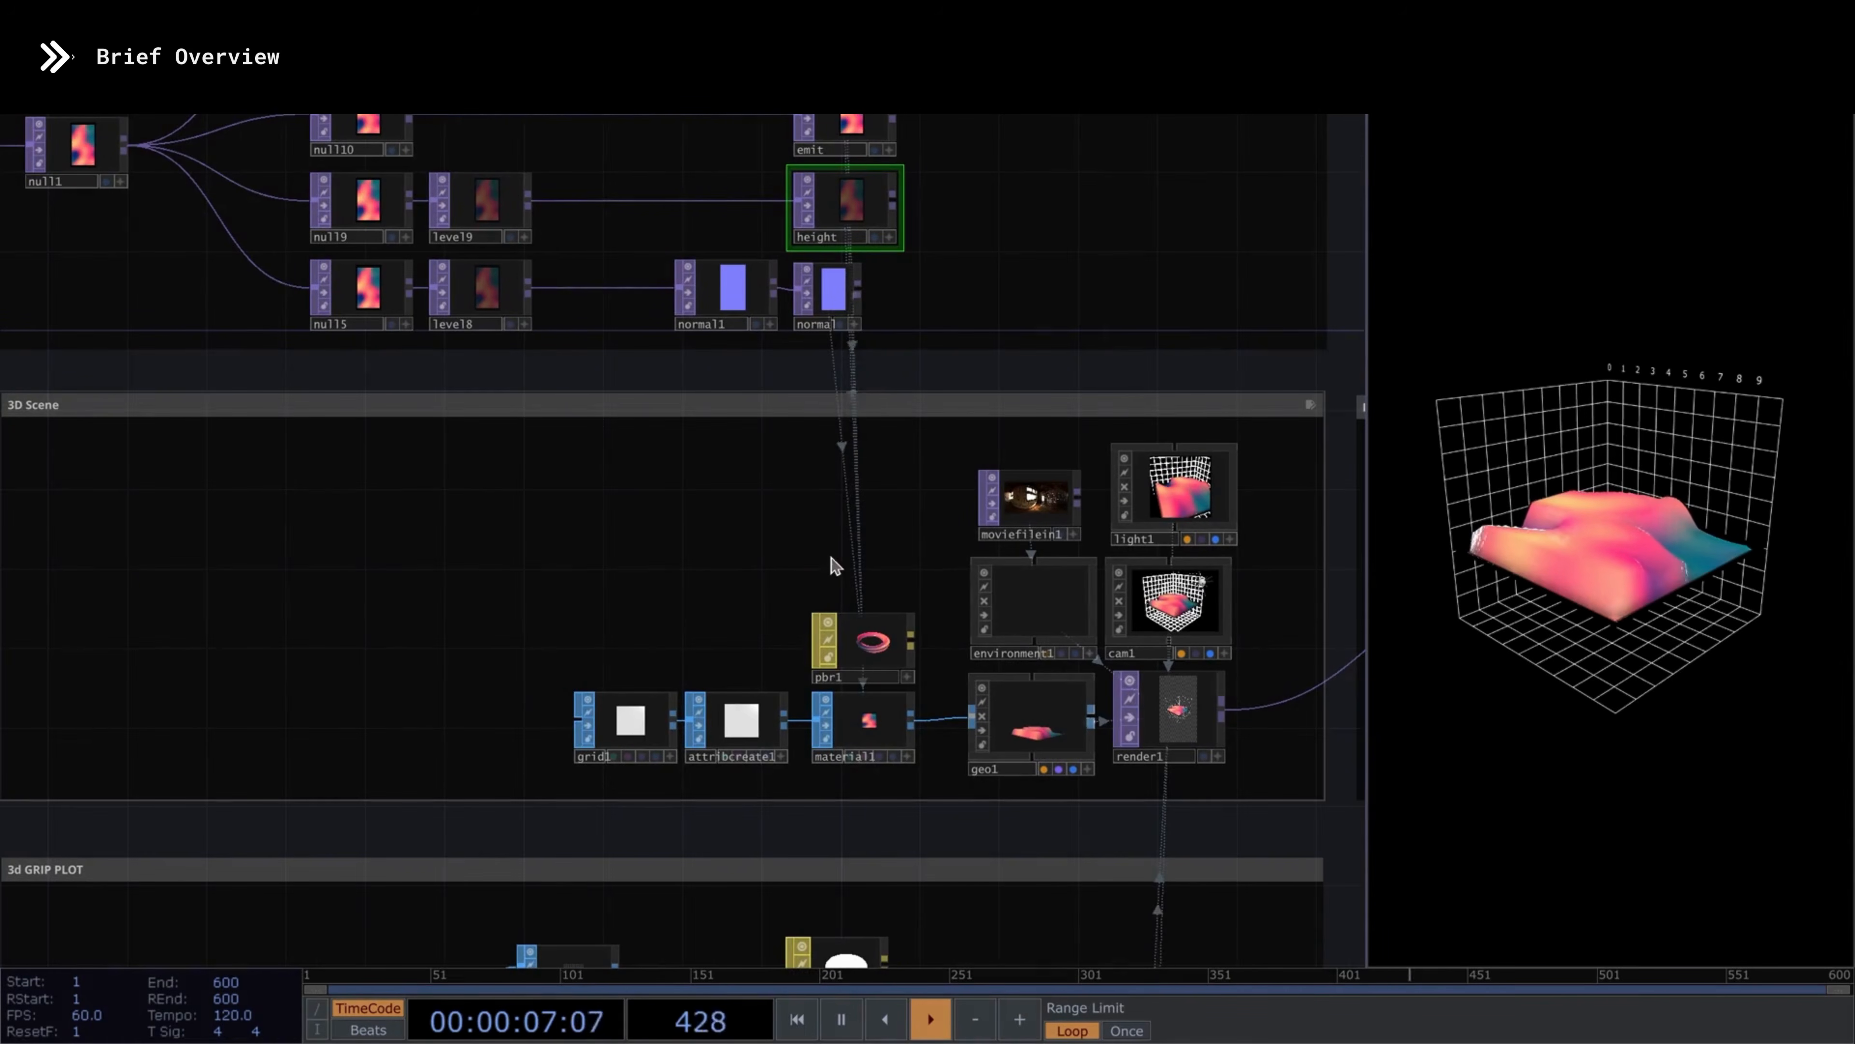
Examine the 3D Scene group, including its camera, geometry, light, environment light and render nodes
scroll(642, 508, down, 2)
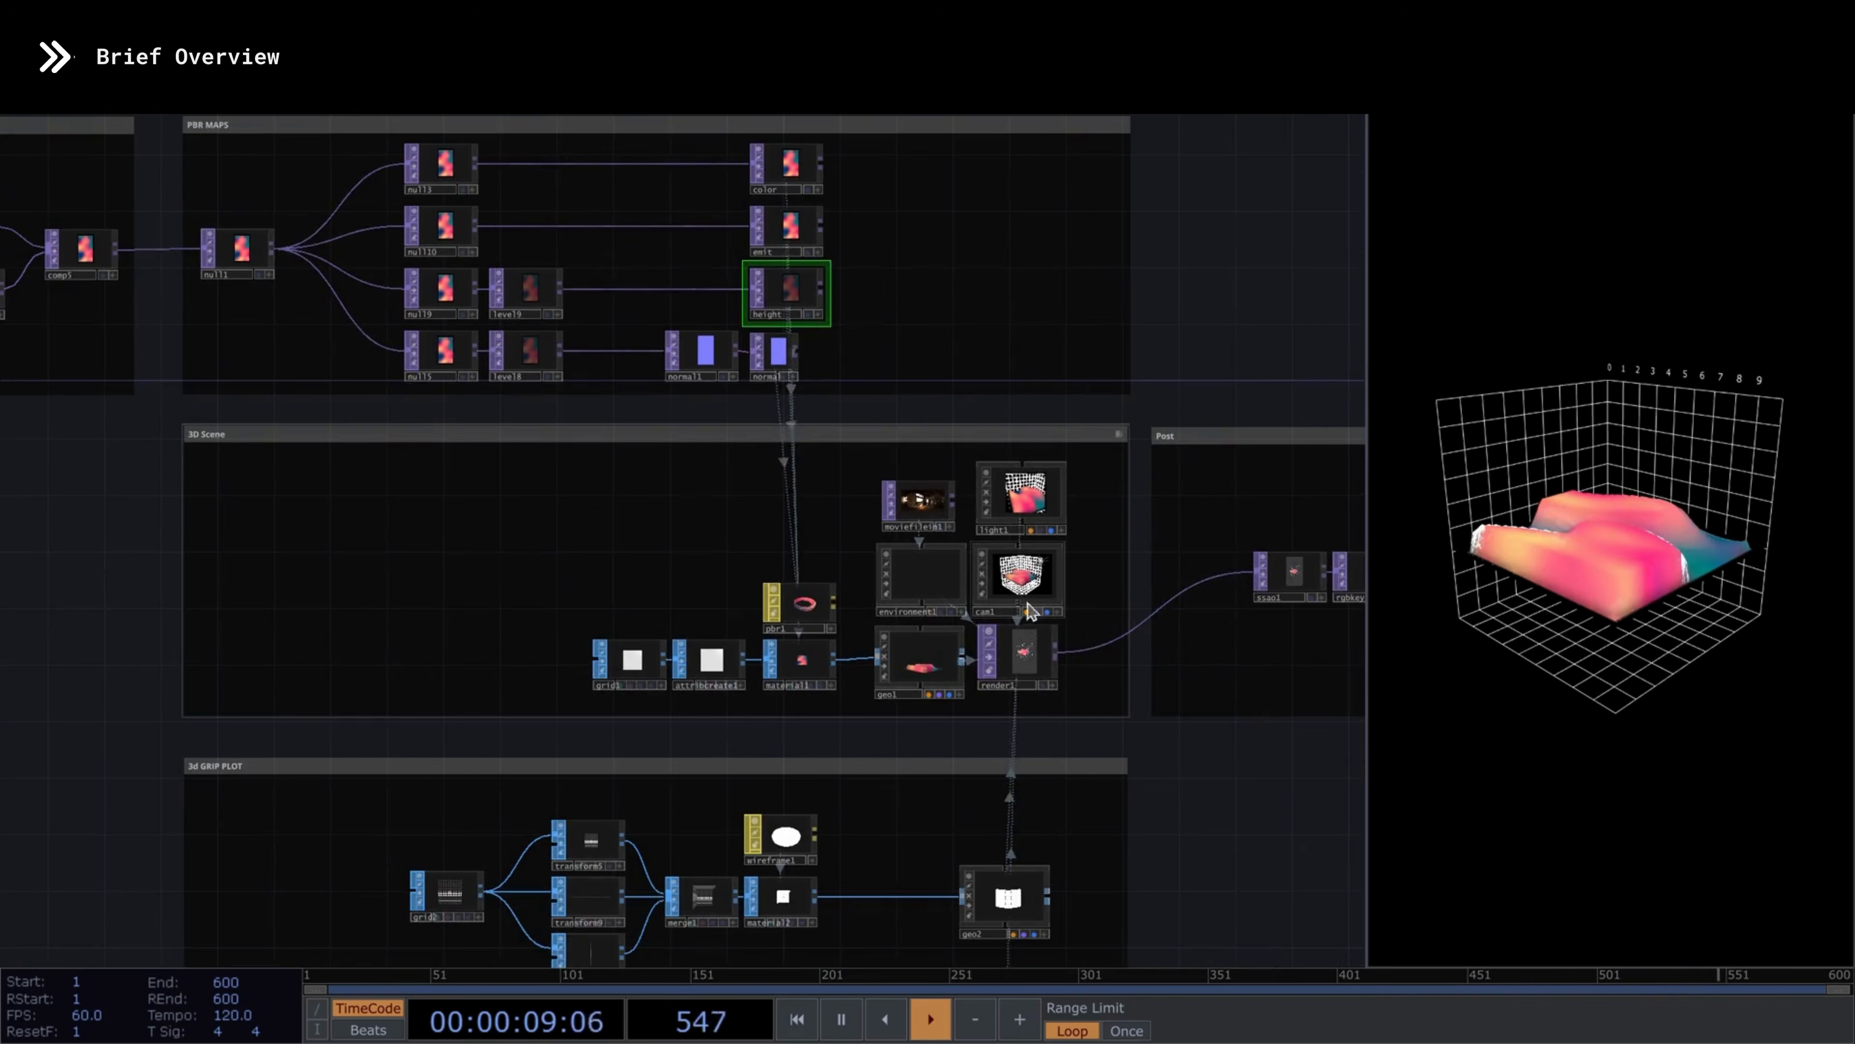
scroll(1023, 599, up, 3)
click(1083, 585)
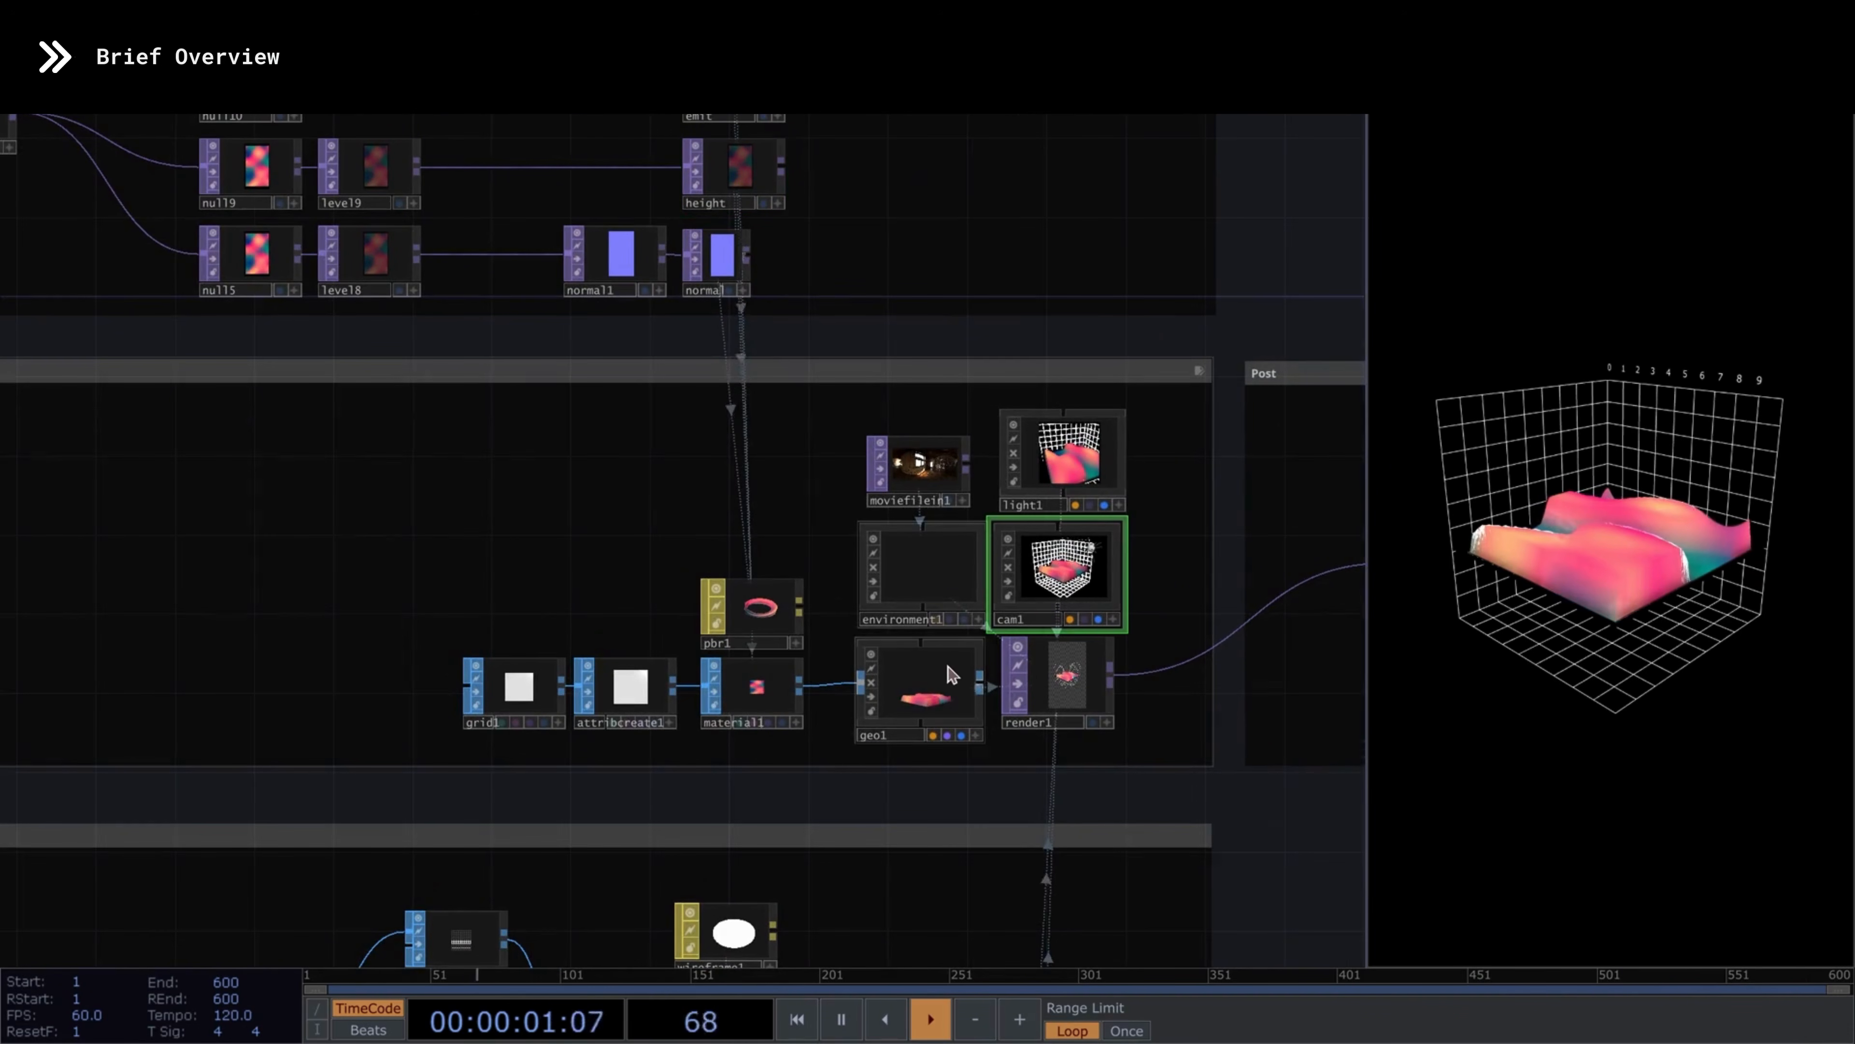
click(922, 691)
click(1072, 474)
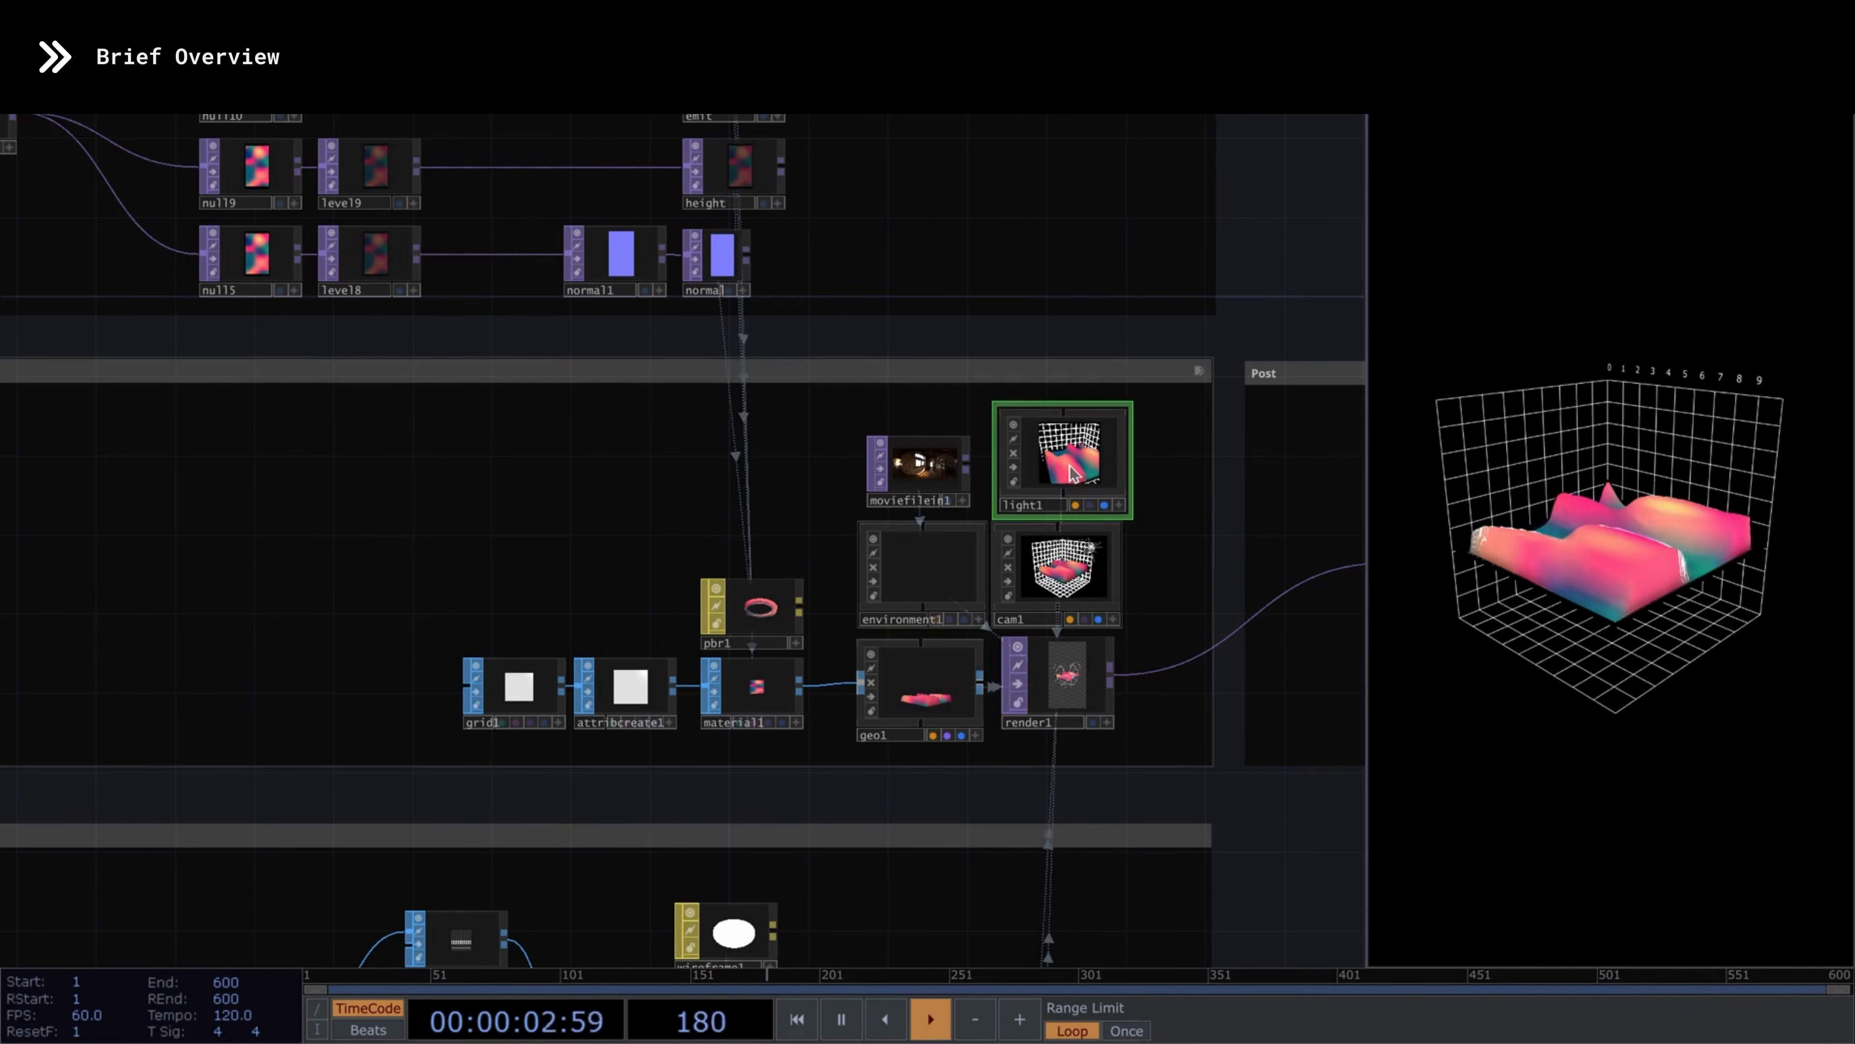
click(923, 569)
click(1064, 676)
scroll(565, 554, down, 2)
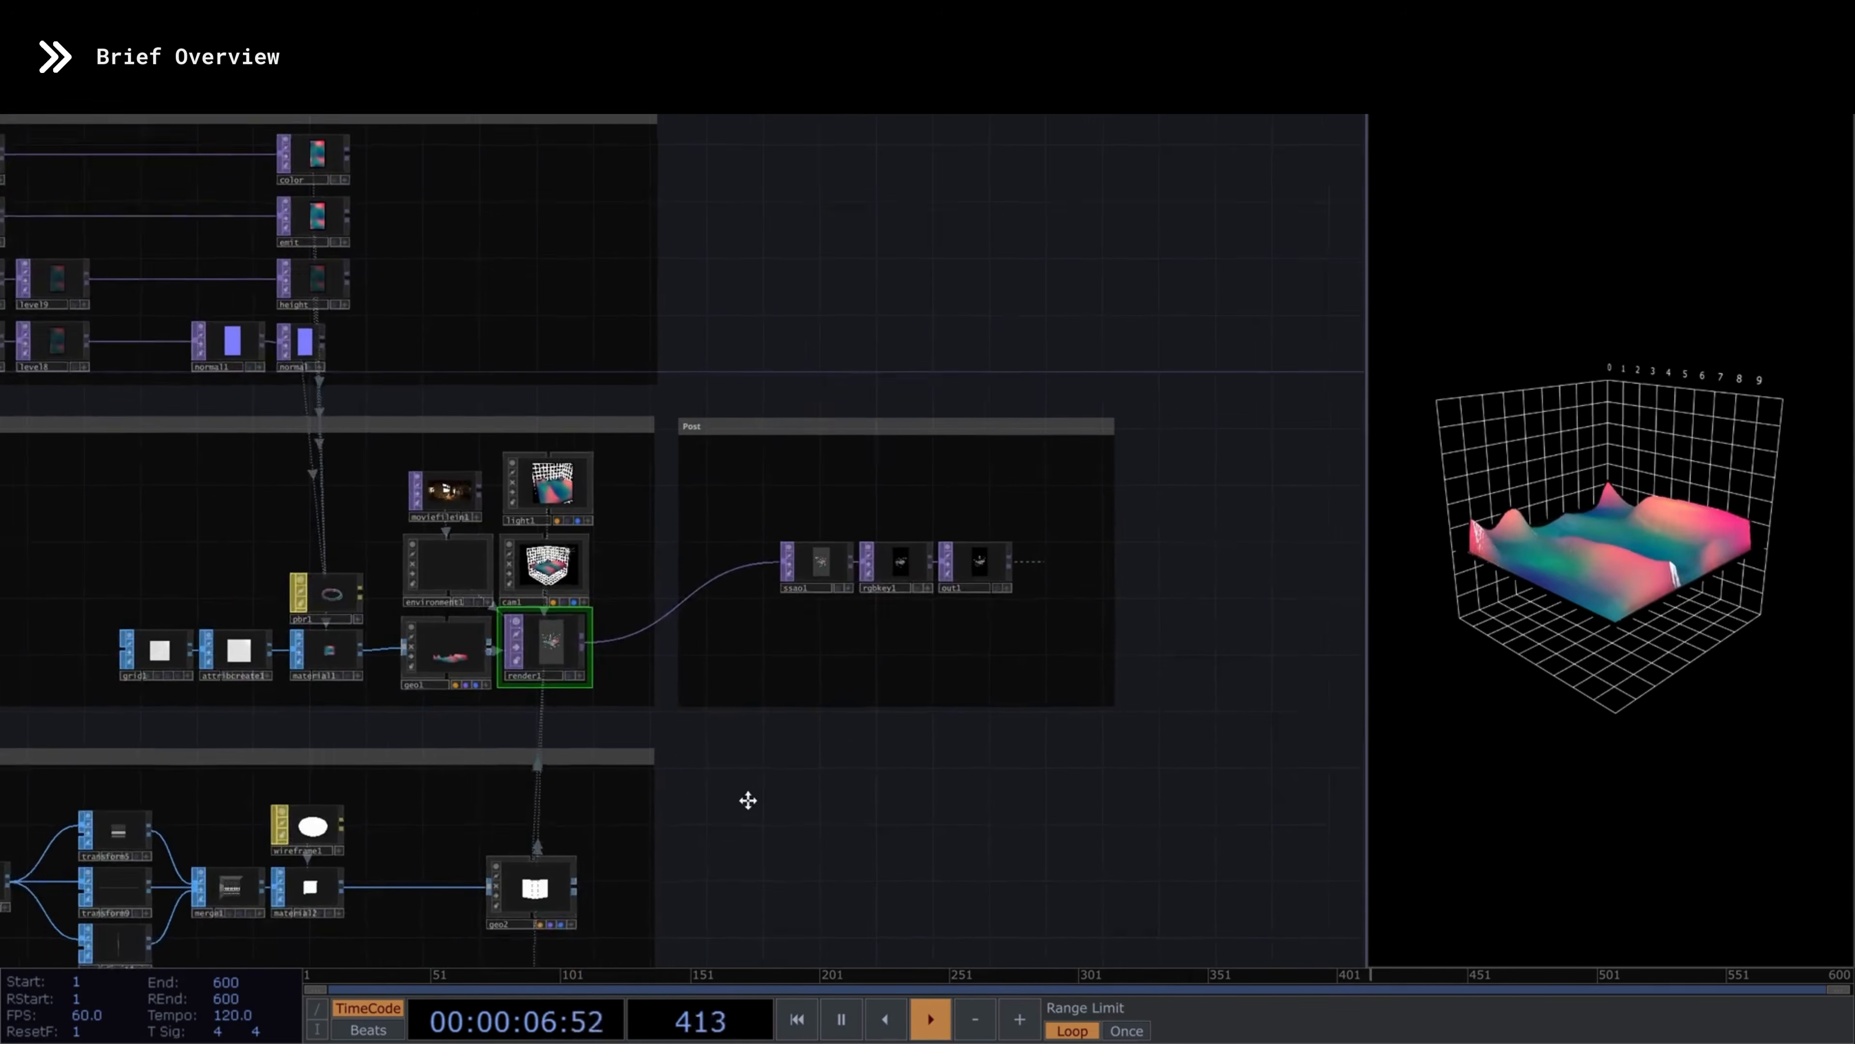
Examine the Post group's ssao1 and rgbkey1 nodes and the grid and transform nodes in the 3d GRIP PLOT group
scroll(849, 616, up, 3)
scroll(849, 616, up, 1)
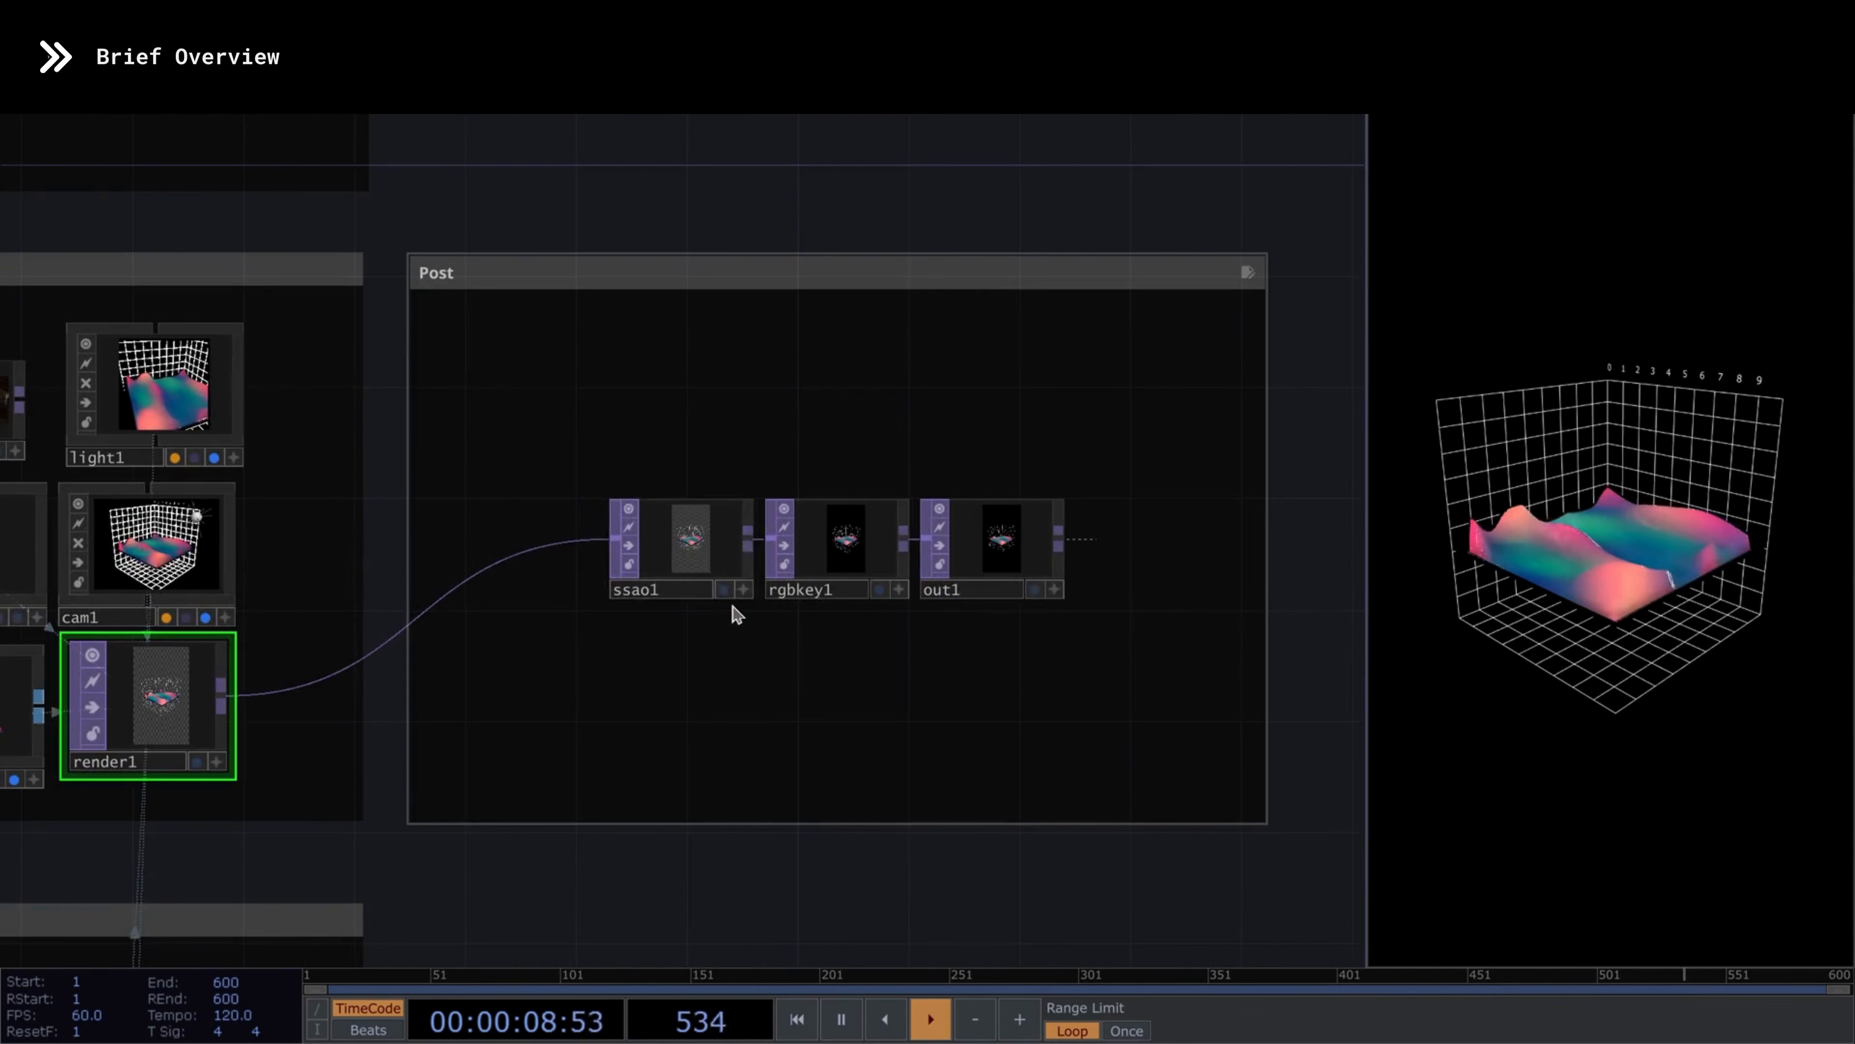
click(738, 584)
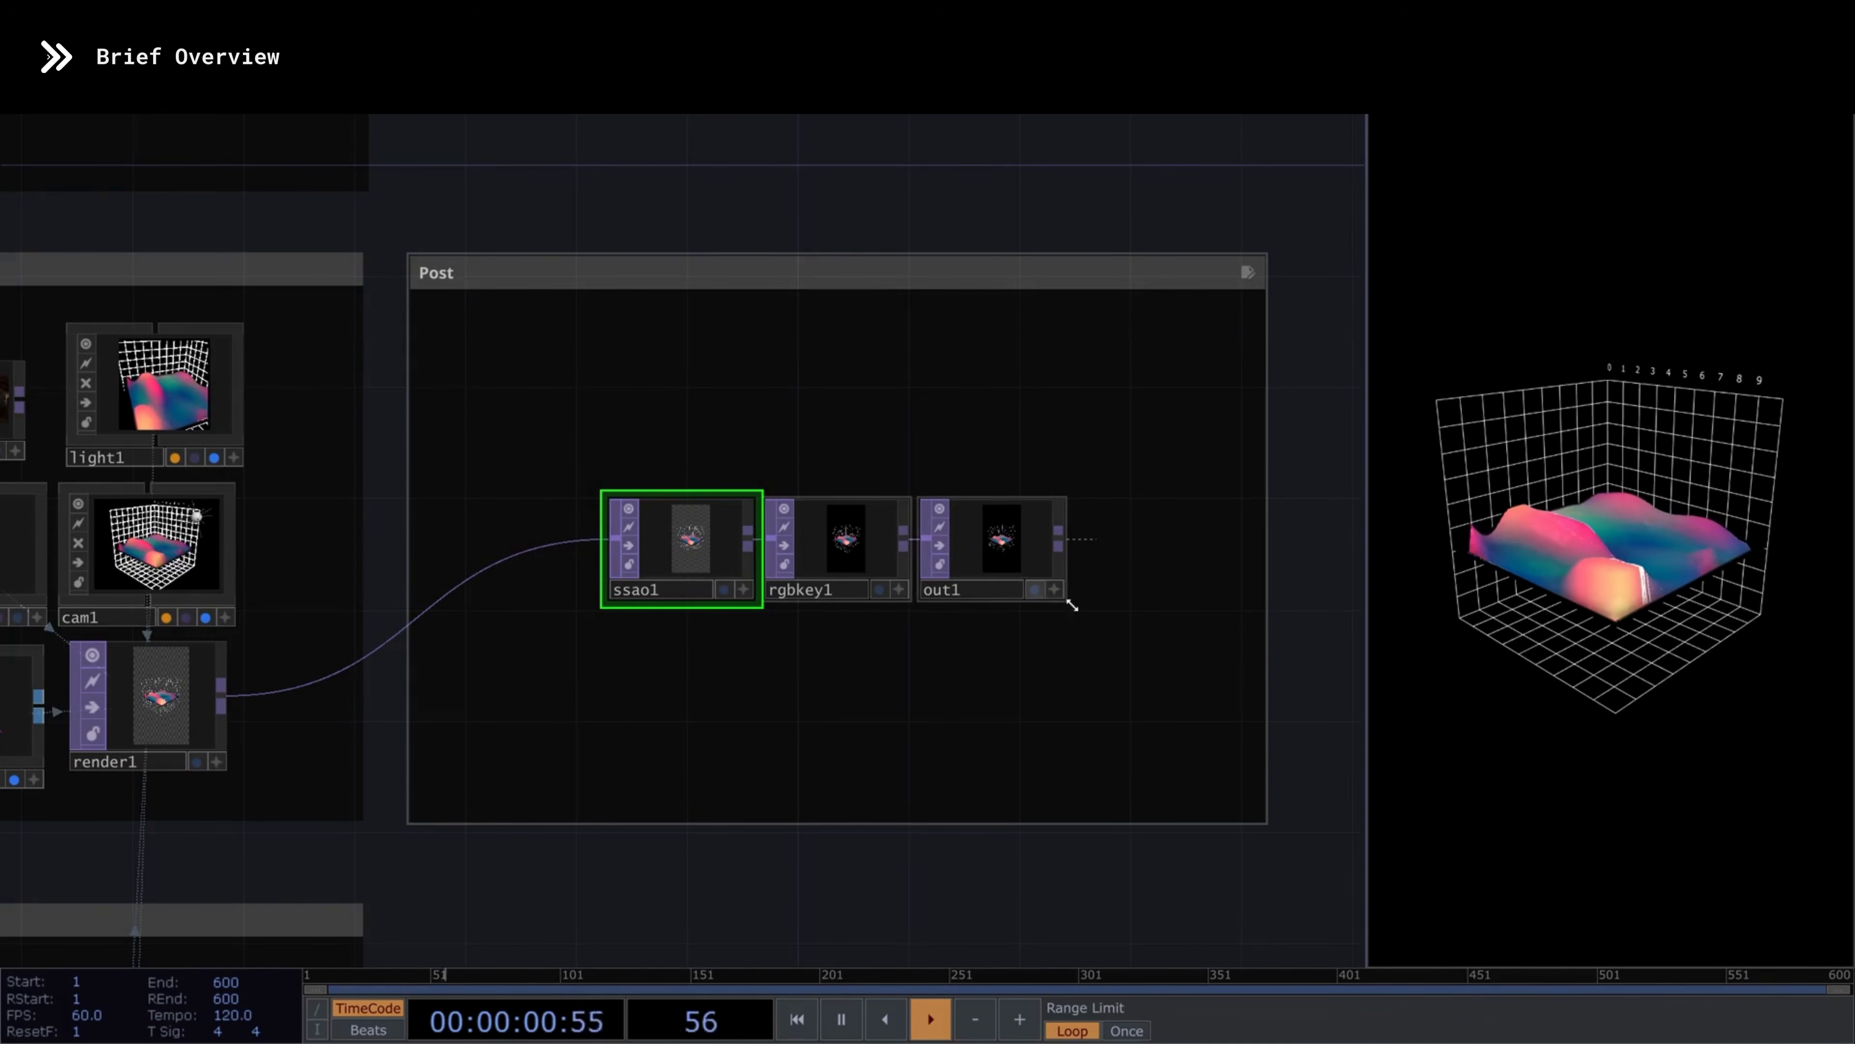
click(840, 581)
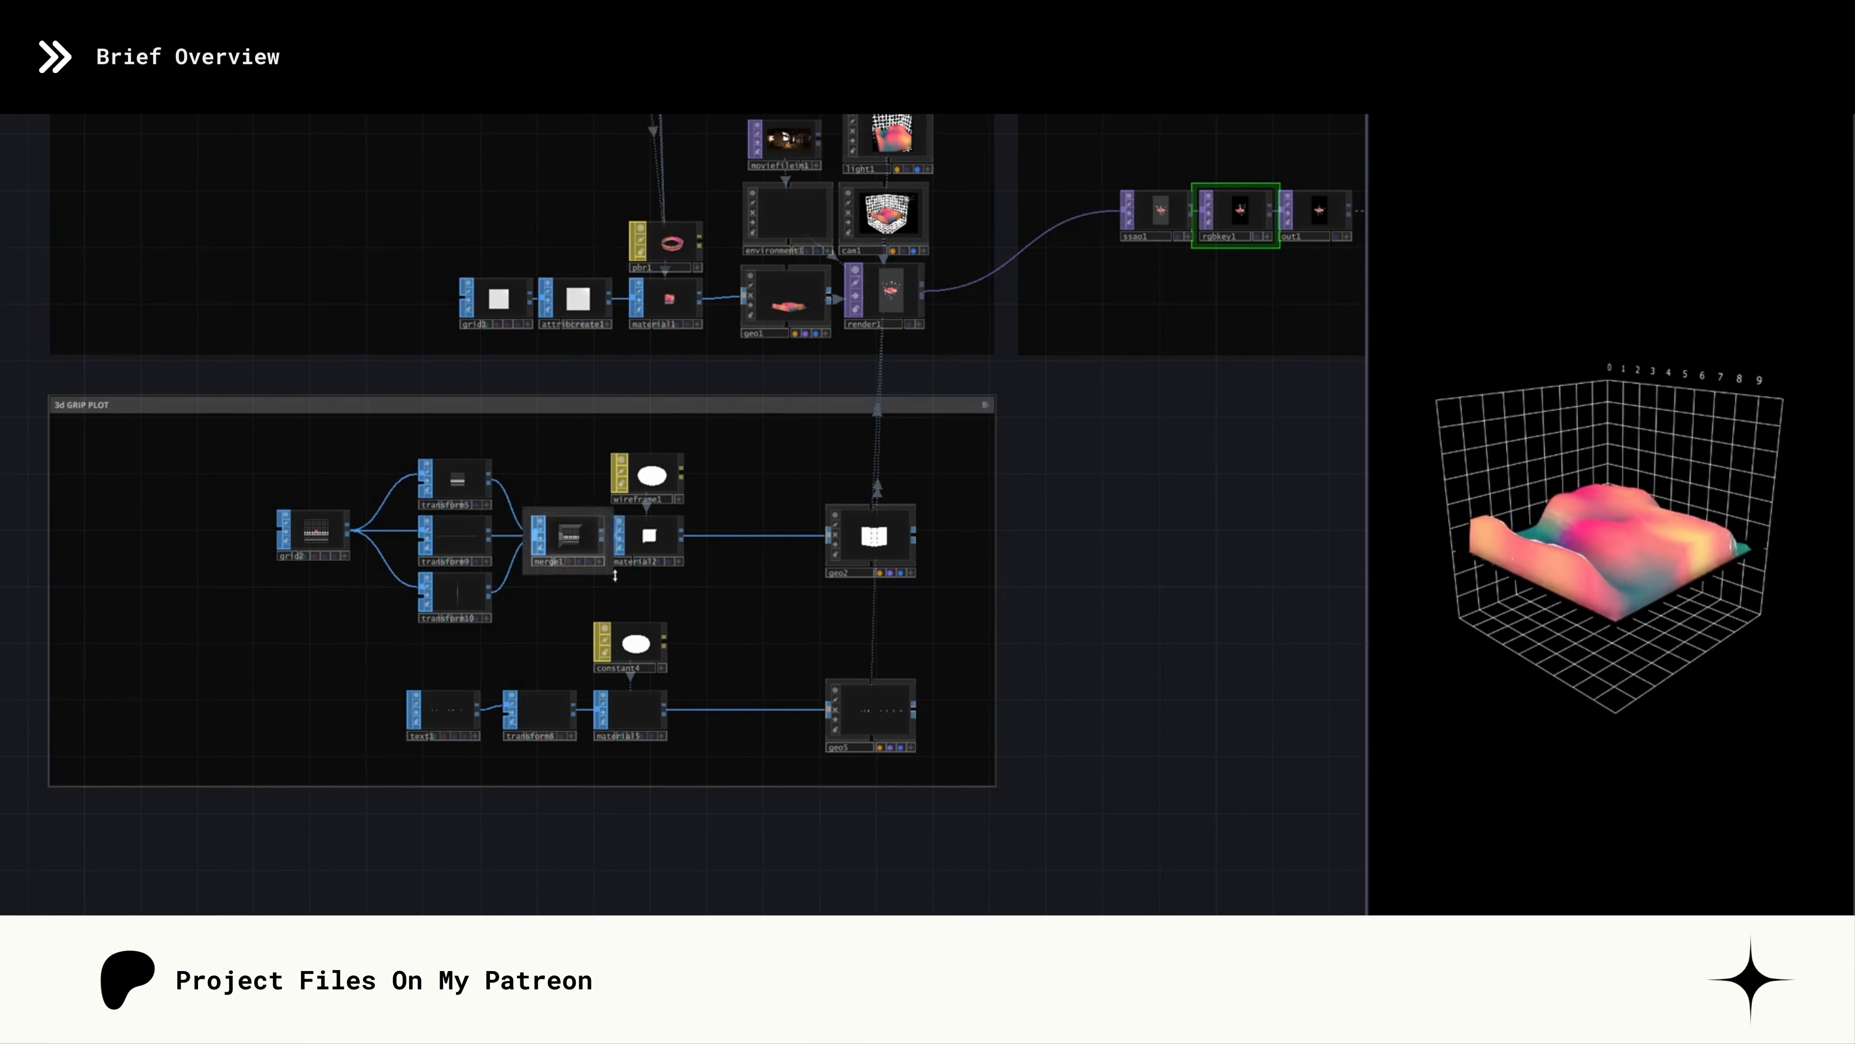
scroll(303, 556, up, 3)
scroll(303, 556, up, 3)
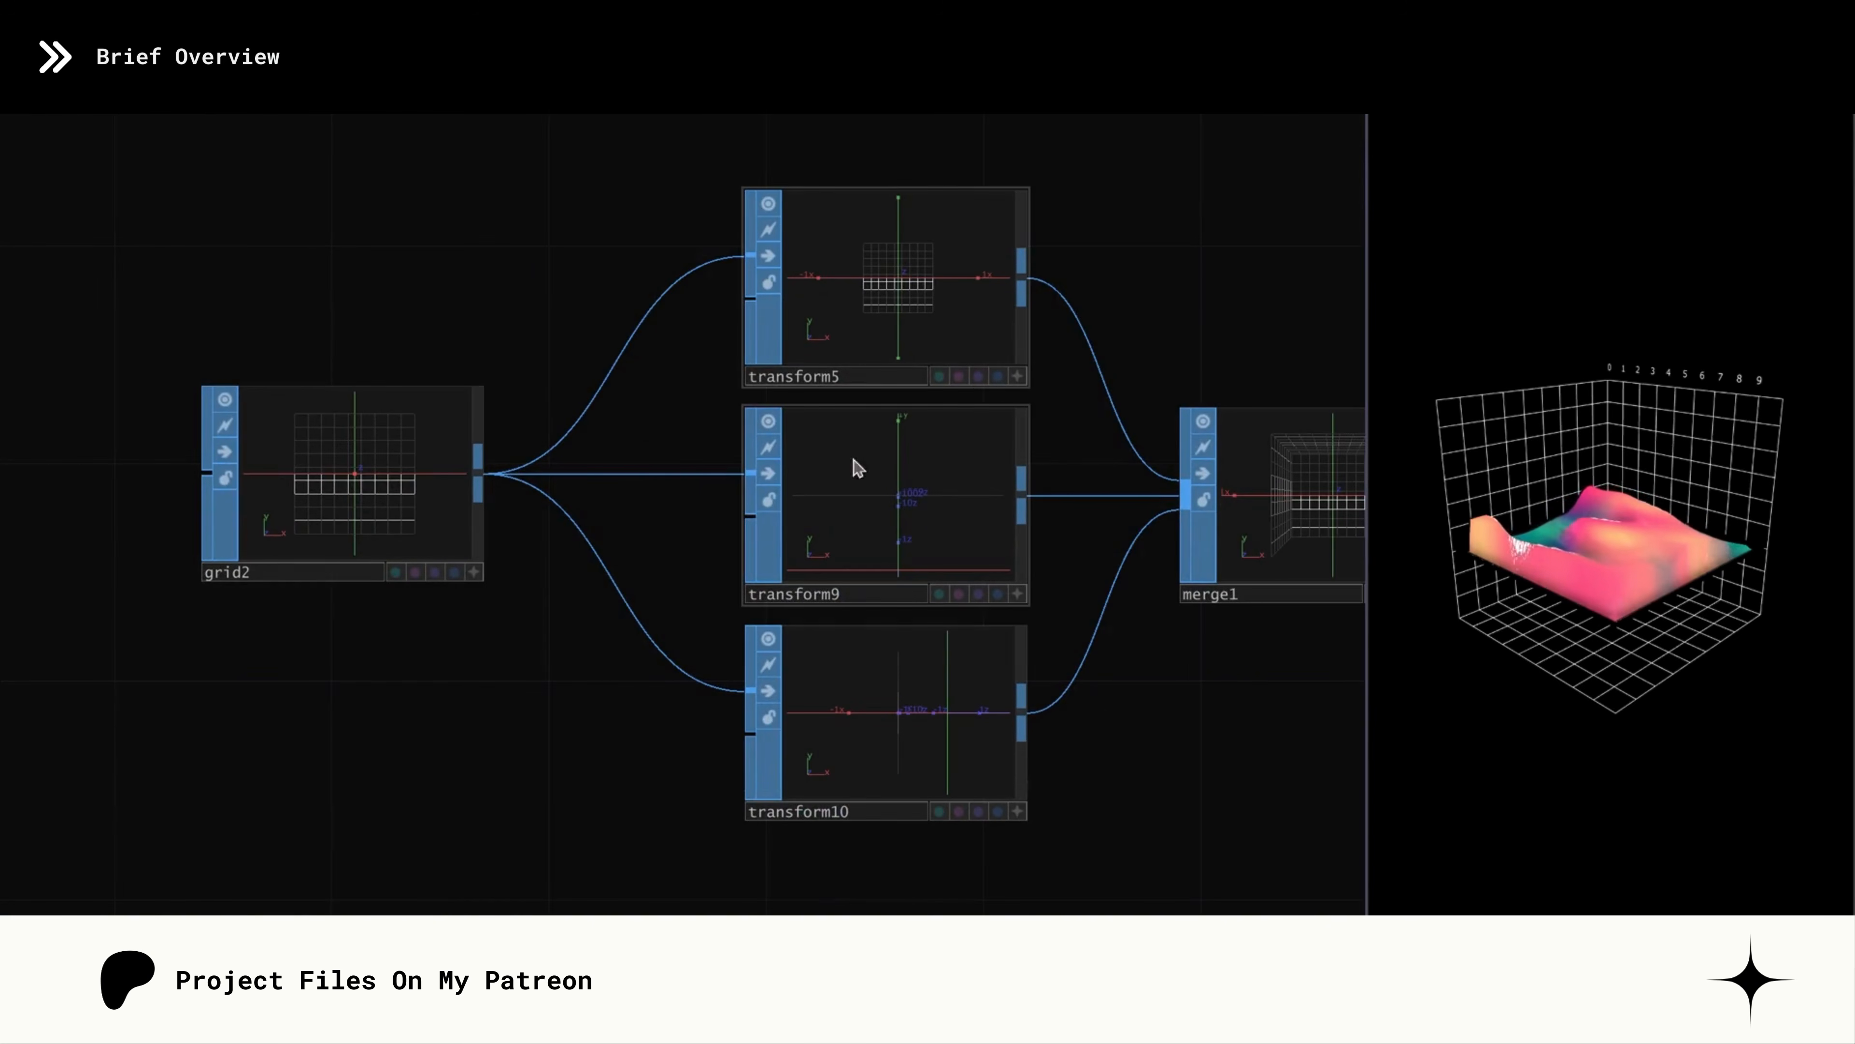
scroll(593, 526, down, 8)
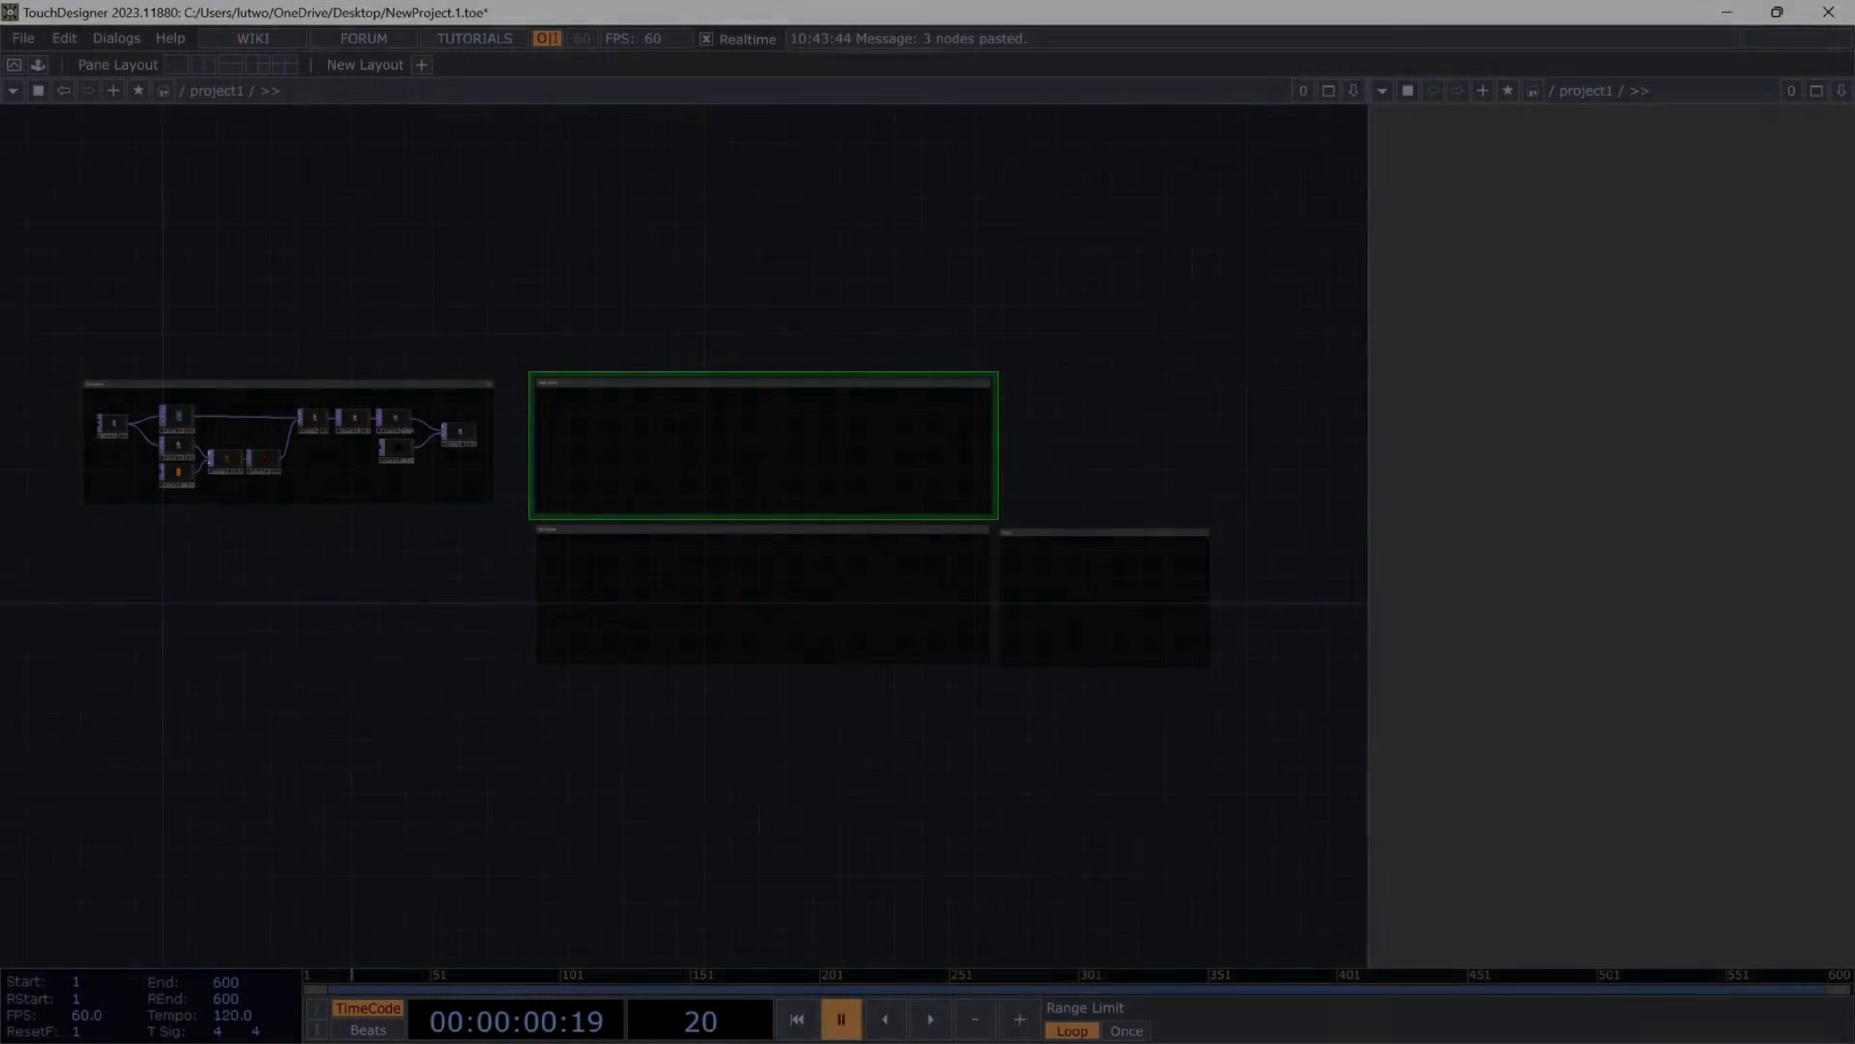
Add a Null TOP wired from comp1 at the start of the PBR MAPS group
scroll(704, 444, up, 3)
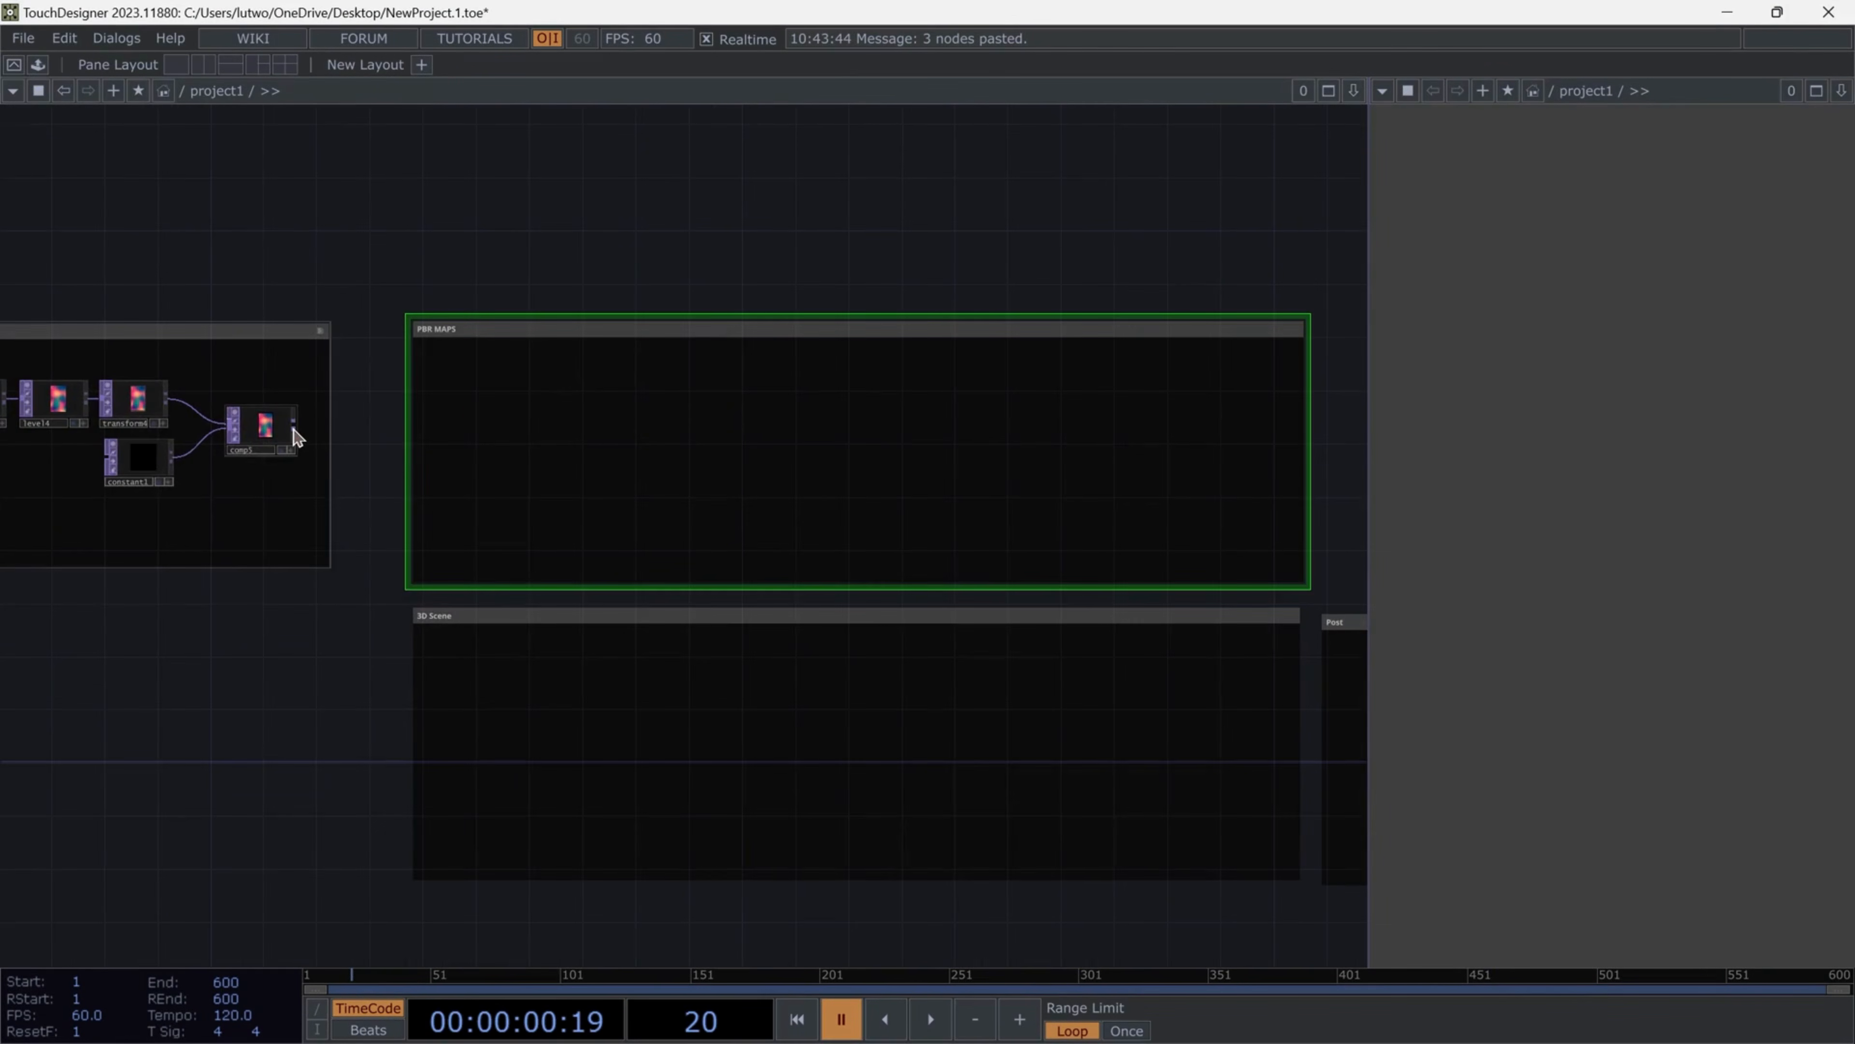
key(Tab)
click(349, 344)
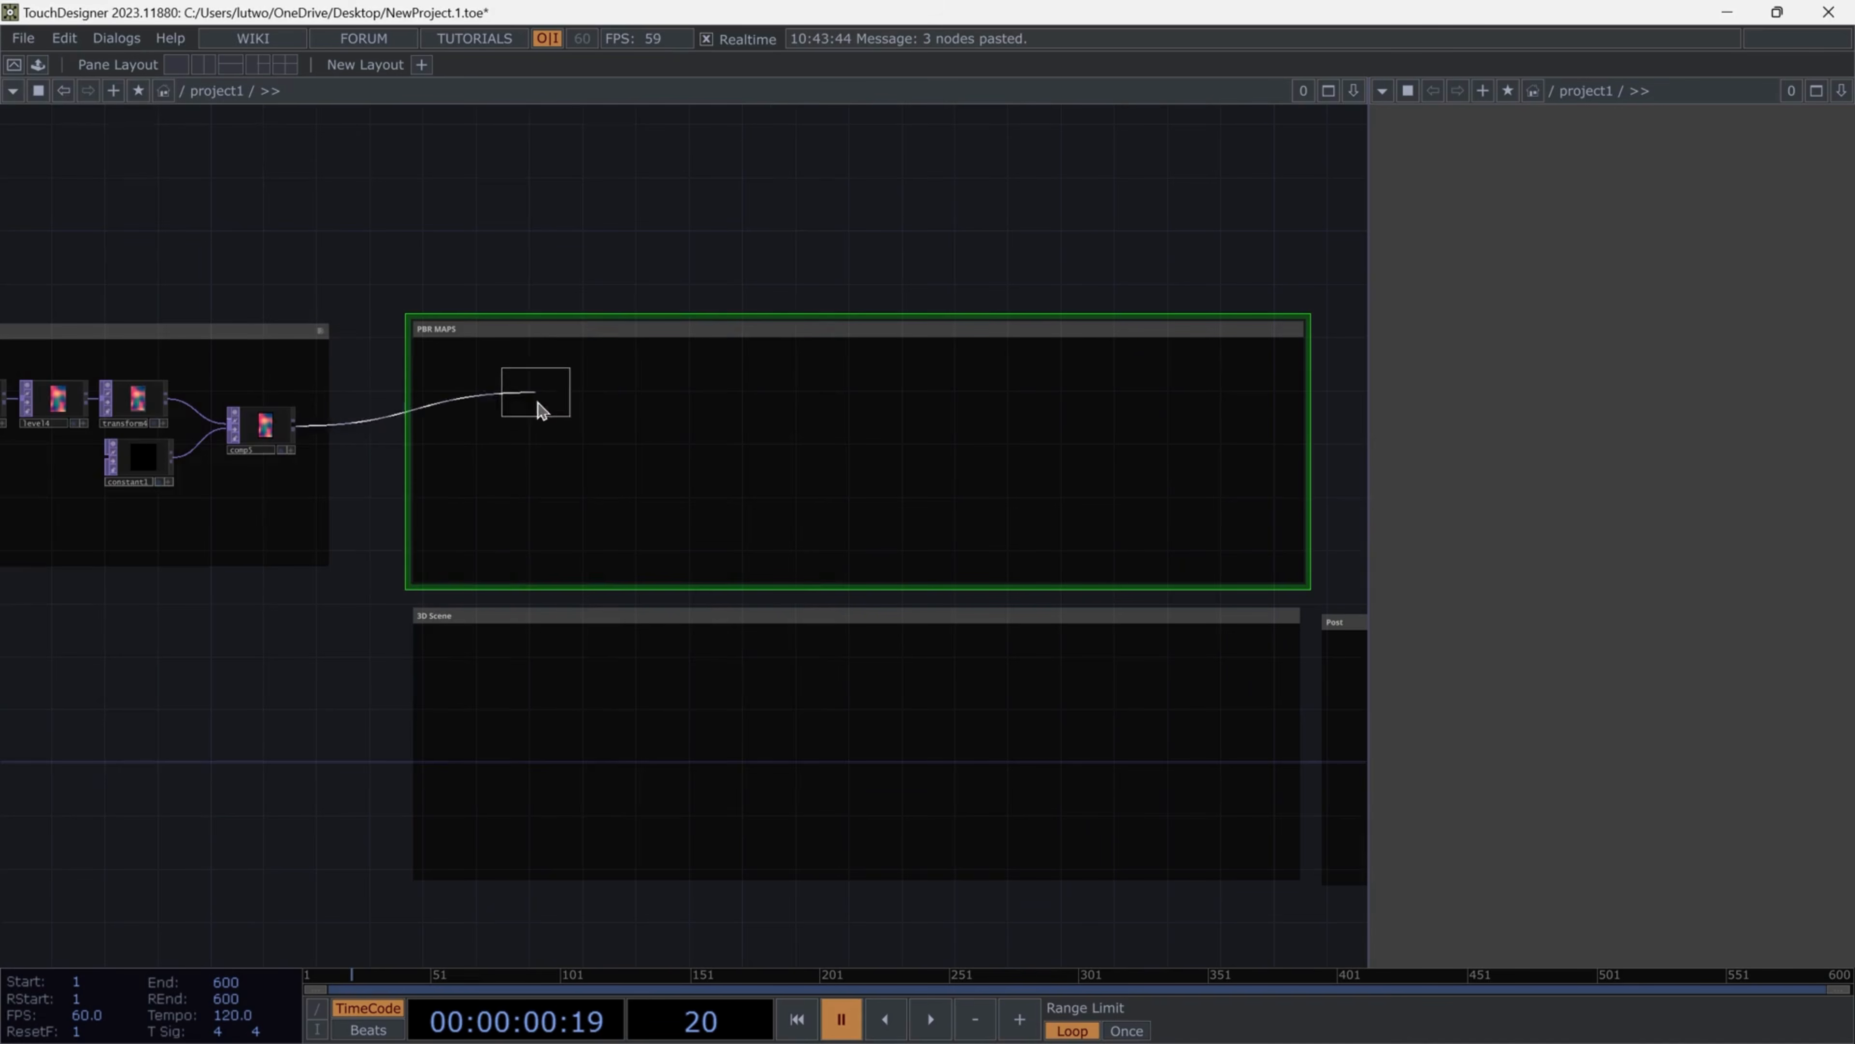
click(504, 443)
Chain two more Null TOPs from null1 to form the start and end of the uppermost PBR MAPS branch
drag(766, 249, 577, 241)
scroll(440, 365, up, 3)
click(311, 484)
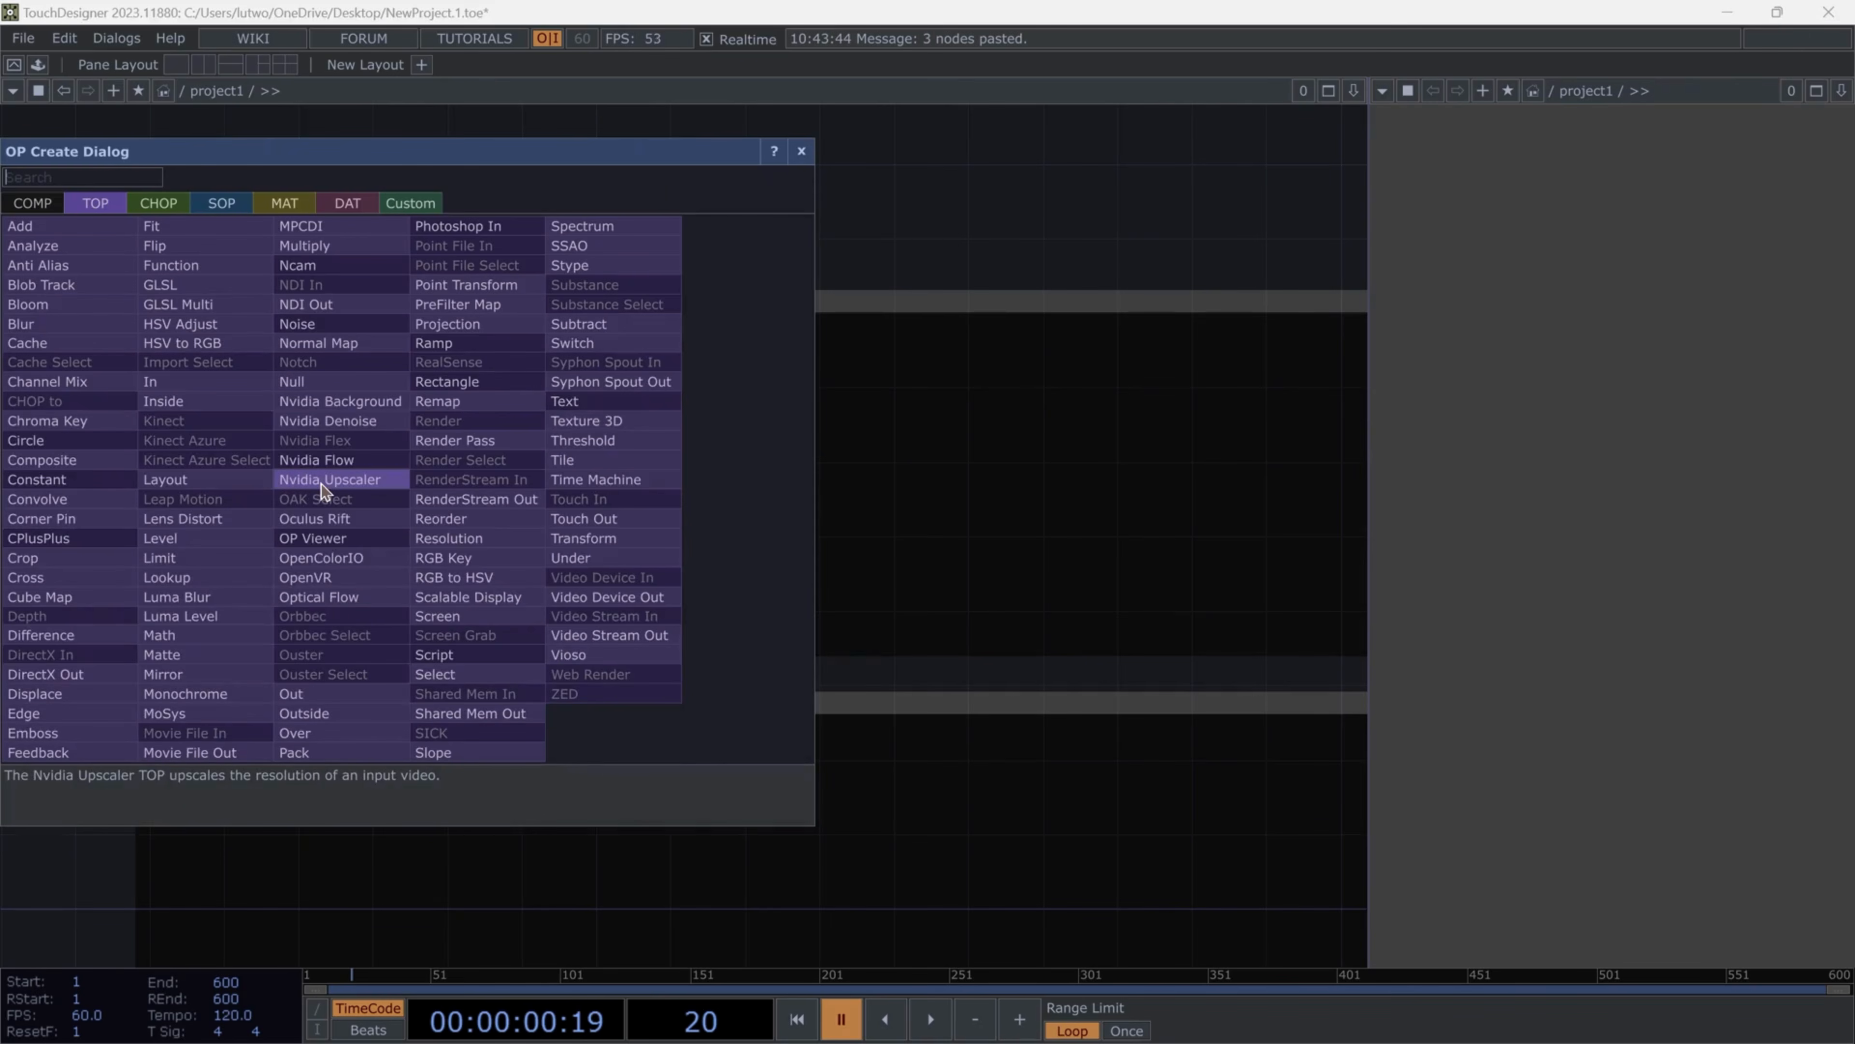
click(321, 483)
click(456, 365)
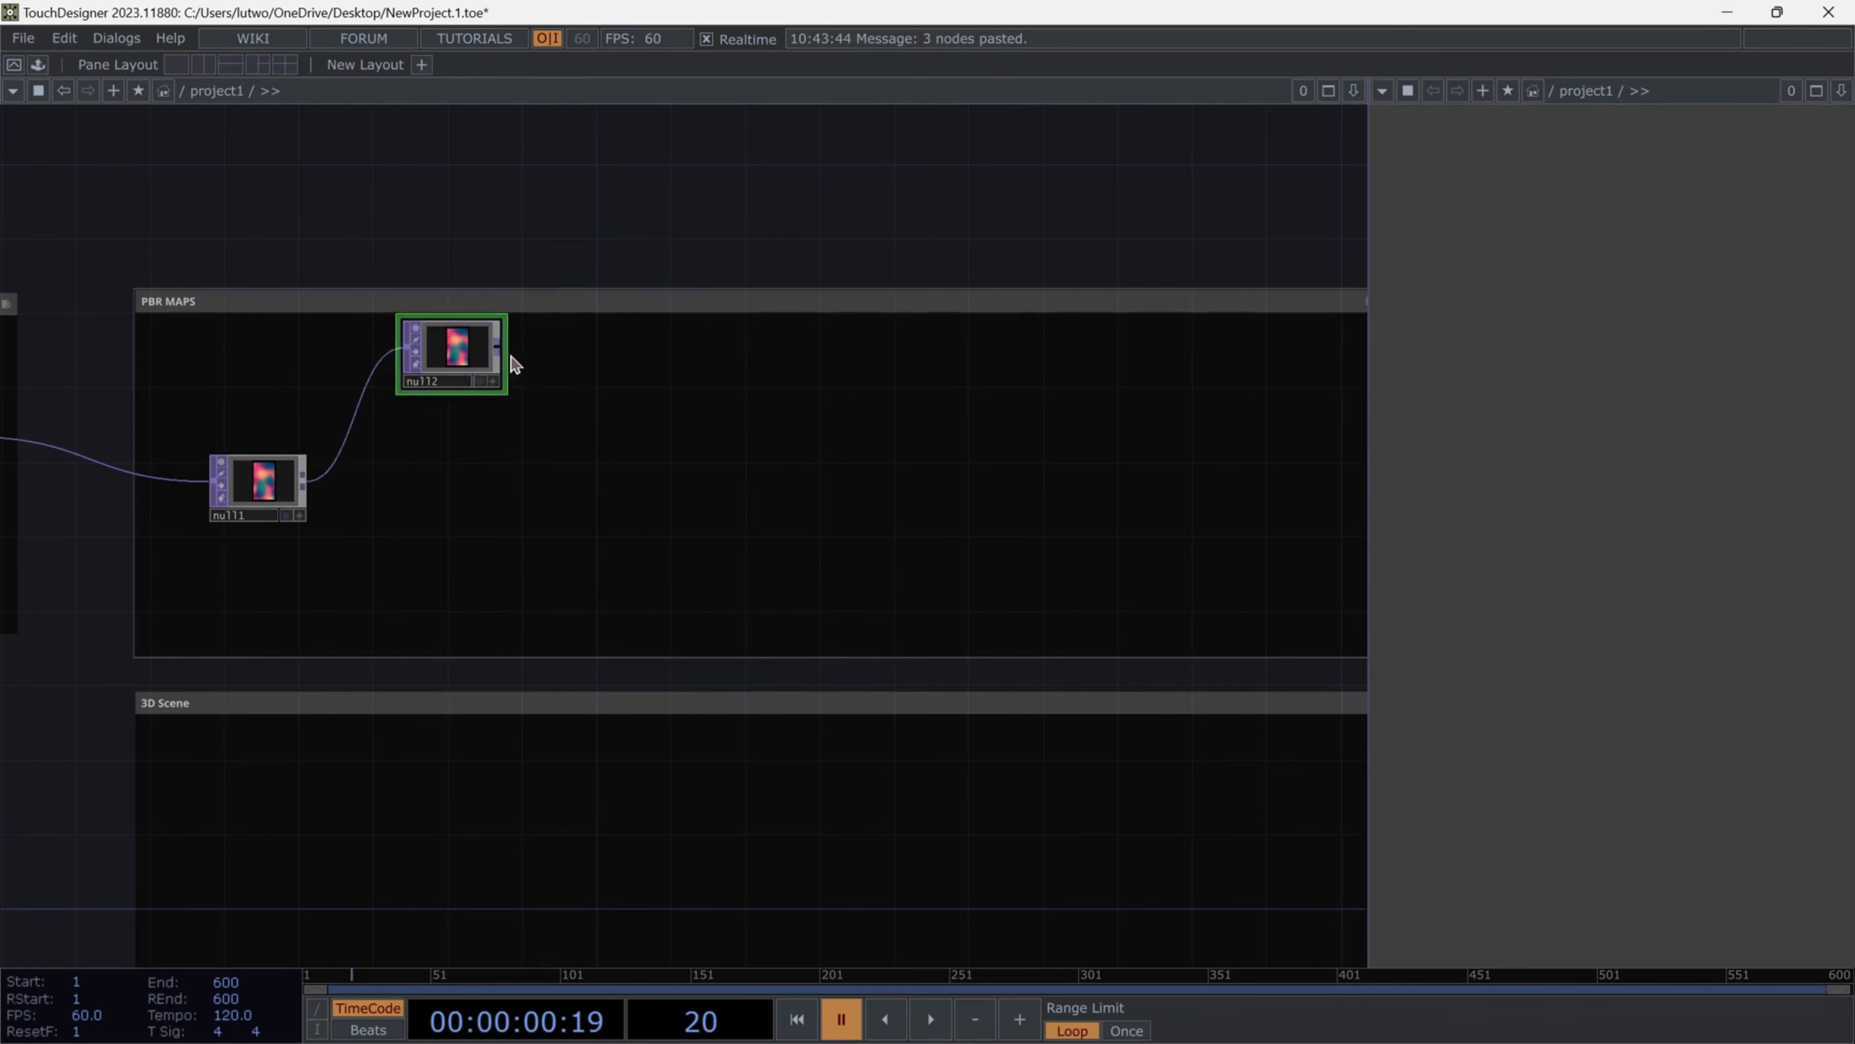
click(505, 352)
text(nu)
key(Return)
click(1045, 355)
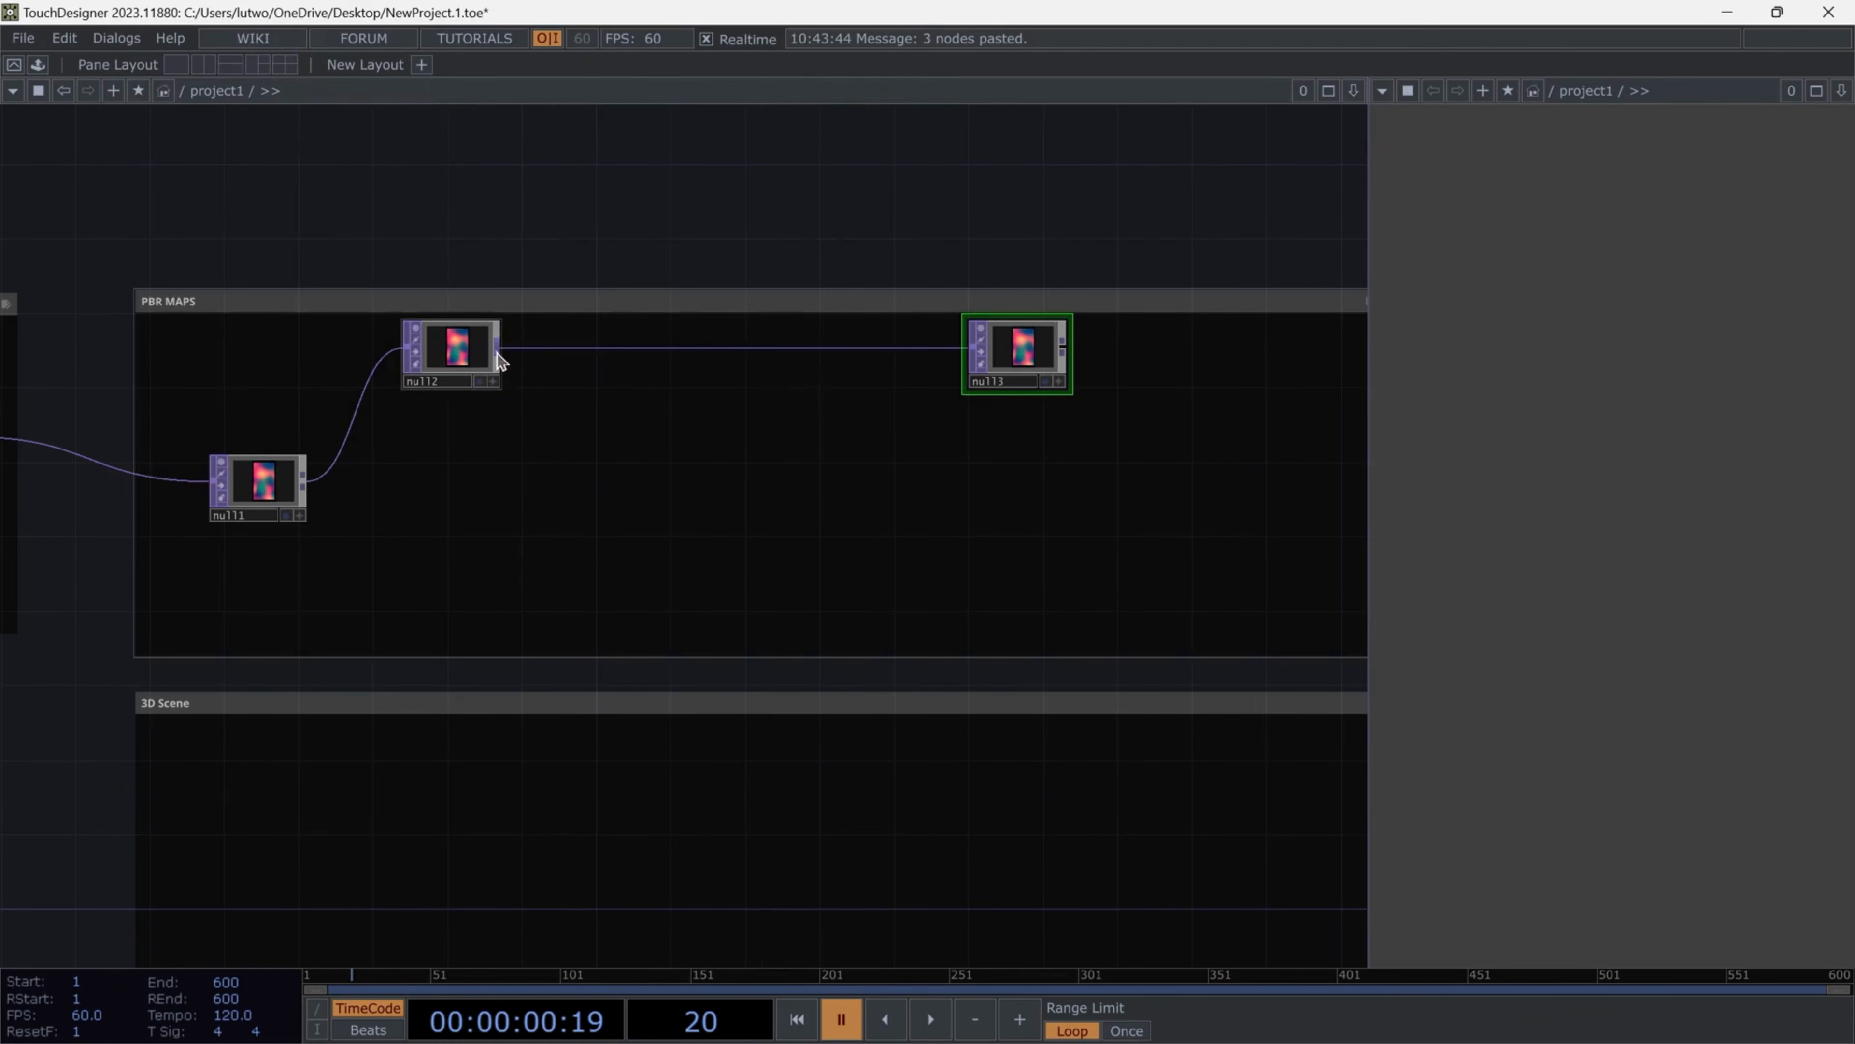
Duplicate the null2 and null3 pair three times below to make four parallel branches from null1
drag(725, 224, 671, 215)
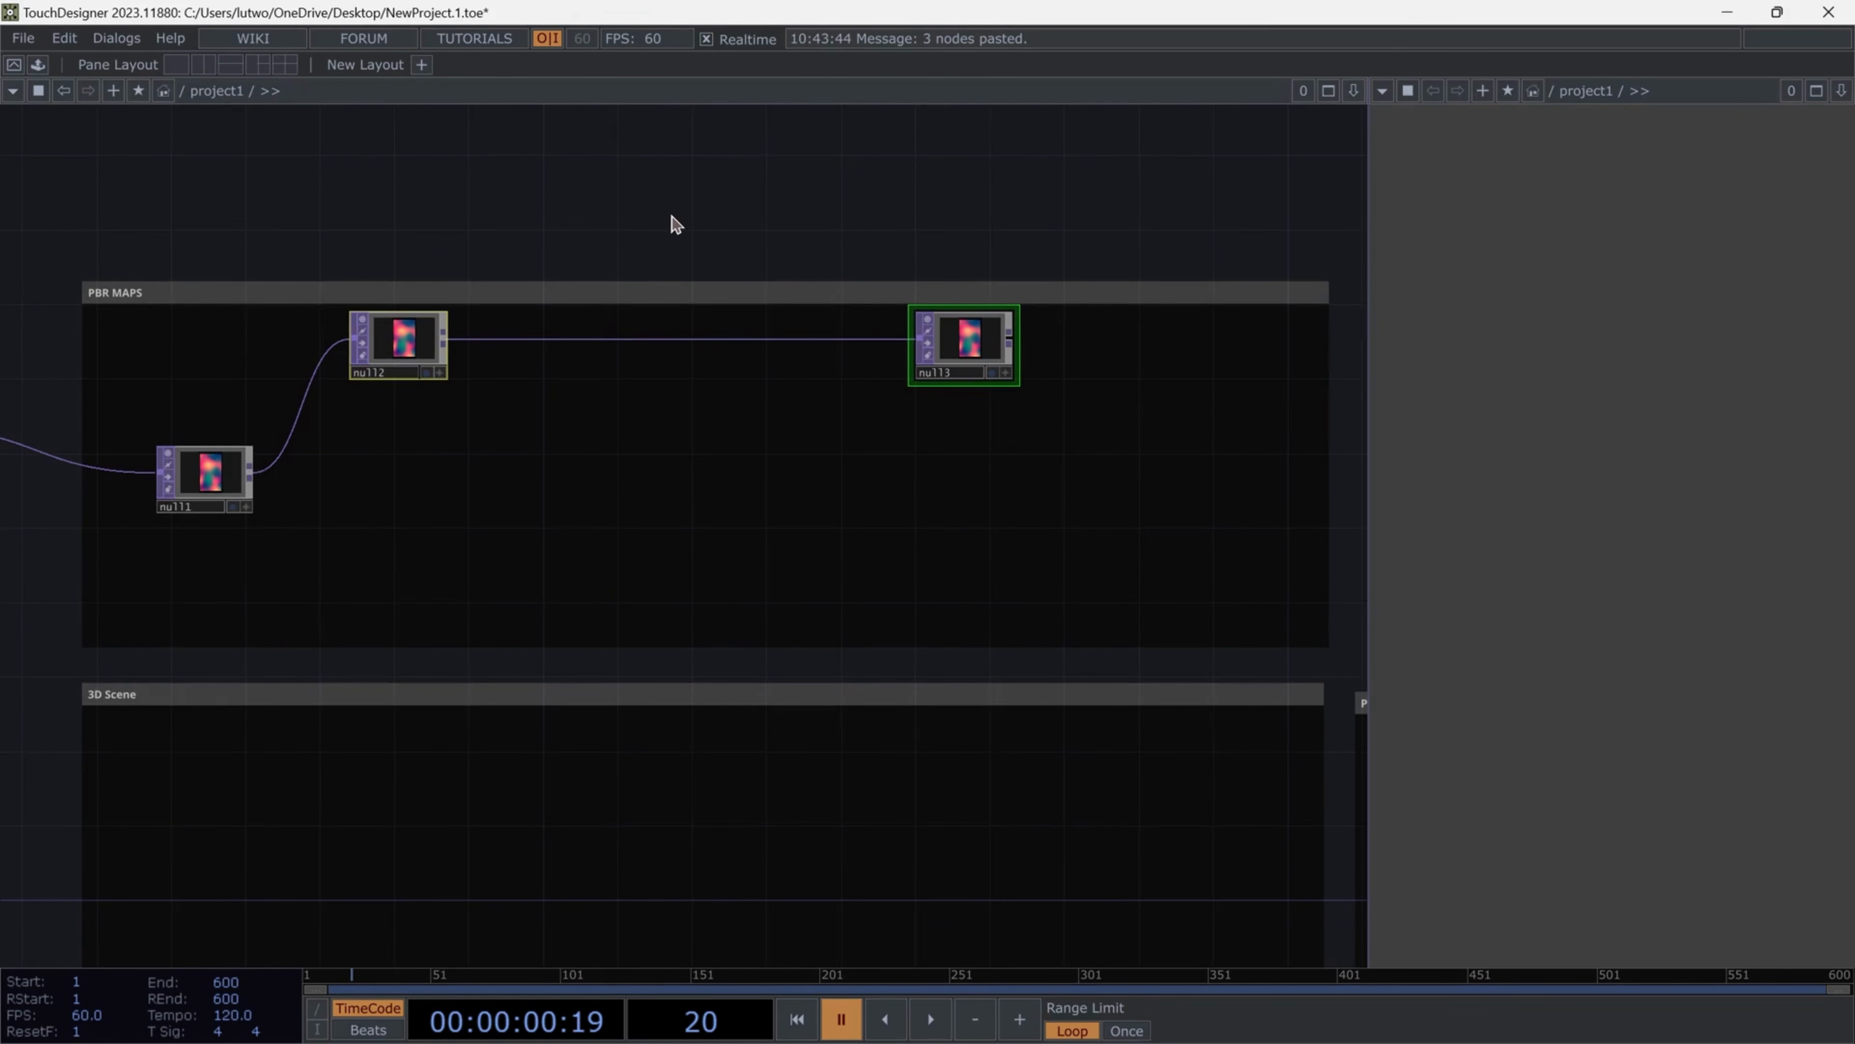
key(ctrl+v)
key(ctrl+v)
key(ctrl+v)
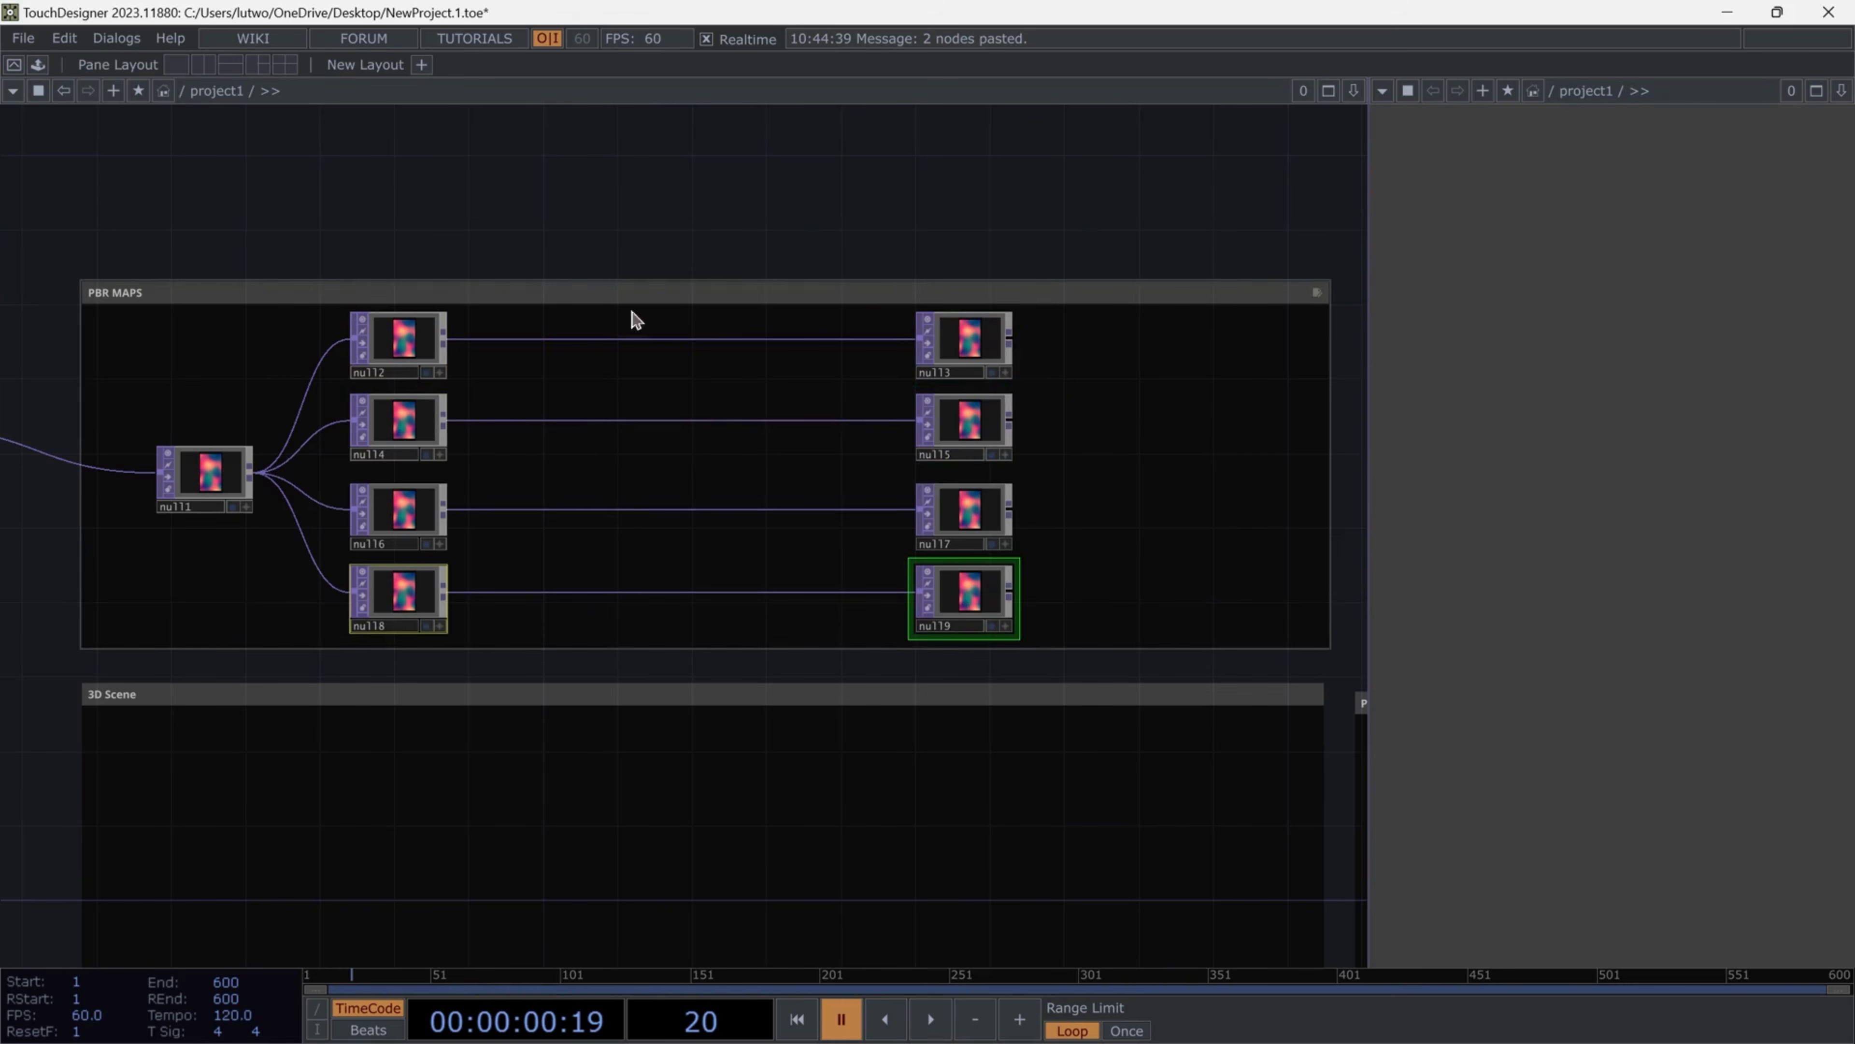
Insert a Level TOP right after the first null in both the third and fourth PBR MAPS branches
right_click(482, 510)
click(510, 491)
text(le)
key(Return)
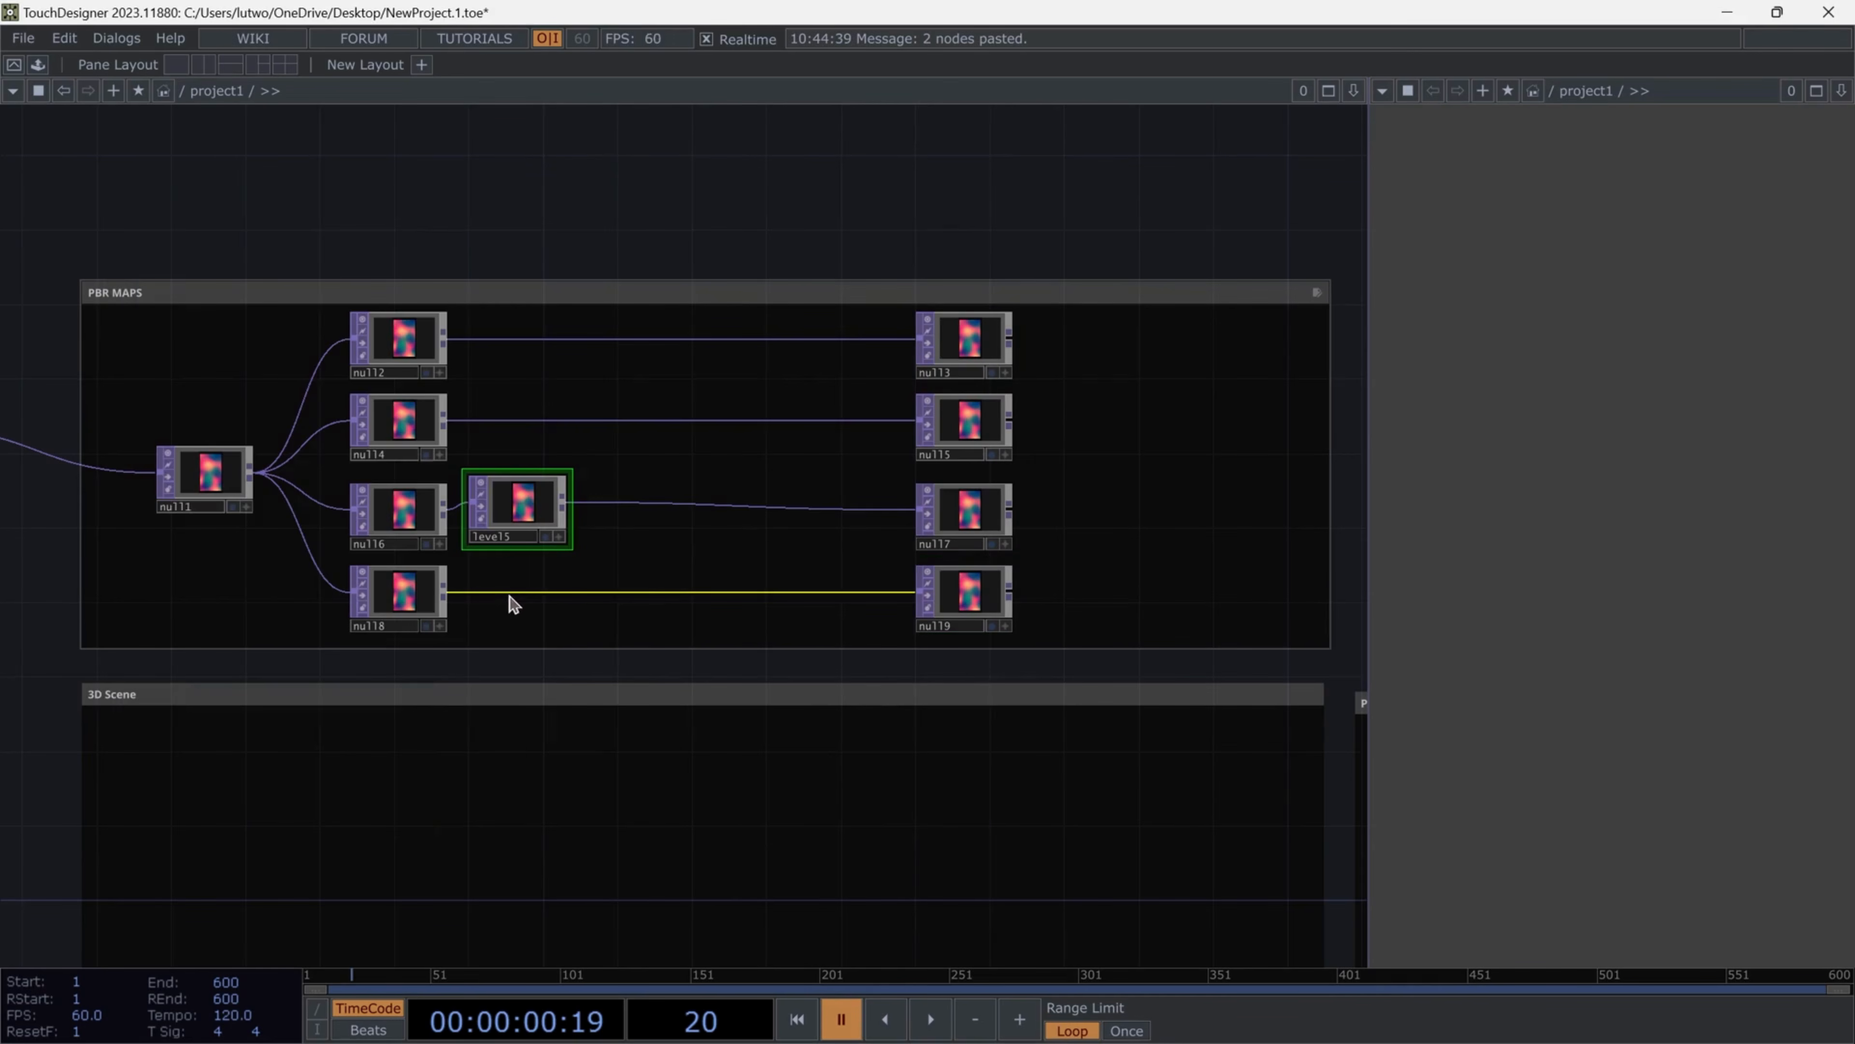
right_click(508, 592)
click(545, 574)
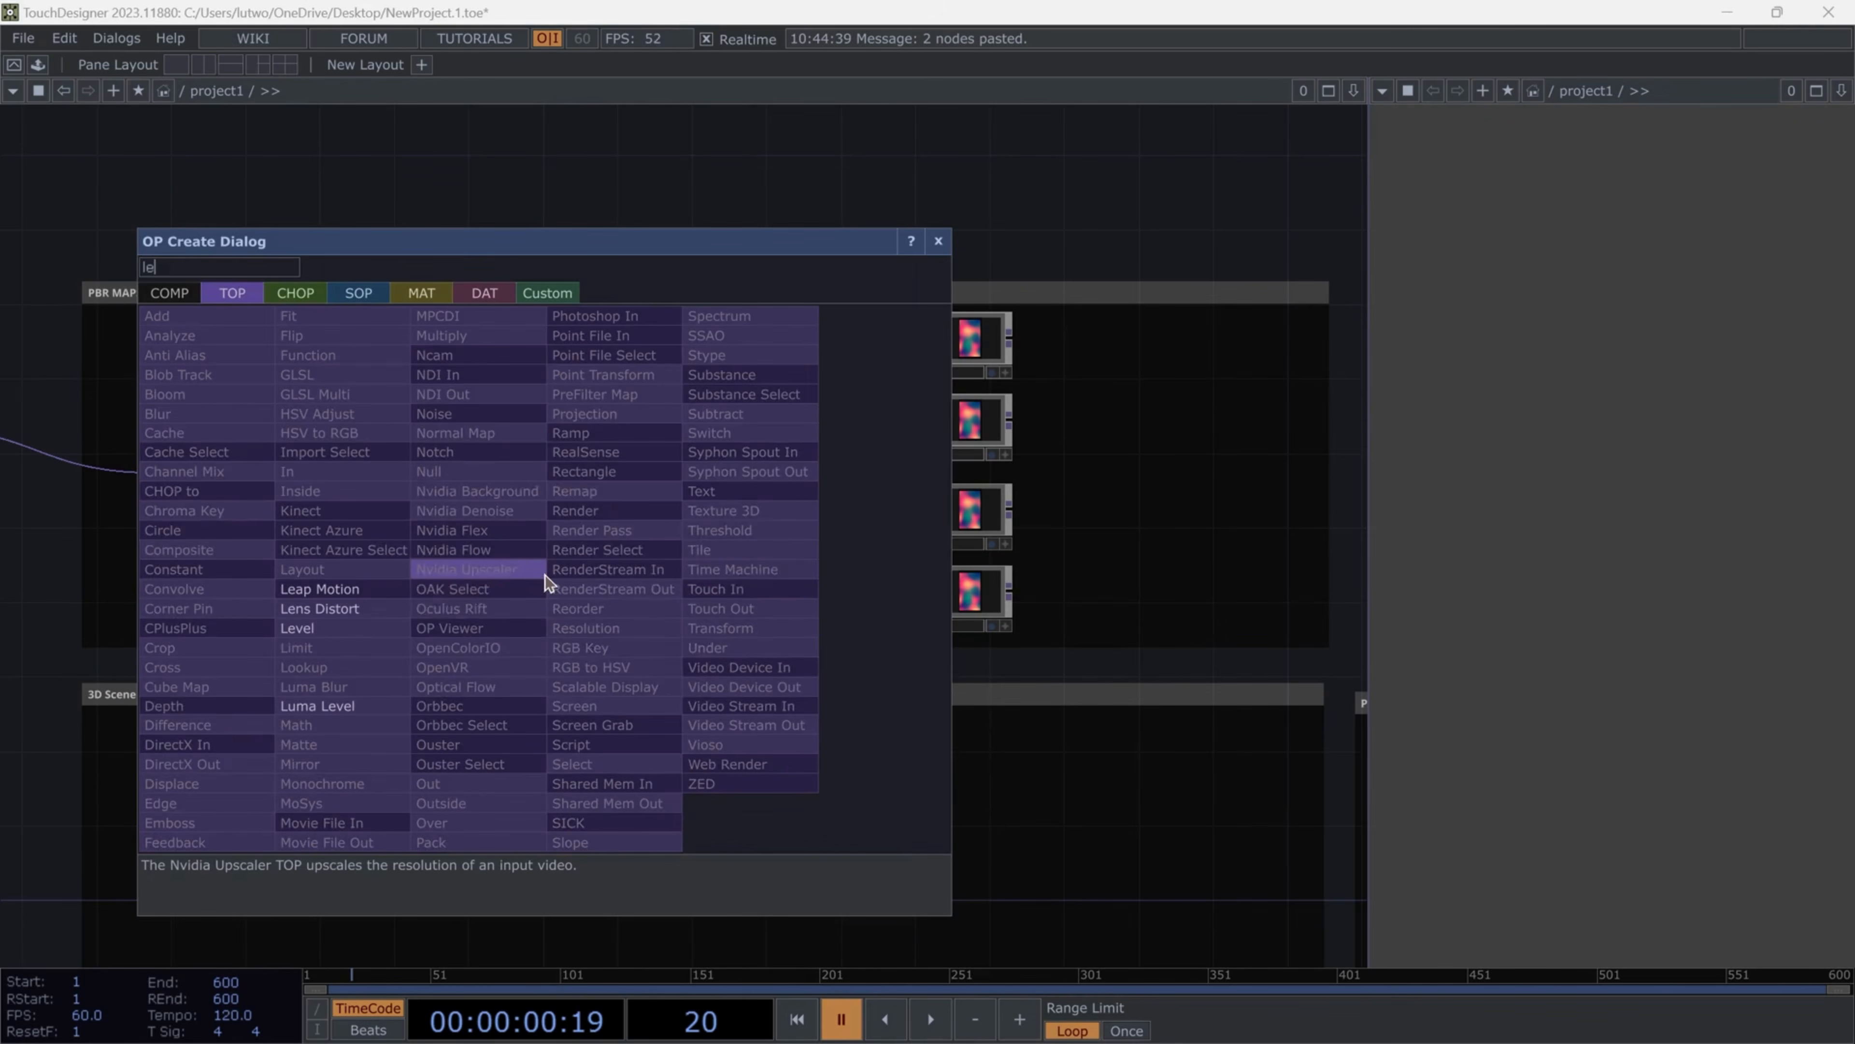
click(399, 630)
click(496, 618)
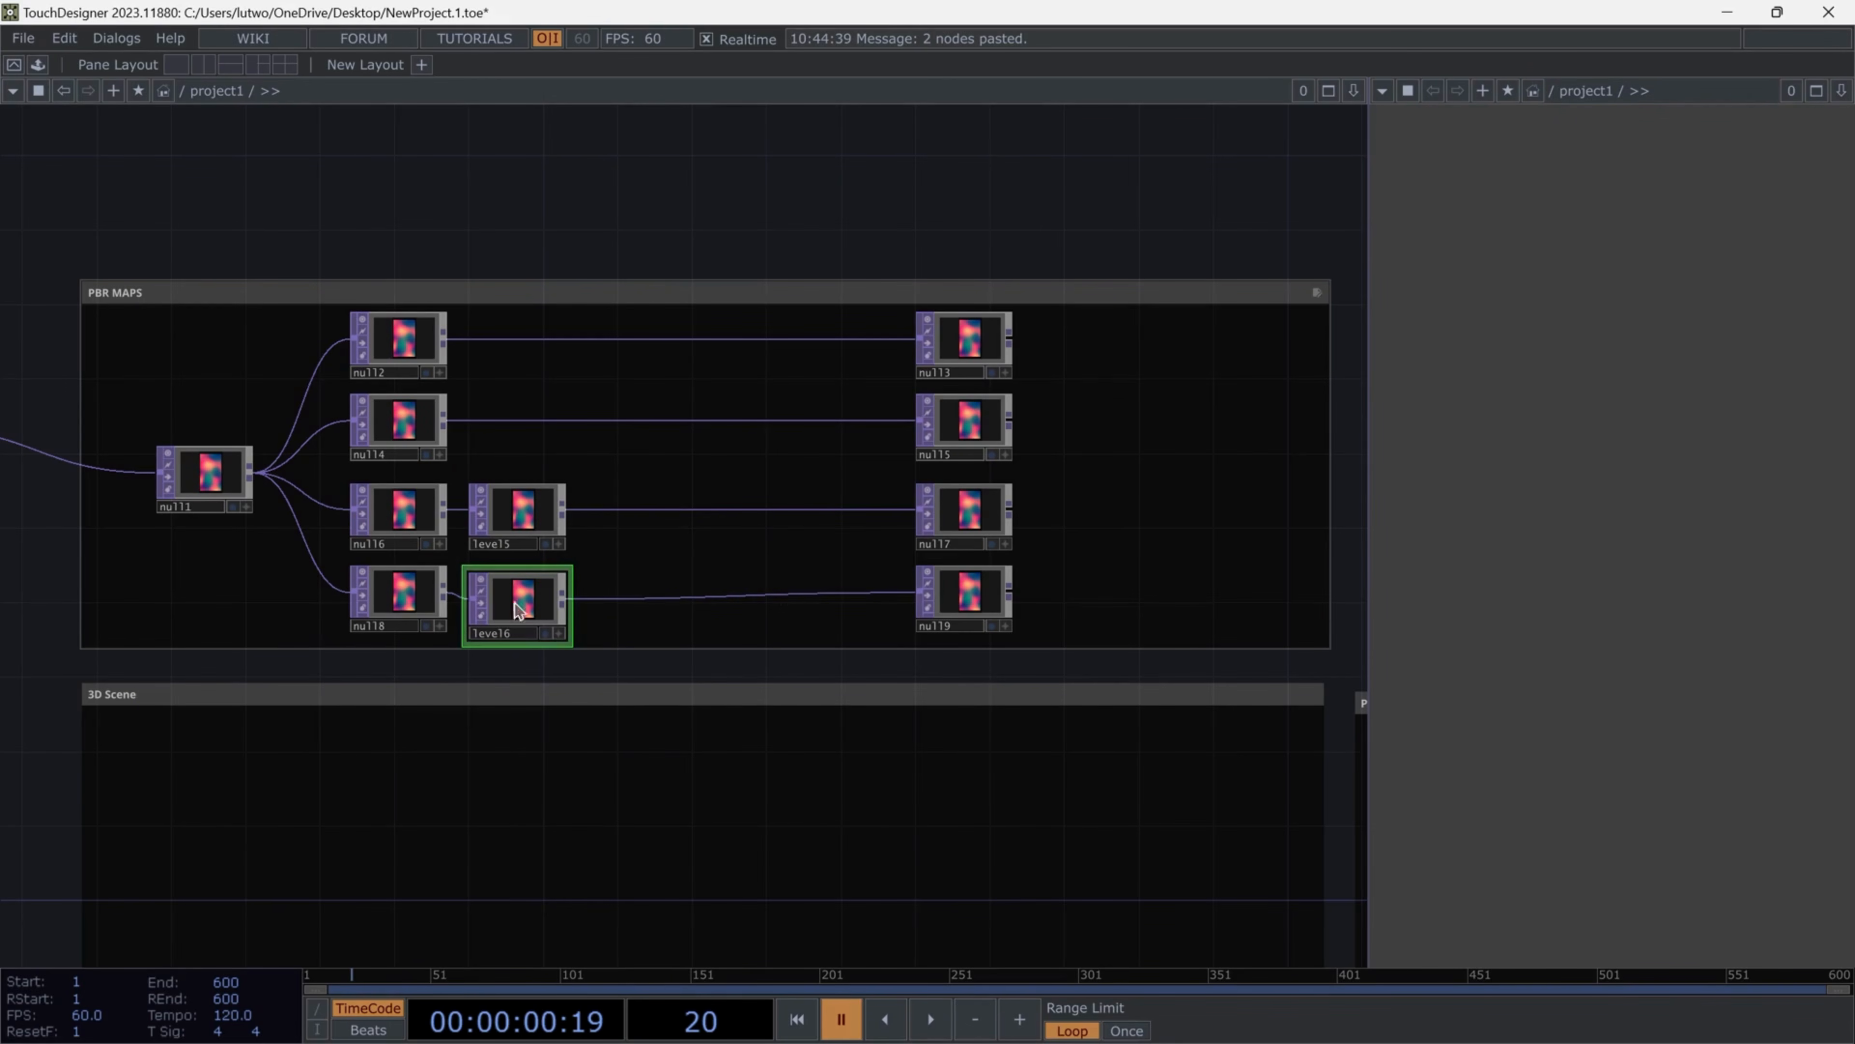
Insert a Normal Map TOP between level6 and the end null of the fourth branch
right_click(830, 597)
click(841, 577)
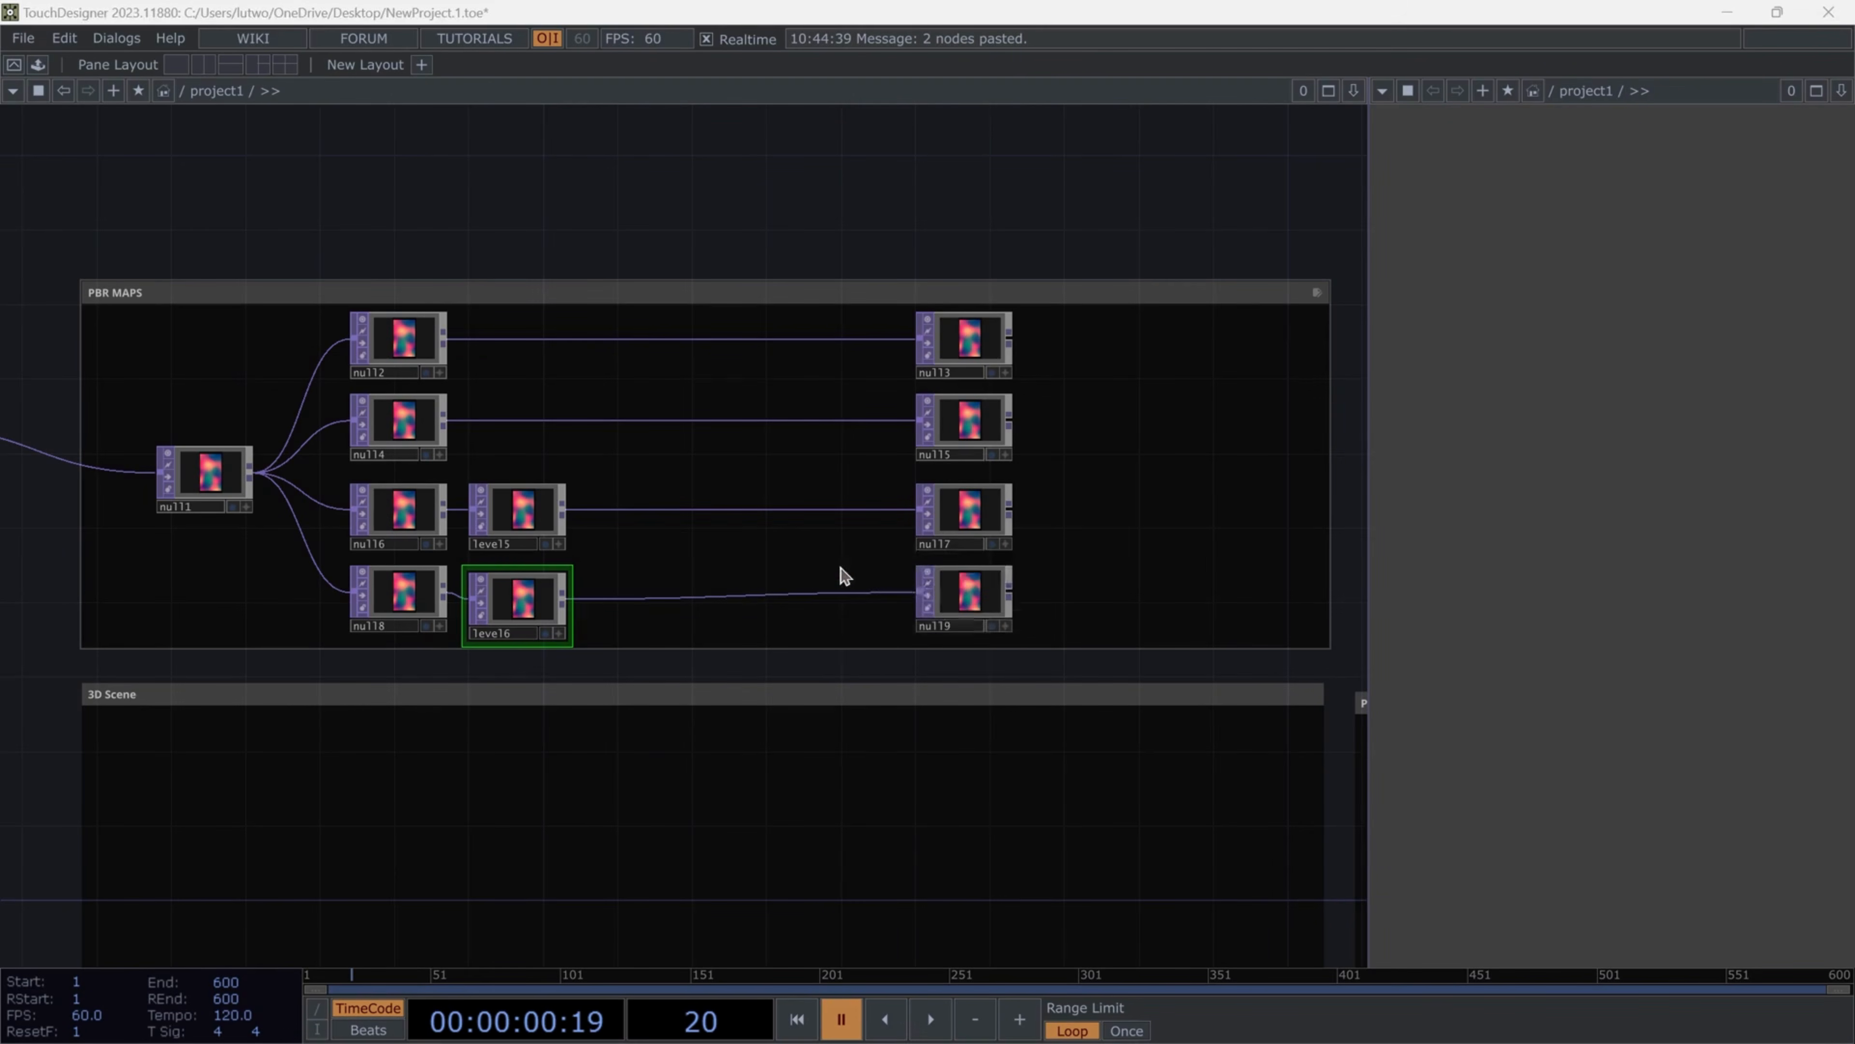
click(841, 570)
click(824, 605)
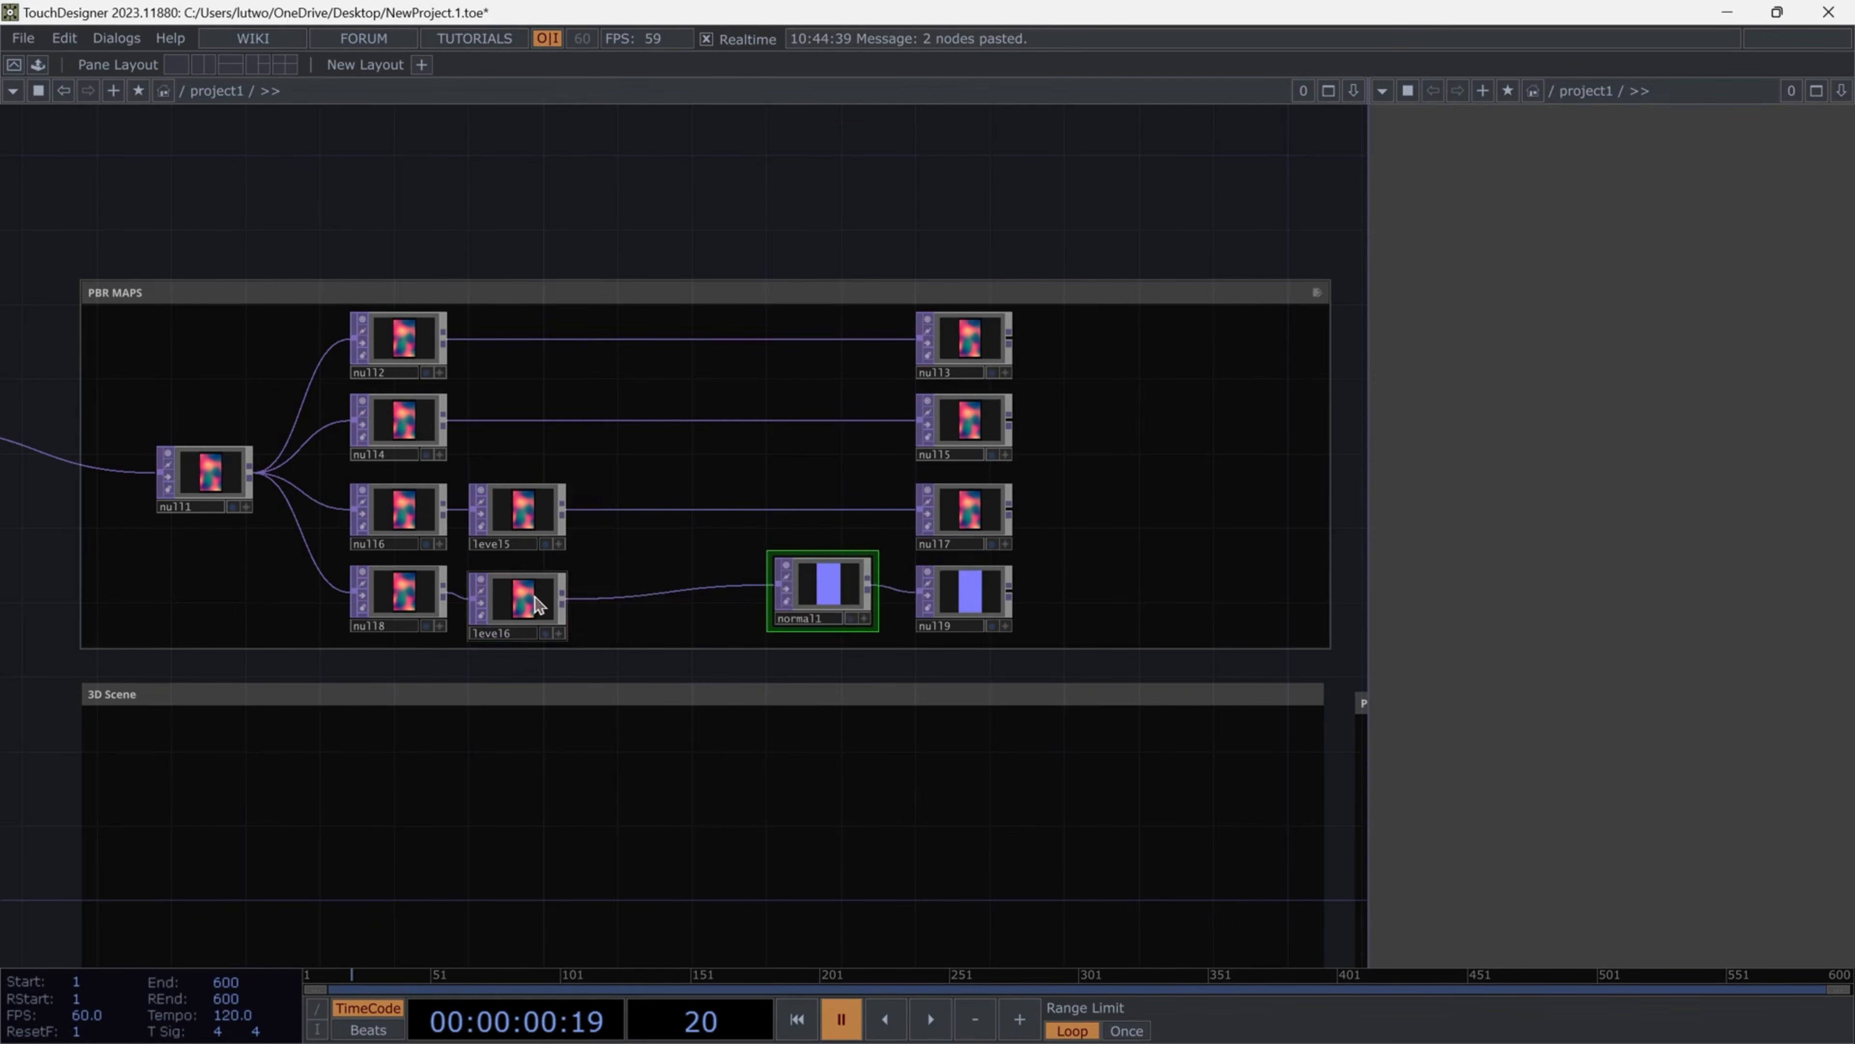
Rename the four end nulls, from the uppermost branch down, as color, emit, height and normal
scroll(1118, 439, up, 5)
click(786, 307)
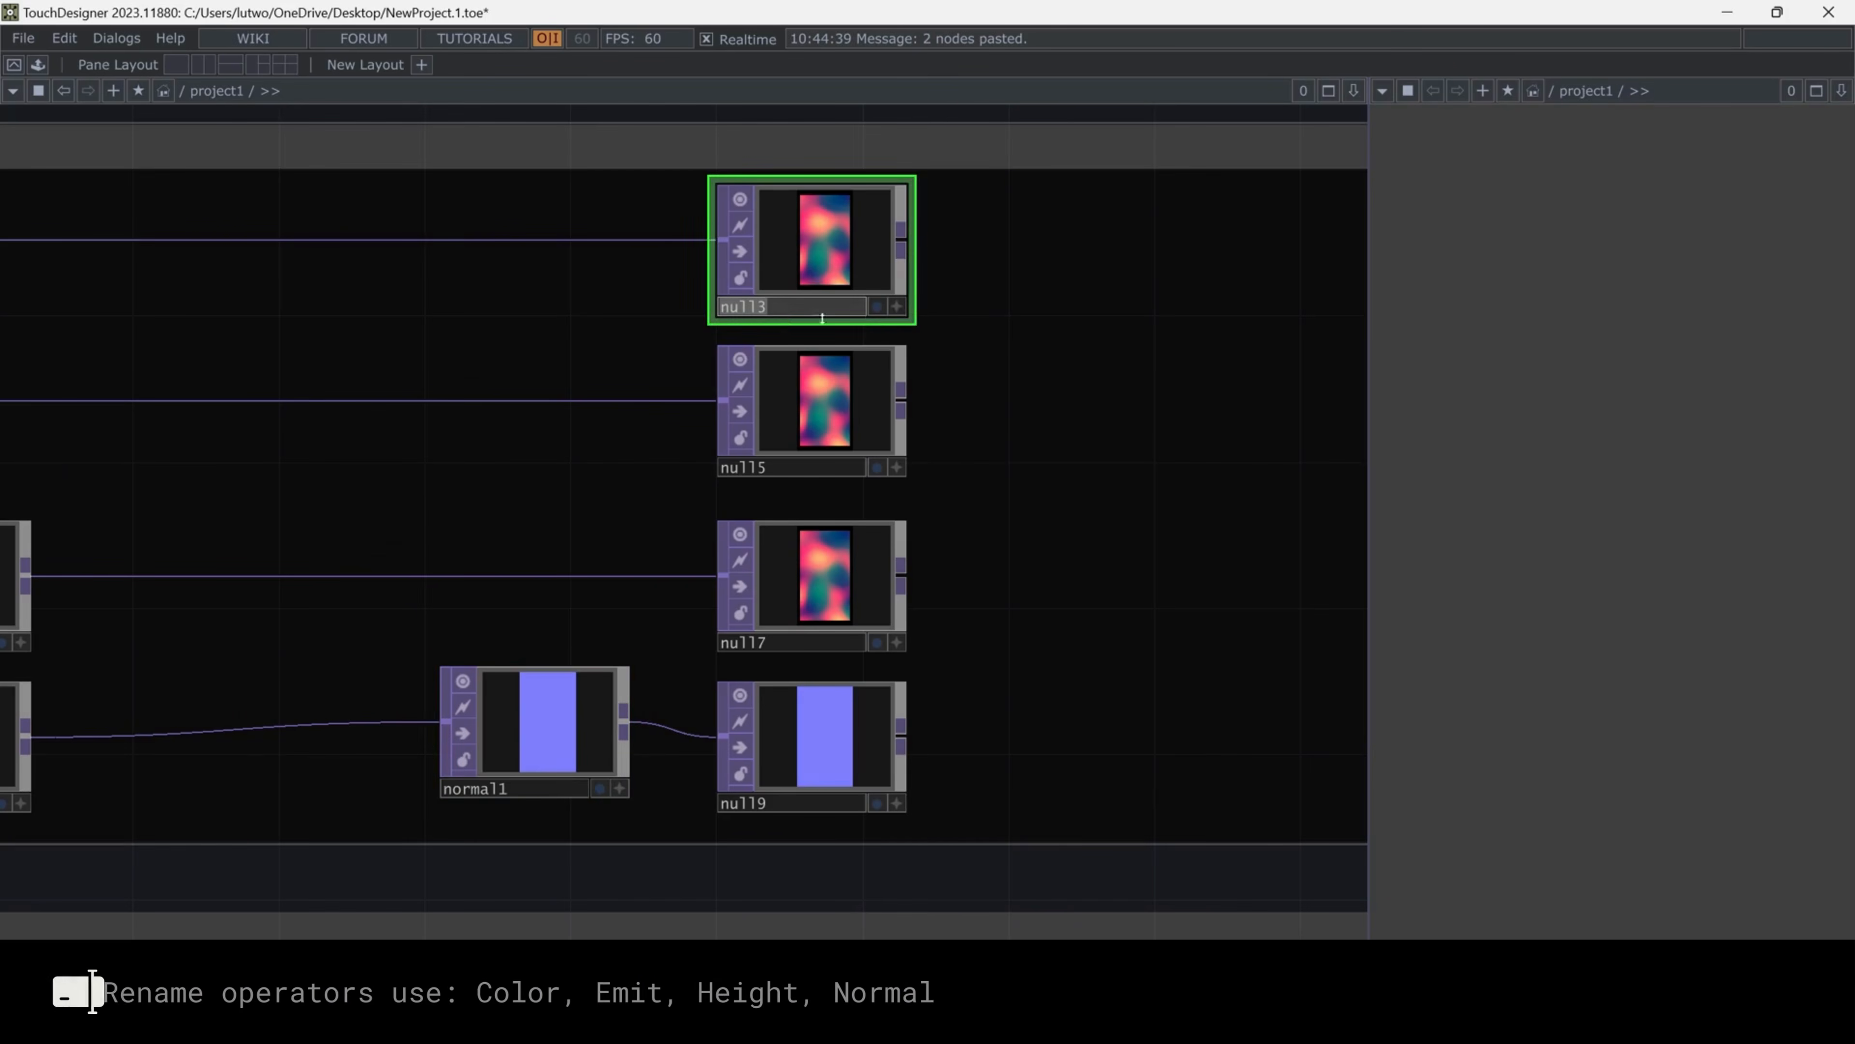
text(colo)
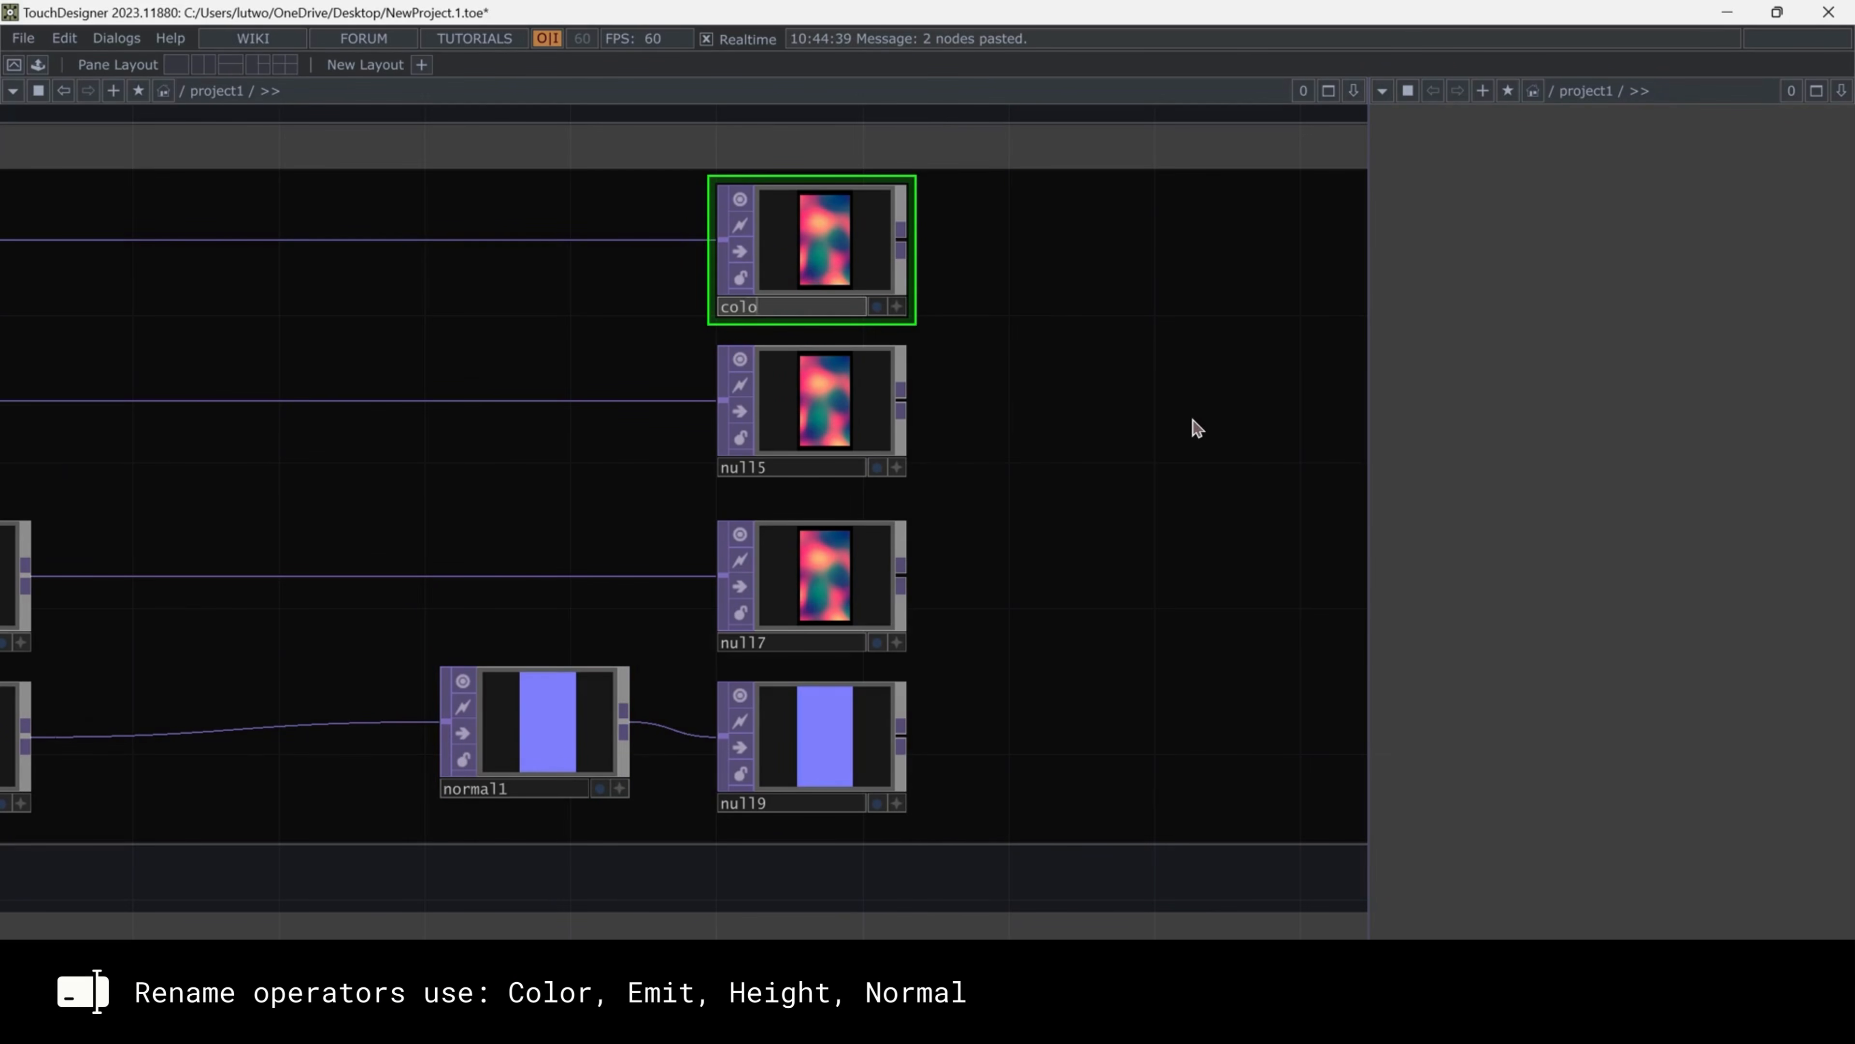
text(r)
click(774, 467)
text(emit)
click(780, 643)
text(height)
click(782, 804)
text(no)
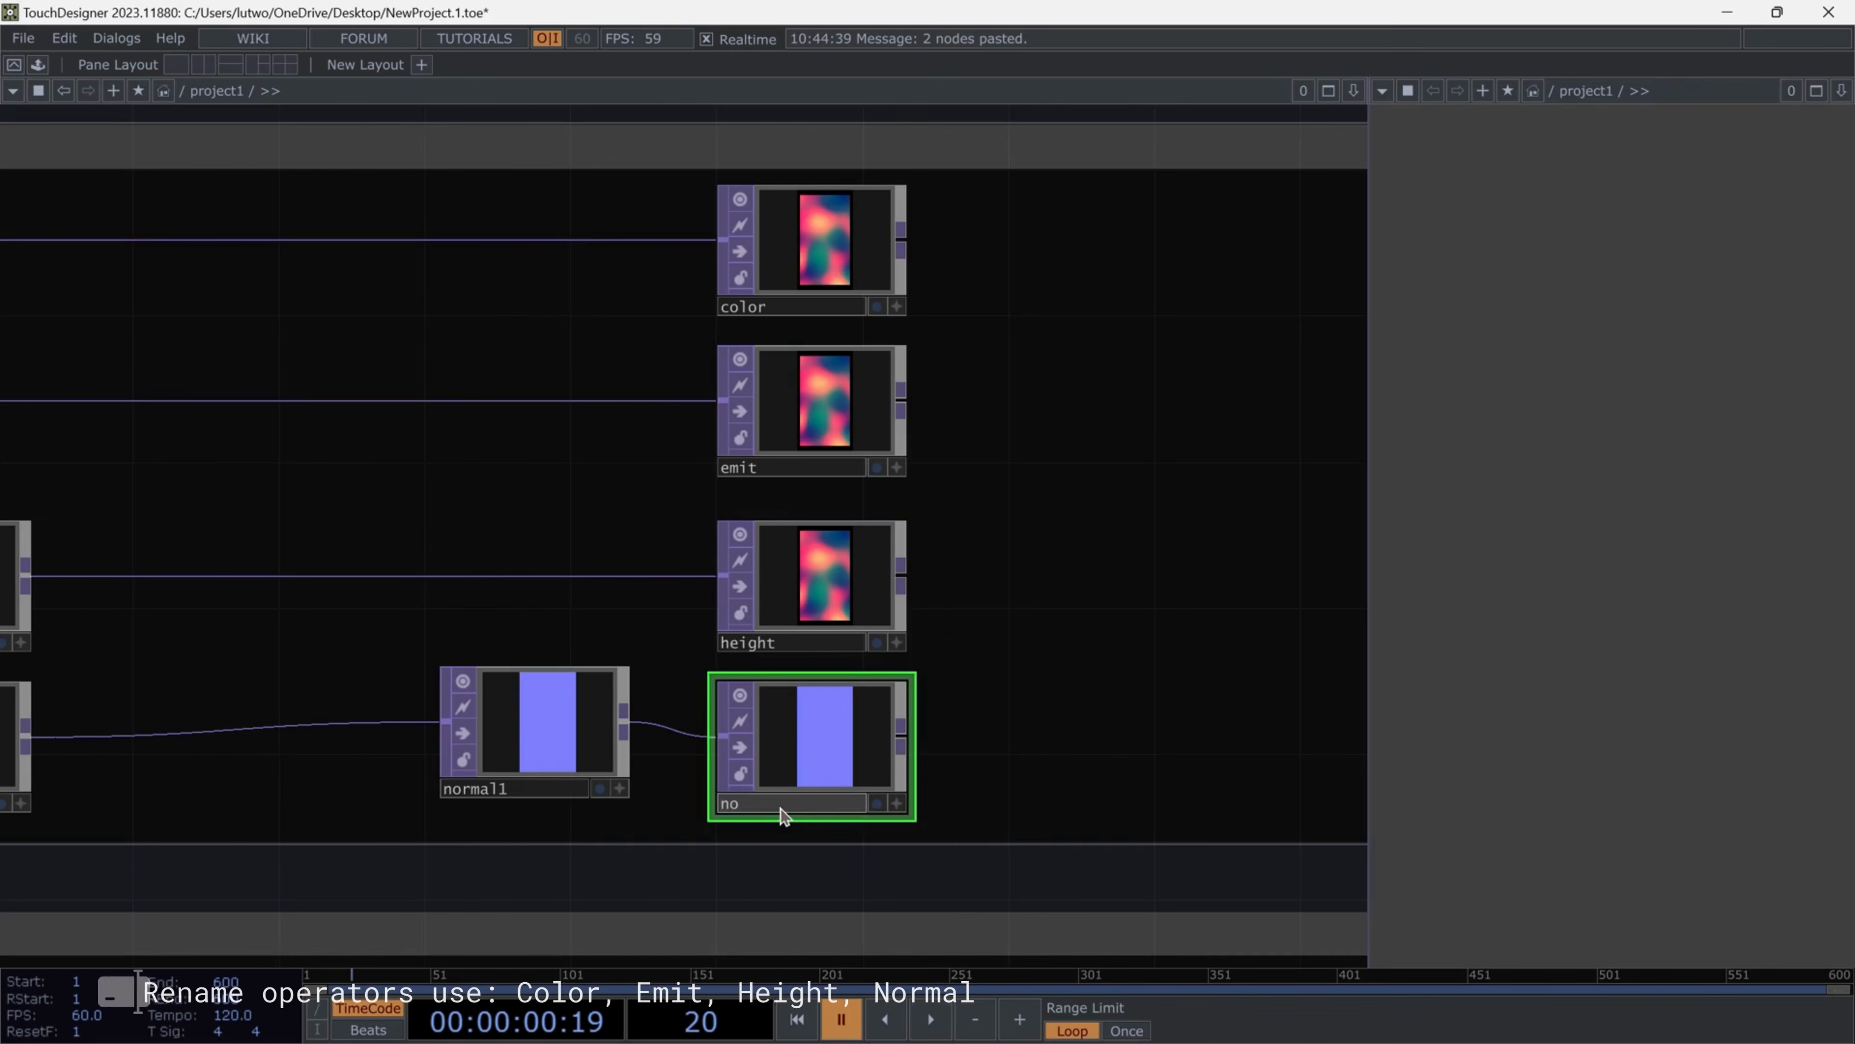
text(rmal)
key(Return)
Add a Grid SOP in the lower part of the 3D Scene group
scroll(978, 596, down, 5)
drag(1250, 584, 1187, 426)
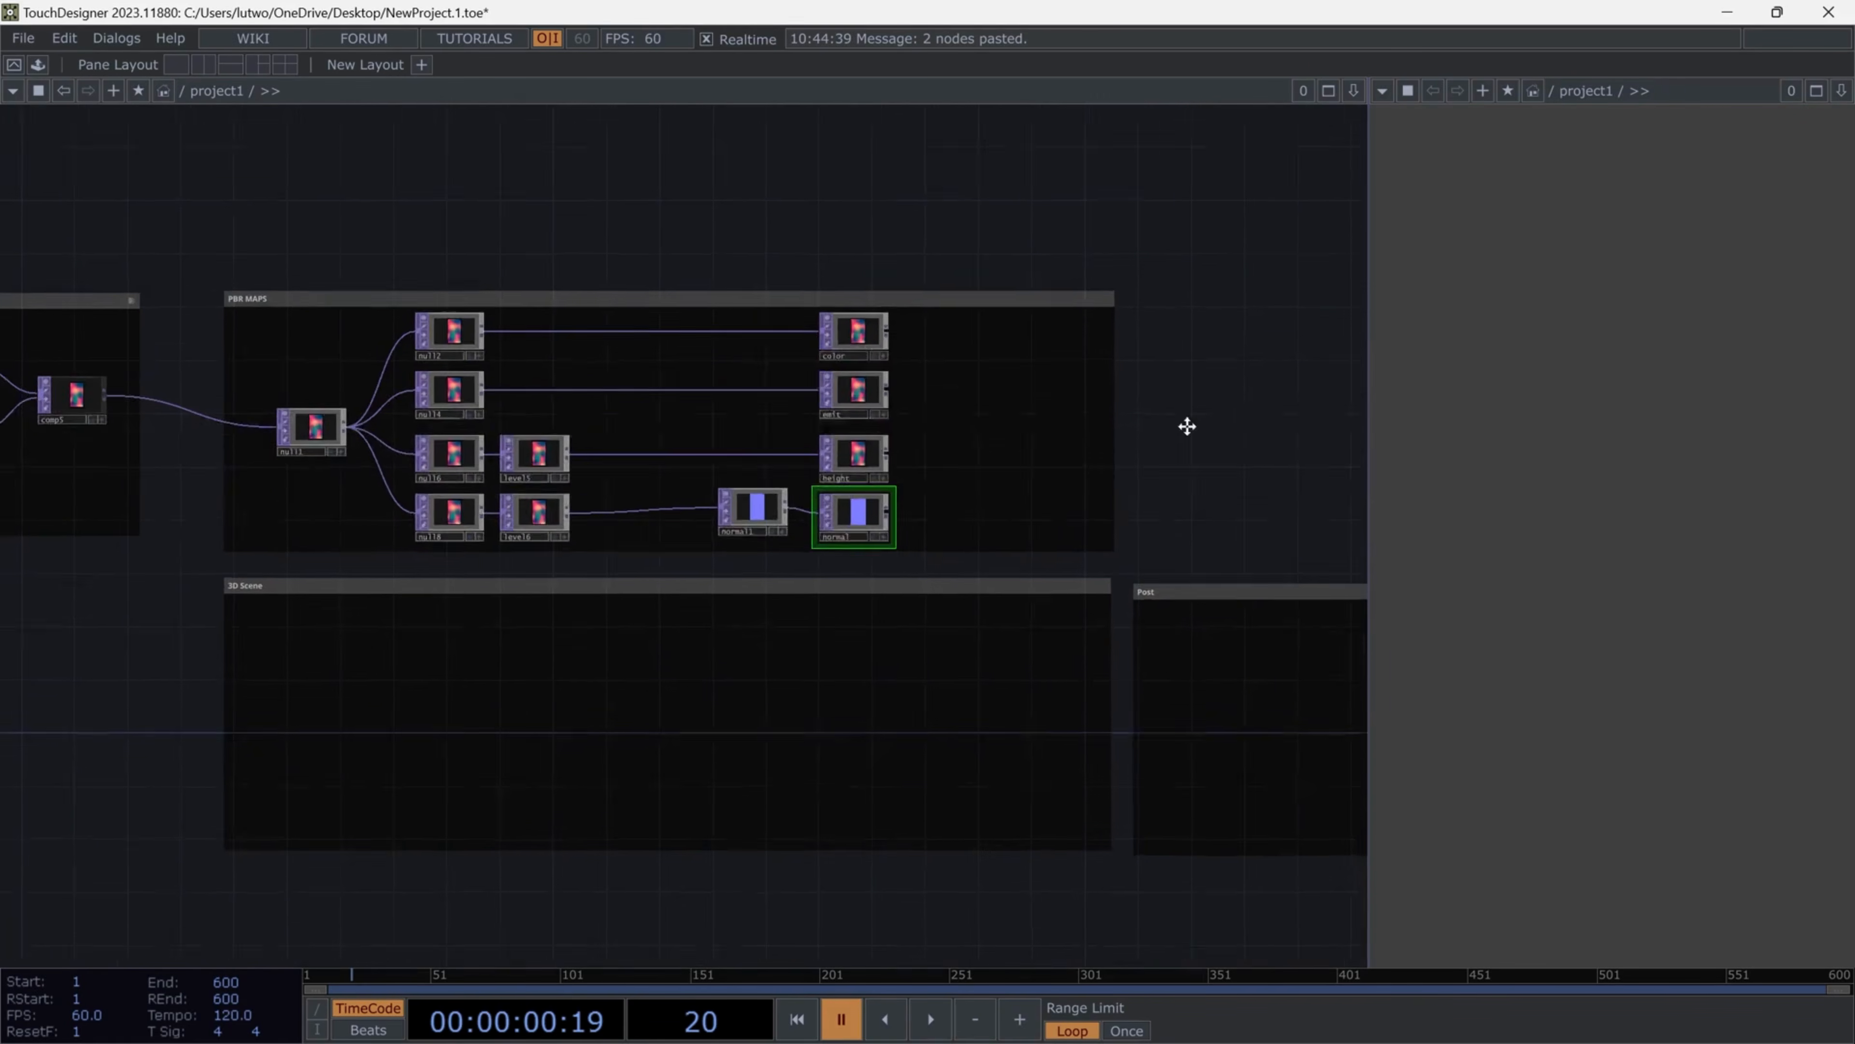
scroll(903, 746, down, 3)
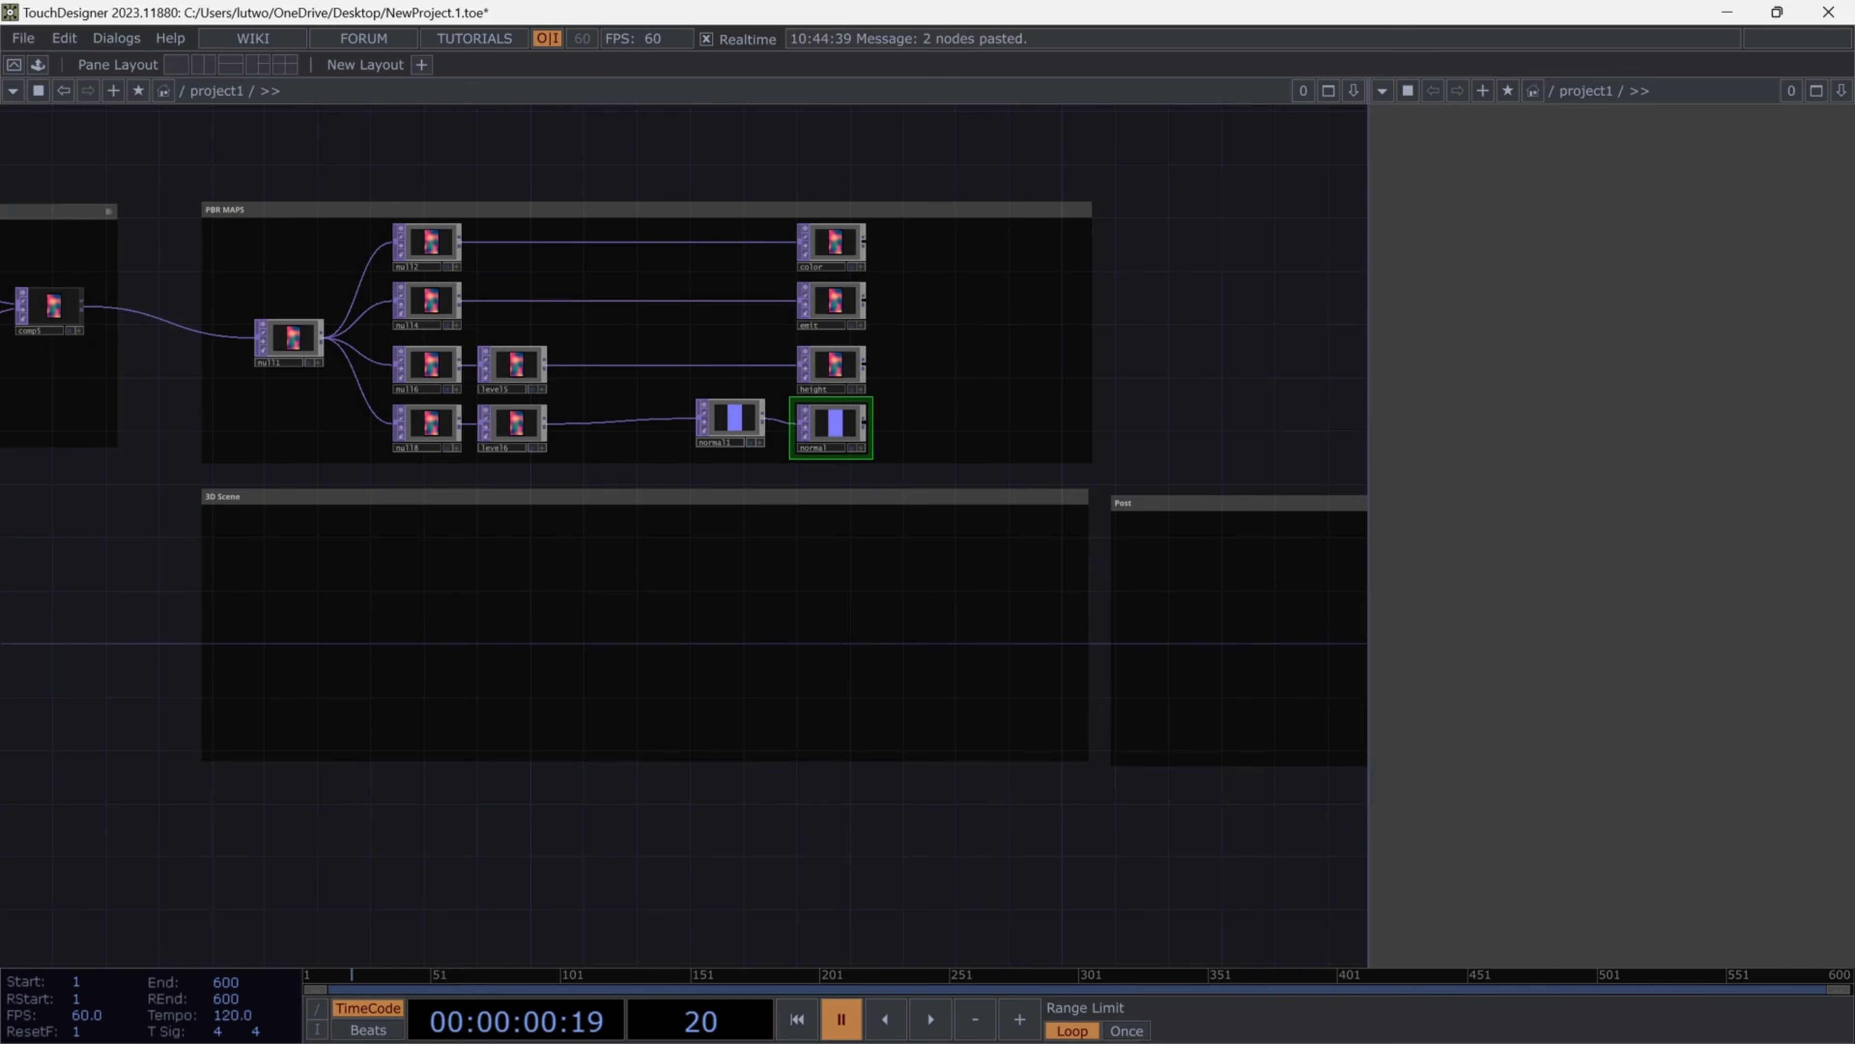
scroll(692, 696, up, 2)
double_click(692, 695)
click(302, 593)
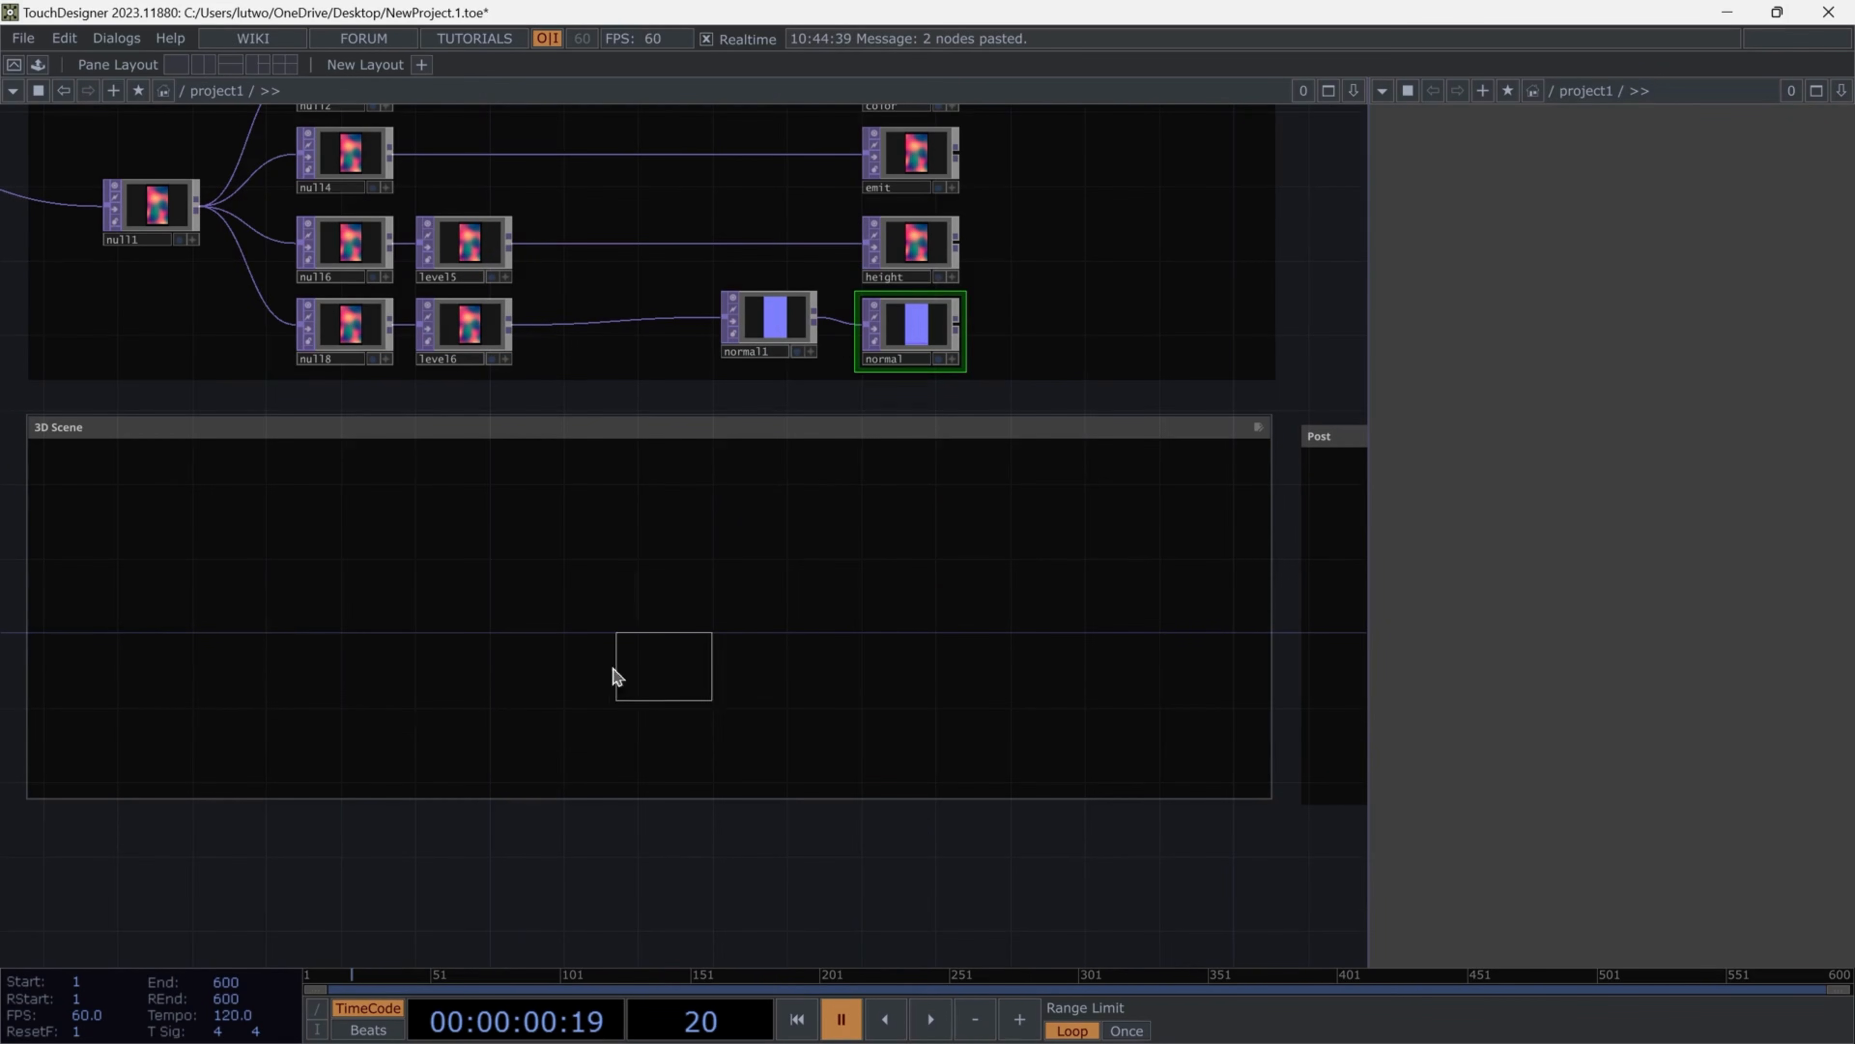
click(353, 703)
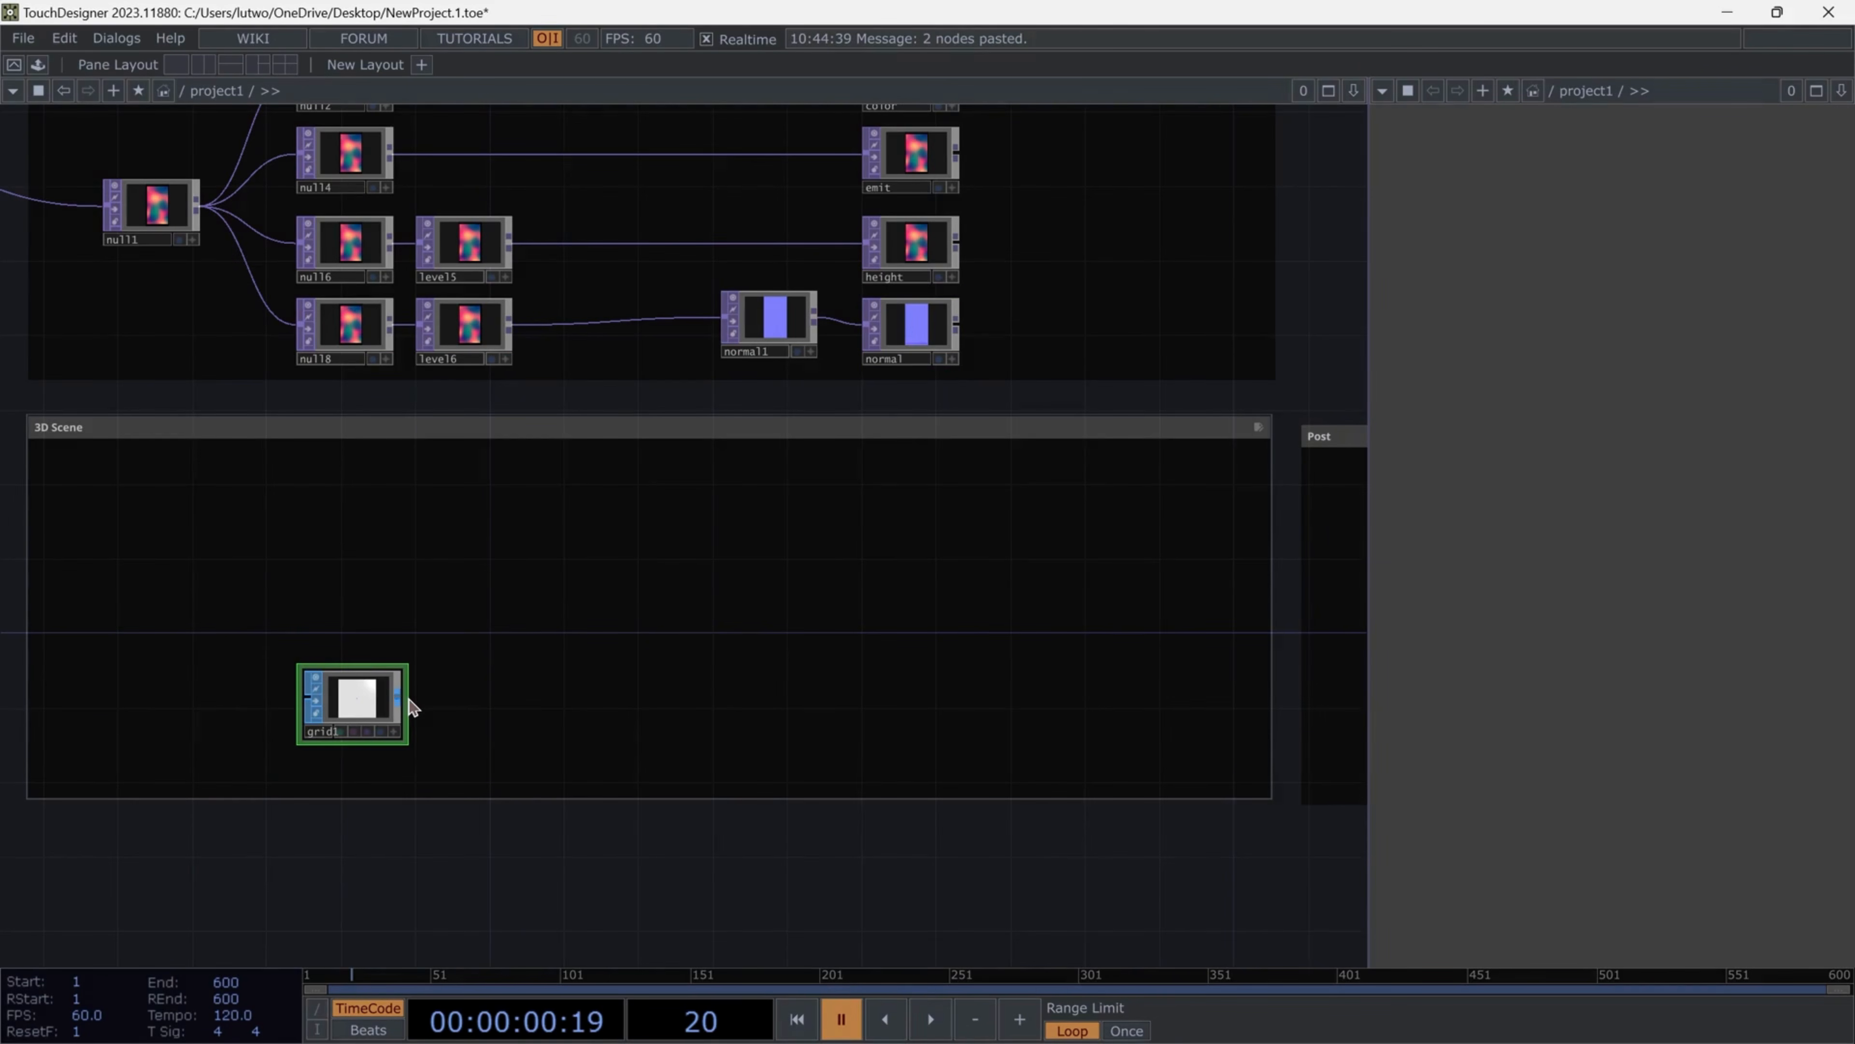
Append an Attribute Create SOP to grid1
right_click(409, 698)
click(126, 539)
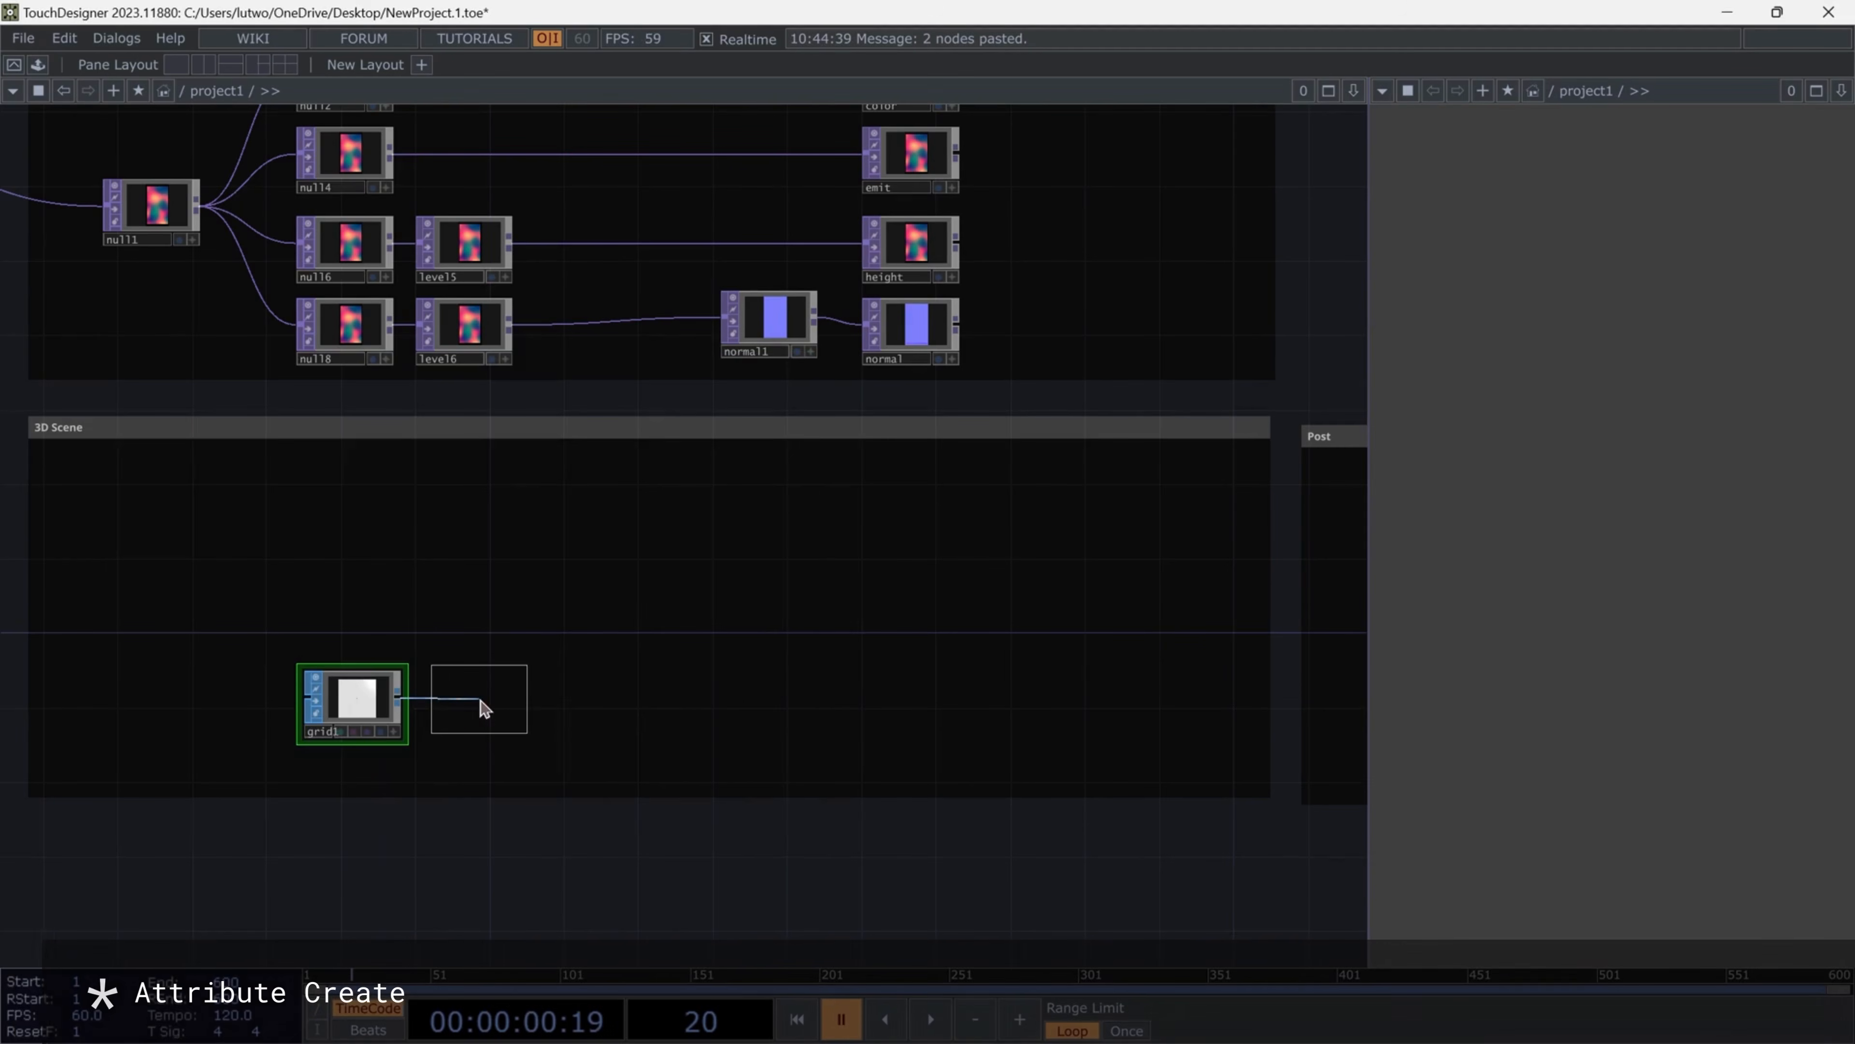
click(478, 703)
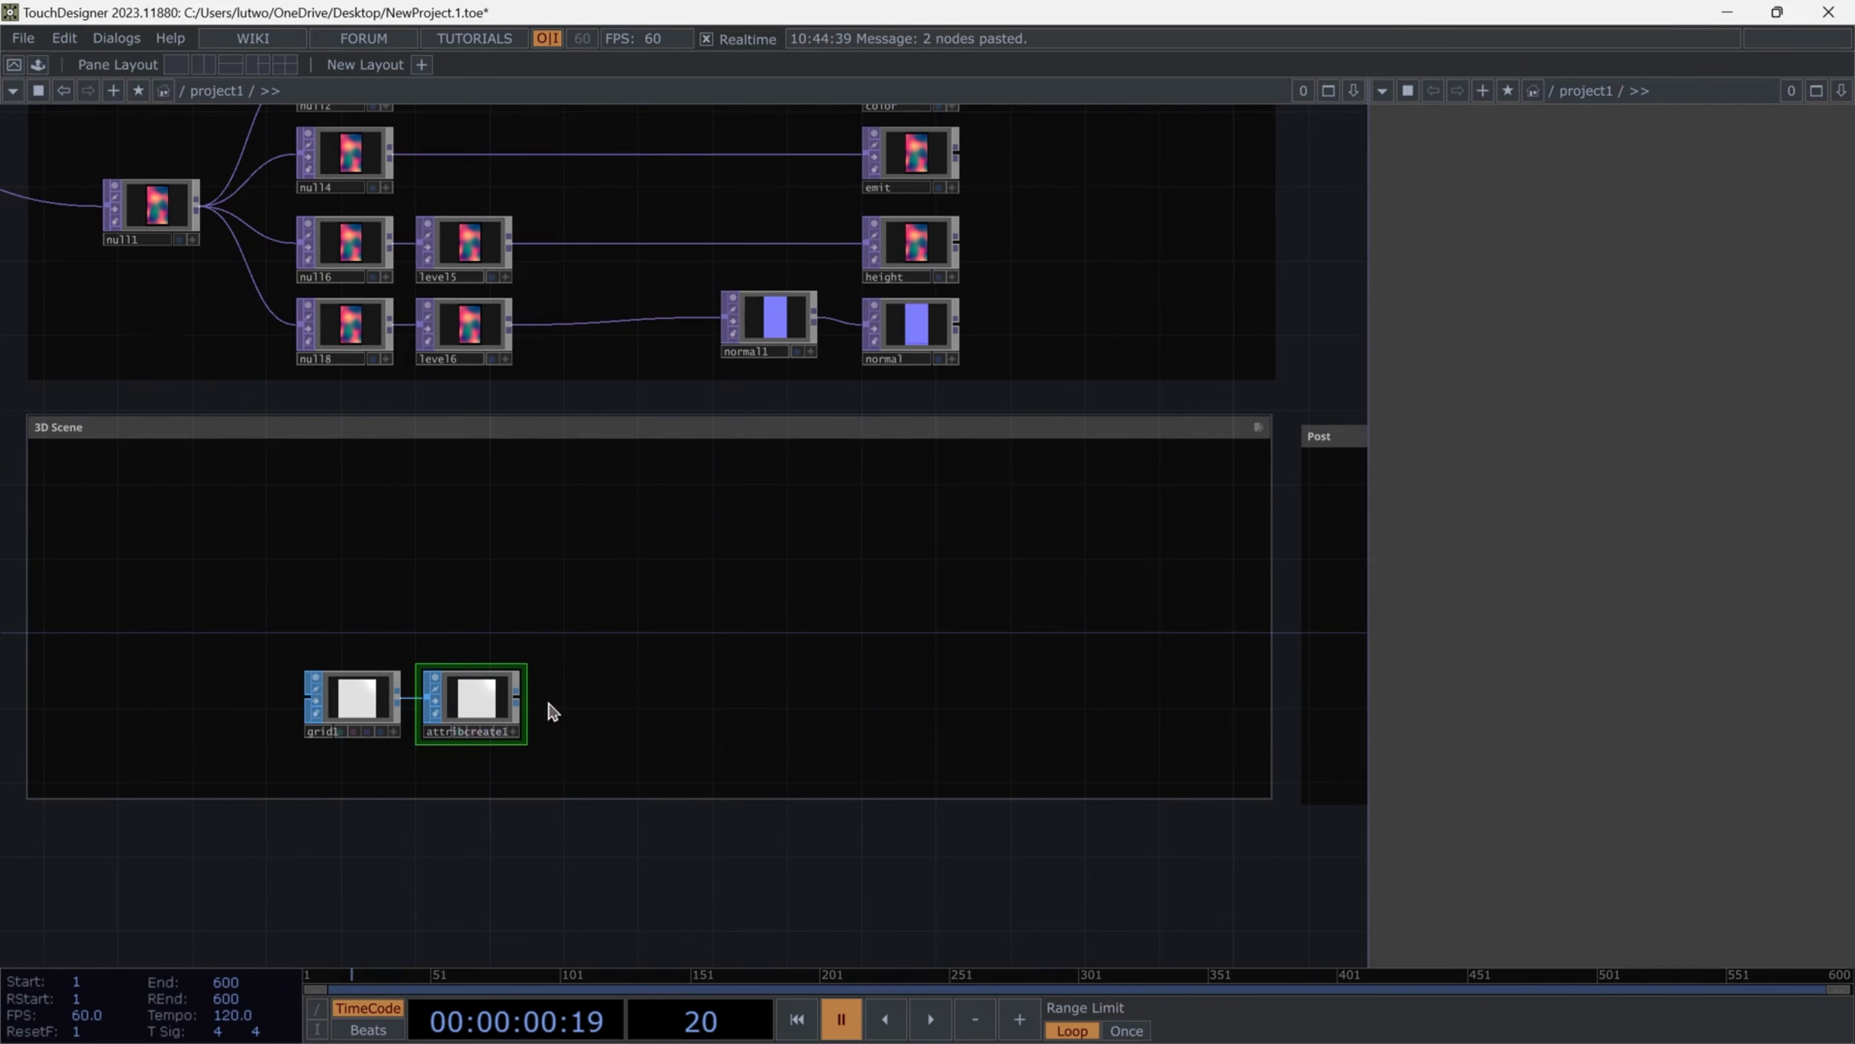
Append a Material SOP to attribcreate1 and assign it a new PBR material placed above it
right_click(525, 701)
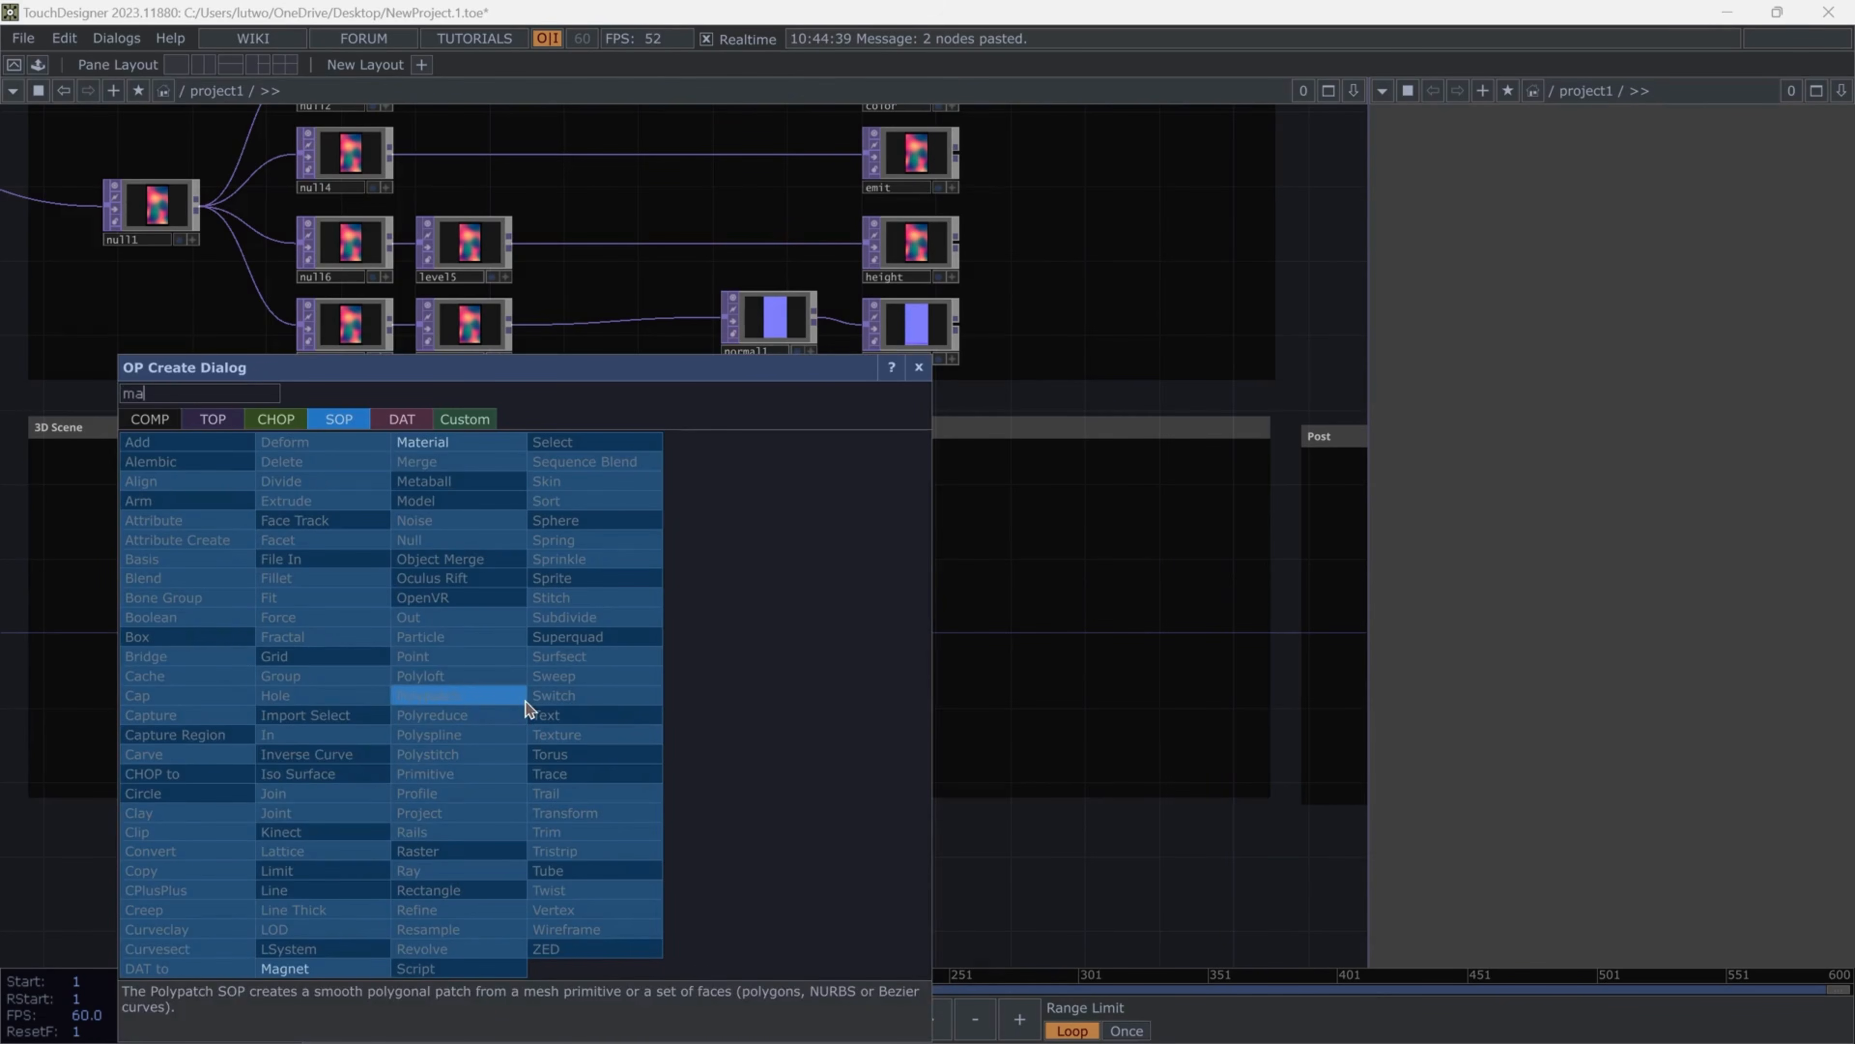
key(Escape)
key(Tab)
click(567, 402)
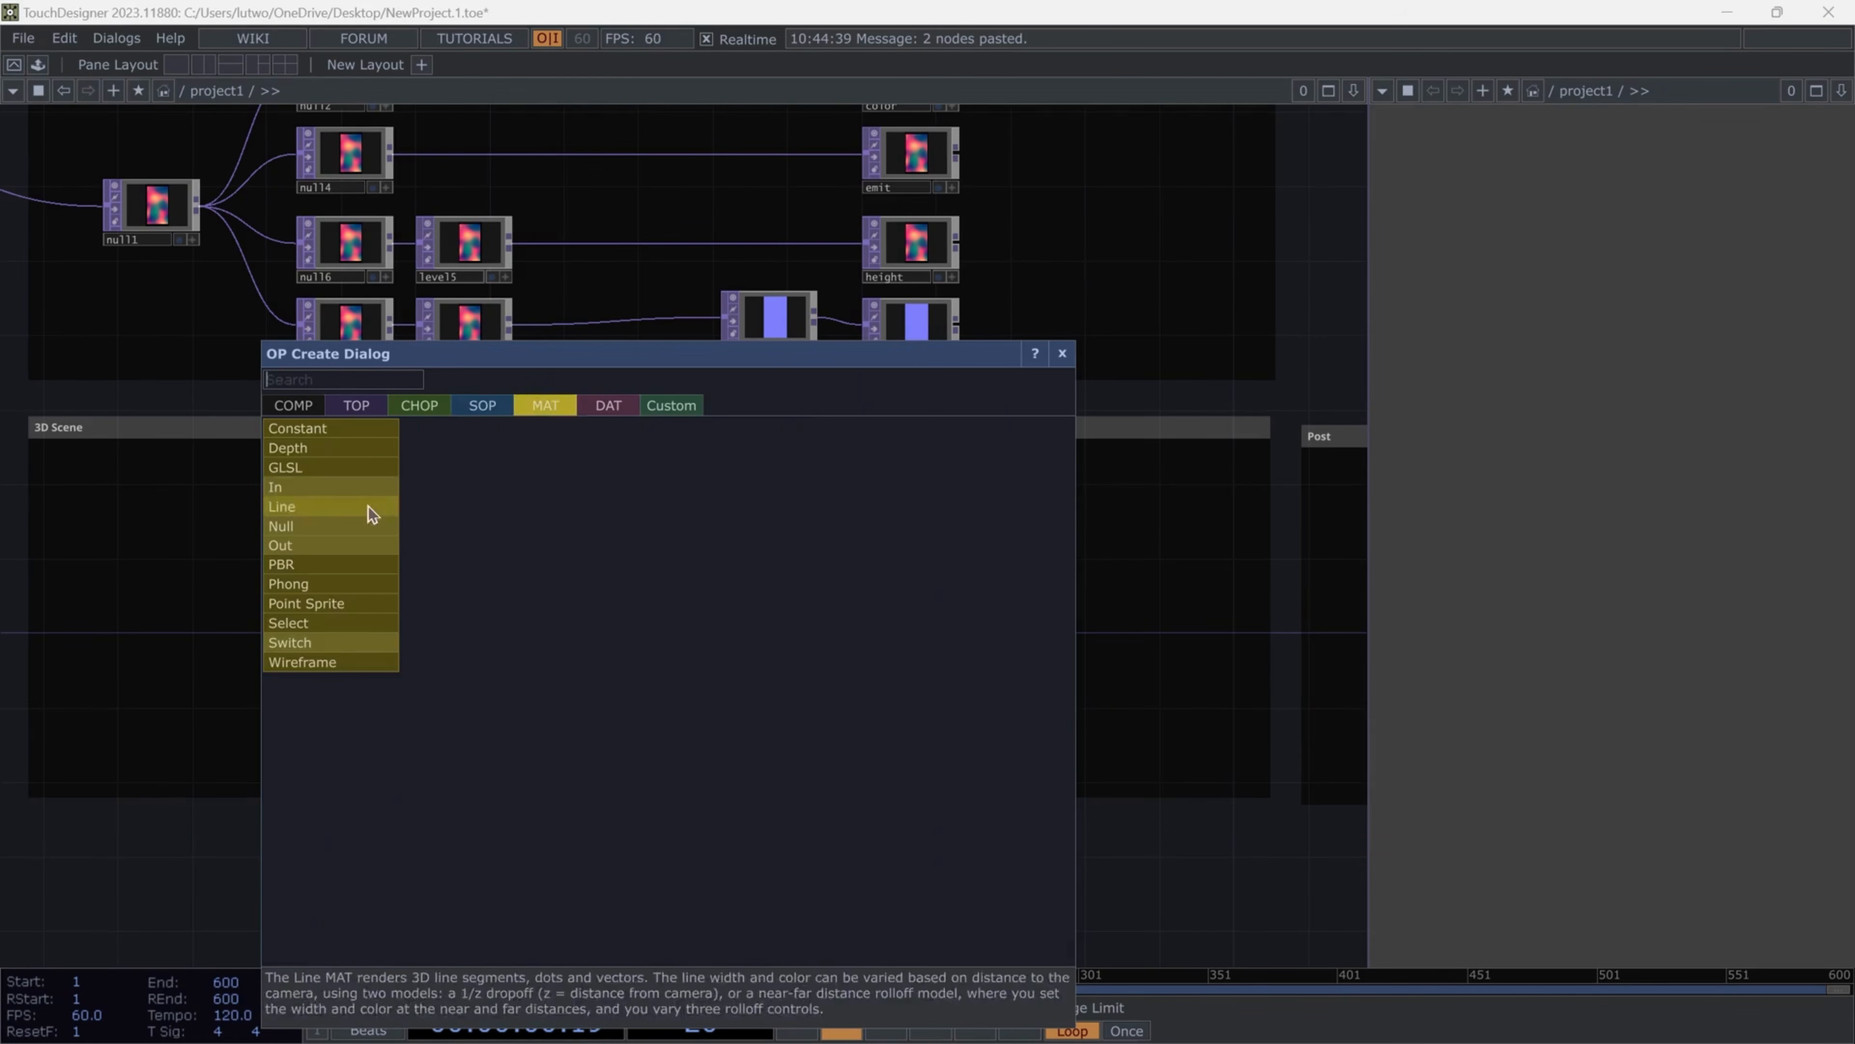
click(368, 507)
click(592, 585)
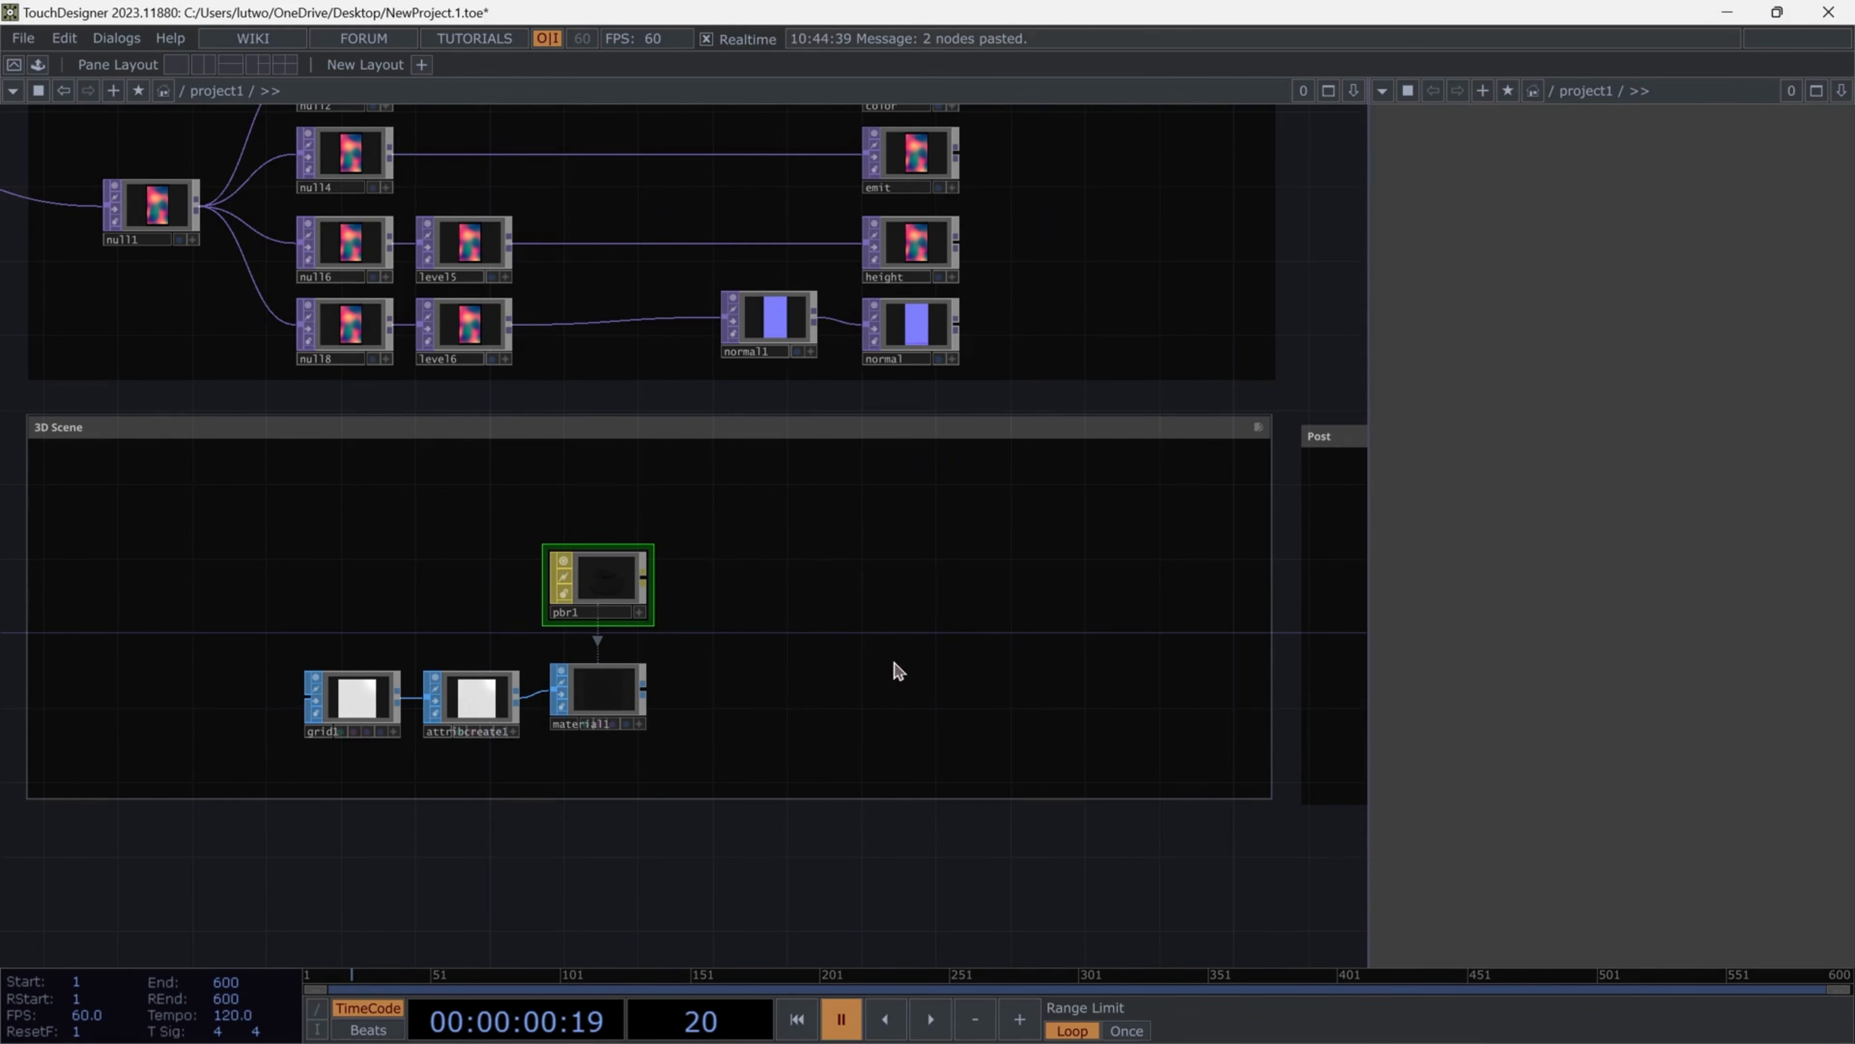
Connect a new Geometry COMP to the output of material1
right_click(643, 687)
text(ge)
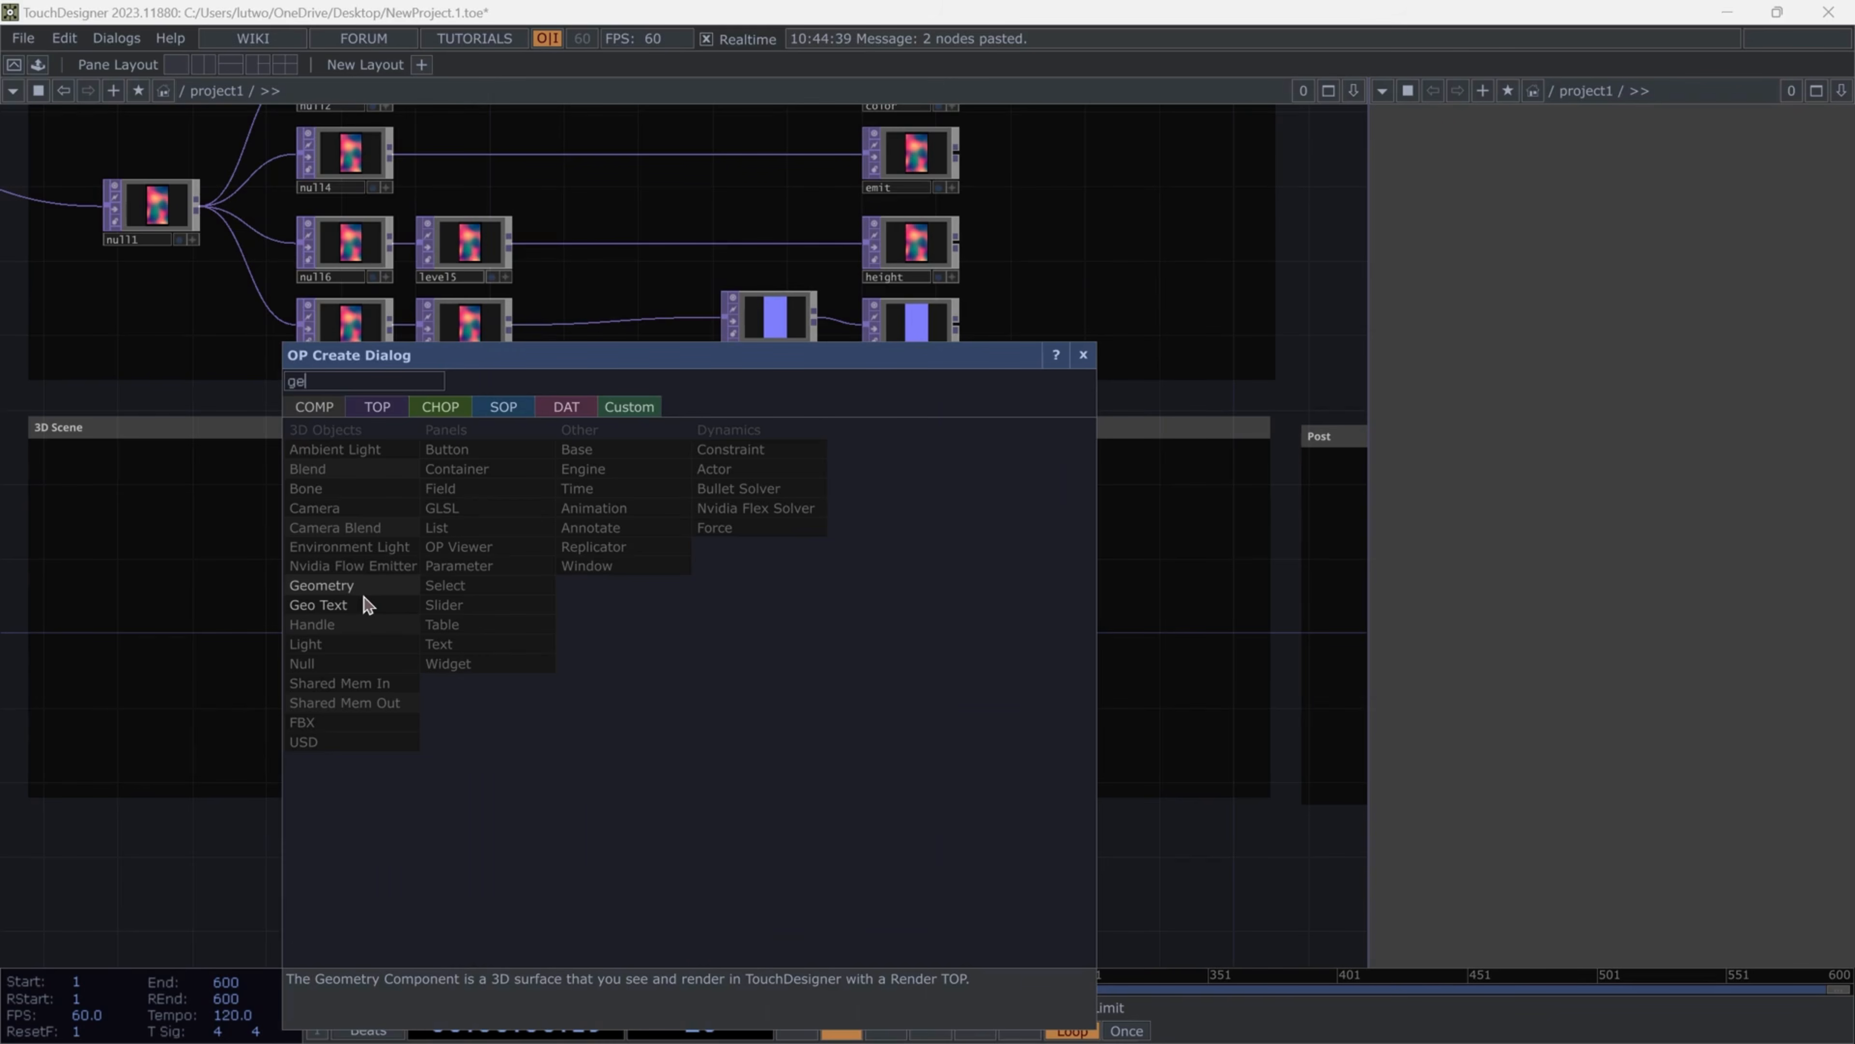
key(Return)
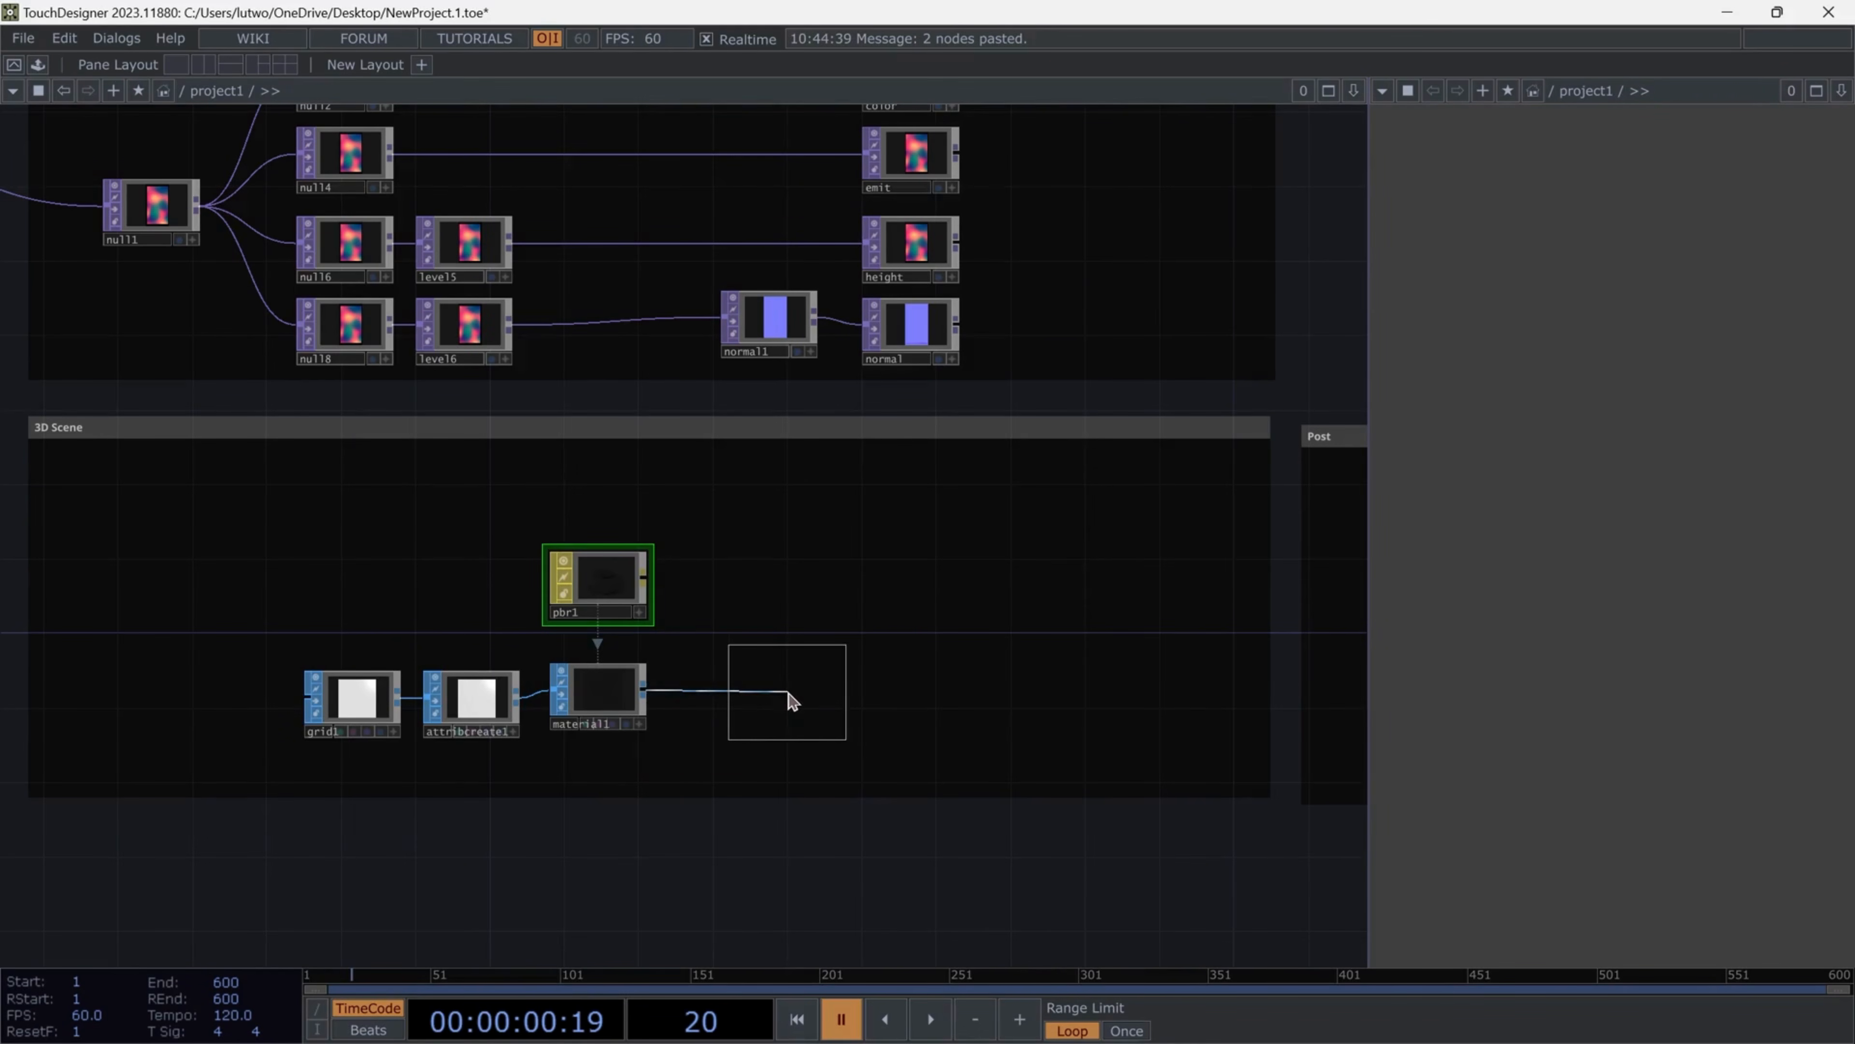
click(792, 700)
Add an Environment Light above geo1 and assign a new Movie File In TOP as its environment map
key(Tab)
click(489, 562)
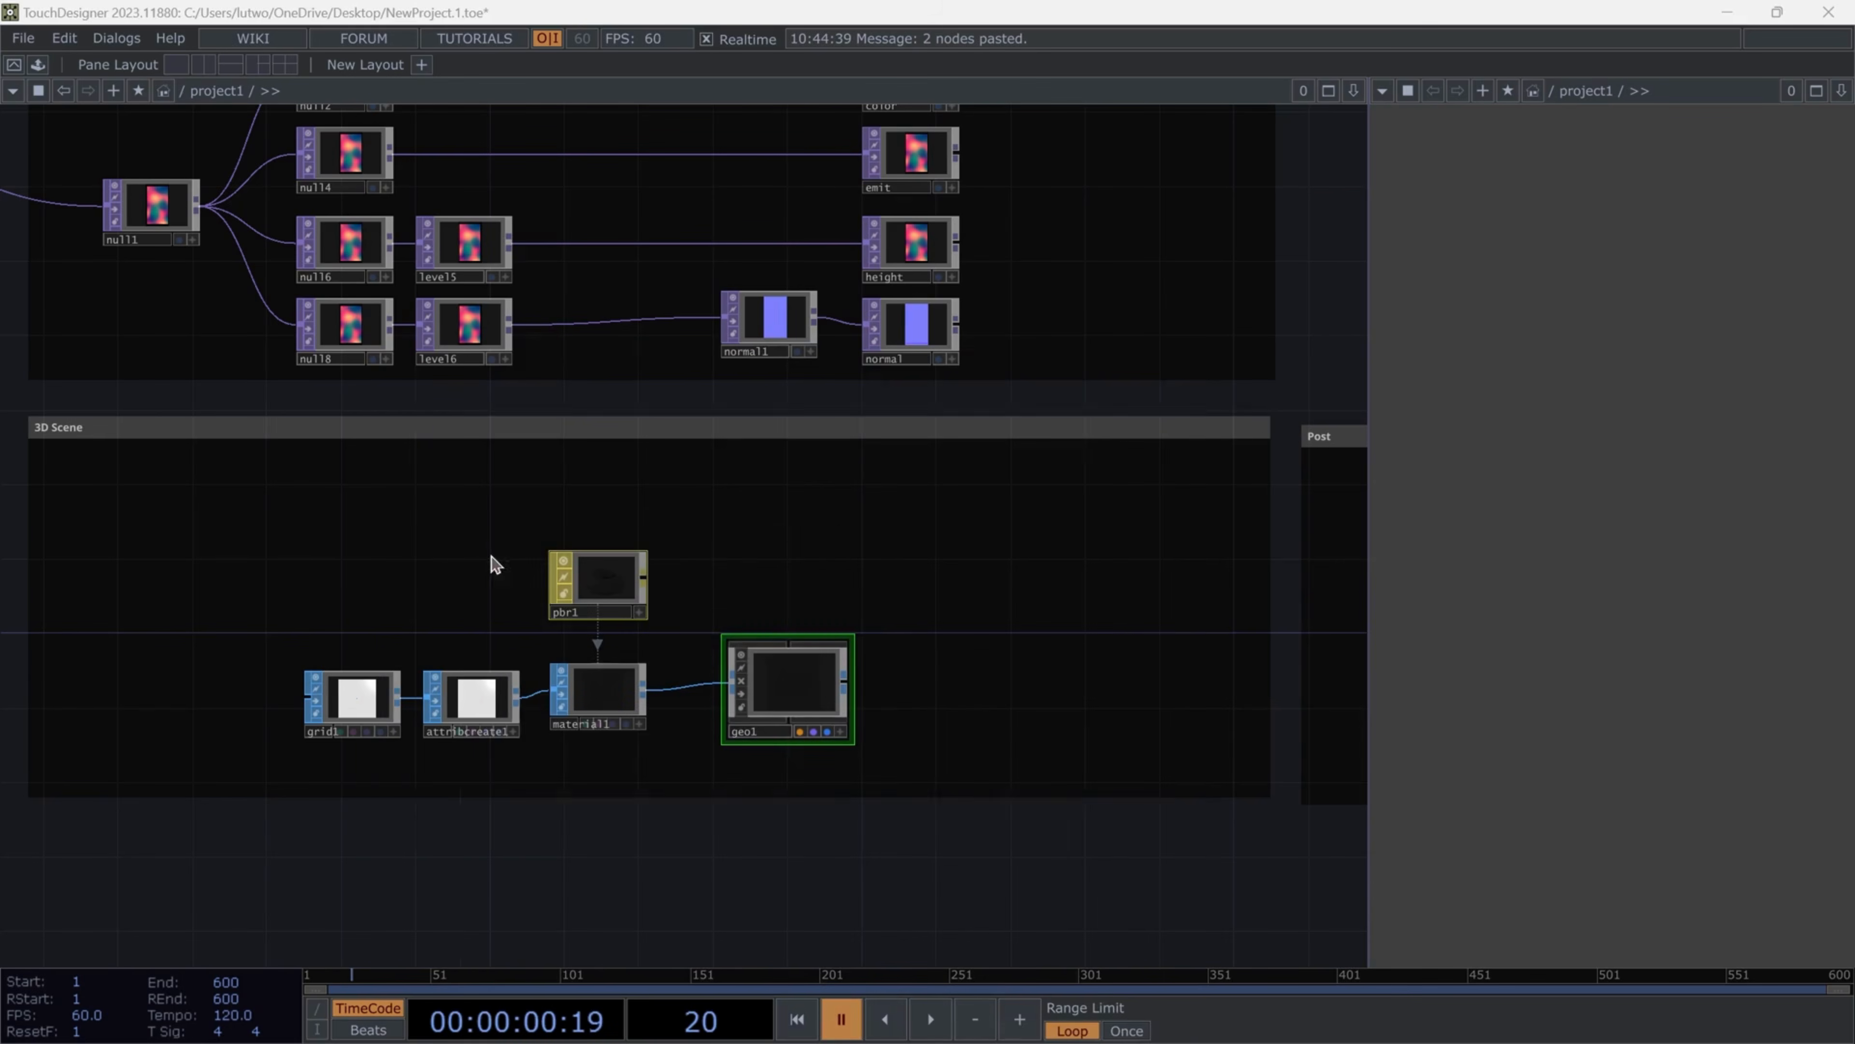
click(787, 574)
key(Tab)
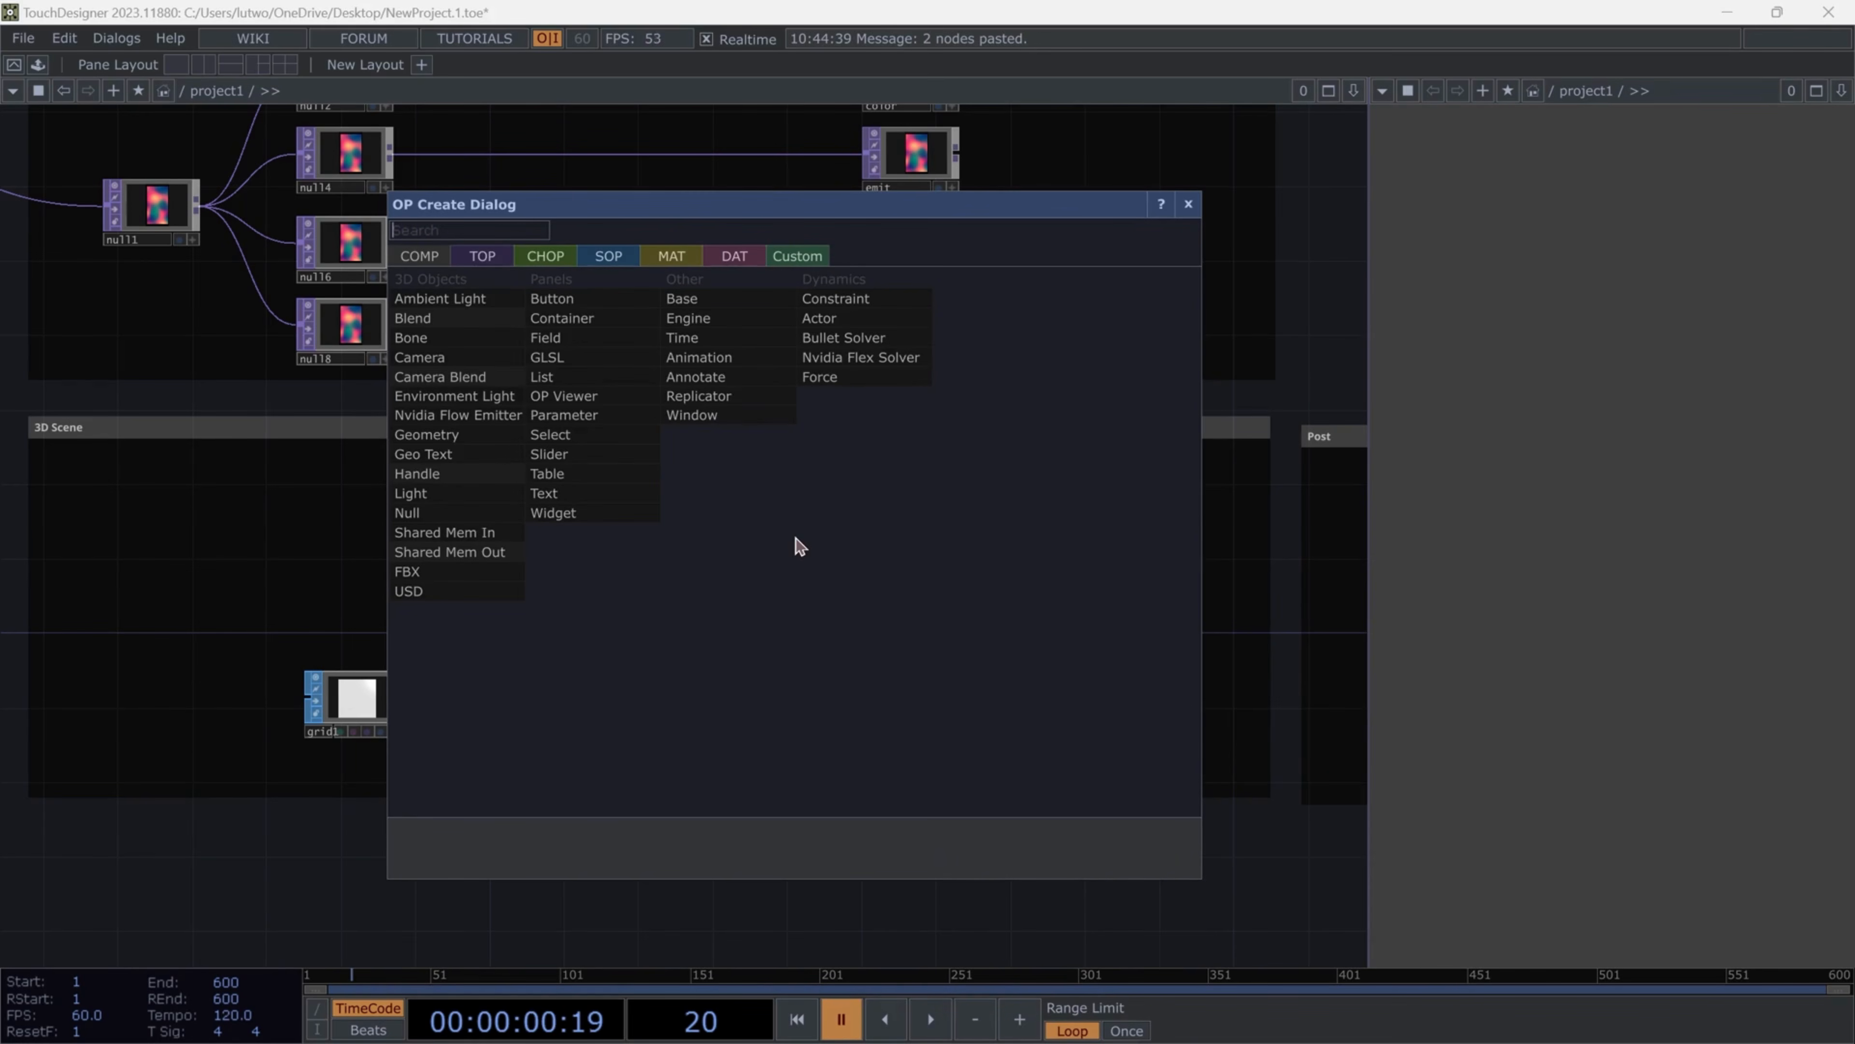
click(483, 257)
click(652, 706)
click(929, 557)
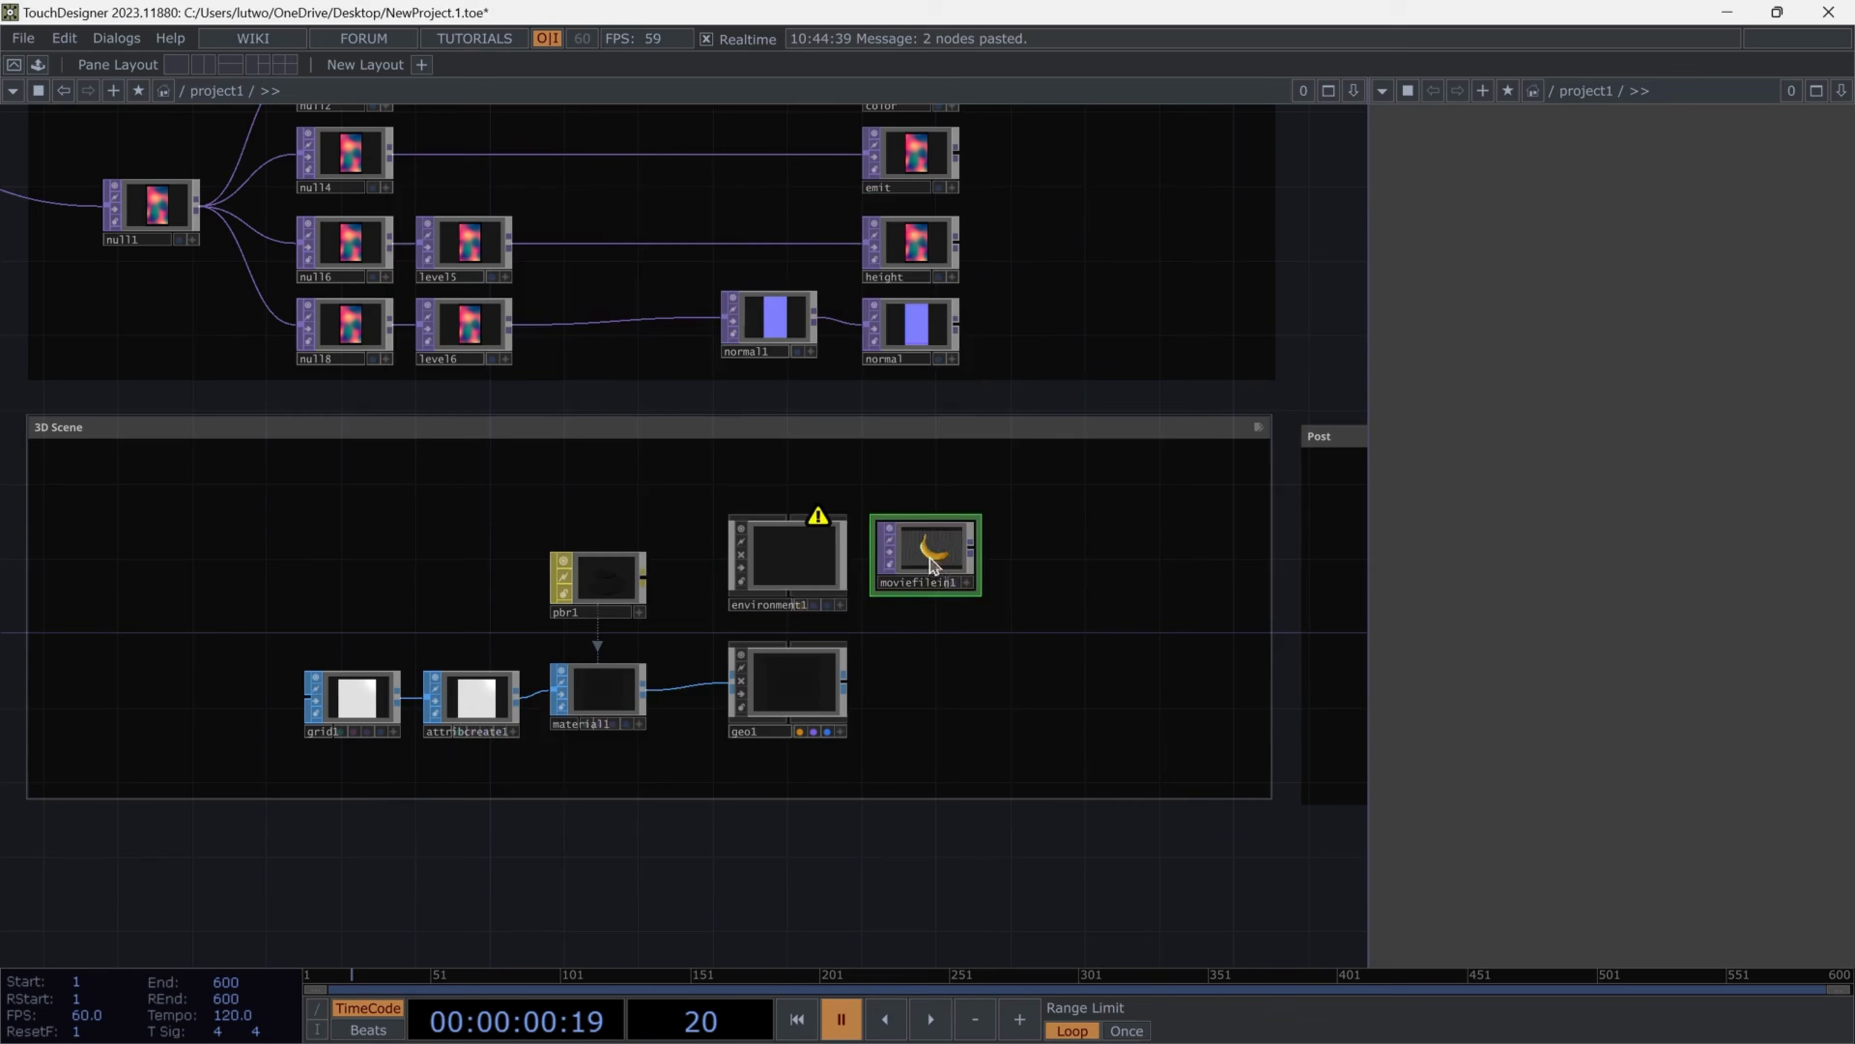
drag(929, 557, 797, 559)
click(813, 524)
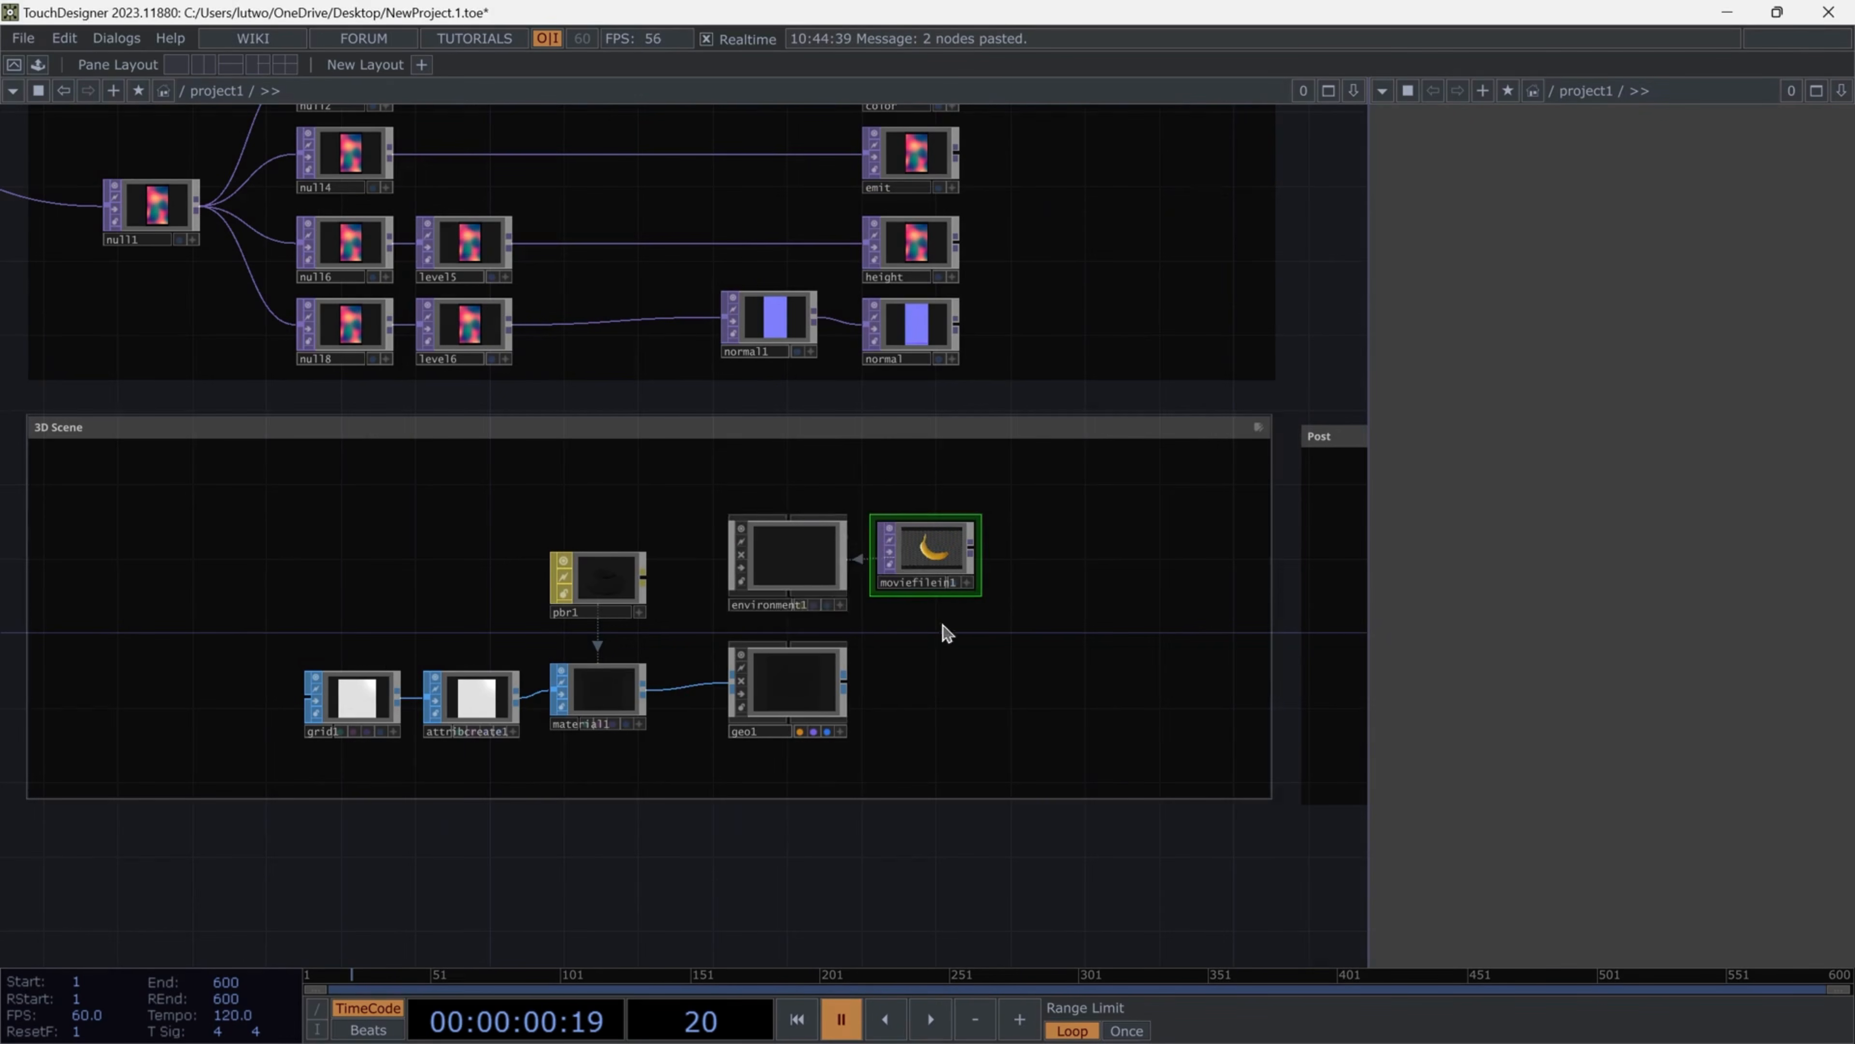
Add a Light COMP beside moviefilein1 in the 3D Scene group
scroll(948, 633, up, 2)
key(Tab)
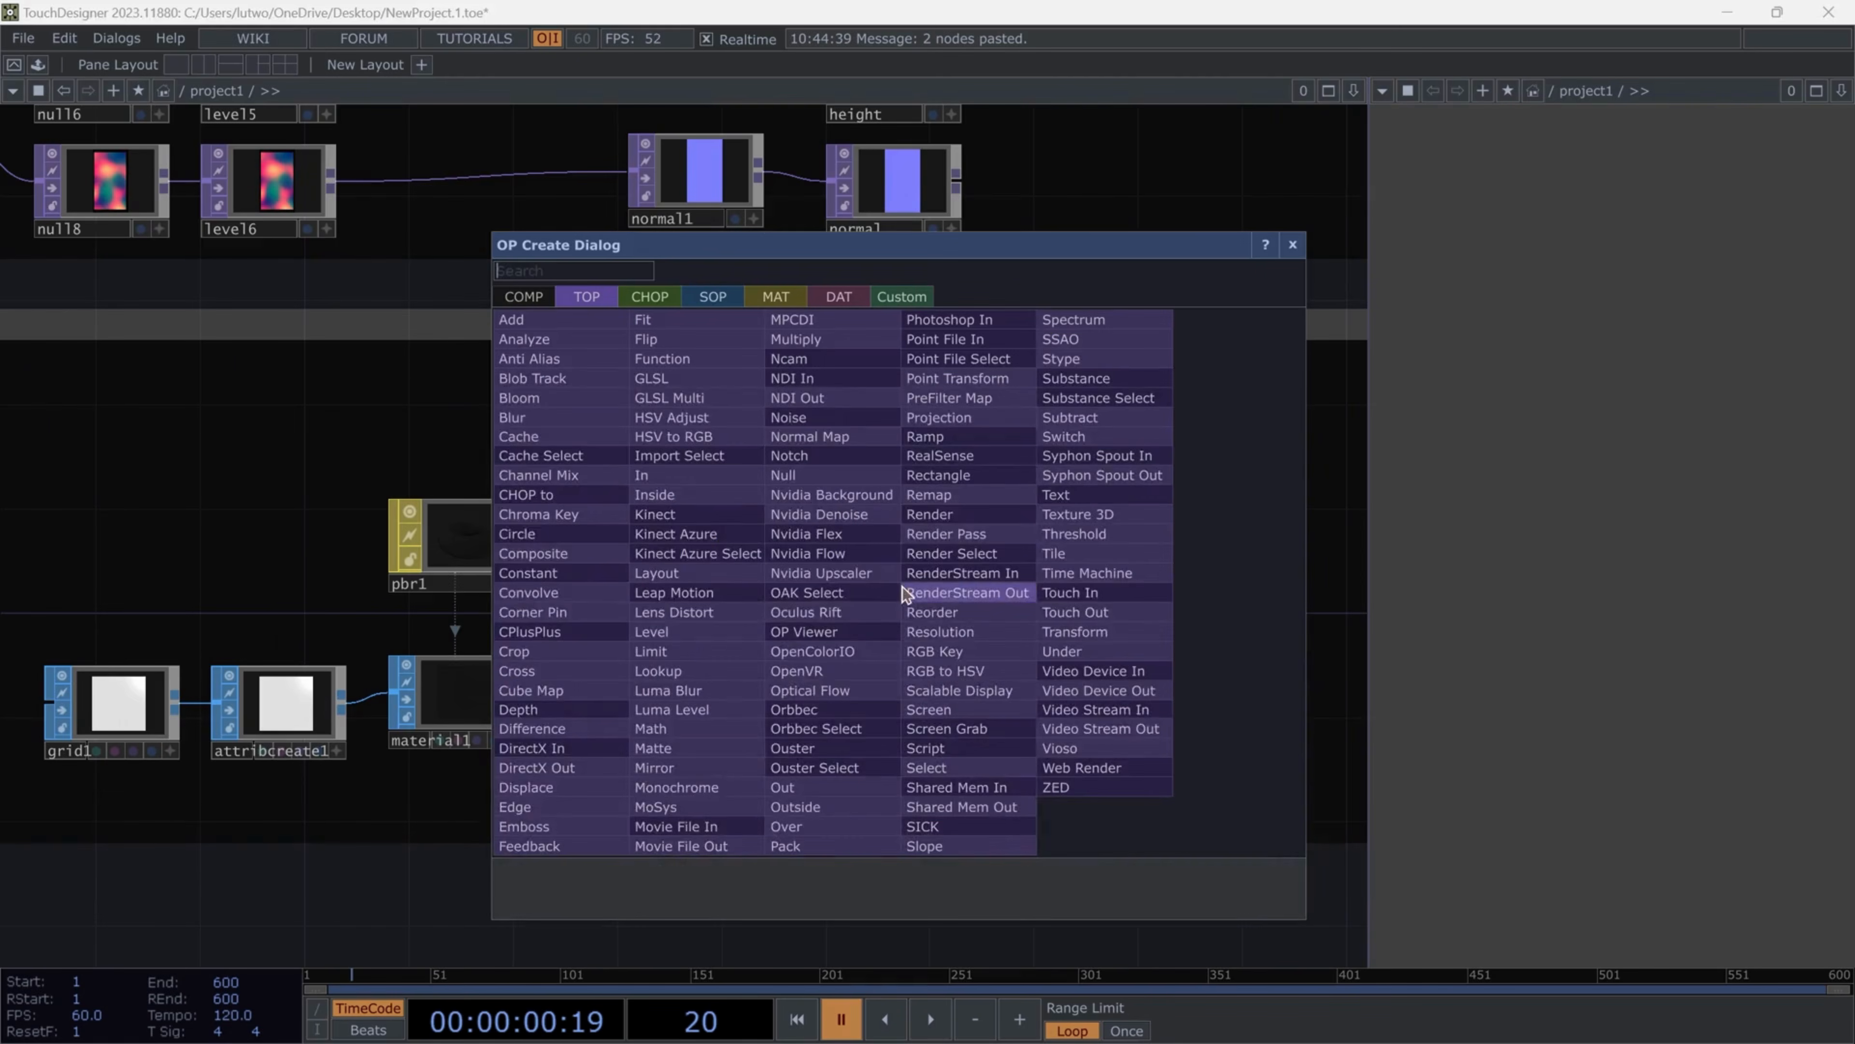
text(li)
click(658, 416)
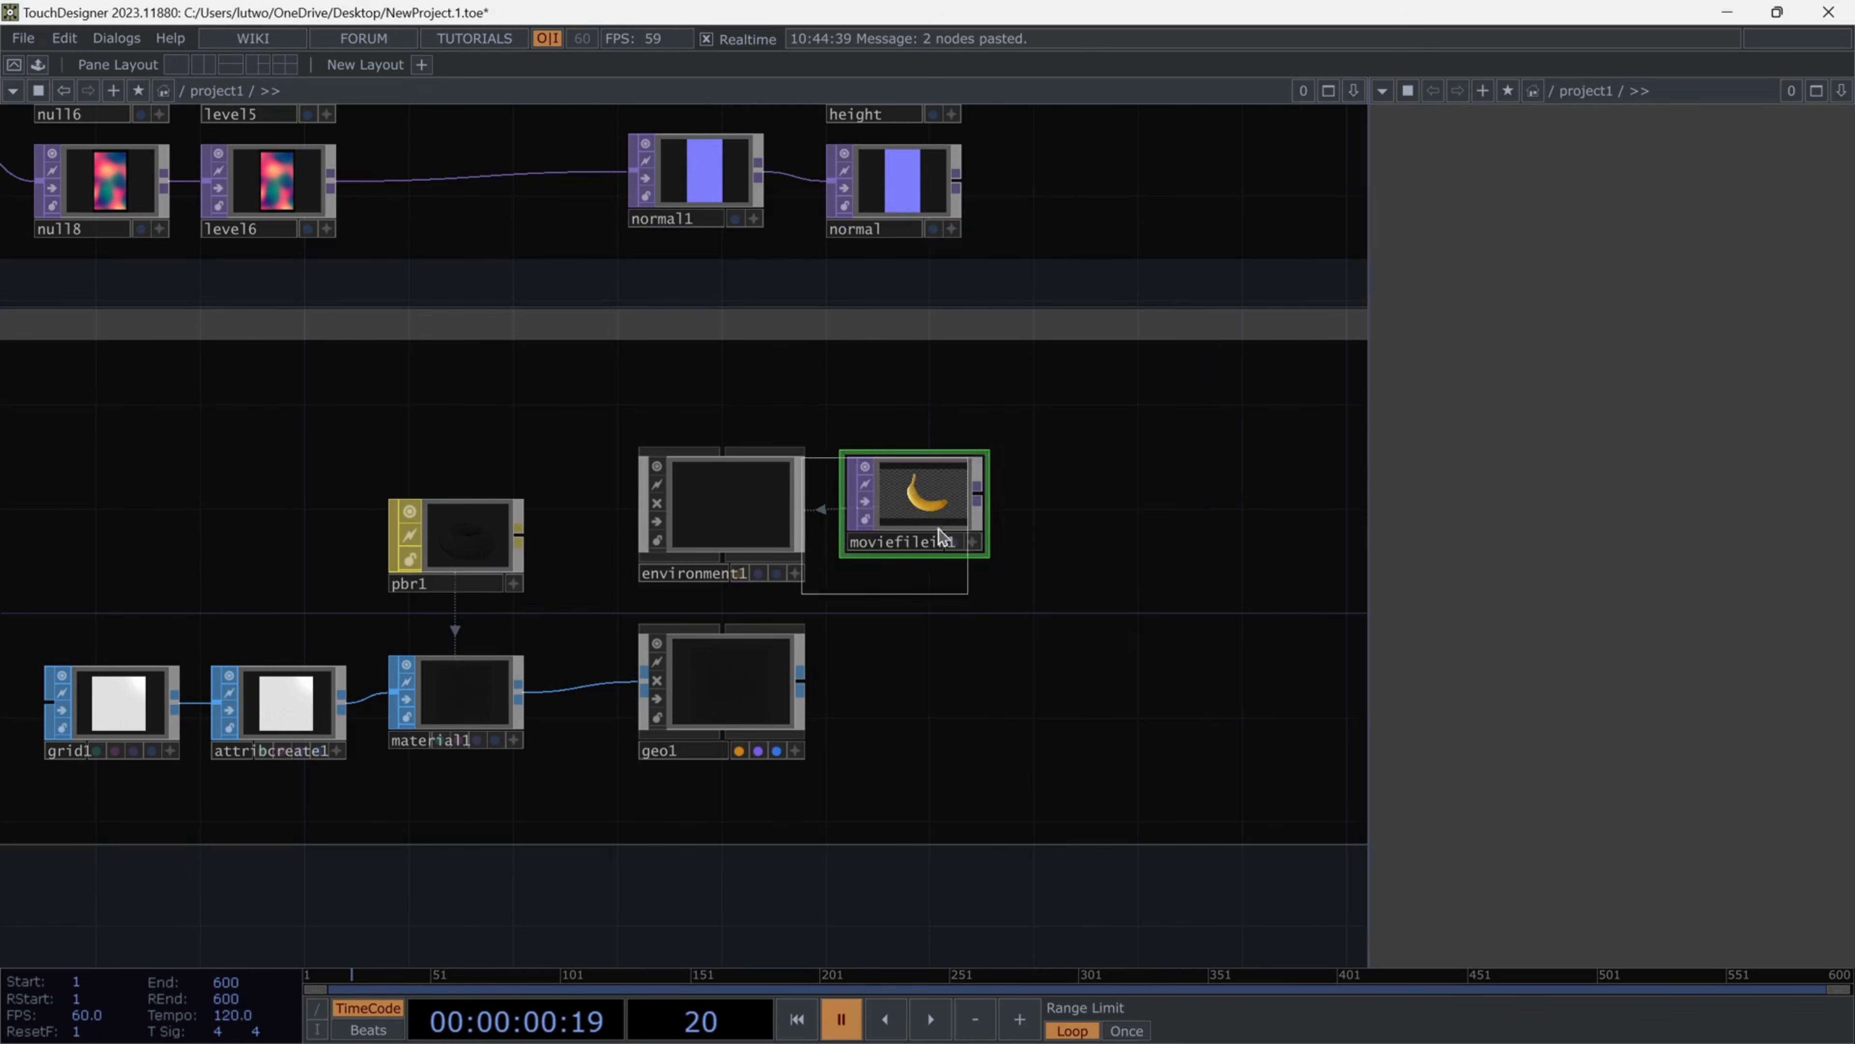
click(1128, 507)
Add a Camera COMP beside geo1 in the 3D Scene group
key(Tab)
text(cam)
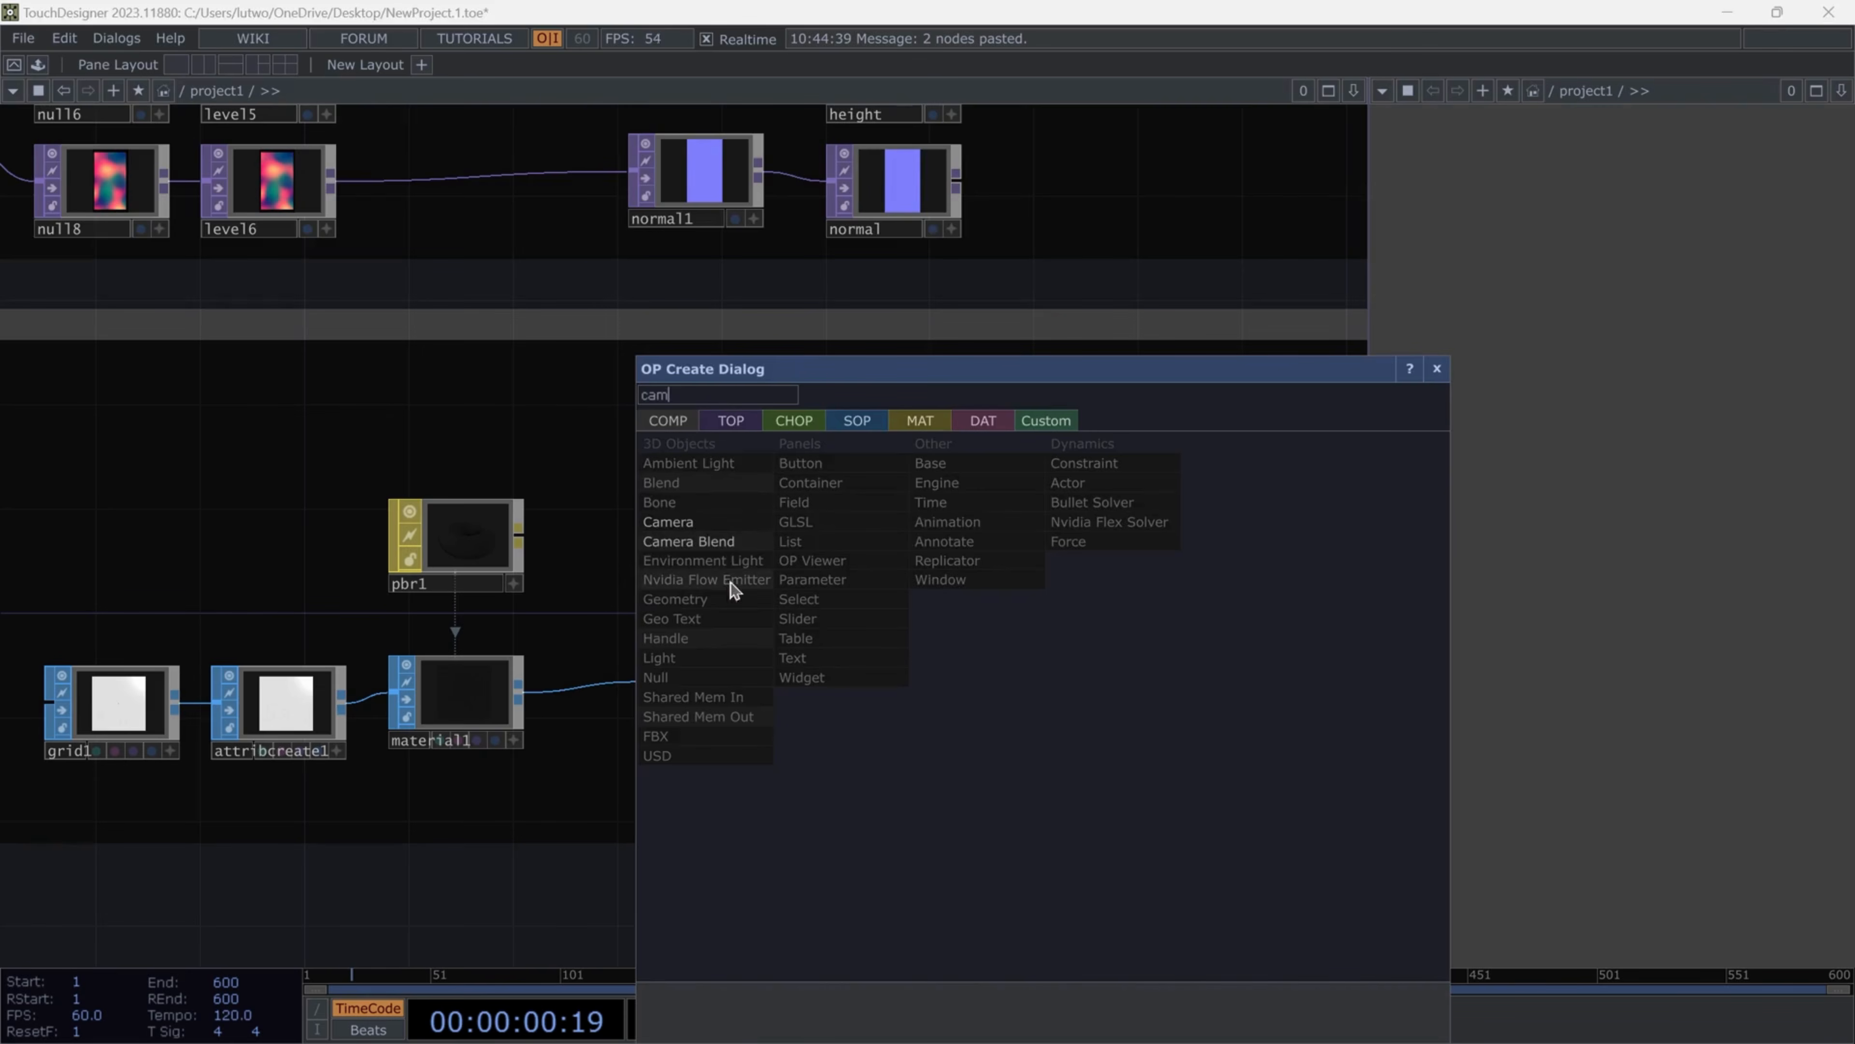
click(705, 522)
click(931, 682)
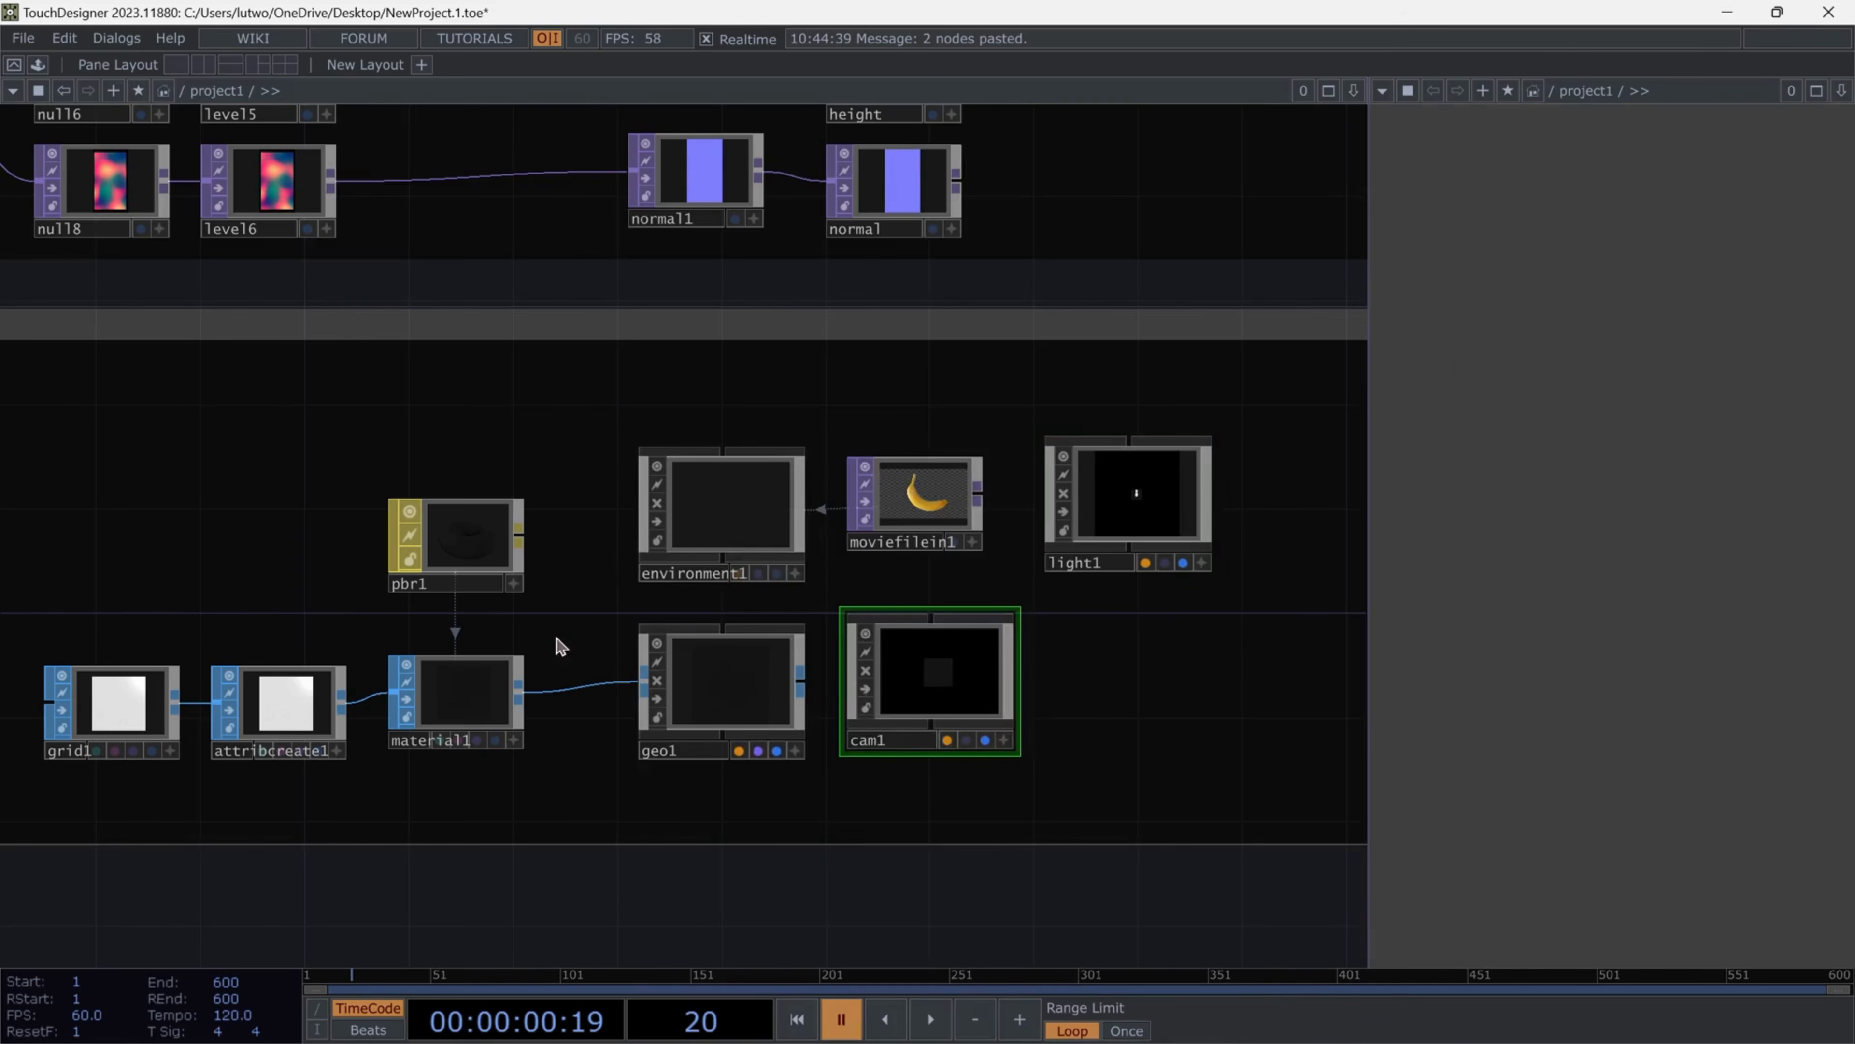
scroll(560, 646, down, 2)
scroll(919, 680, up, 2)
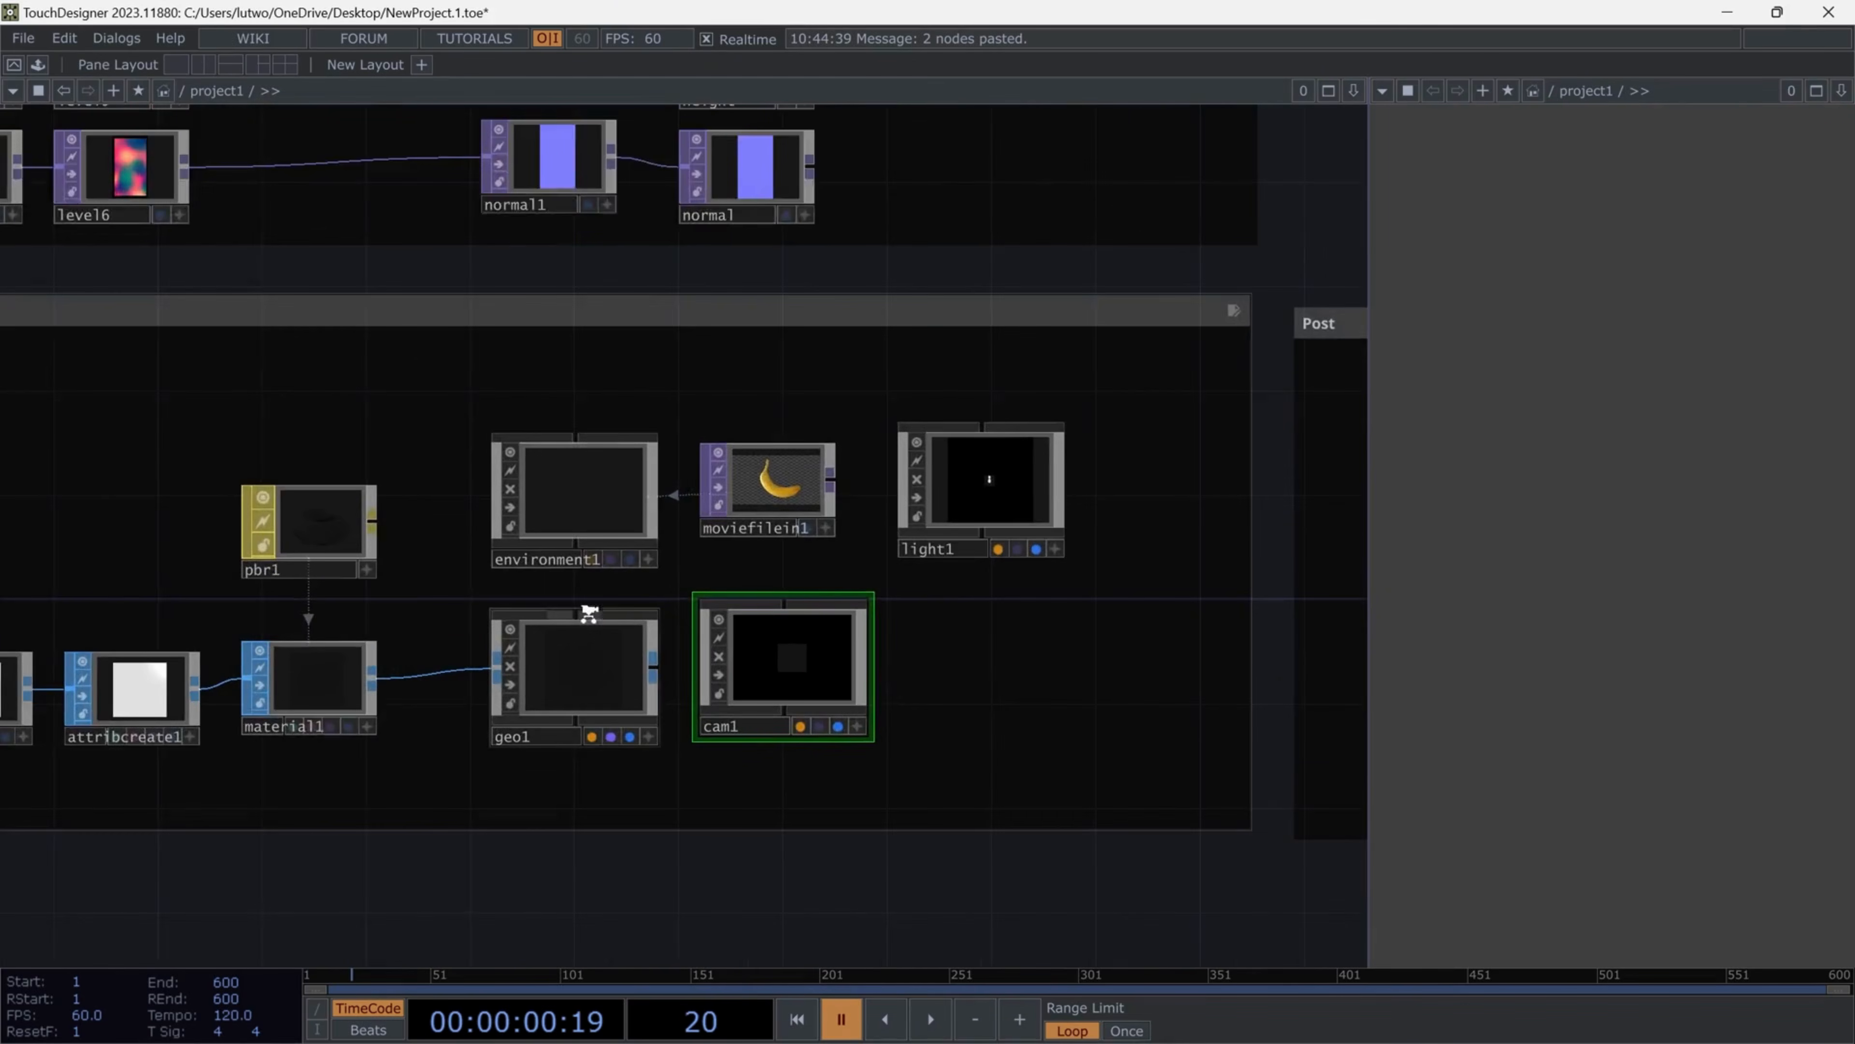
Add a Render TOP beside cam1 in the 3D Scene group
scroll(584, 610, down, 2)
key(Tab)
text(r)
click(511, 379)
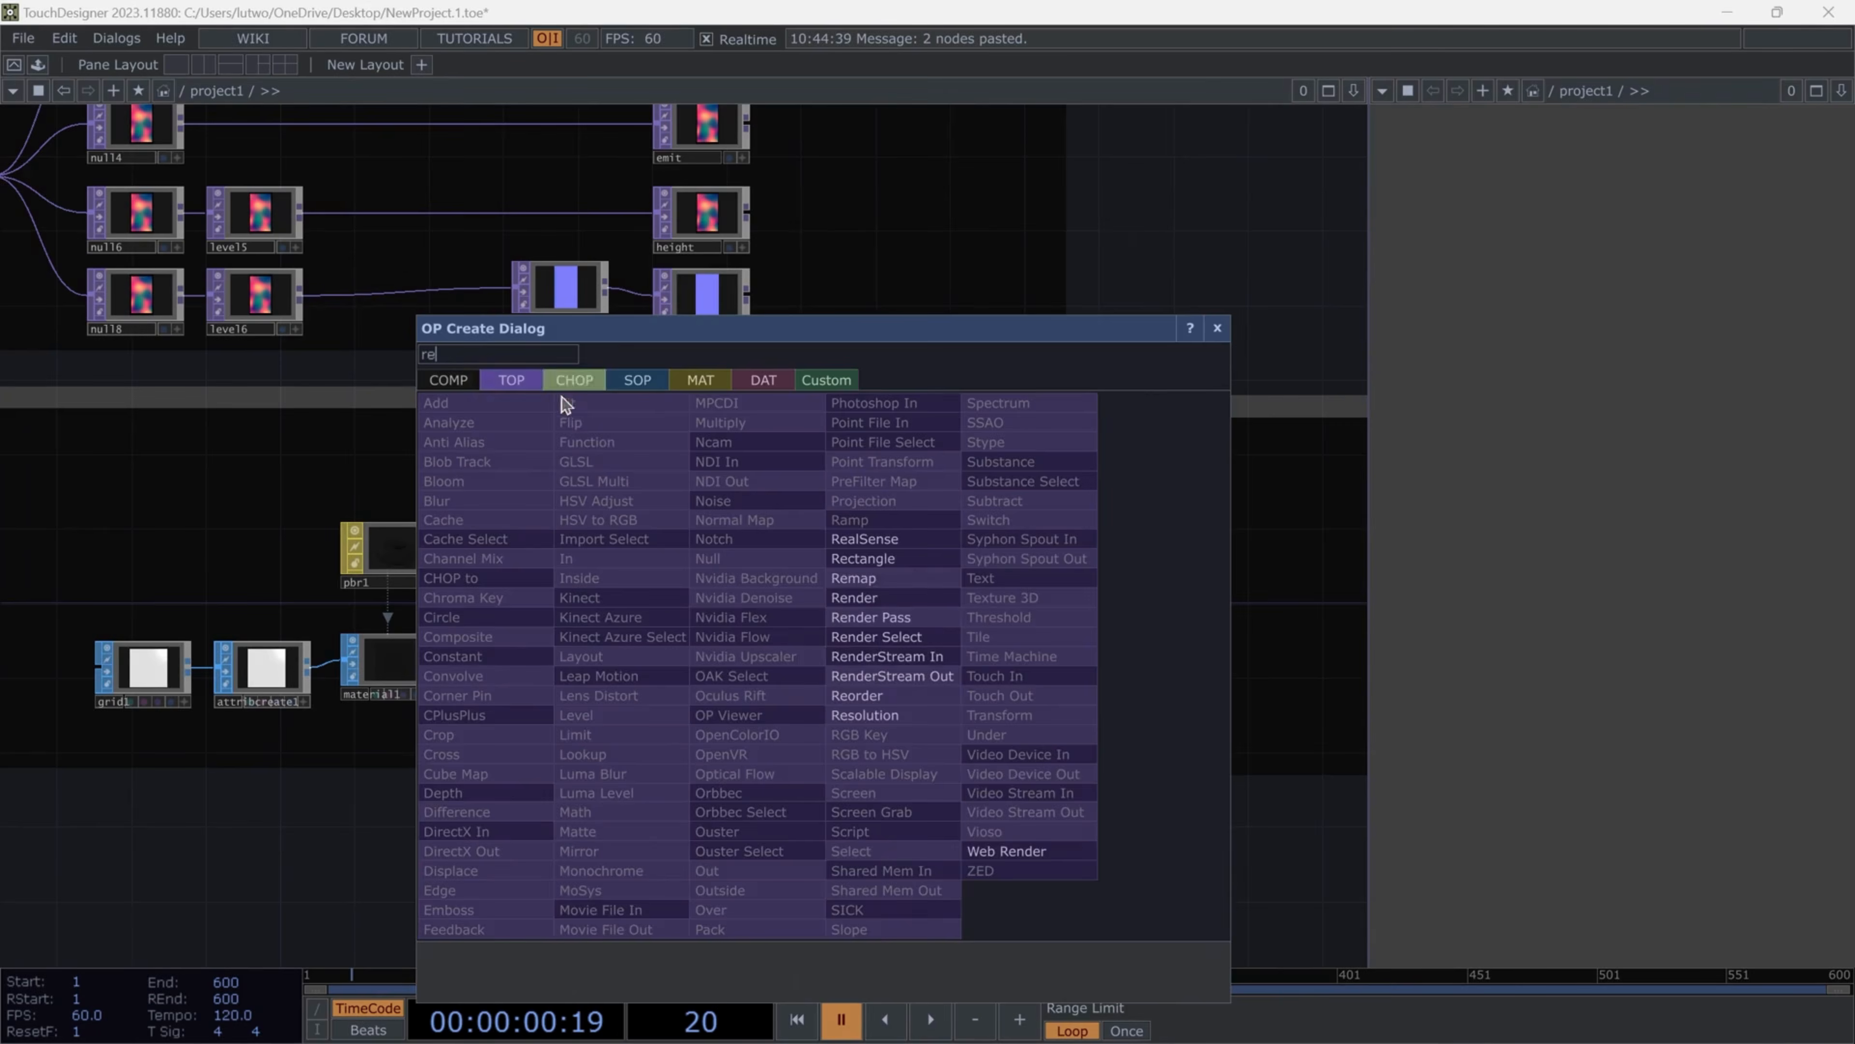
click(898, 595)
click(896, 667)
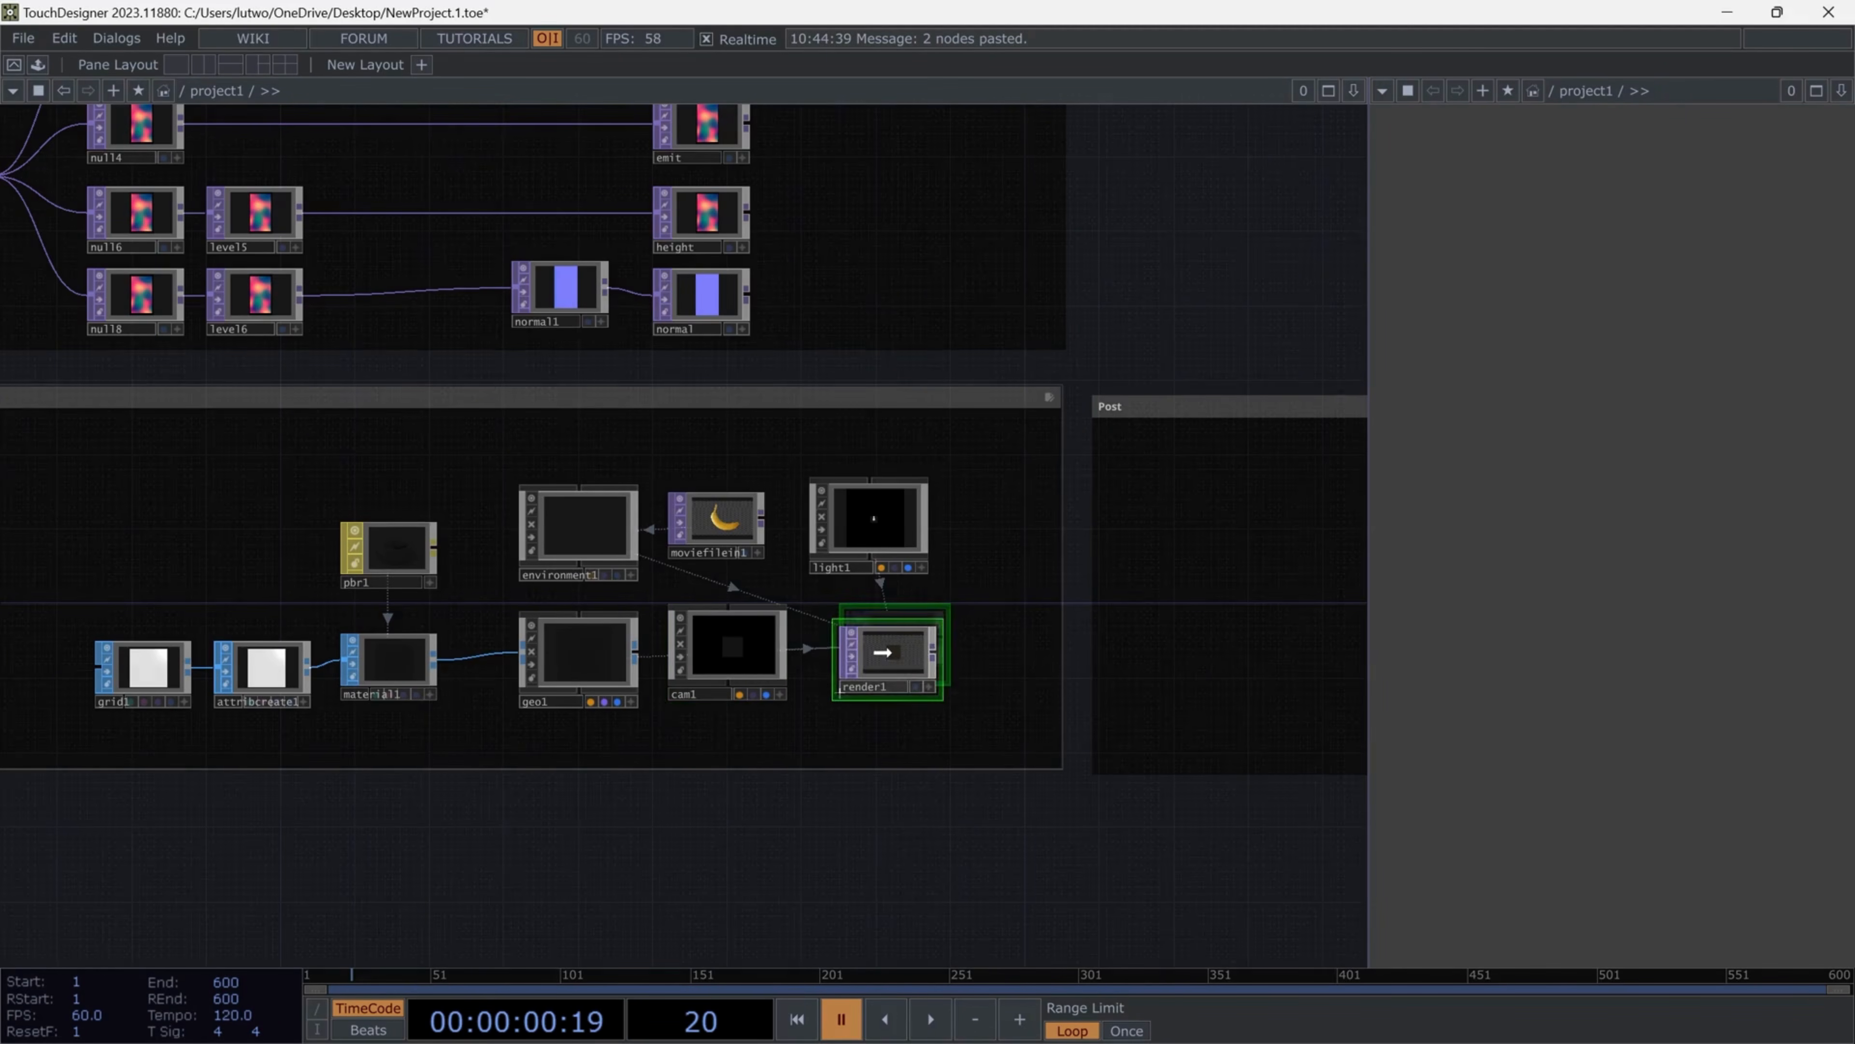
scroll(895, 667, up, 4)
drag(877, 689, 853, 649)
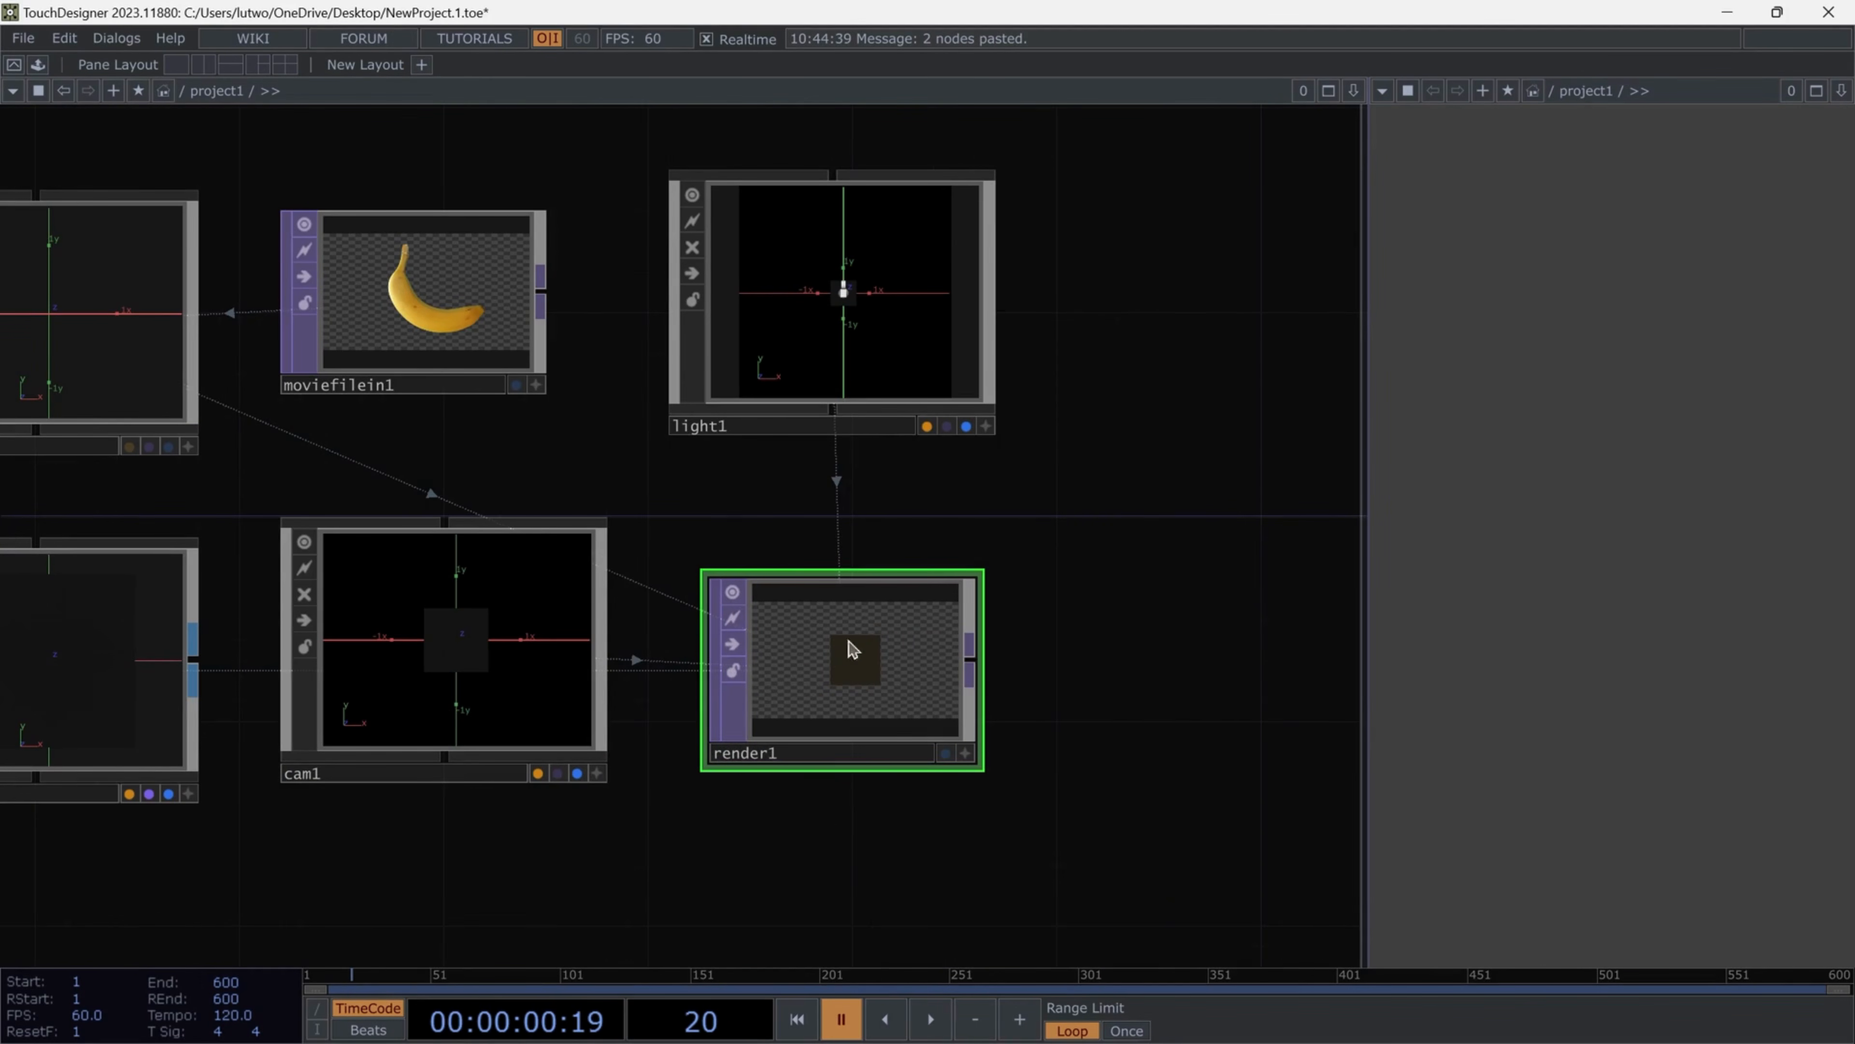
Connect a new SSAO TOP to render1's output and place it in the Post group
scroll(880, 654, down, 5)
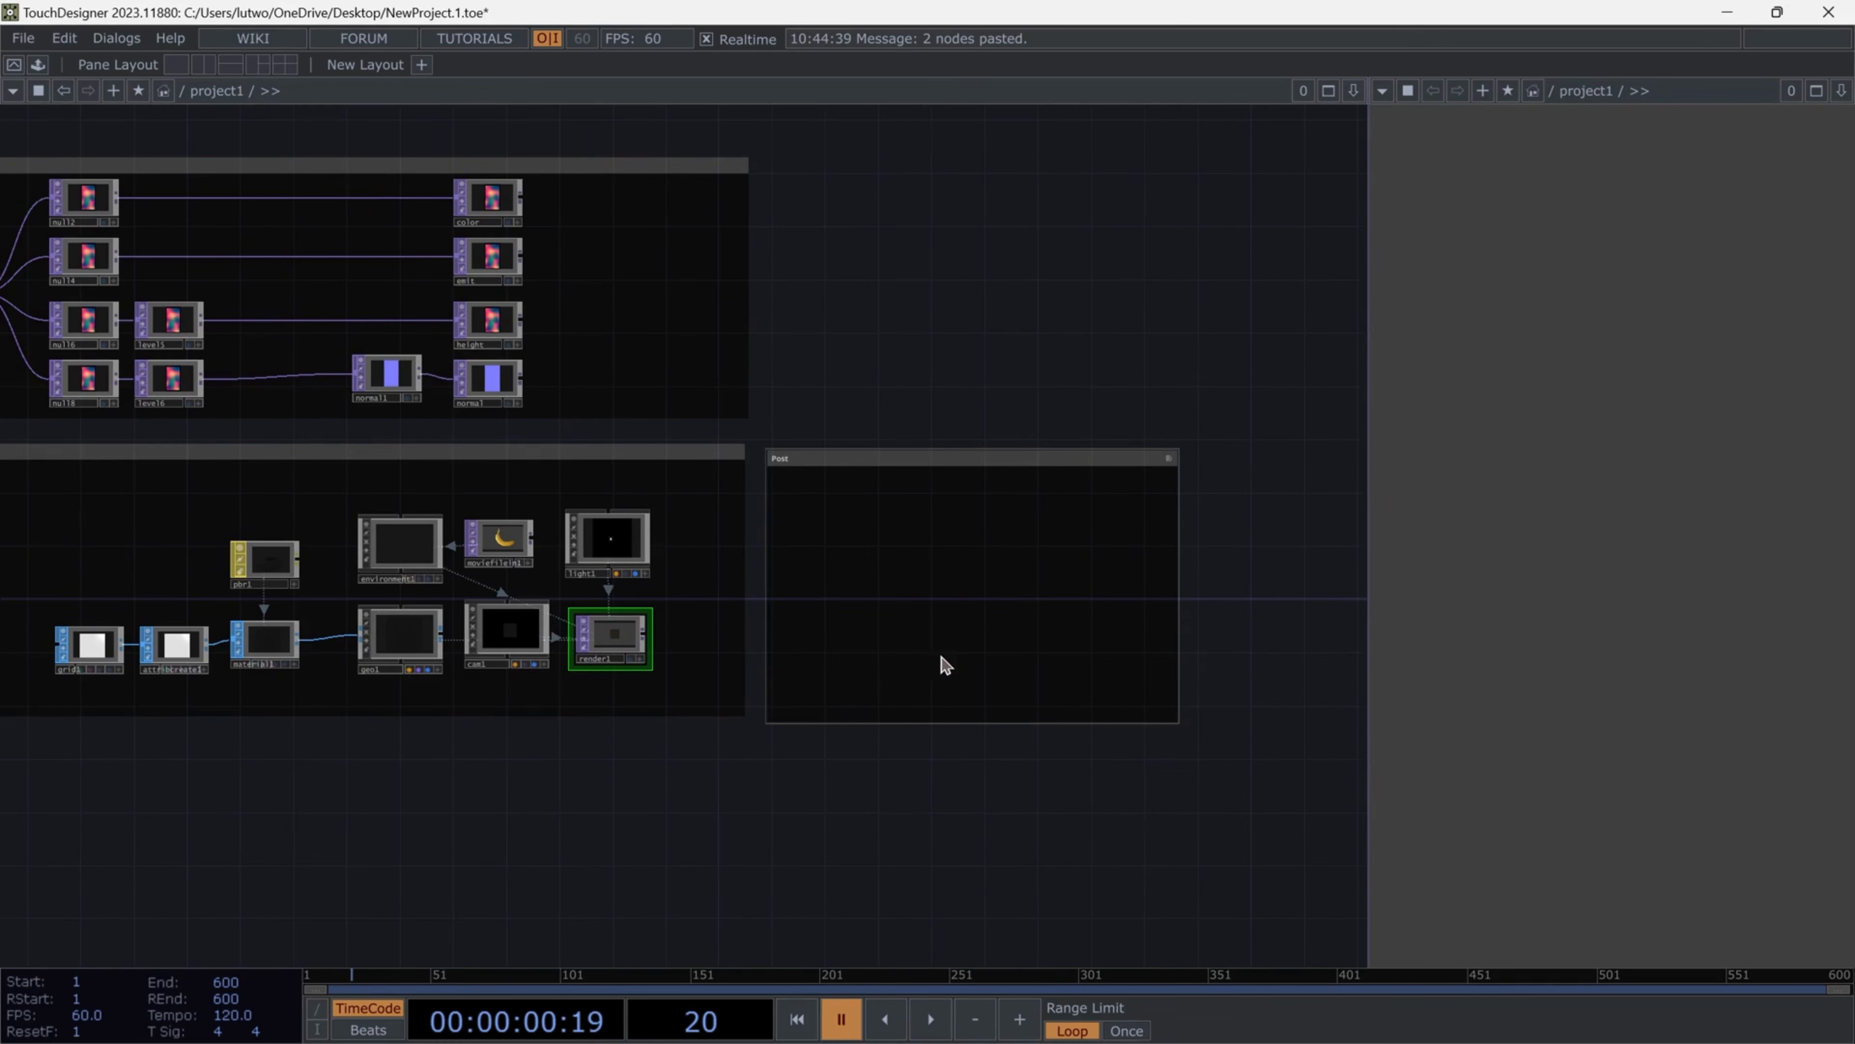
scroll(743, 647, up, 2)
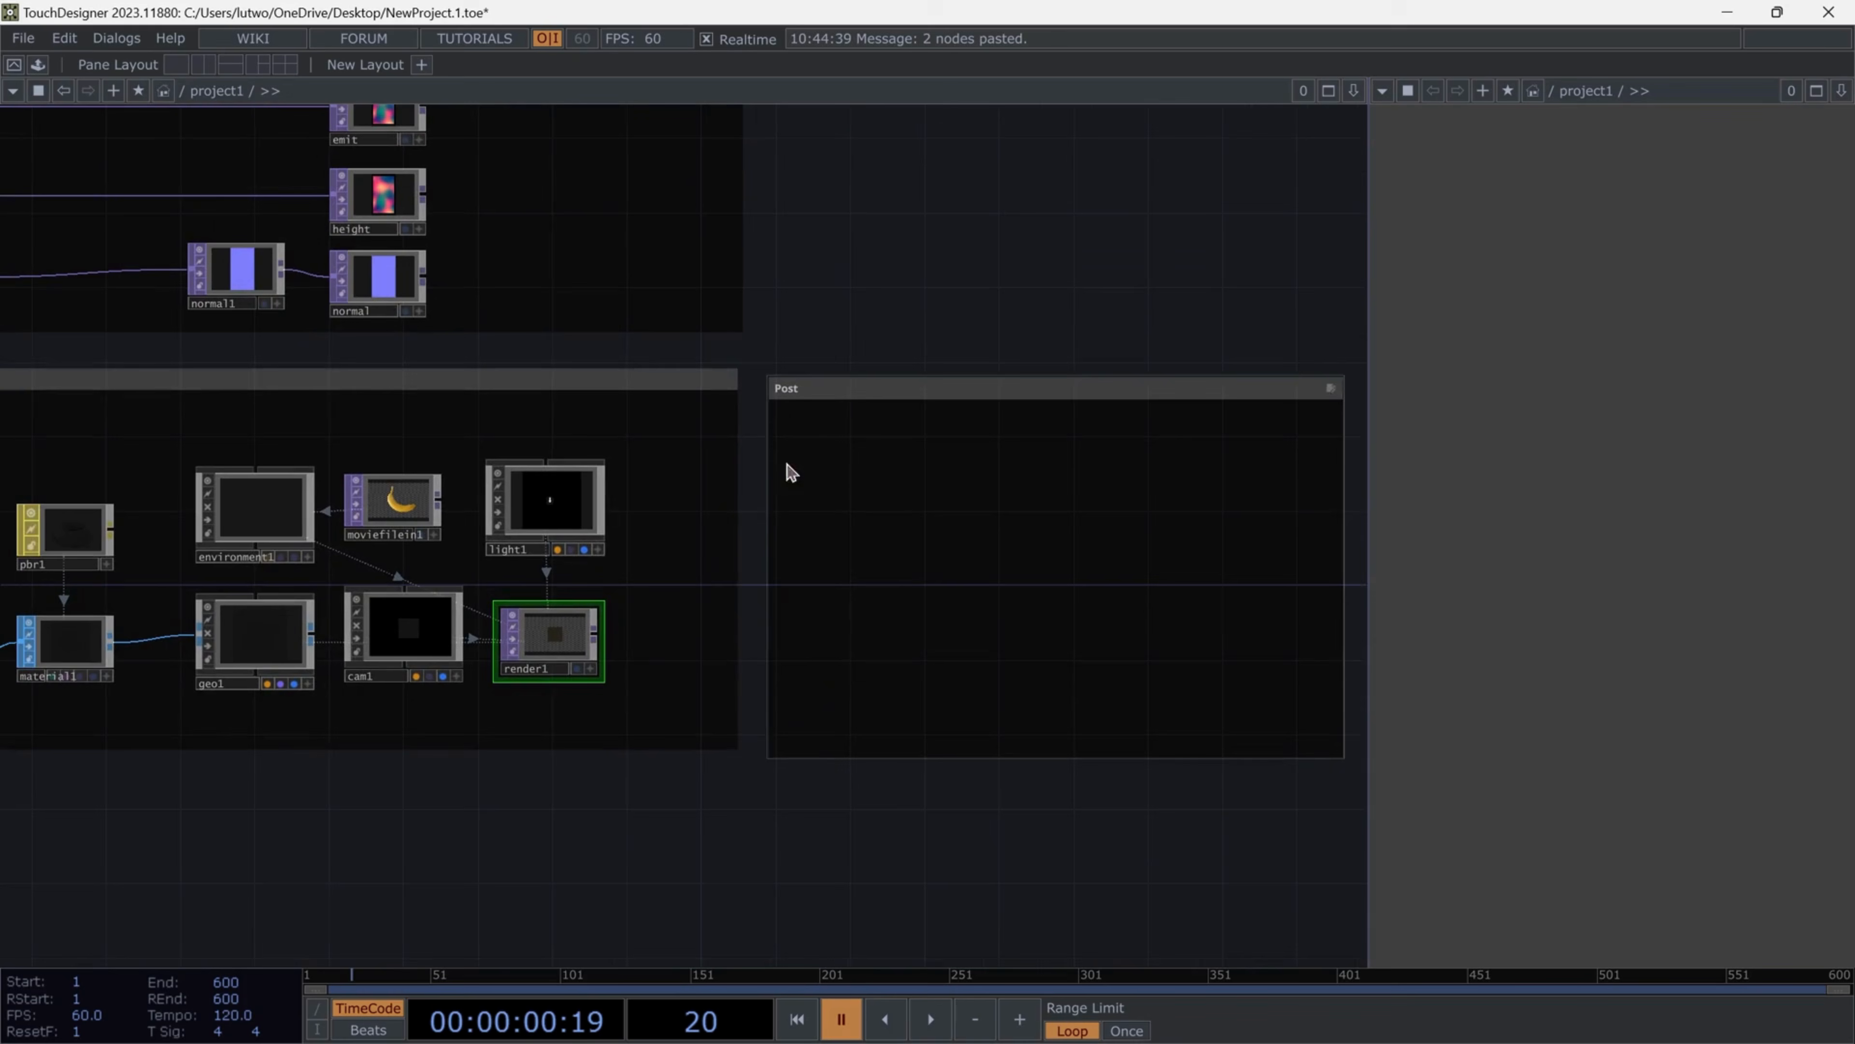
right_click(604, 639)
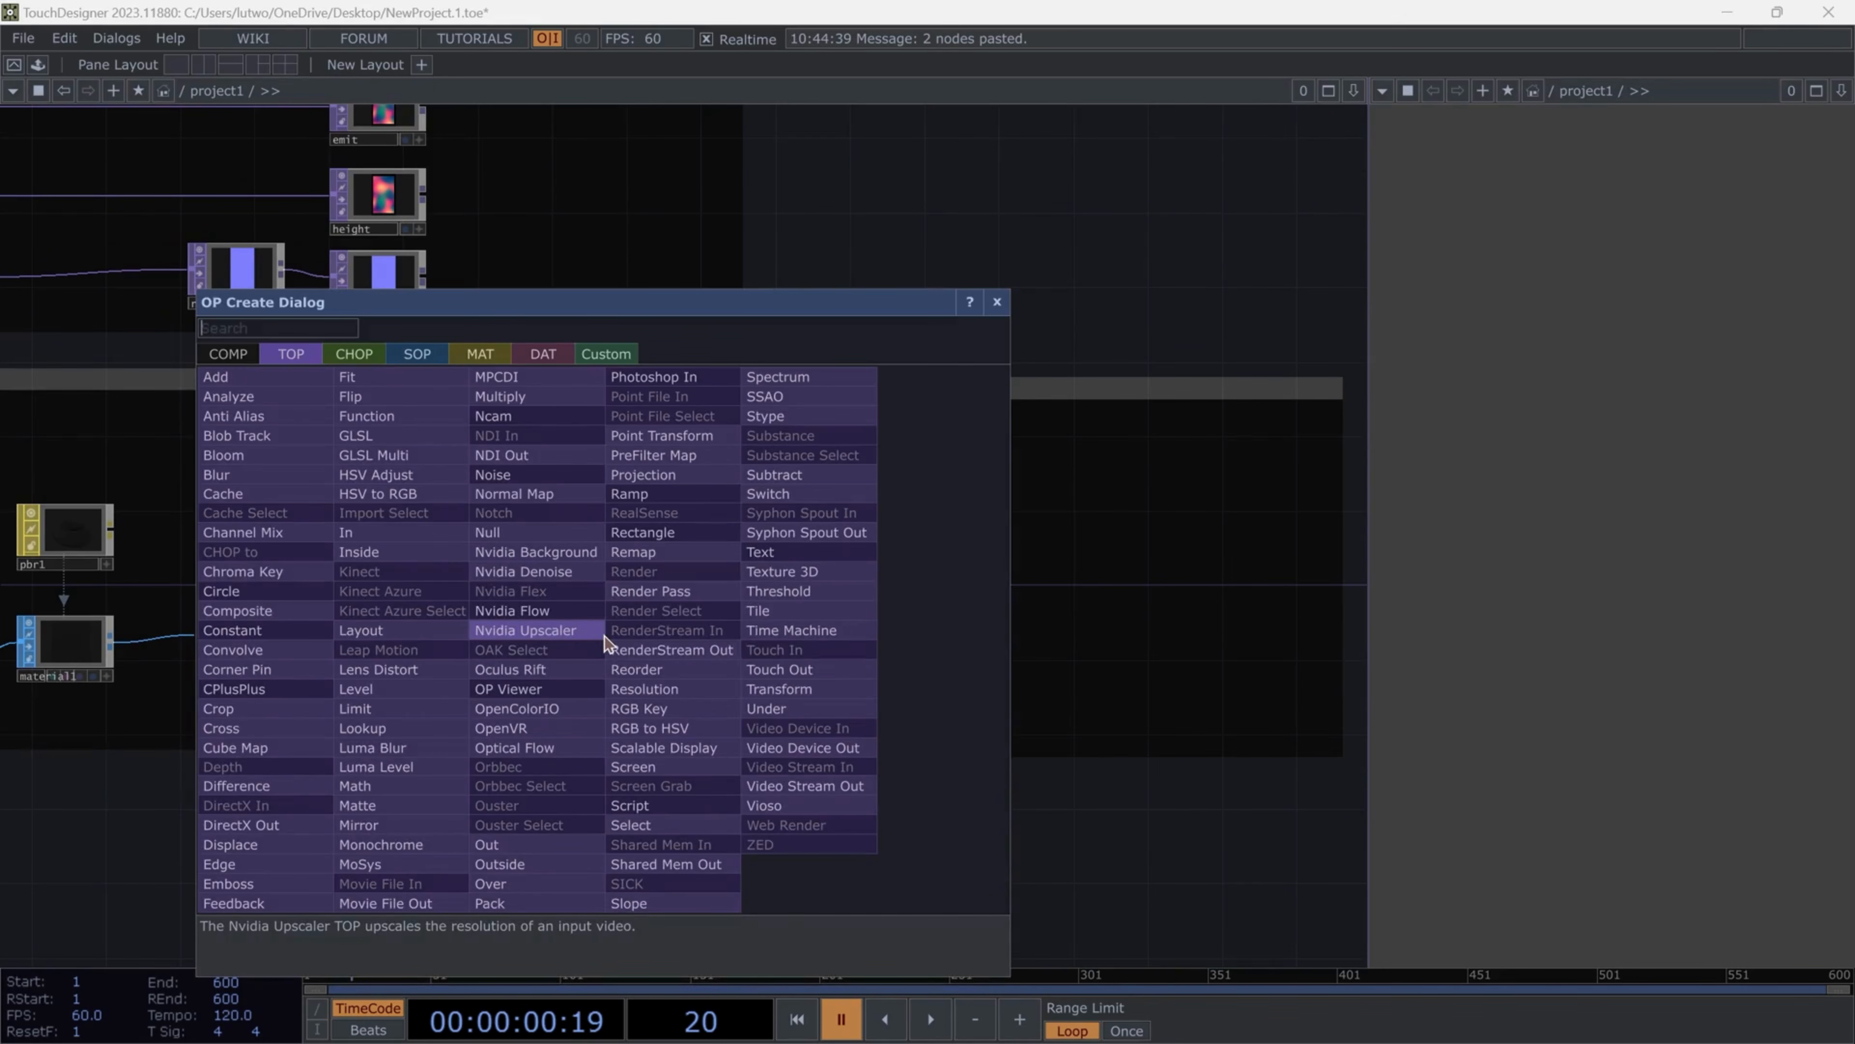
click(604, 636)
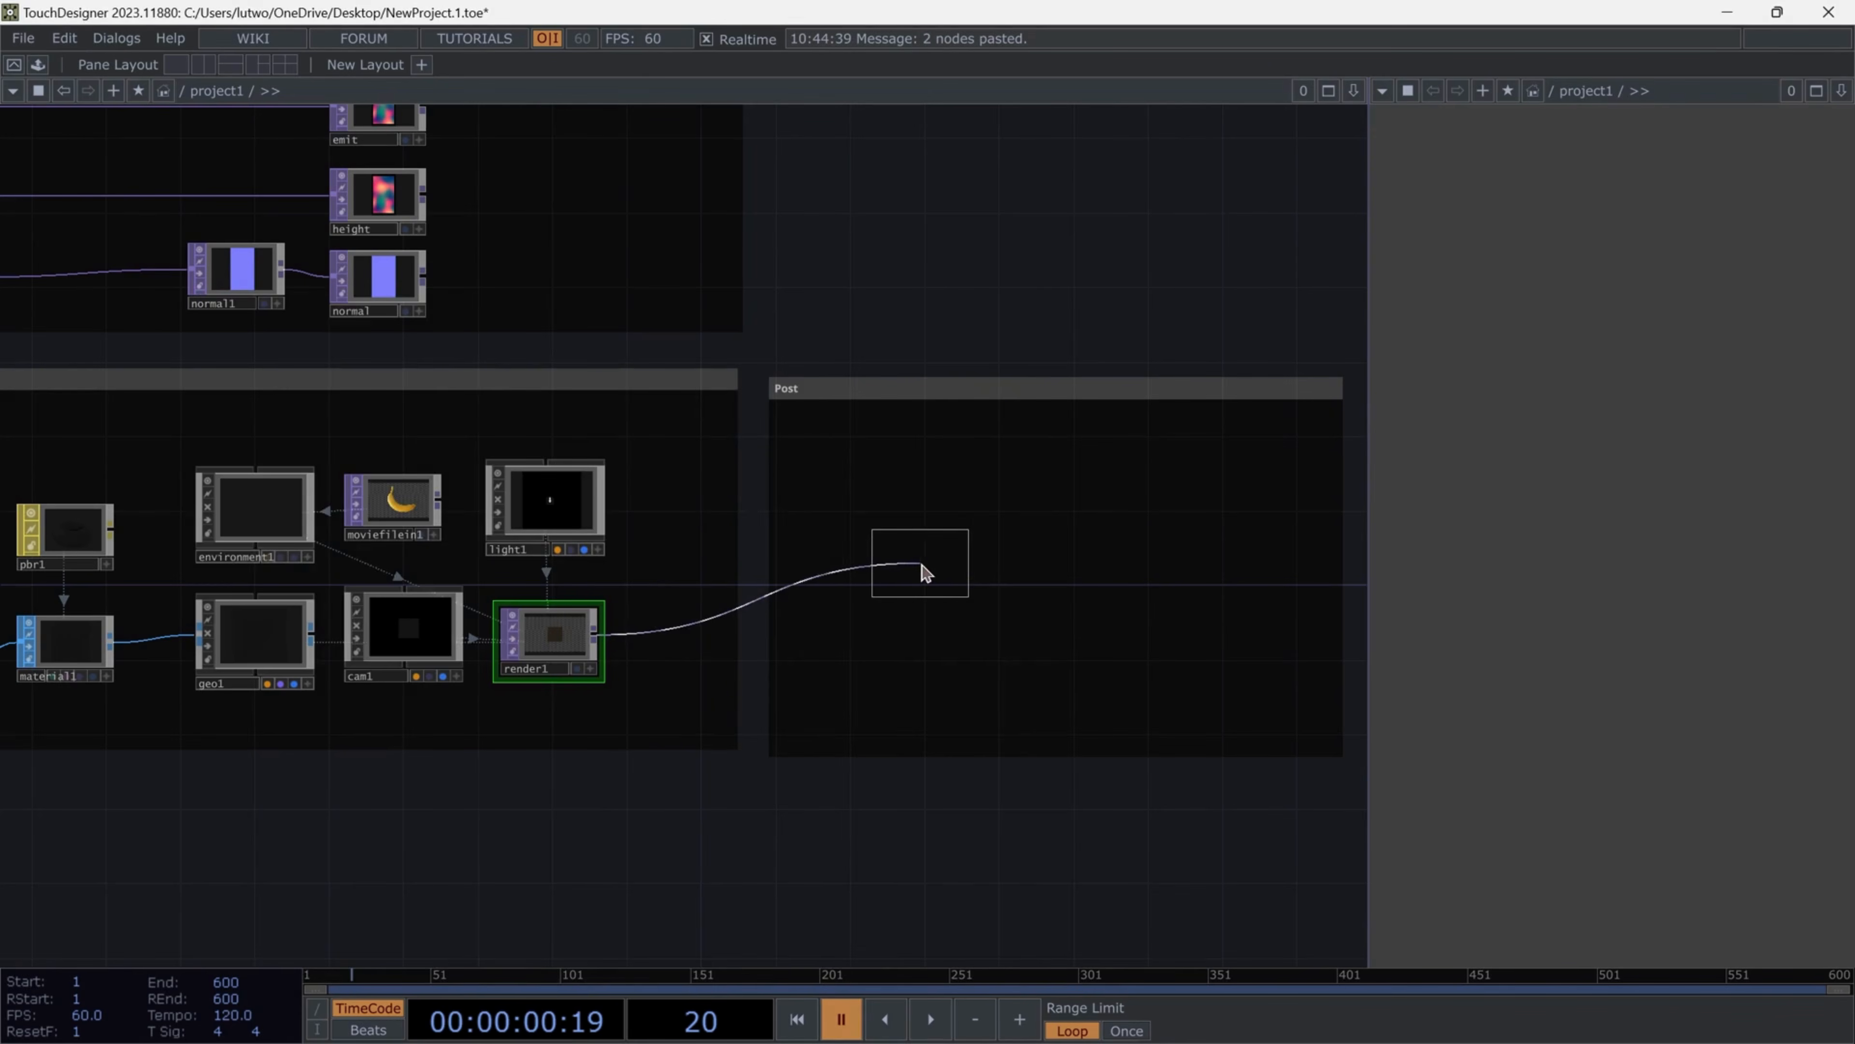
click(919, 569)
Chain an RGB Key TOP and an Out TOP after ssao1 in the Post group
right_click(960, 554)
click(1038, 621)
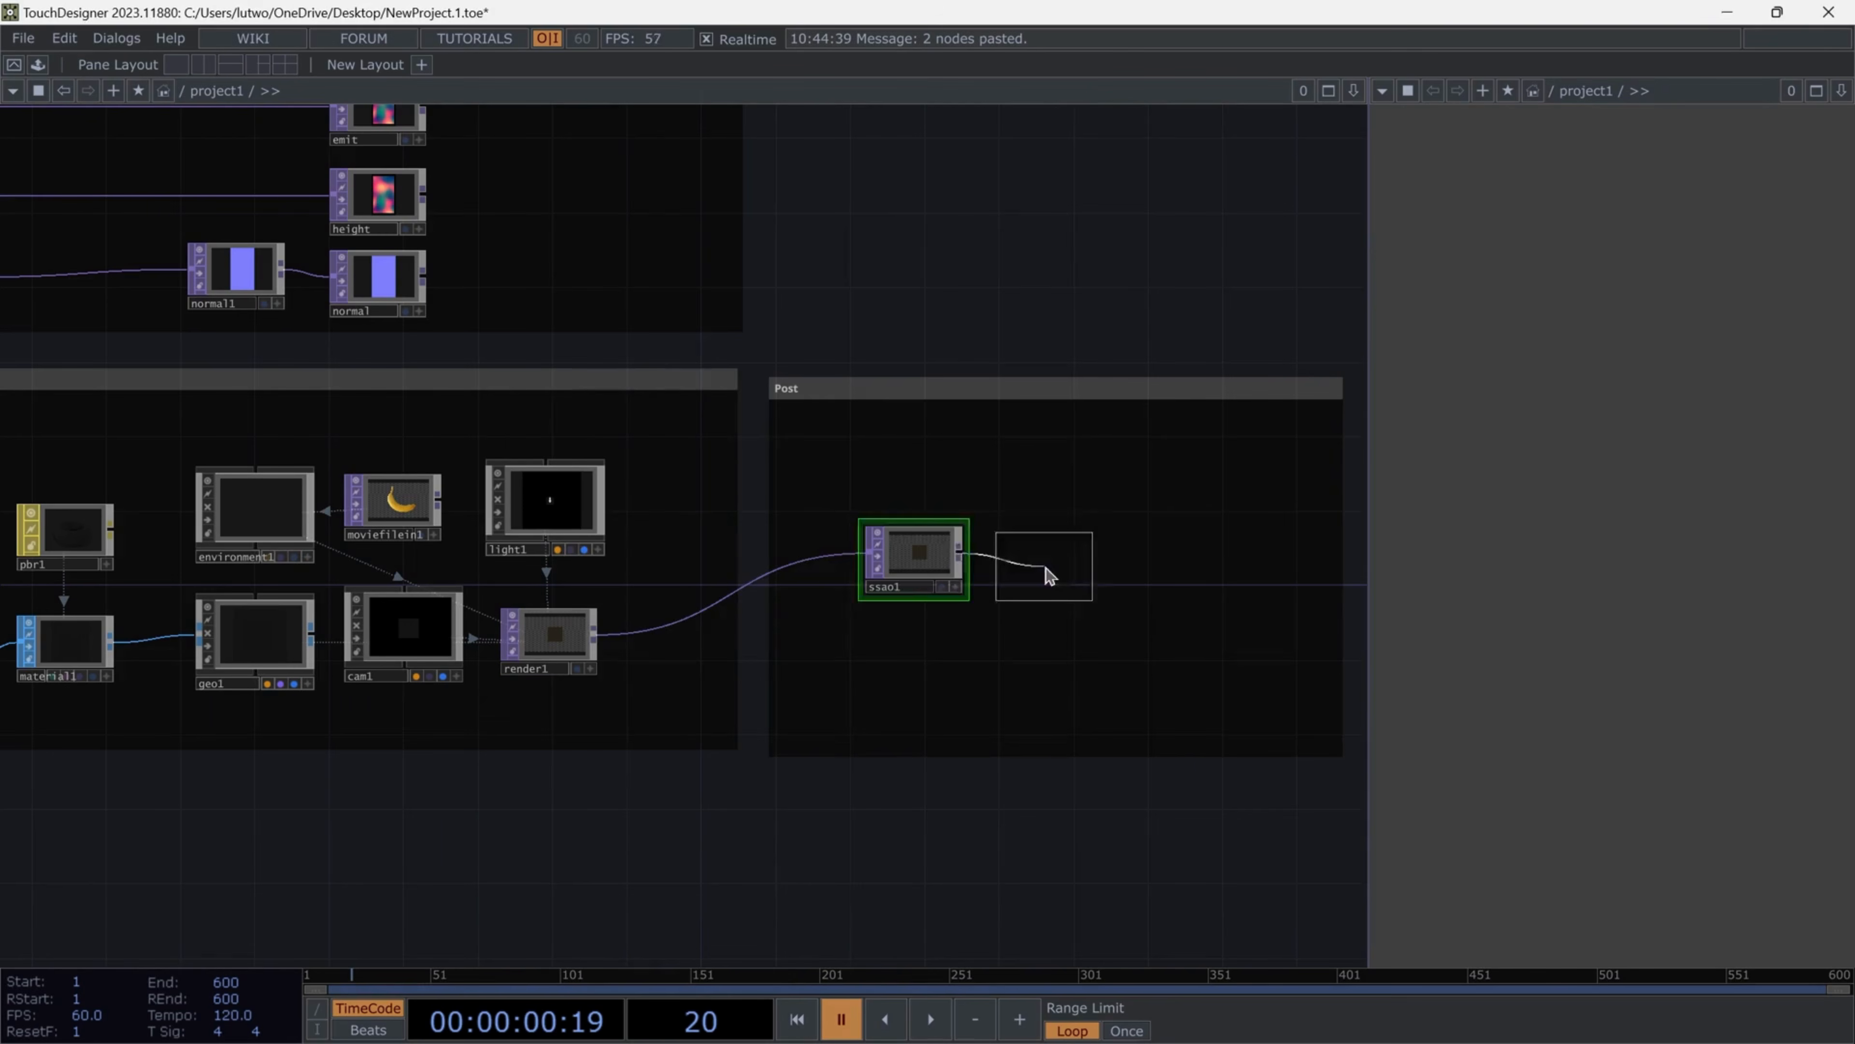
click(1048, 570)
drag(1009, 807, 831, 811)
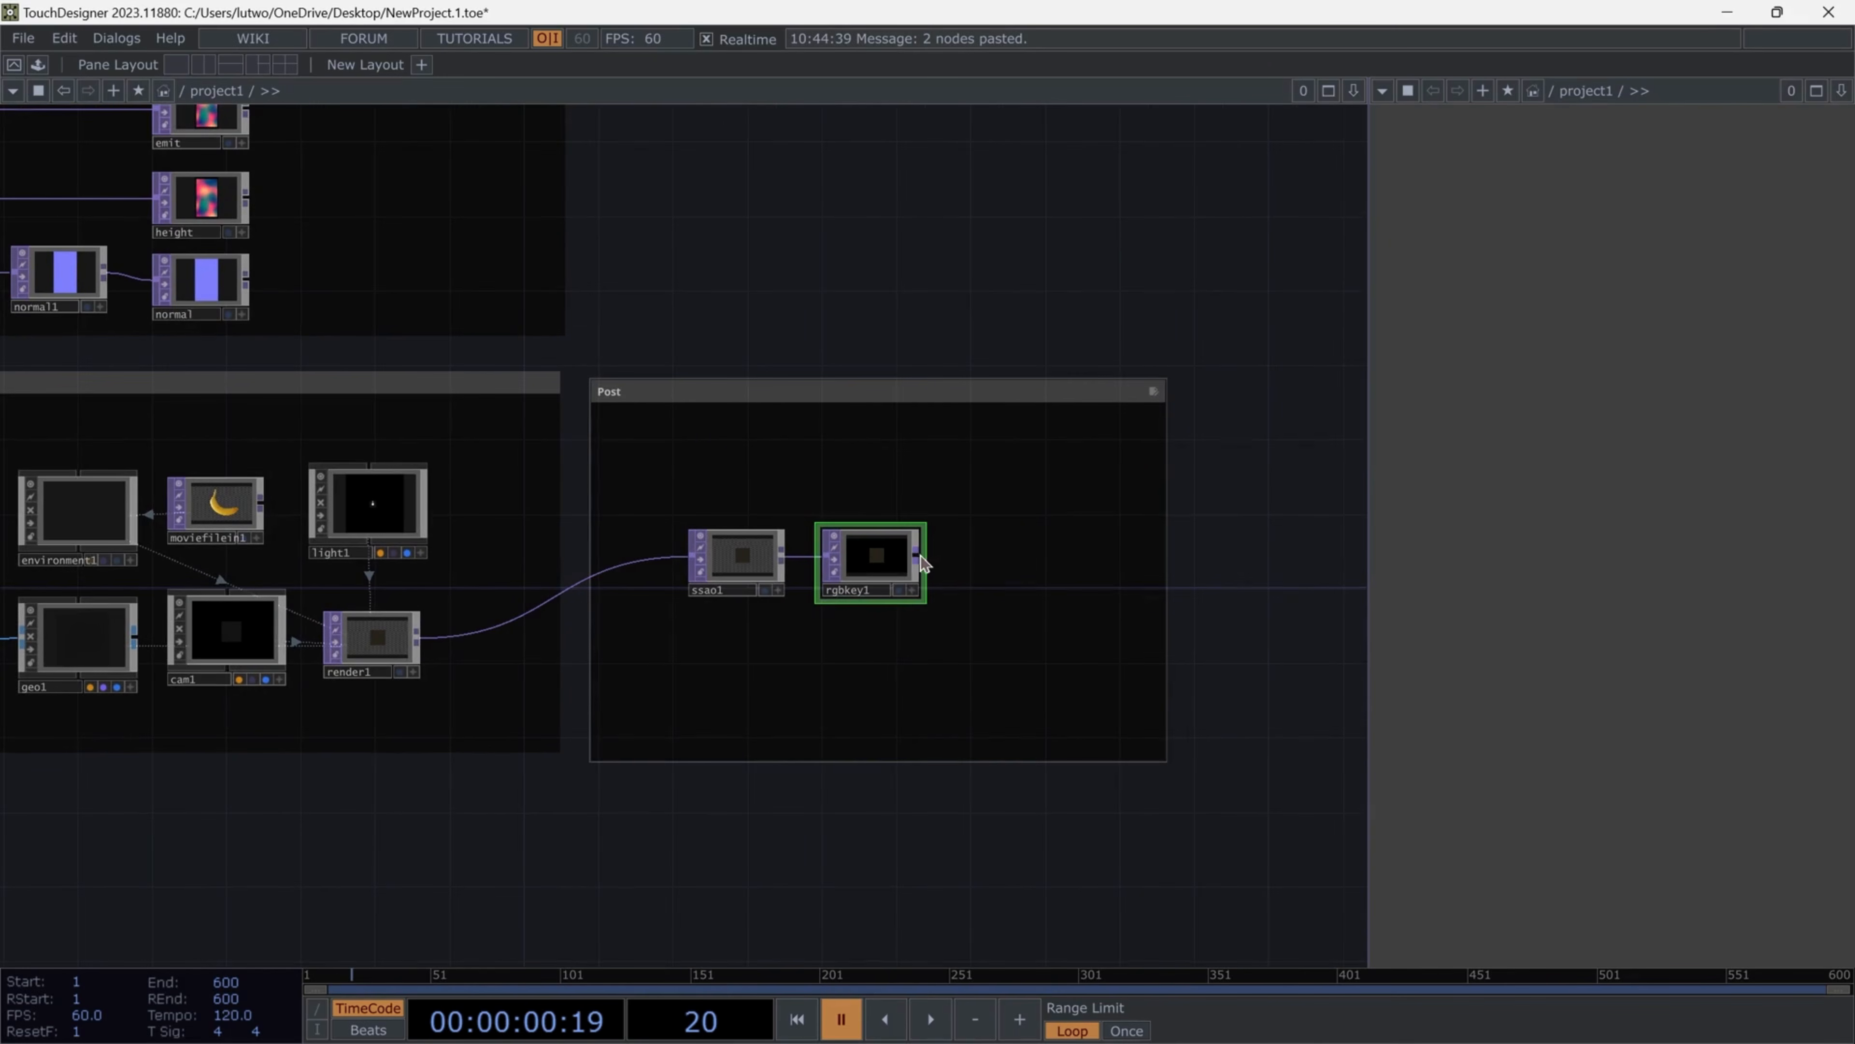
right_click(925, 563)
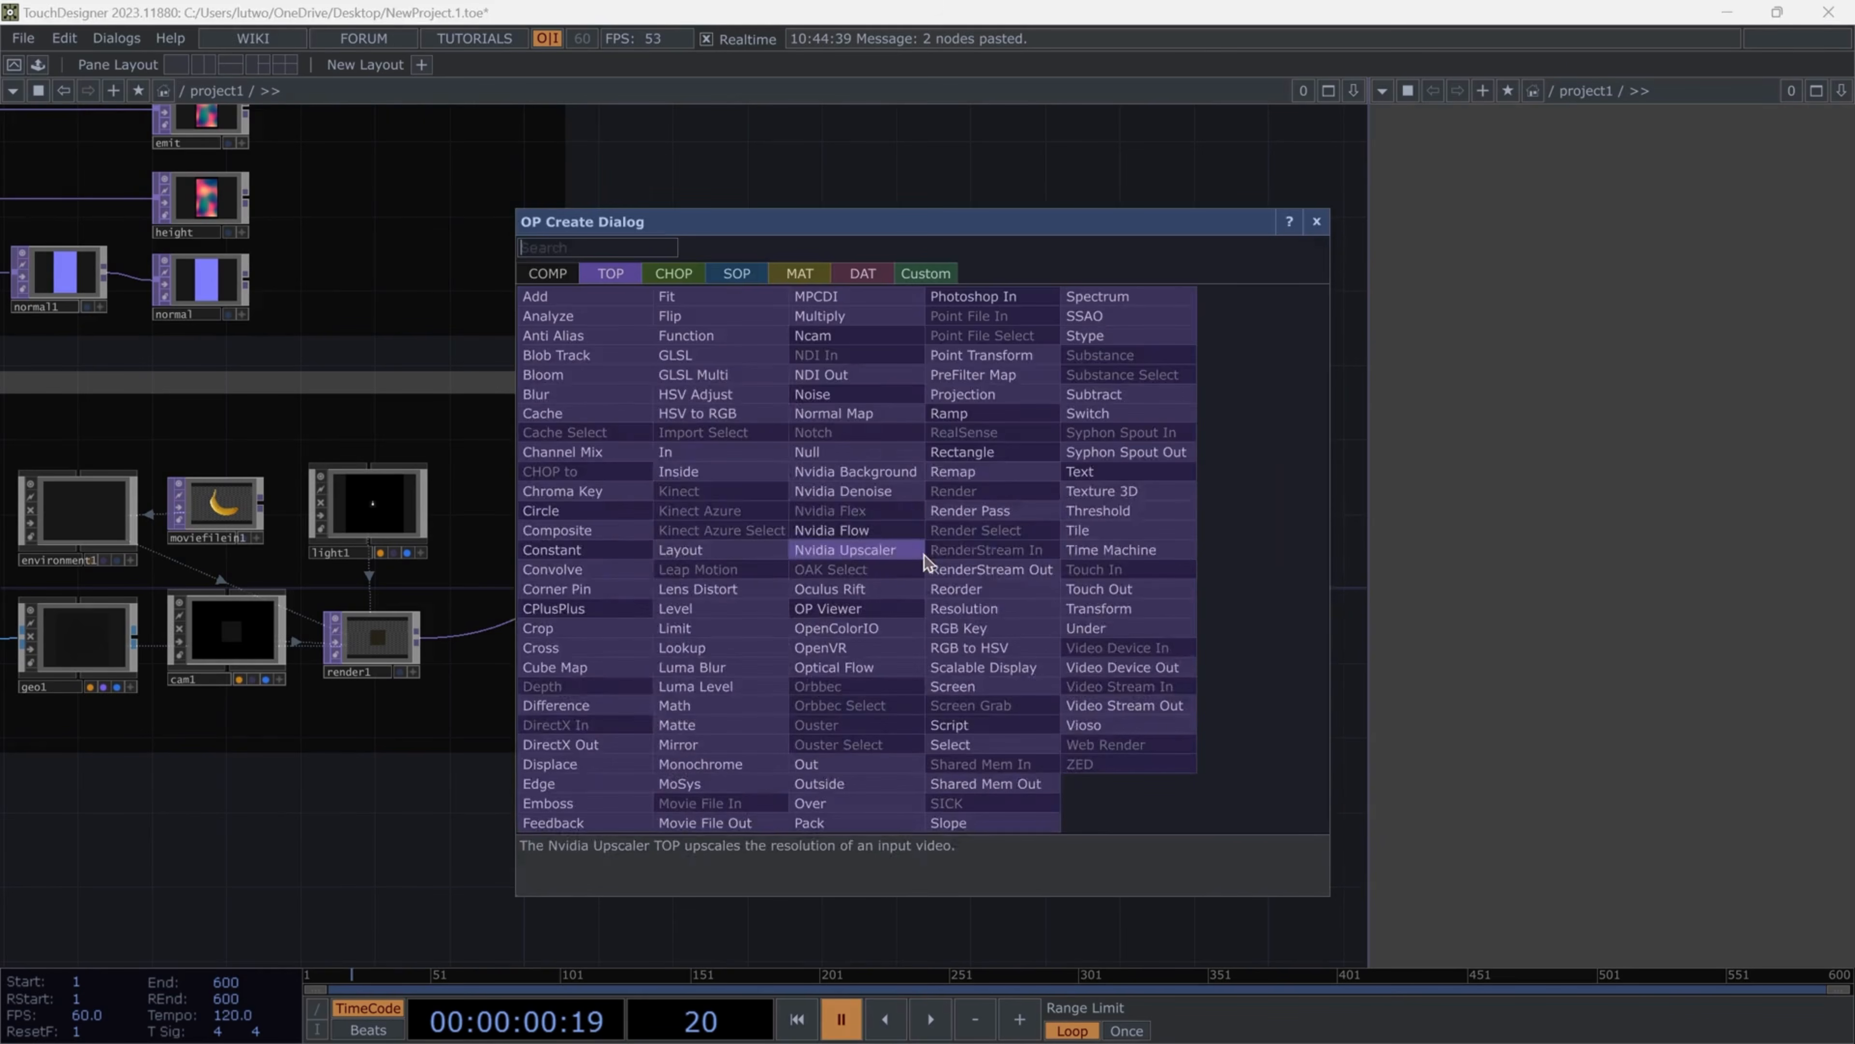
click(847, 617)
click(1012, 562)
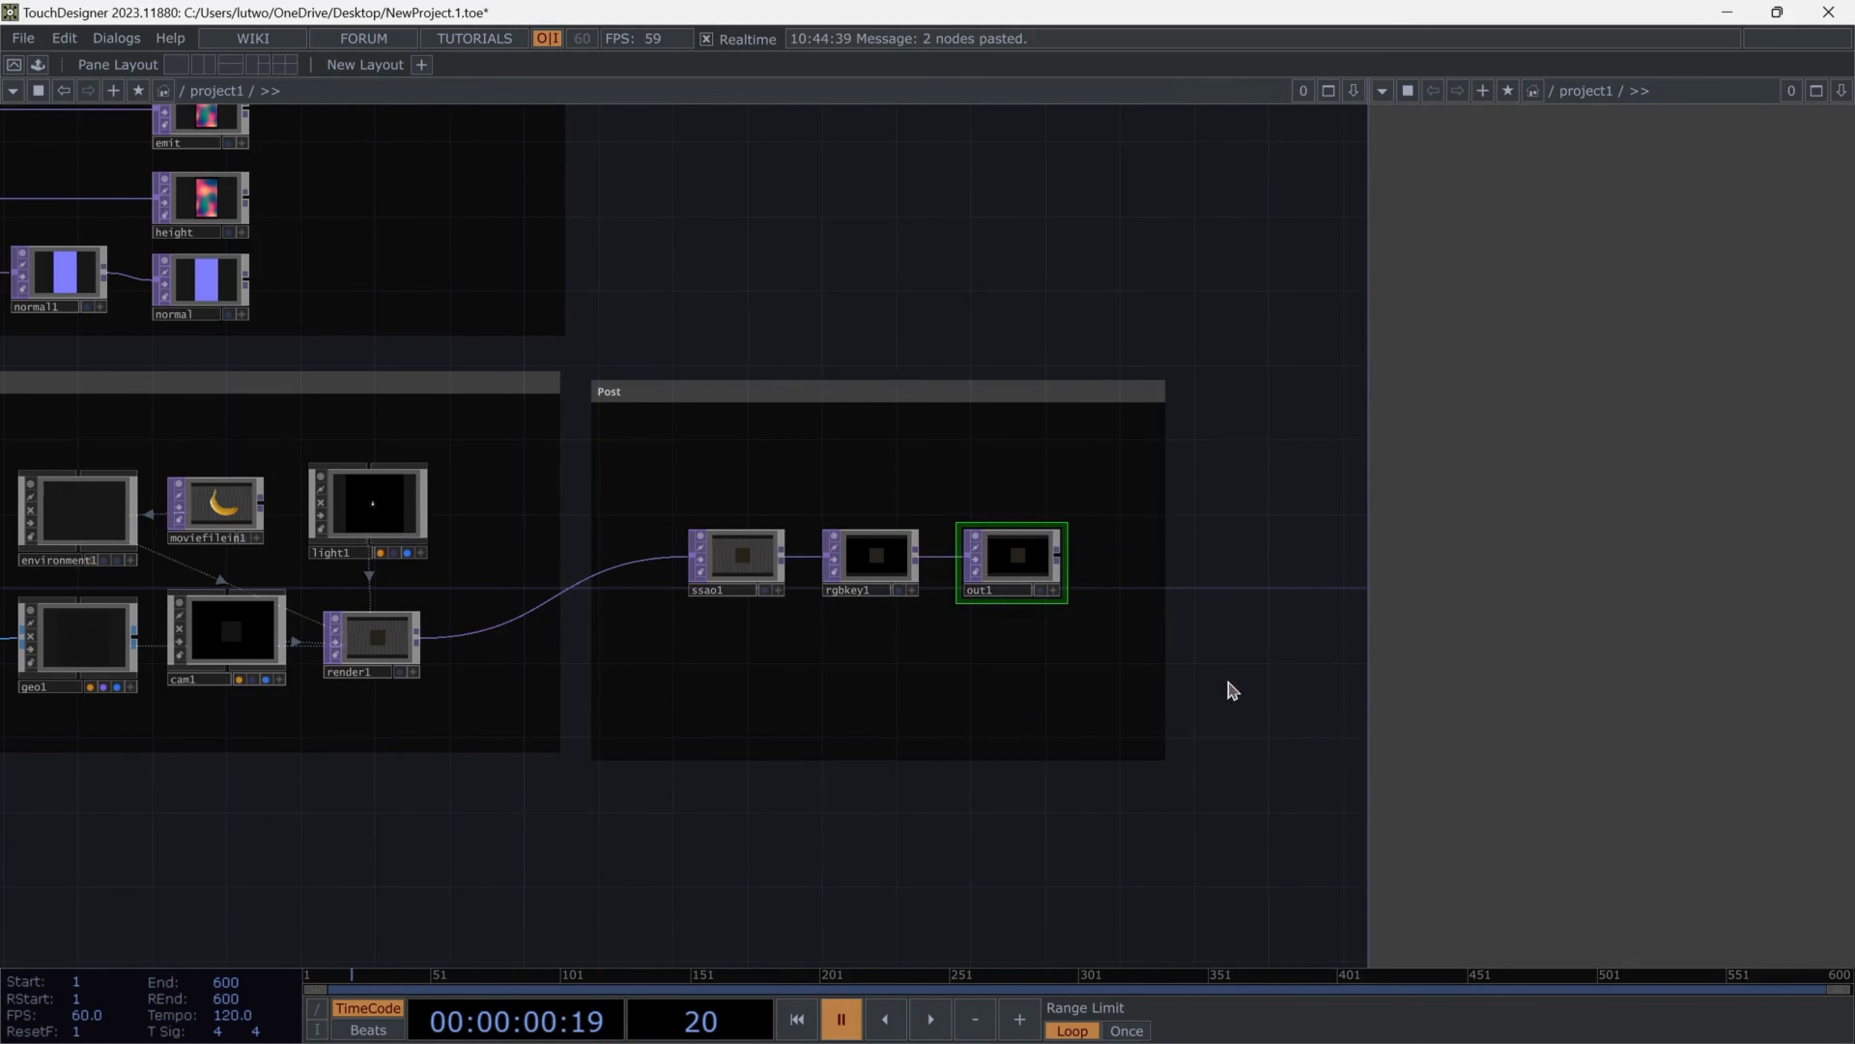
Set render1's resolution to 1080 by 1920
scroll(1002, 809, down, 5)
scroll(990, 734, up, 2)
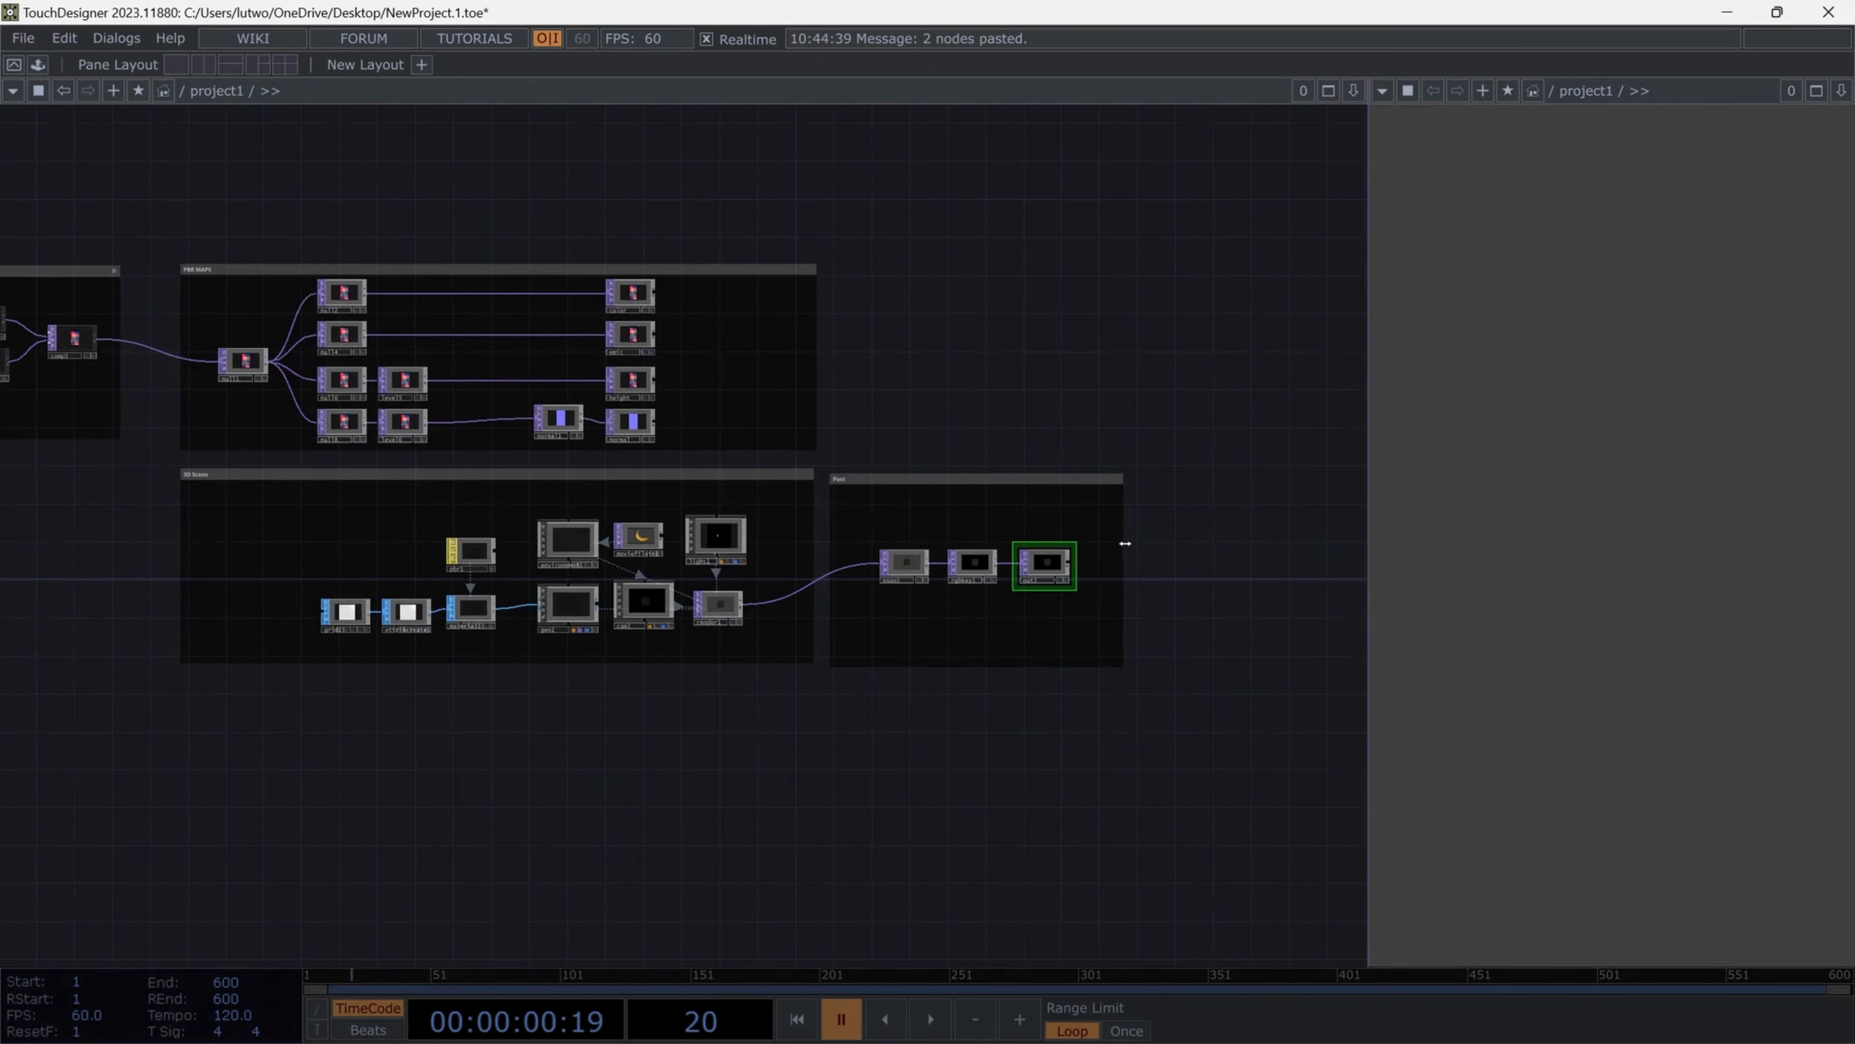
scroll(849, 644, up, 2)
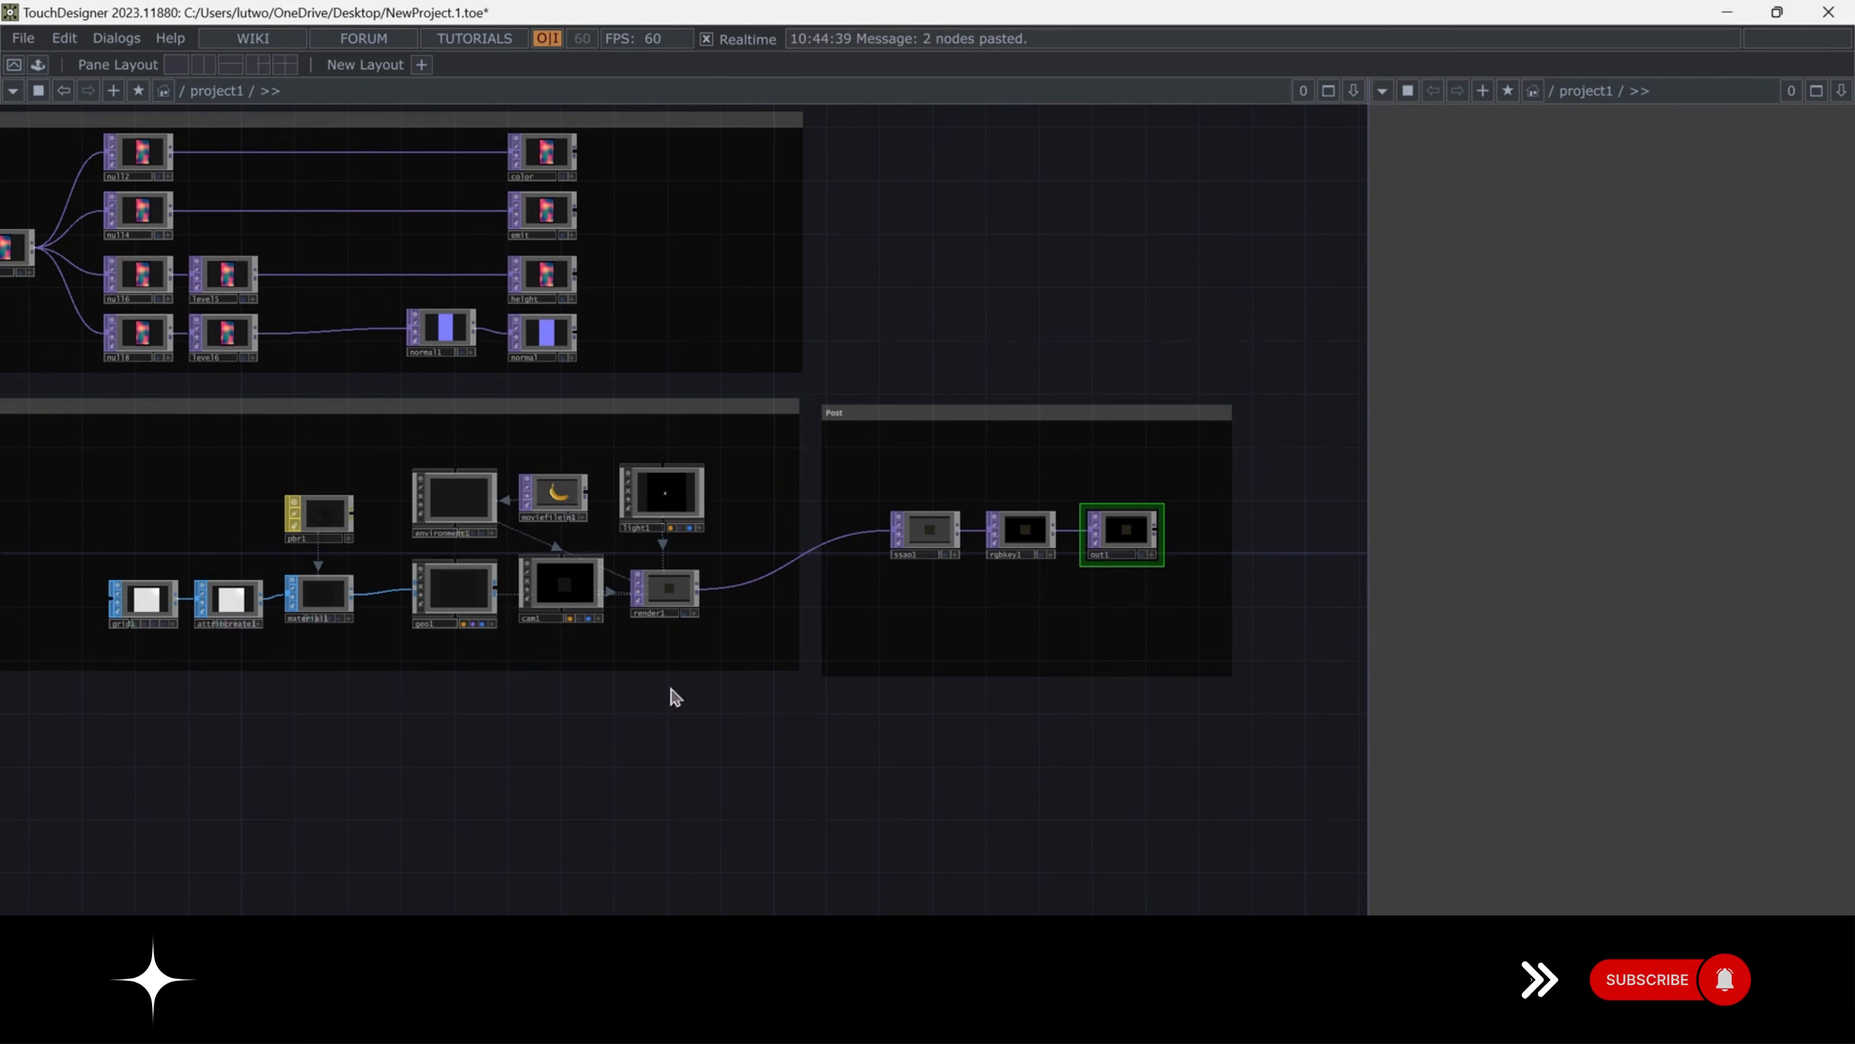
click(668, 589)
key(p)
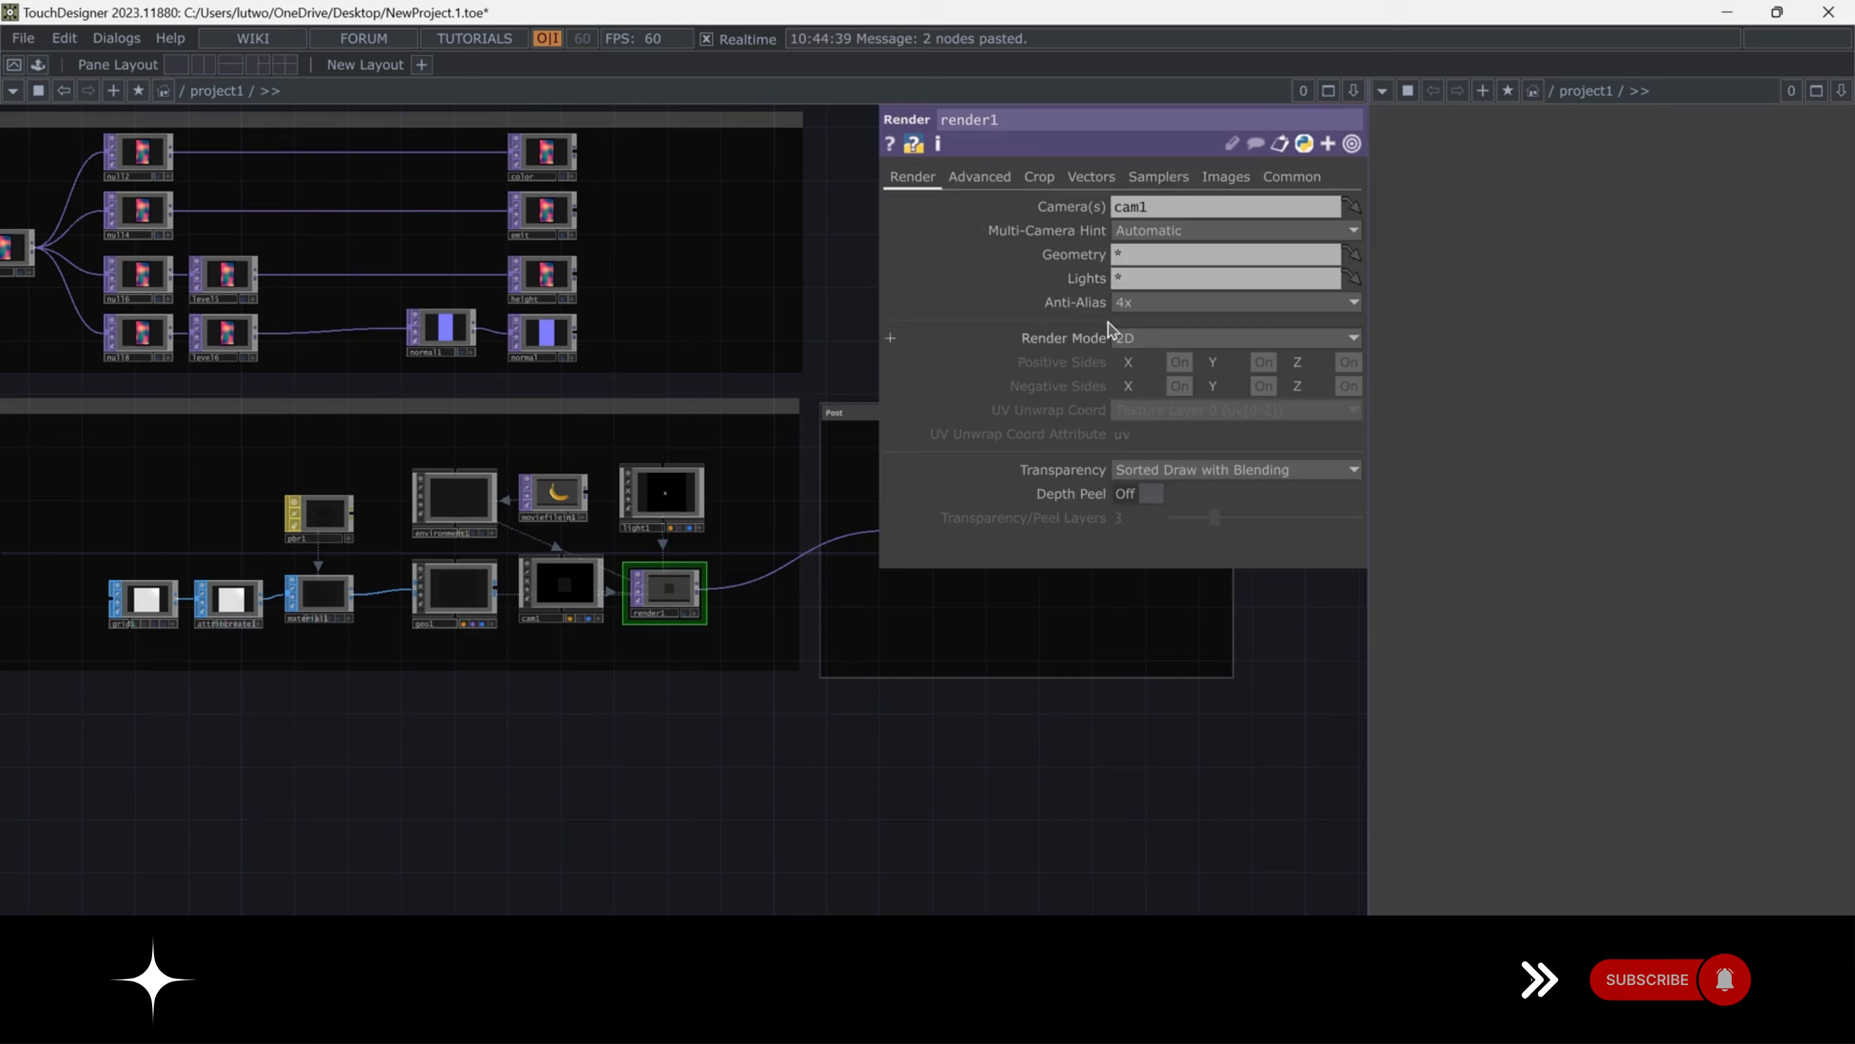
click(1293, 179)
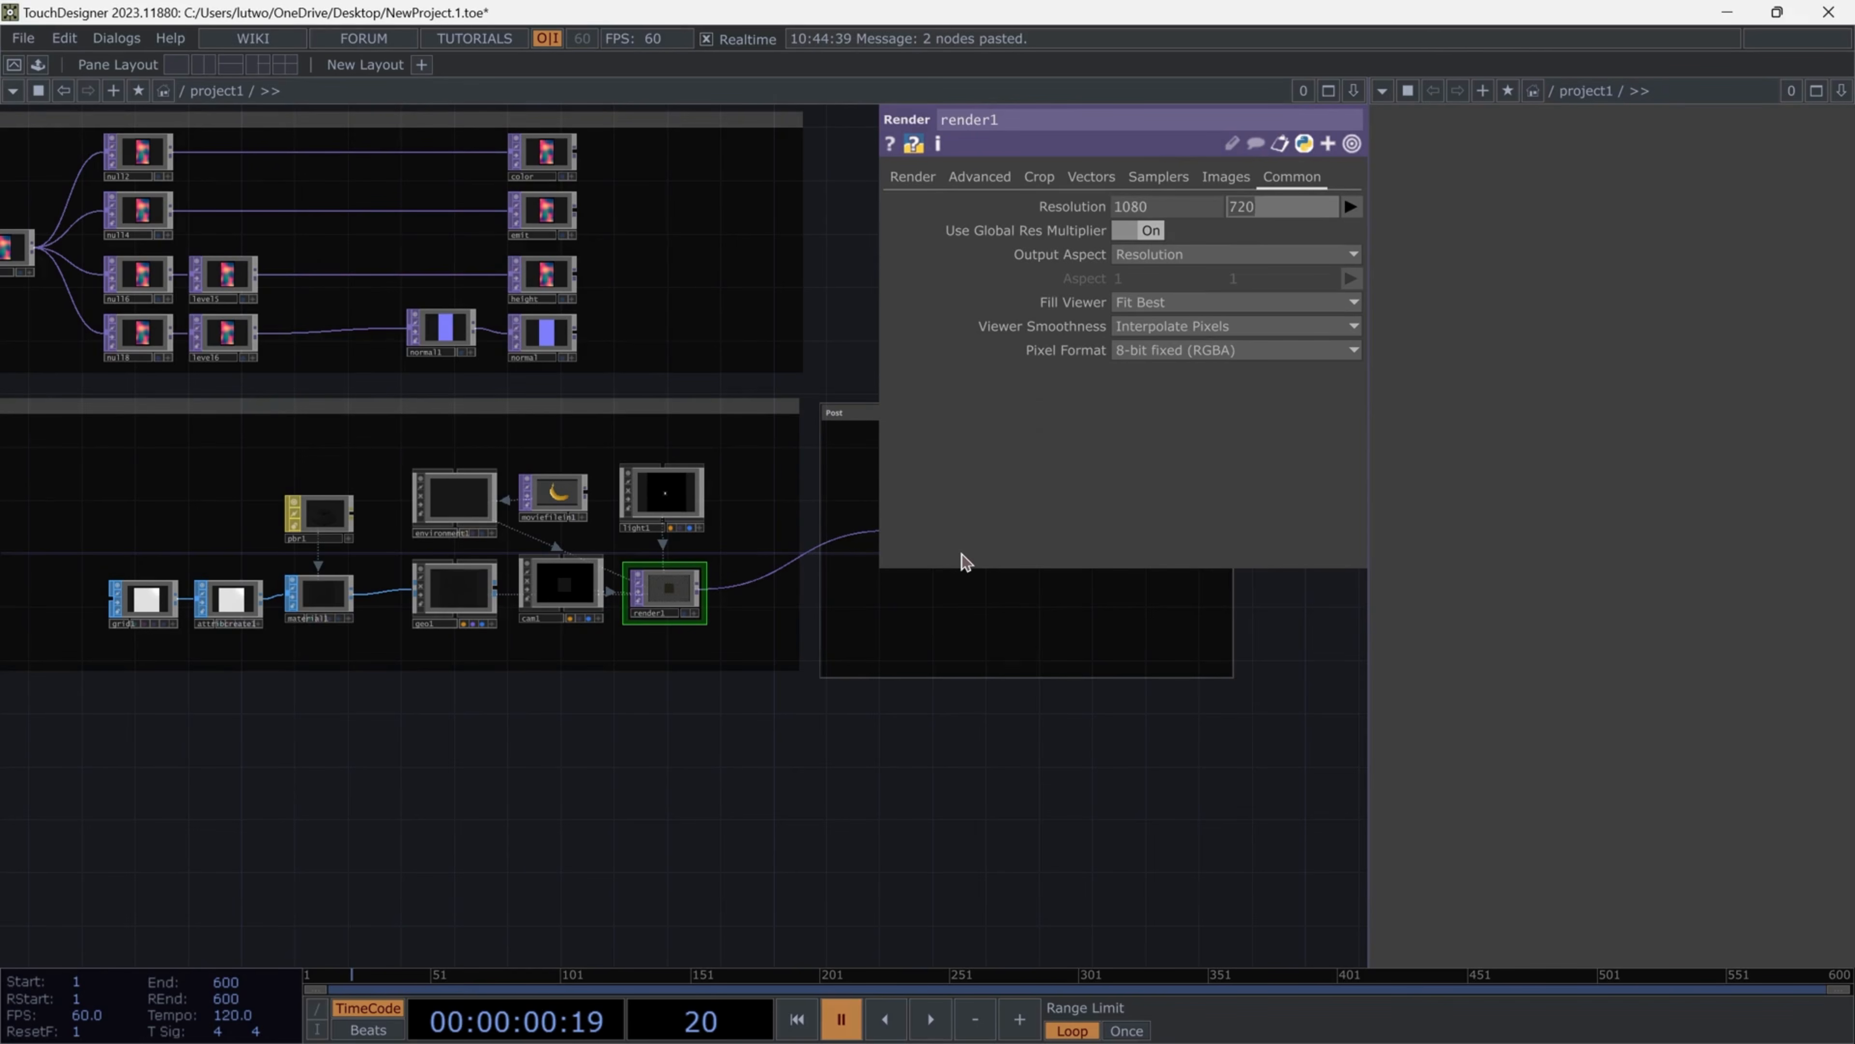
text(1920)
key(Return)
drag(1075, 581, 708, 622)
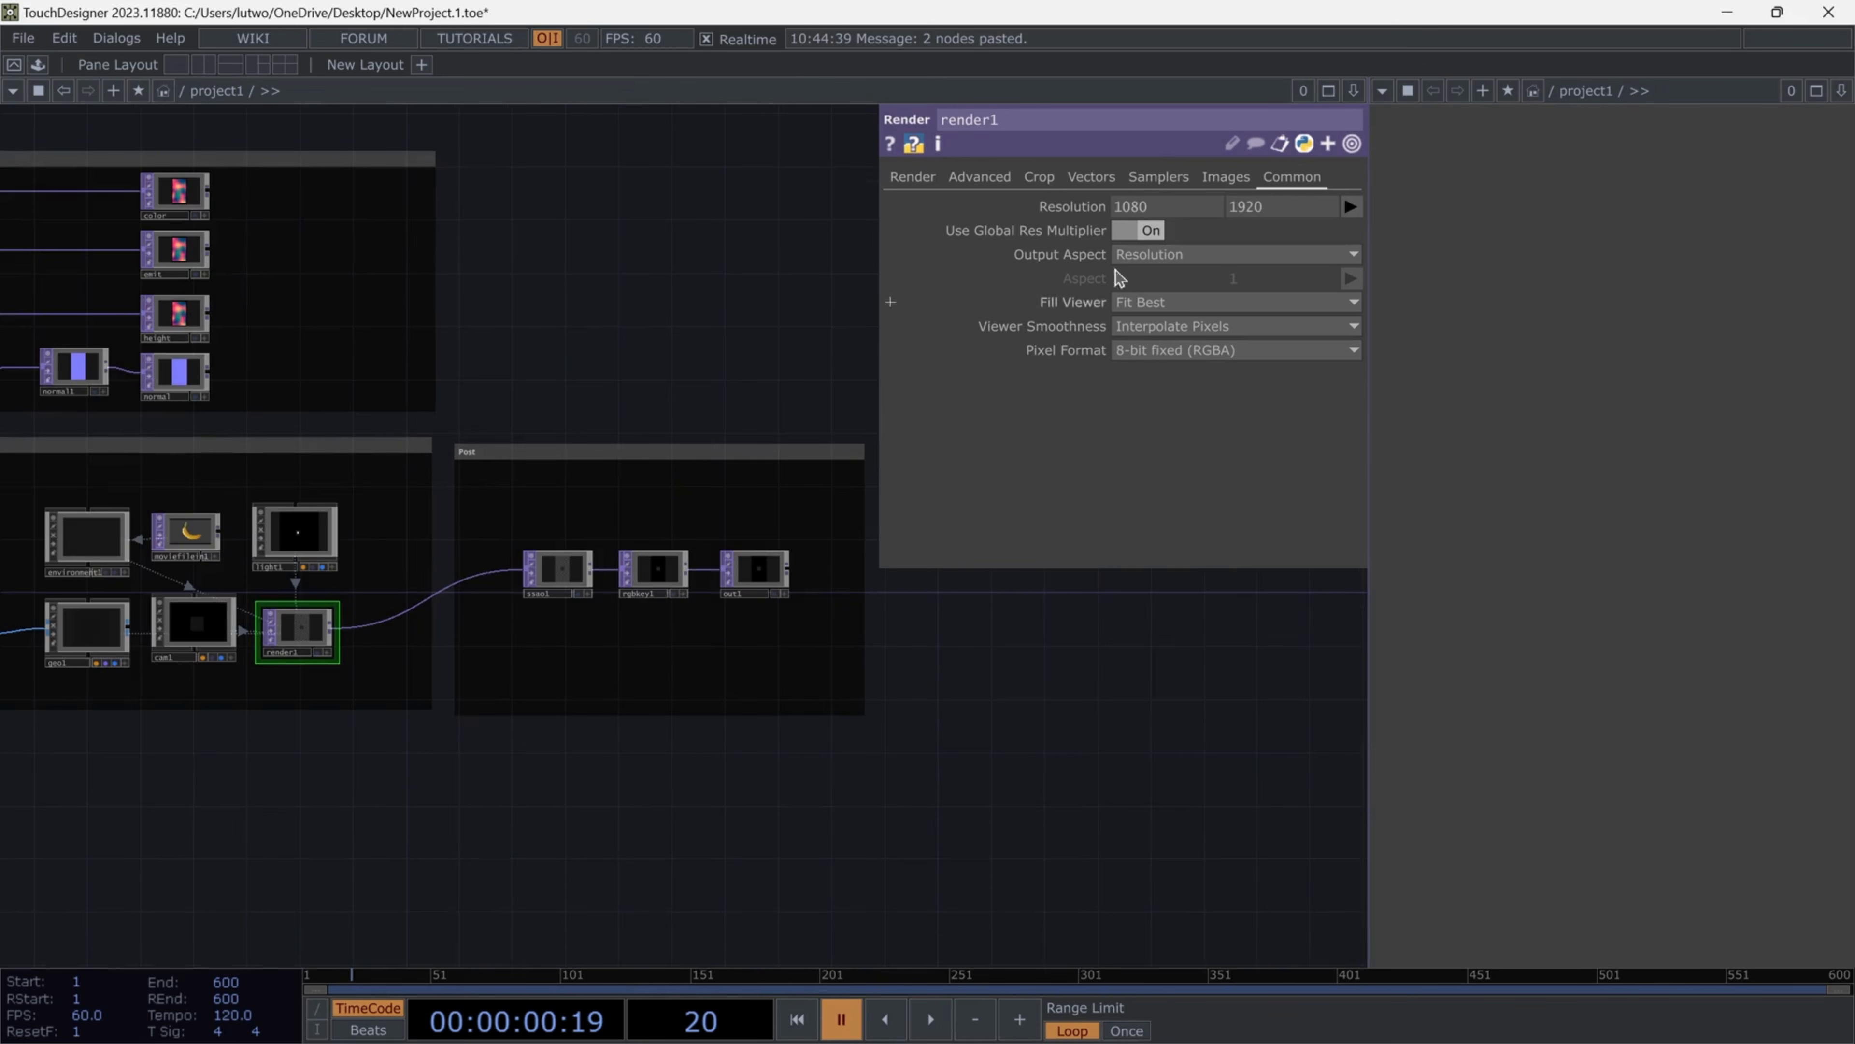
Add an Out TOP to project1's output in the root network and display it as the background
key(u)
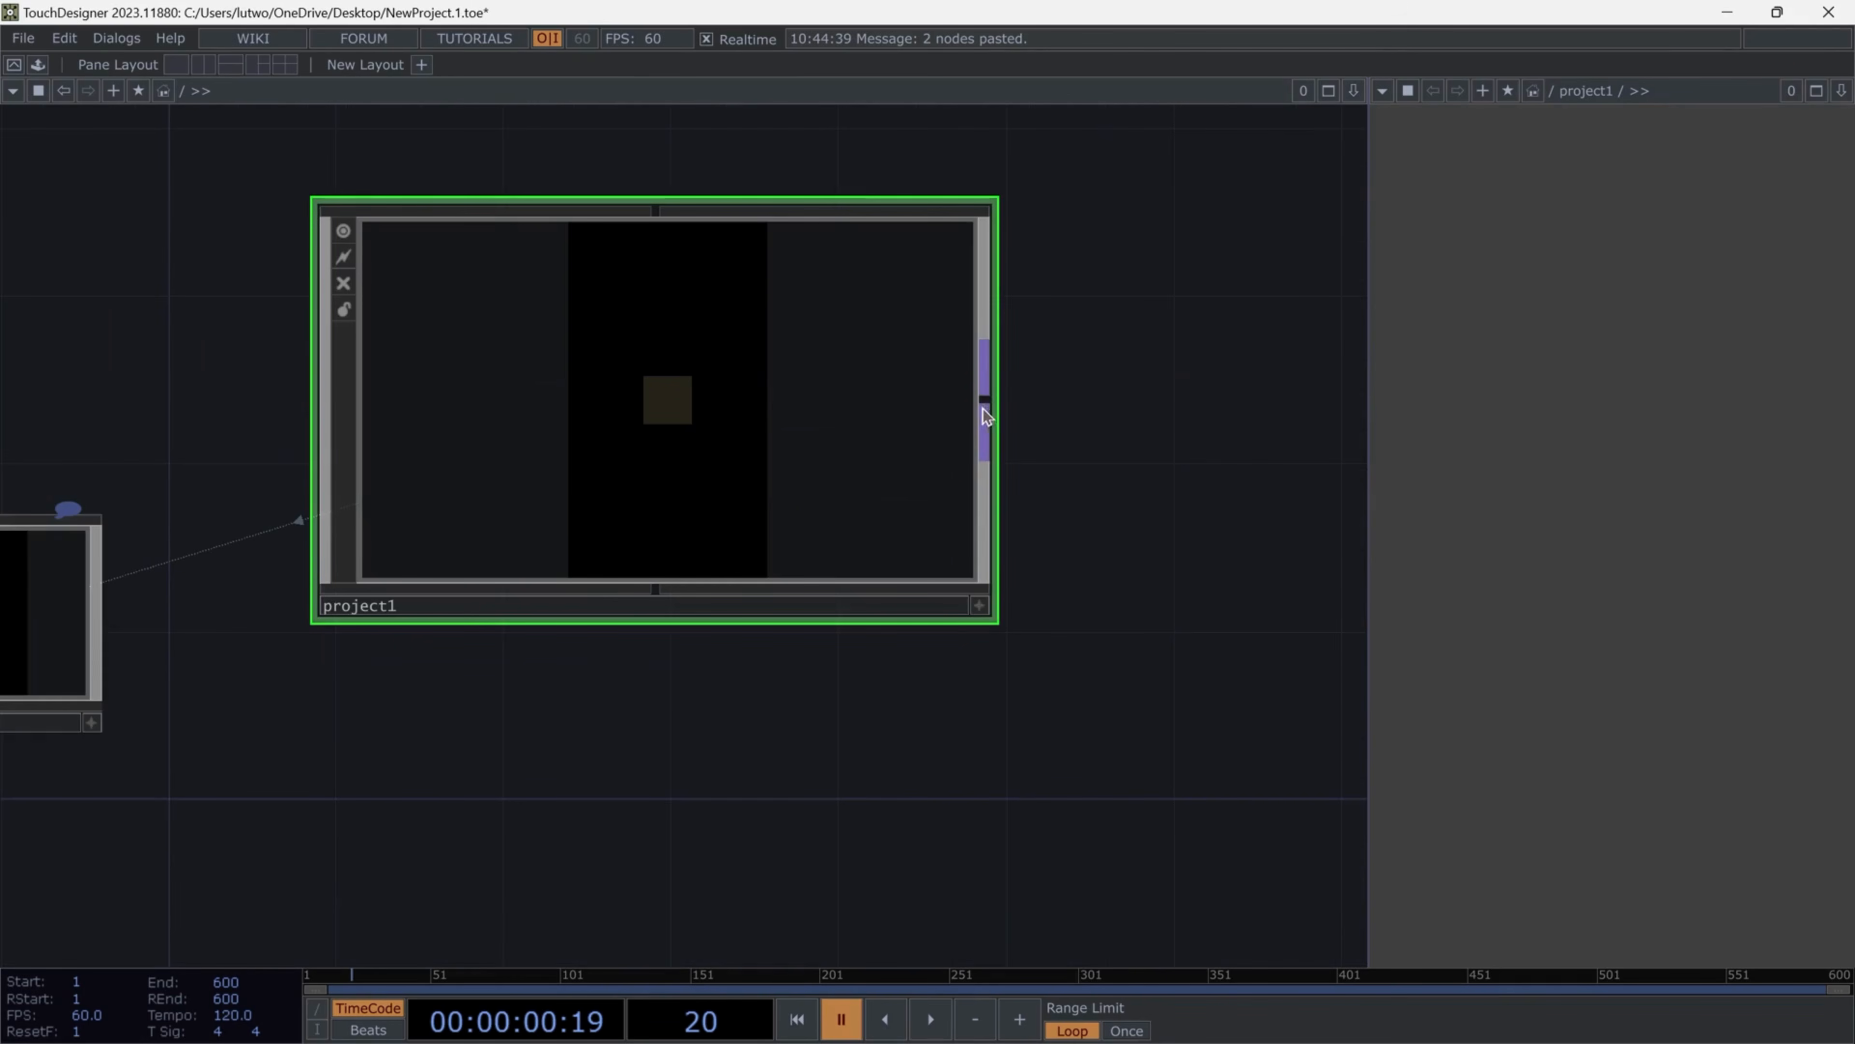
right_click(984, 406)
click(979, 404)
click(1212, 365)
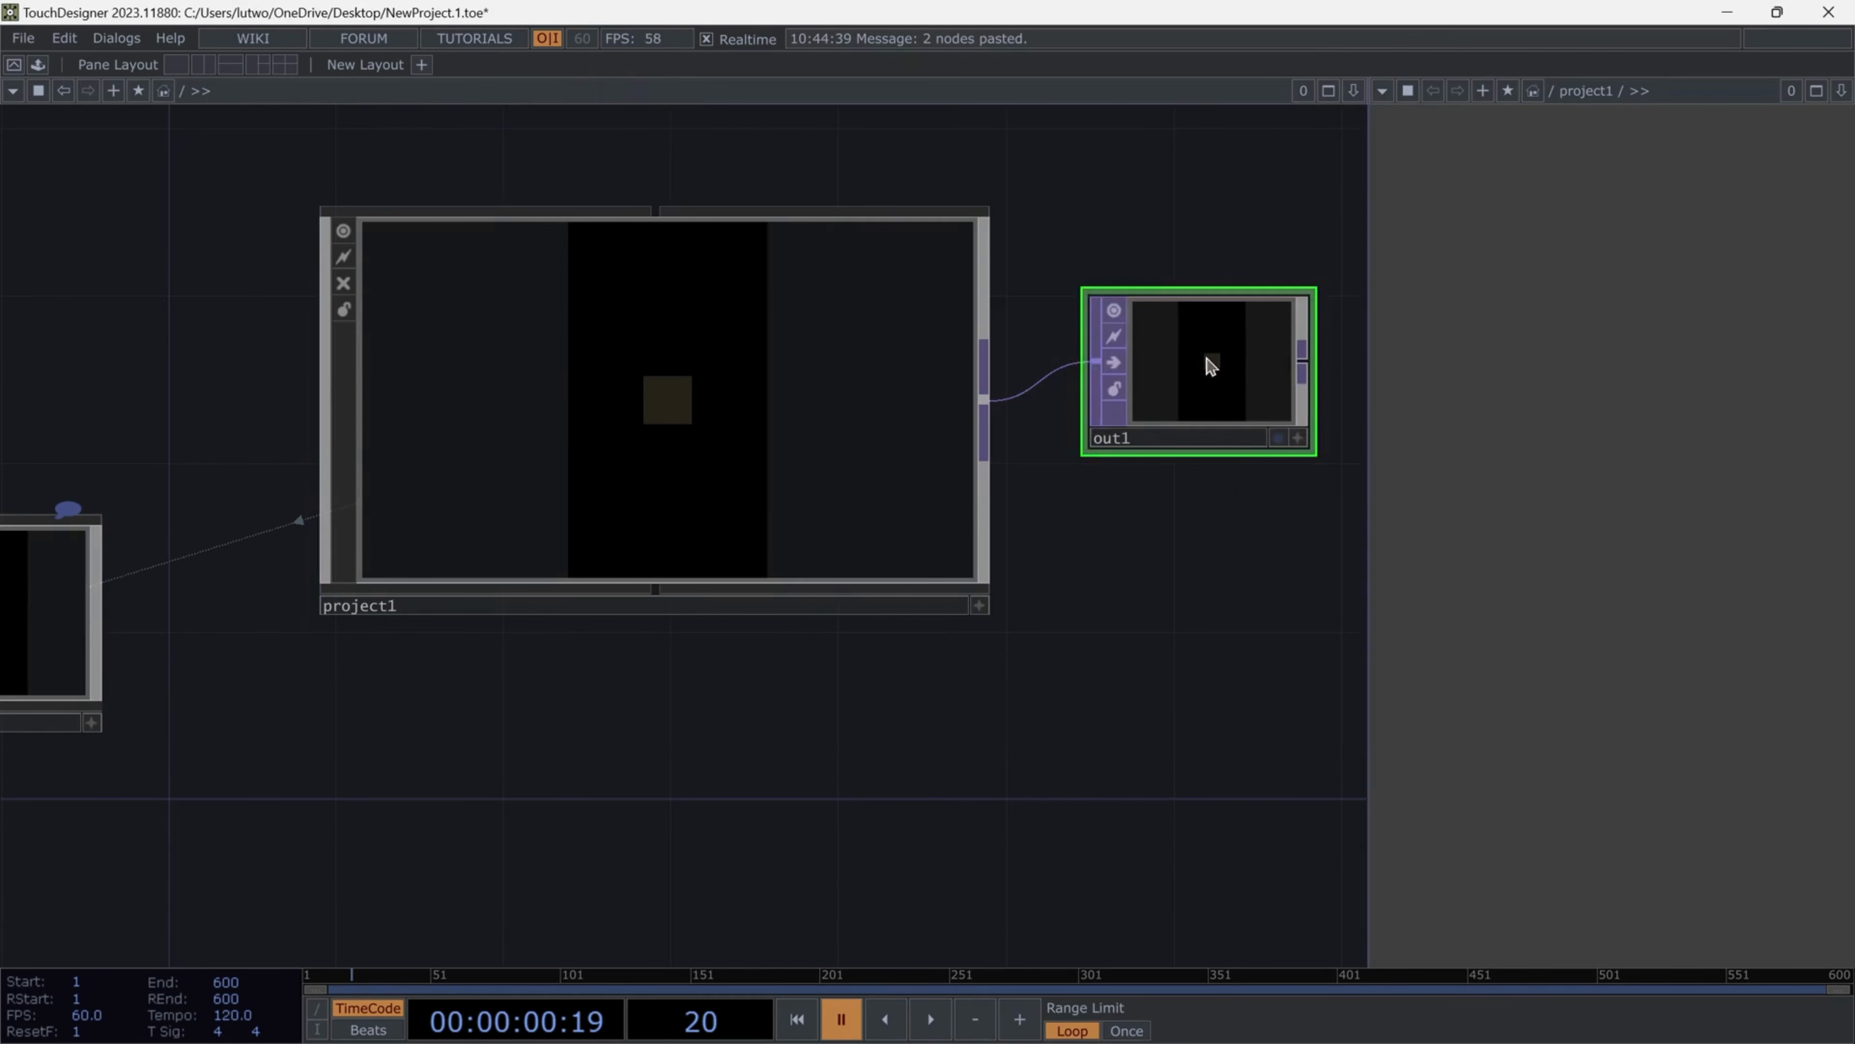
click(1278, 437)
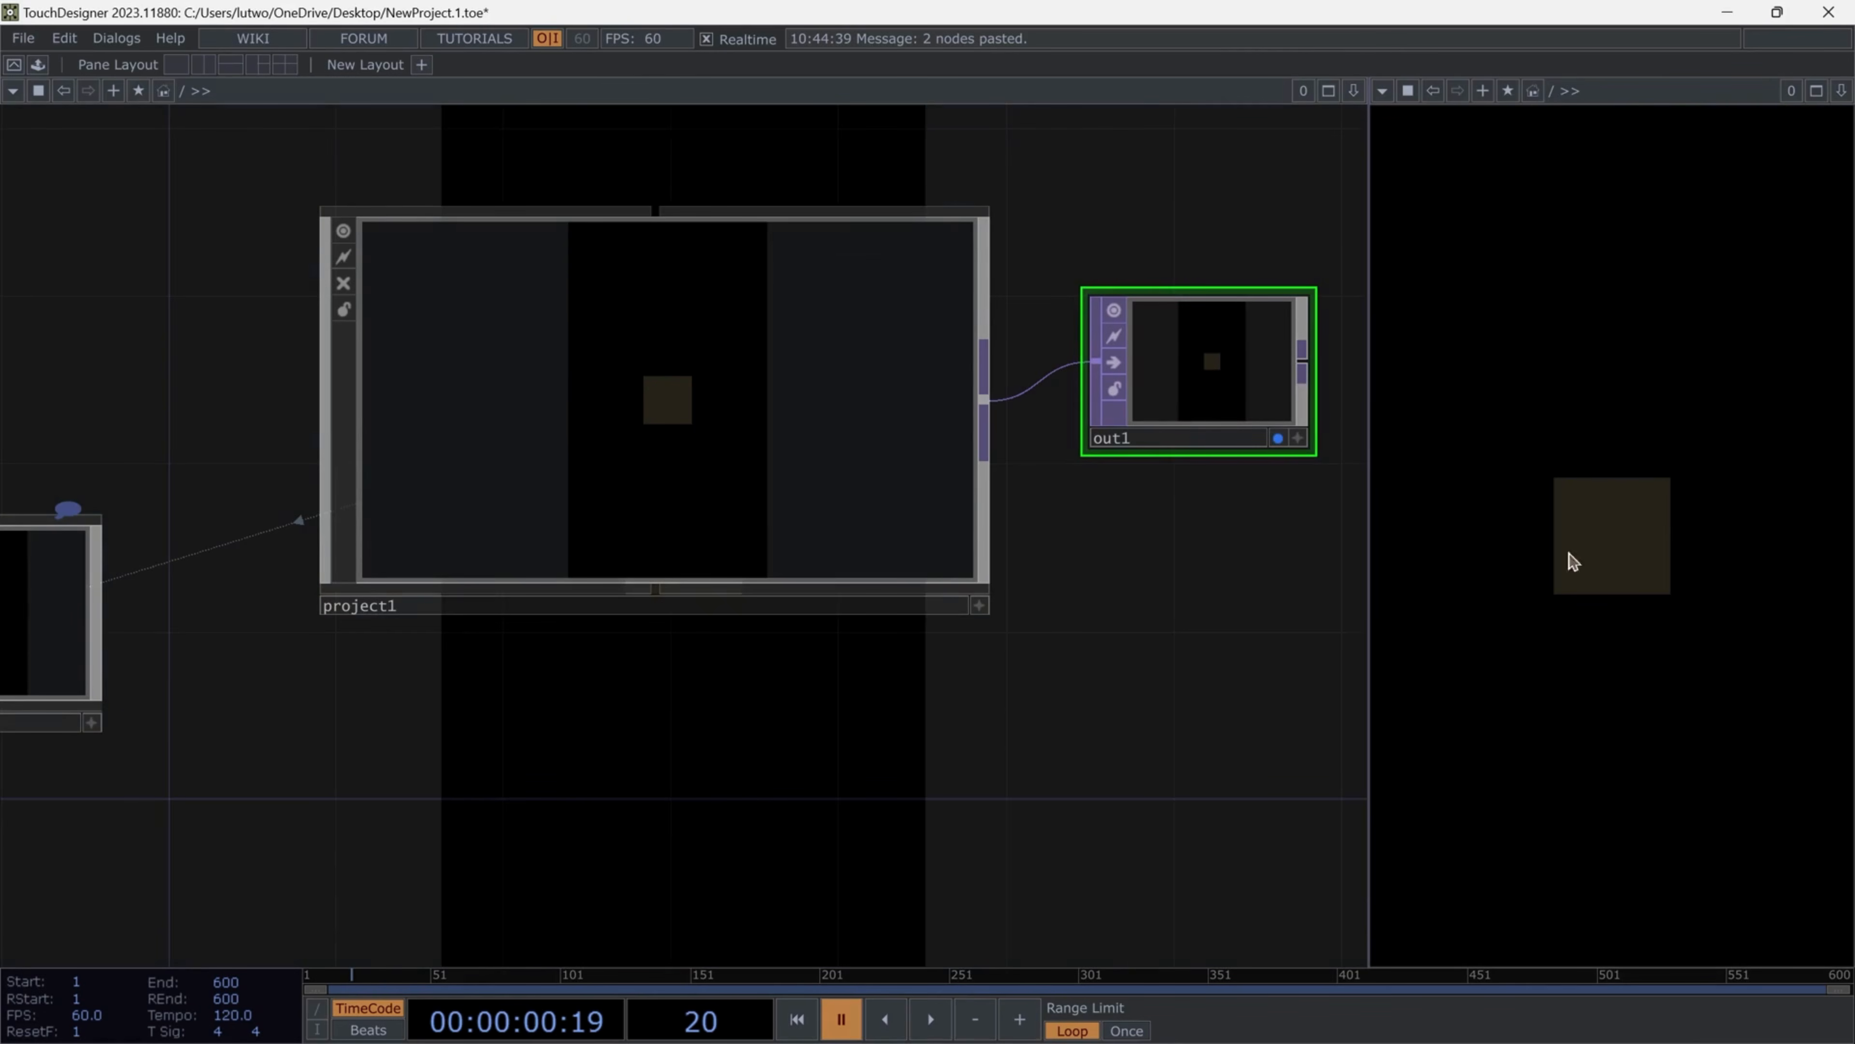
Paste the prepared grid plot node group into project1 and align it directly below the 3D Scene group
key(i)
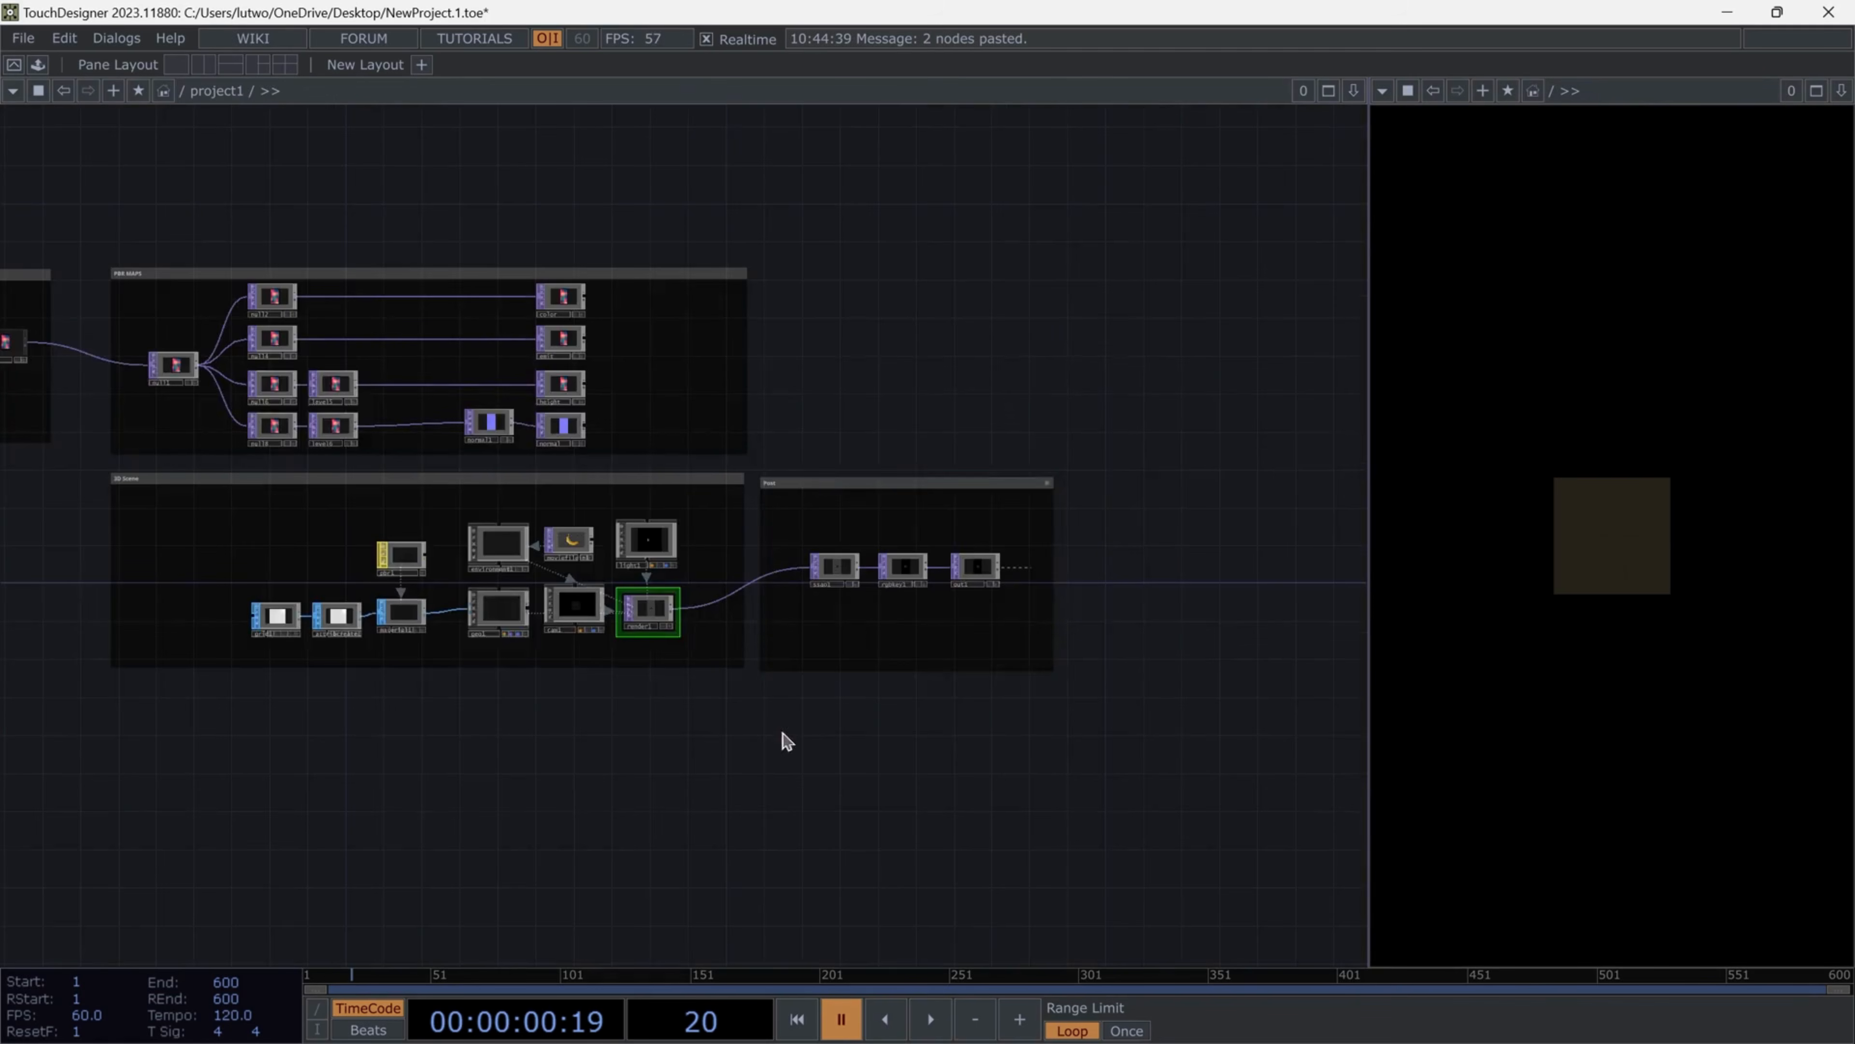
scroll(976, 595, up, 3)
scroll(1224, 582, down, 2)
drag(675, 790, 796, 709)
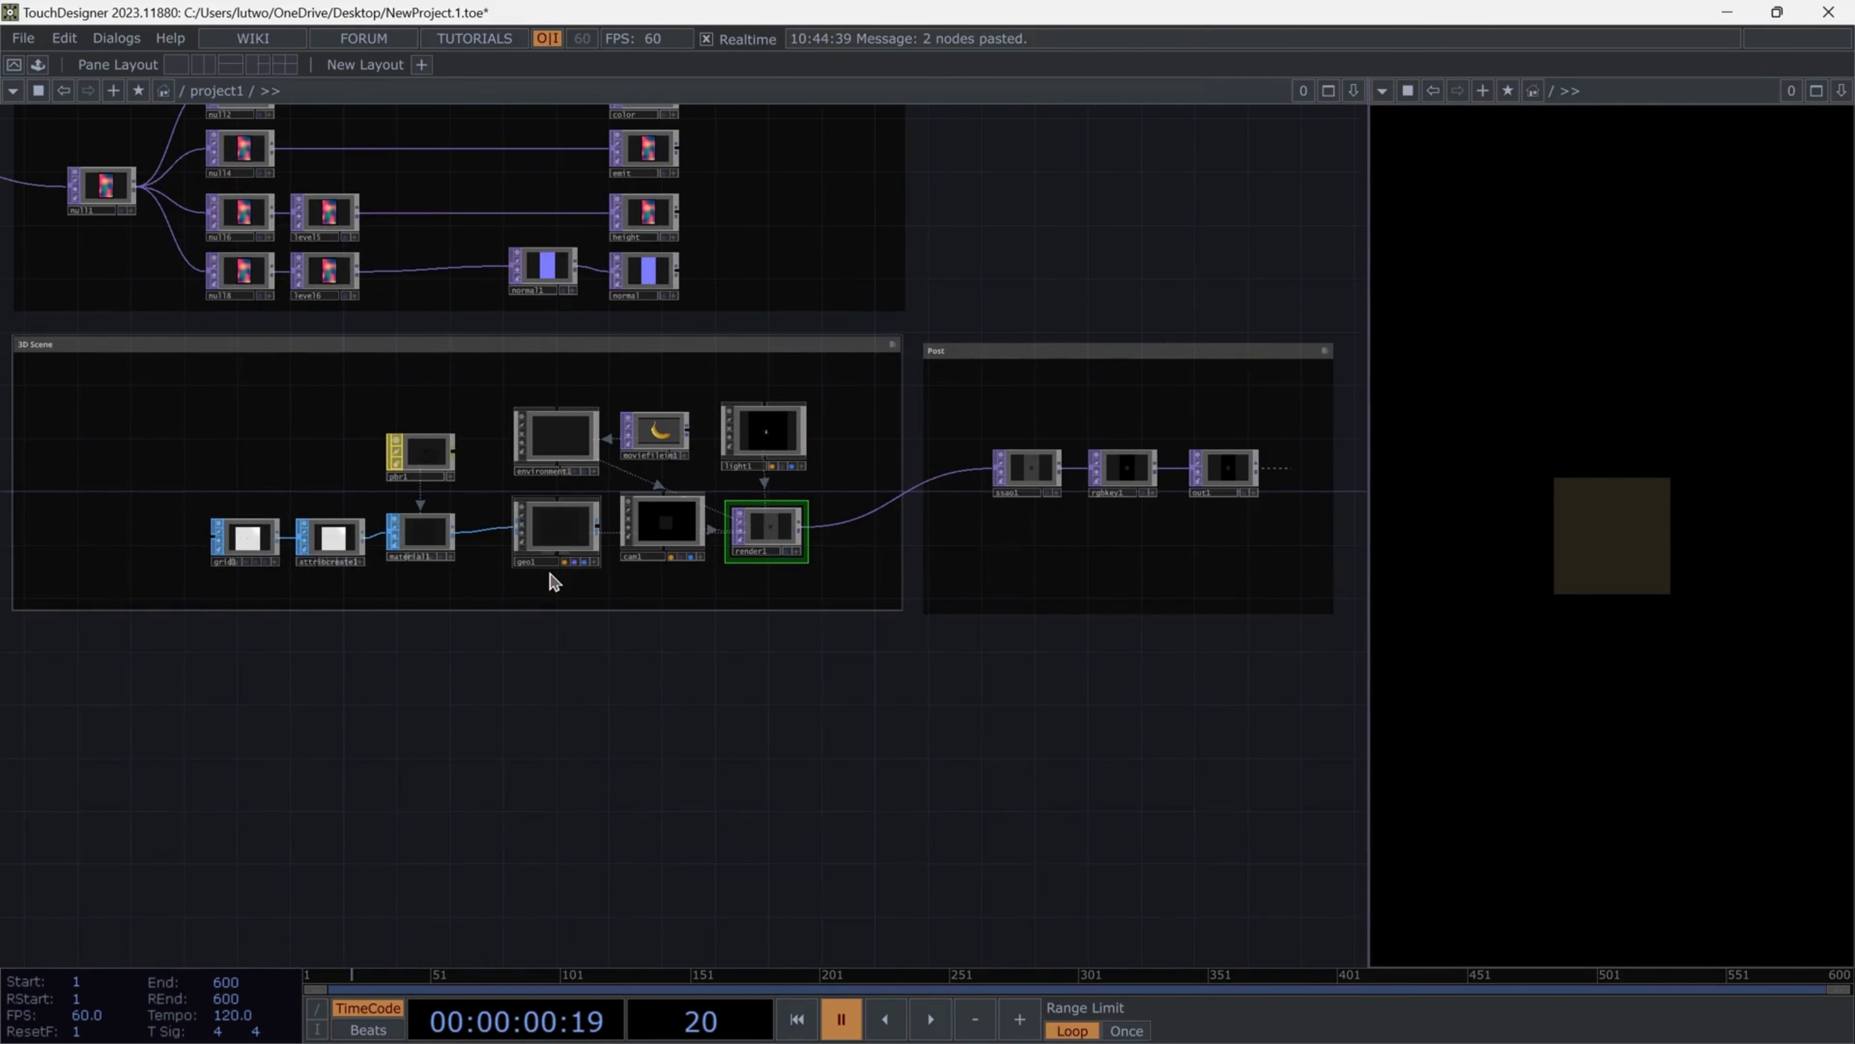
drag(555, 587, 657, 583)
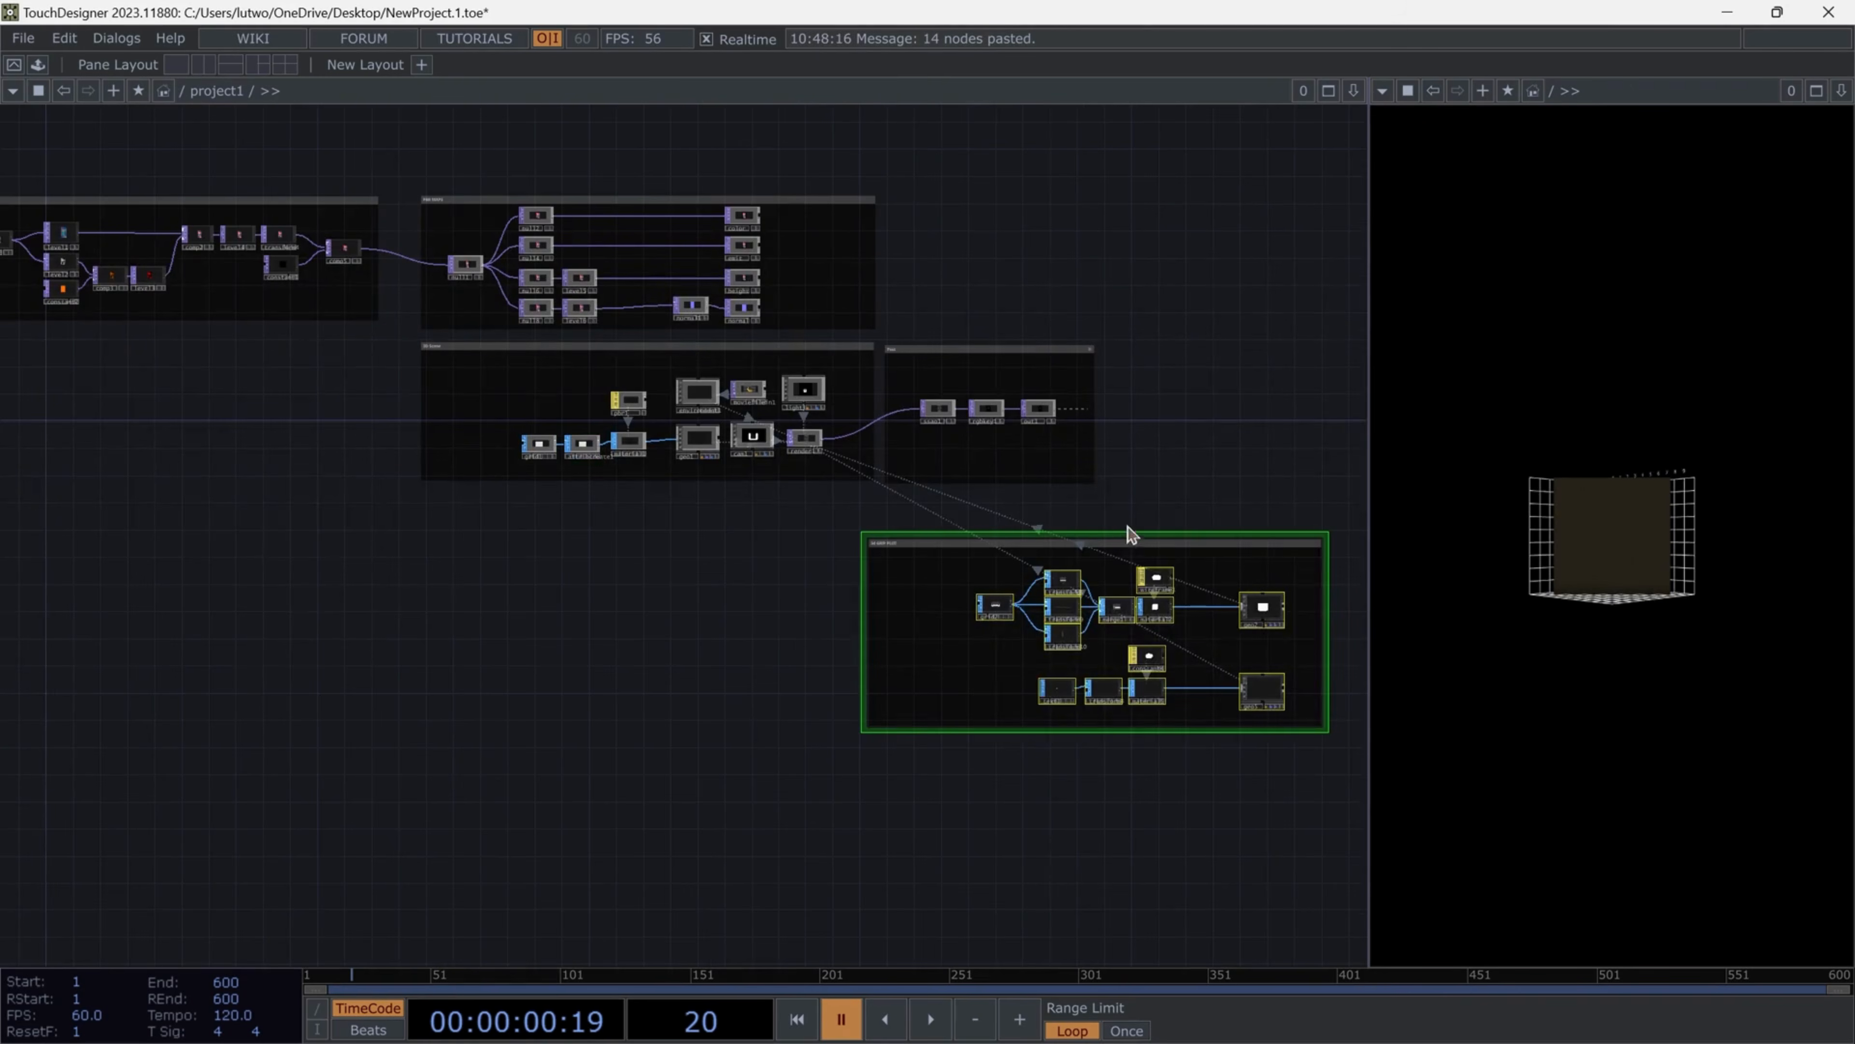
mouse_move(1126, 530)
mouse_down()
mouse_move(713, 521)
mouse_move(673, 502)
mouse_up()
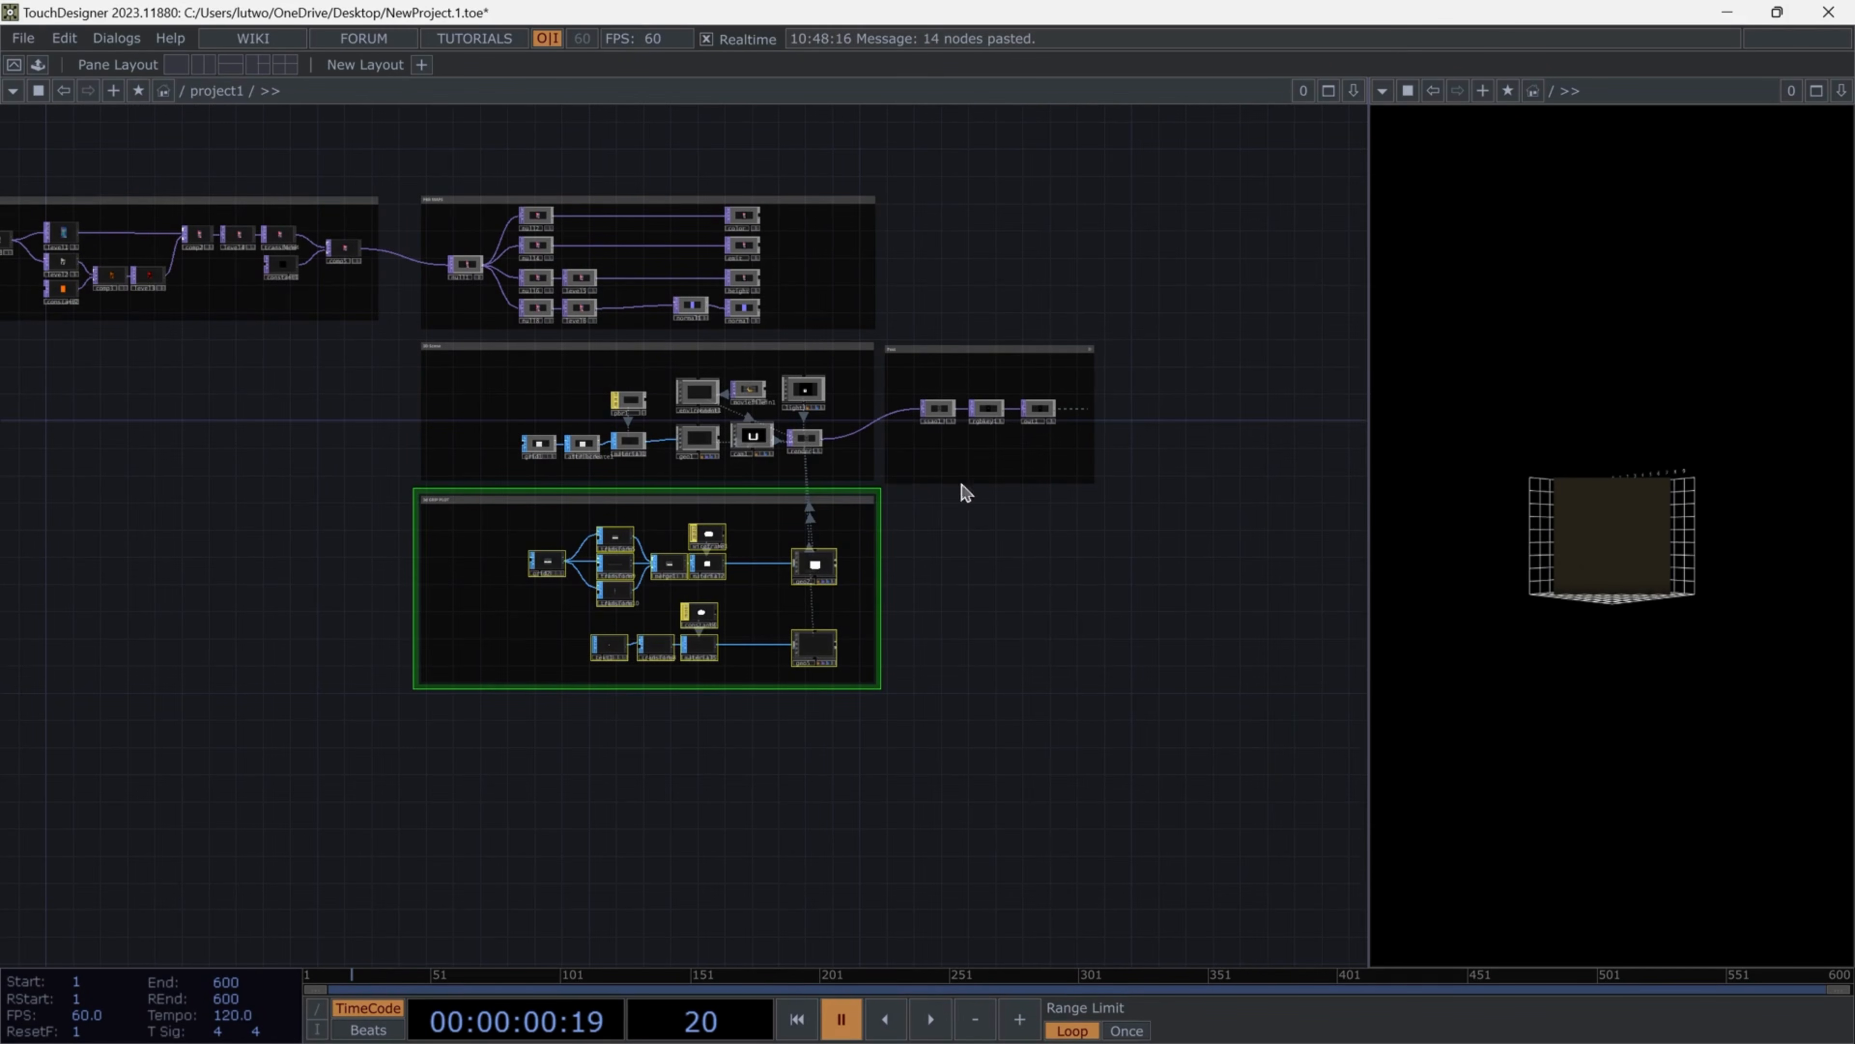
drag(737, 499, 734, 505)
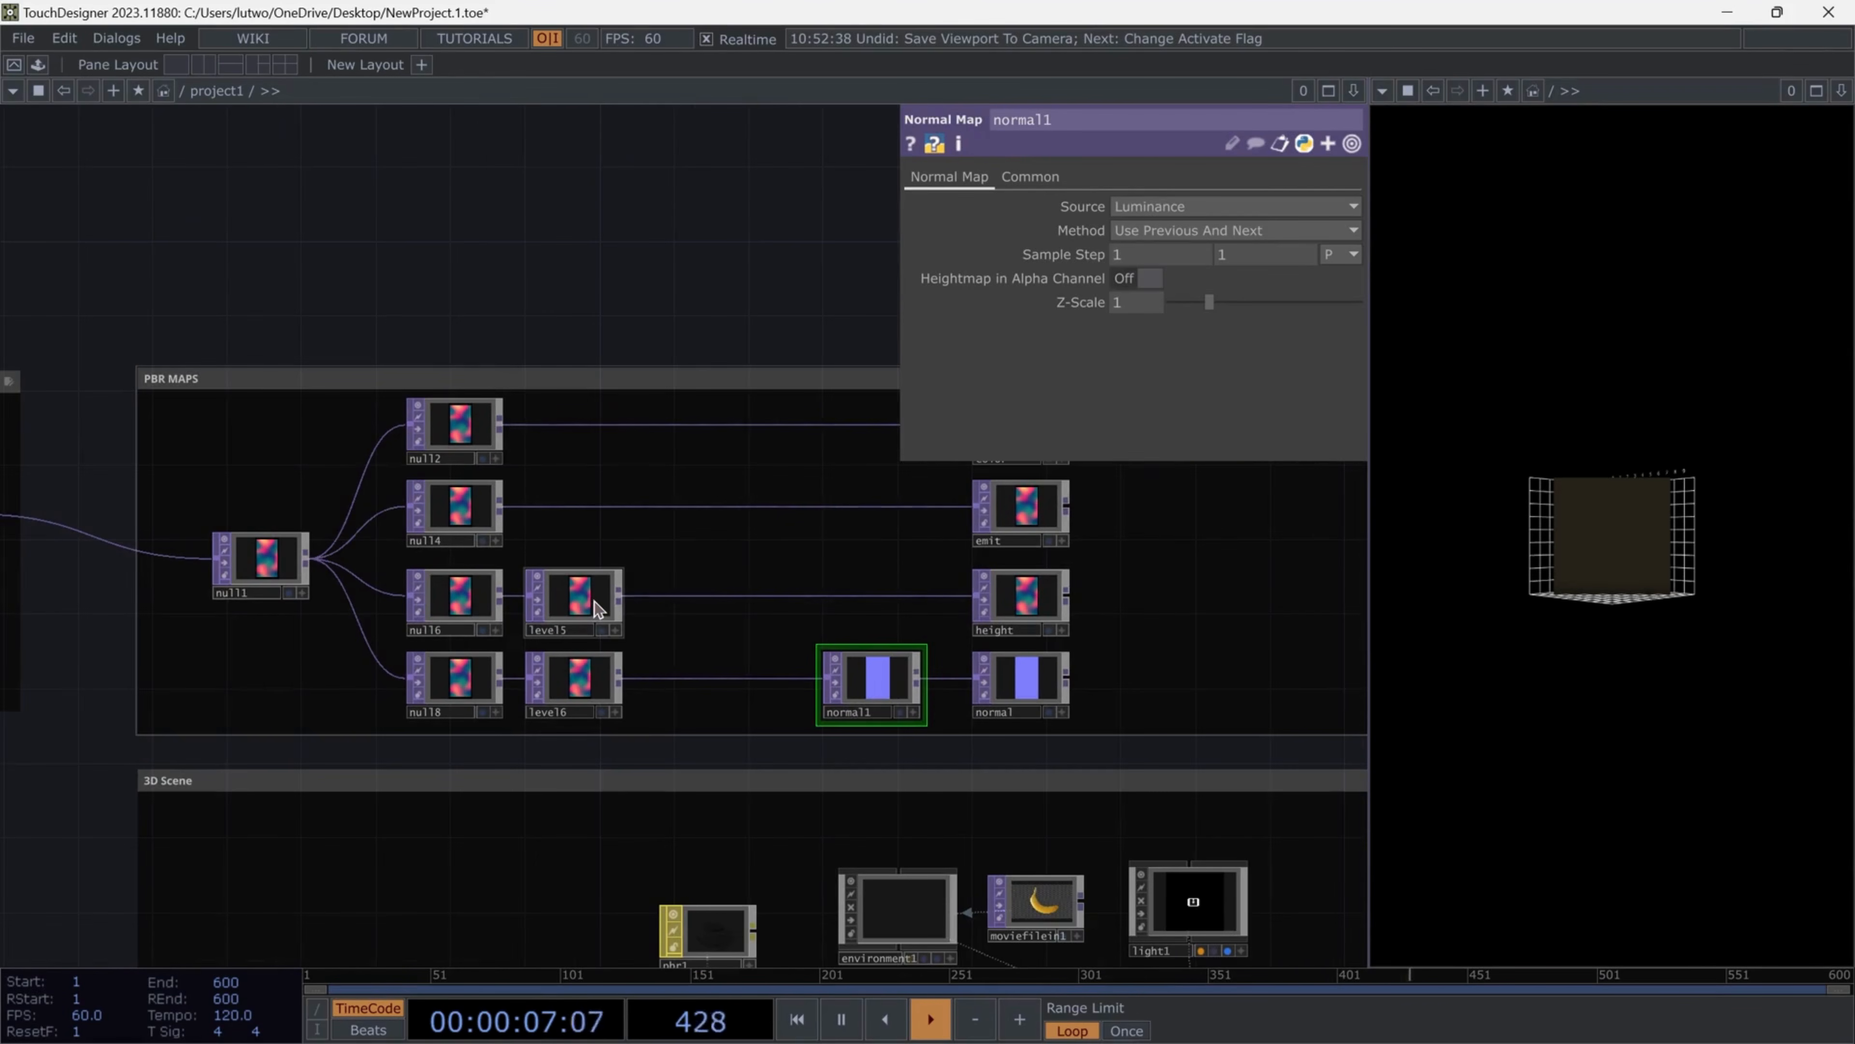
Turn on Apply Stepping for level5 in the height branch of the PBR MAPS group
click(594, 602)
click(577, 676)
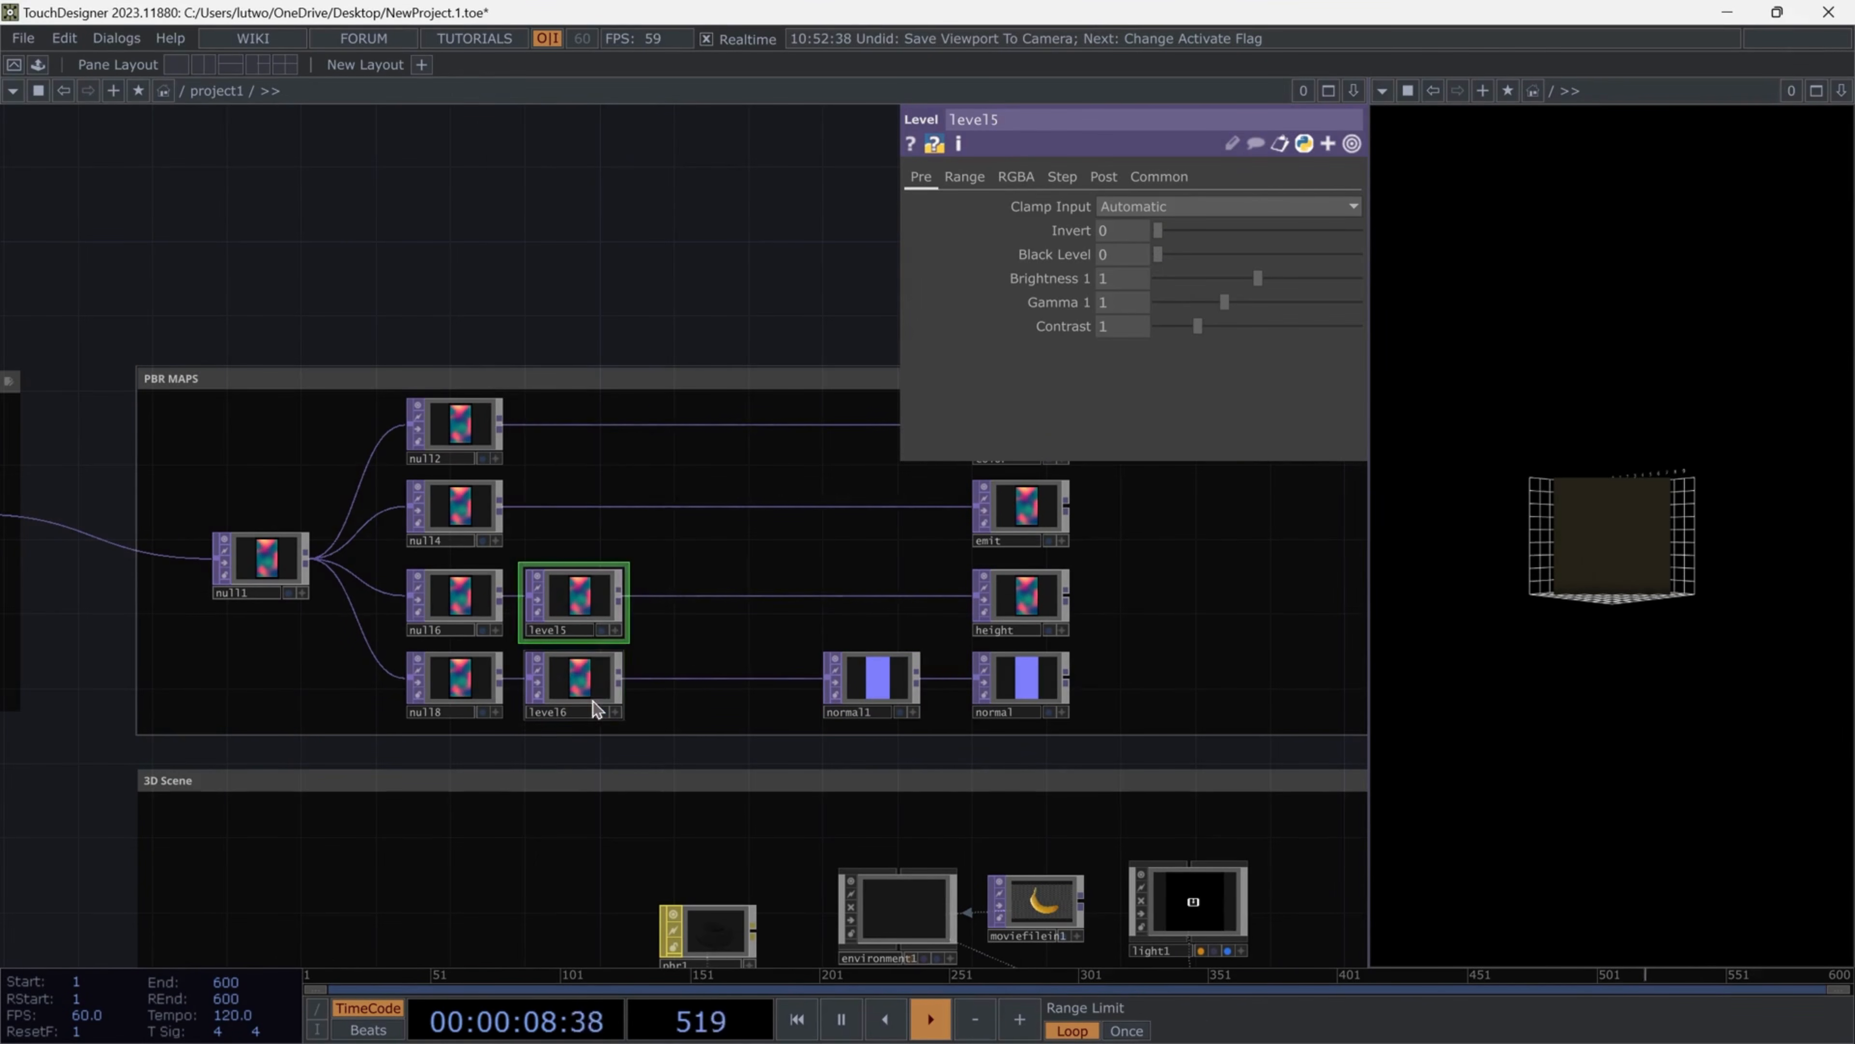
click(588, 601)
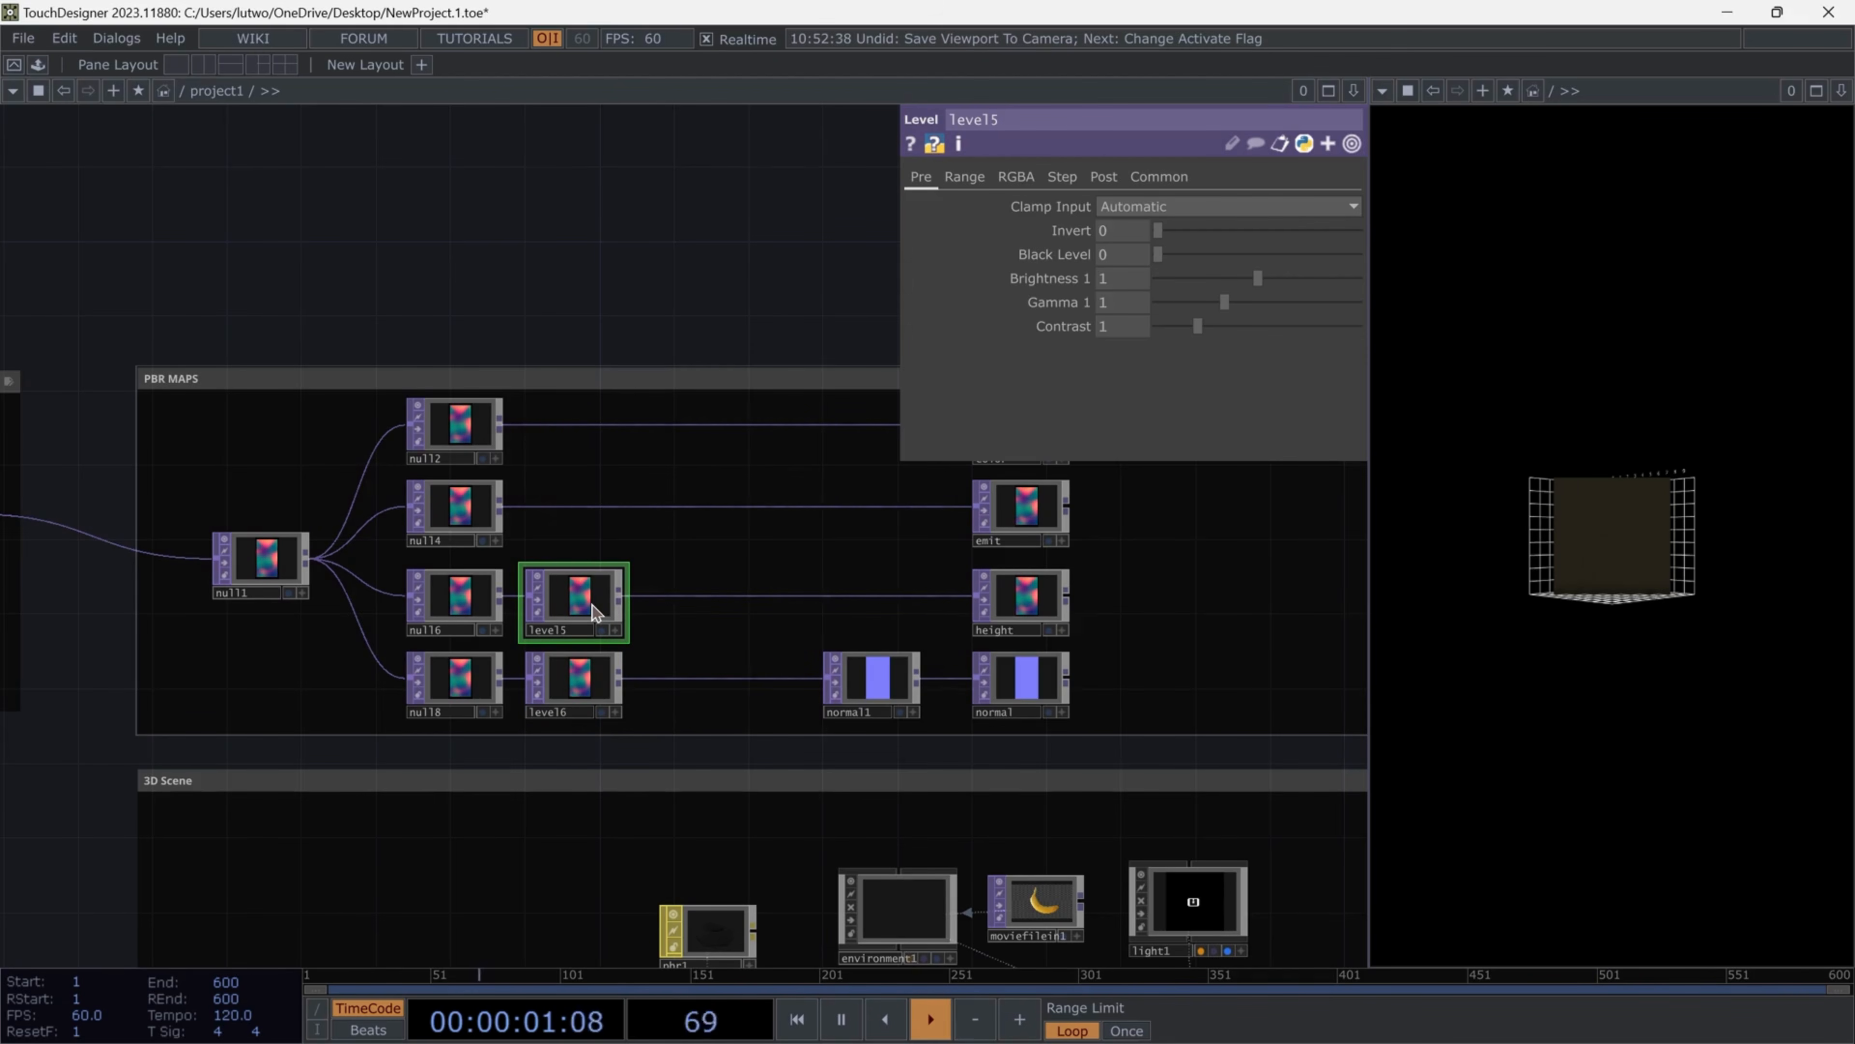
click(1075, 182)
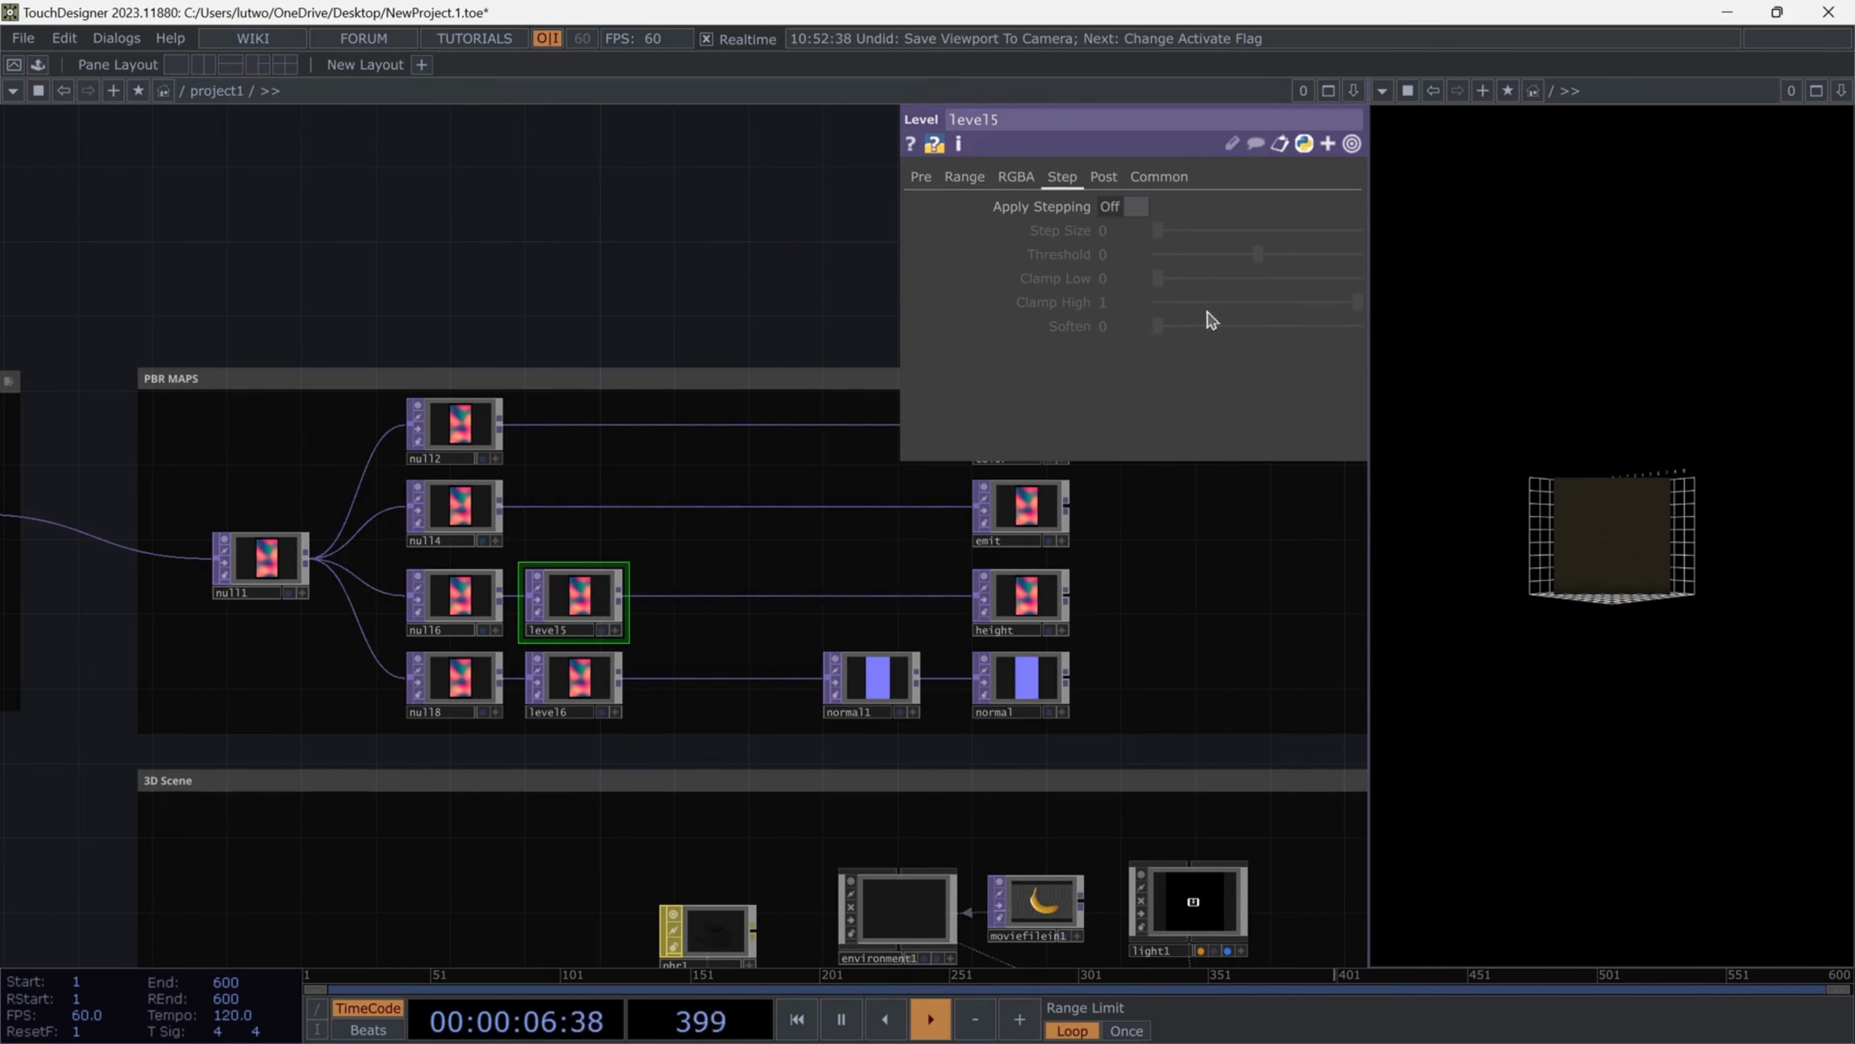
click(1140, 207)
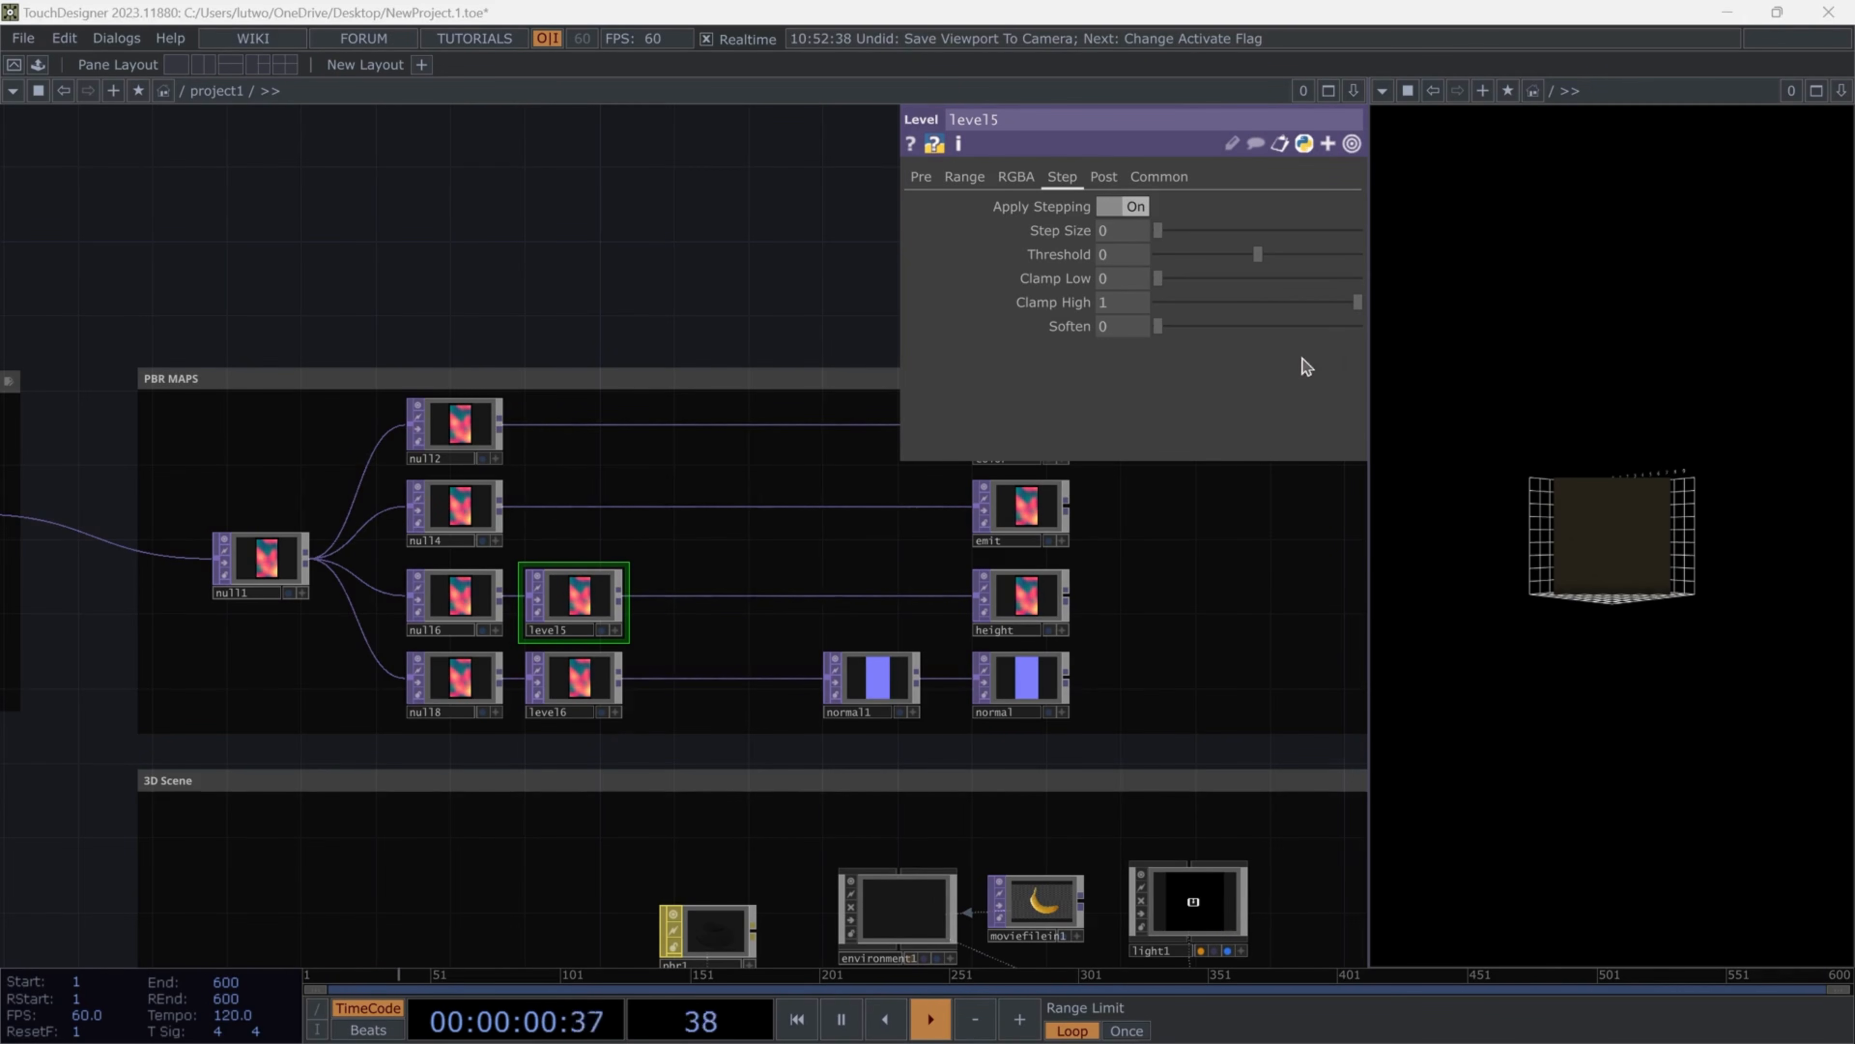
Set level5's Step Size to 0.043 and Threshold to -0.35
click(1123, 230)
text(0.)
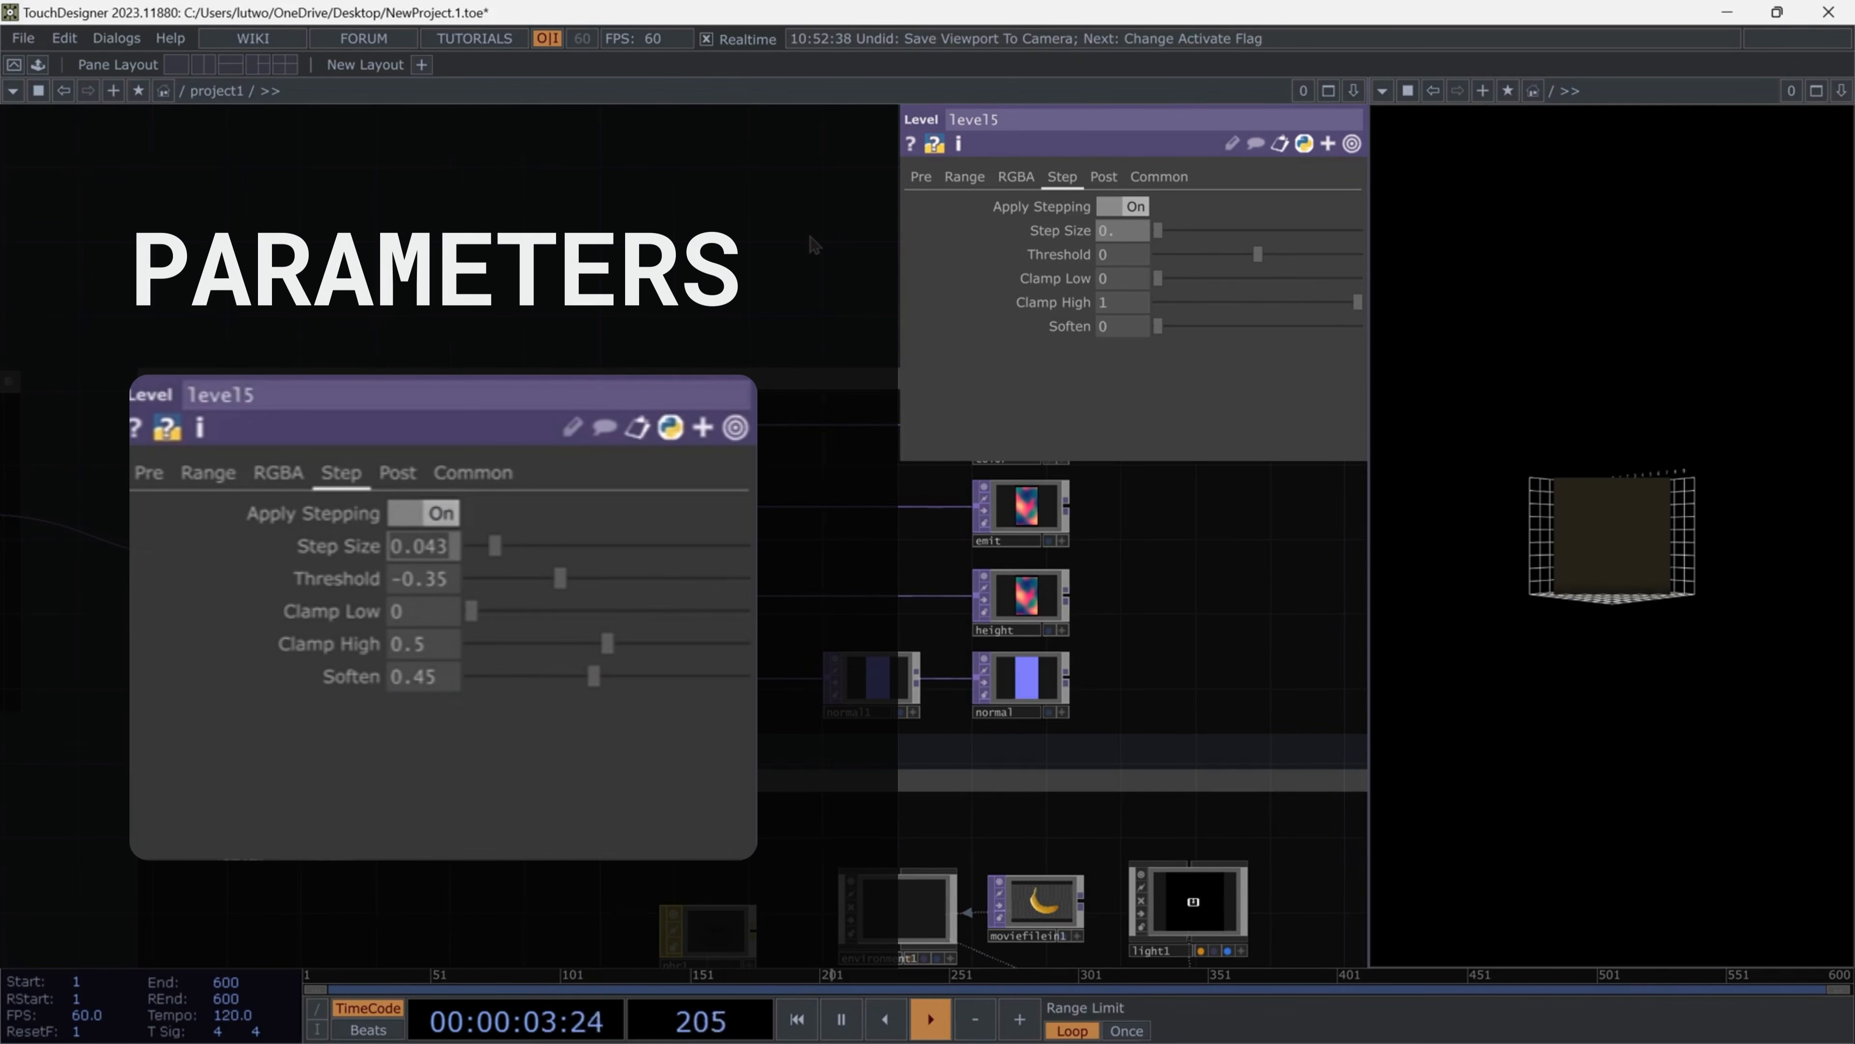
text(043)
key(Tab)
text(-)
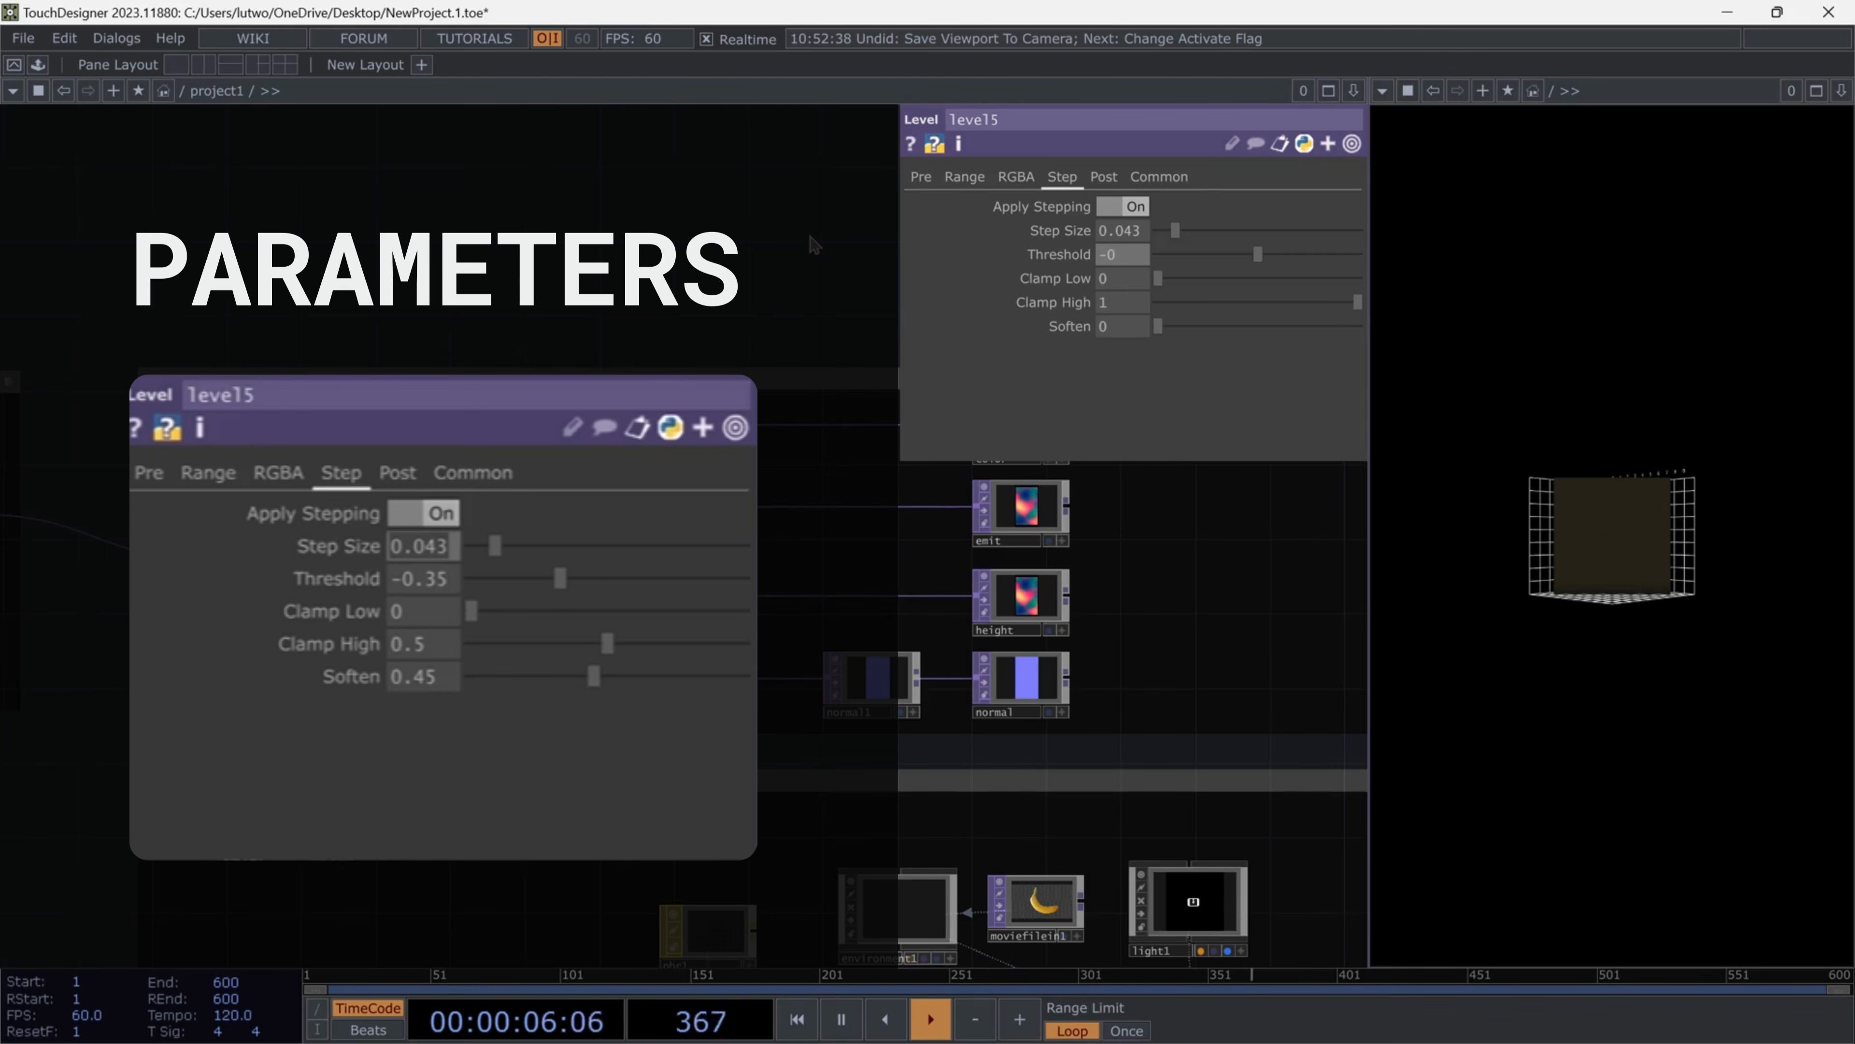
text(0.35)
key(Tab)
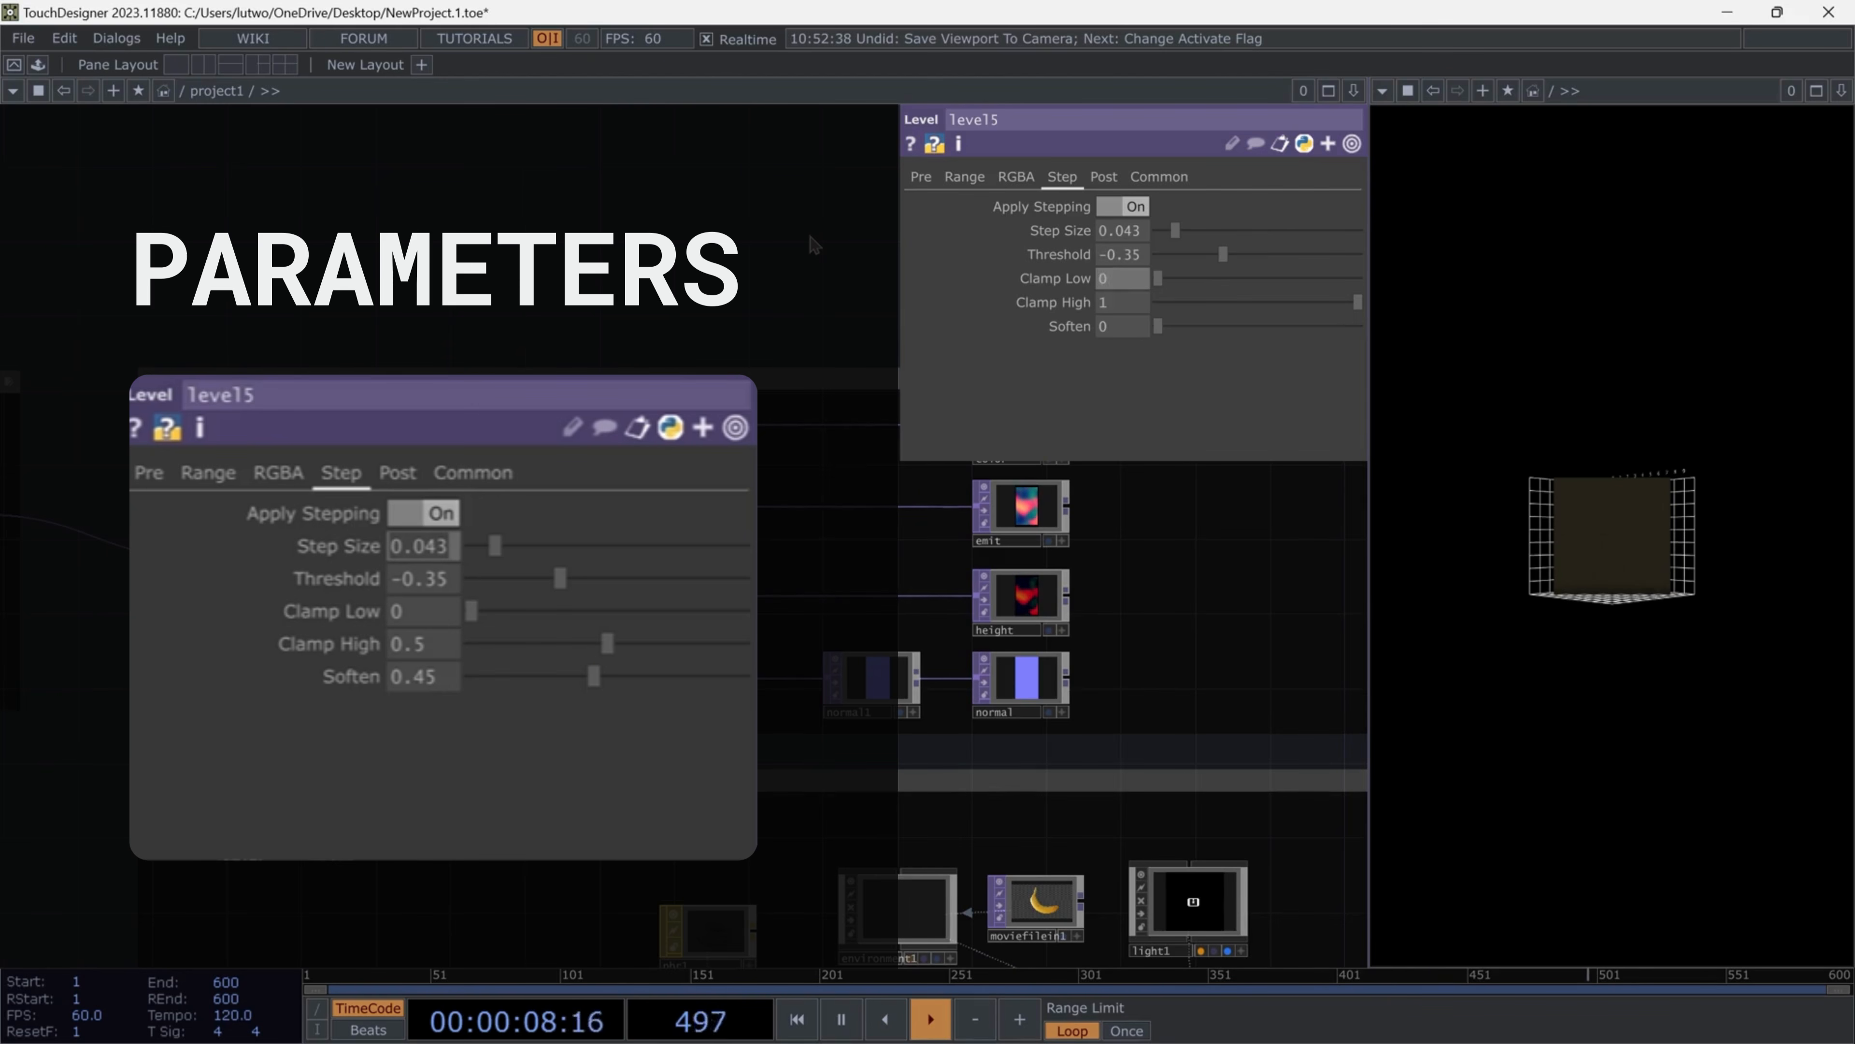
Set level5's Clamp High to 0.5 and Soften to 0.45
key(Tab)
text(0.5)
key(Tab)
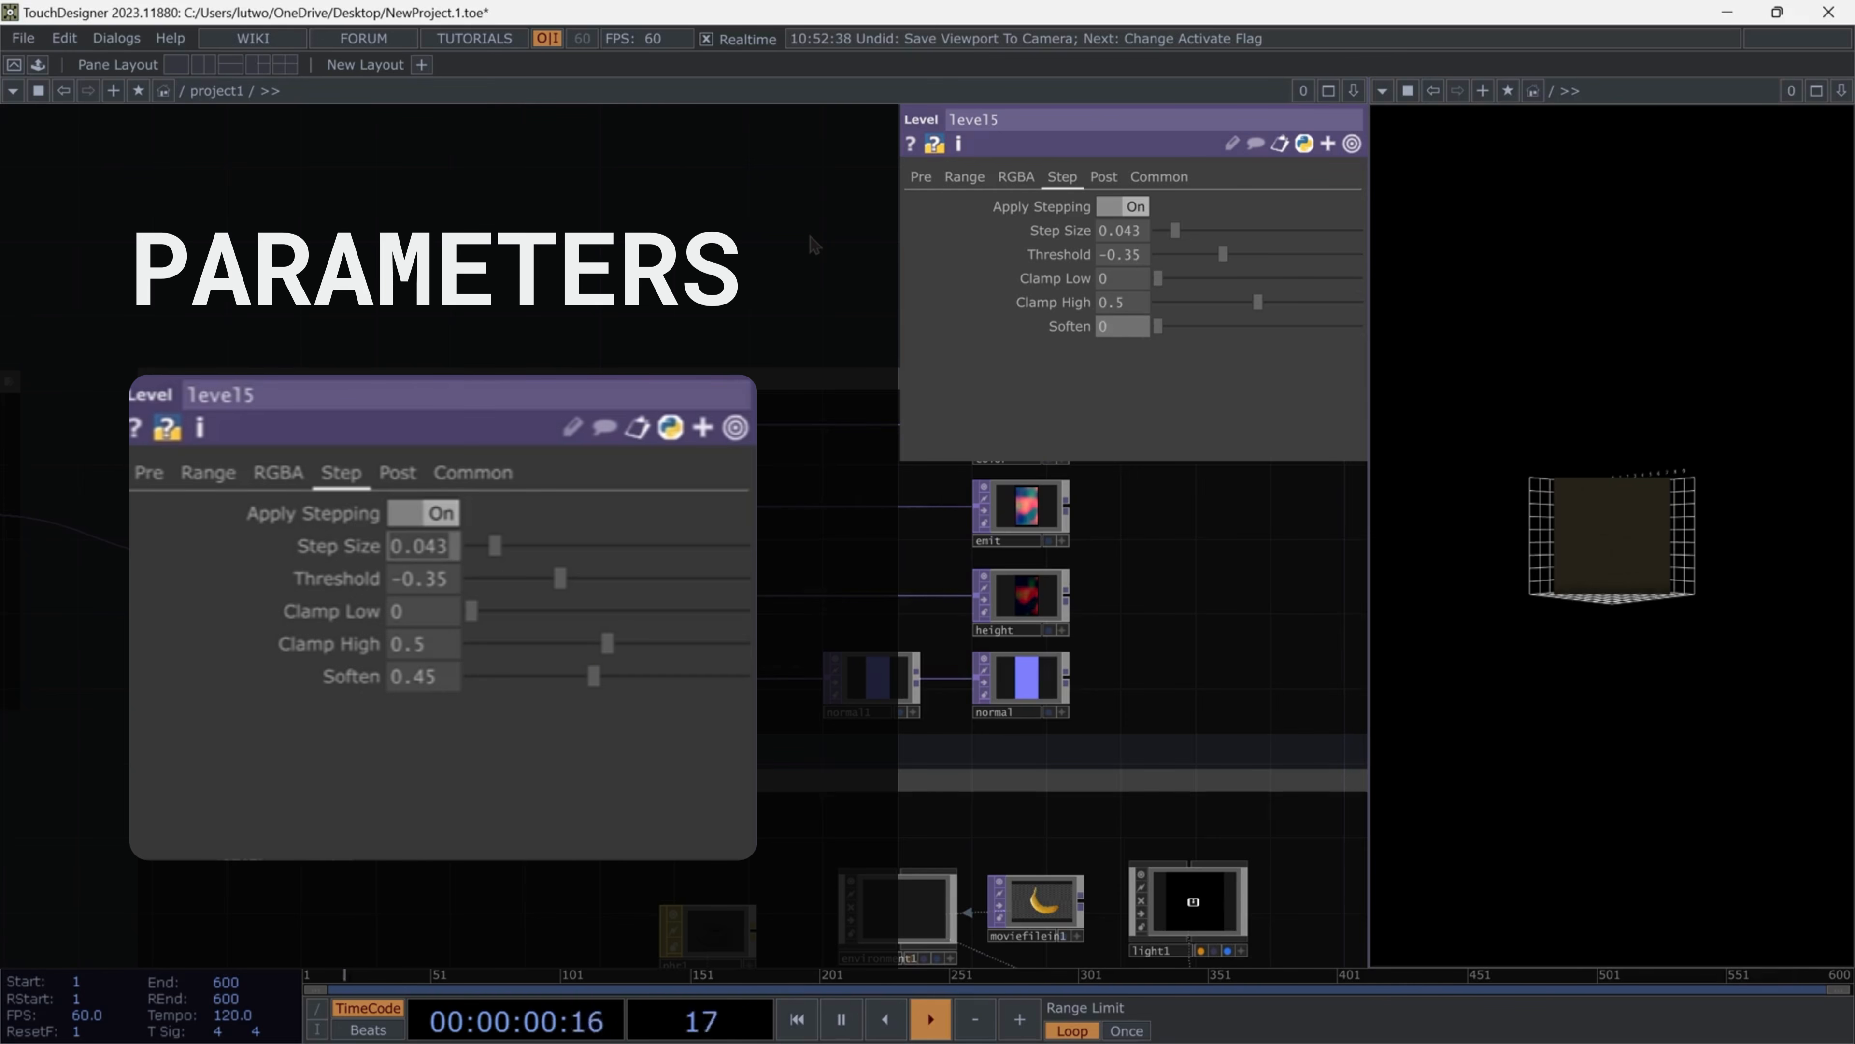
text(0.45)
key(Return)
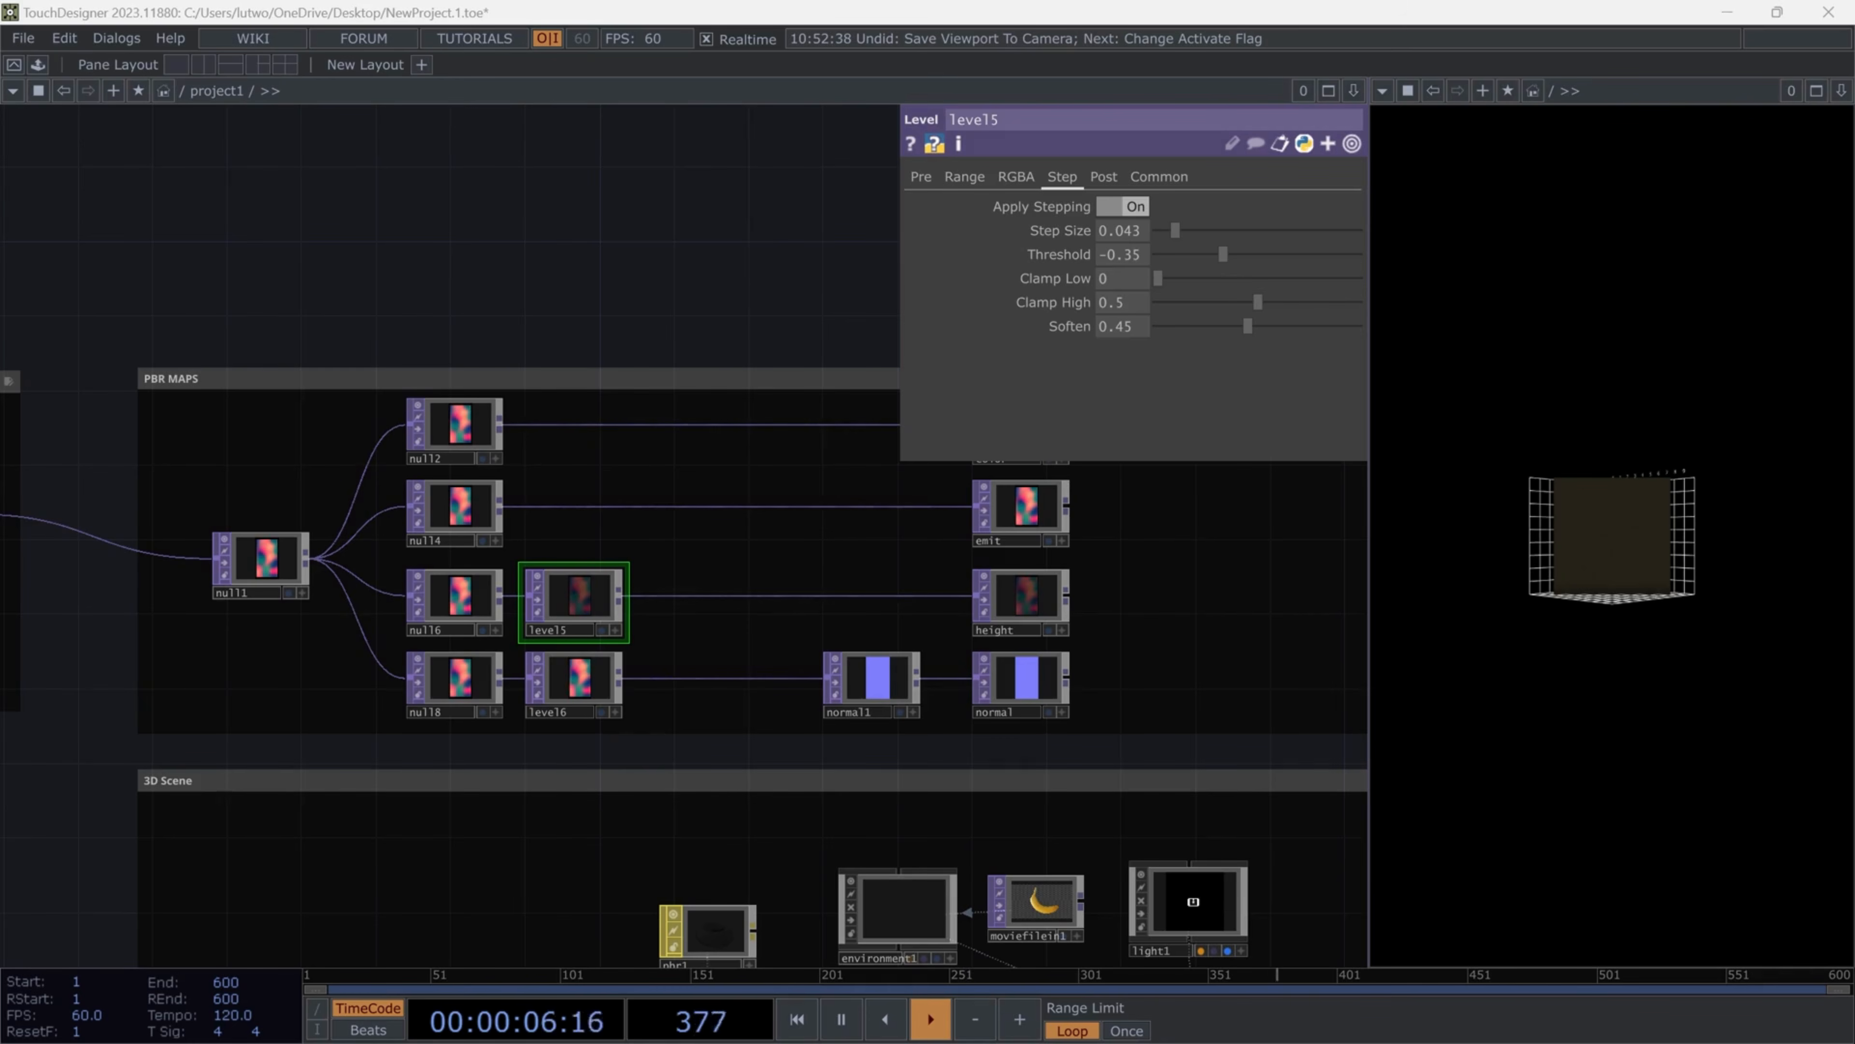
Delete level6 from the normal branch of the PBR MAPS group
click(921, 177)
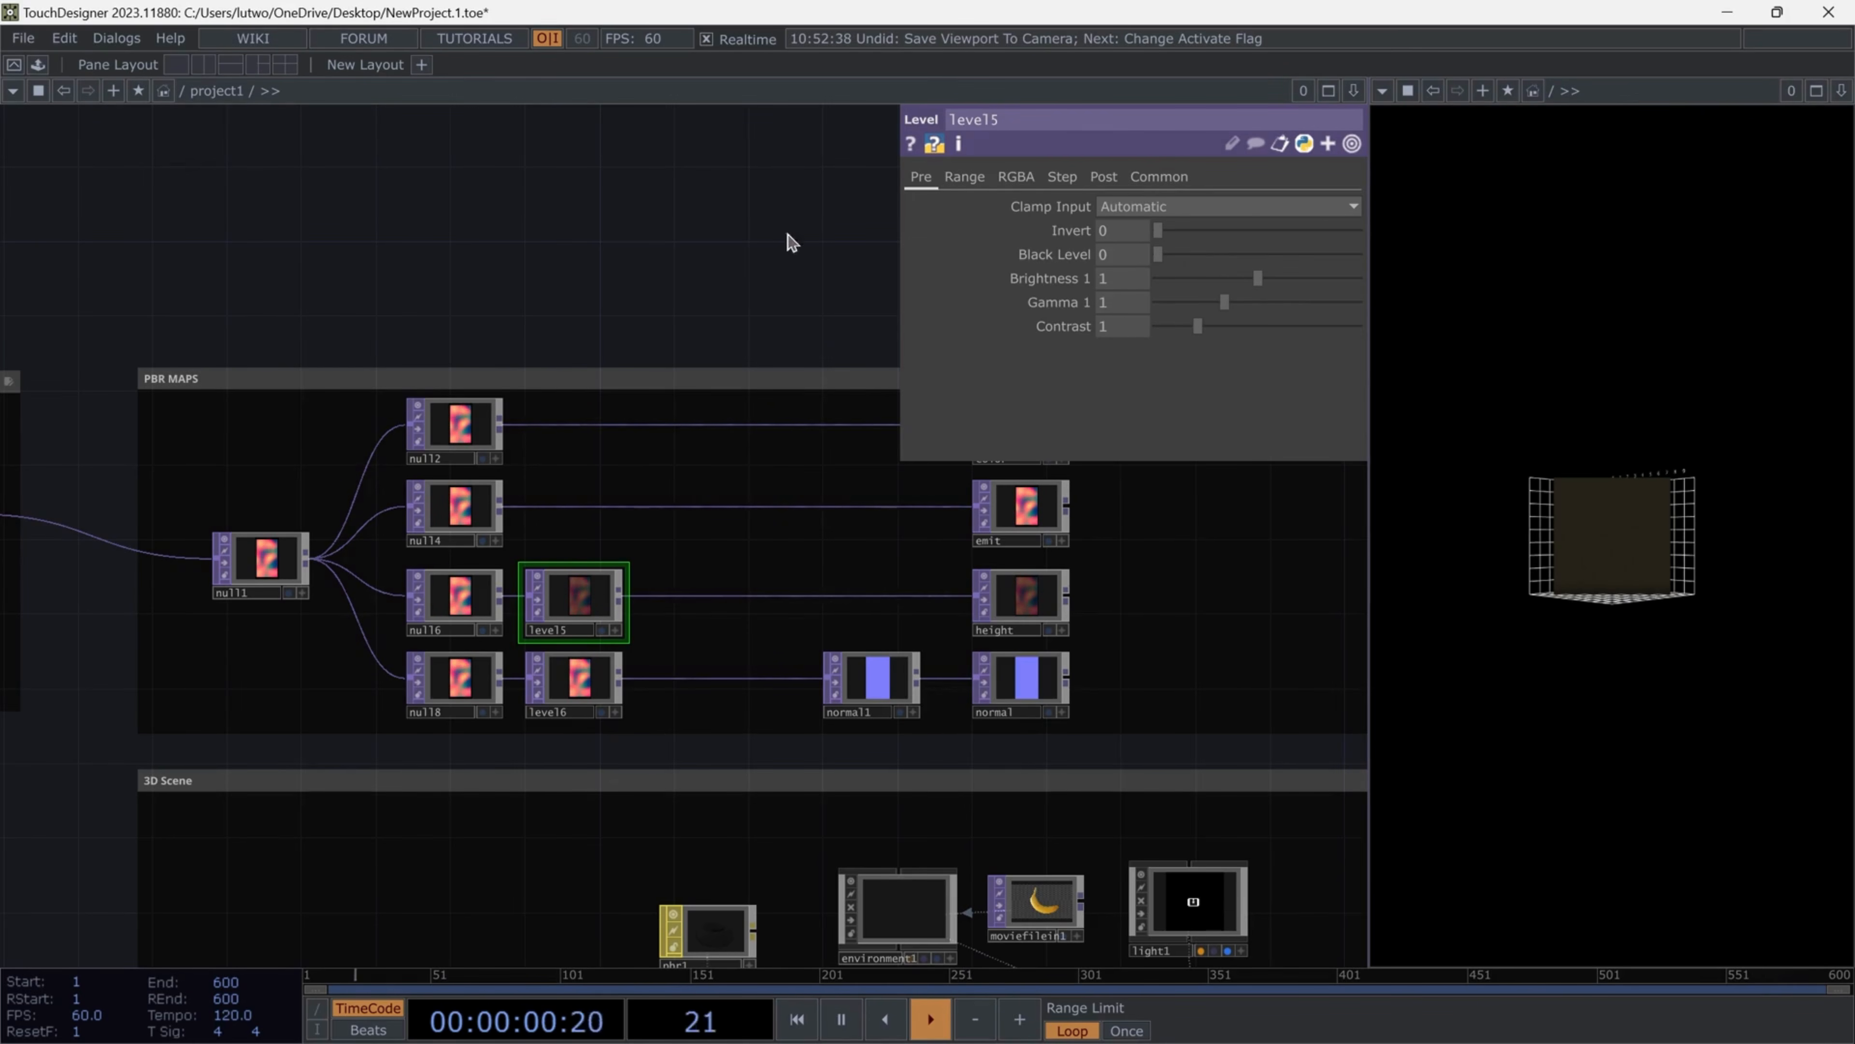
click(583, 689)
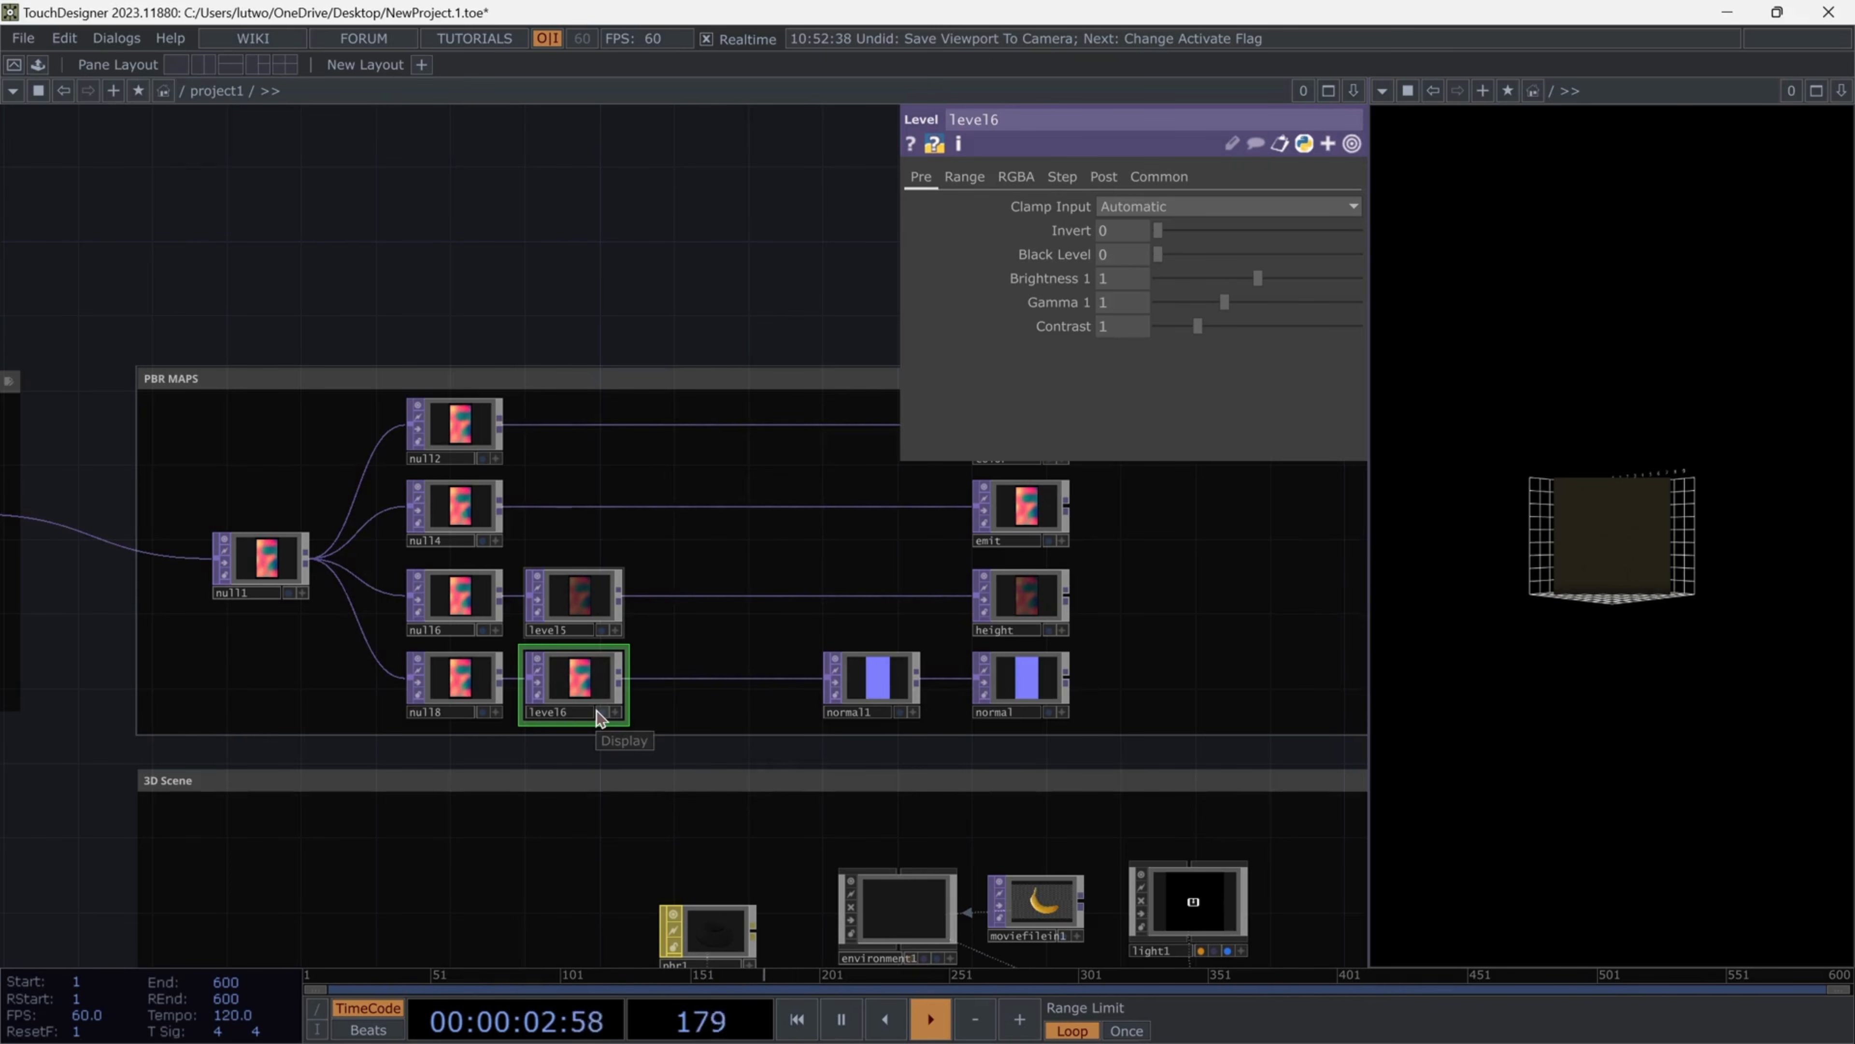
key(Delete)
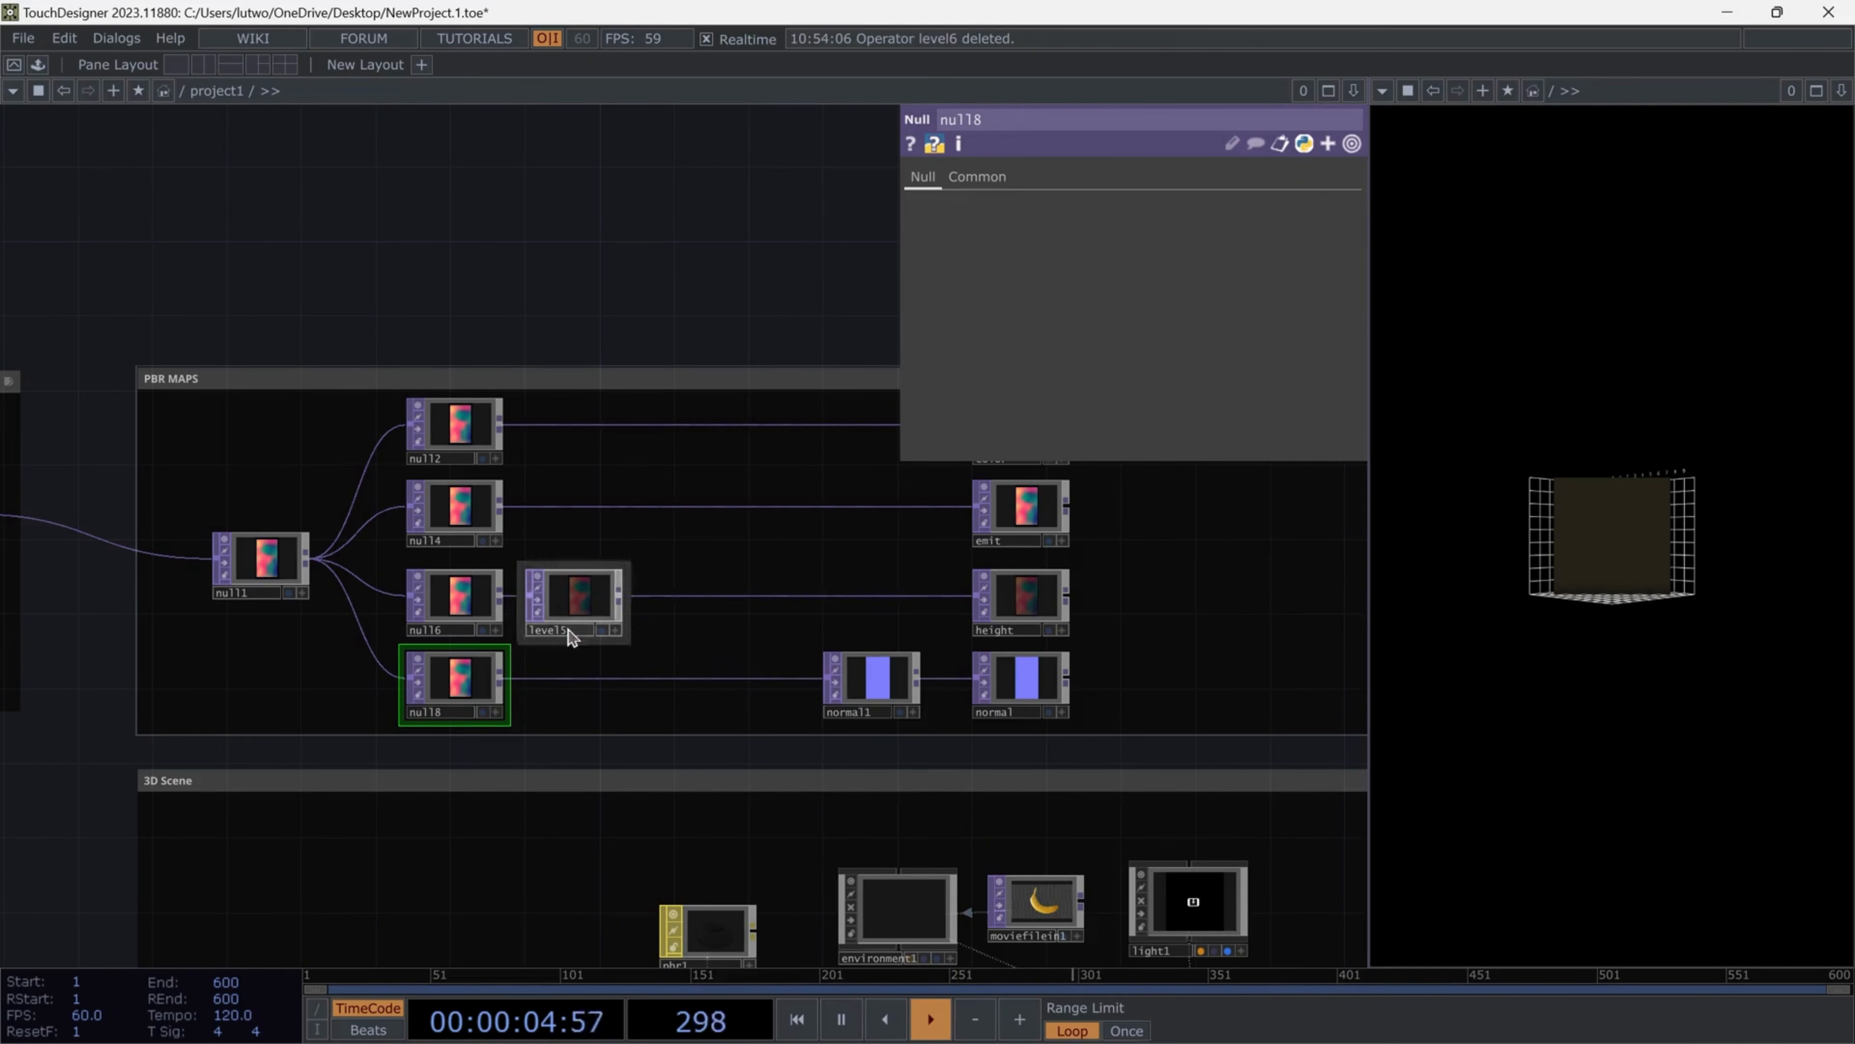
Duplicate level5 and insert the copy in the normal branch between null8 and normal1
click(589, 619)
key(ctrl+c)
key(ctrl+v)
scroll(537, 696, up, 5)
mouse_move(562, 679)
mouse_down()
mouse_move(601, 679)
mouse_move(547, 681)
mouse_up()
drag(577, 670, 591, 669)
drag(722, 666, 766, 671)
drag(765, 672, 1102, 665)
drag(659, 657, 642, 658)
drag(642, 657, 659, 658)
scroll(512, 609, down, 5)
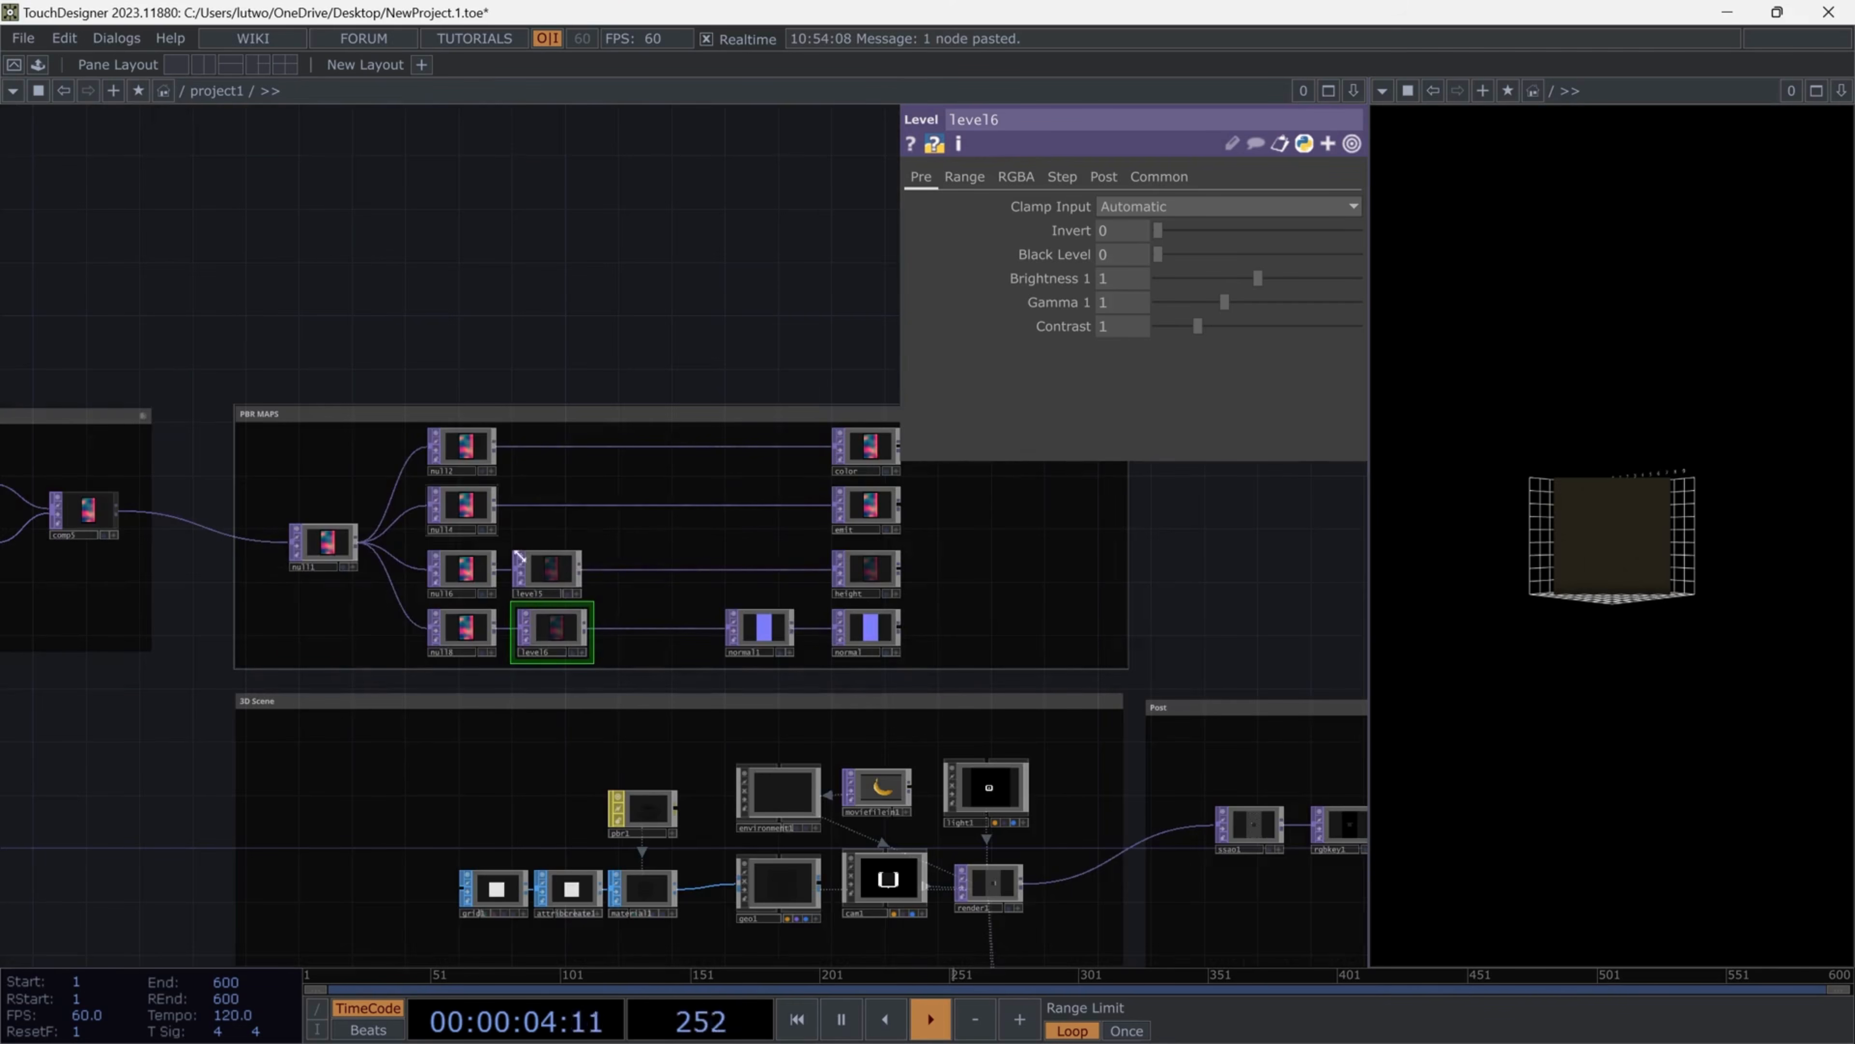
Set grid1's Rows and Columns to 50 in the 3D Scene group
drag(1200, 606, 1034, 489)
scroll(789, 627, down, 3)
scroll(1029, 861, up, 3)
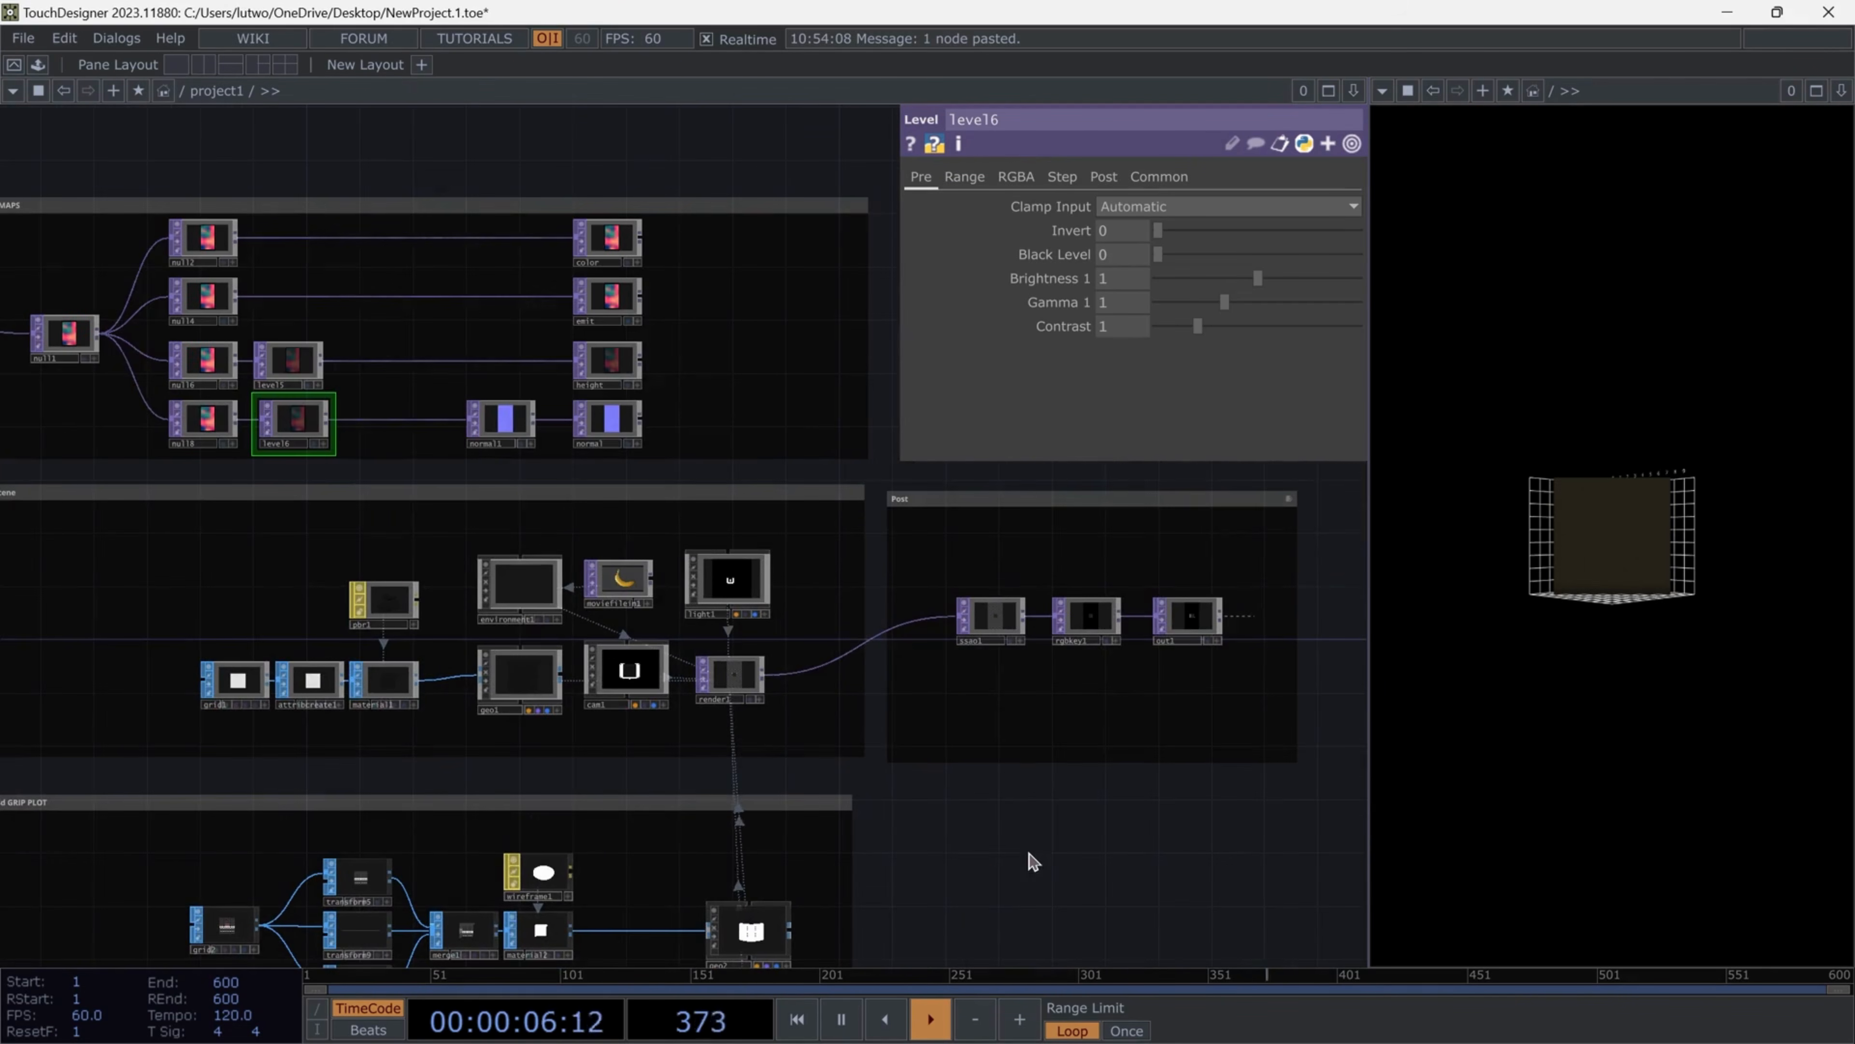
scroll(1152, 833, up, 5)
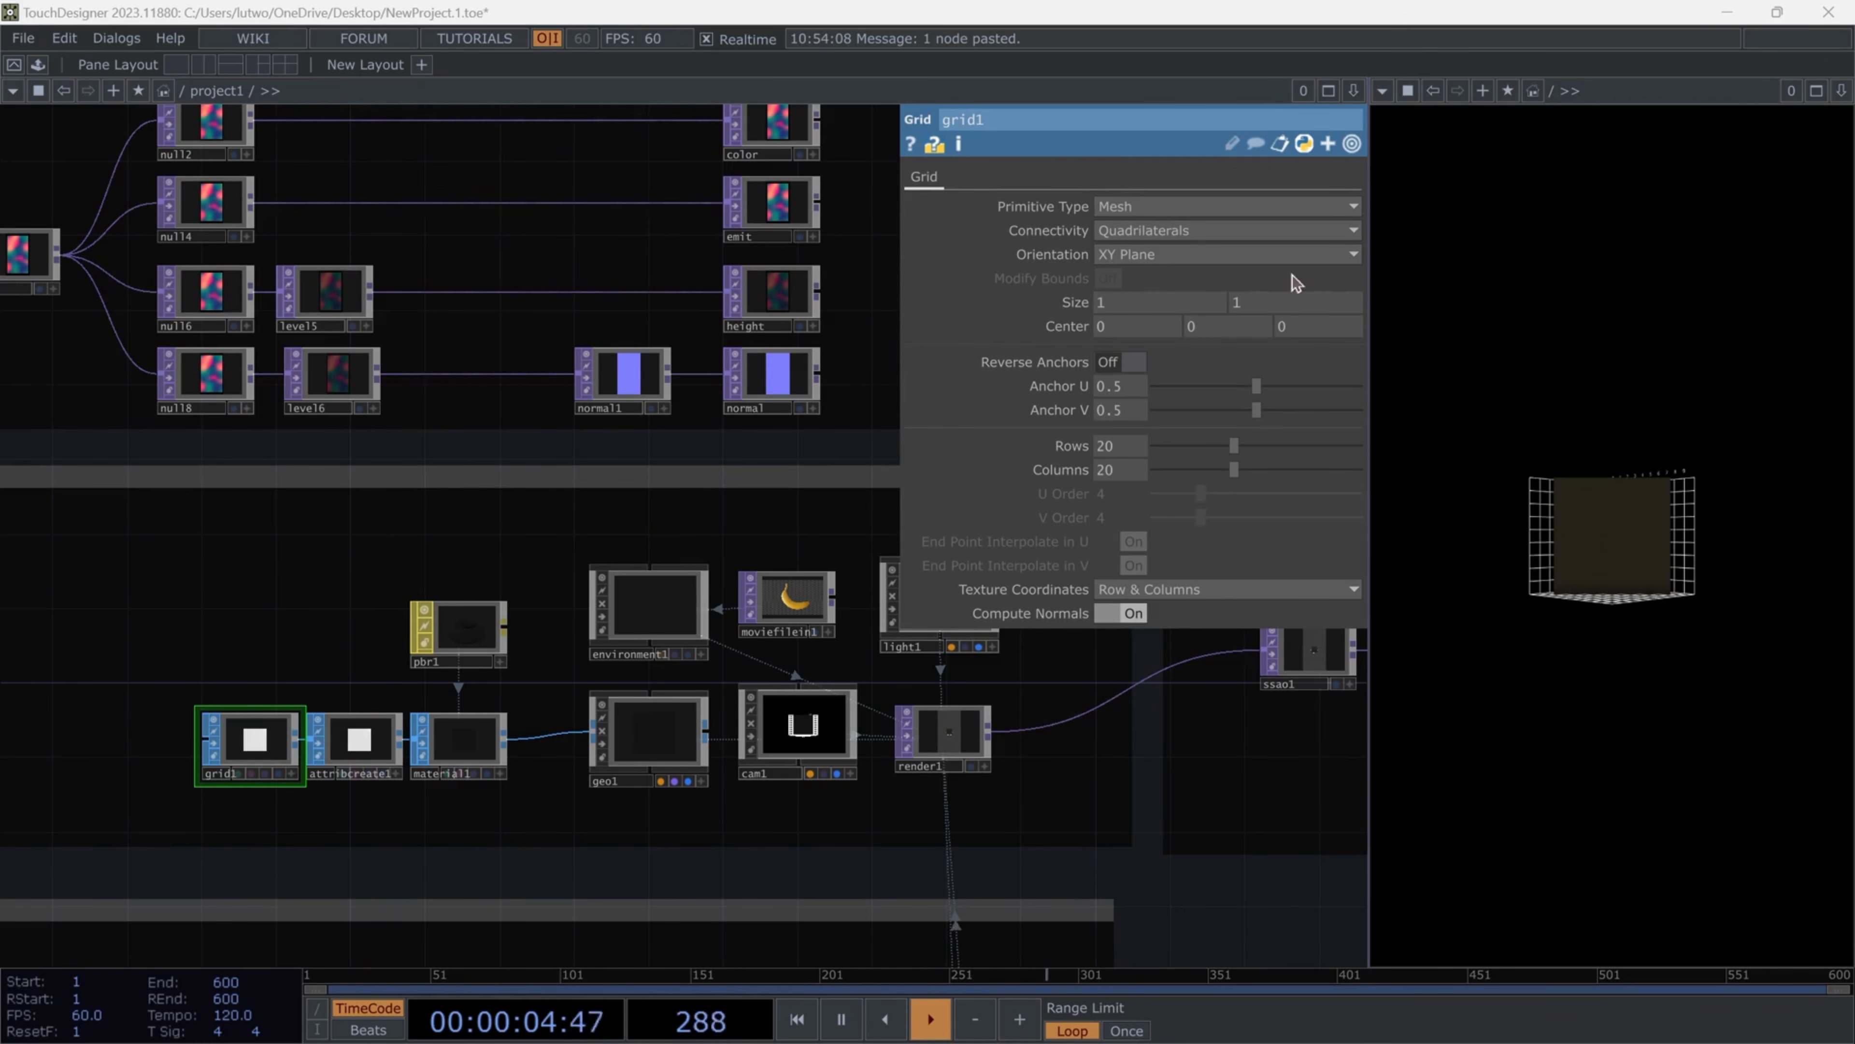
click(1120, 446)
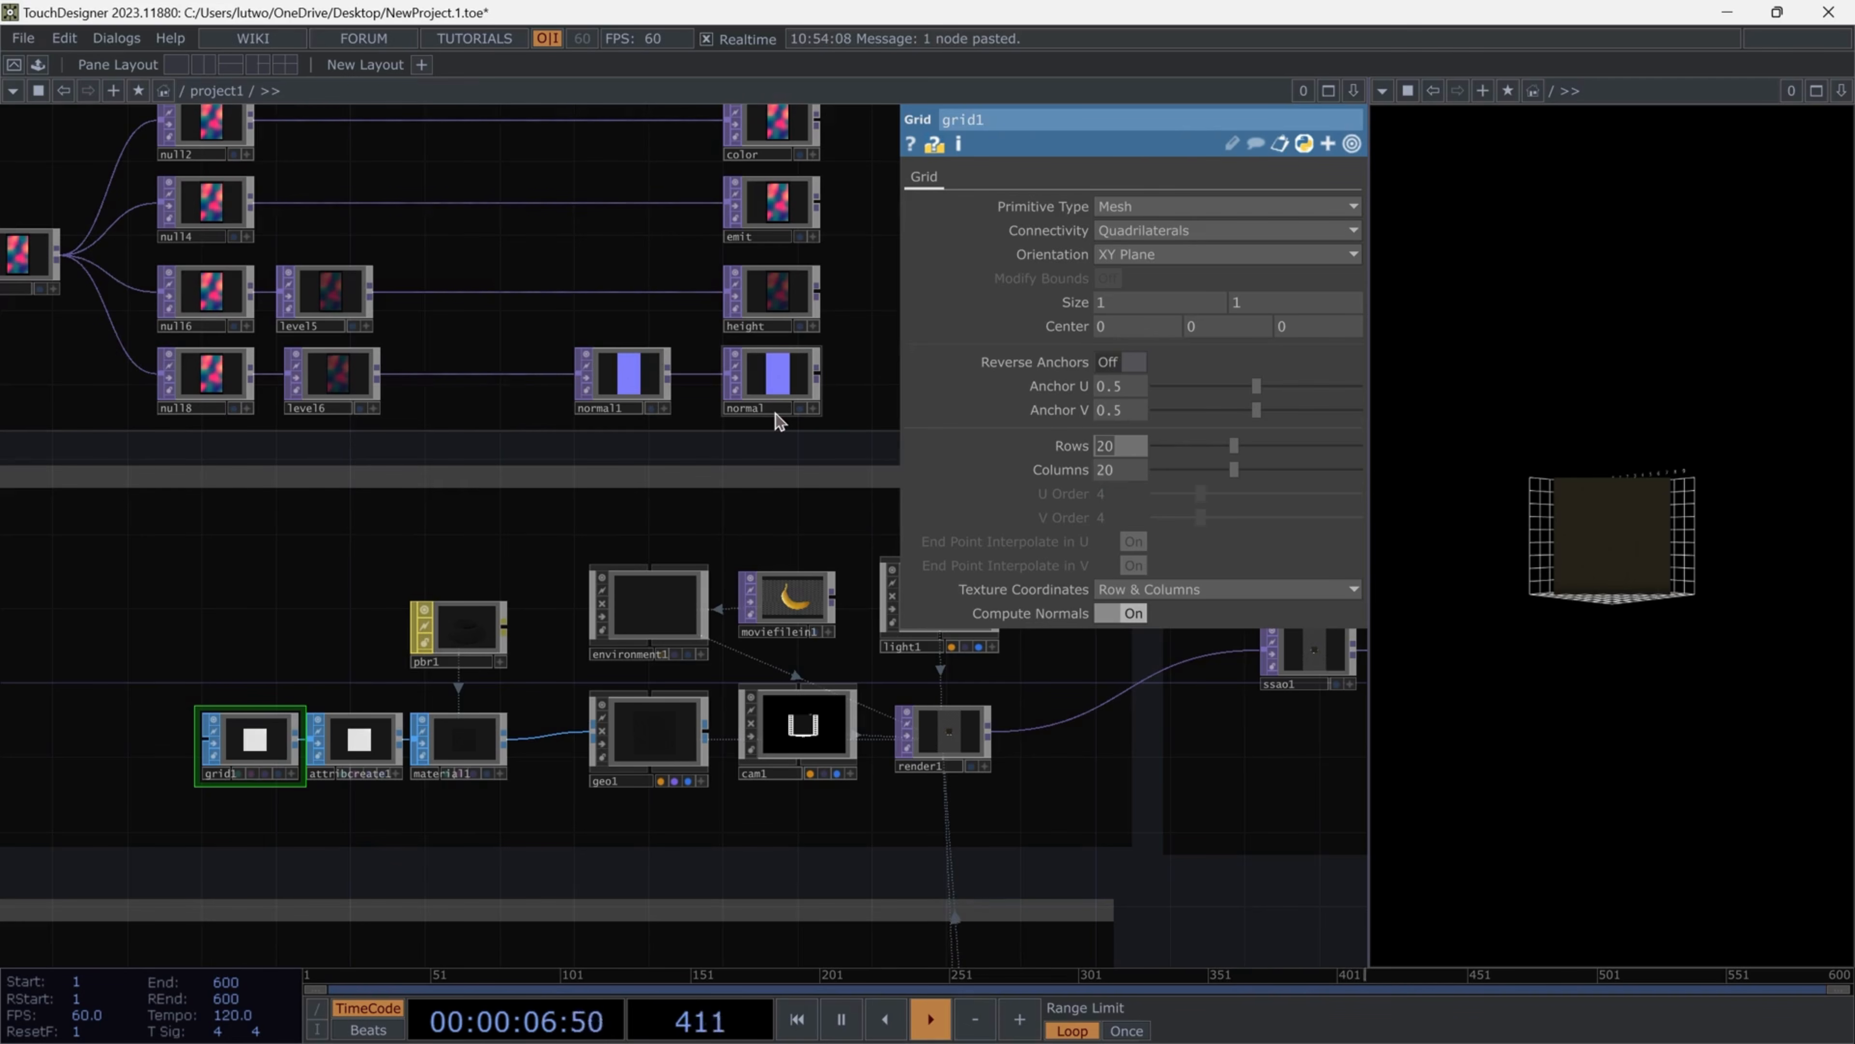
key(Tab)
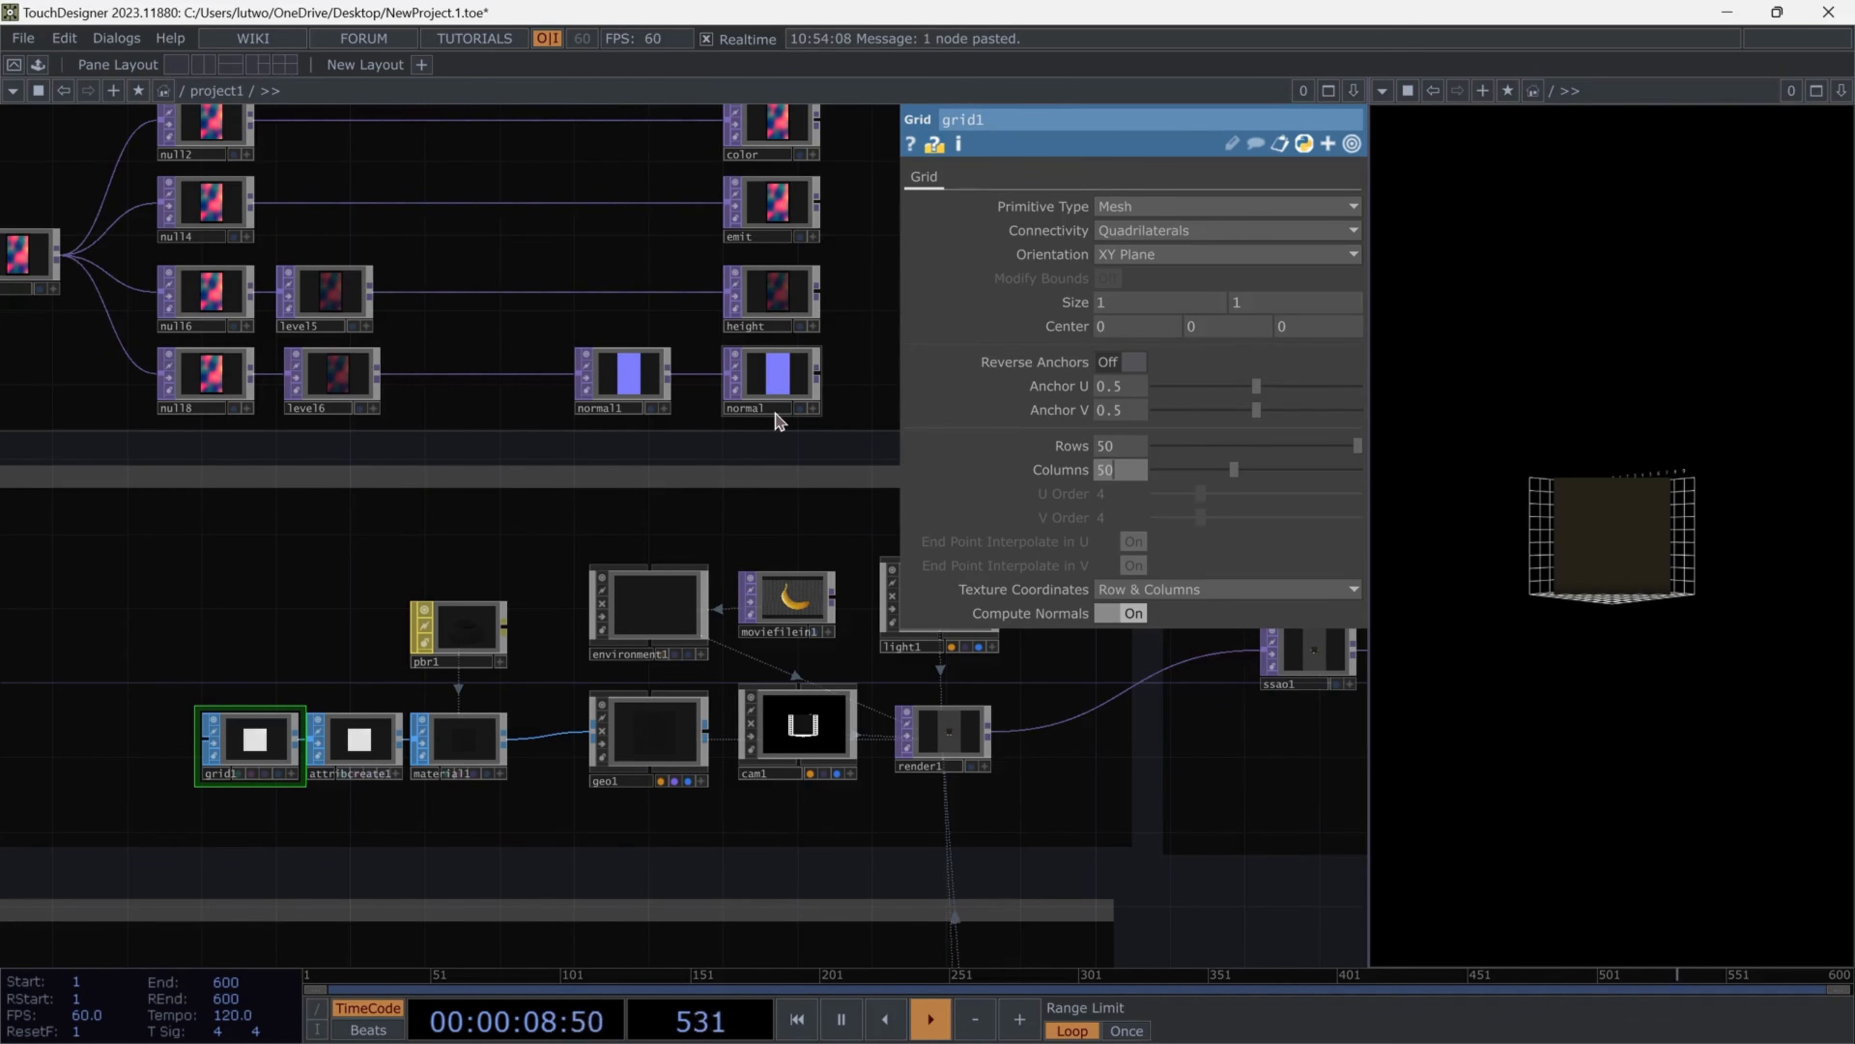
text(50)
Turn on Compute Tangents for attribcreate1 and check the material assigned in material1
click(358, 742)
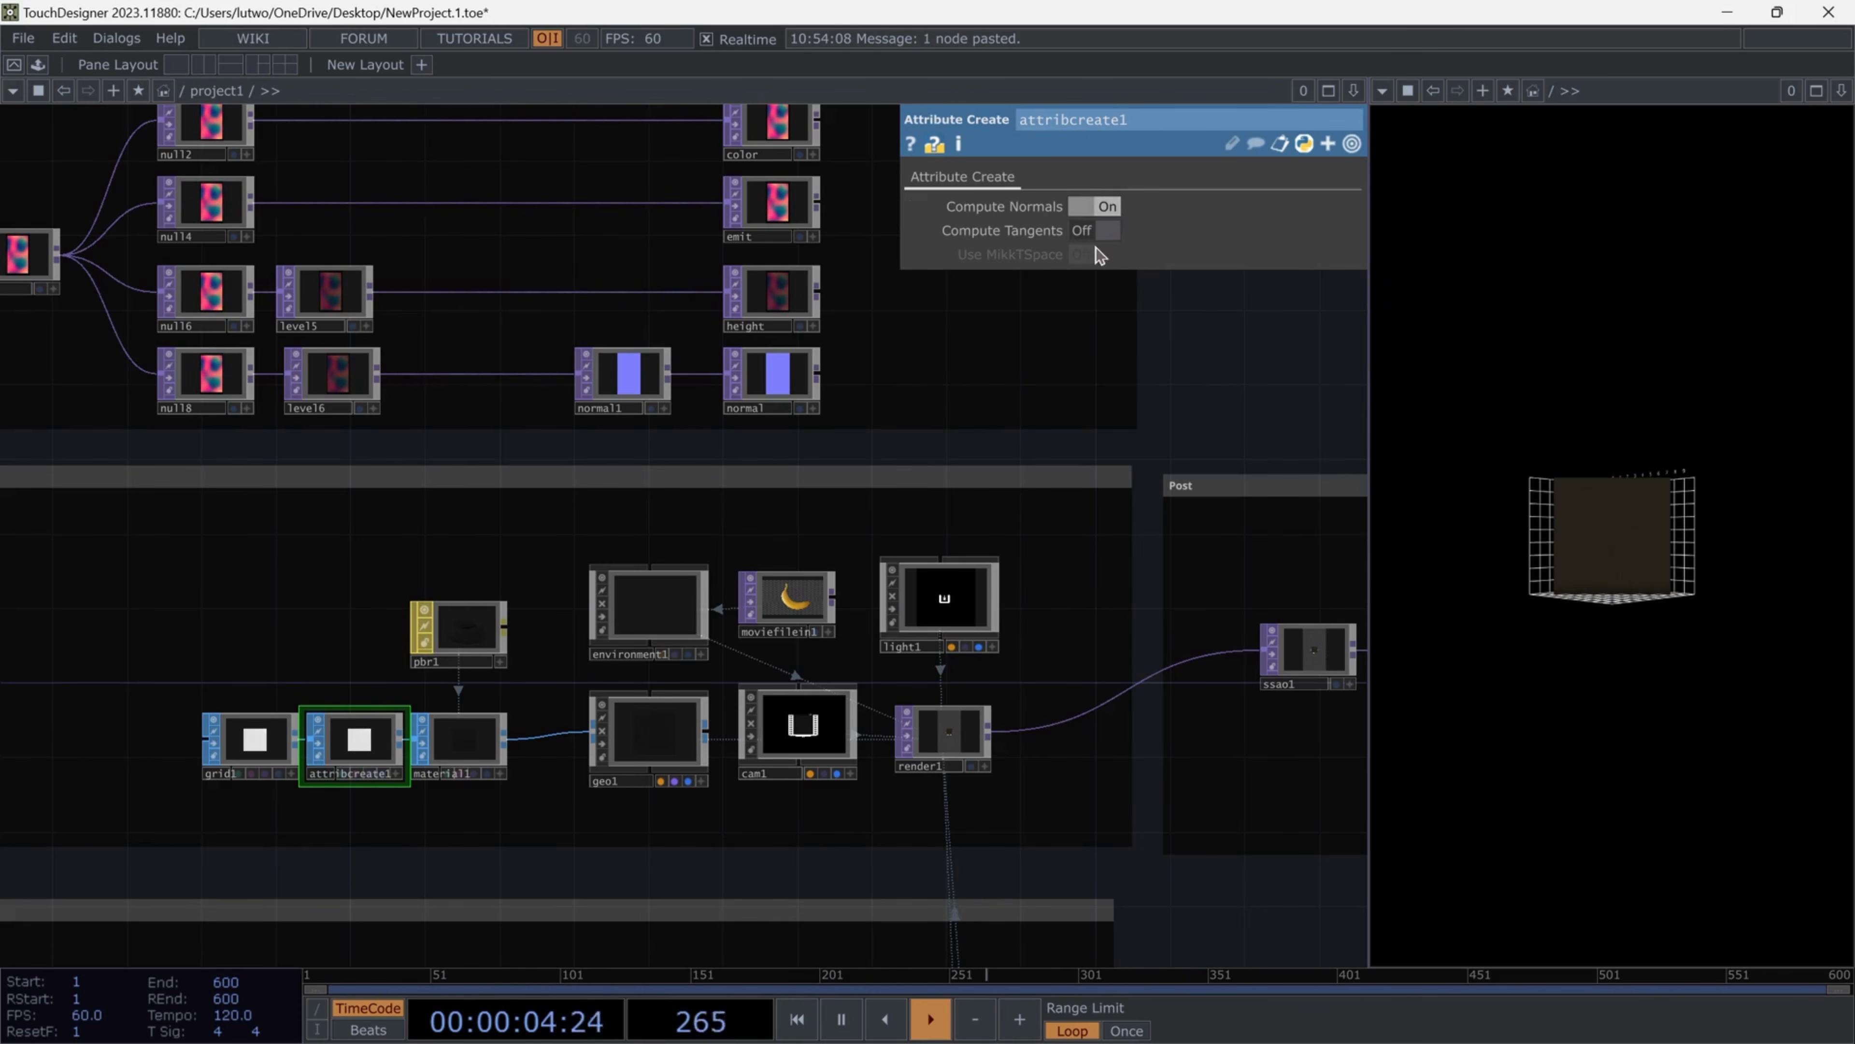
click(1105, 238)
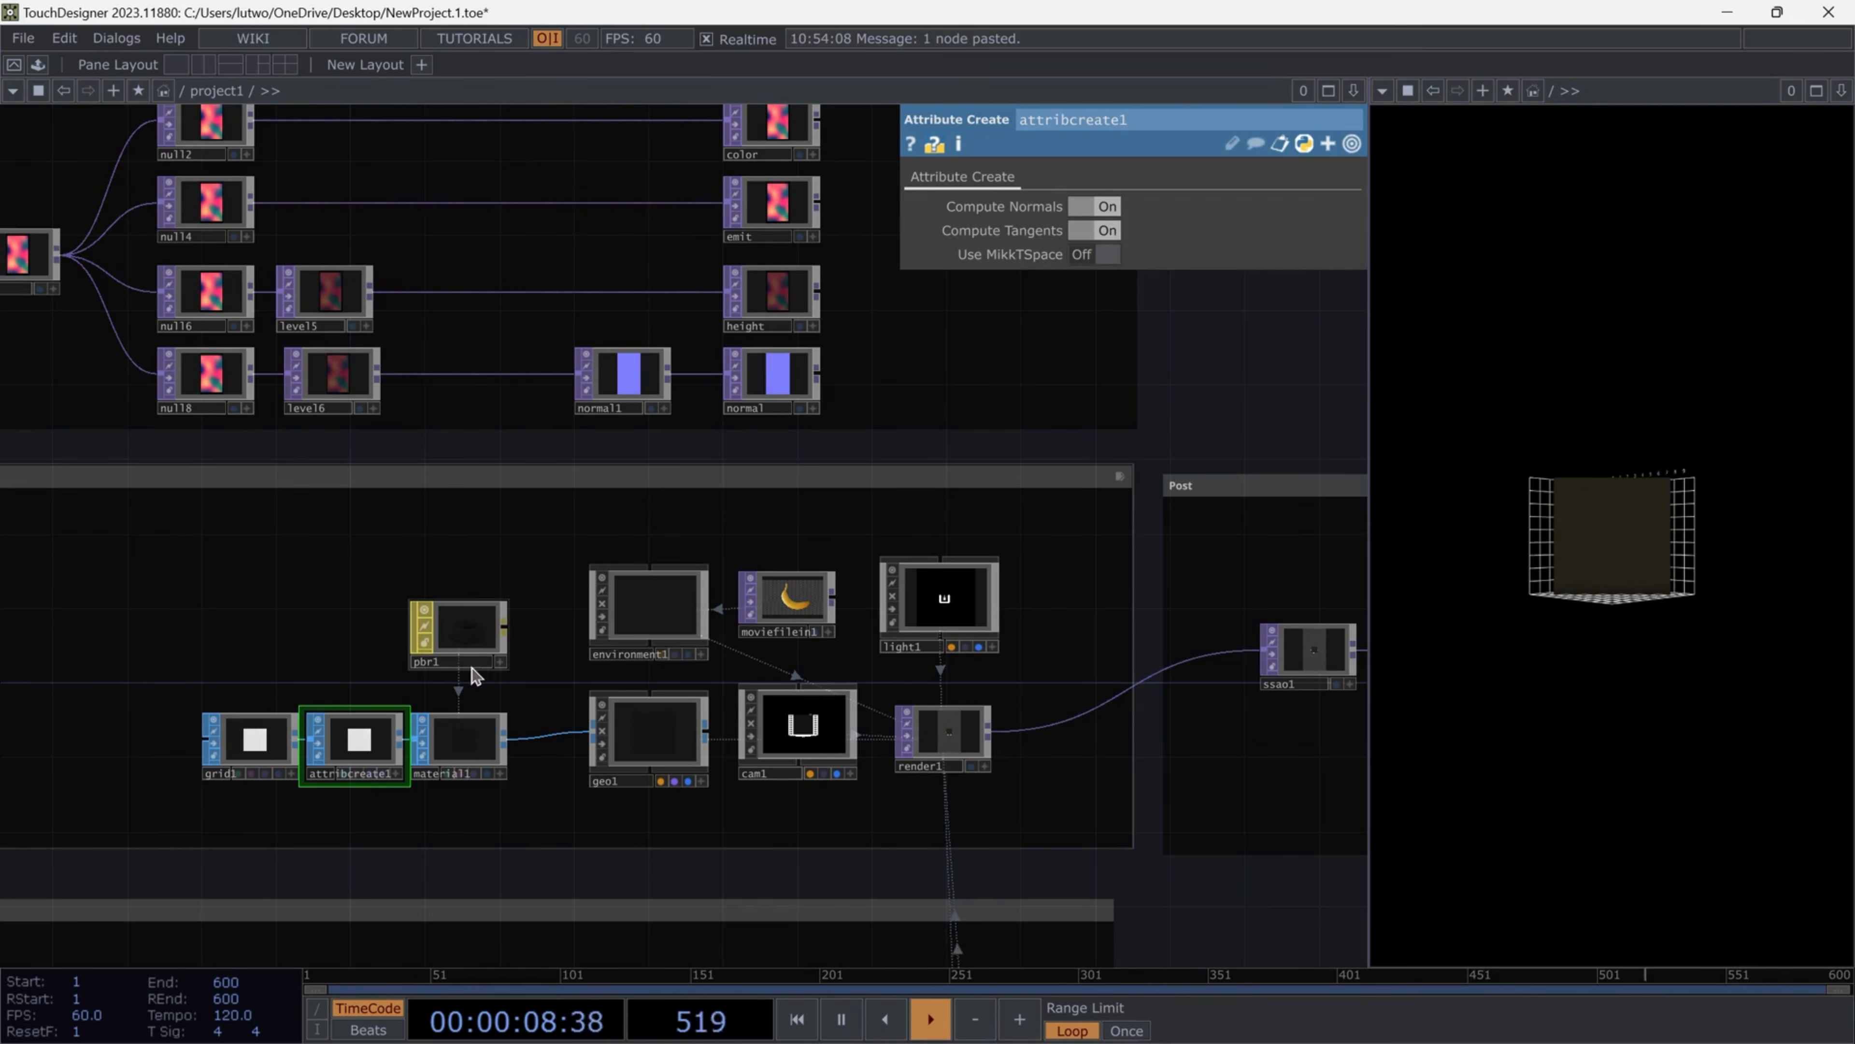
click(465, 739)
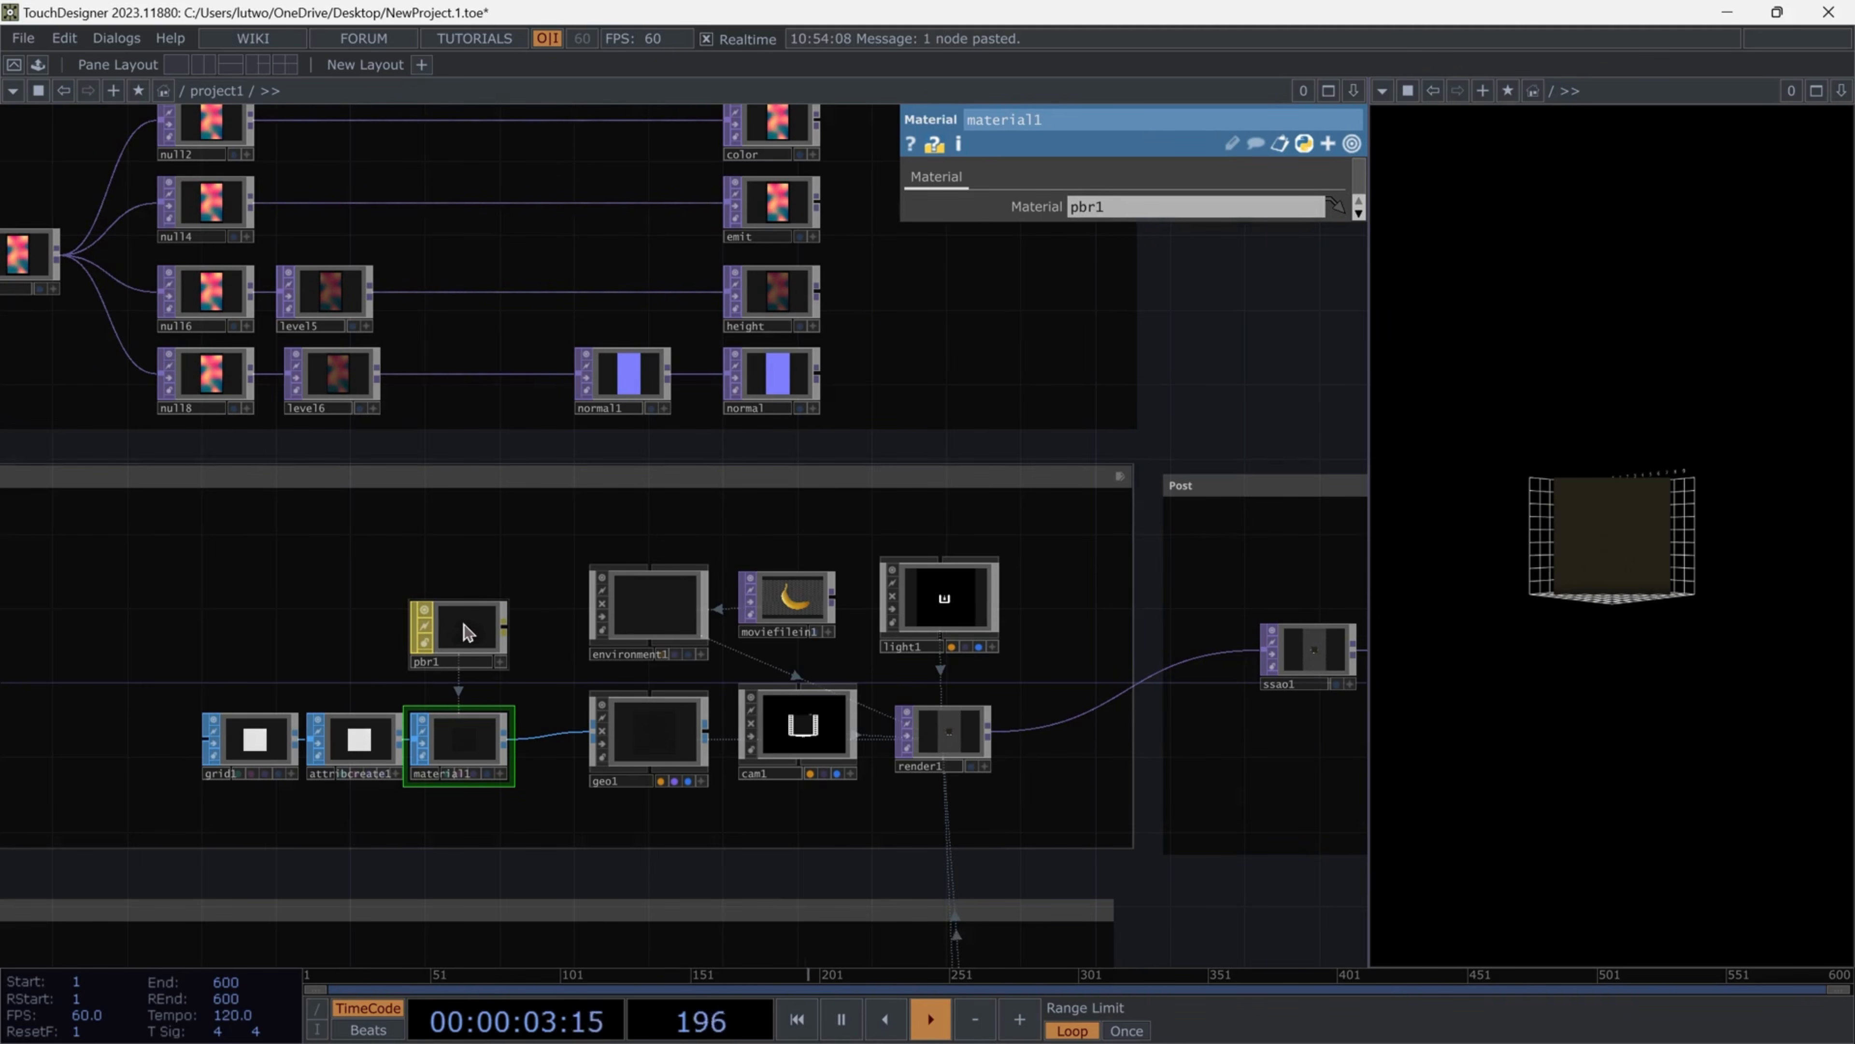
Set geo1's rotation to -90 in X and -45 in Y, and its Y translation to 0.25
drag(1193, 802, 1075, 753)
click(520, 683)
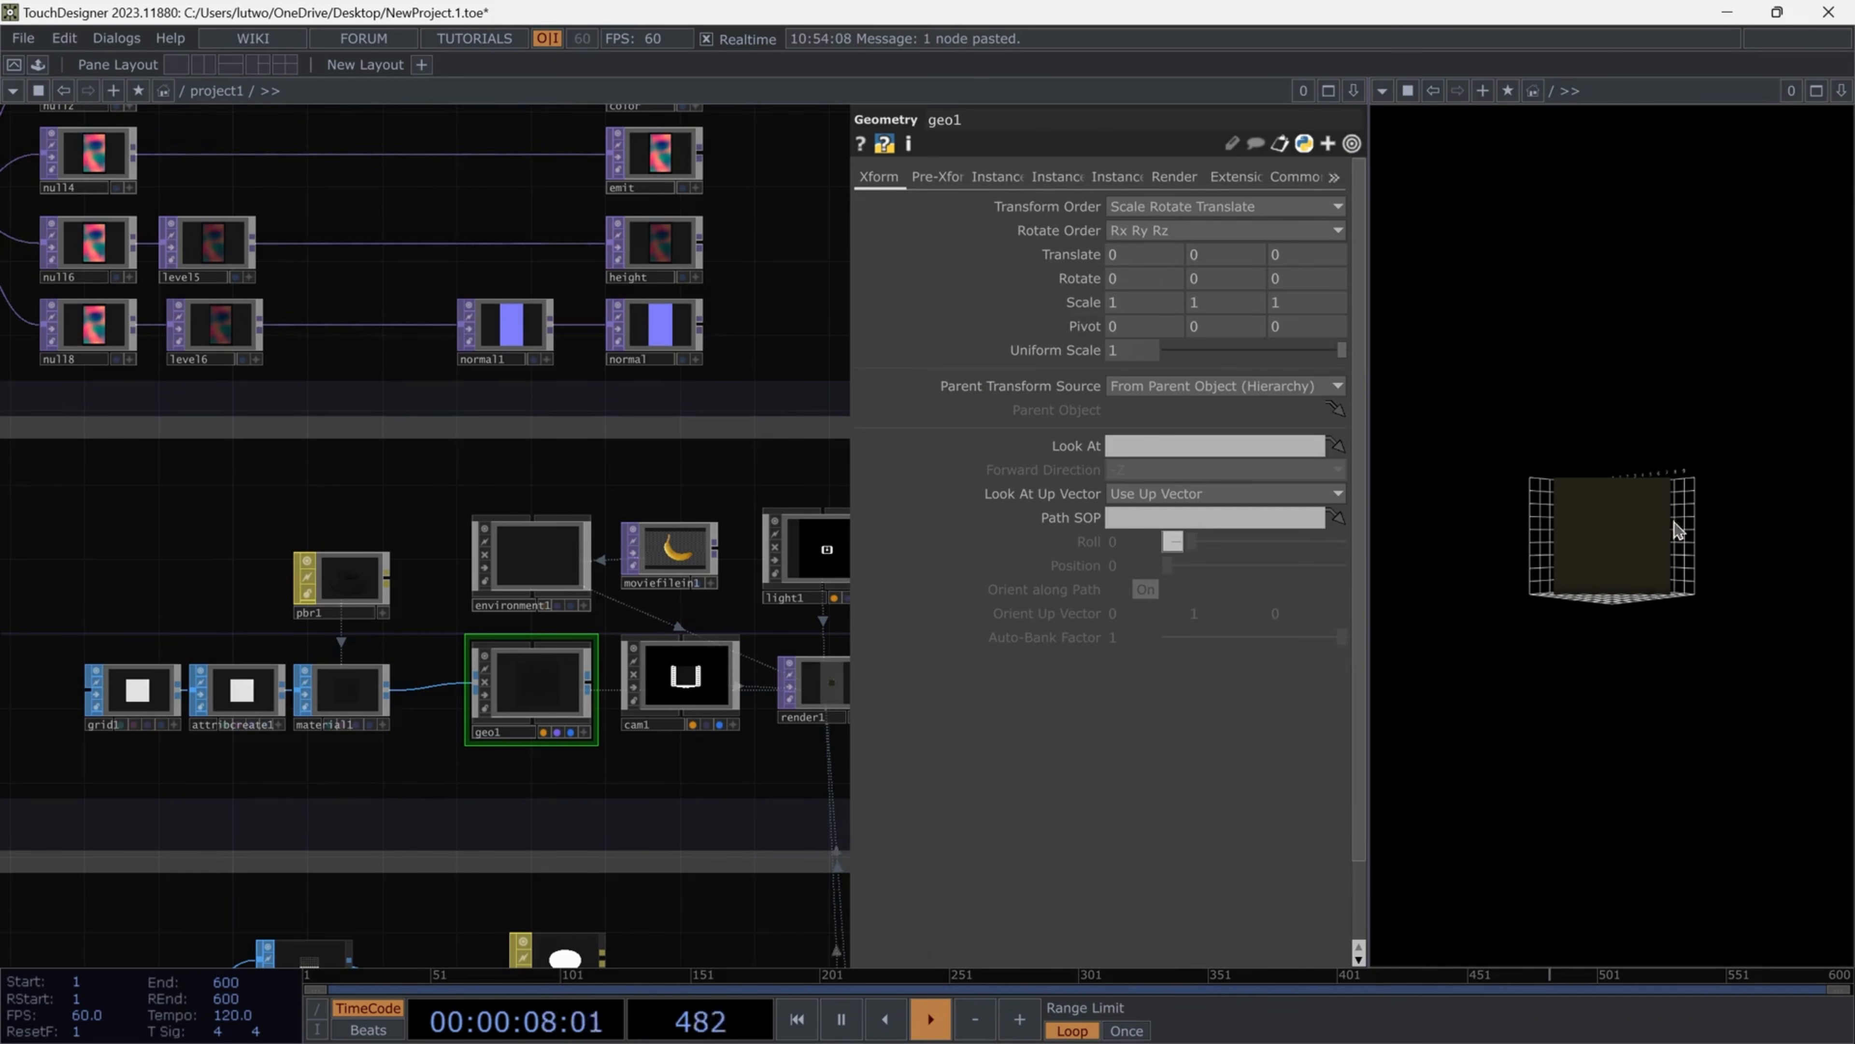
click(1136, 278)
text(-90)
key(Tab)
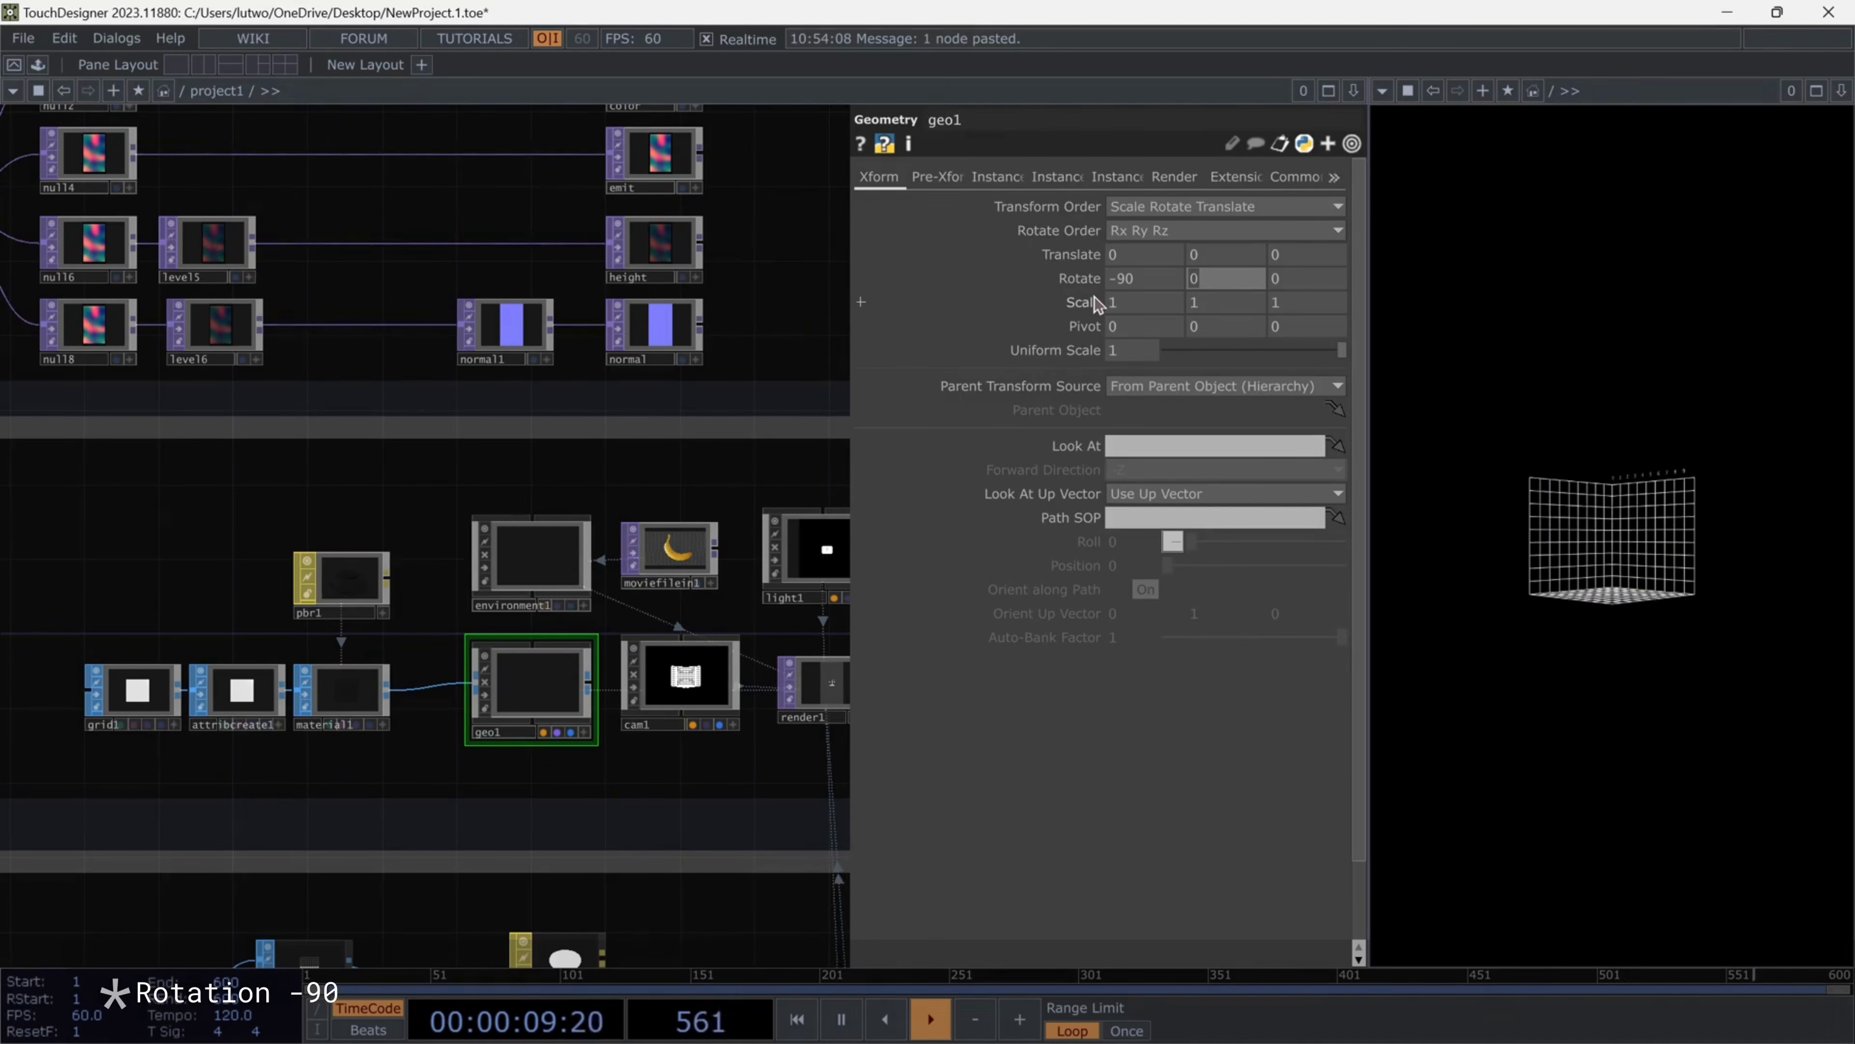
text(-45)
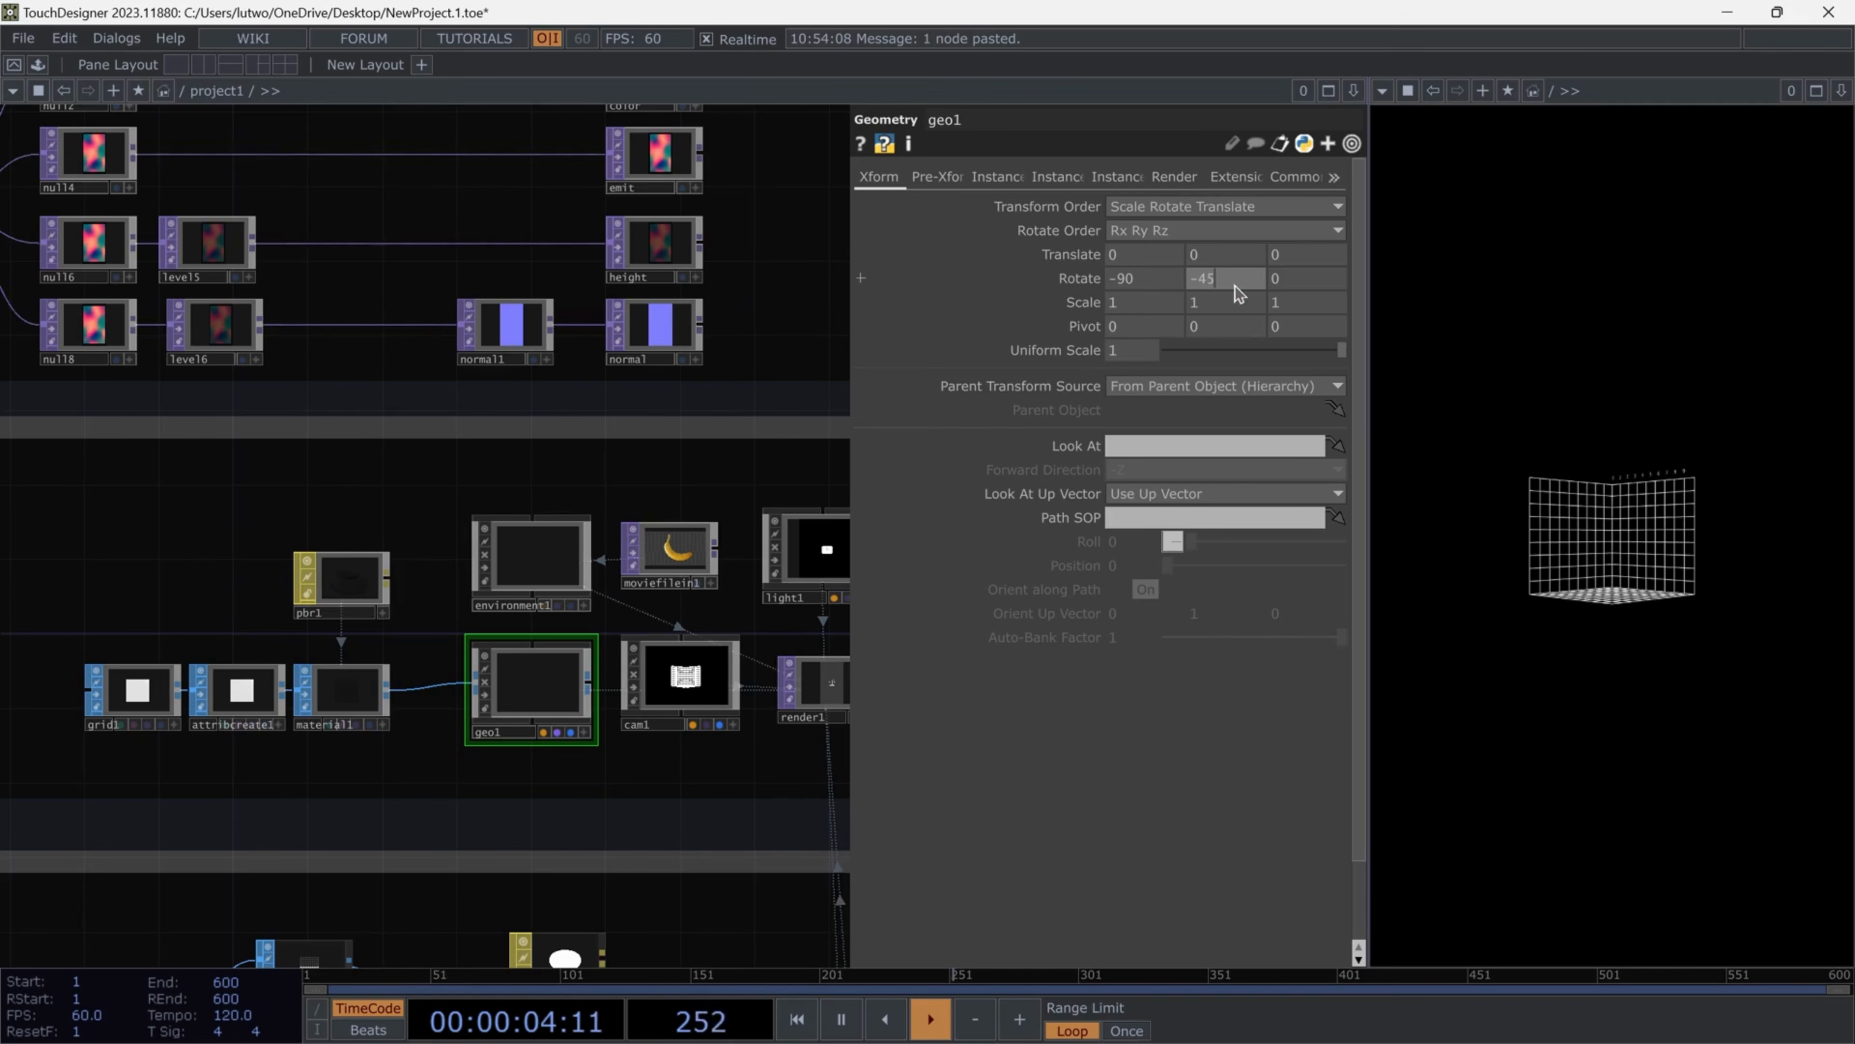
click(1207, 256)
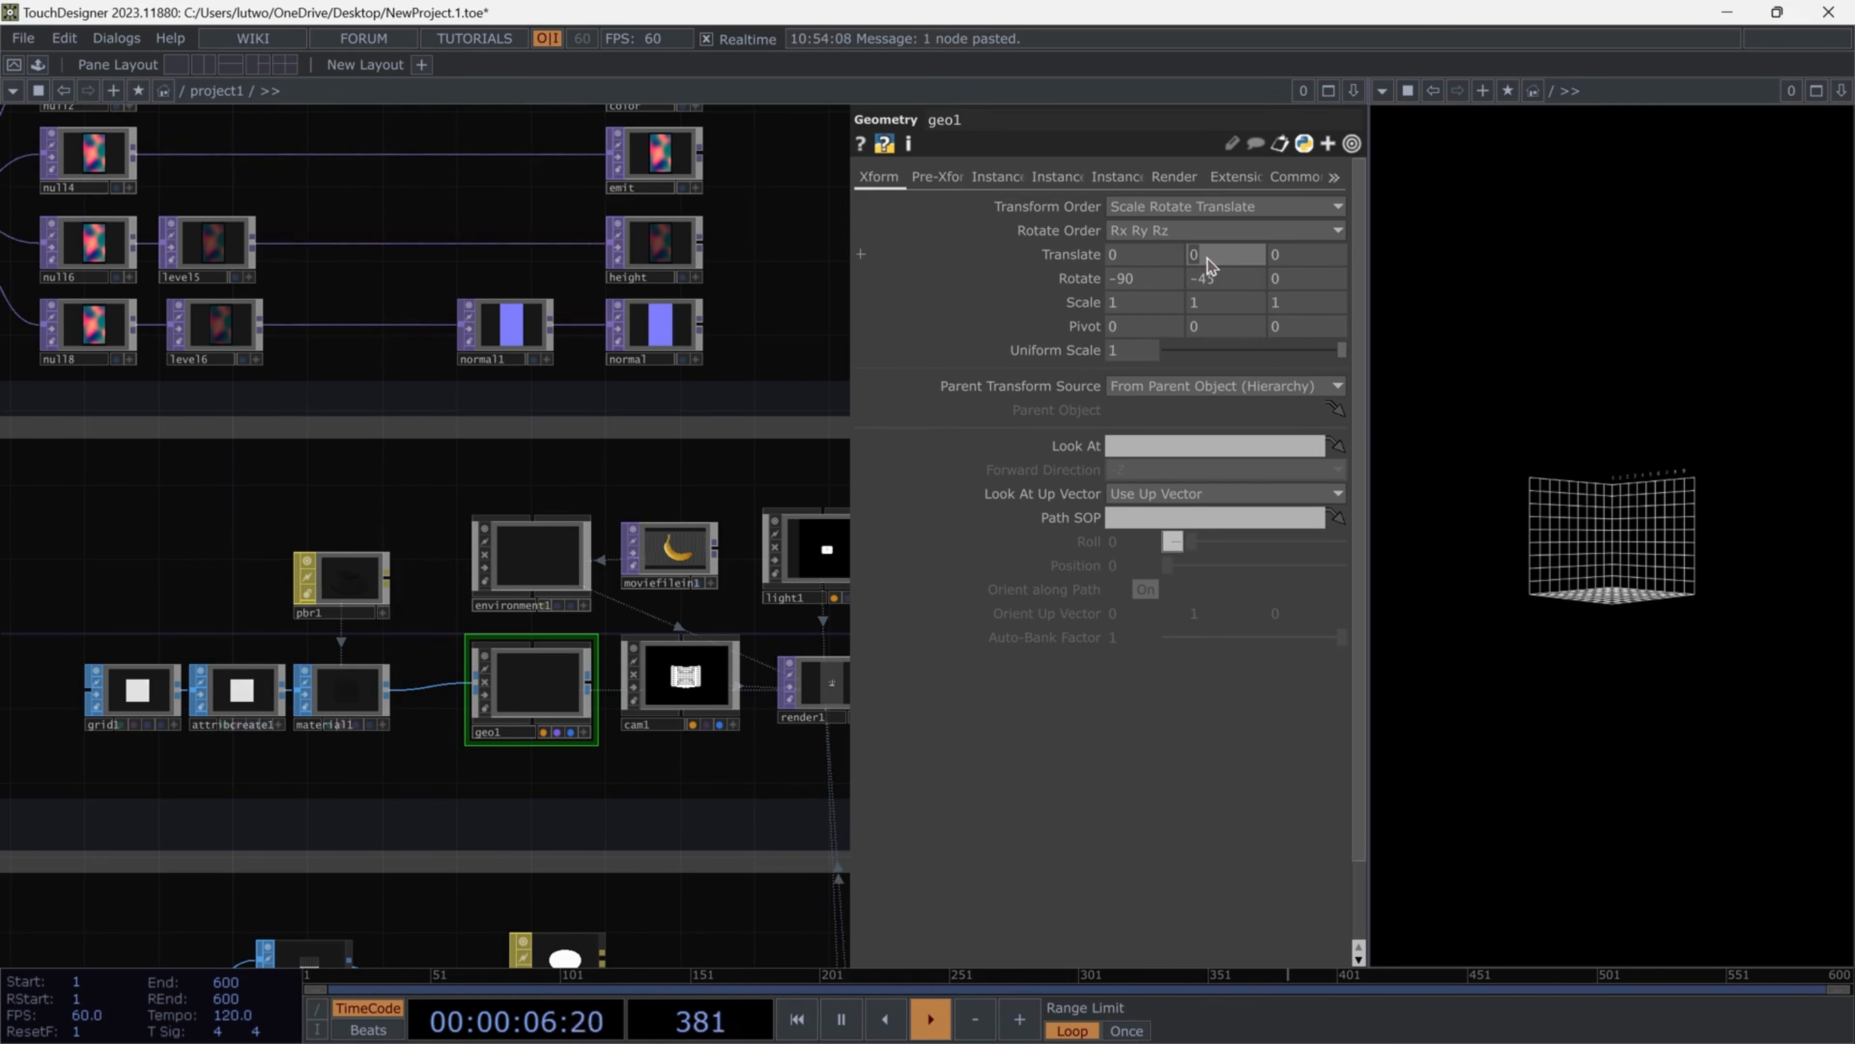
text(0.25)
key(Return)
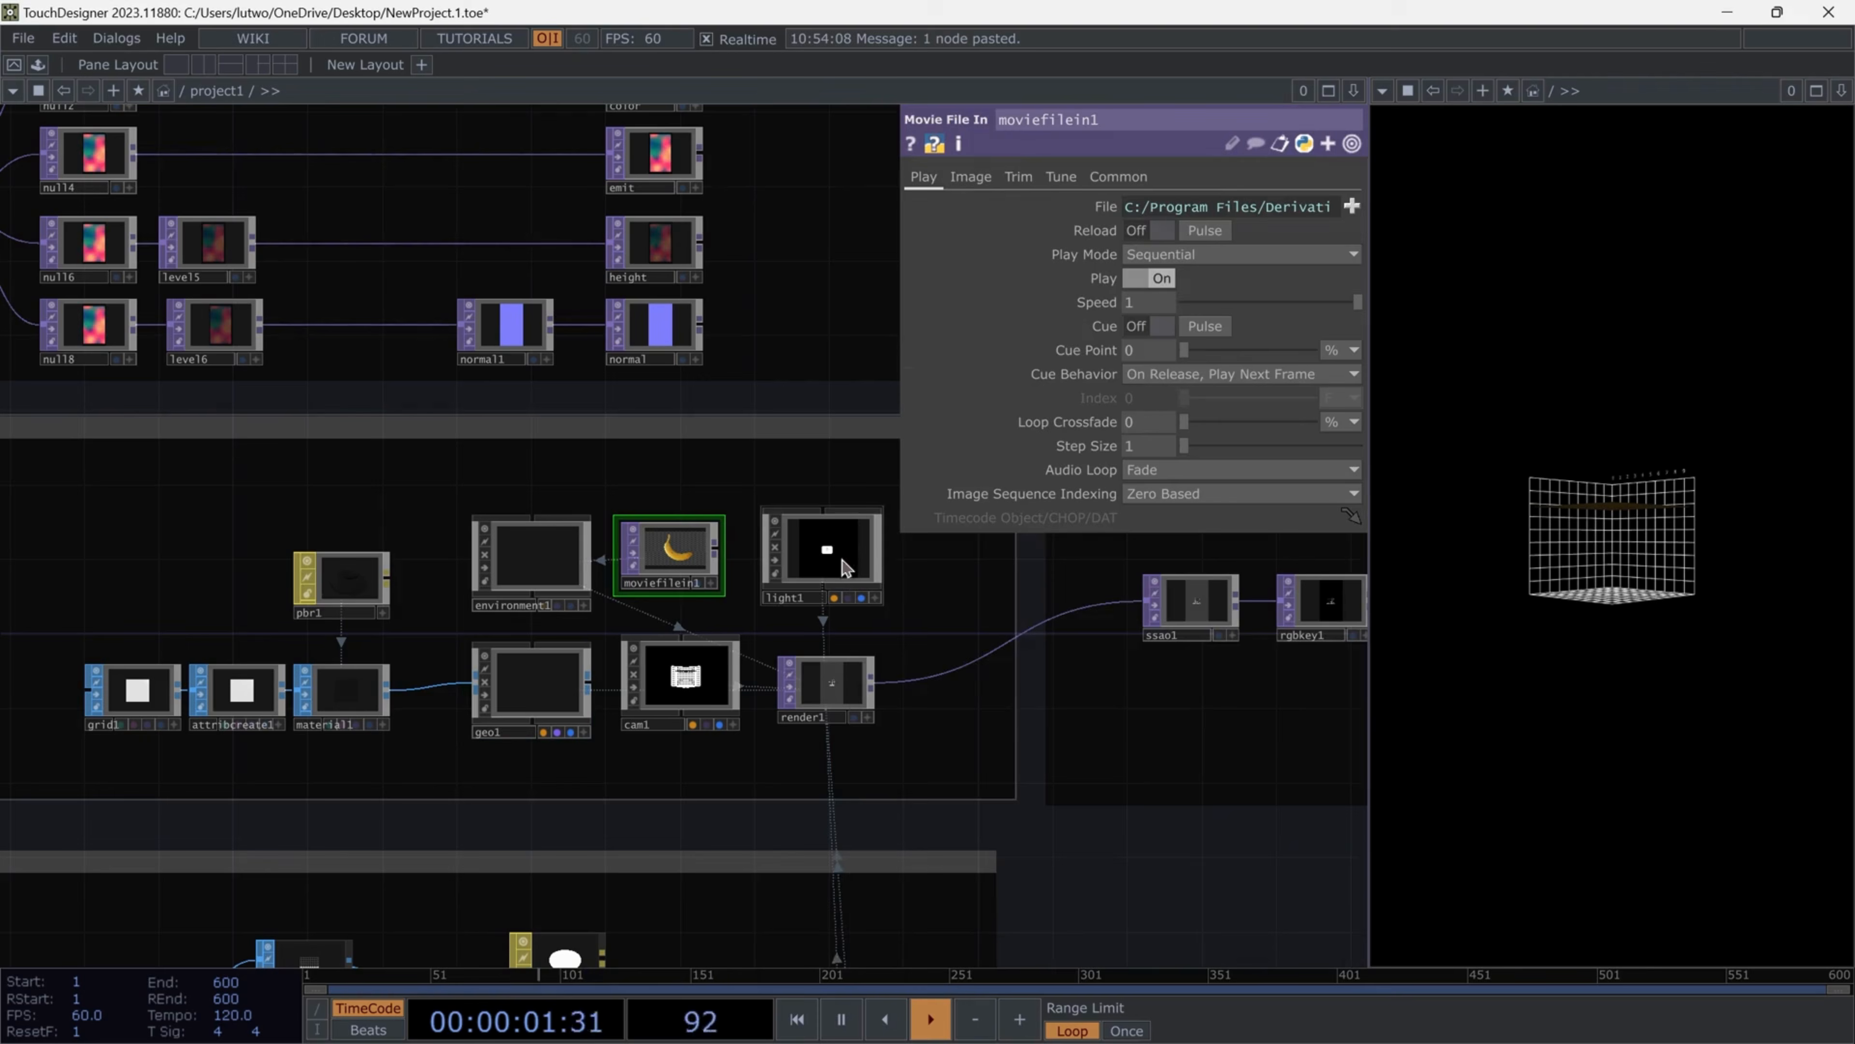
Load the sample image CloudyOcean_2Kx1K_8bit.tif into moviefilein1 as the environment light's source
click(1352, 206)
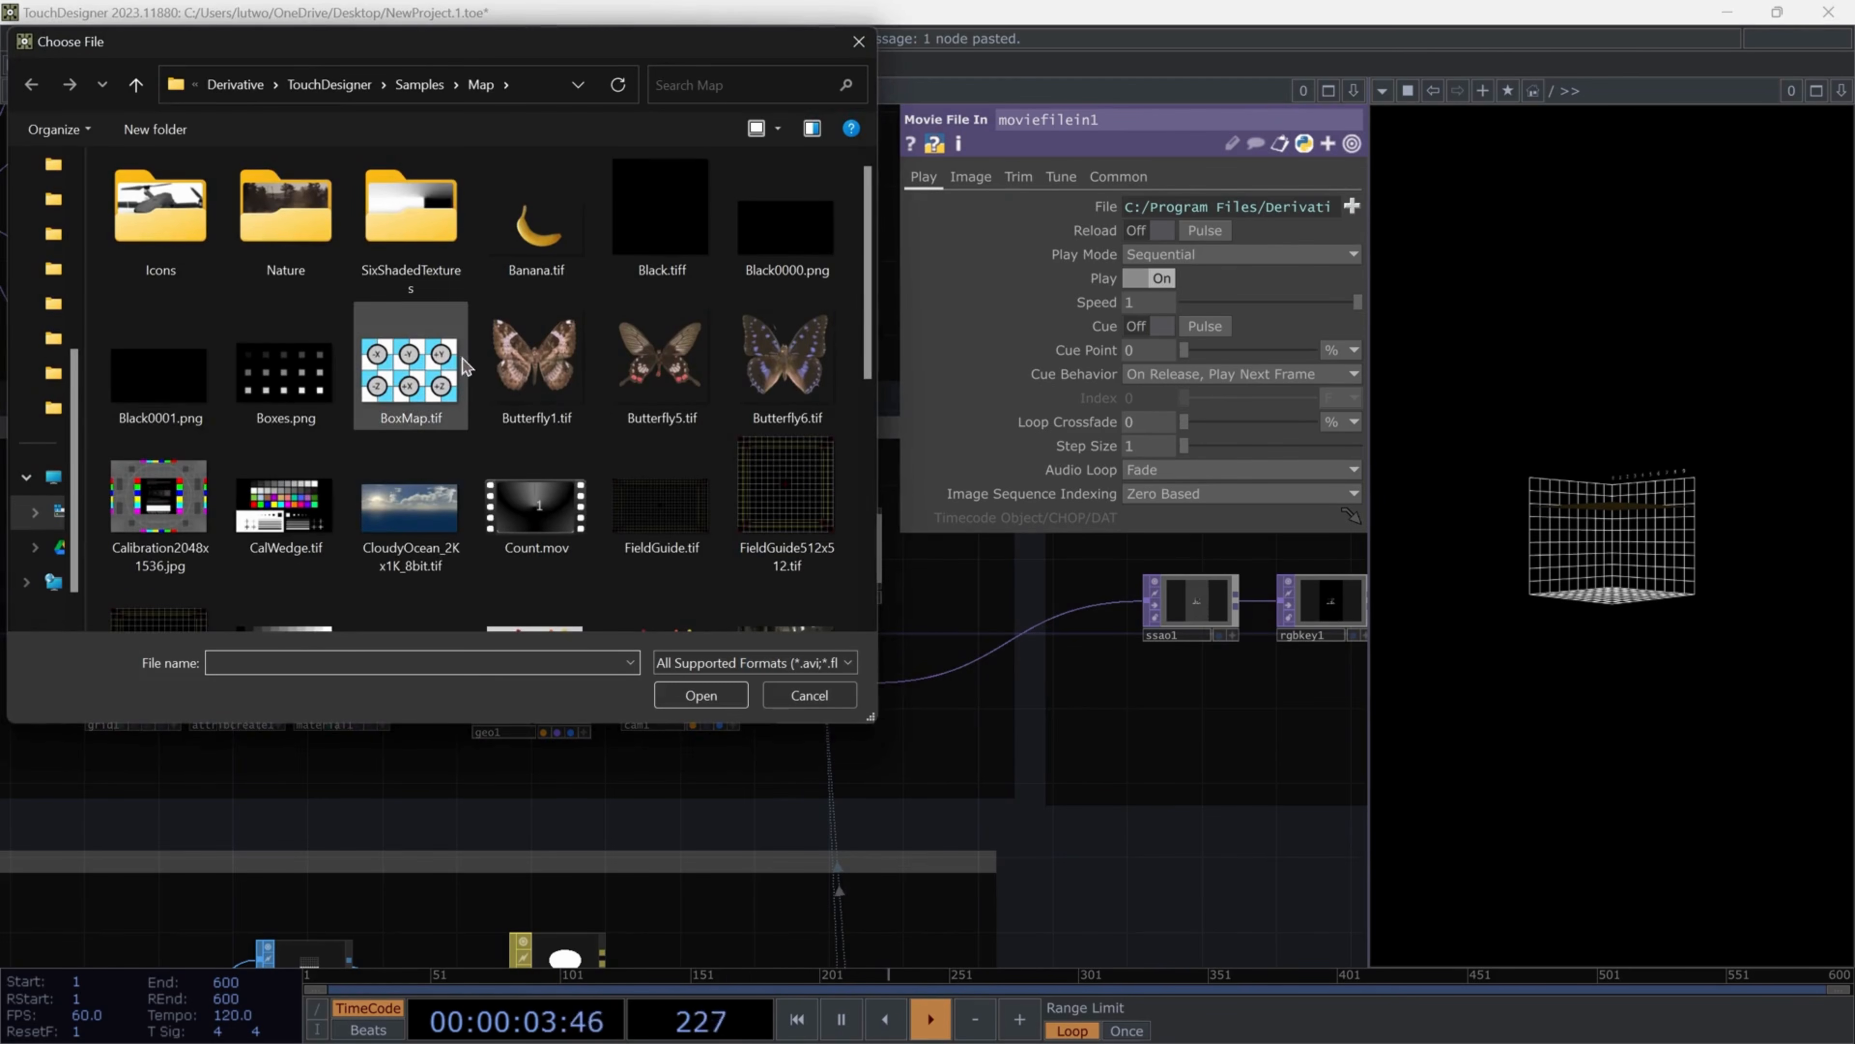
click(407, 521)
double_click(407, 521)
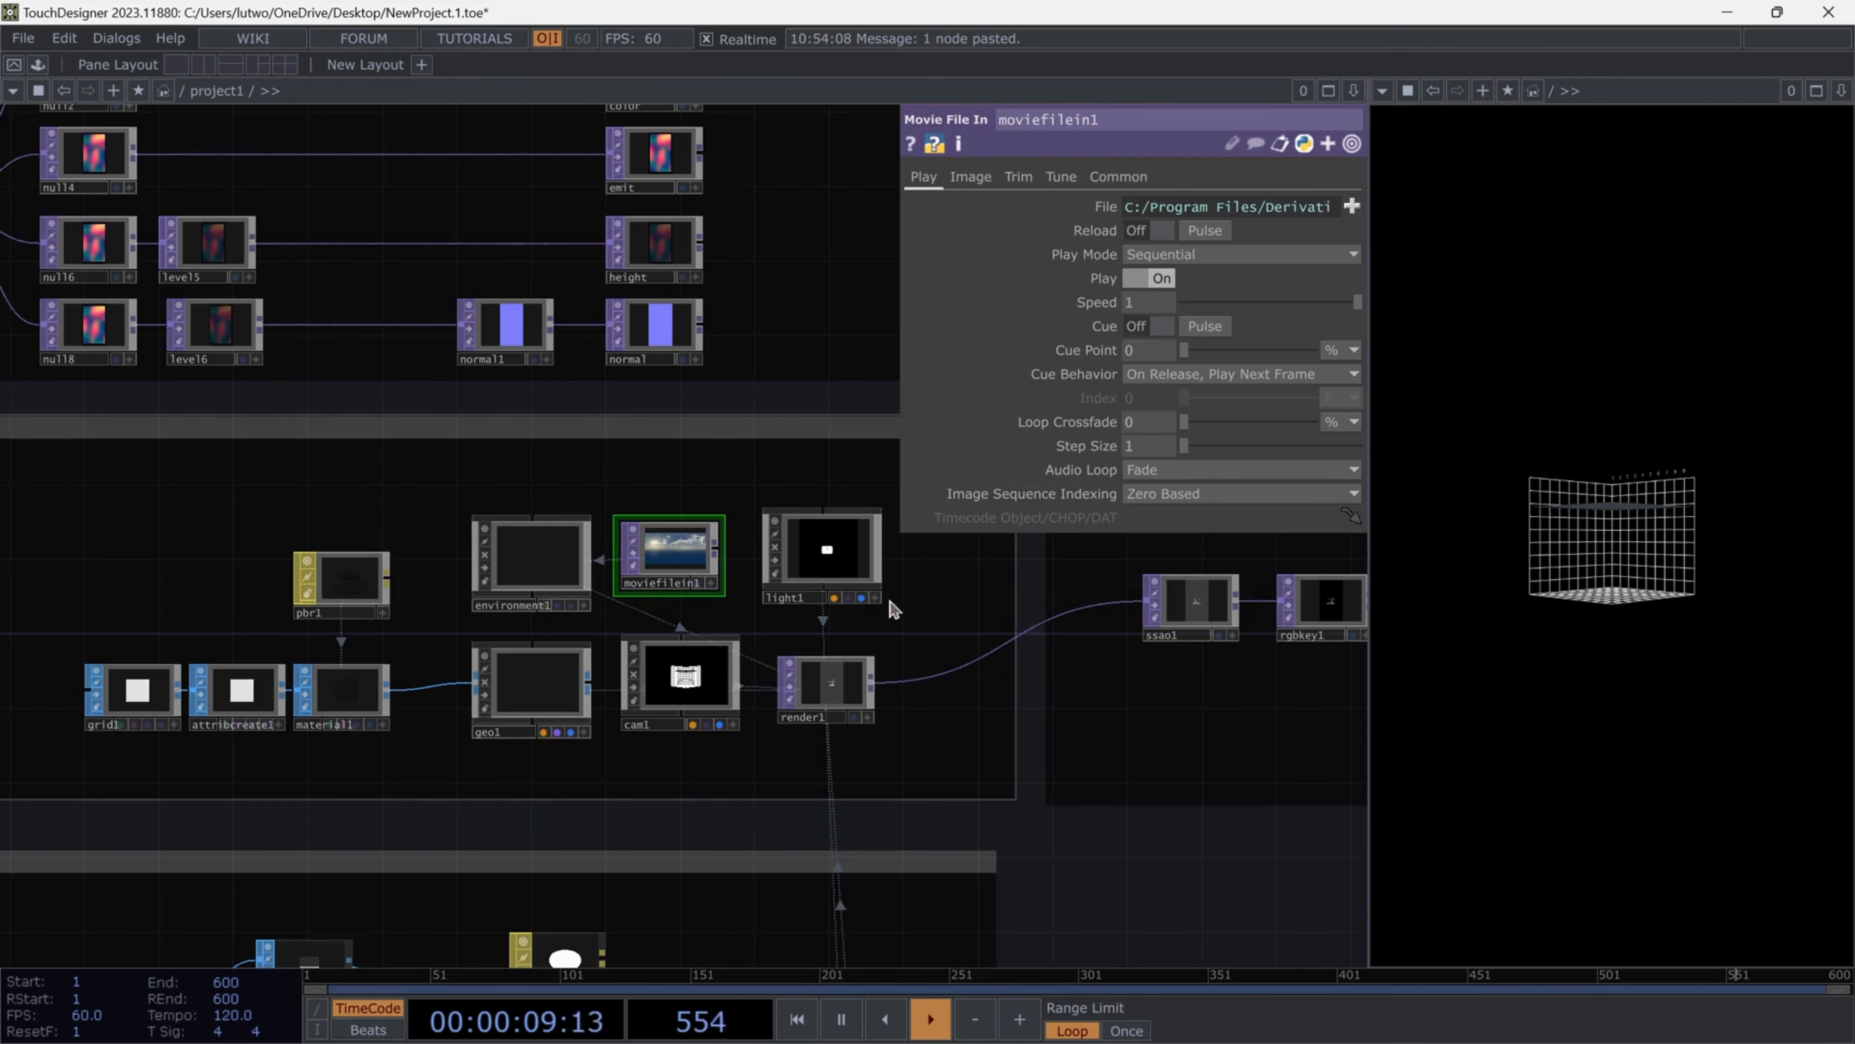
Activate cam1's viewer and reposition the camera for a closer, elevated corner view of the grid plot
click(736, 718)
click(735, 725)
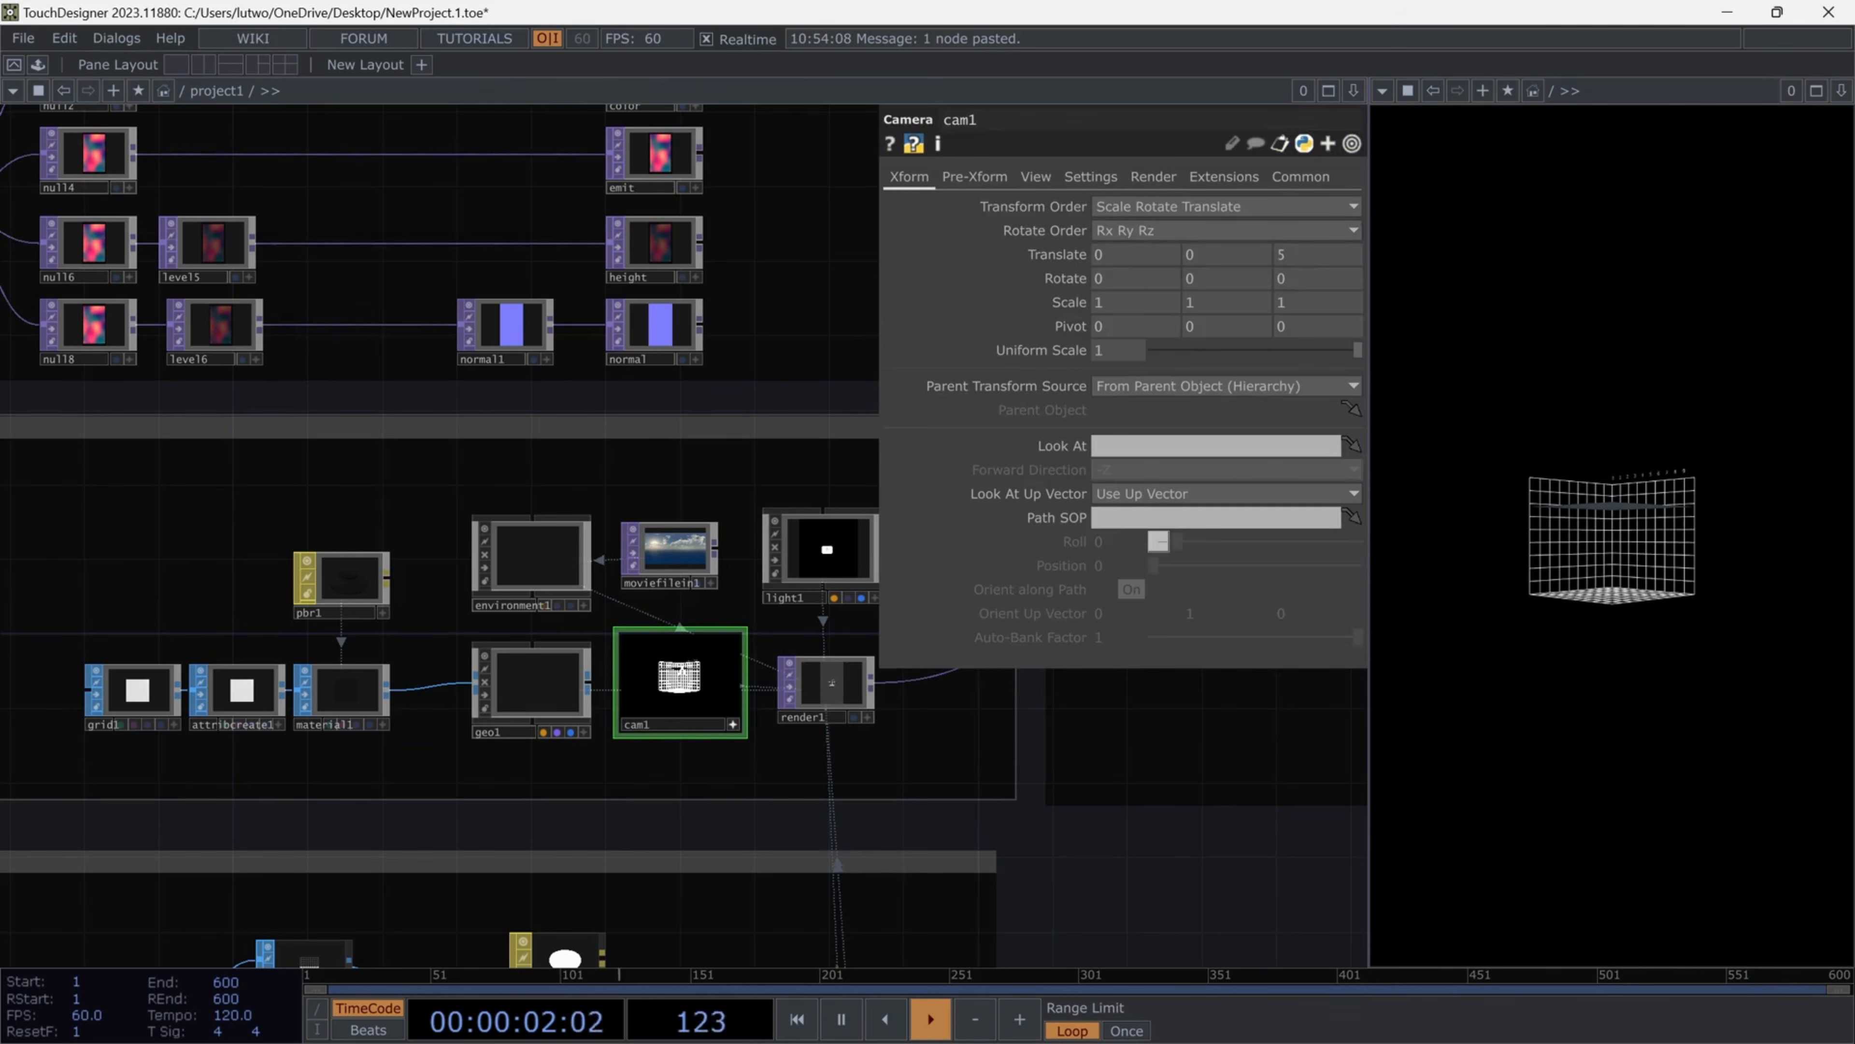
scroll(685, 674, up, 4)
drag(685, 672, 685, 683)
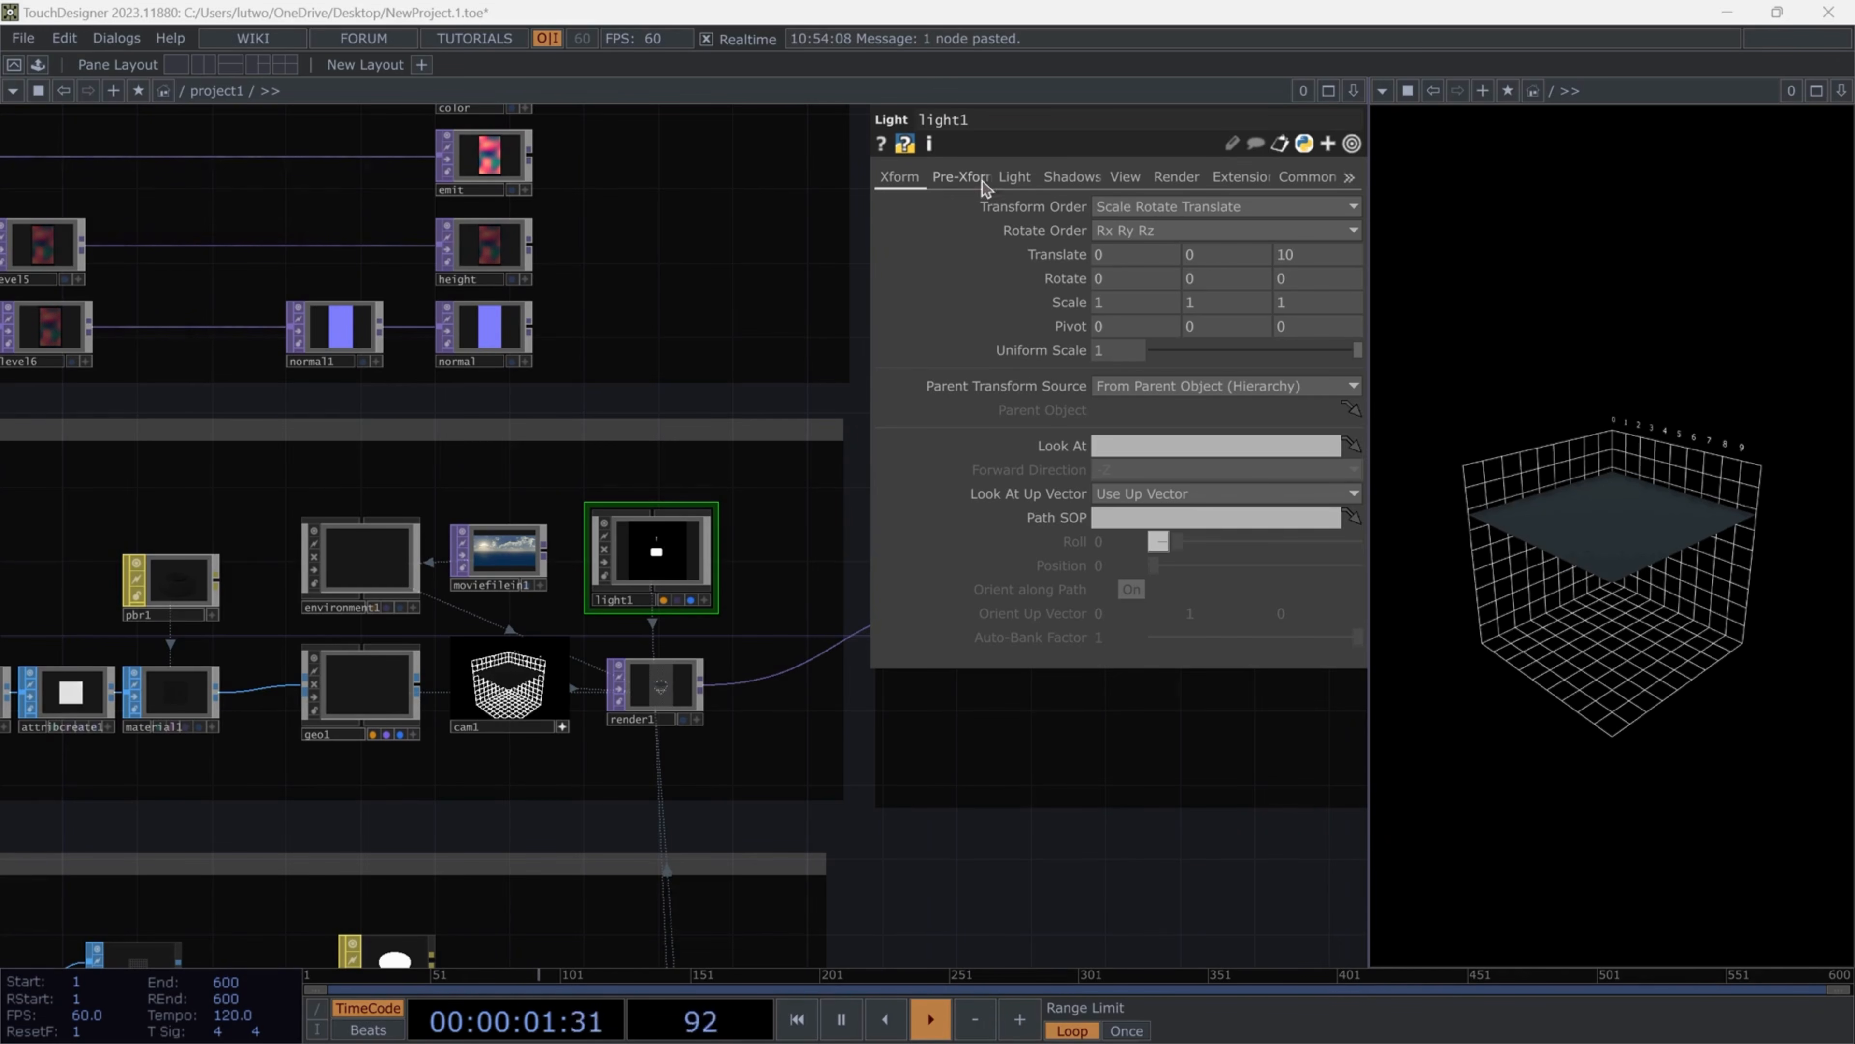
Set light1's Shadow Type to Soft, 2D Mapped
click(1015, 178)
click(1112, 231)
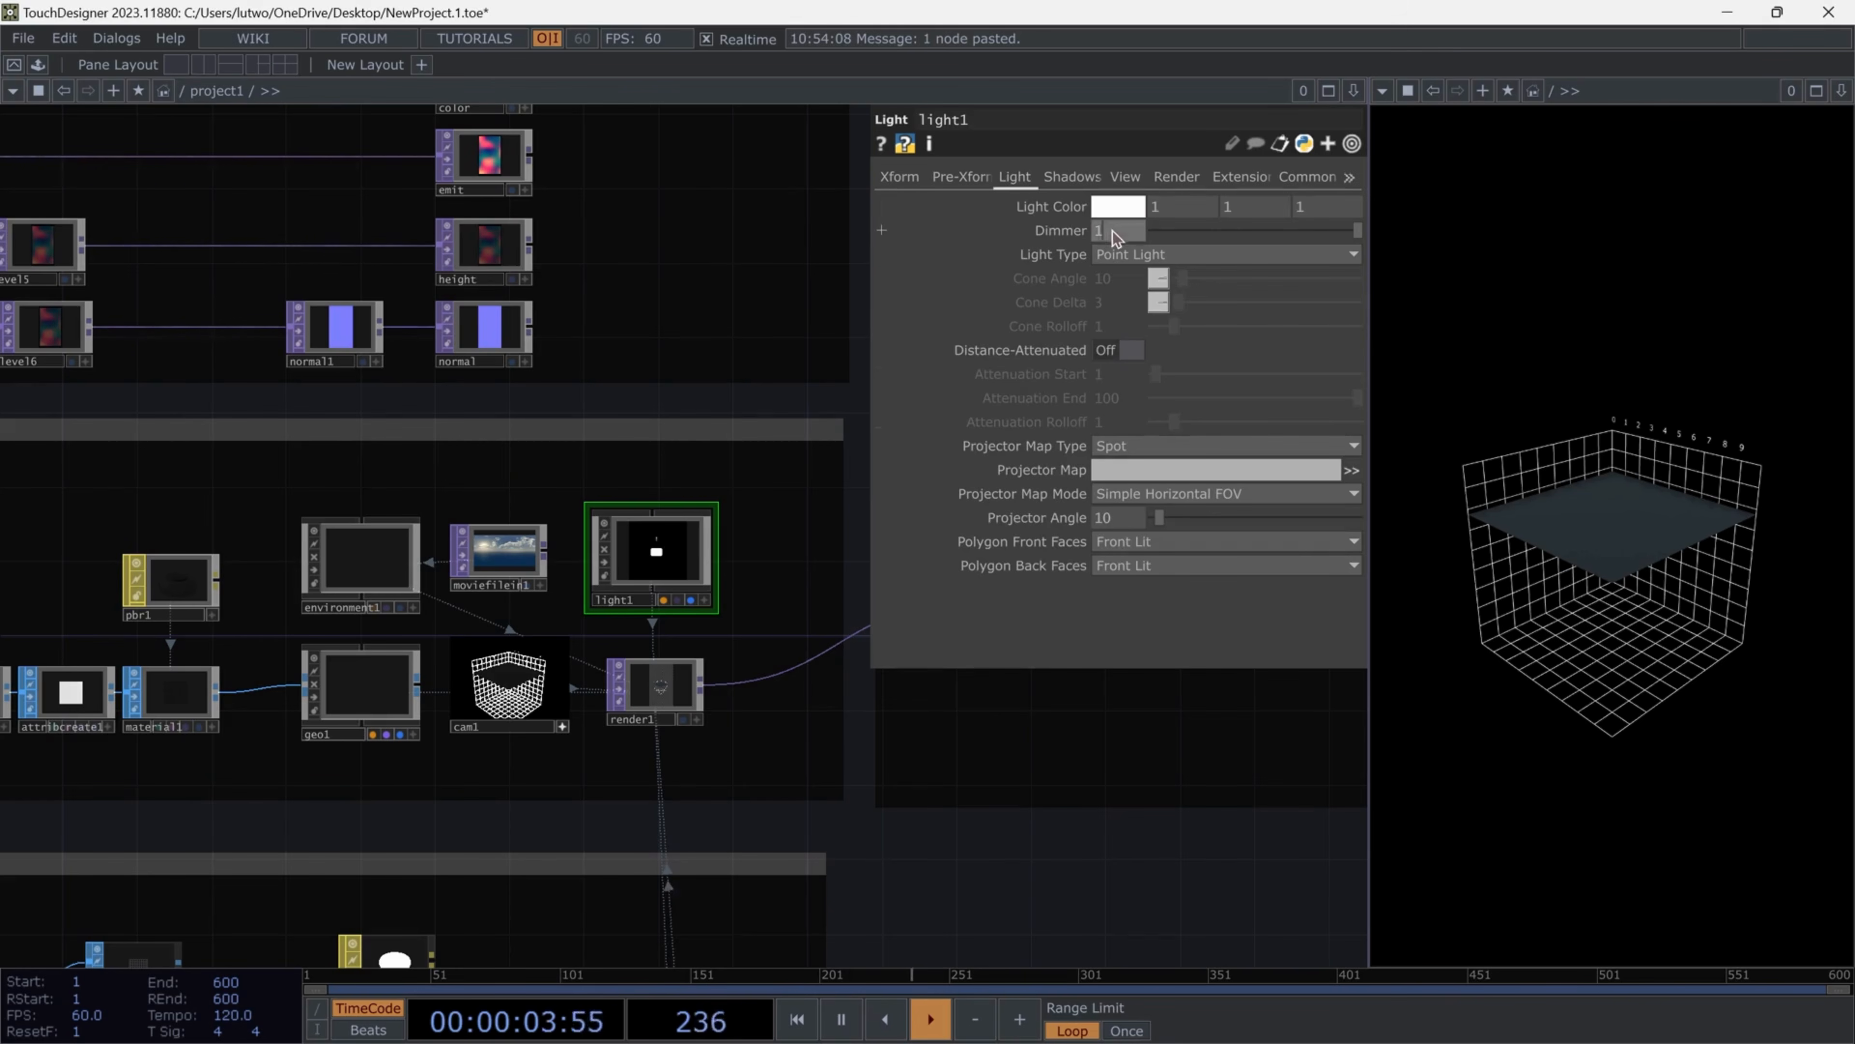
click(1072, 177)
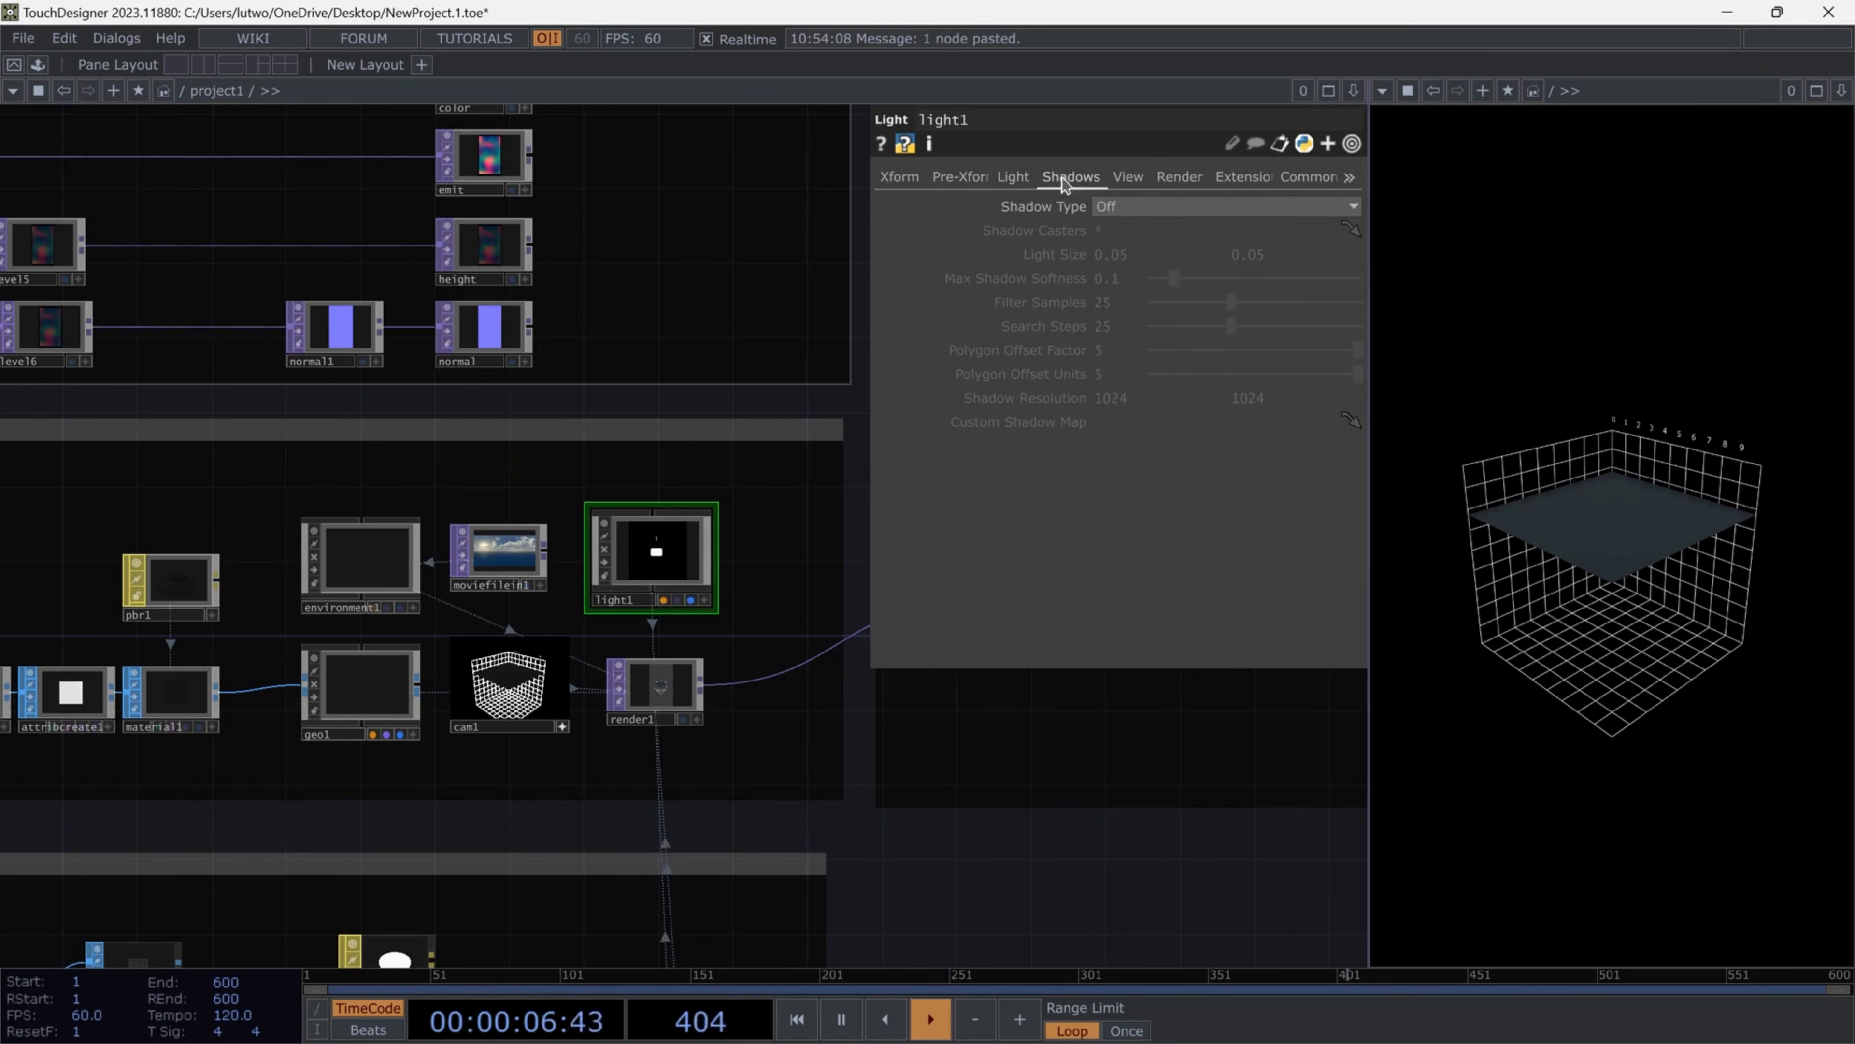
click(1155, 207)
click(1139, 273)
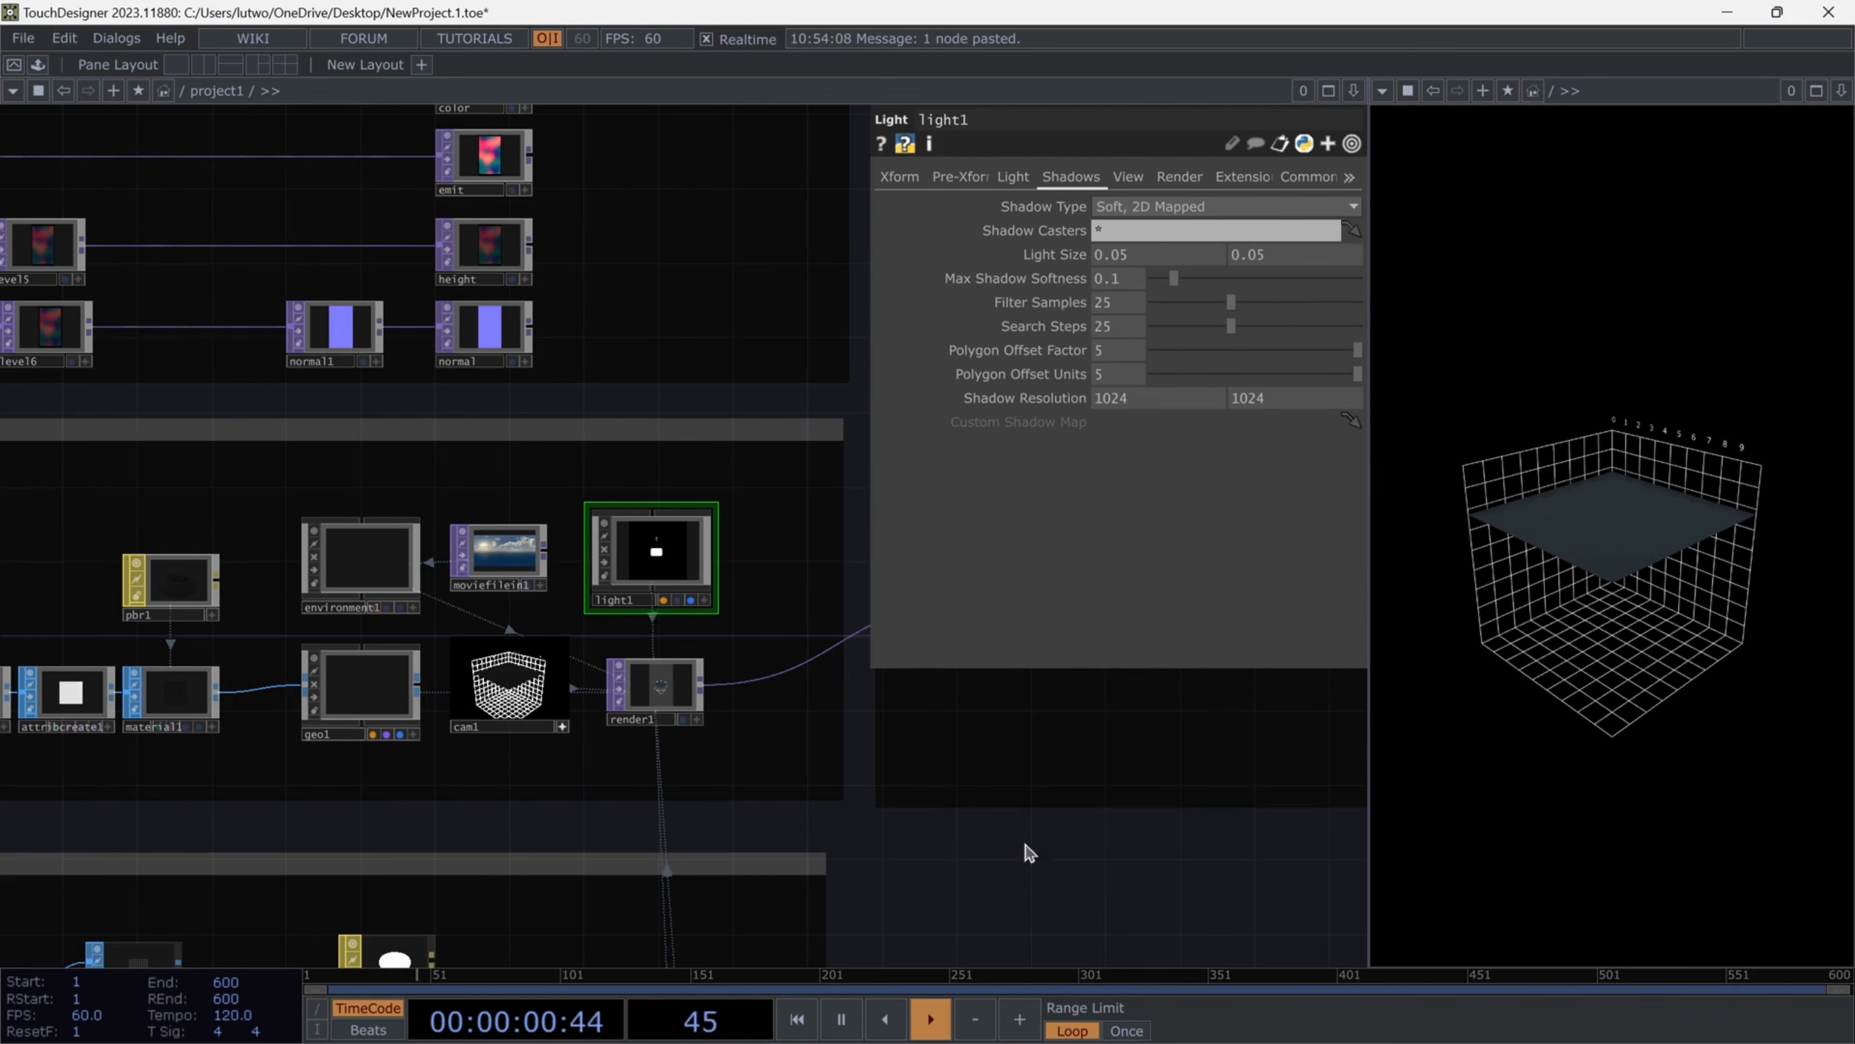
Set ssao1's Sample Directions to 12, Sample Steps to 10, Surface Avoid Angle to 25, Contrast to 0.99, Attenuation to 0.75 and Edge Threshold to 0.25
drag(1099, 857, 956, 863)
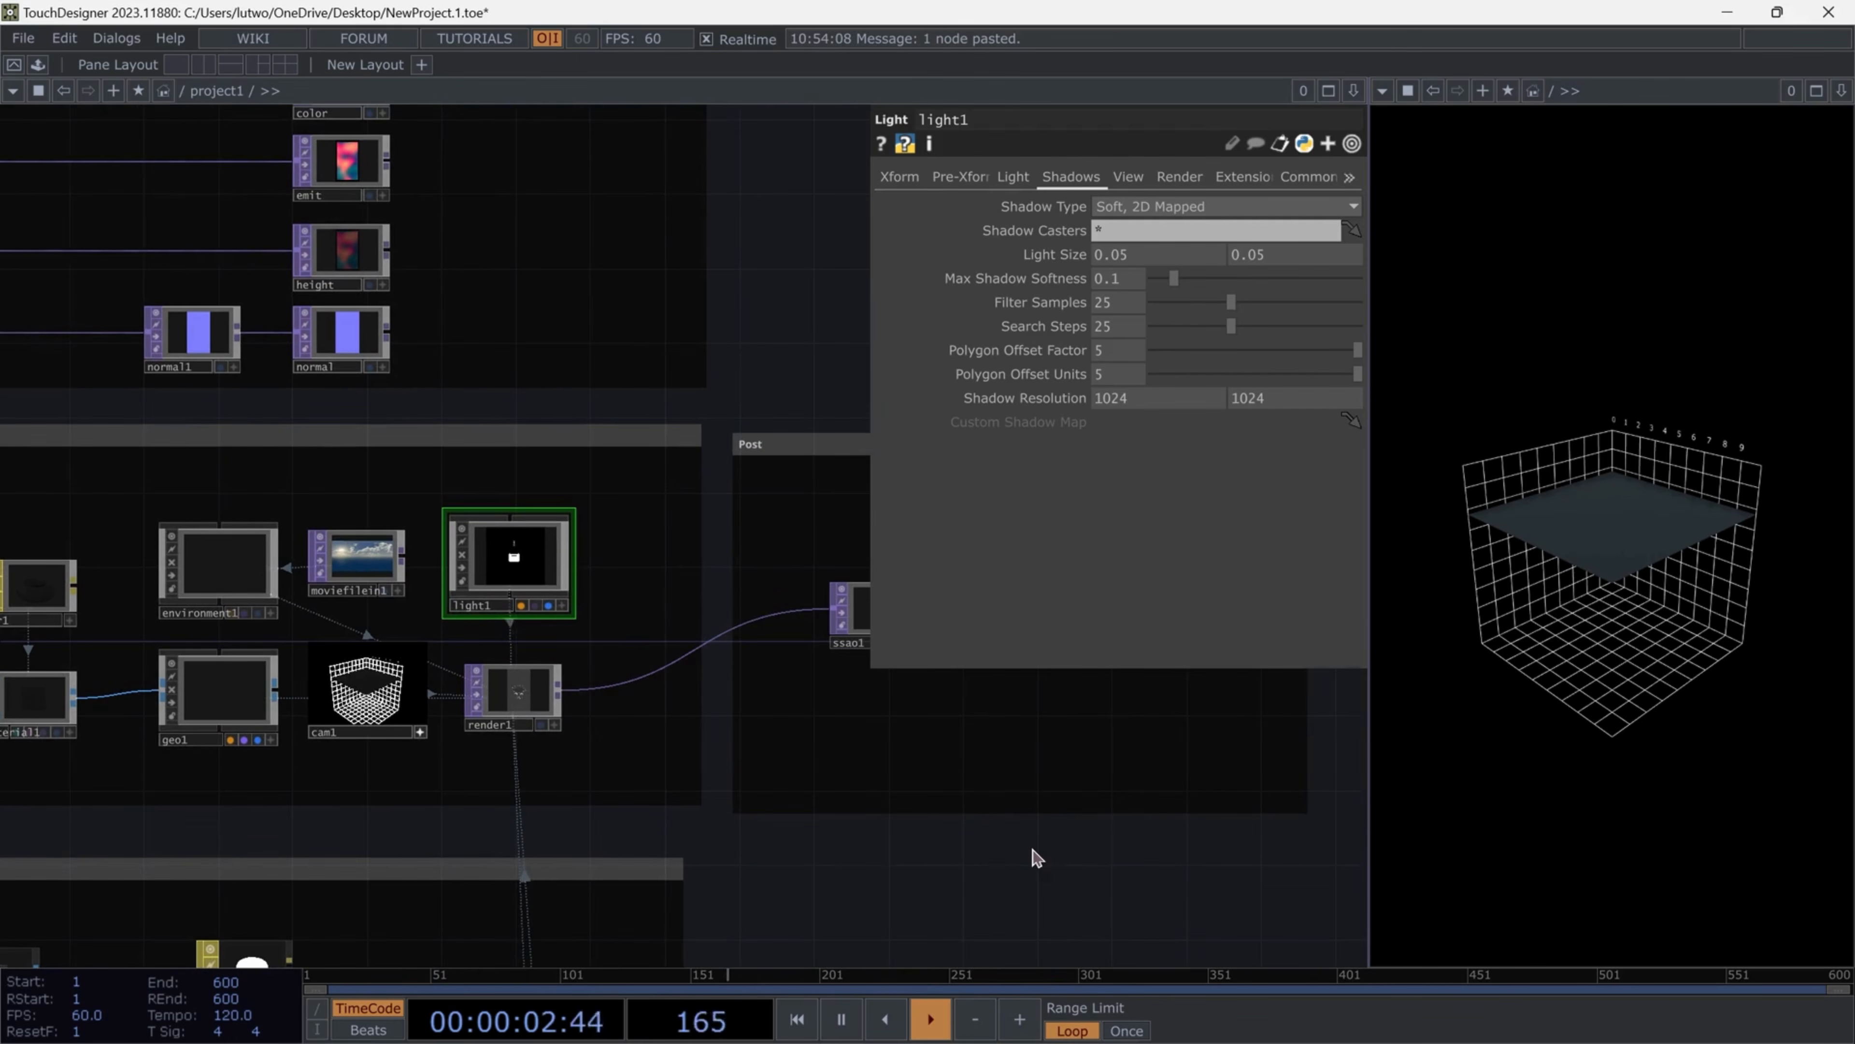
drag(1174, 874, 648, 797)
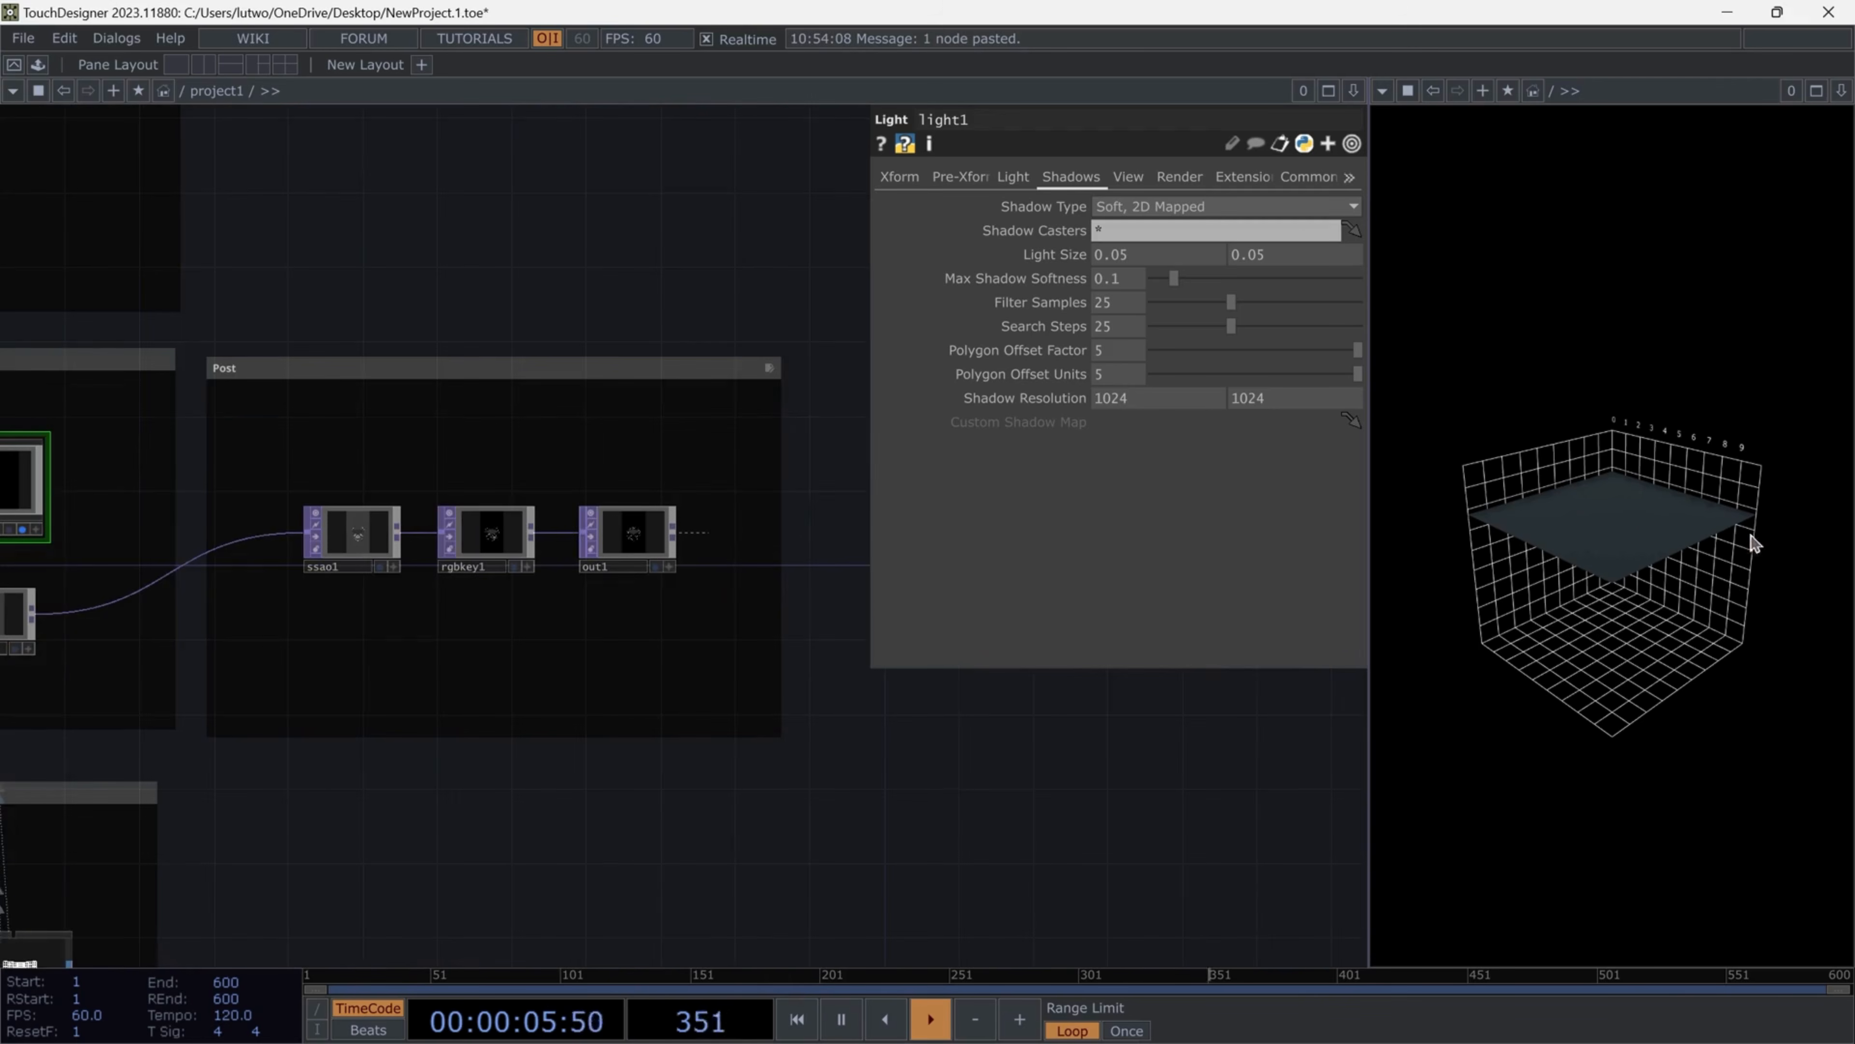
scroll(398, 534, up, 5)
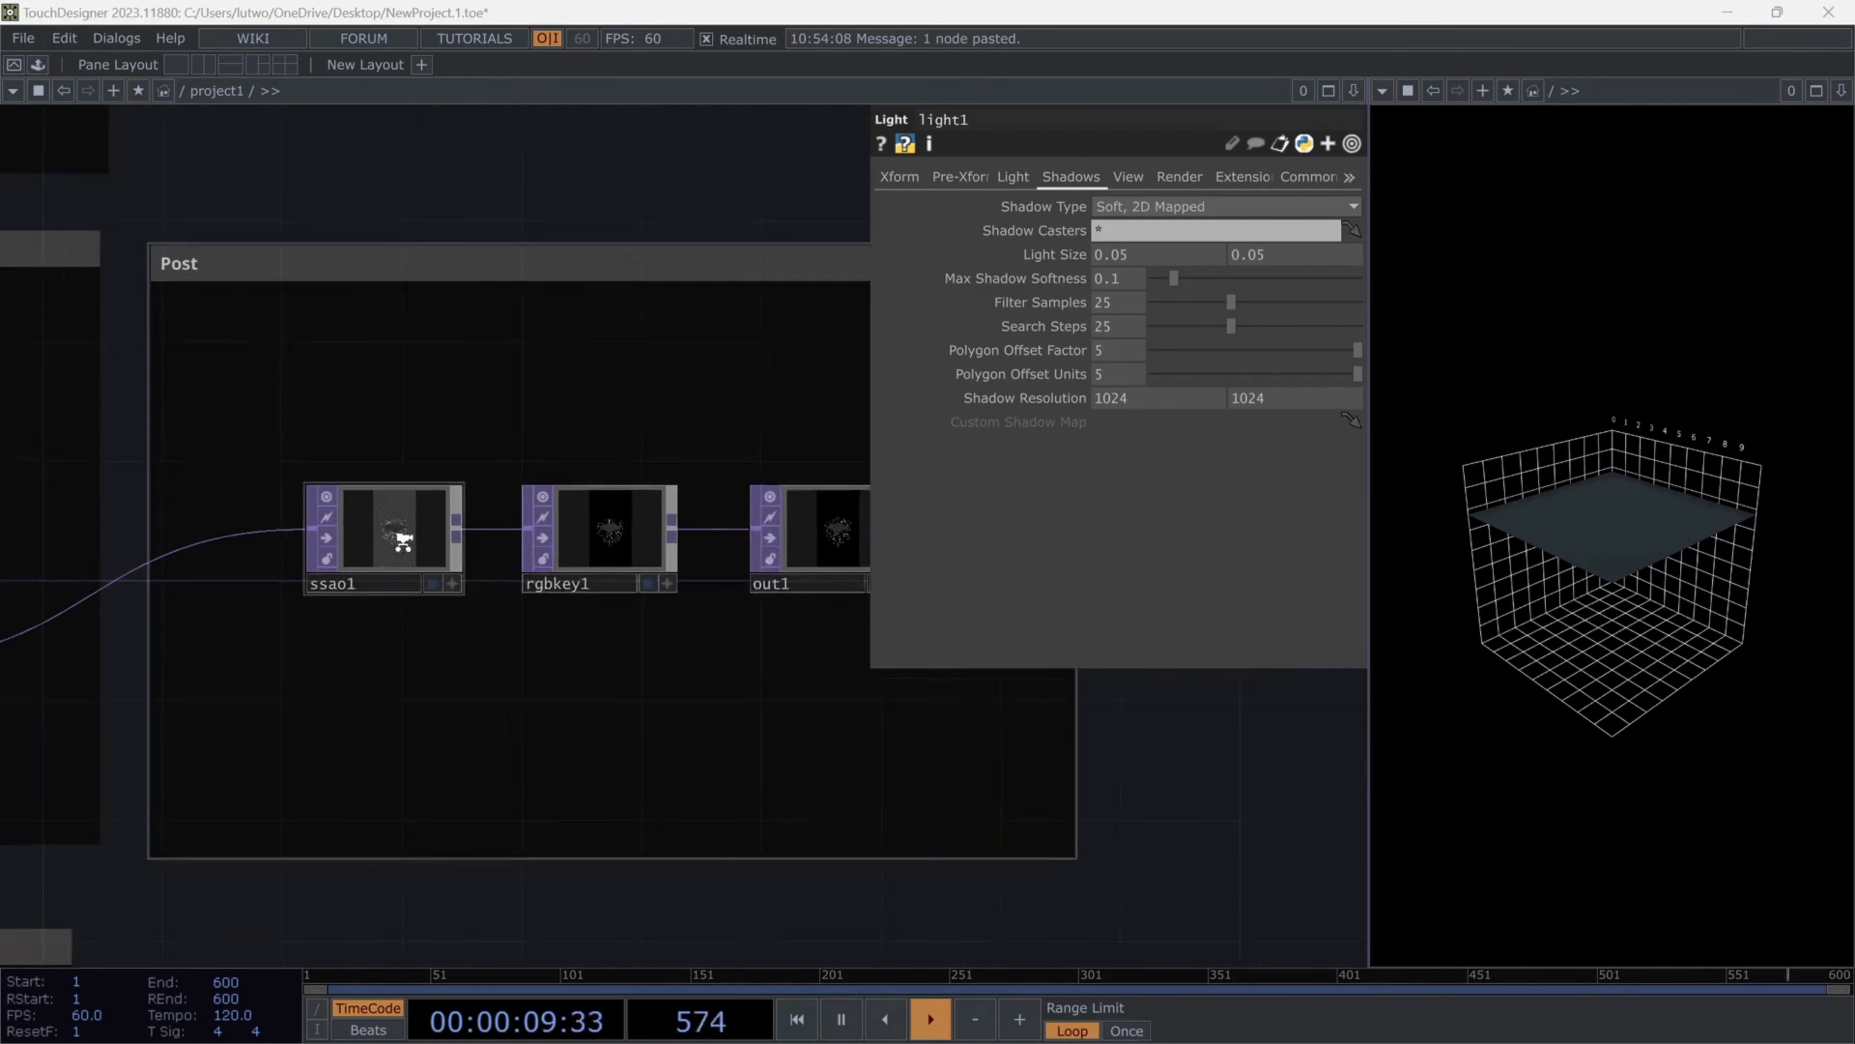
click(398, 527)
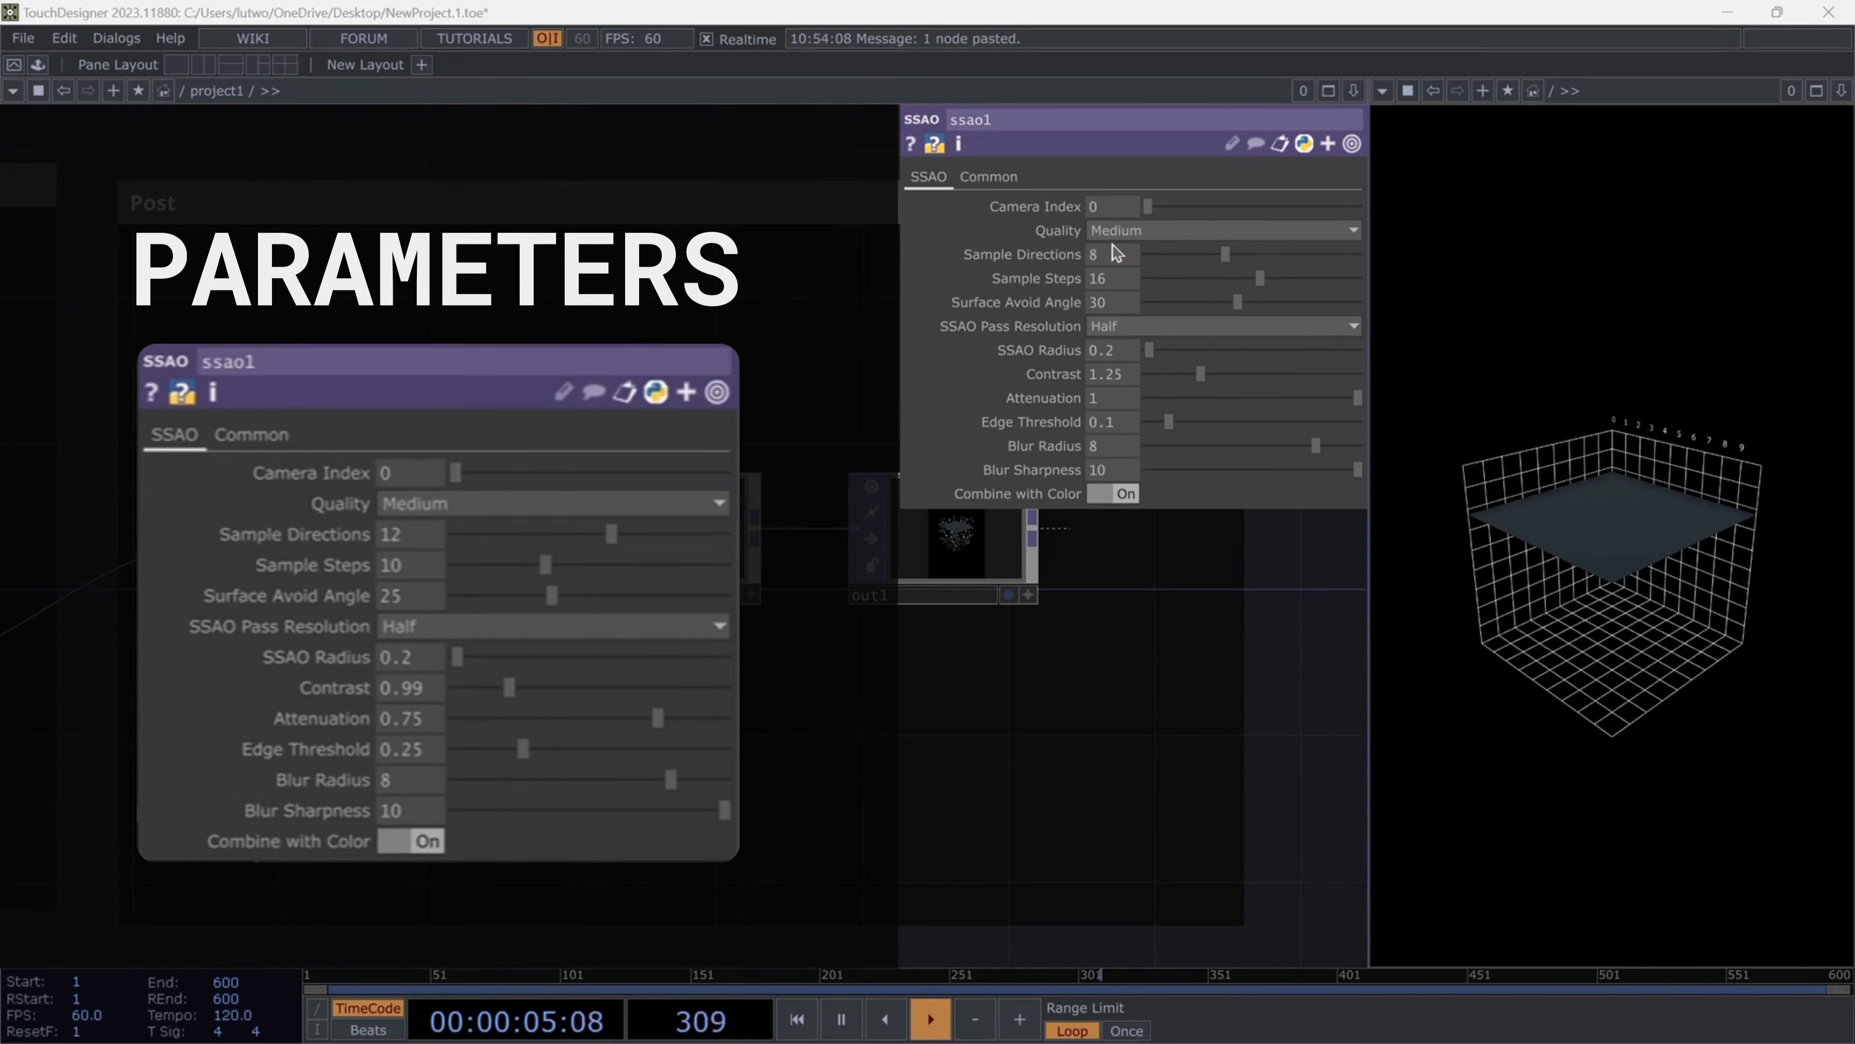
click(1107, 259)
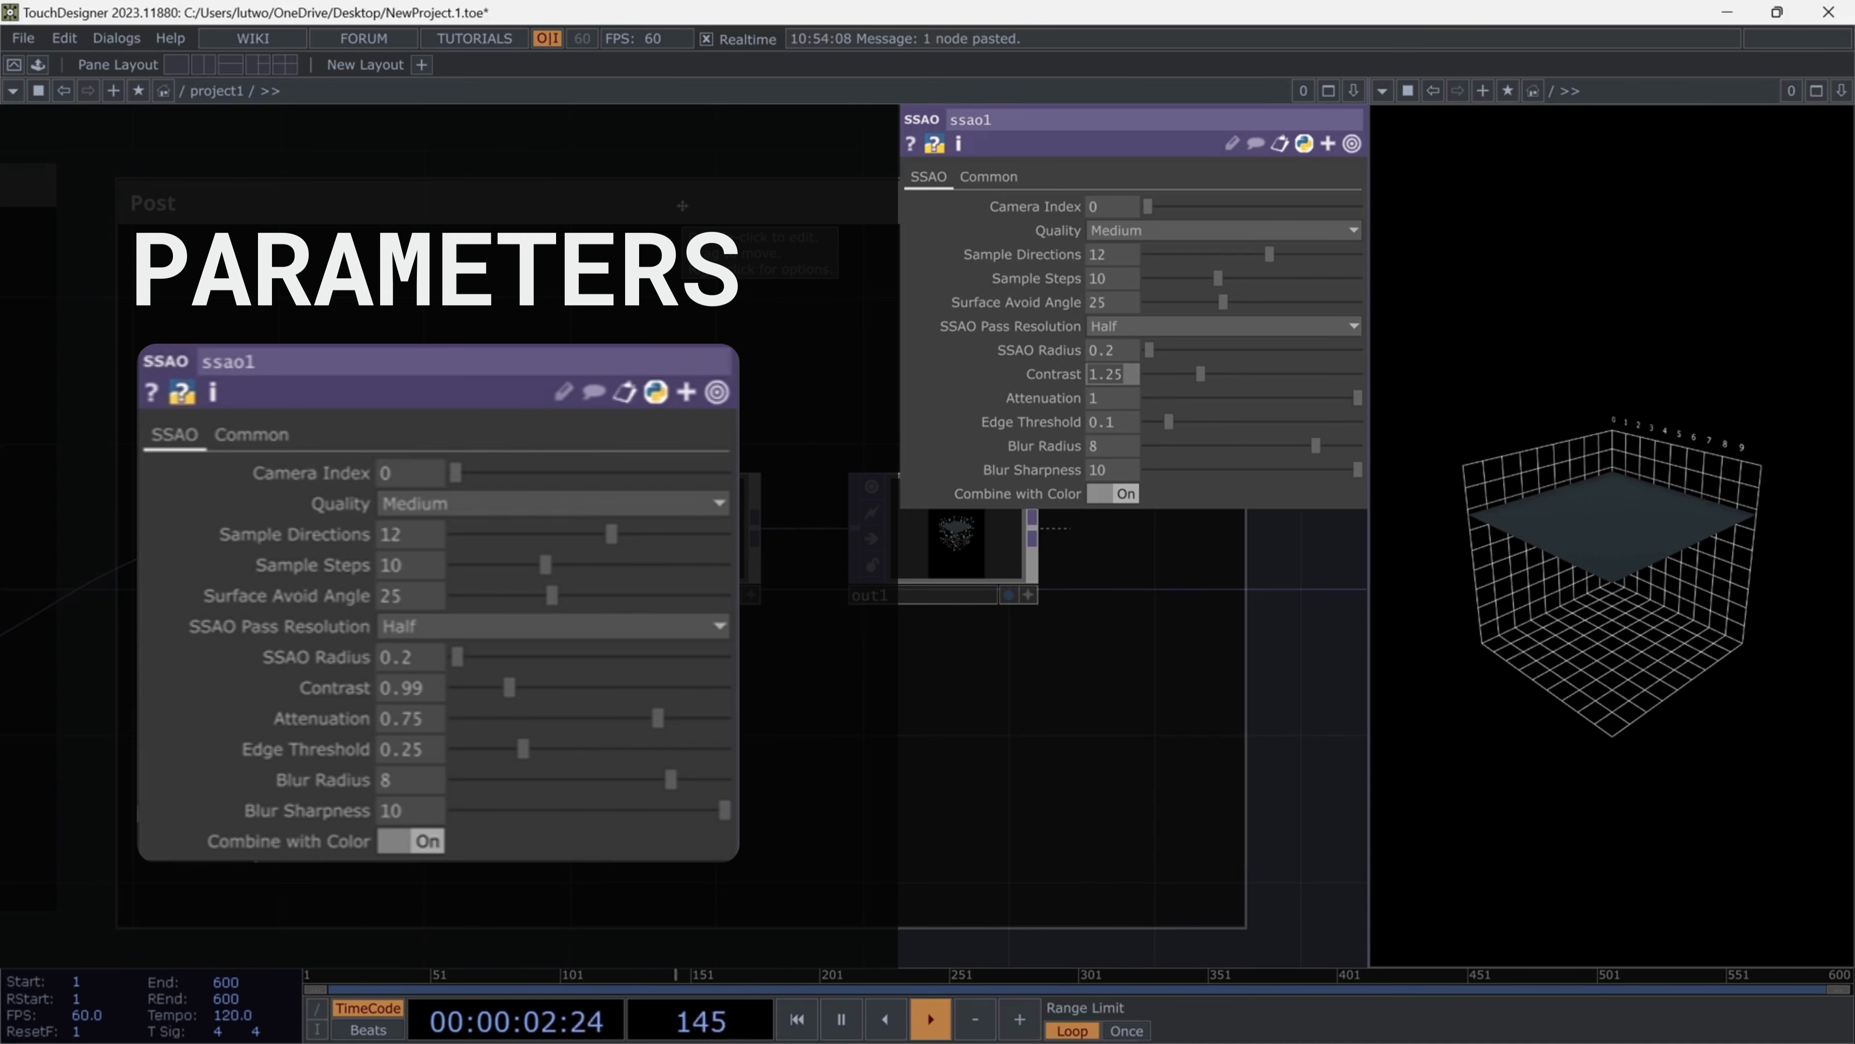
key(Tab)
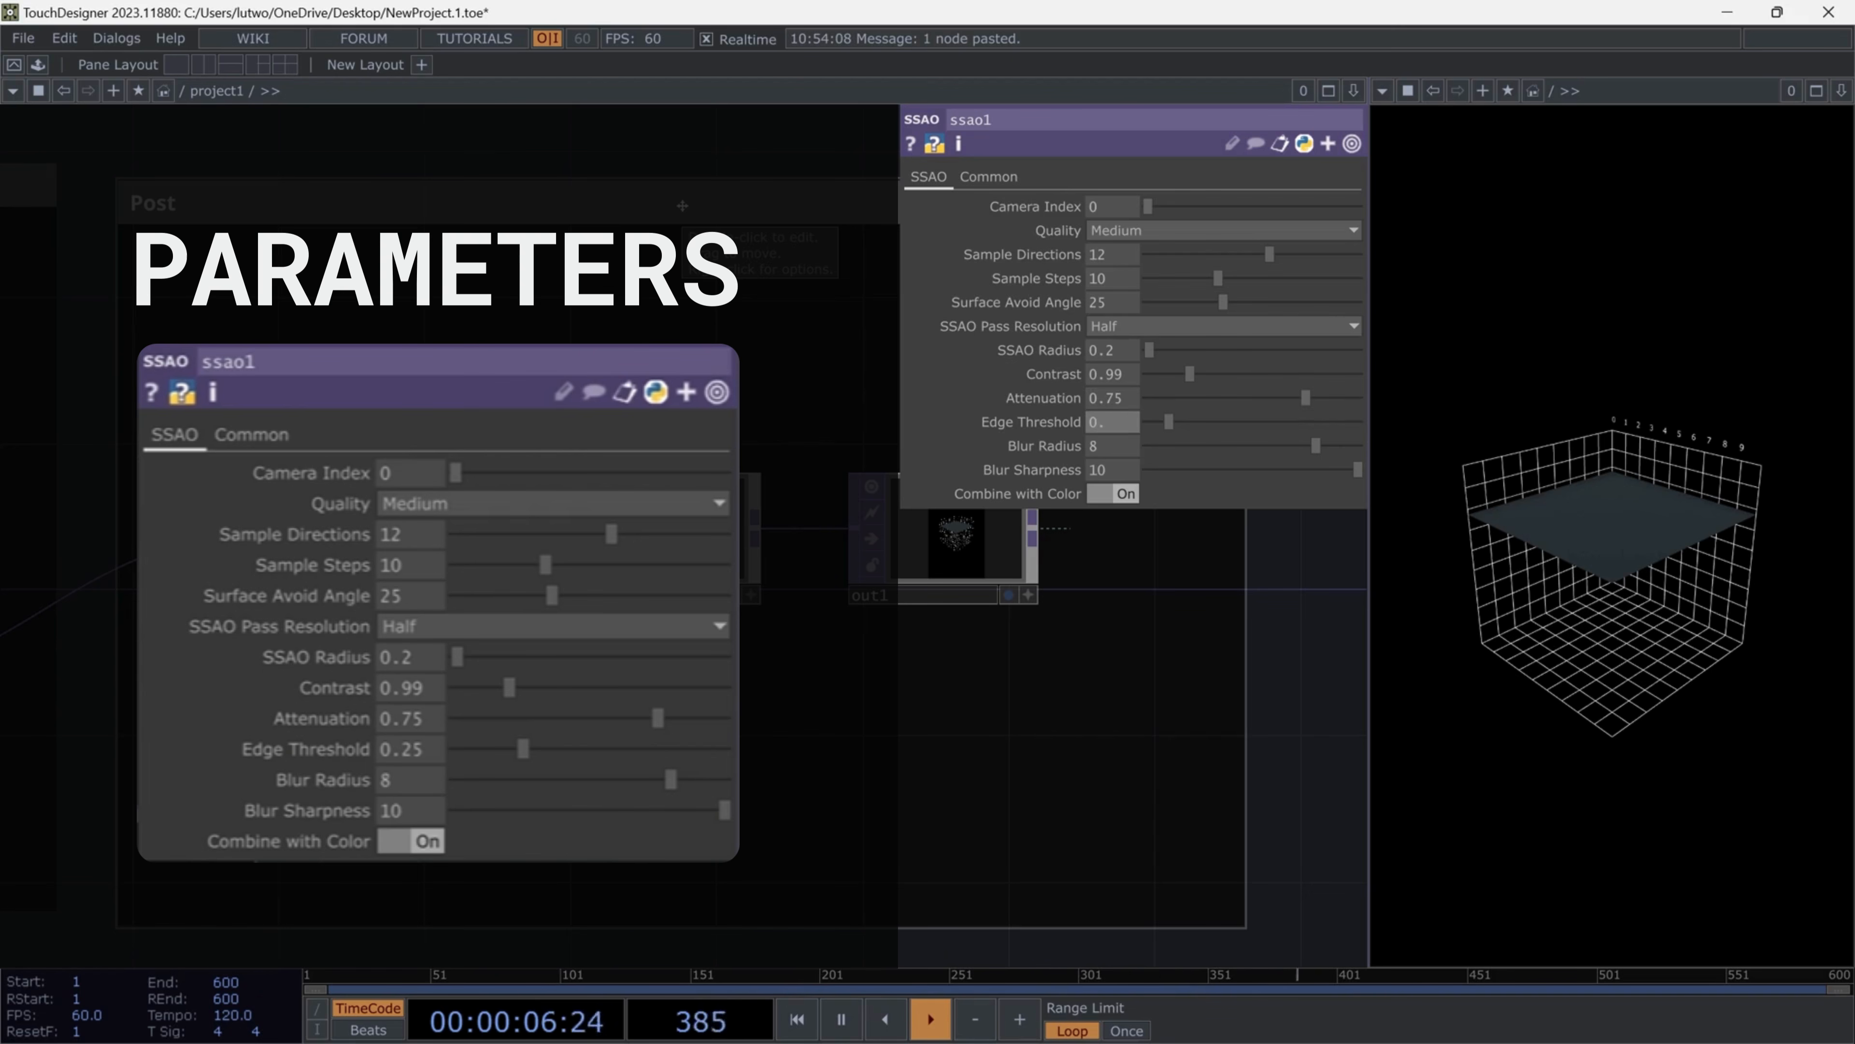
key(Tab)
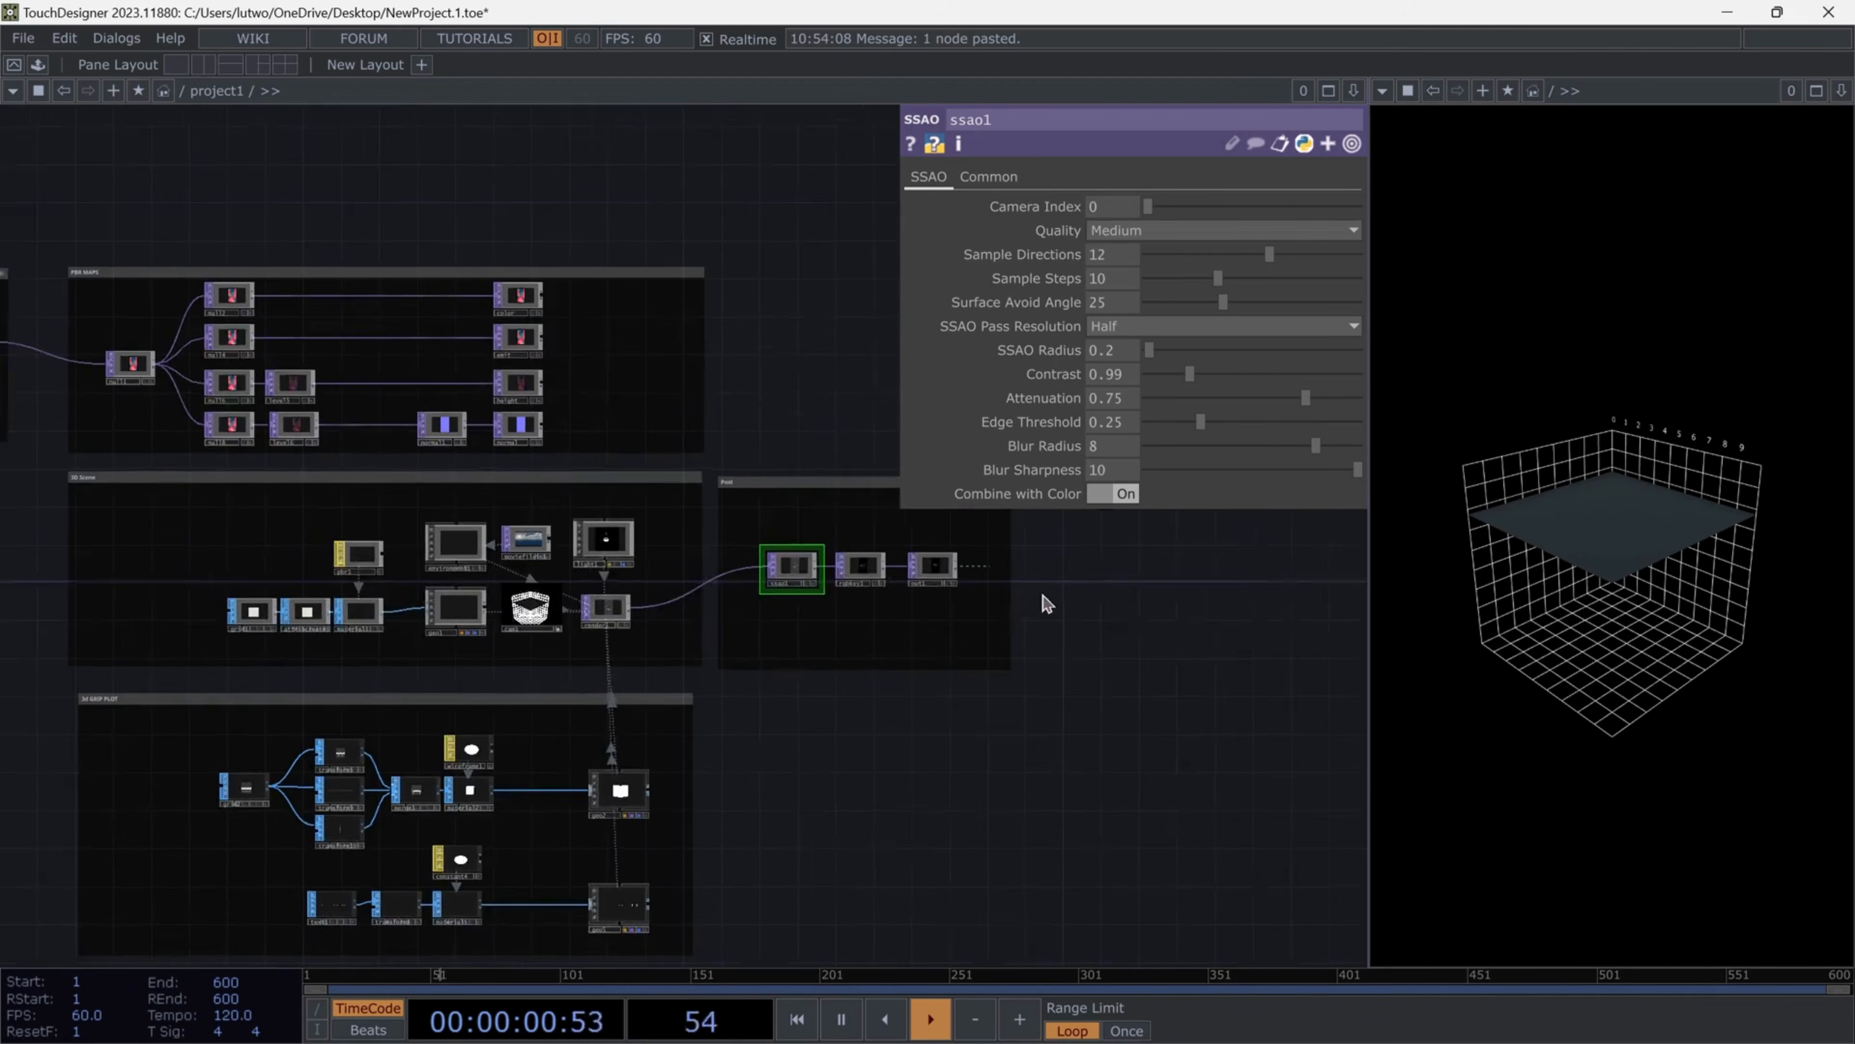
Assign the color, emit and normal TOPs to pbr1's Base Color Map, Emit Map and Normal Map
drag(1042, 594, 1022, 585)
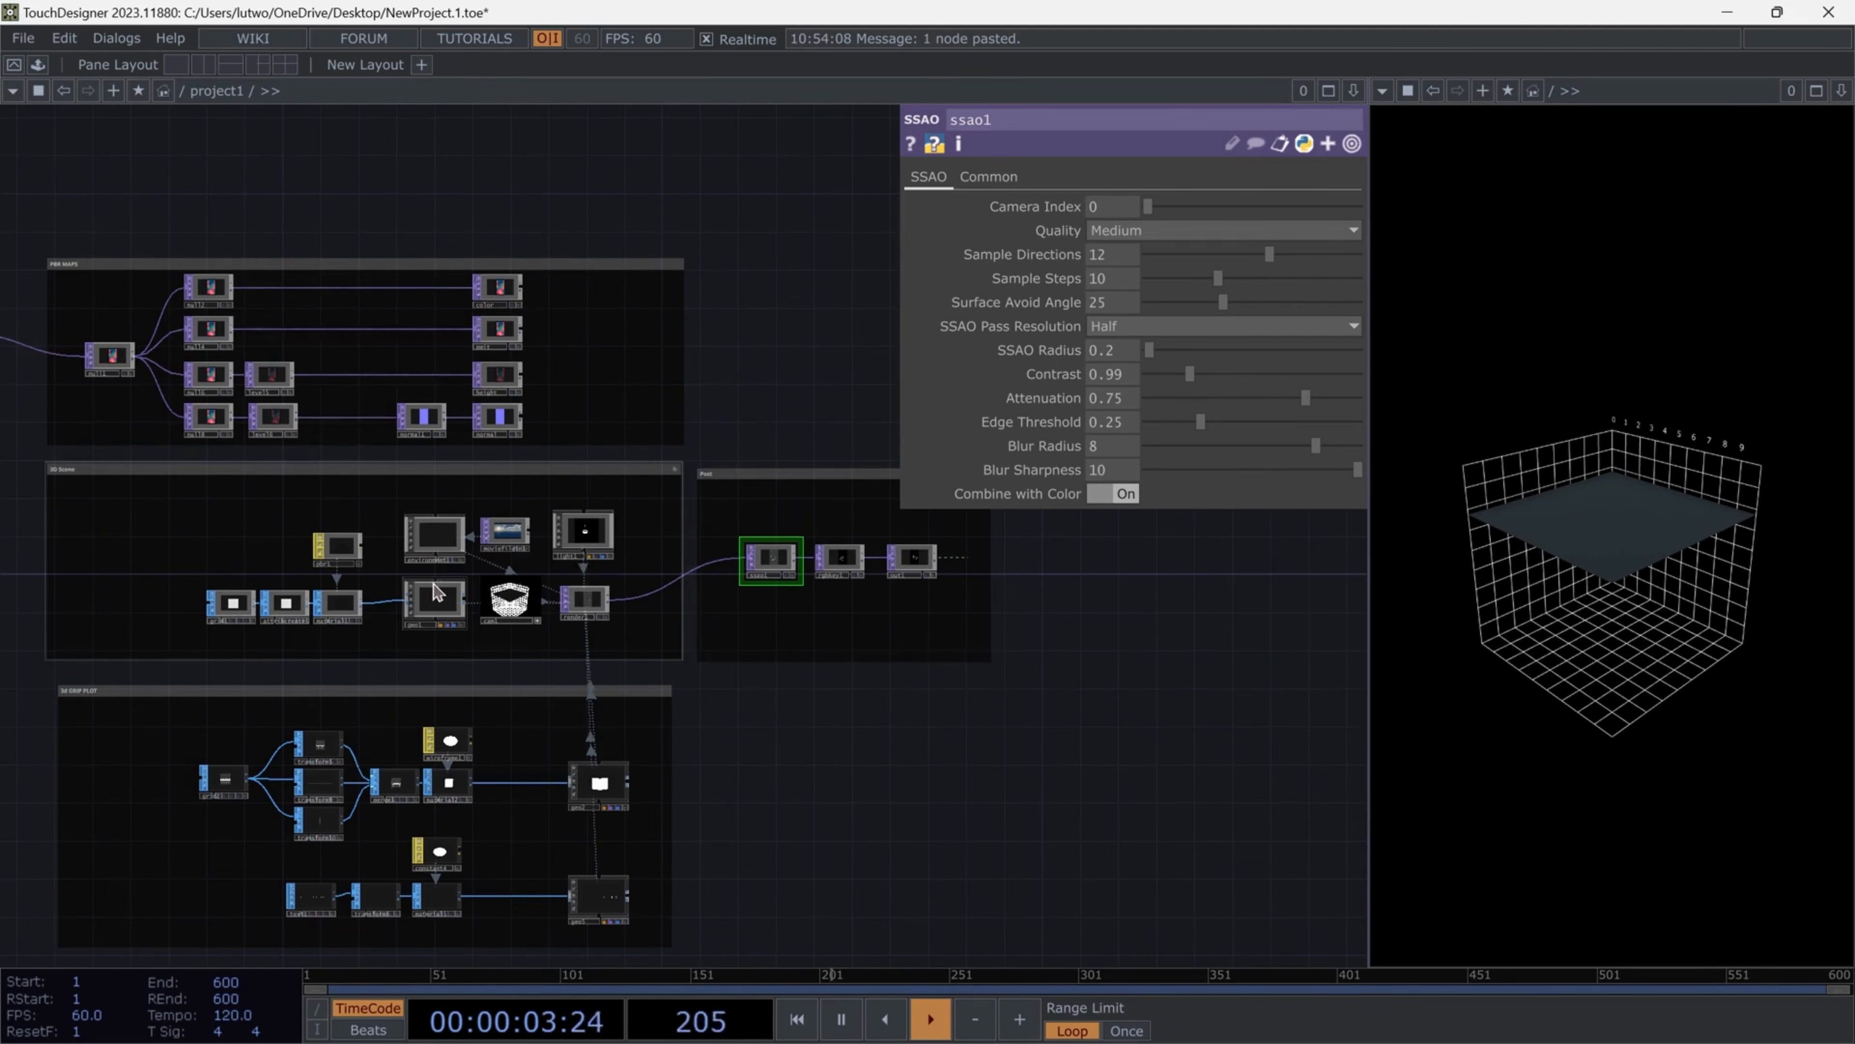
scroll(431, 578, up, 3)
drag(966, 837, 1059, 927)
scroll(464, 691, up, 3)
click(479, 618)
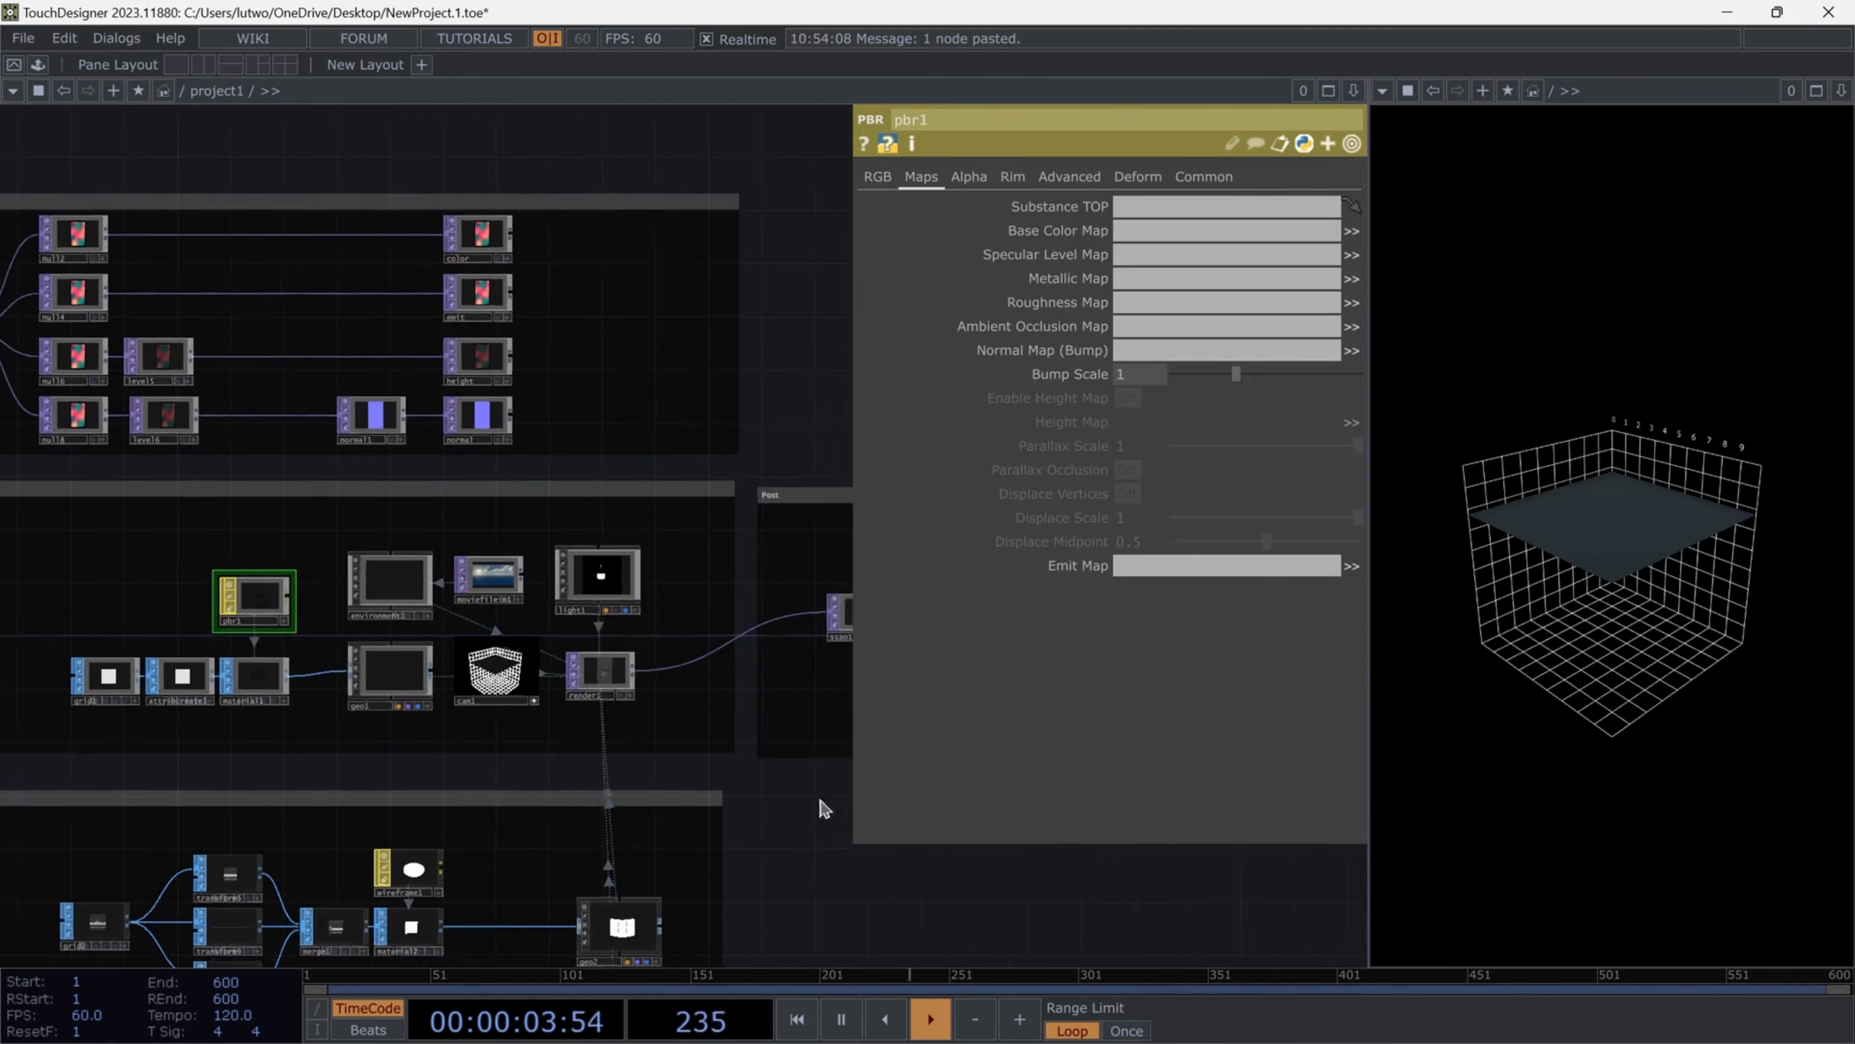
drag(460, 233, 1206, 231)
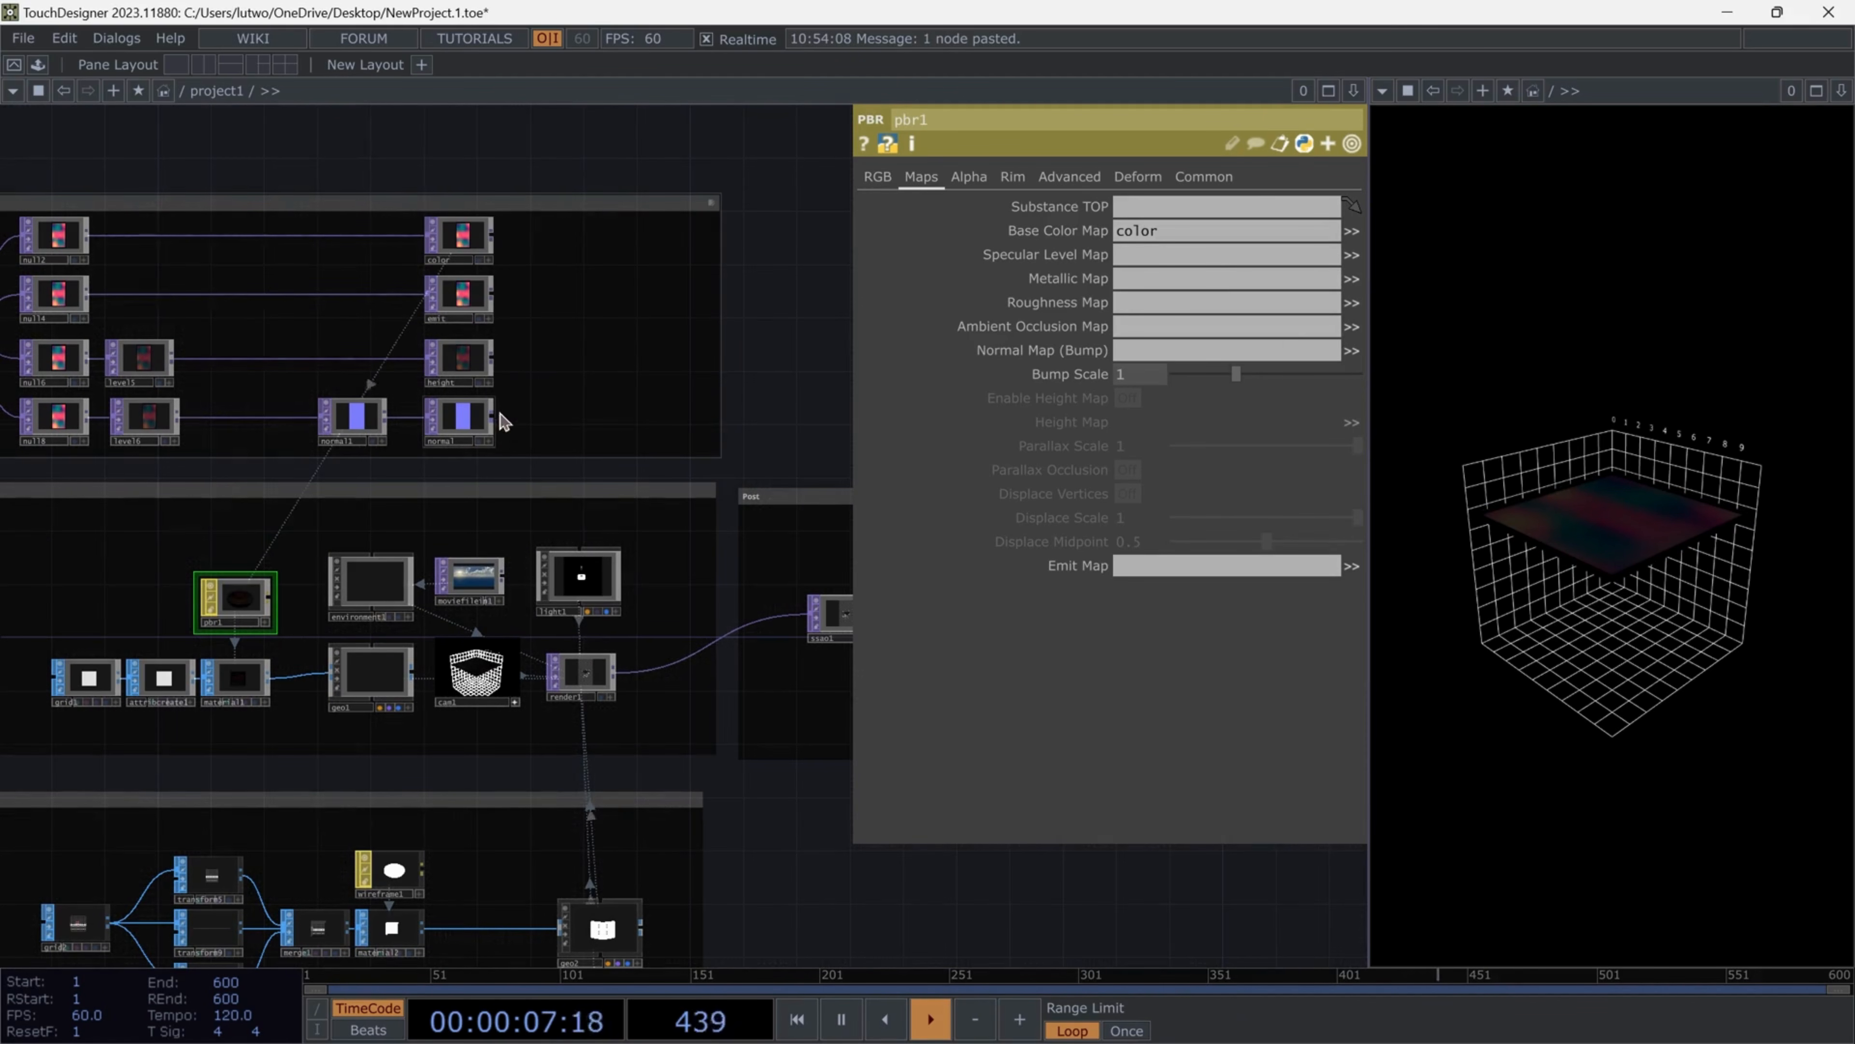
drag(466, 311, 1180, 566)
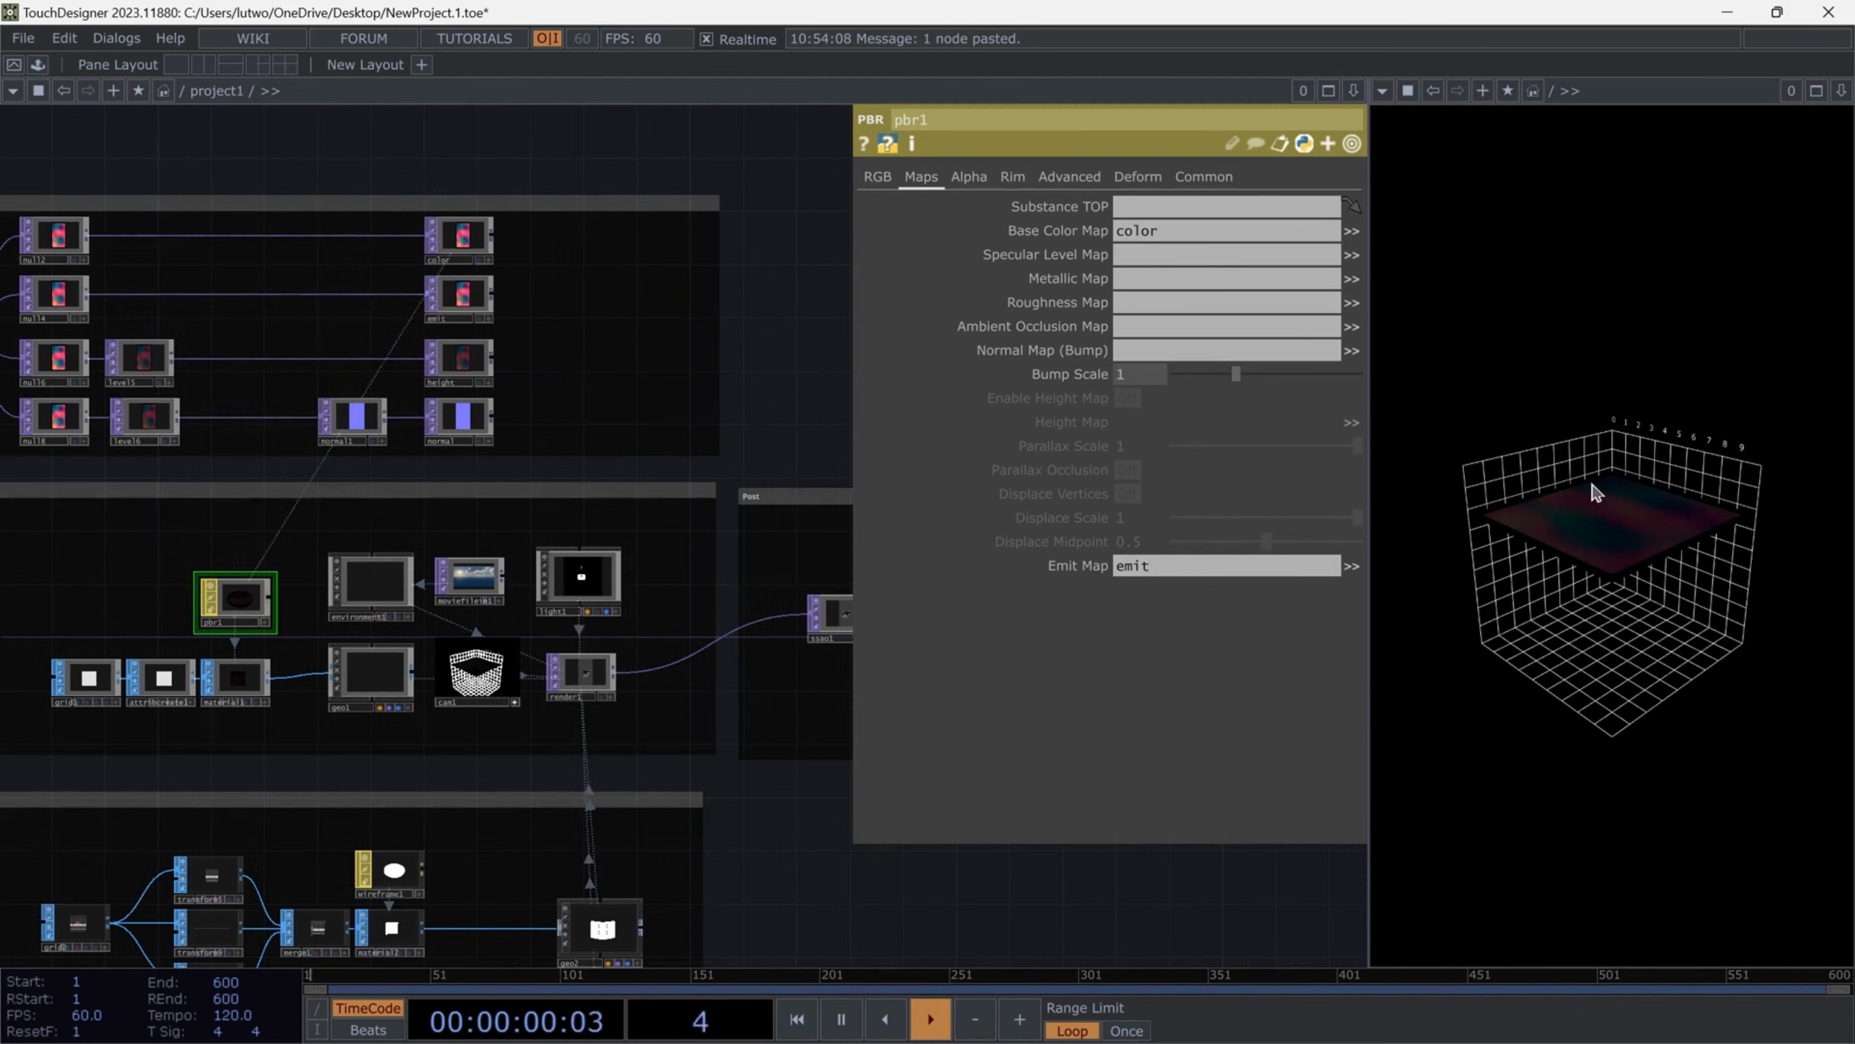
drag(460, 417, 1196, 354)
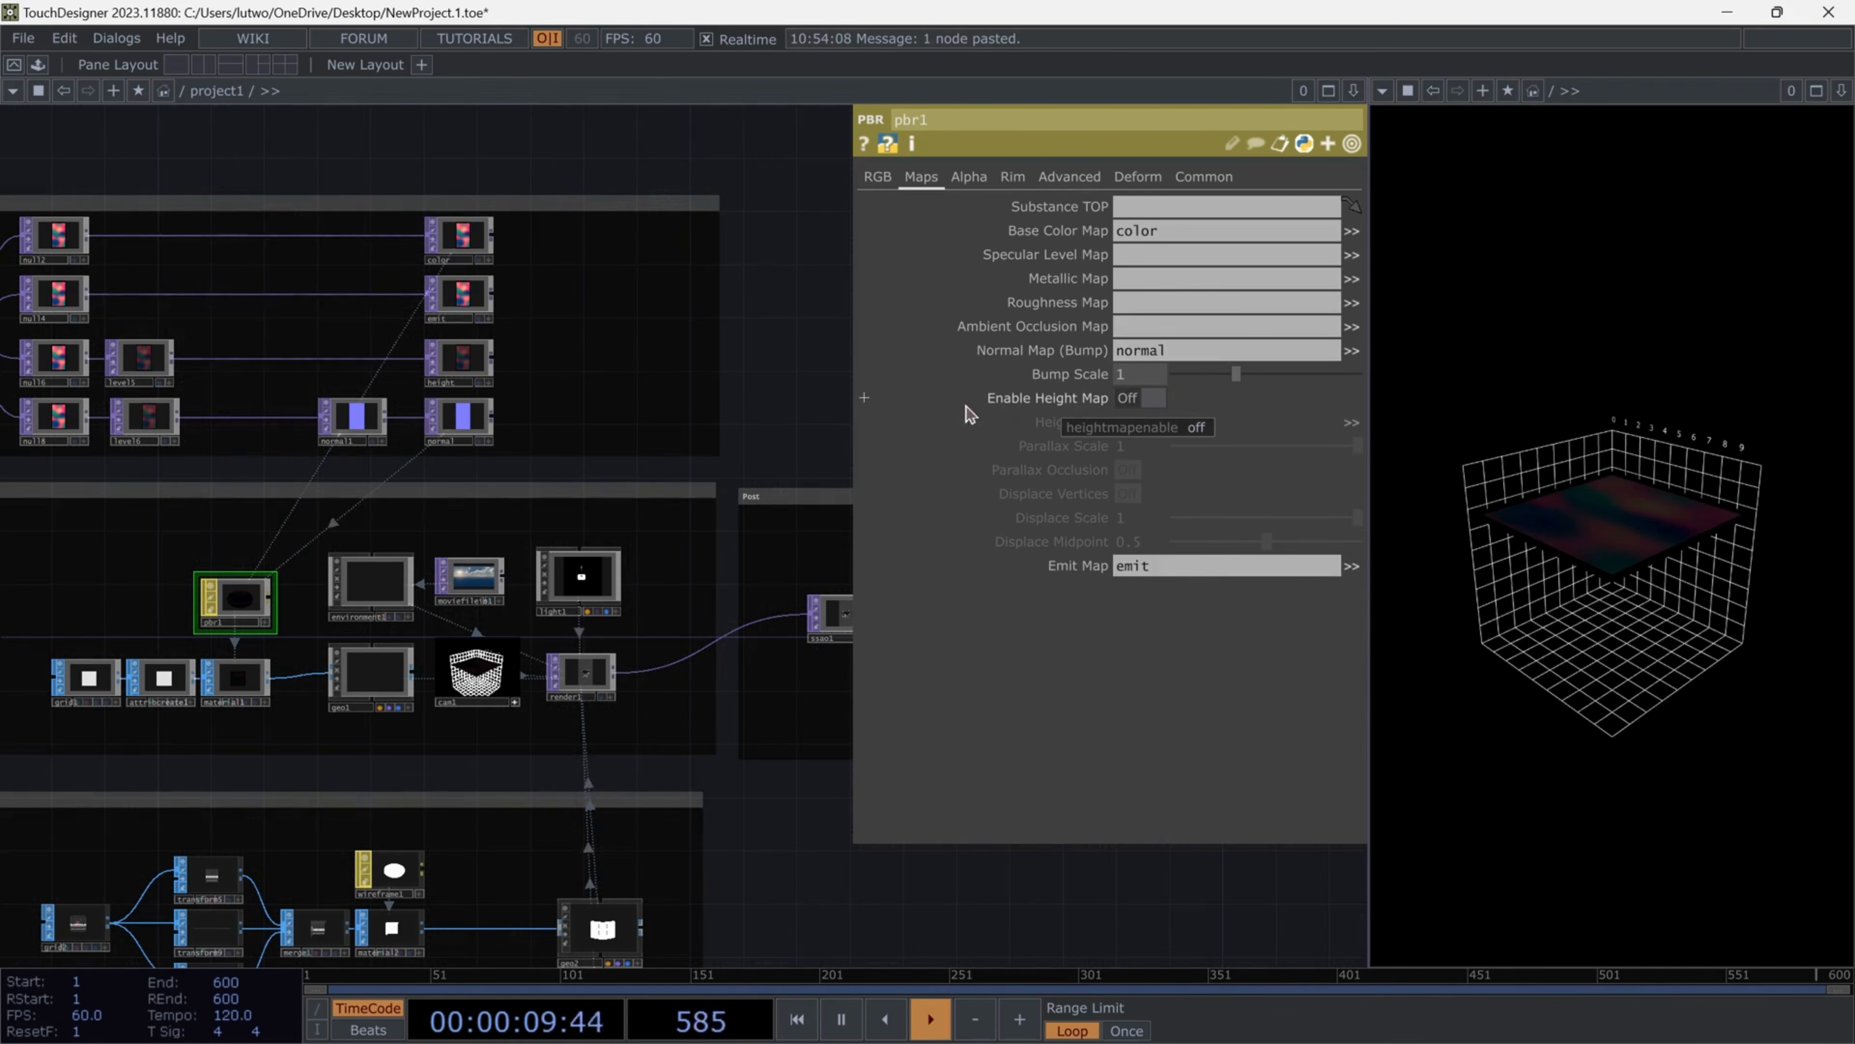
Enable pbr1's height map, assign the height TOP to it, and turn on Displace Vertices and Parallax Occlusion
click(1141, 398)
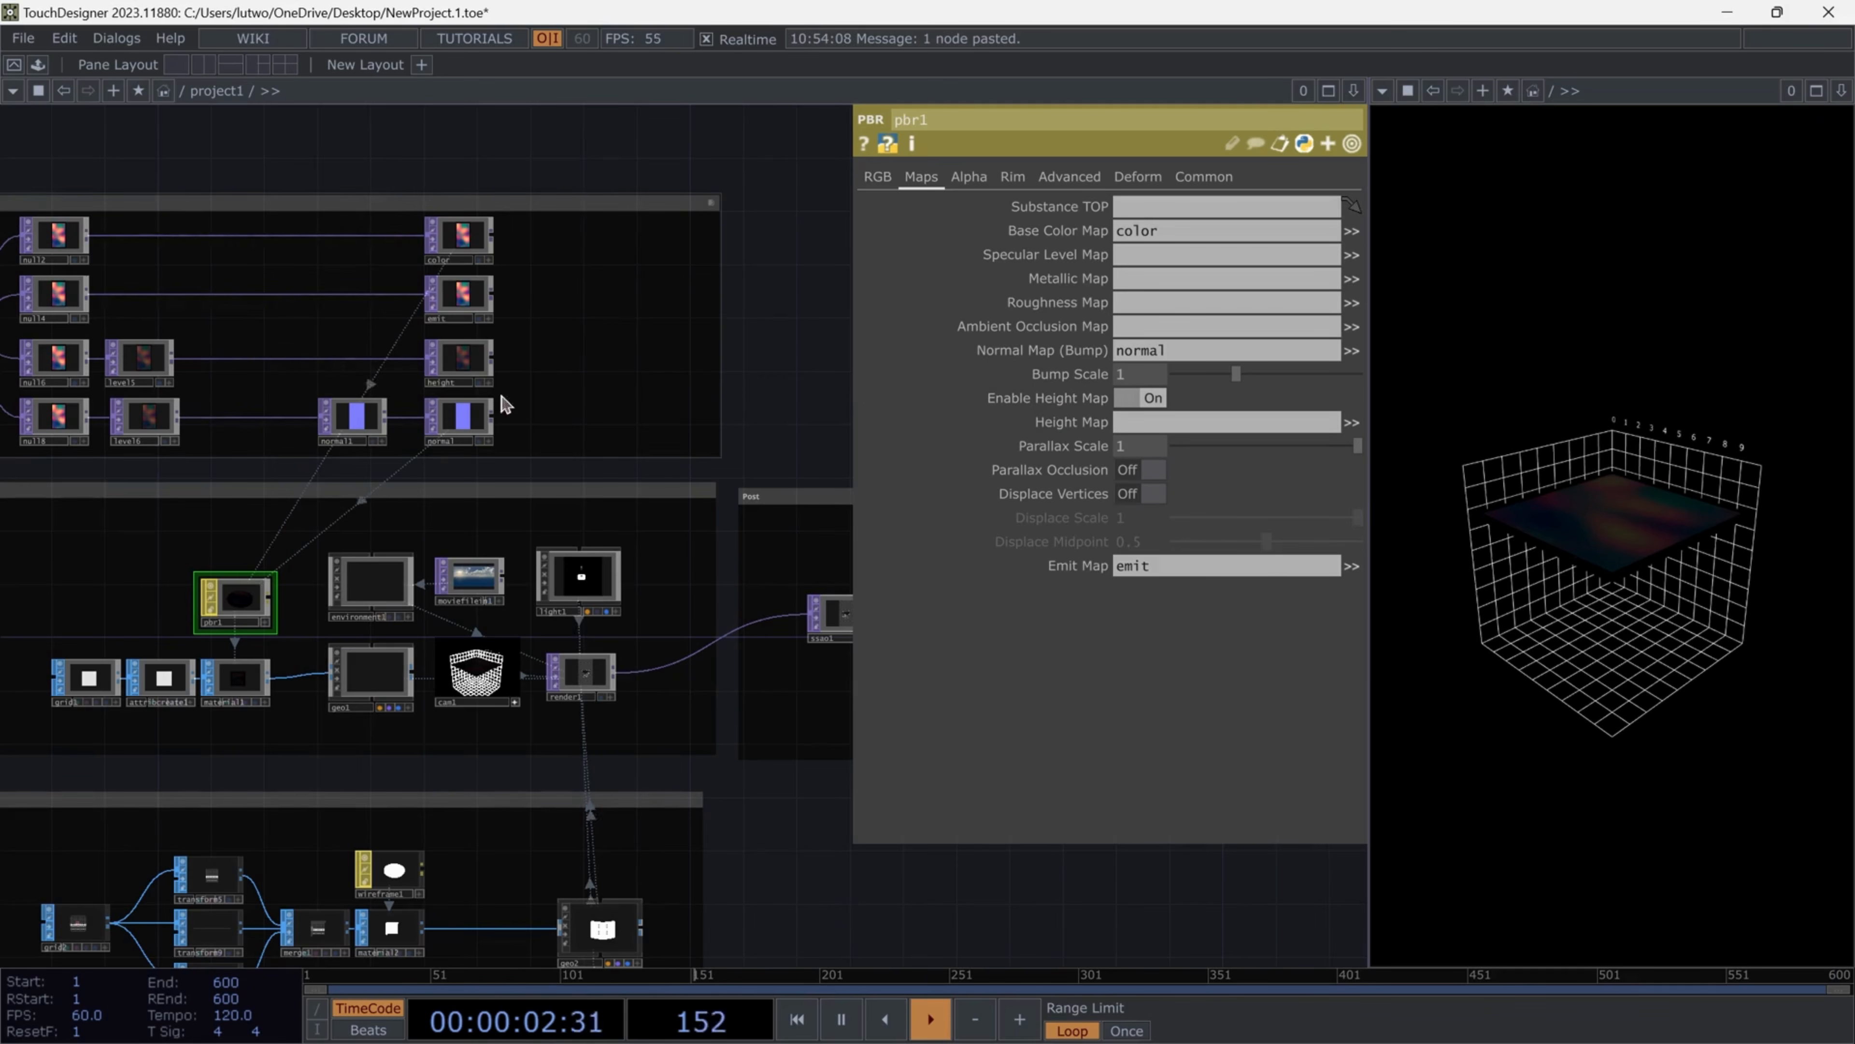
drag(466, 365, 1136, 426)
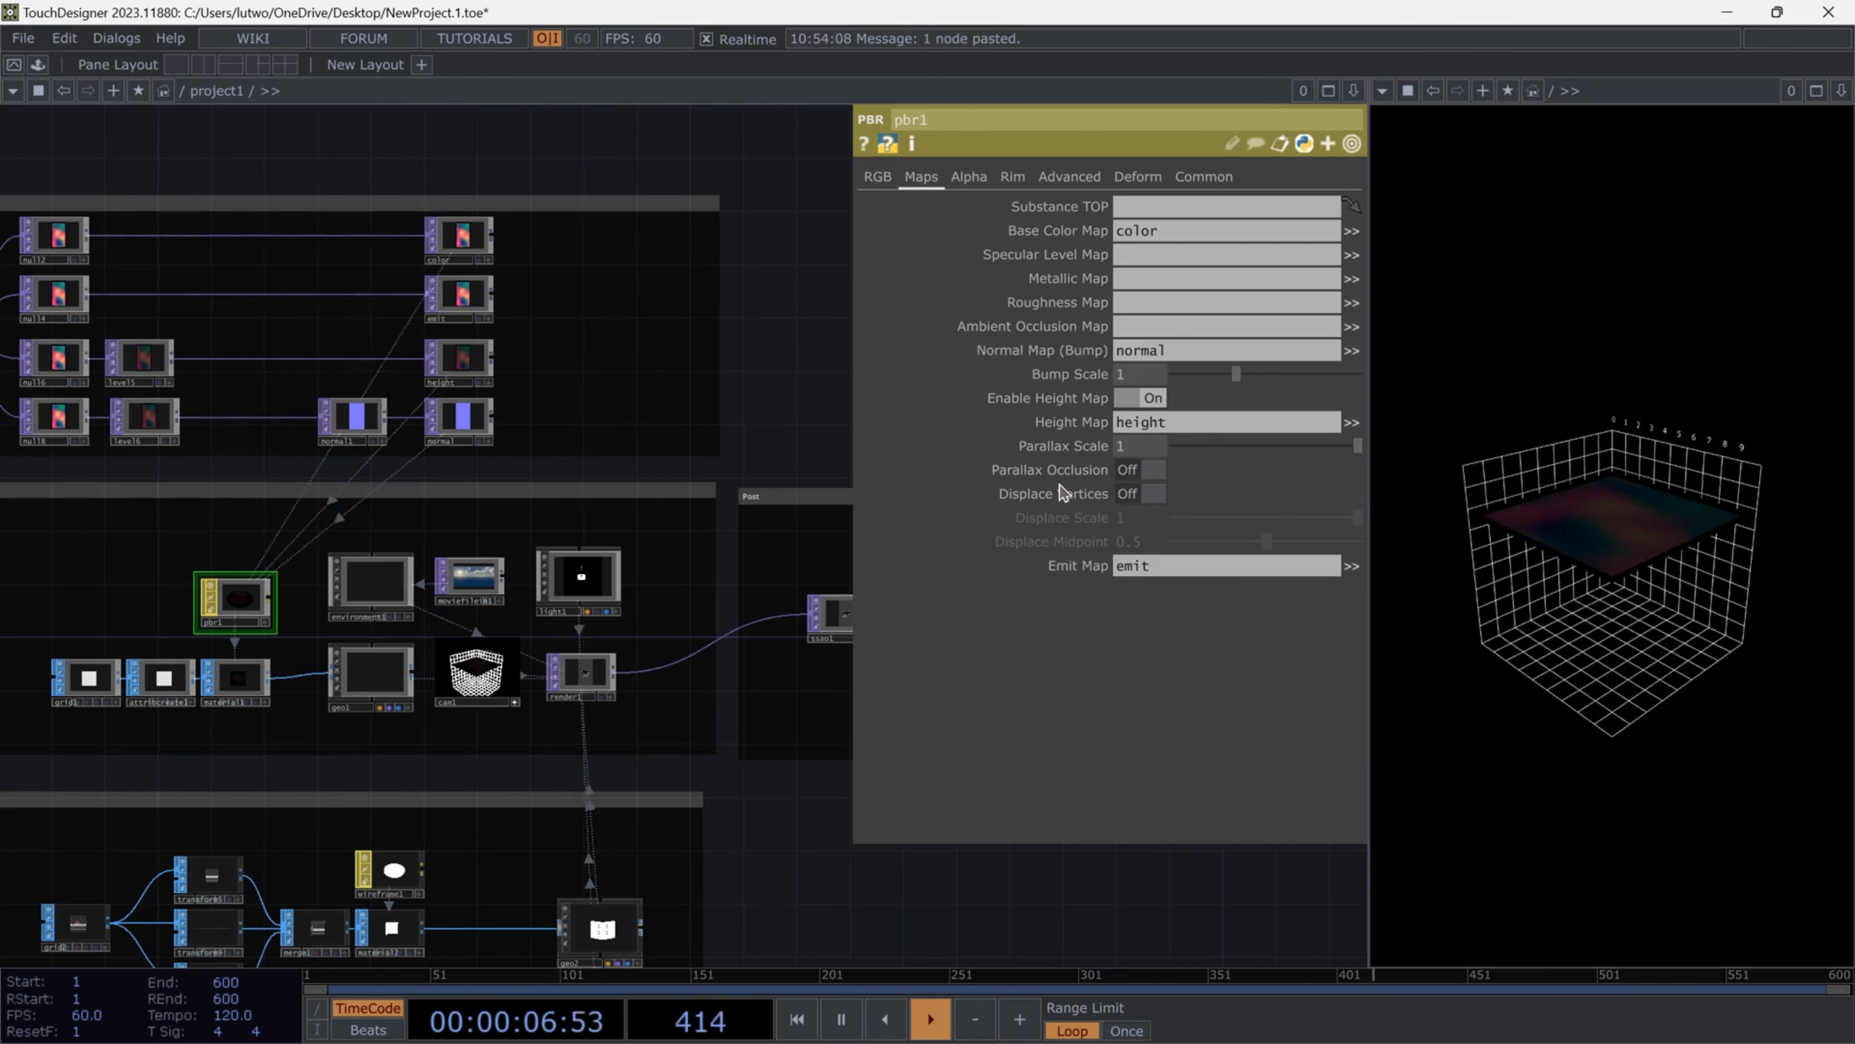
click(1147, 494)
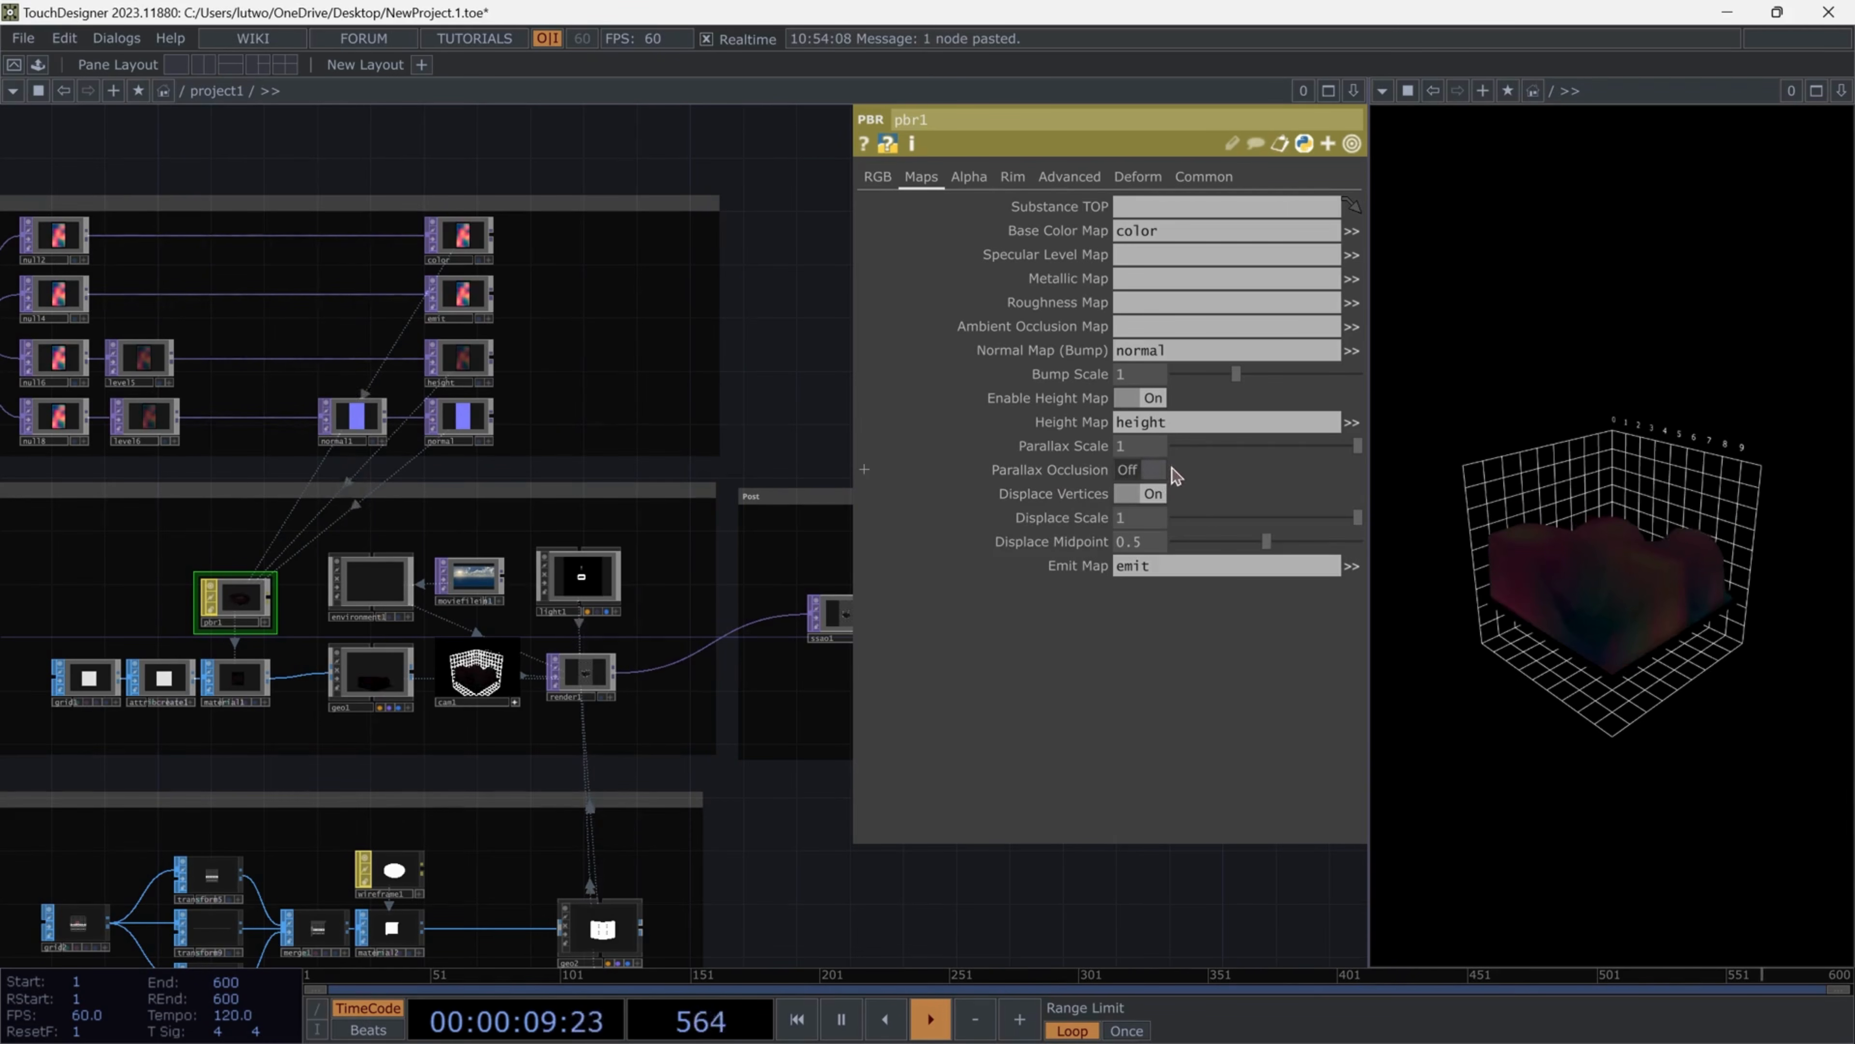
click(1157, 470)
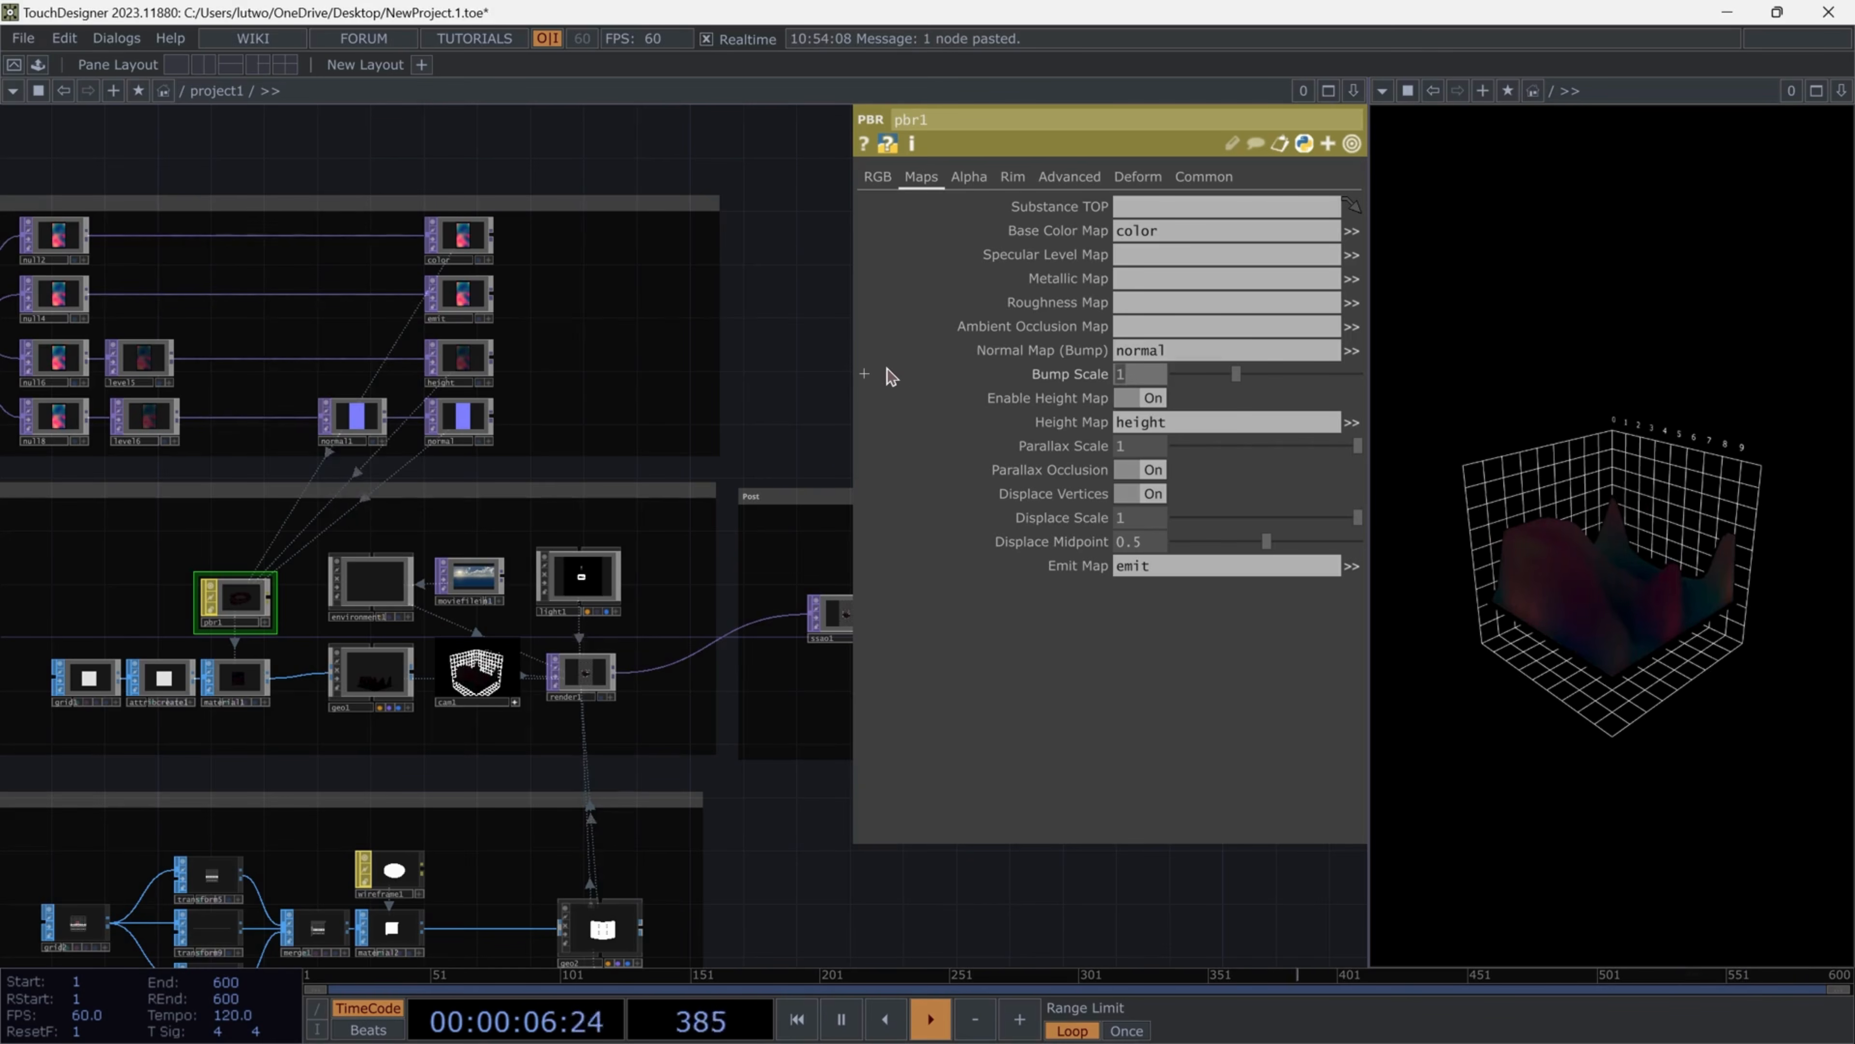
Set pbr1's Bump Scale to 100, Displace Scale to 0.5 and Displace Midpoint to 1
text(00)
key(Return)
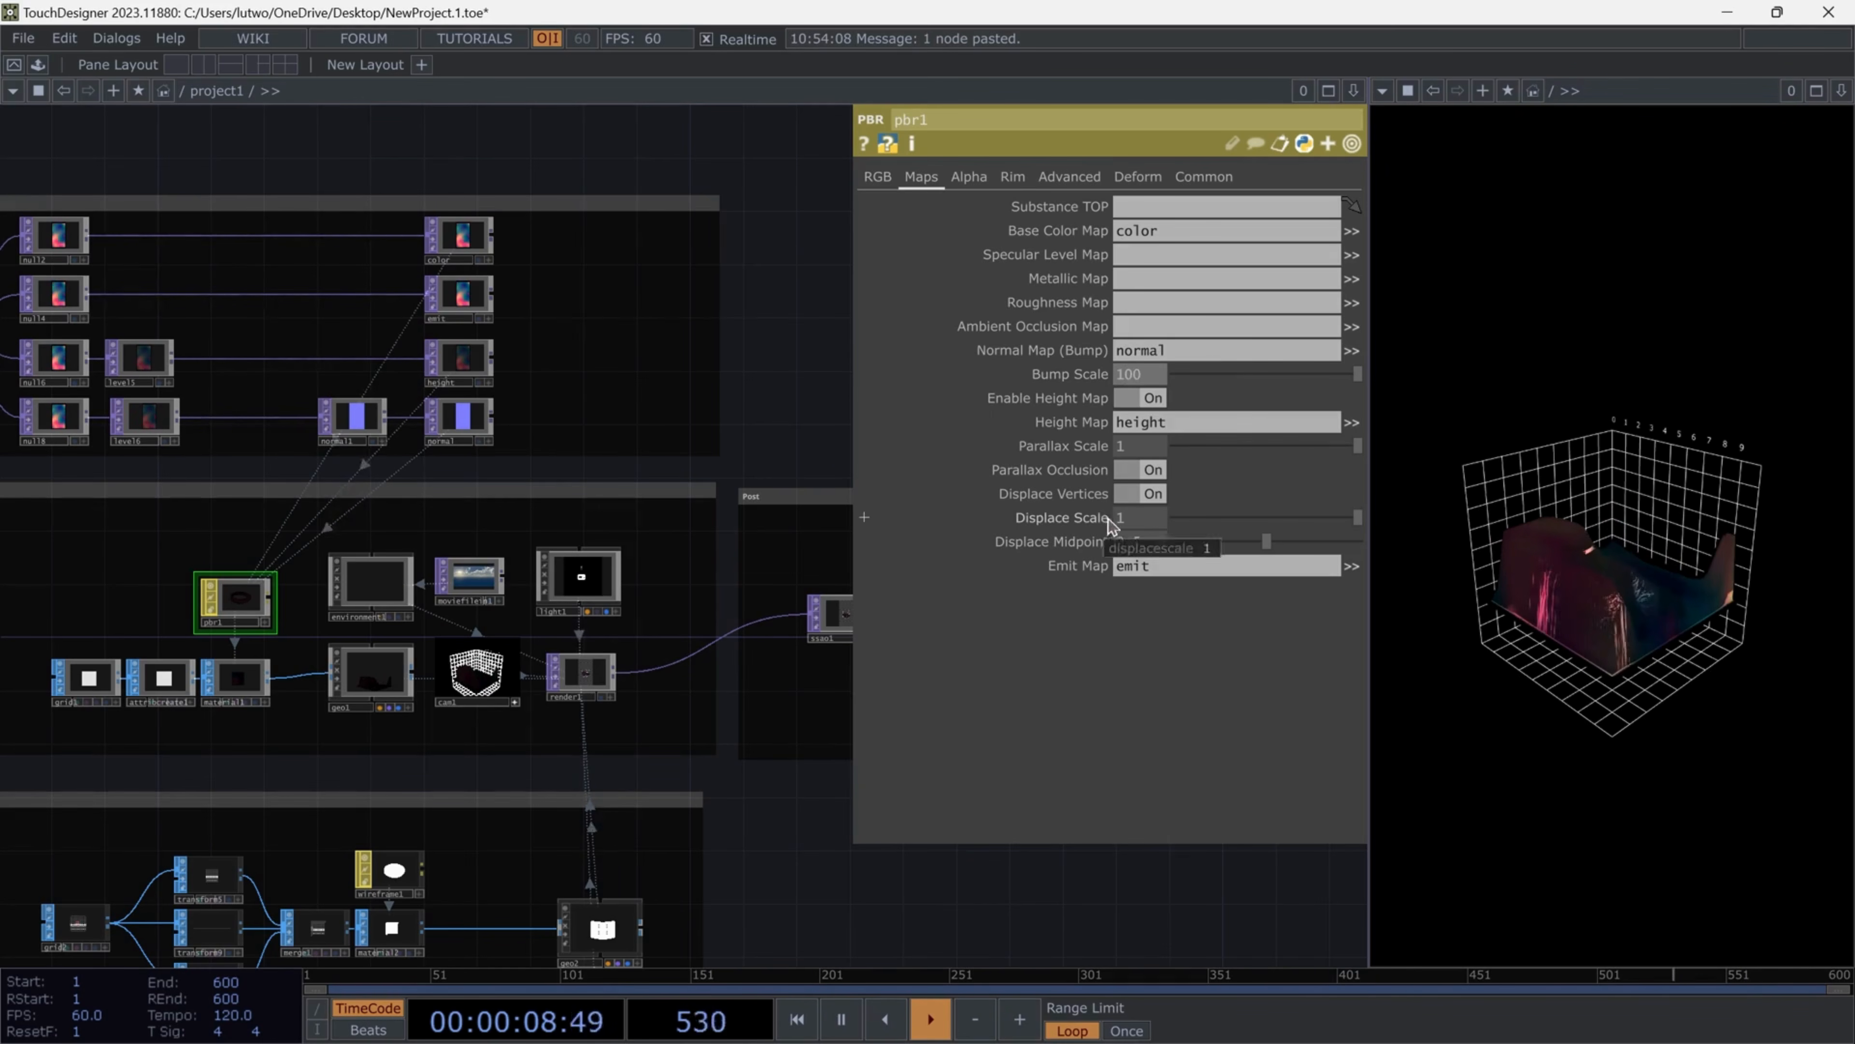
click(1110, 518)
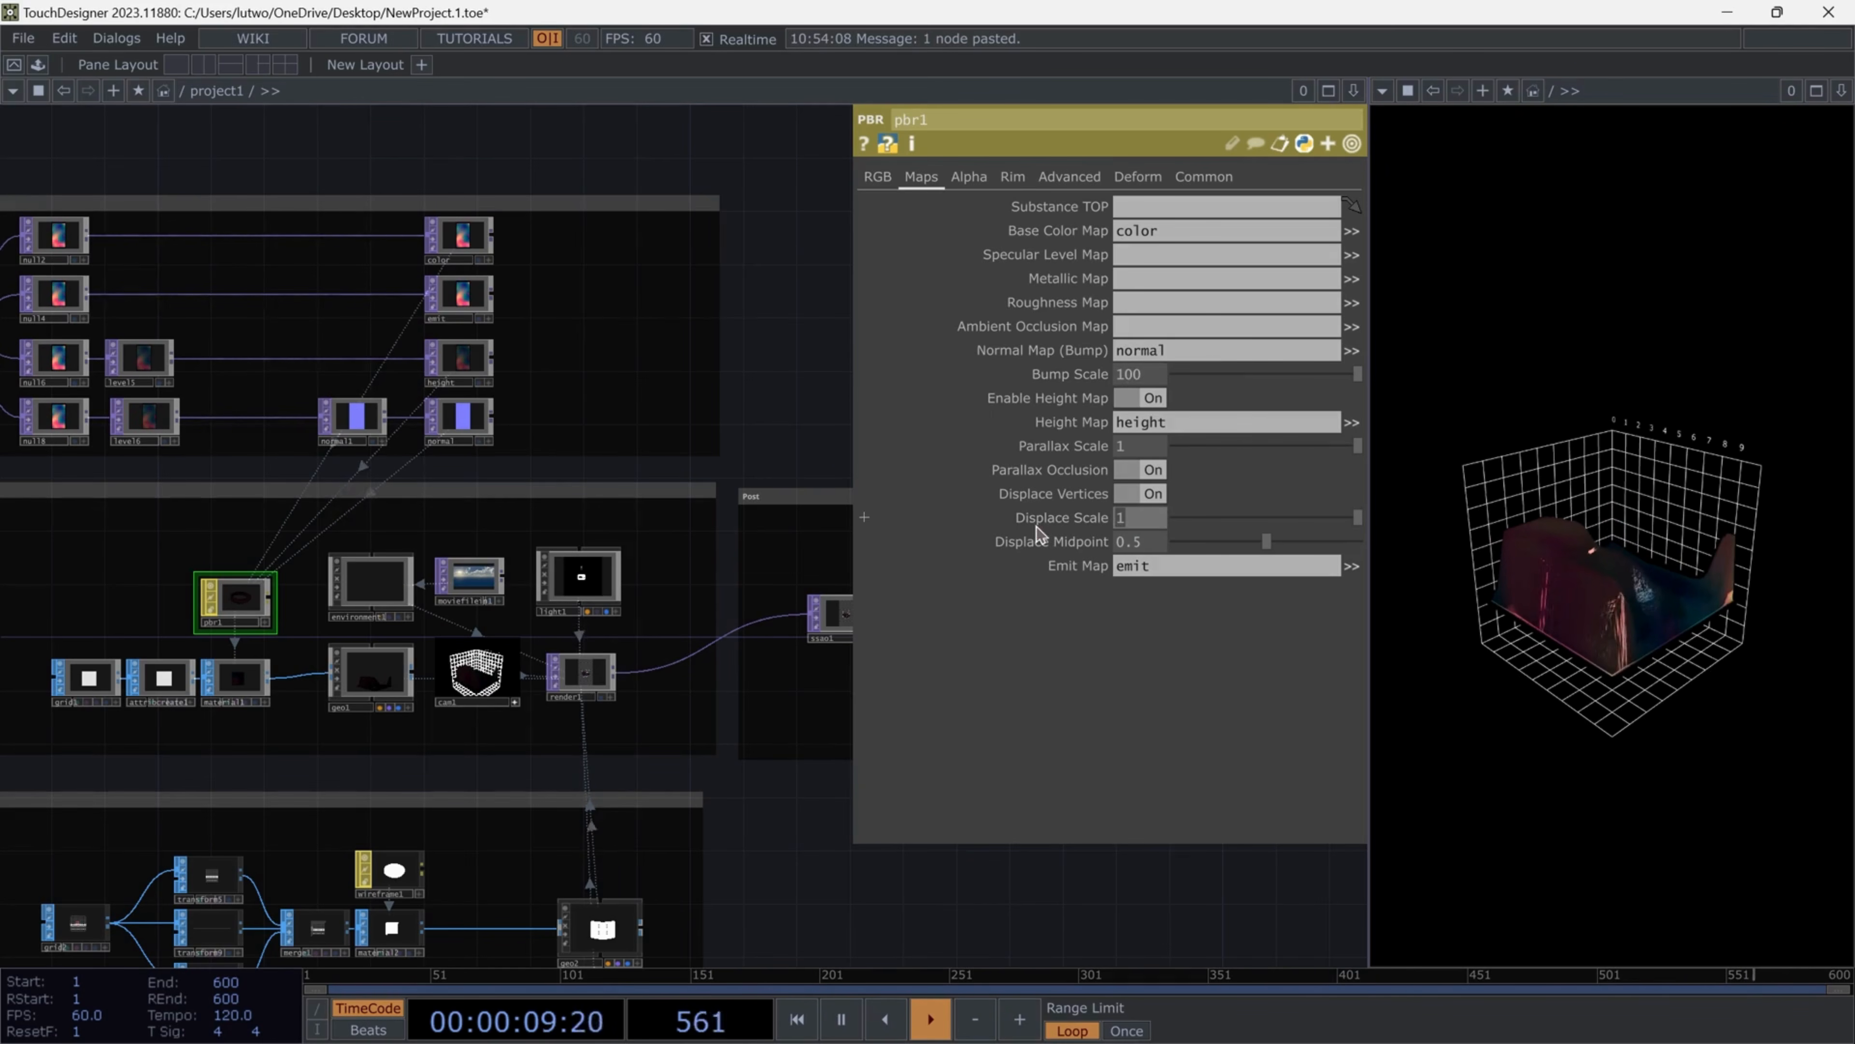
text(0.)
text(5)
key(Return)
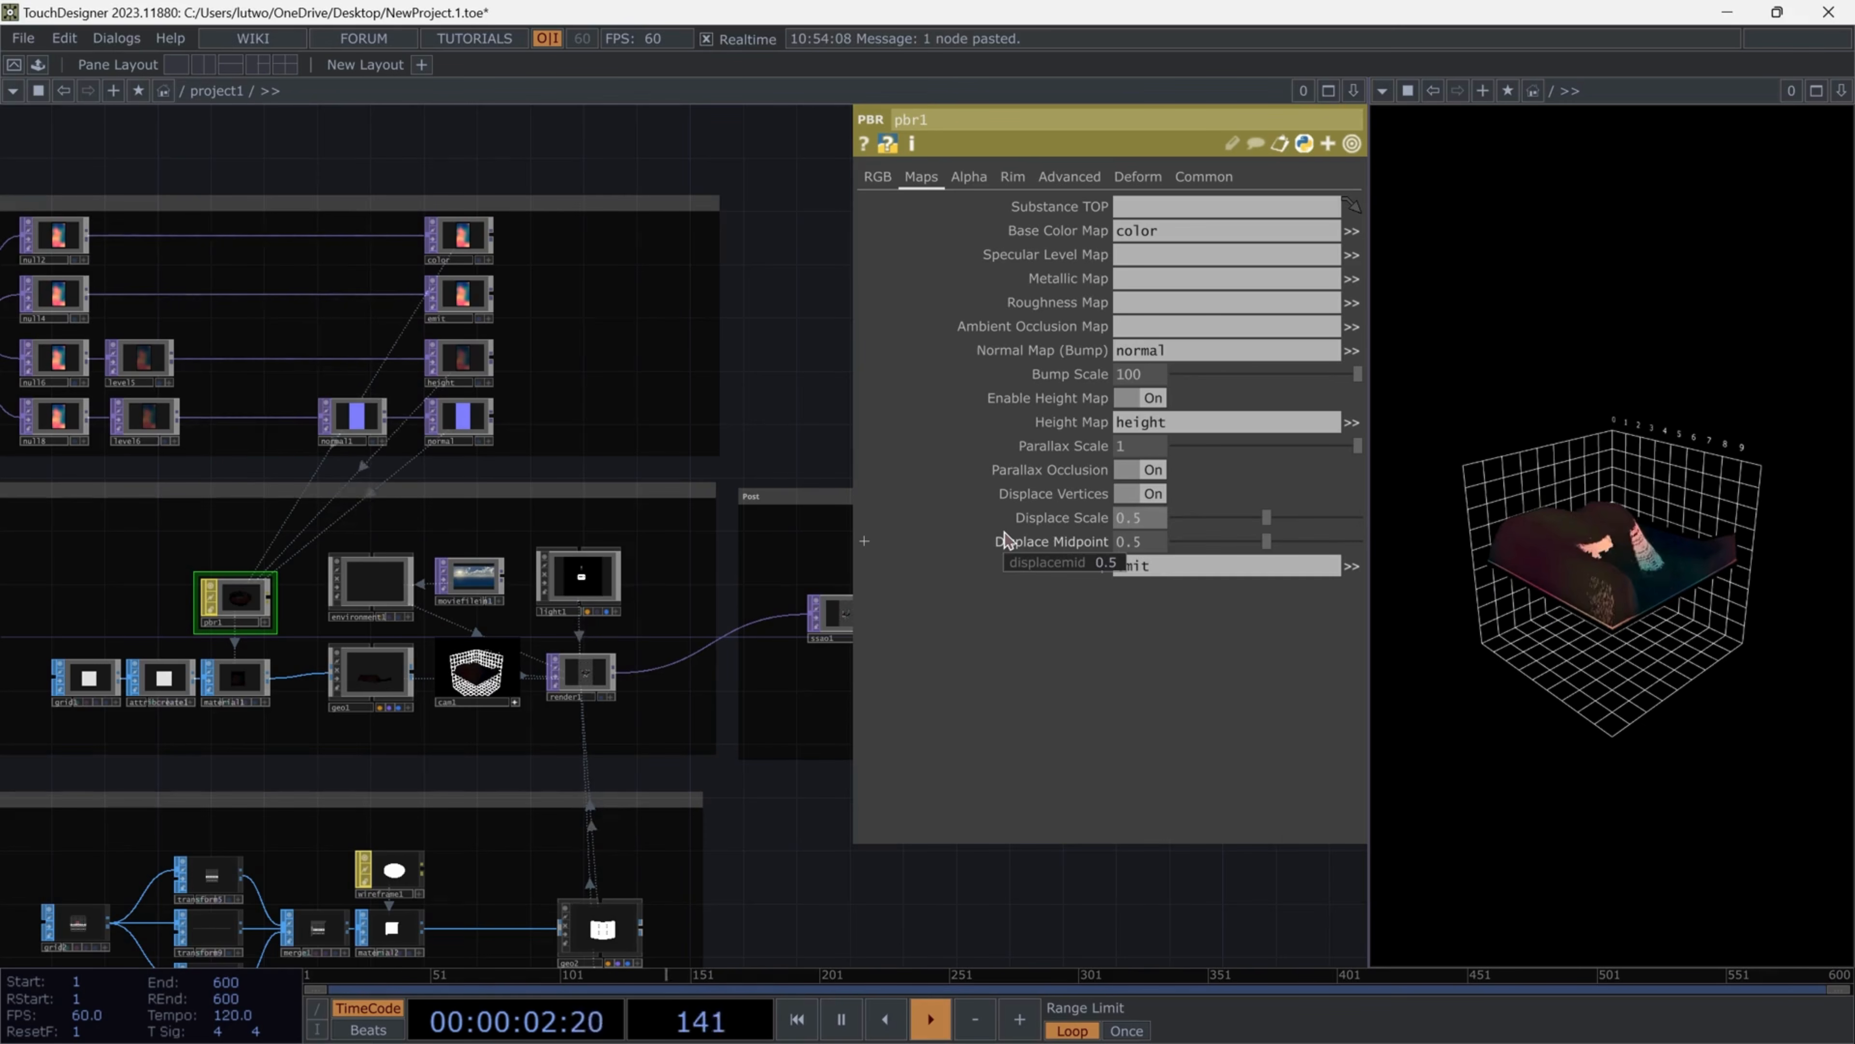
text(1)
key(Return)
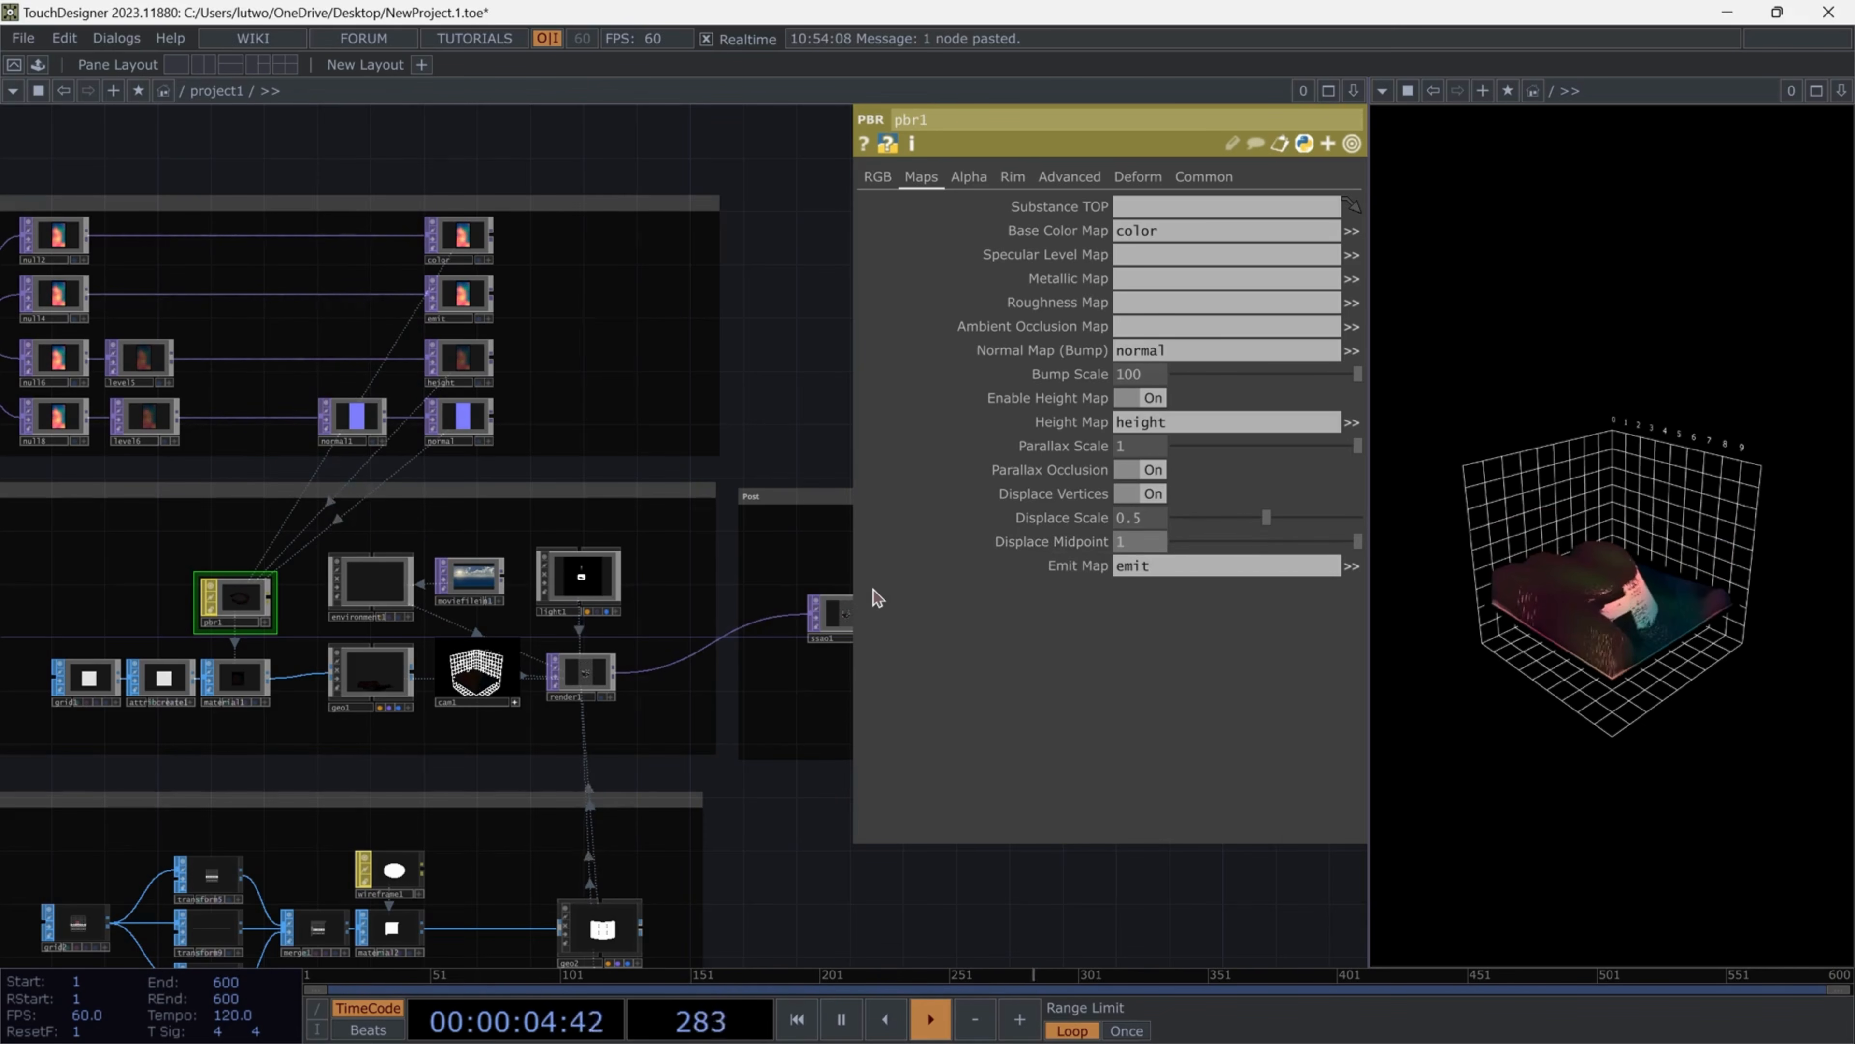
Set pbr1's Metallic to 0.196 and Roughness to 0.518
click(877, 178)
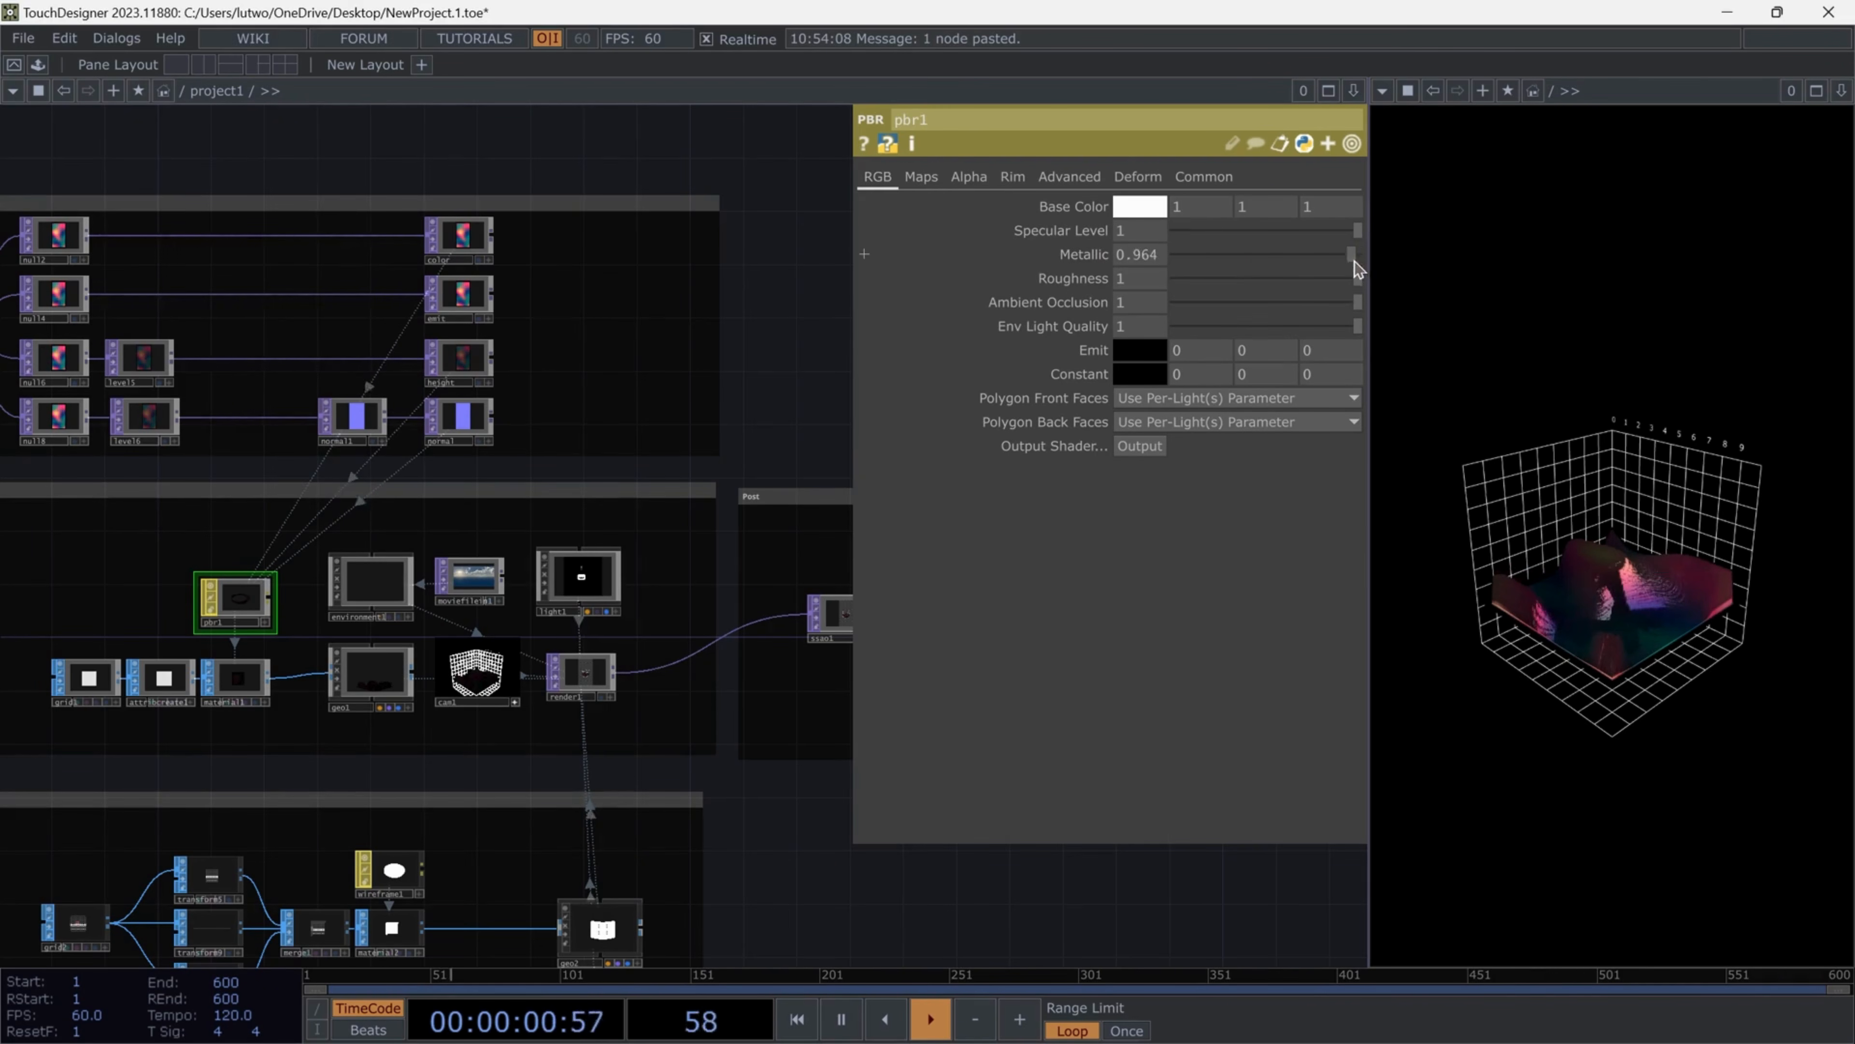
drag(1354, 256, 1356, 305)
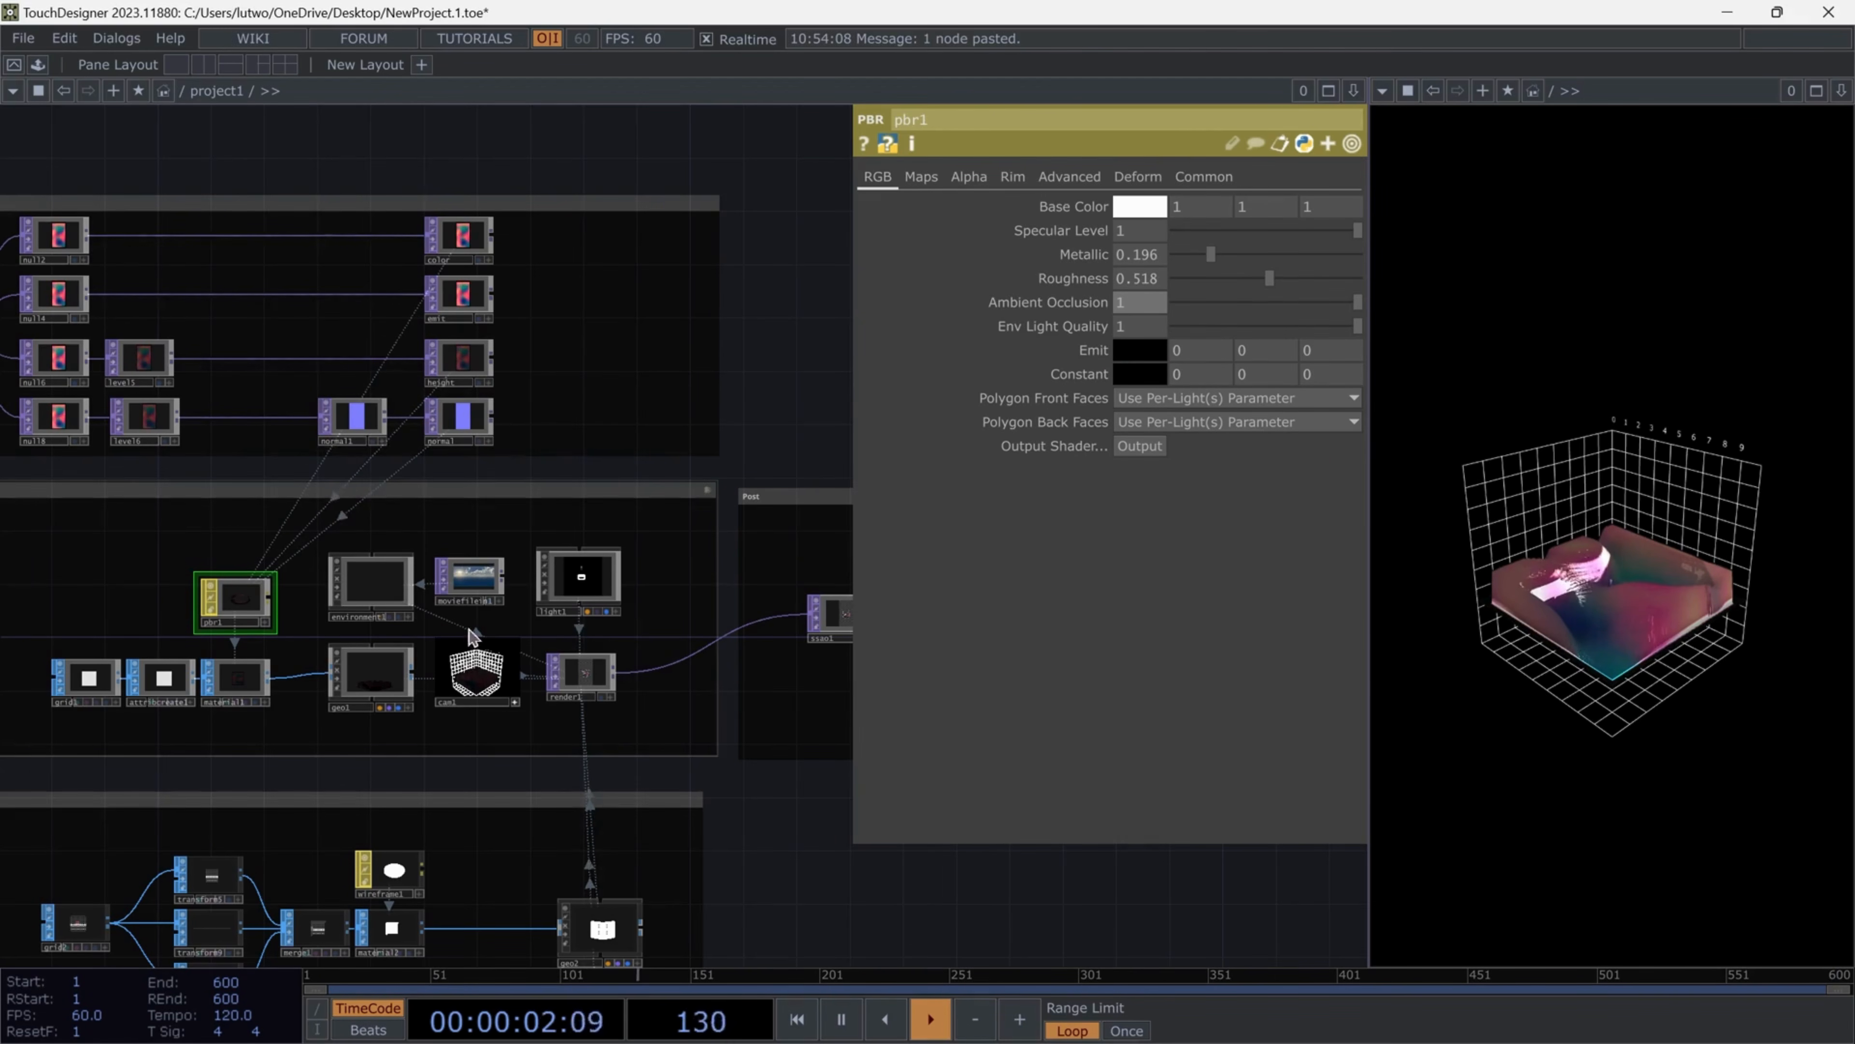
scroll(725, 365, down, 2)
scroll(470, 416, up, 2)
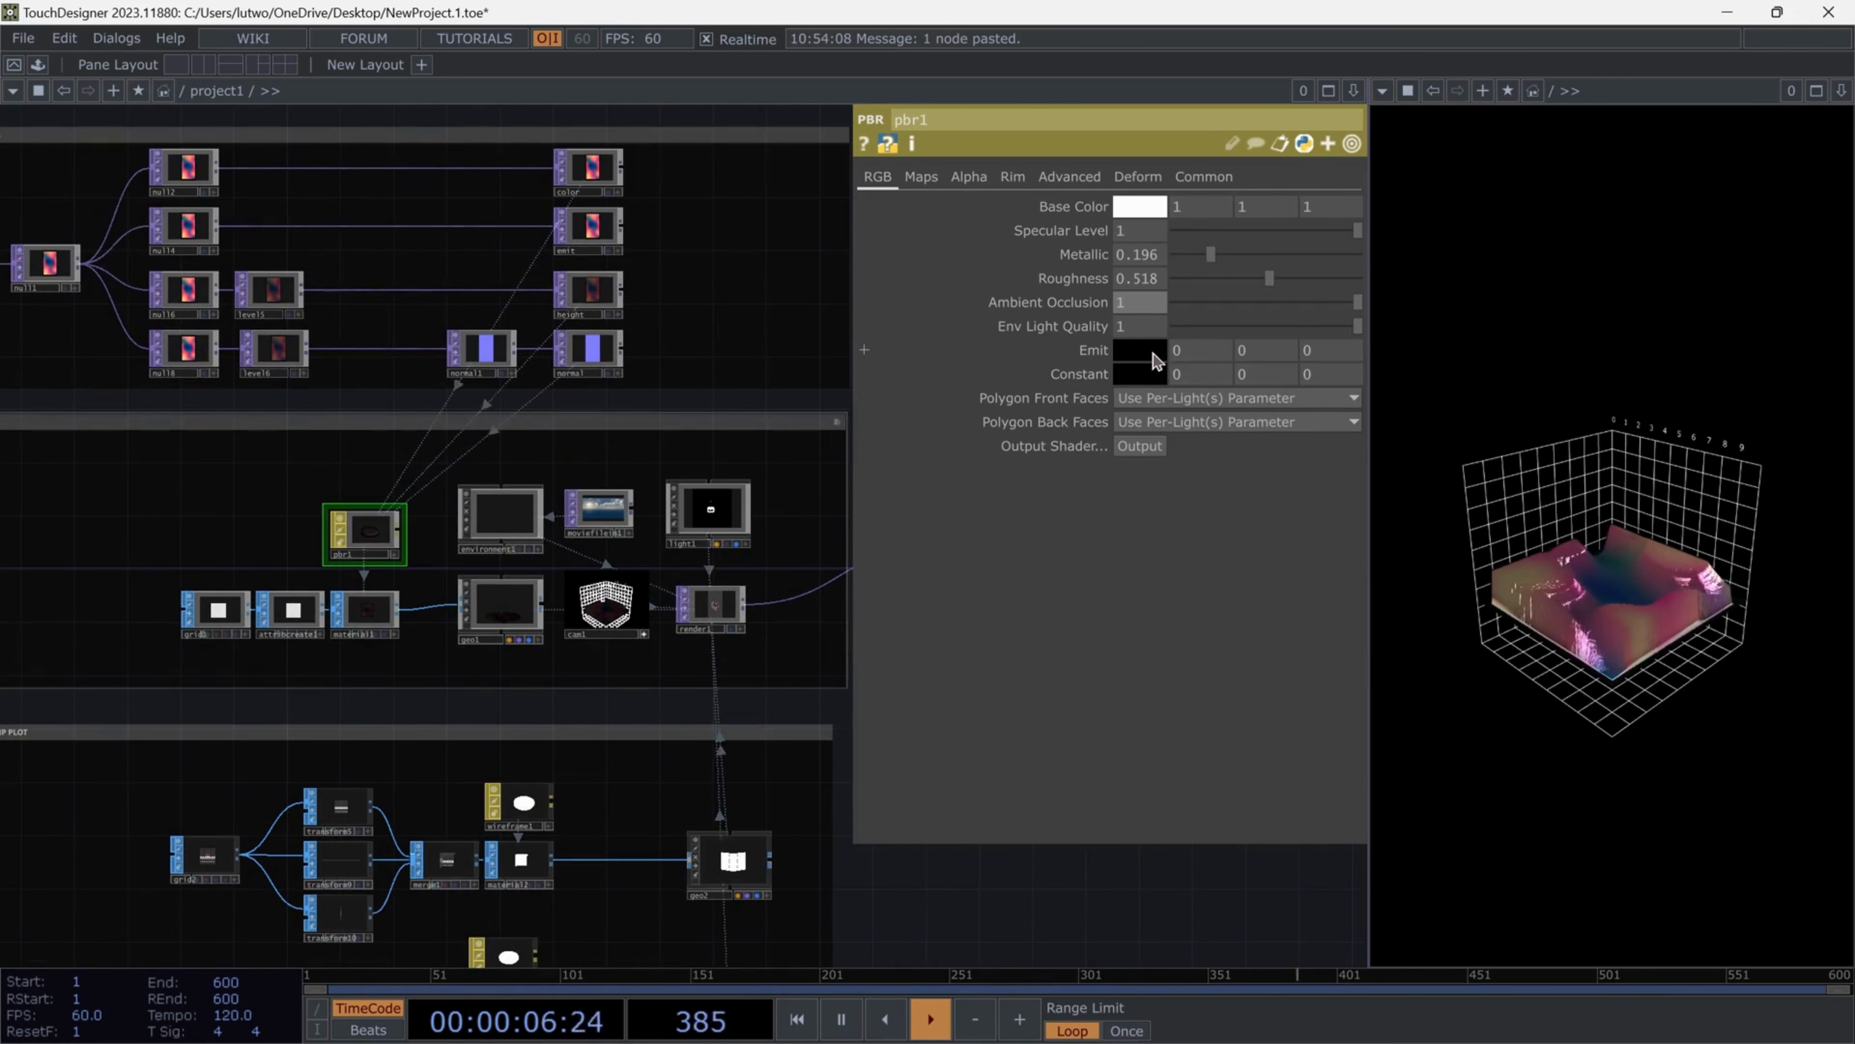
Set pbr1's Emit color to white, Roughness to 0.869 and Metallic to 0.631
click(1139, 350)
click(1284, 305)
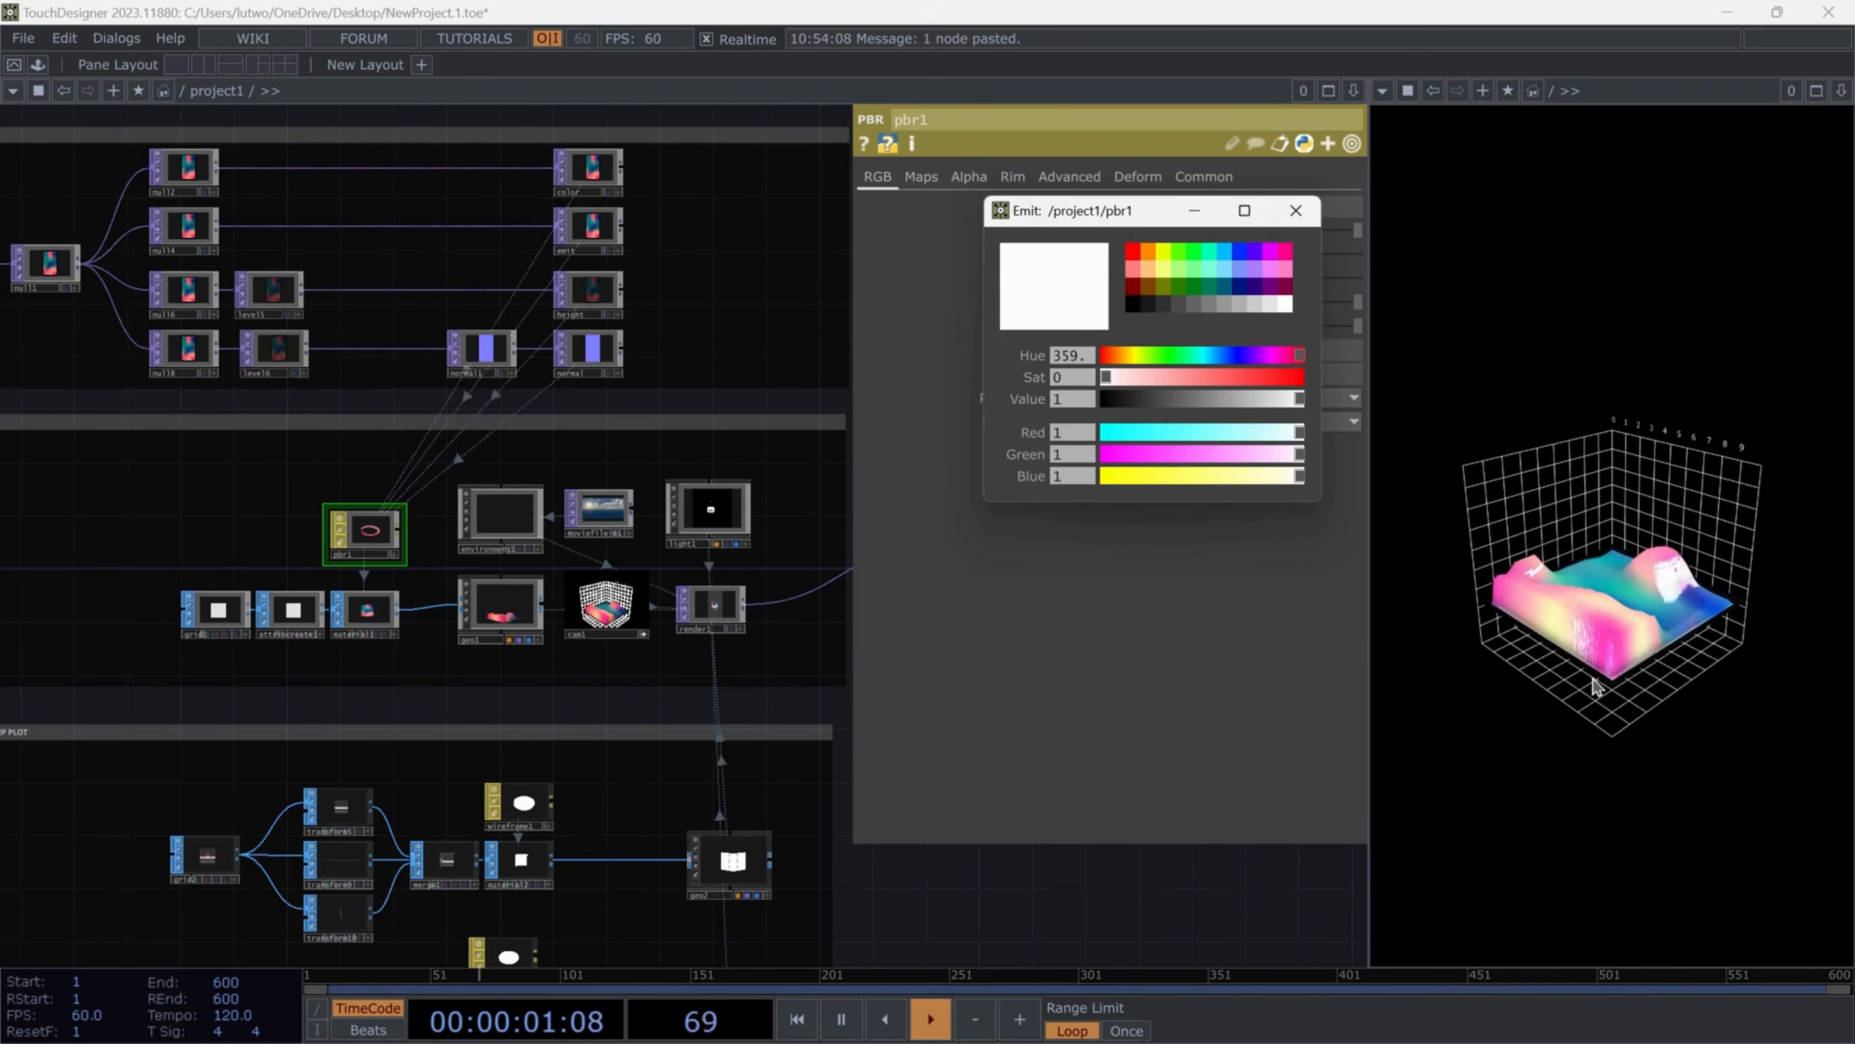
click(1303, 219)
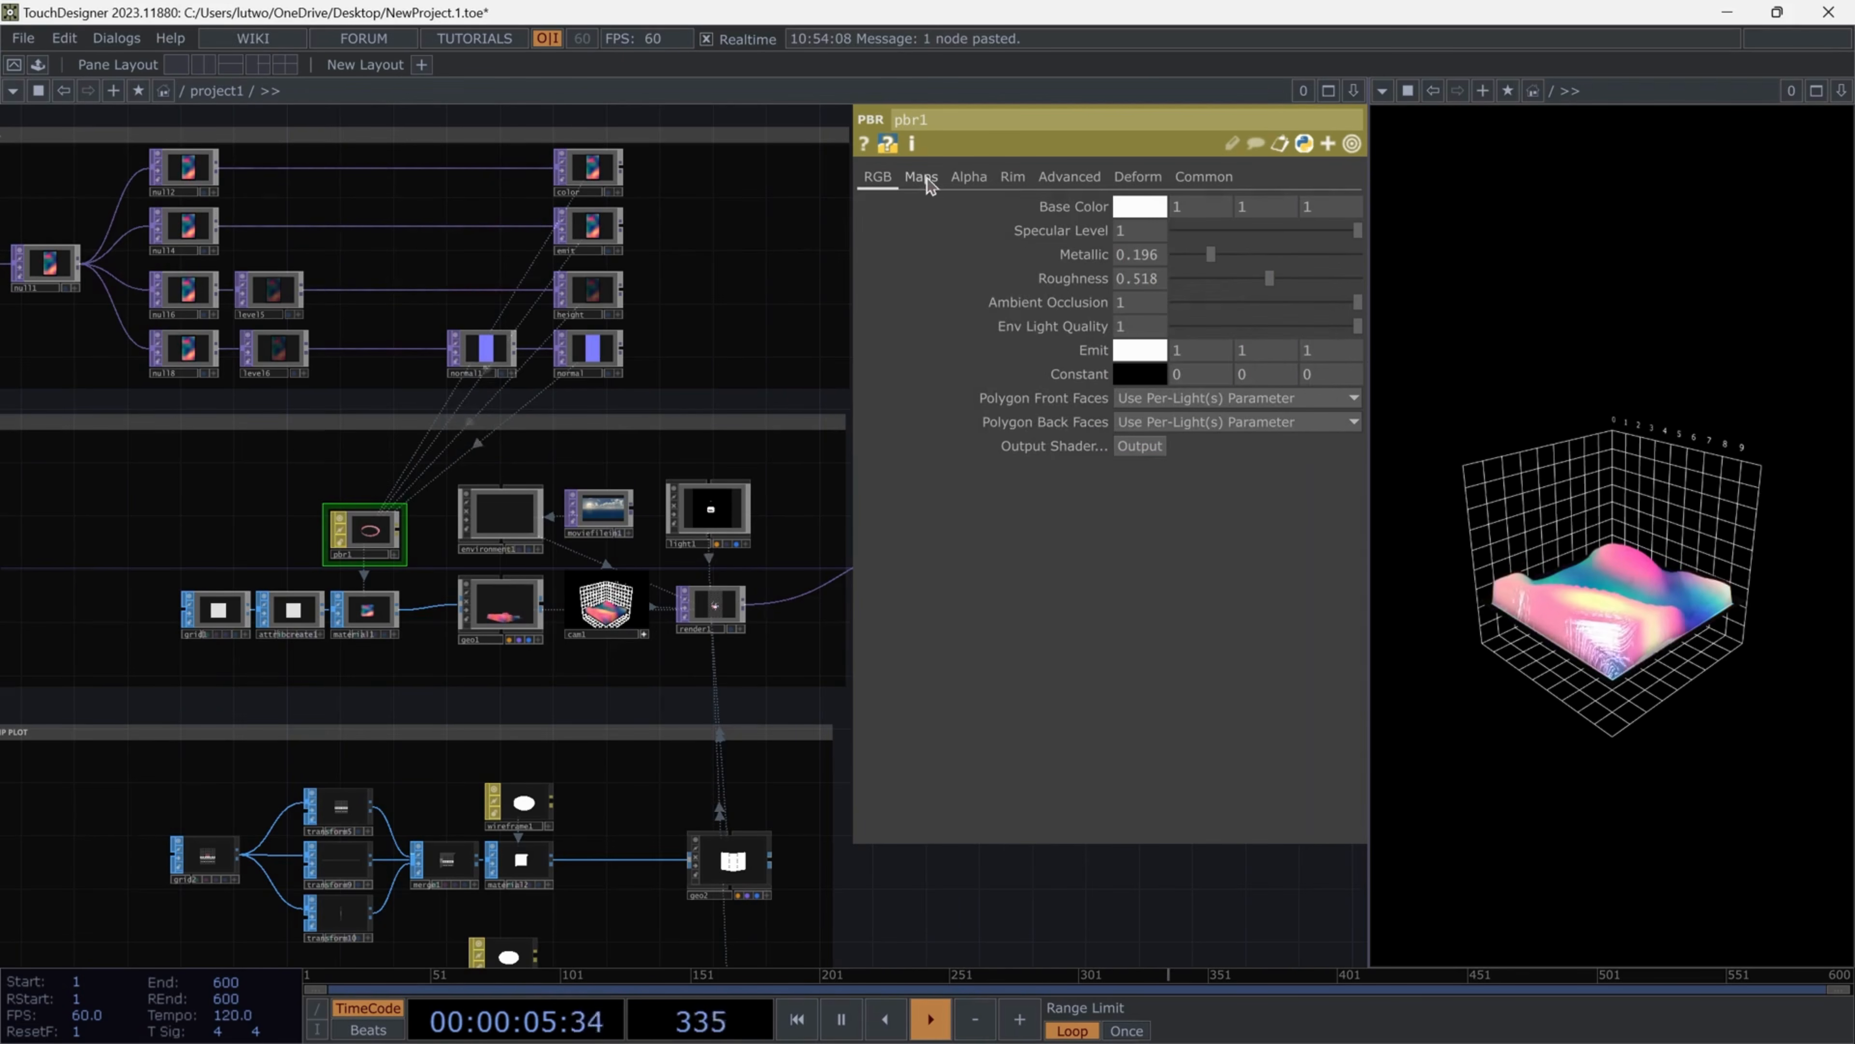
mouse_move(1269, 278)
mouse_down()
mouse_move(1287, 278)
mouse_move(1232, 254)
mouse_move(1334, 280)
mouse_up()
drag(1231, 254, 1290, 254)
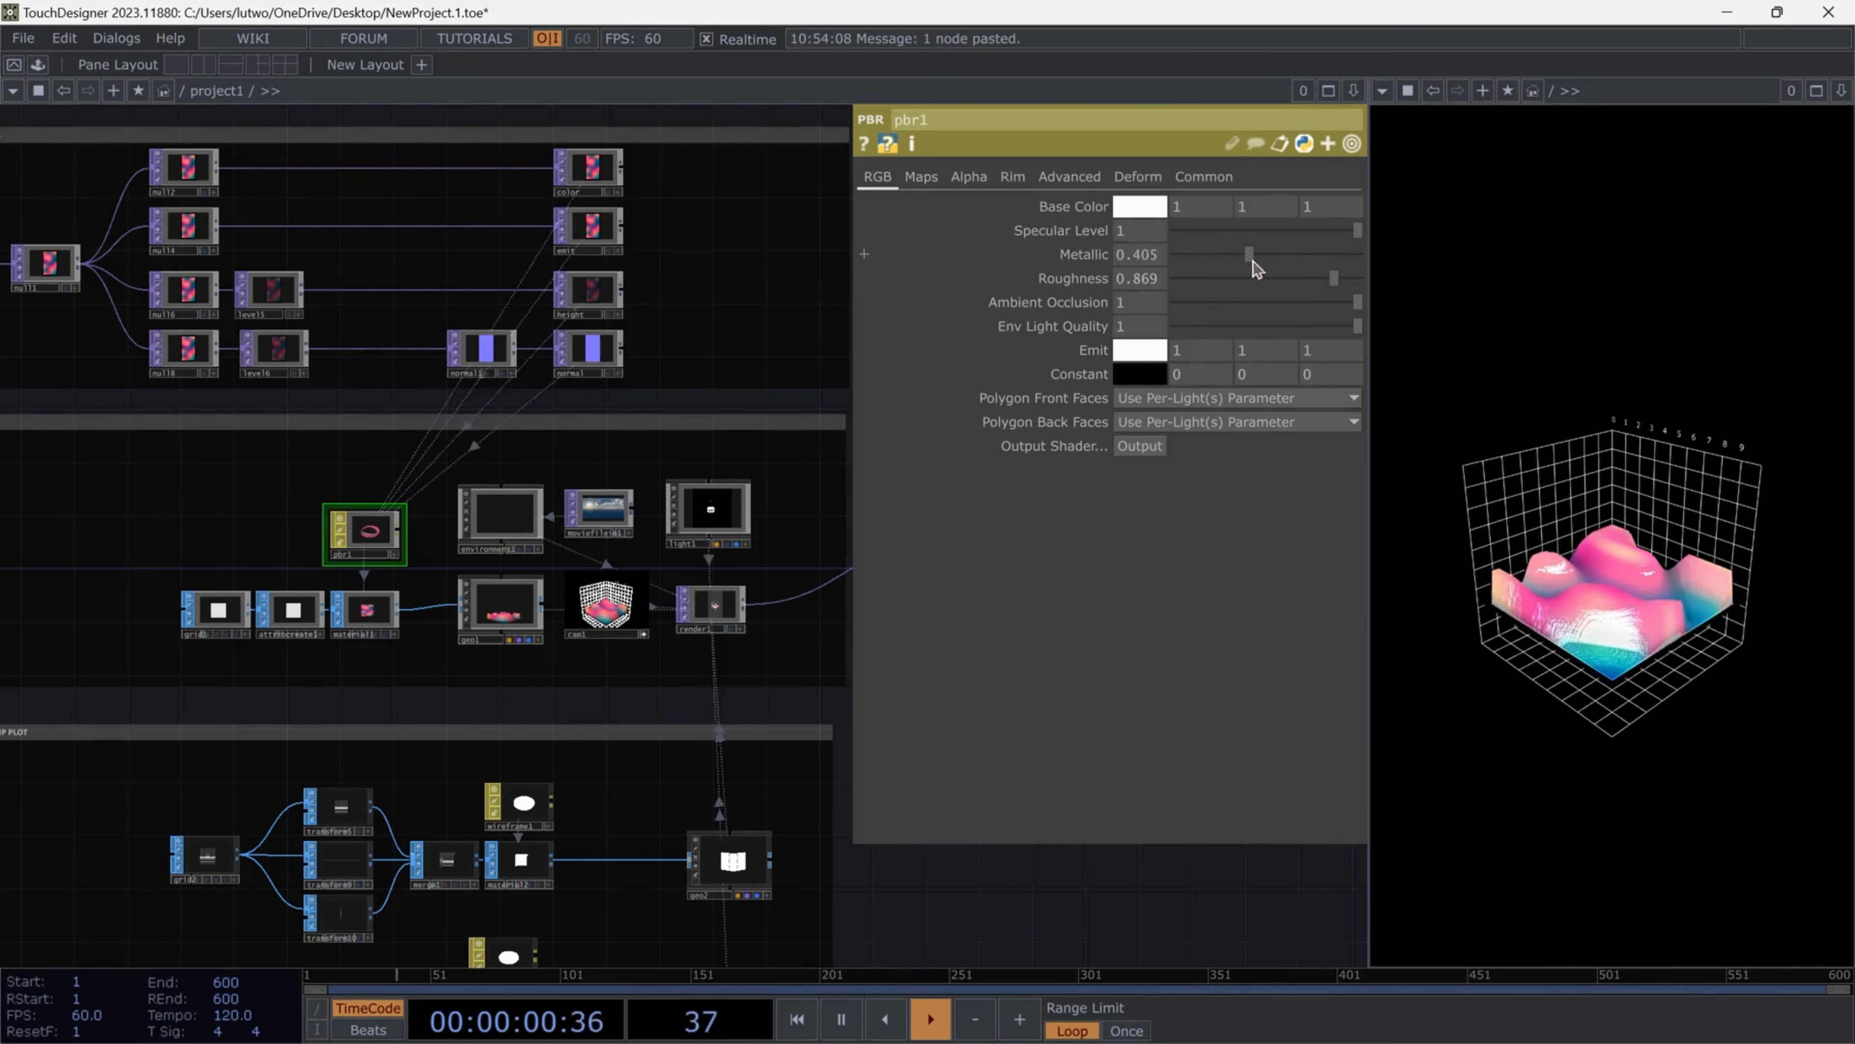
Check the parameters of the NOISE TOP at the start of the gradient network
scroll(605, 427, down, 10)
scroll(372, 468, up, 8)
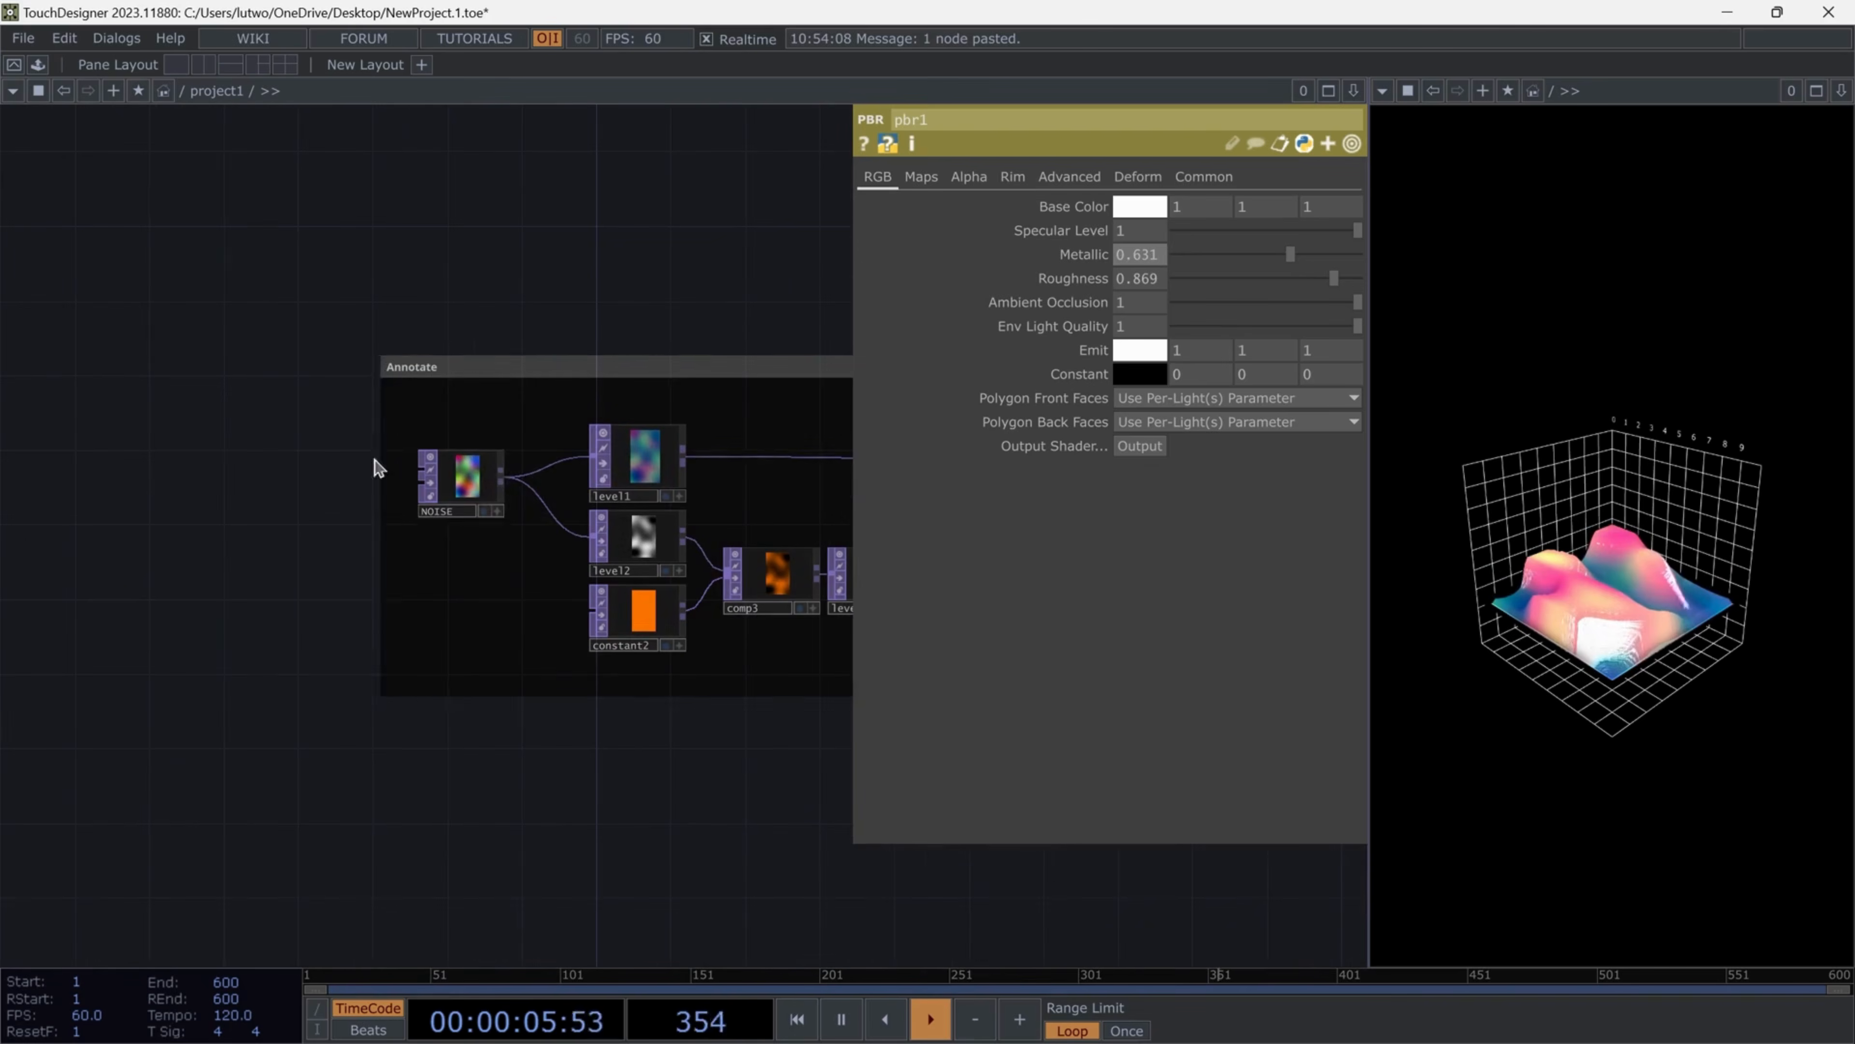
click(460, 476)
scroll(234, 545, up, 3)
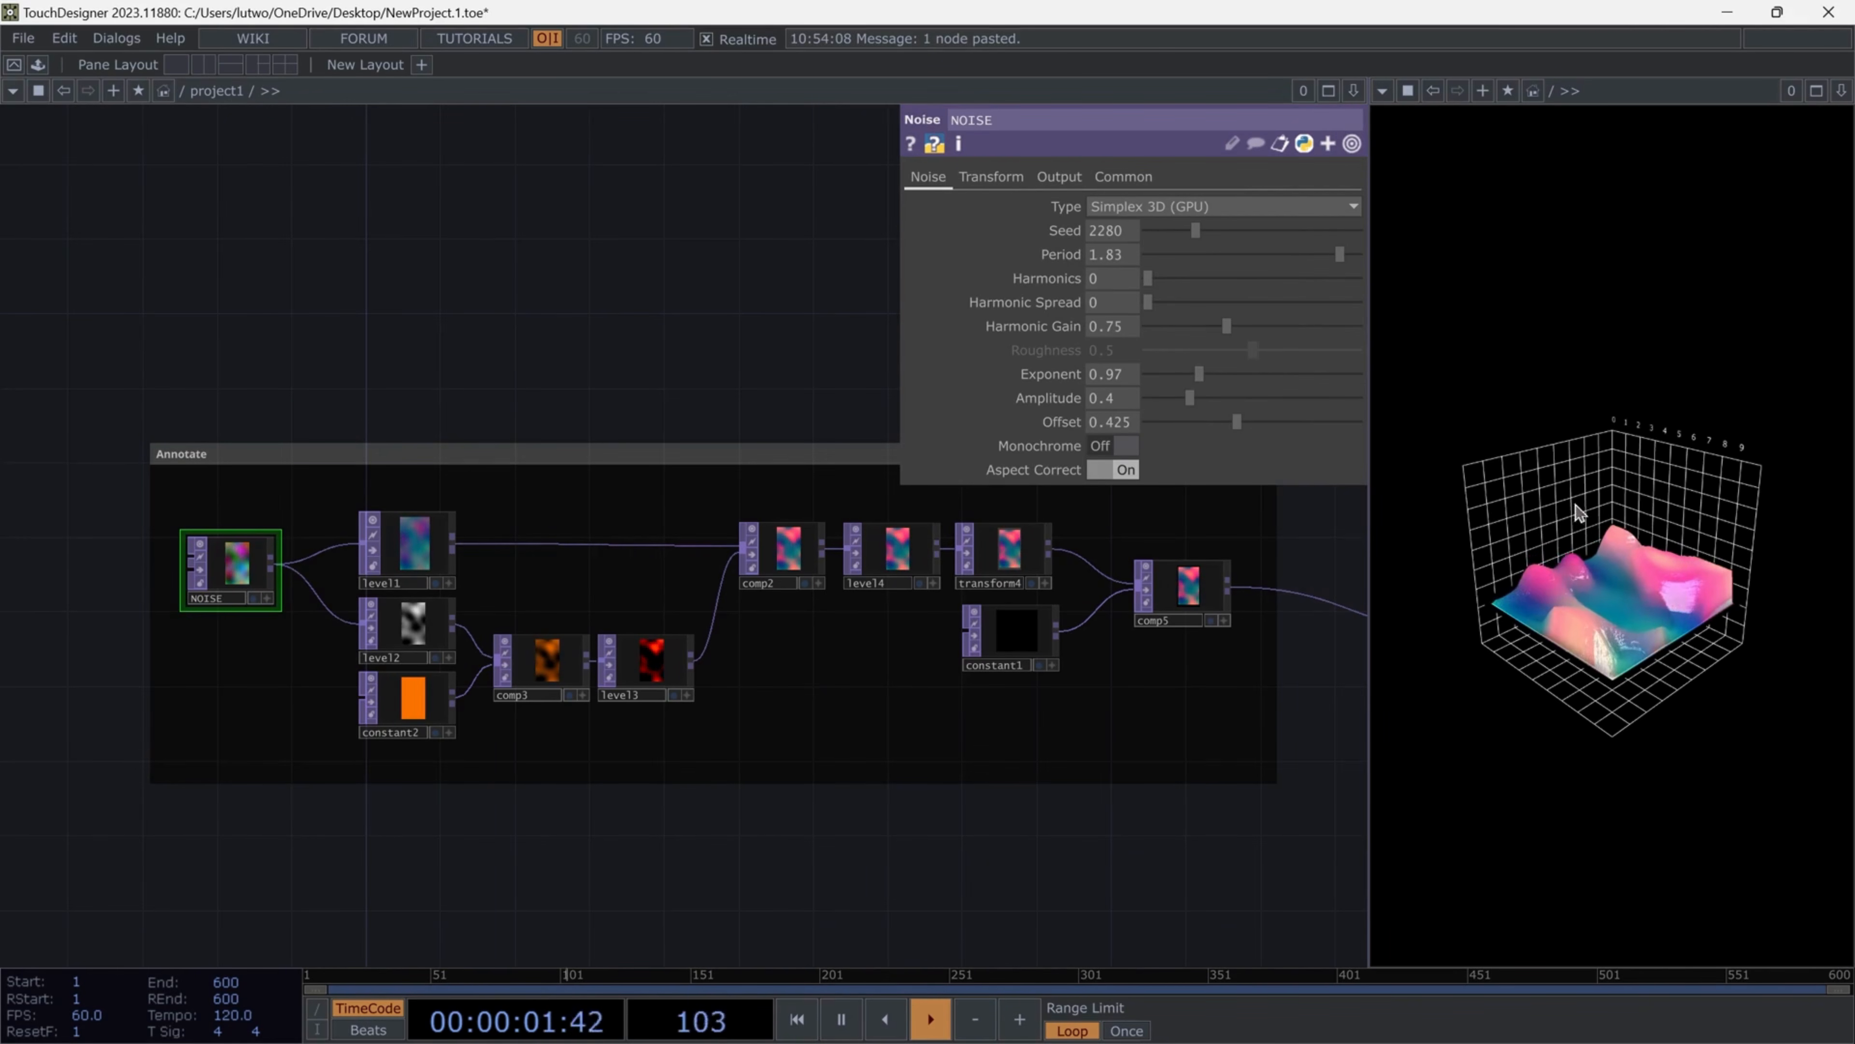
Reposition the camera in cam1's viewer for a closer corner view of the displaced surface and grid plot
drag(1169, 817, 360, 666)
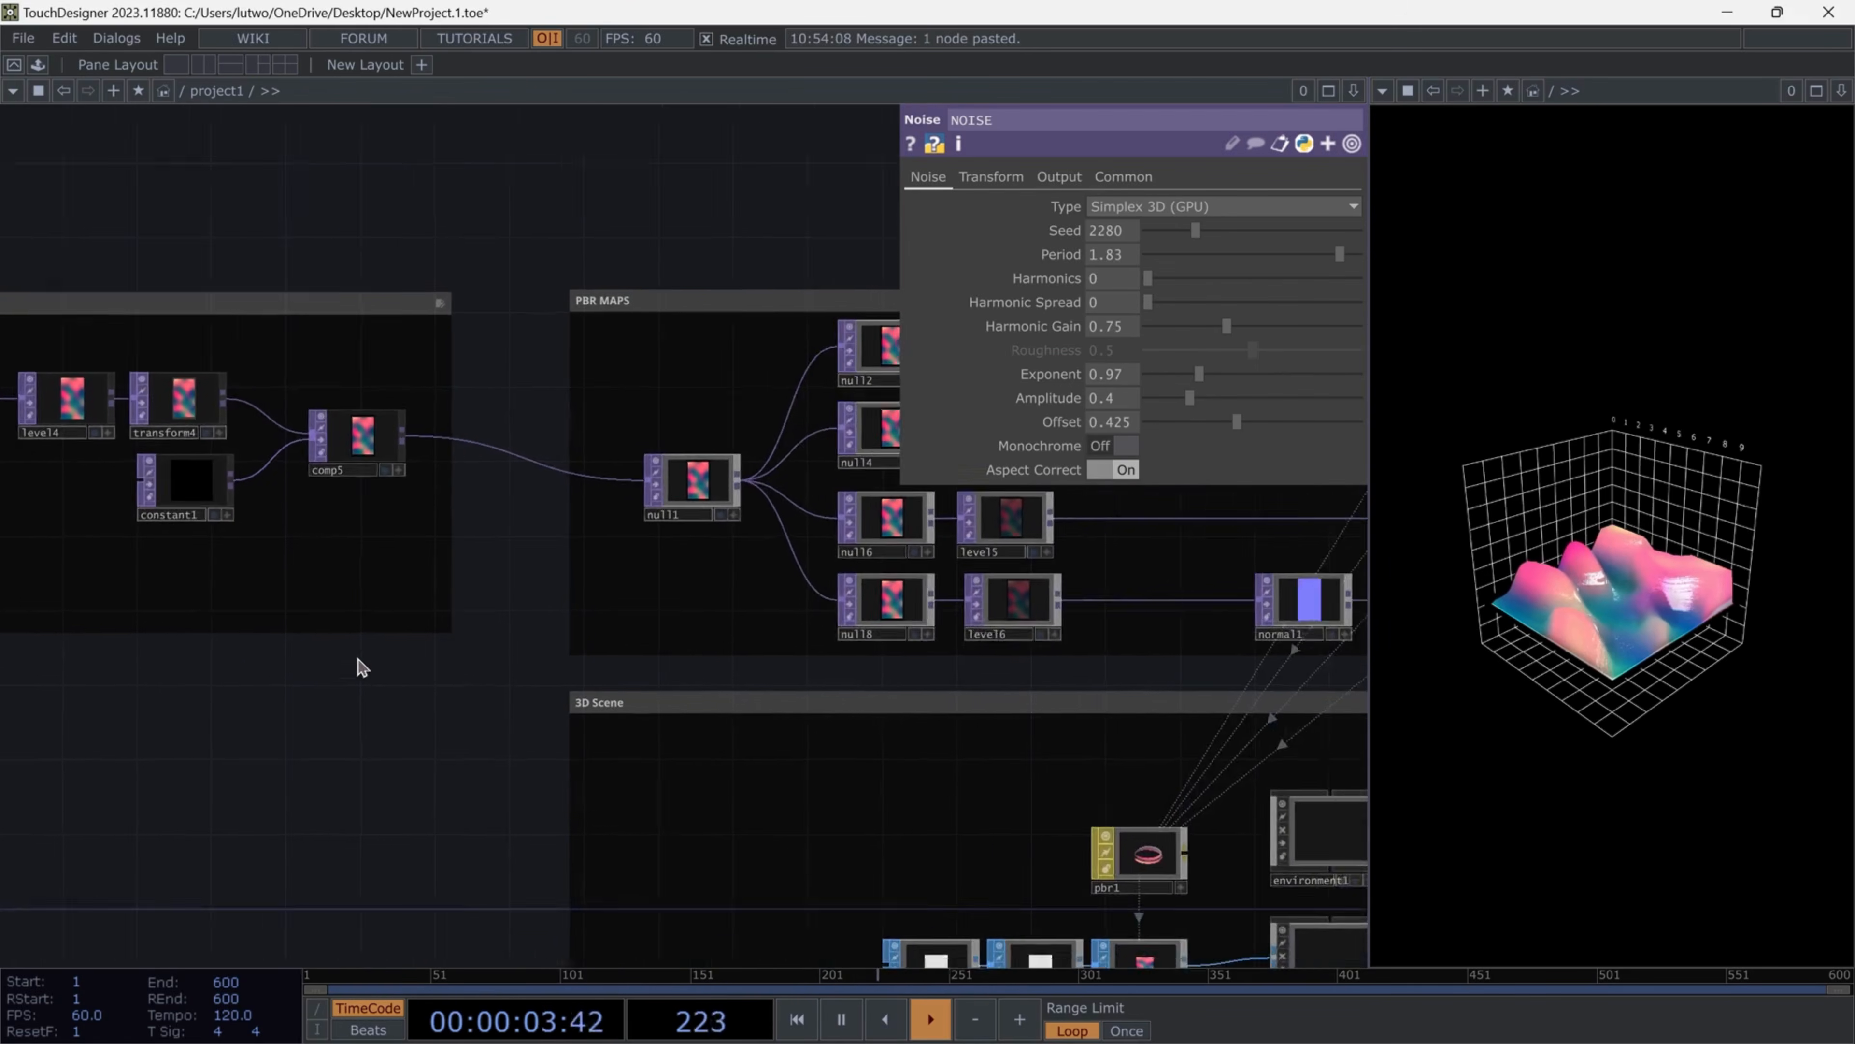
scroll(354, 660, down, 4)
drag(1104, 804, 1034, 795)
scroll(1034, 794, up, 3)
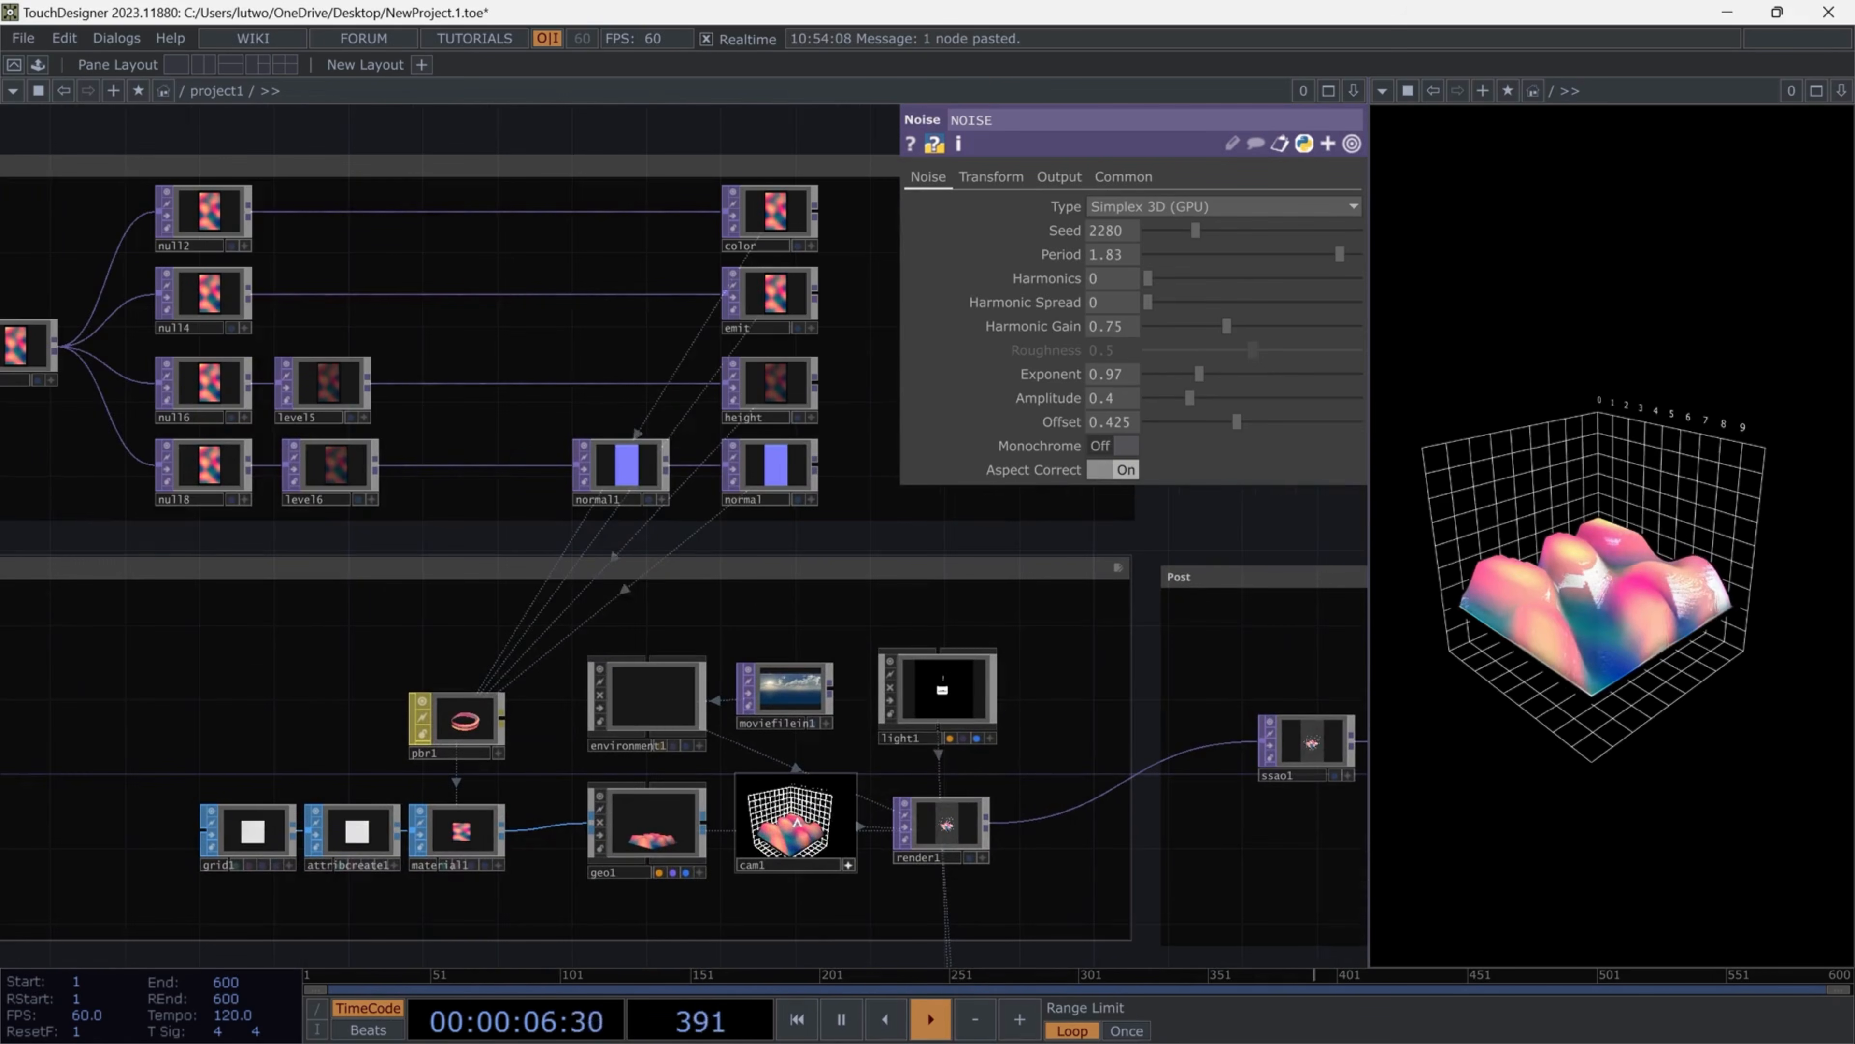
drag(790, 840, 797, 831)
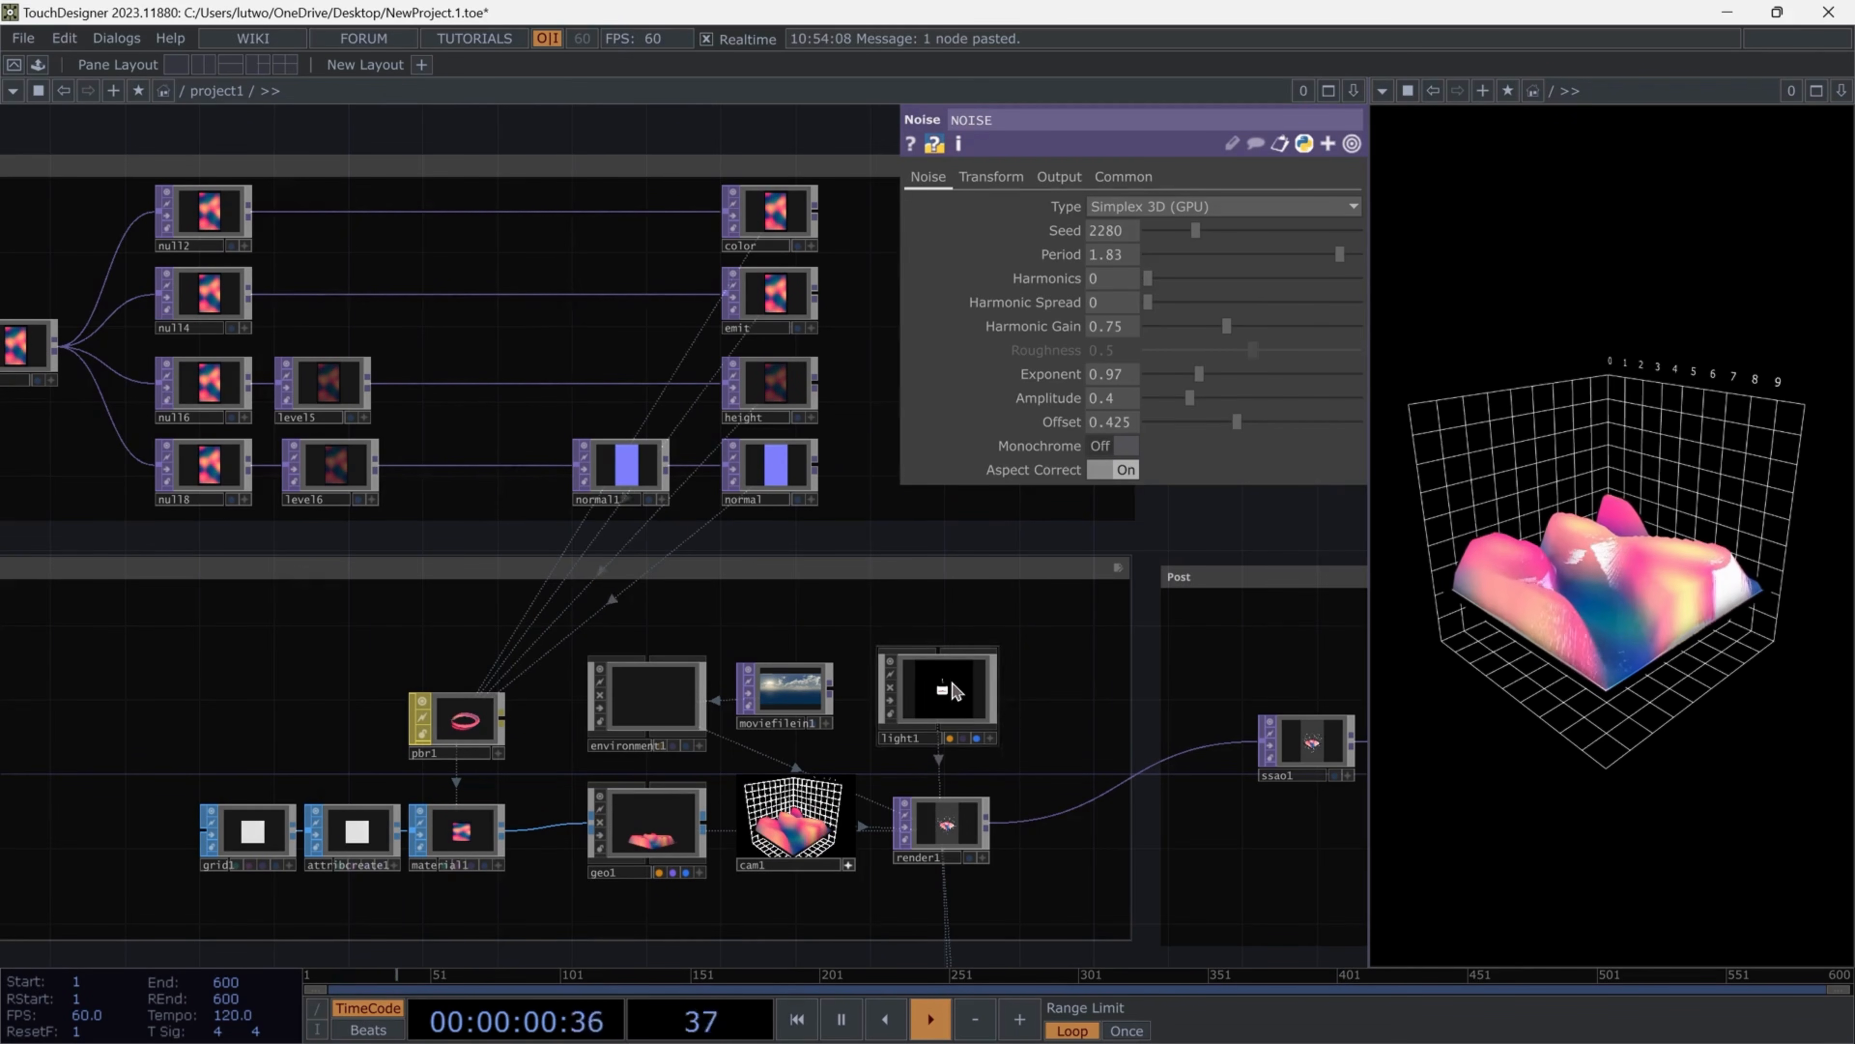
Set light1's Dimmer to 20
click(938, 690)
drag(1243, 878, 791, 870)
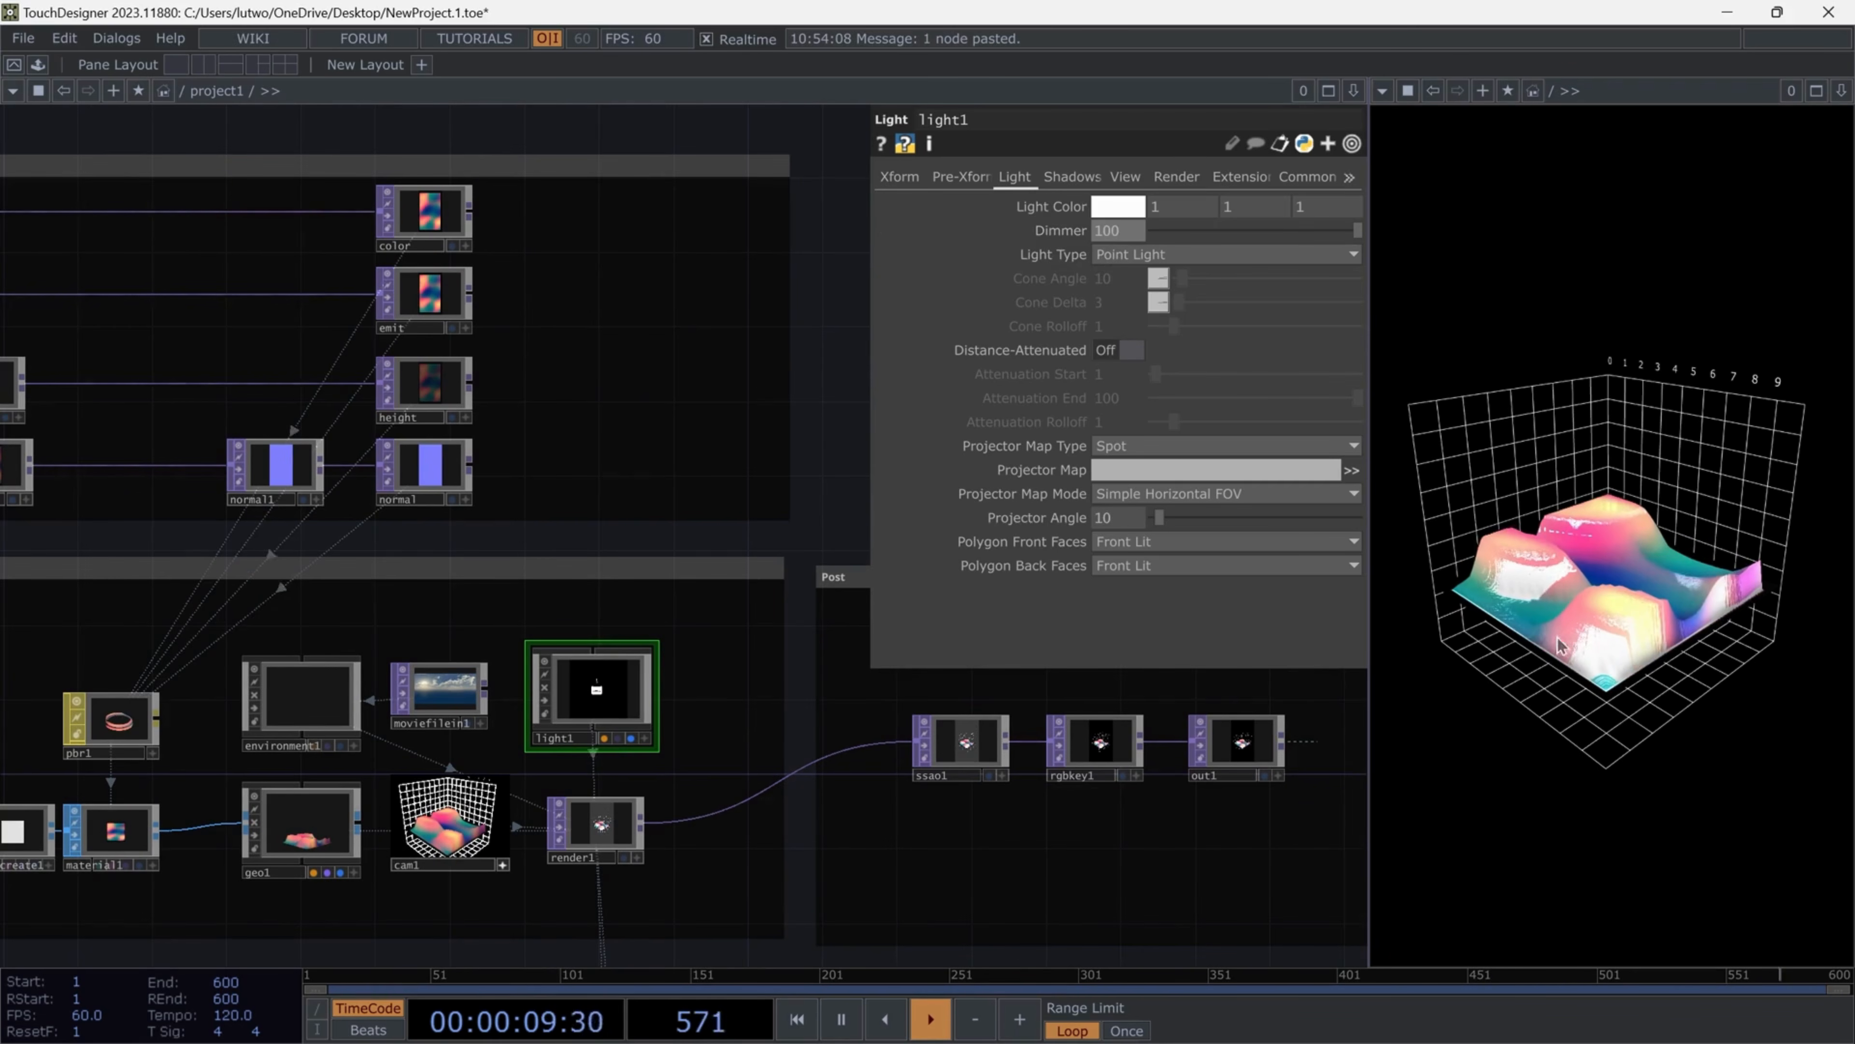
drag(1274, 233, 1330, 231)
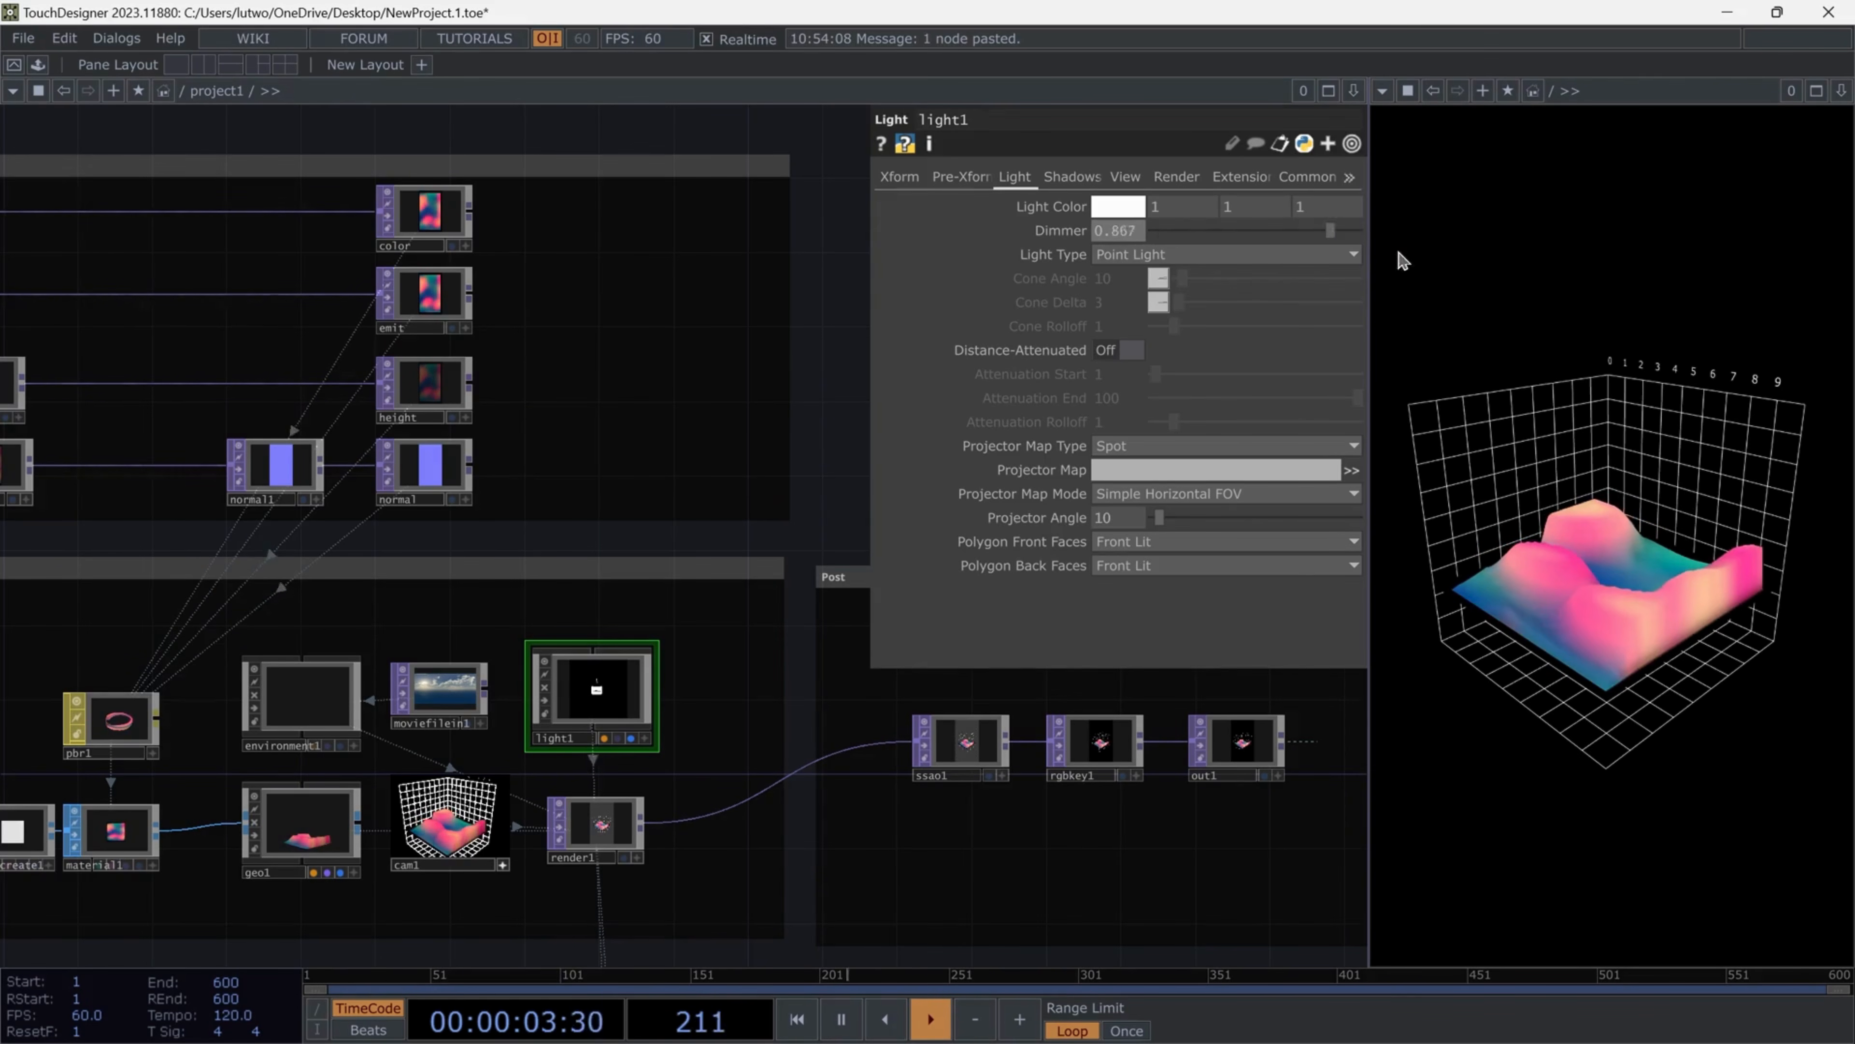
mouse_move(1118, 231)
middle_down()
mouse_move(1162, 233)
mouse_move(1122, 210)
middle_up()
Open light1's Light Color picker and place it clear of the light's parameter values
click(1122, 210)
drag(1081, 206, 811, 232)
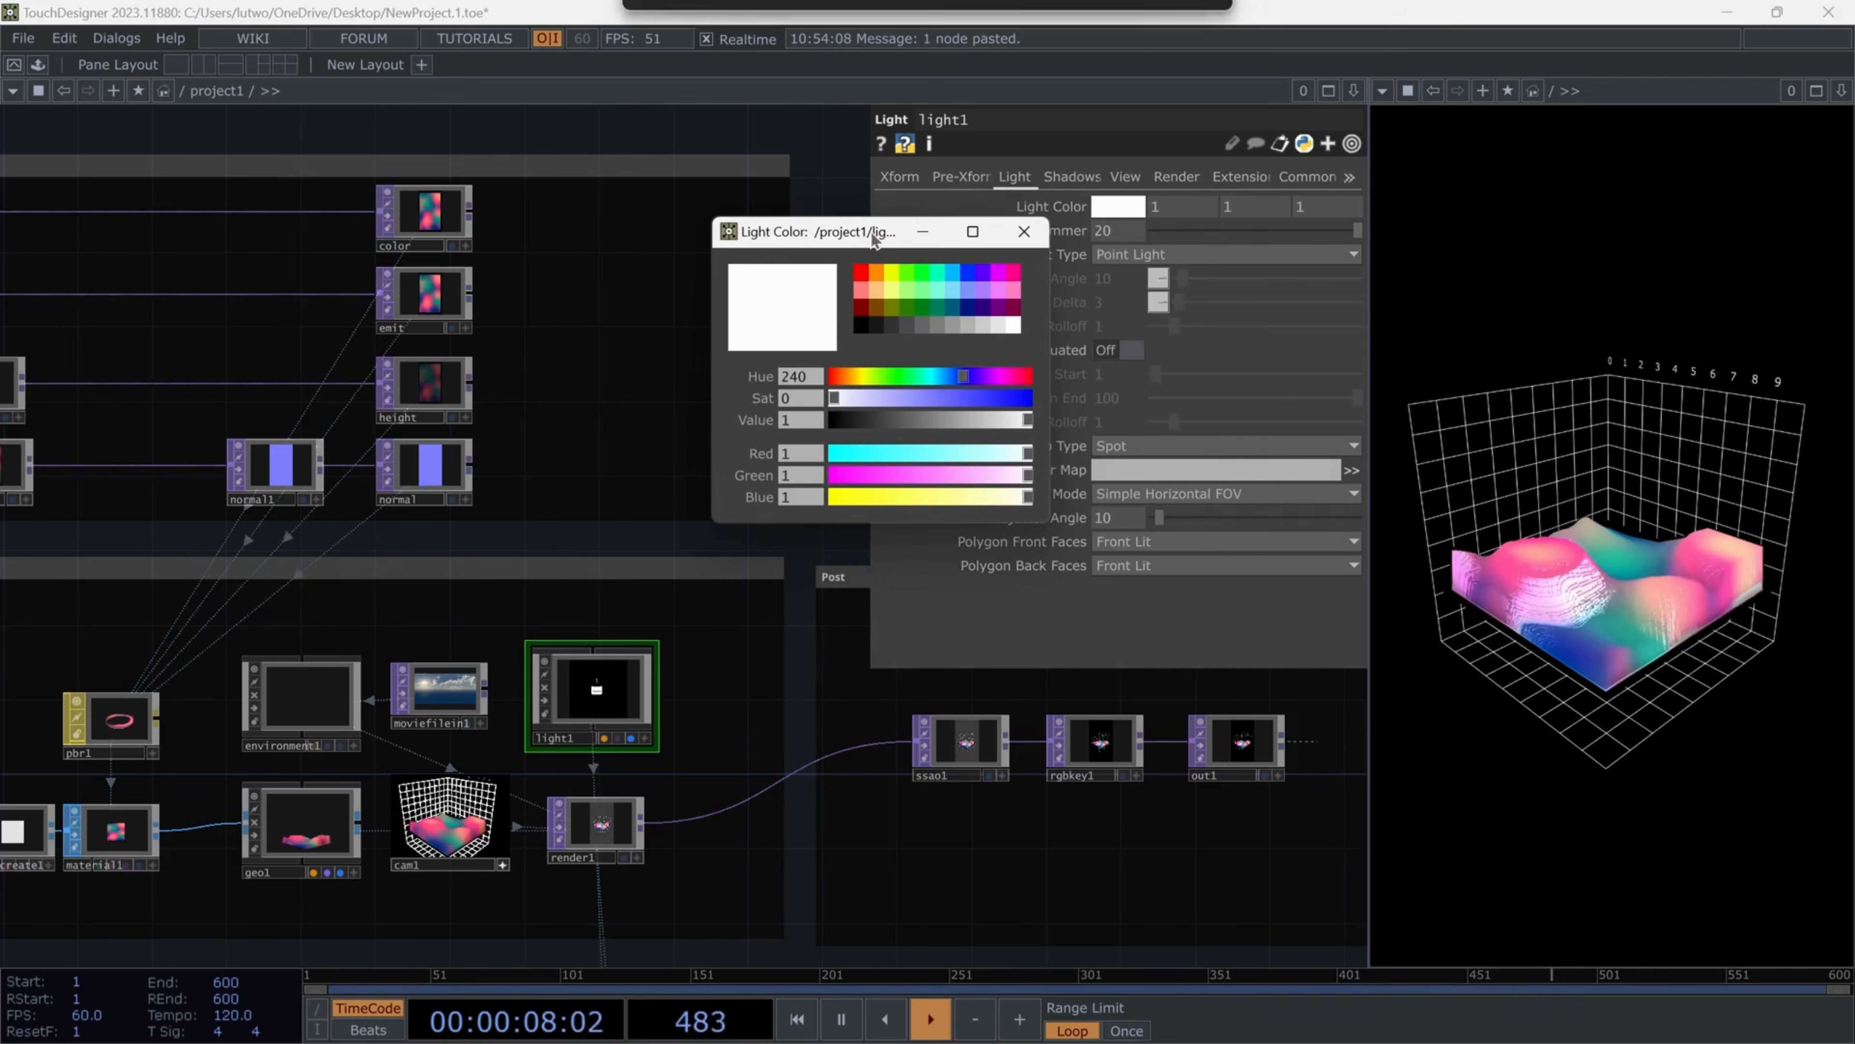
Try preset colours for the light colour of light1 and show its shadow settings
click(954, 272)
click(892, 273)
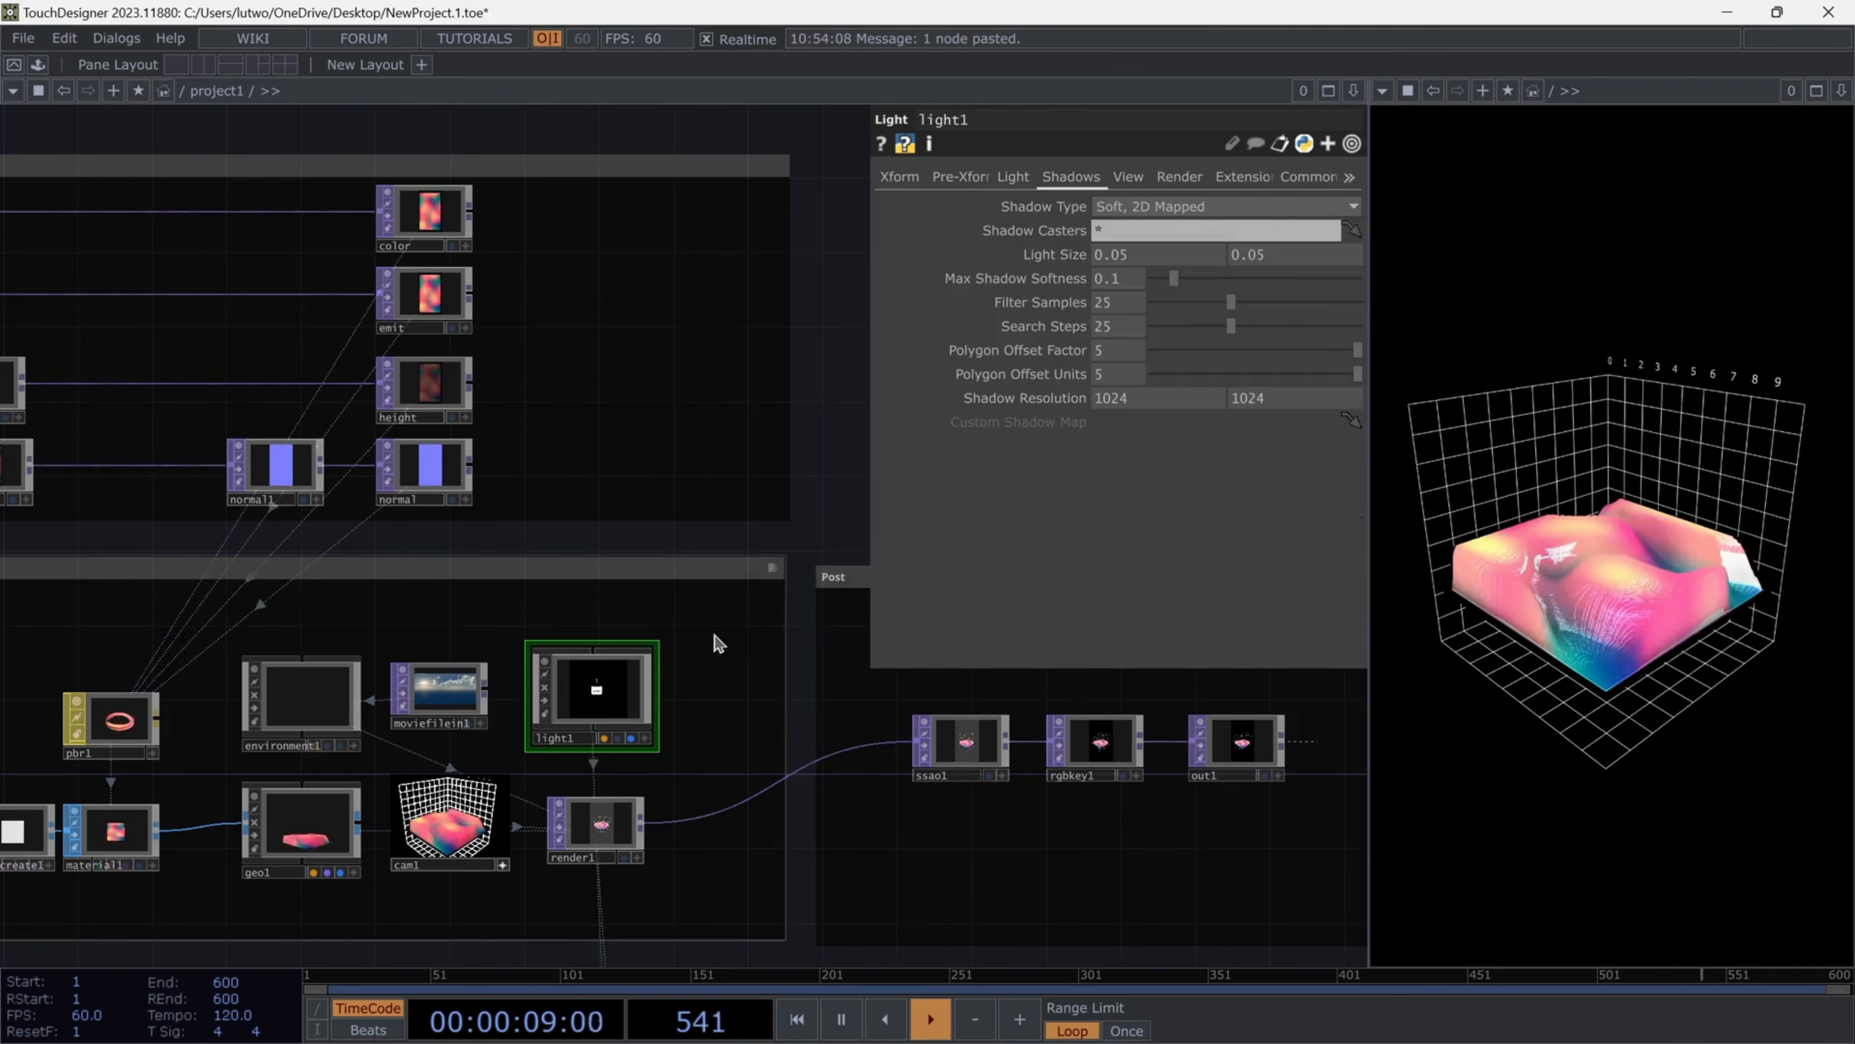
Show the parameters of the ssao1 node in the Post group
scroll(712, 526, down, 3)
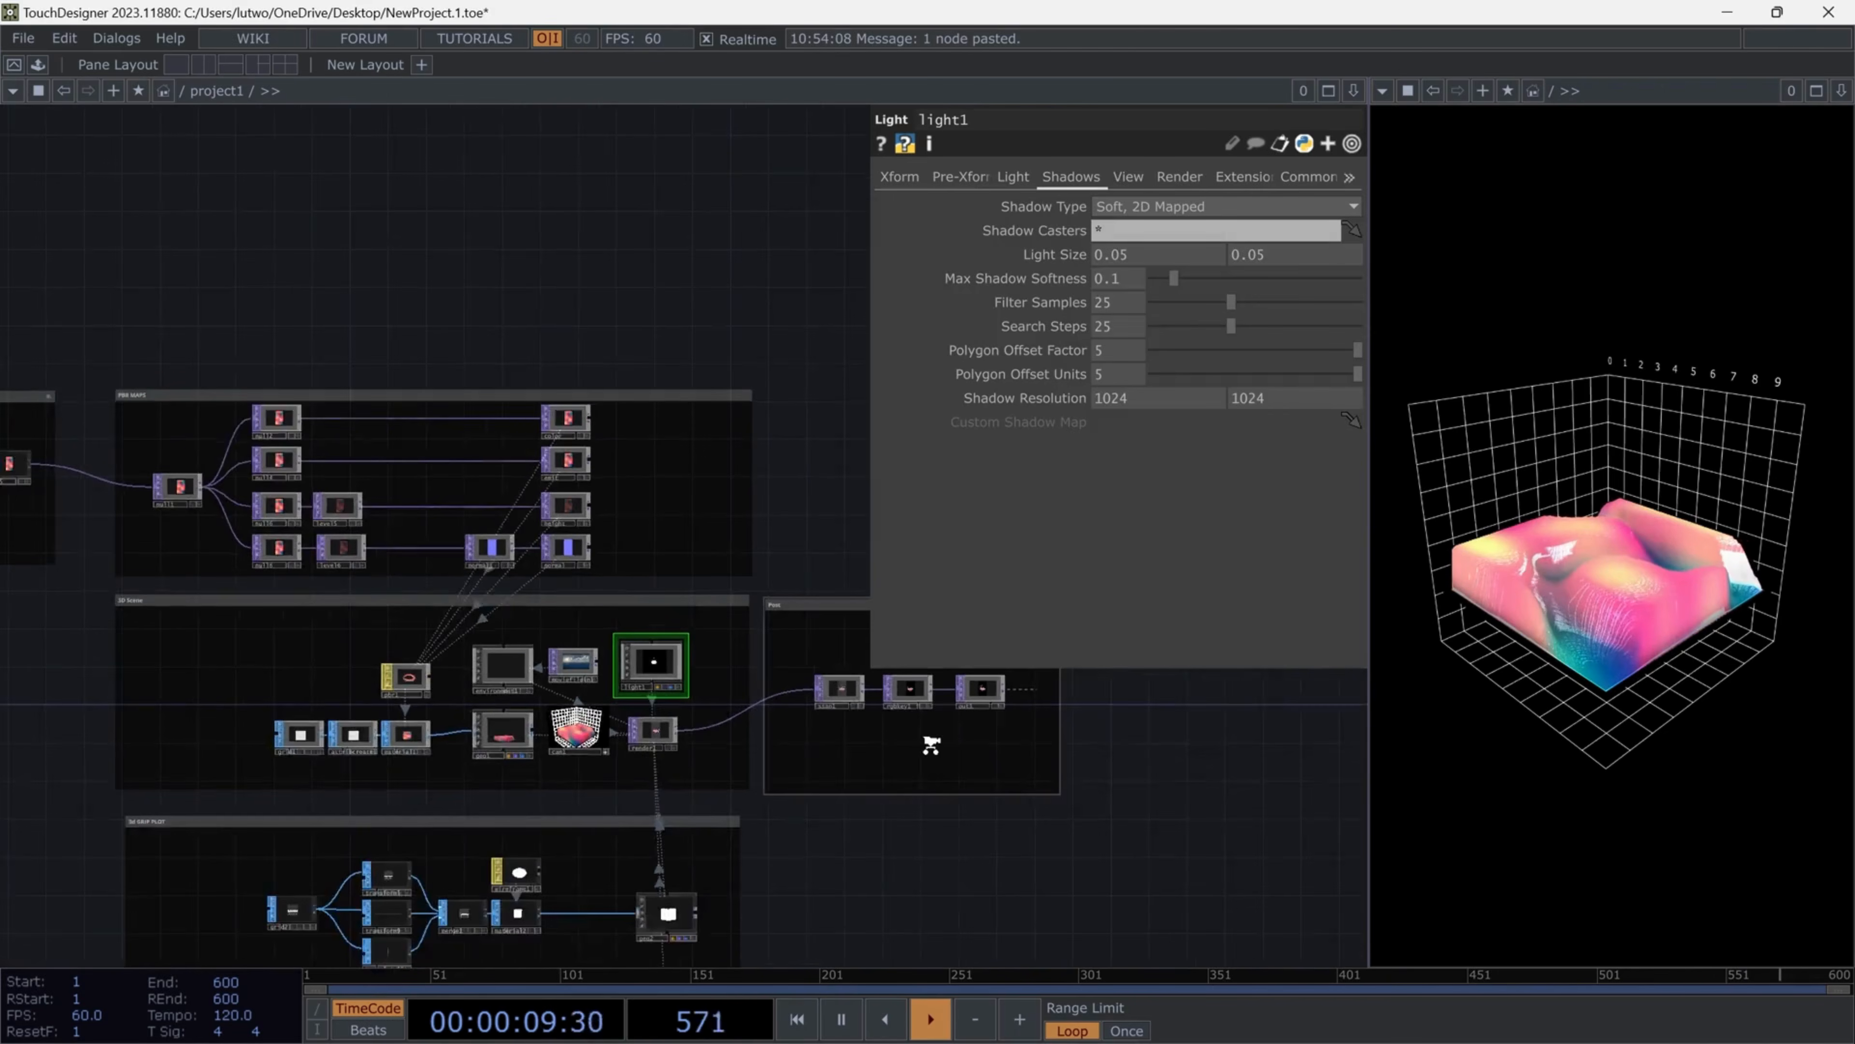
scroll(613, 554, up, 6)
click(613, 554)
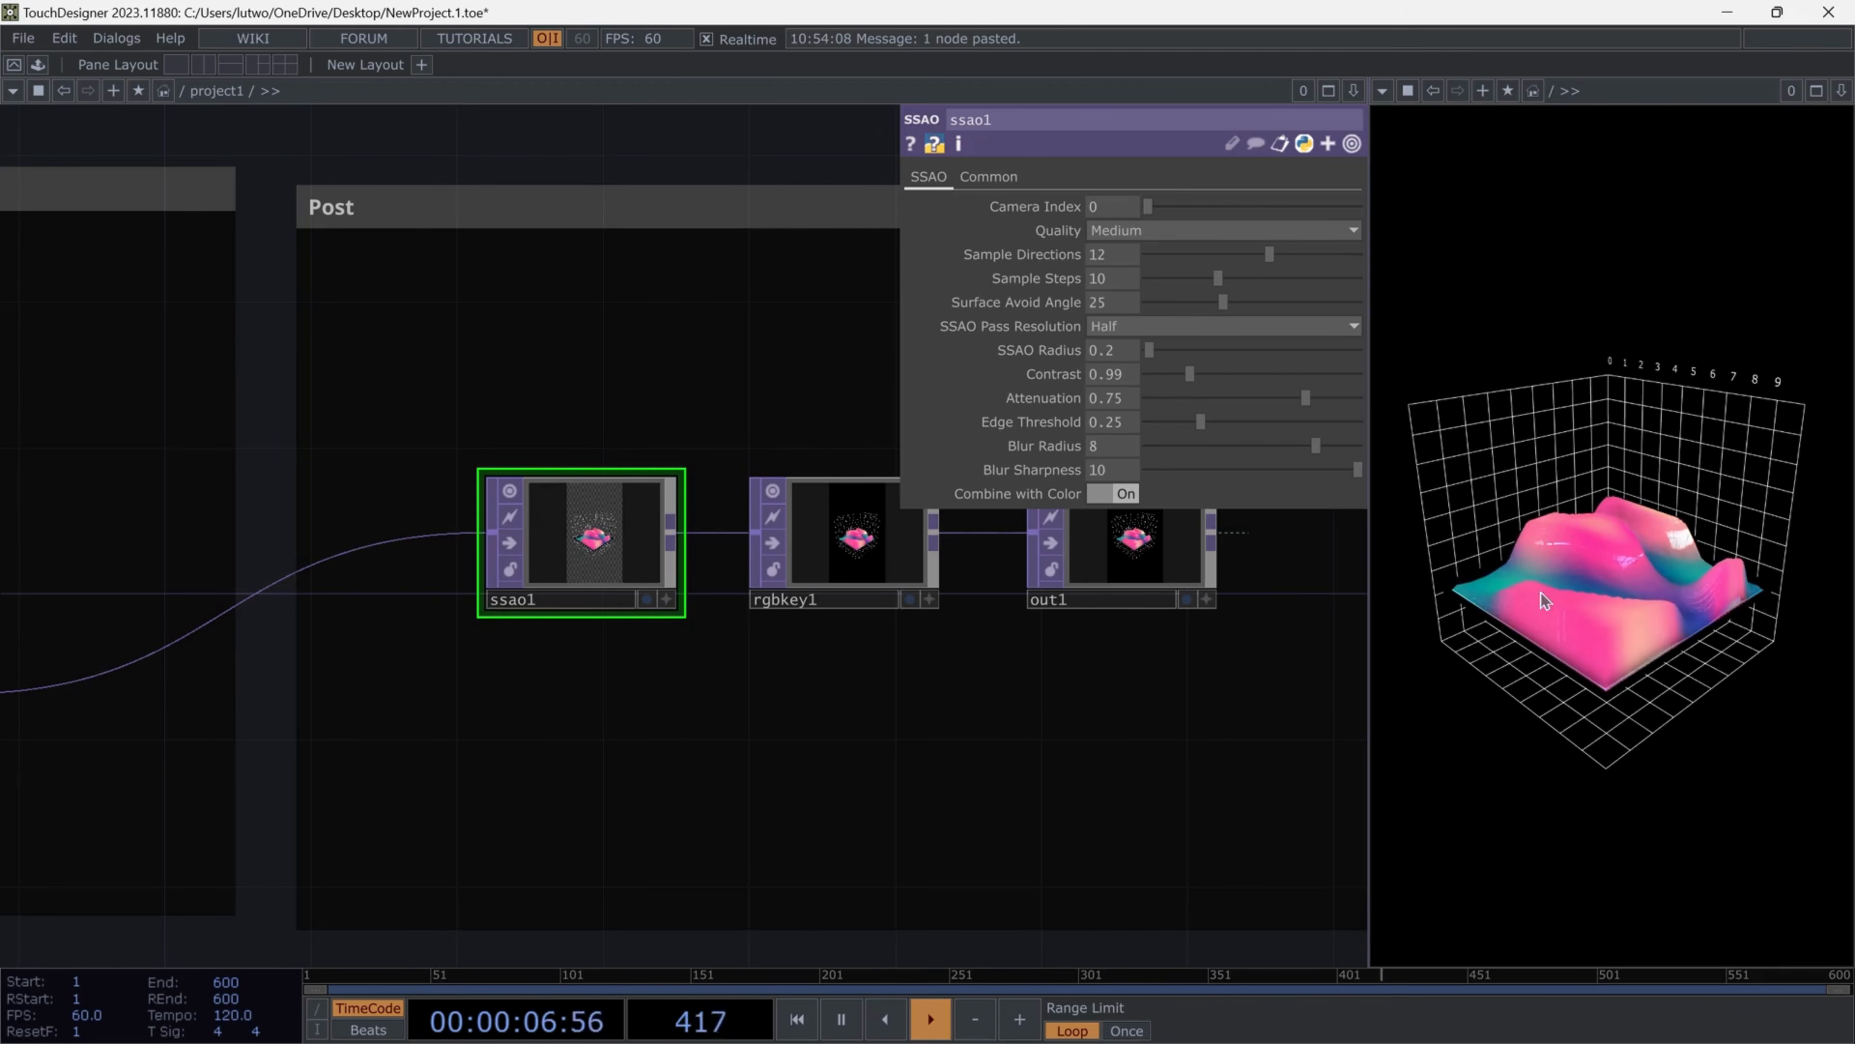
Set the Period of the NOISE node at the start of the texture network to 1.16
scroll(1184, 592, down, 5)
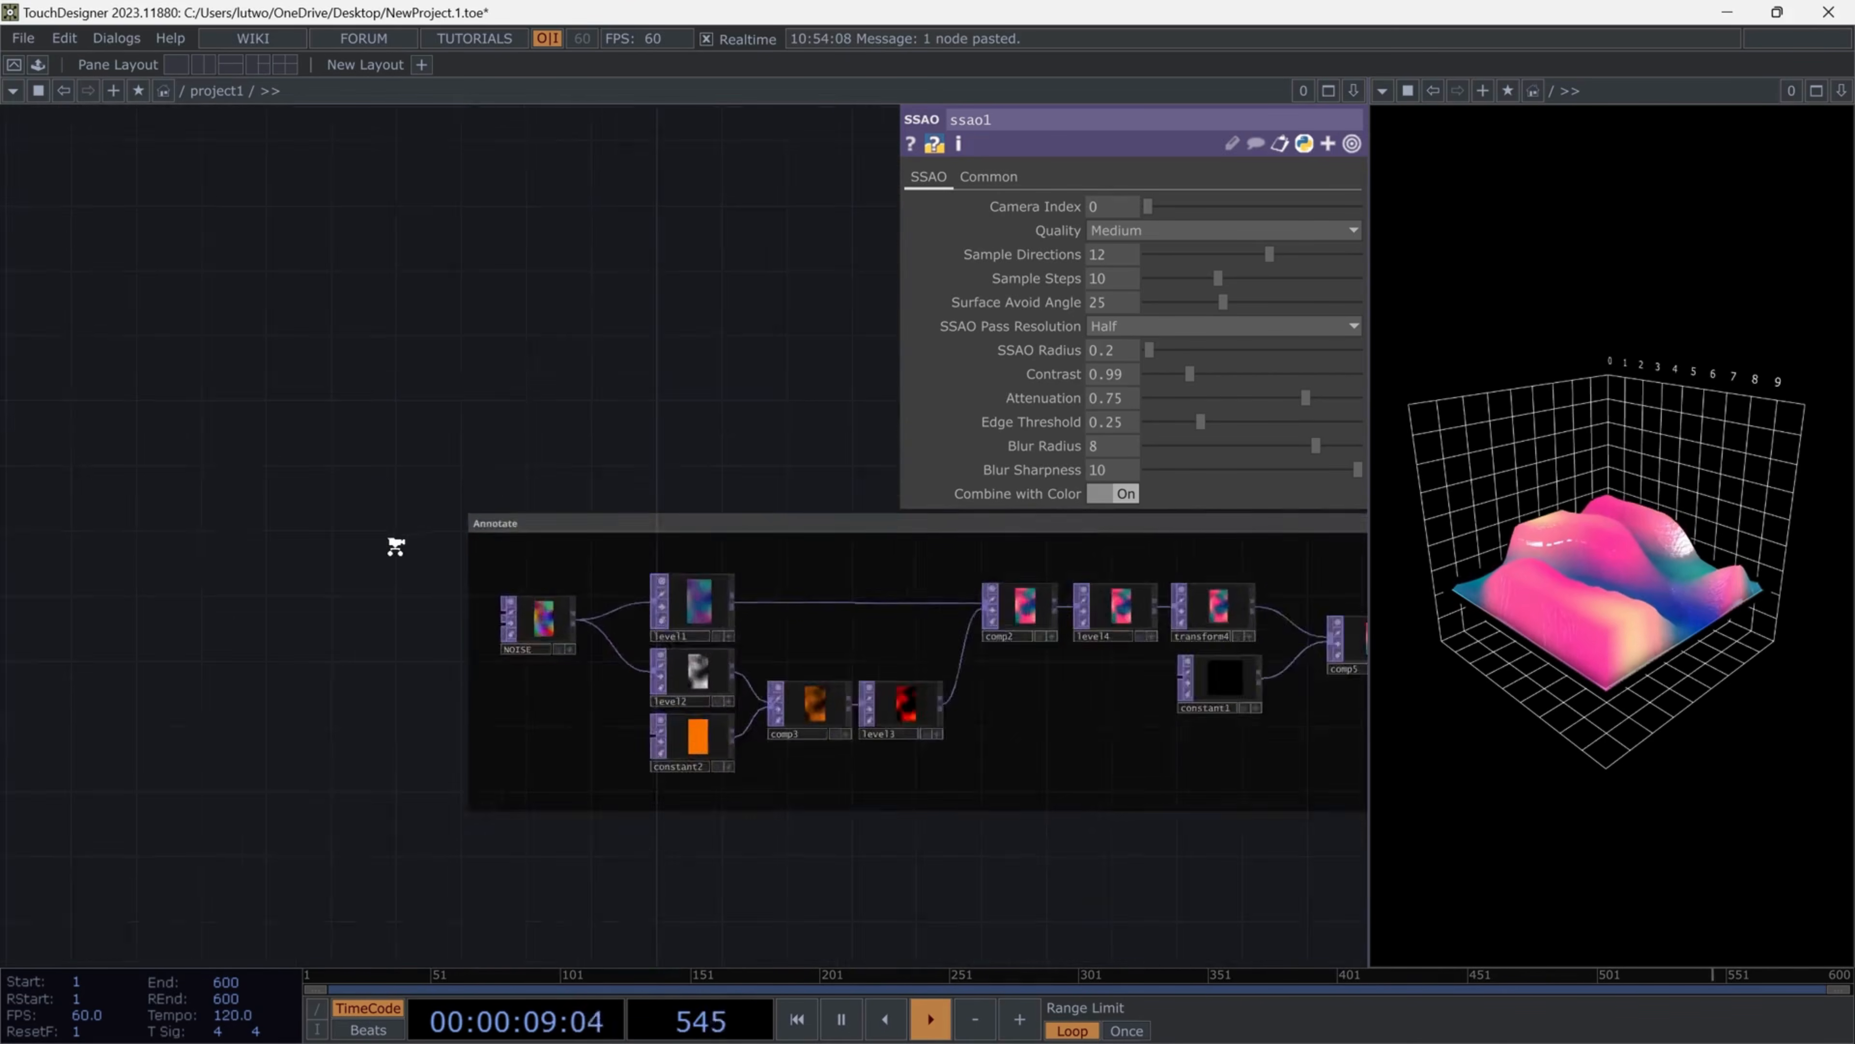
scroll(512, 599, up, 4)
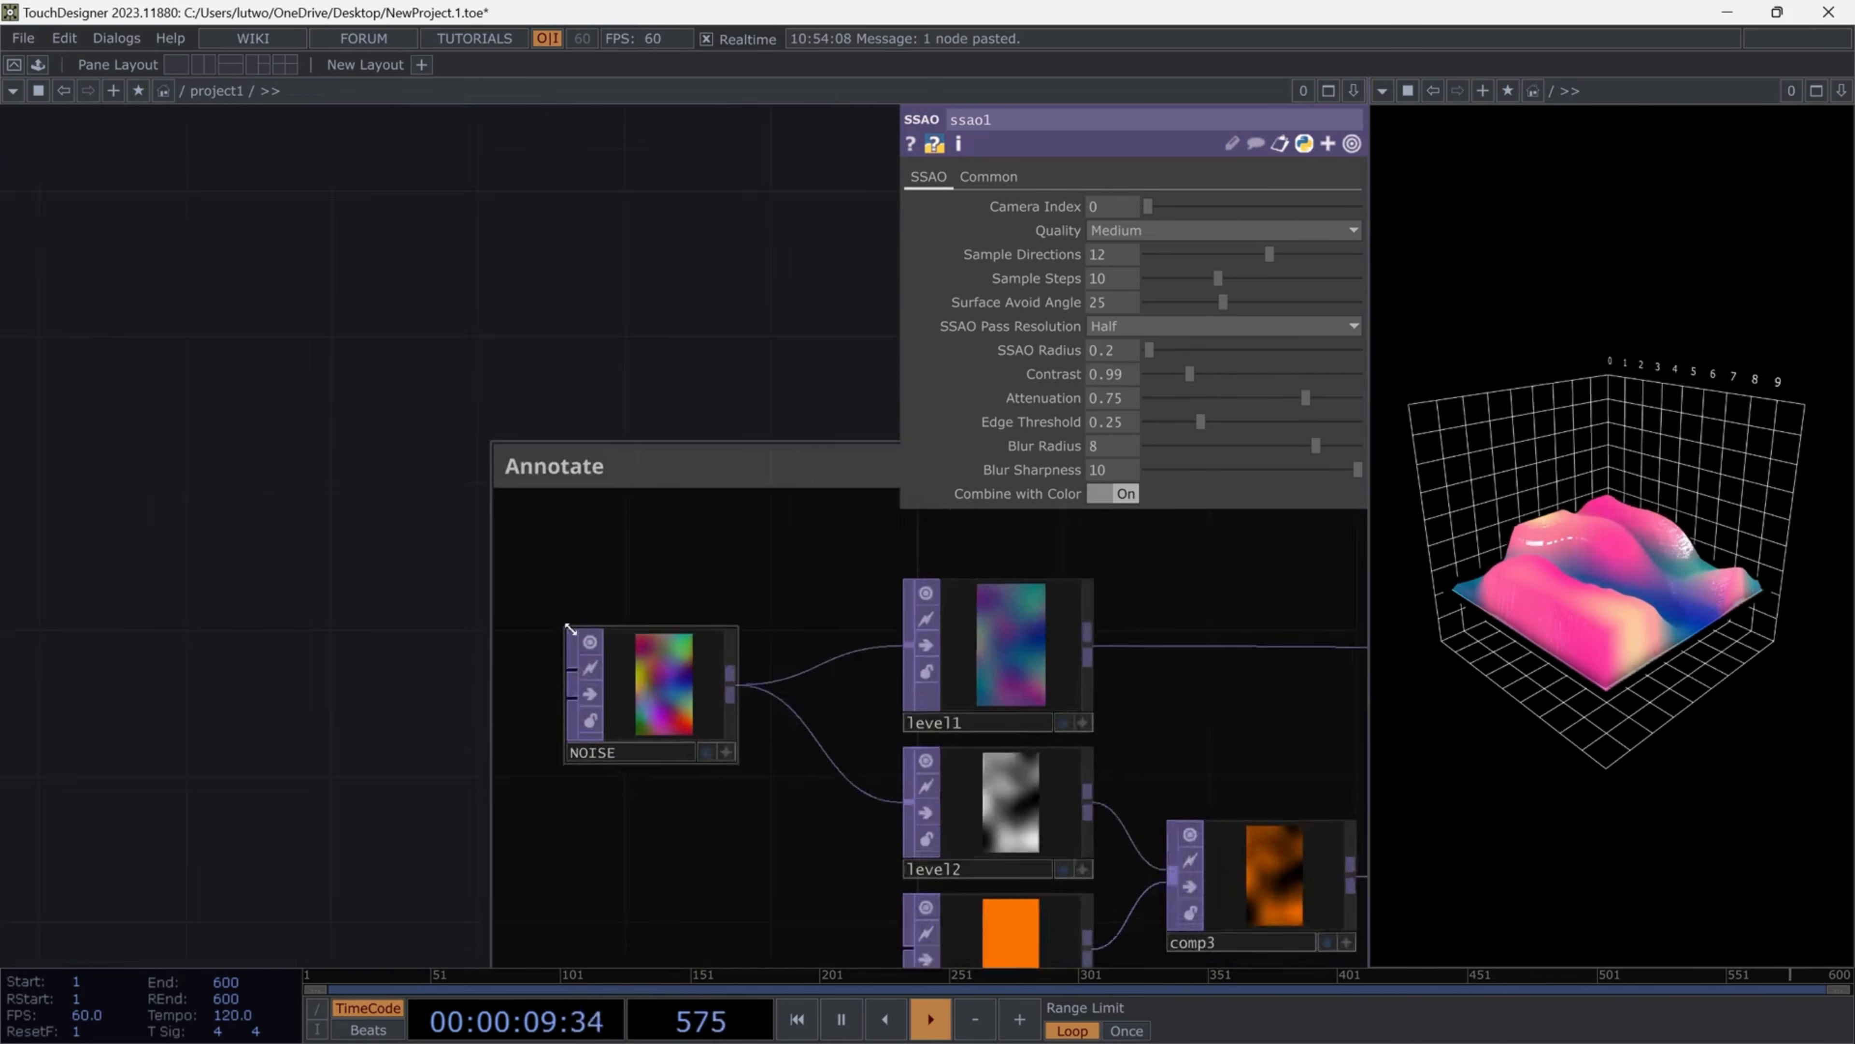
scroll(232, 415, down, 3)
click(438, 530)
scroll(426, 568, up, 1)
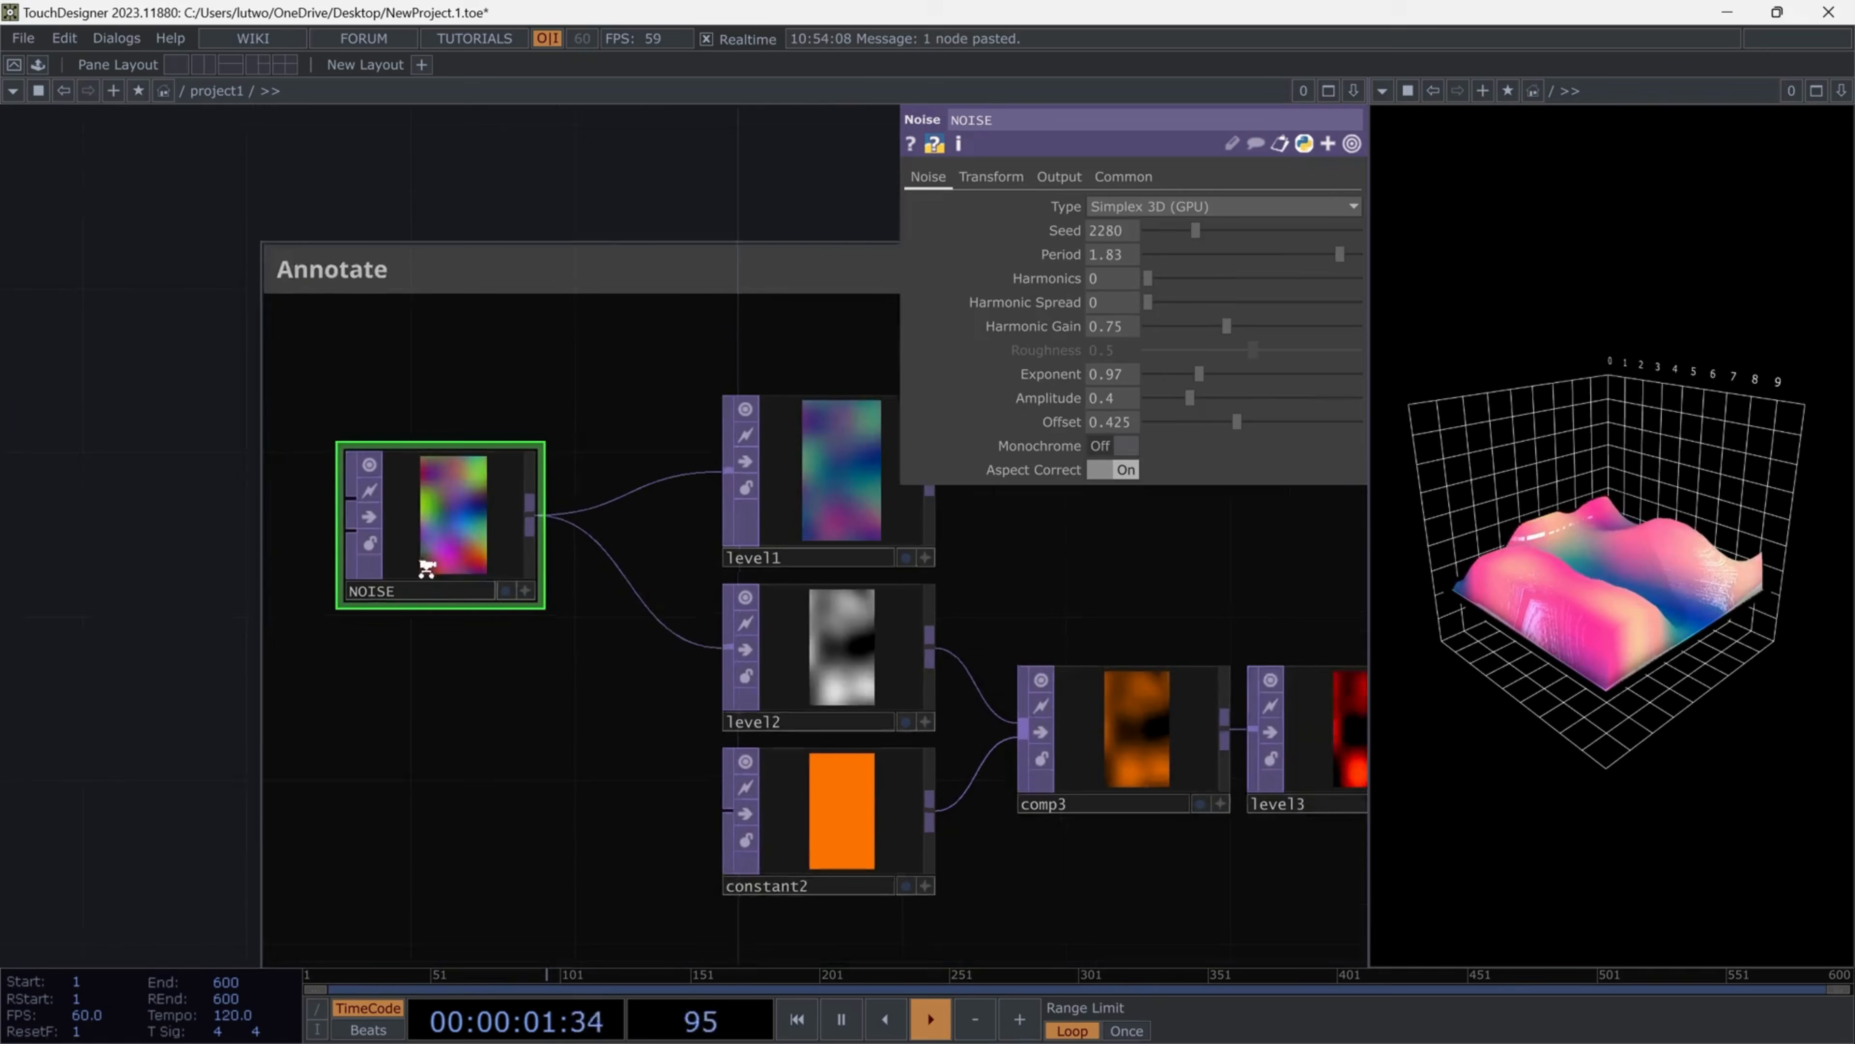
scroll(427, 569, up, 1)
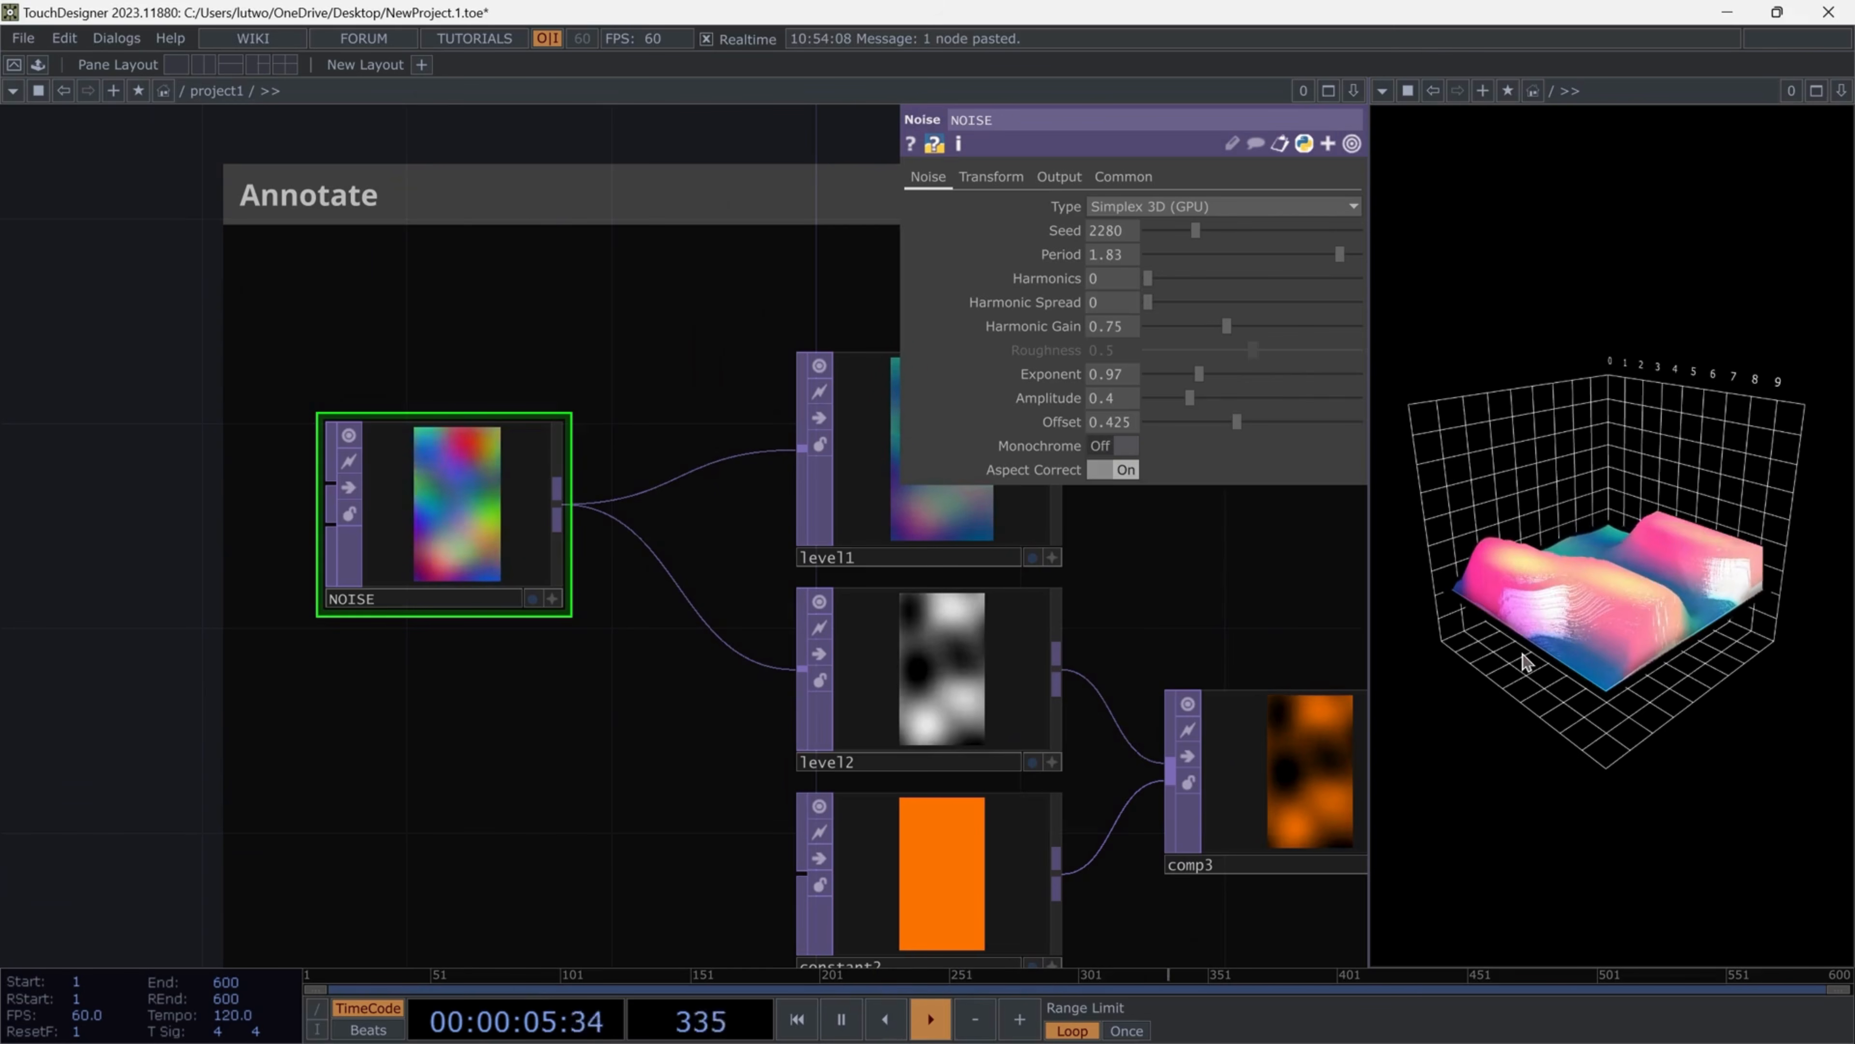
drag(1340, 254, 1272, 268)
Change the NOISE node's Z translate expression to absTime.seconds
click(992, 176)
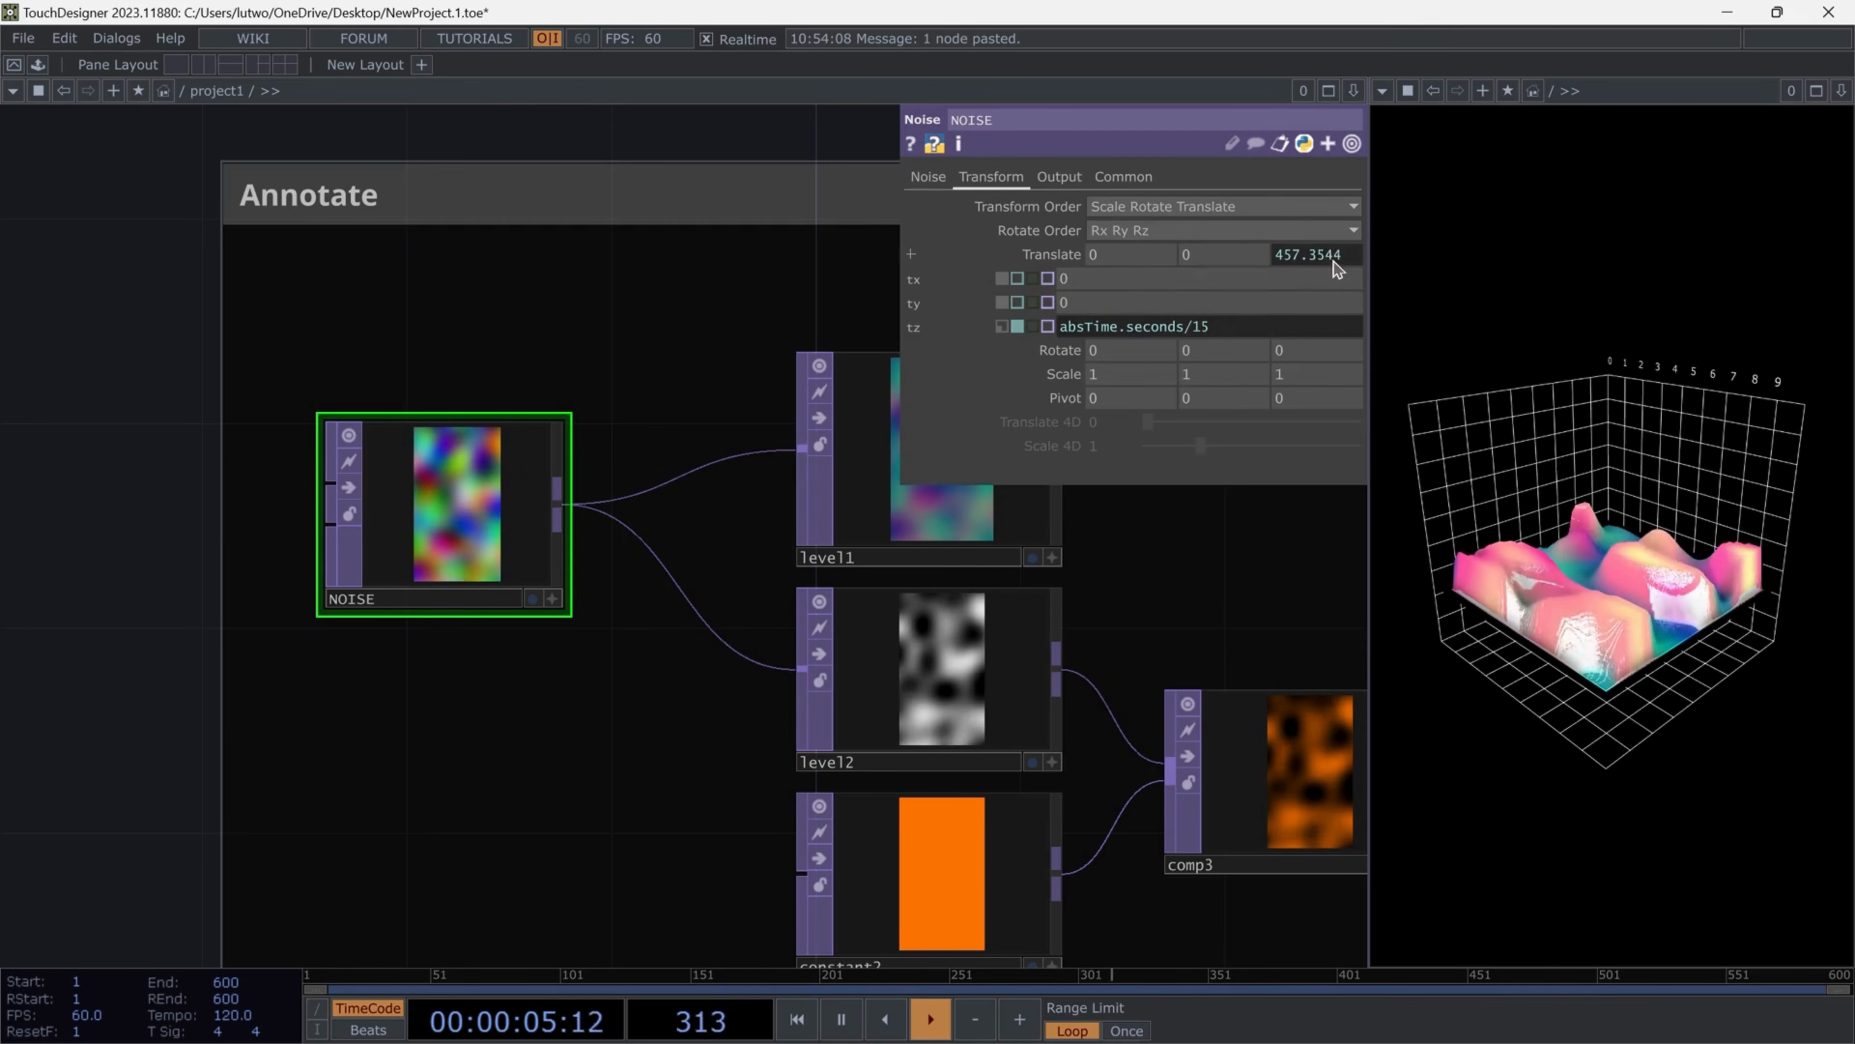
click(1215, 330)
key(BackSpace)
key(BackSpace)
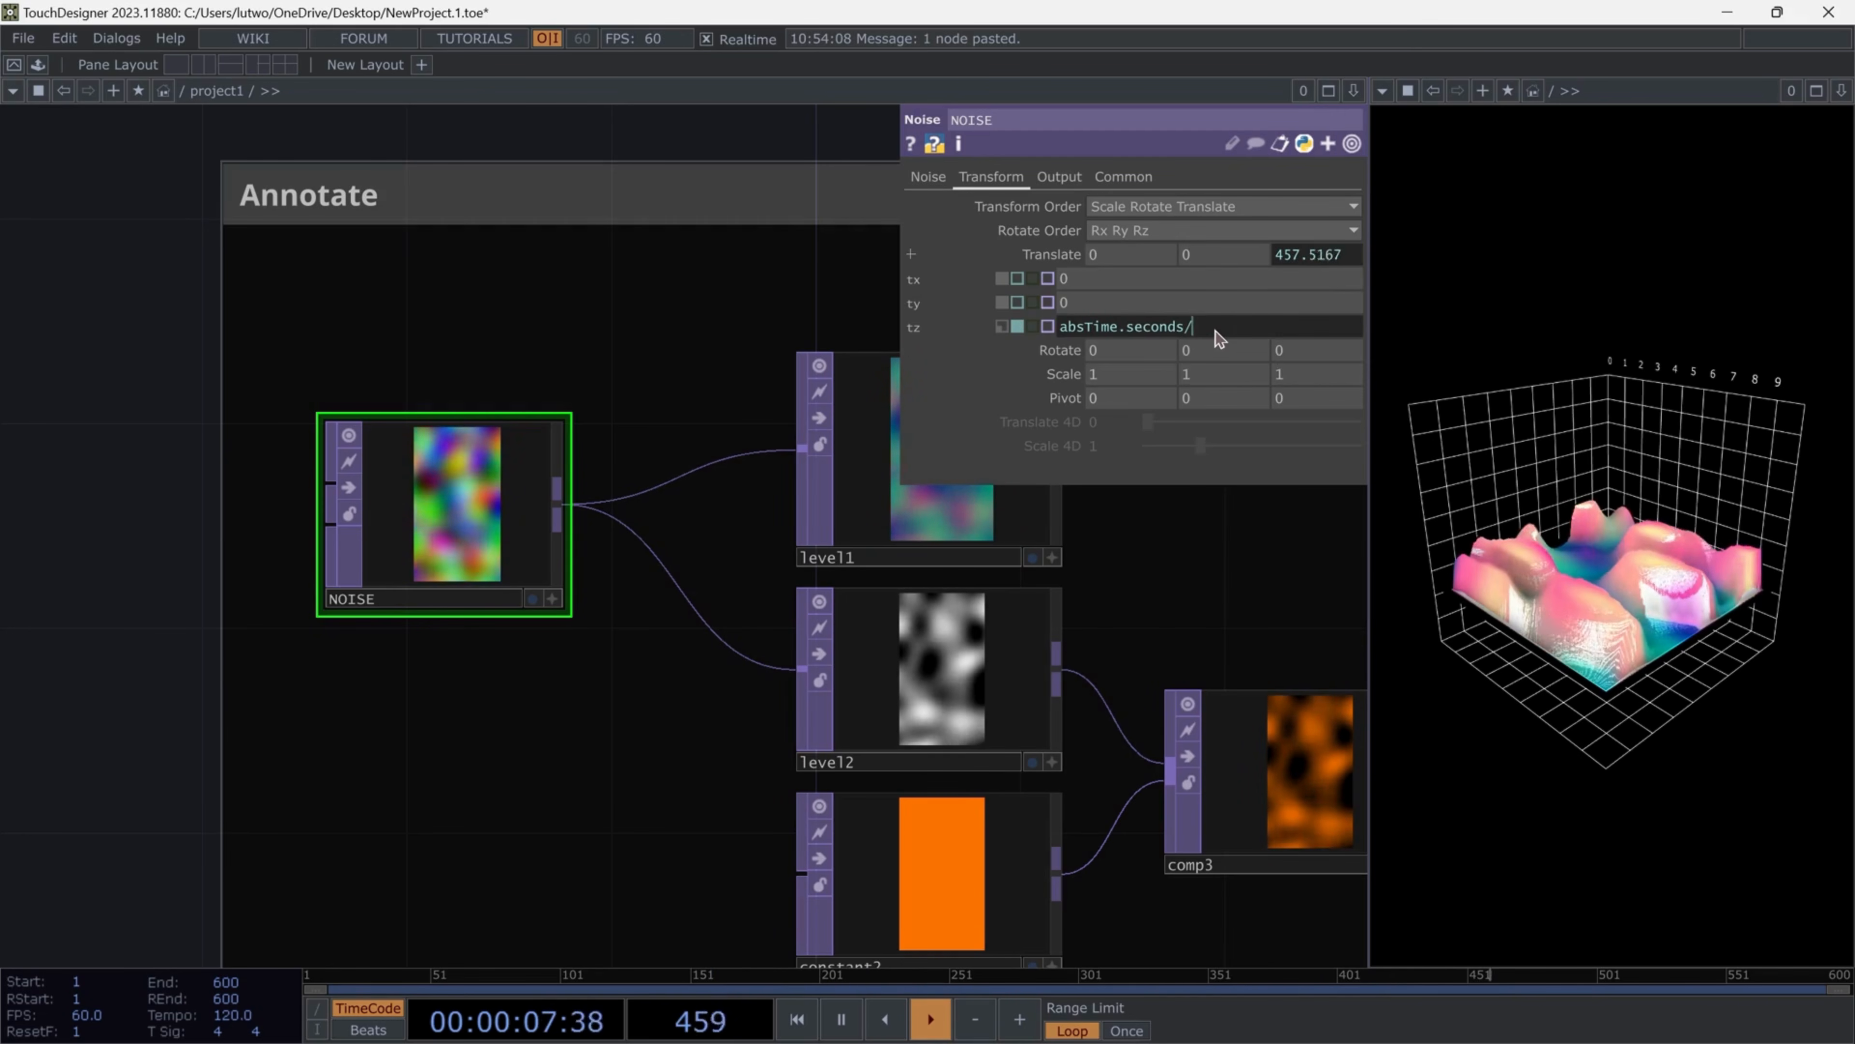
text(5)
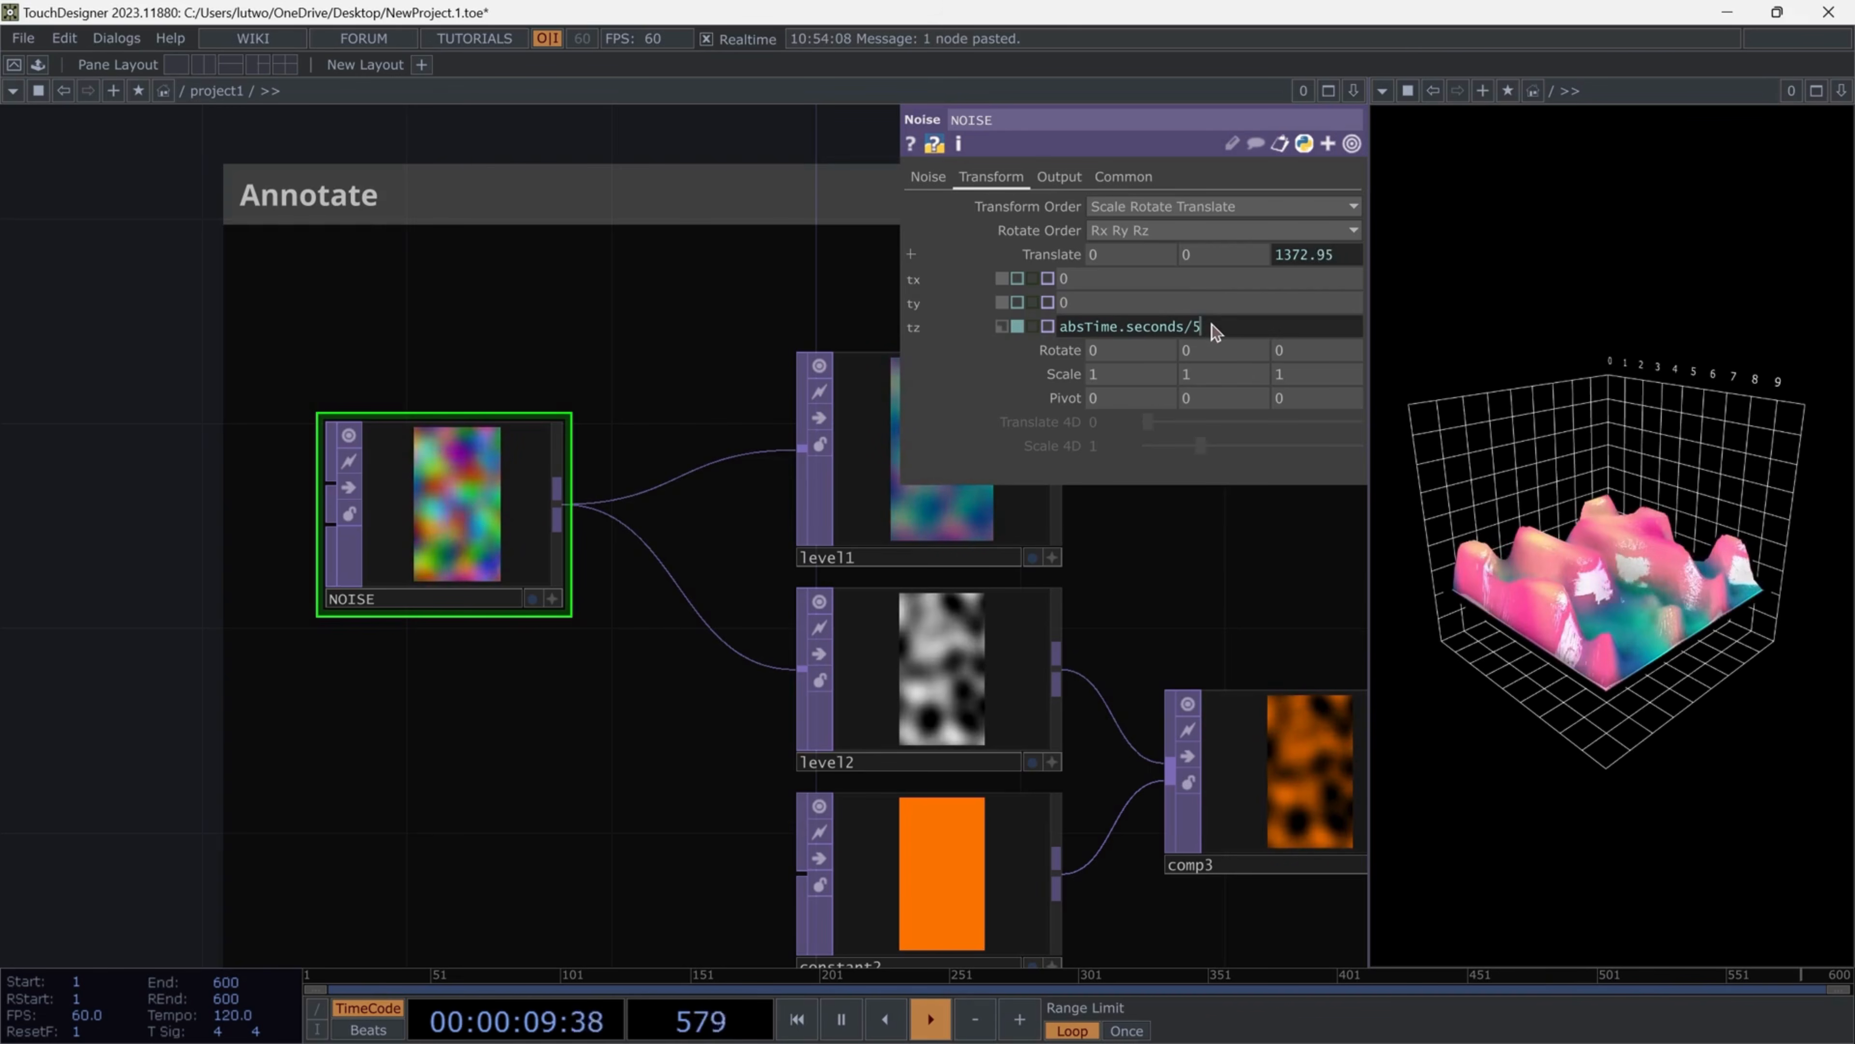
key(BackSpace)
key(BackSpace)
key(Return)
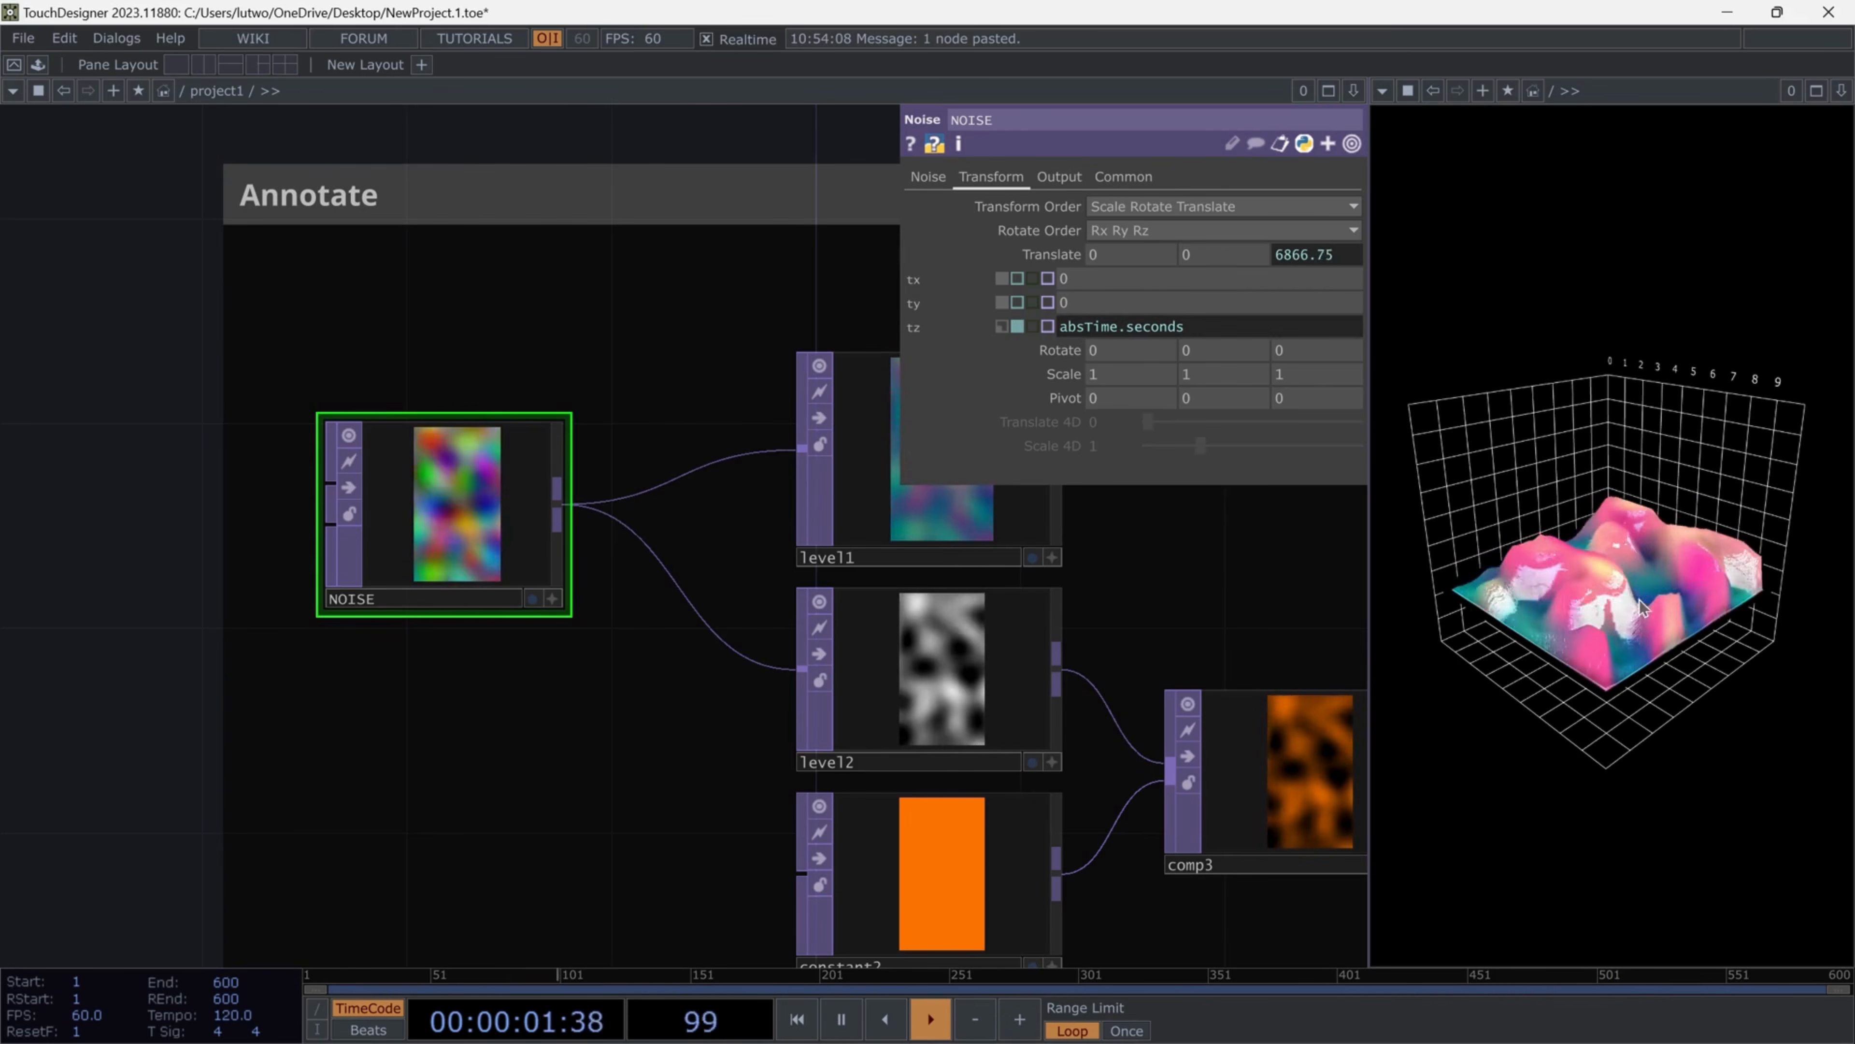
Set the NOISE node's Amplitude to 0.12 and its Offset to 0.363
click(929, 178)
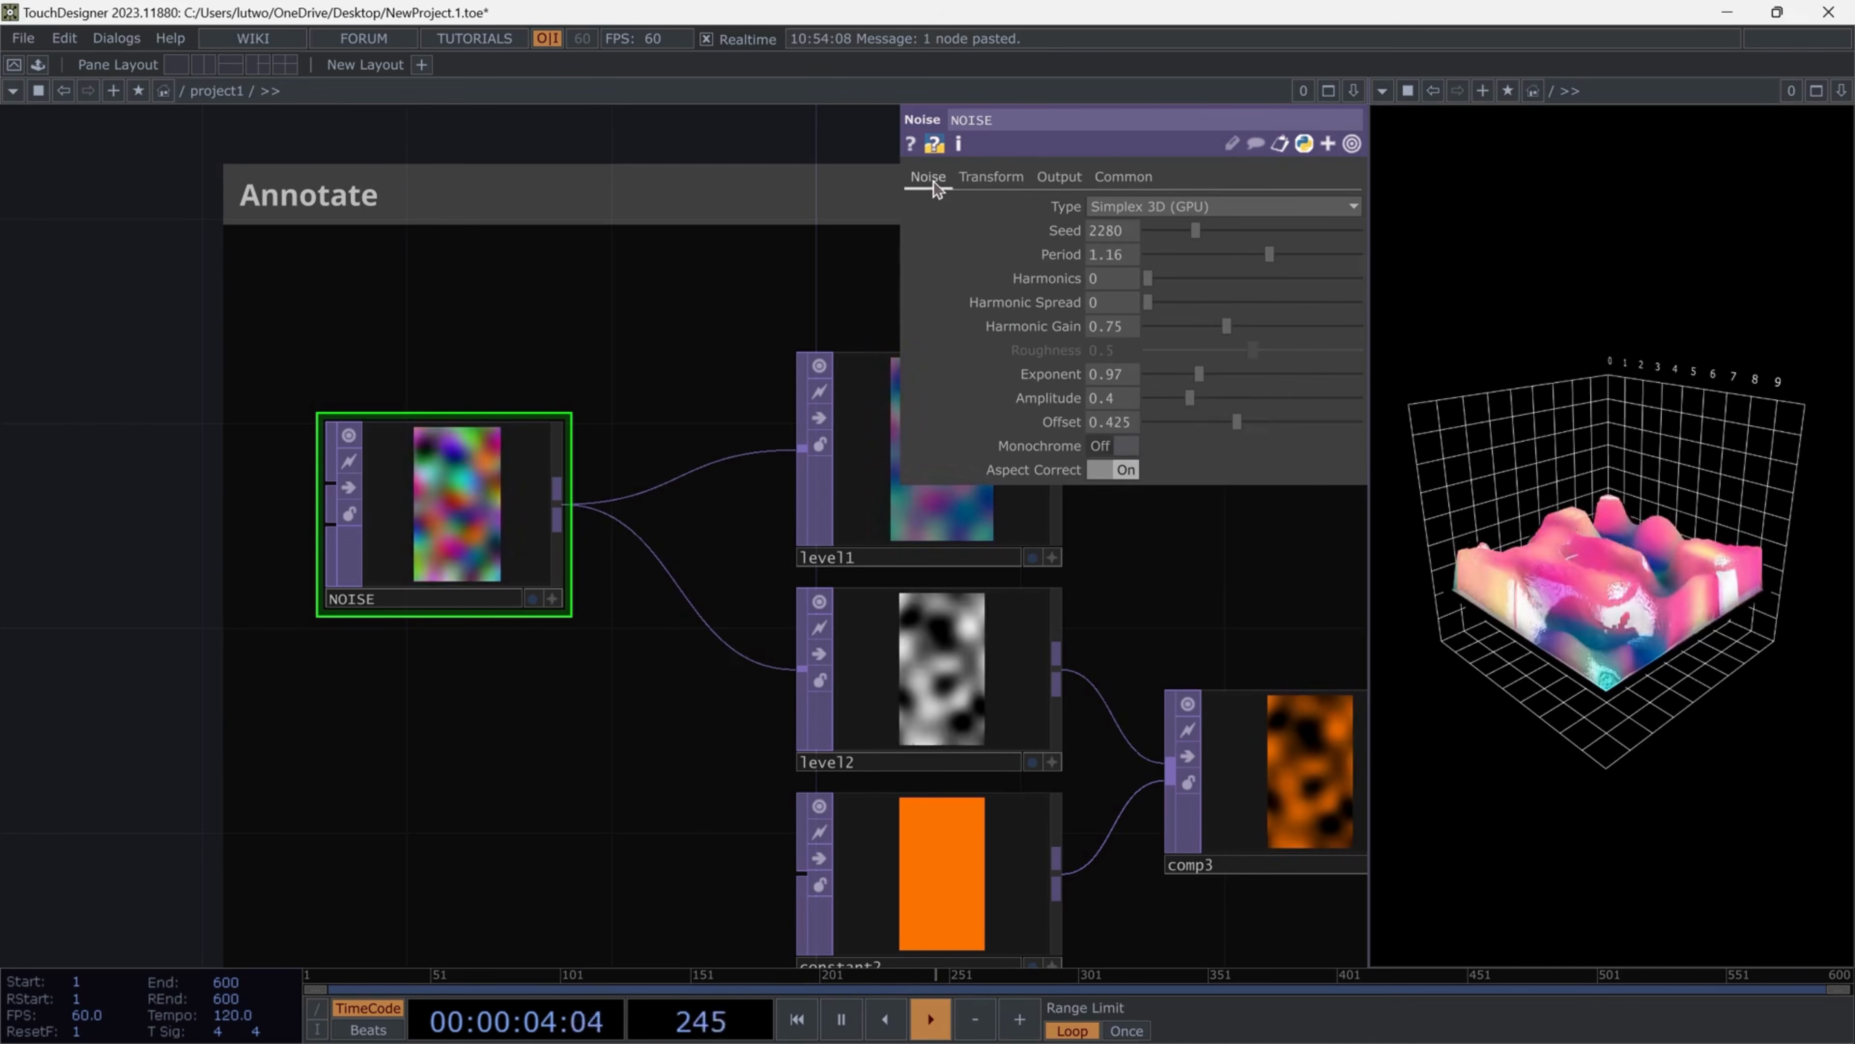
mouse_move(1189, 398)
mouse_down()
mouse_move(1244, 403)
mouse_move(1160, 404)
mouse_up()
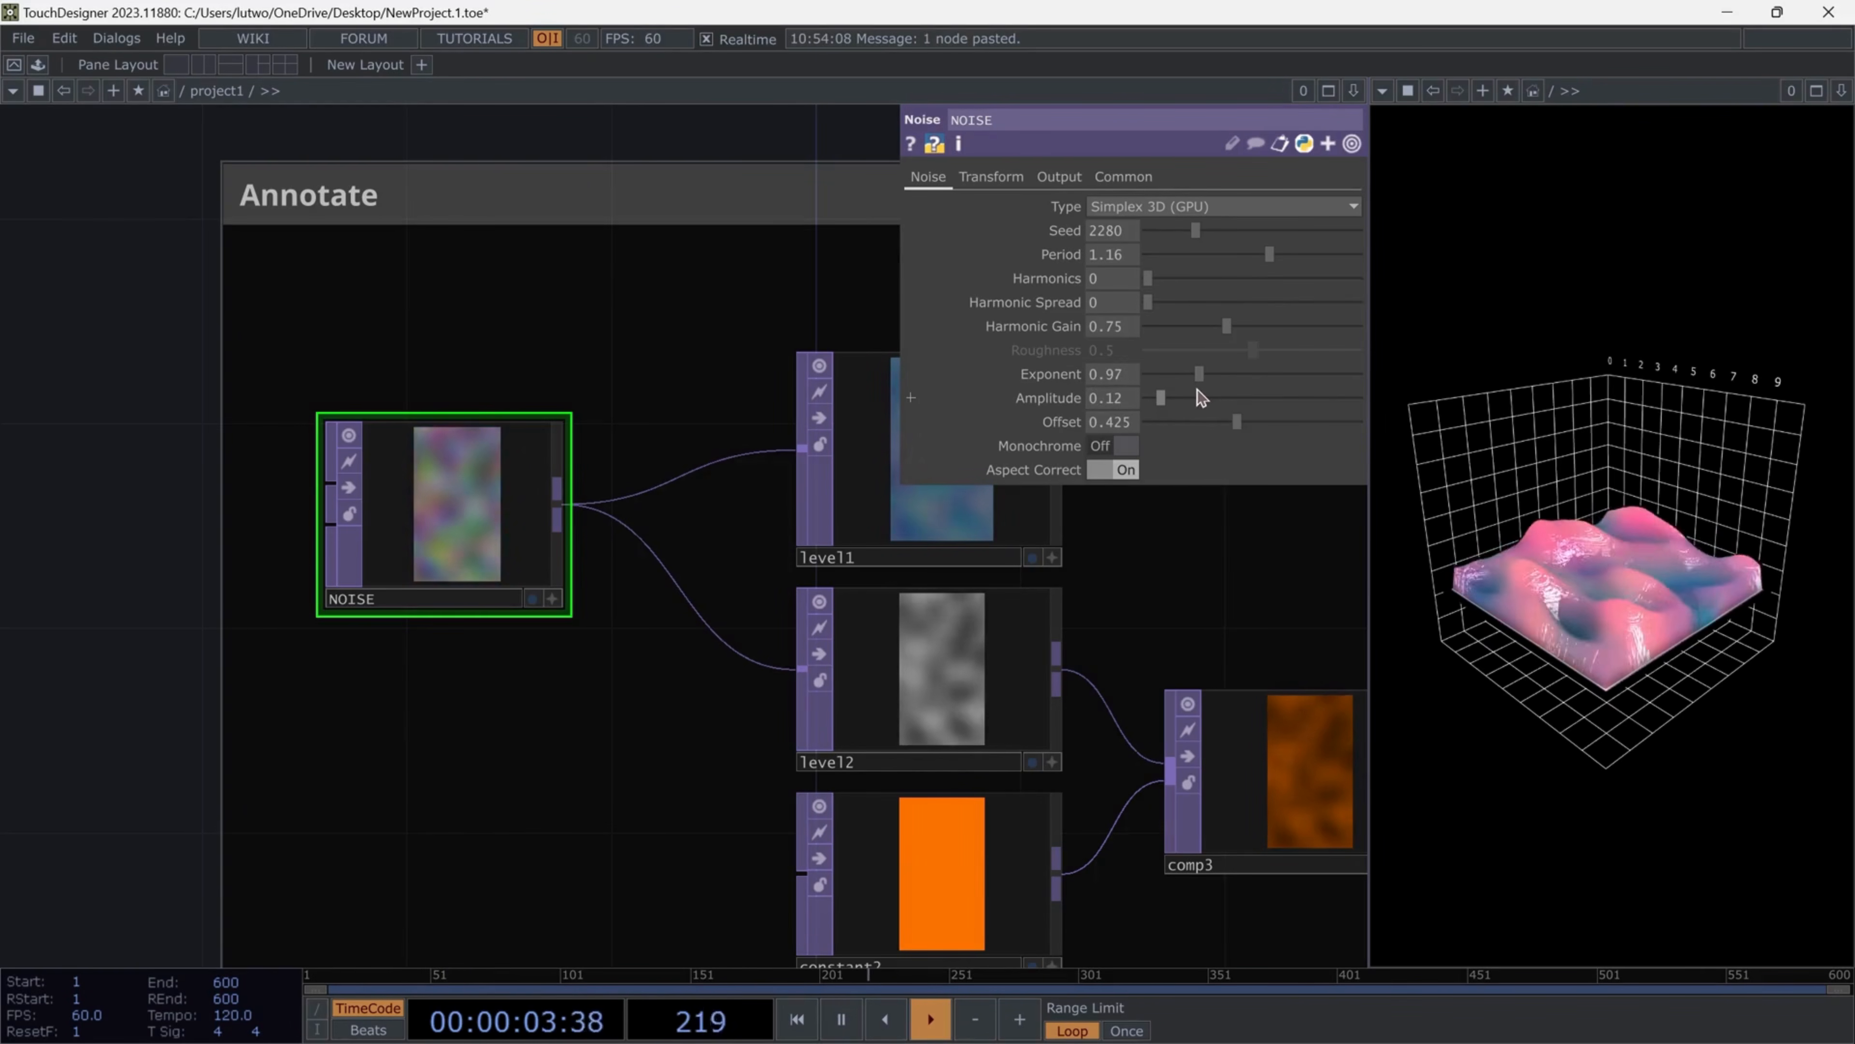
drag(1241, 423, 1223, 436)
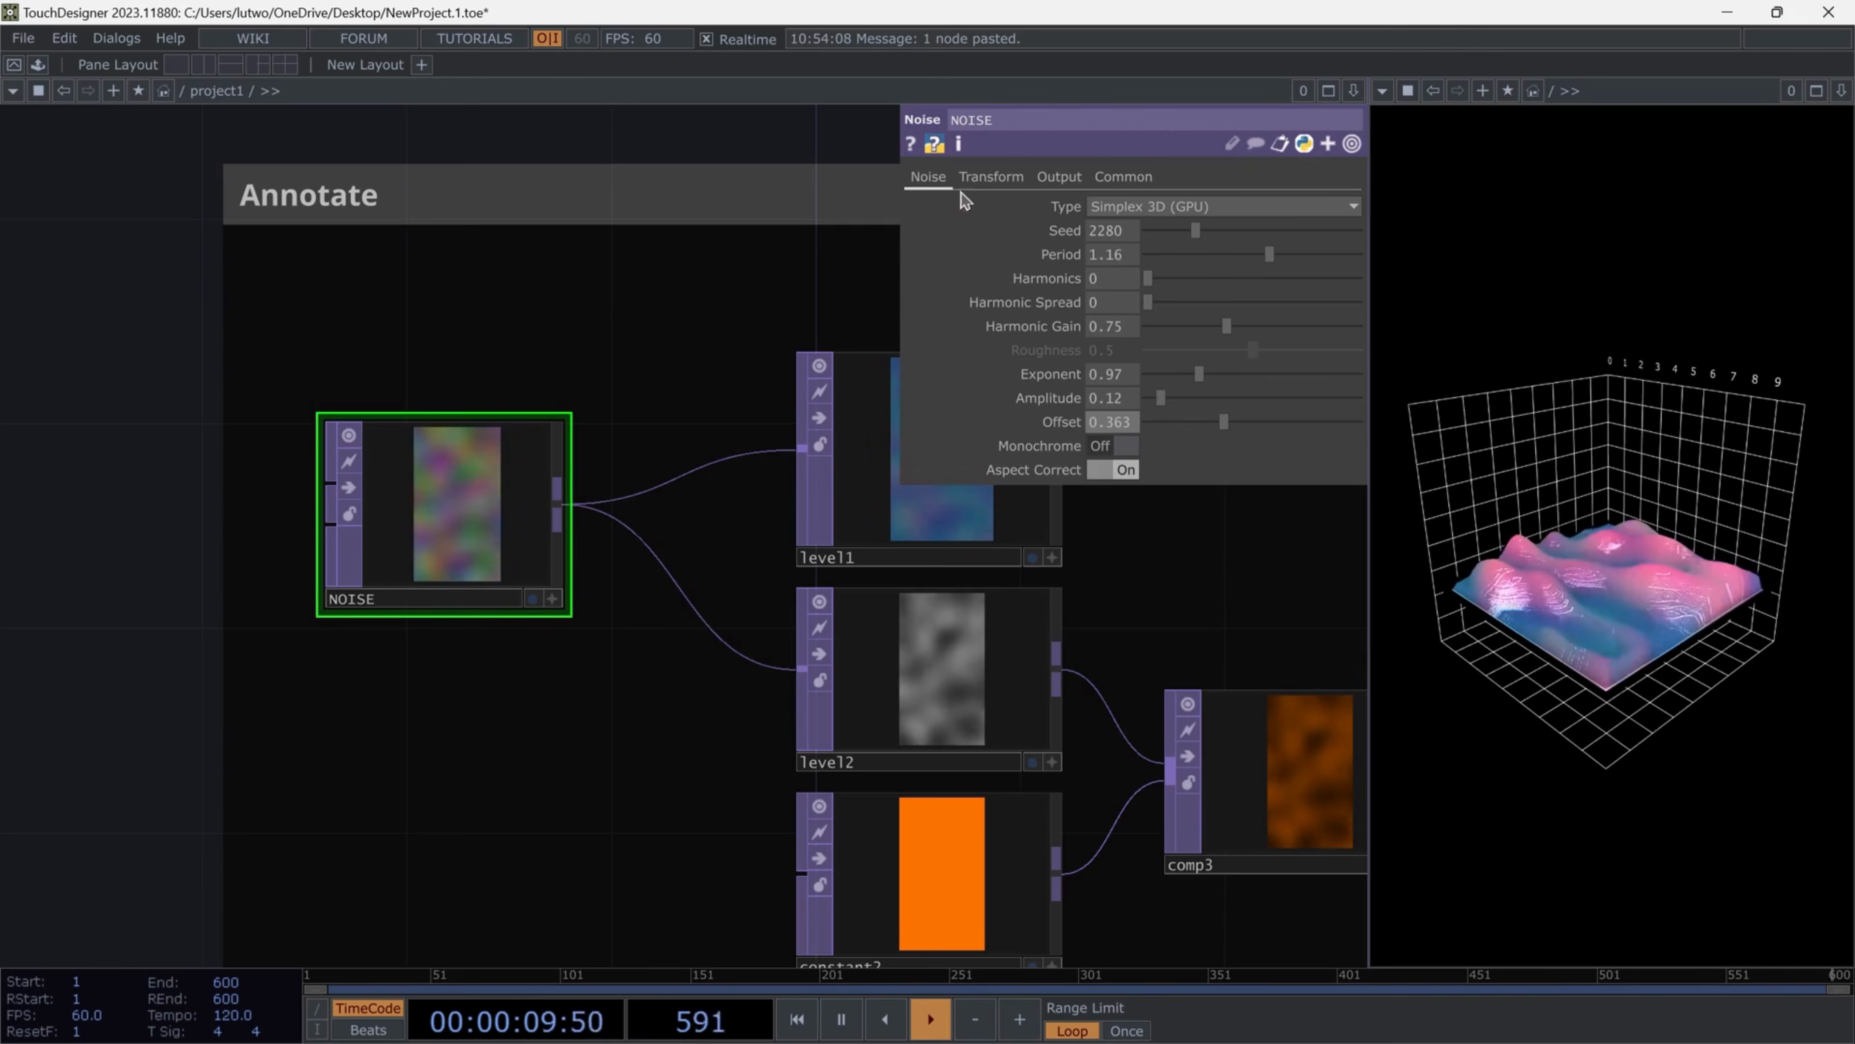
Change the NOISE node's noise type to Perlin 3D (GPU)
click(1176, 208)
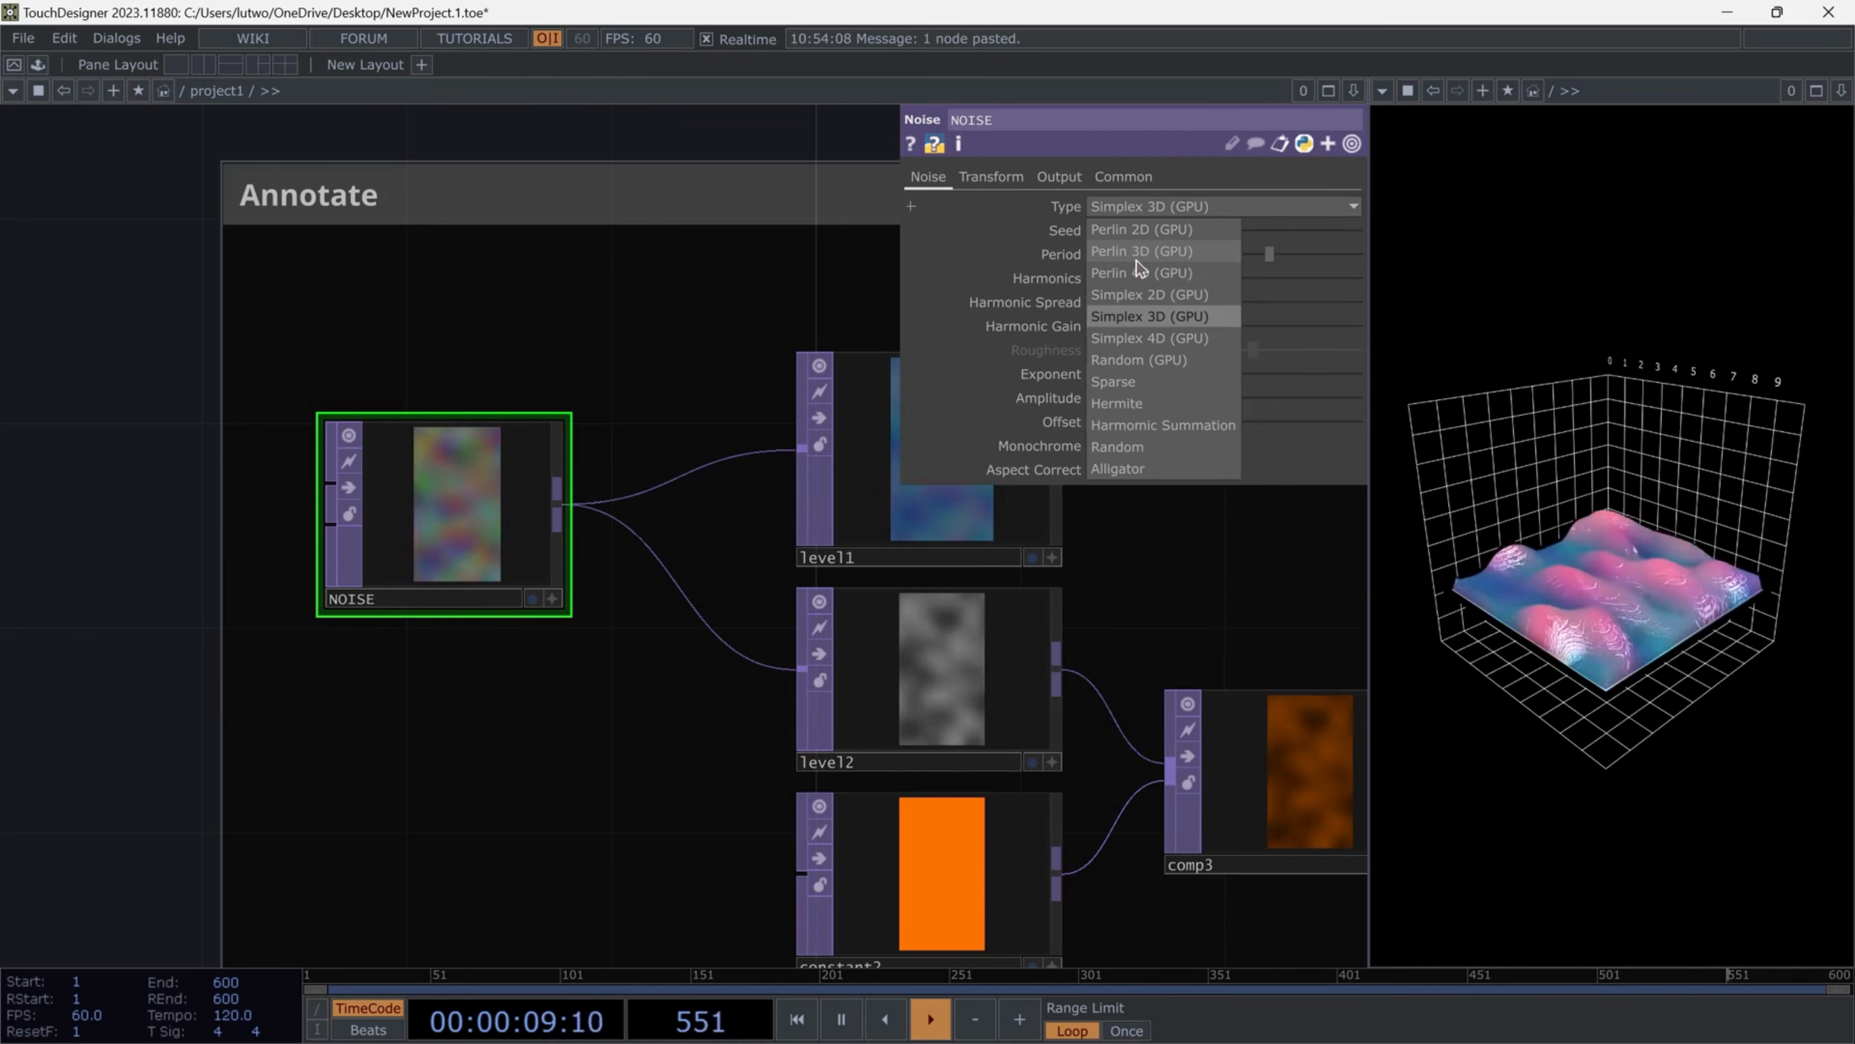
click(1178, 251)
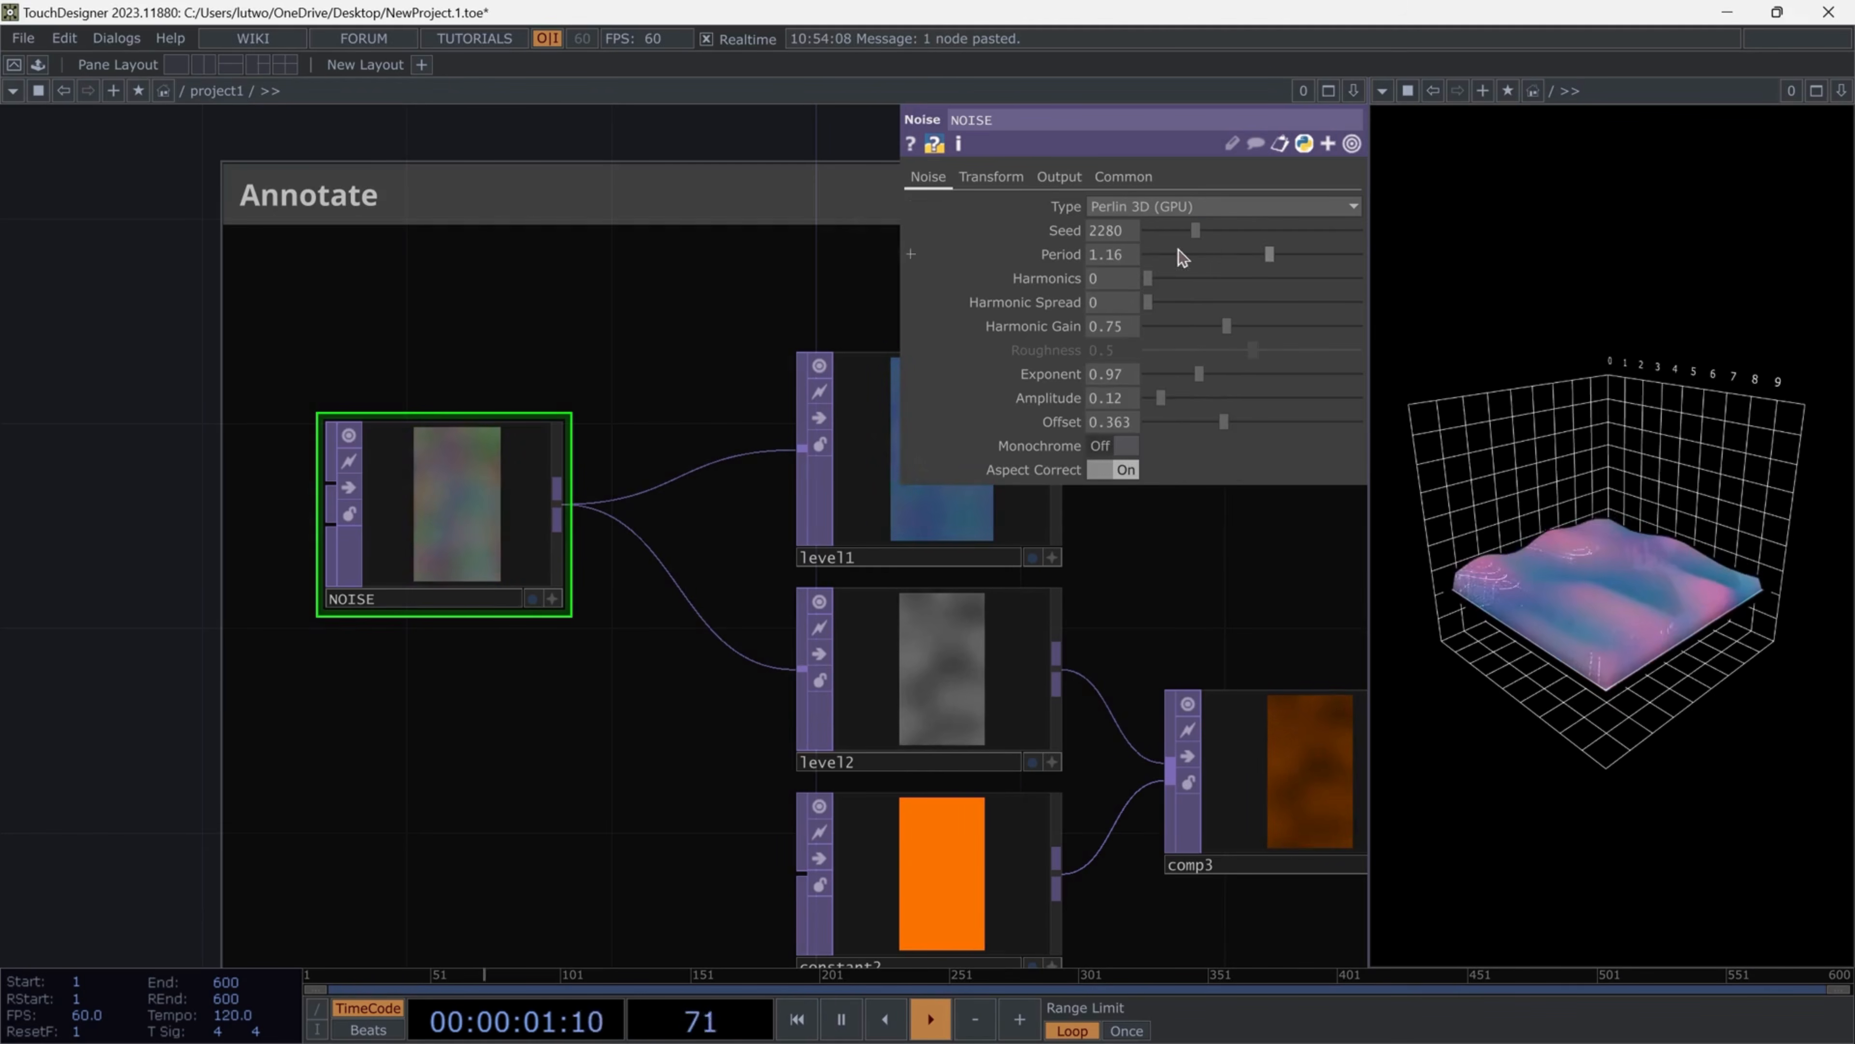
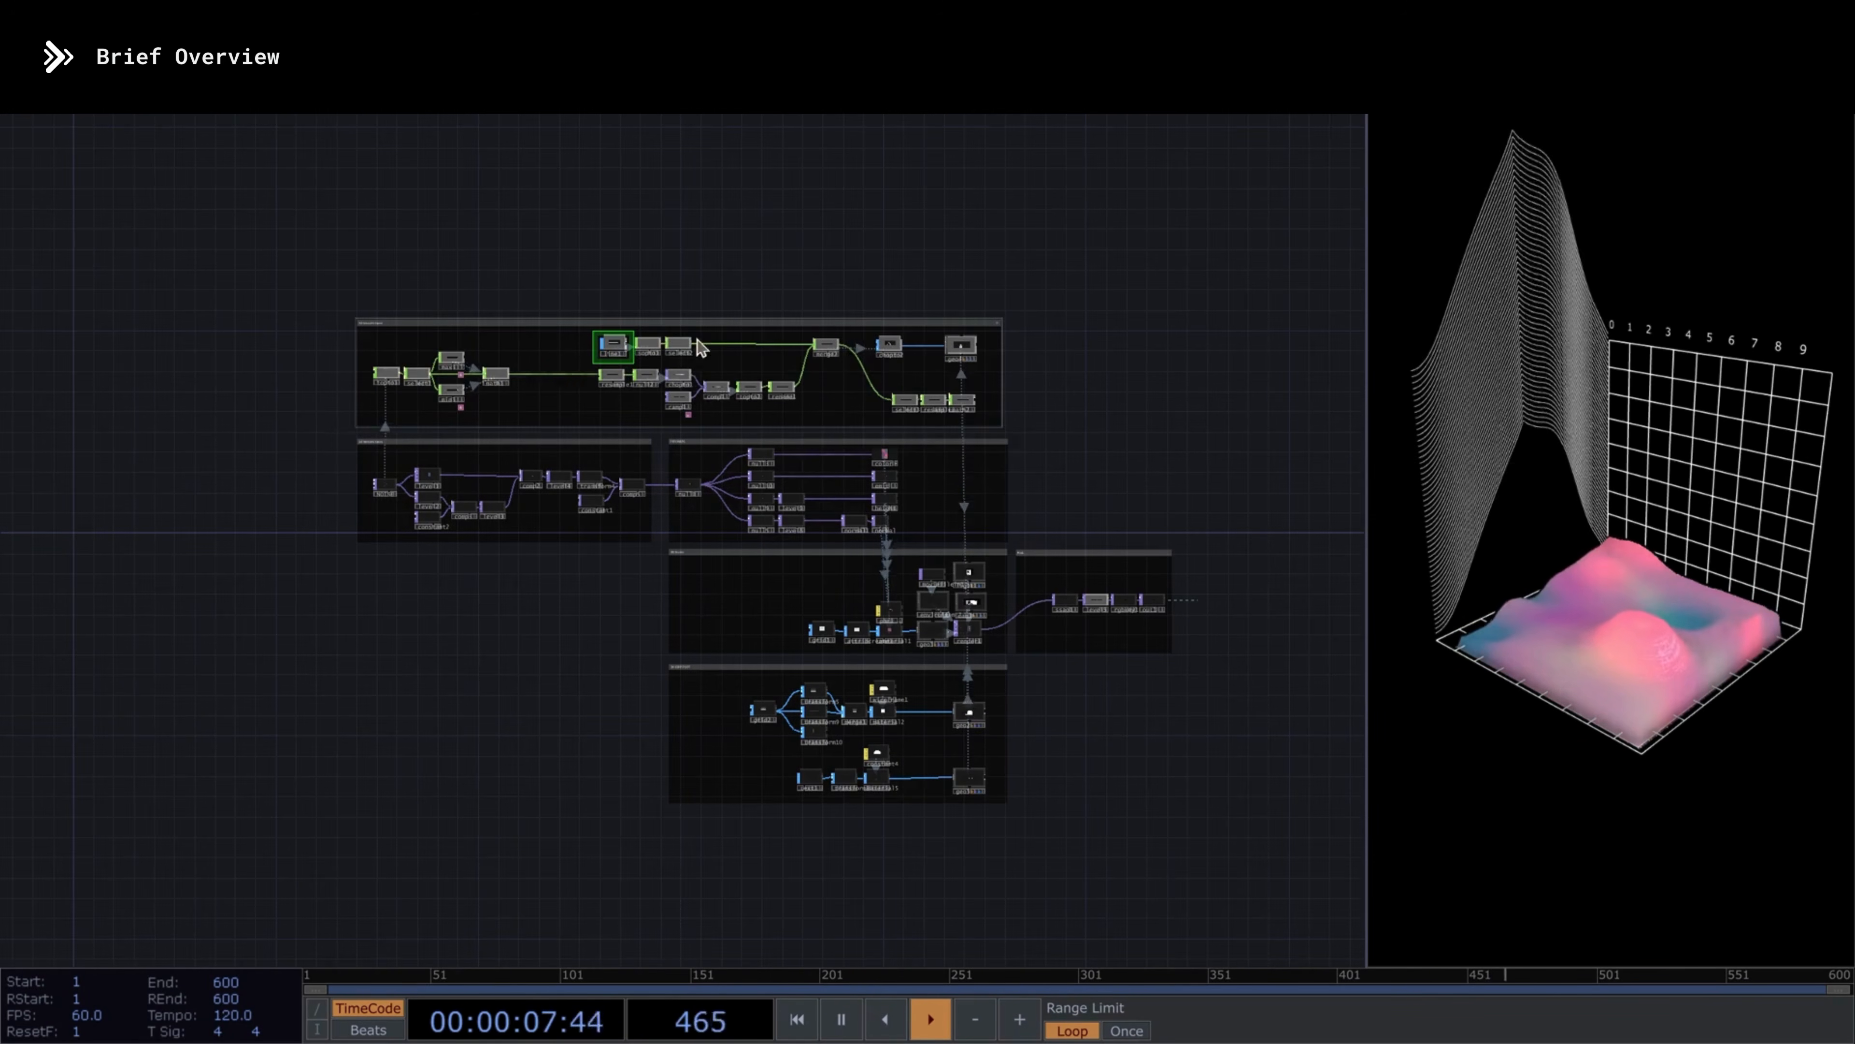
Box-select the node groups below the upper channel-processing group to show which parts of the network they cover
drag(294, 456, 315, 282)
right_drag(315, 282, 1234, 726)
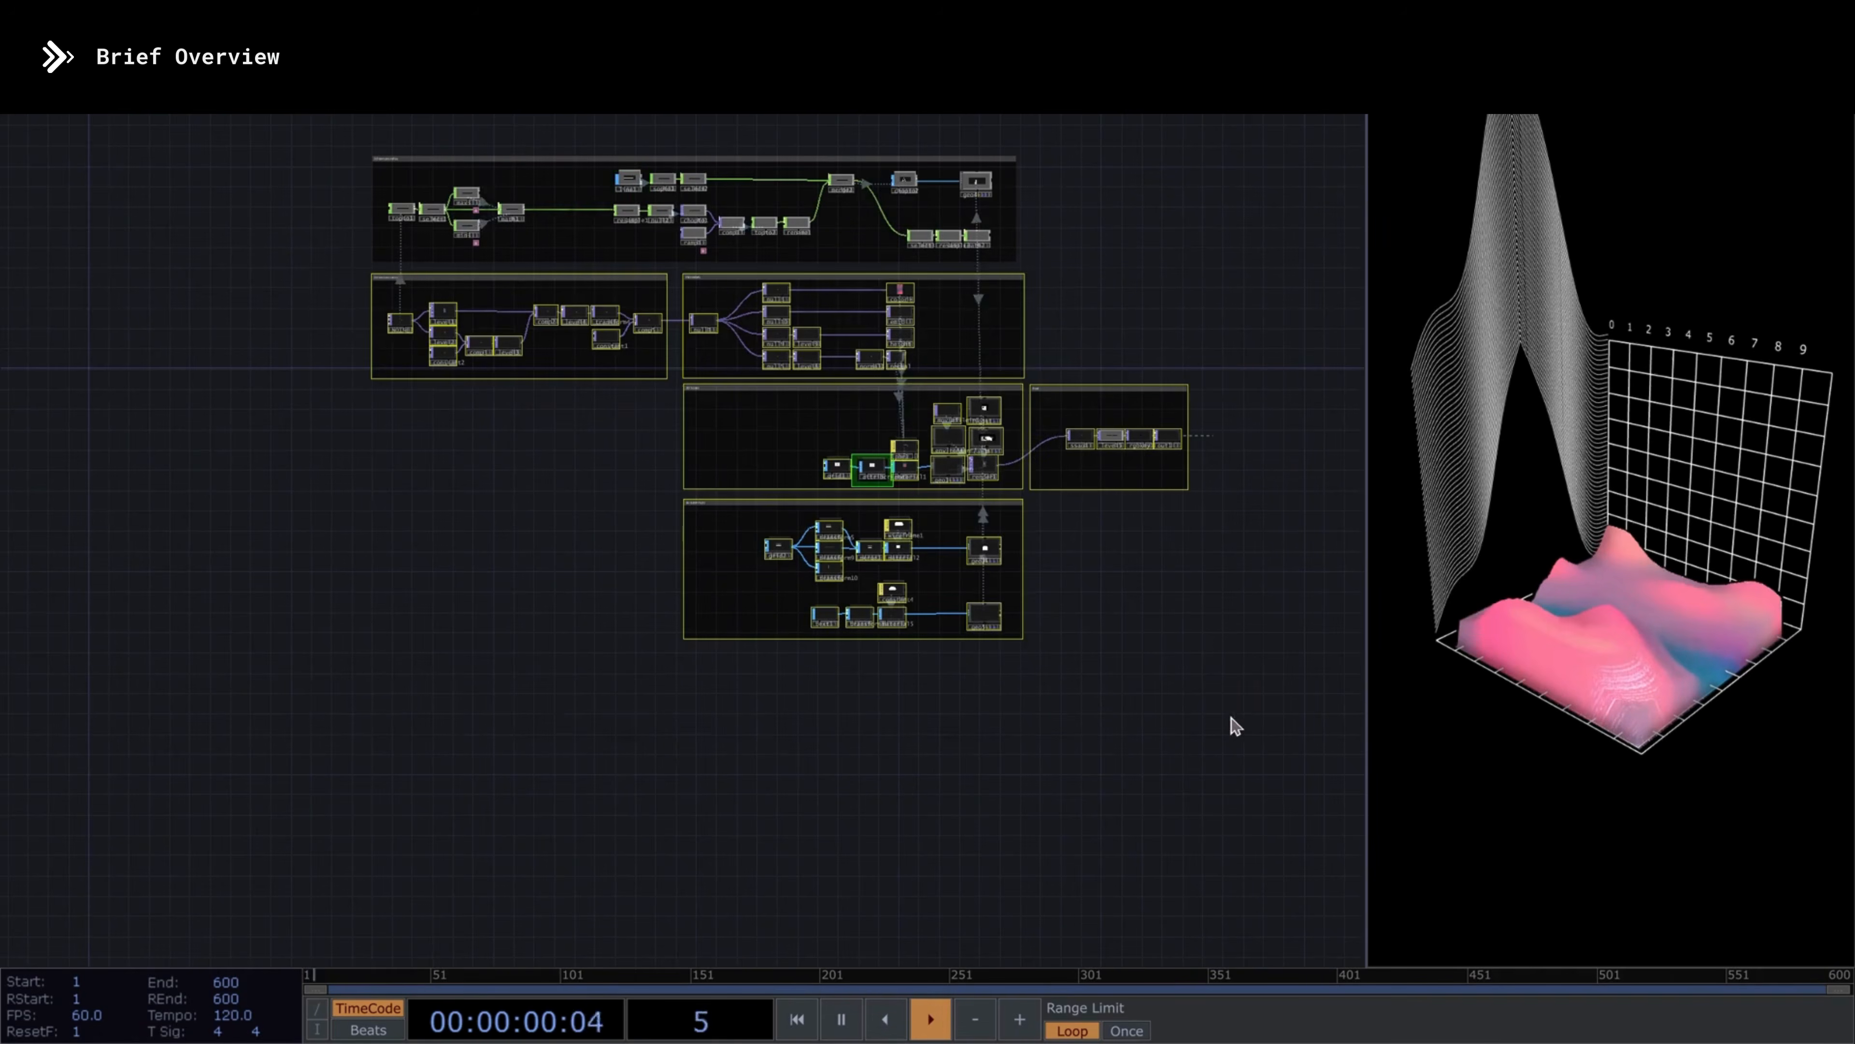
drag(462, 539, 452, 635)
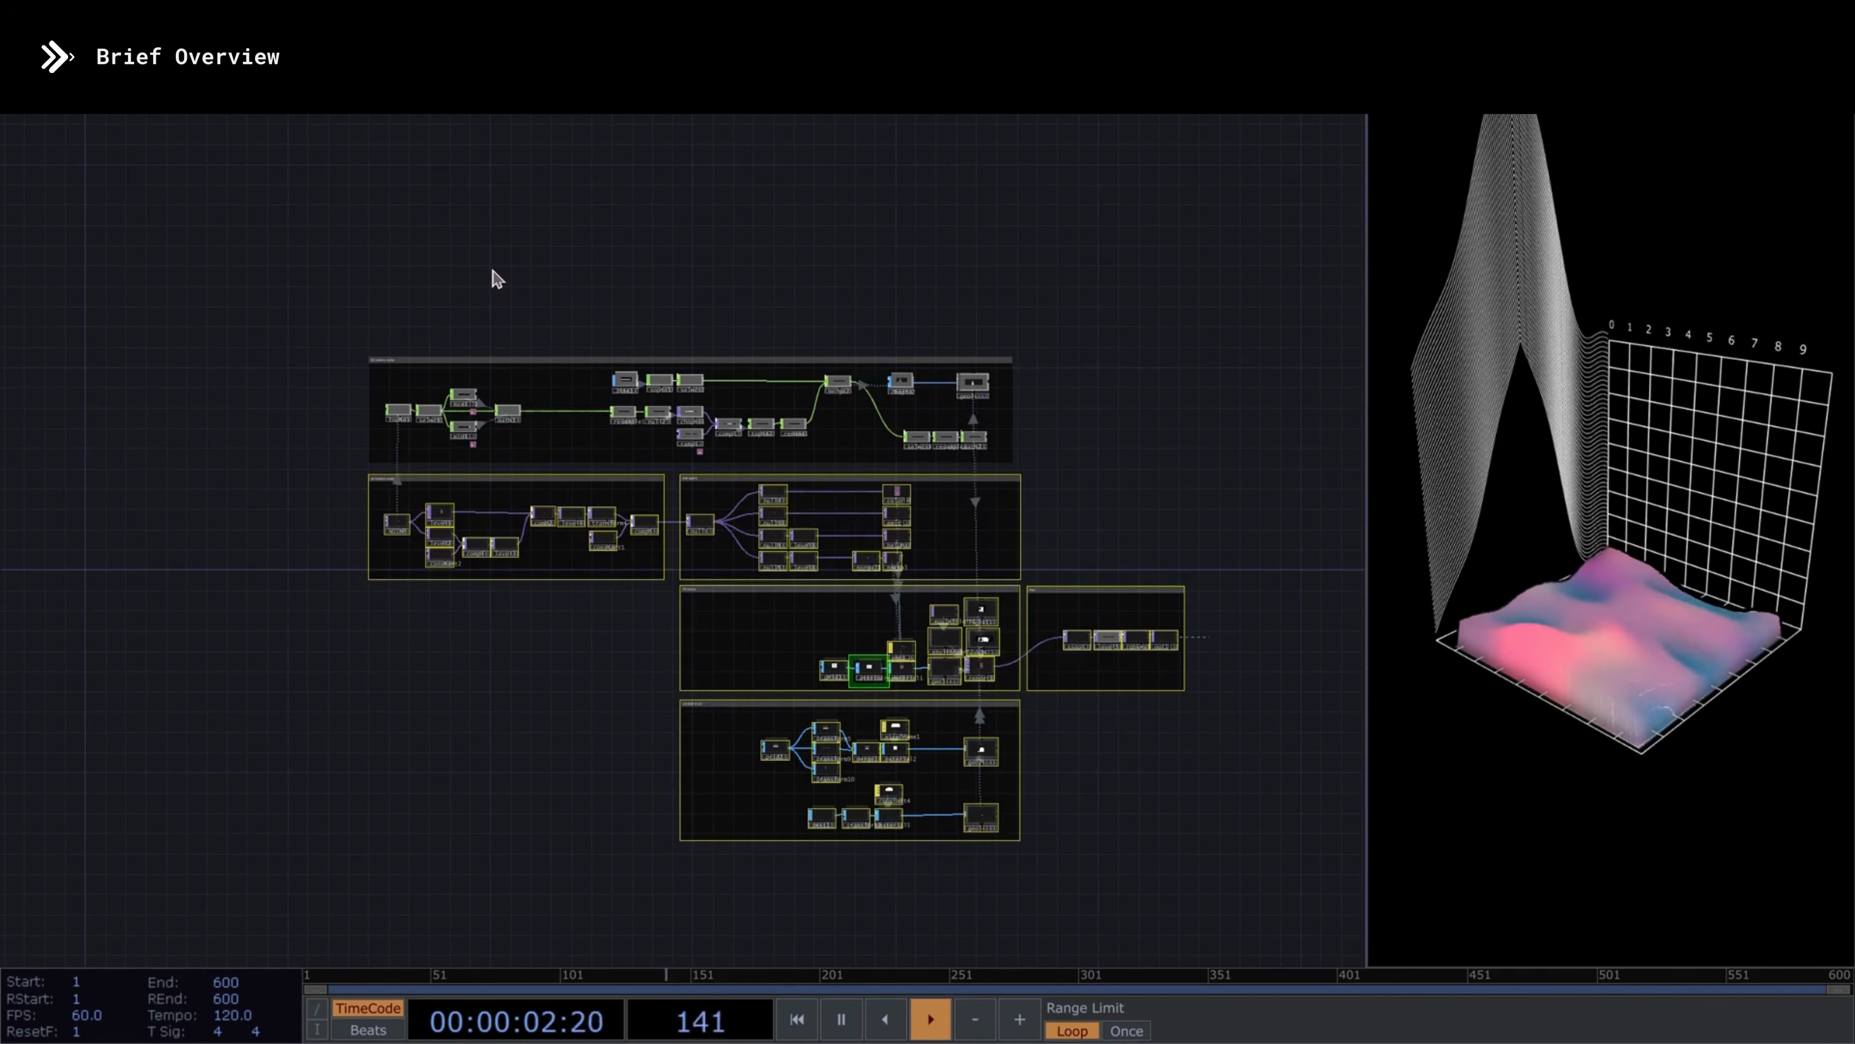
Trace how the NOISE node feeds topto1 and the select1, max3, min3 and math1 channel chain
click(487, 400)
scroll(381, 465, up, 3)
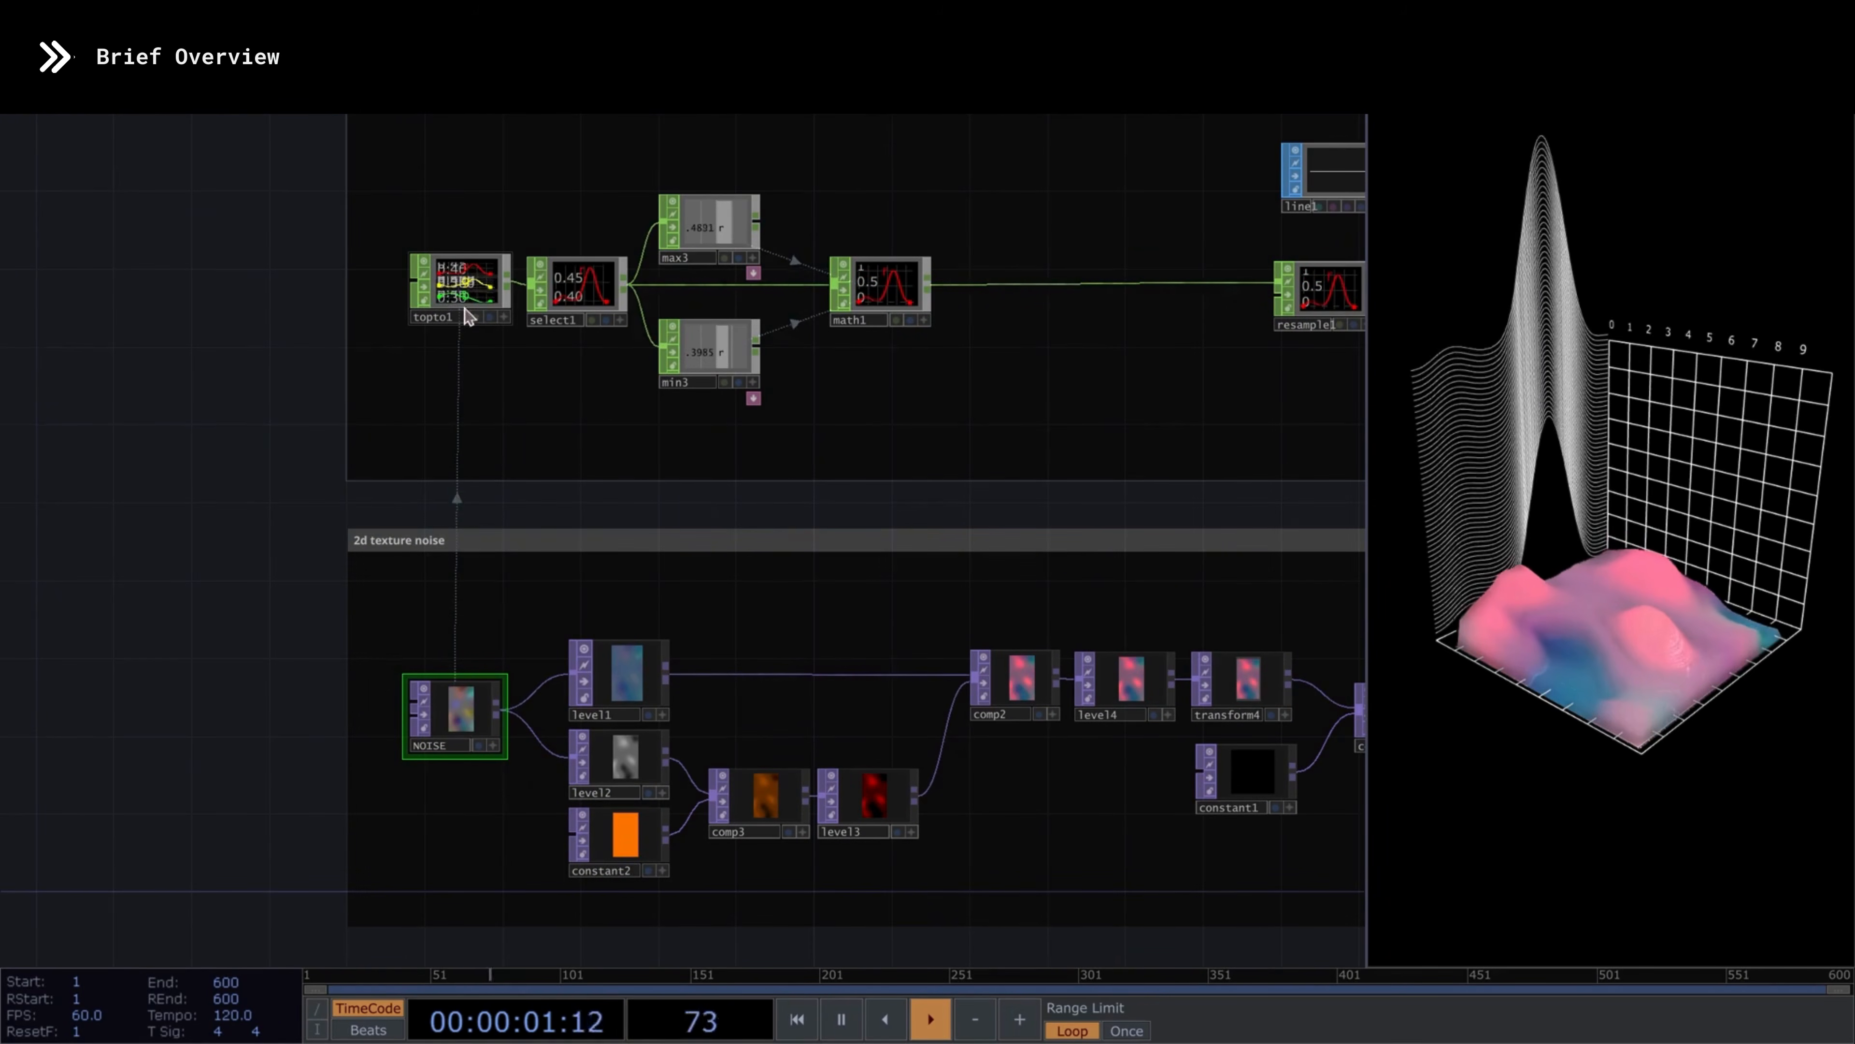
scroll(207, 373, down, 2)
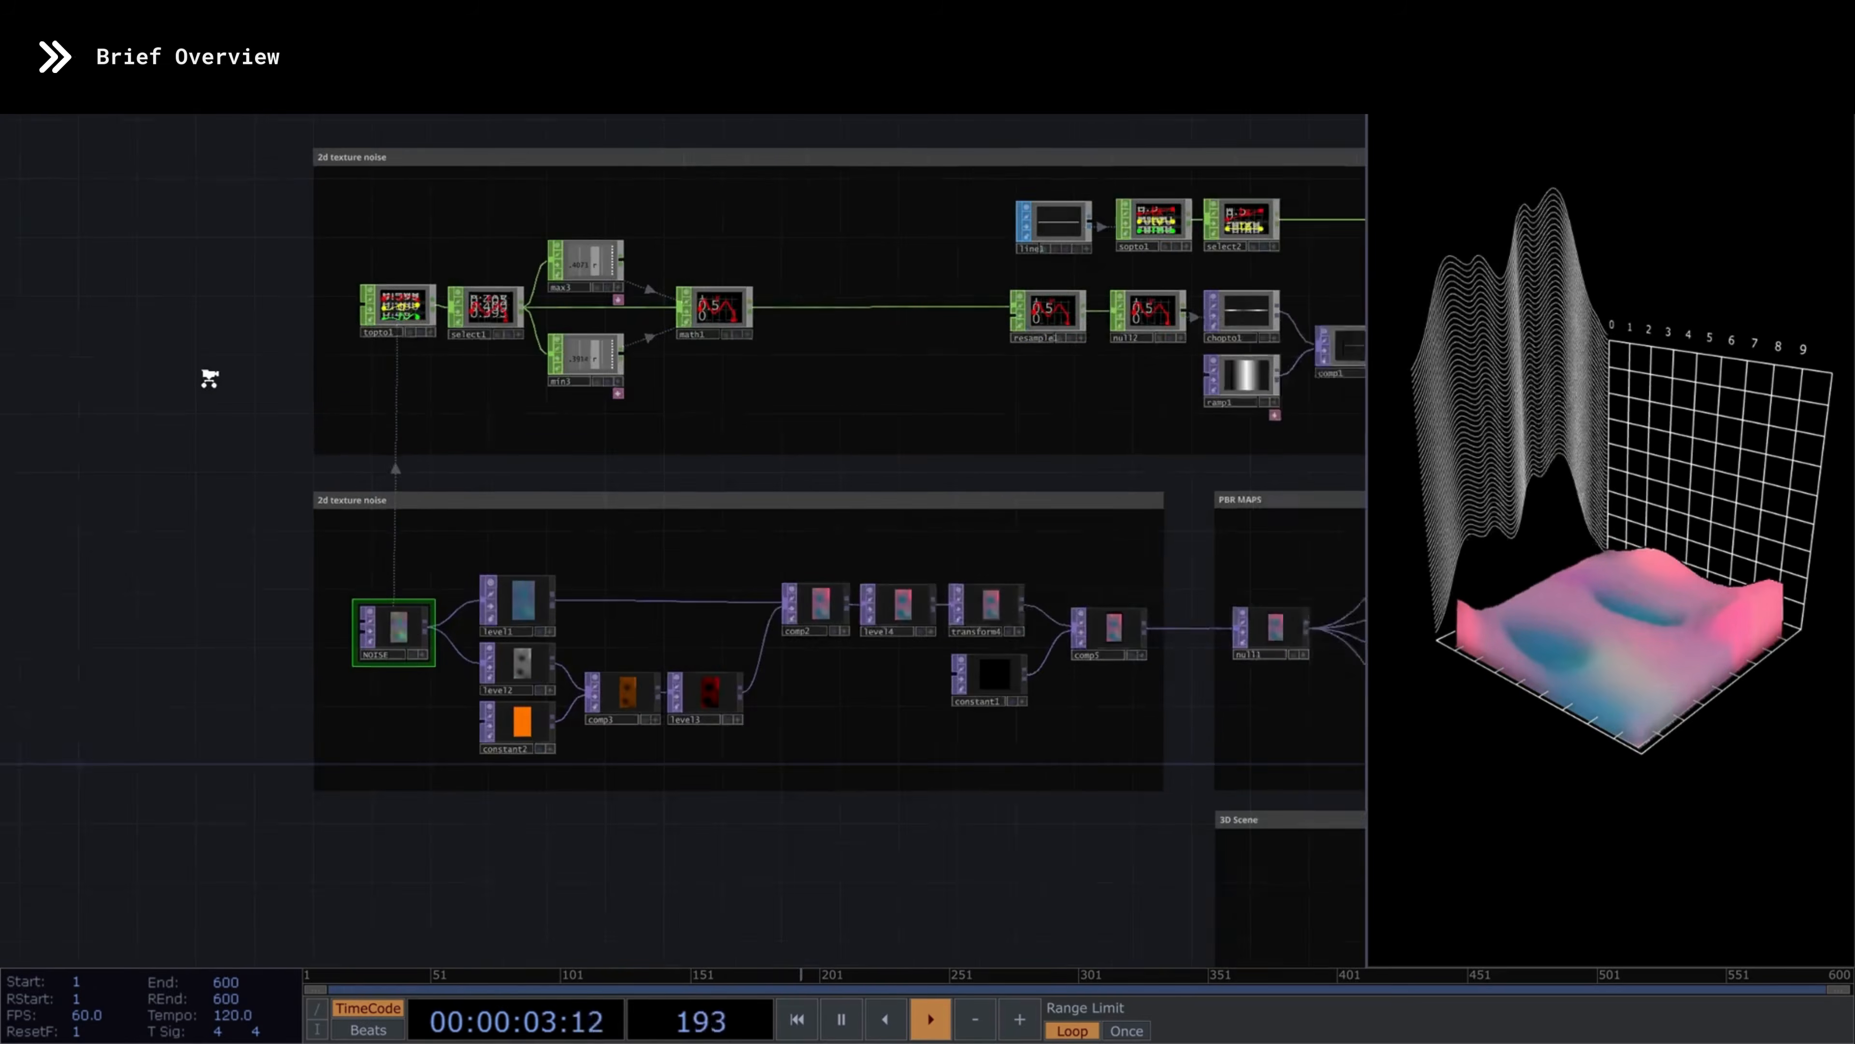
scroll(568, 324, up, 6)
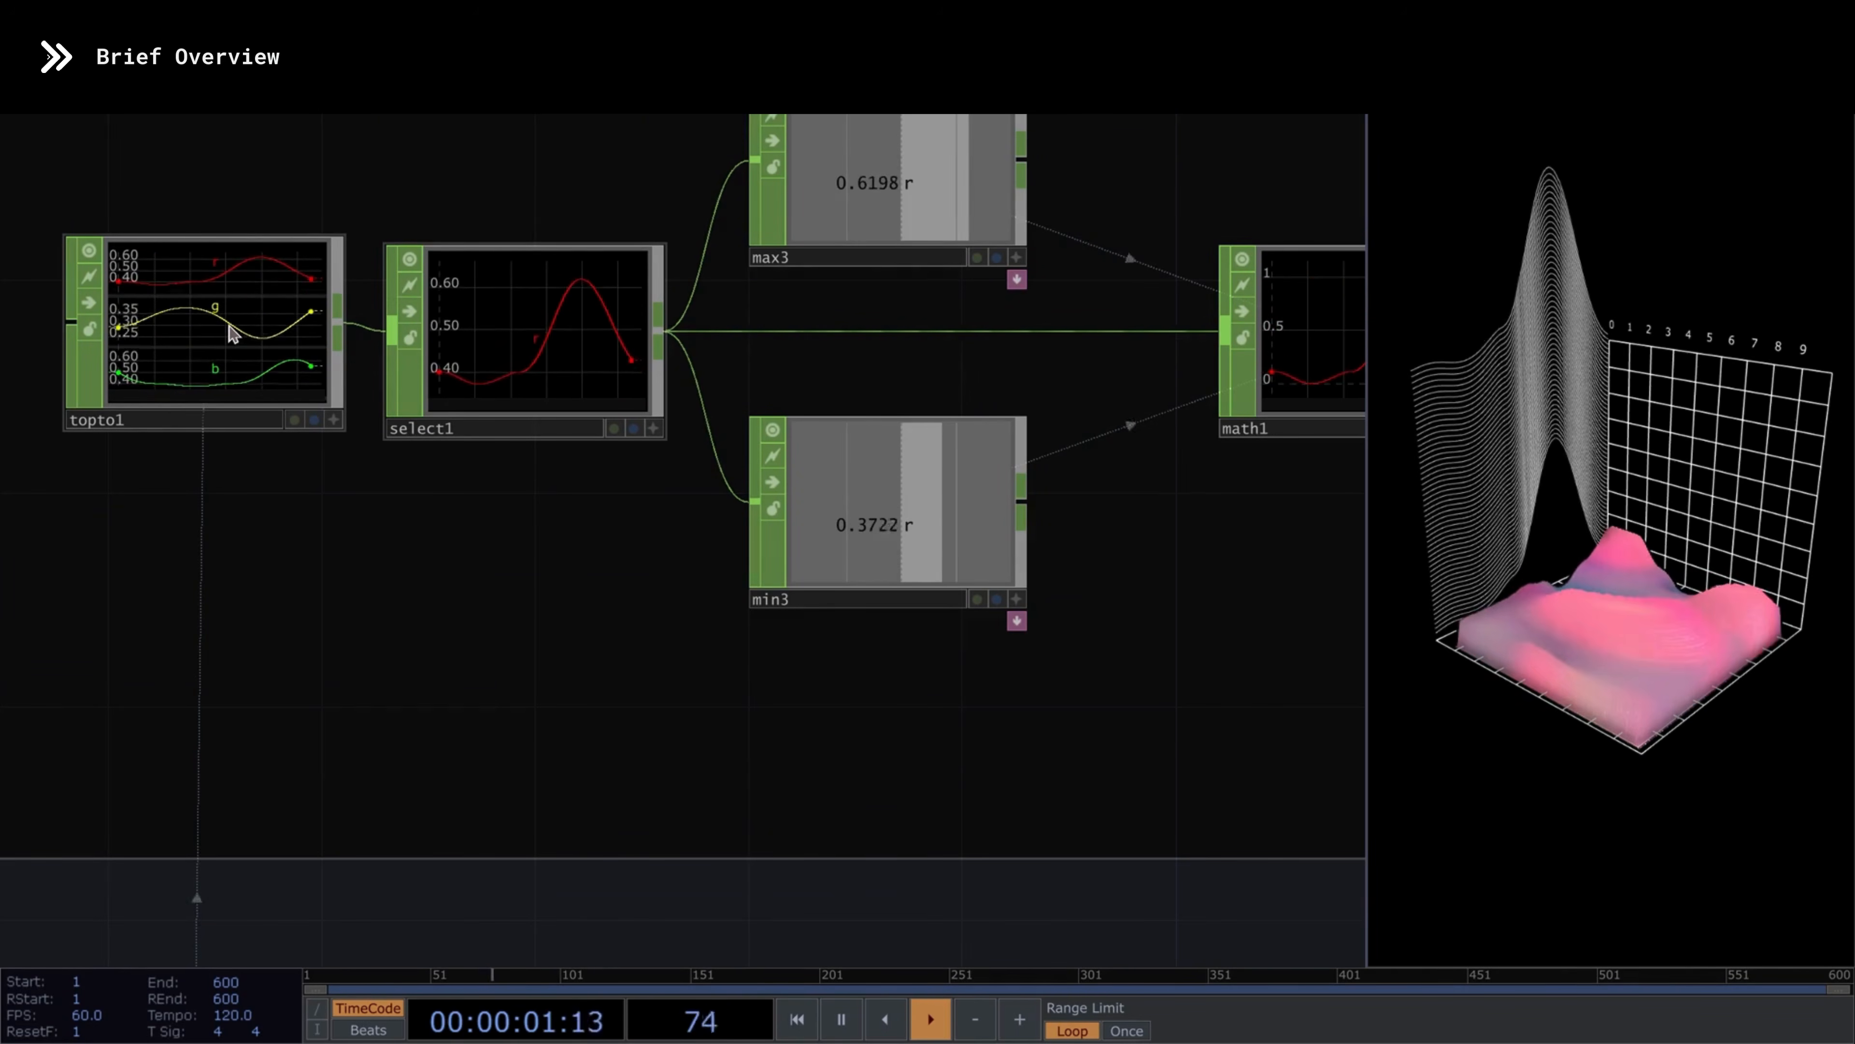
scroll(241, 344, down, 5)
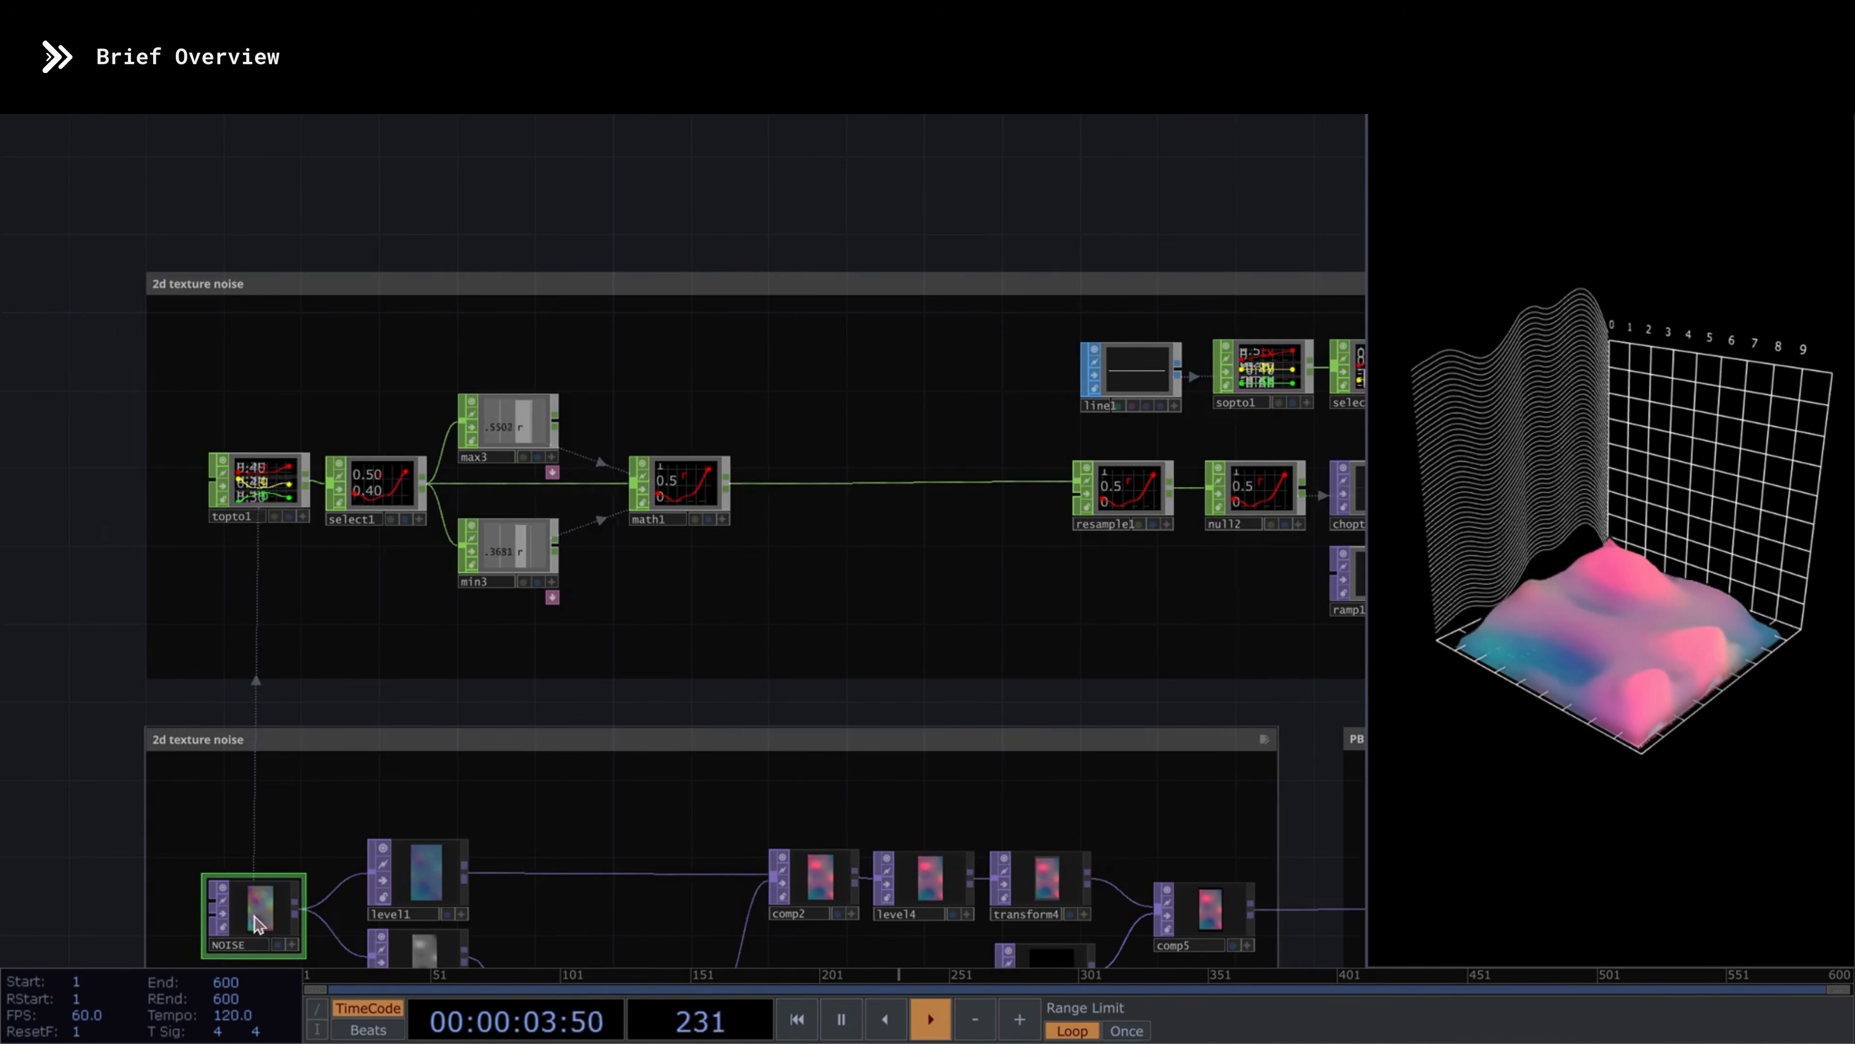
scroll(259, 497, up, 5)
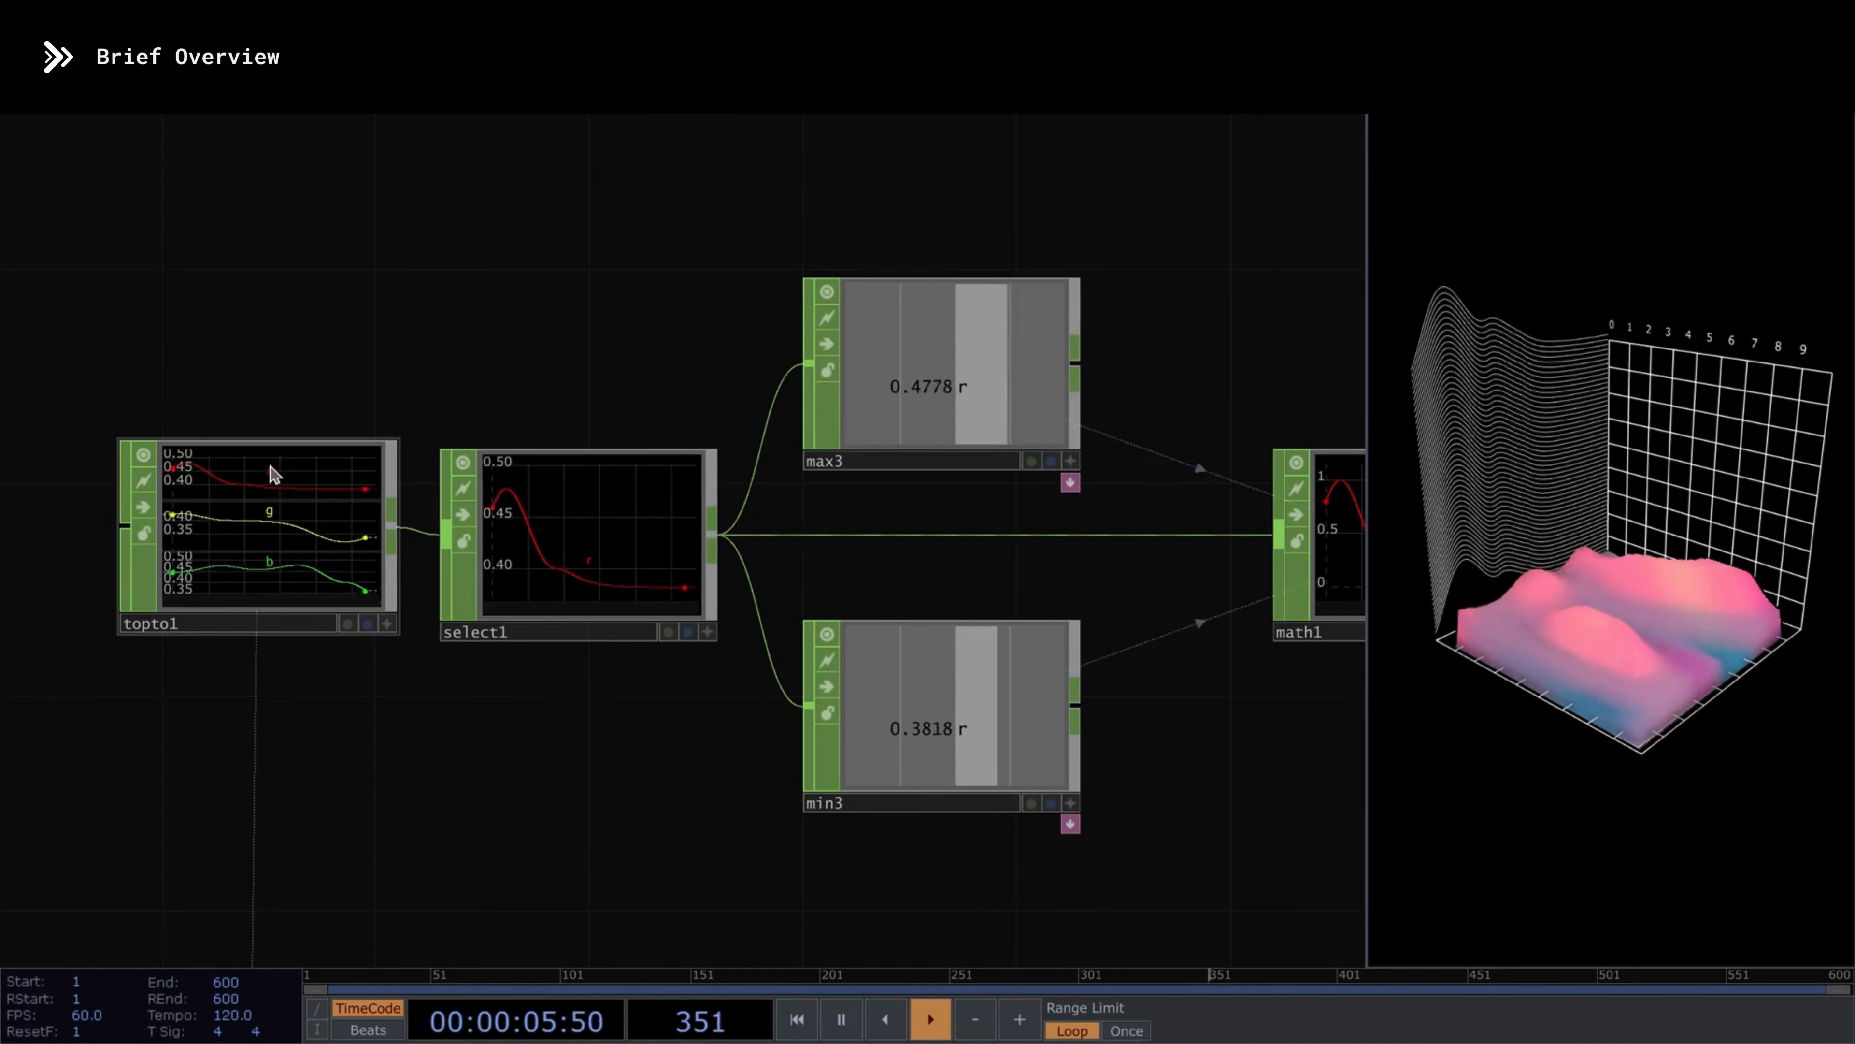
scroll(299, 530, down, 5)
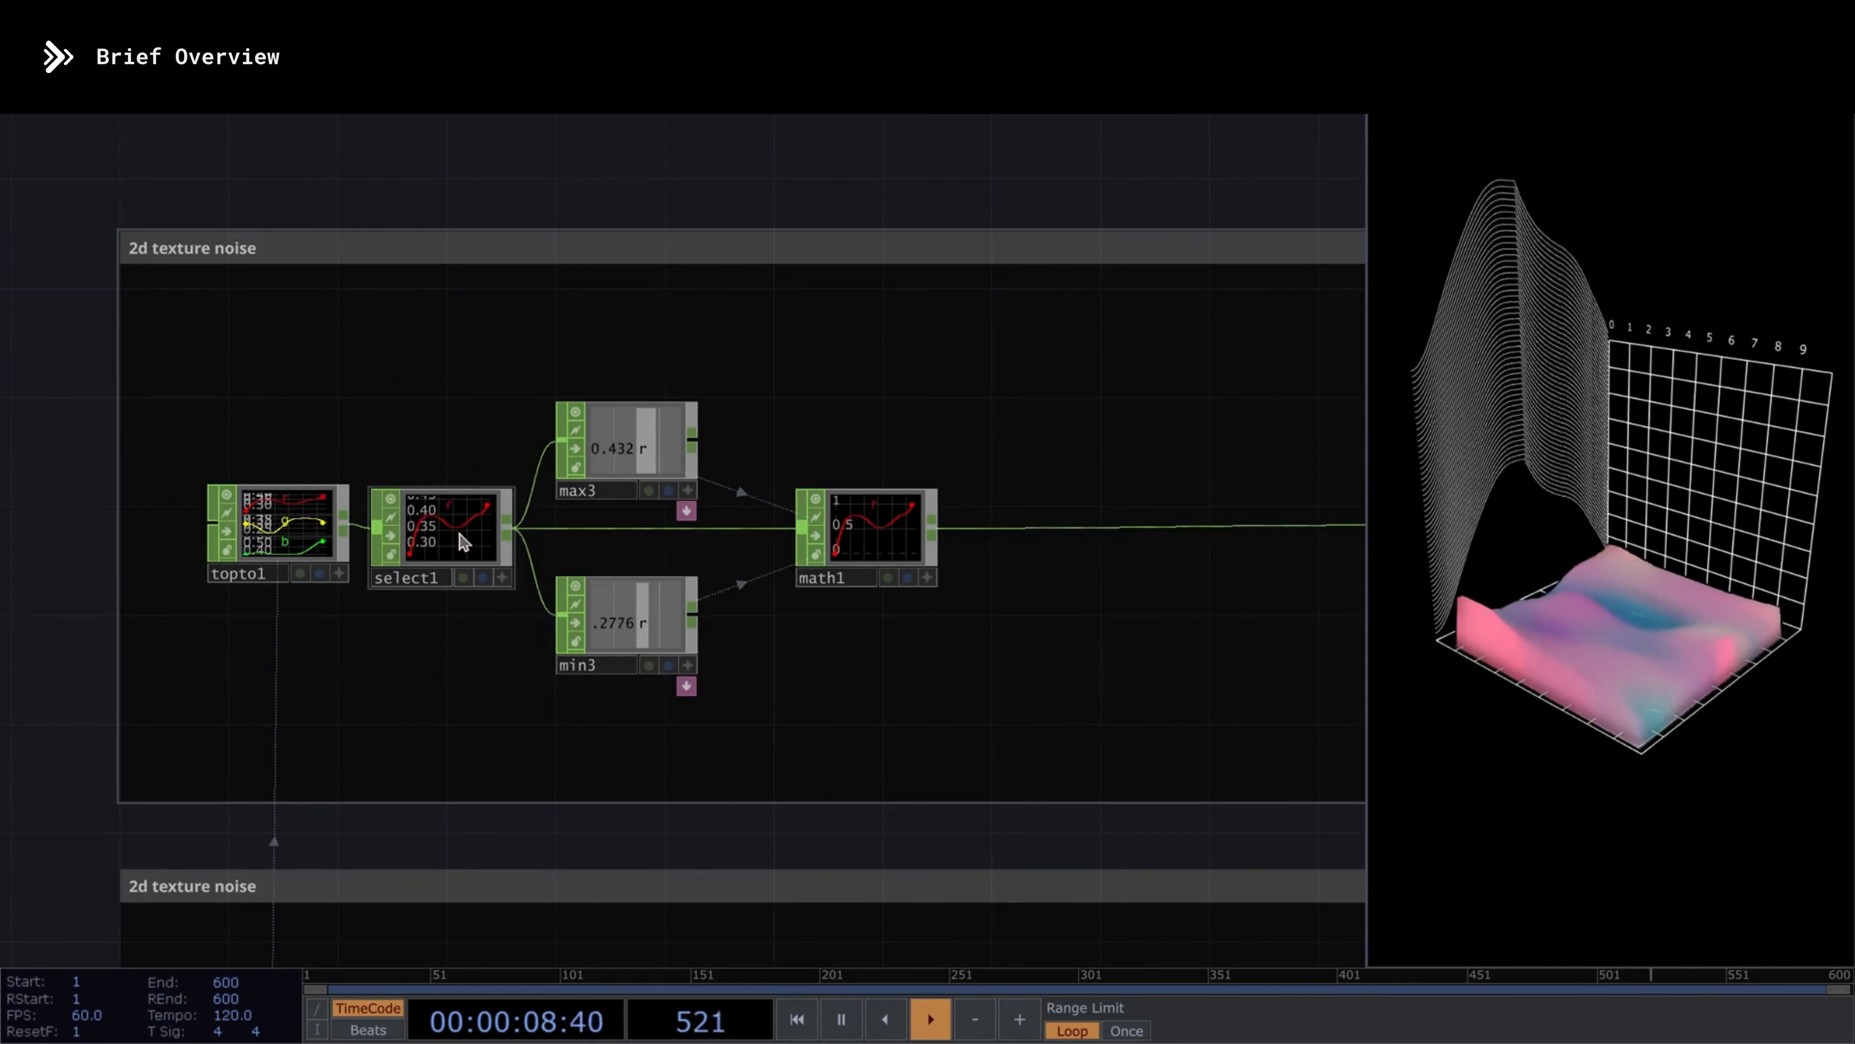
Examine the chain from select1 through merge2 and chopto2 to the geo4 geometry
click(464, 542)
scroll(464, 542, down, 5)
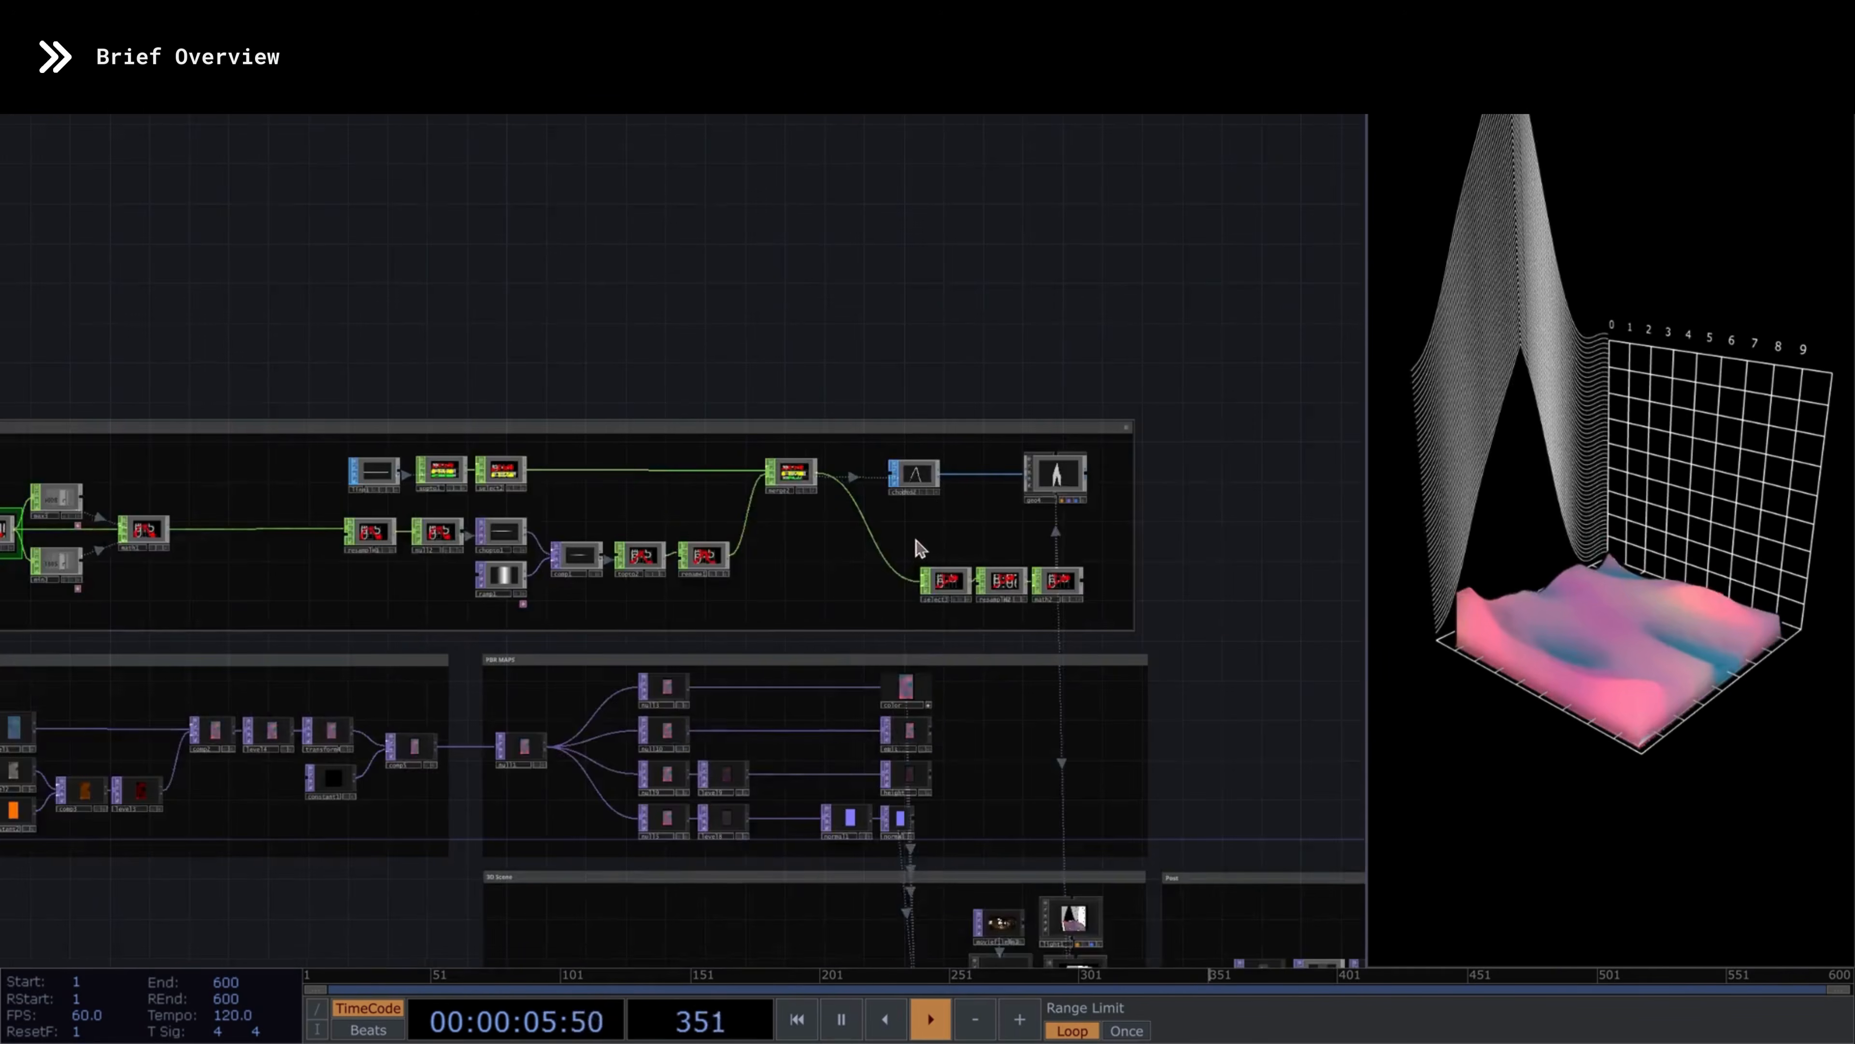
scroll(909, 419, up, 5)
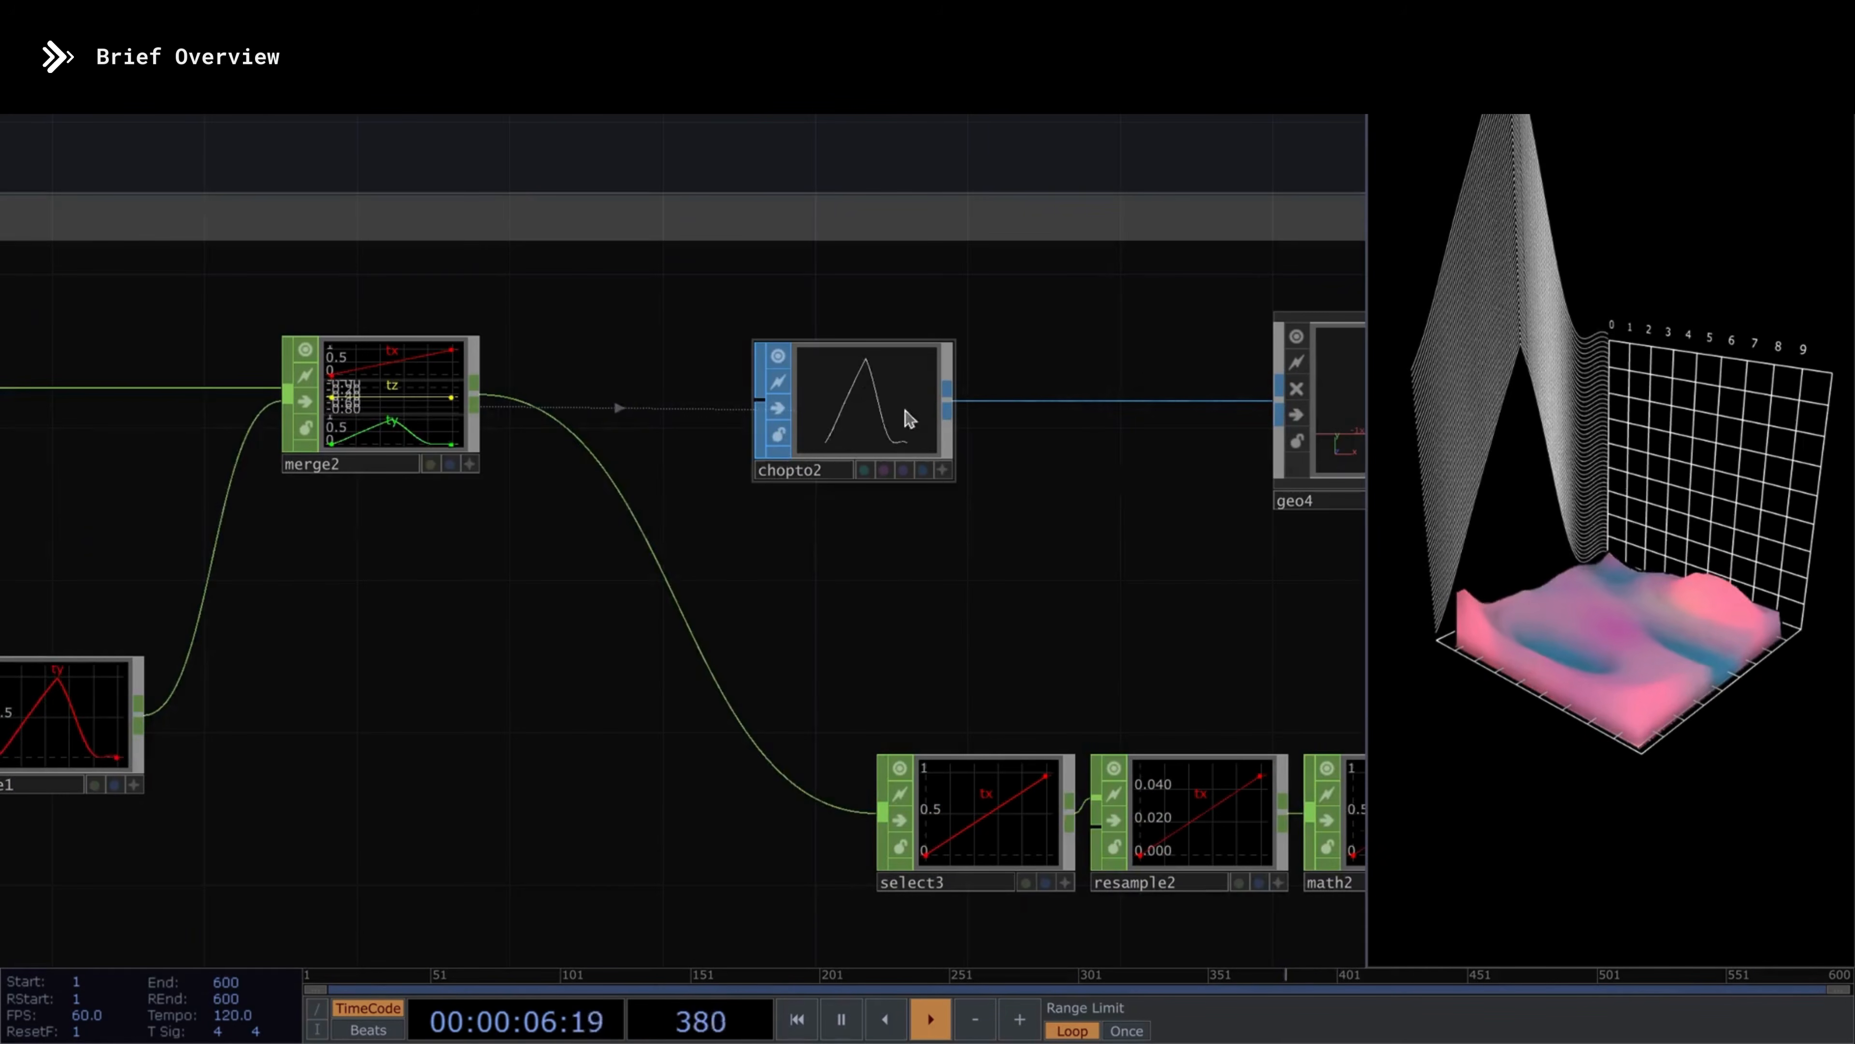
click(830, 424)
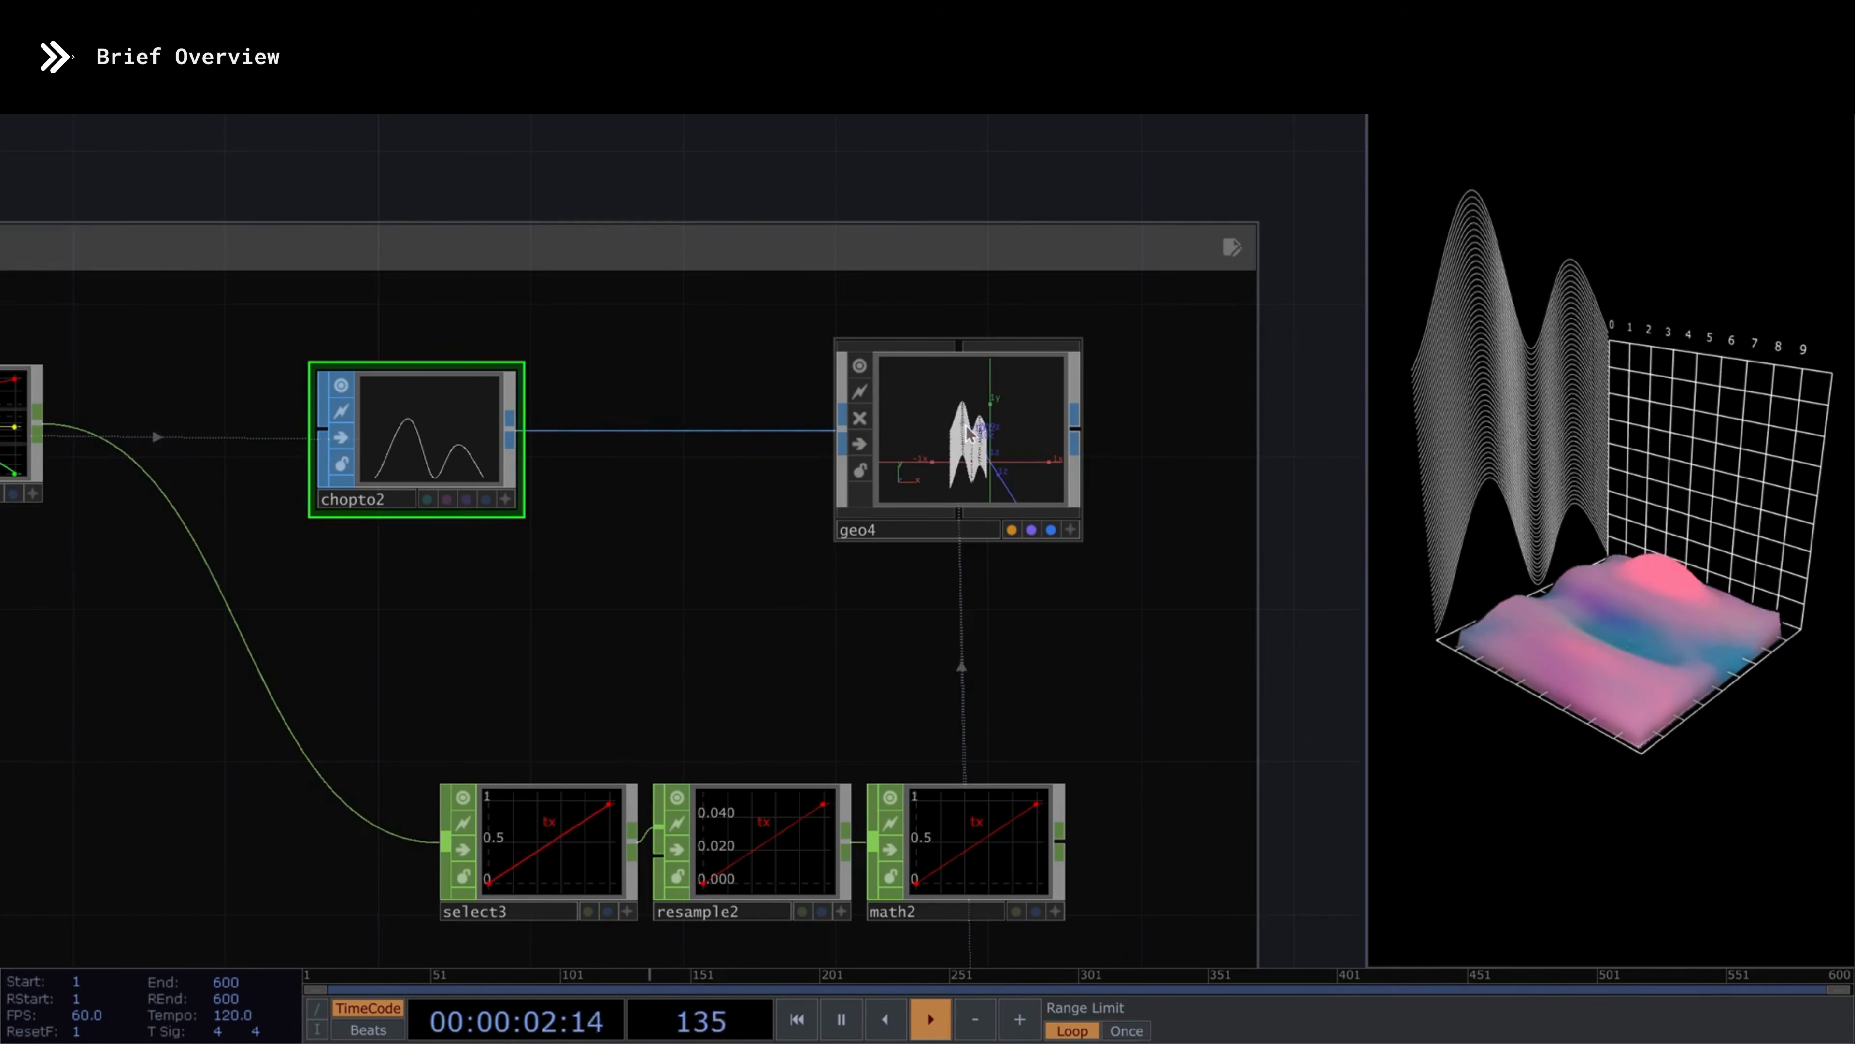
click(956, 439)
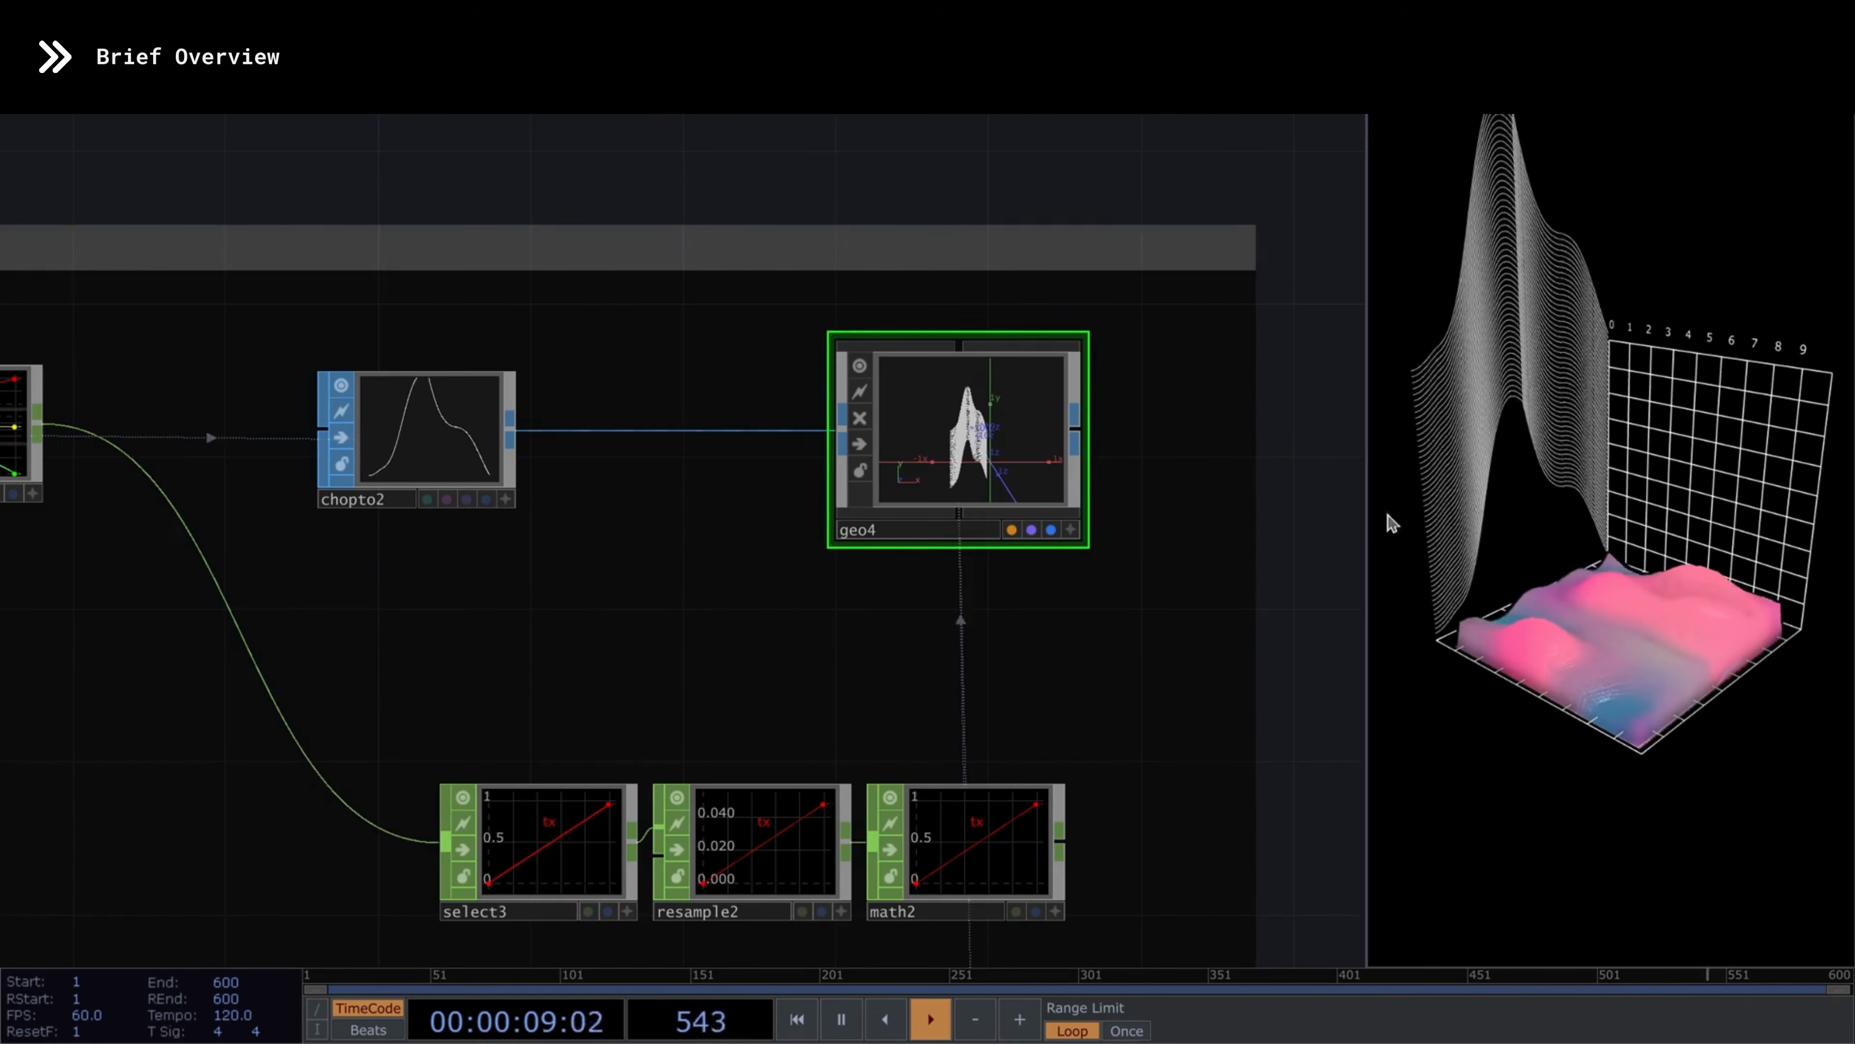
Lower the NOISE node's Period to 0.41 to test its effect on the terrain and curves, and set it back to 2
scroll(1234, 481, down, 10)
scroll(609, 643, up, 6)
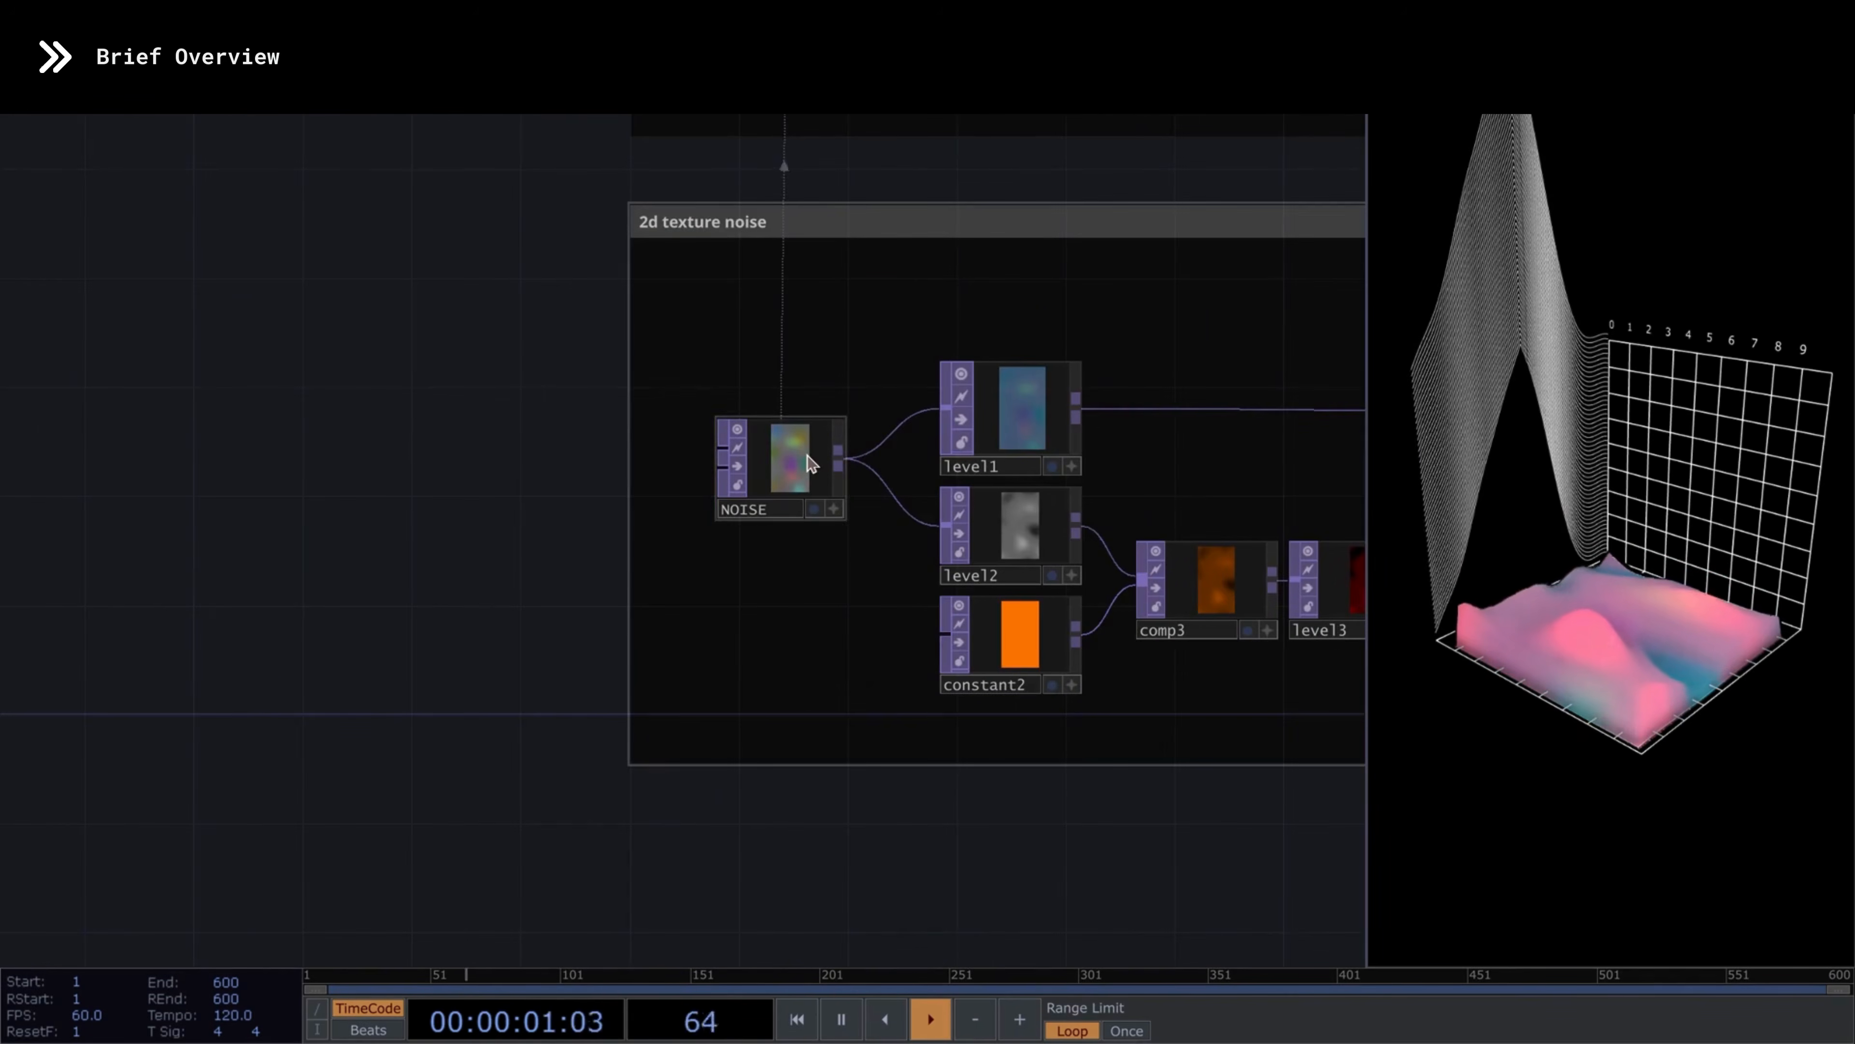
click(577, 526)
scroll(584, 530, up, 2)
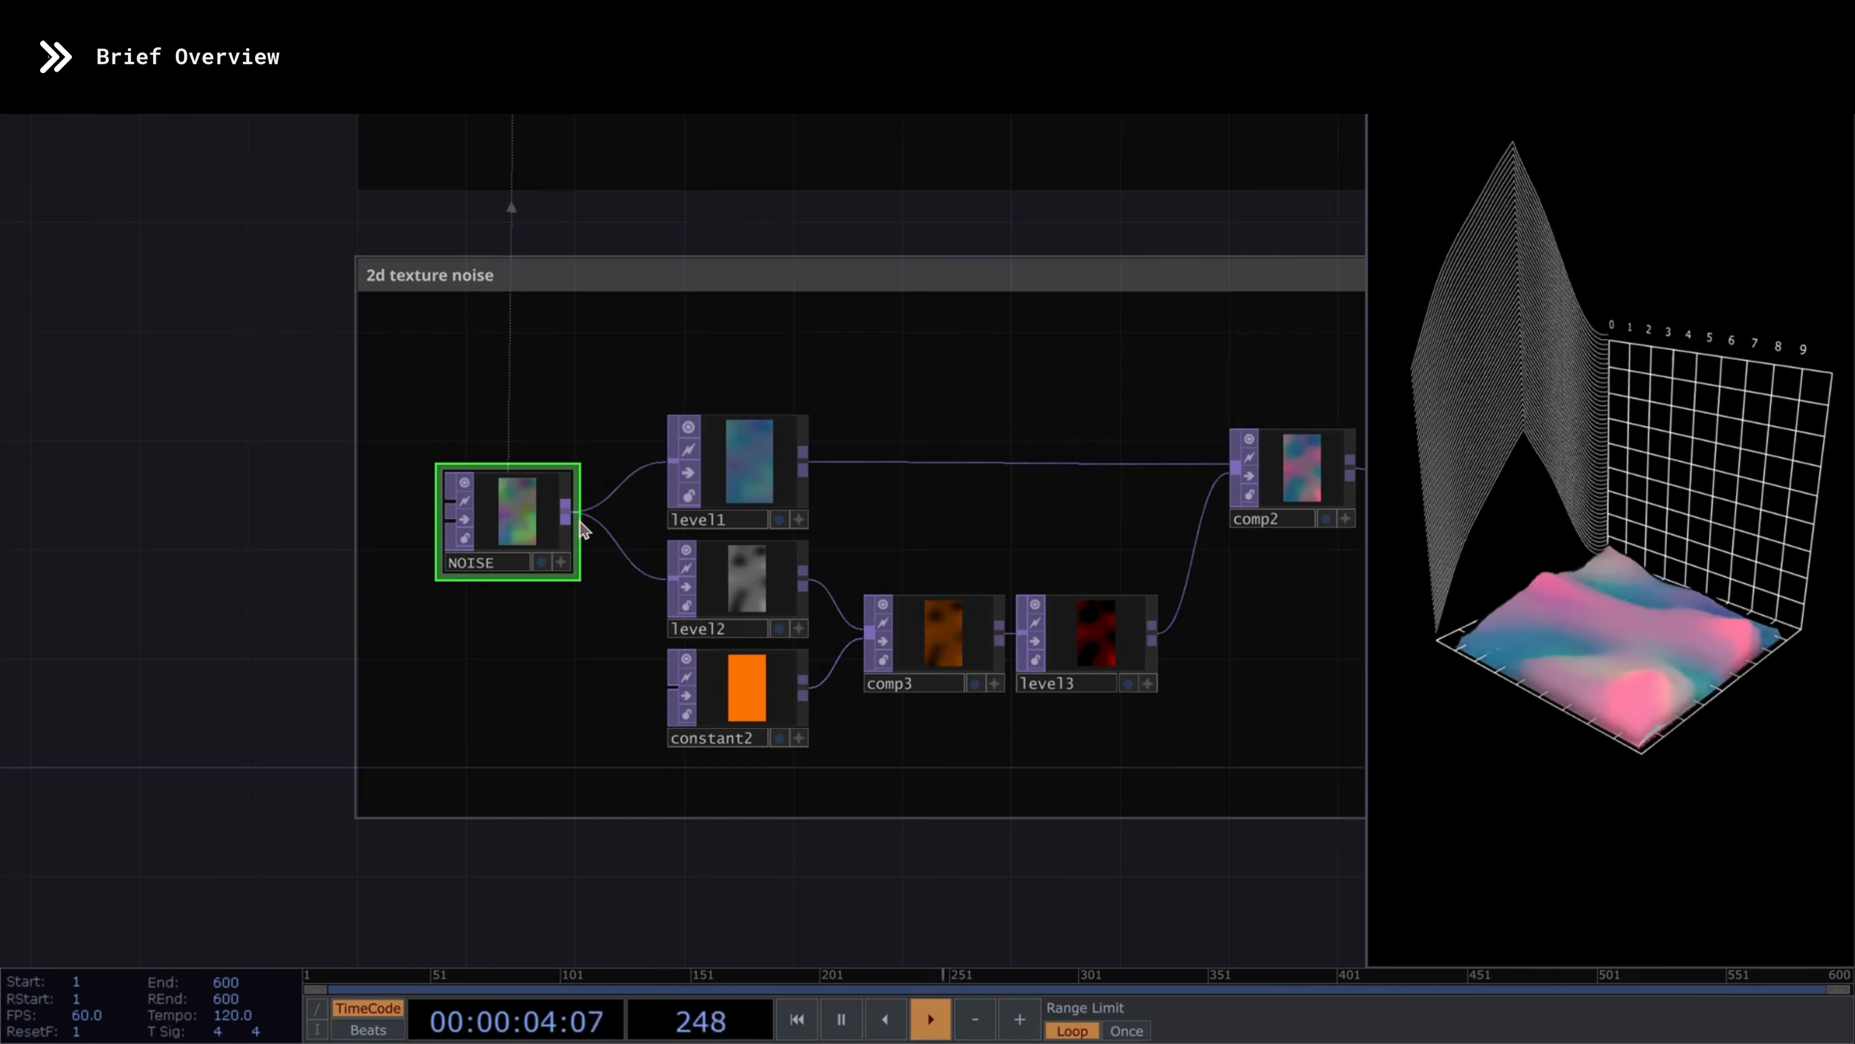
key(p)
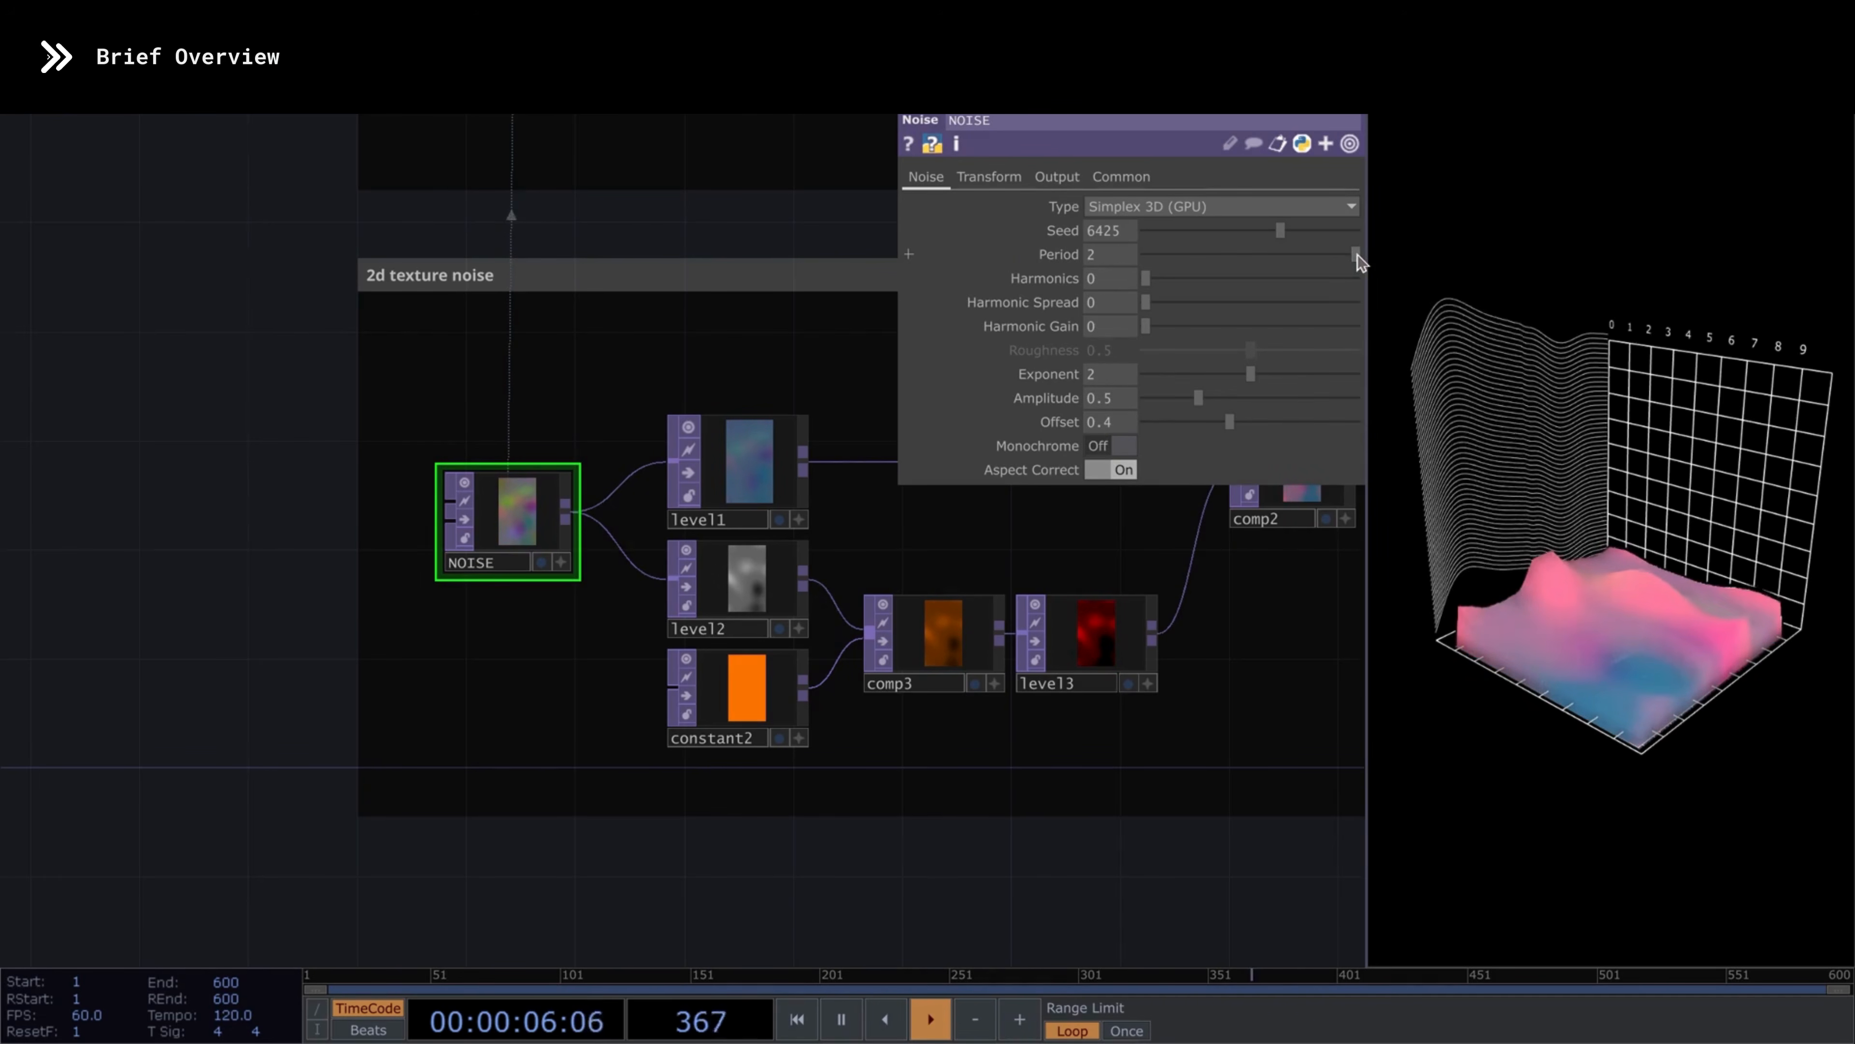
drag(1356, 254, 1189, 255)
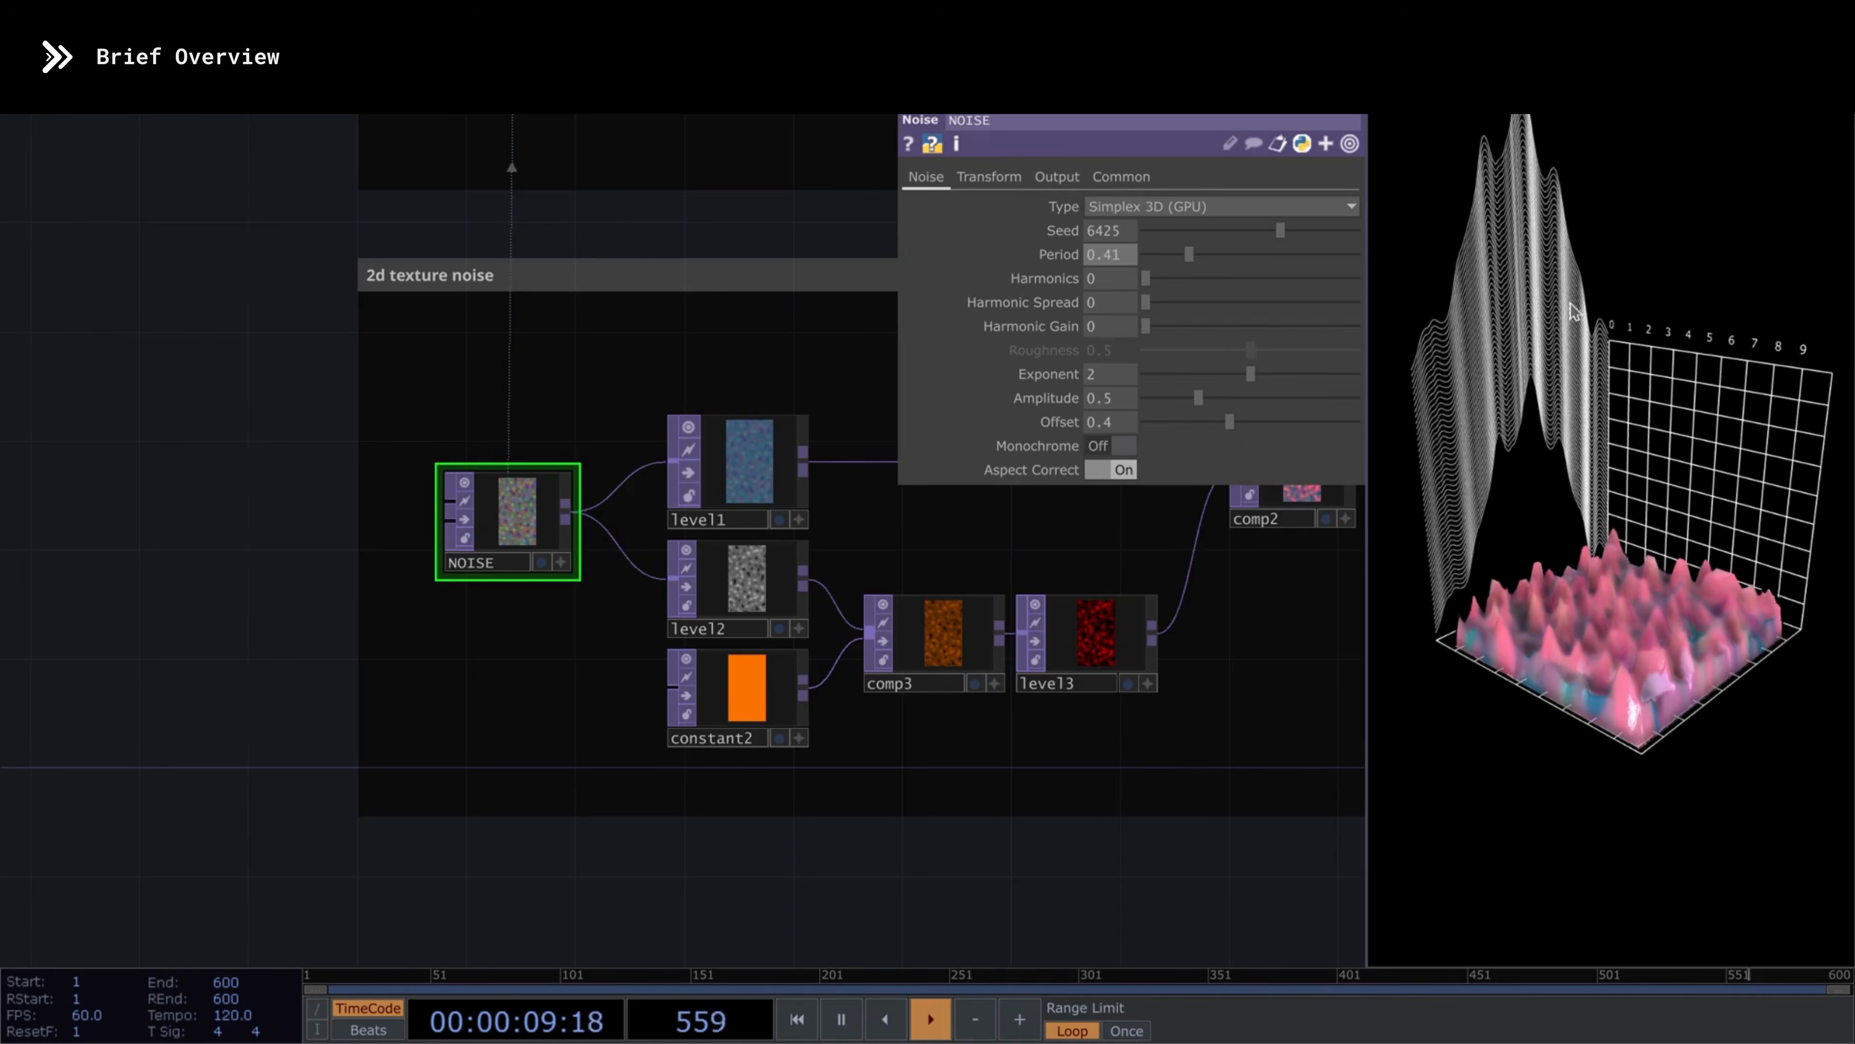
drag(1160, 257, 1156, 257)
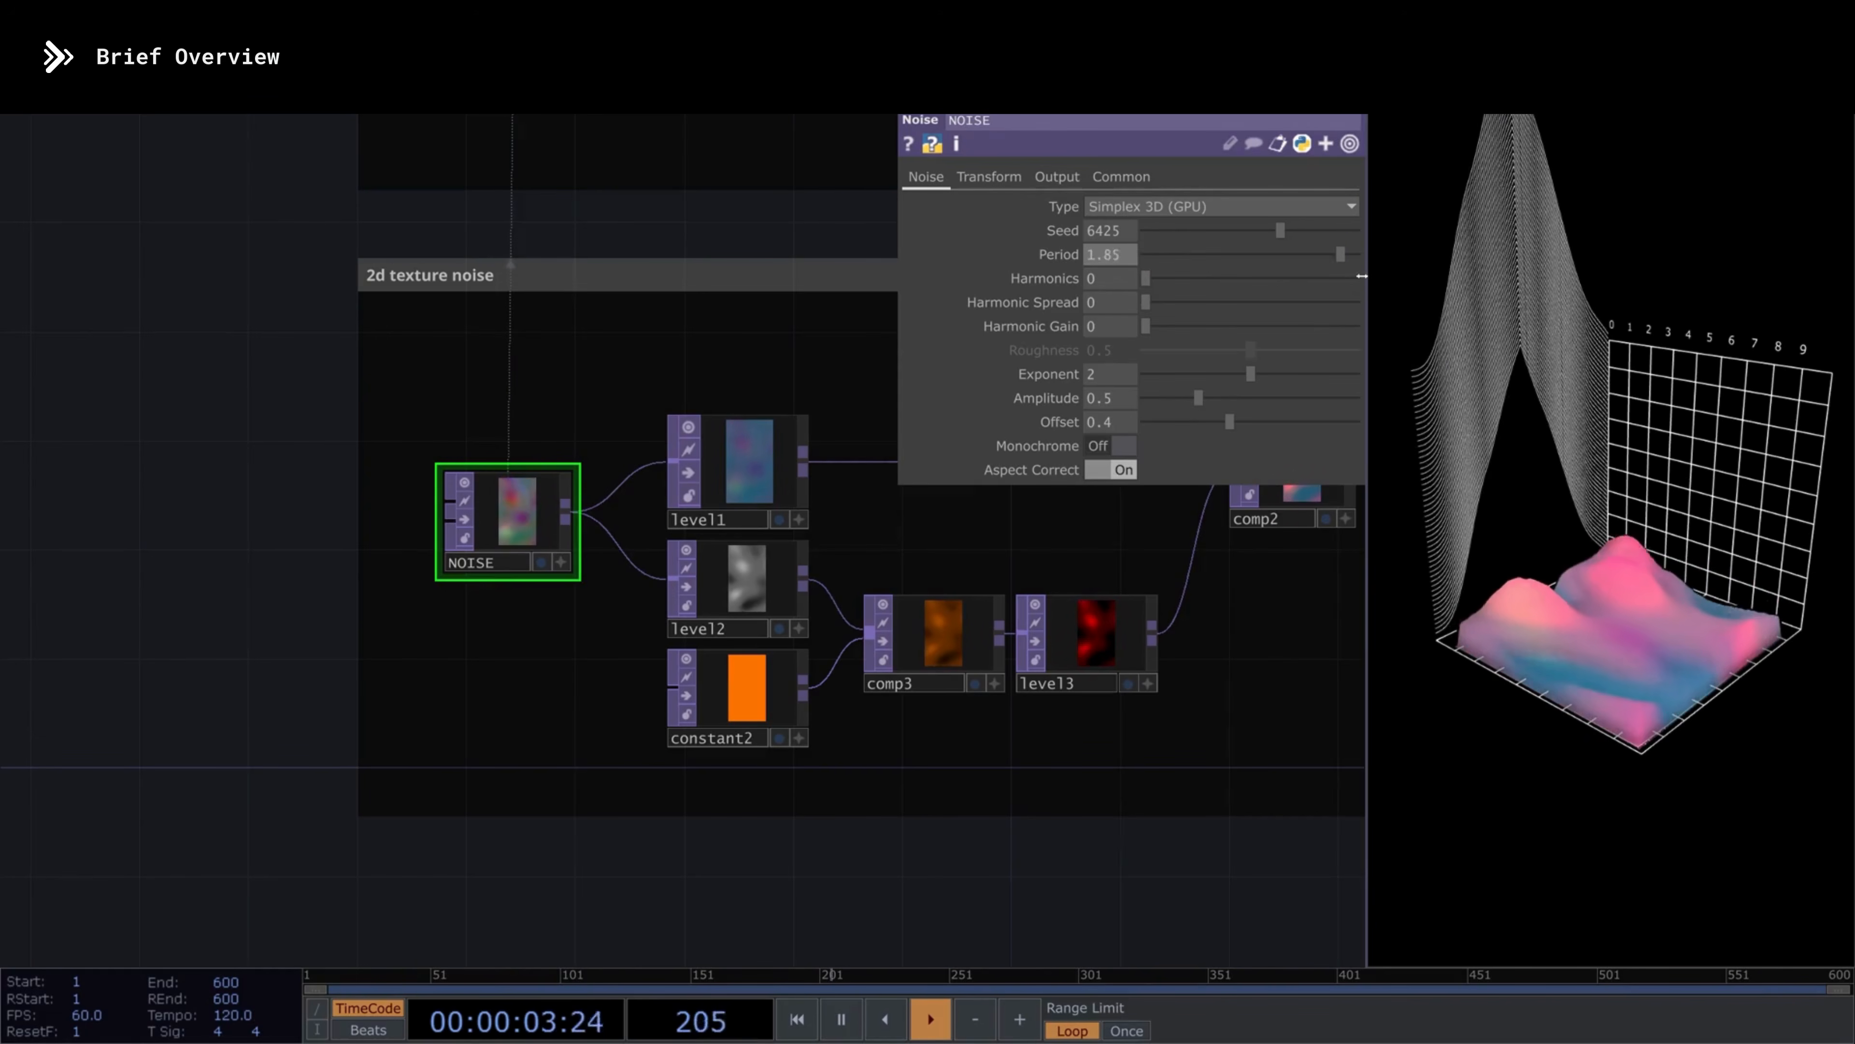
drag(1361, 277, 1414, 285)
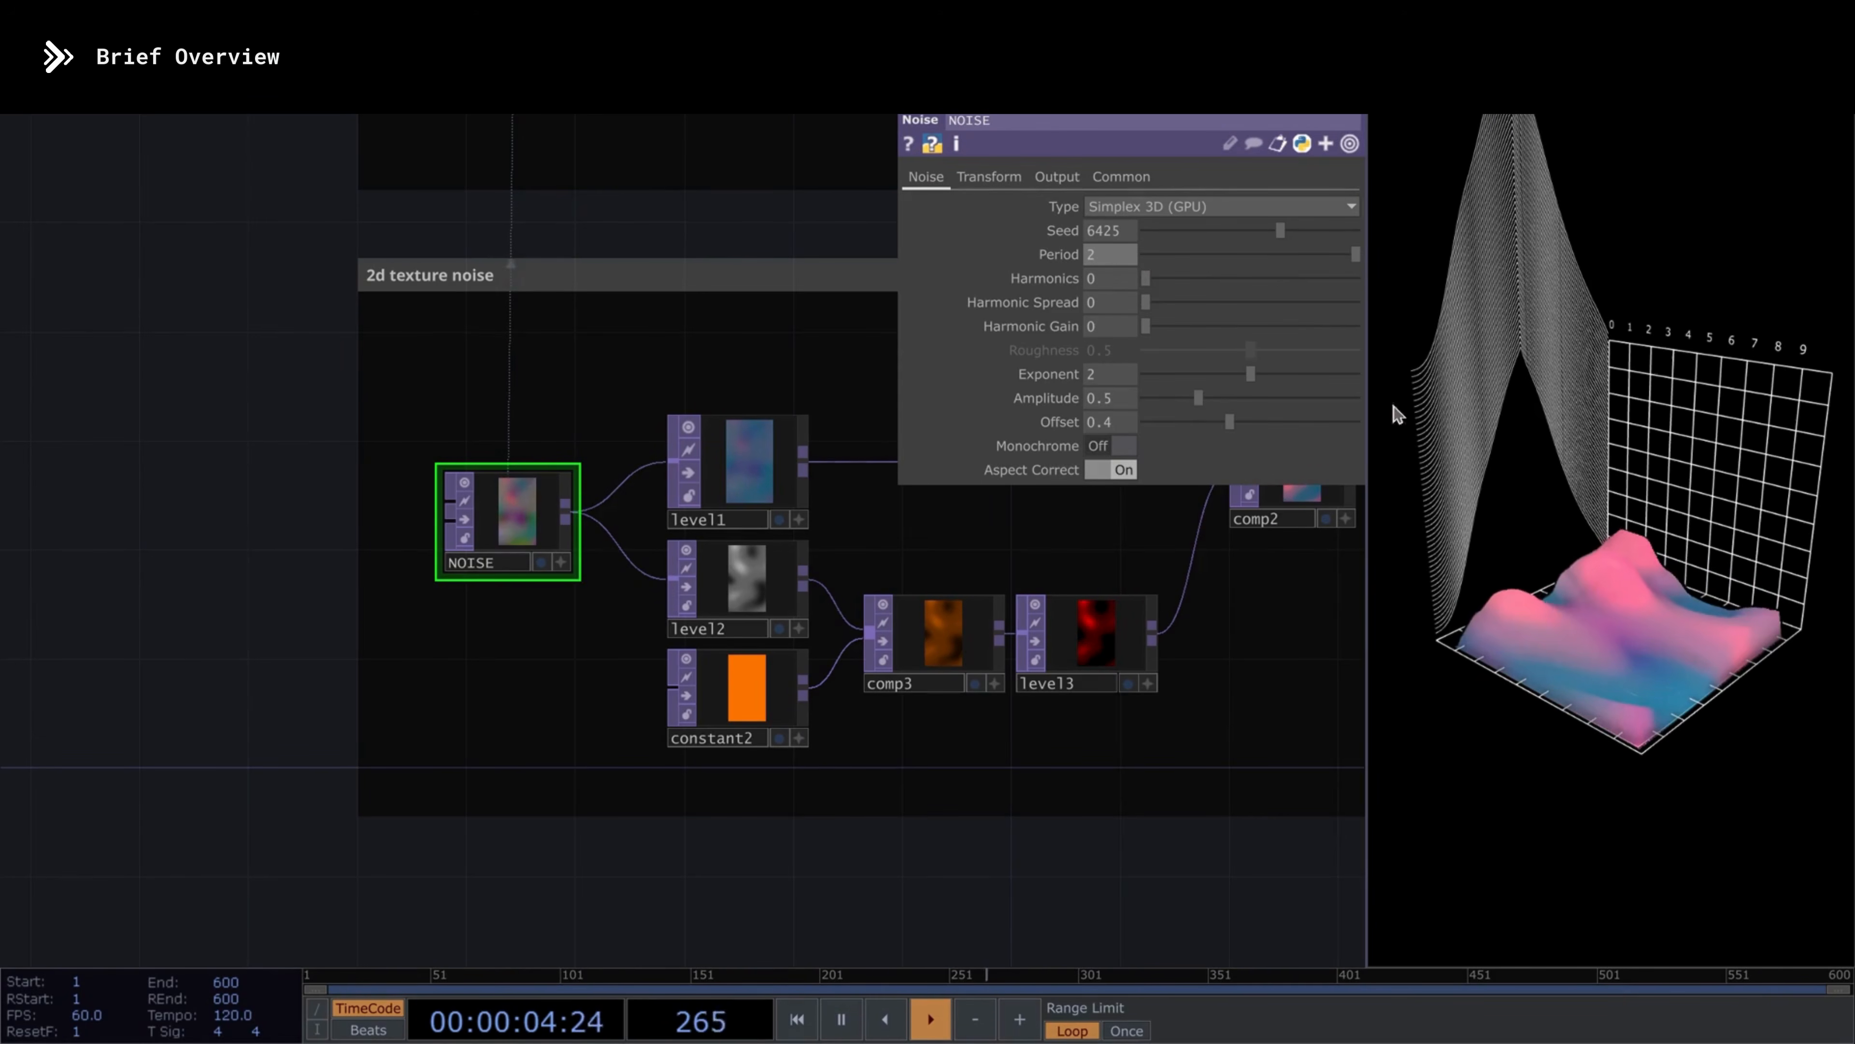
Keep the NOISE node's Period at 2 and close its parameter window to leave the whole network in view
drag(1301, 255, 1354, 261)
scroll(444, 593, down, 5)
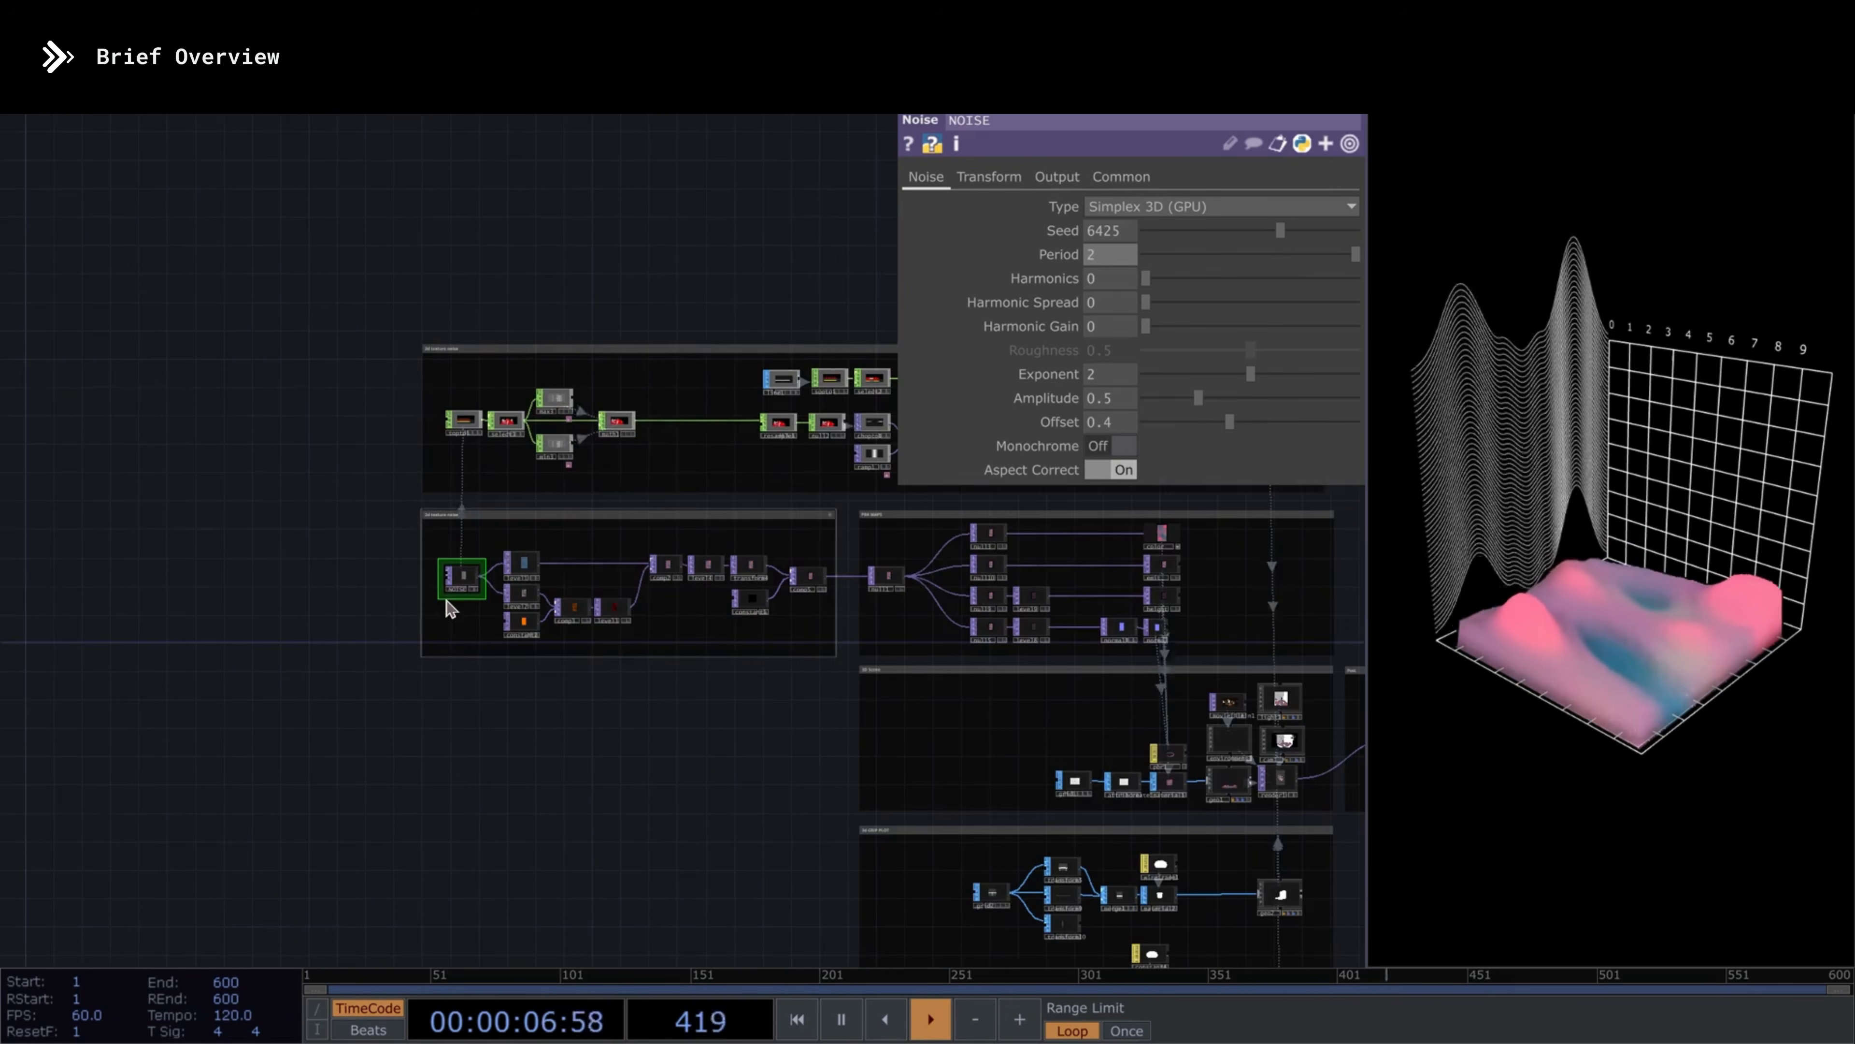
scroll(601, 356, down, 6)
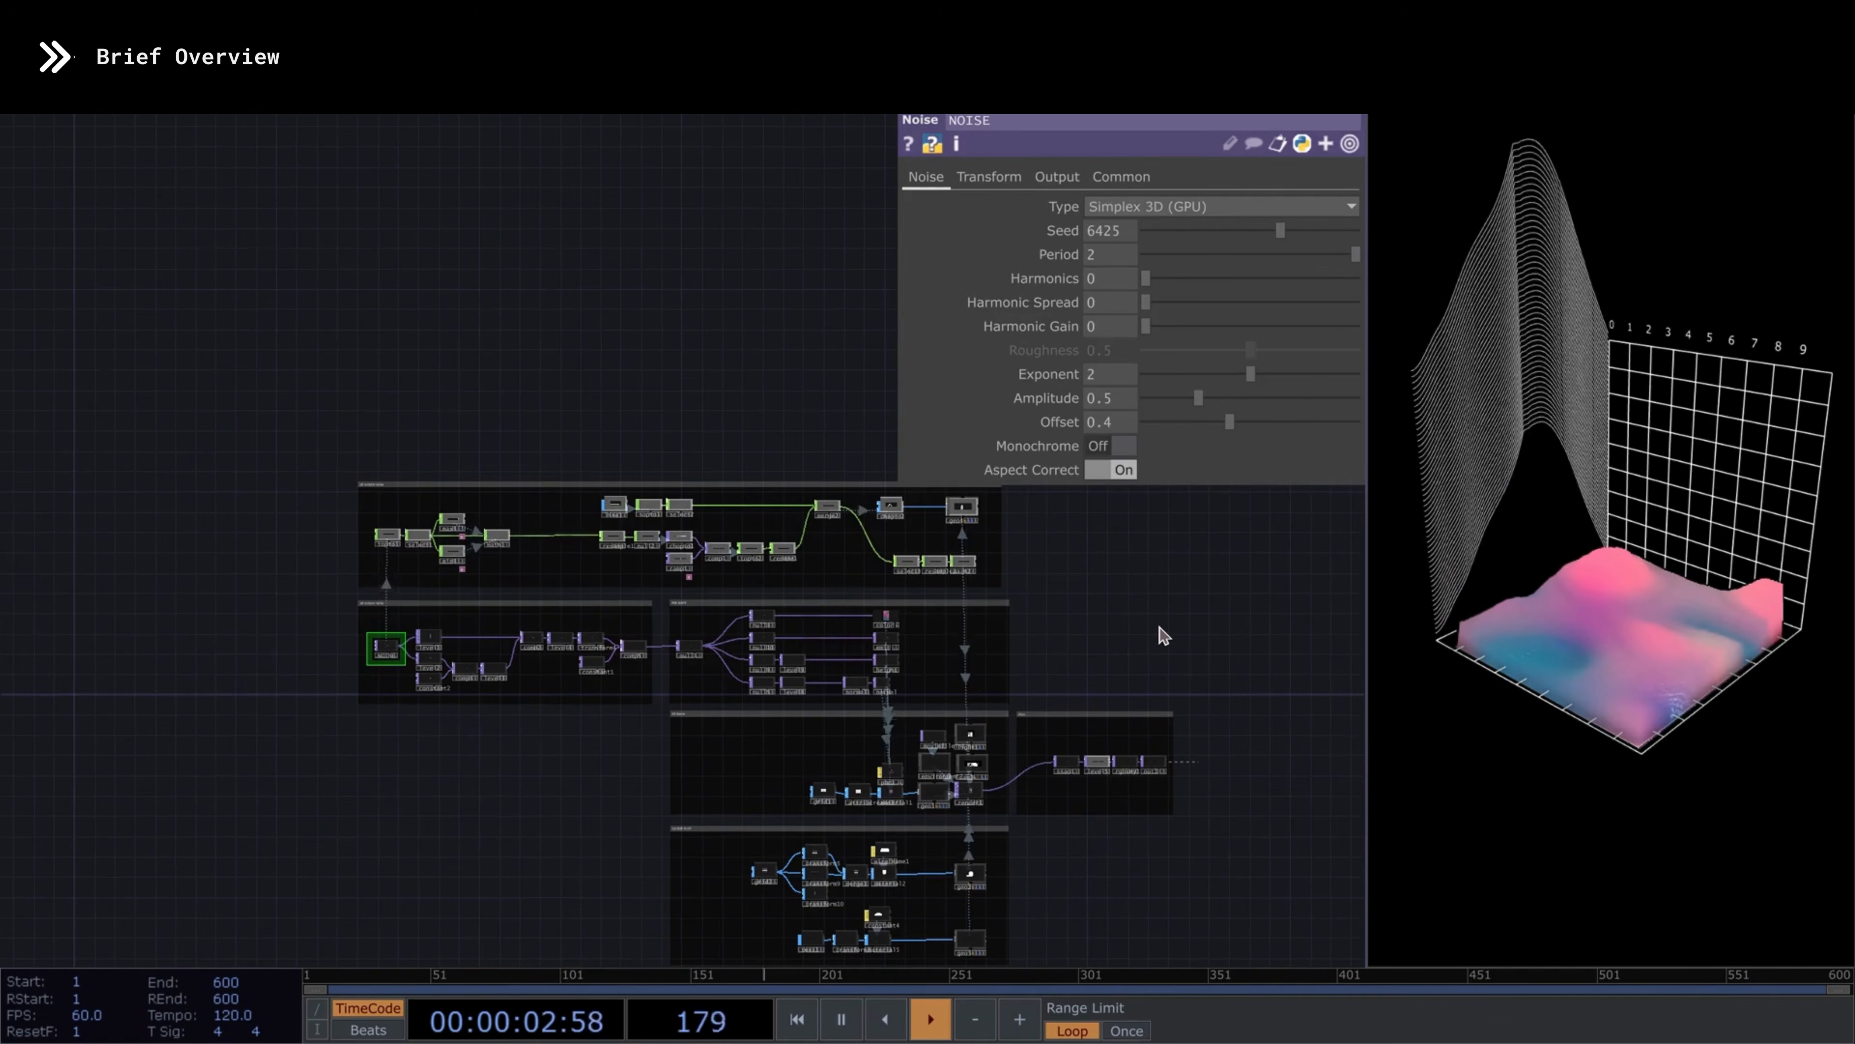
key(p)
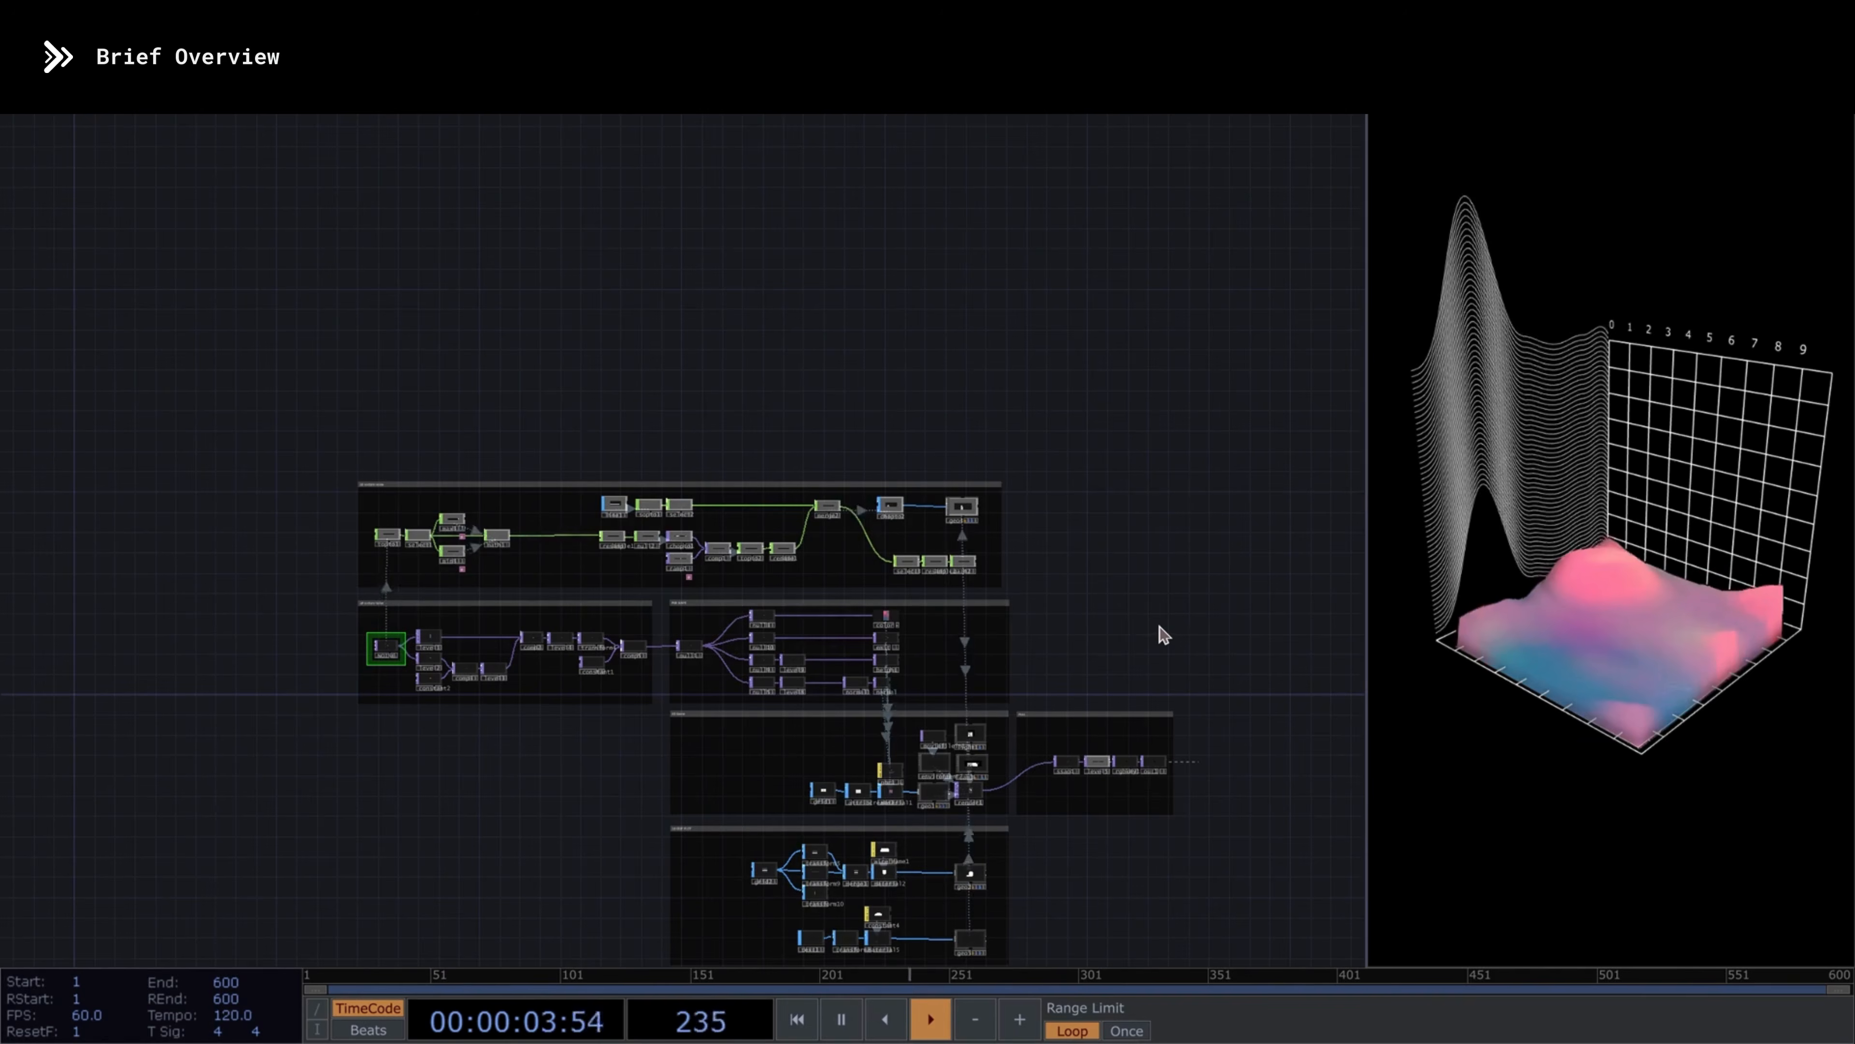
Add a Noise CHOP in the empty space above the network and connect a Trail CHOP to its output
drag(402, 518, 533, 248)
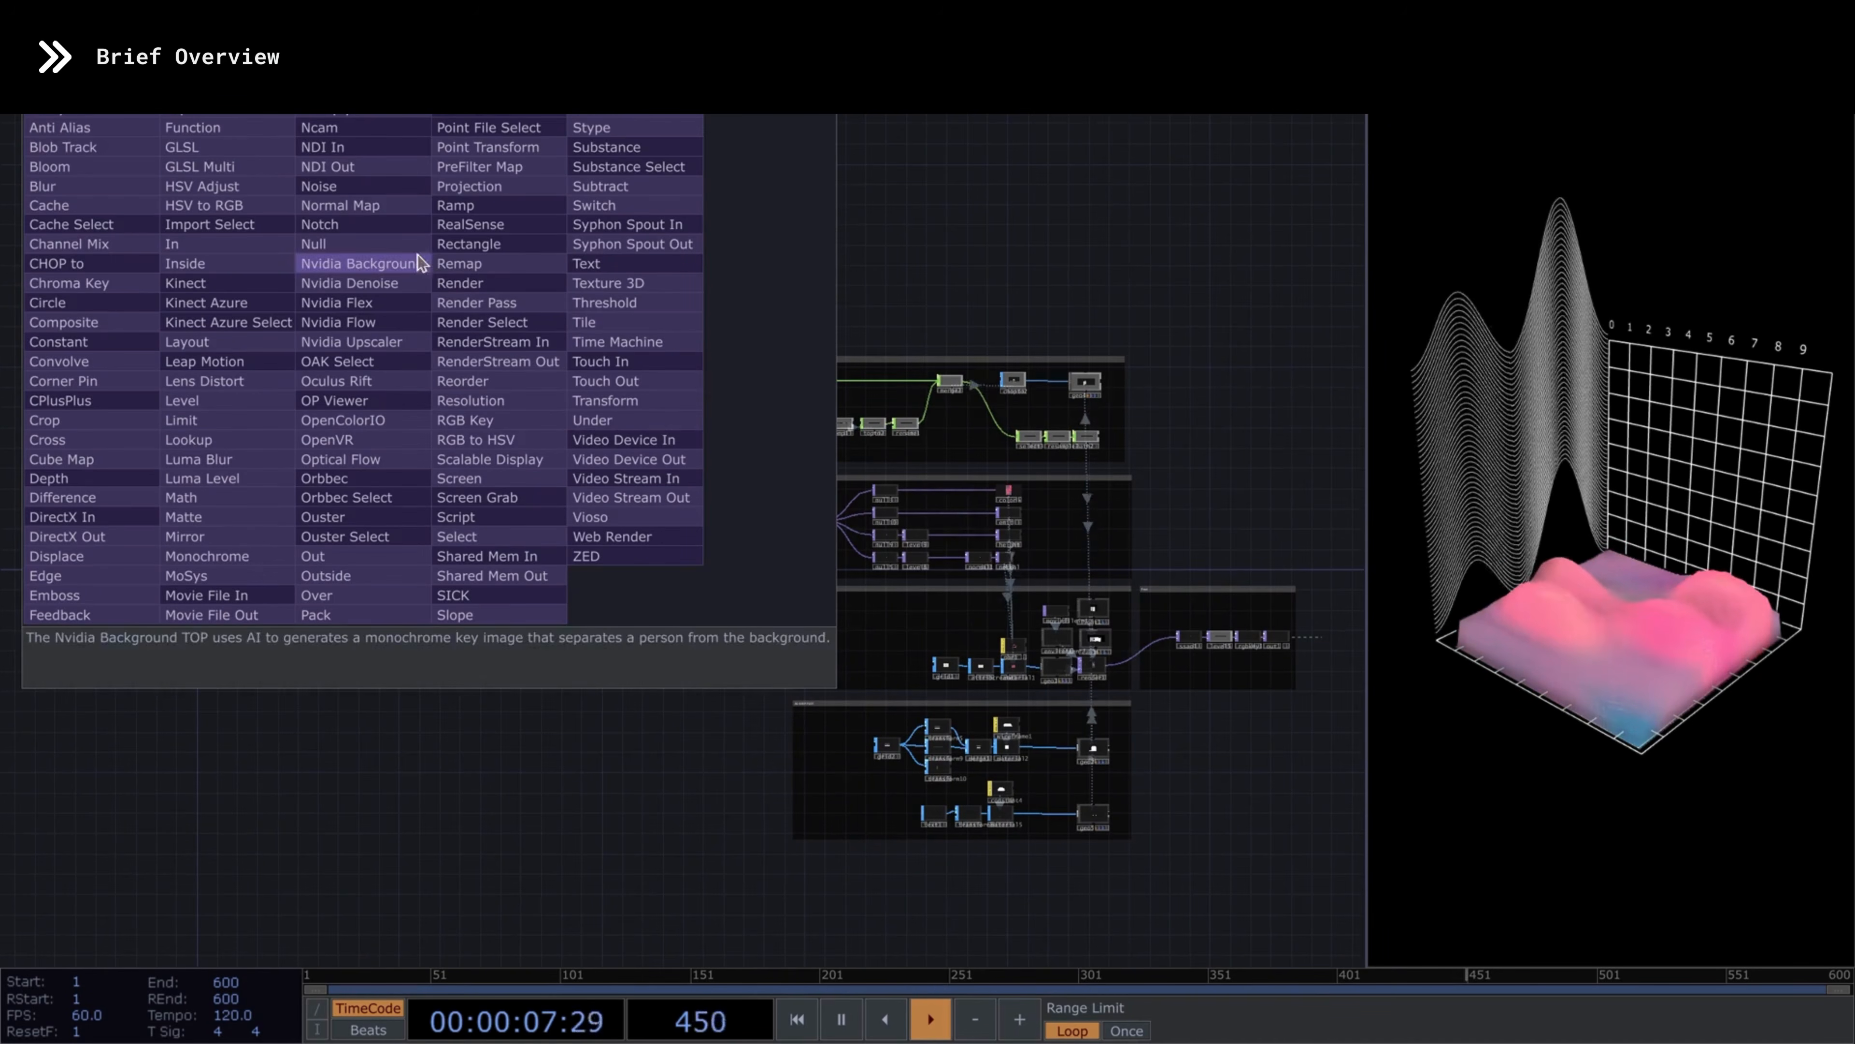
key(Tab)
key(Tab)
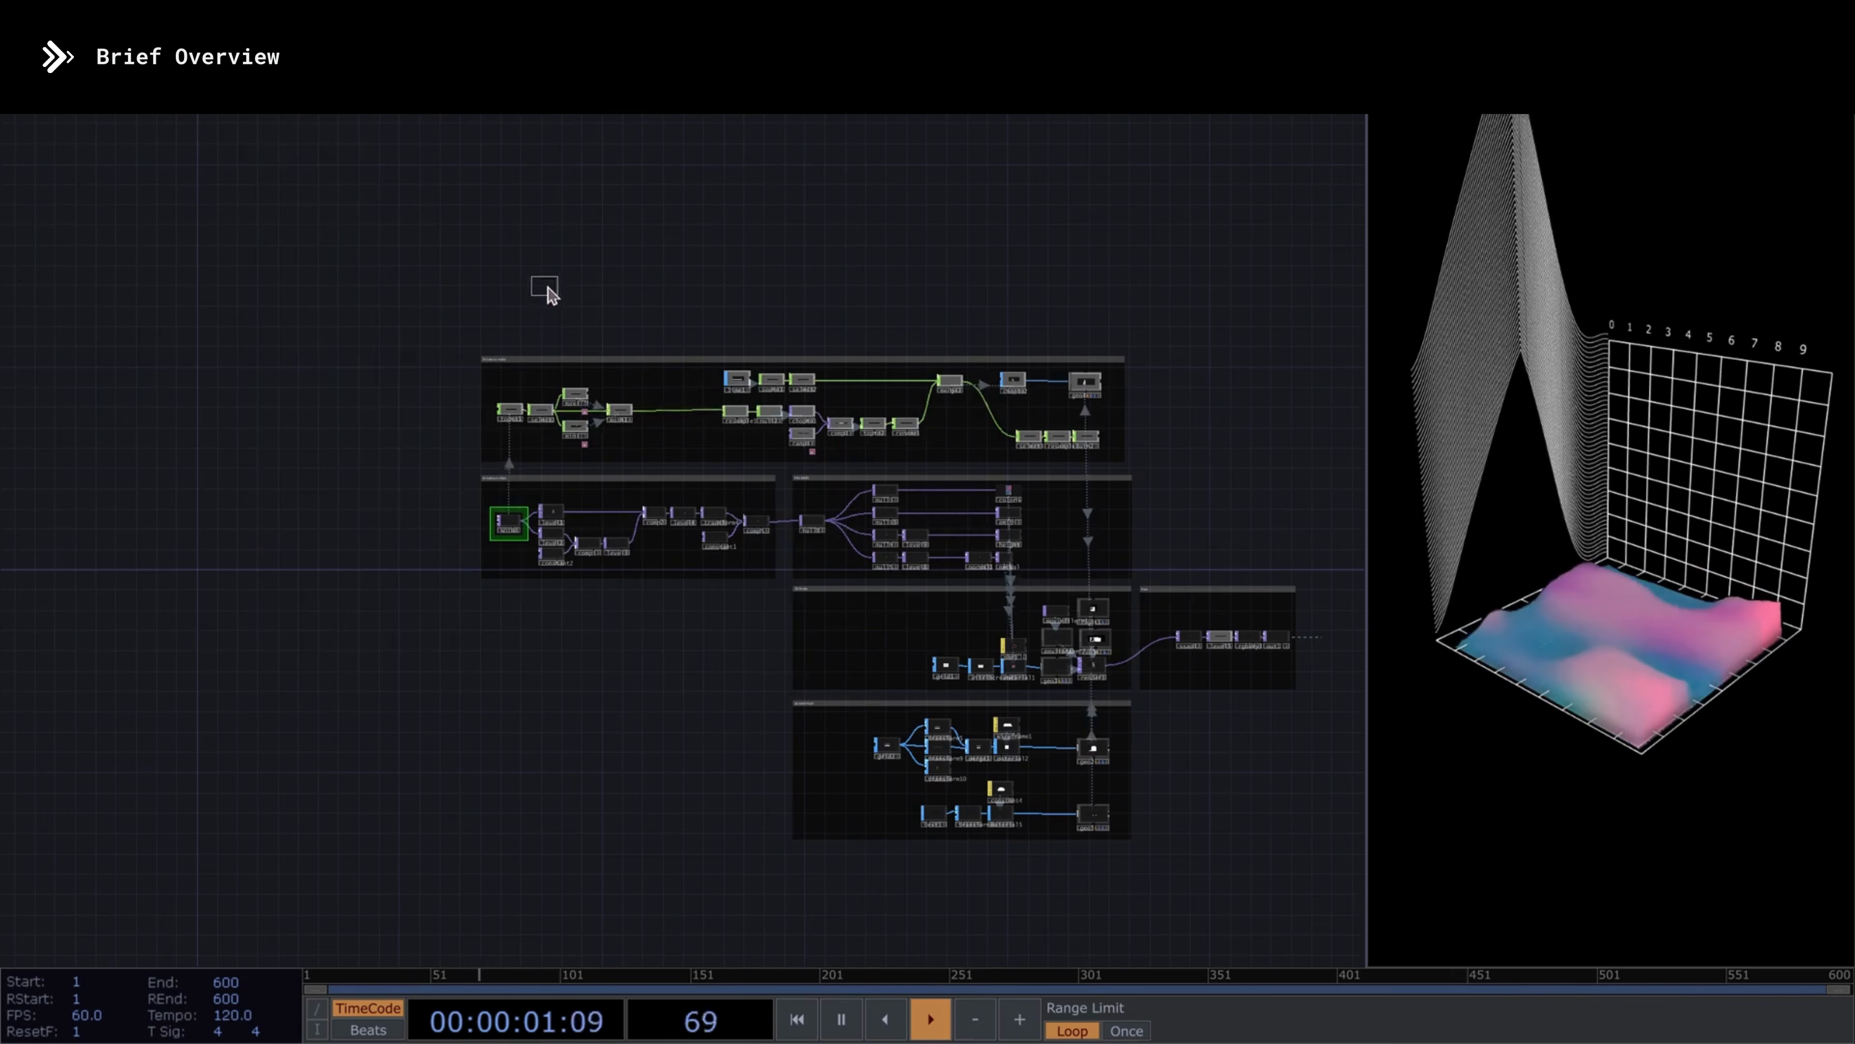
click(544, 288)
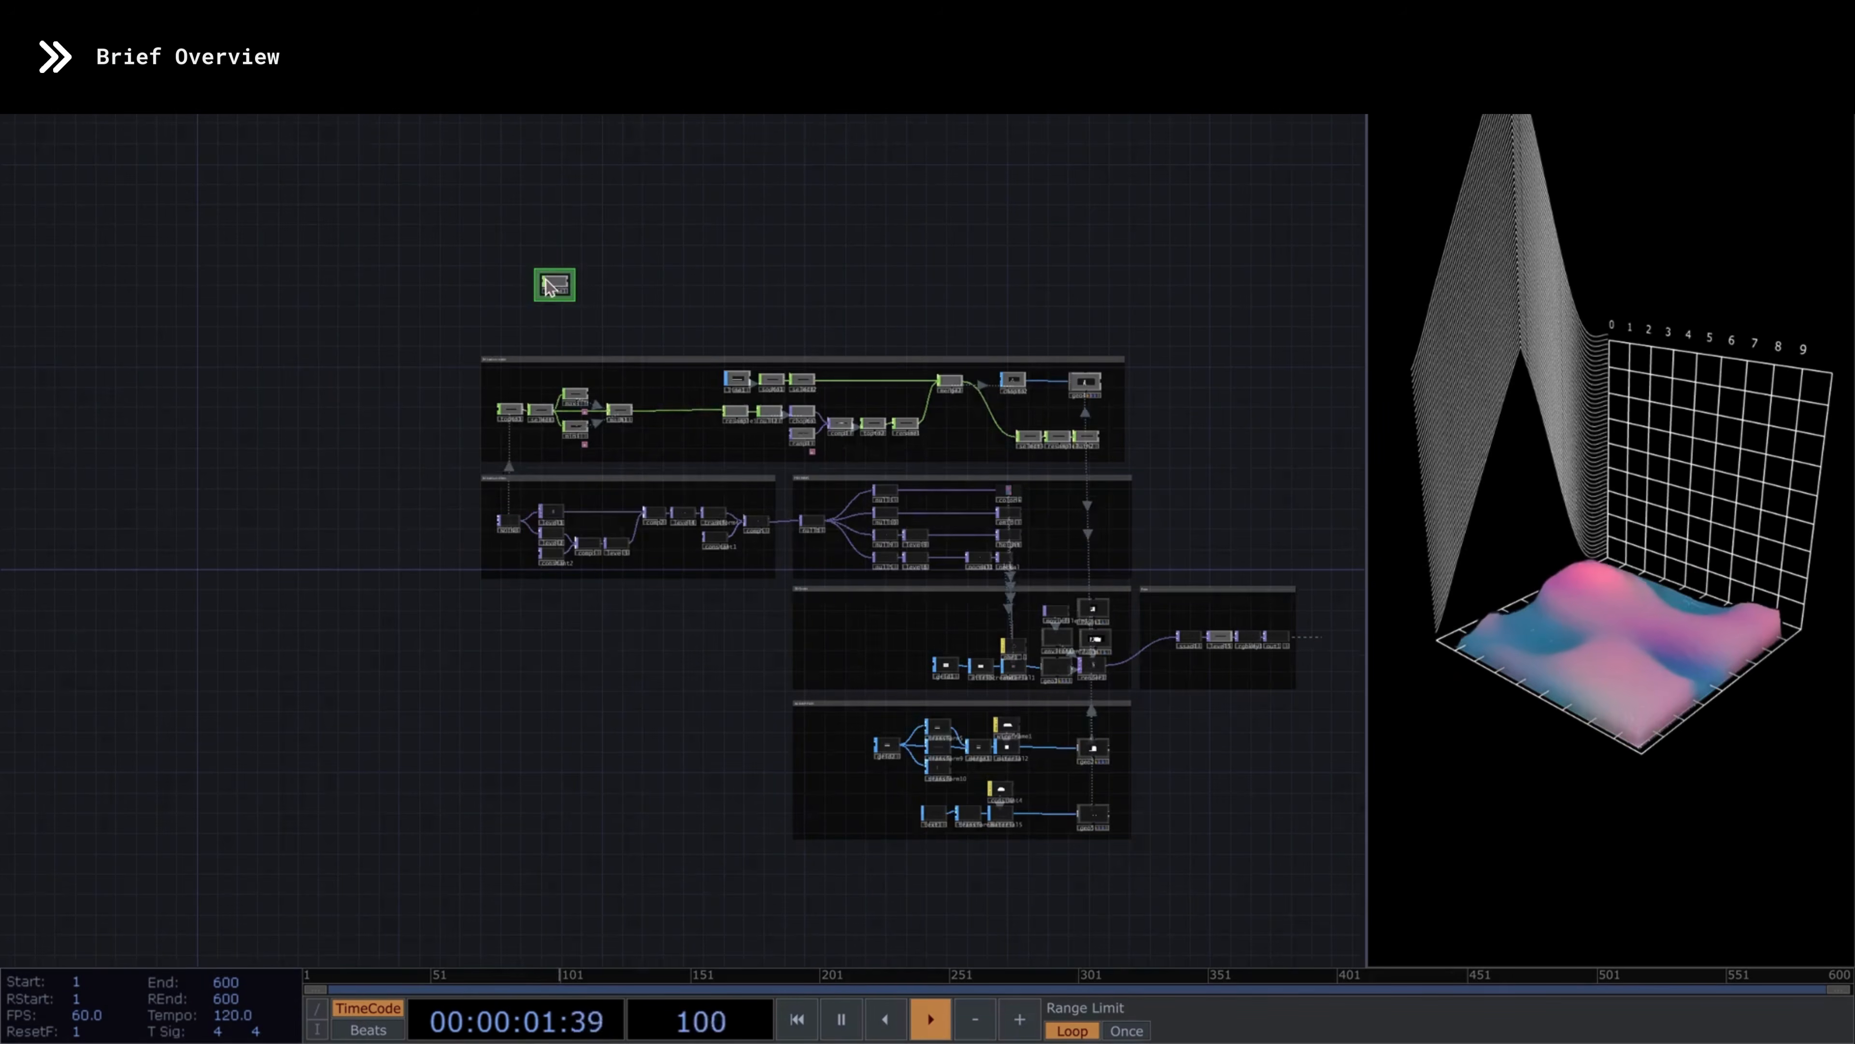
scroll(548, 279, up, 10)
key(Tab)
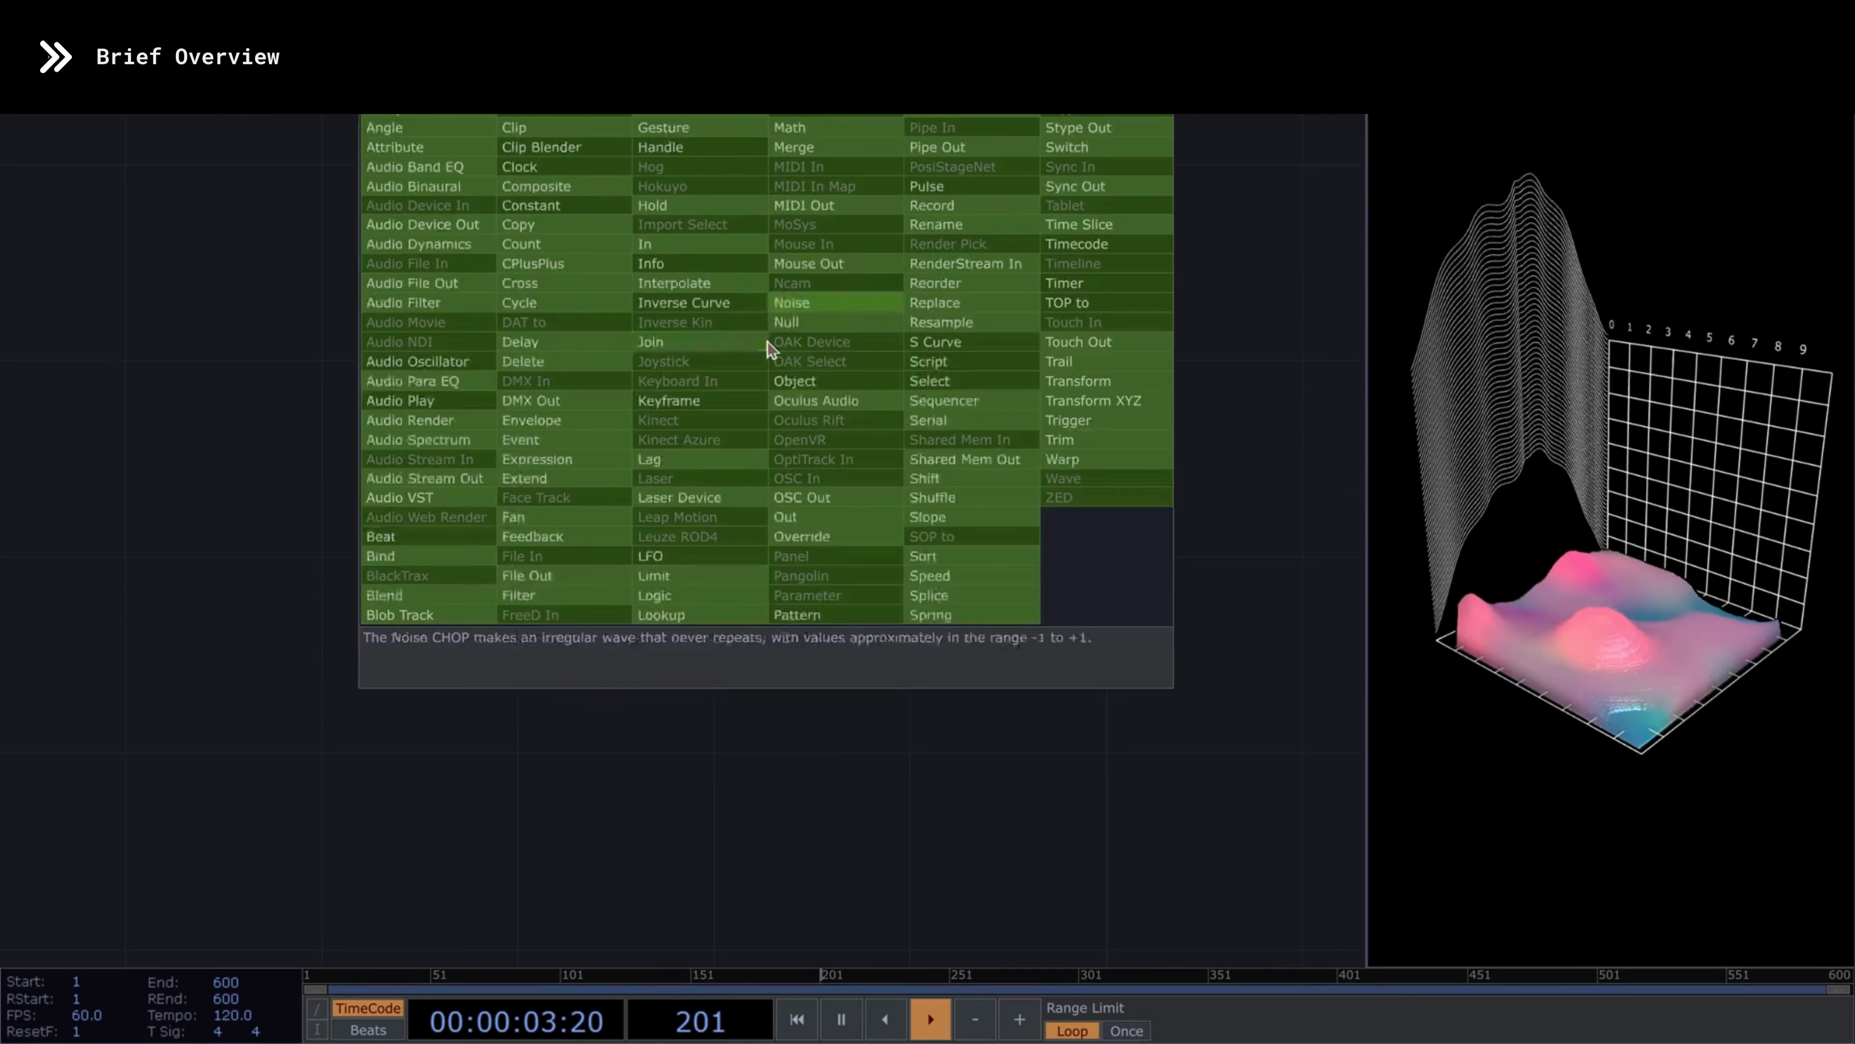
click(1059, 361)
click(973, 352)
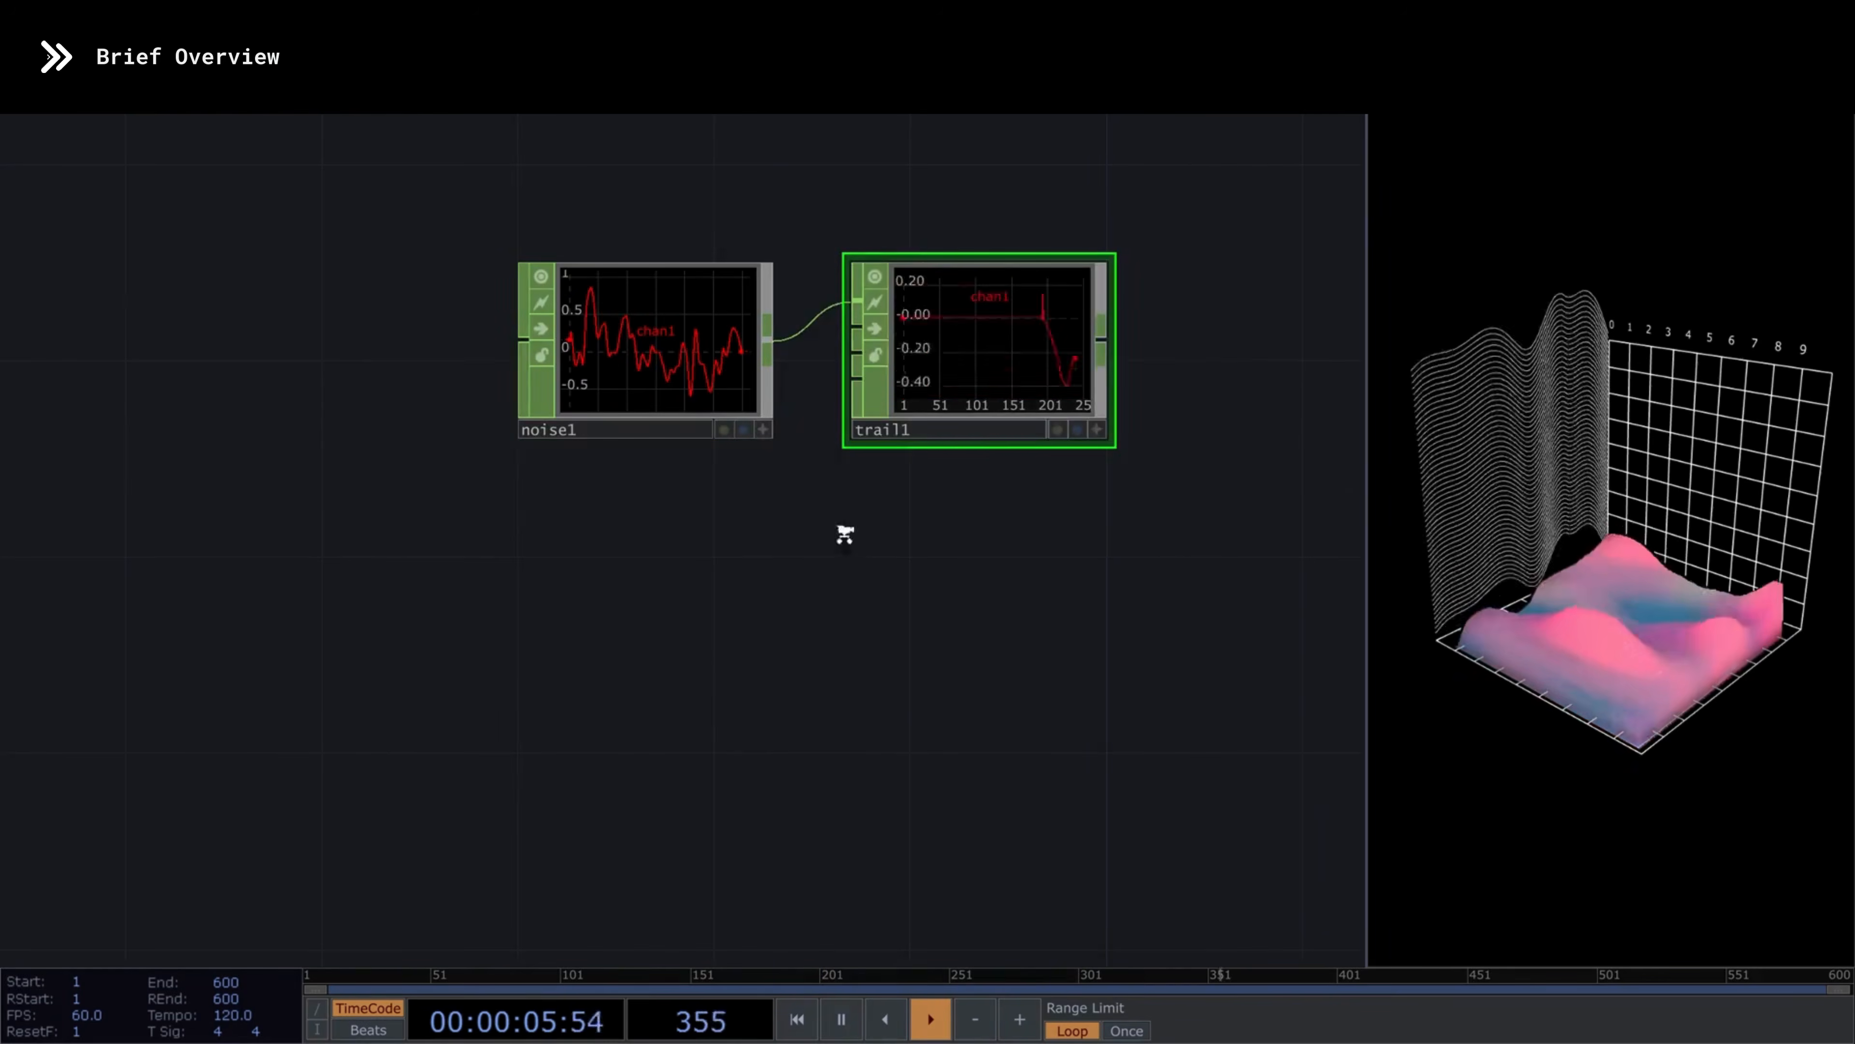
Compare the noise1 and trail1 pair with the NOISE texture that feeds the channel chain and the 3D curves
scroll(785, 488, up, 3)
scroll(785, 488, down, 8)
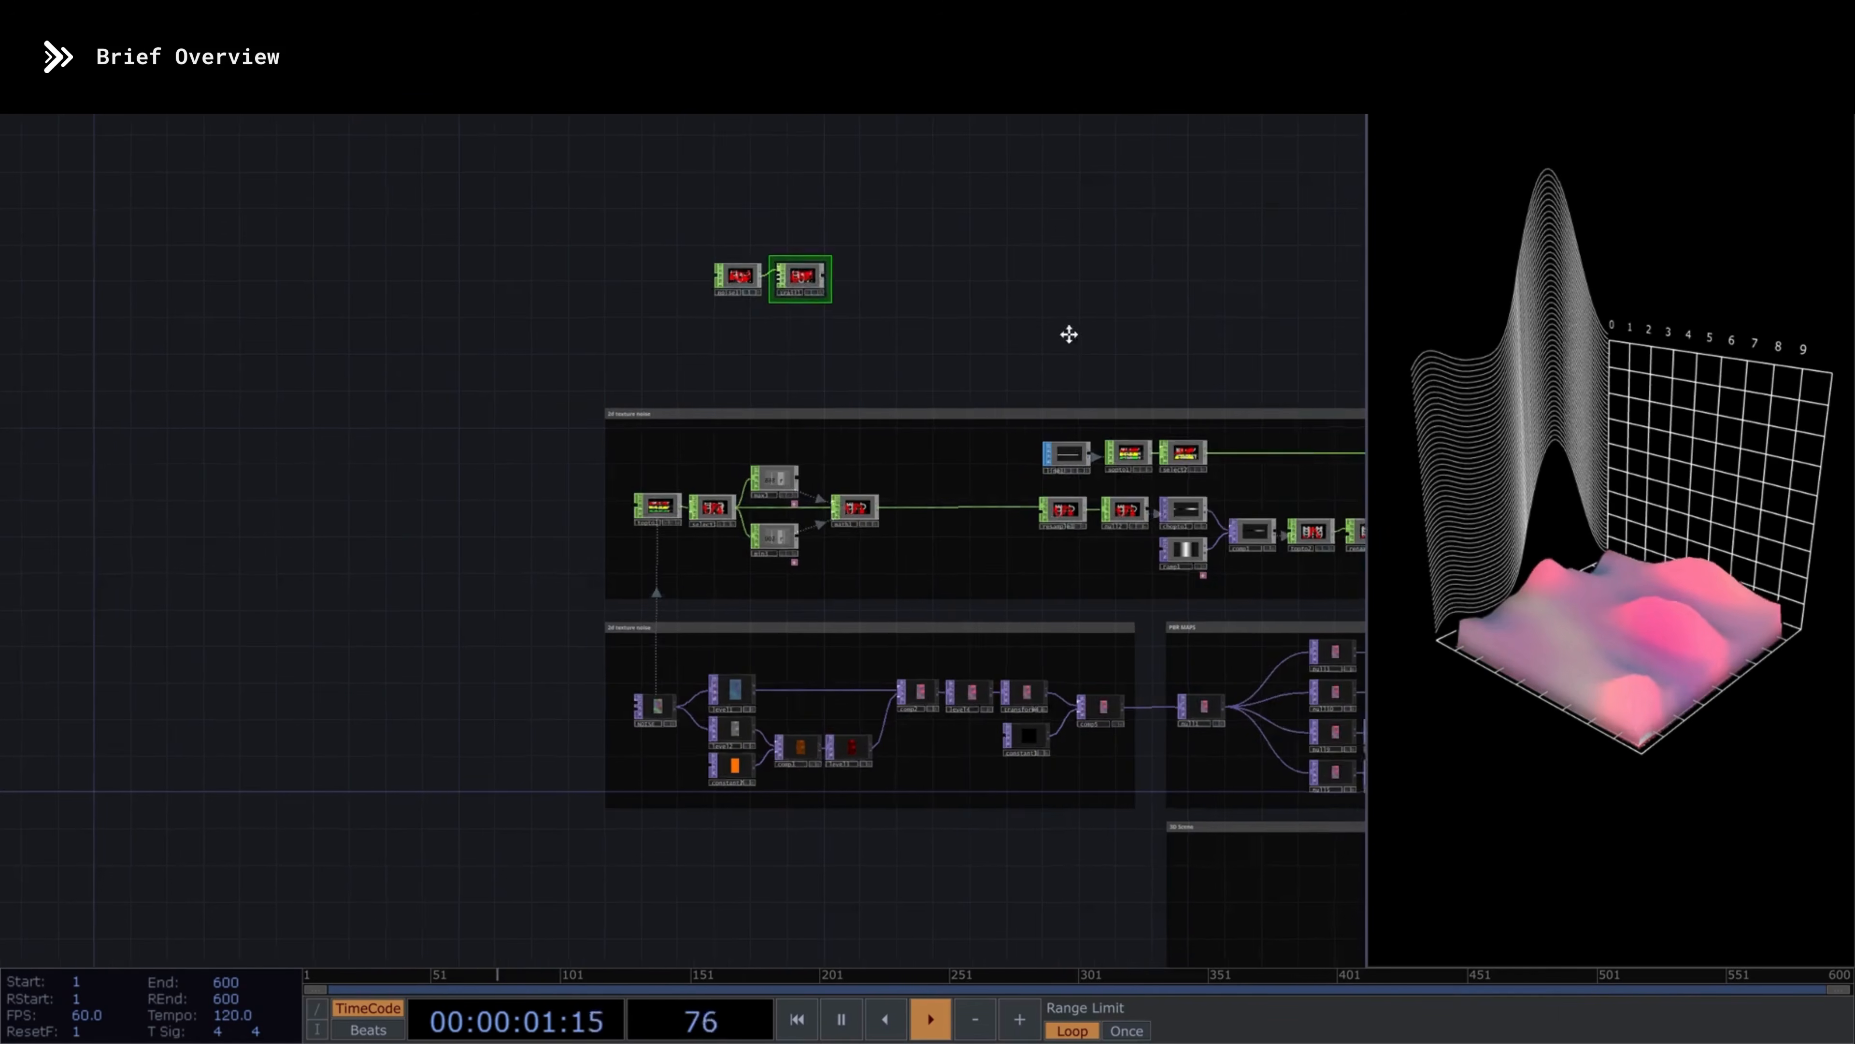
middle_drag(1069, 334, 696, 345)
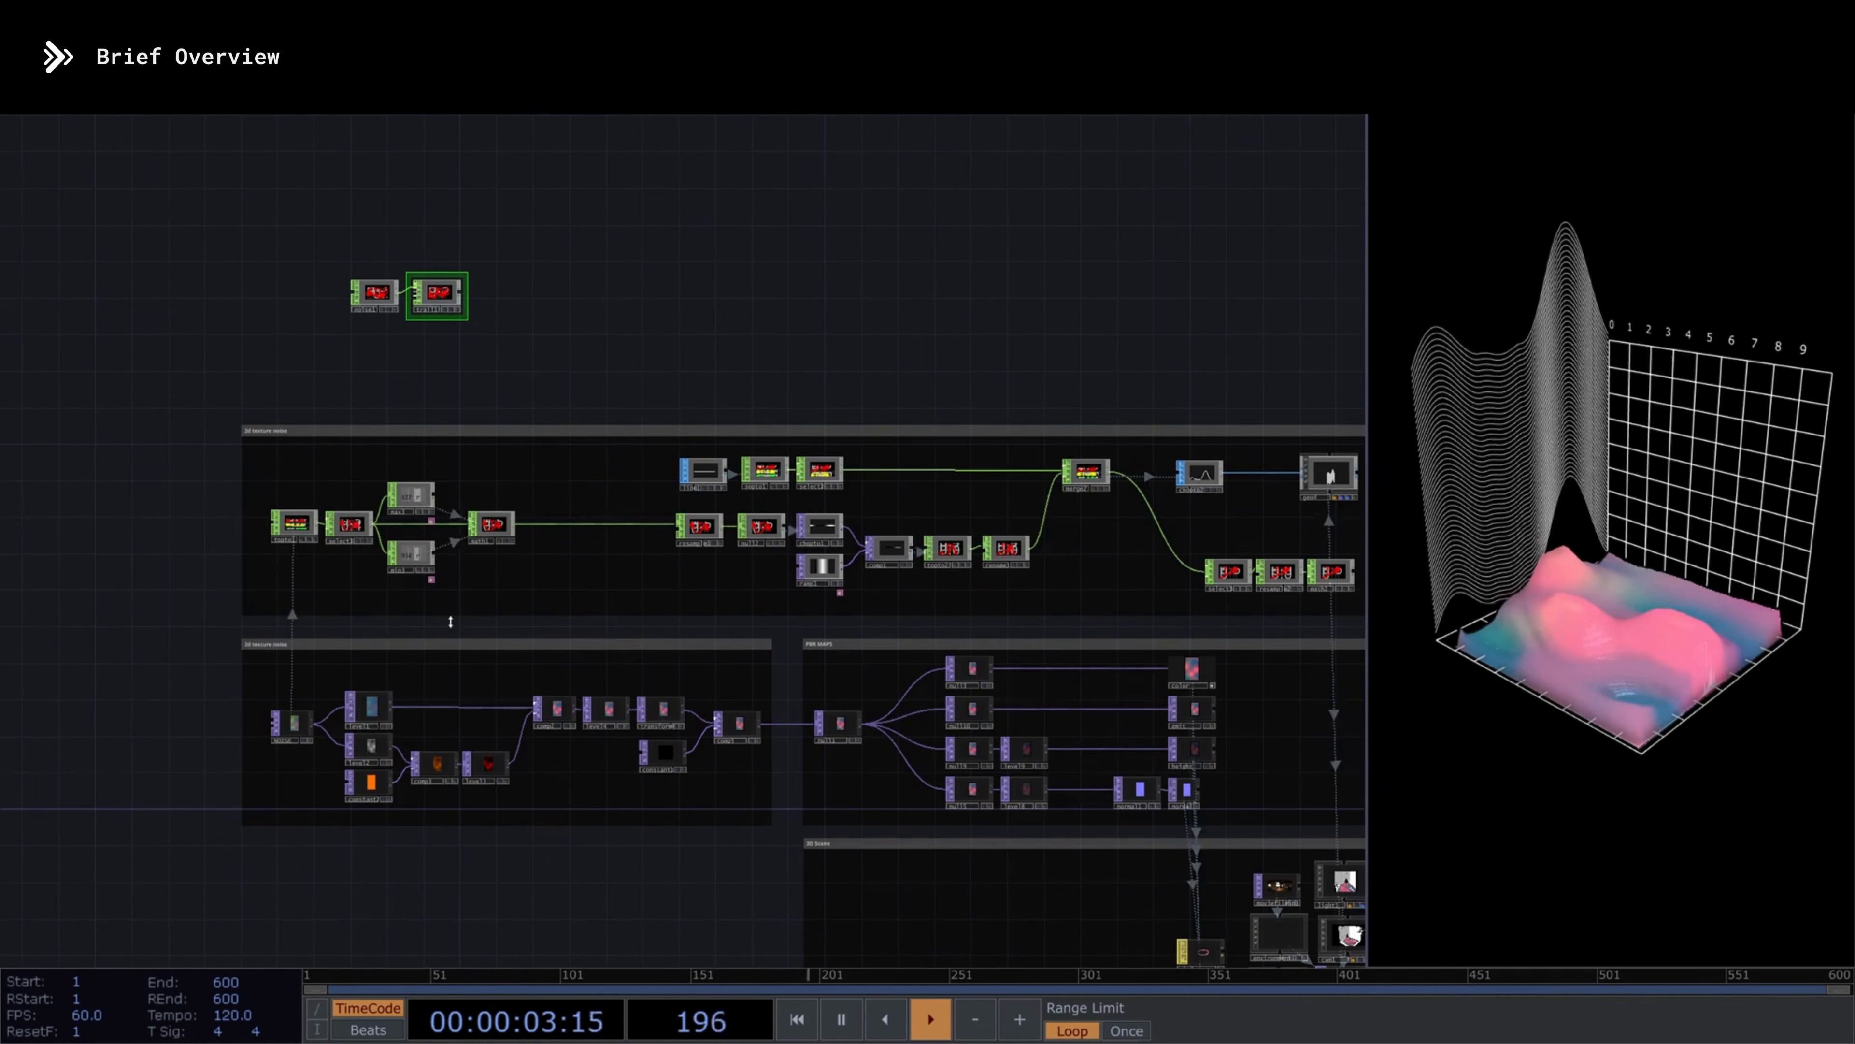
scroll(288, 746, up, 5)
click(292, 738)
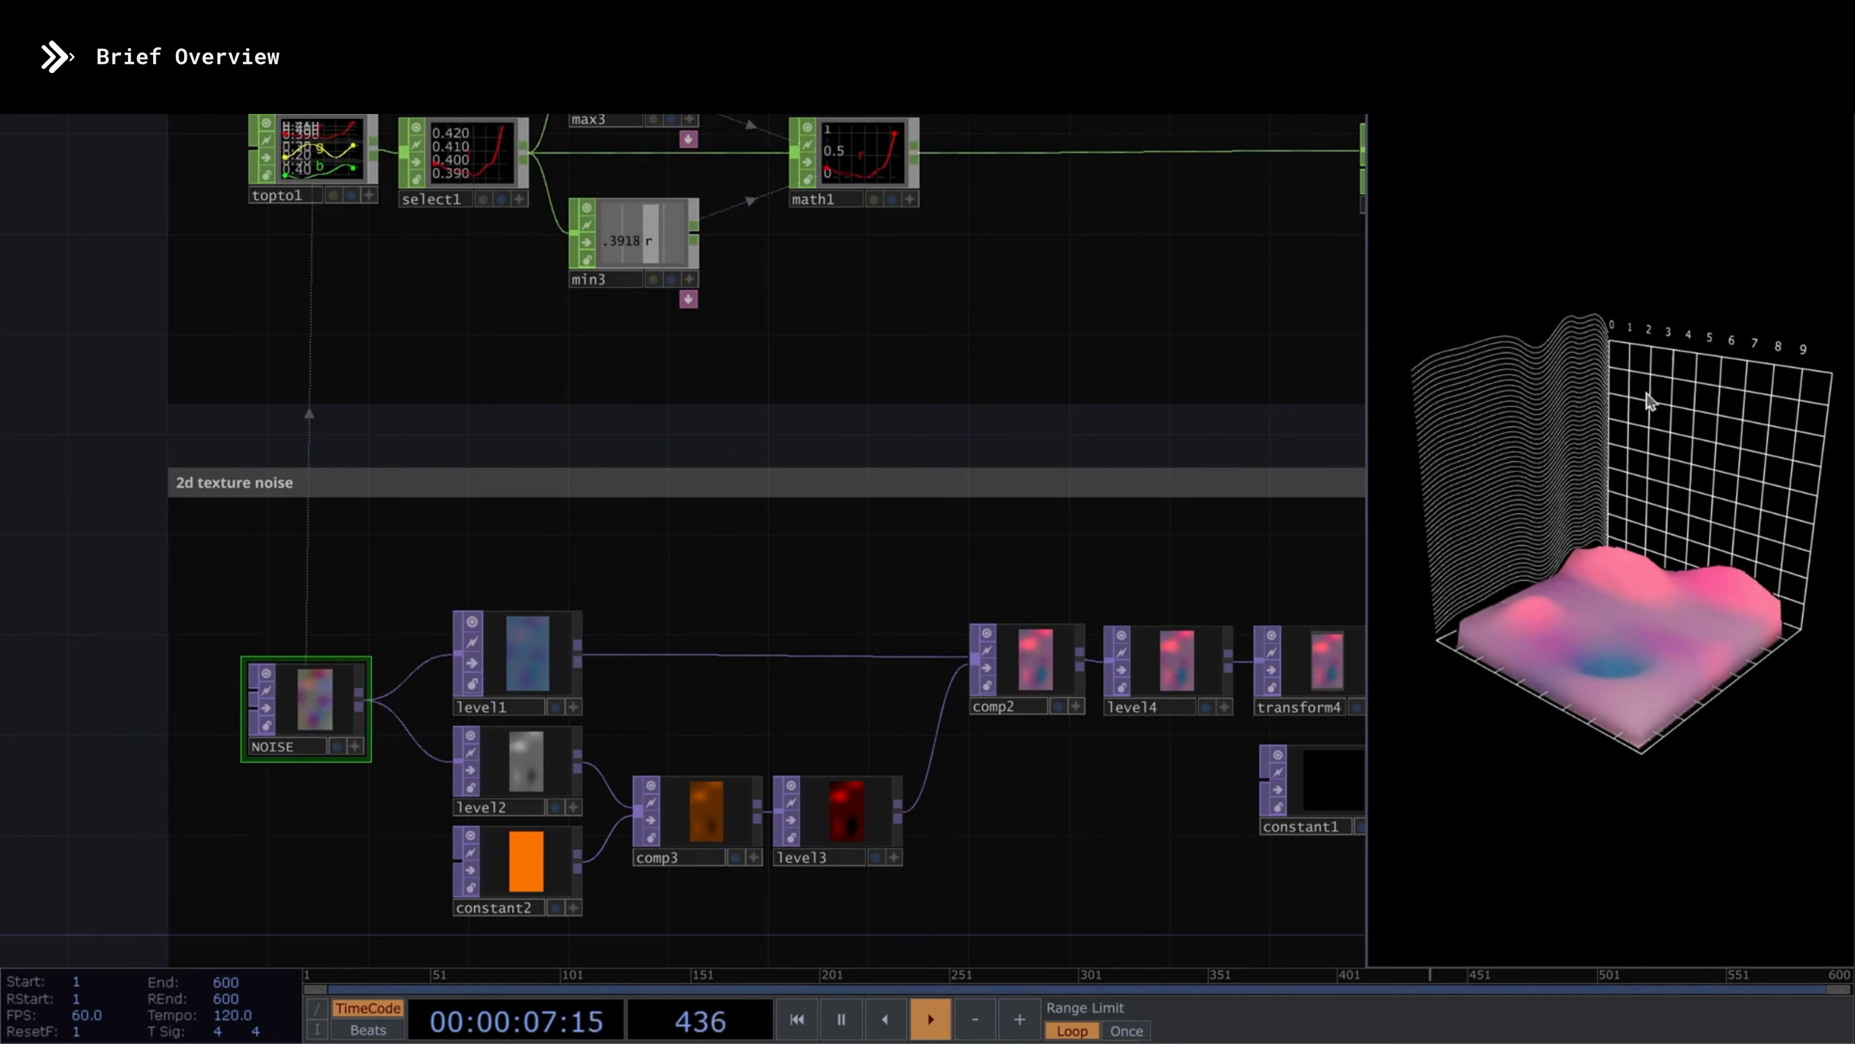
scroll(196, 718, down, 1)
scroll(196, 718, down, 3)
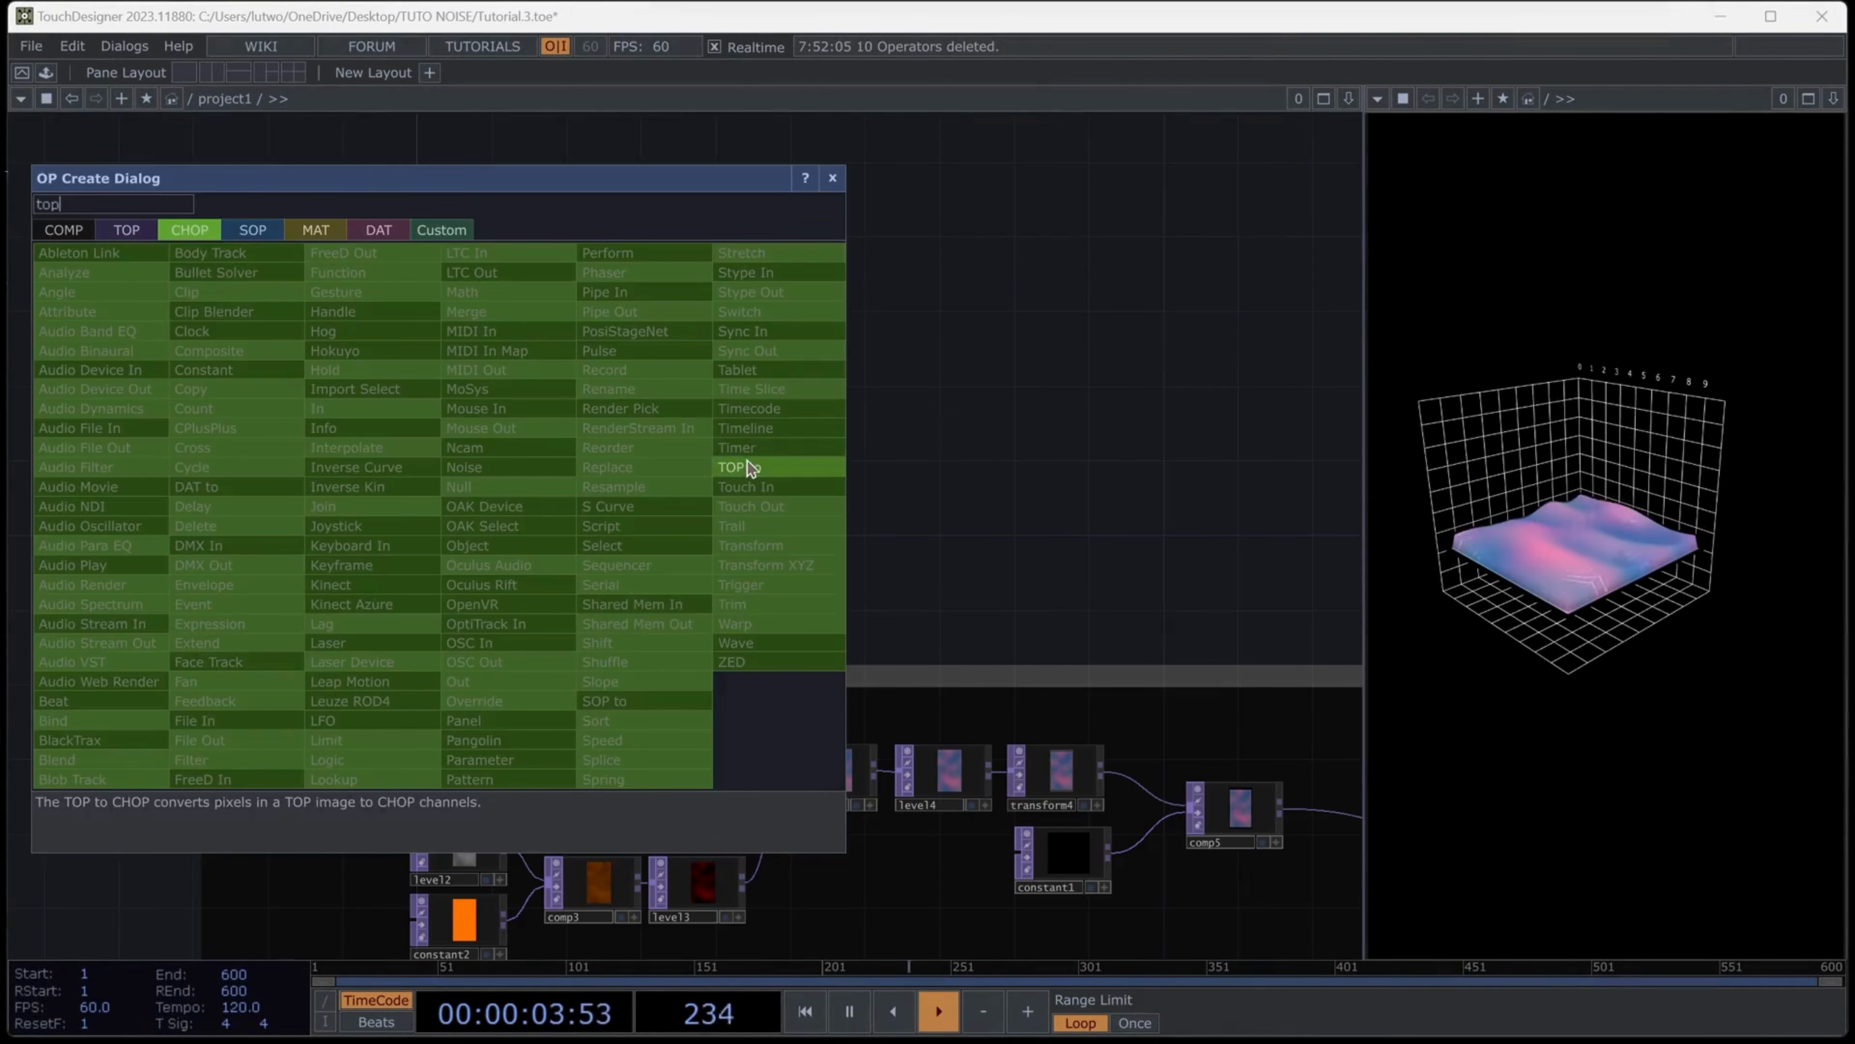
Try a separate TOP to CHOP above the NOISE node with NOISE assigned as its TOP, and delete it again
click(738, 466)
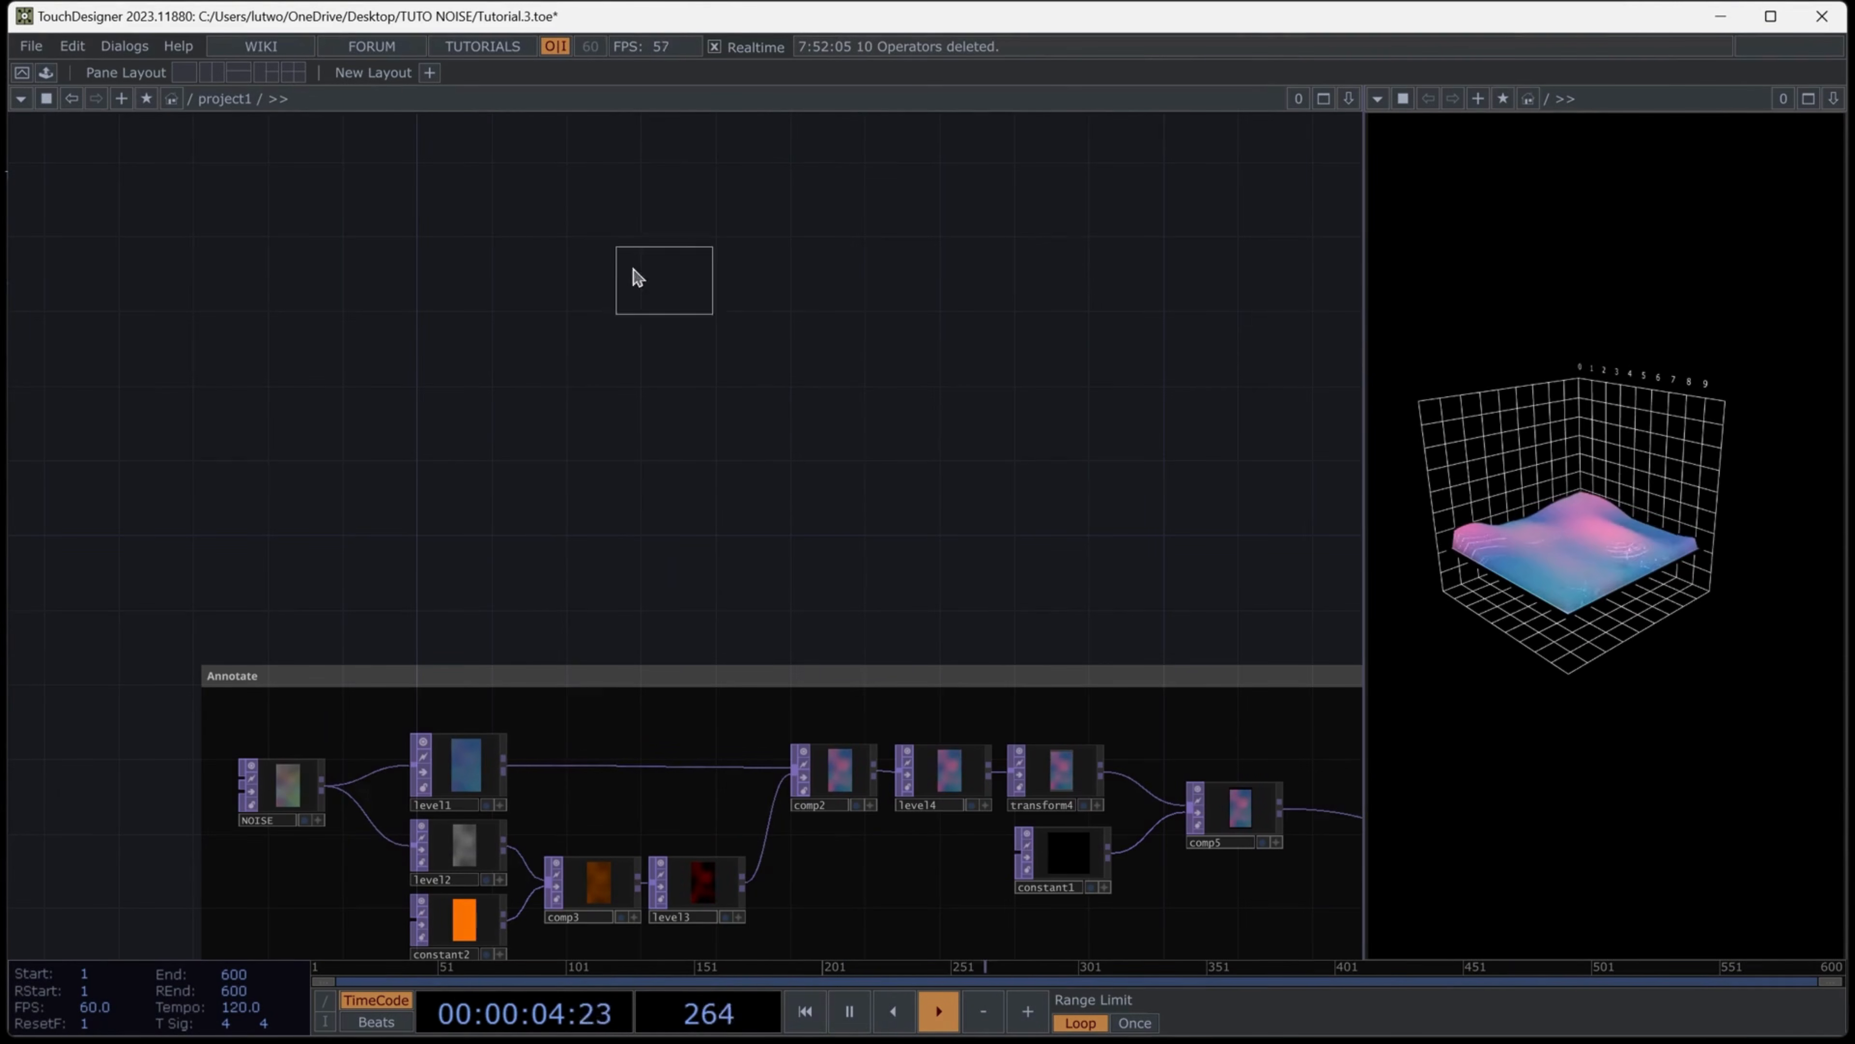
click(293, 472)
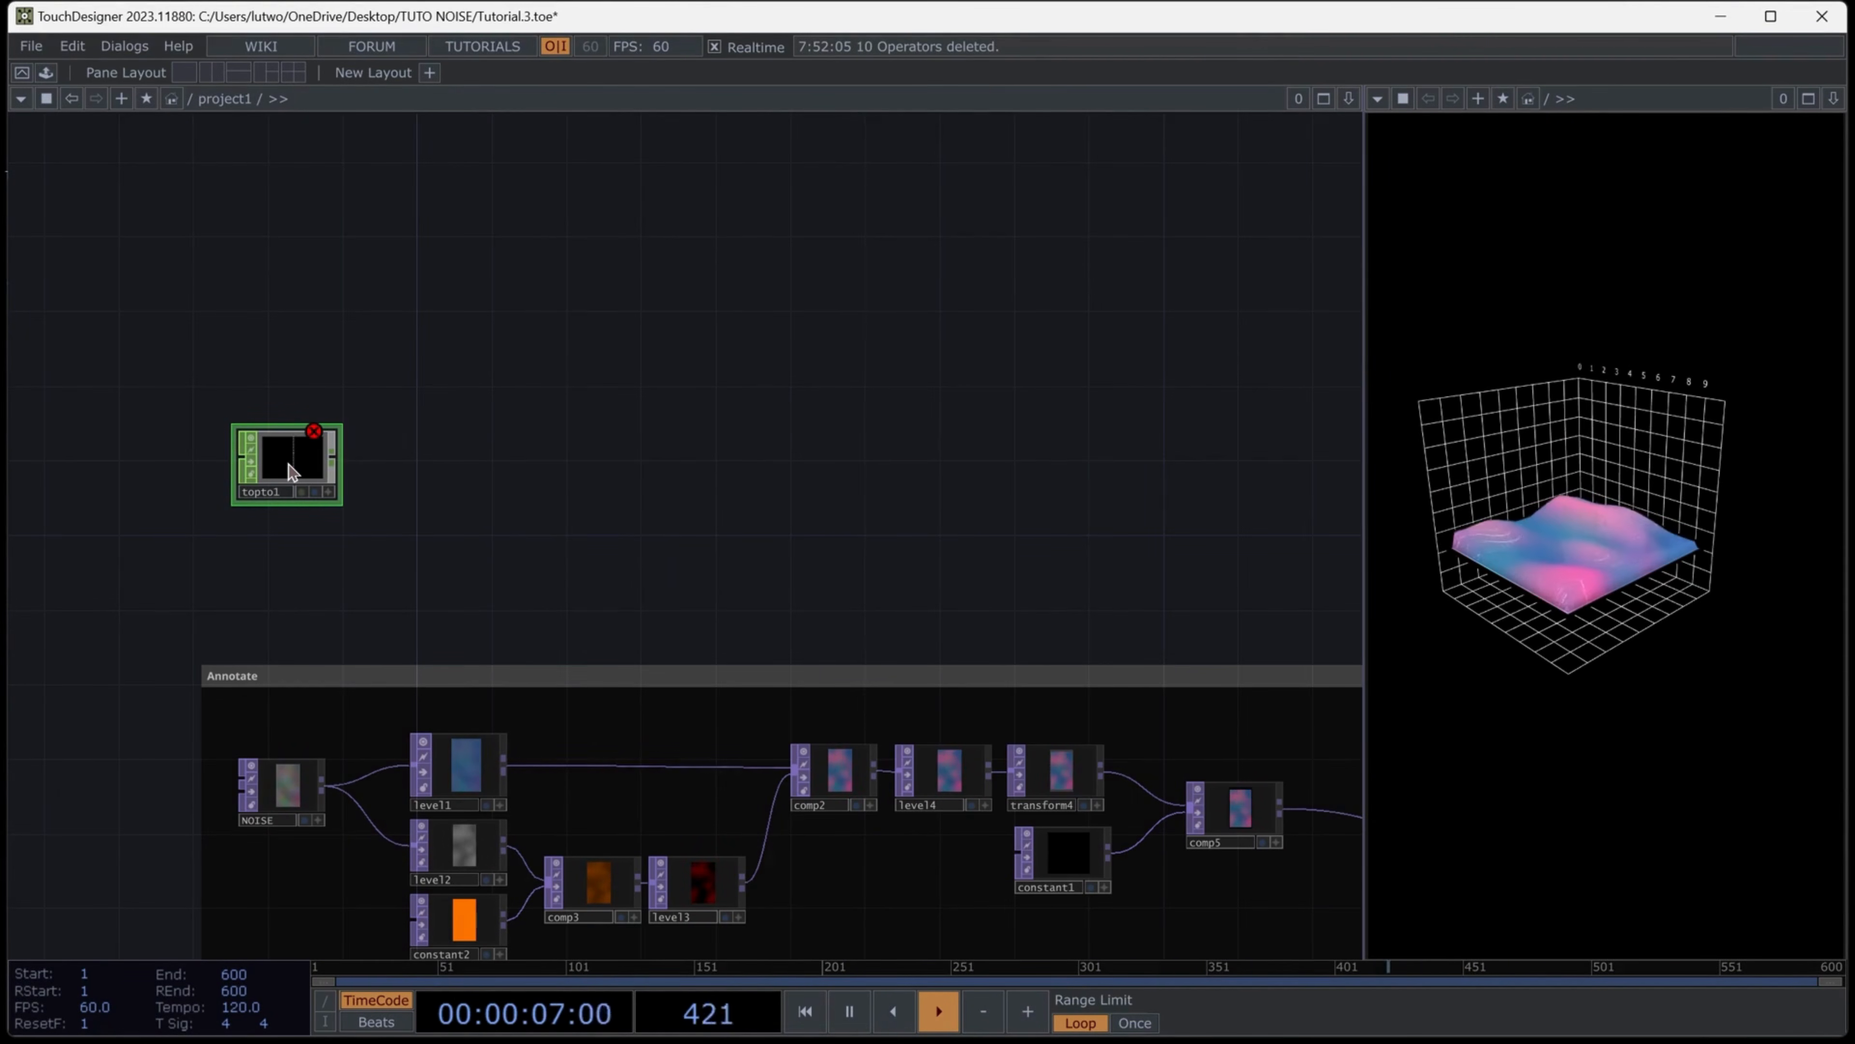
key(p)
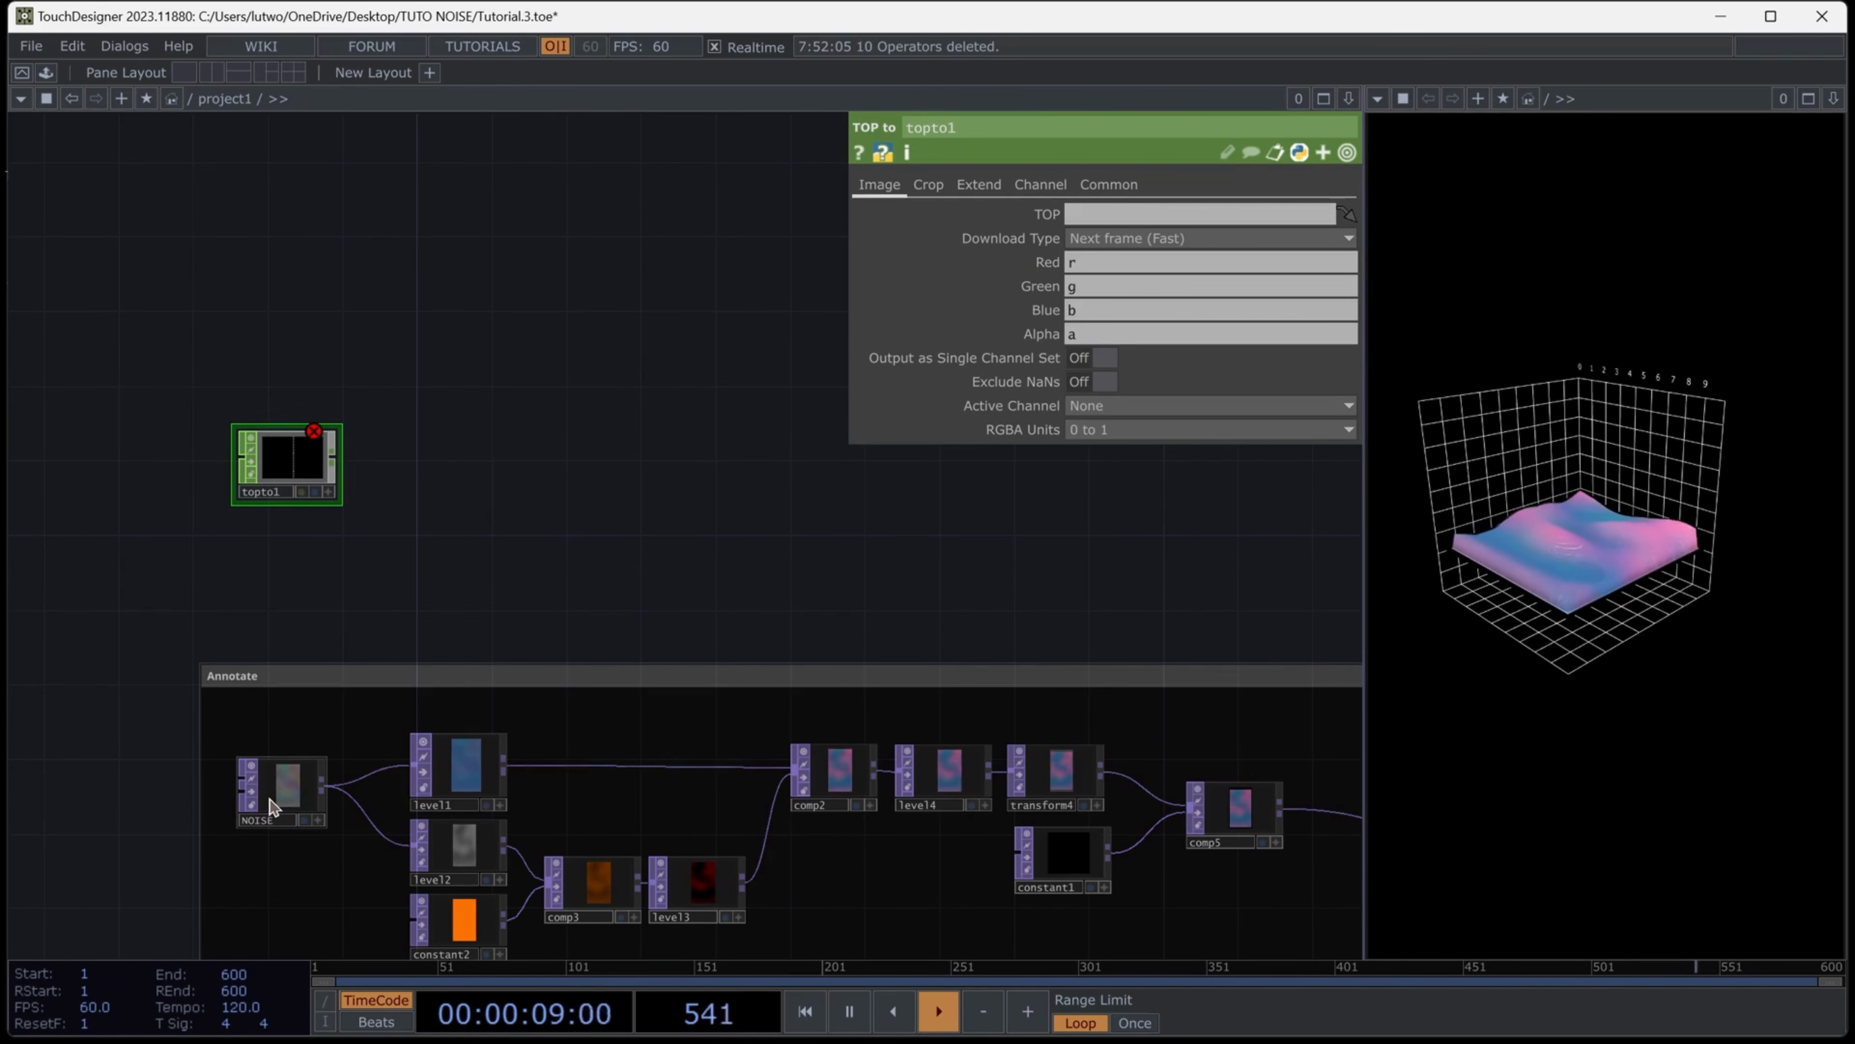
drag(284, 805, 1036, 272)
drag(1132, 214, 1132, 215)
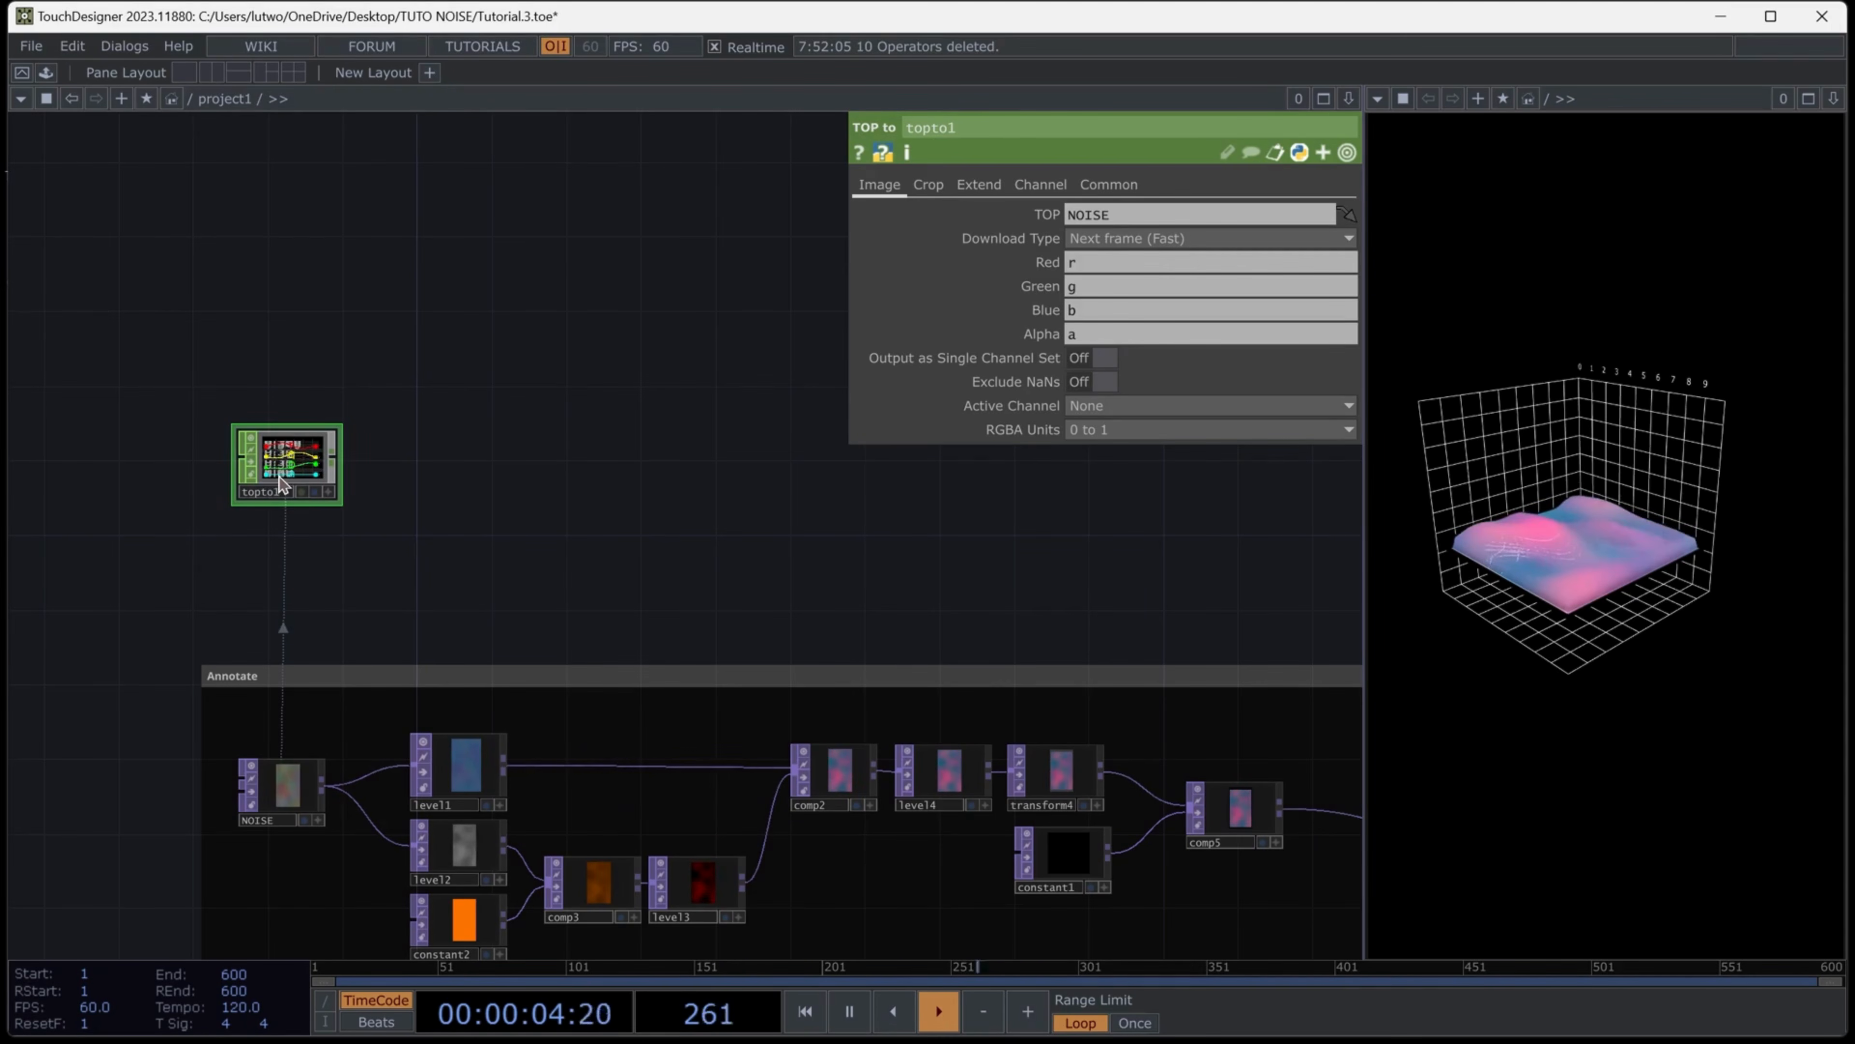
key(Delete)
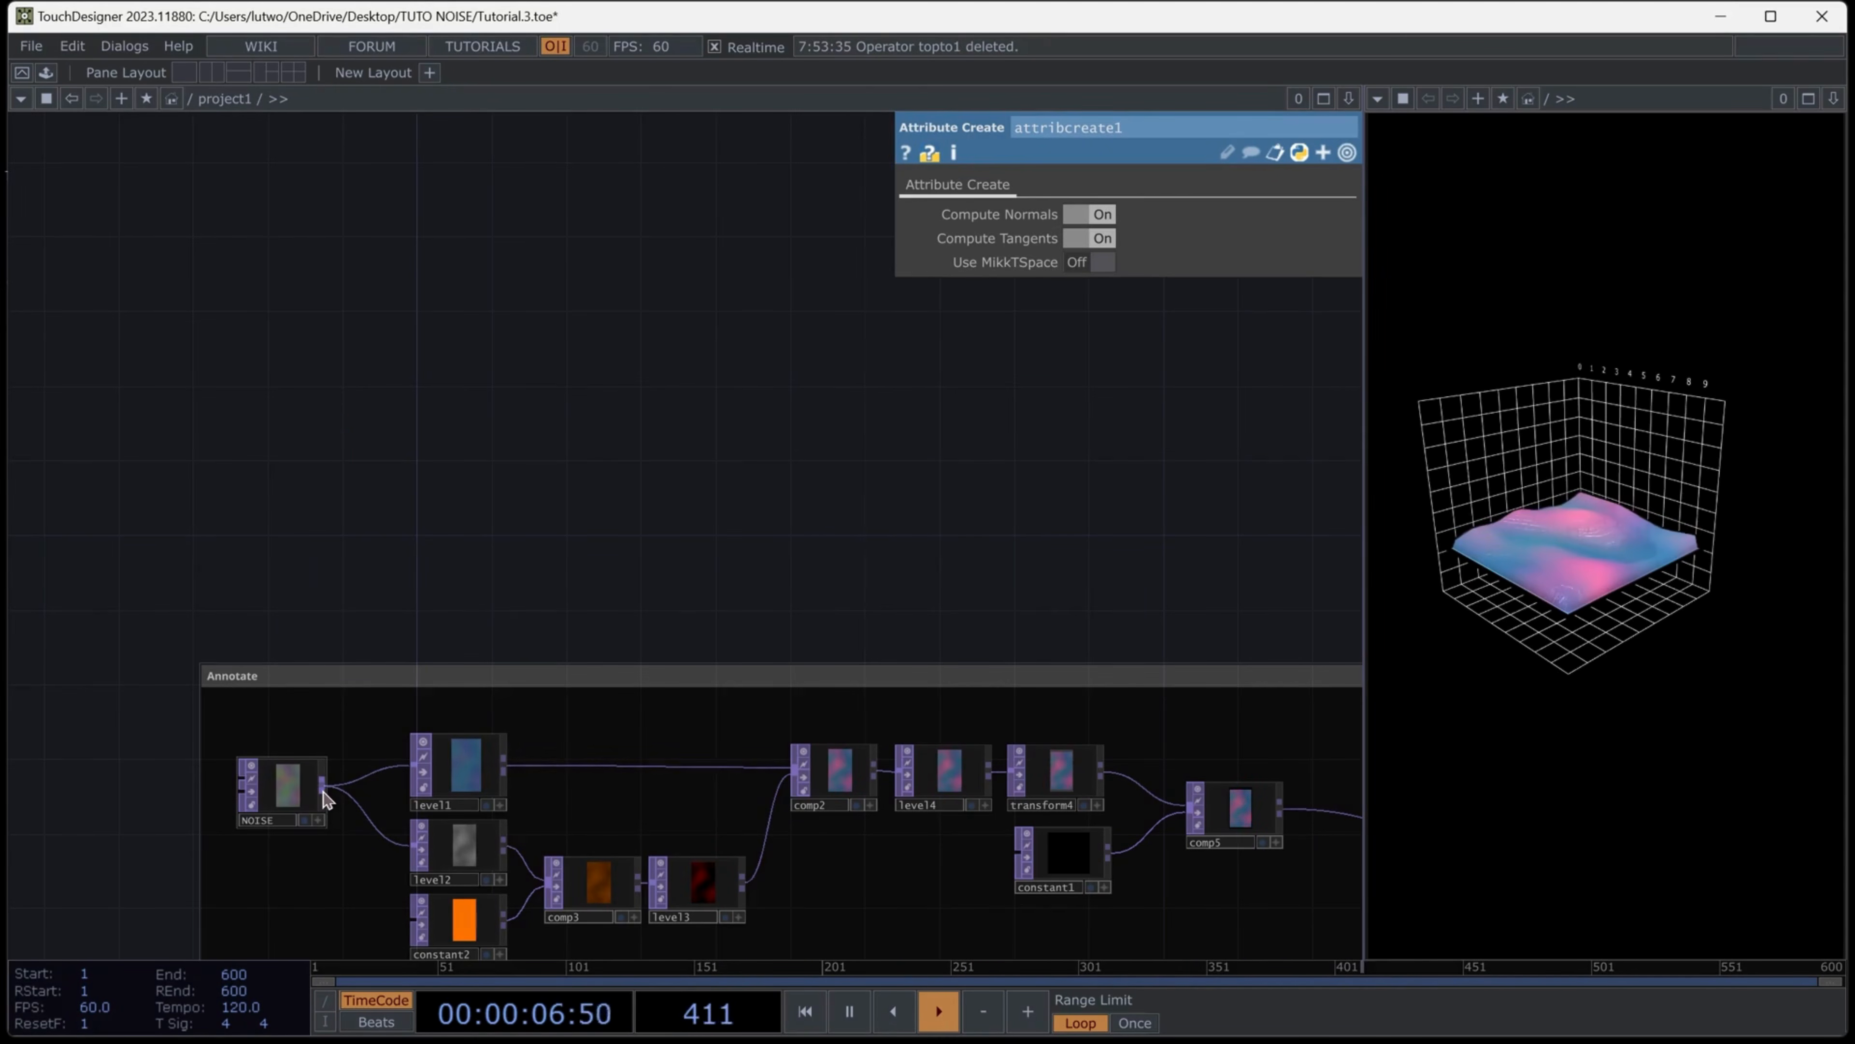
Create a TOP to CHOP directly from the NOISE node's output and place it straight above NOISE
click(324, 799)
click(158, 421)
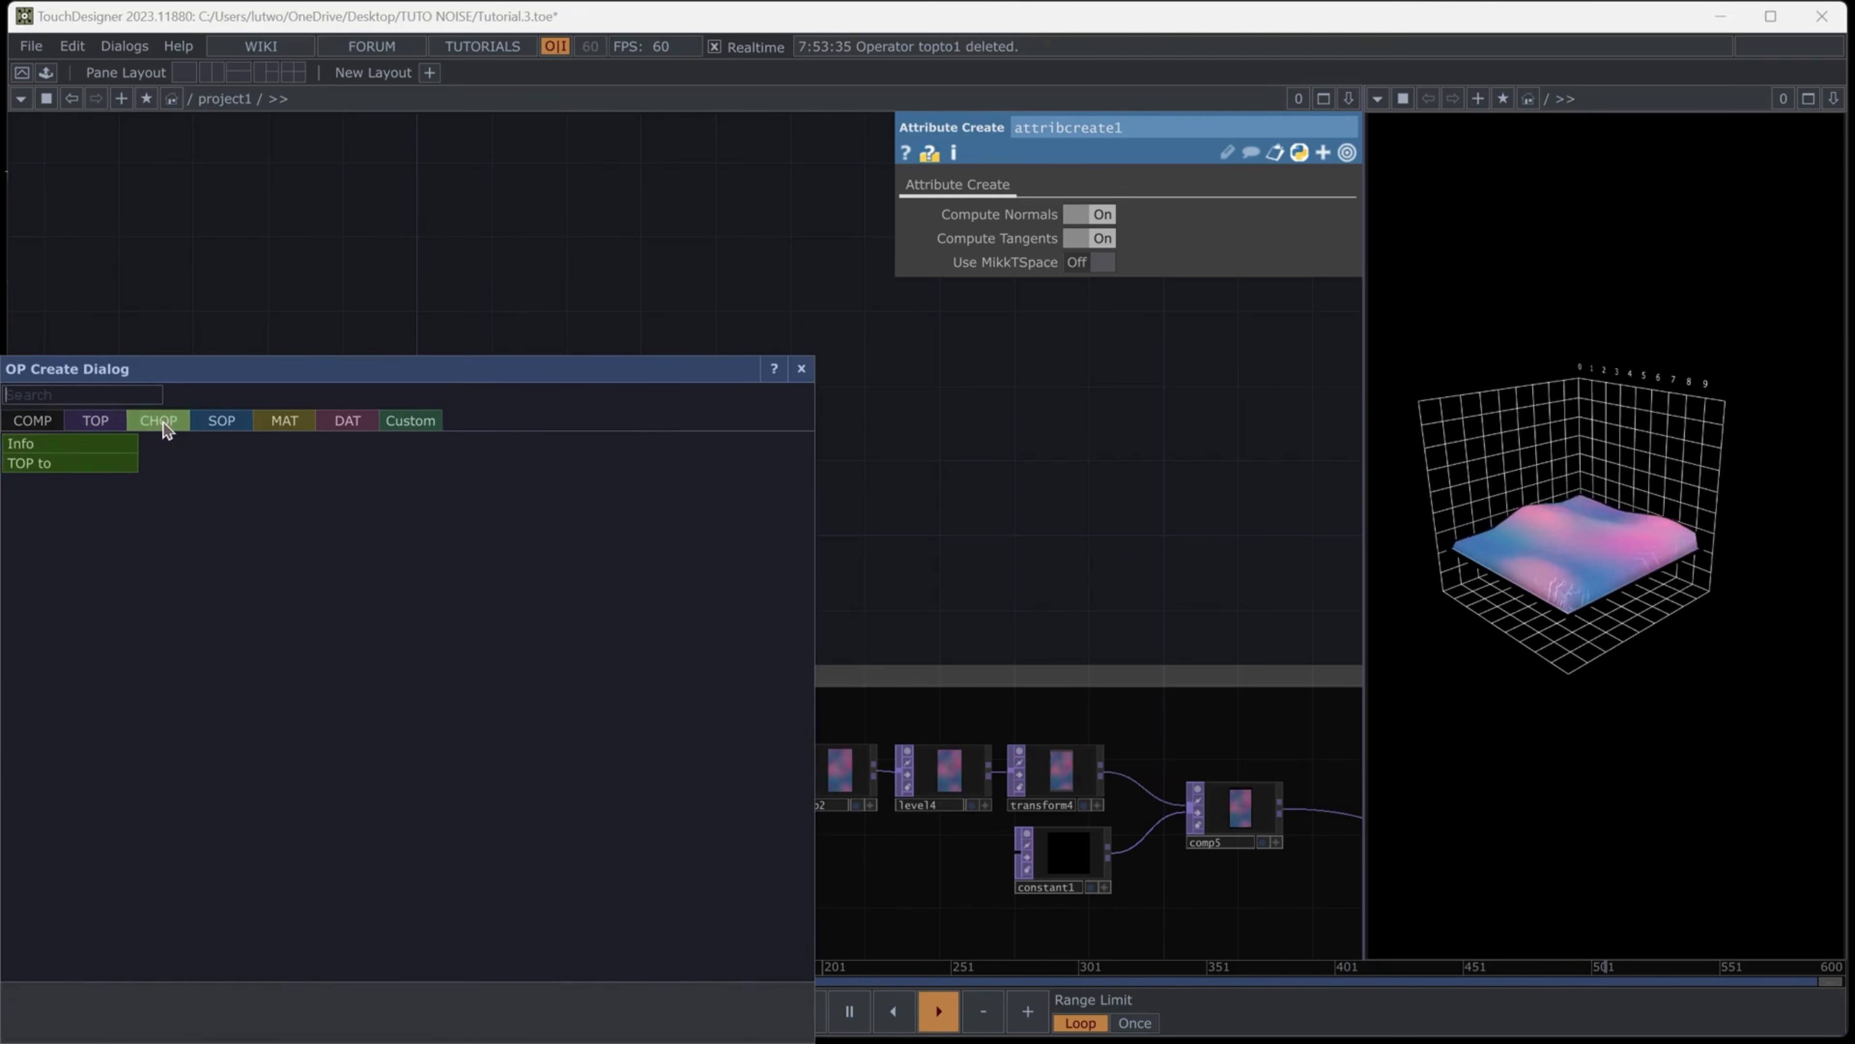
click(71, 460)
click(344, 462)
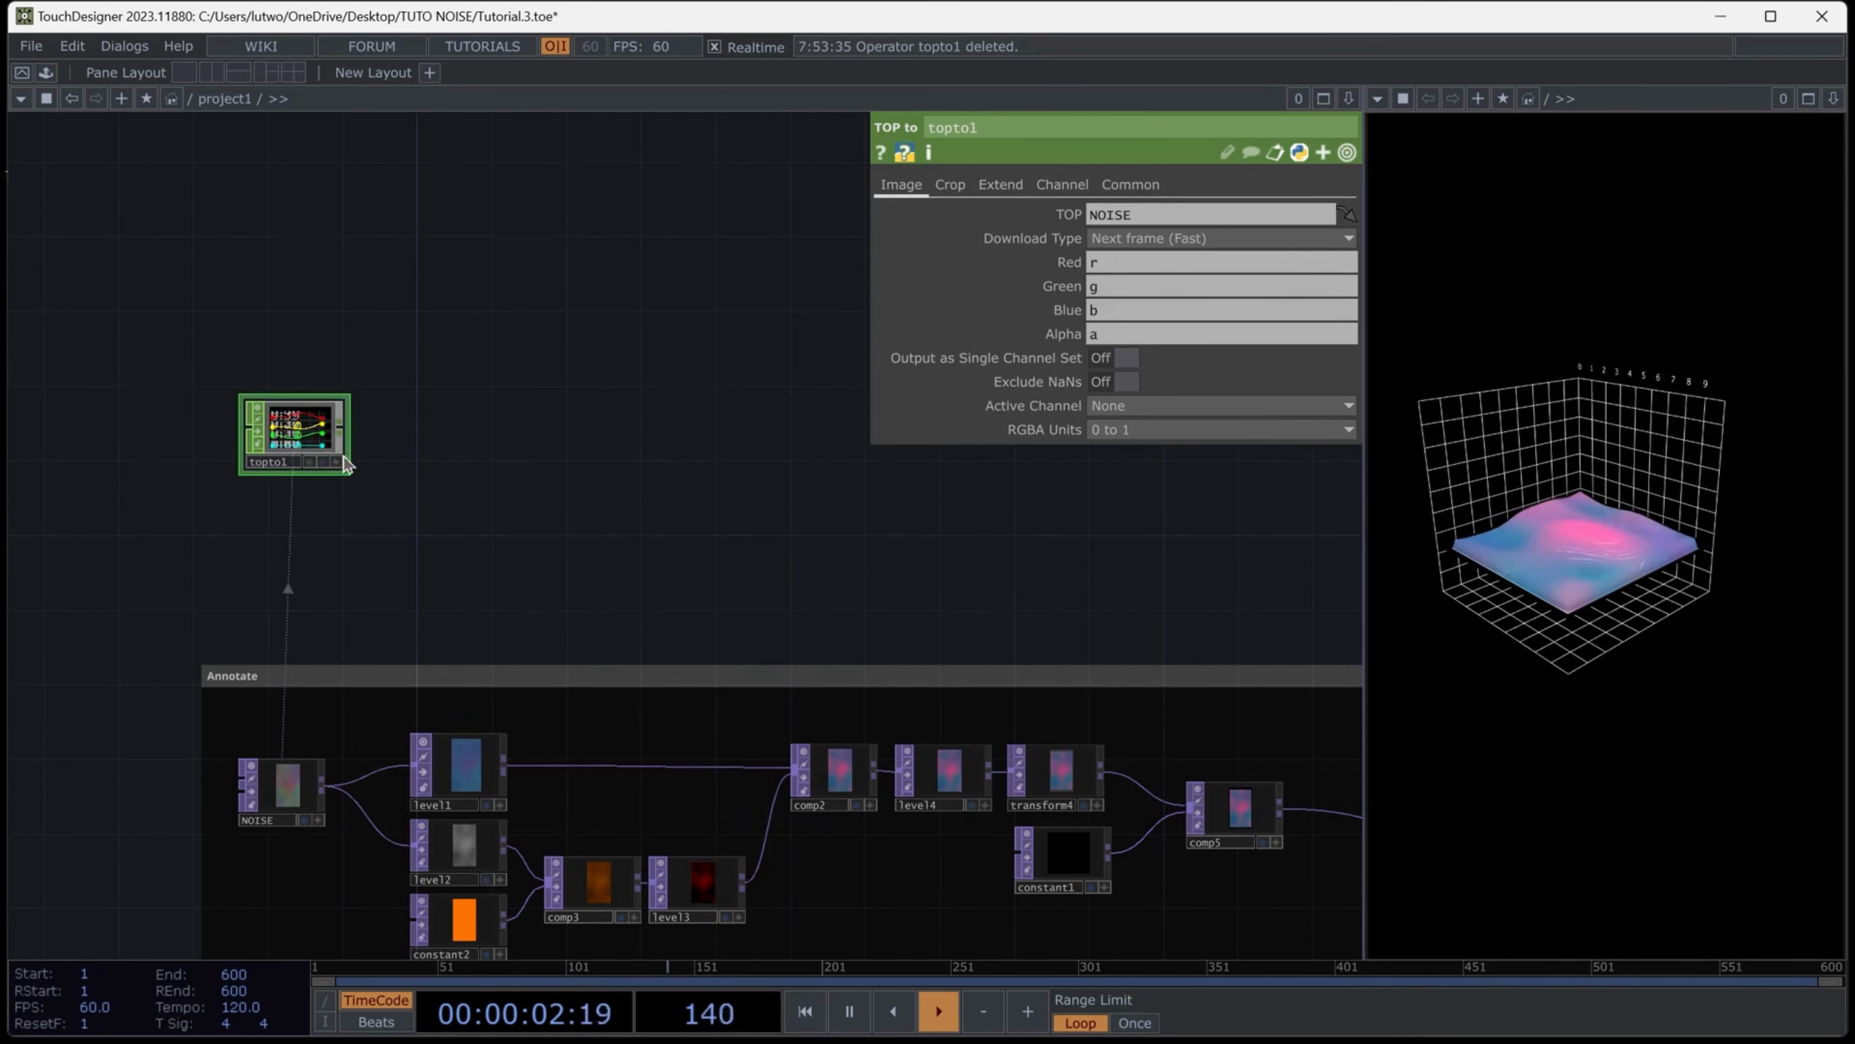
drag(343, 462, 302, 458)
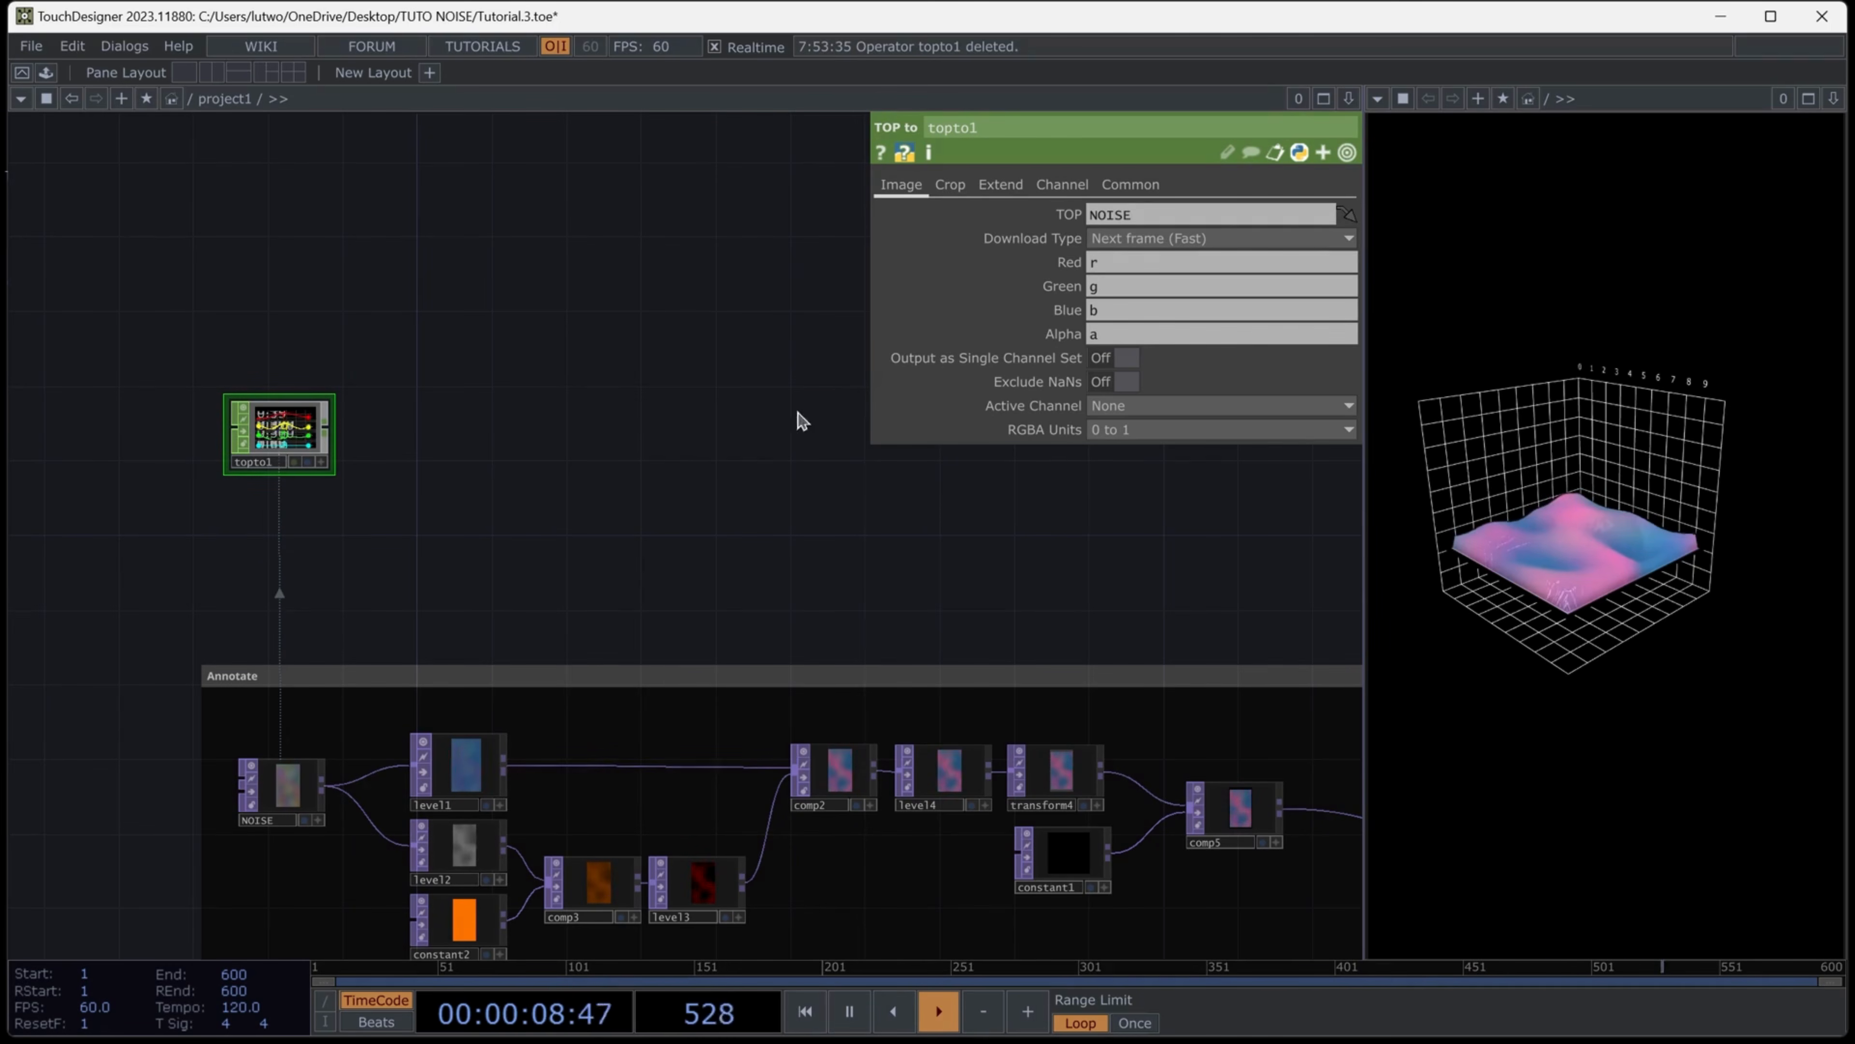
key(p)
Connect a Select CHOP to the output of topto1 and place it beside it
scroll(331, 462, up, 5)
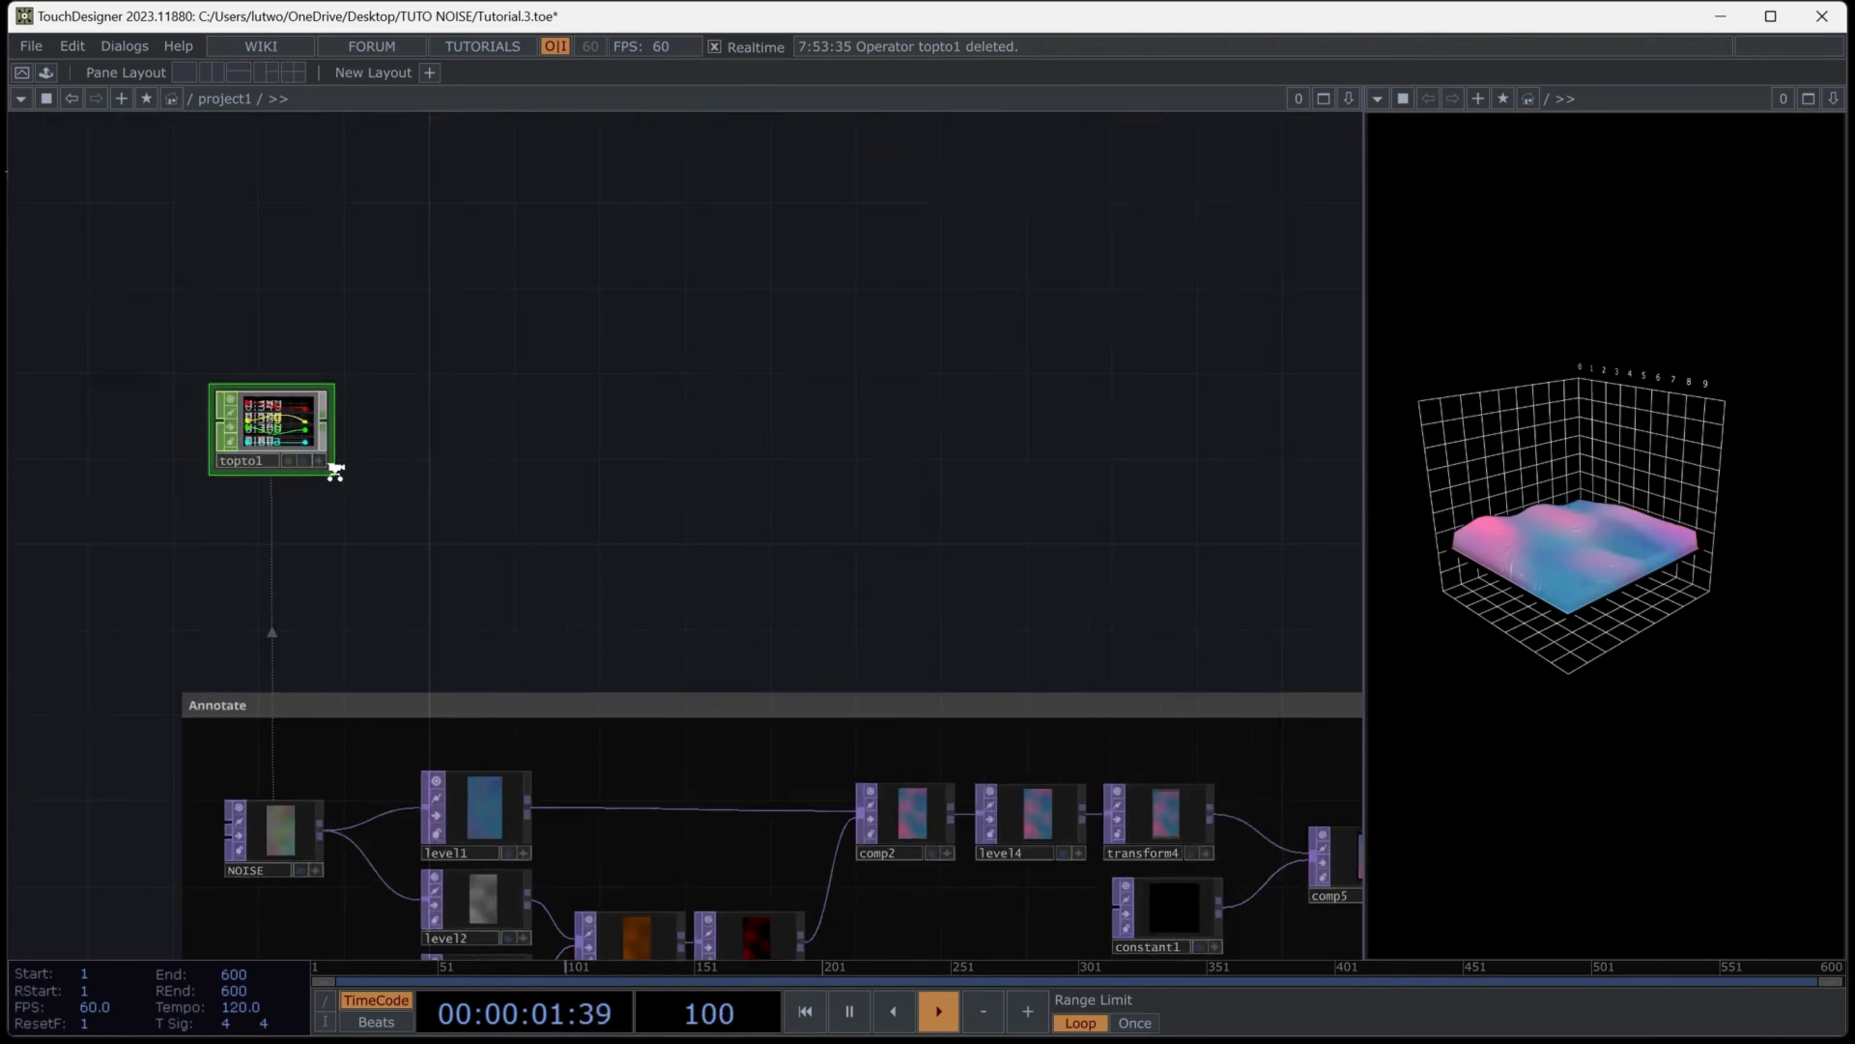
click(332, 399)
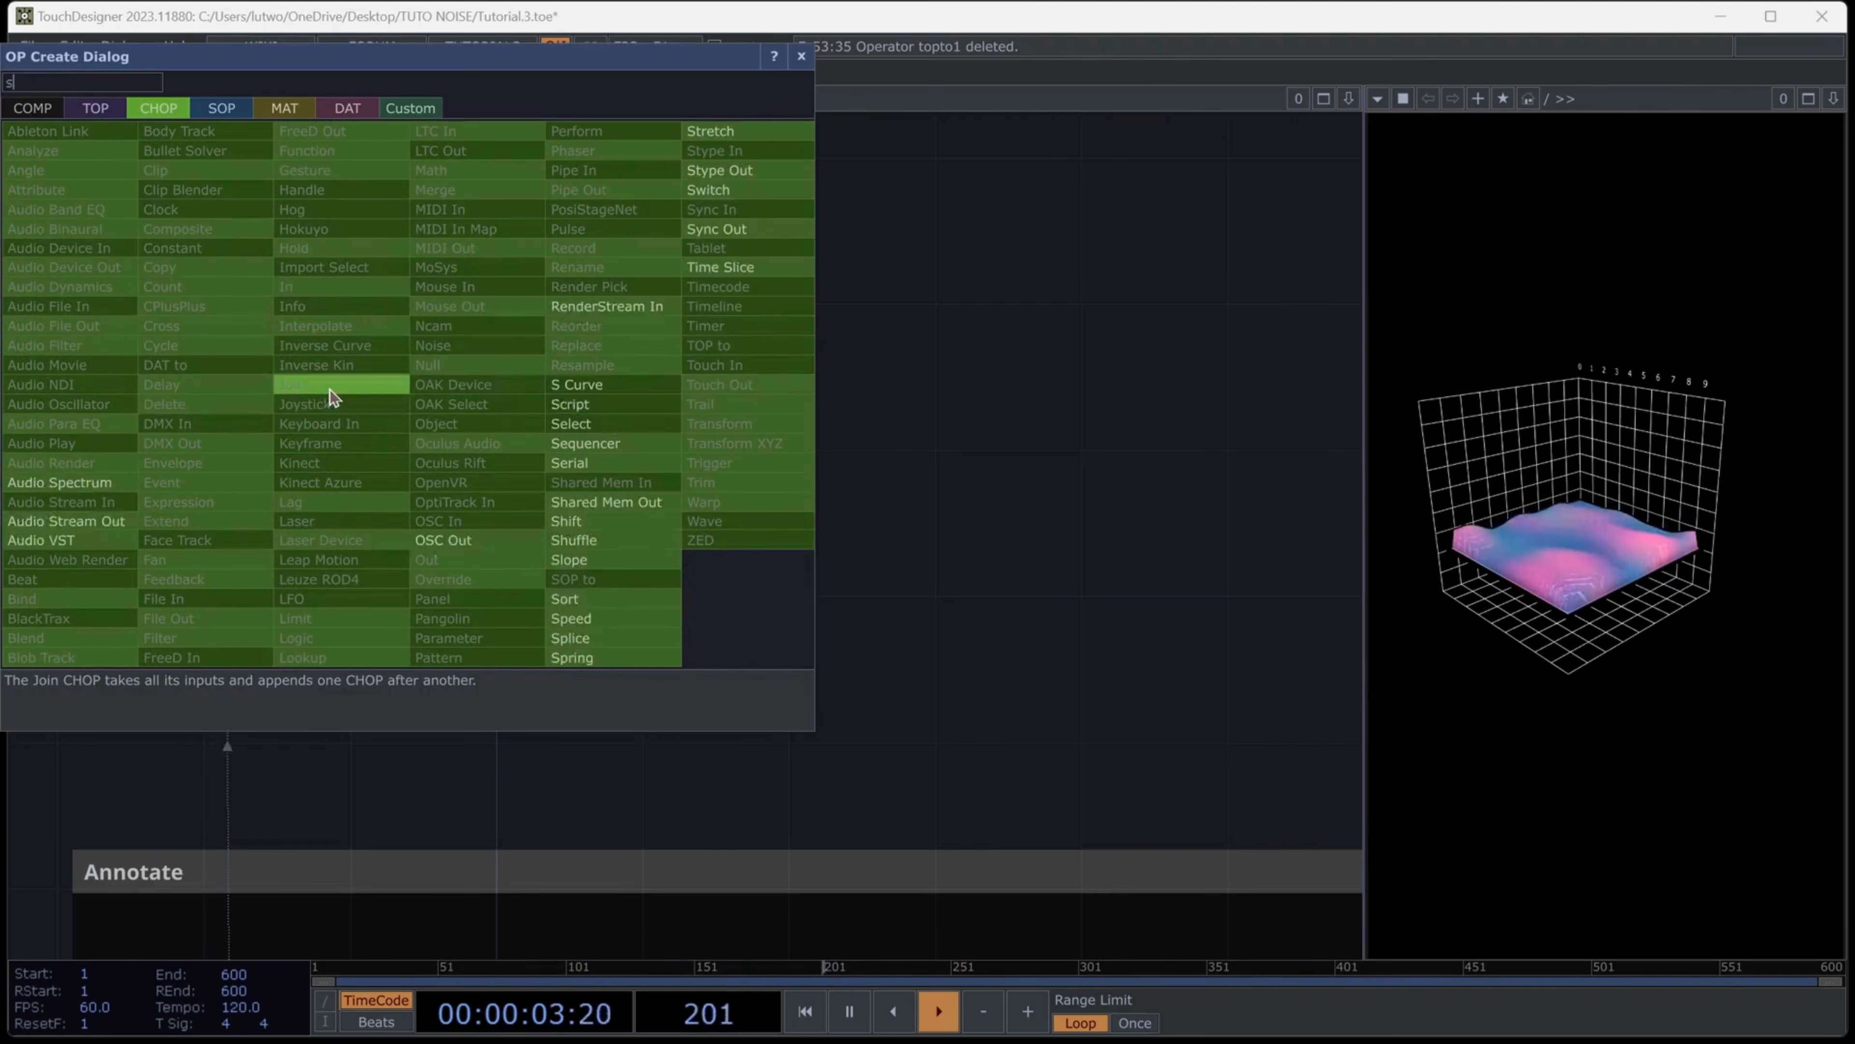
click(604, 439)
click(506, 406)
Branch an Analyze CHOP off select1 and place a duplicate below it on the same input
click(589, 395)
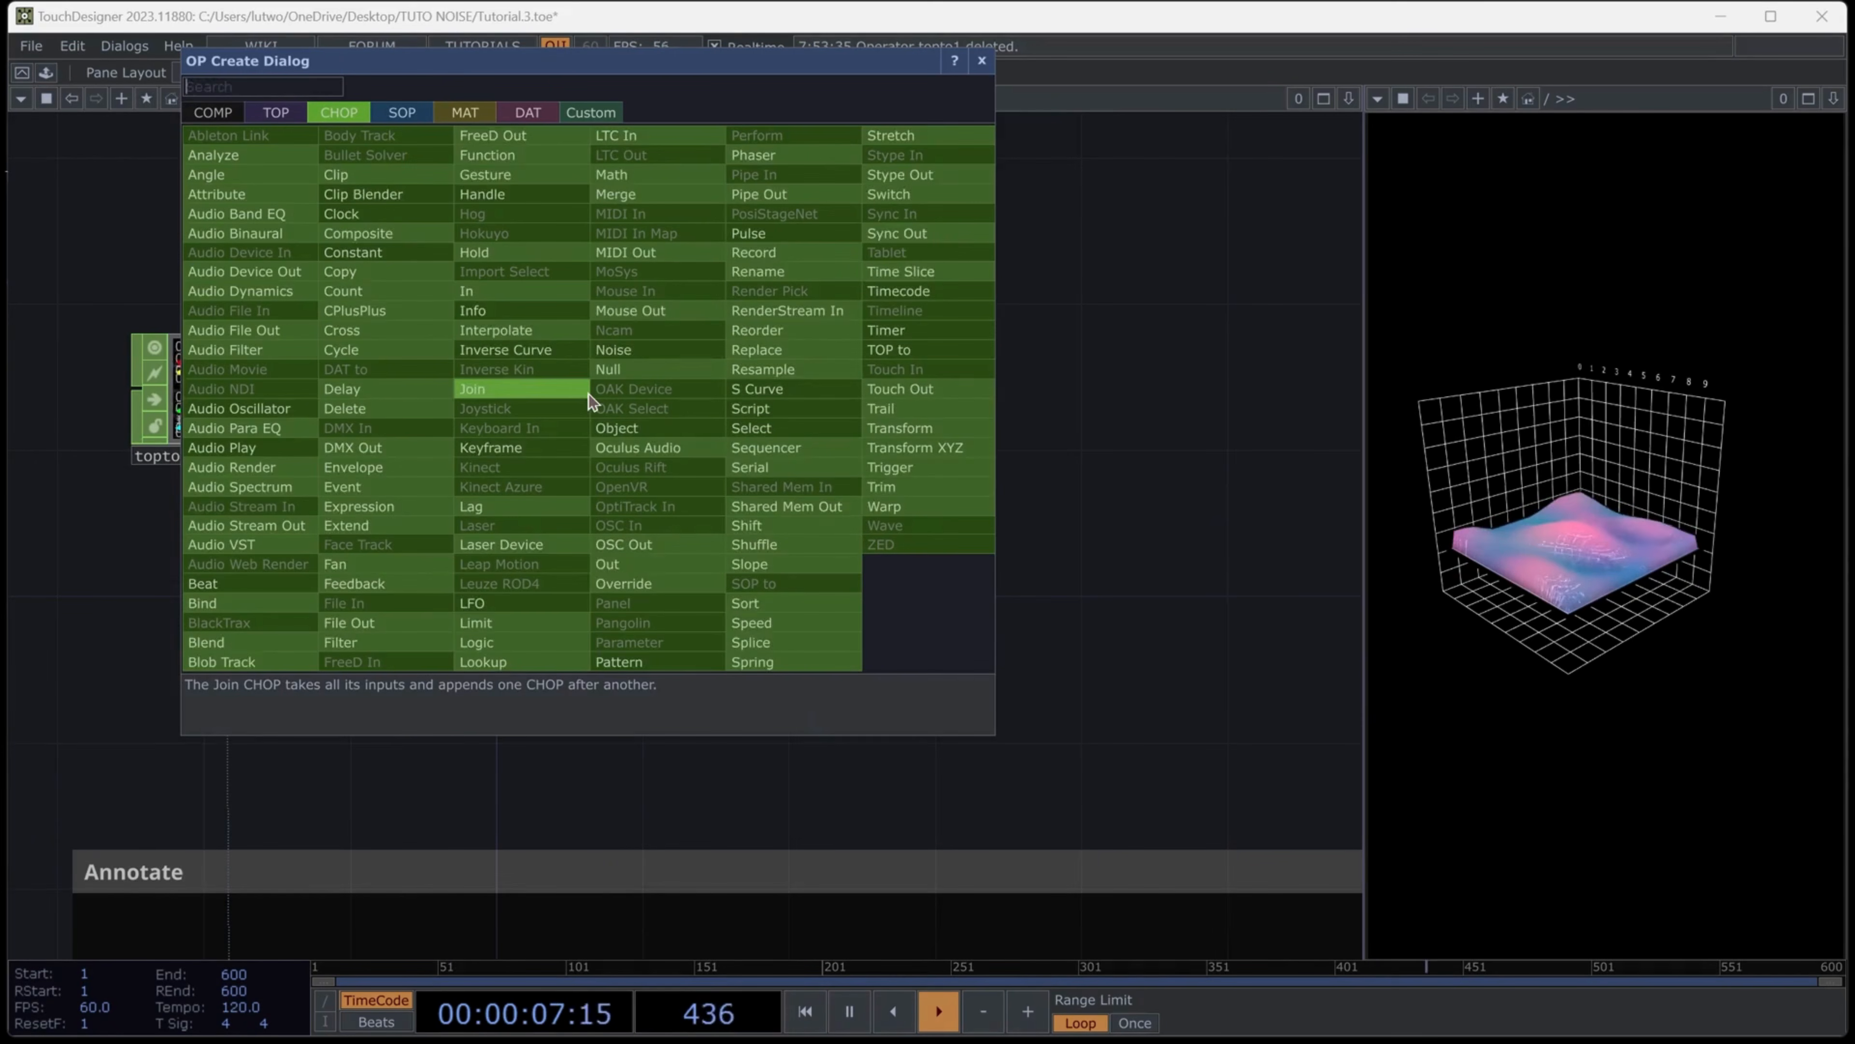
text(an)
click(257, 154)
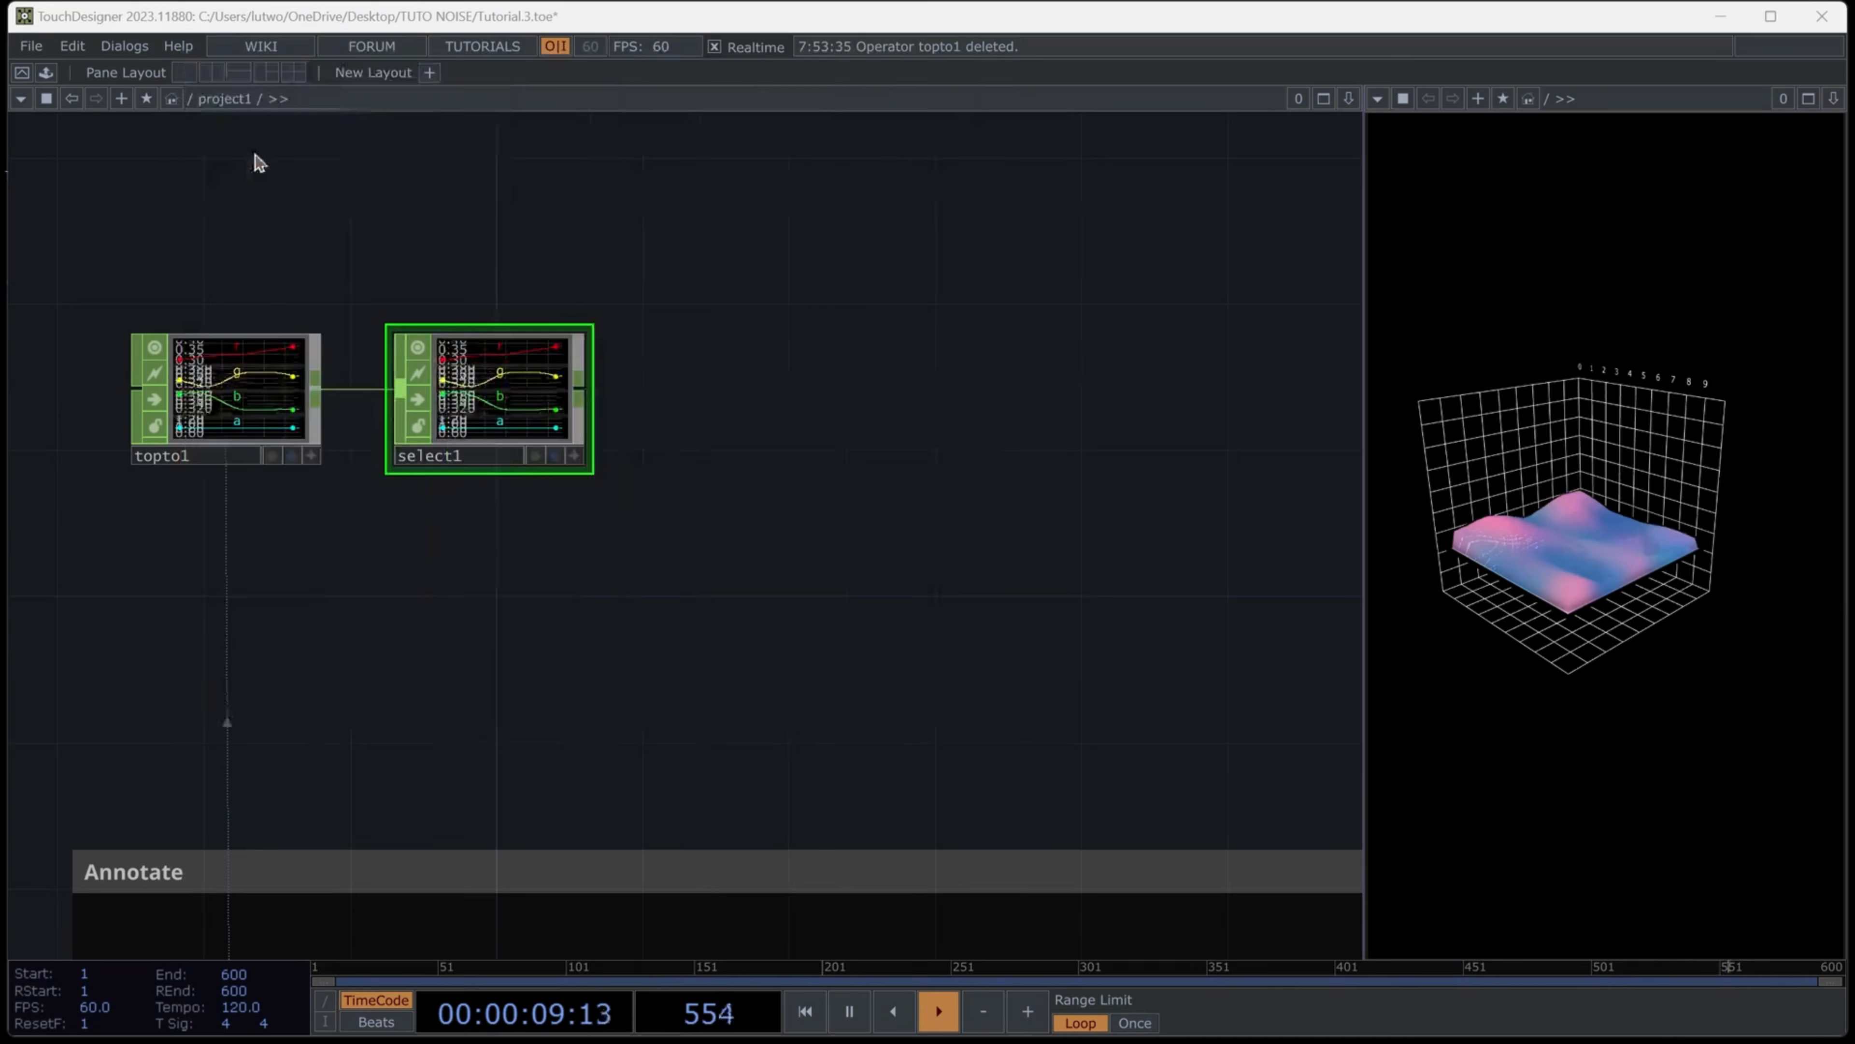
click(782, 199)
drag(1039, 281, 924, 310)
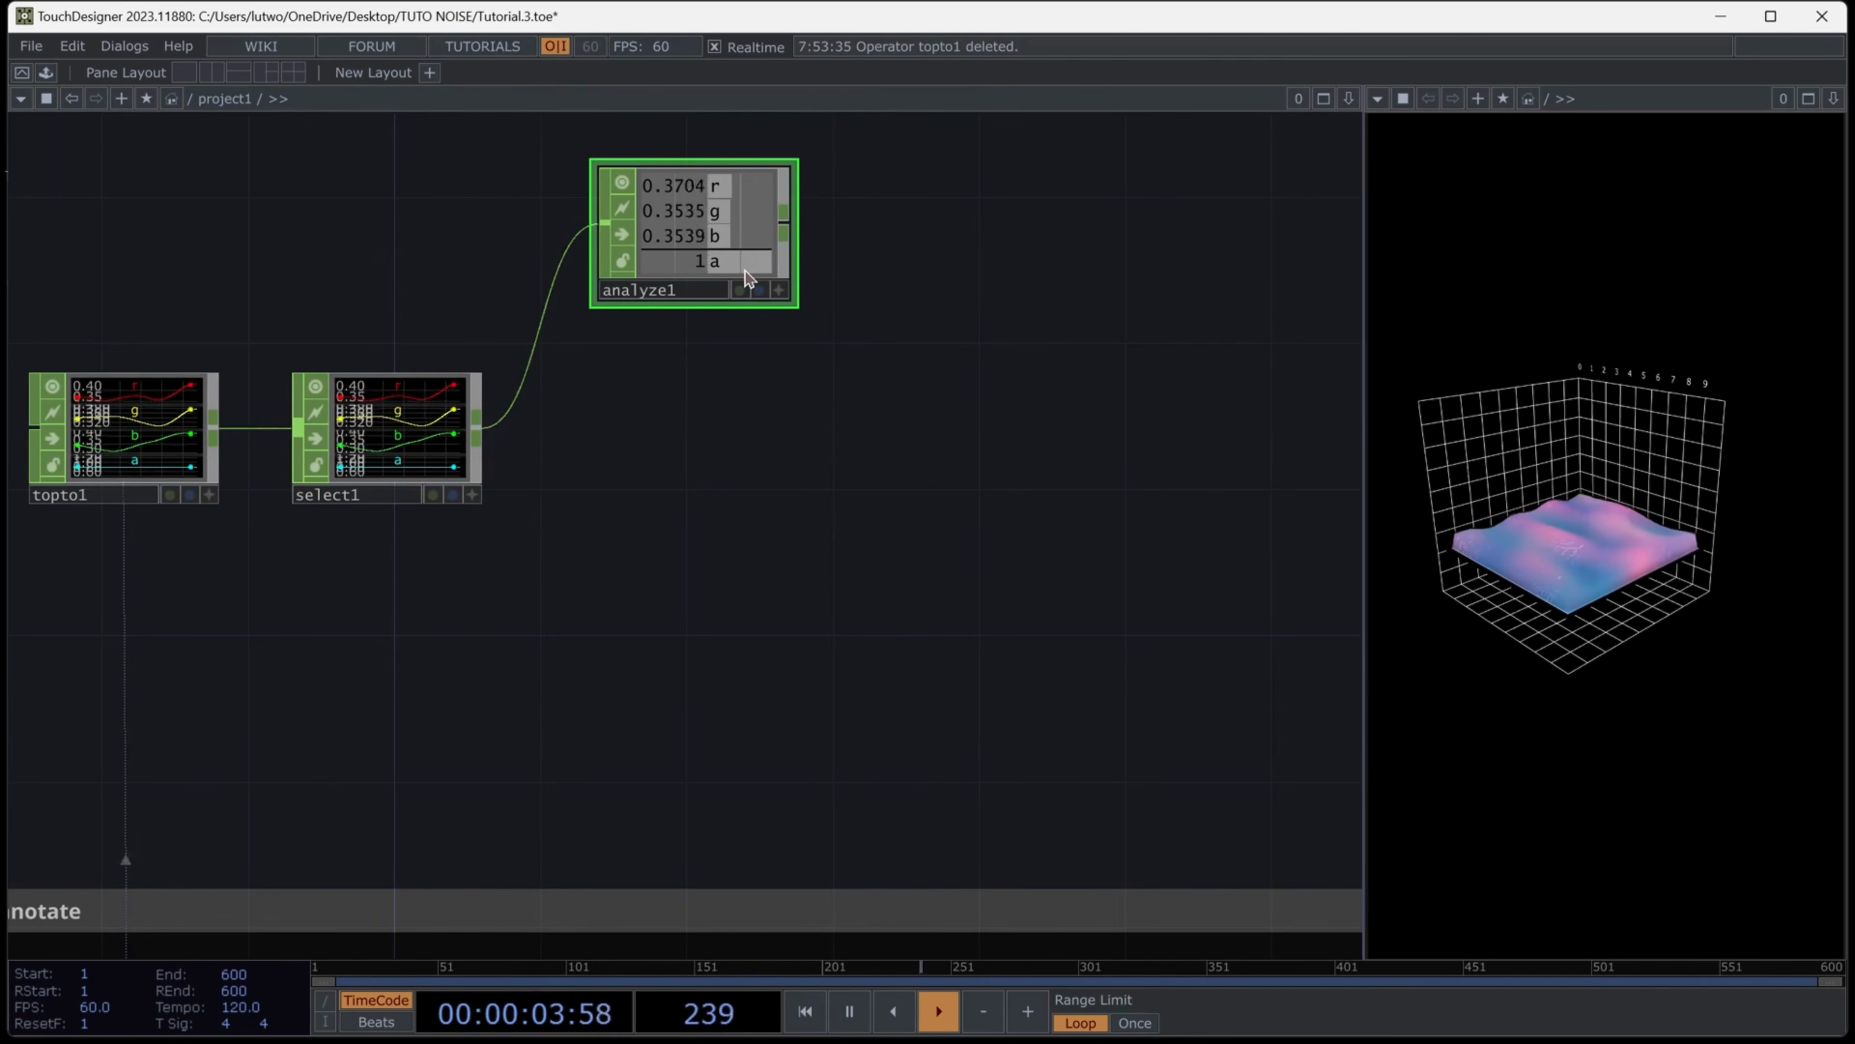
key(ctrl+v)
drag(695, 385, 695, 604)
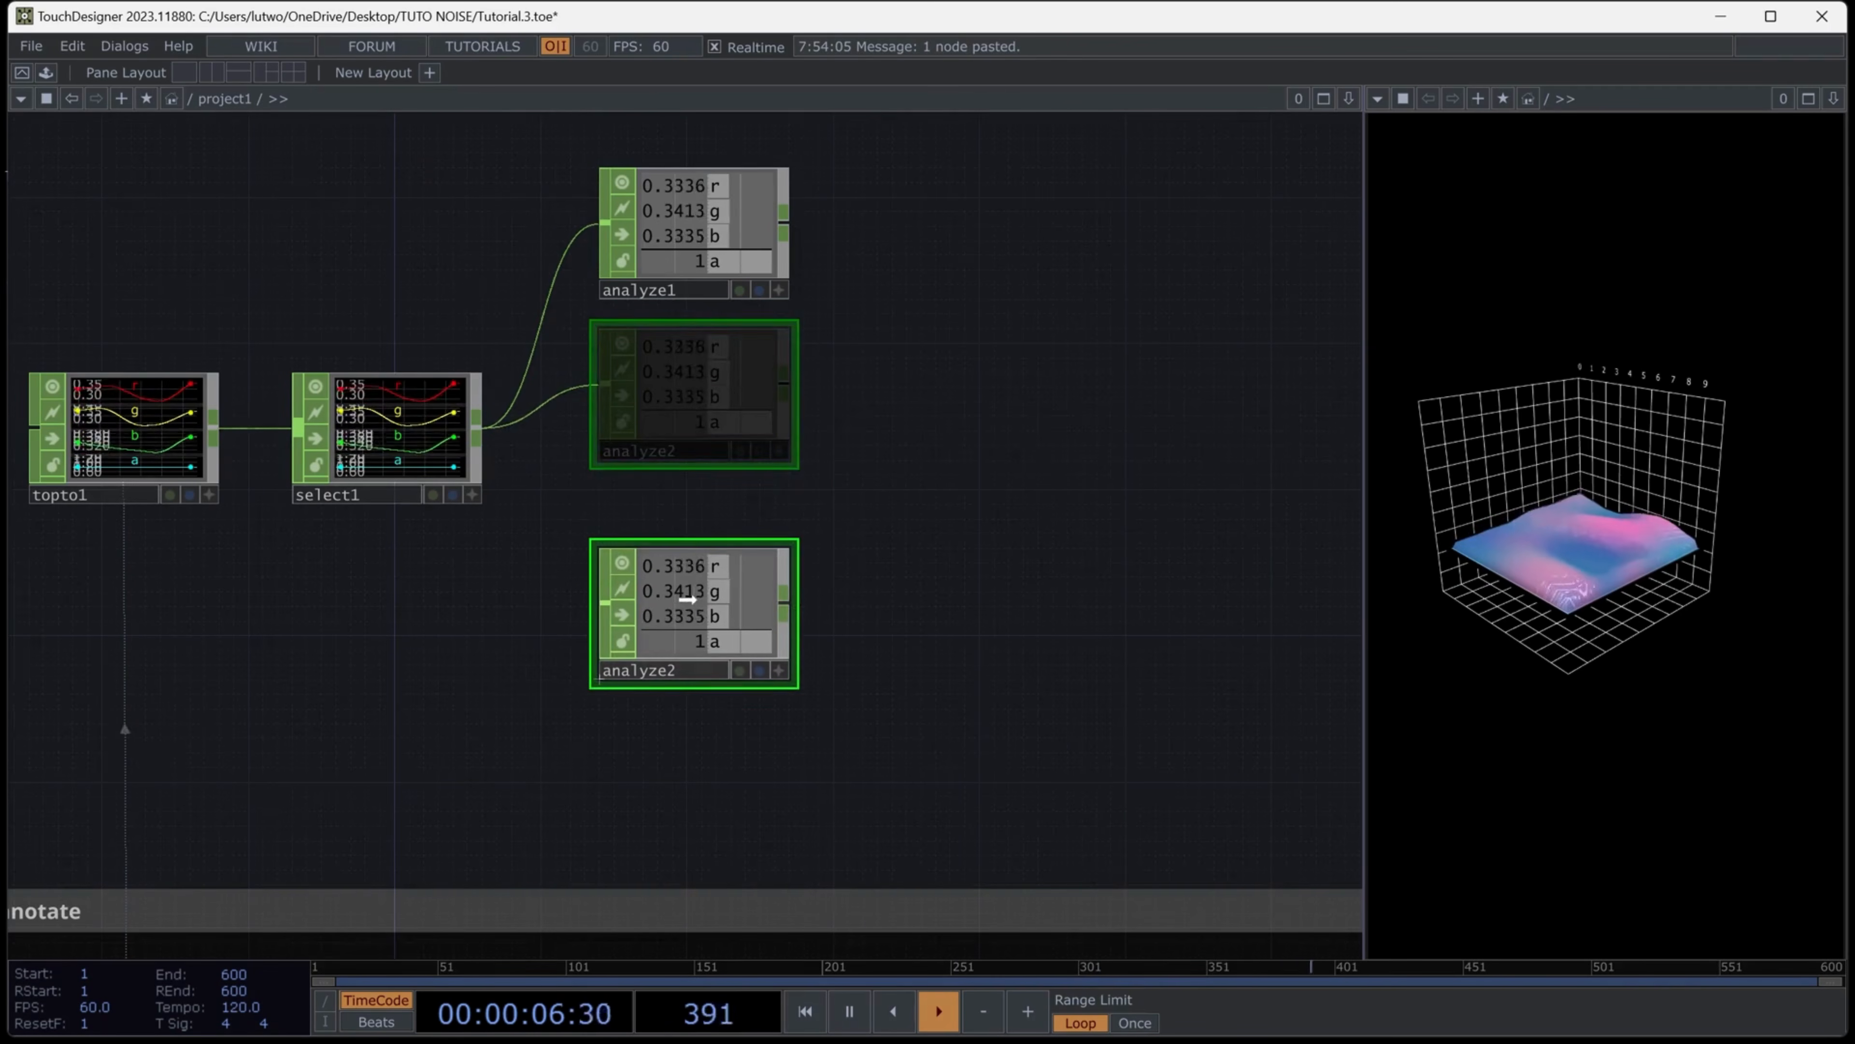
Rename the upper Analyze node to max and the lower one to min
scroll(652, 320, up, 3)
click(695, 293)
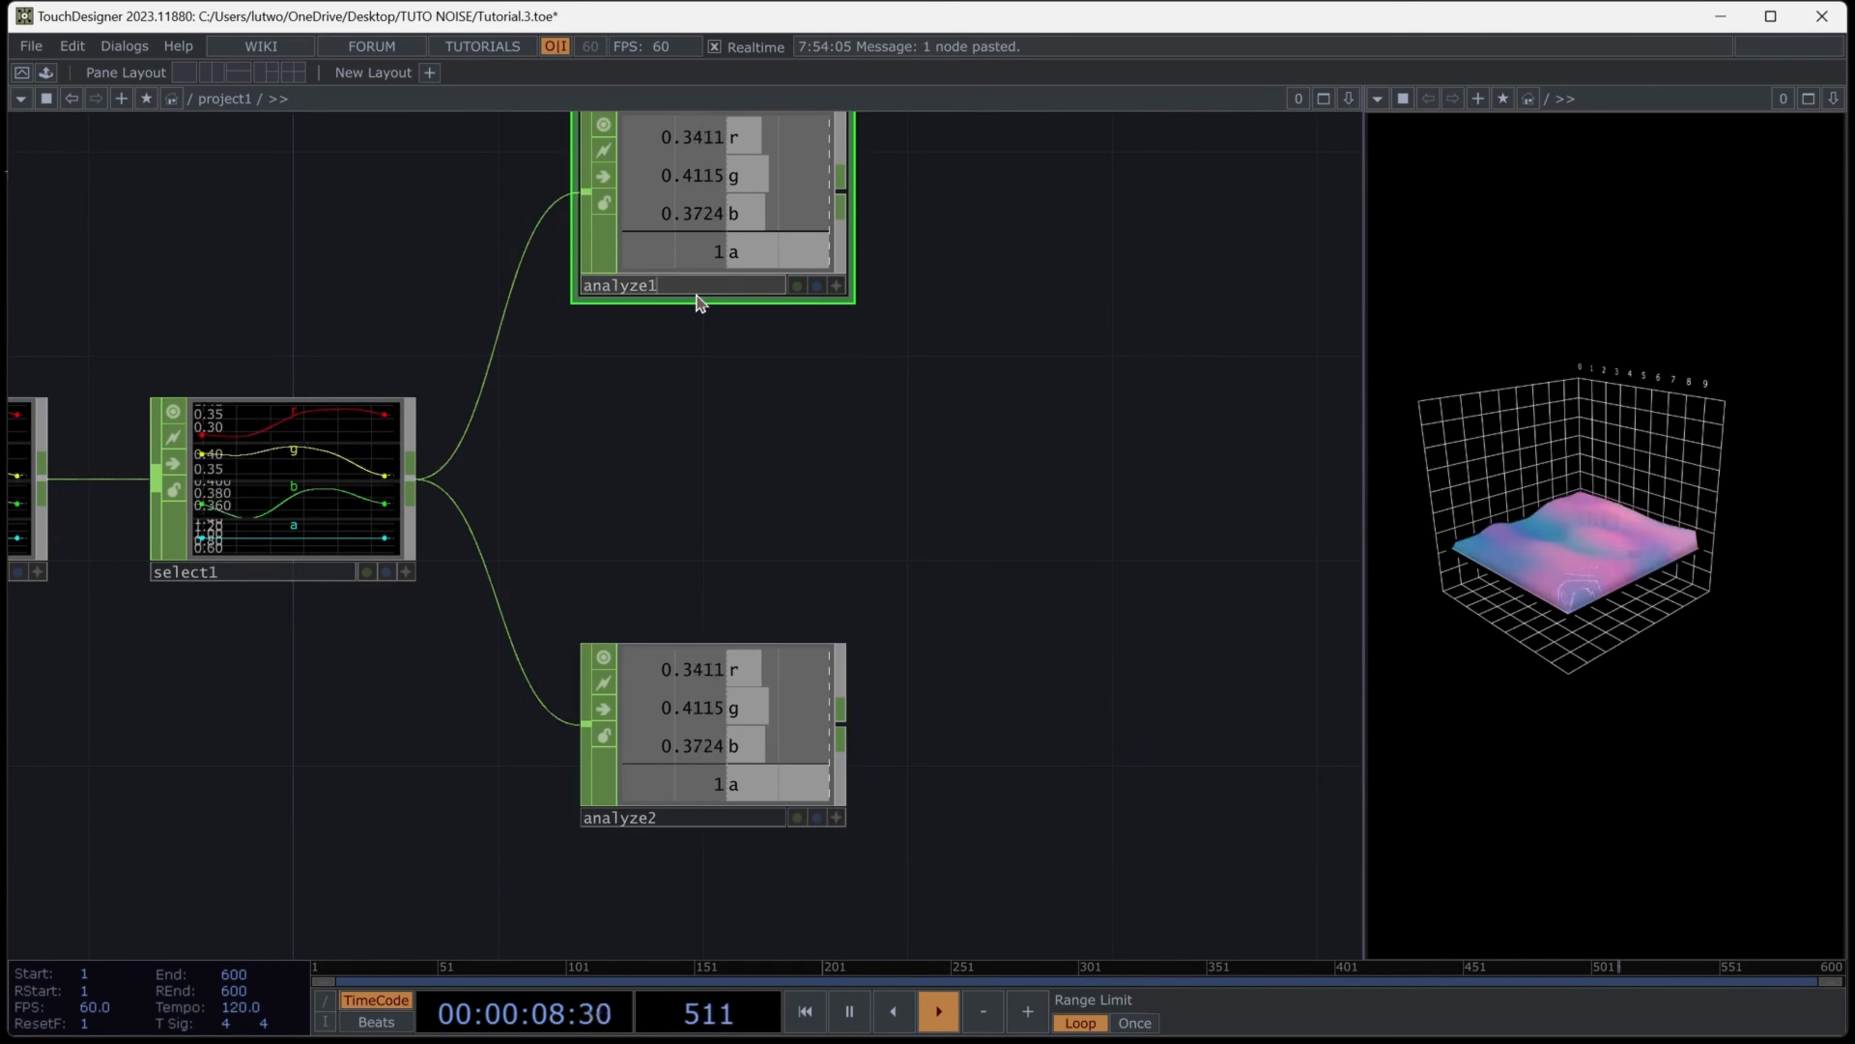
text(max)
key(Return)
click(662, 819)
text(min)
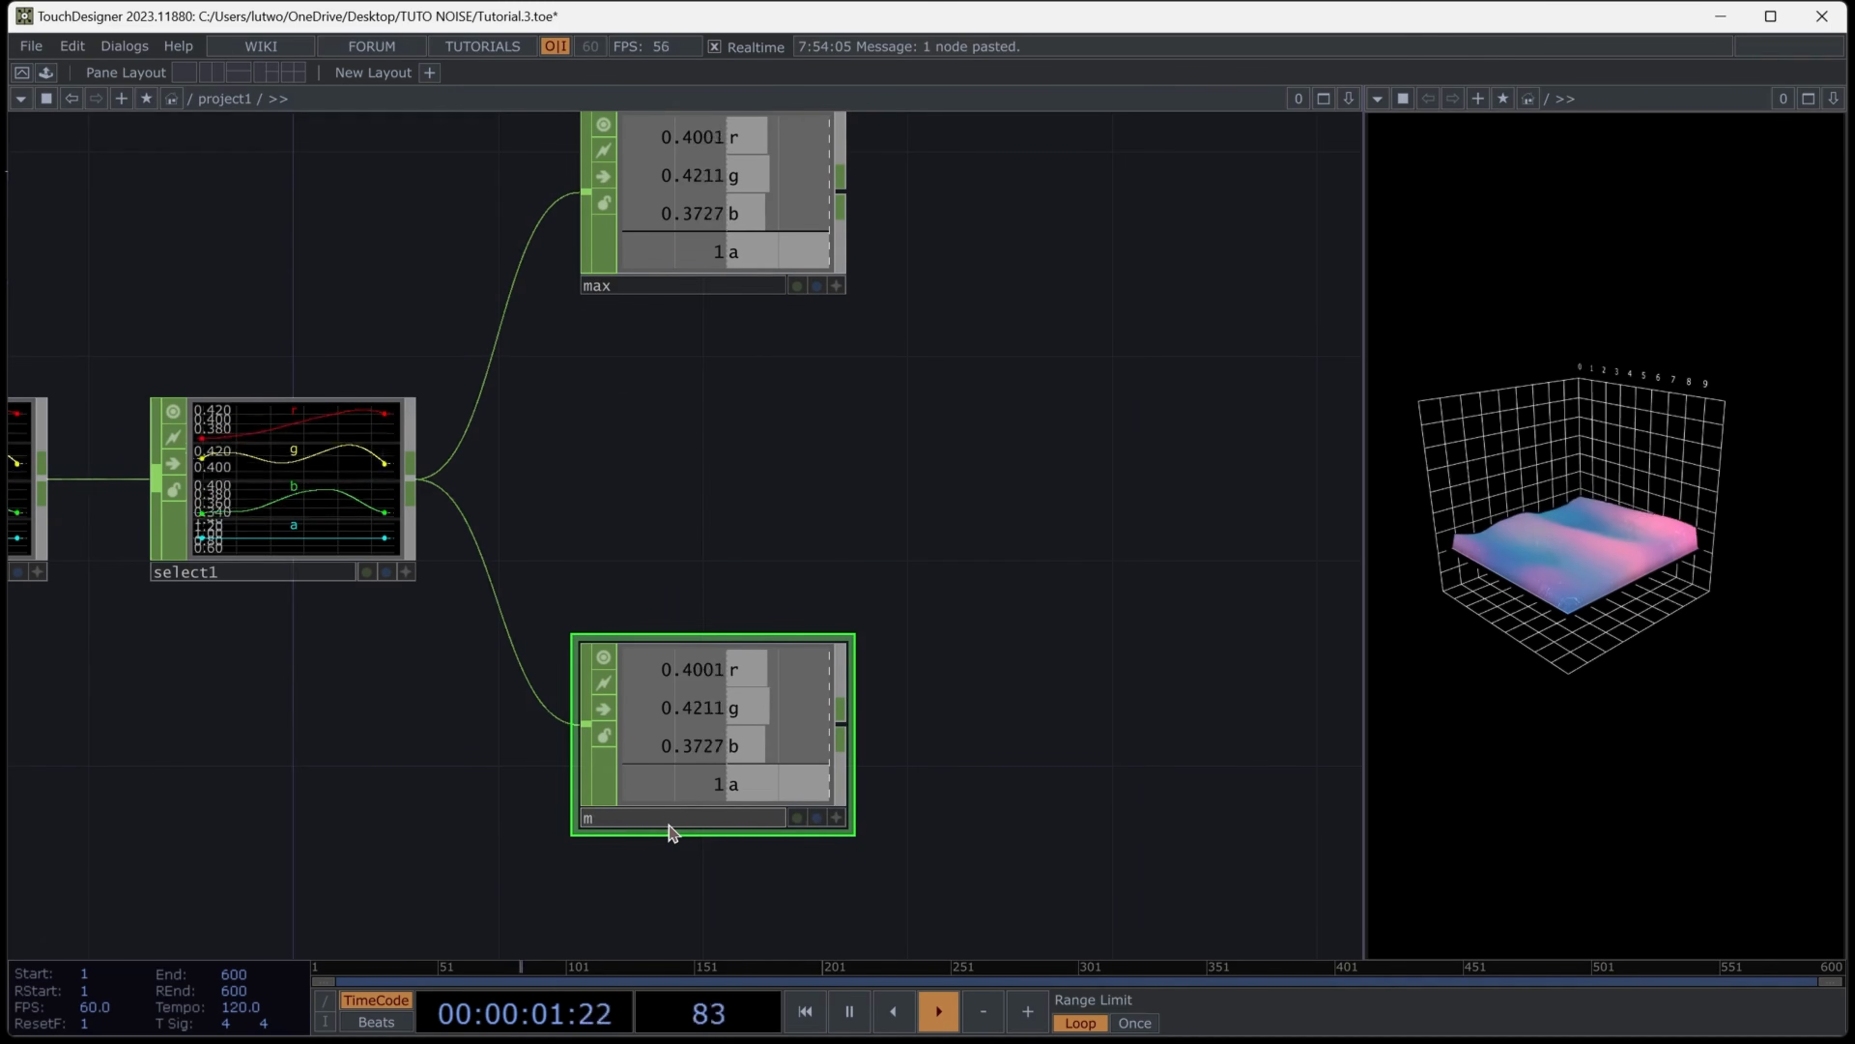
key(Return)
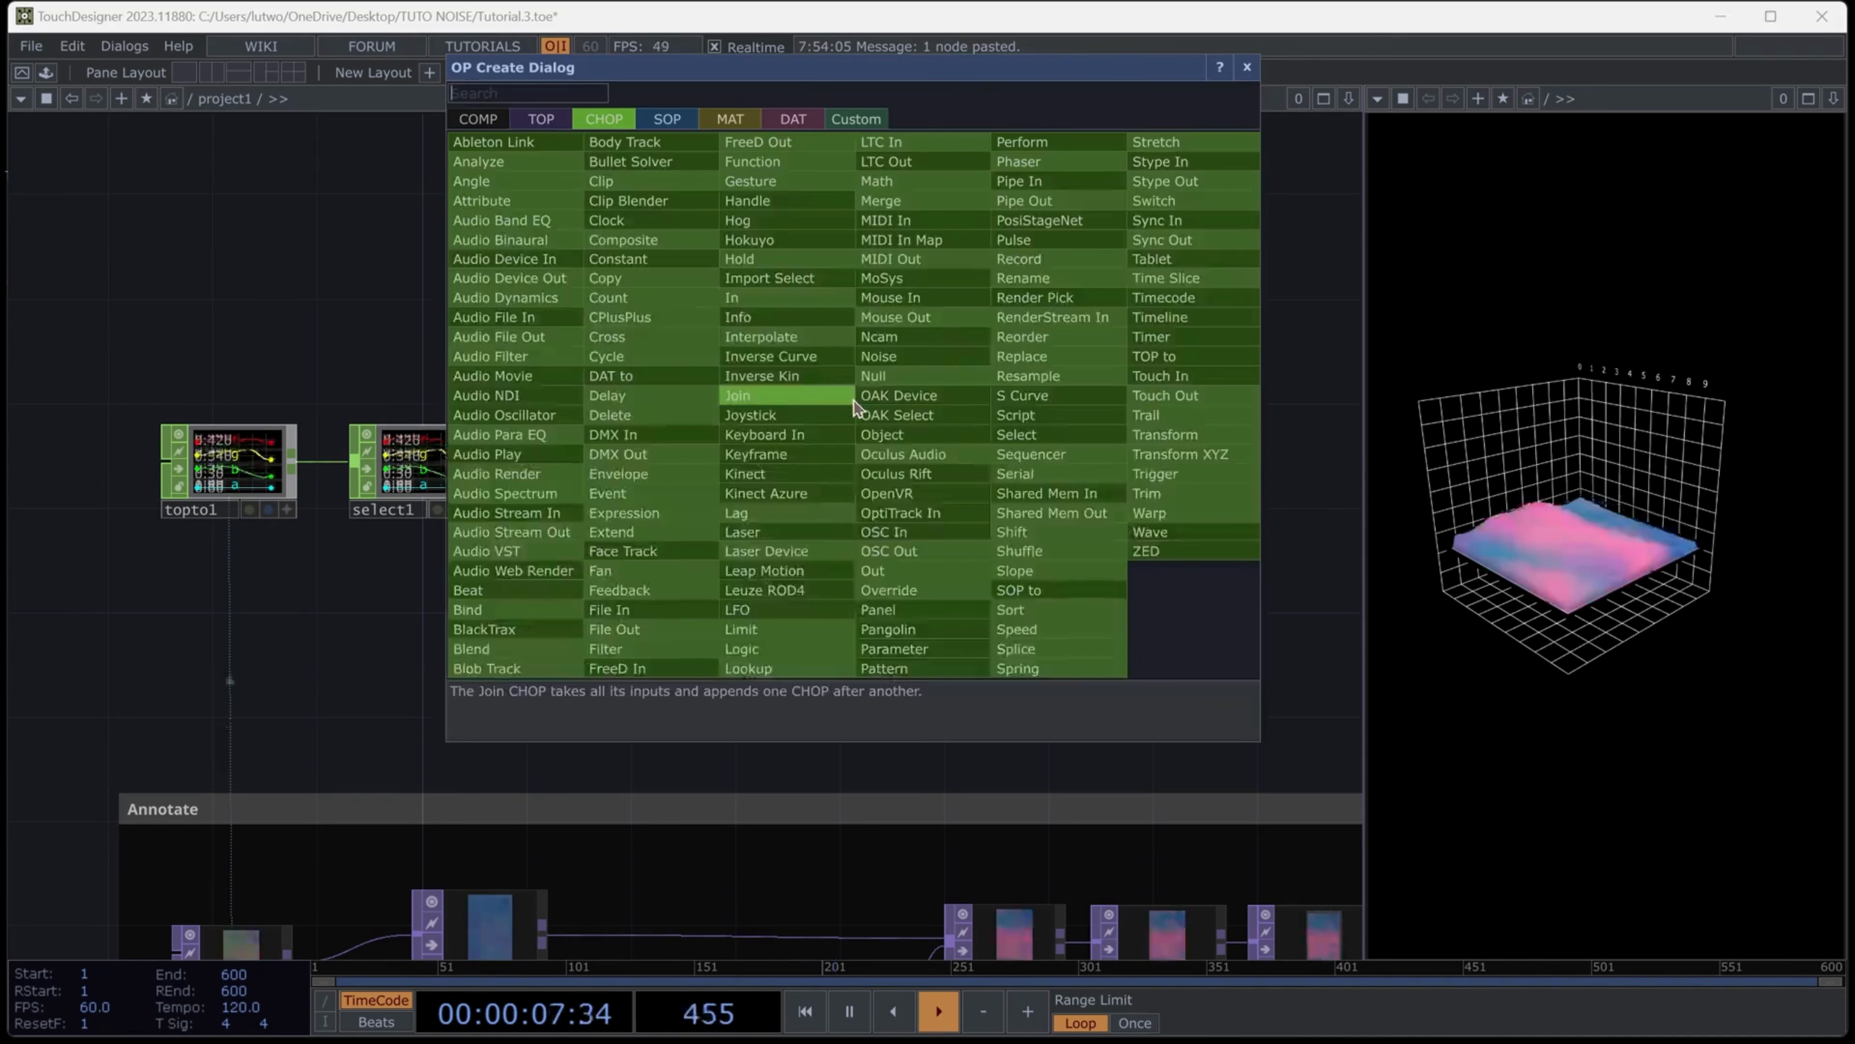
Add a Math CHOP beyond the max and min nodes, fed by select1 and aligned with it
text(mat)
key(Return)
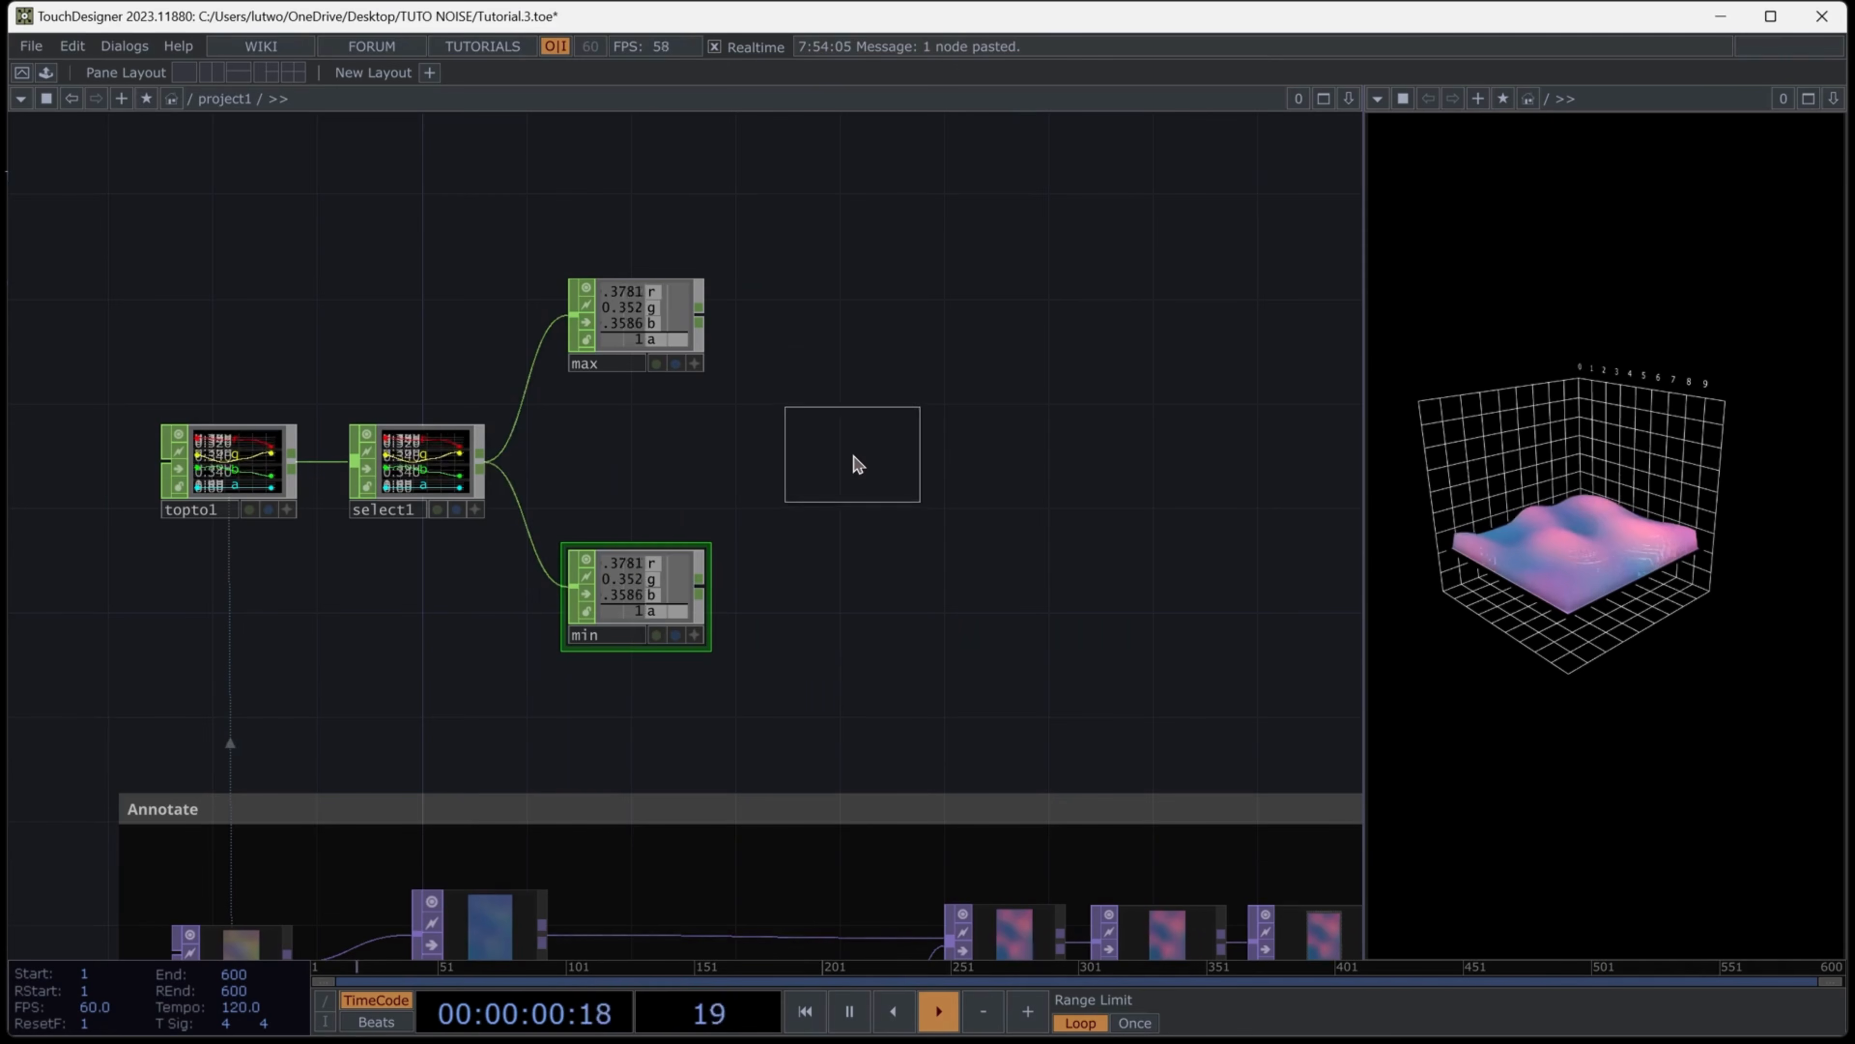
click(858, 460)
drag(750, 458, 791, 442)
drag(903, 452, 902, 463)
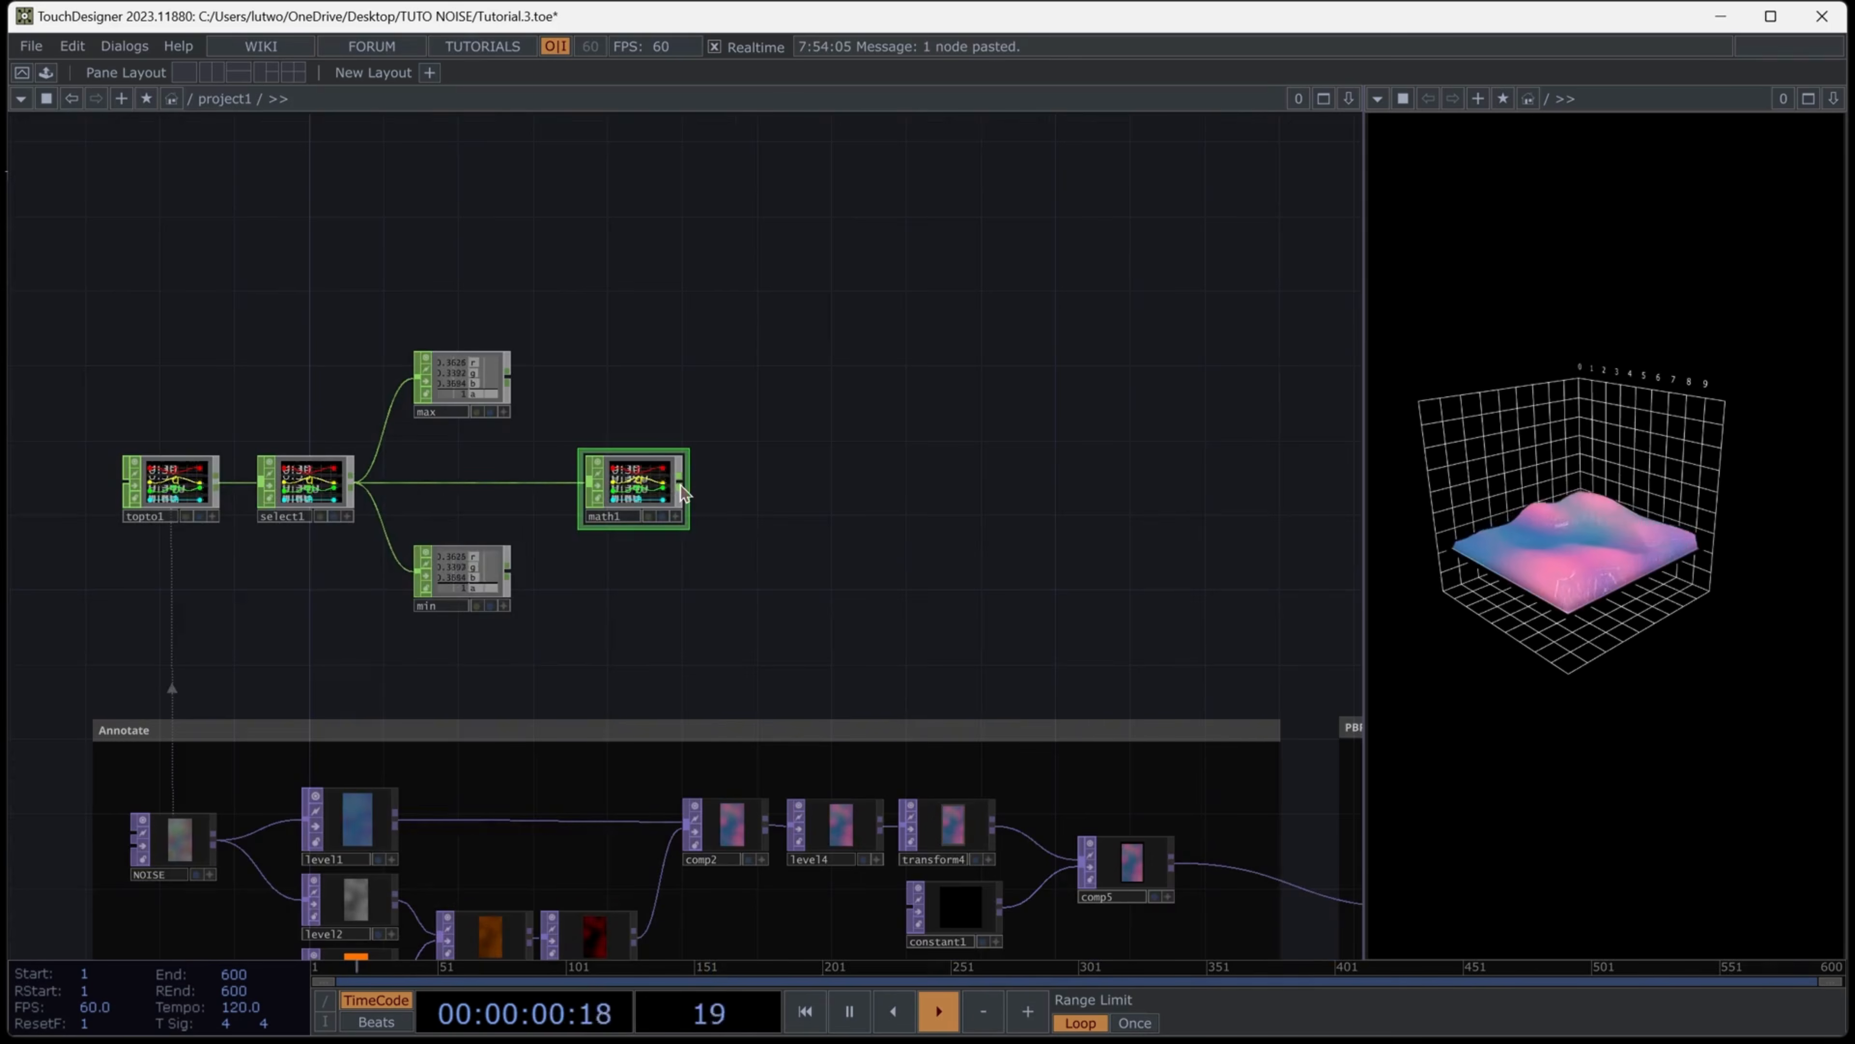
Connect a Resample CHOP to the output of math1 and align it with the chain
right_click(680, 492)
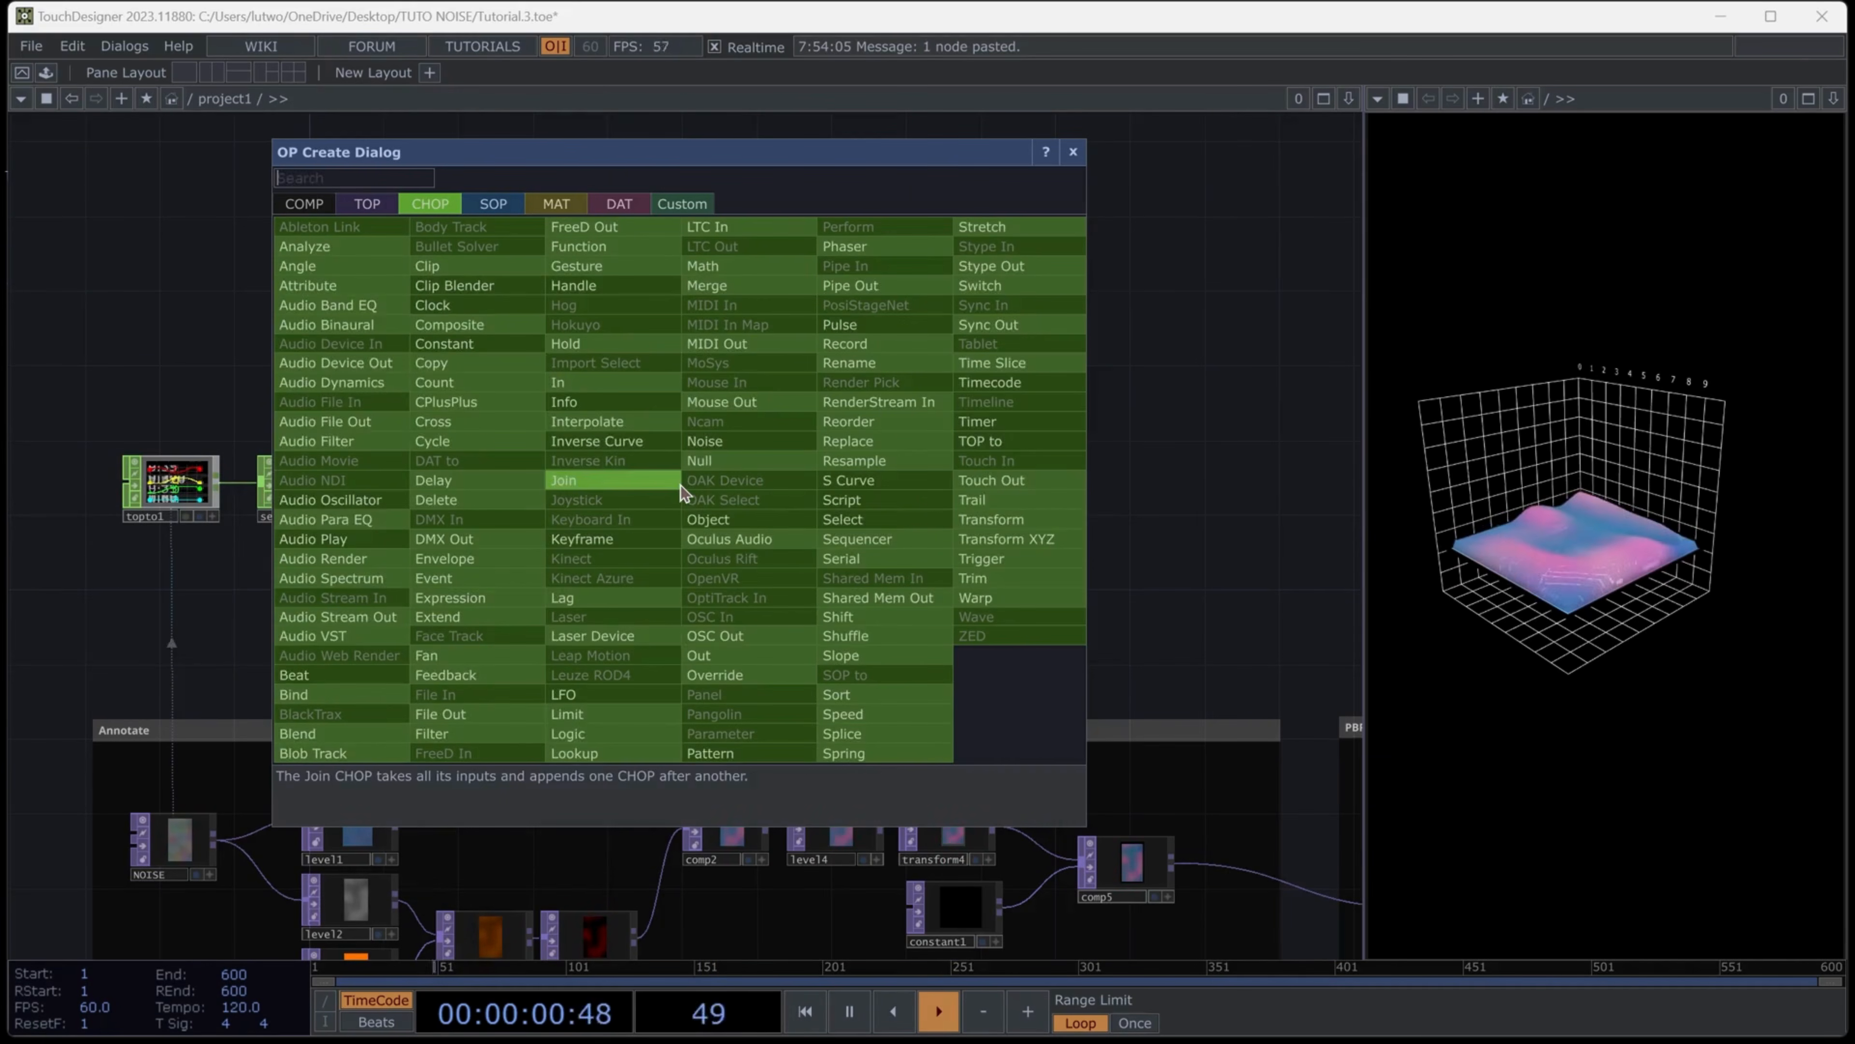
key(Escape)
scroll(594, 496, down, 3)
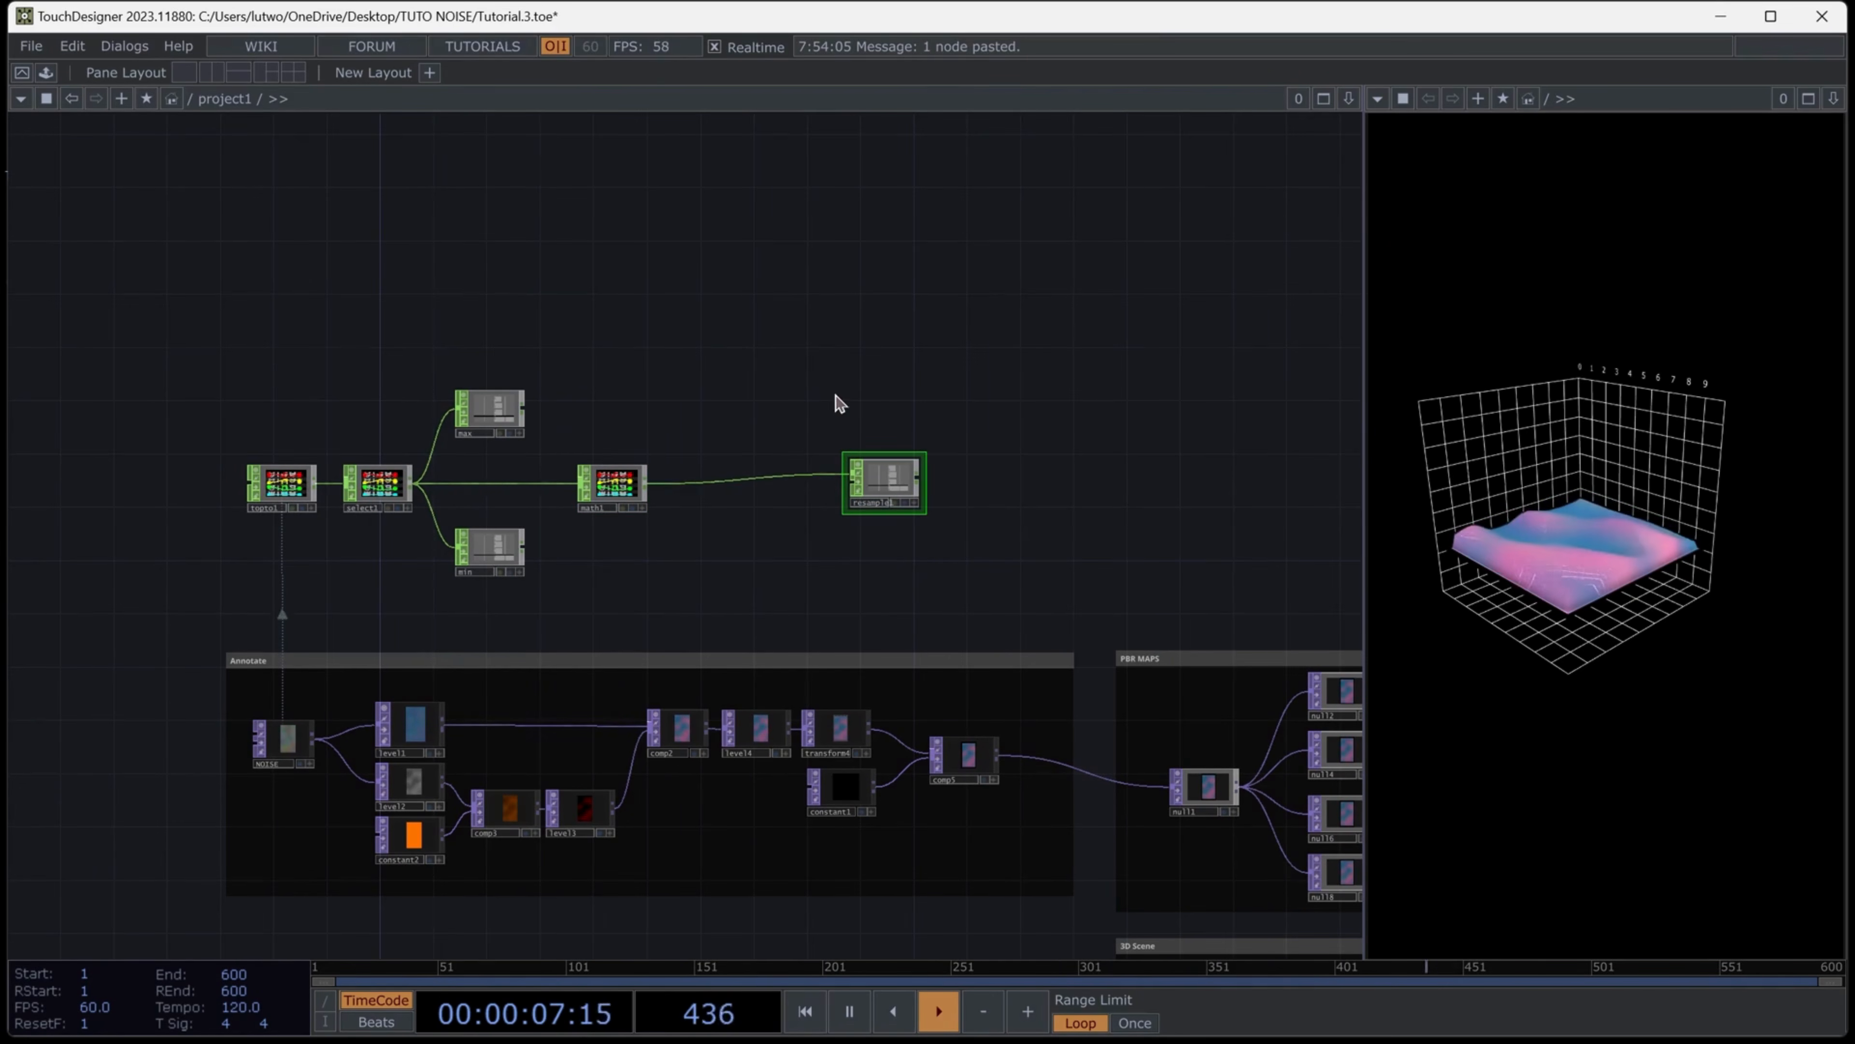
drag(919, 481, 890, 486)
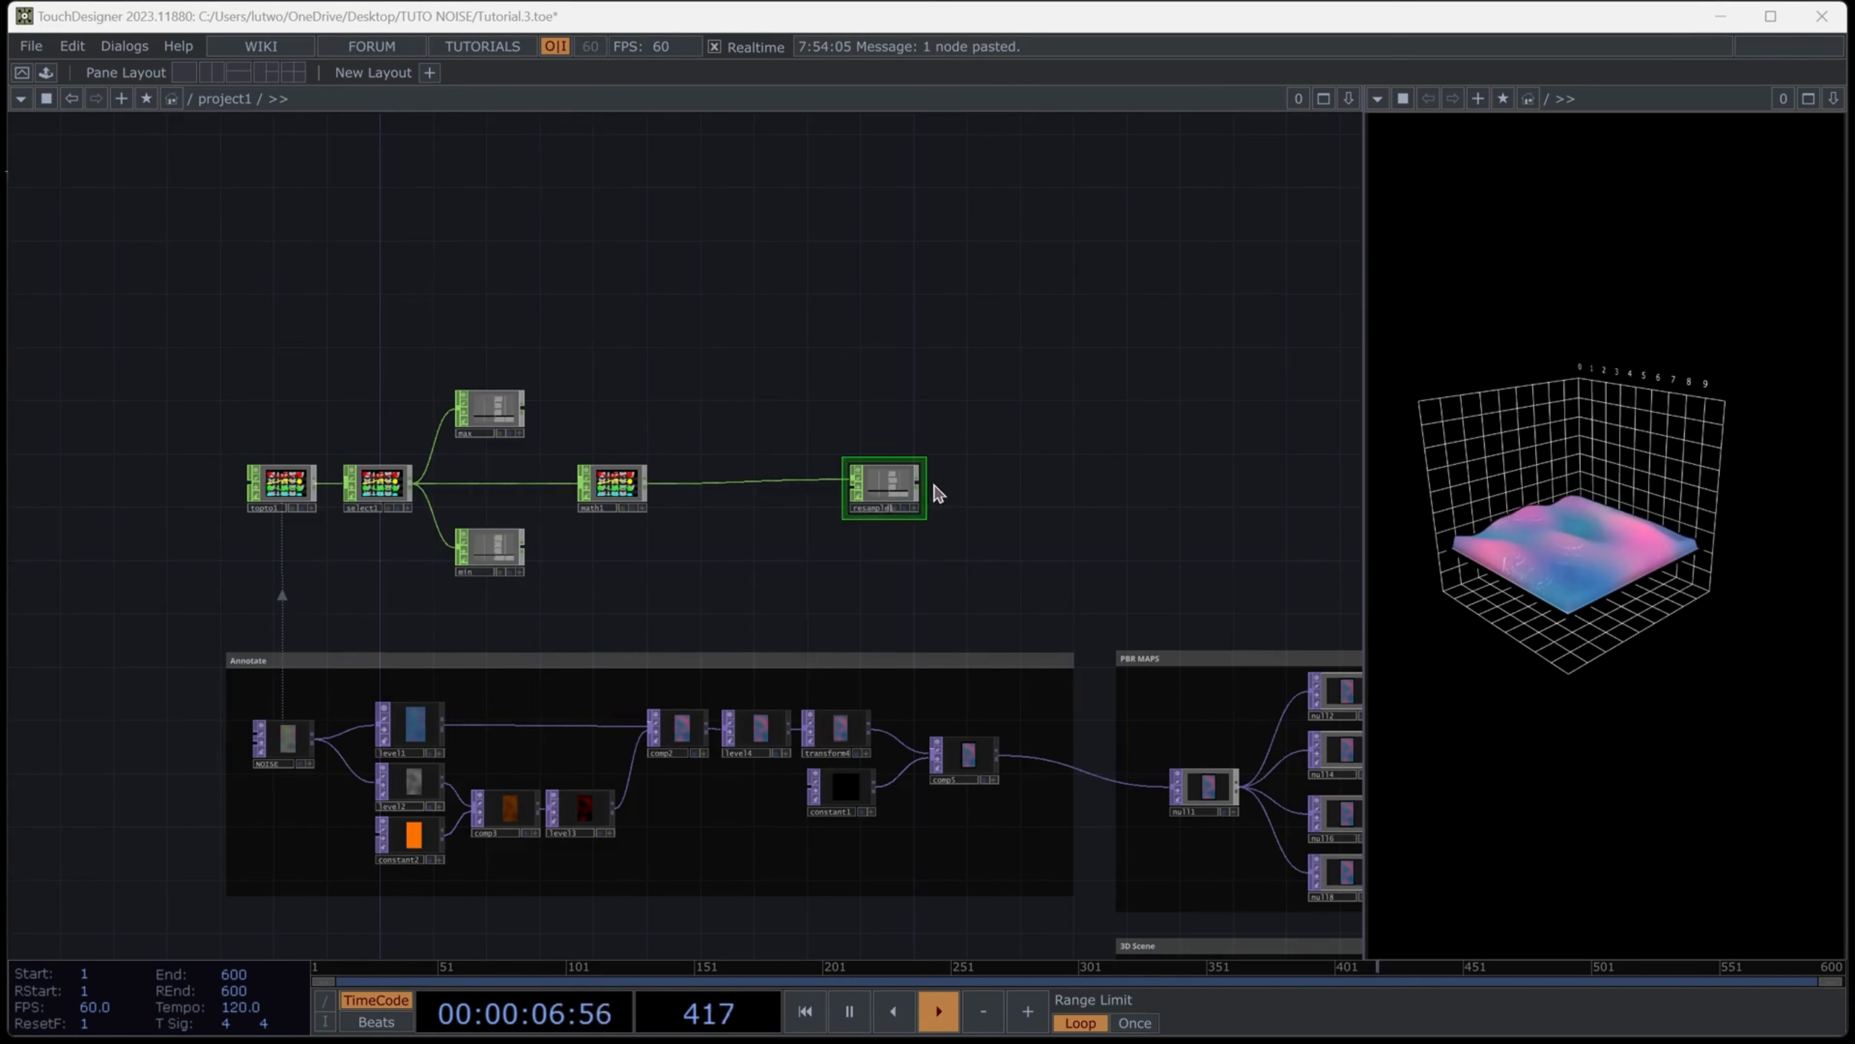
Connect a Null CHOP to the output of resample1 and rename it ty
scroll(909, 489, up, 3)
key(Tab)
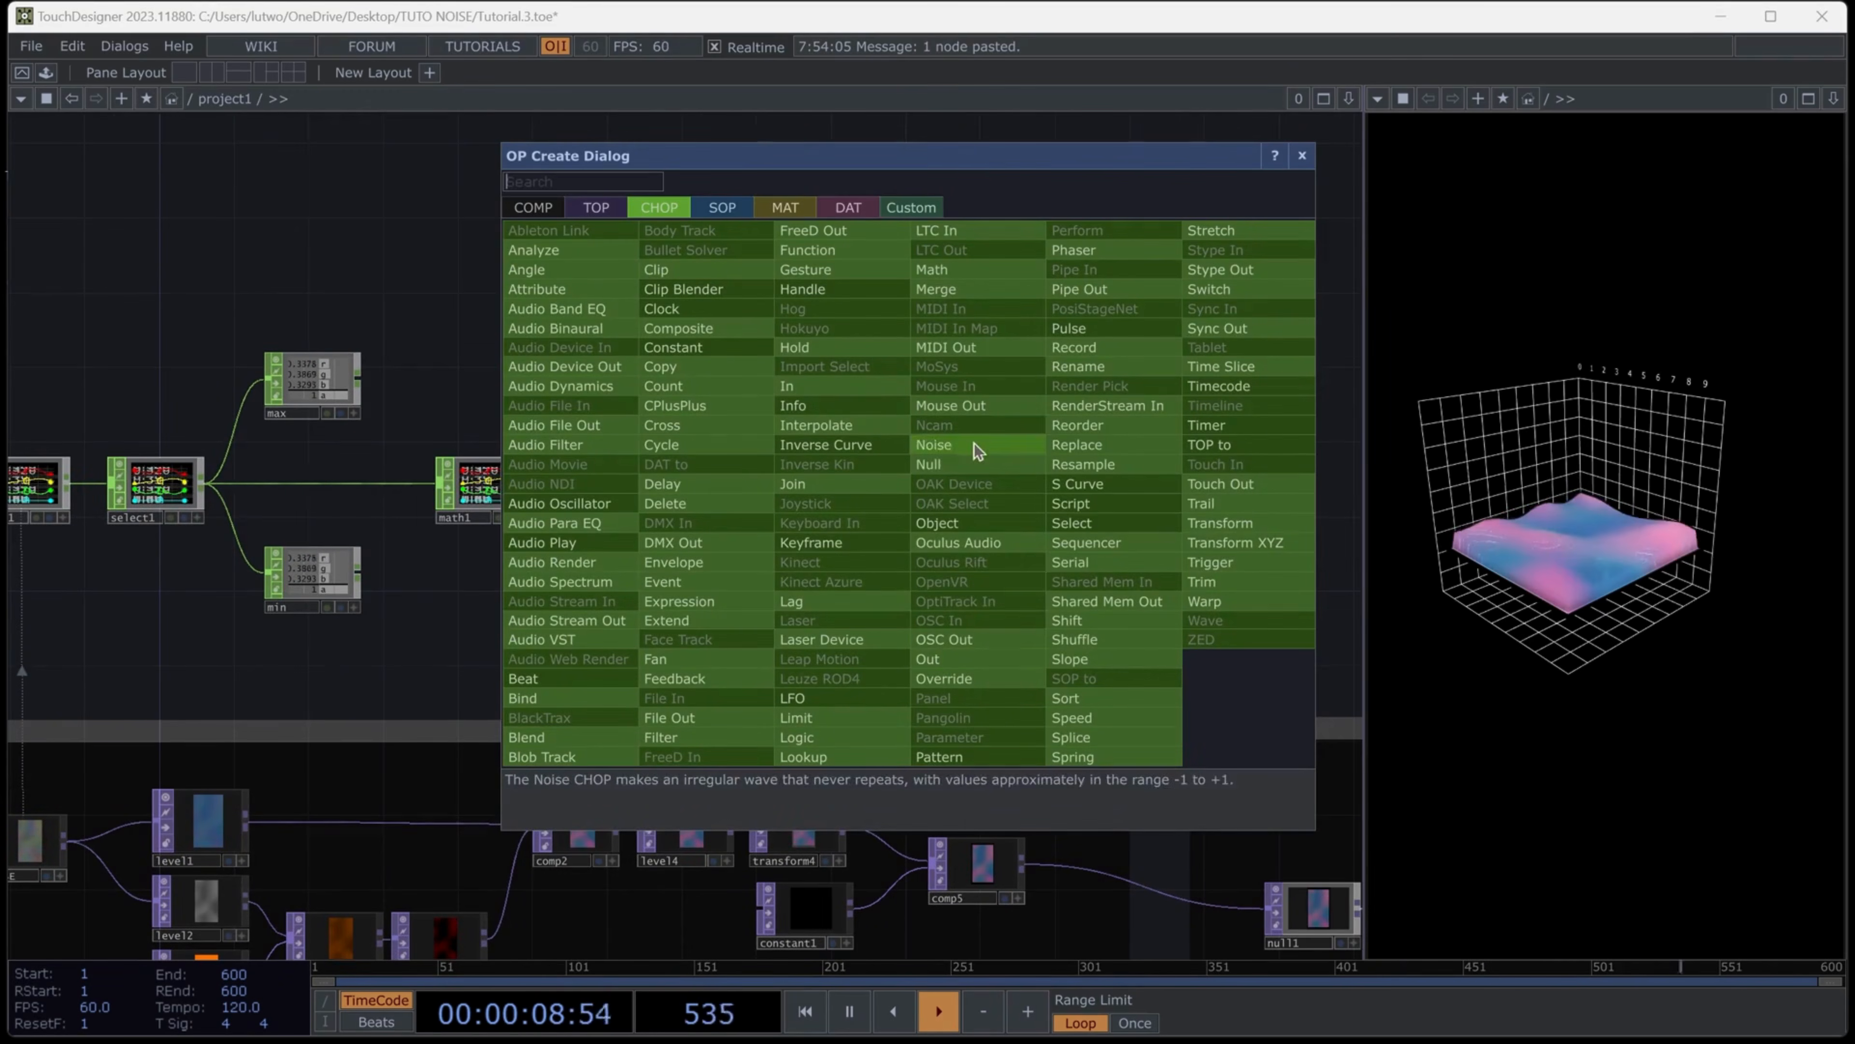
click(942, 464)
click(999, 513)
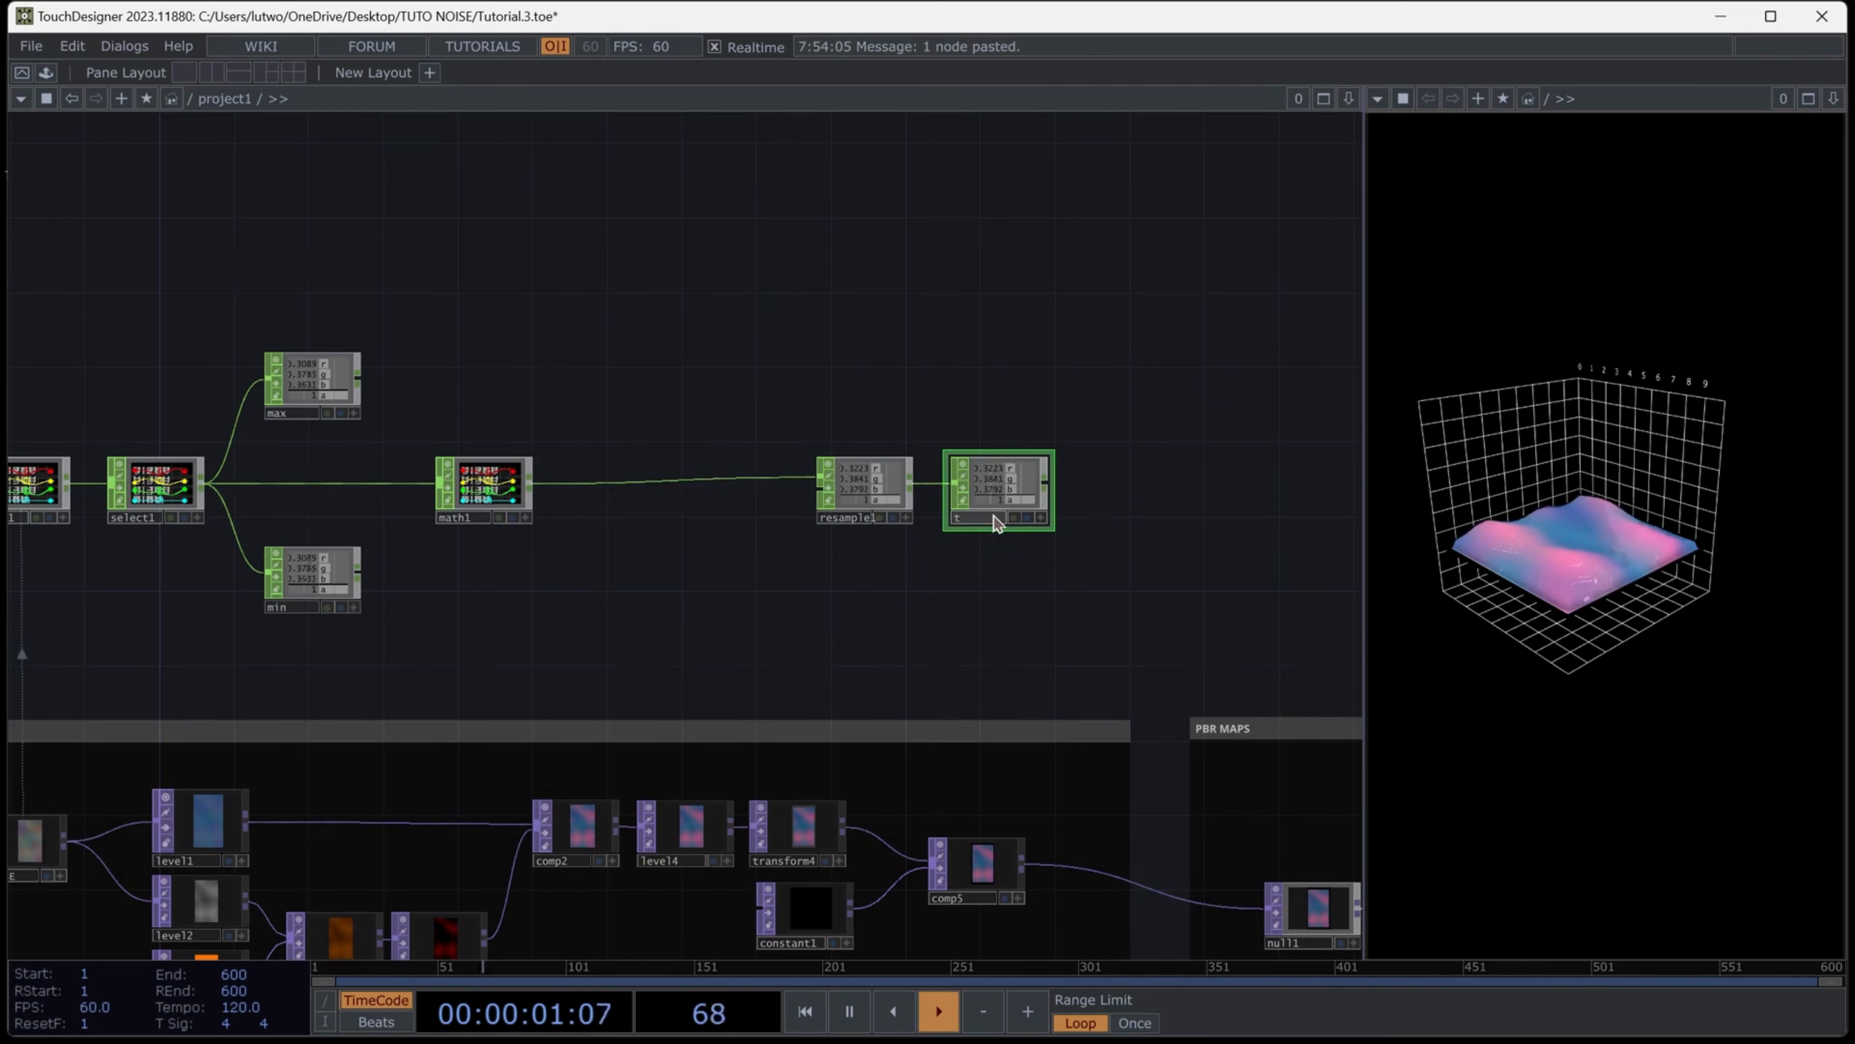
click(993, 515)
text(ty)
key(Return)
Attach a CHOP to TOP operator to the output of ty
drag(1328, 505, 896, 515)
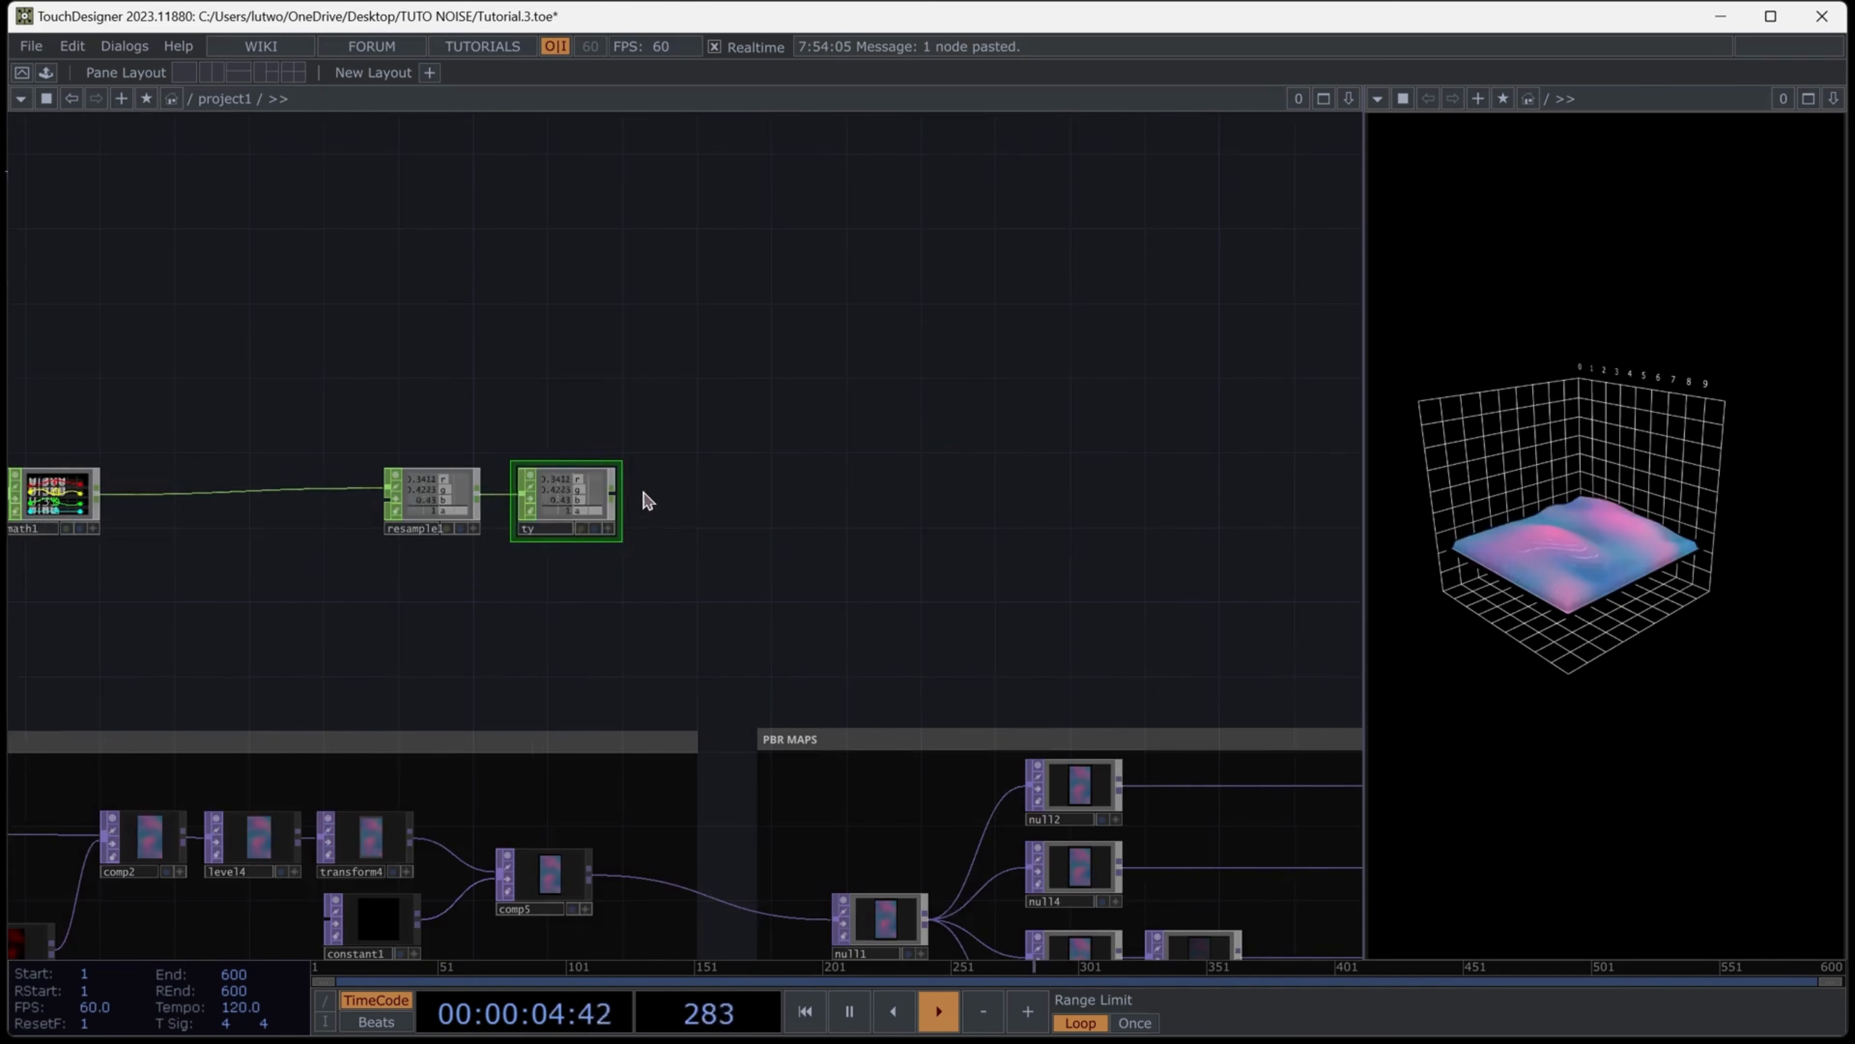
right_click(618, 498)
click(309, 216)
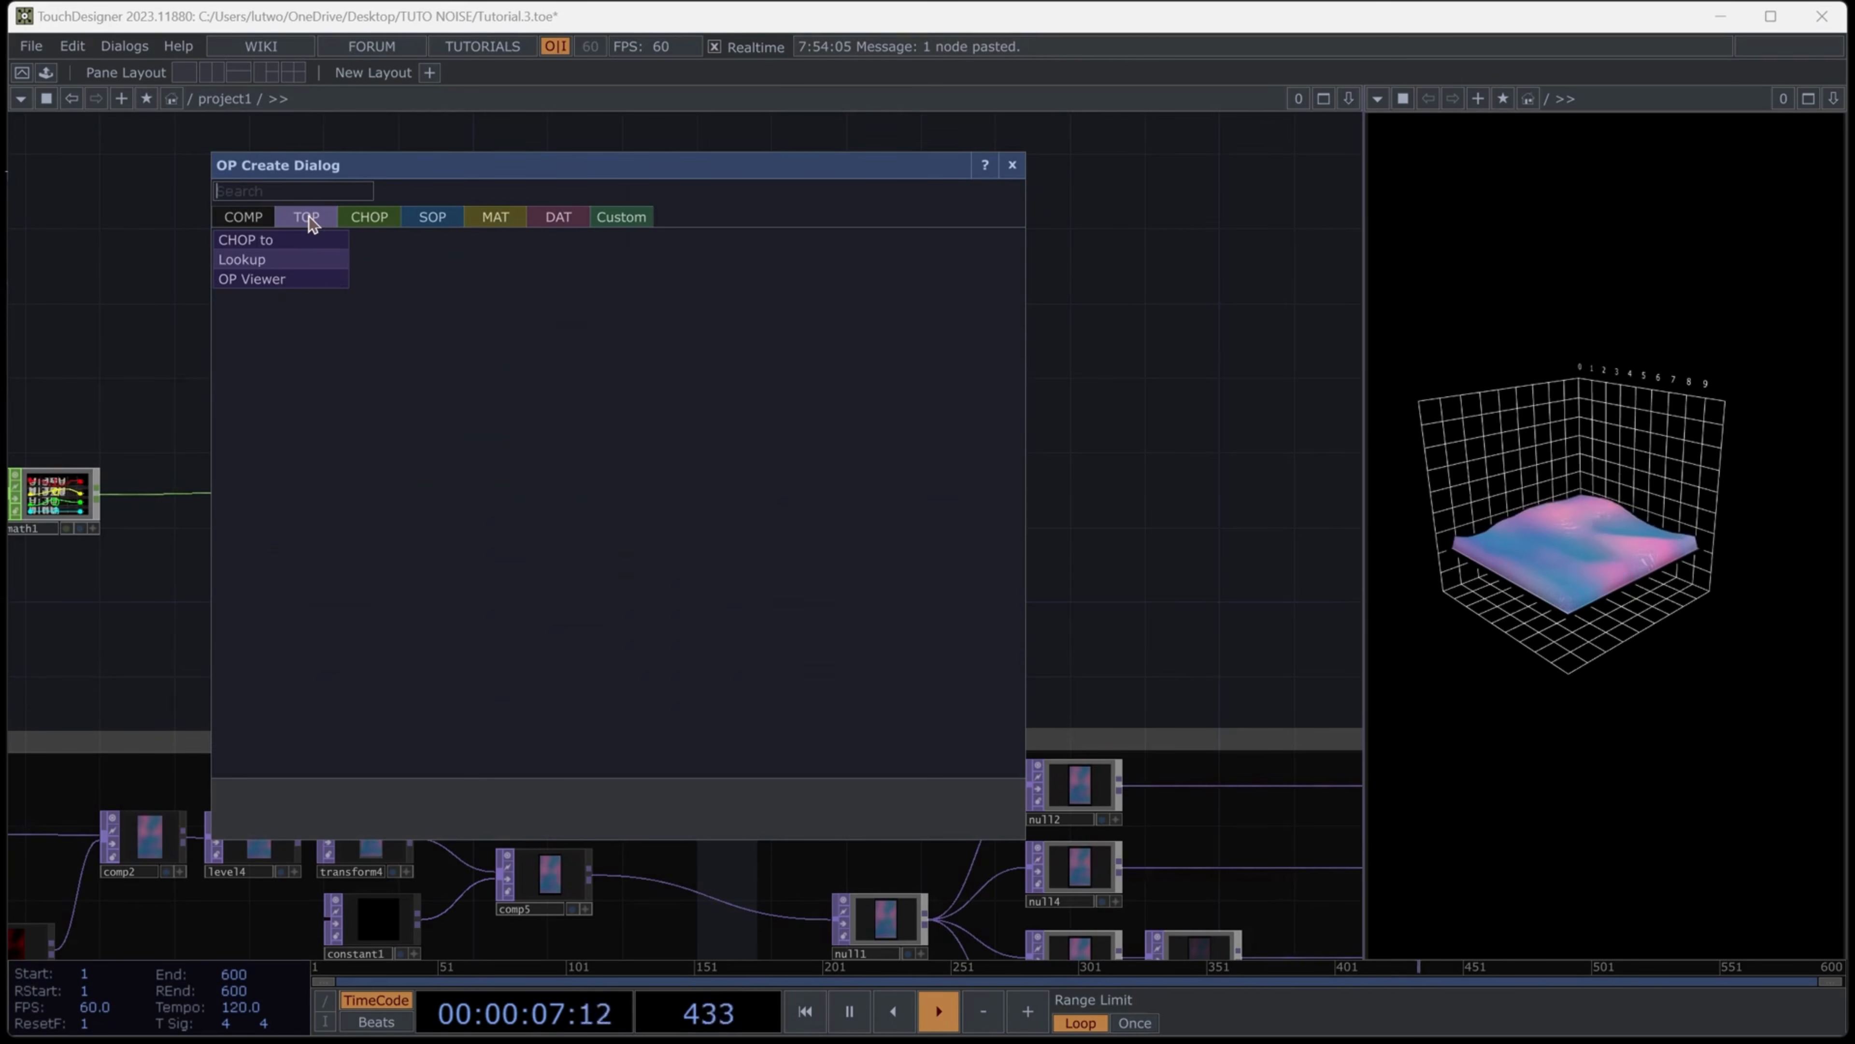
click(274, 242)
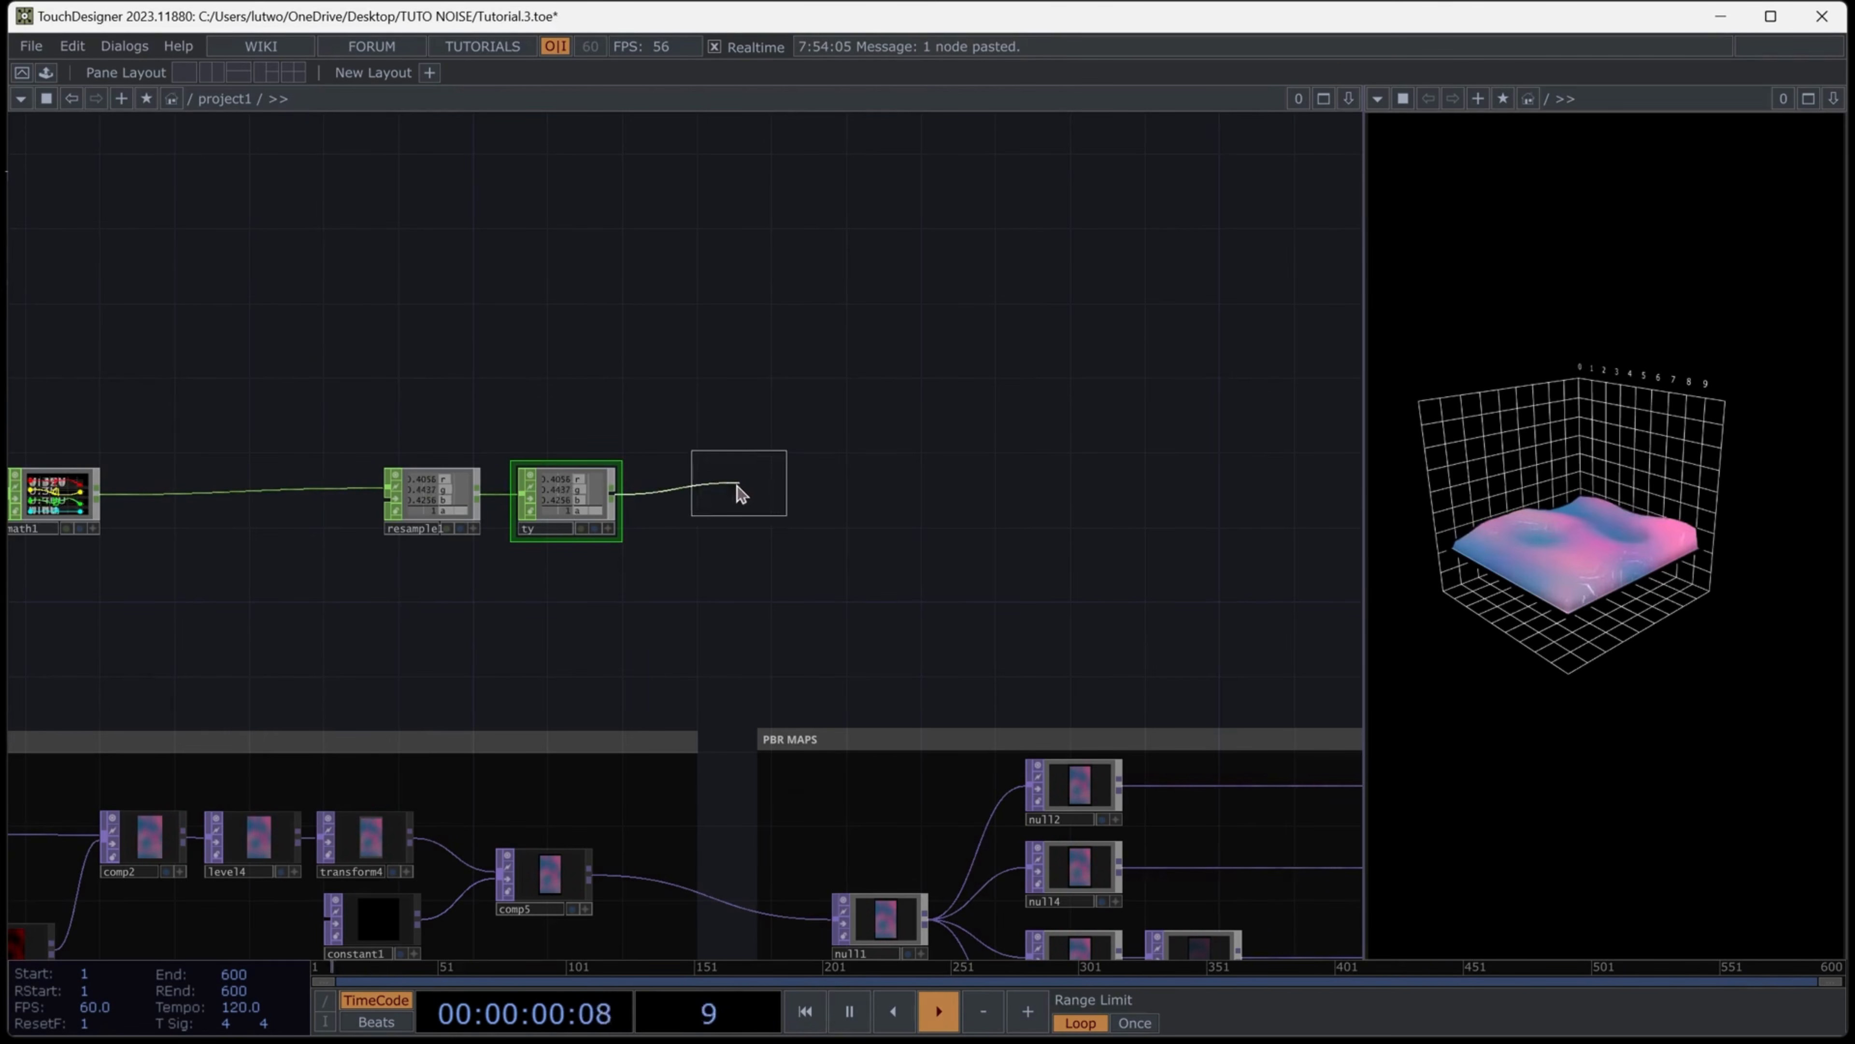
click(730, 499)
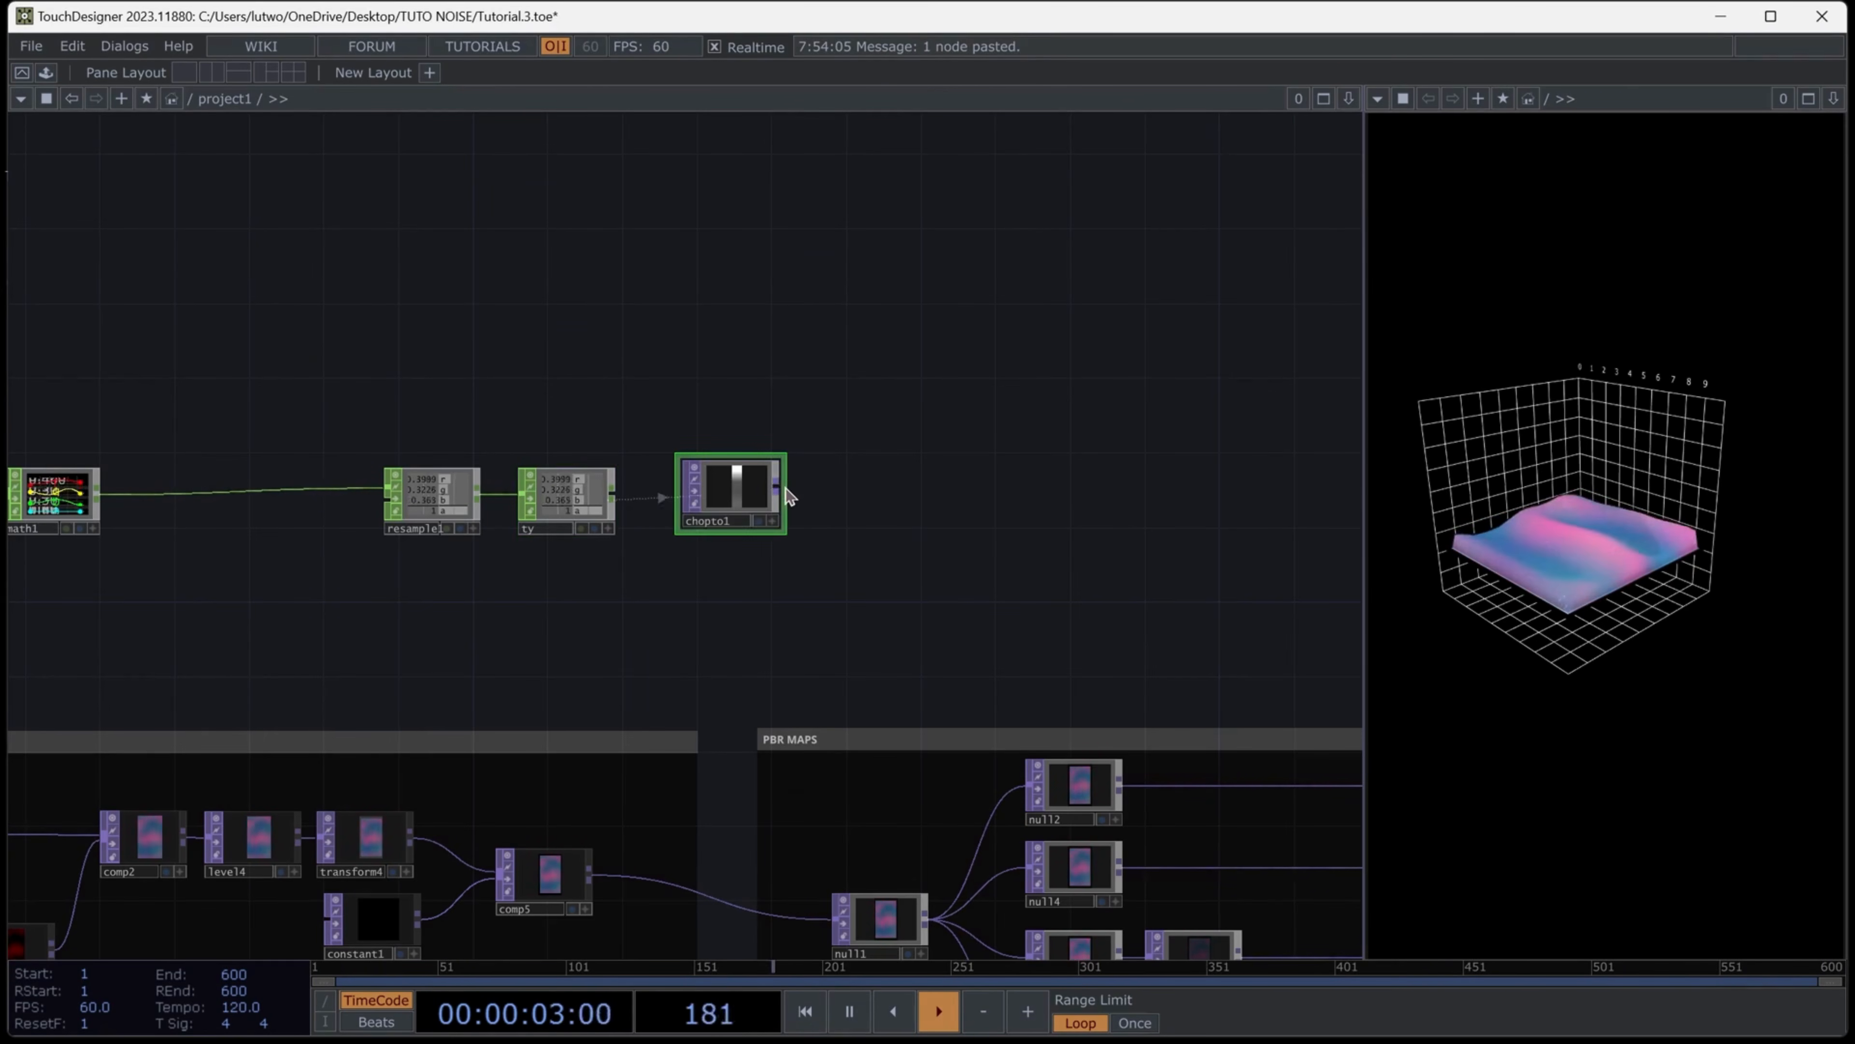
Connect a Composite TOP after chopto1 and wire a new Ramp TOP, placed below chopto1, into it as second input
right_click(785, 490)
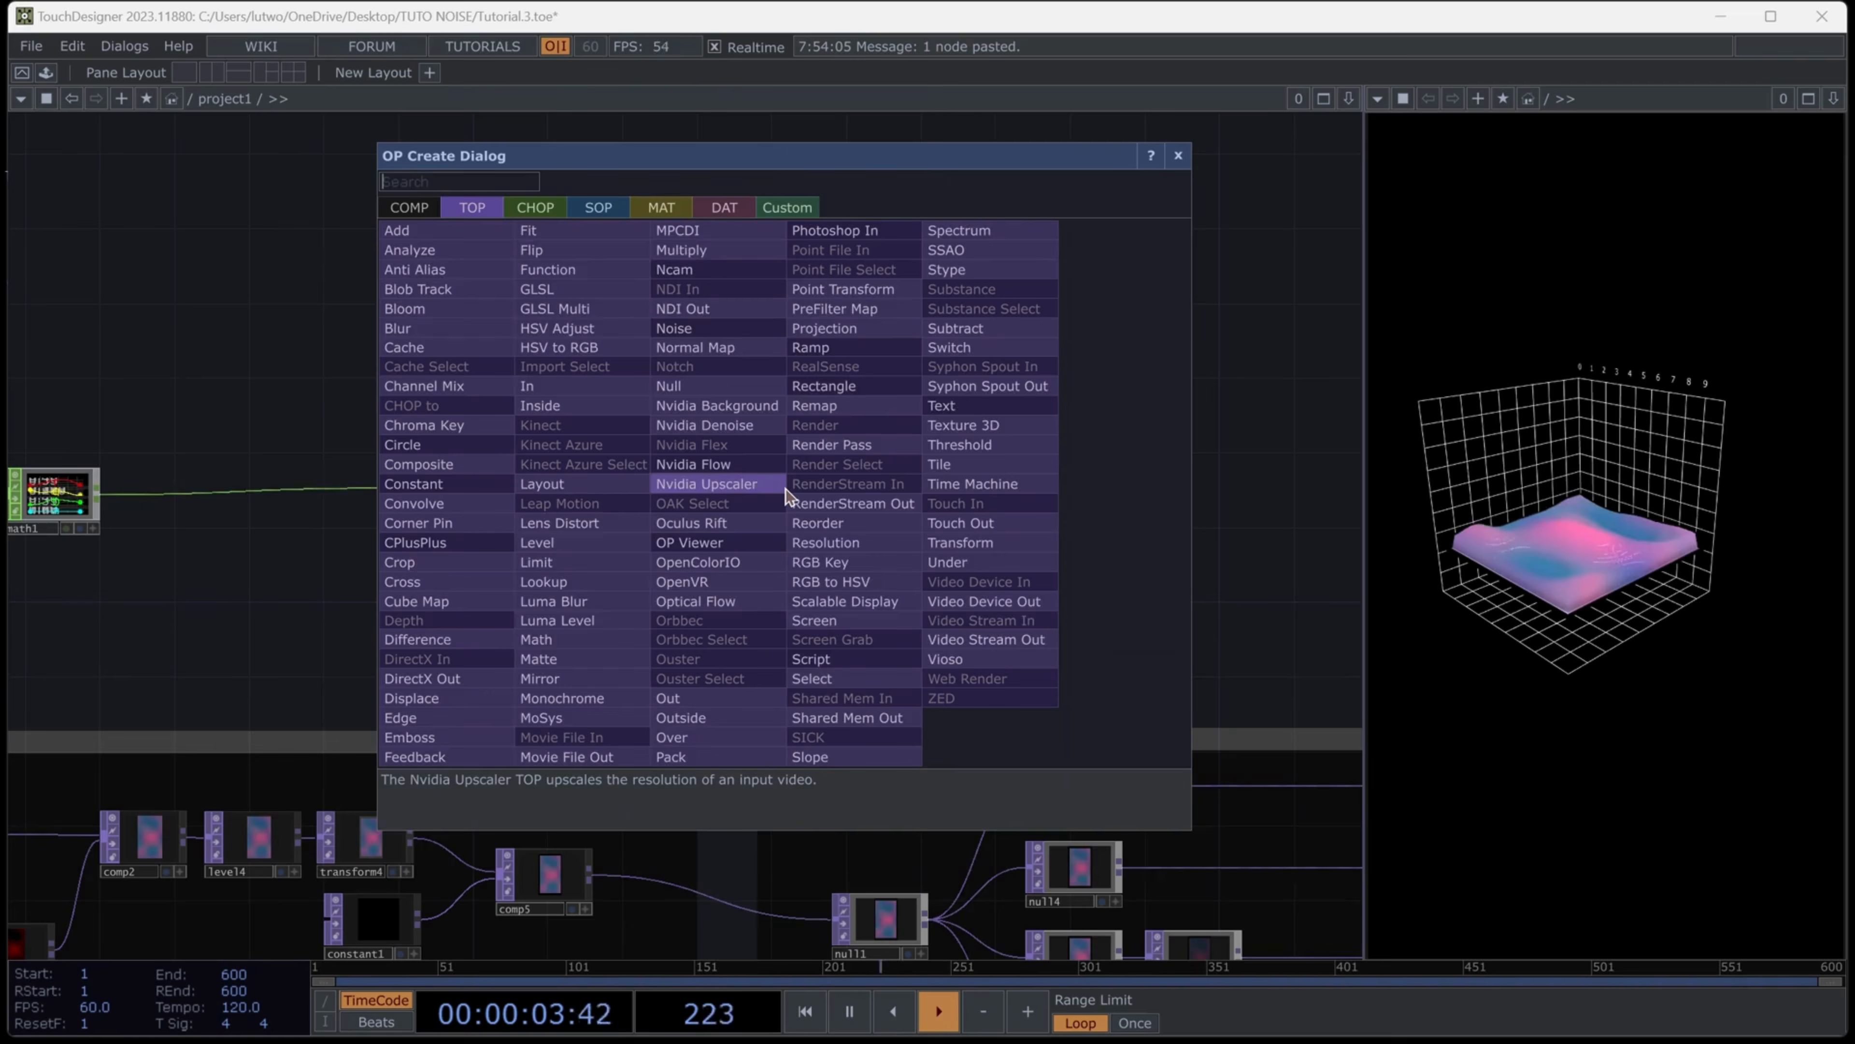
text(com)
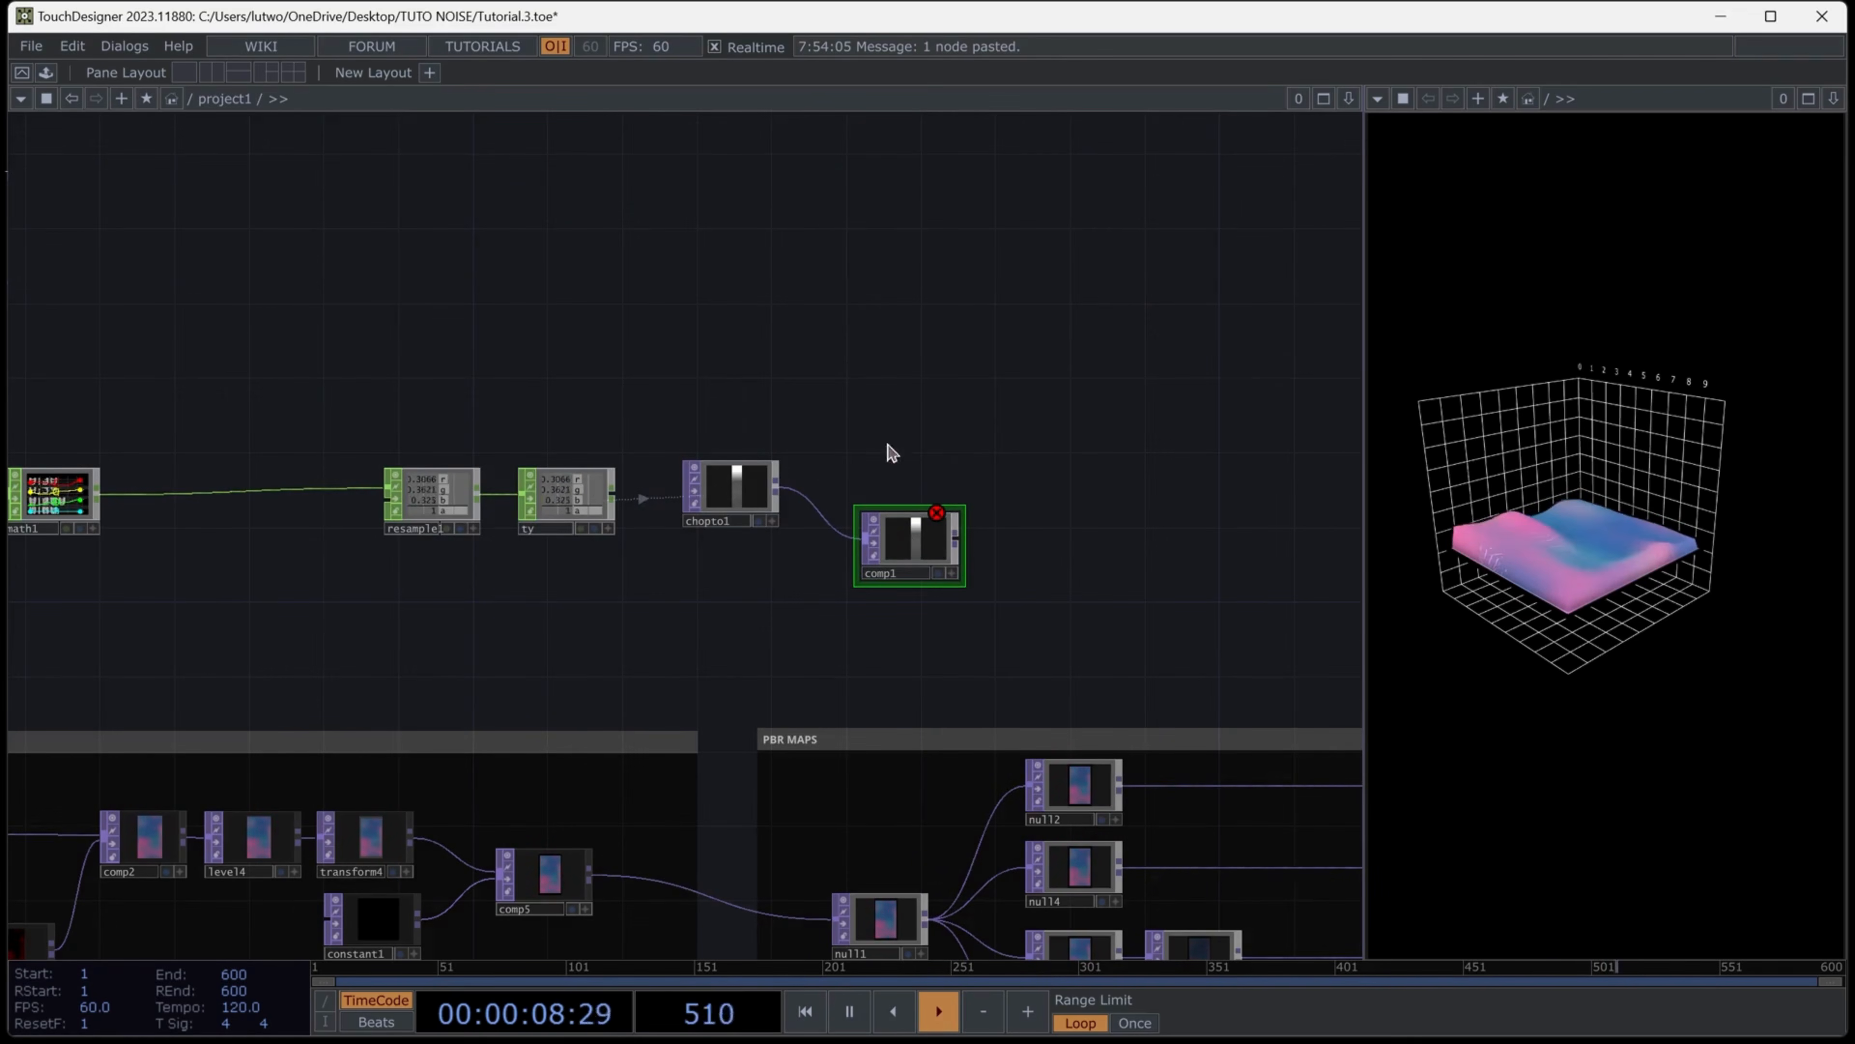
key(Tab)
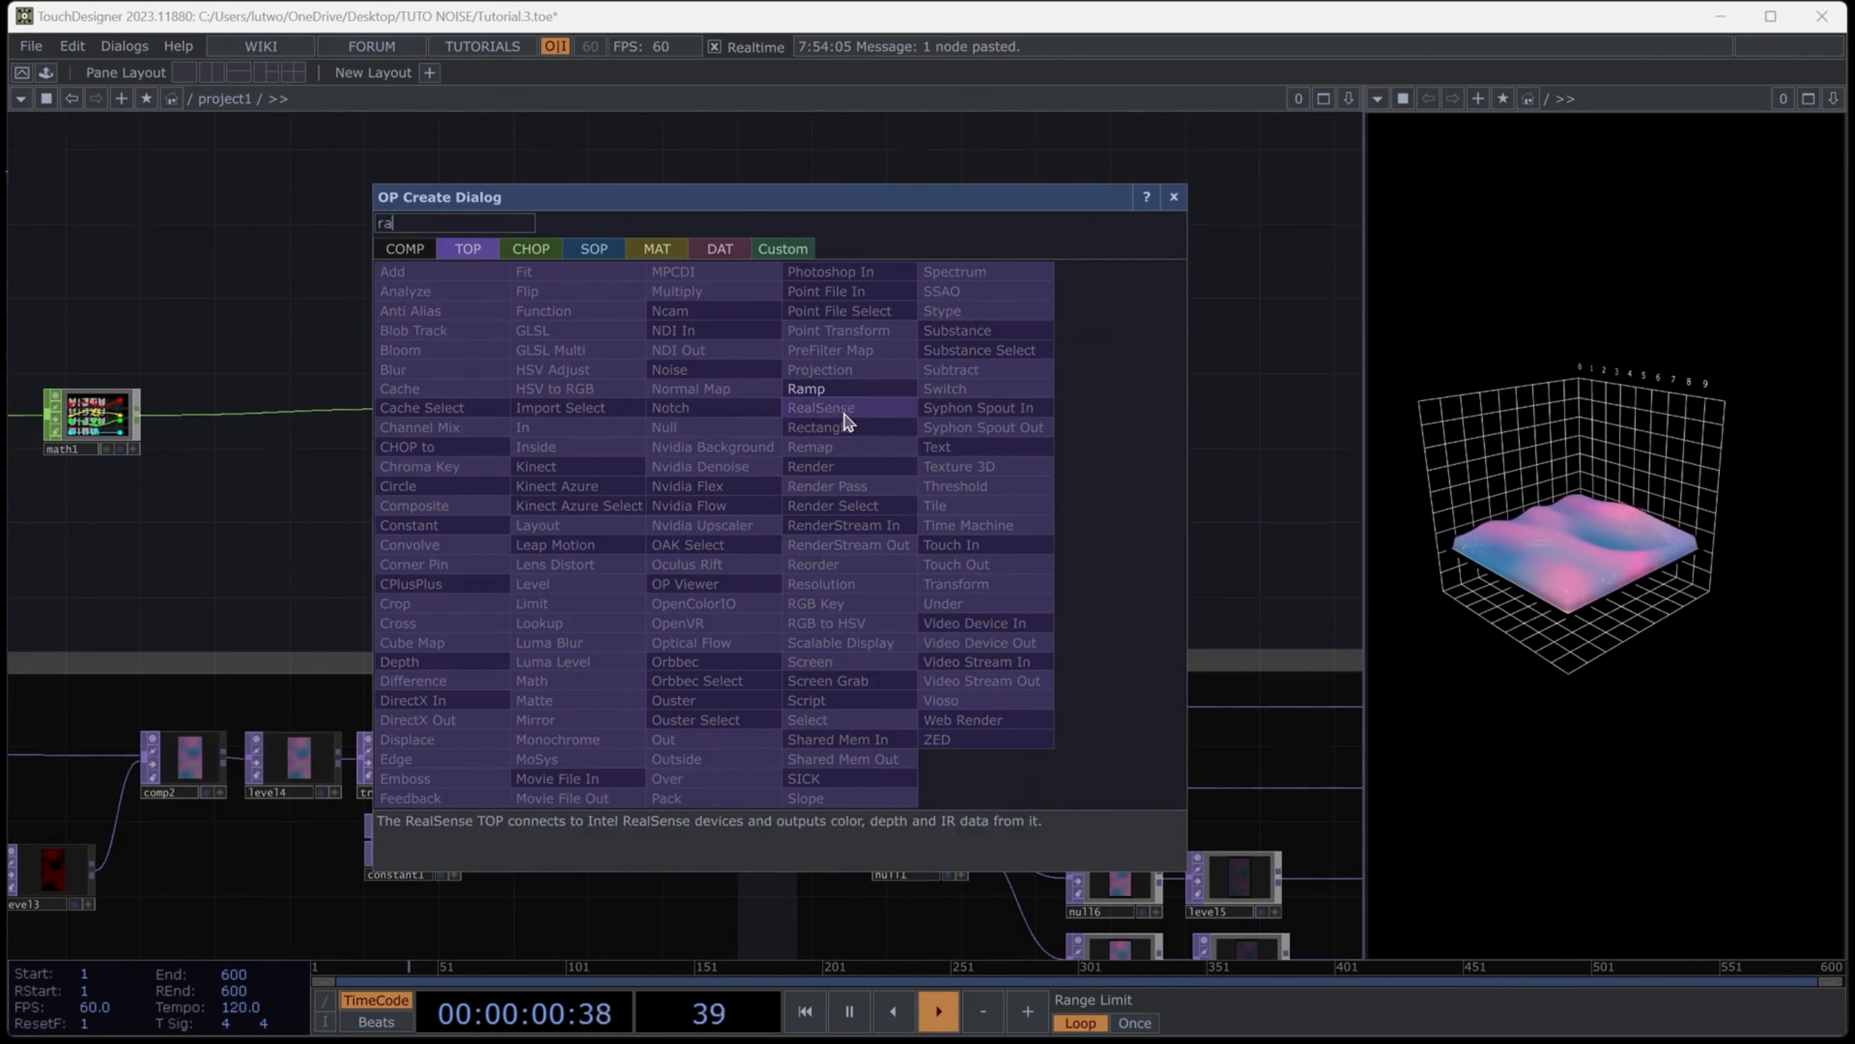
click(840, 388)
click(766, 540)
drag(819, 541, 907, 488)
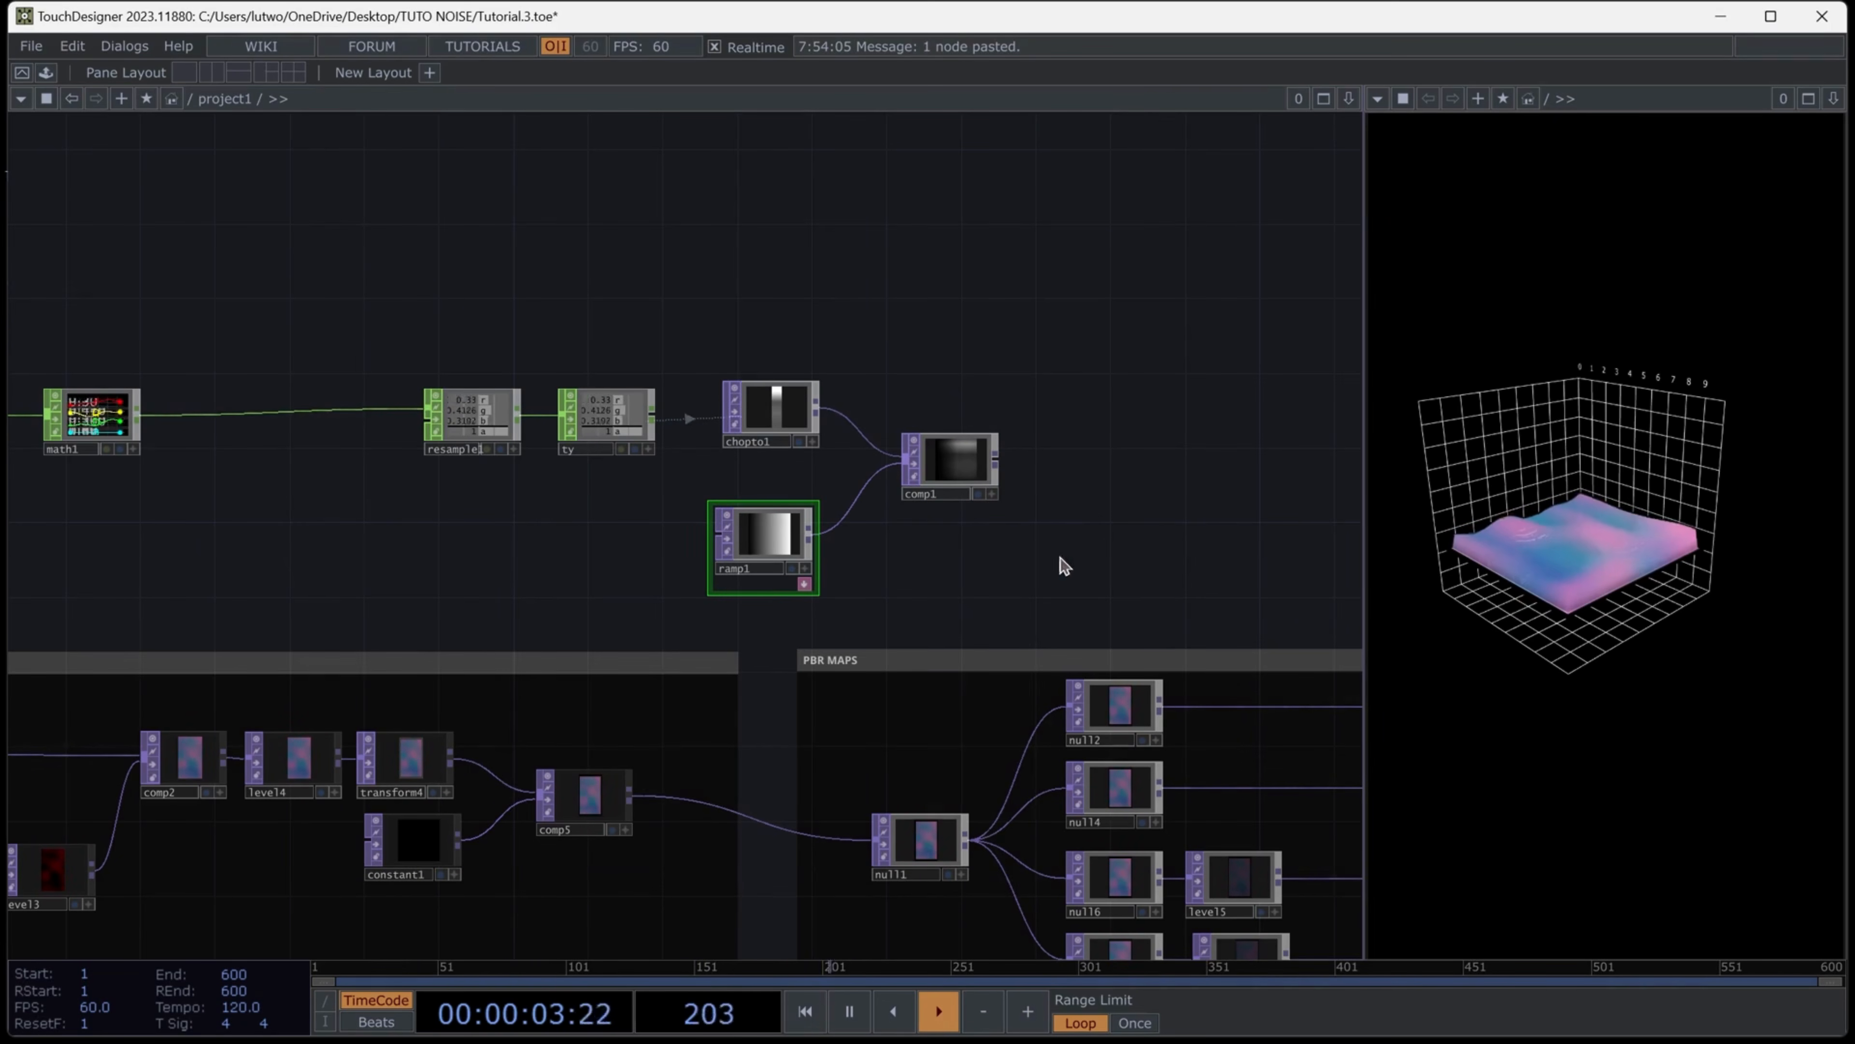
Nudge the ramp1 node to tidy its position beneath chopto1
scroll(934, 452, up, 4)
click(1023, 467)
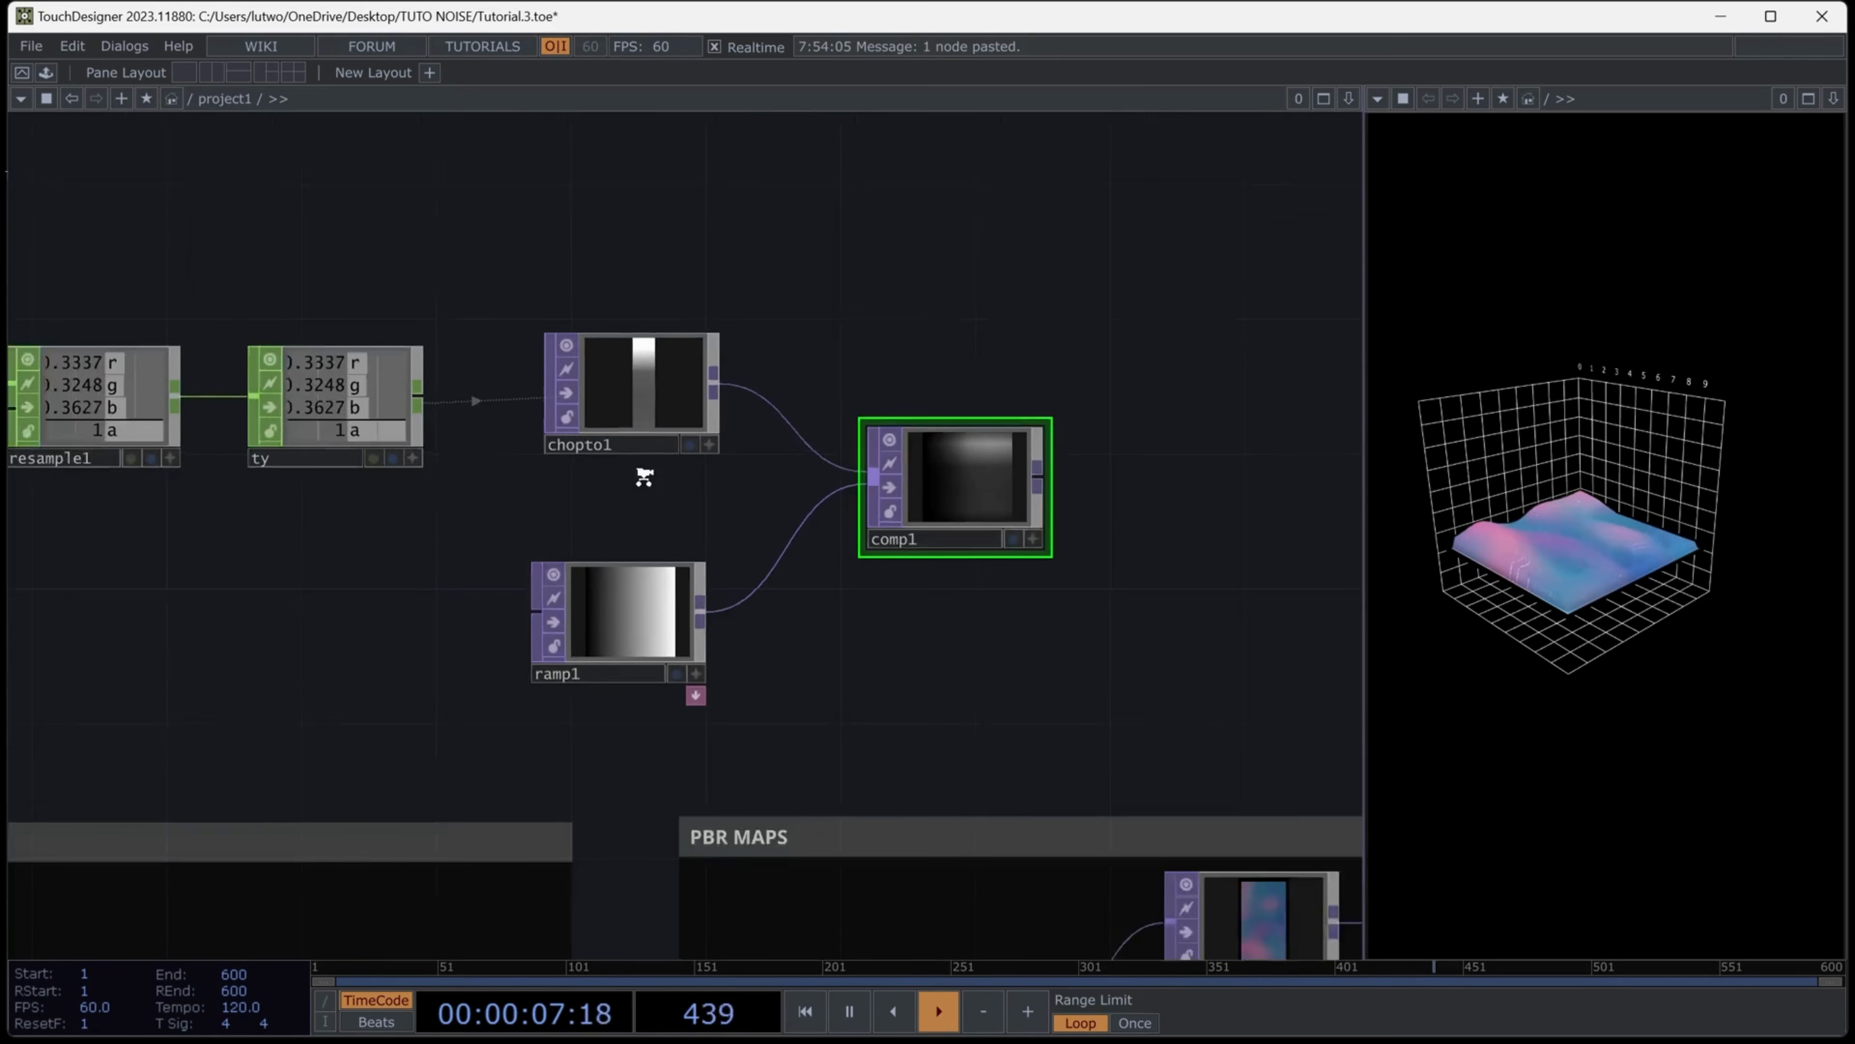
scroll(642, 472, down, 4)
drag(617, 563, 632, 548)
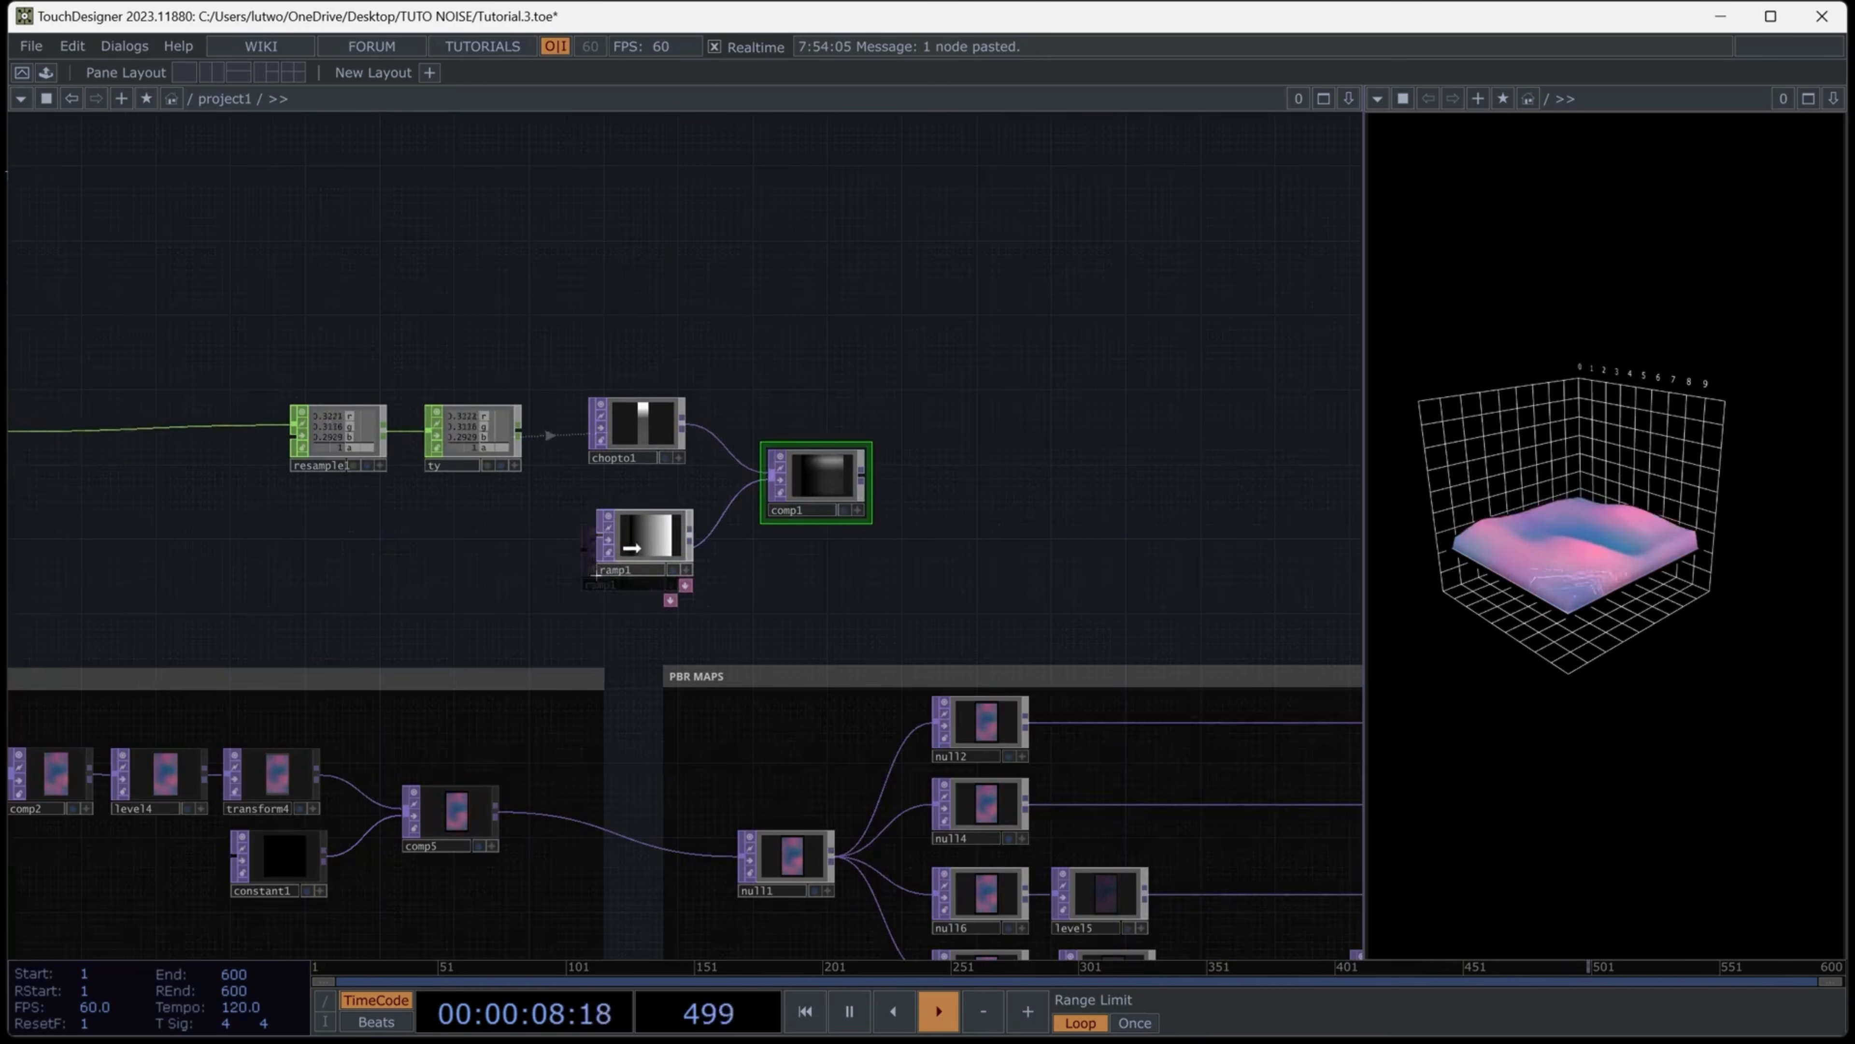
Attach a TOP to CHOP operator to comp1 and connect a Rename CHOP to its output
right_click(864, 481)
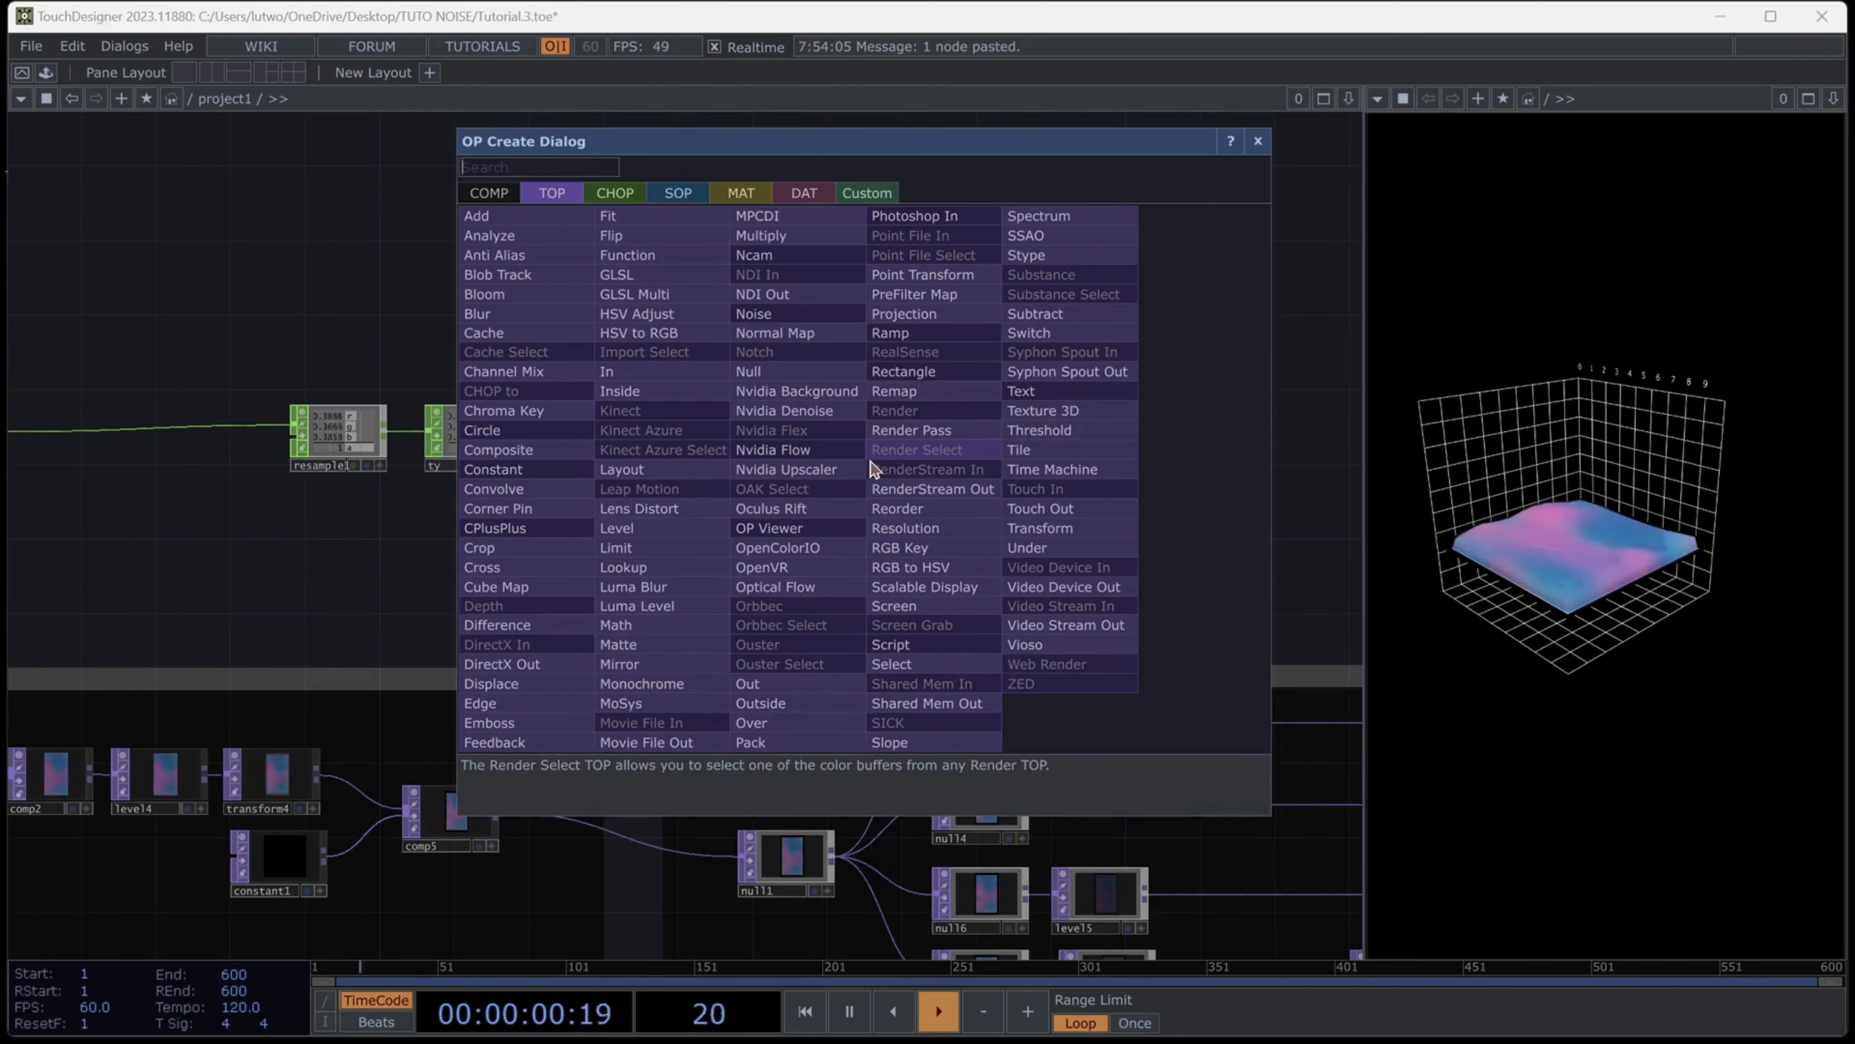
click(615, 193)
click(504, 235)
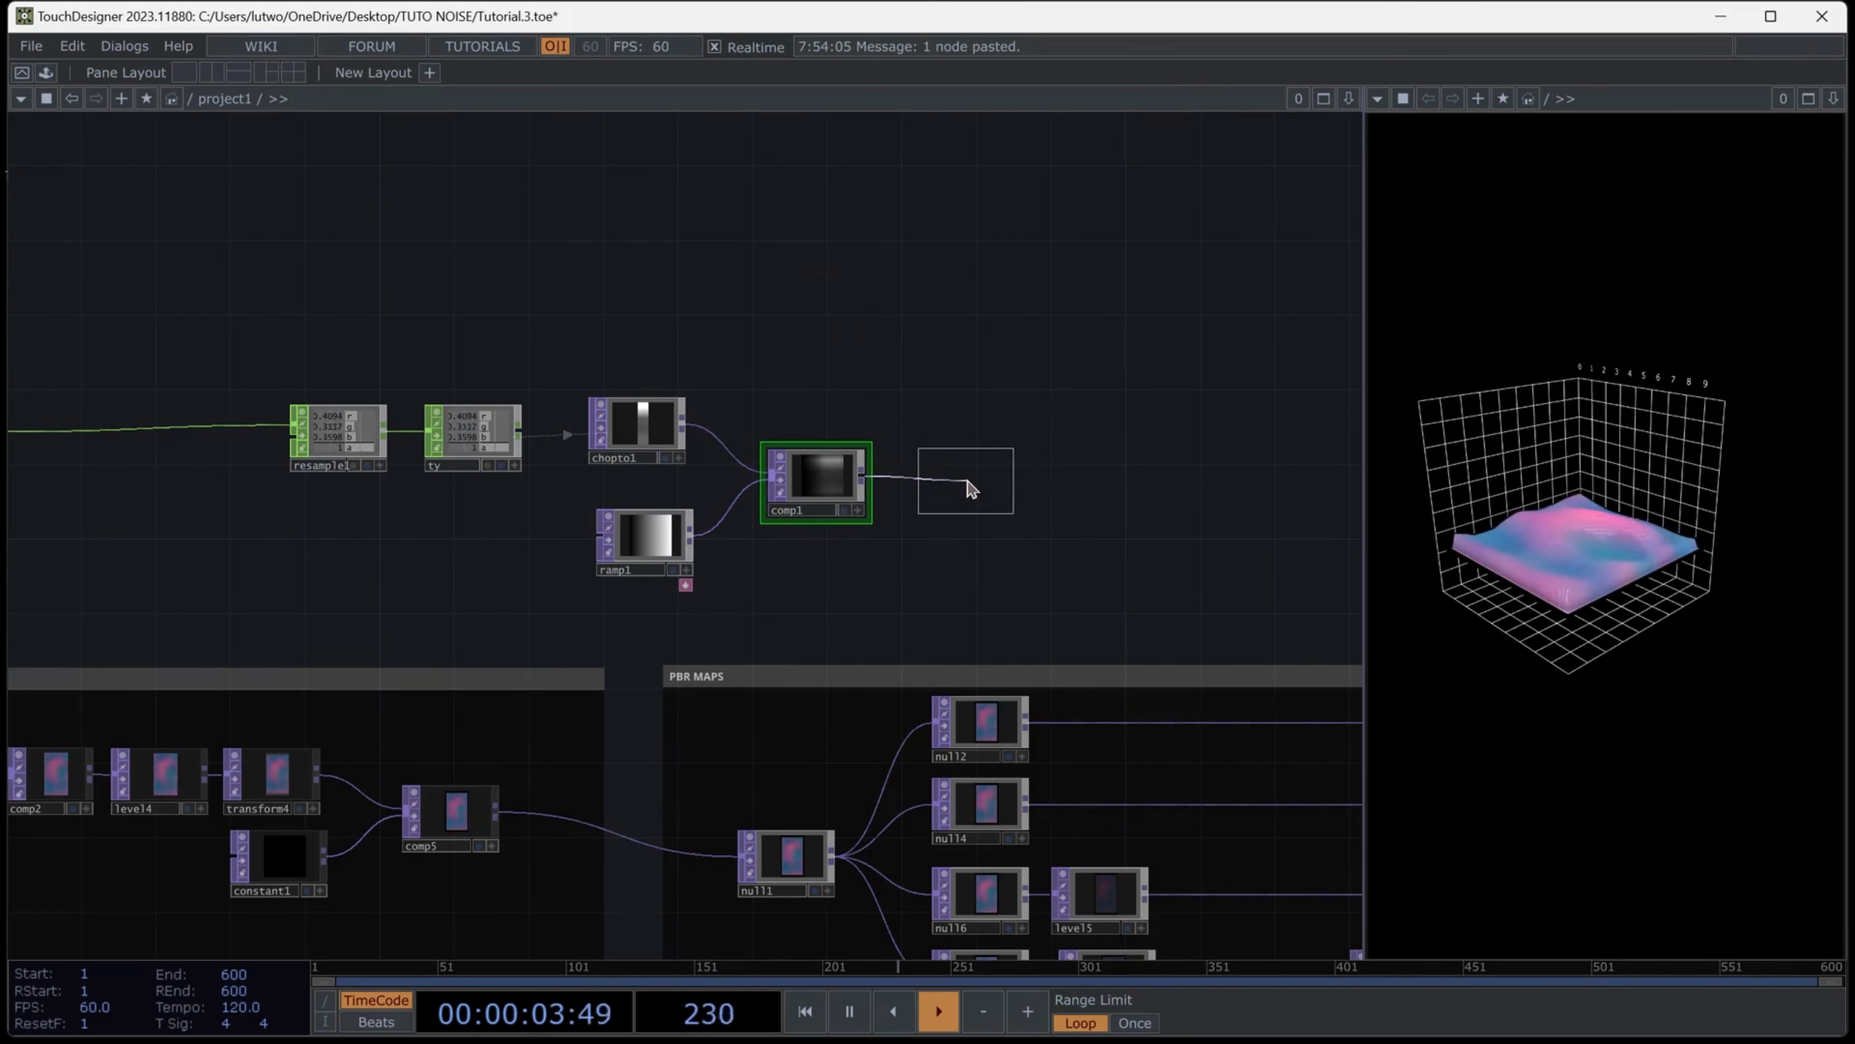
click(970, 488)
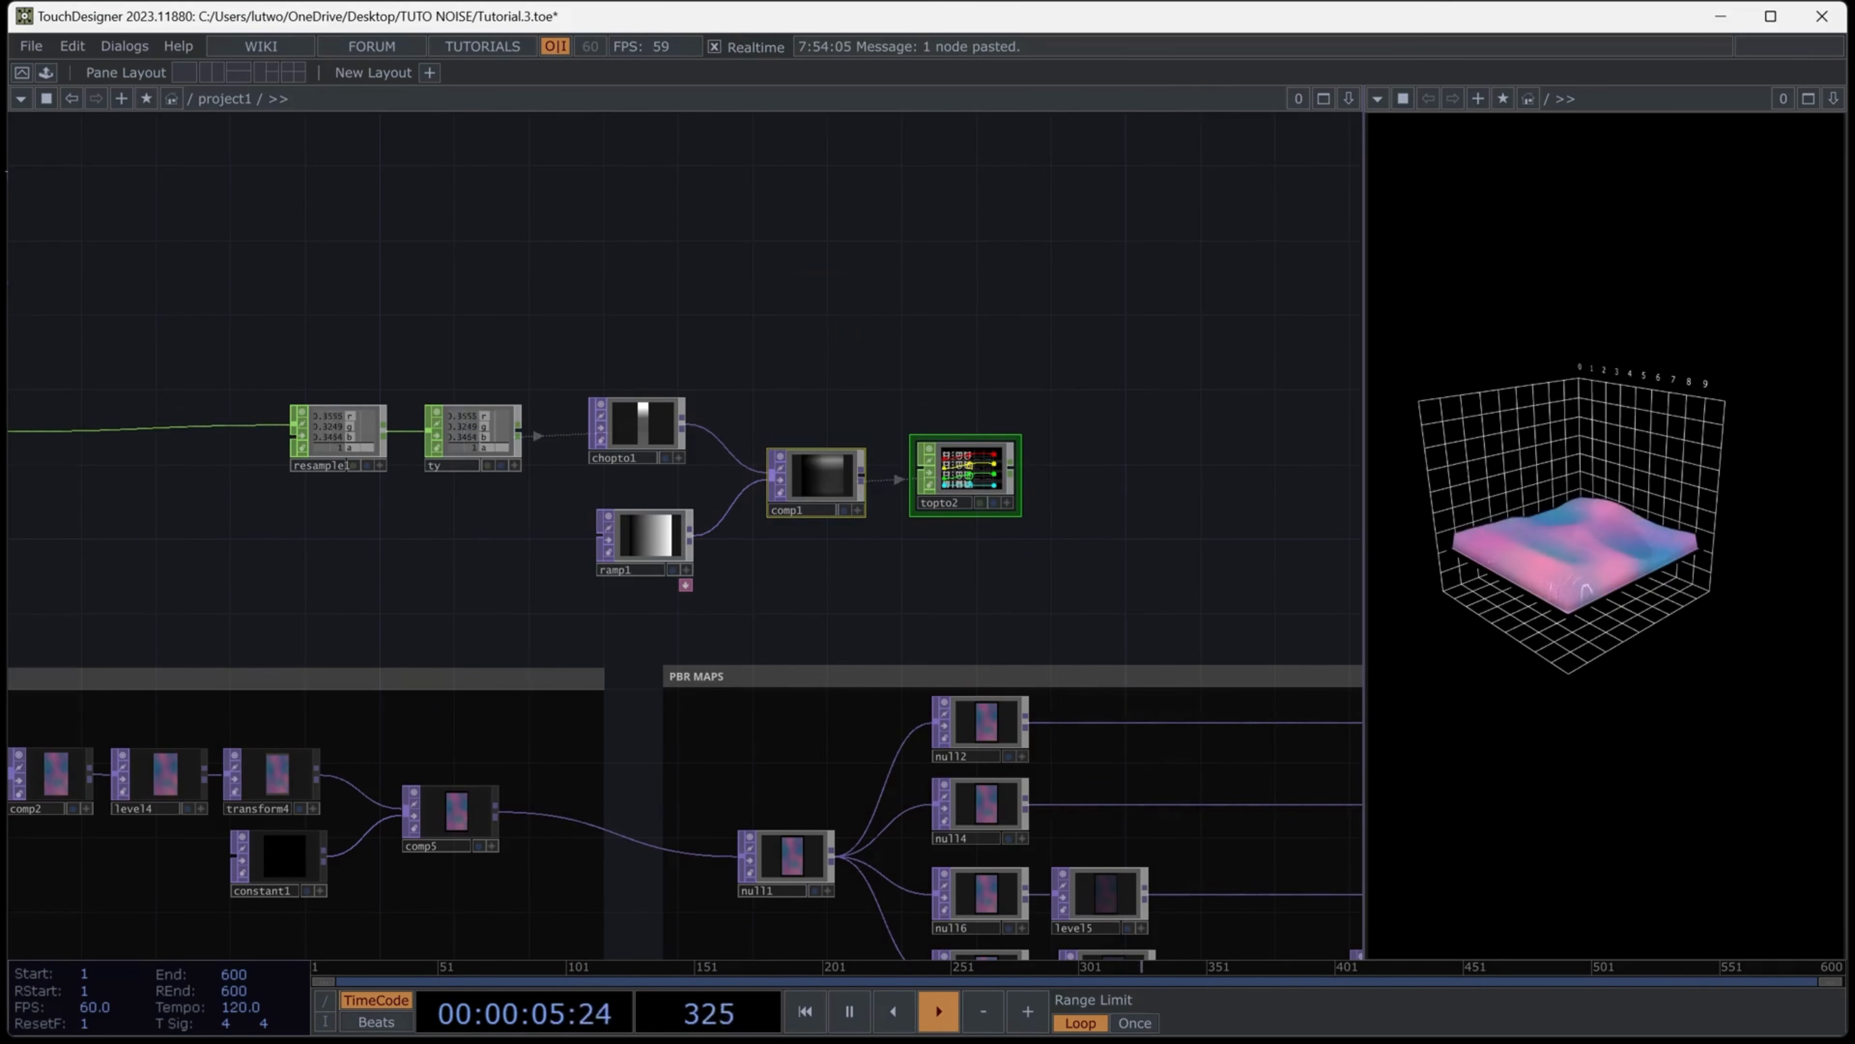
right_click(1026, 481)
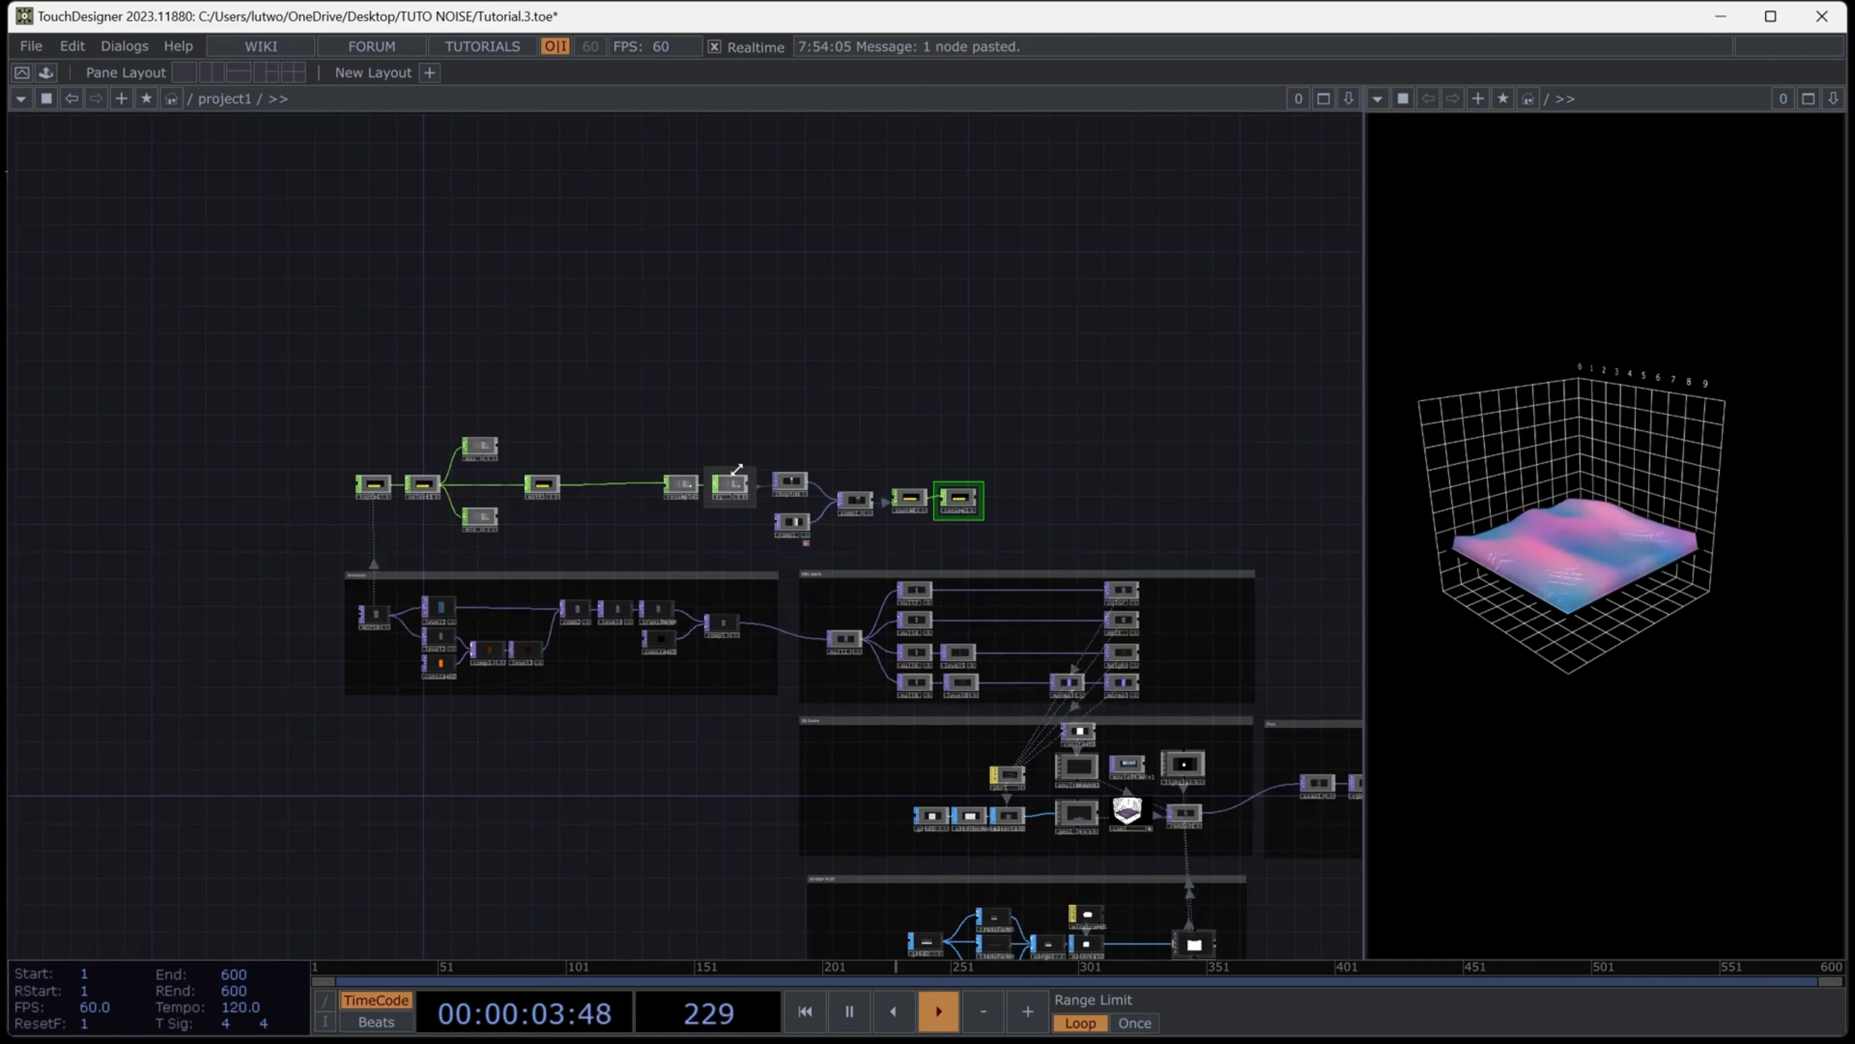
Add a Line SOP in the empty space above resample1
scroll(736, 468, up, 5)
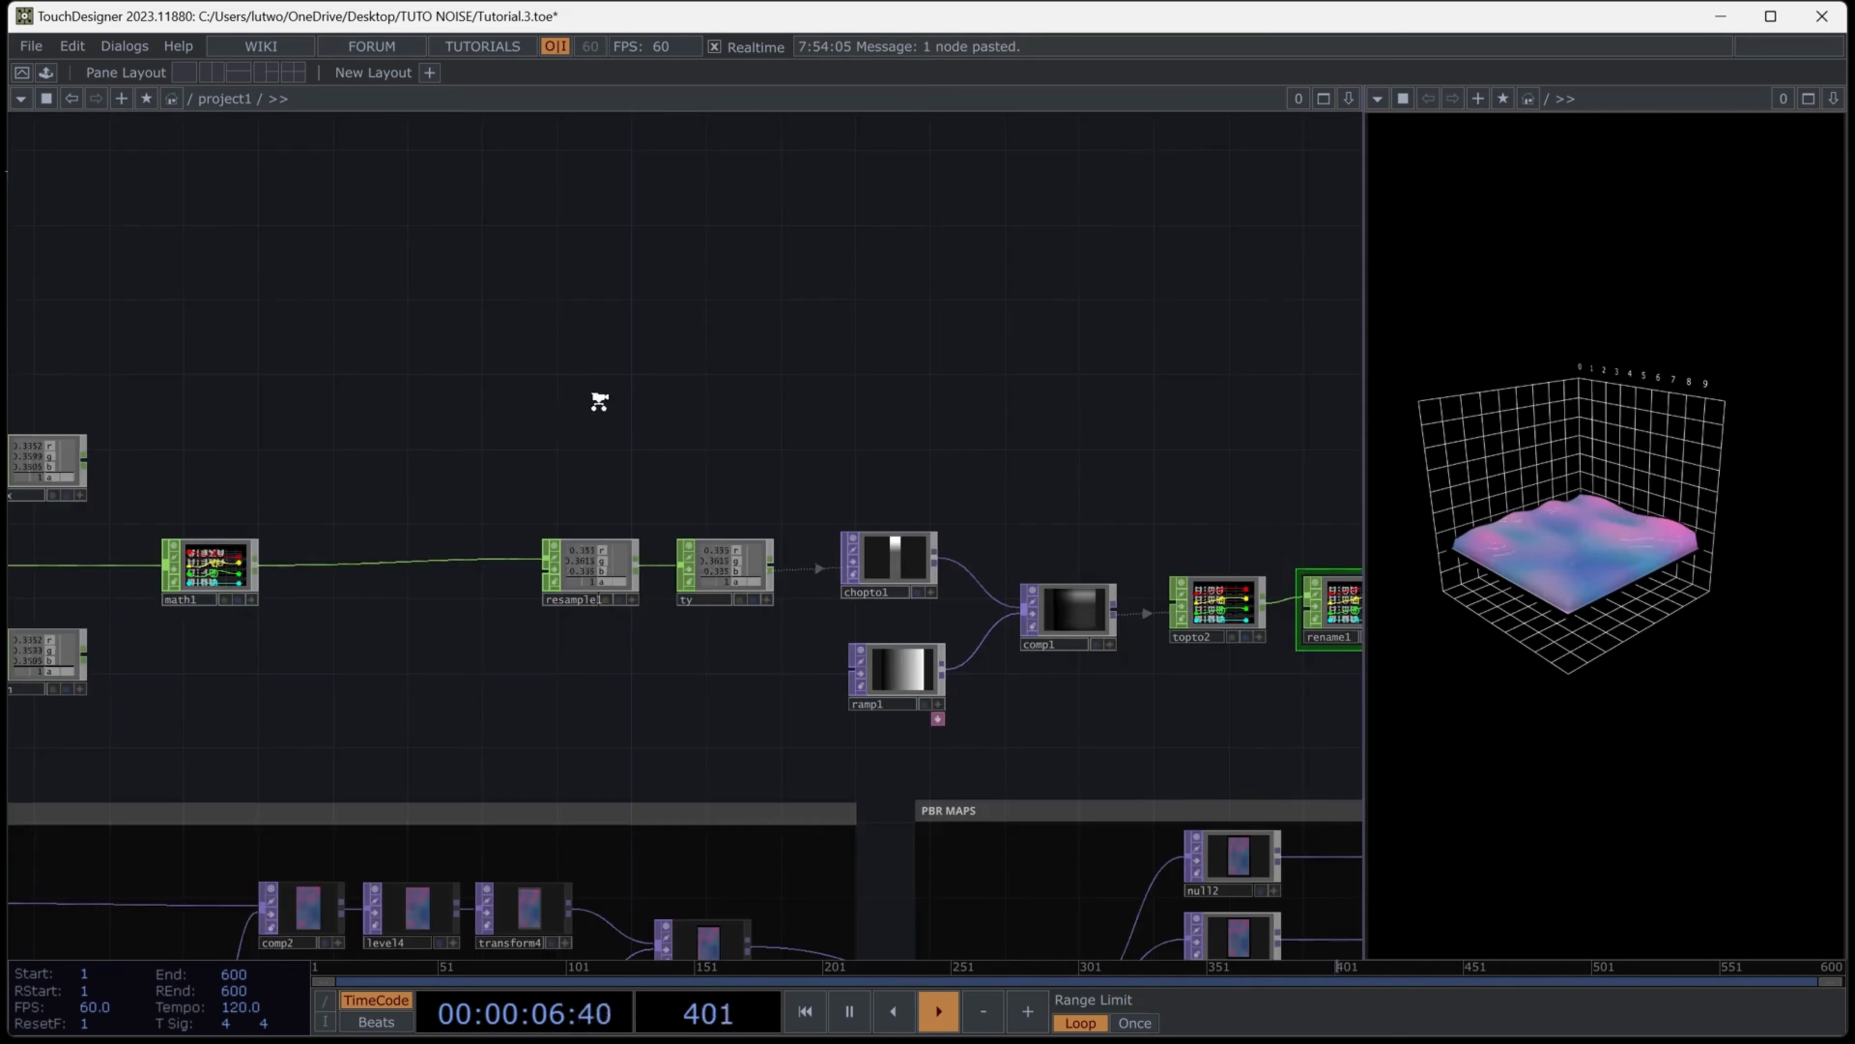
scroll(657, 420, down, 3)
key(Tab)
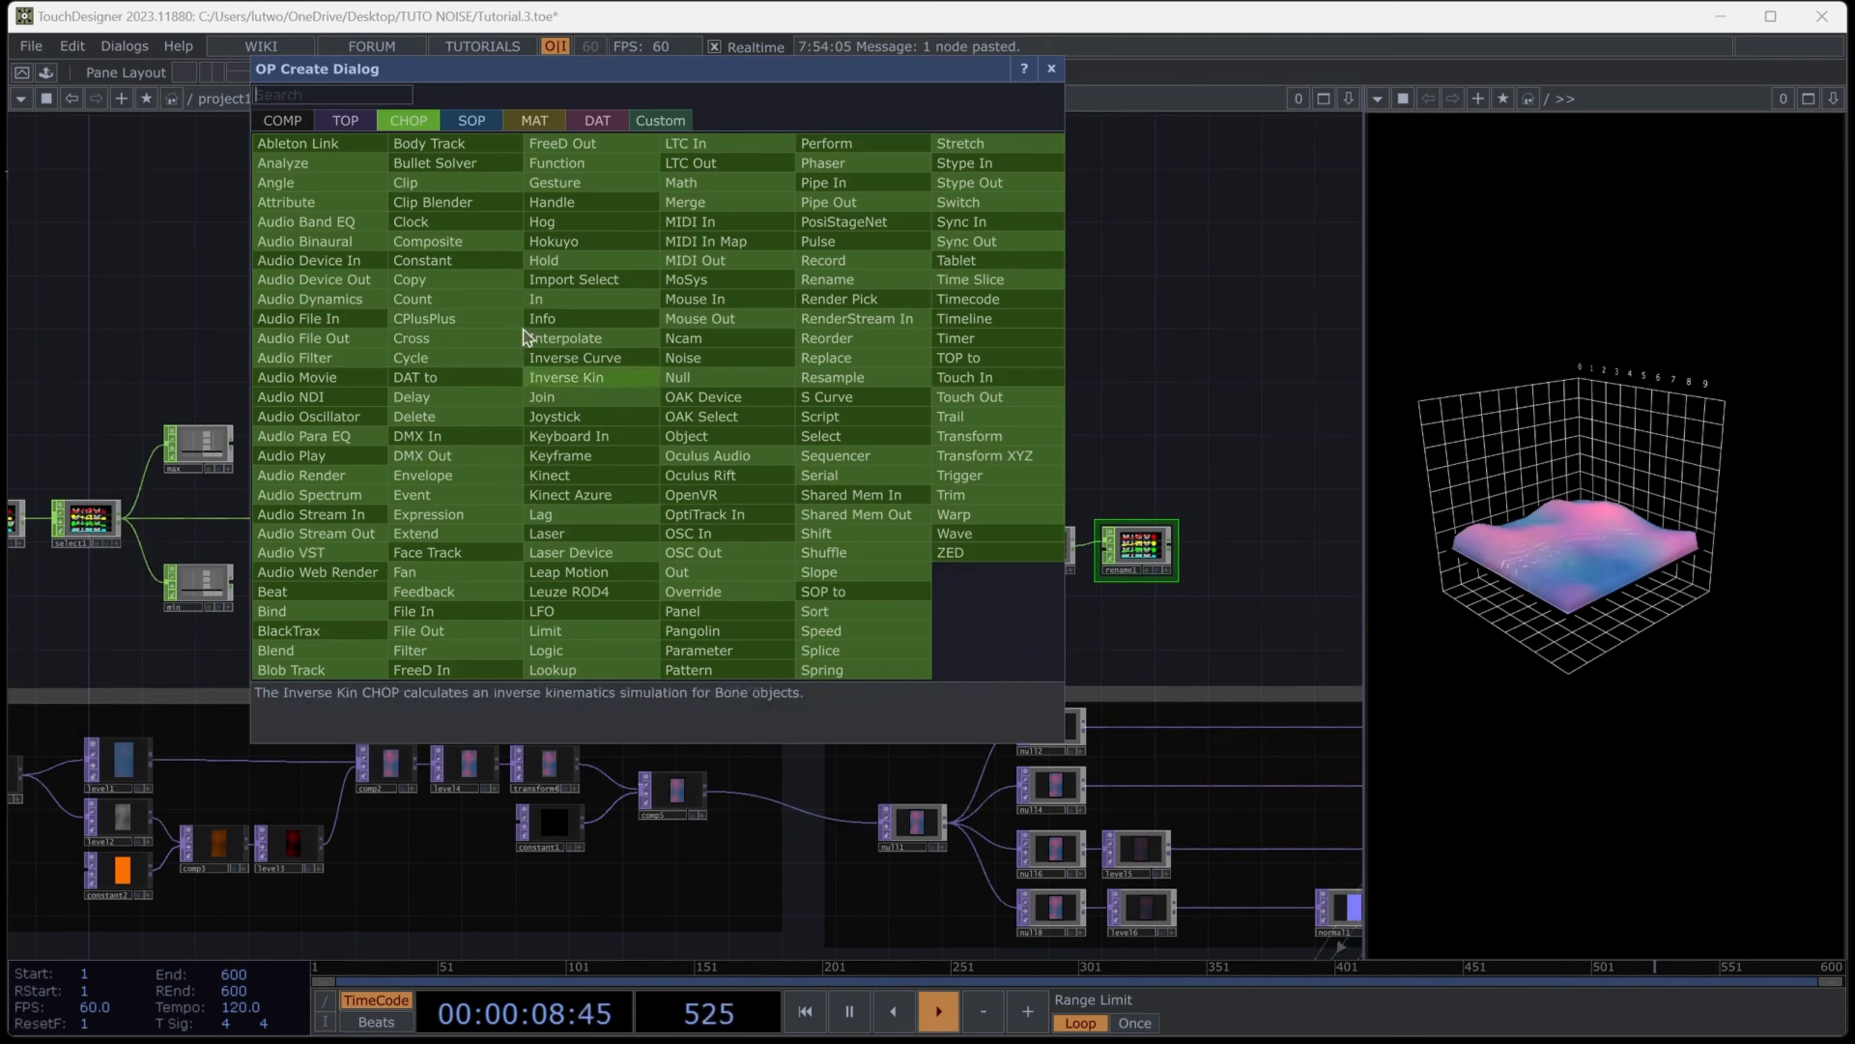
click(447, 128)
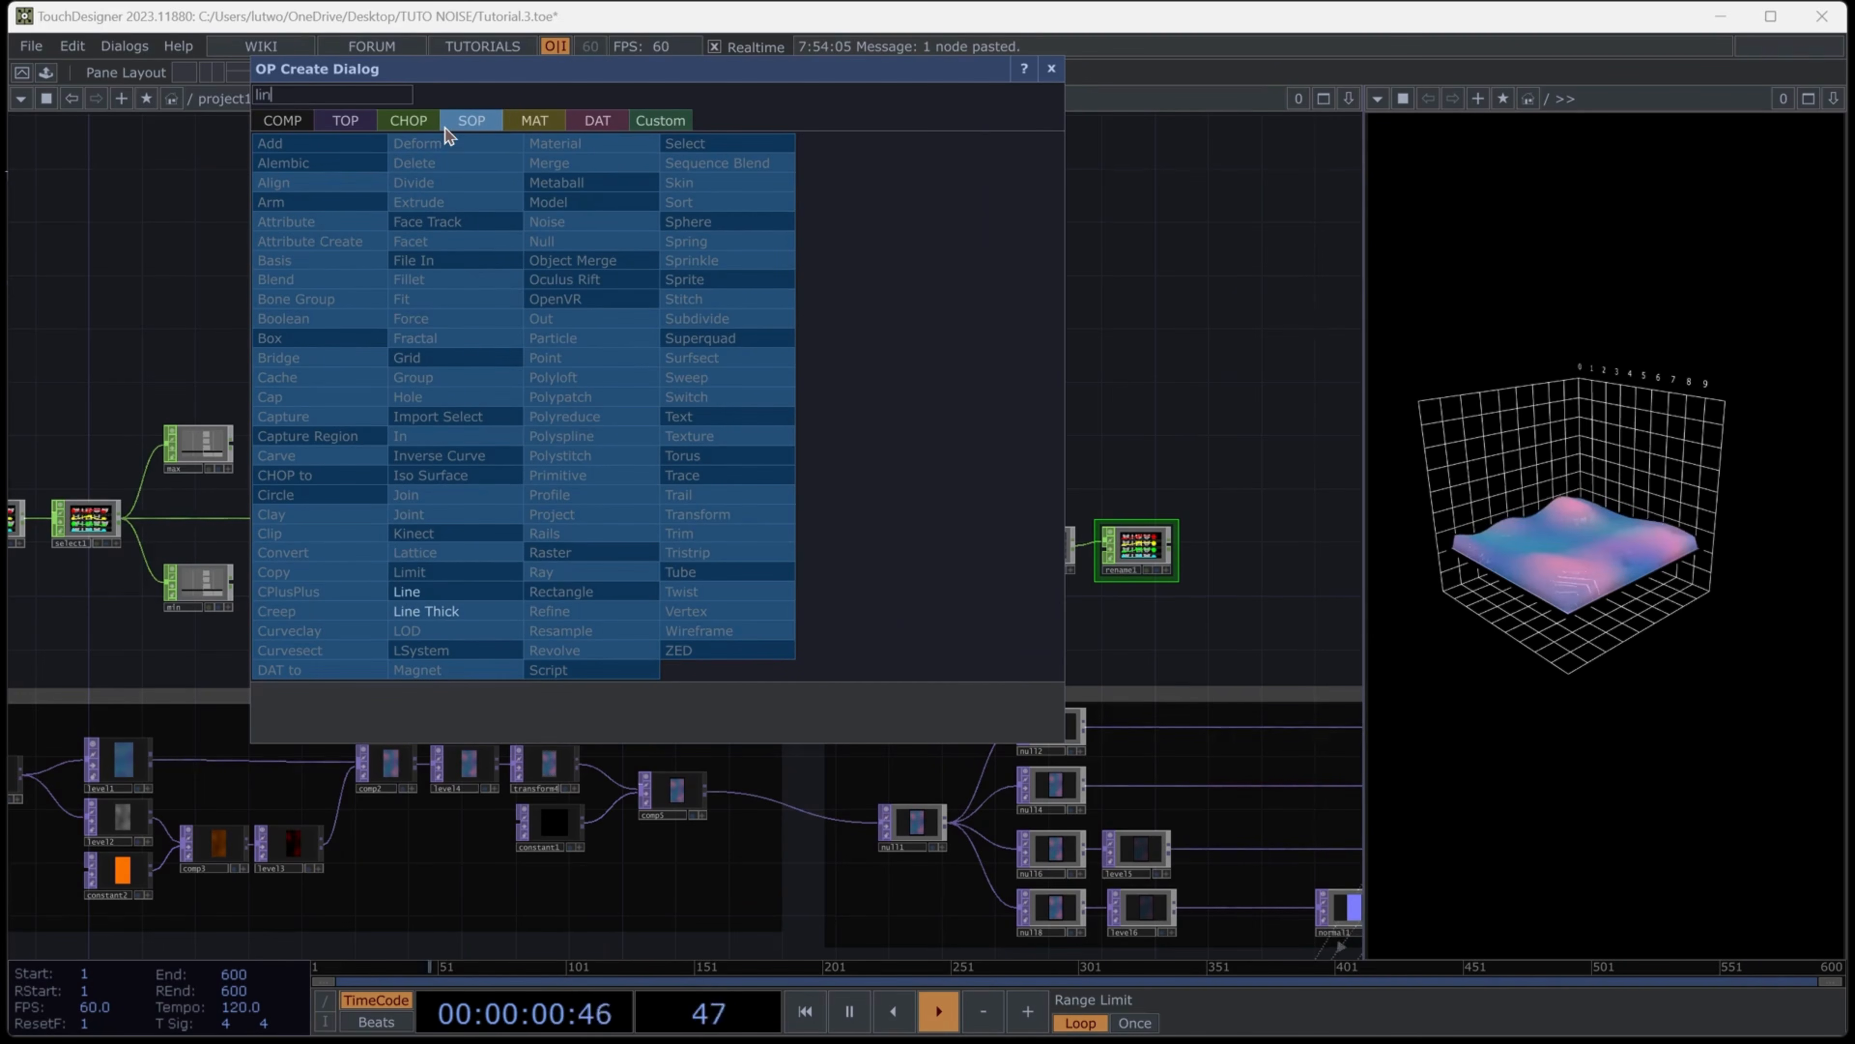
click(427, 592)
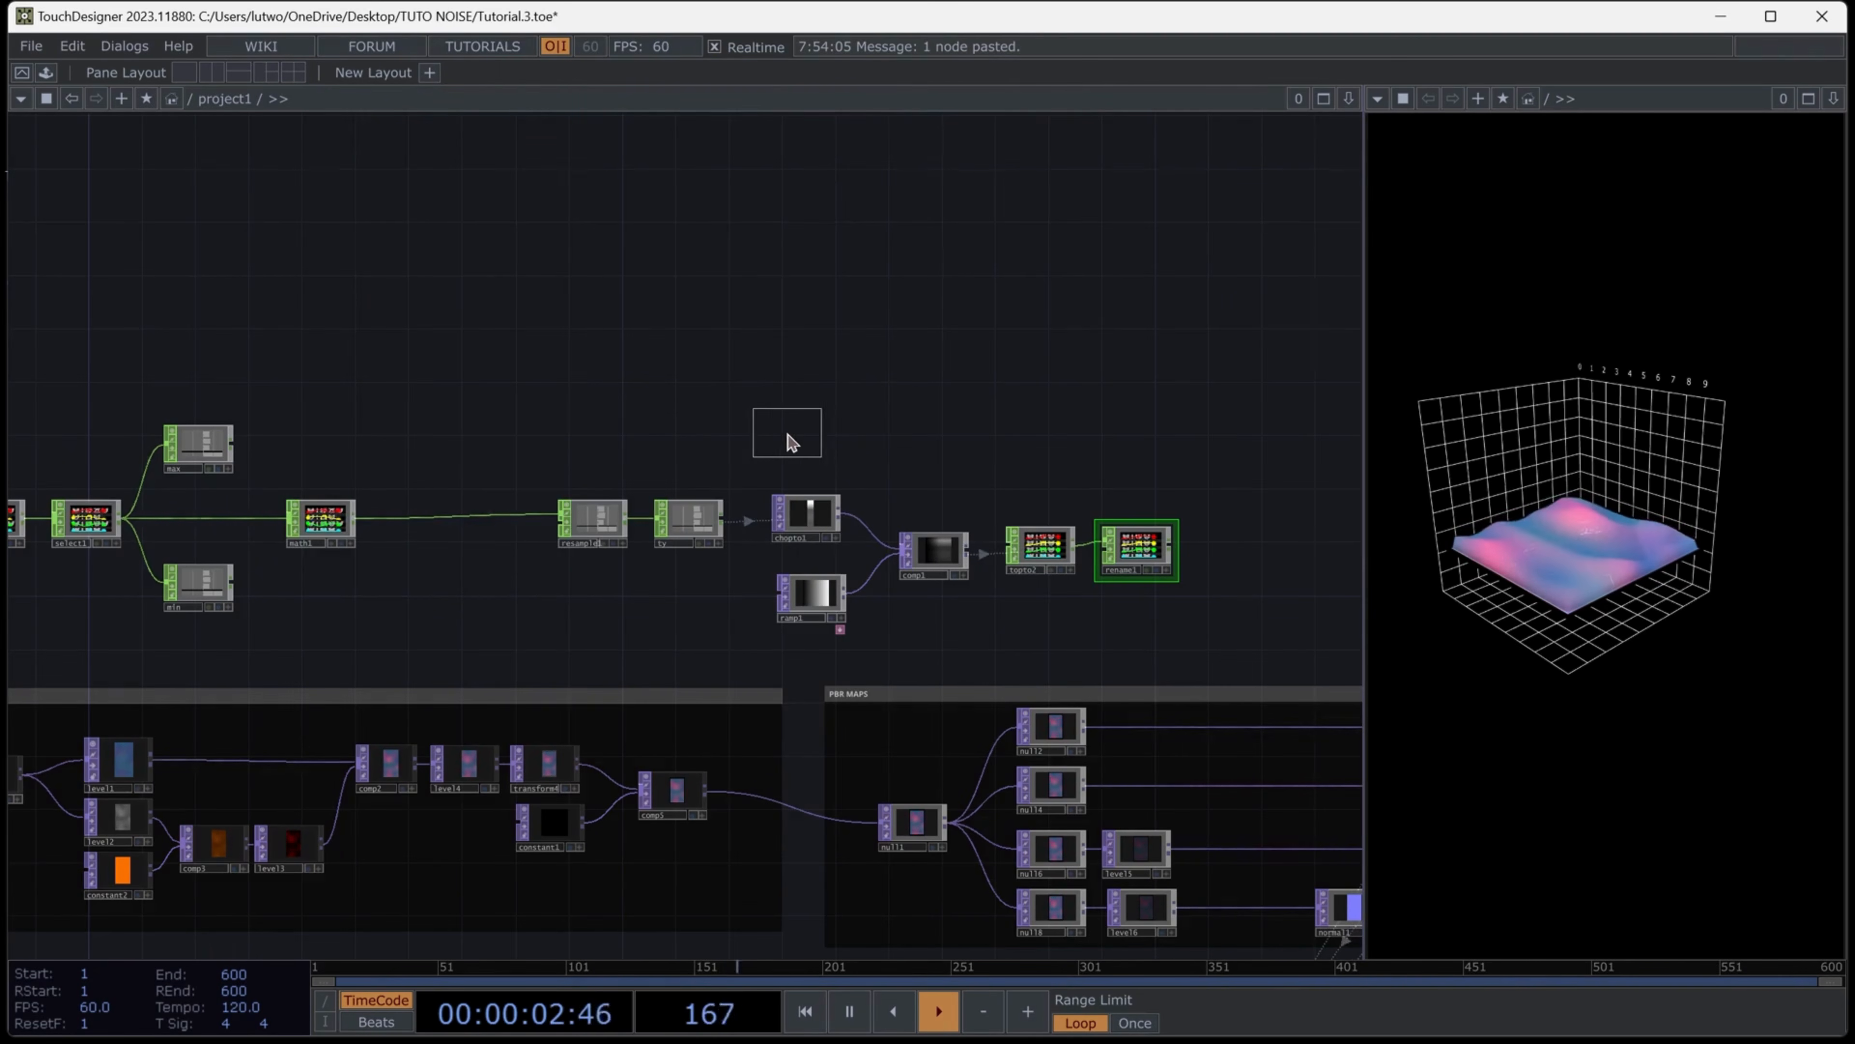
click(599, 431)
scroll(596, 420, up, 3)
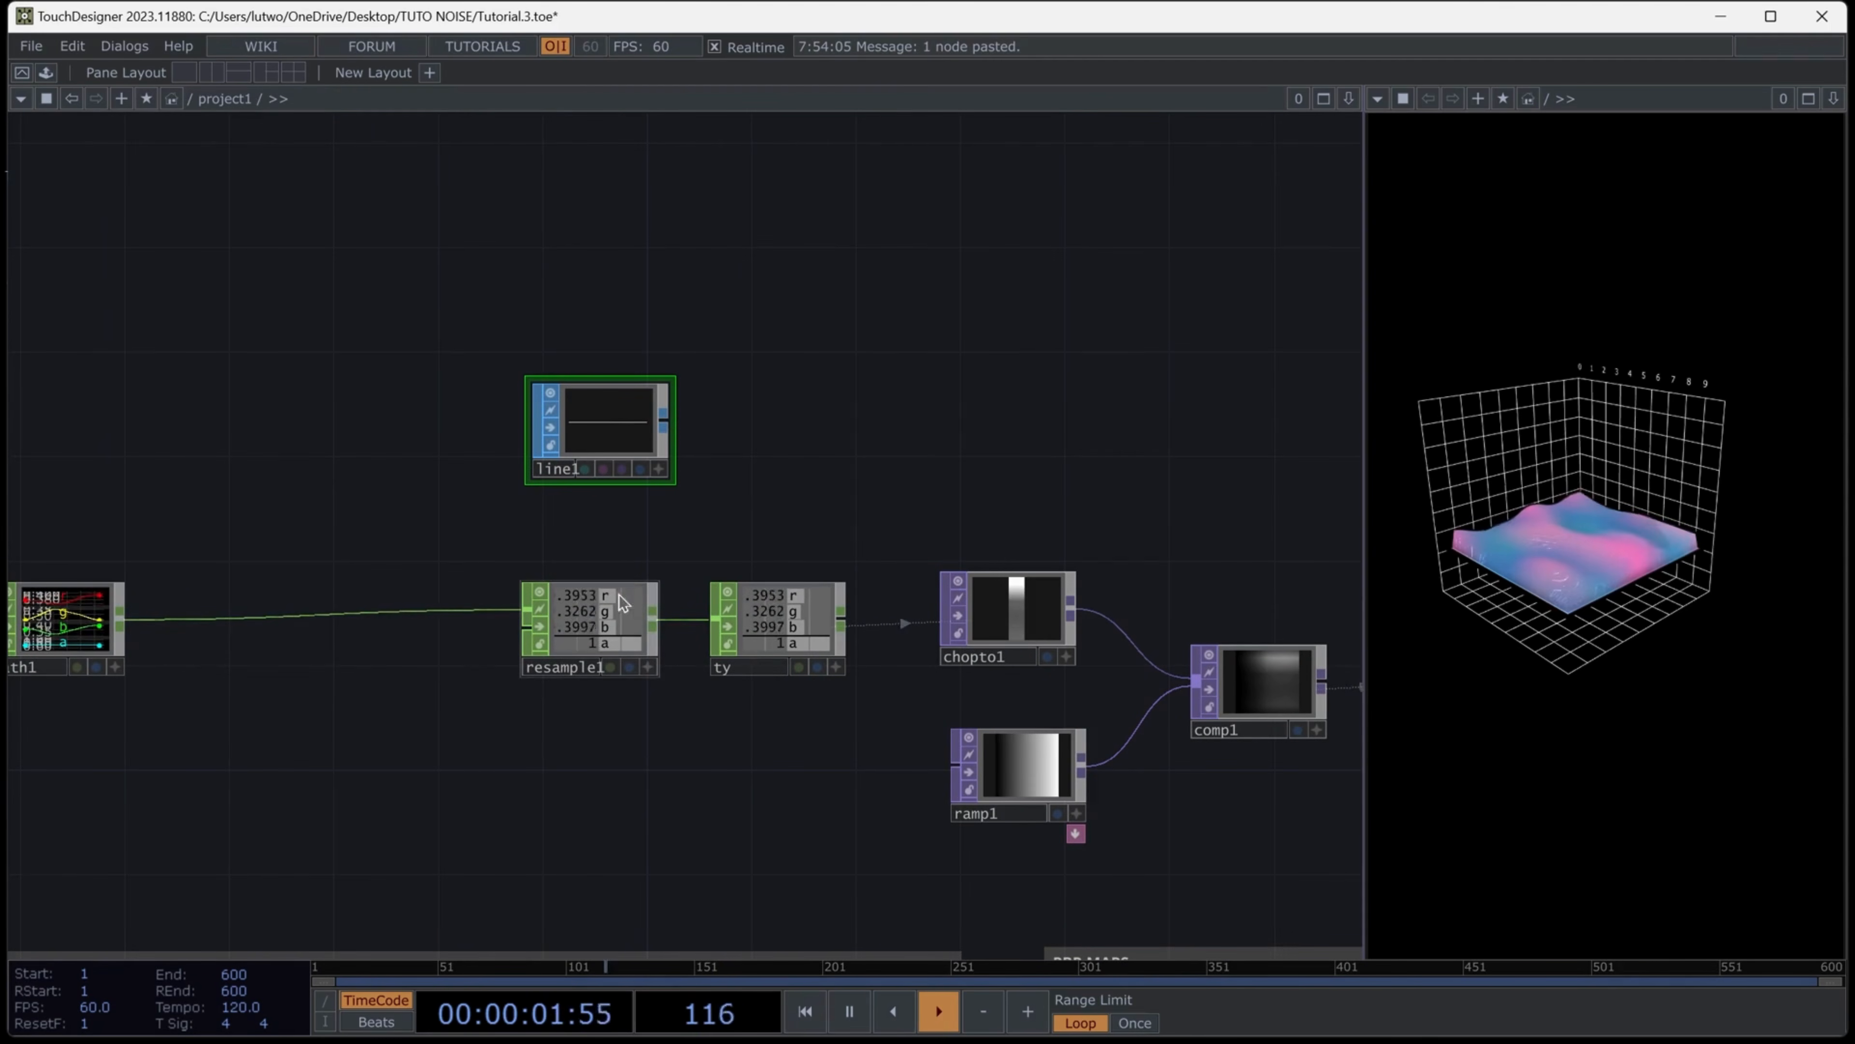
Attach a SOP to CHOP operator to the output of line1
click(586, 616)
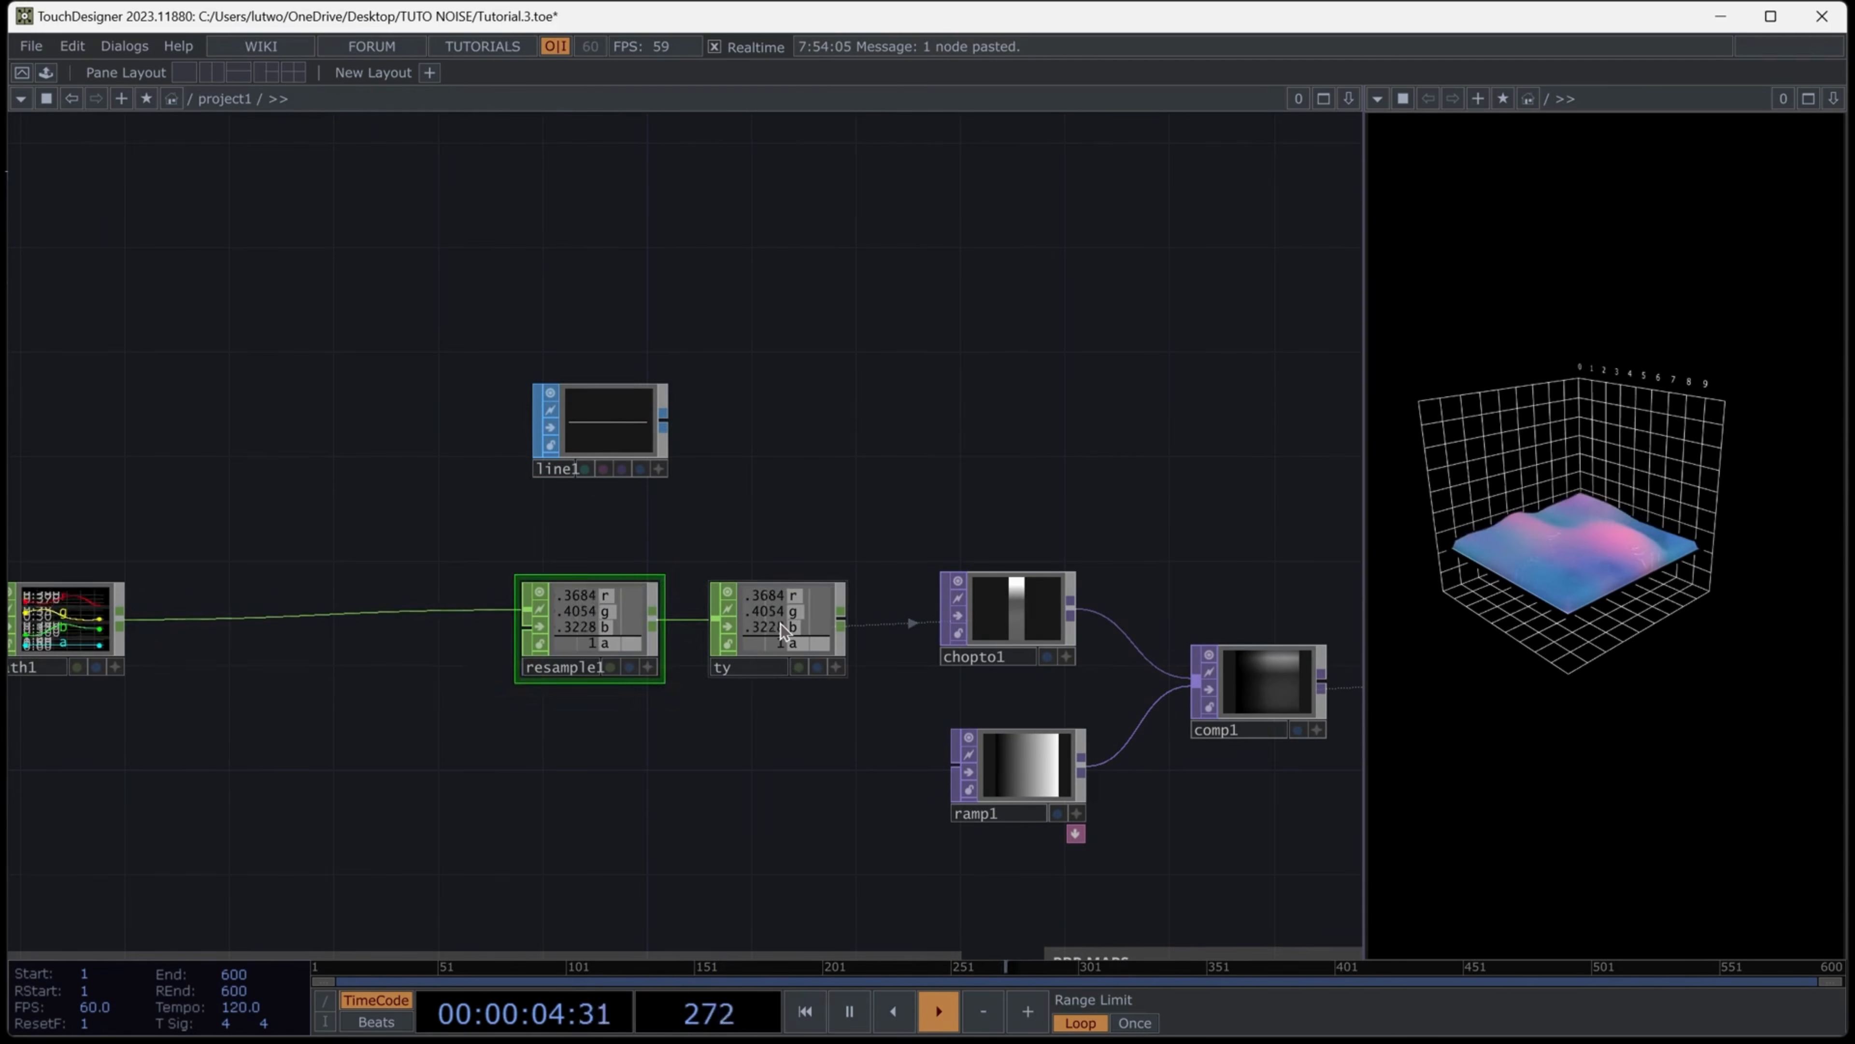
click(782, 624)
click(606, 428)
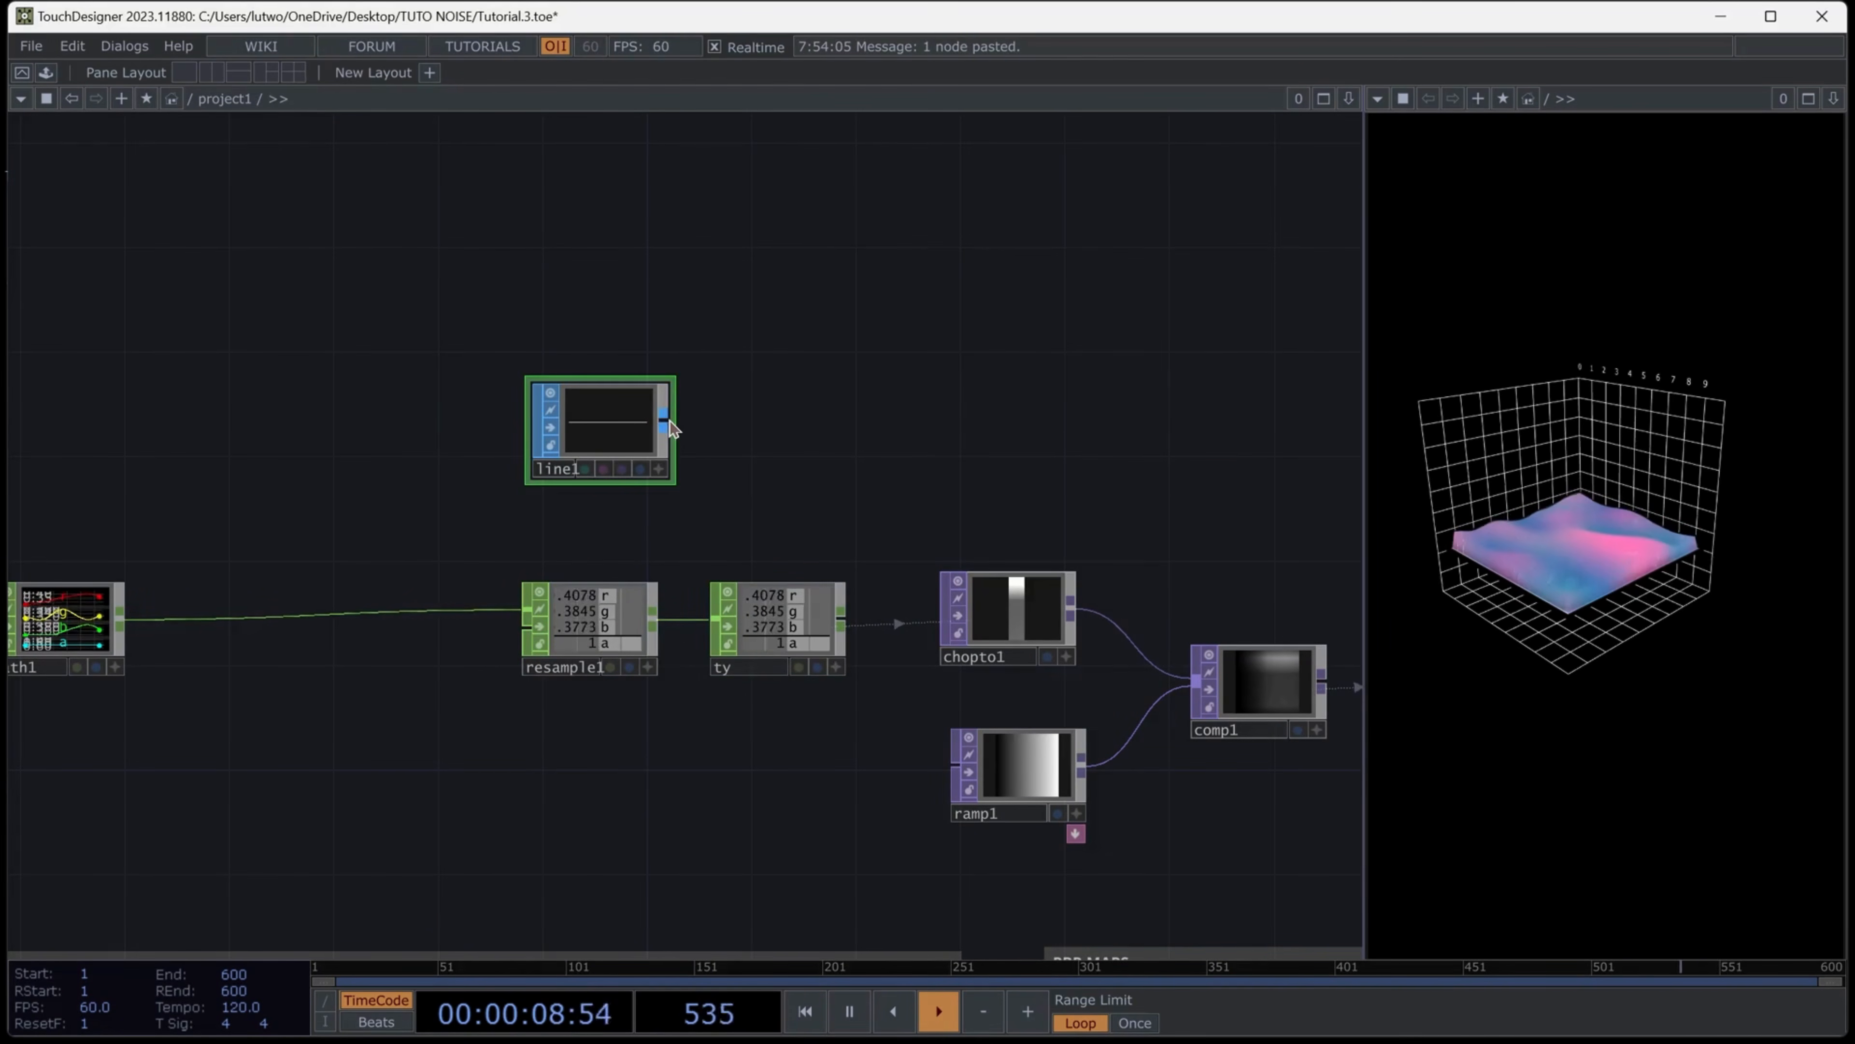
right_click(665, 422)
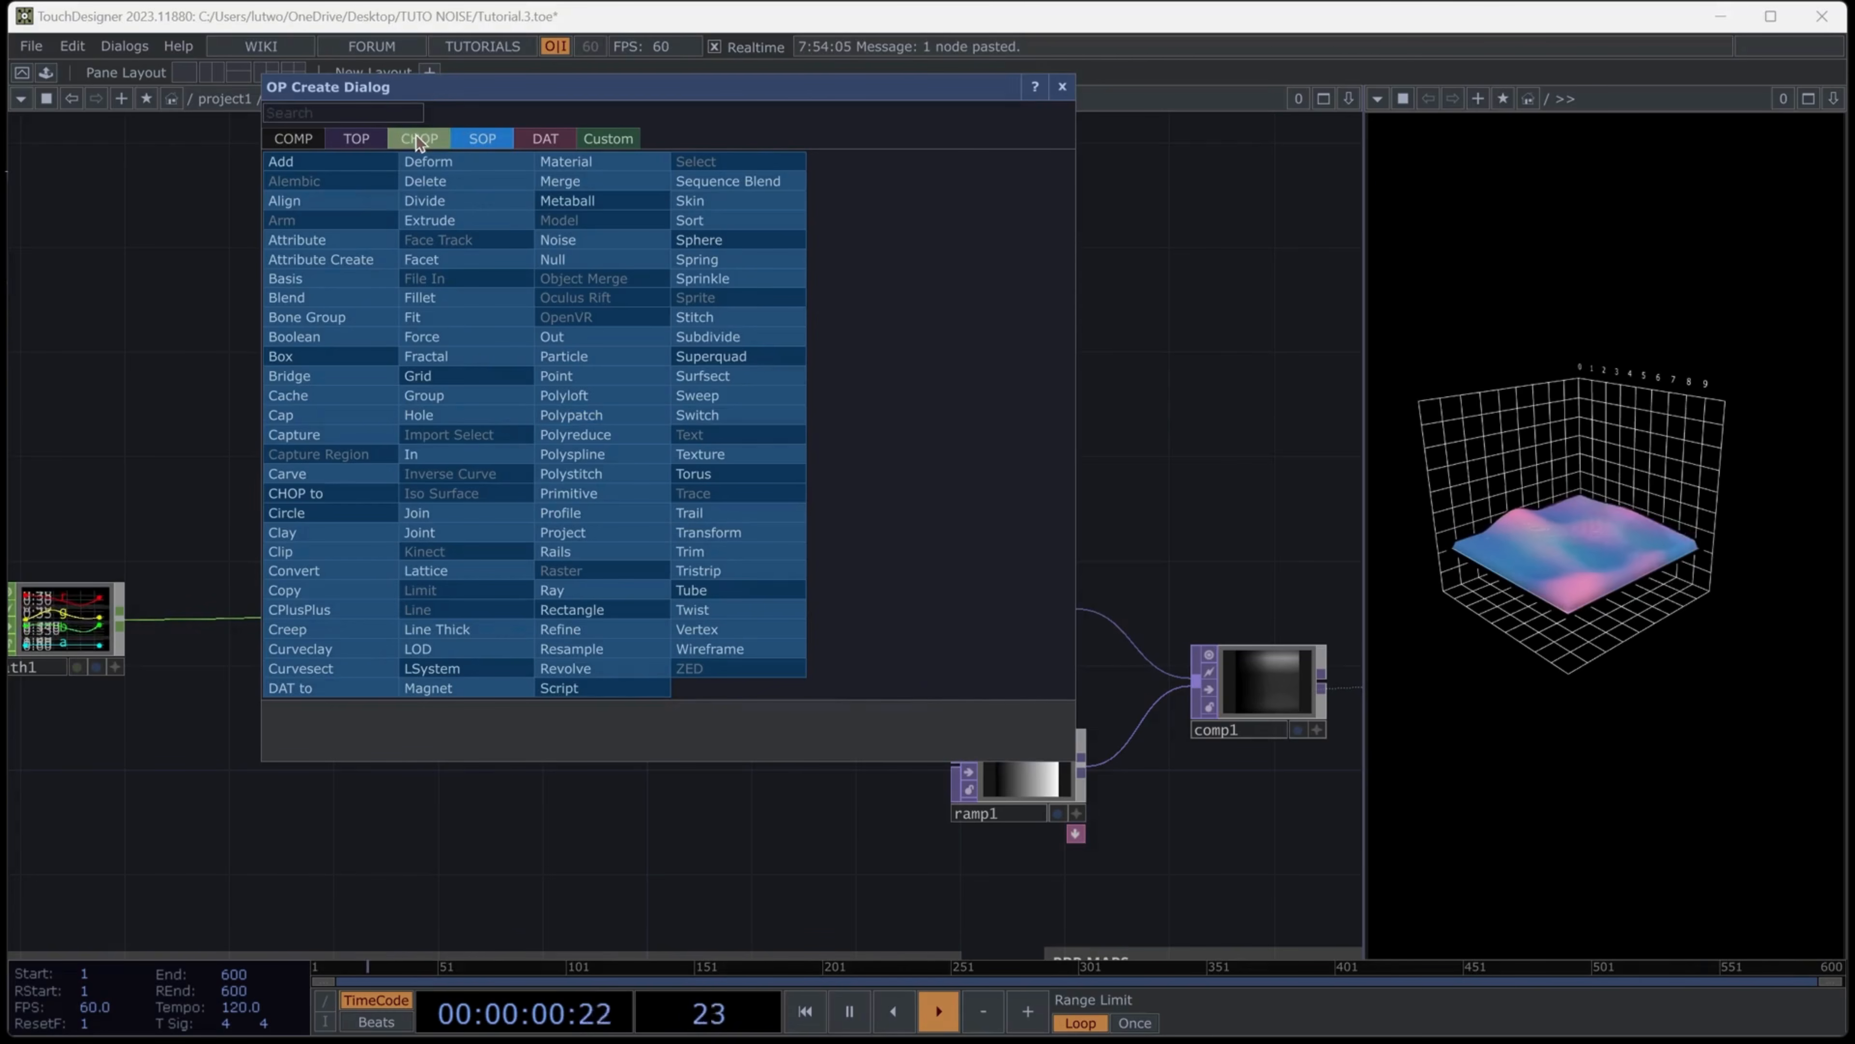
click(416, 138)
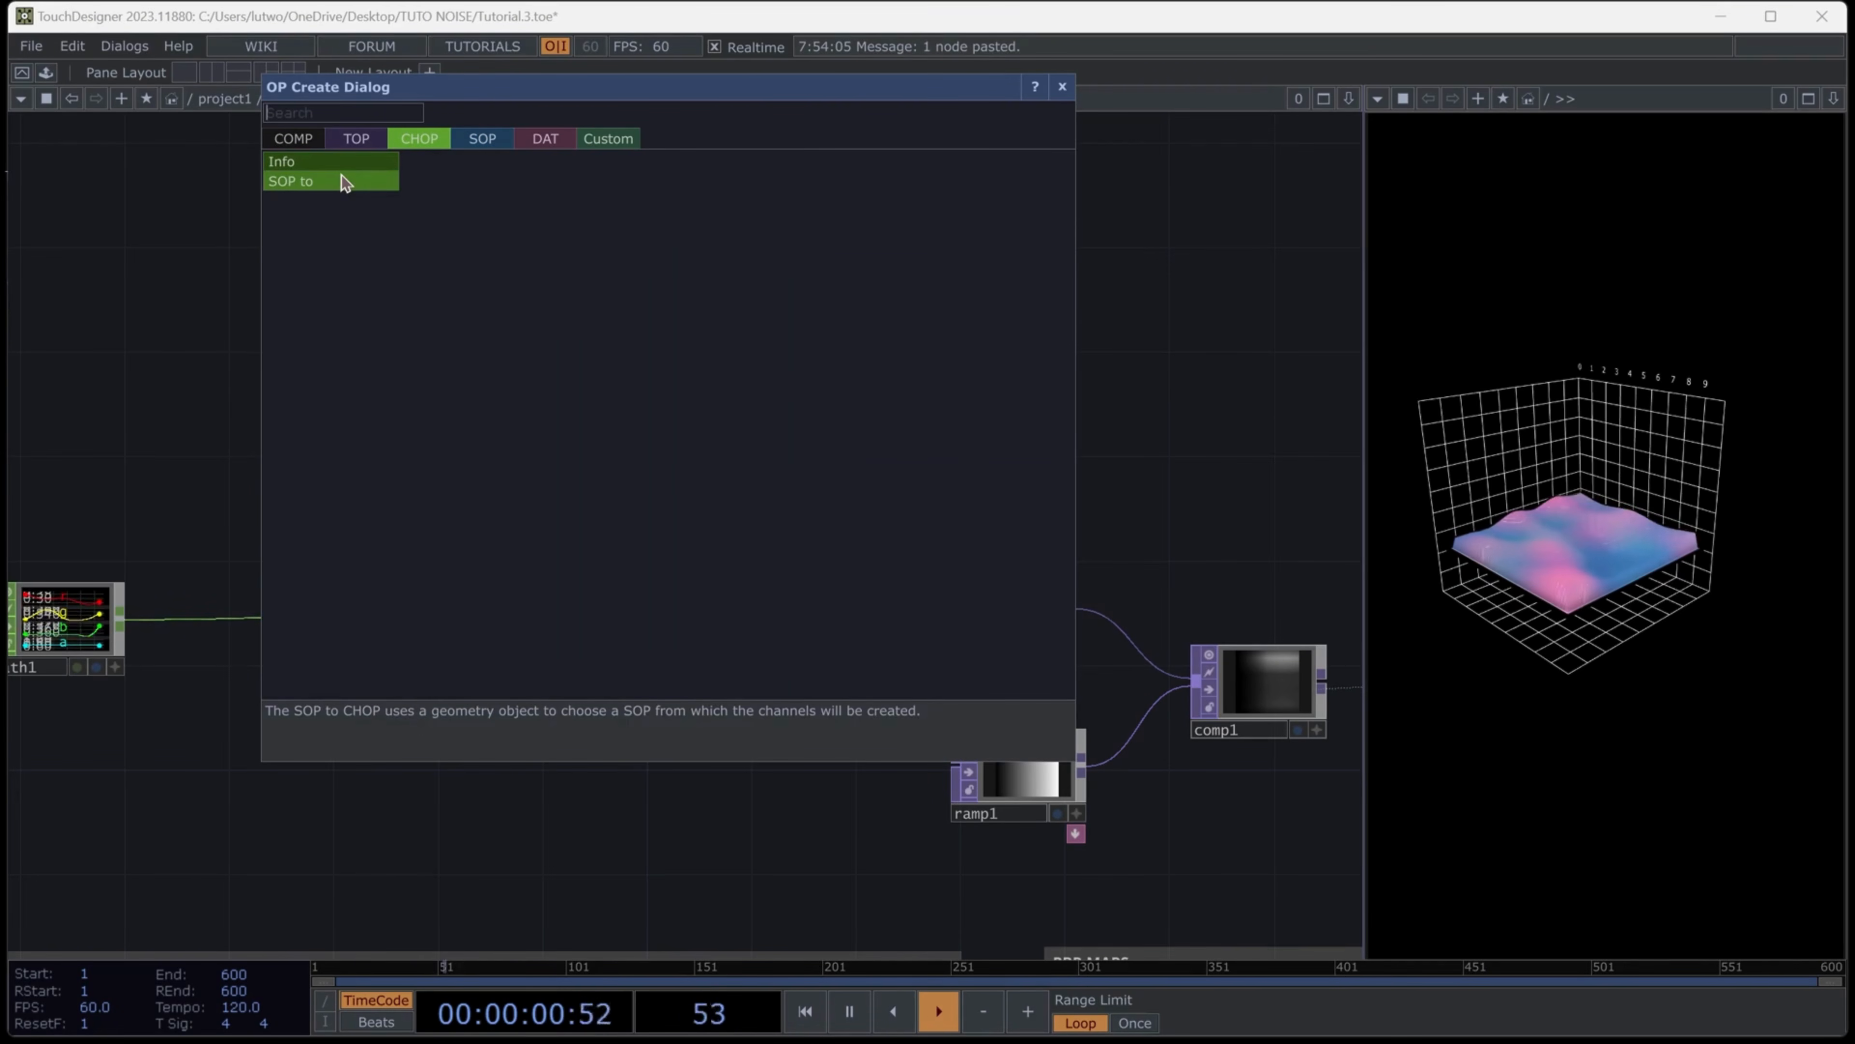
click(340, 180)
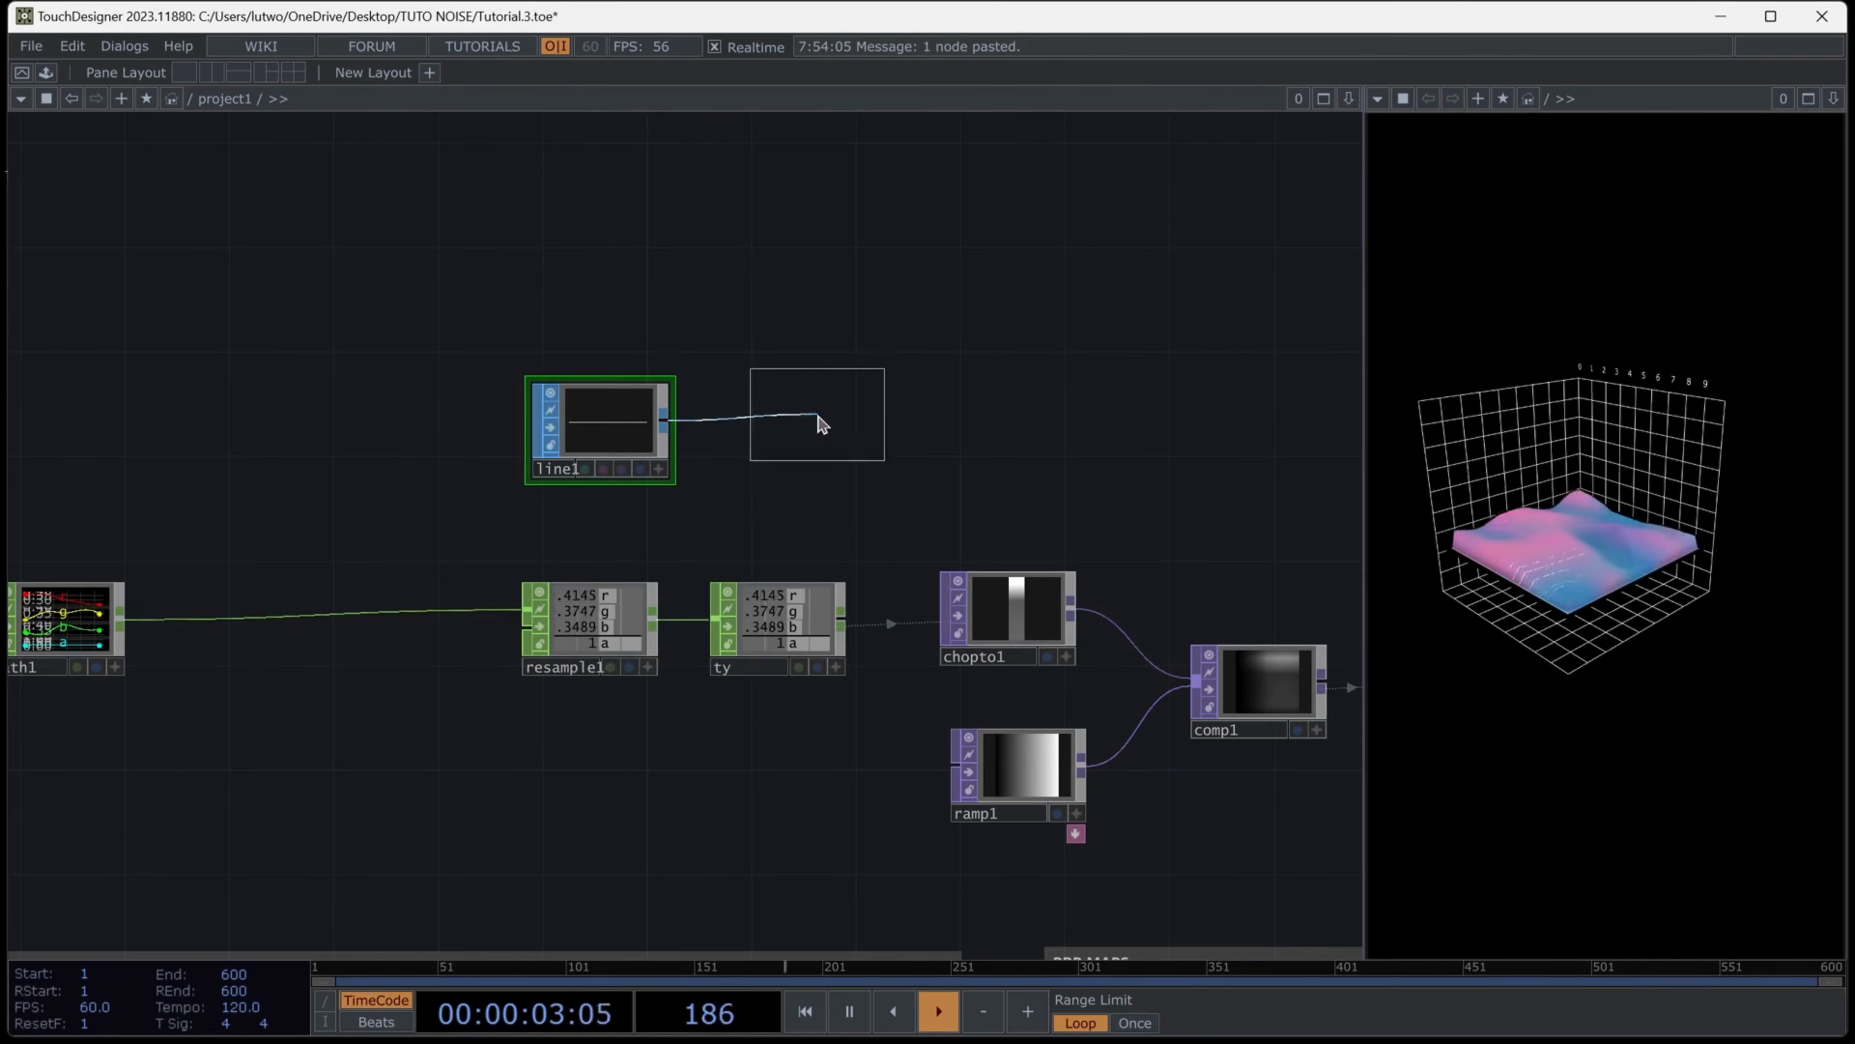
click(787, 420)
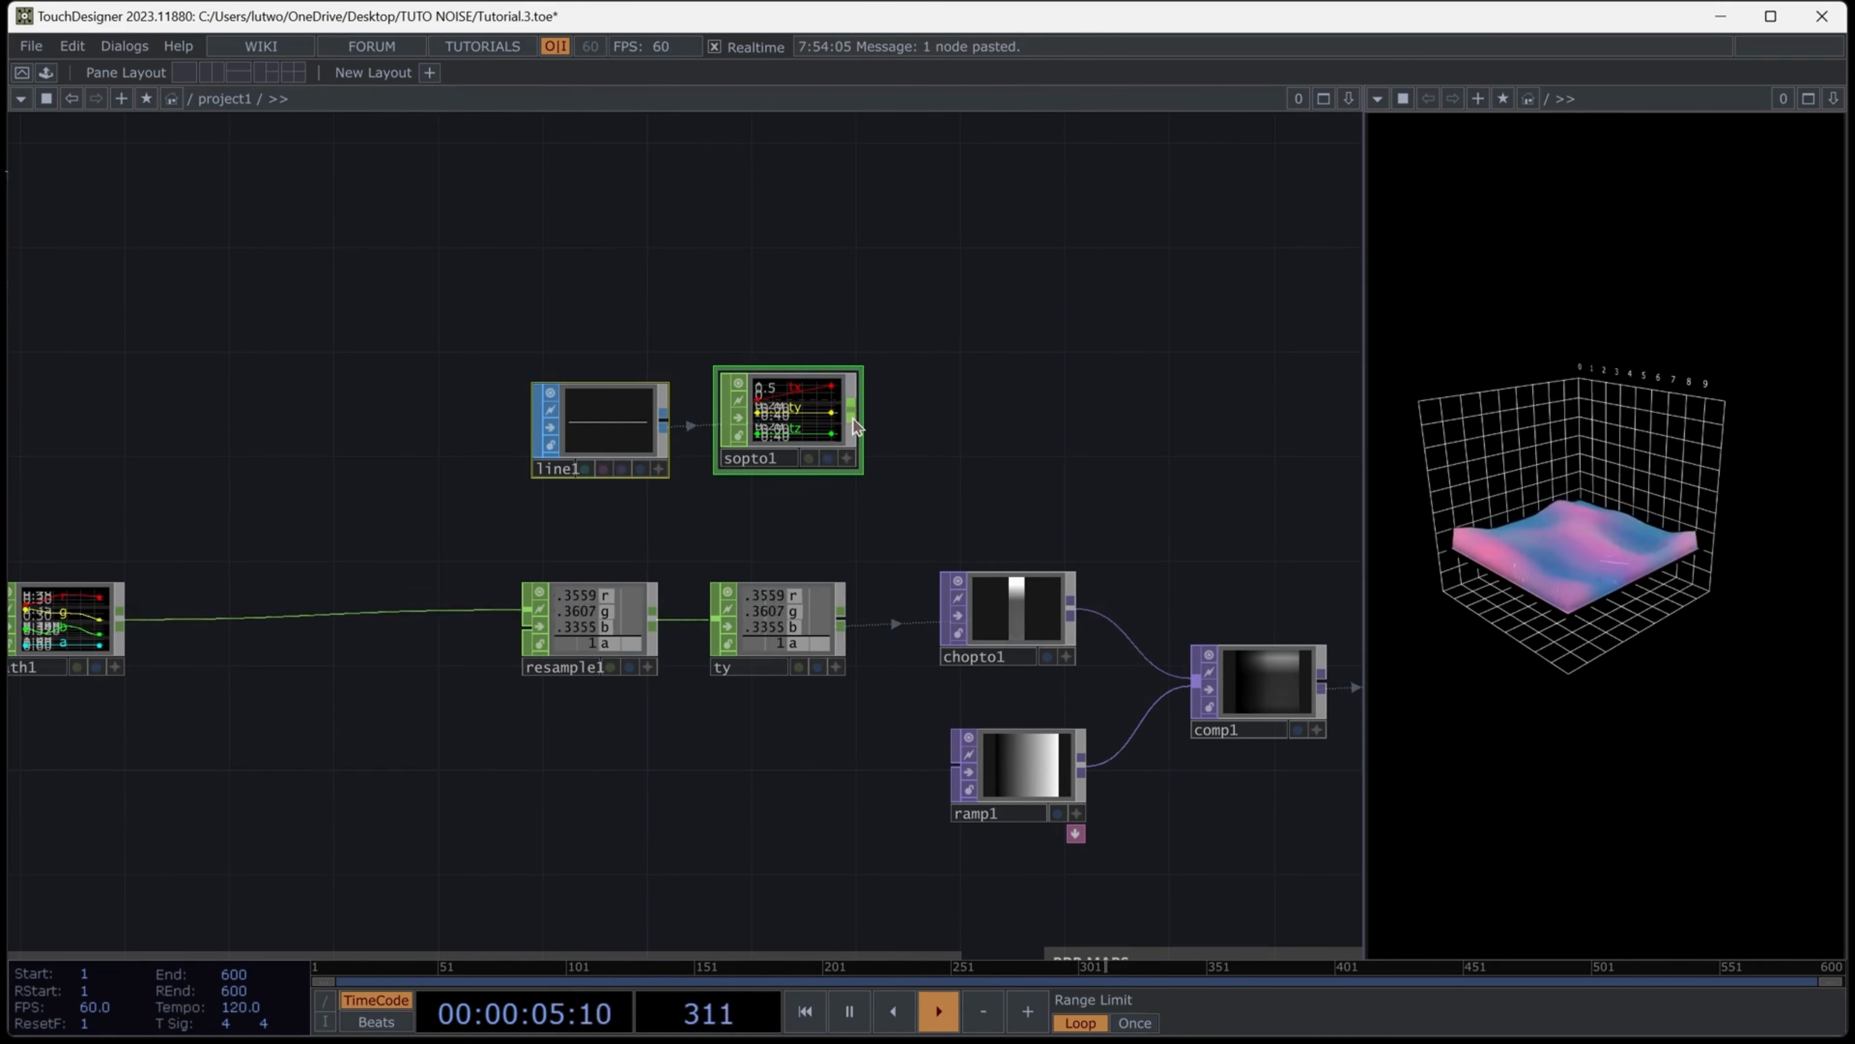
Connect a Select CHOP to the output of sopto1
right_click(854, 419)
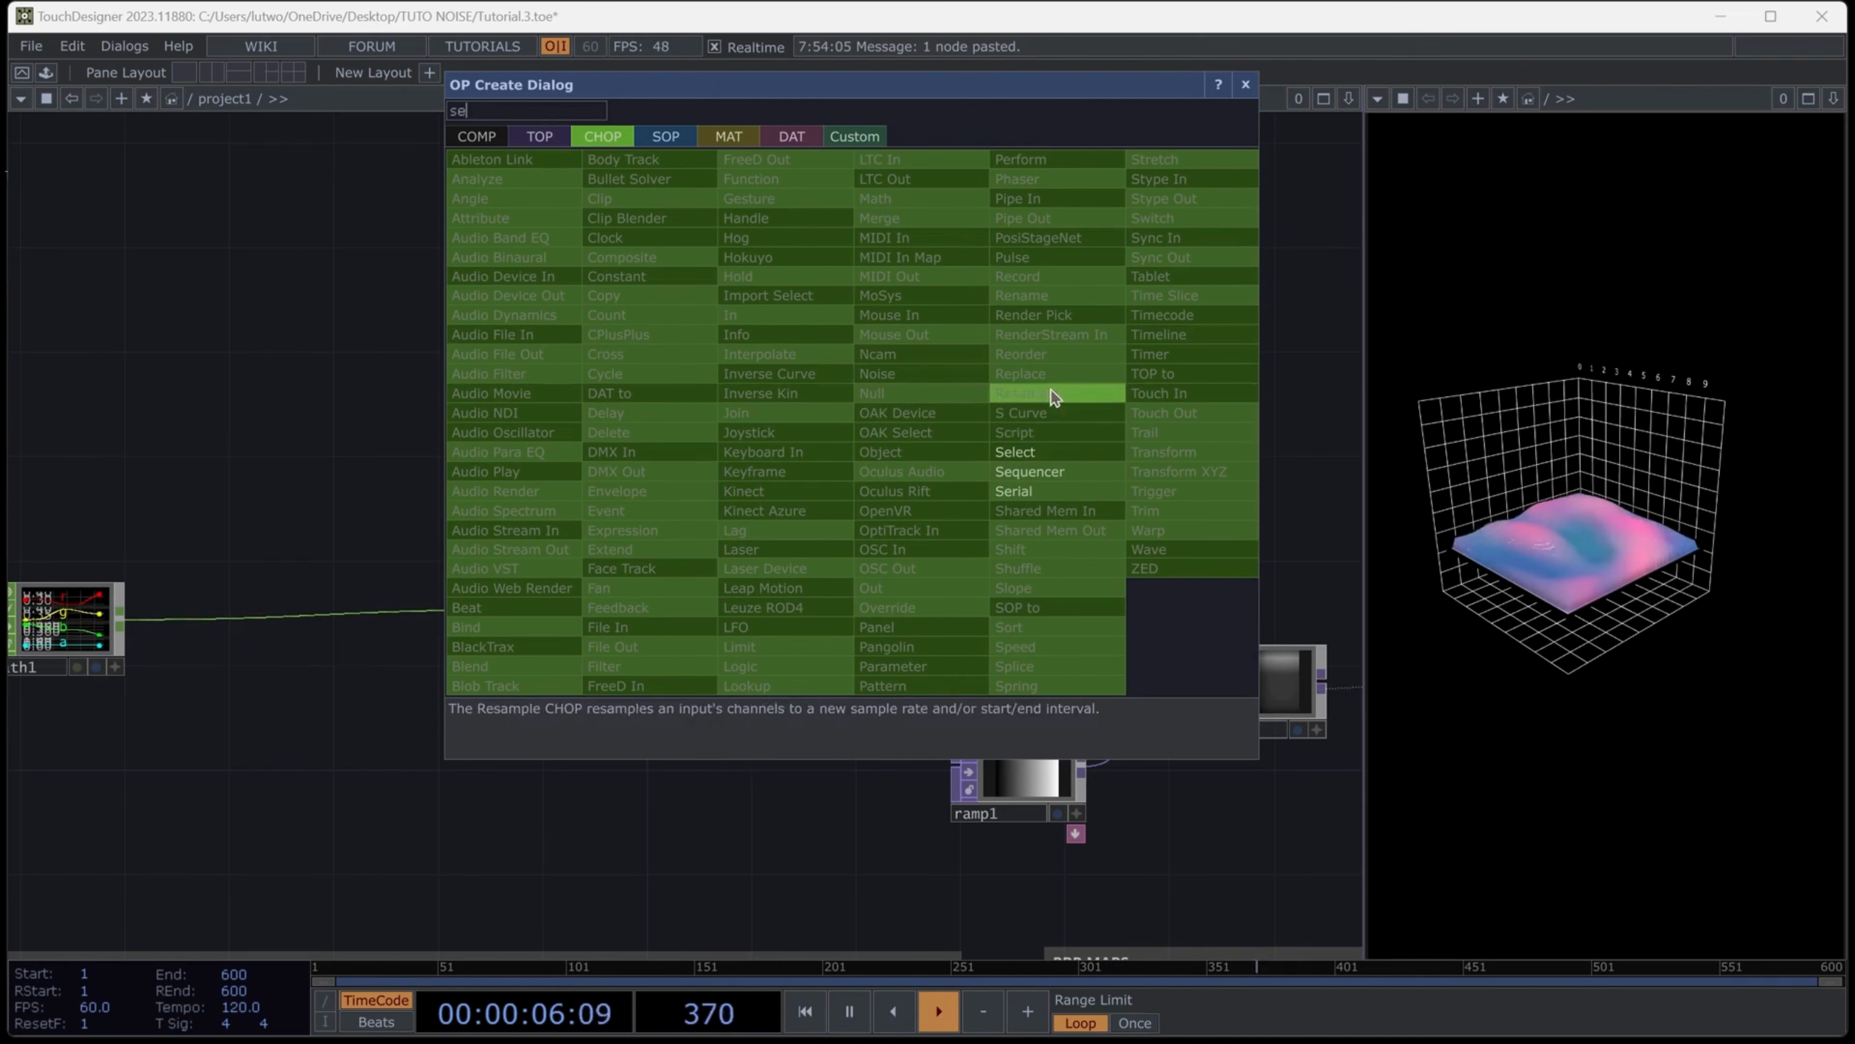
click(1039, 463)
click(1034, 462)
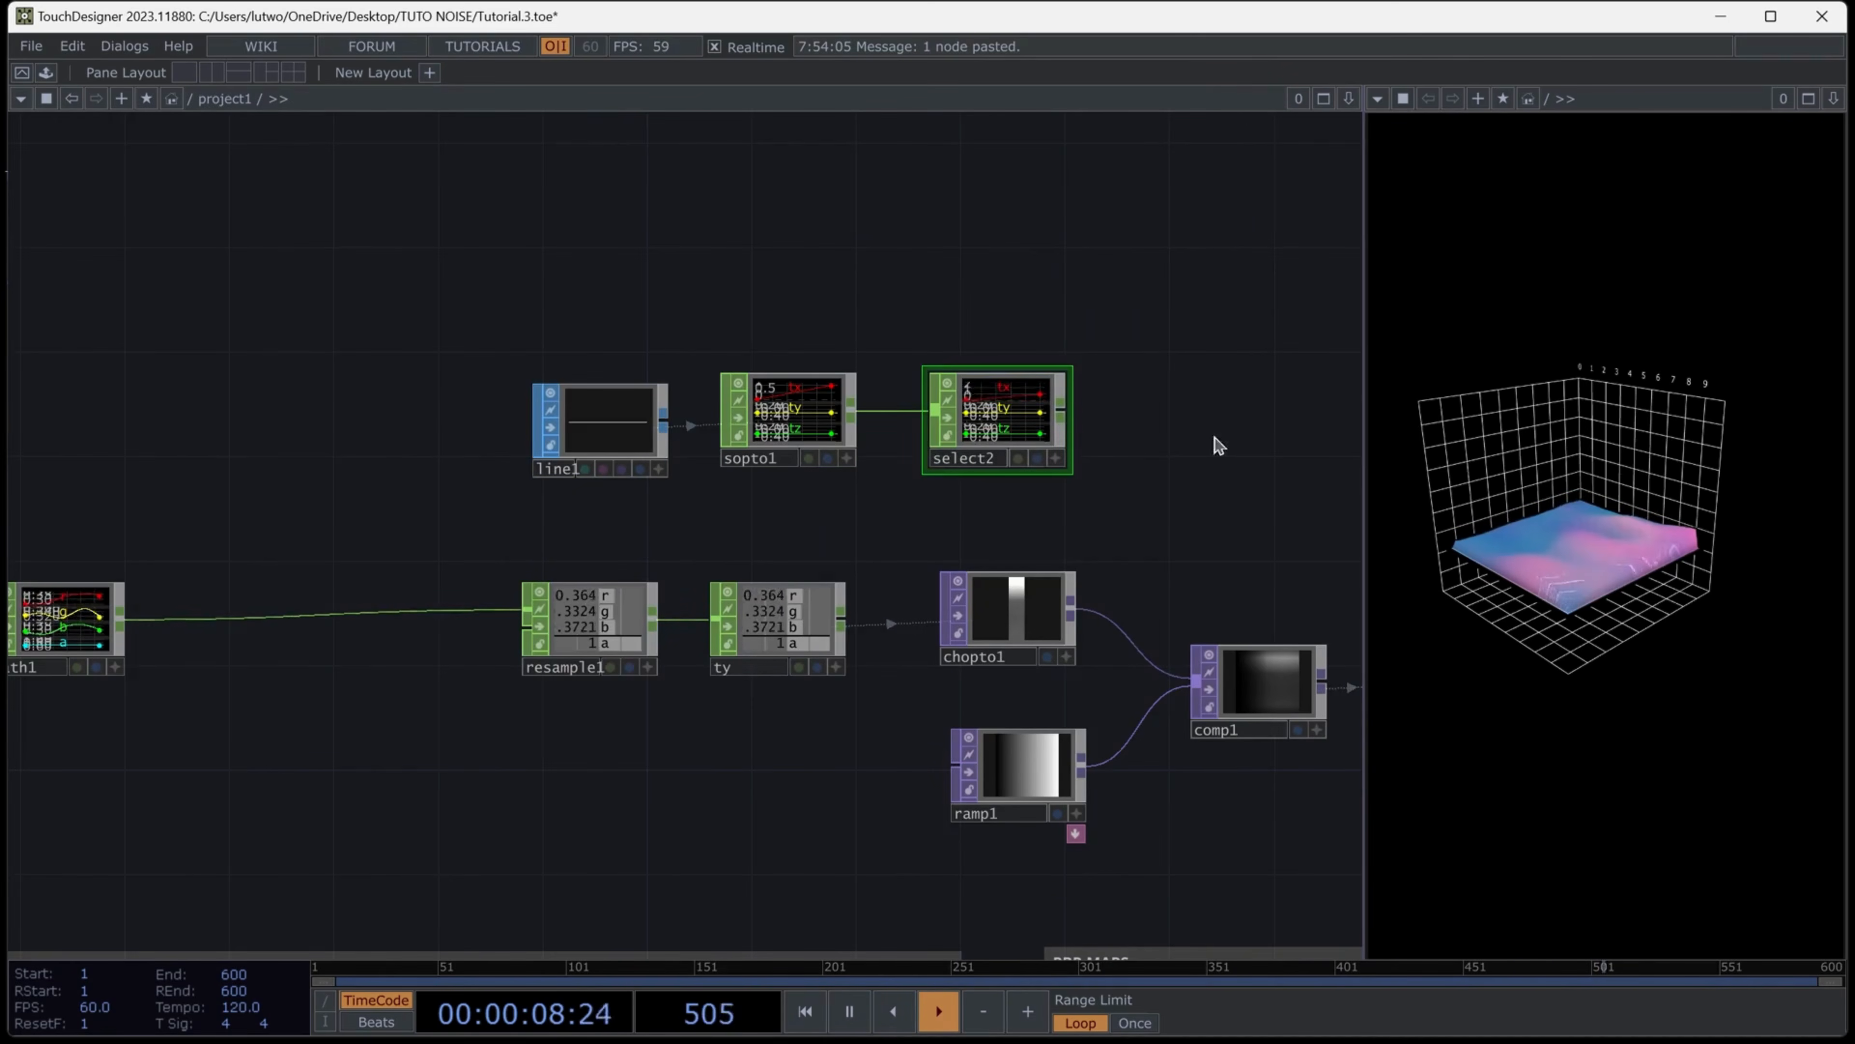
Connect a Merge CHOP to select2, placed beyond rename1, and wire rename1 into it as well
key(h)
right_click(603, 438)
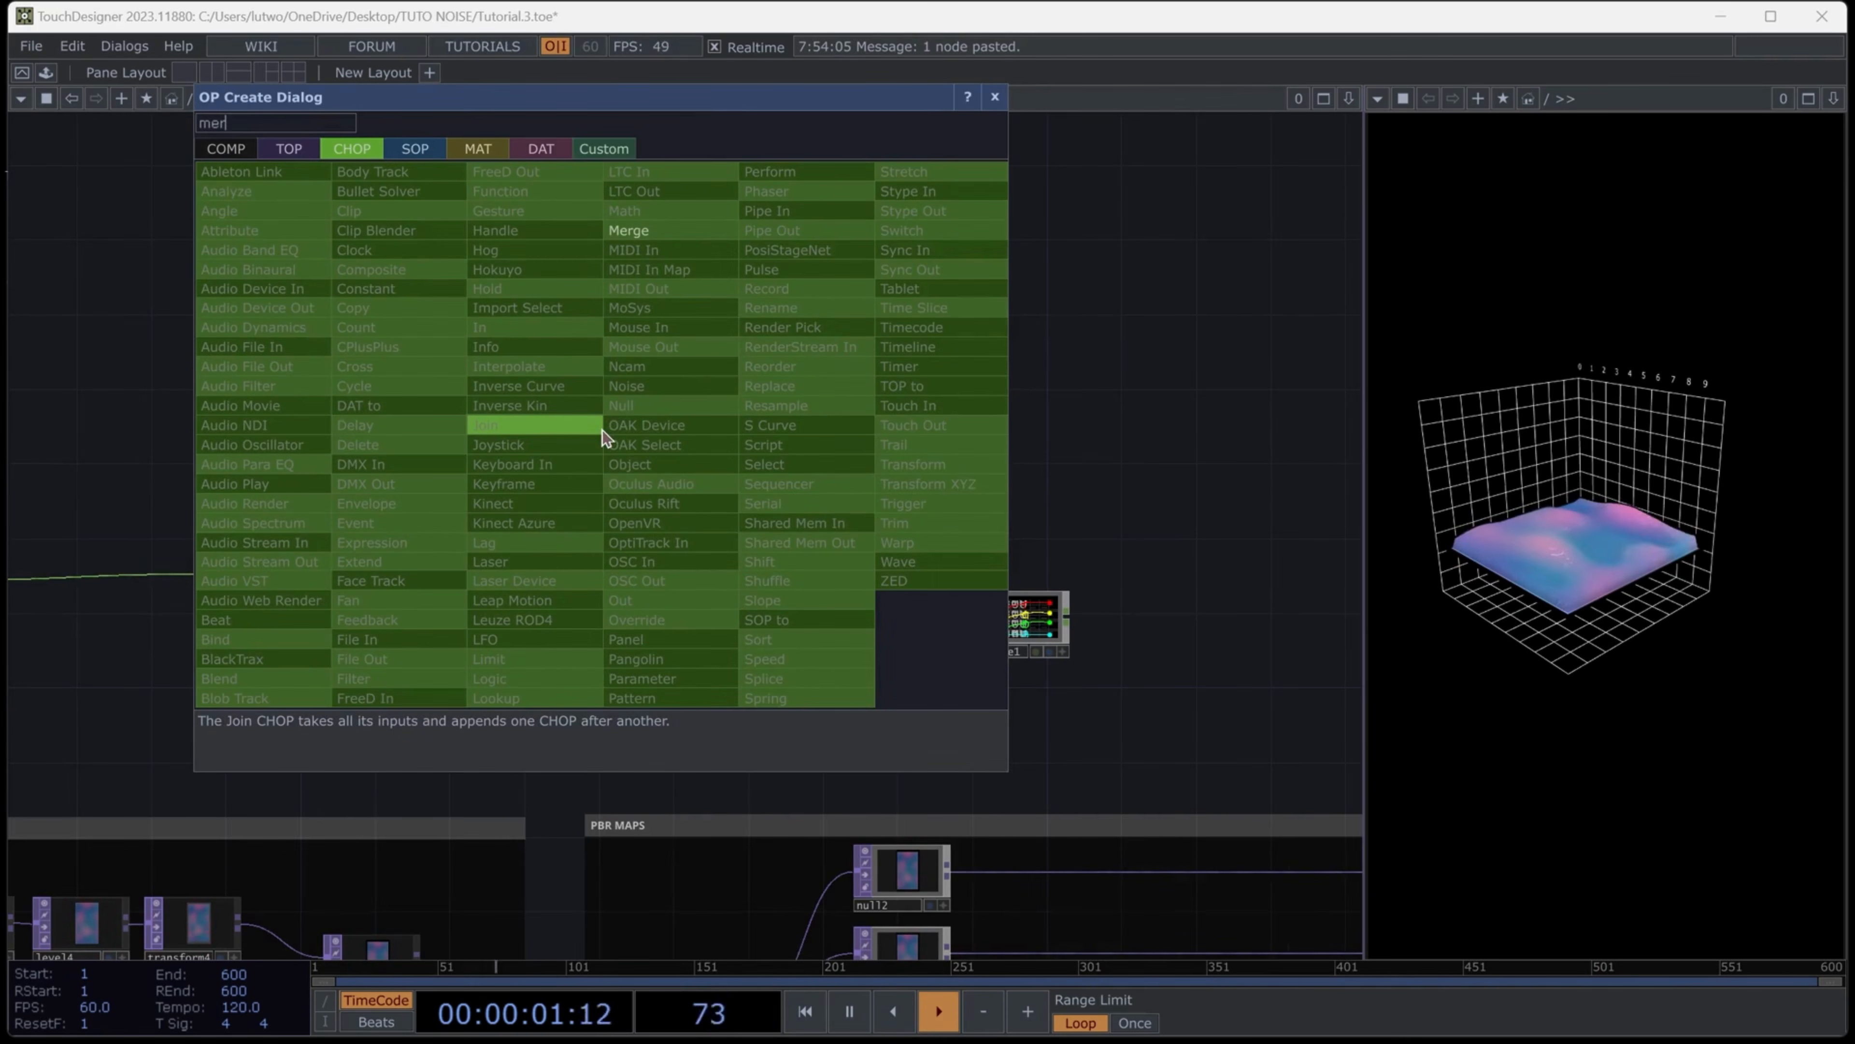
click(602, 429)
click(1234, 429)
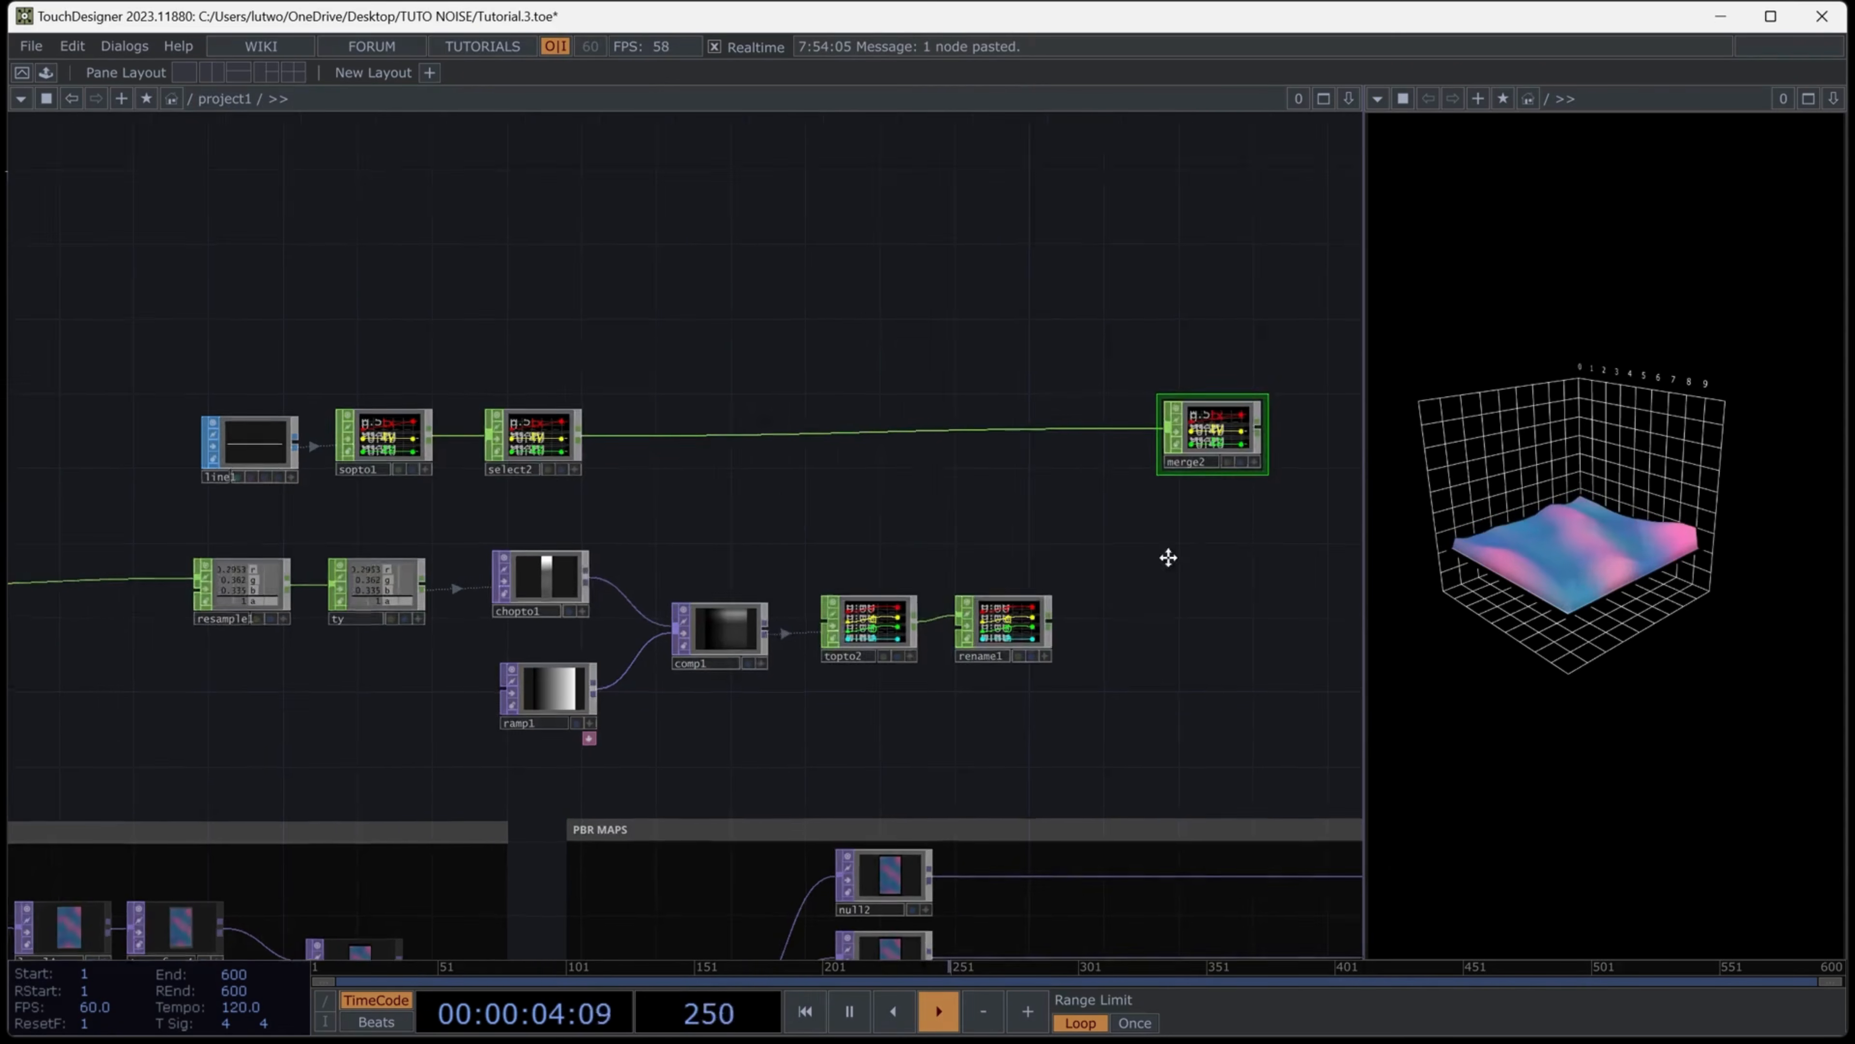
drag(1168, 556, 791, 593)
click(698, 625)
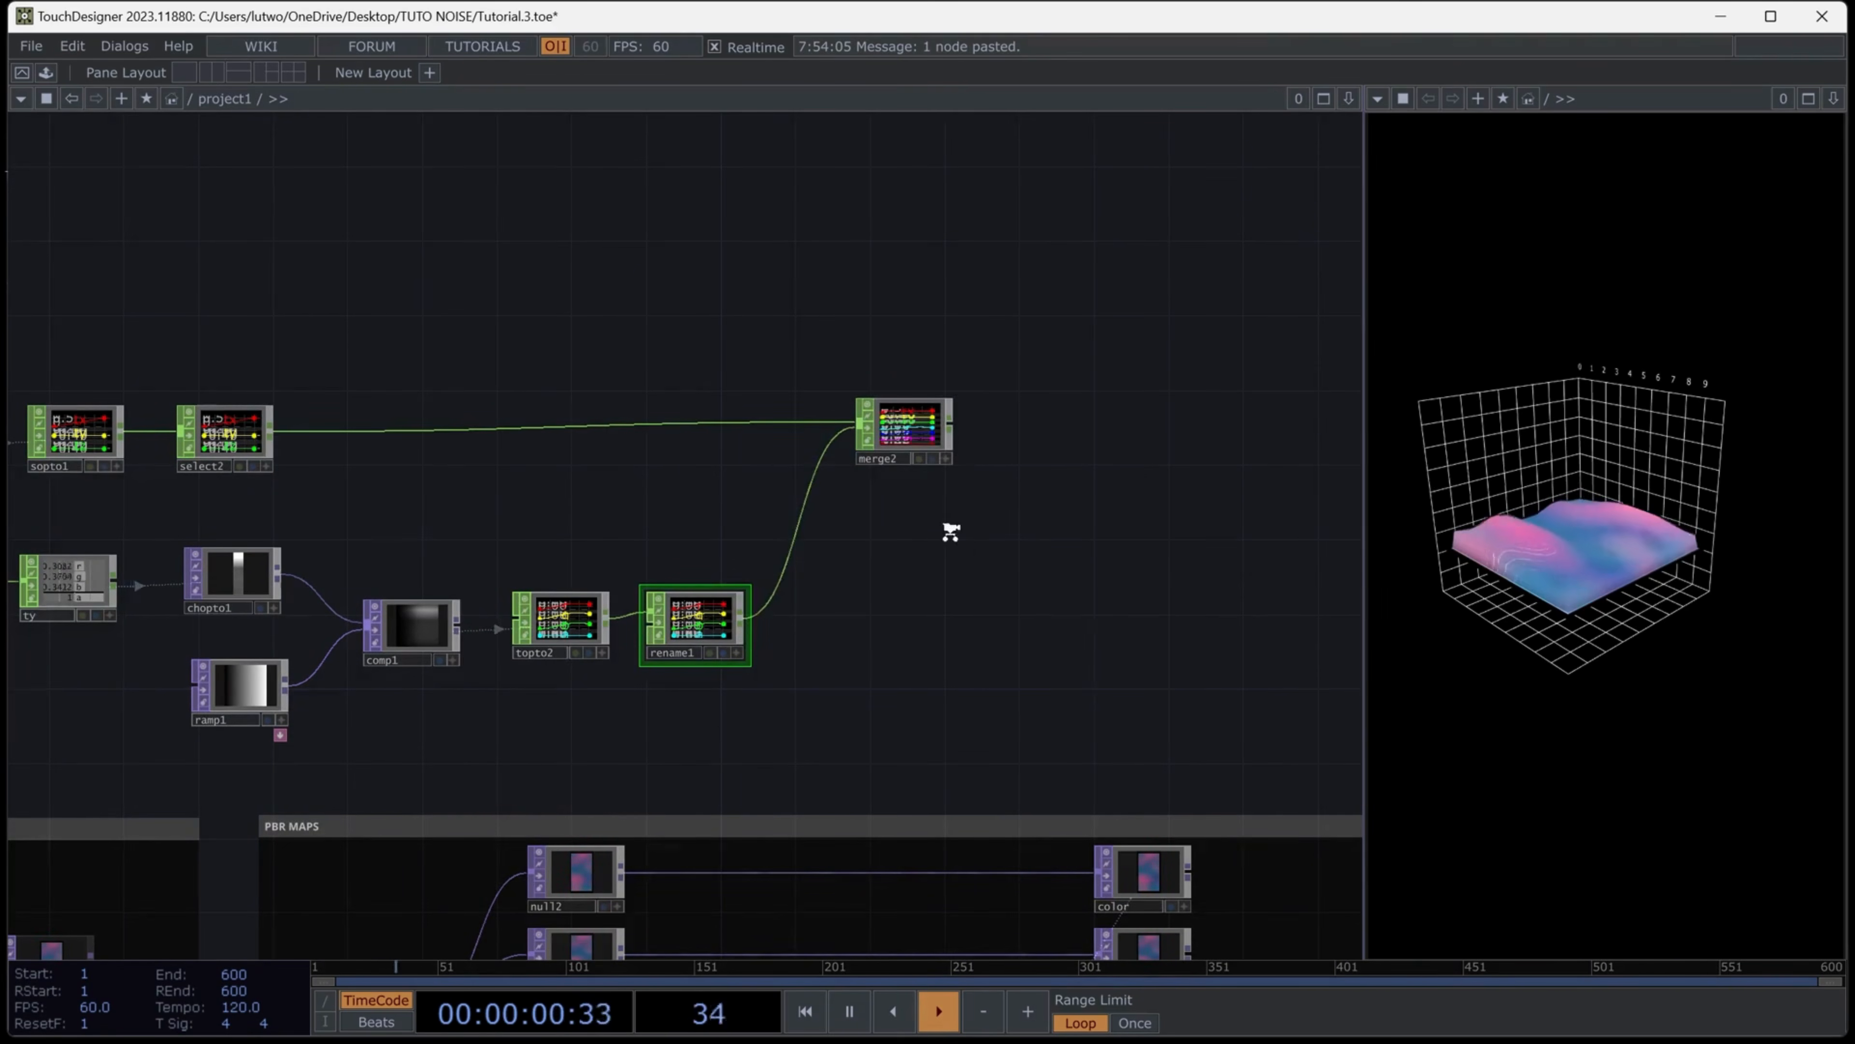
Align the merge2 node with the row of line1, sopto1 and select2
scroll(965, 537, down, 2)
drag(981, 547, 842, 547)
drag(807, 468, 808, 479)
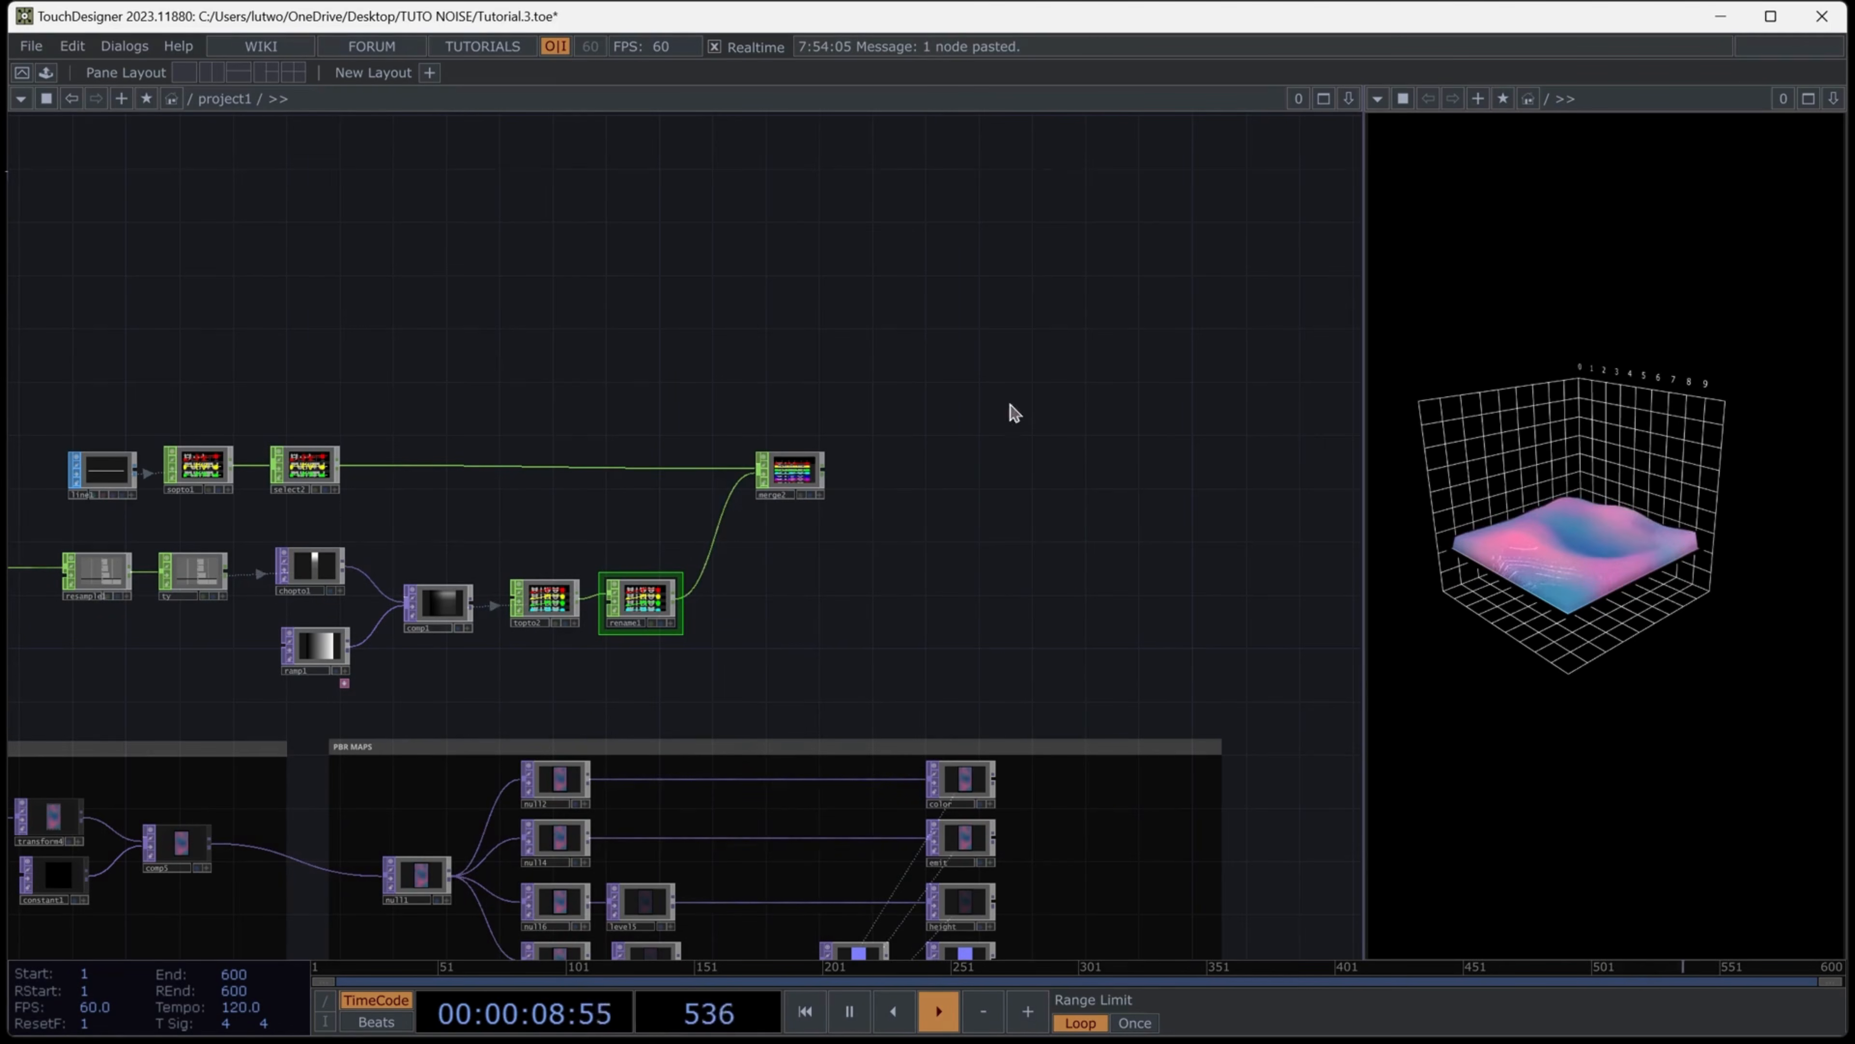
scroll(980, 518, down, 6)
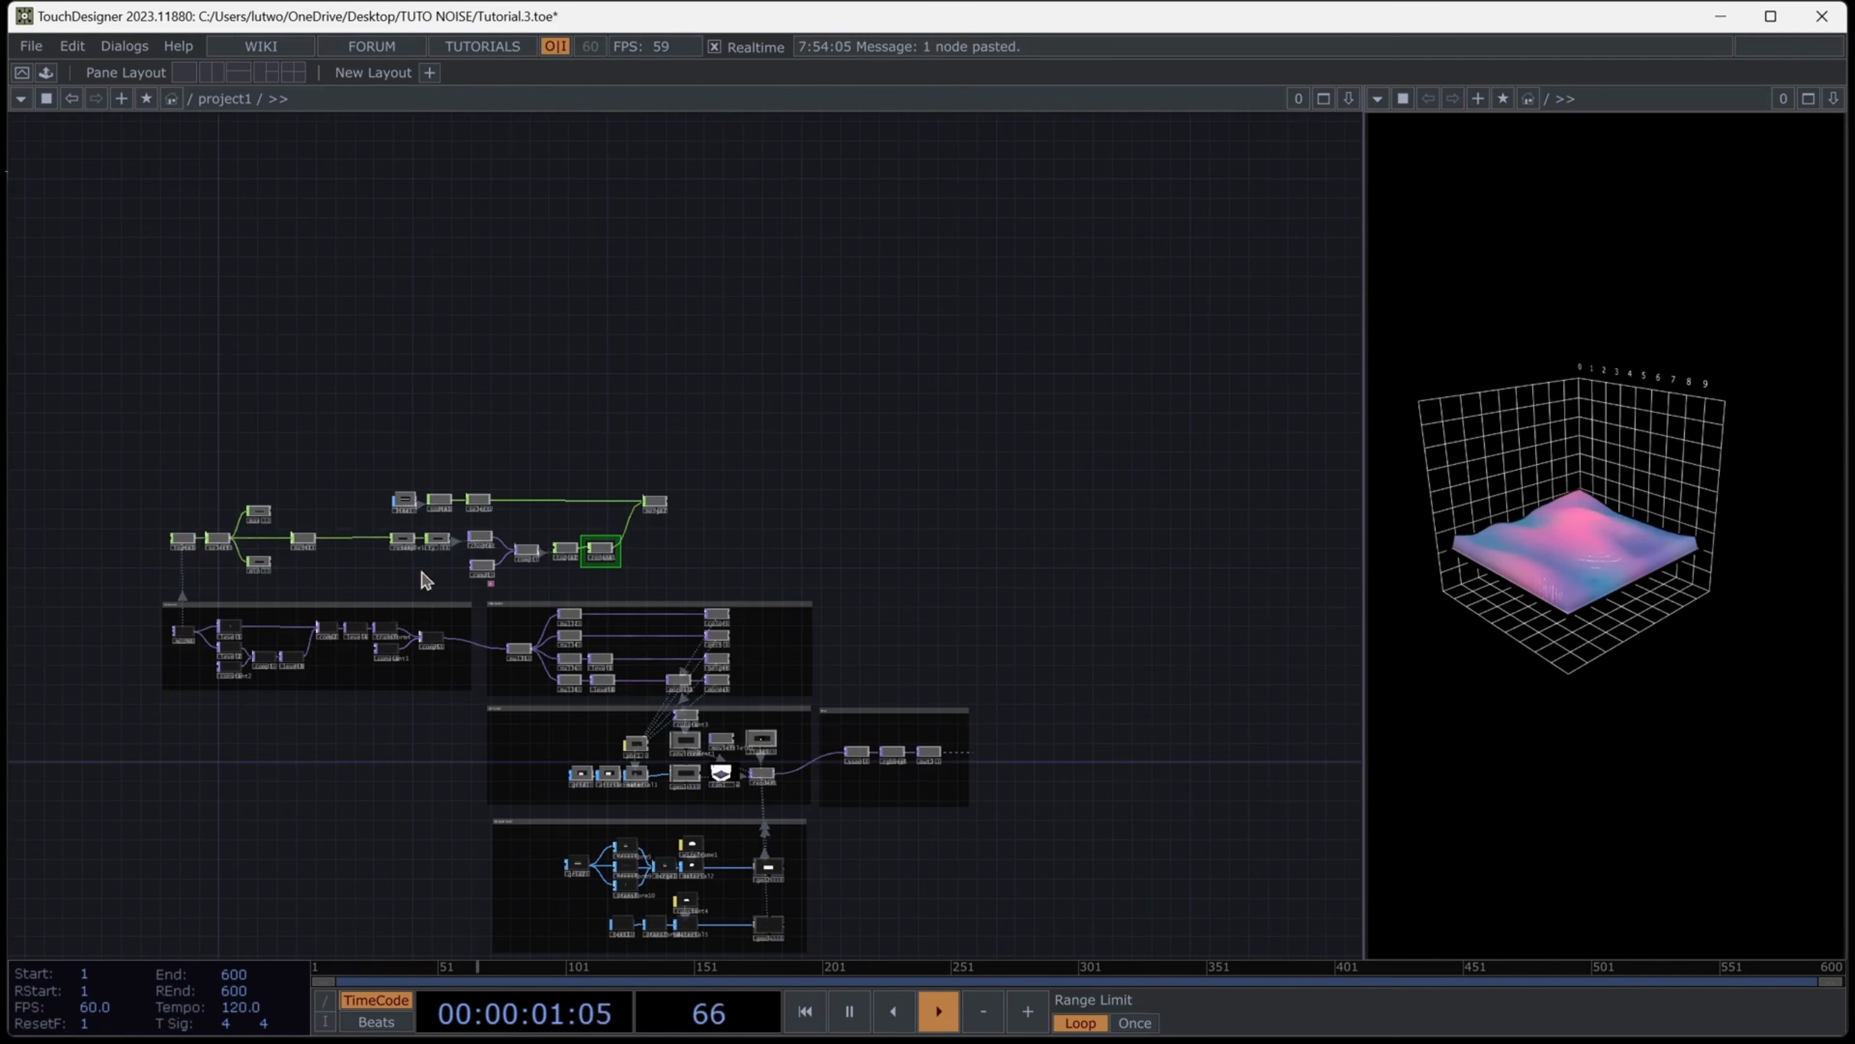
right_drag(250, 410, 913, 526)
key(shift+h)
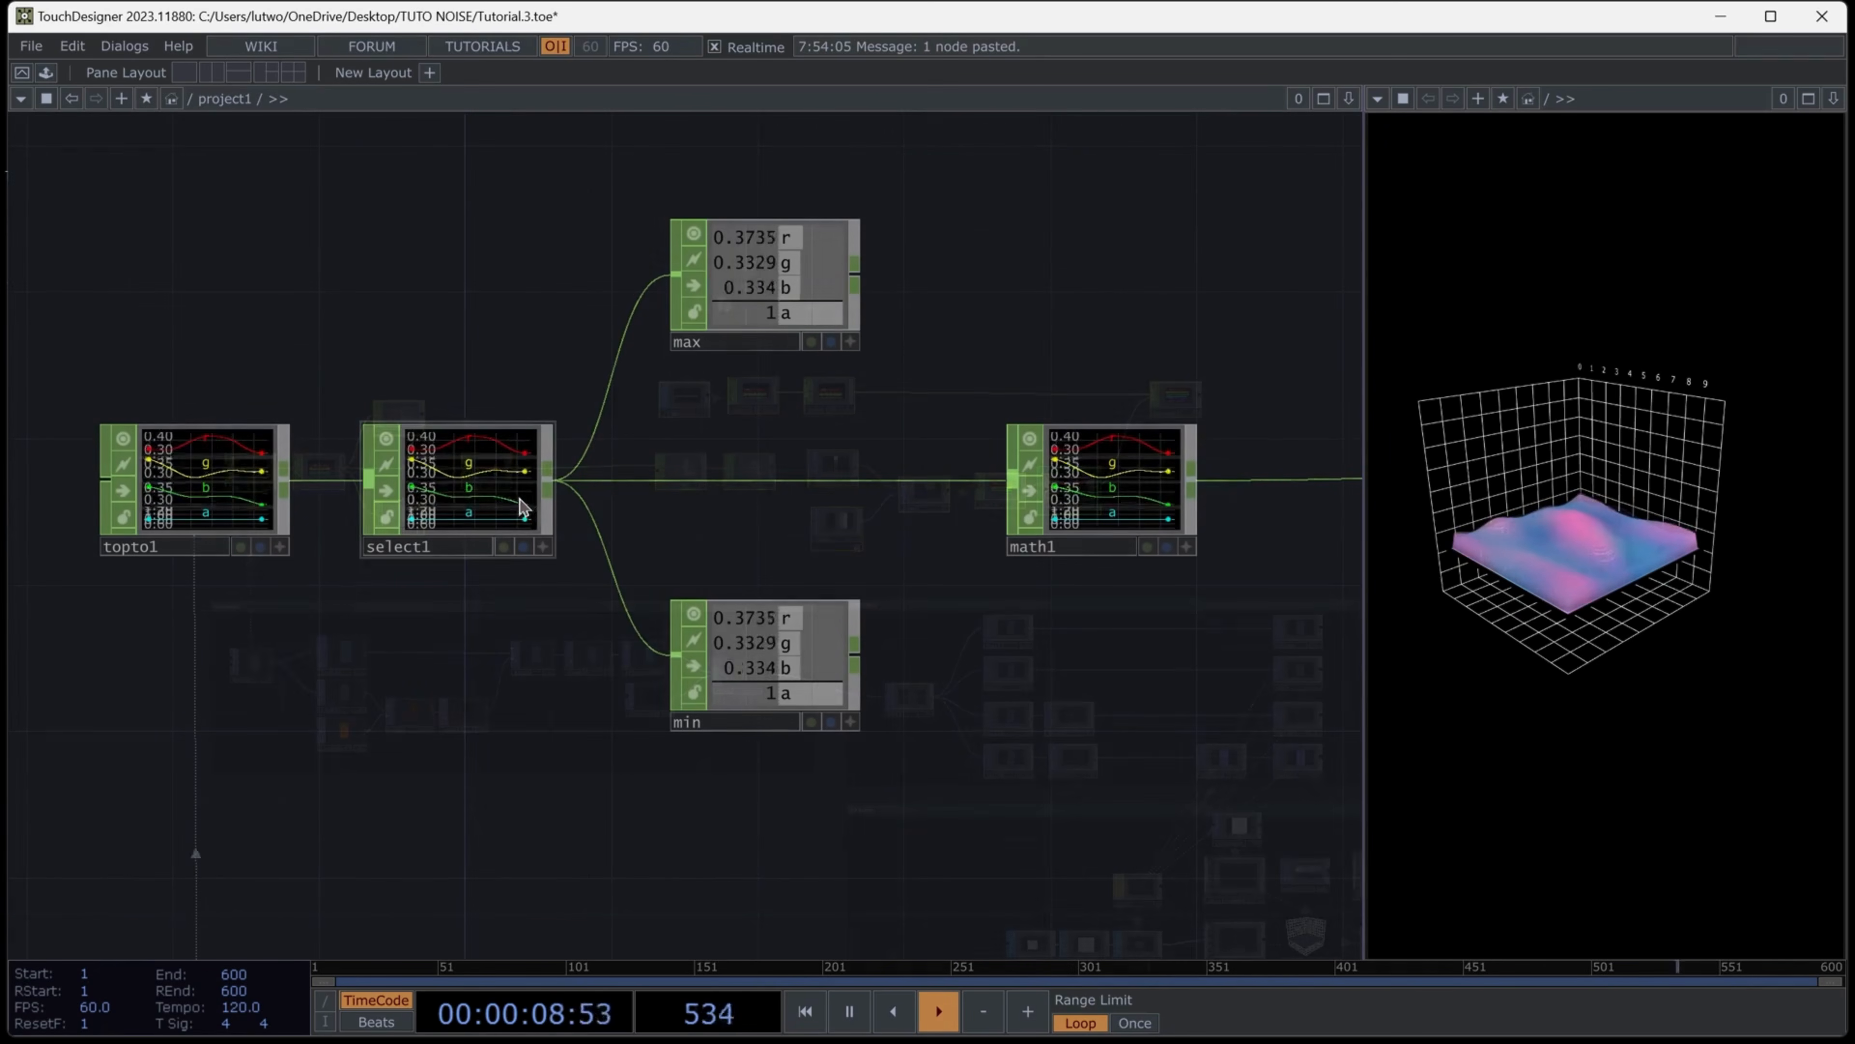
Limit the select1 operator to the r channel only
click(454, 479)
key(p)
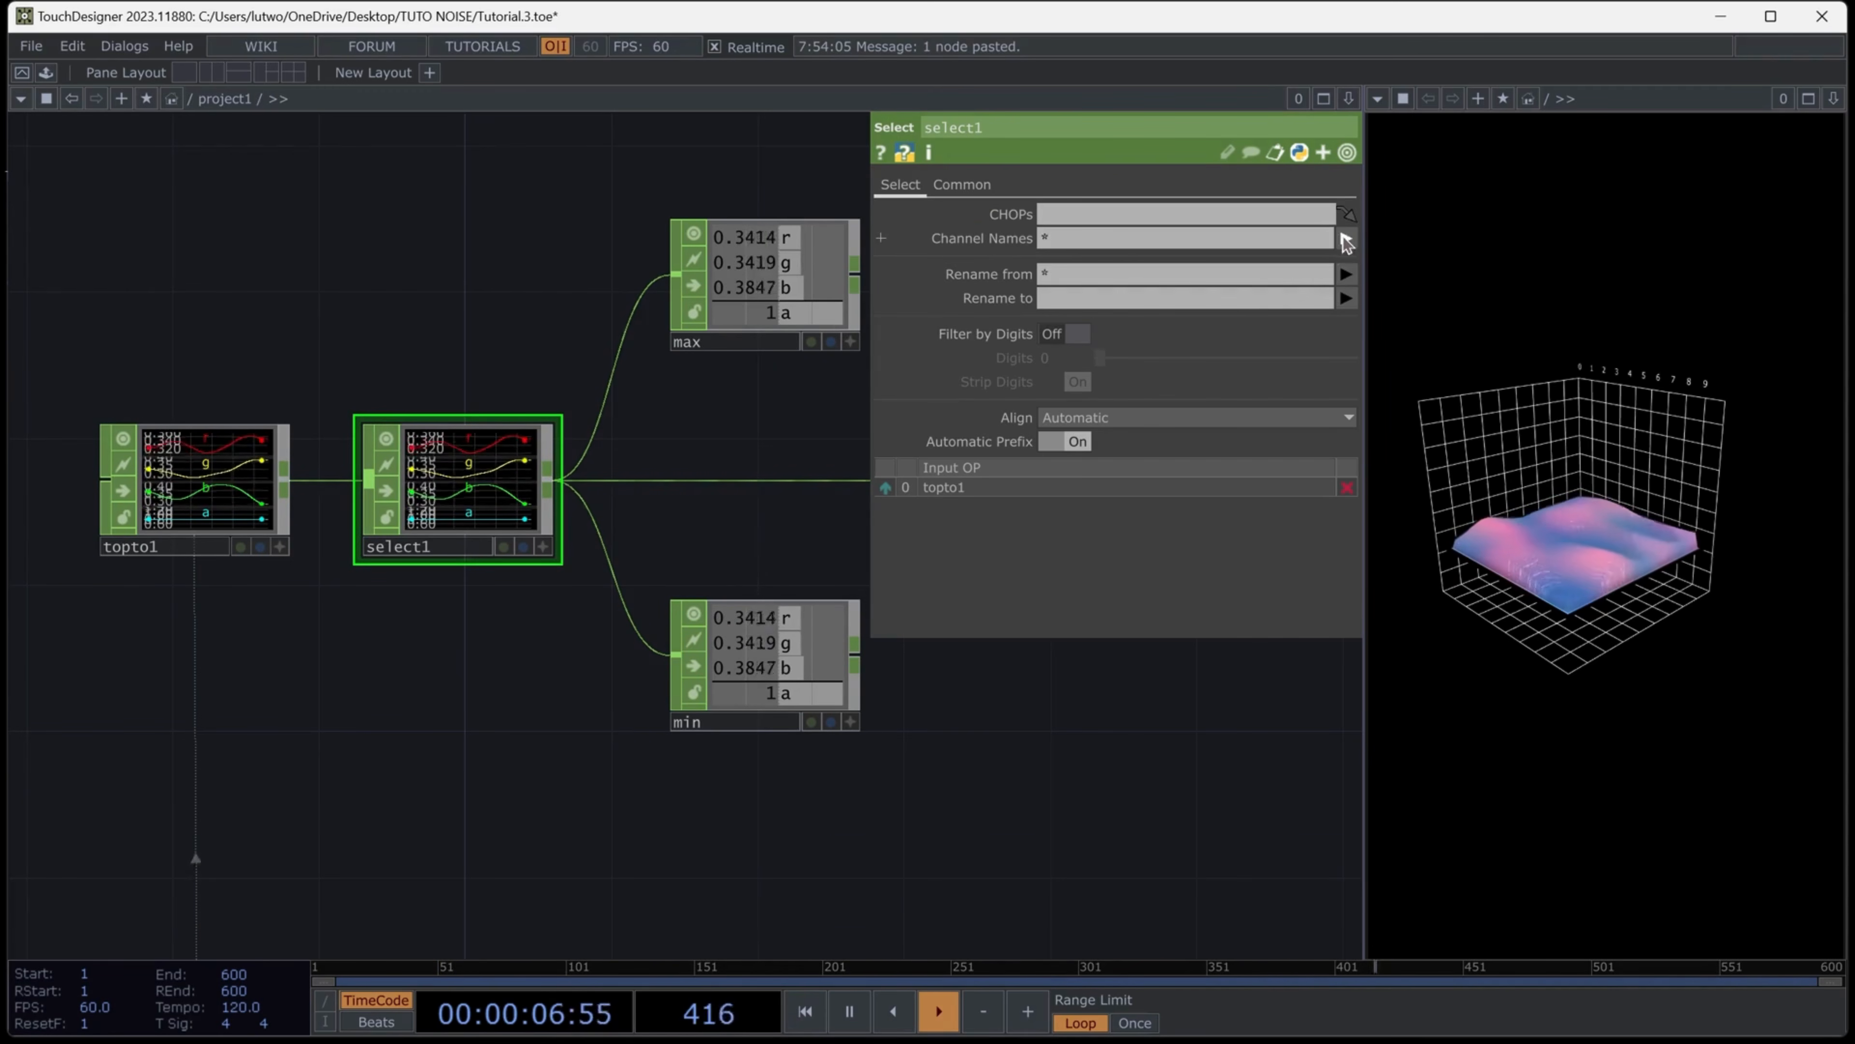
click(1059, 238)
text(r)
key(Return)
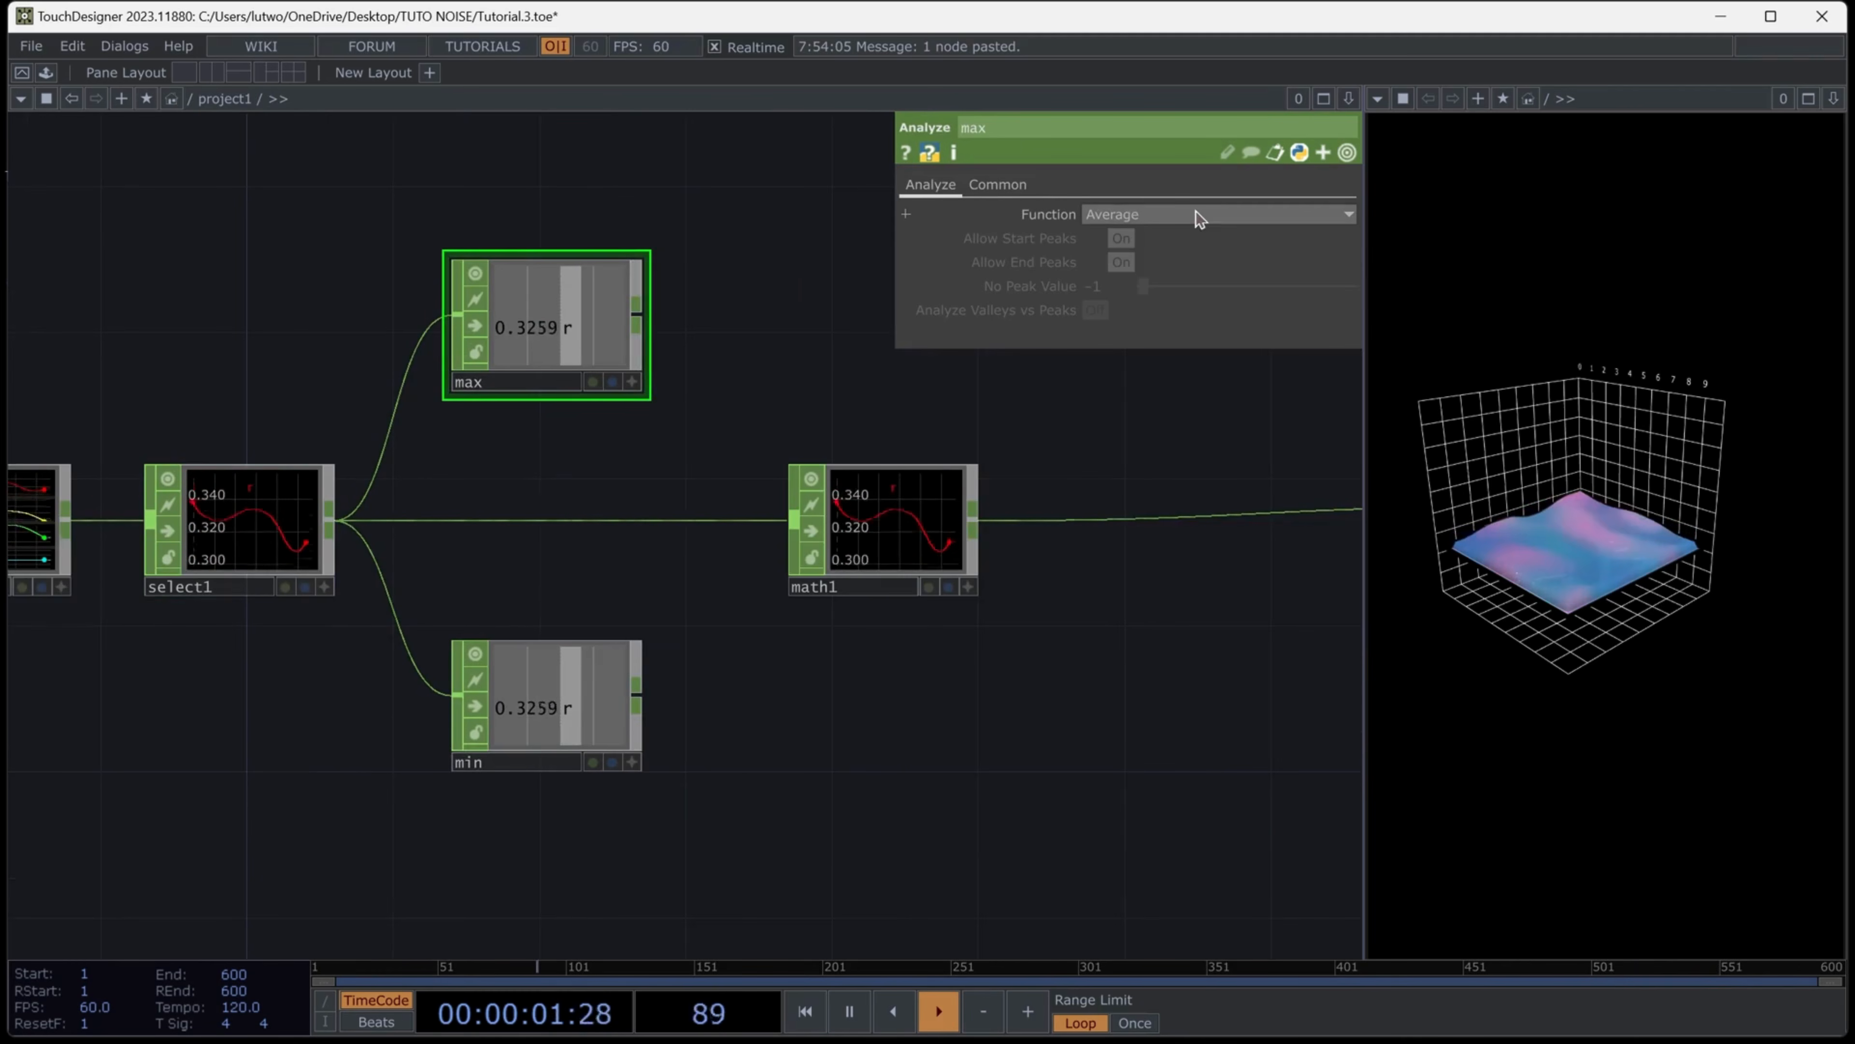
Set the Analyze function of the max operator to Maximum and that of the min operator to Minimum
click(1196, 212)
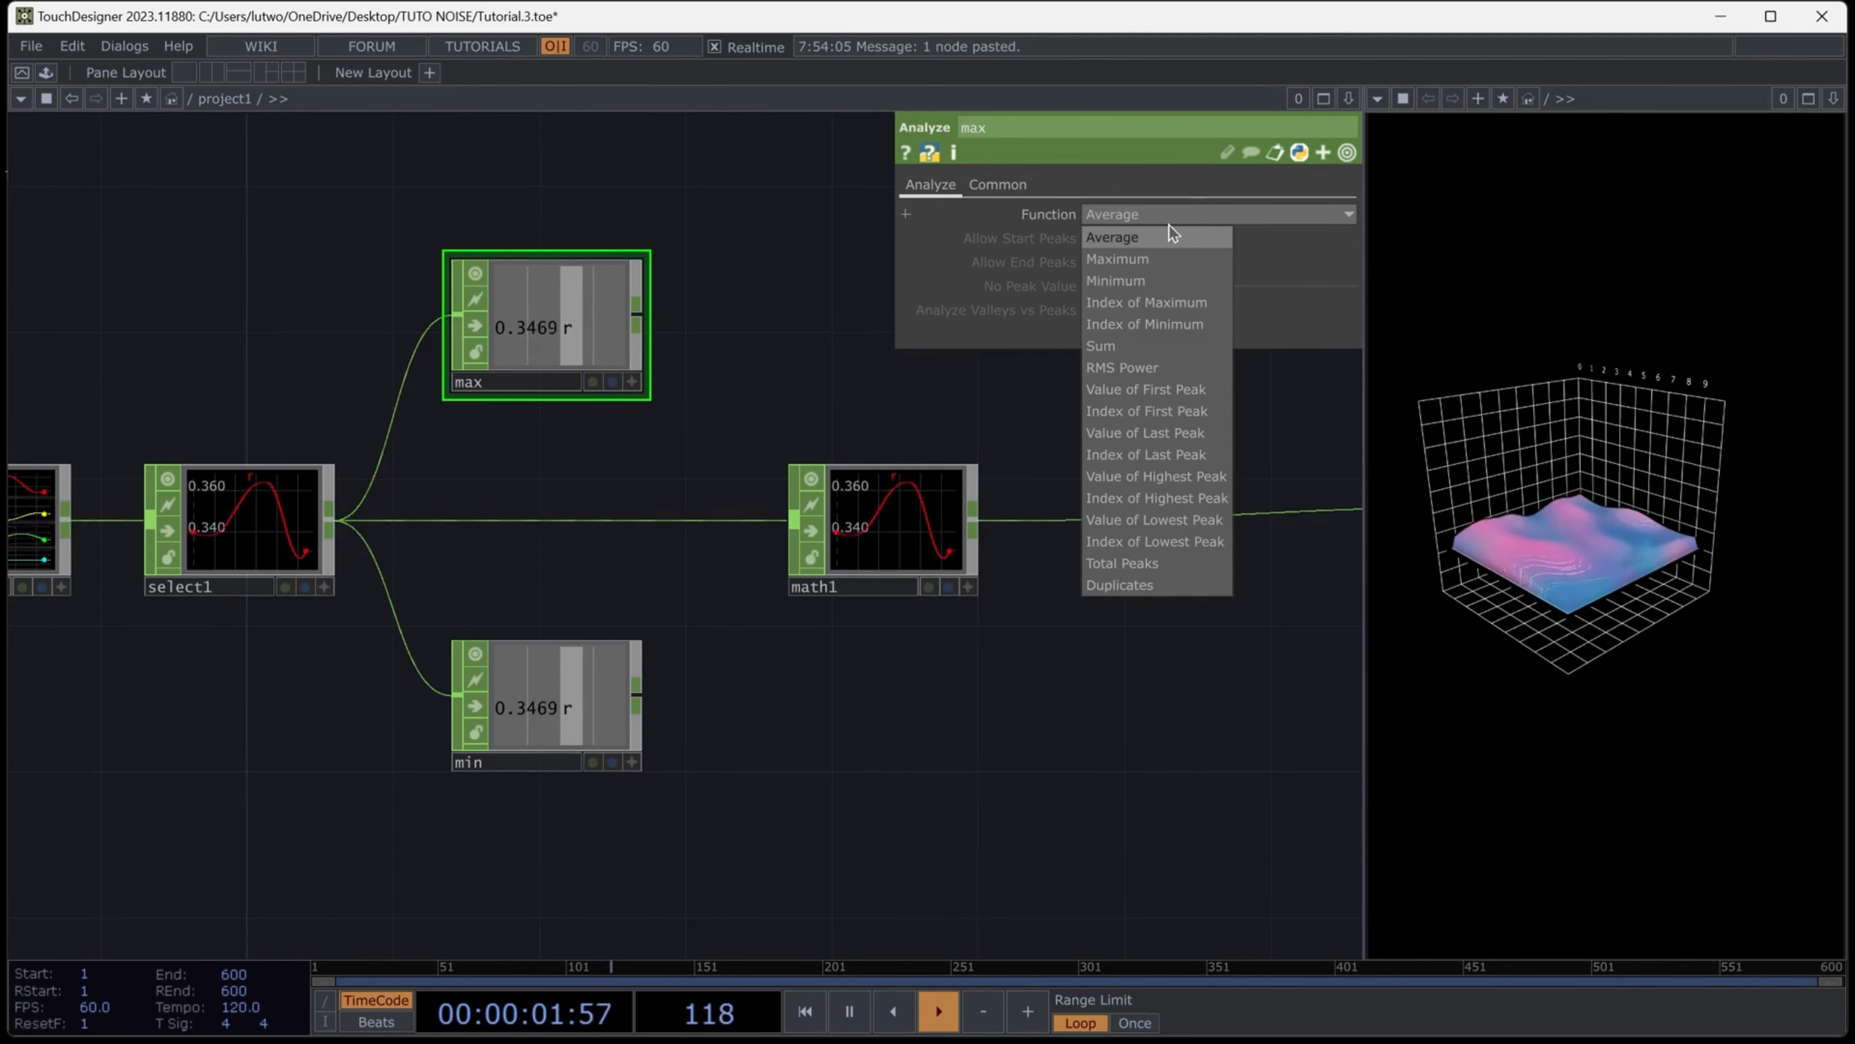
click(1121, 269)
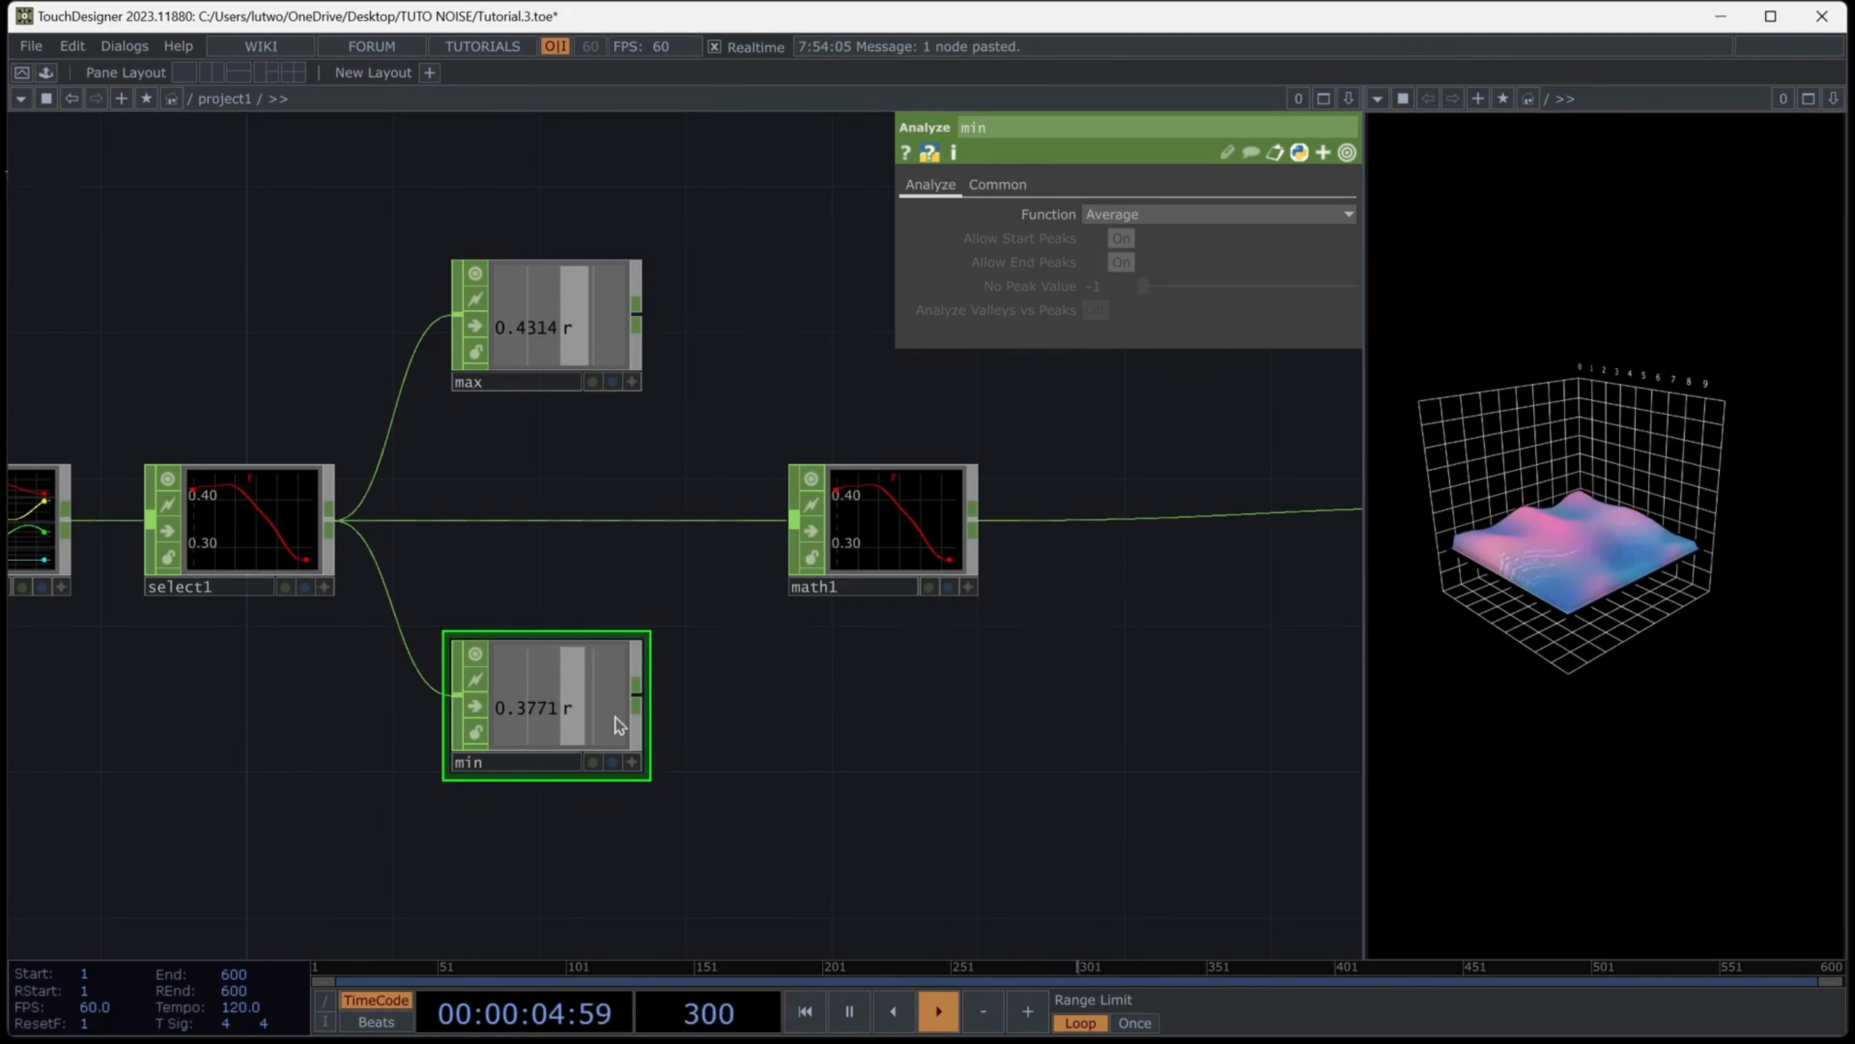
click(1150, 212)
click(1121, 250)
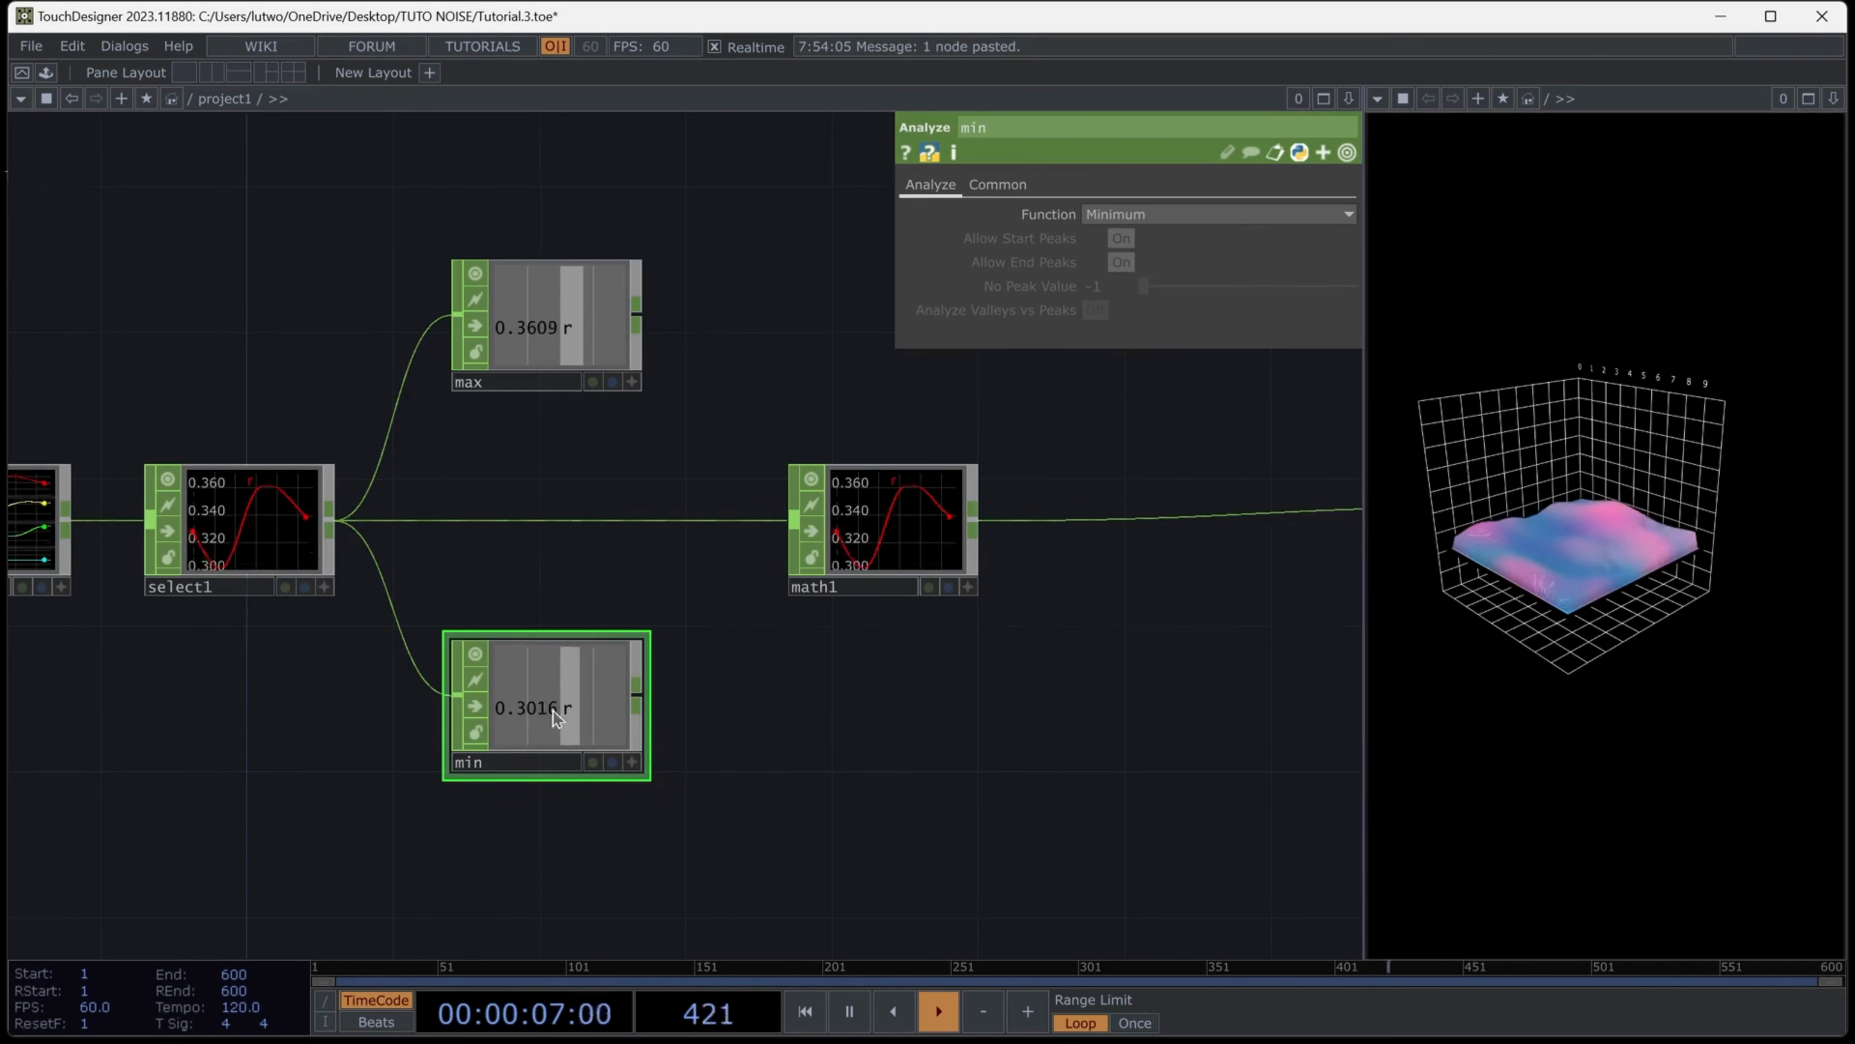
drag(551, 473, 594, 466)
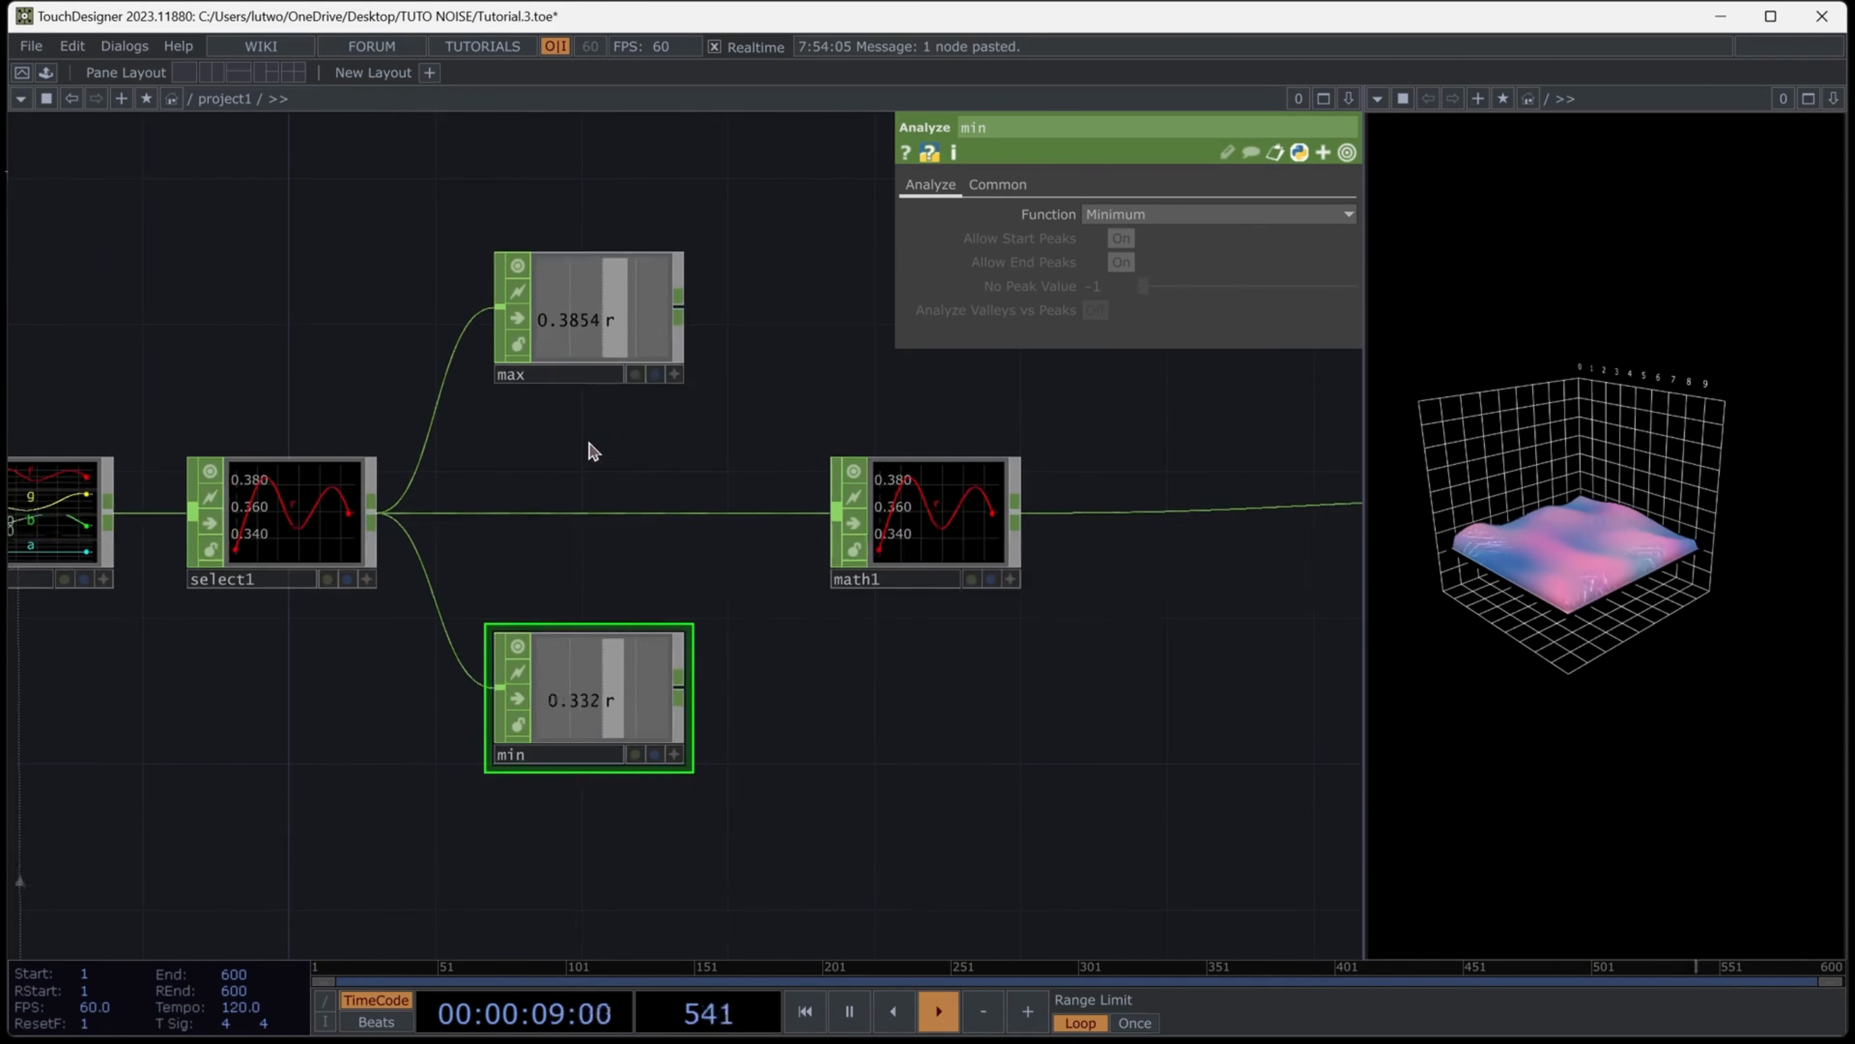
click(604, 333)
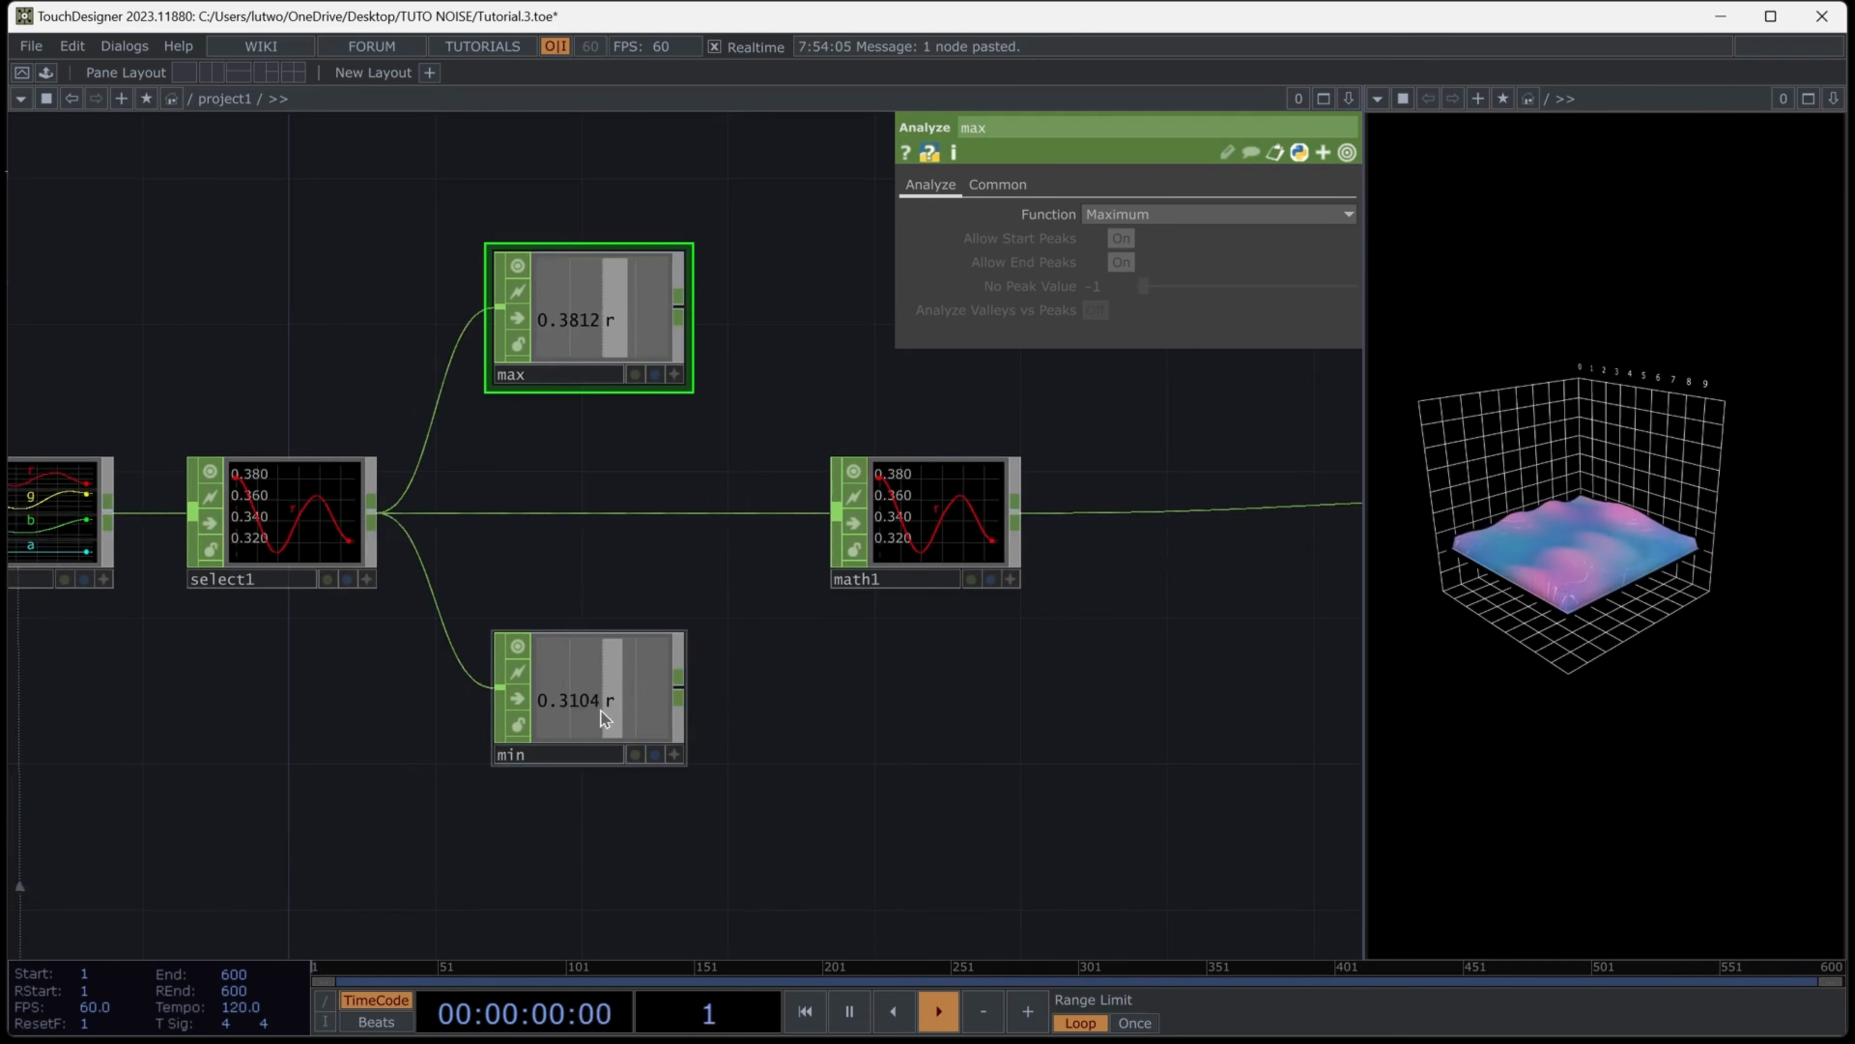
click(579, 722)
Export the r channels of min and max to math1's From Range as its lower and upper limits
drag(874, 642, 637, 634)
click(362, 318)
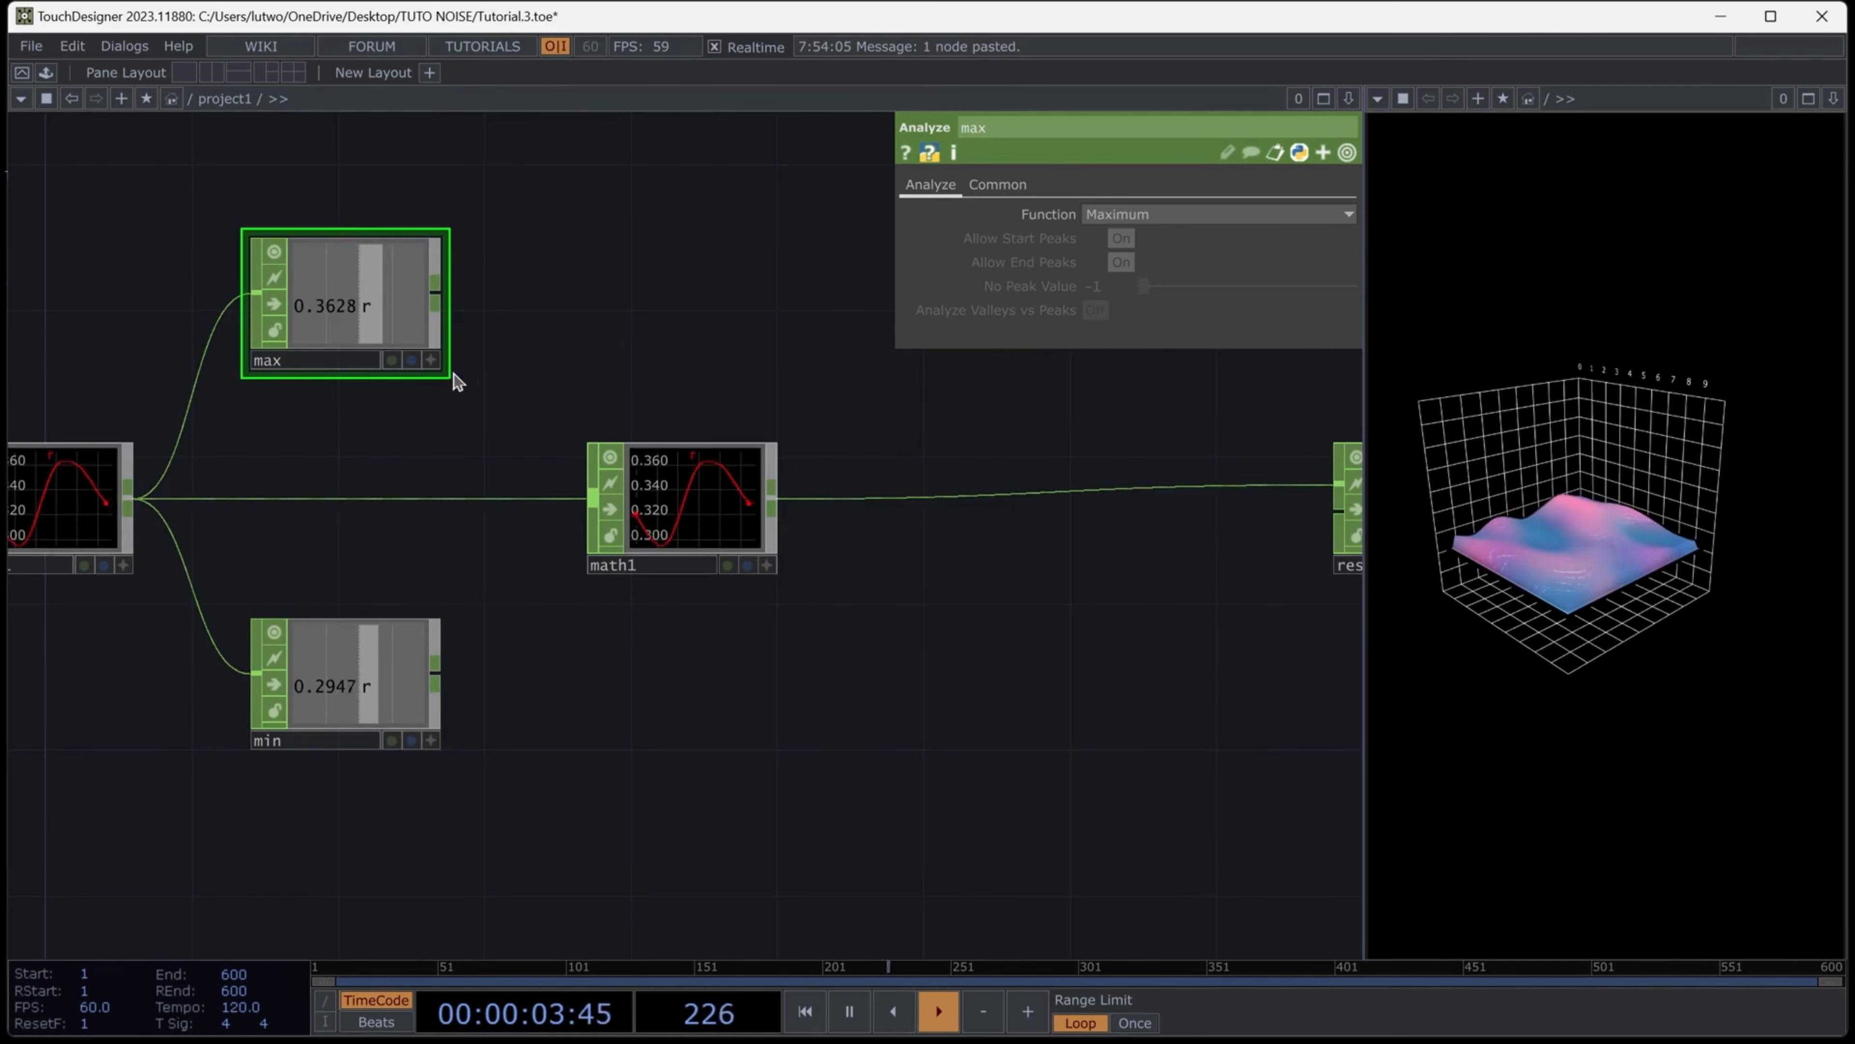
click(704, 491)
click(1028, 185)
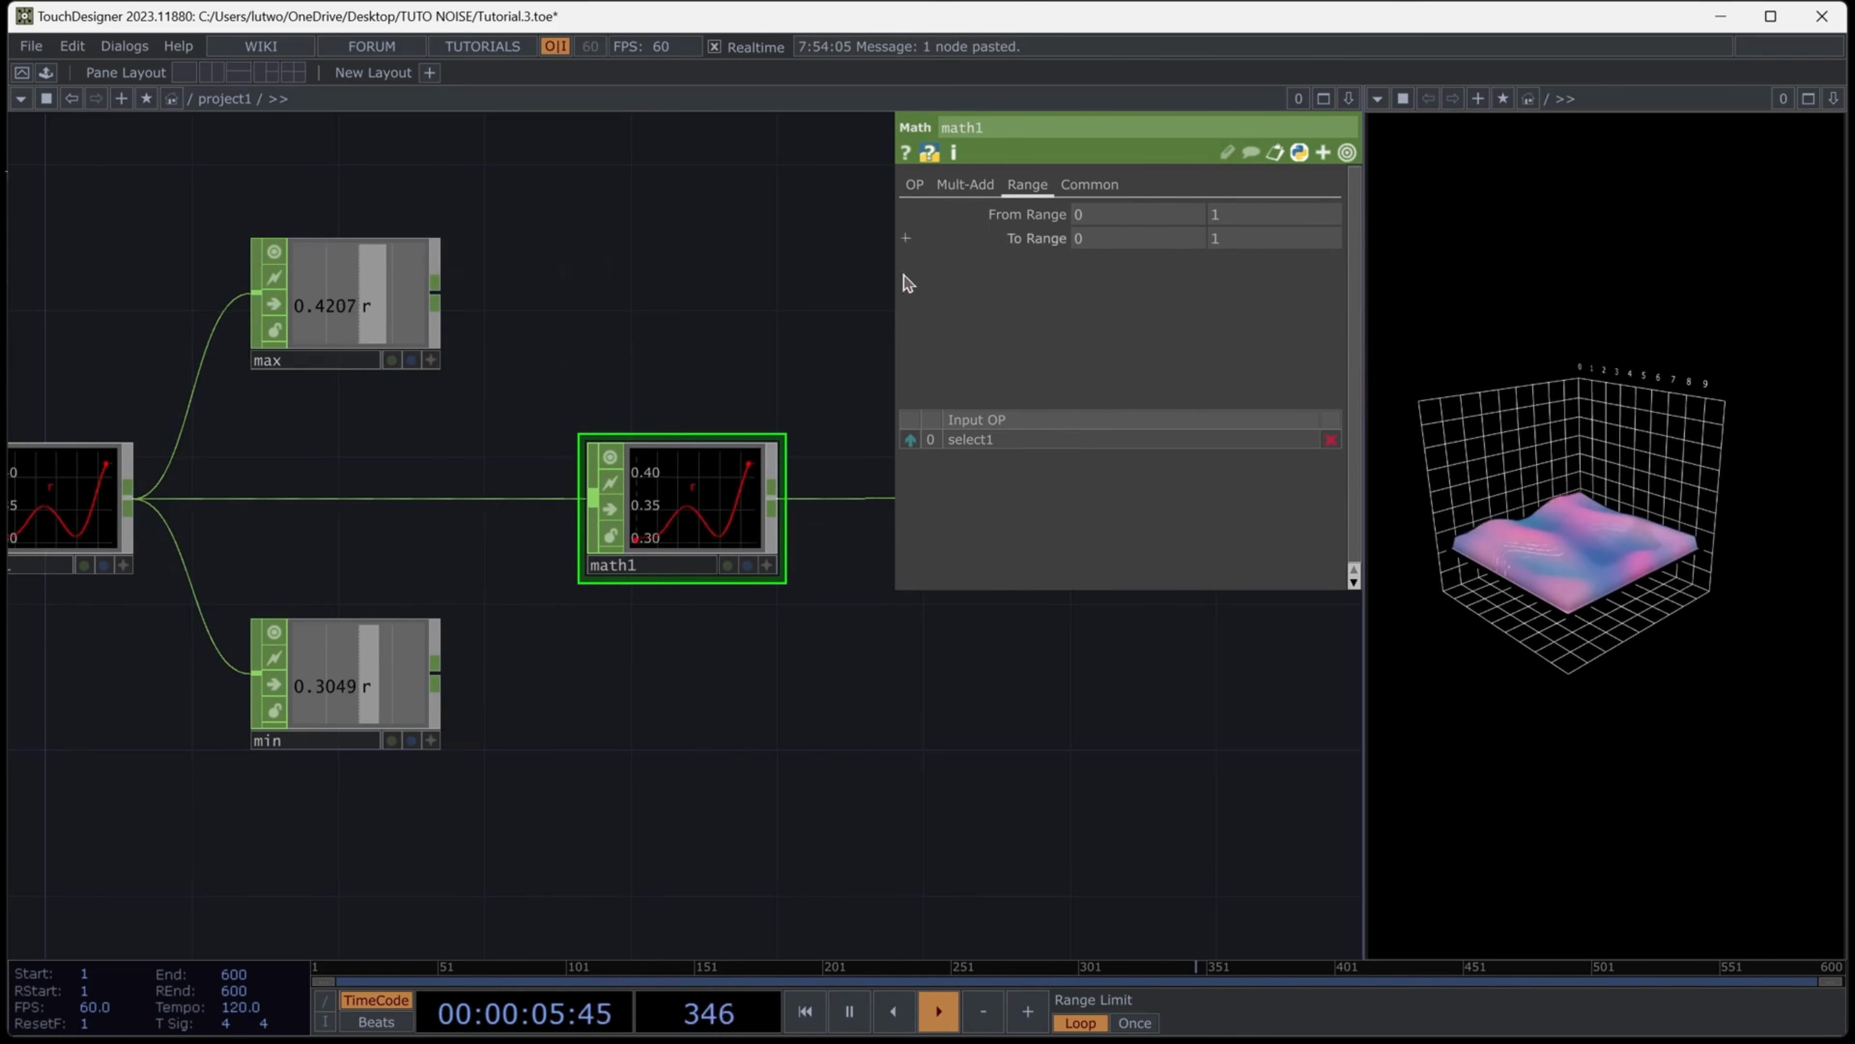
mouse_move(344, 306)
mouse_down()
mouse_move(1120, 248)
mouse_move(1227, 214)
mouse_up()
mouse_move(329, 686)
mouse_down()
mouse_move(804, 381)
mouse_move(1162, 216)
mouse_move(1140, 214)
mouse_up()
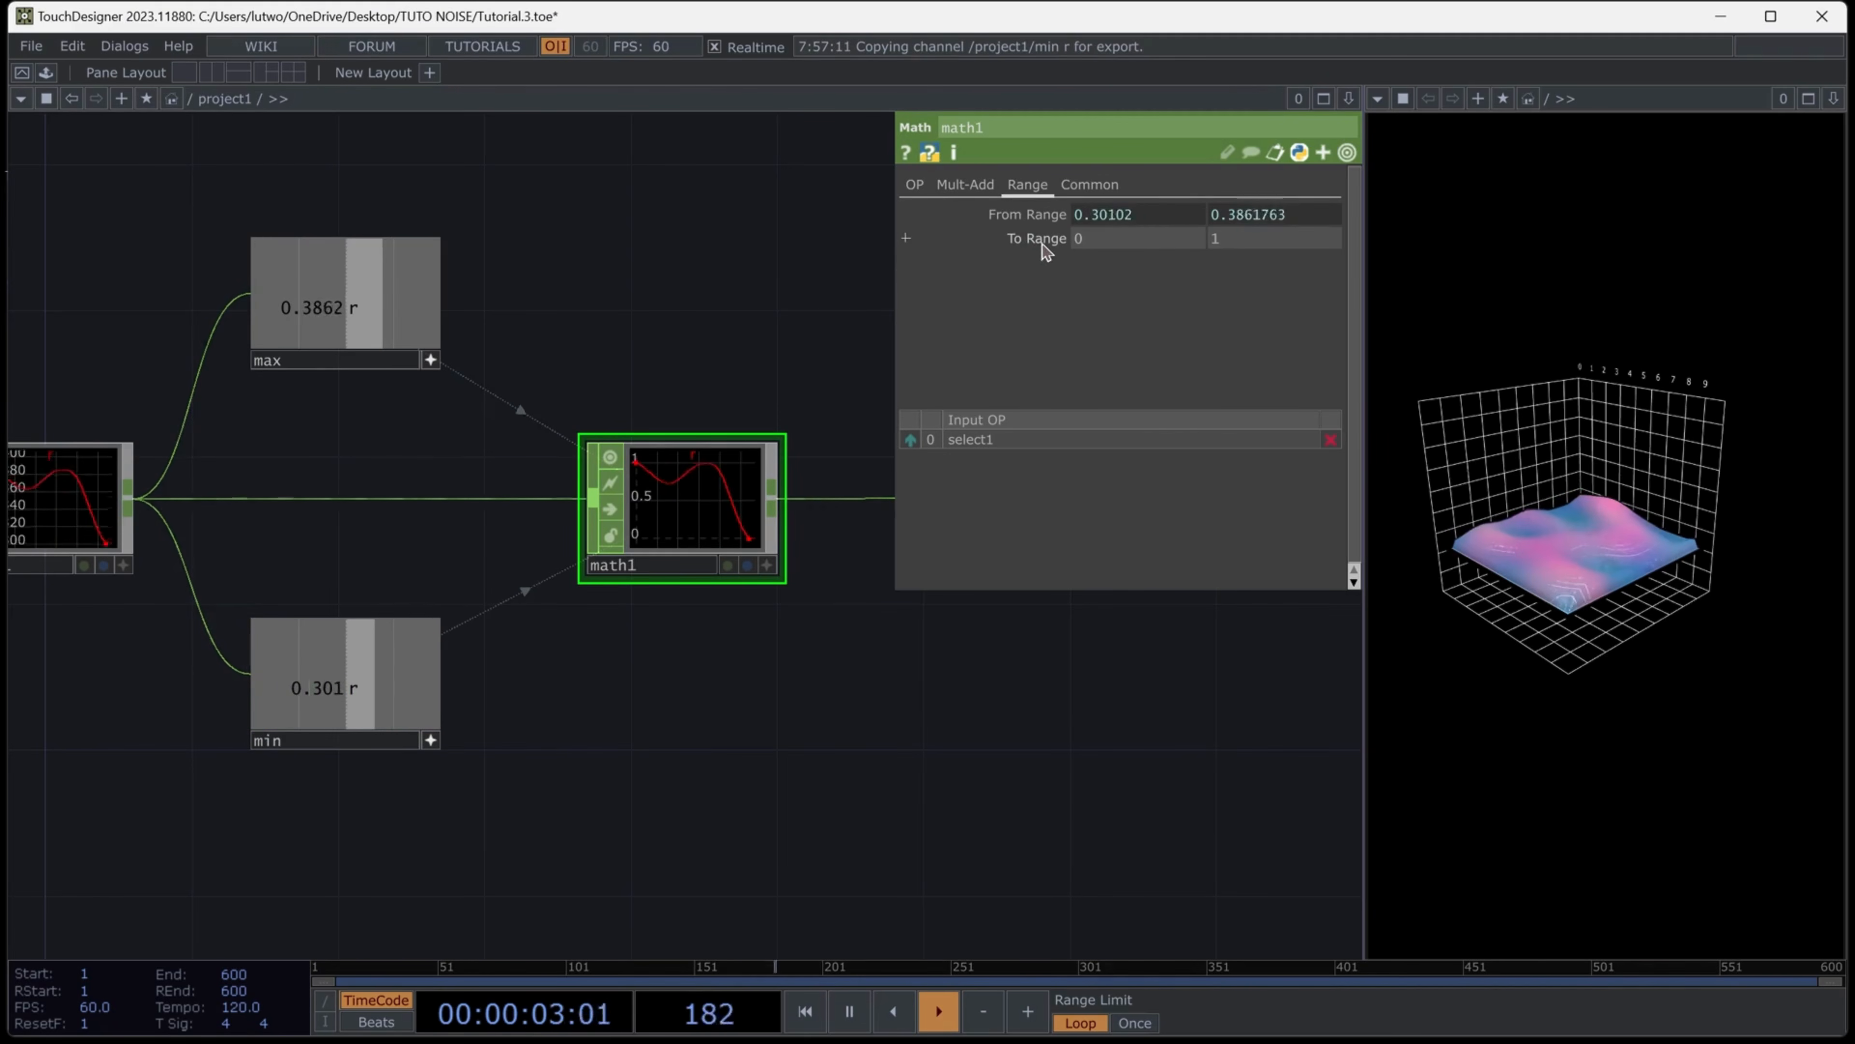
scroll(650, 580, up, 3)
scroll(651, 580, up, 1)
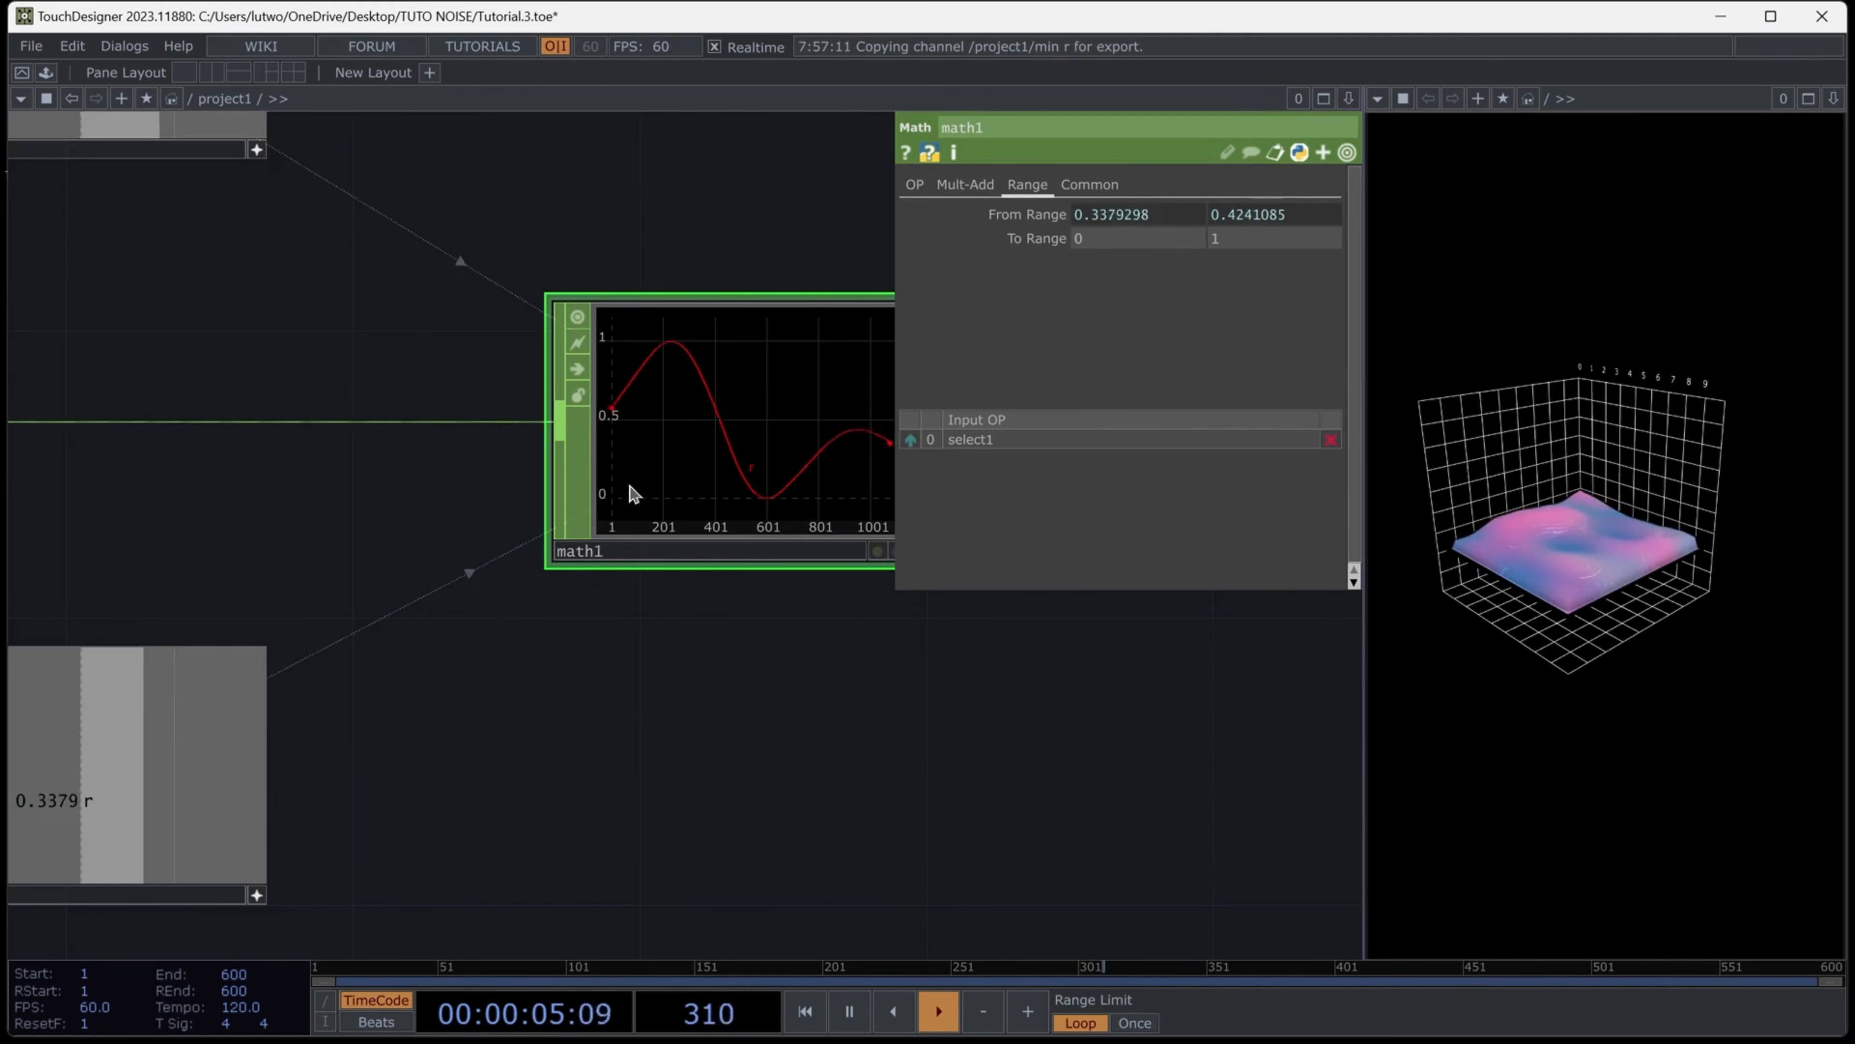
Open line1's Number of Points for editing and turn off Time Slice on resample1
drag(629, 489, 460, 712)
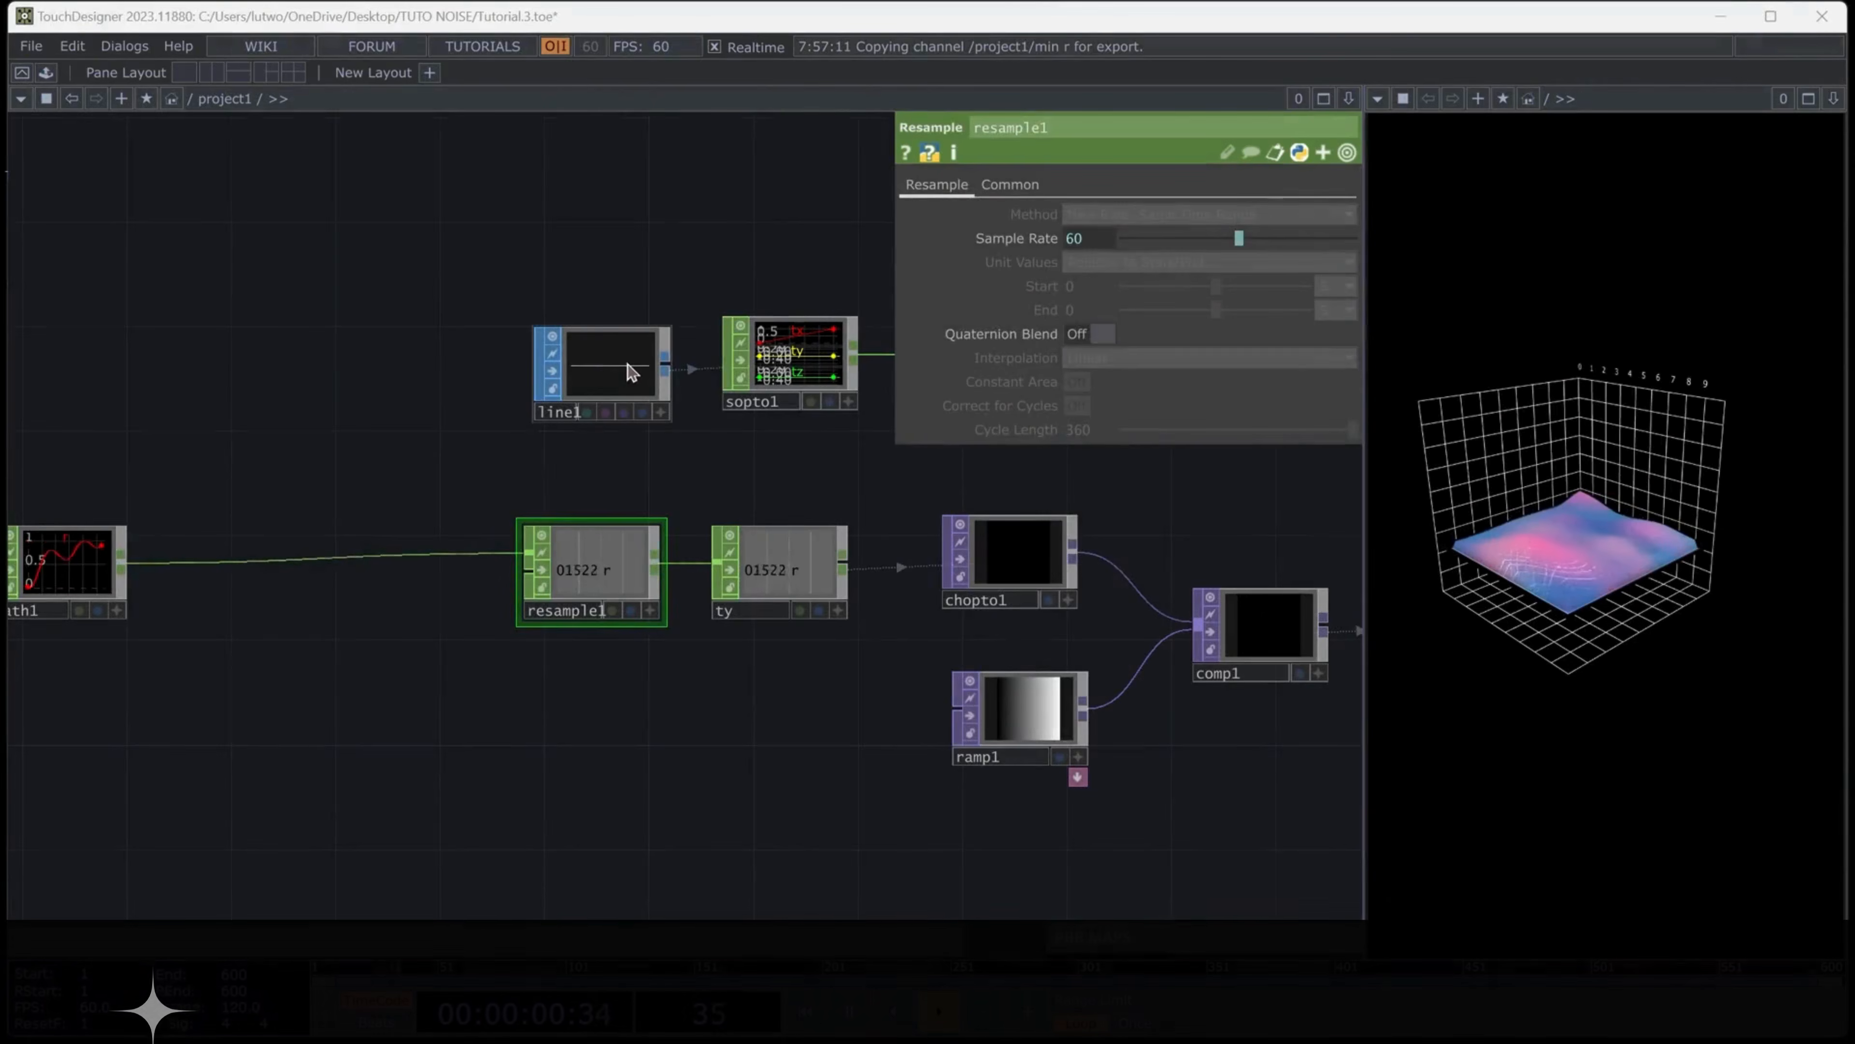
click(577, 324)
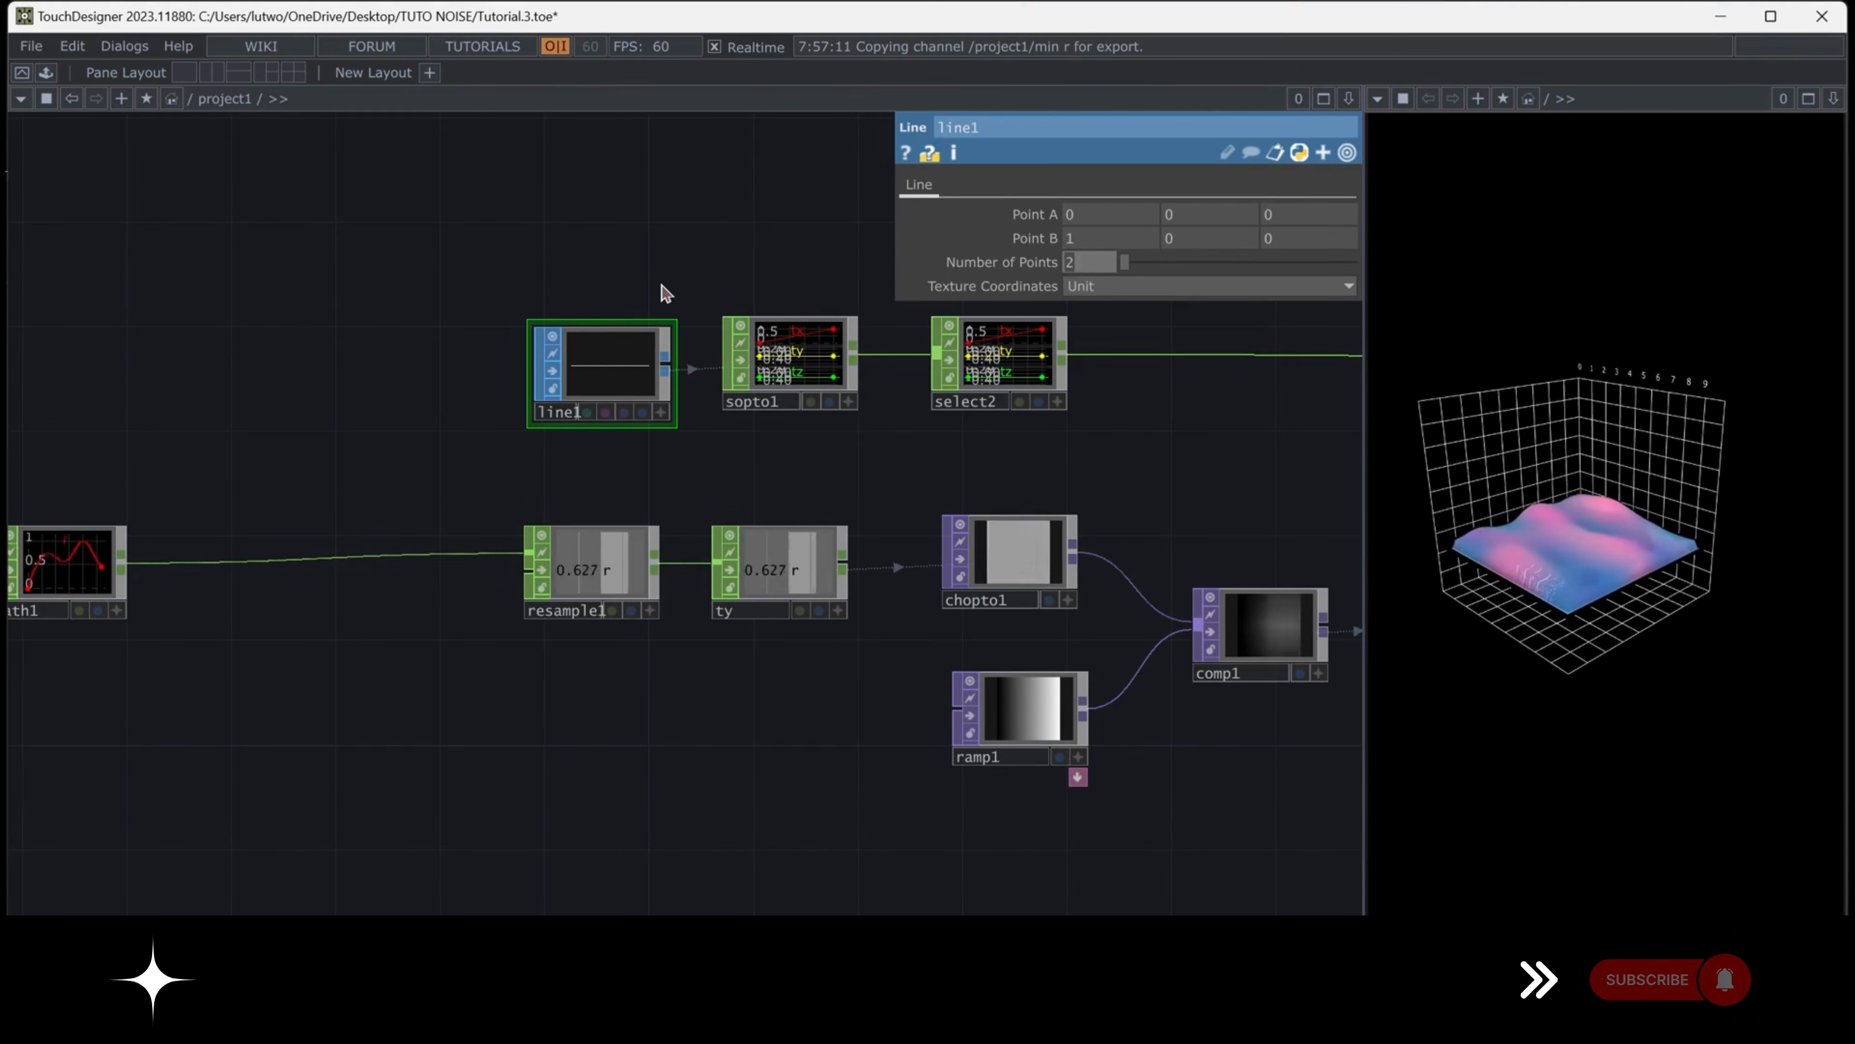
click(612, 582)
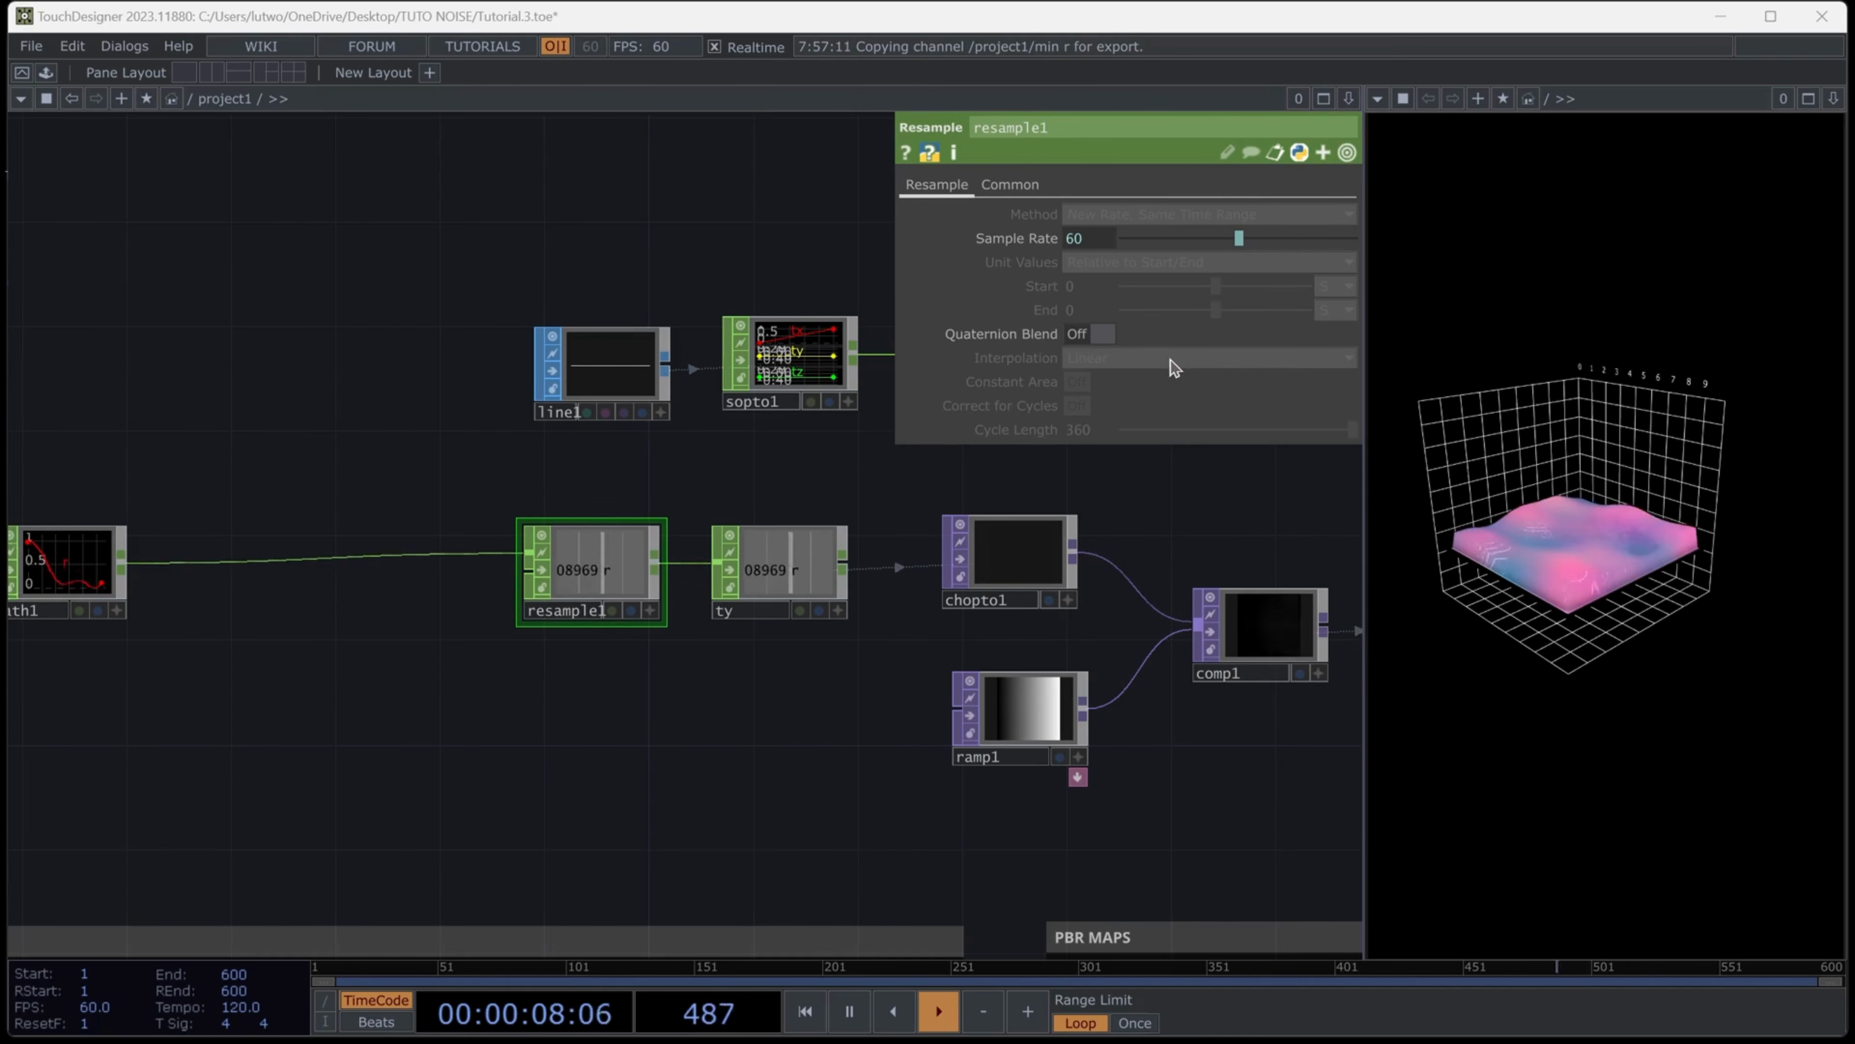
click(1009, 185)
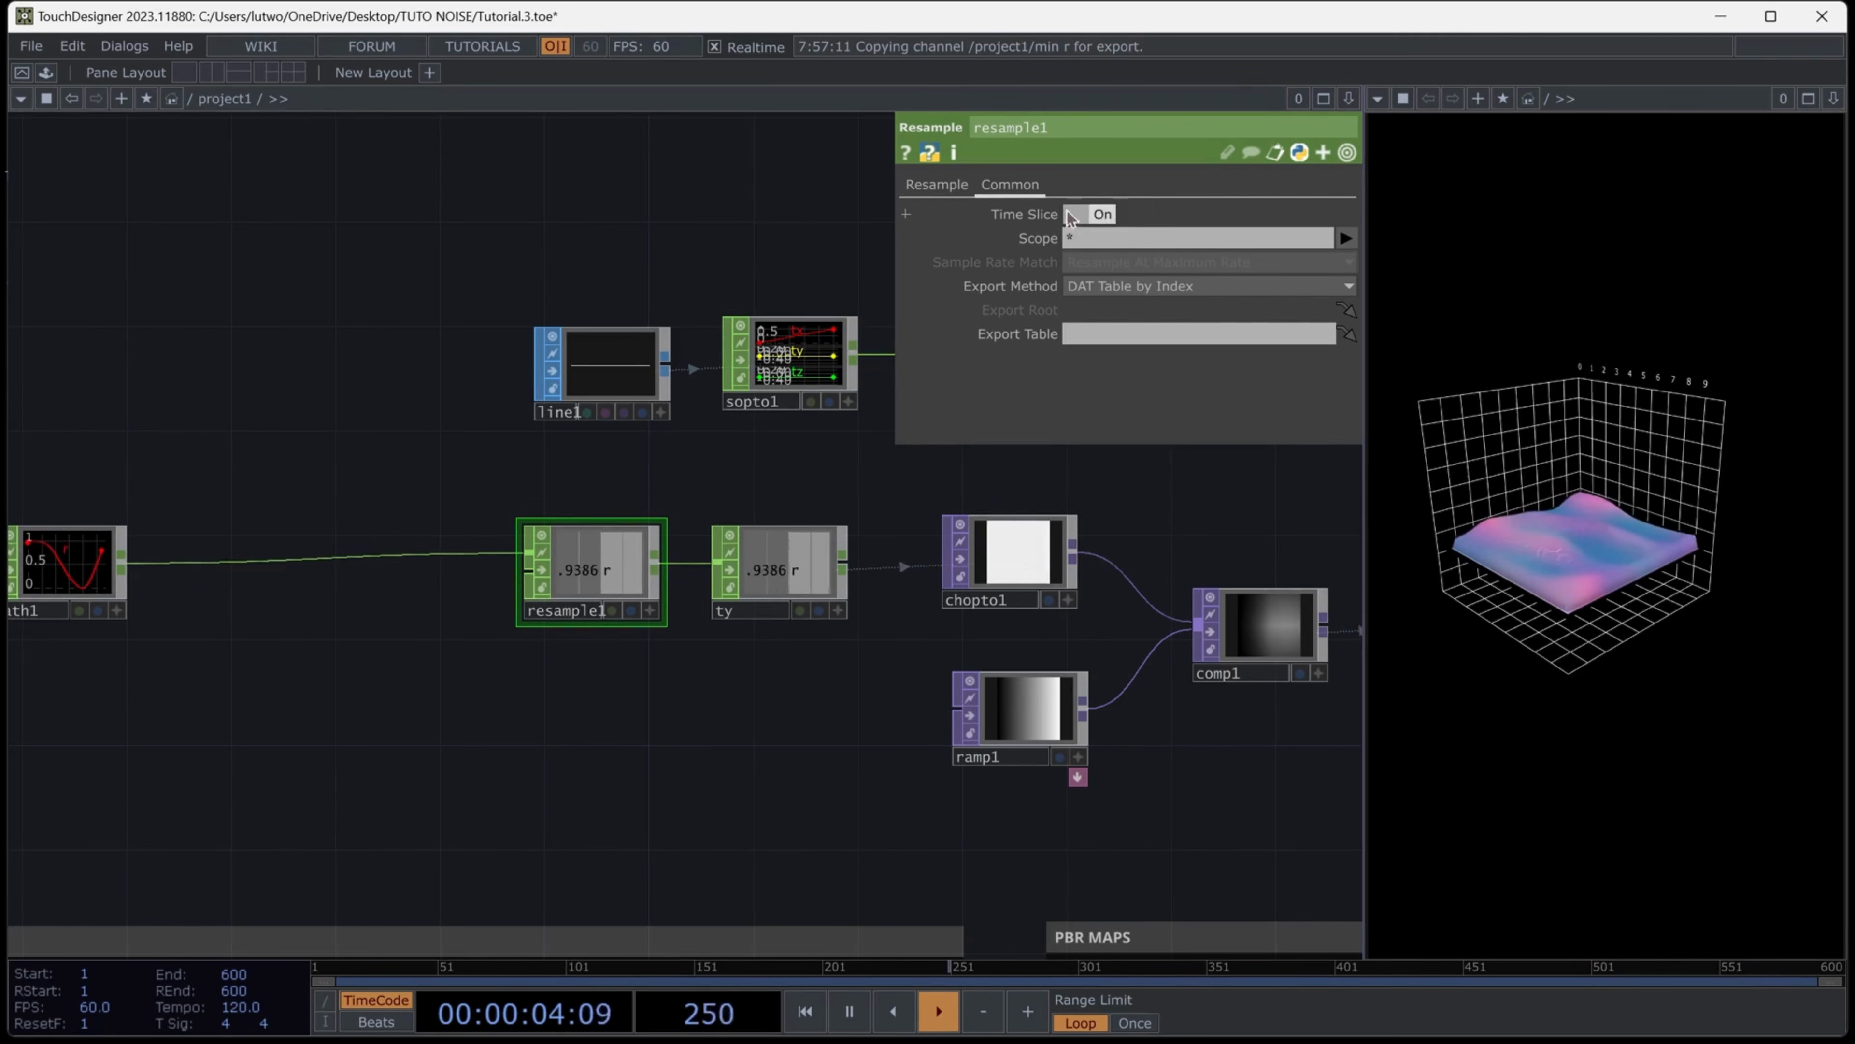
click(935, 185)
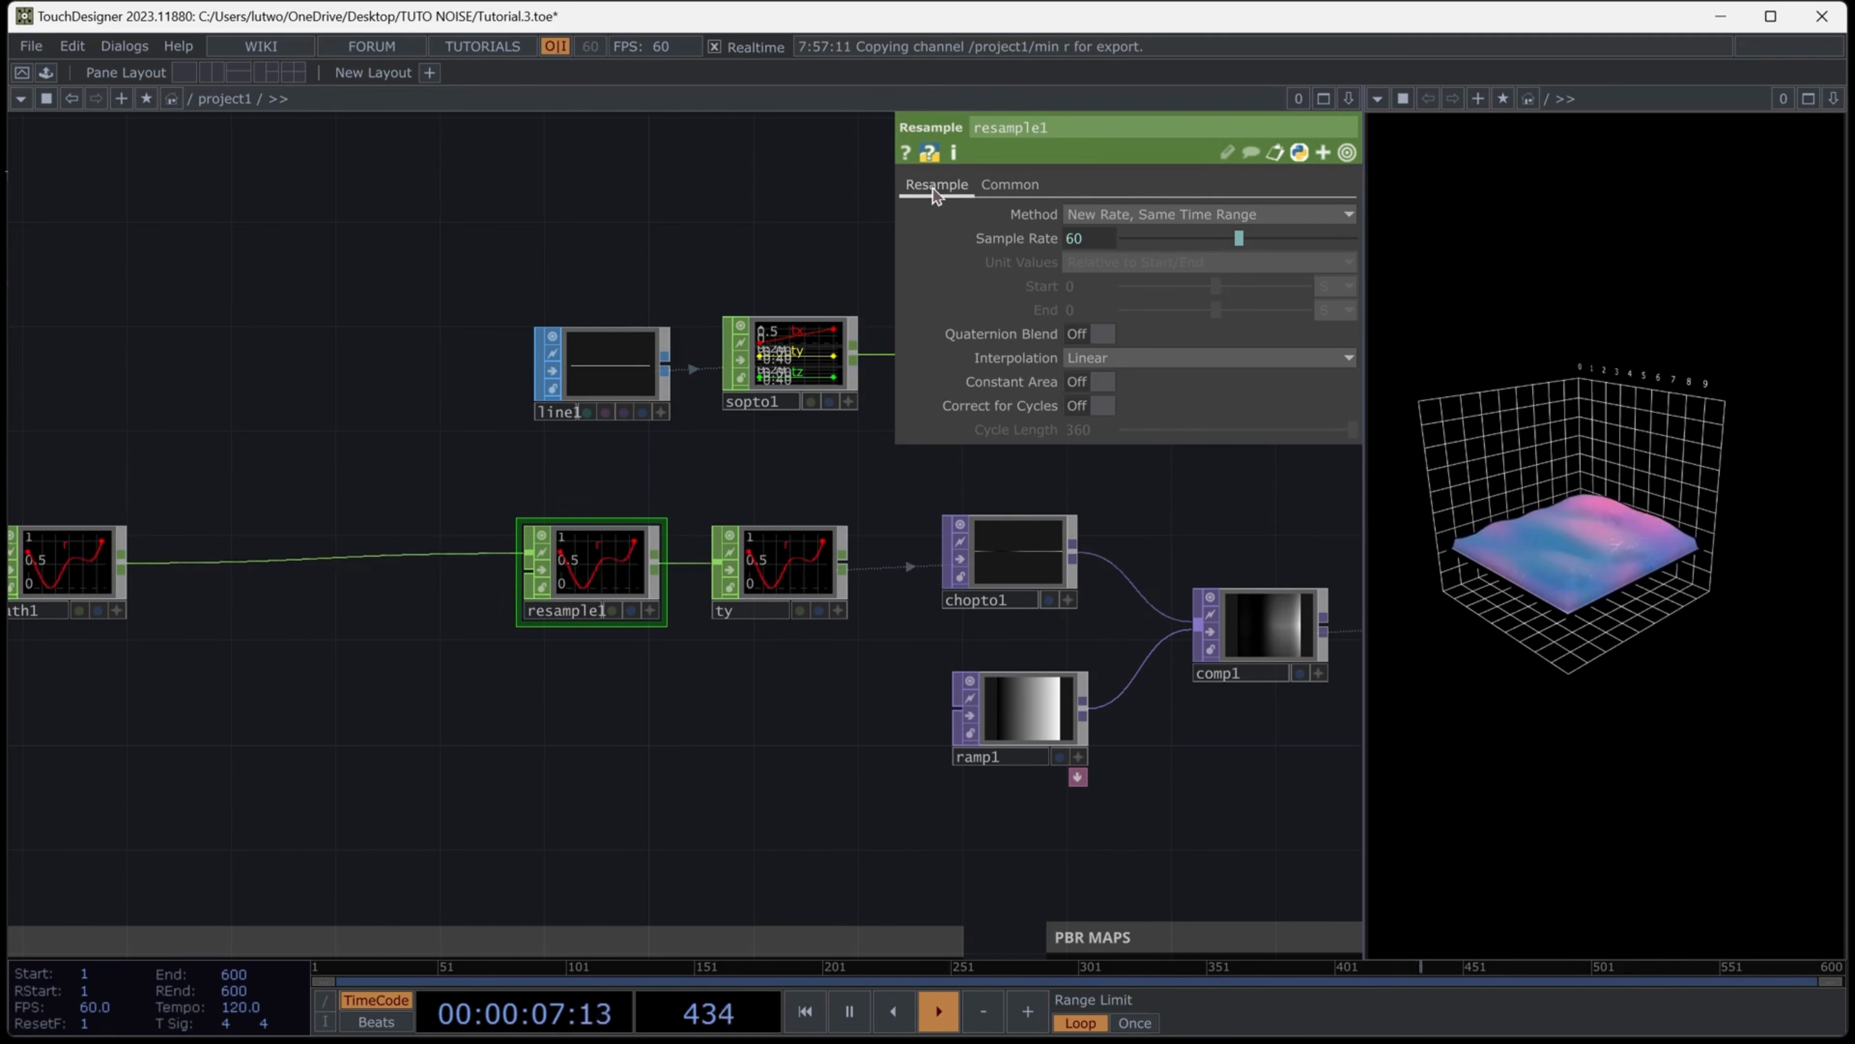
Set resample1's method to New Rate, New Interval, with the interval measured in samples and an End of 1000
click(1180, 215)
click(1175, 309)
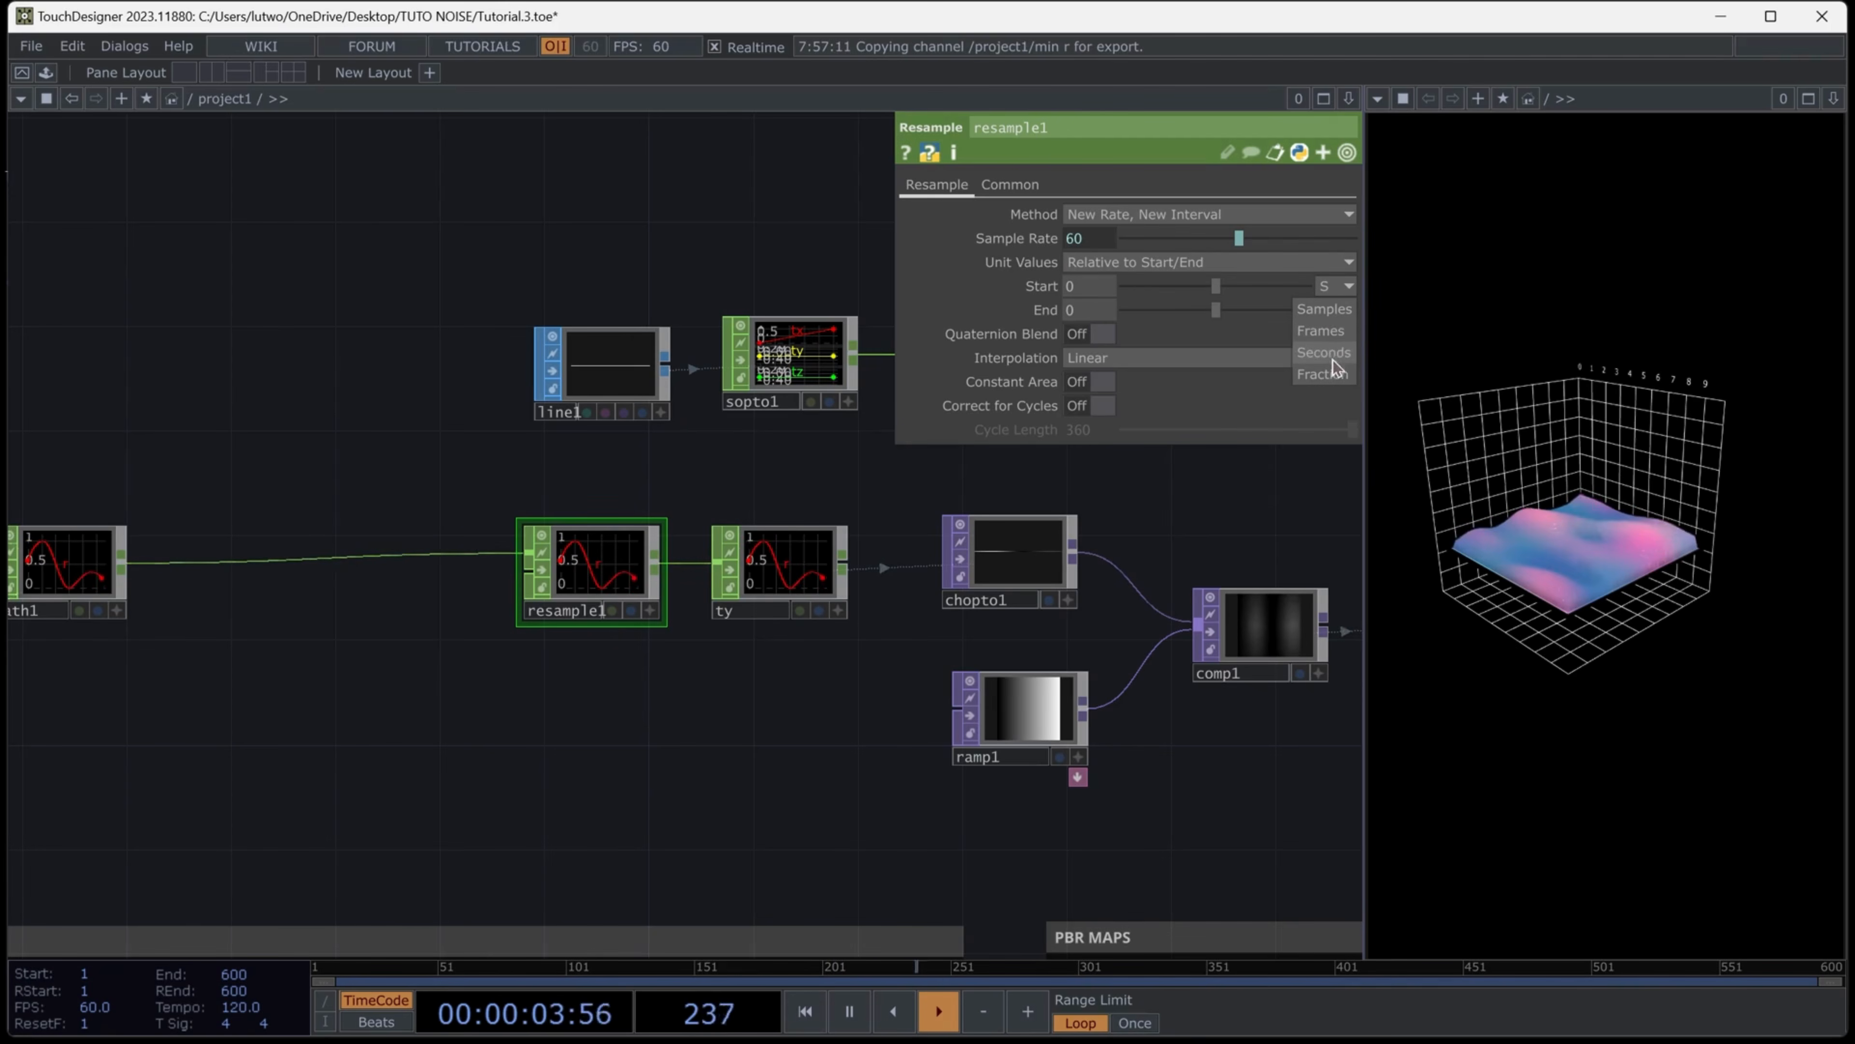
click(1333, 314)
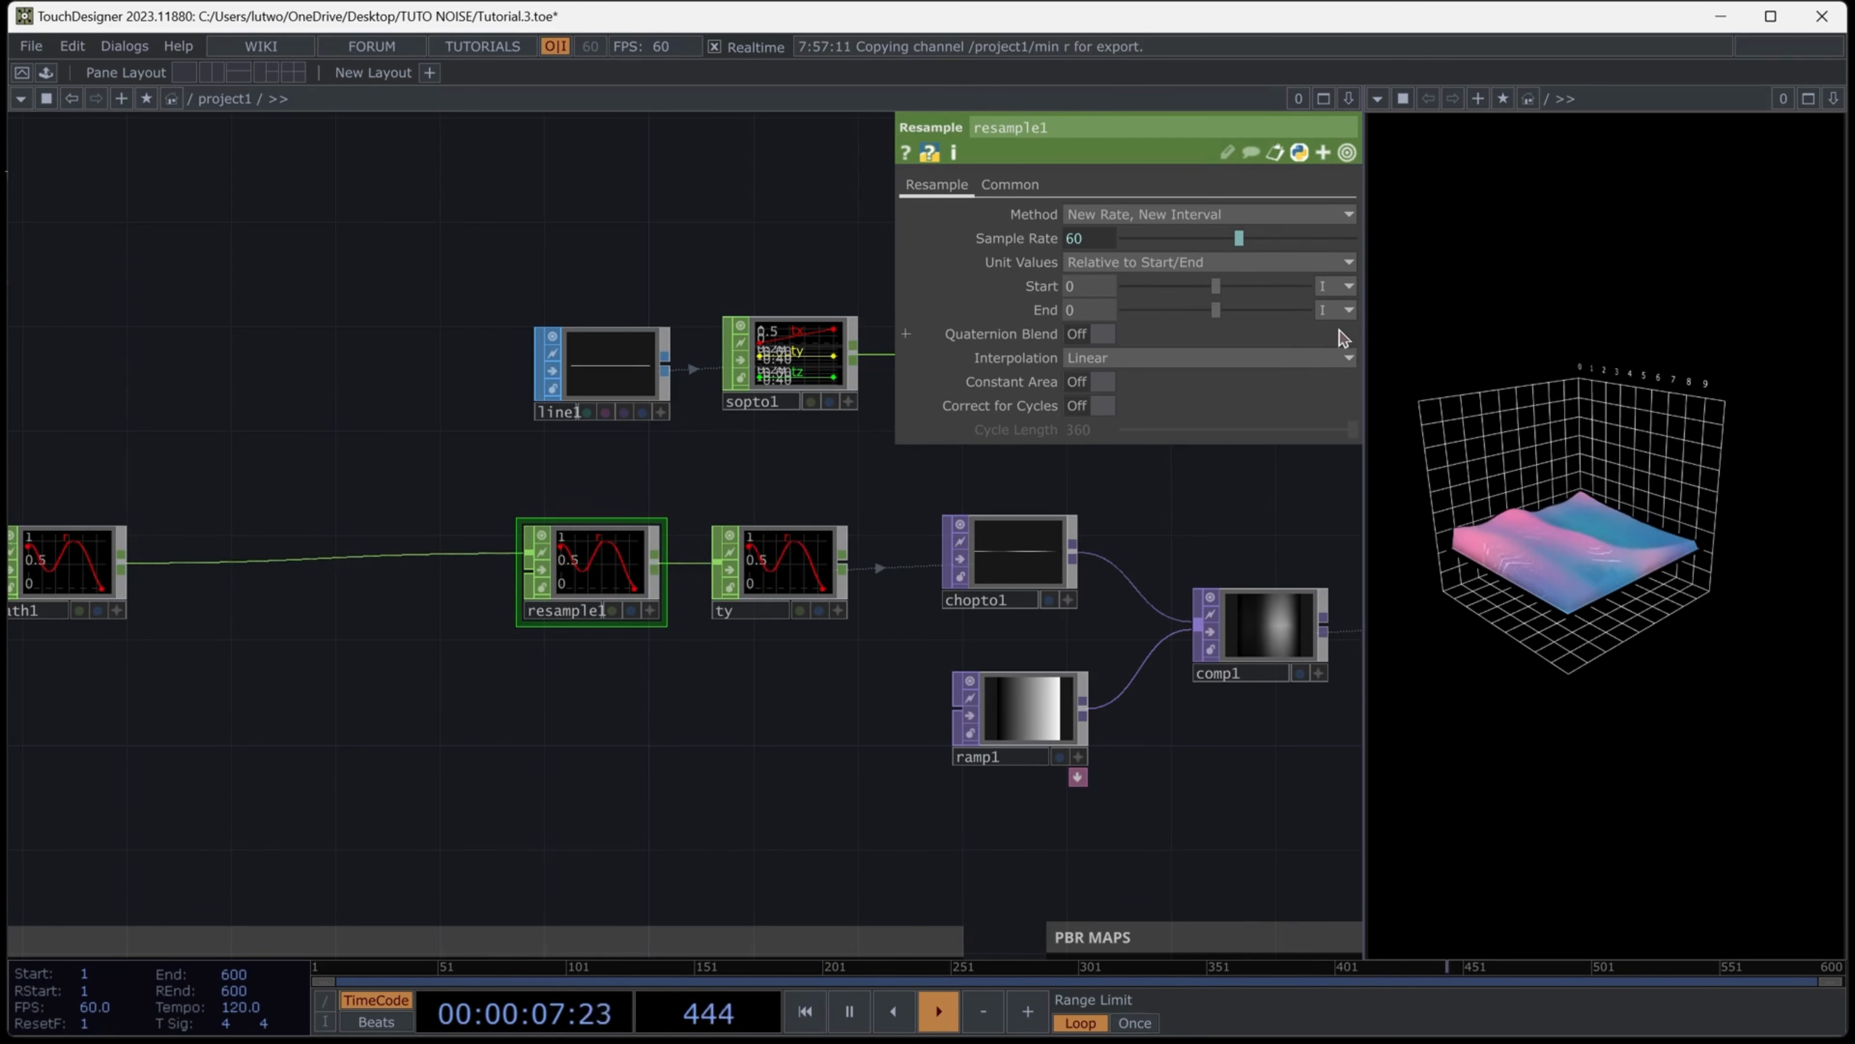
click(1097, 312)
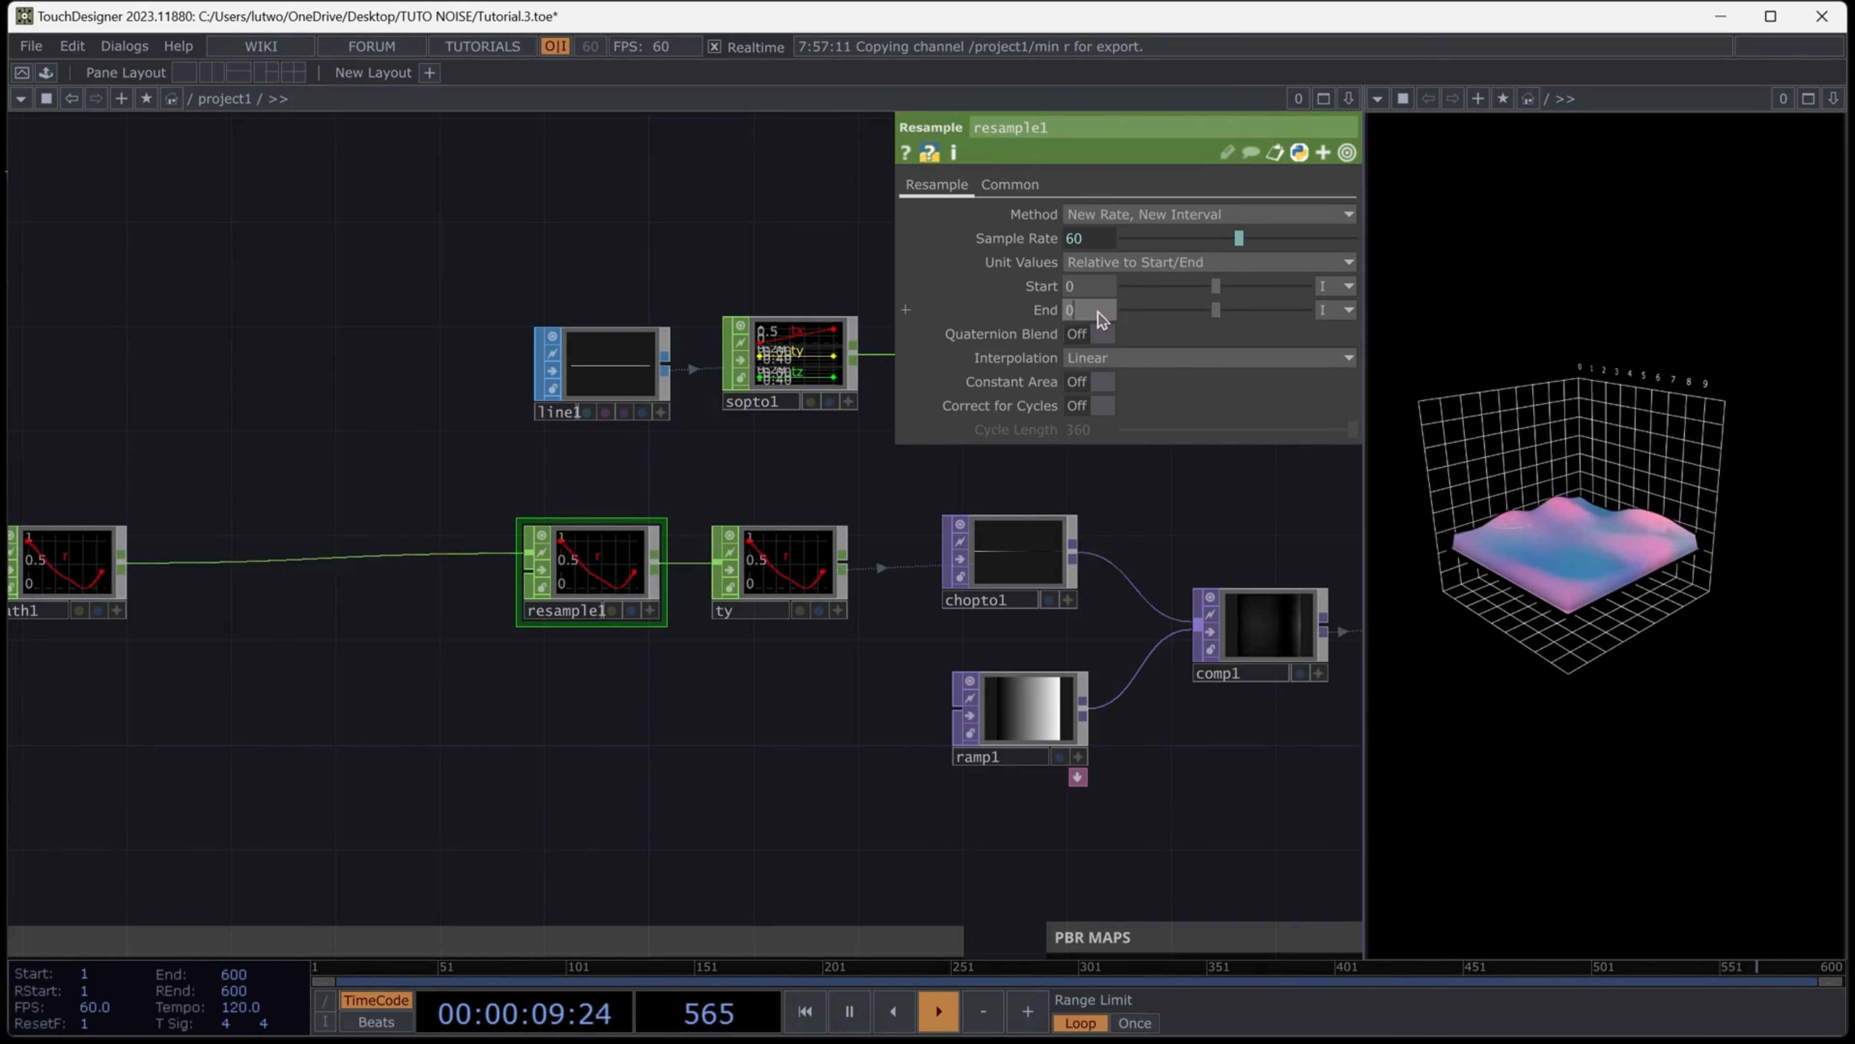
text(1000)
key(Return)
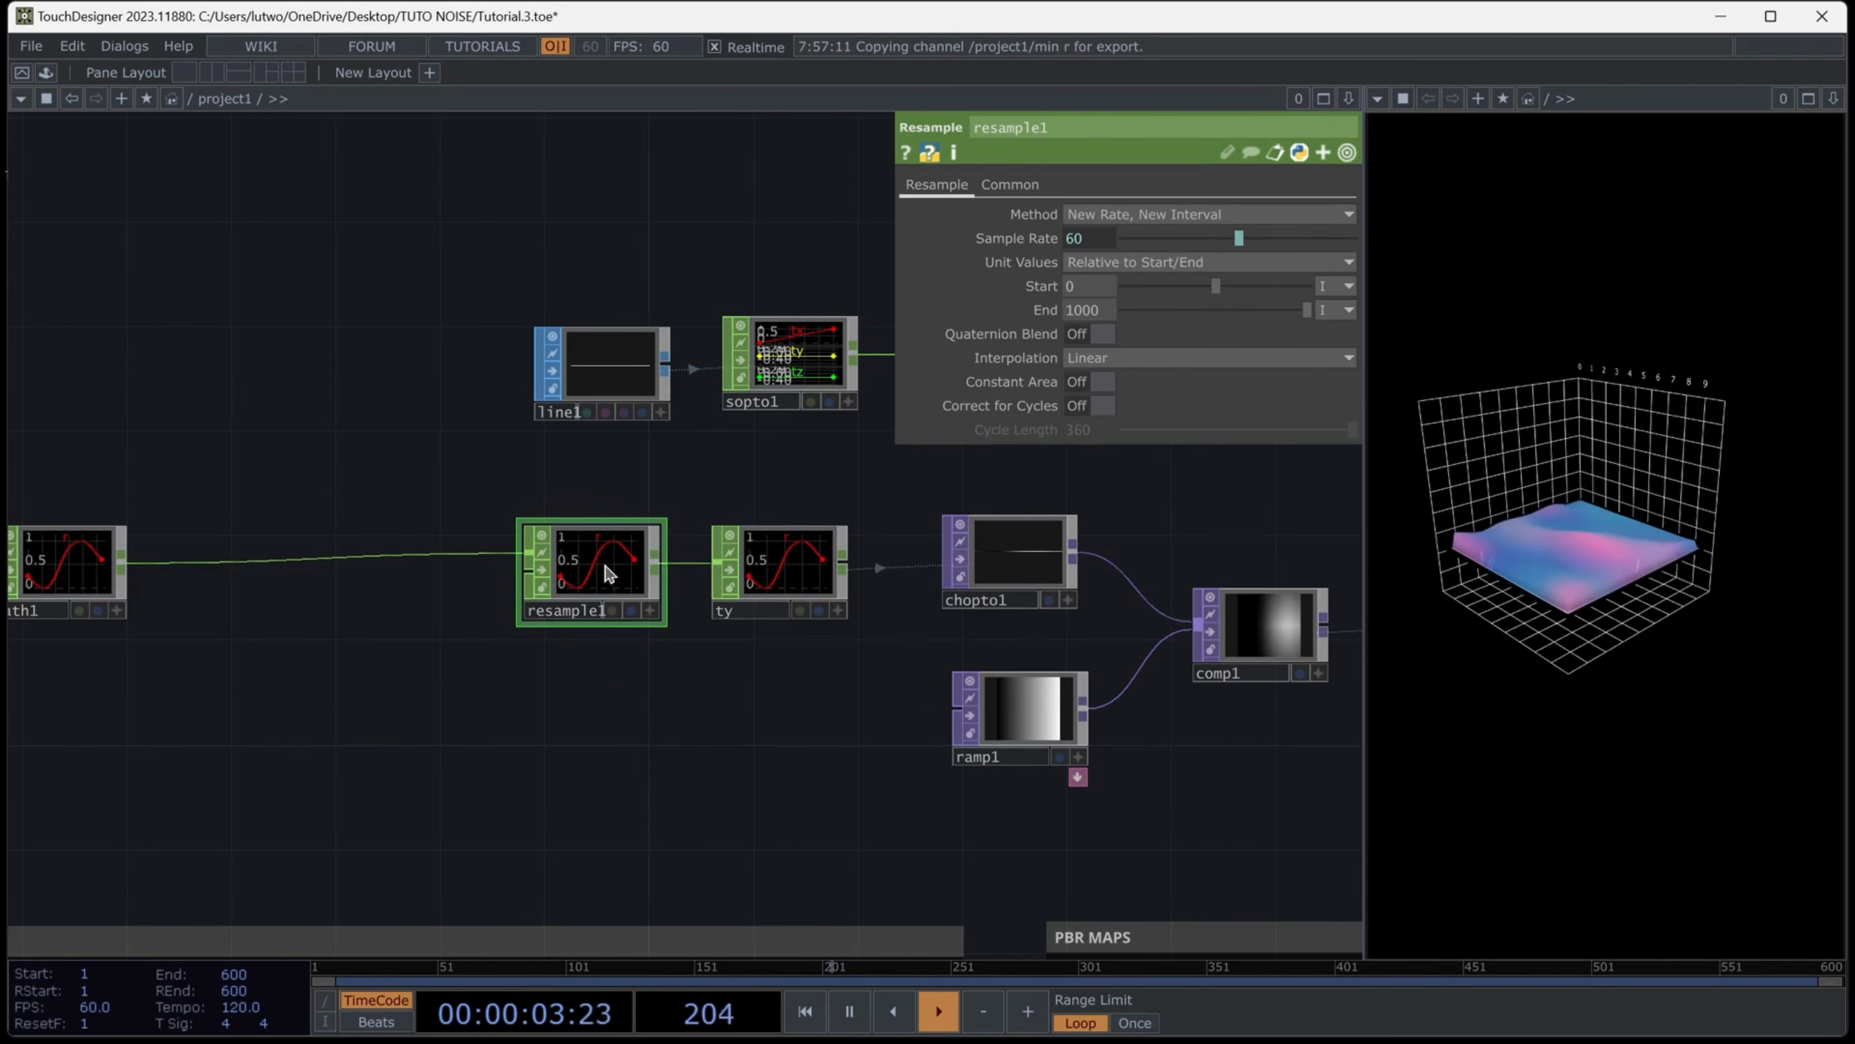
middle_click(605, 547)
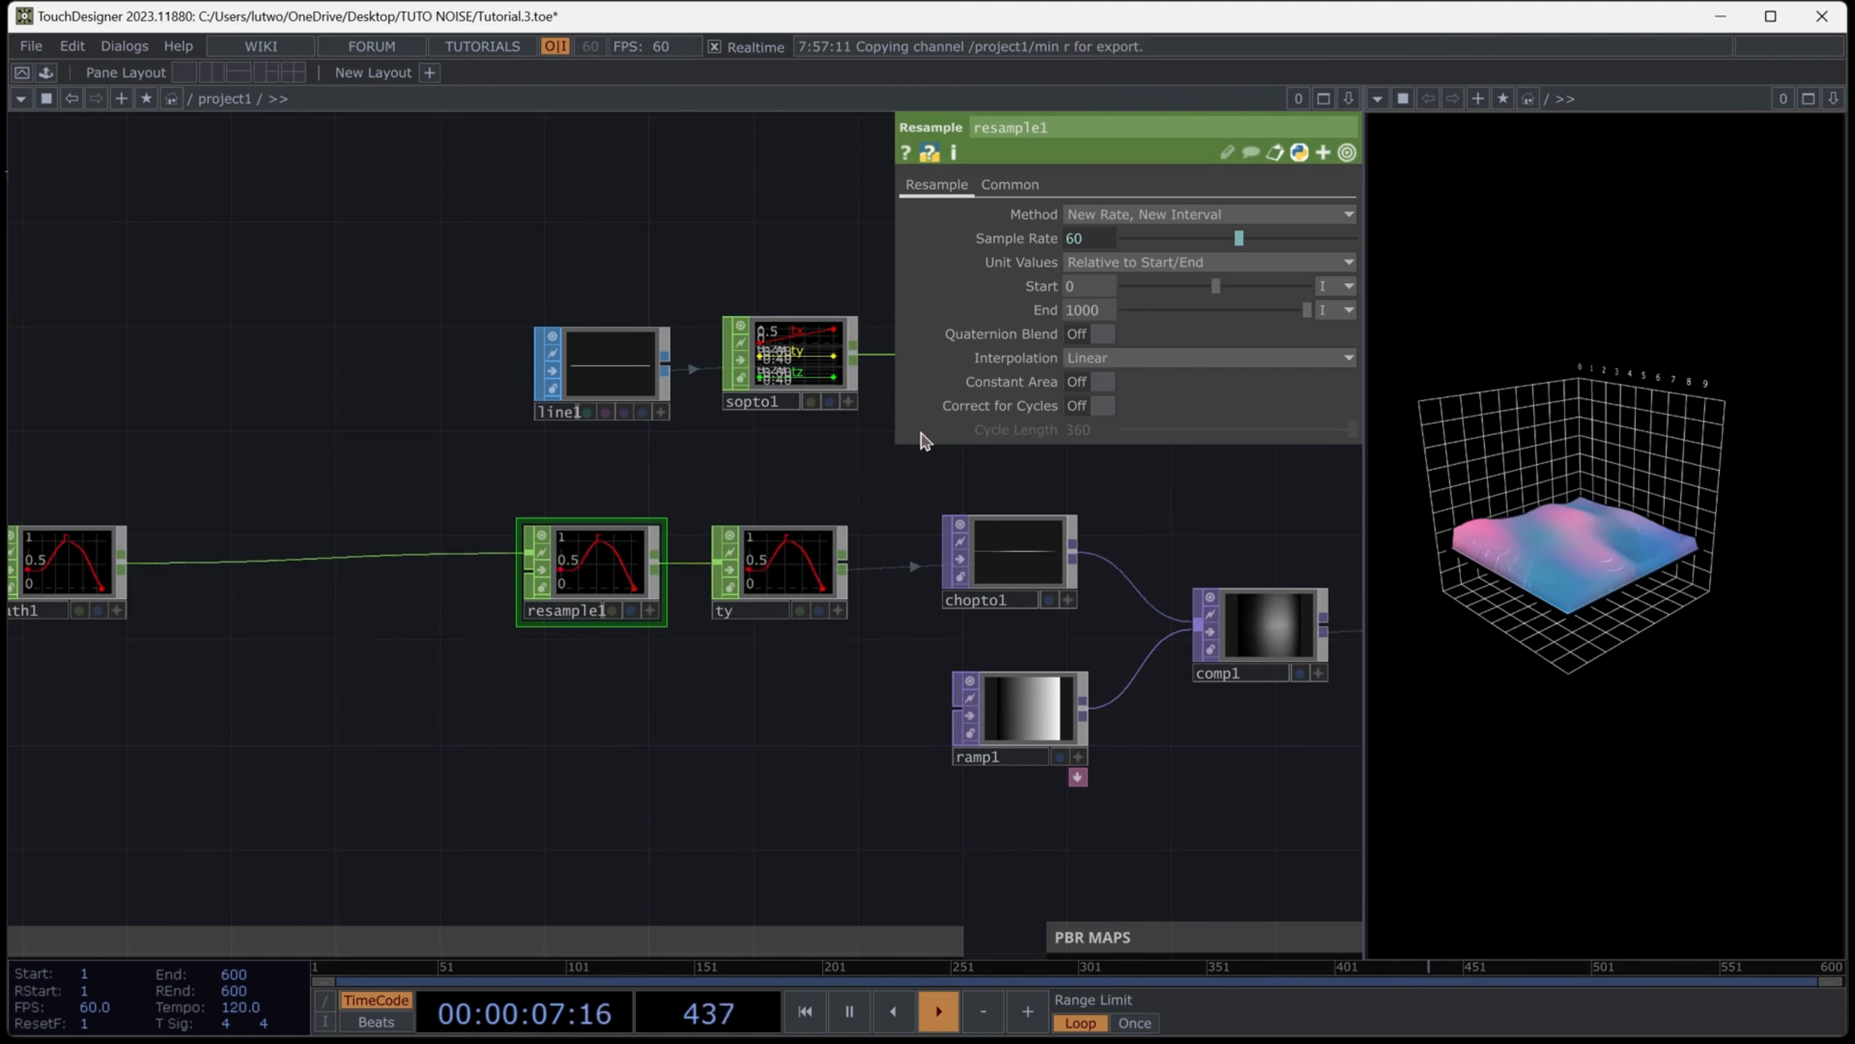
Set resample1's Unit Values to Absolute and check the operator's start and end information
click(1071, 261)
click(1103, 289)
scroll(621, 578, up, 2)
middle_click(627, 576)
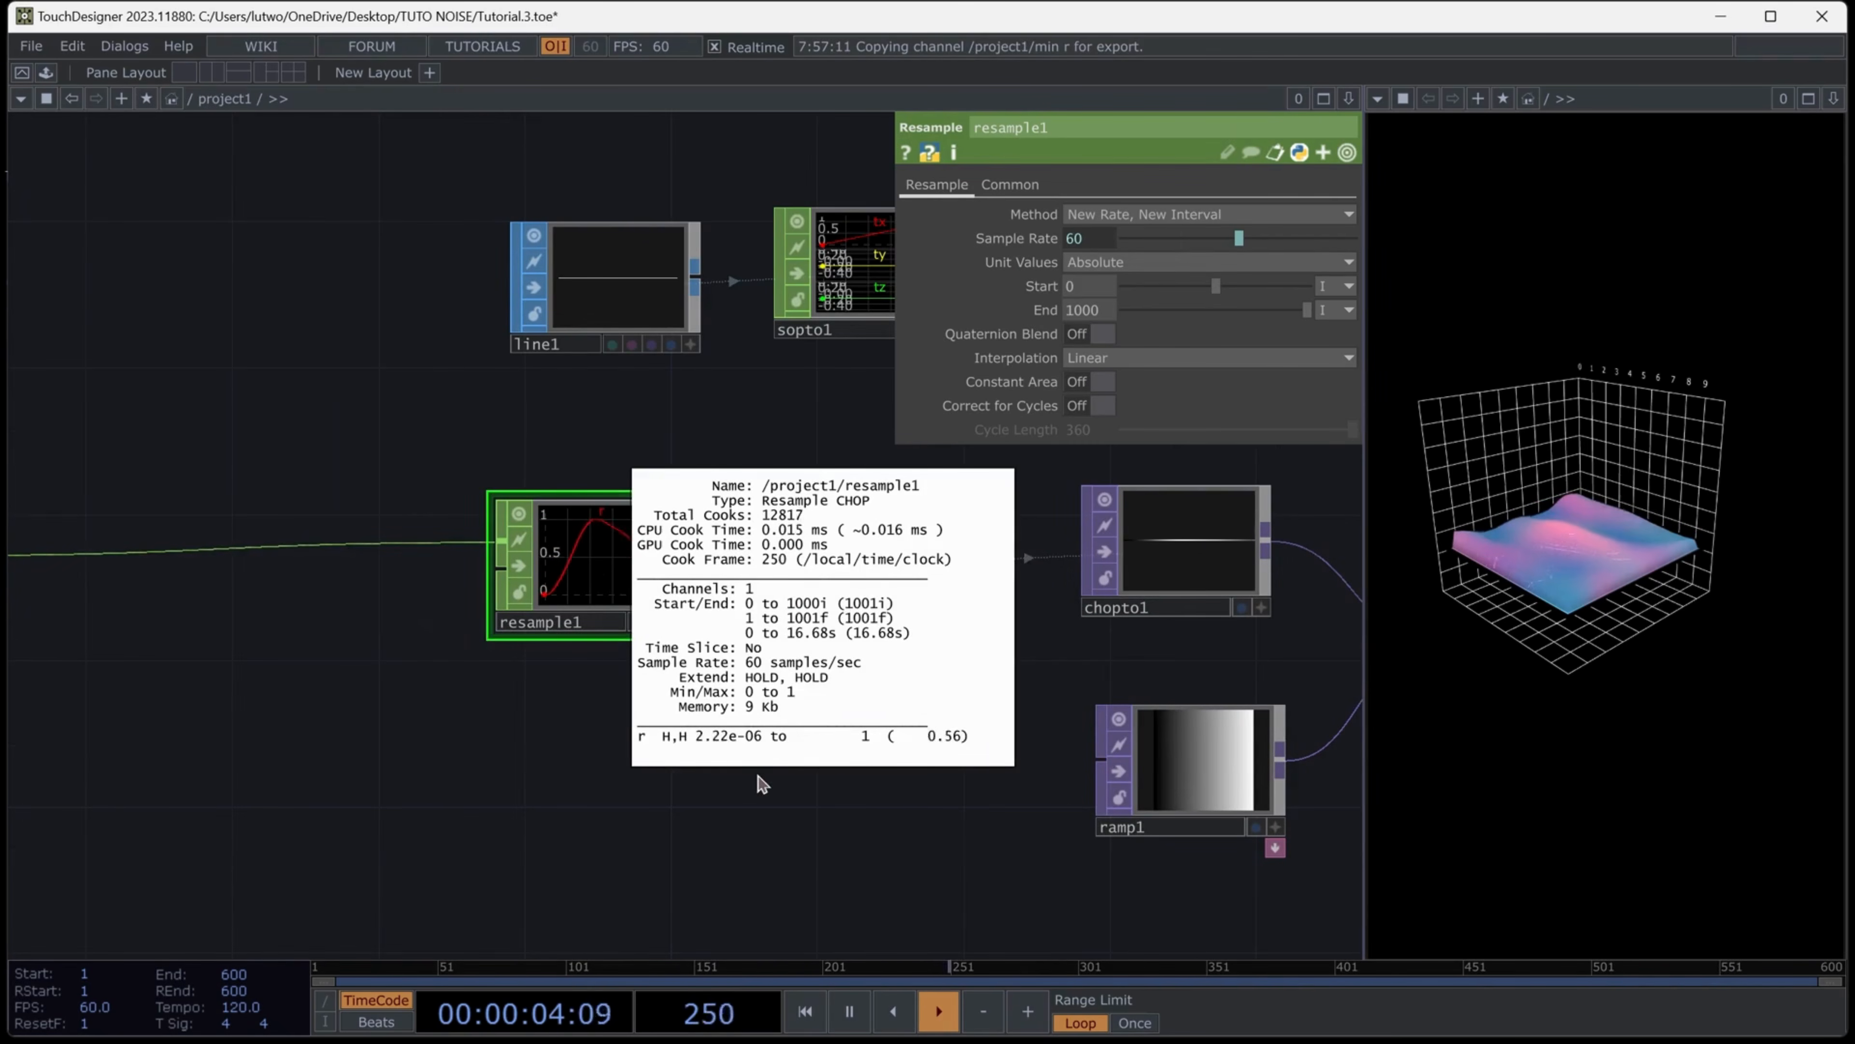
scroll(708, 753, down, 2)
Limit the select2 operator to the tx and tz channels
click(650, 418)
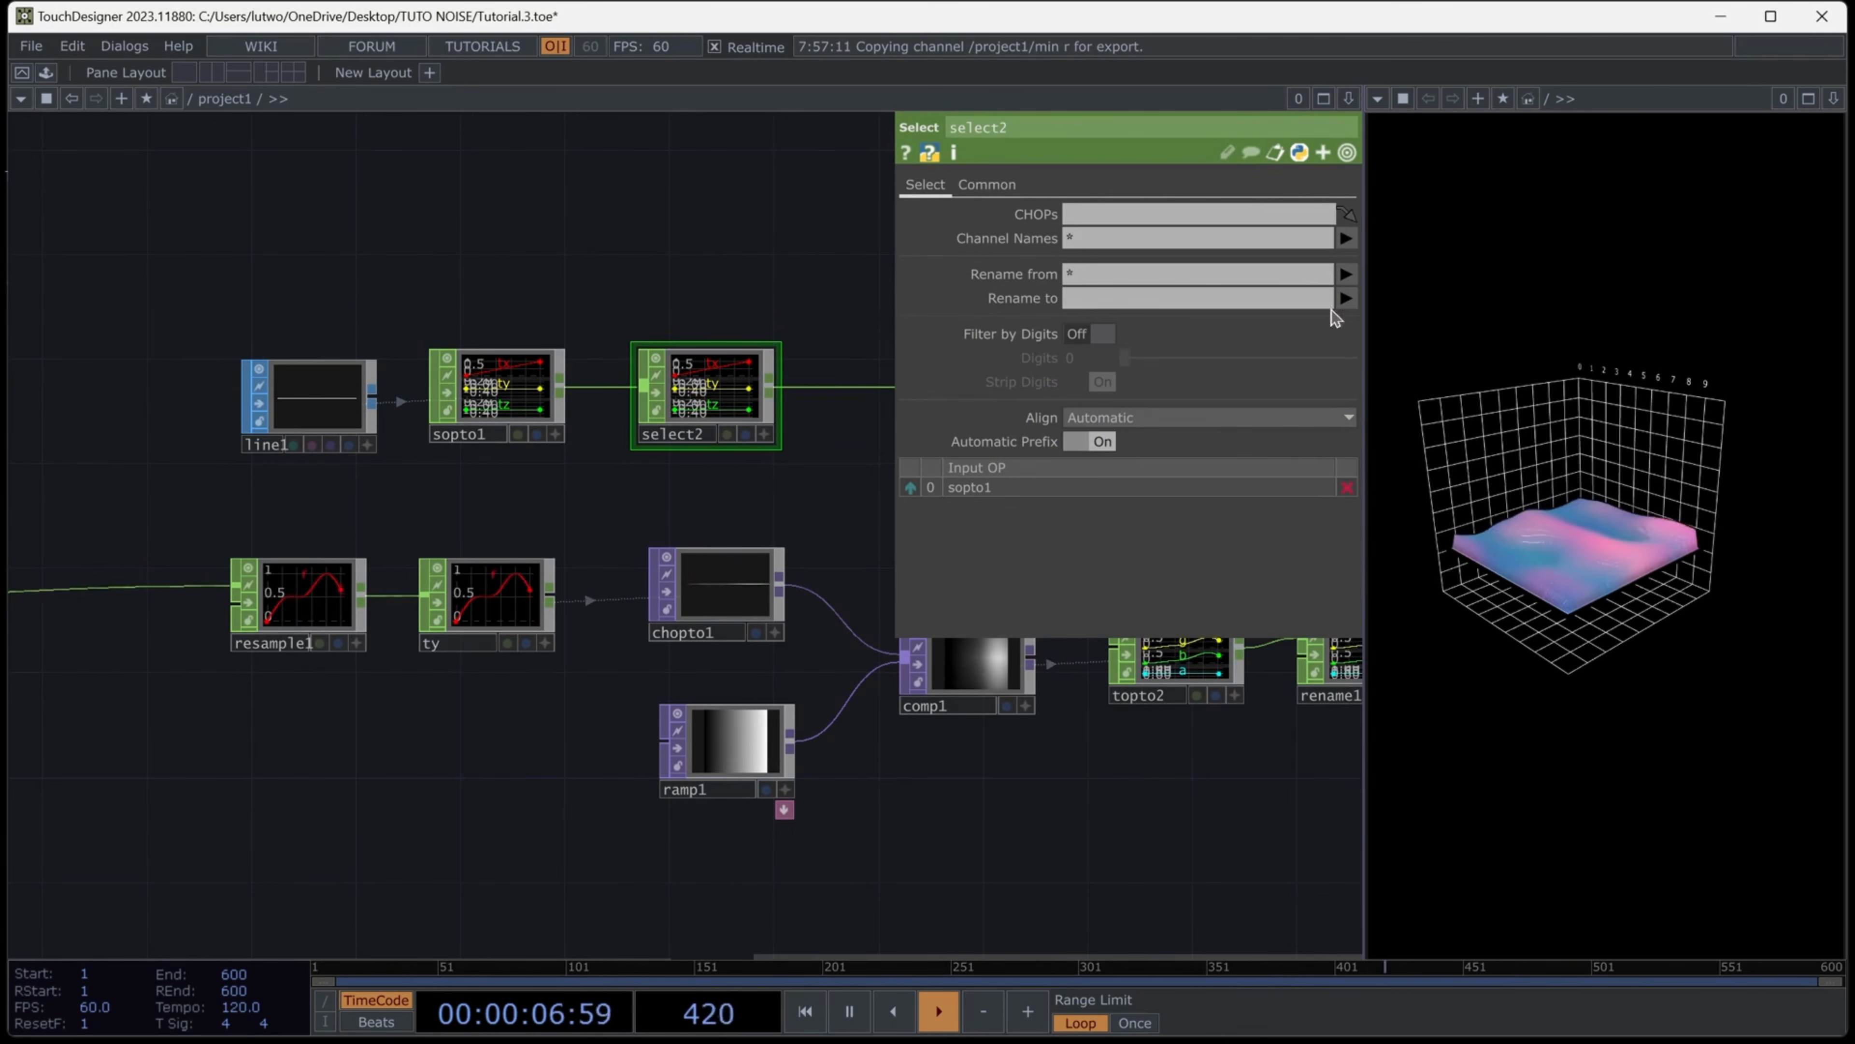
click(1346, 238)
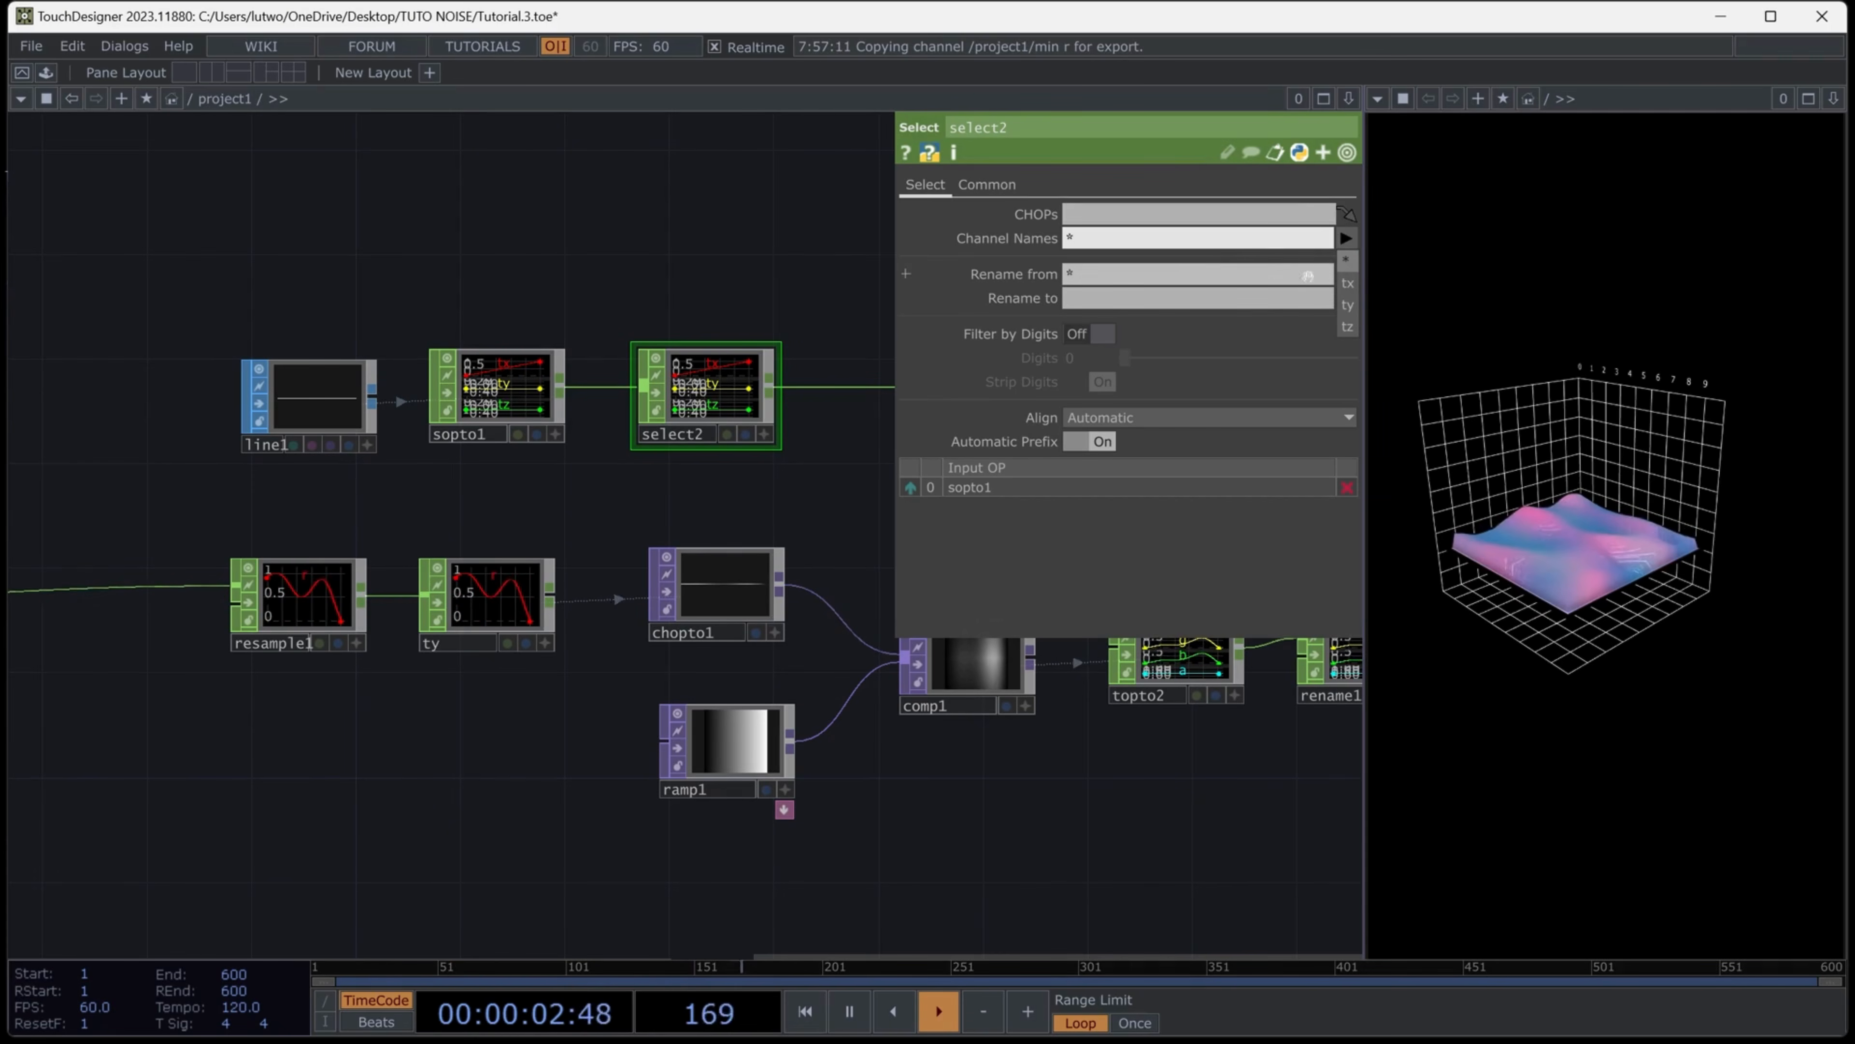
click(1348, 283)
click(1347, 326)
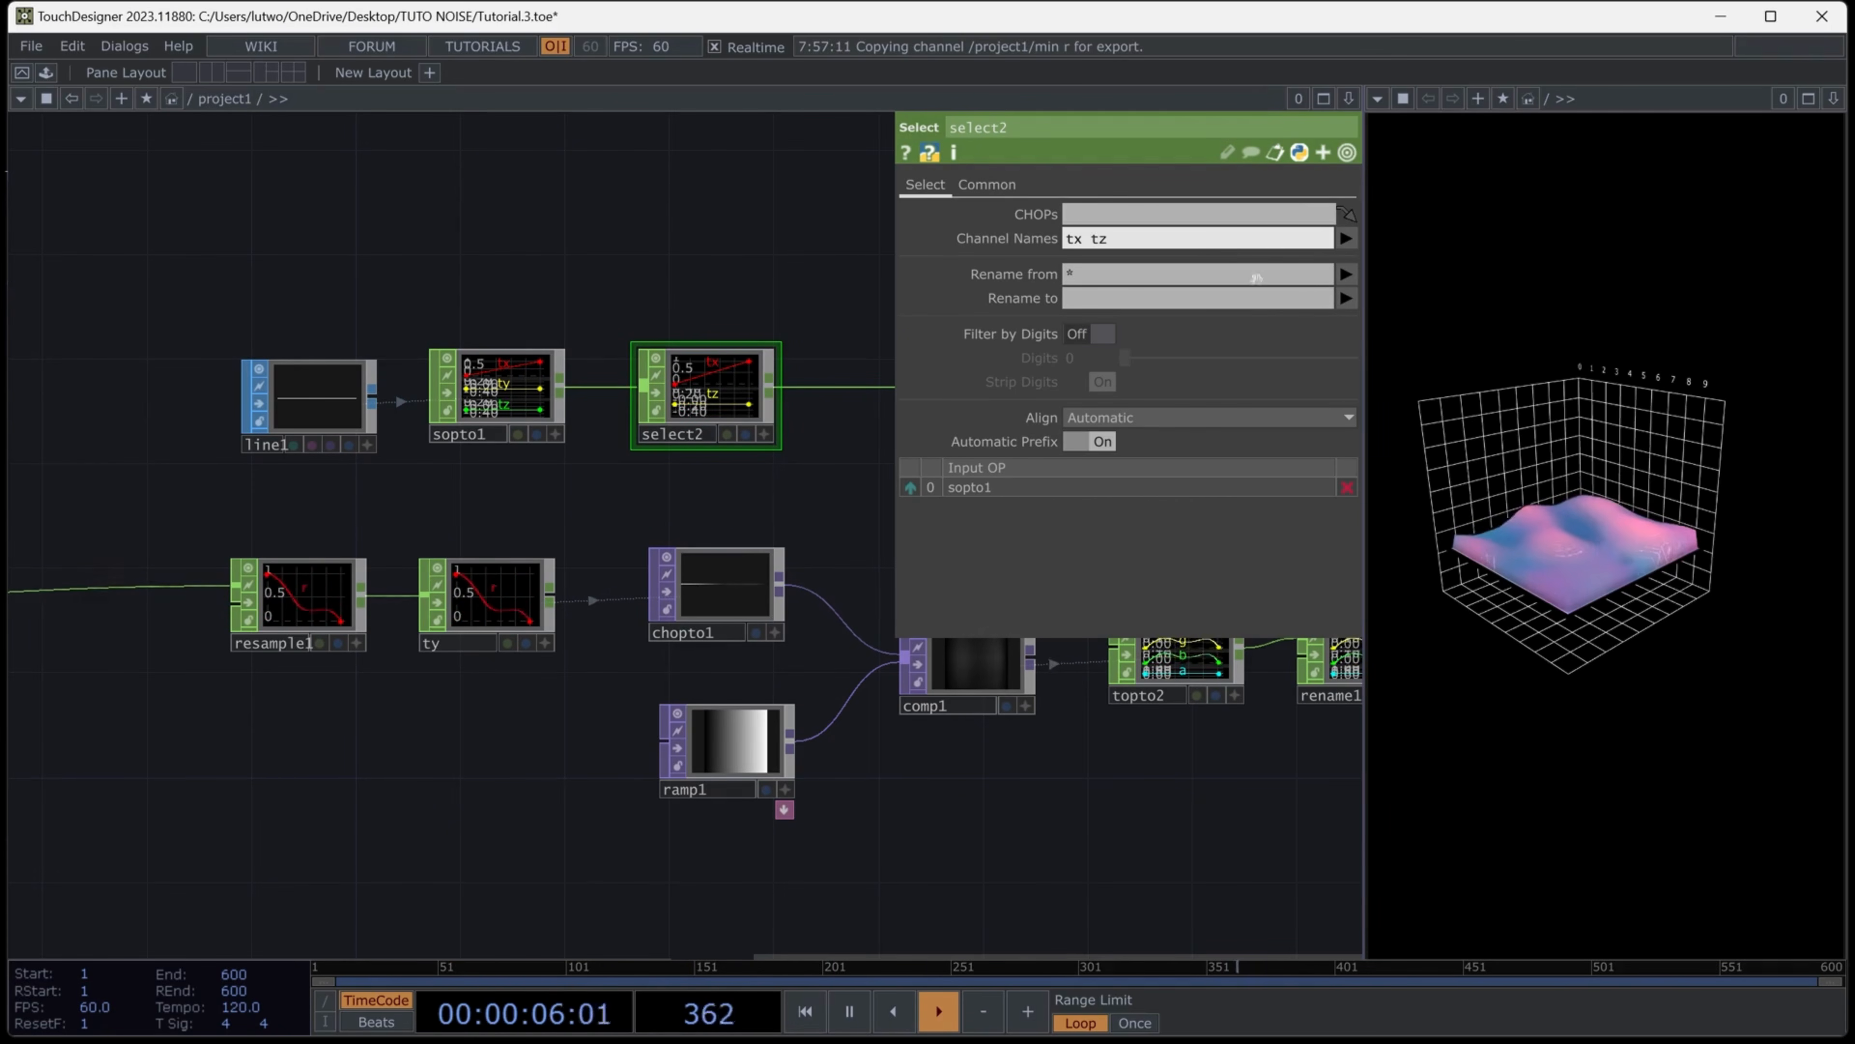
Examine the settings and image of chopto1 and the gradient settings of ramp1
click(712, 588)
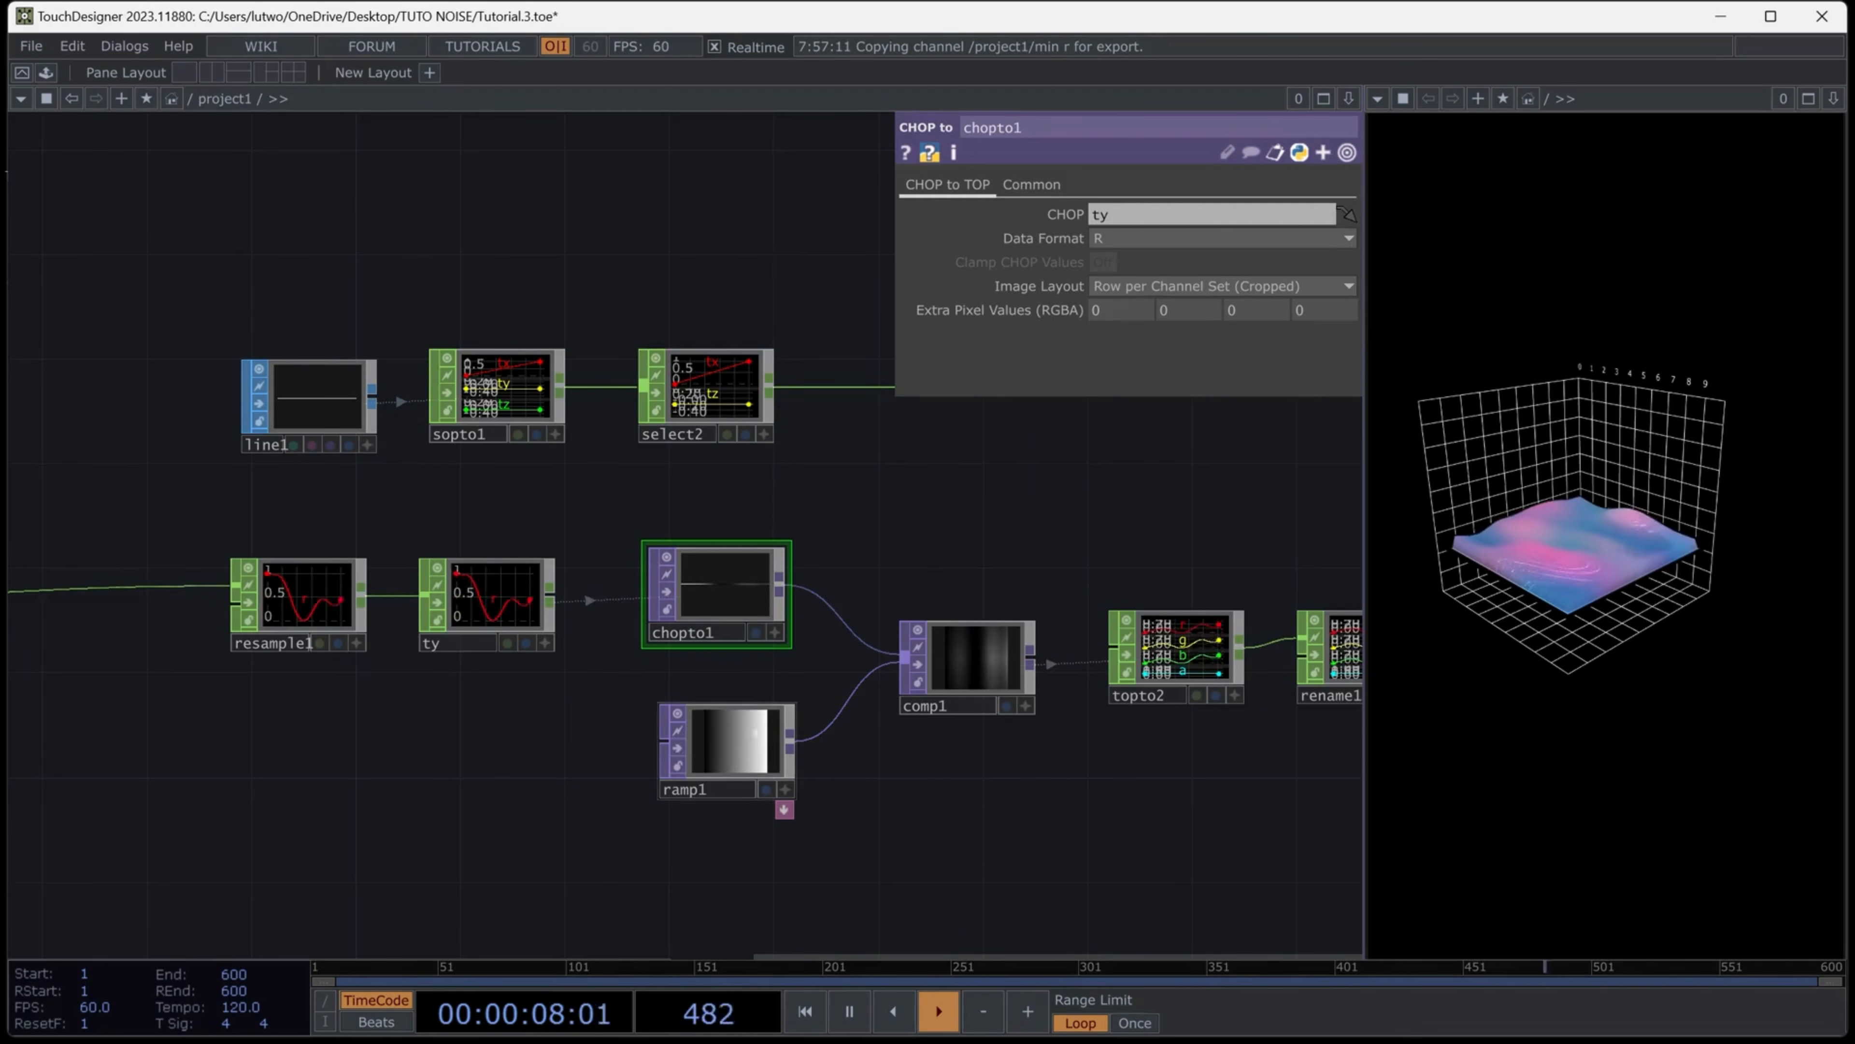
drag(646, 679, 450, 646)
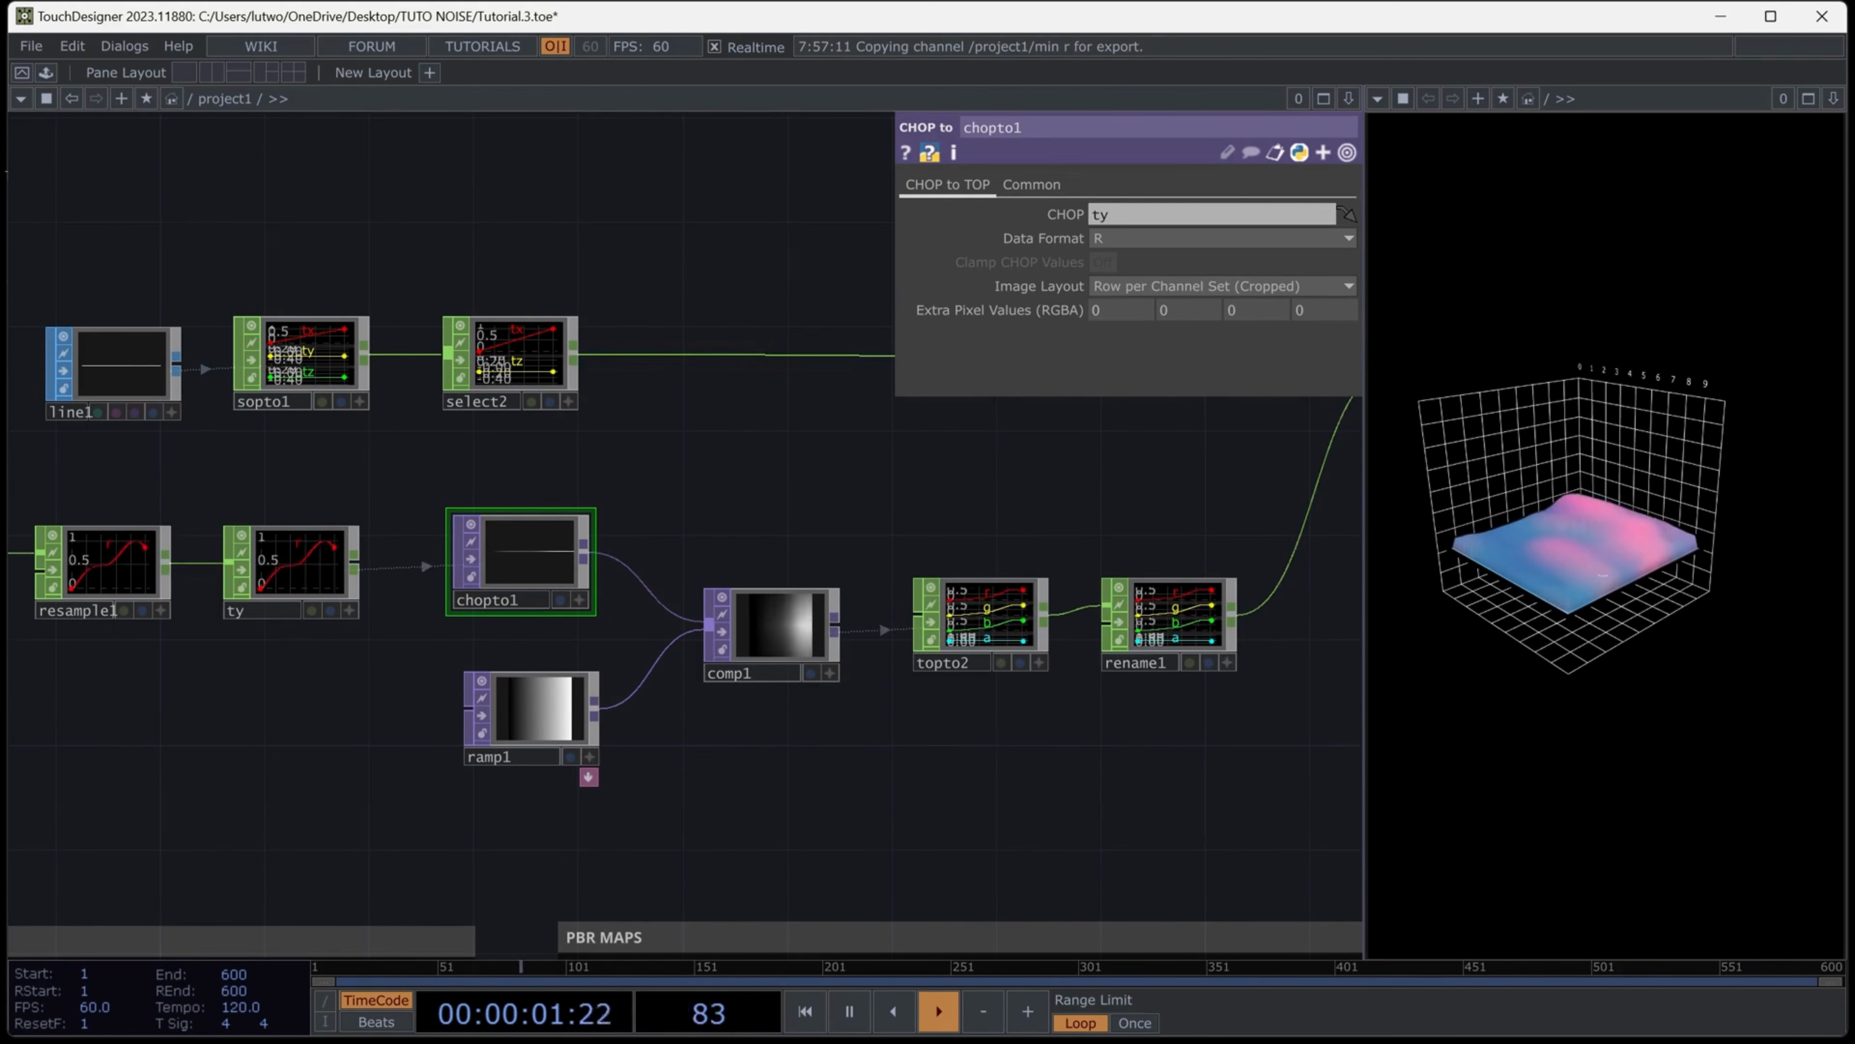
scroll(526, 584, up, 3)
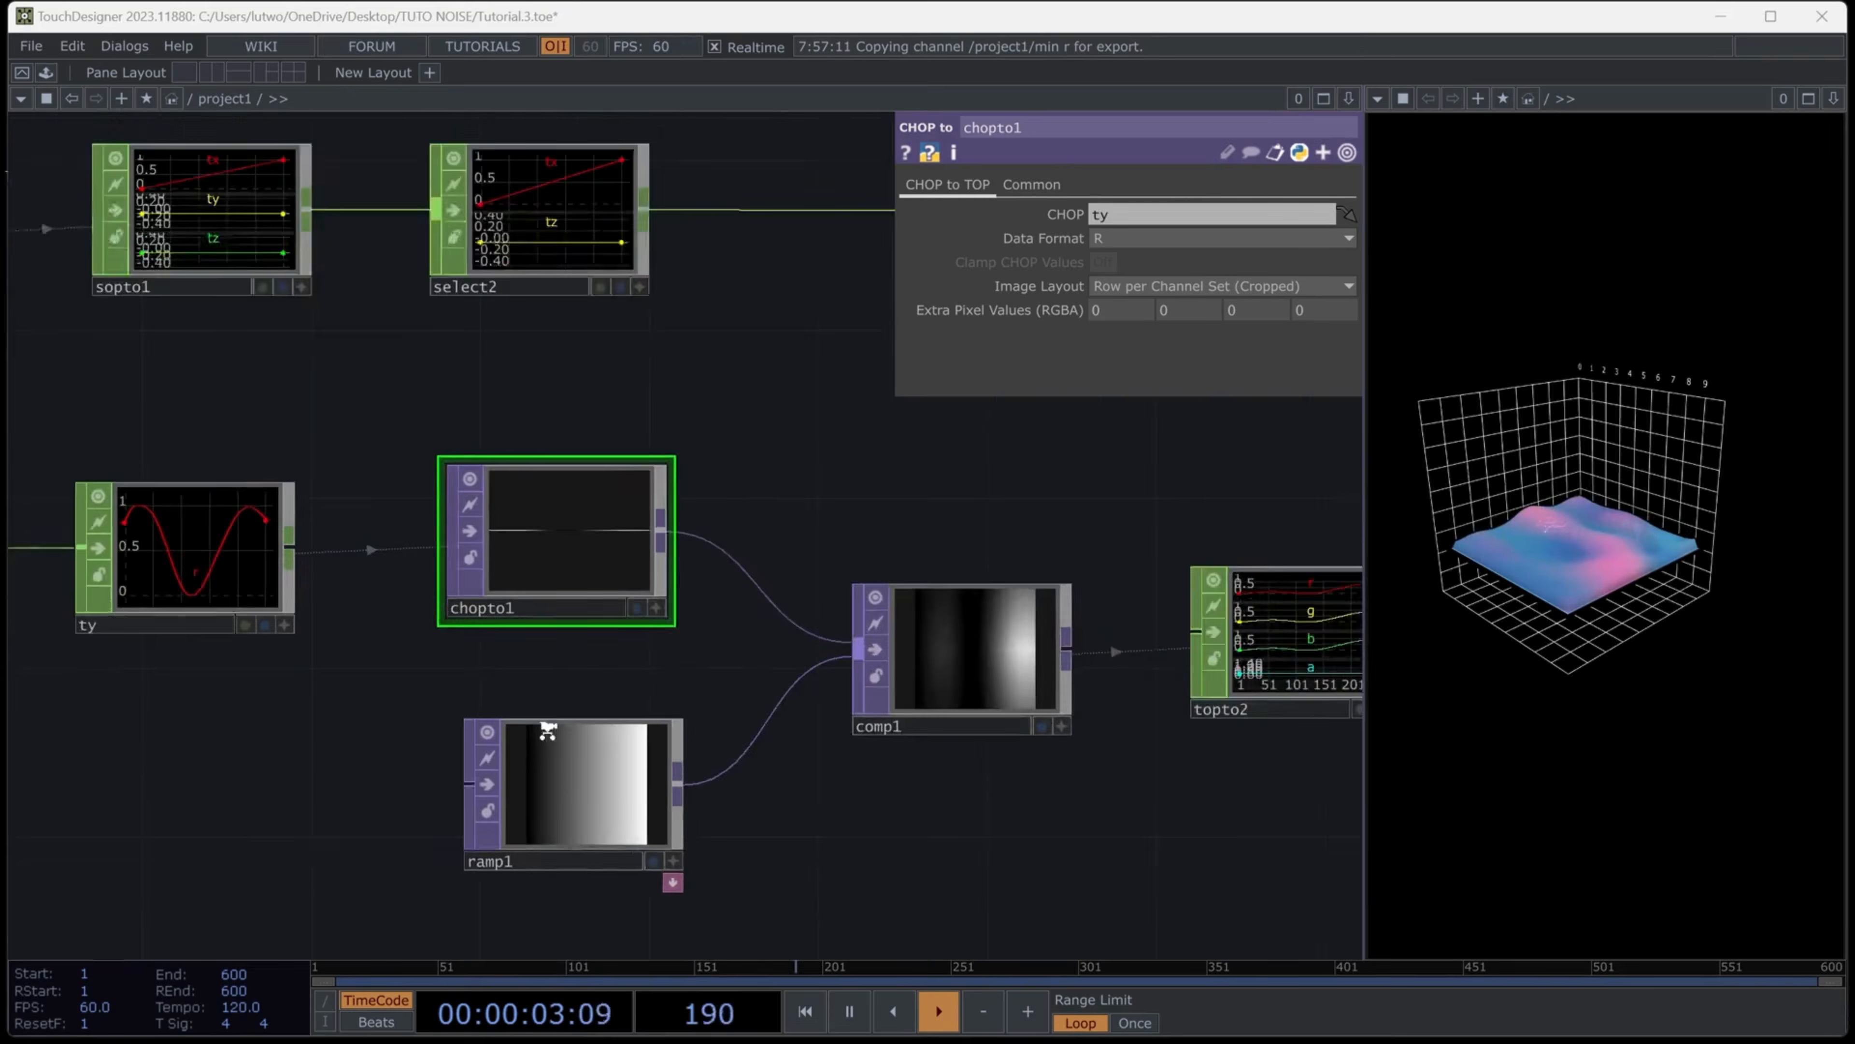
click(538, 733)
scroll(540, 556, up, 1)
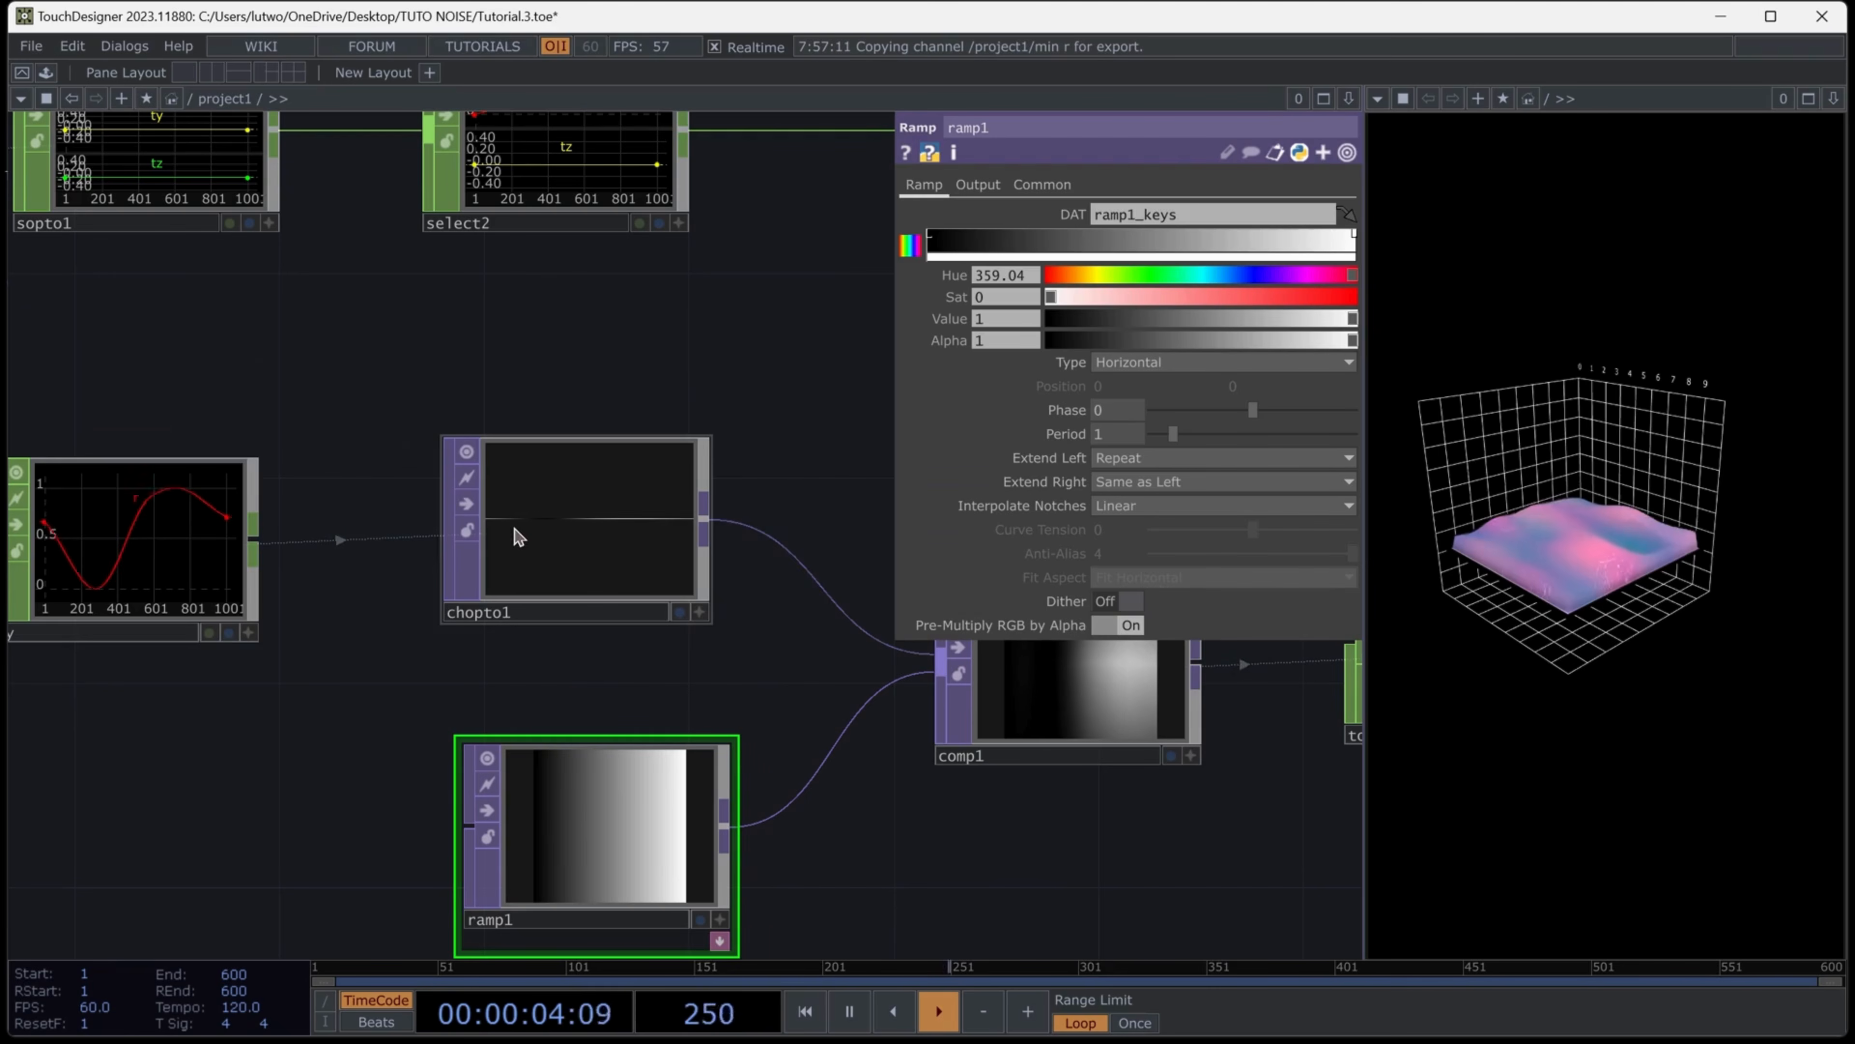
scroll(551, 531, up, 4)
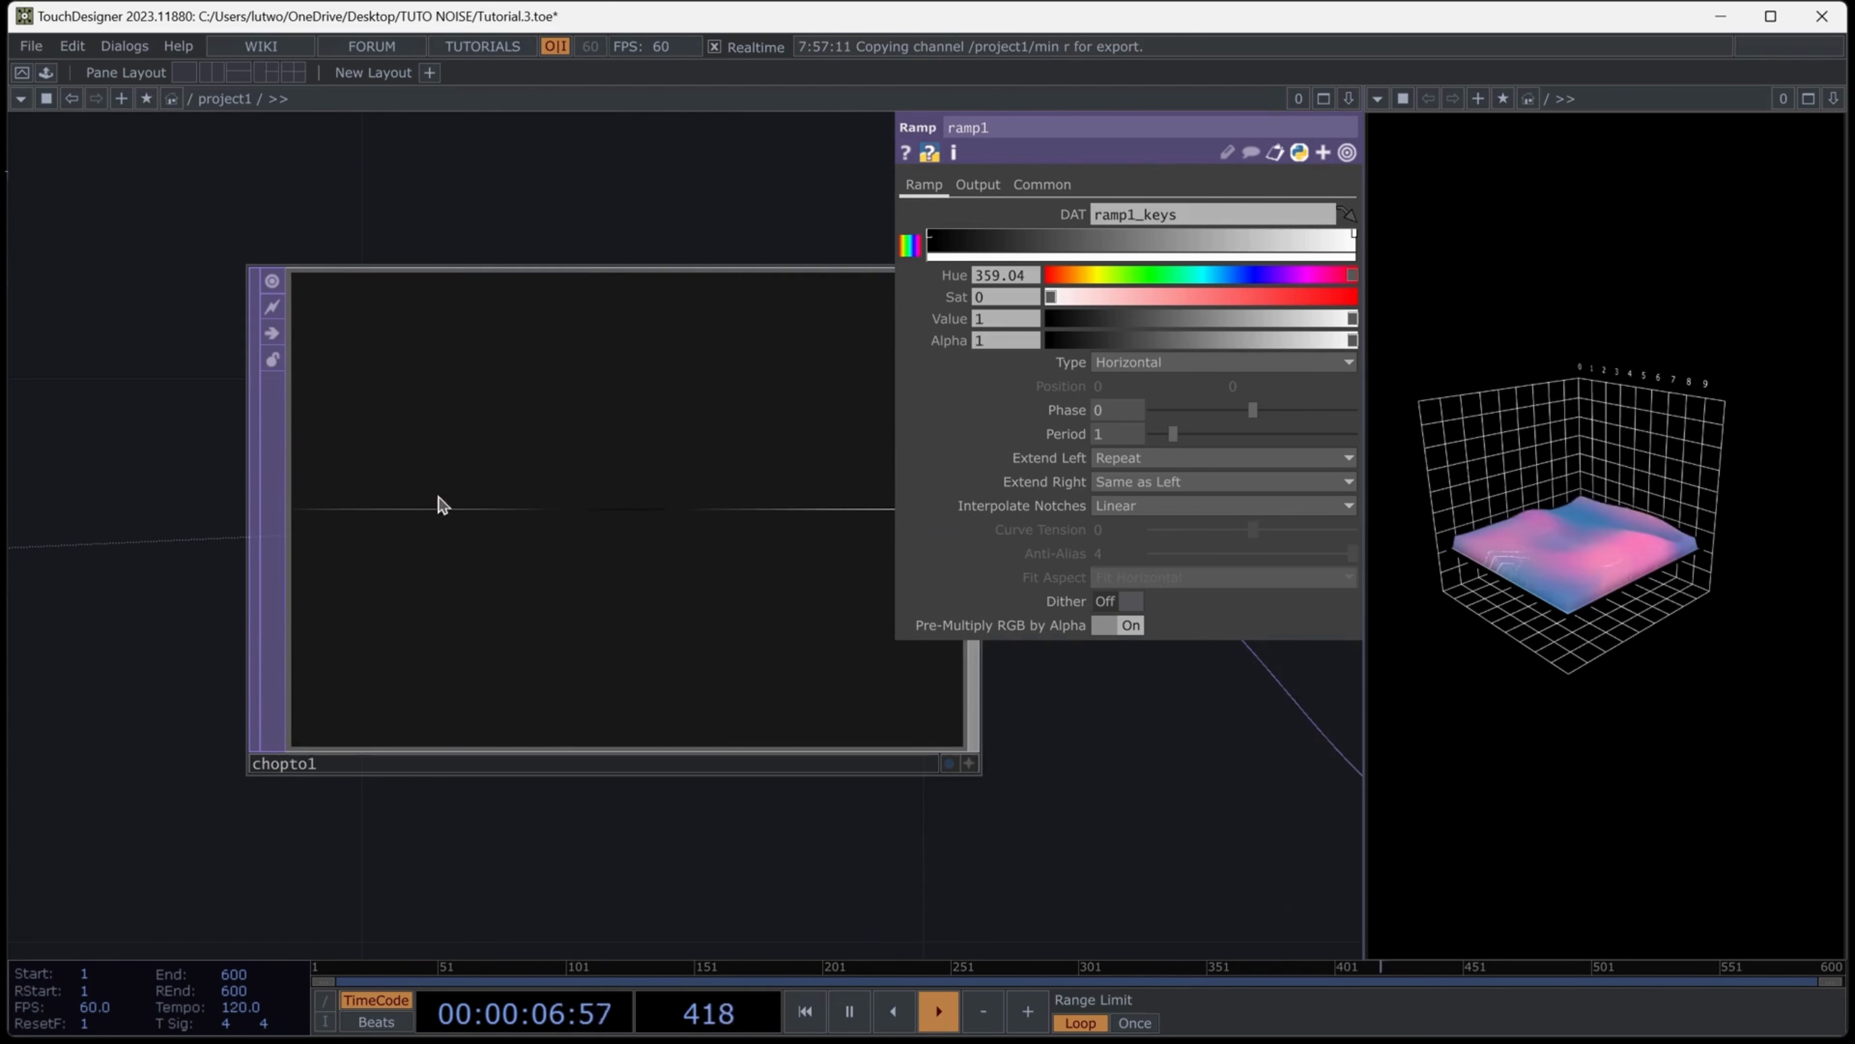
scroll(489, 551, down, 4)
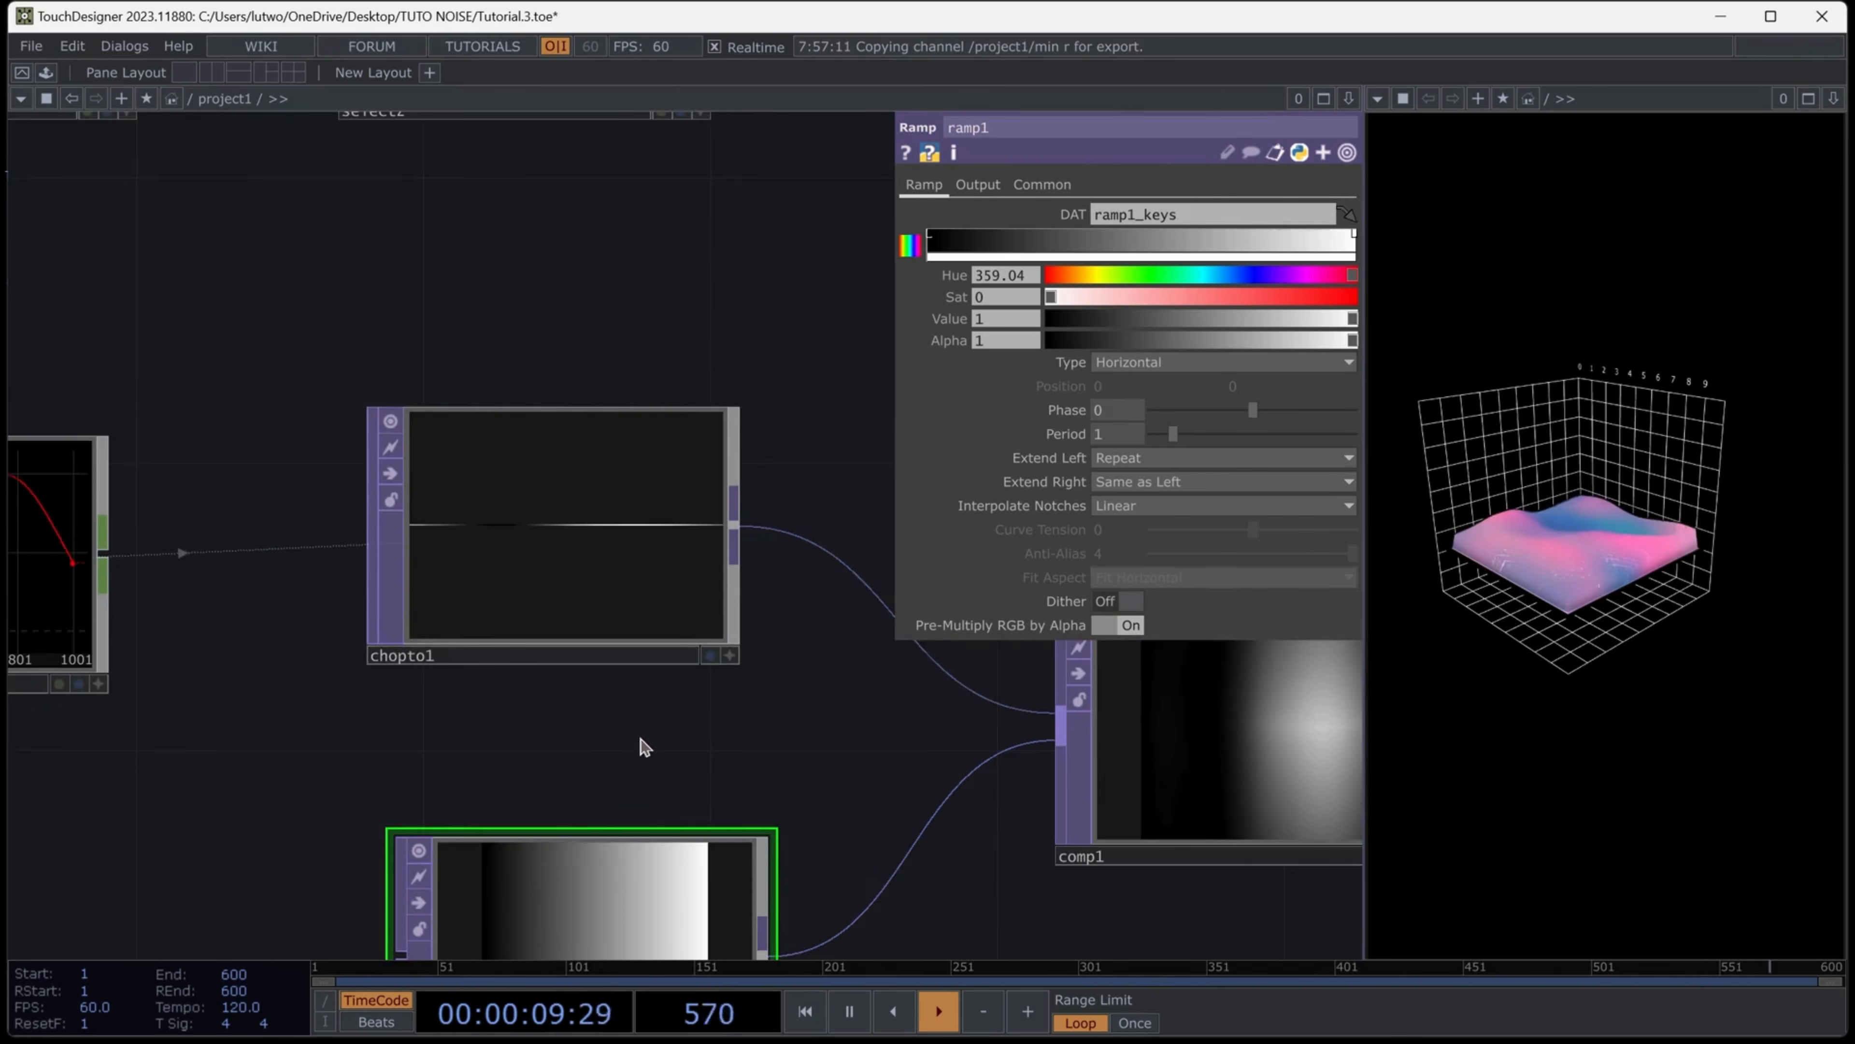
drag(640, 739, 623, 640)
Set the Composite operation of comp1 to Multiply
drag(641, 810, 605, 781)
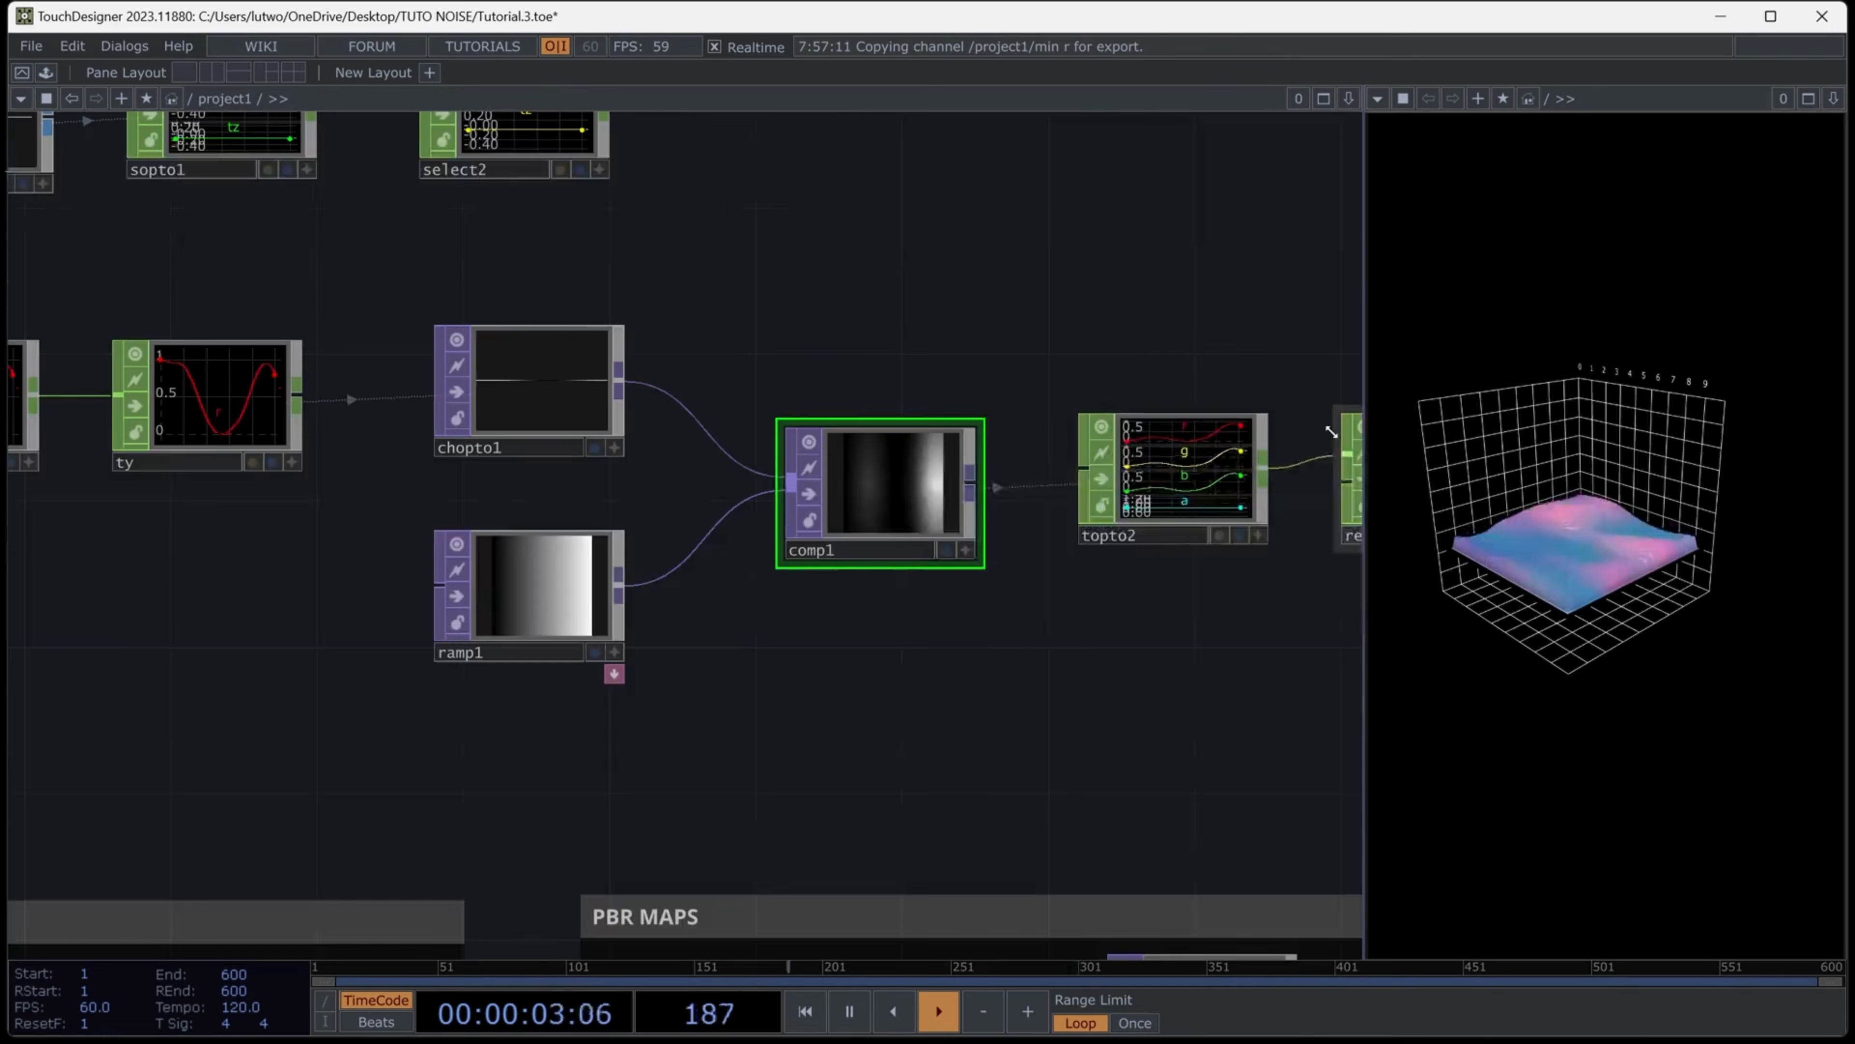
click(1119, 314)
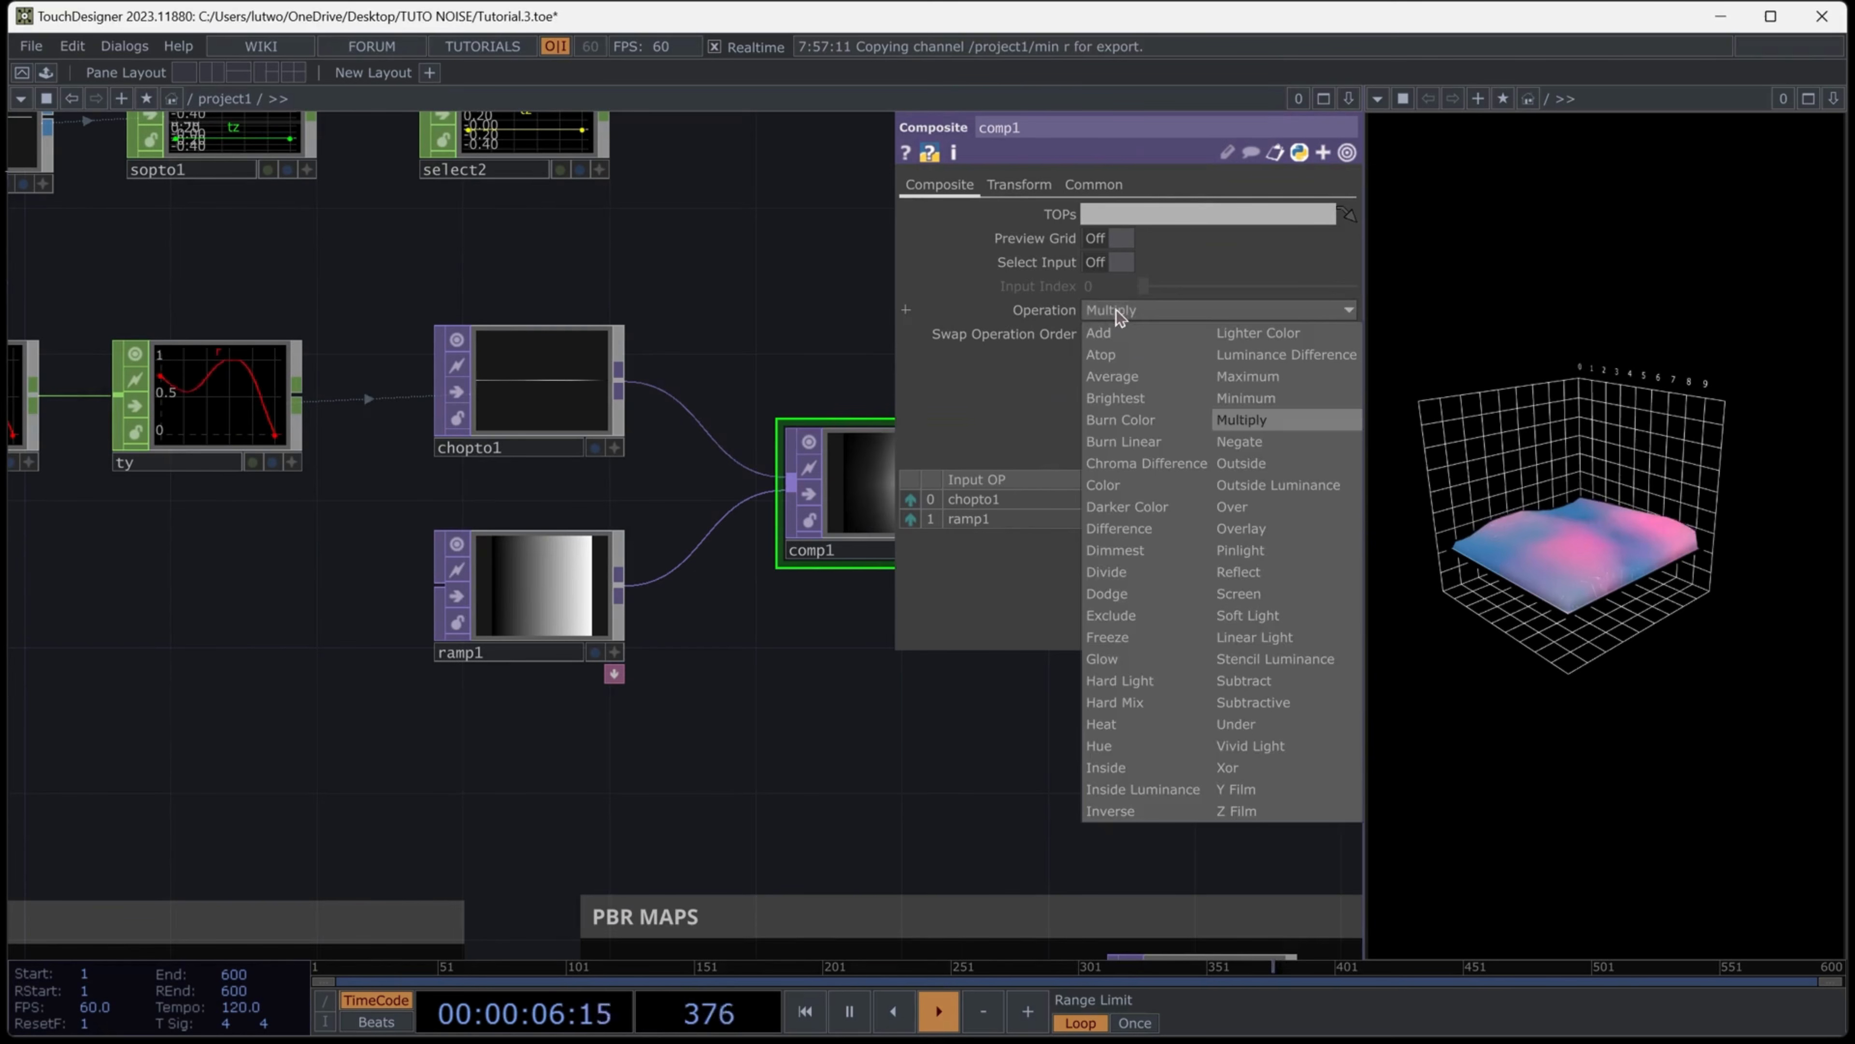
click(1242, 418)
Clear the Green, Blue and Alpha channel names in topto2 so that it outputs only the r channel
drag(892, 808, 563, 828)
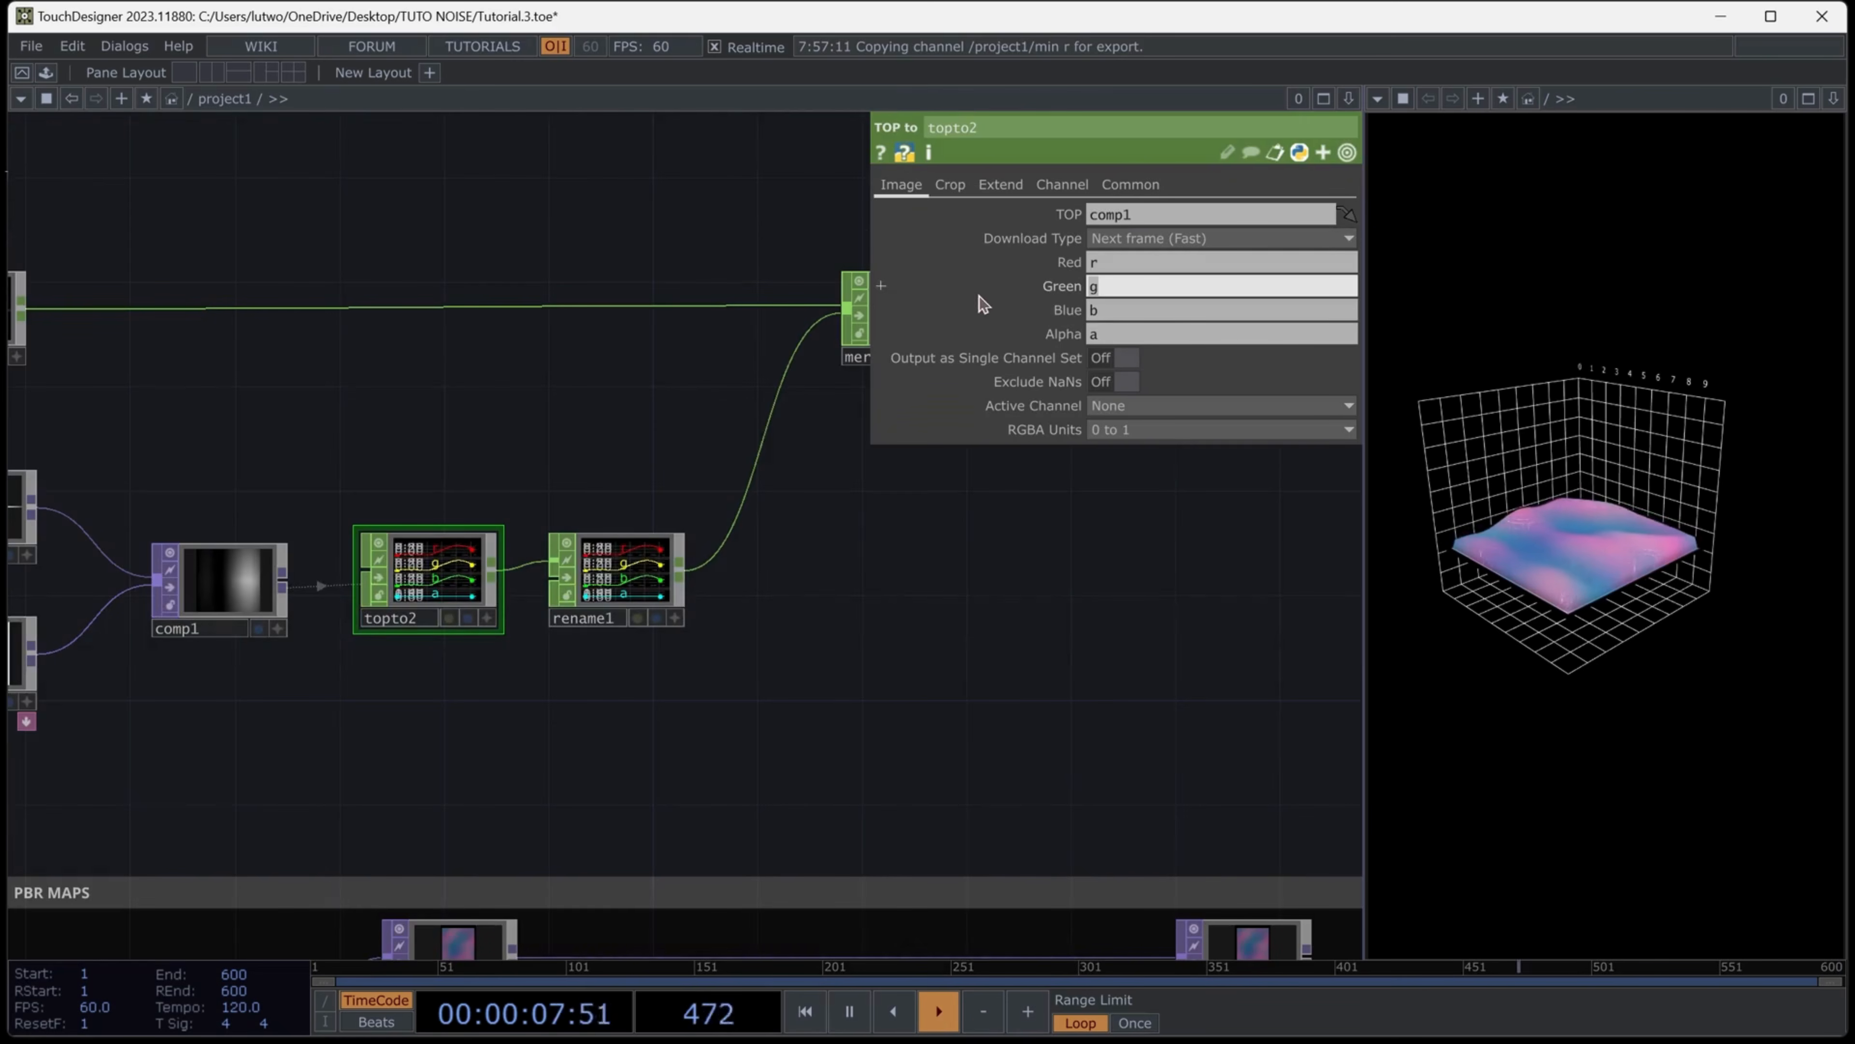
key(BackSpace)
drag(1105, 310, 1080, 312)
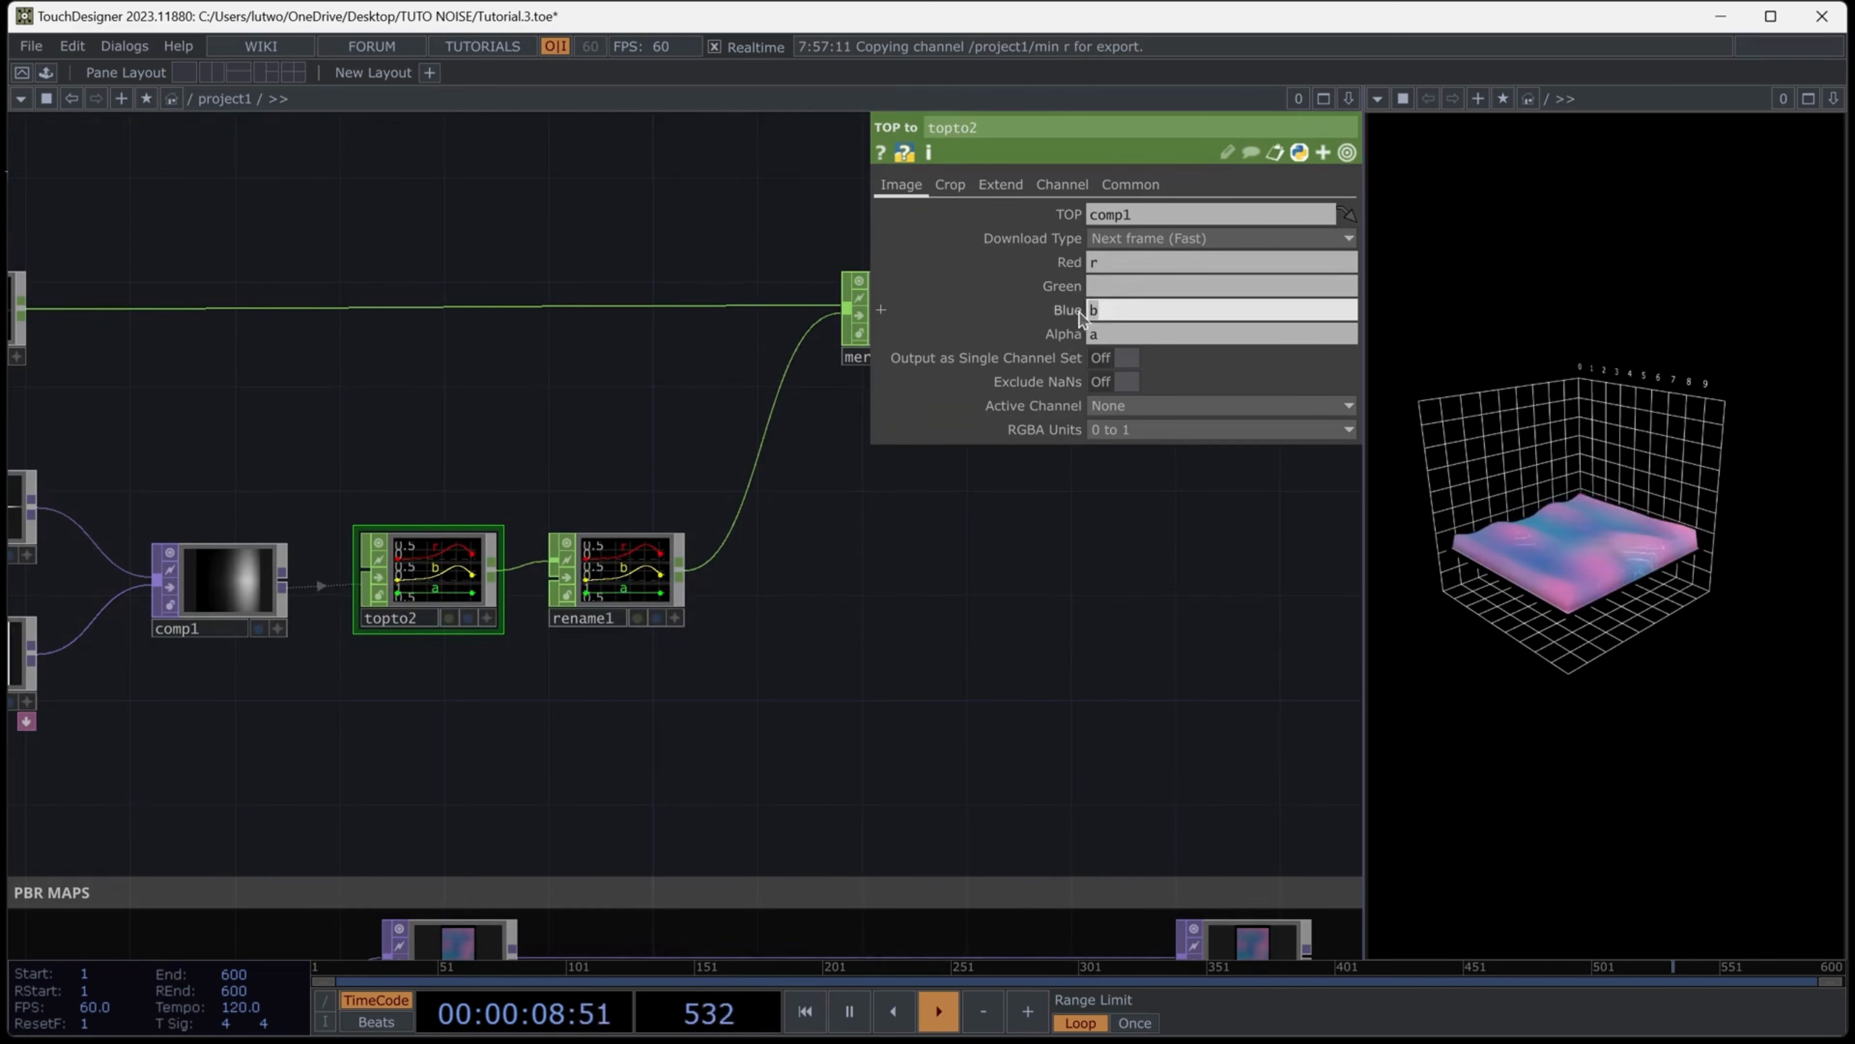
key(BackSpace)
drag(1105, 334, 1080, 336)
key(BackSpace)
click(1085, 690)
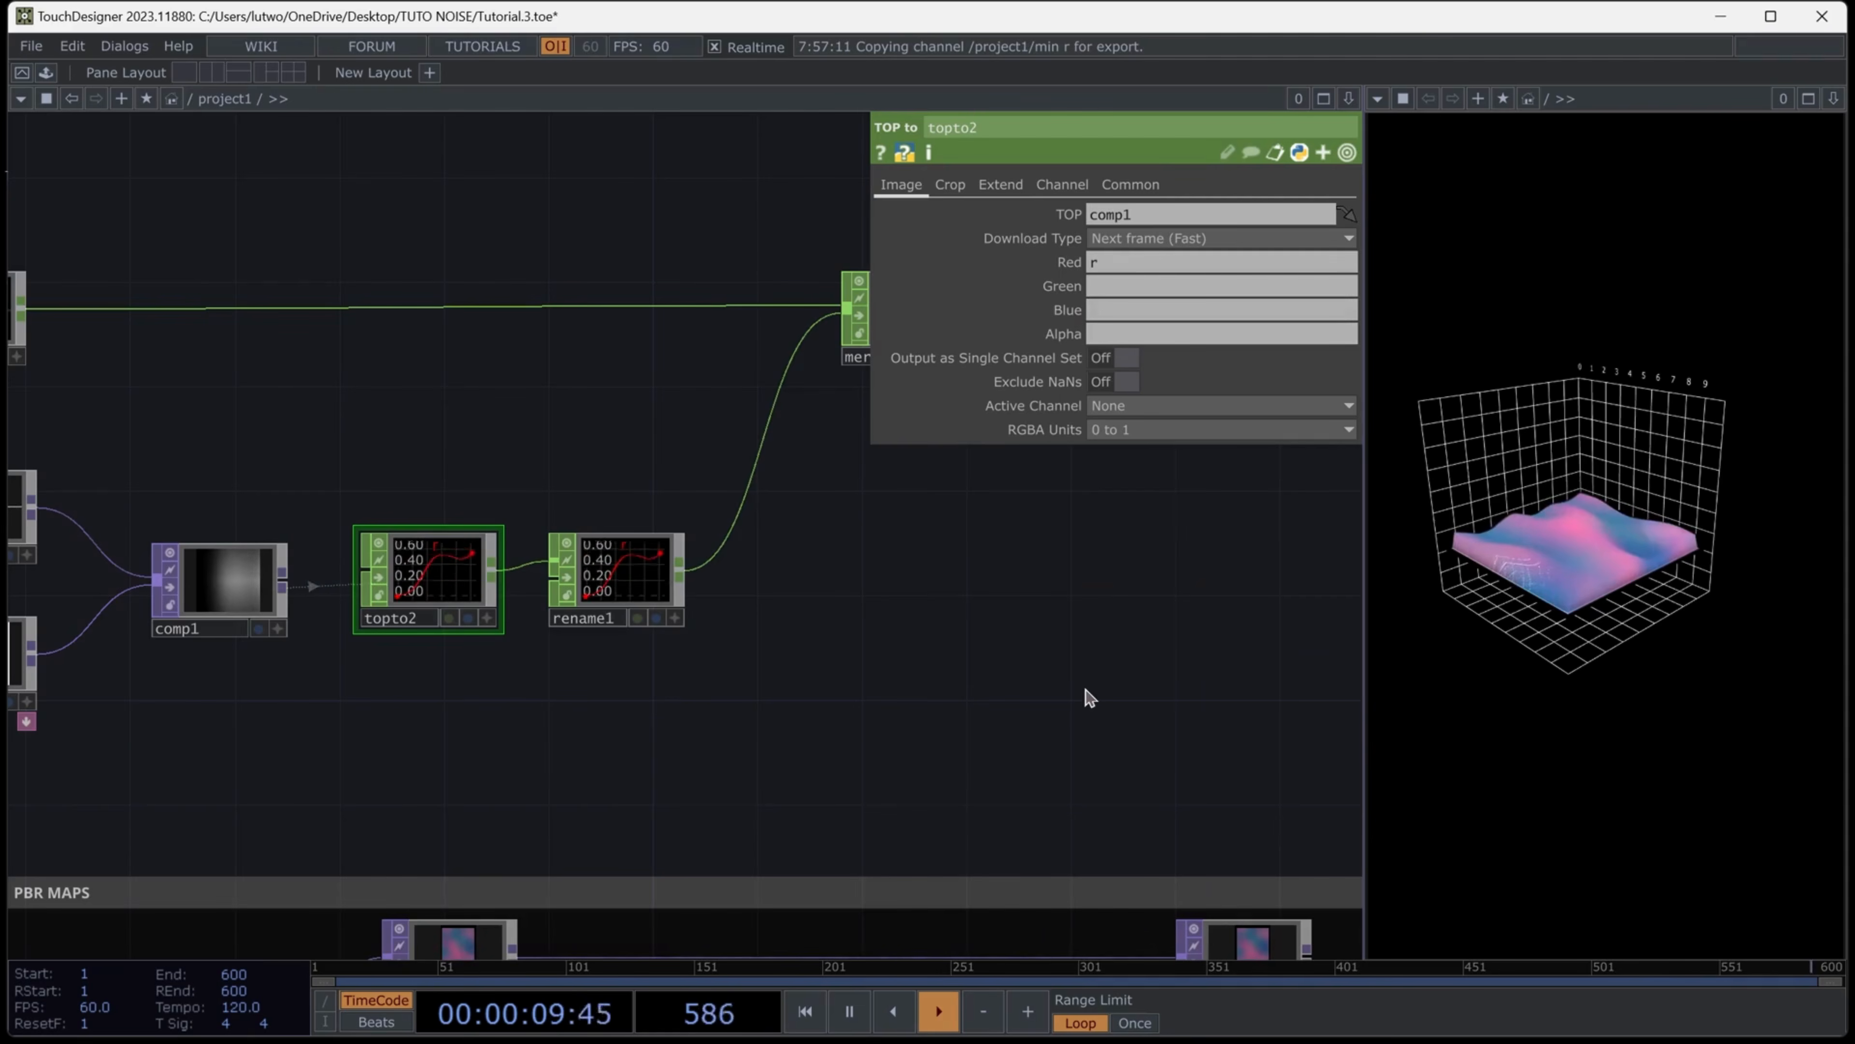
Rename the incoming channel to ty in the rename1 operator
scroll(525, 613, up, 1)
scroll(525, 613, up, 2)
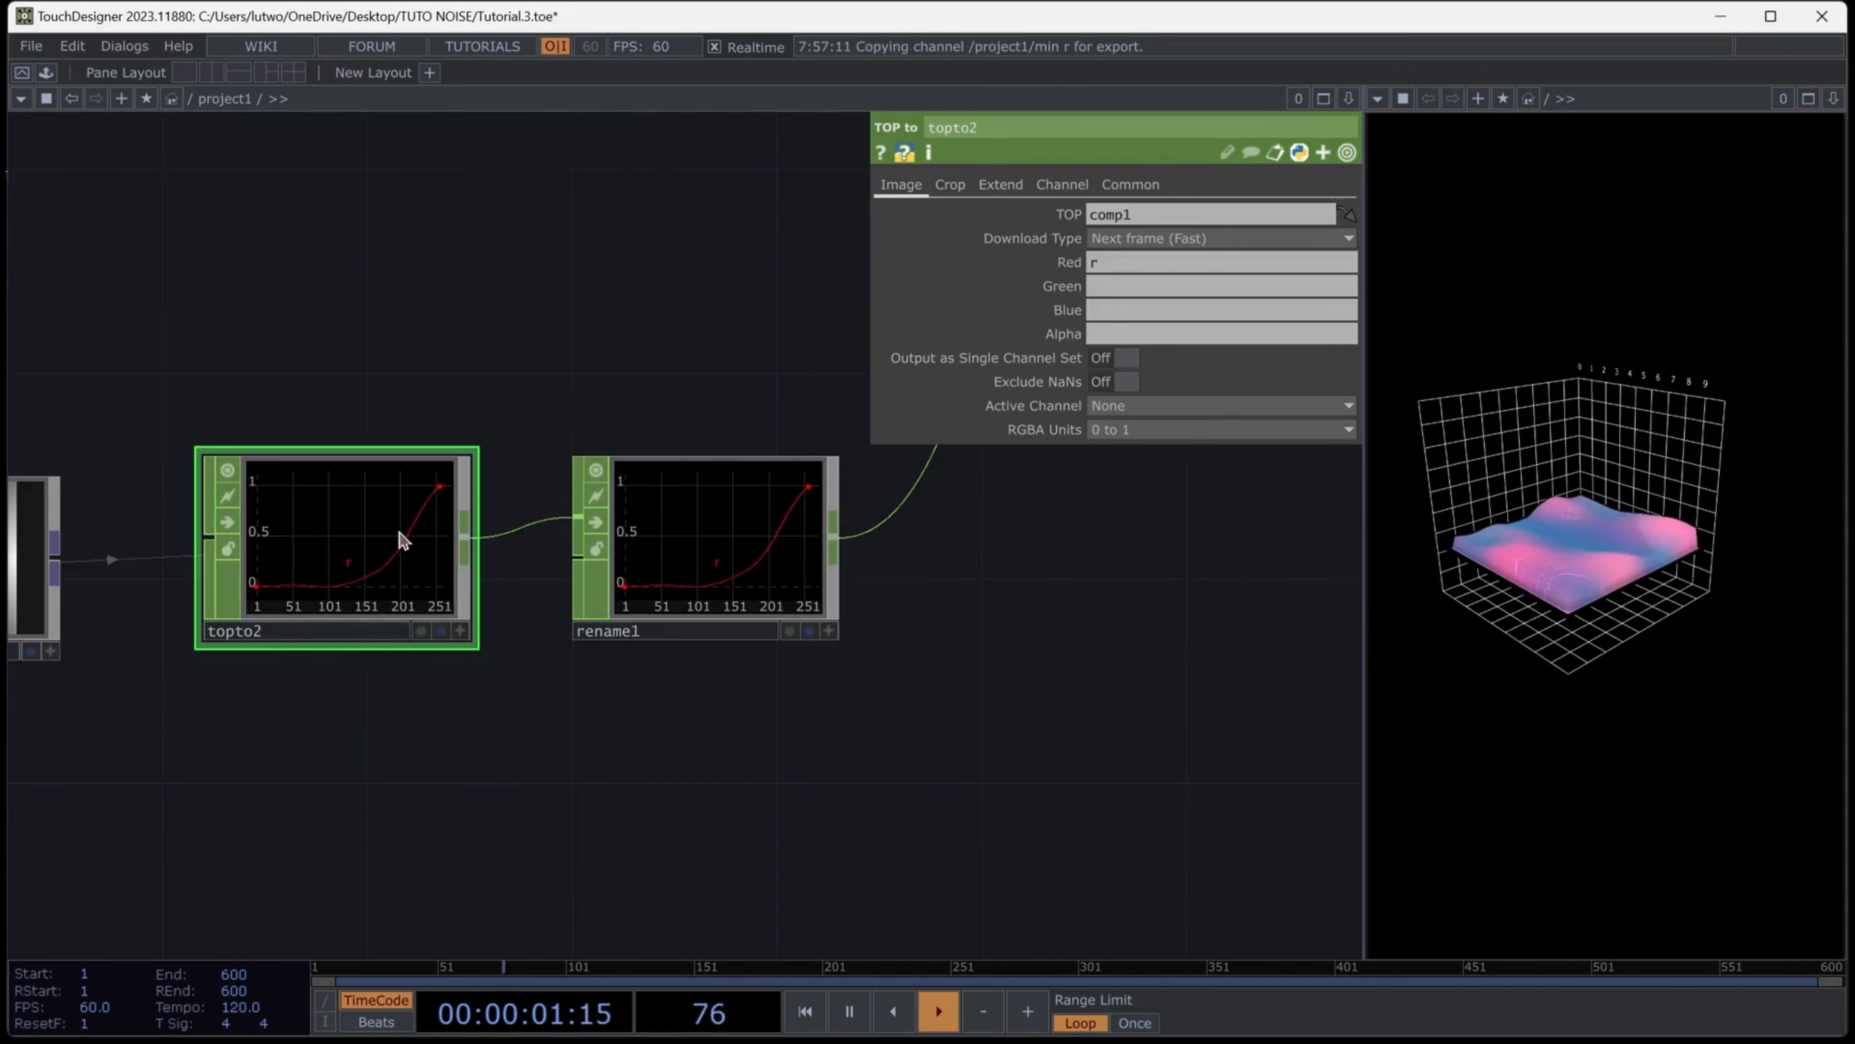
click(1106, 241)
text(ty)
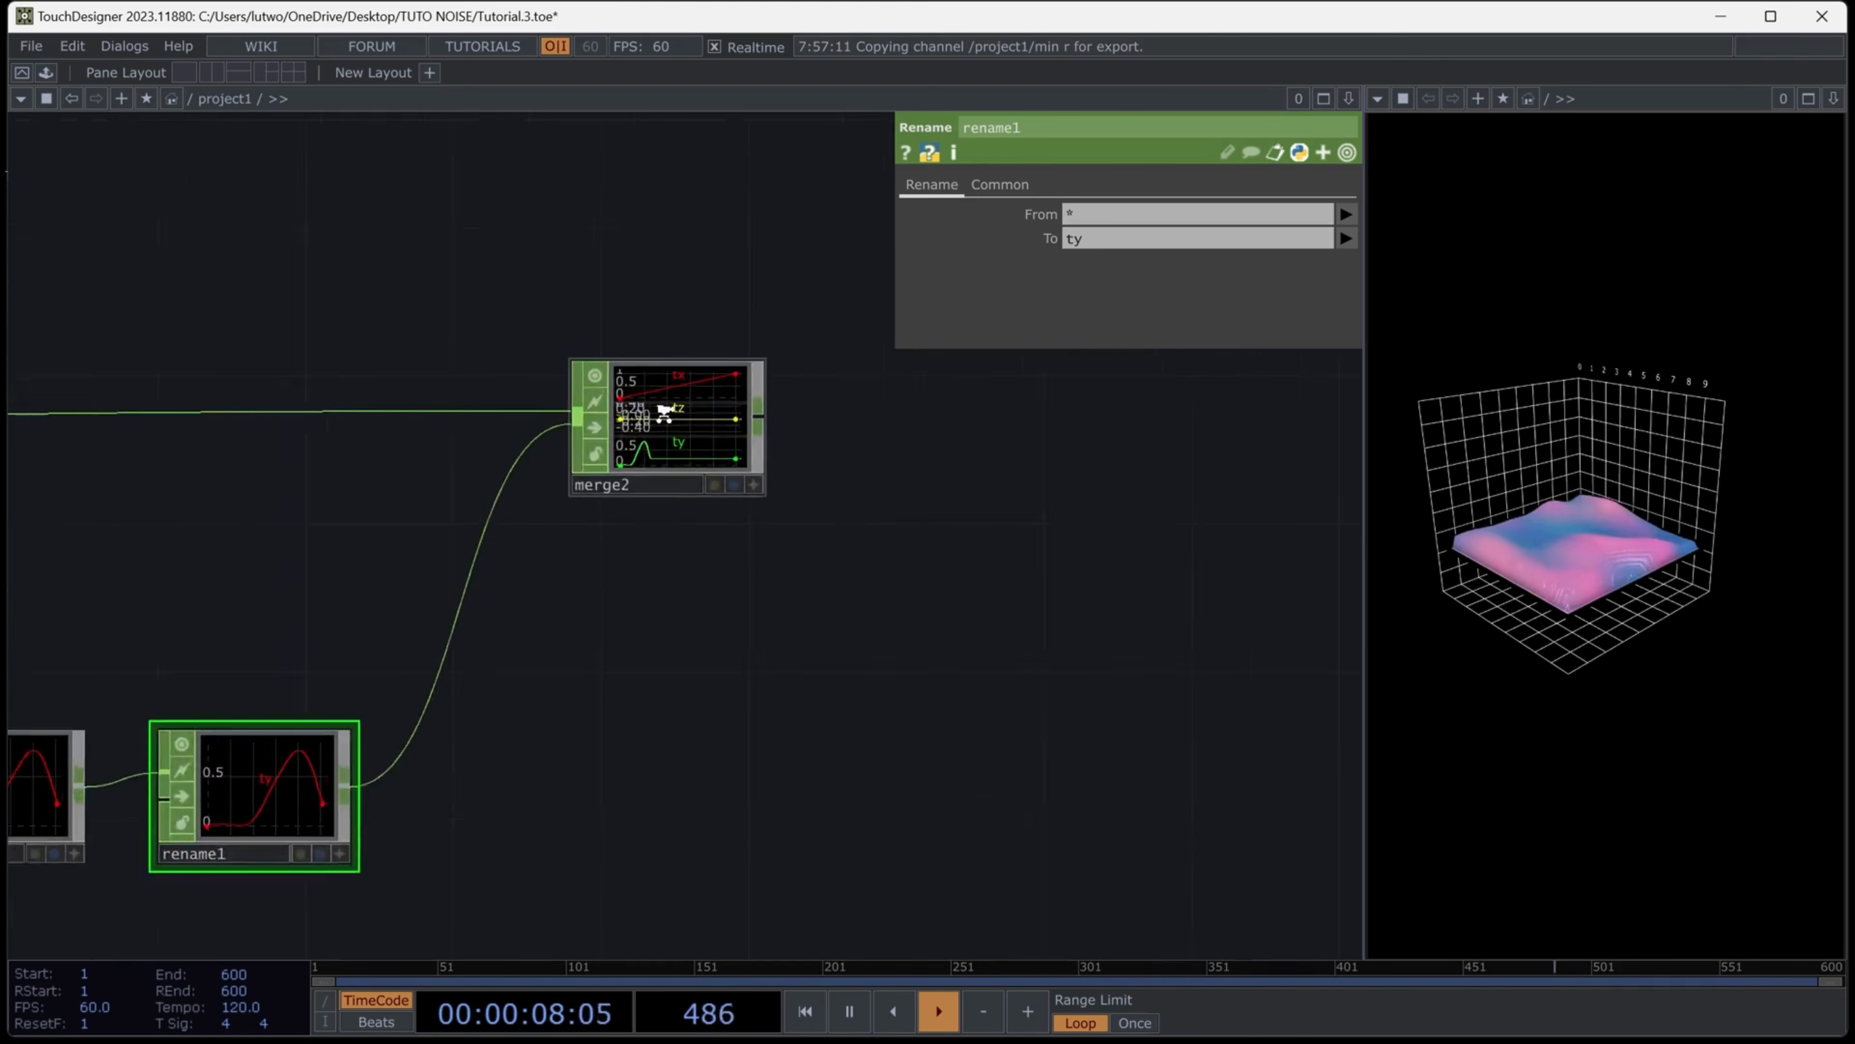
Convert the merged tx, ty and tz channels of merge2 into geometry with a CHOP to SOP
scroll(663, 413, up, 1)
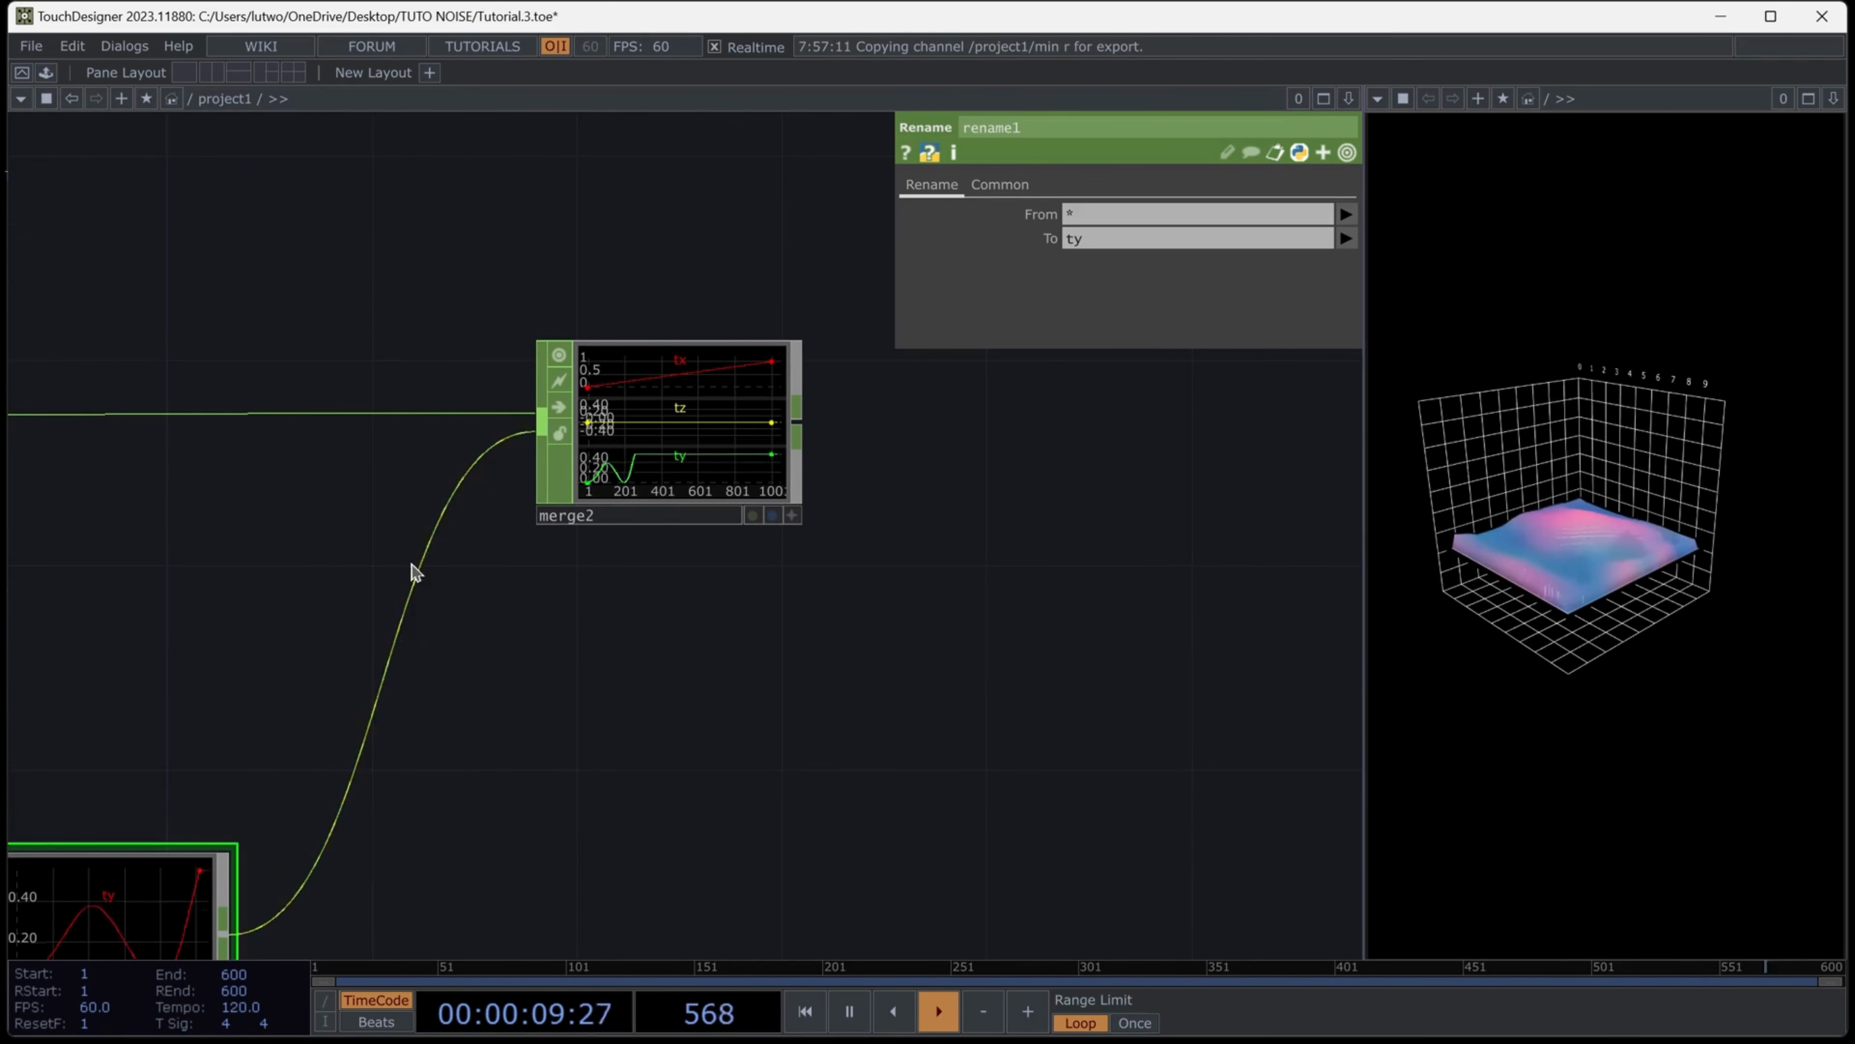
click(664, 451)
scroll(860, 568, up, 1)
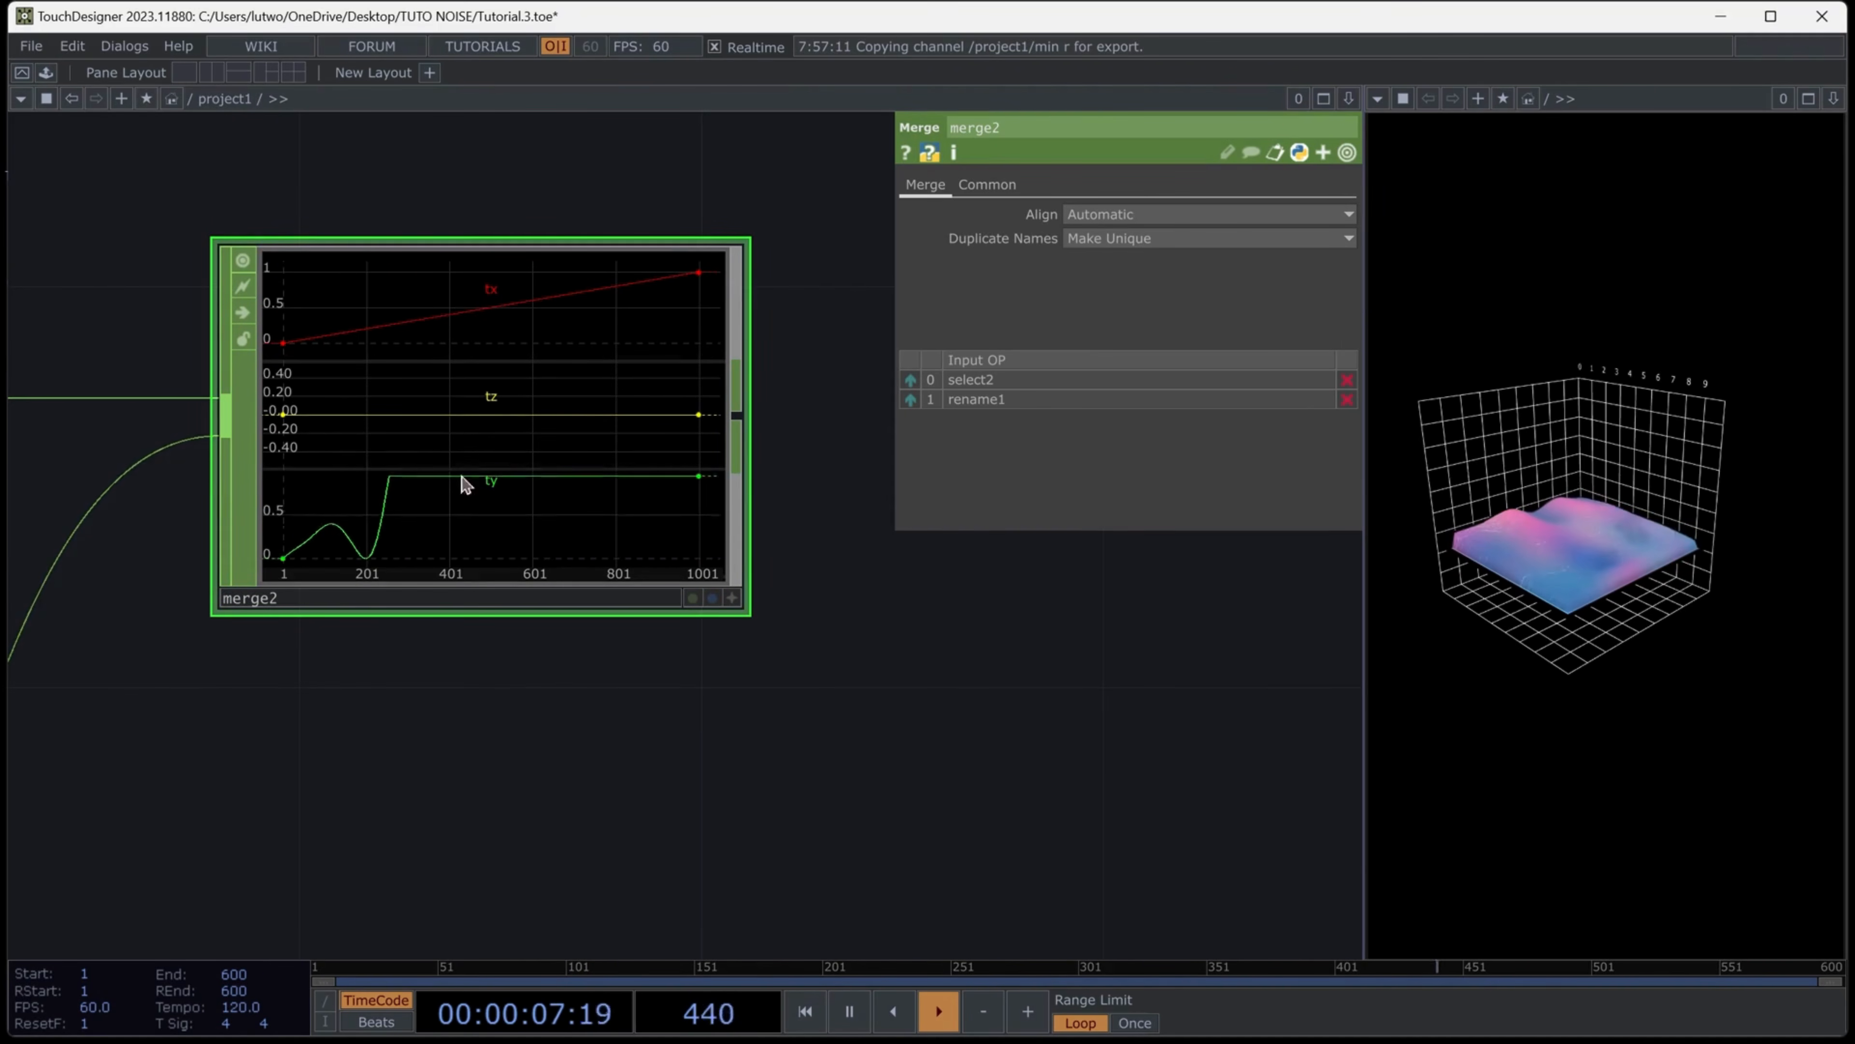
key(Tab)
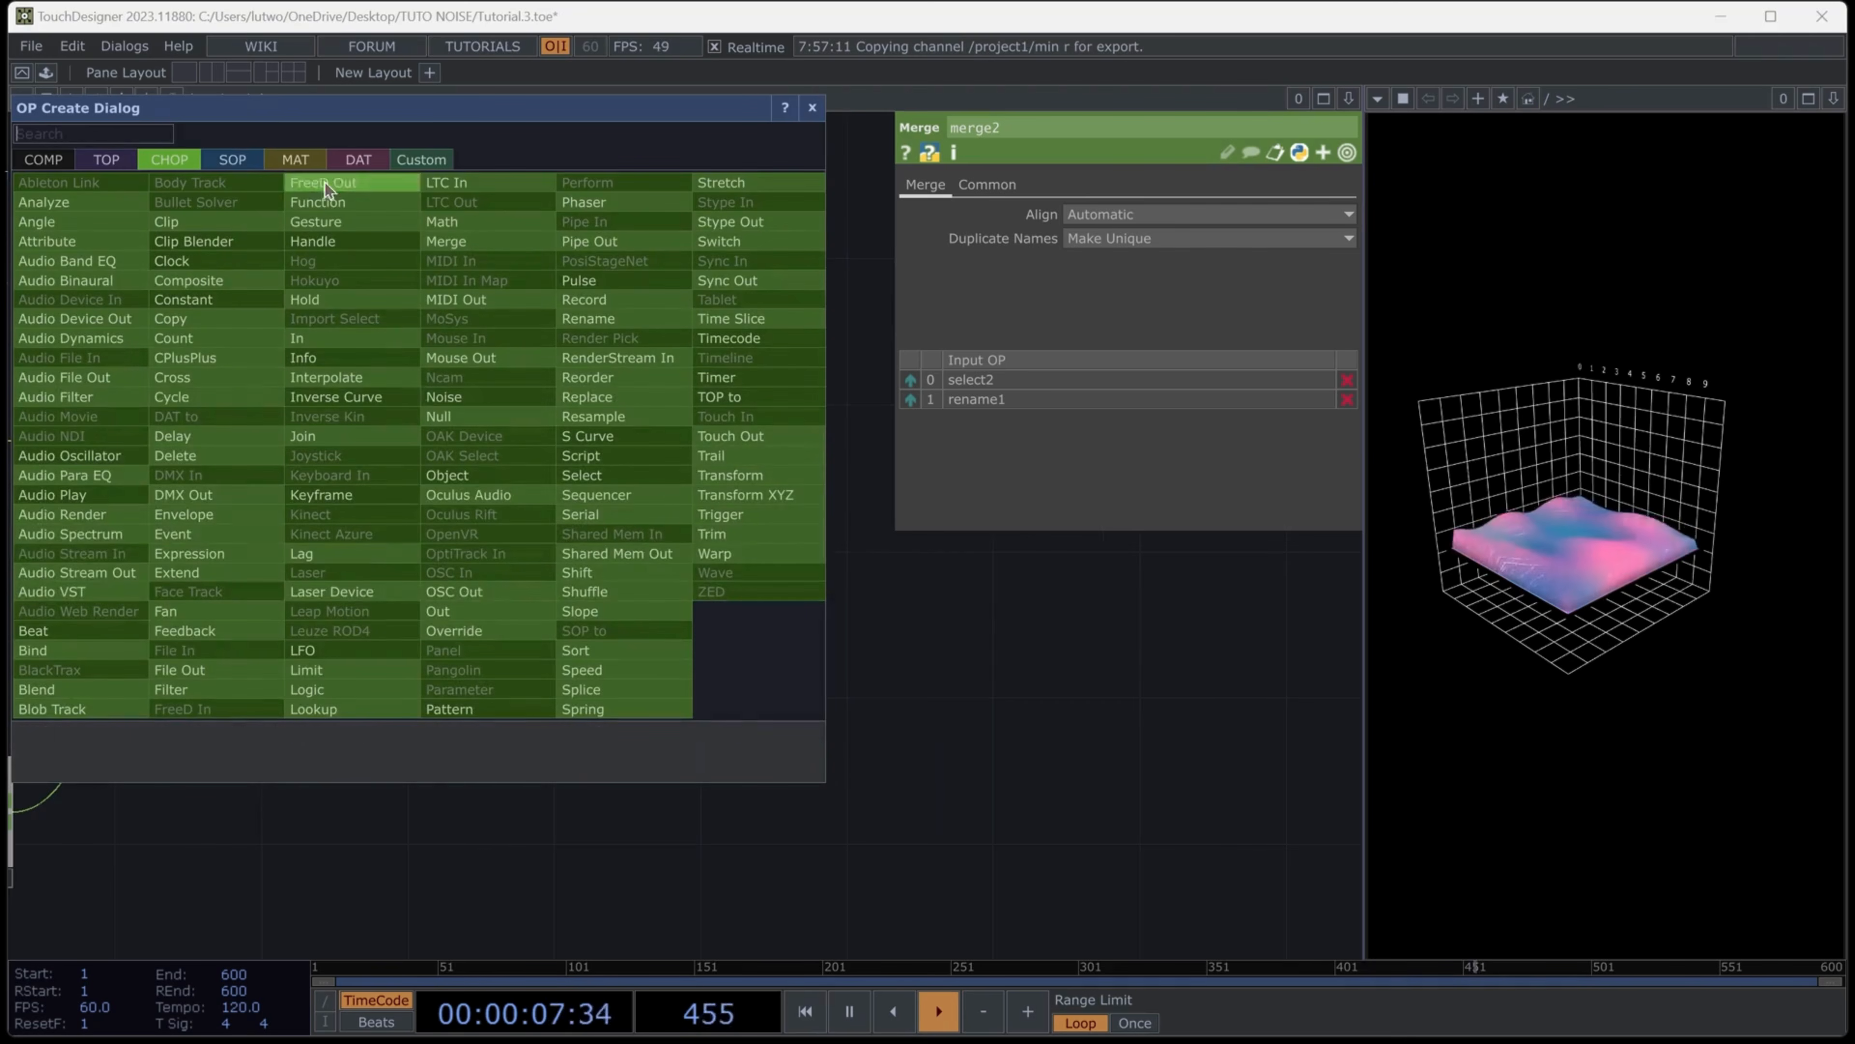
click(247, 160)
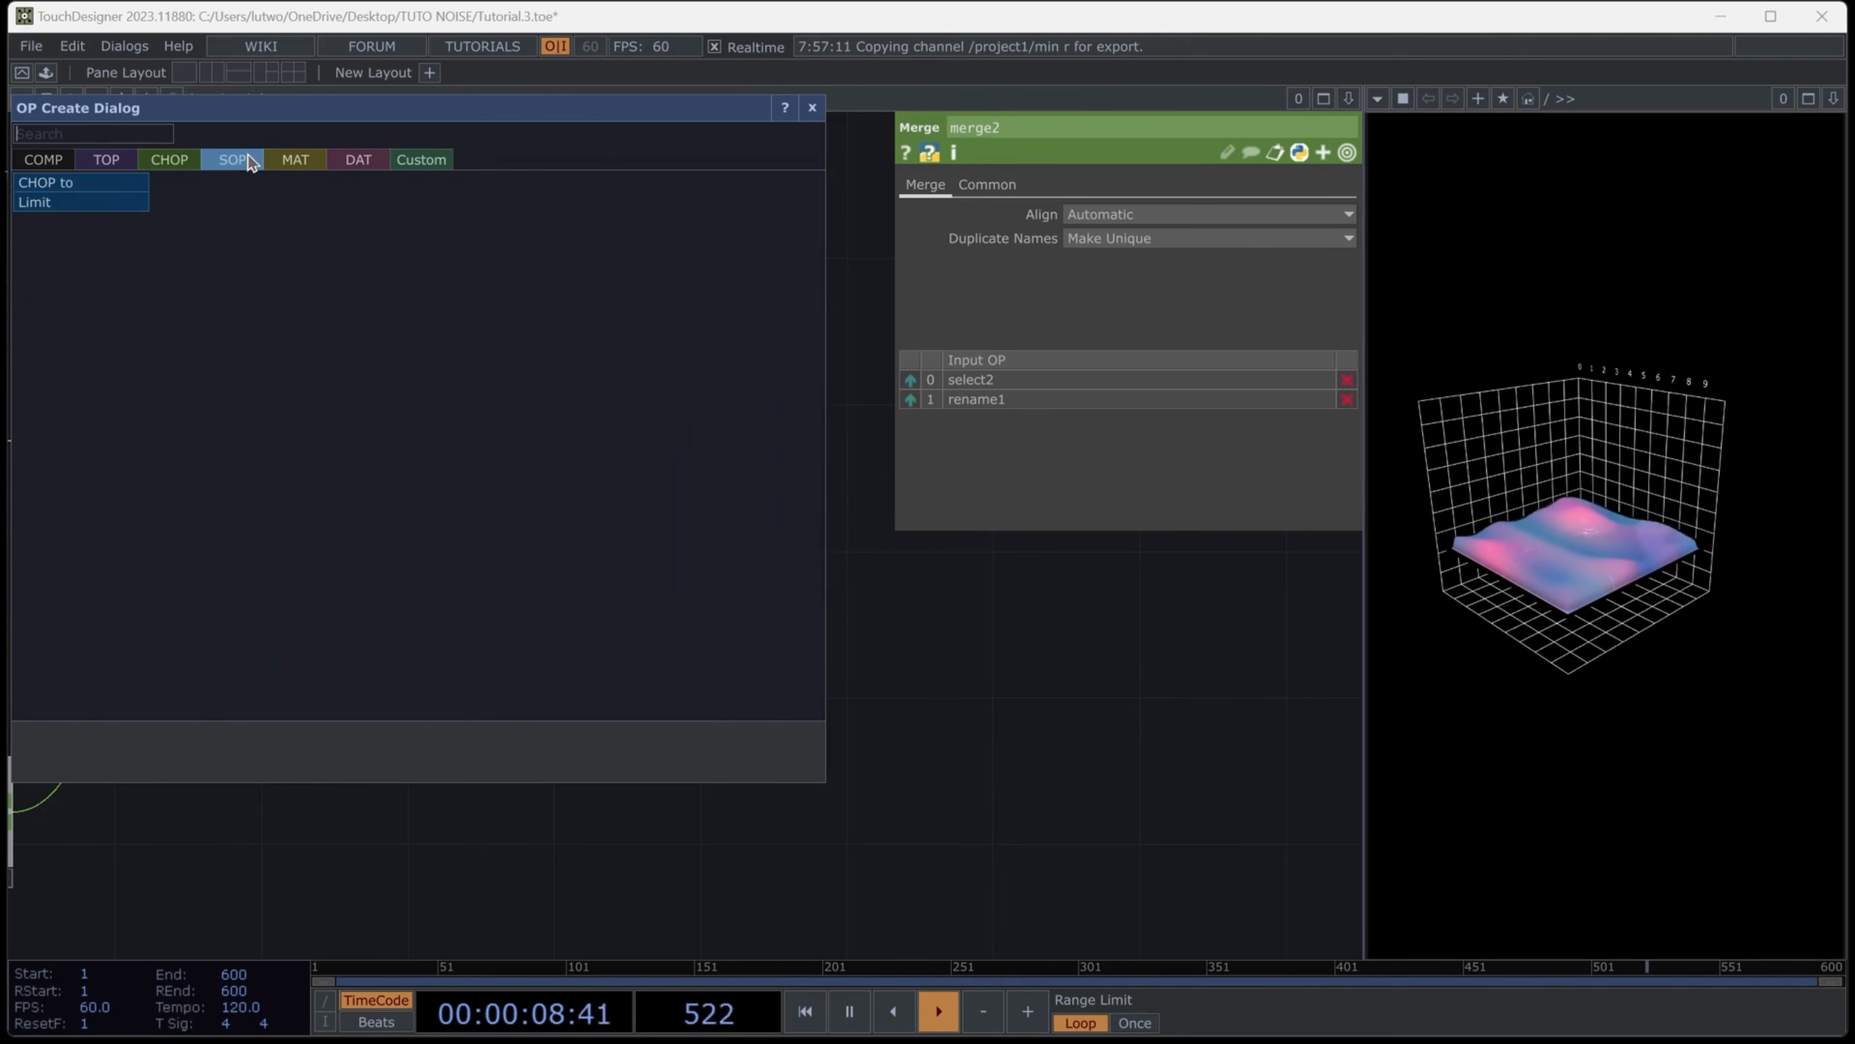
click(126, 184)
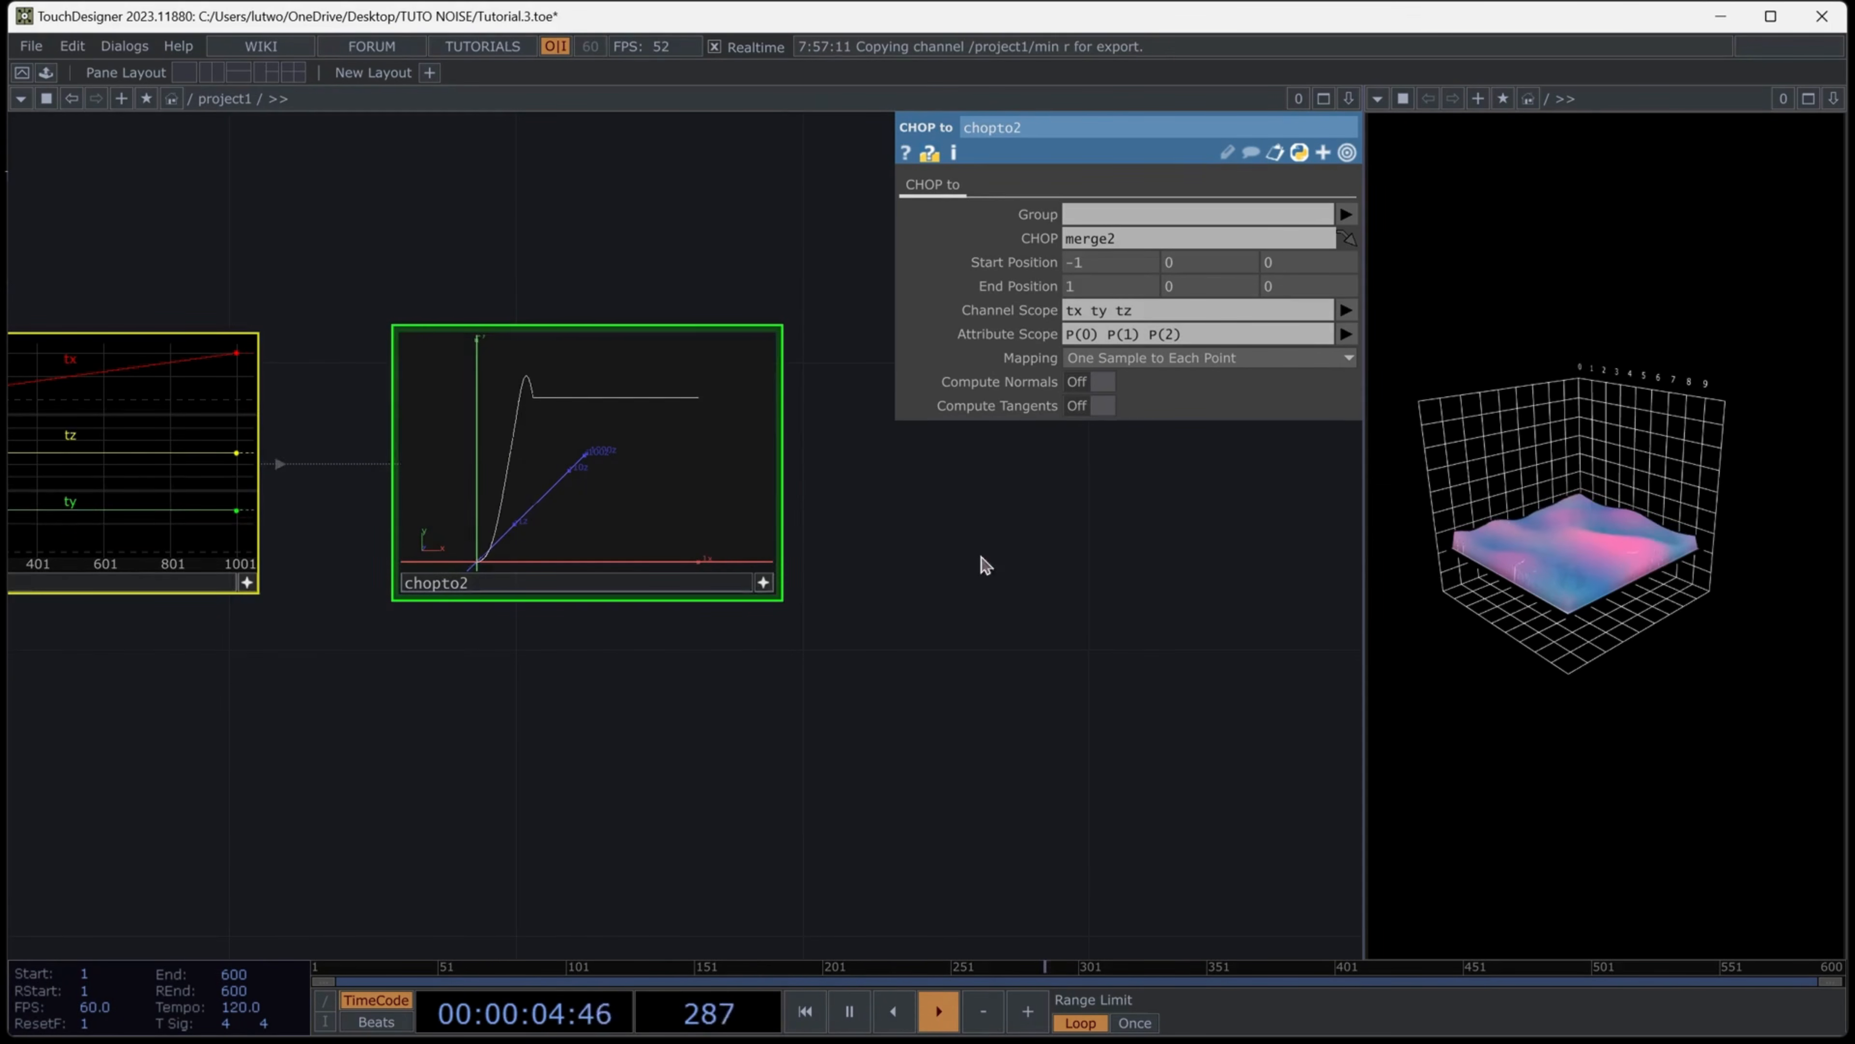
Try an entirely white gradient in ramp1
scroll(982, 564, down, 5)
scroll(548, 654, up, 6)
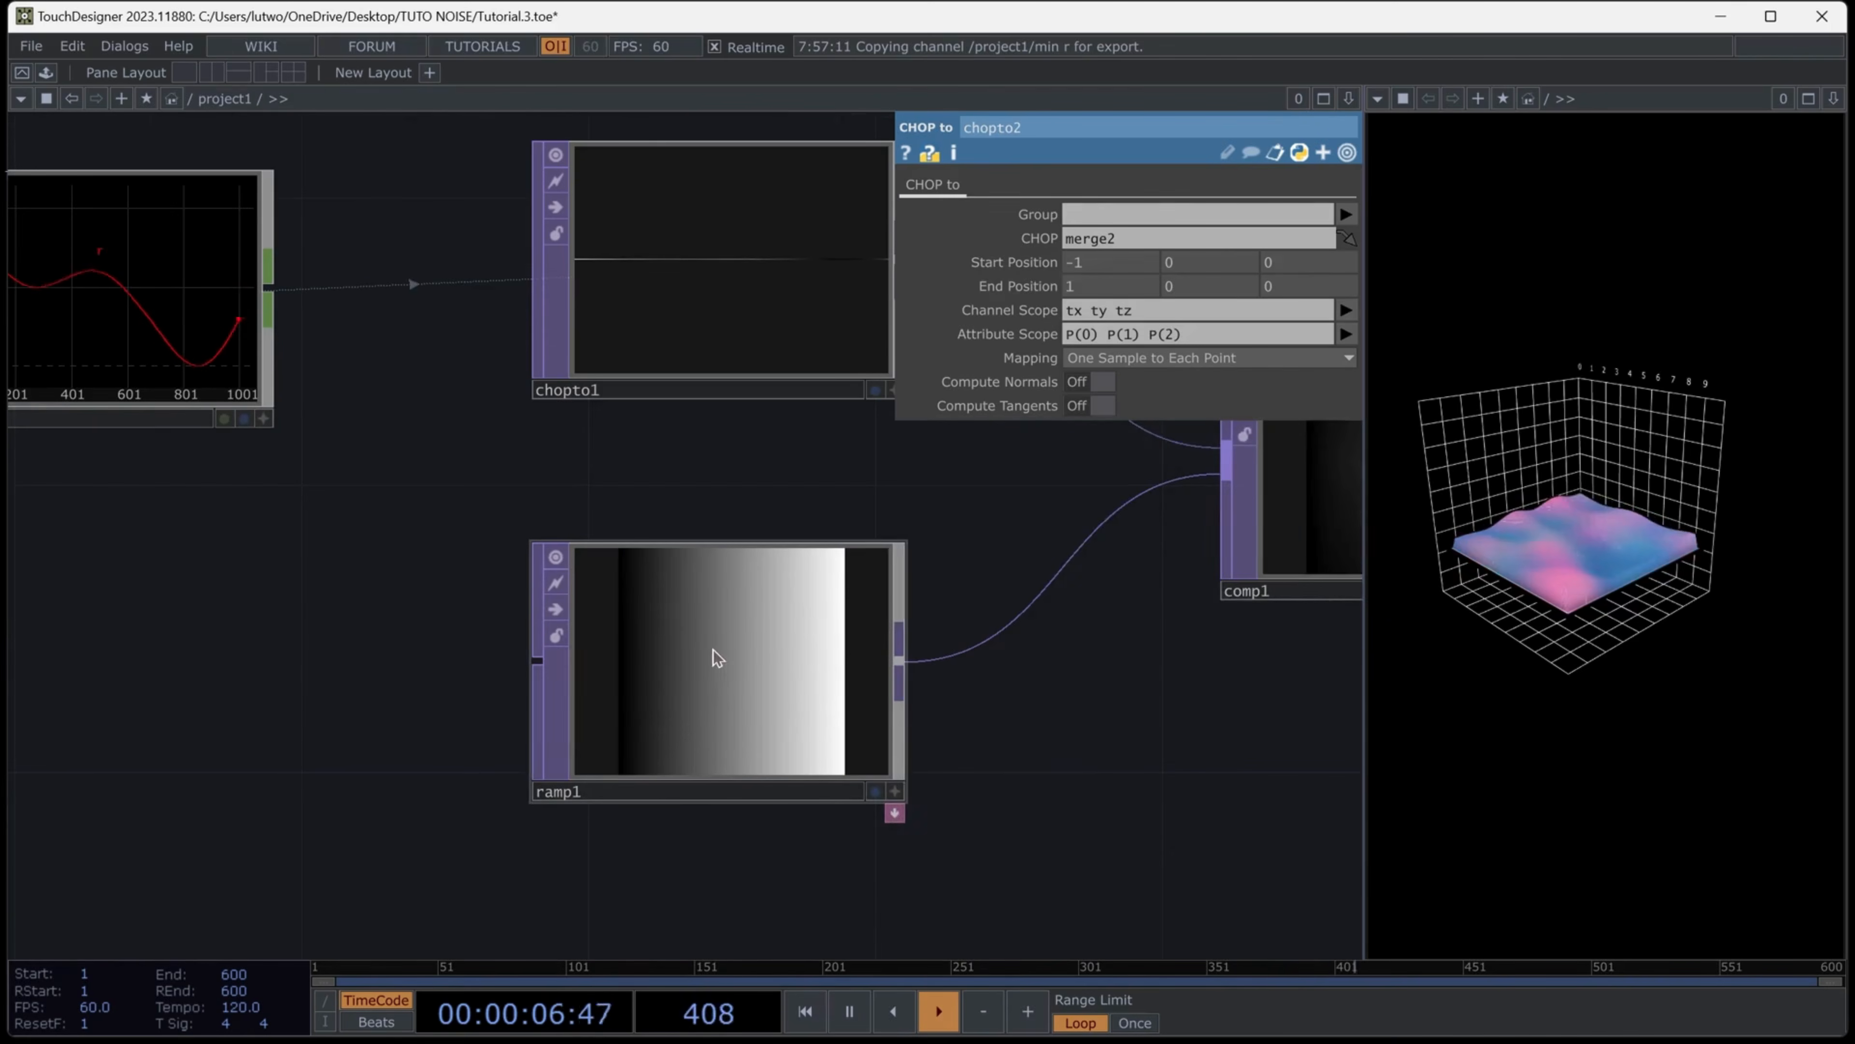
click(545, 655)
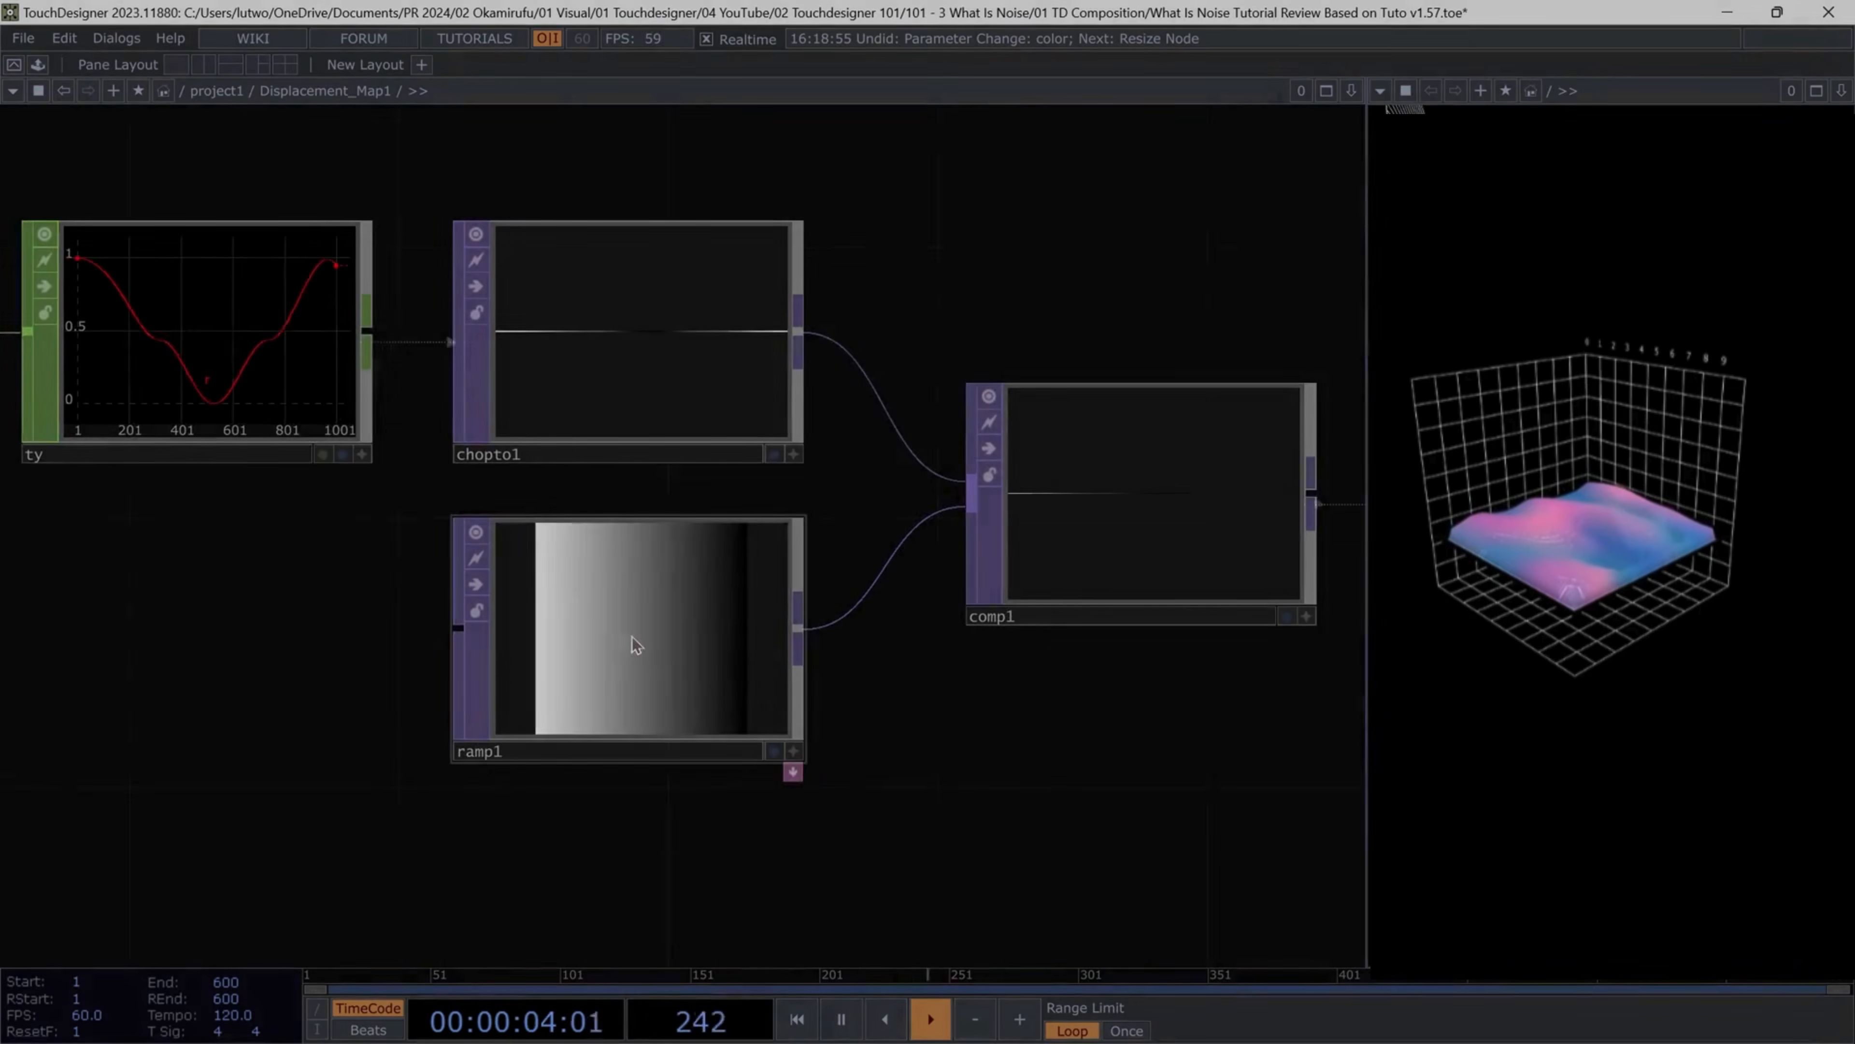
click(632, 640)
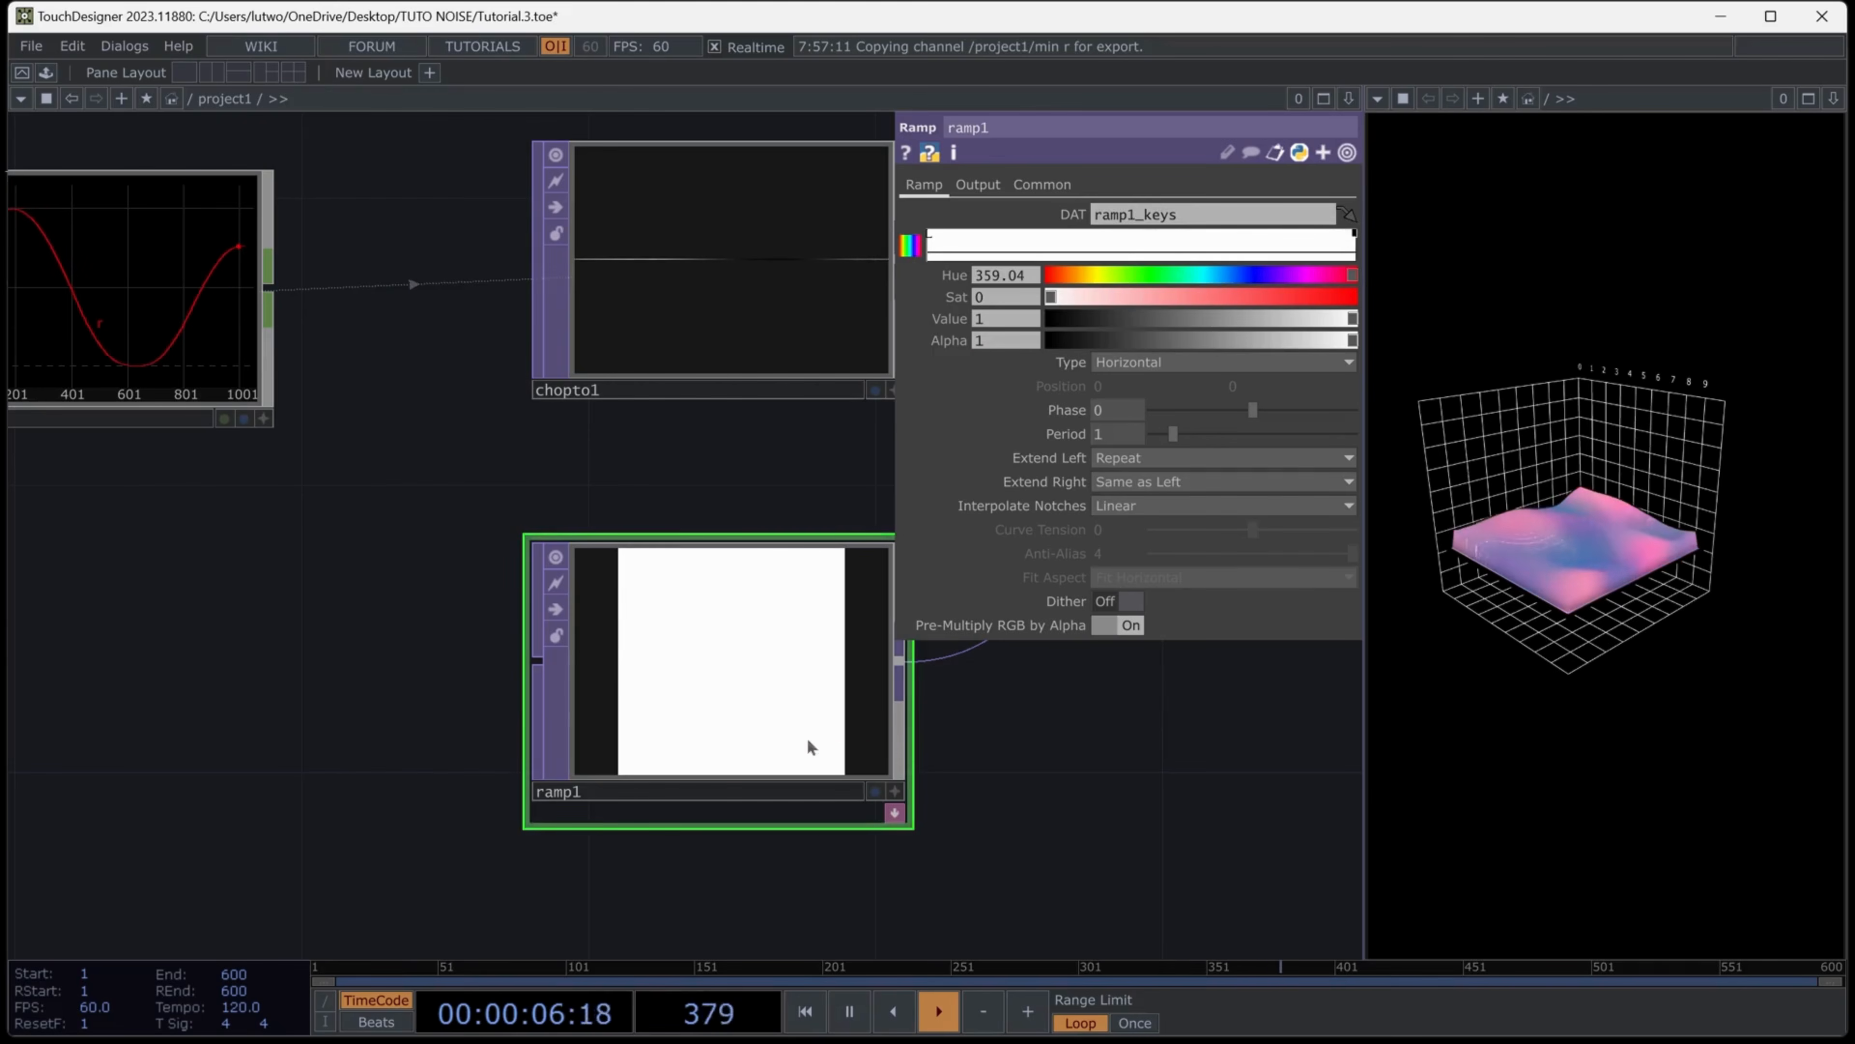
Examine chopto1, comp1 and the channels after them while ramp1 is plain white
scroll(809, 742, down, 6)
drag(858, 757, 438, 734)
scroll(630, 630, up, 2)
click(256, 509)
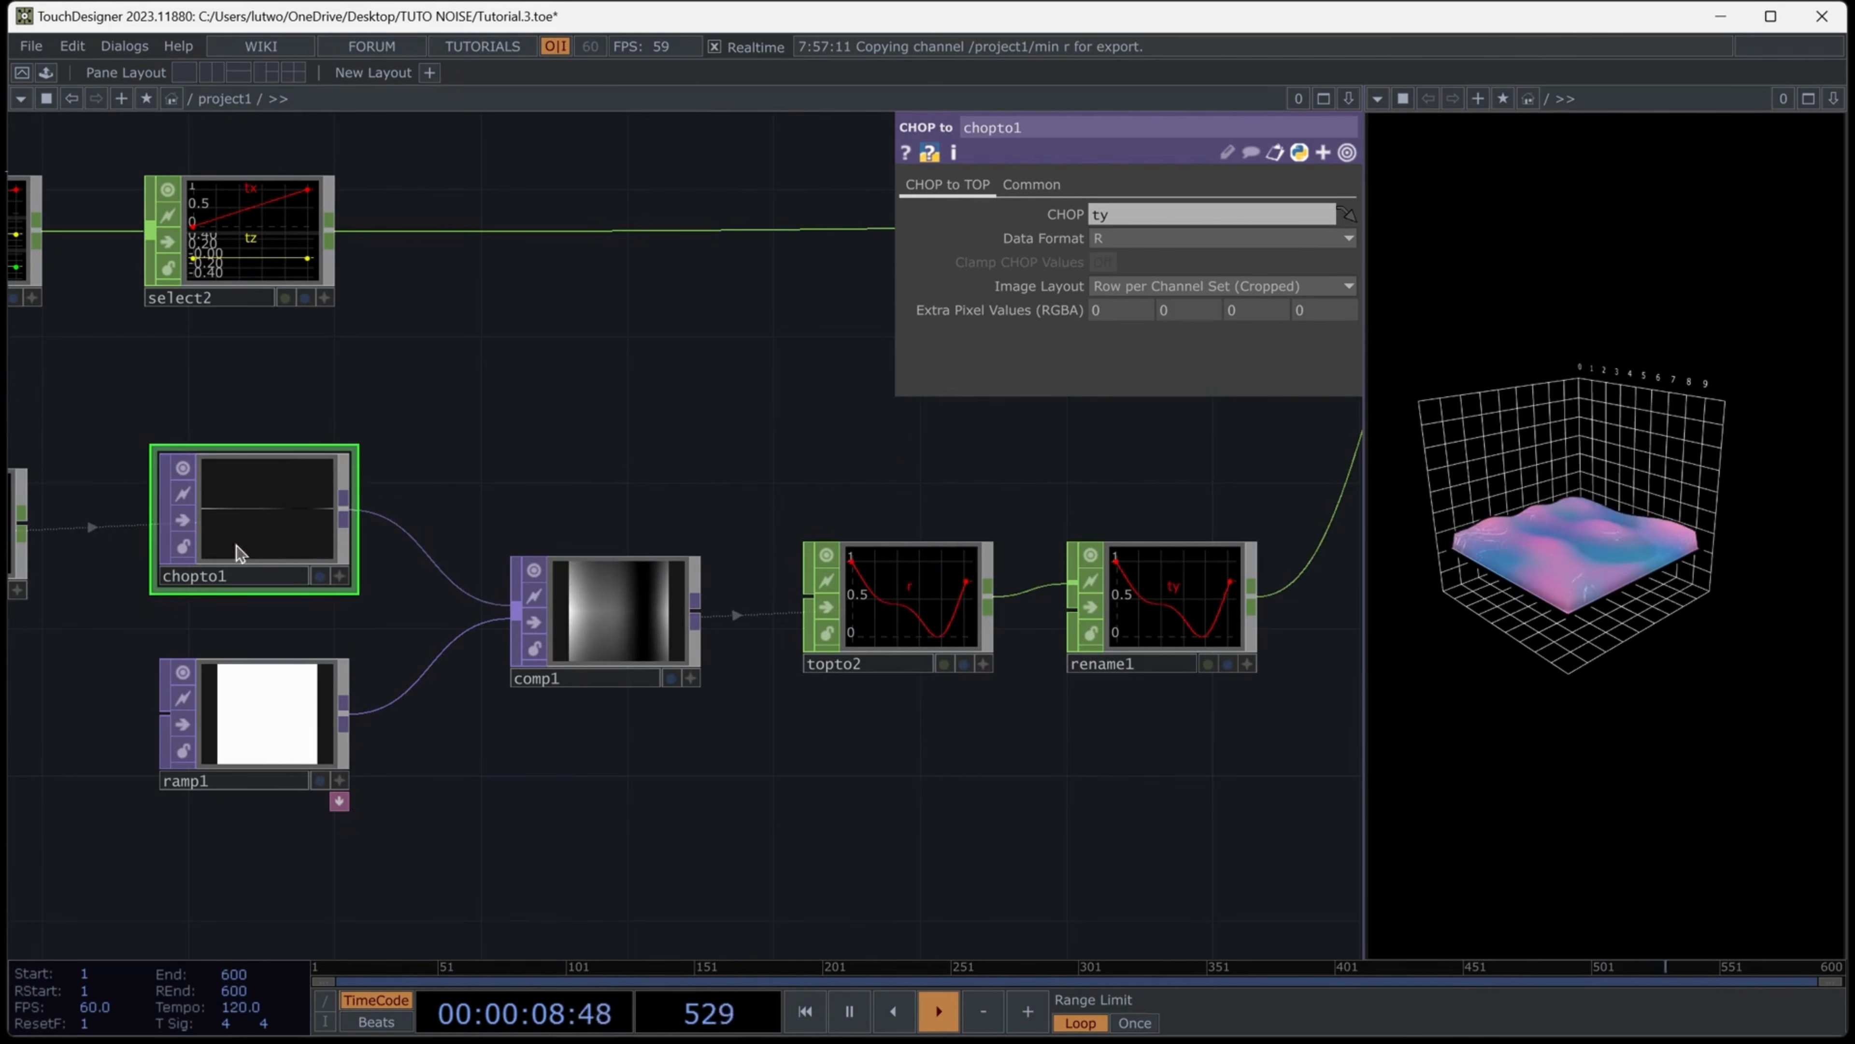
scroll(204, 528, up, 5)
scroll(344, 585, down, 5)
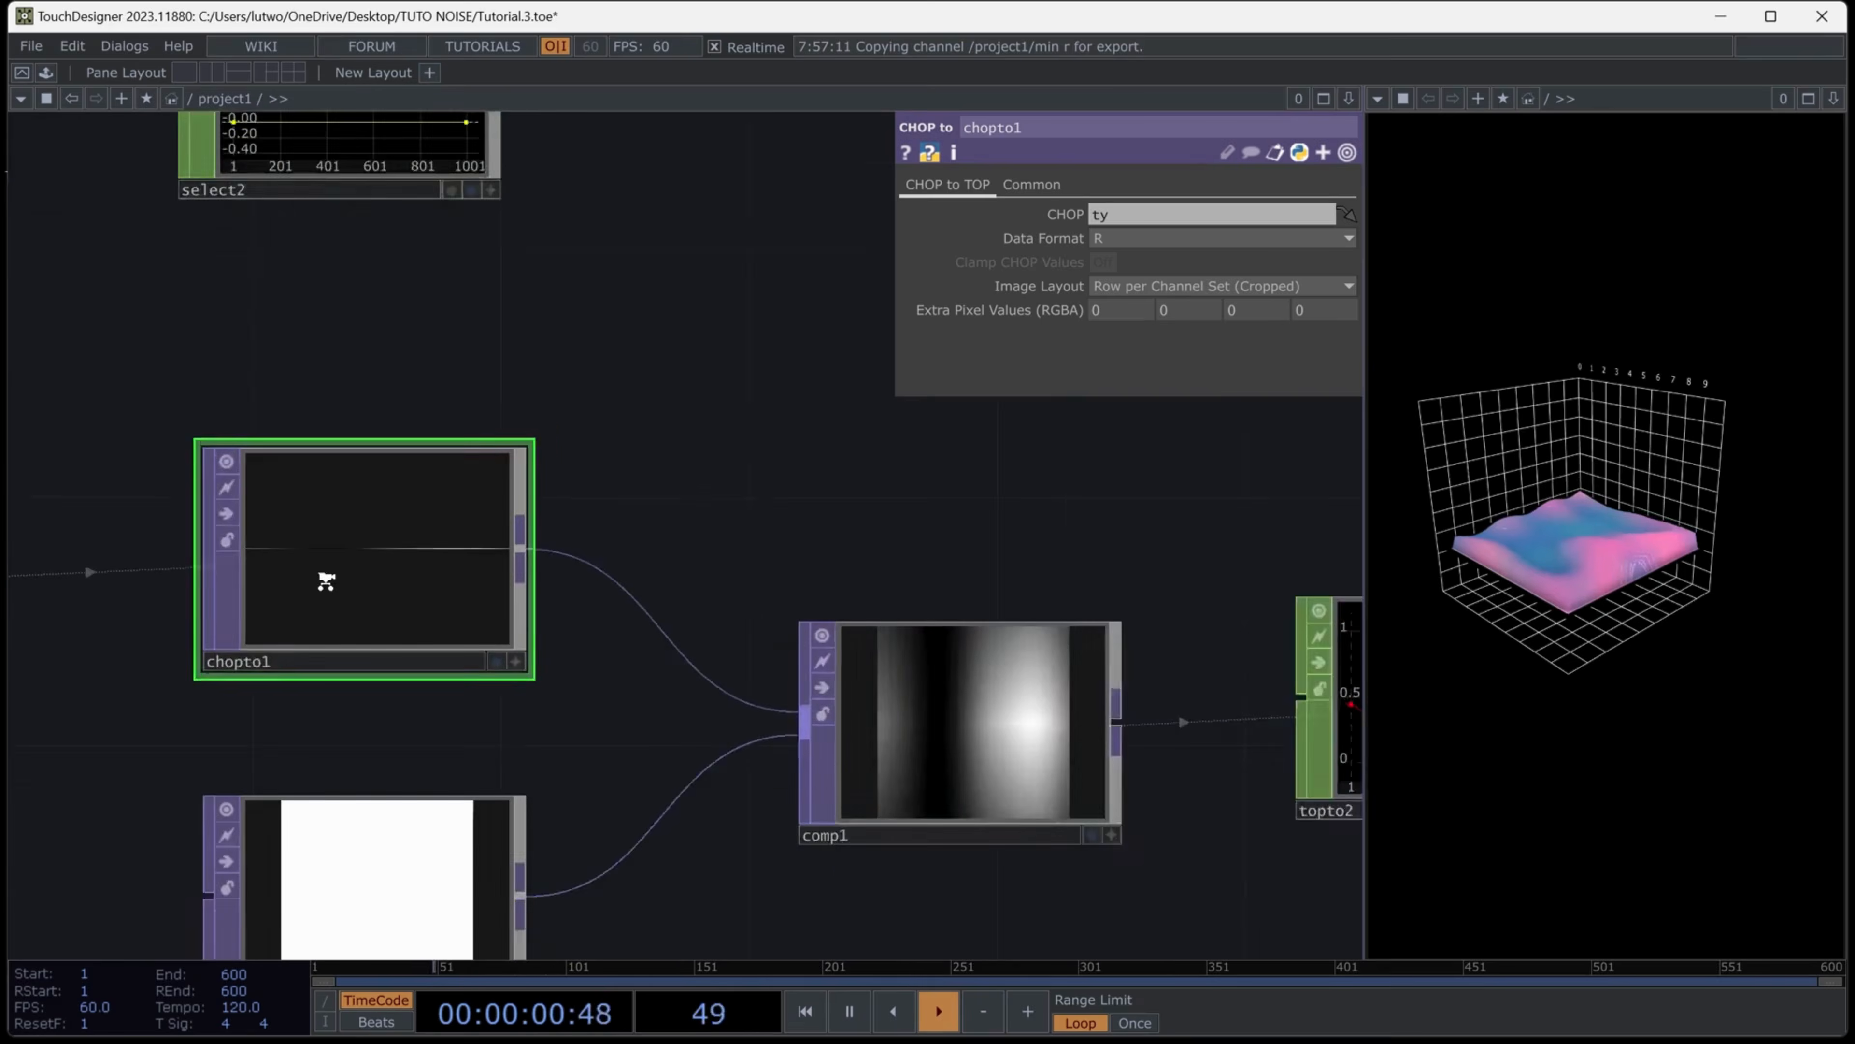
scroll(749, 744, down, 5)
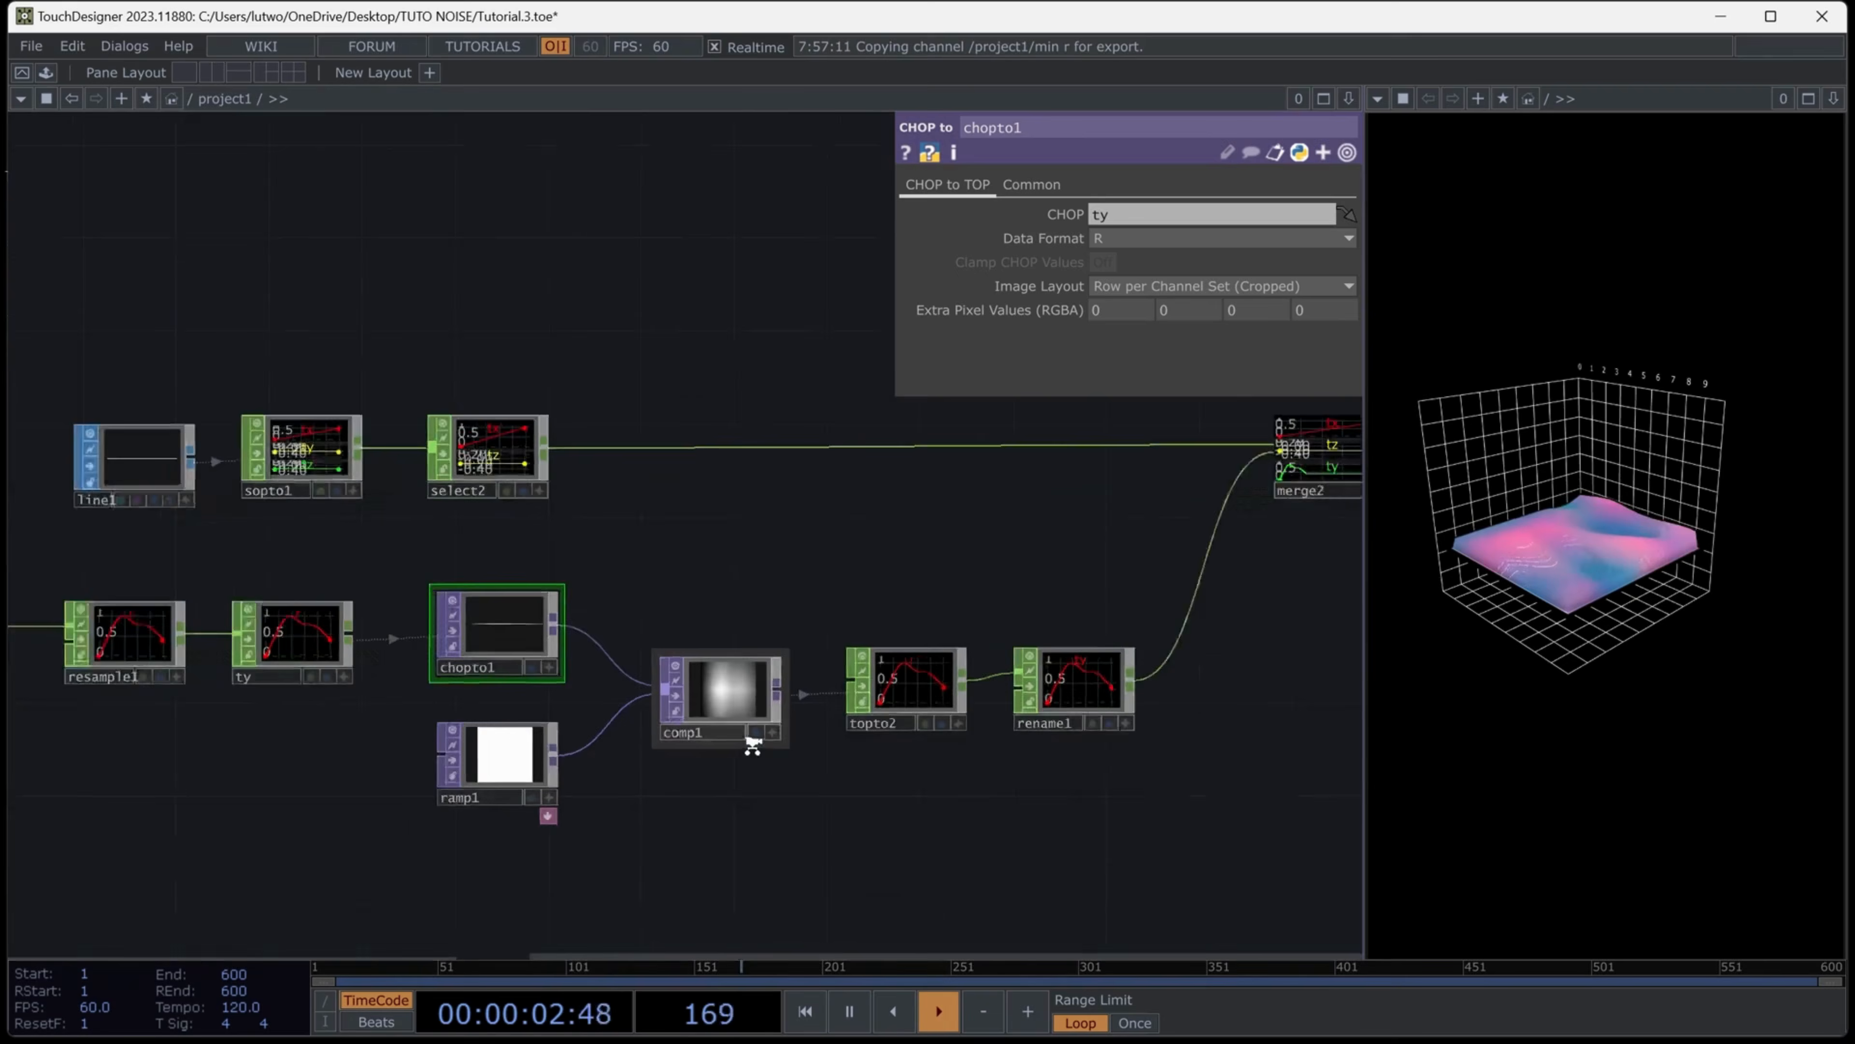
scroll(1190, 630, up, 5)
drag(1195, 633, 847, 722)
Shape ramp1 as a horizontal gradient, black at both ends with a white key near the centre
scroll(935, 605, up, 5)
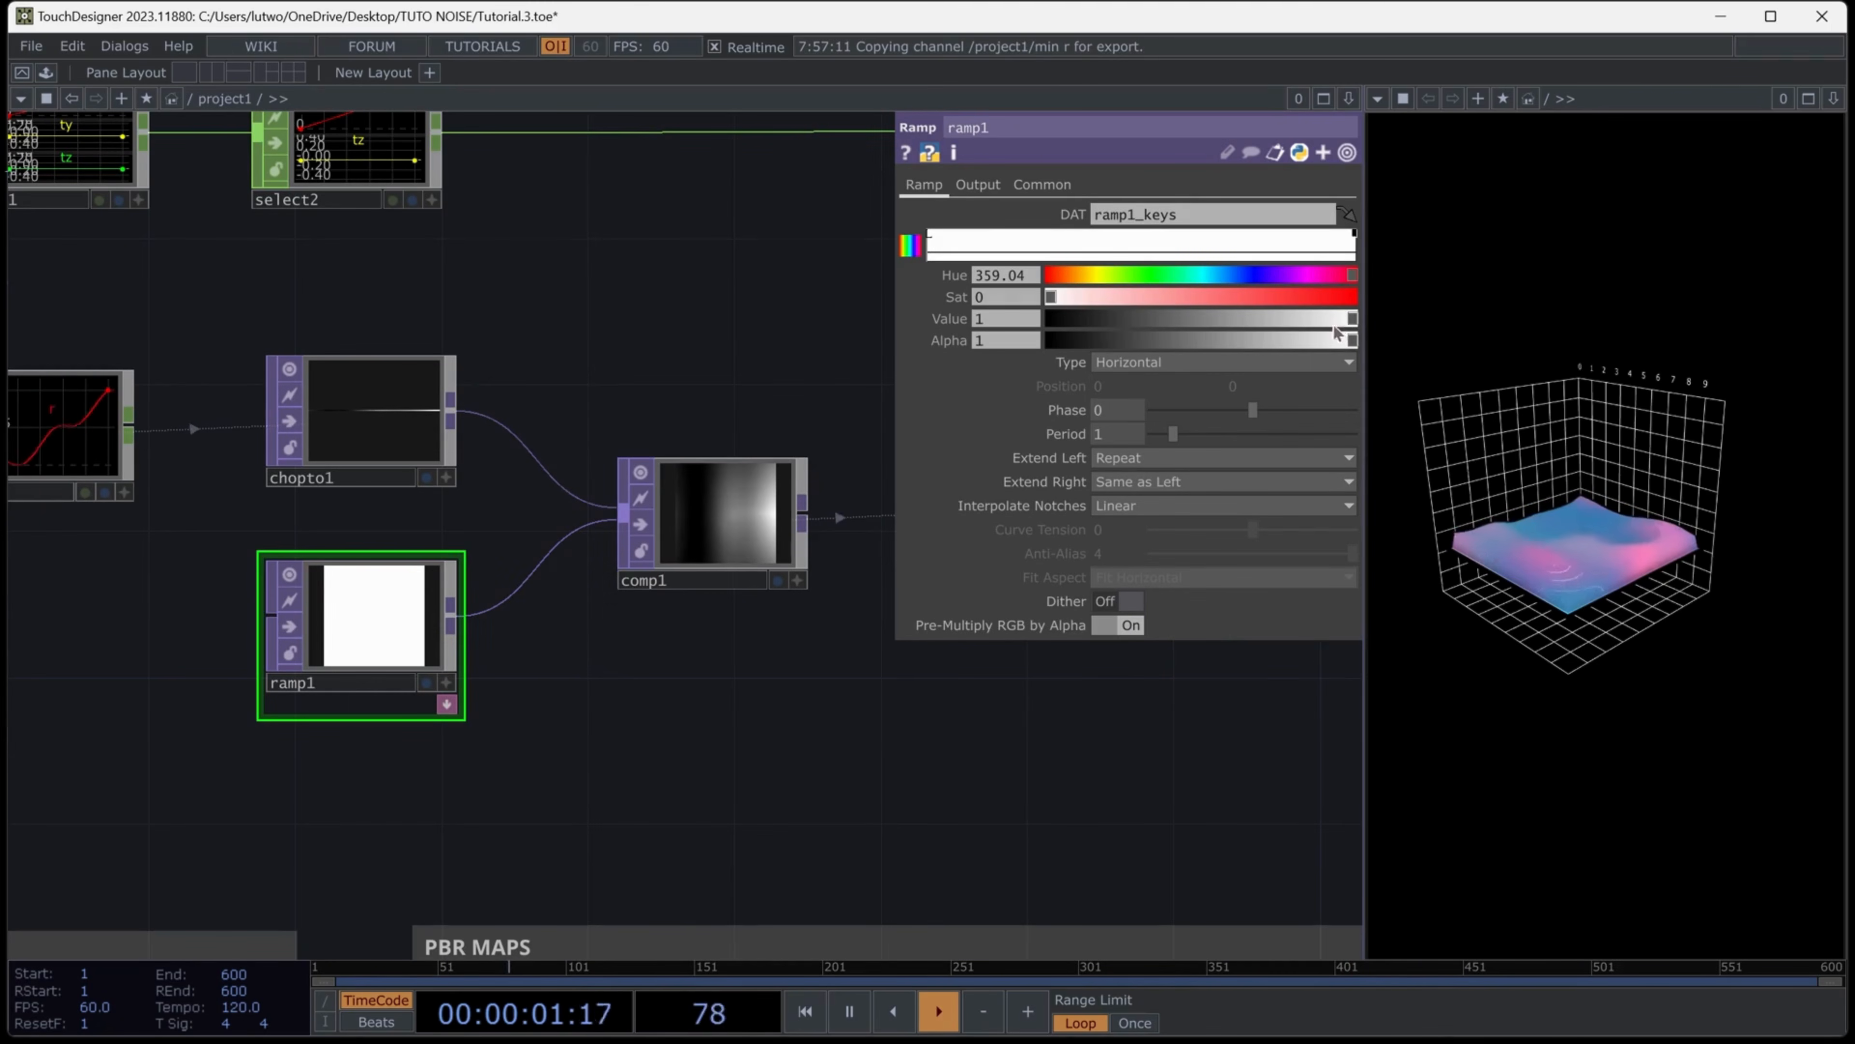
drag(1242, 319, 1209, 281)
drag(1355, 235, 1159, 234)
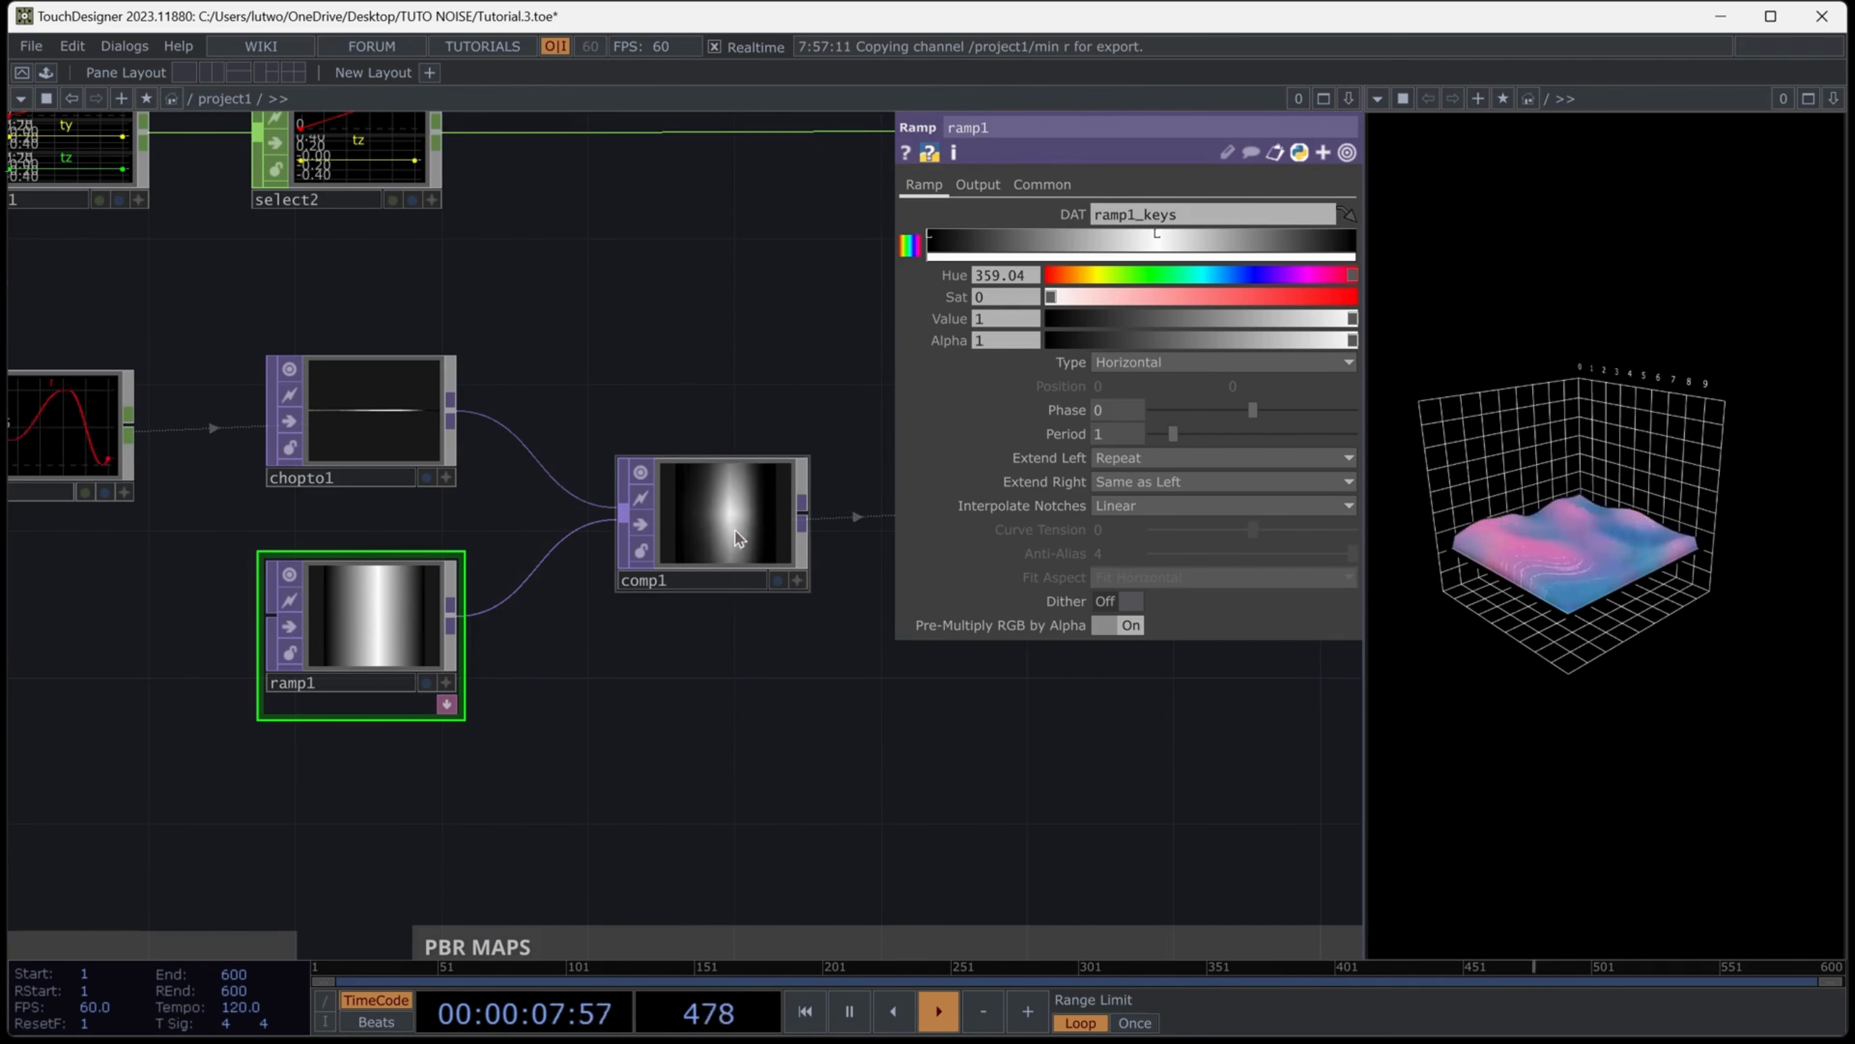
Examine the multiplied image in comp1 and the resulting curve in topto2
scroll(735, 529, up, 5)
click(690, 488)
scroll(617, 753, down, 4)
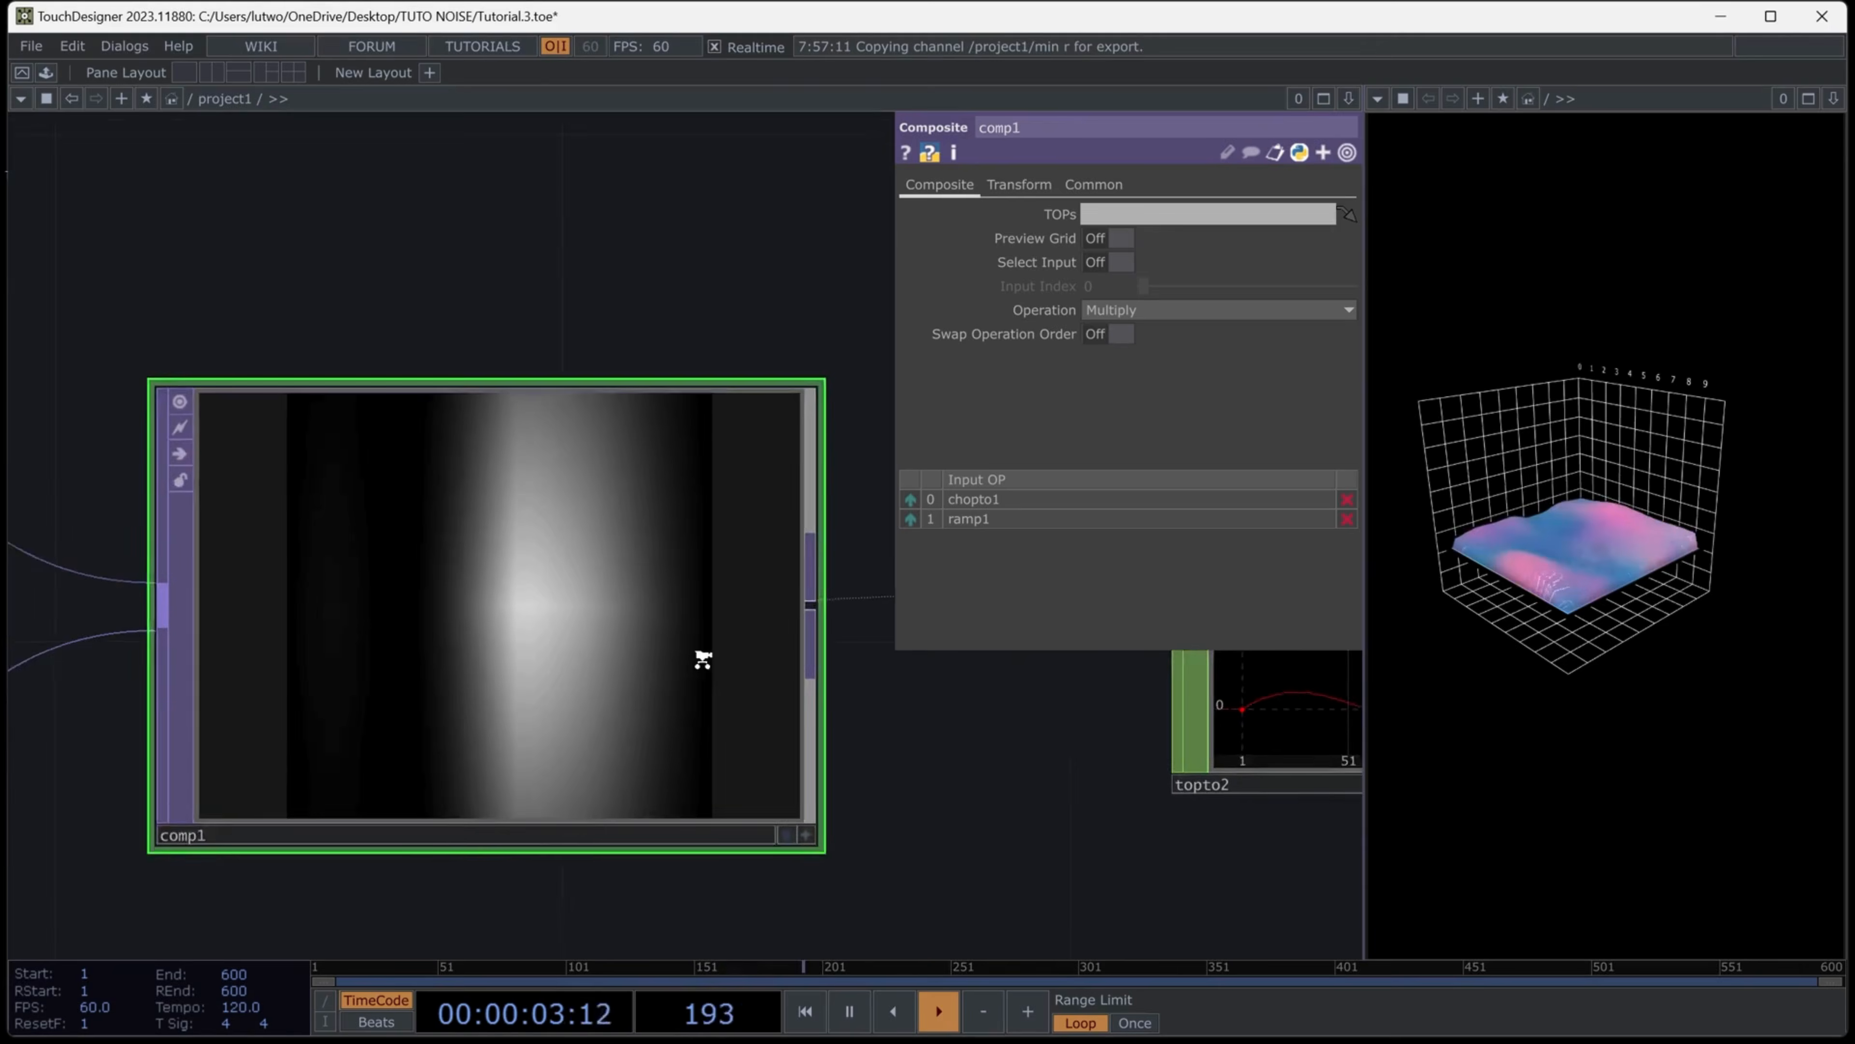
scroll(701, 655, down, 3)
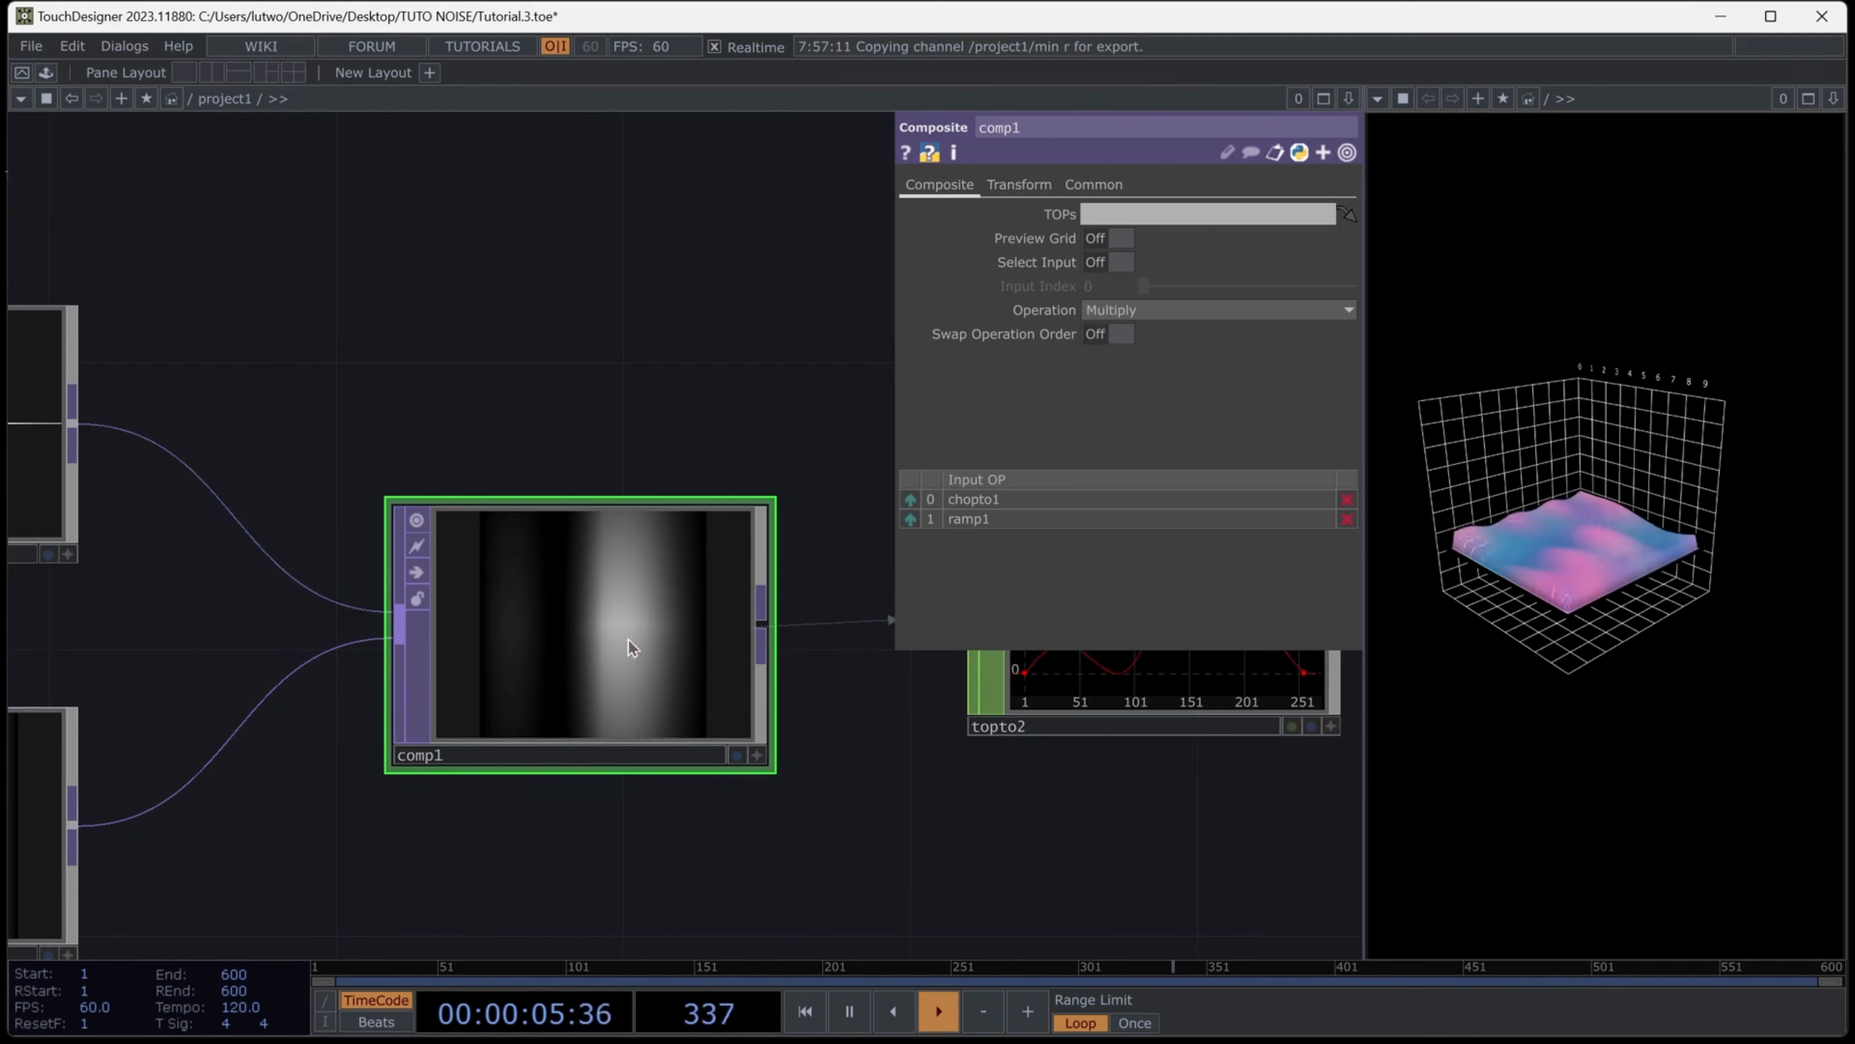
drag(927, 835, 329, 788)
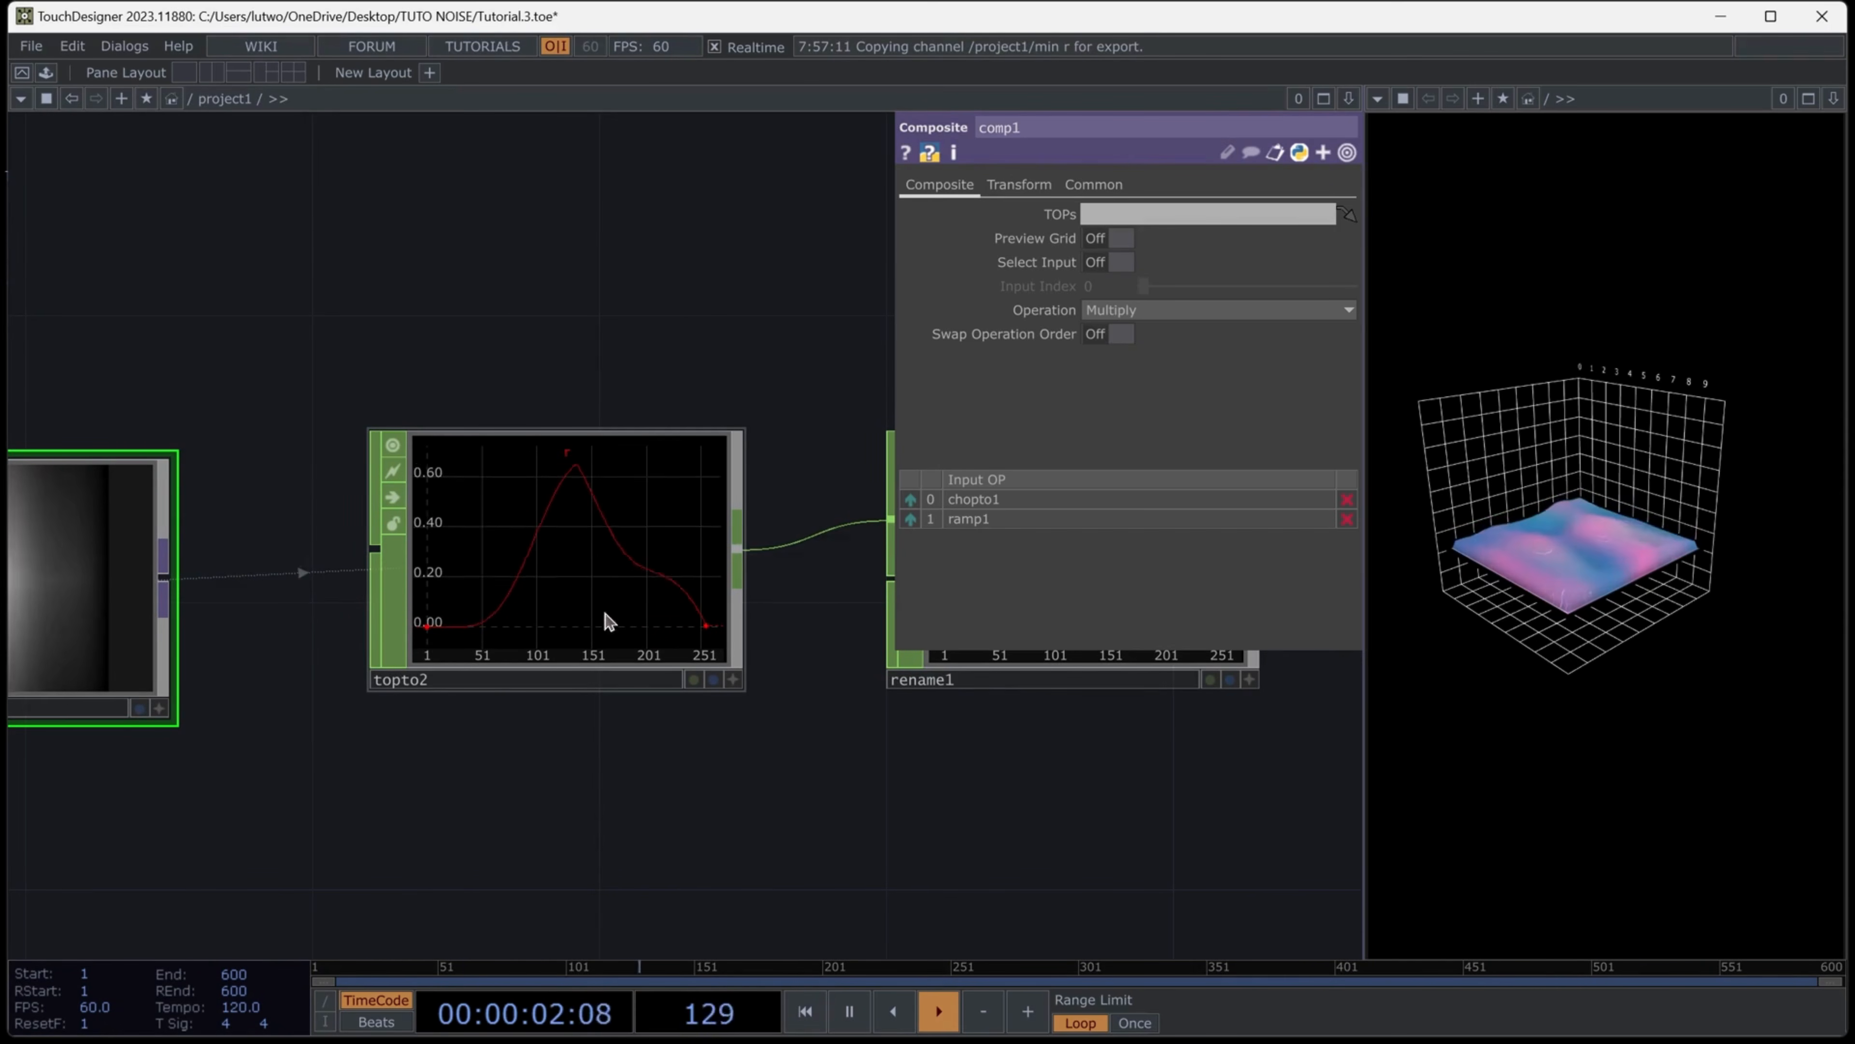
scroll(898, 791, down, 2)
scroll(898, 792, down, 1)
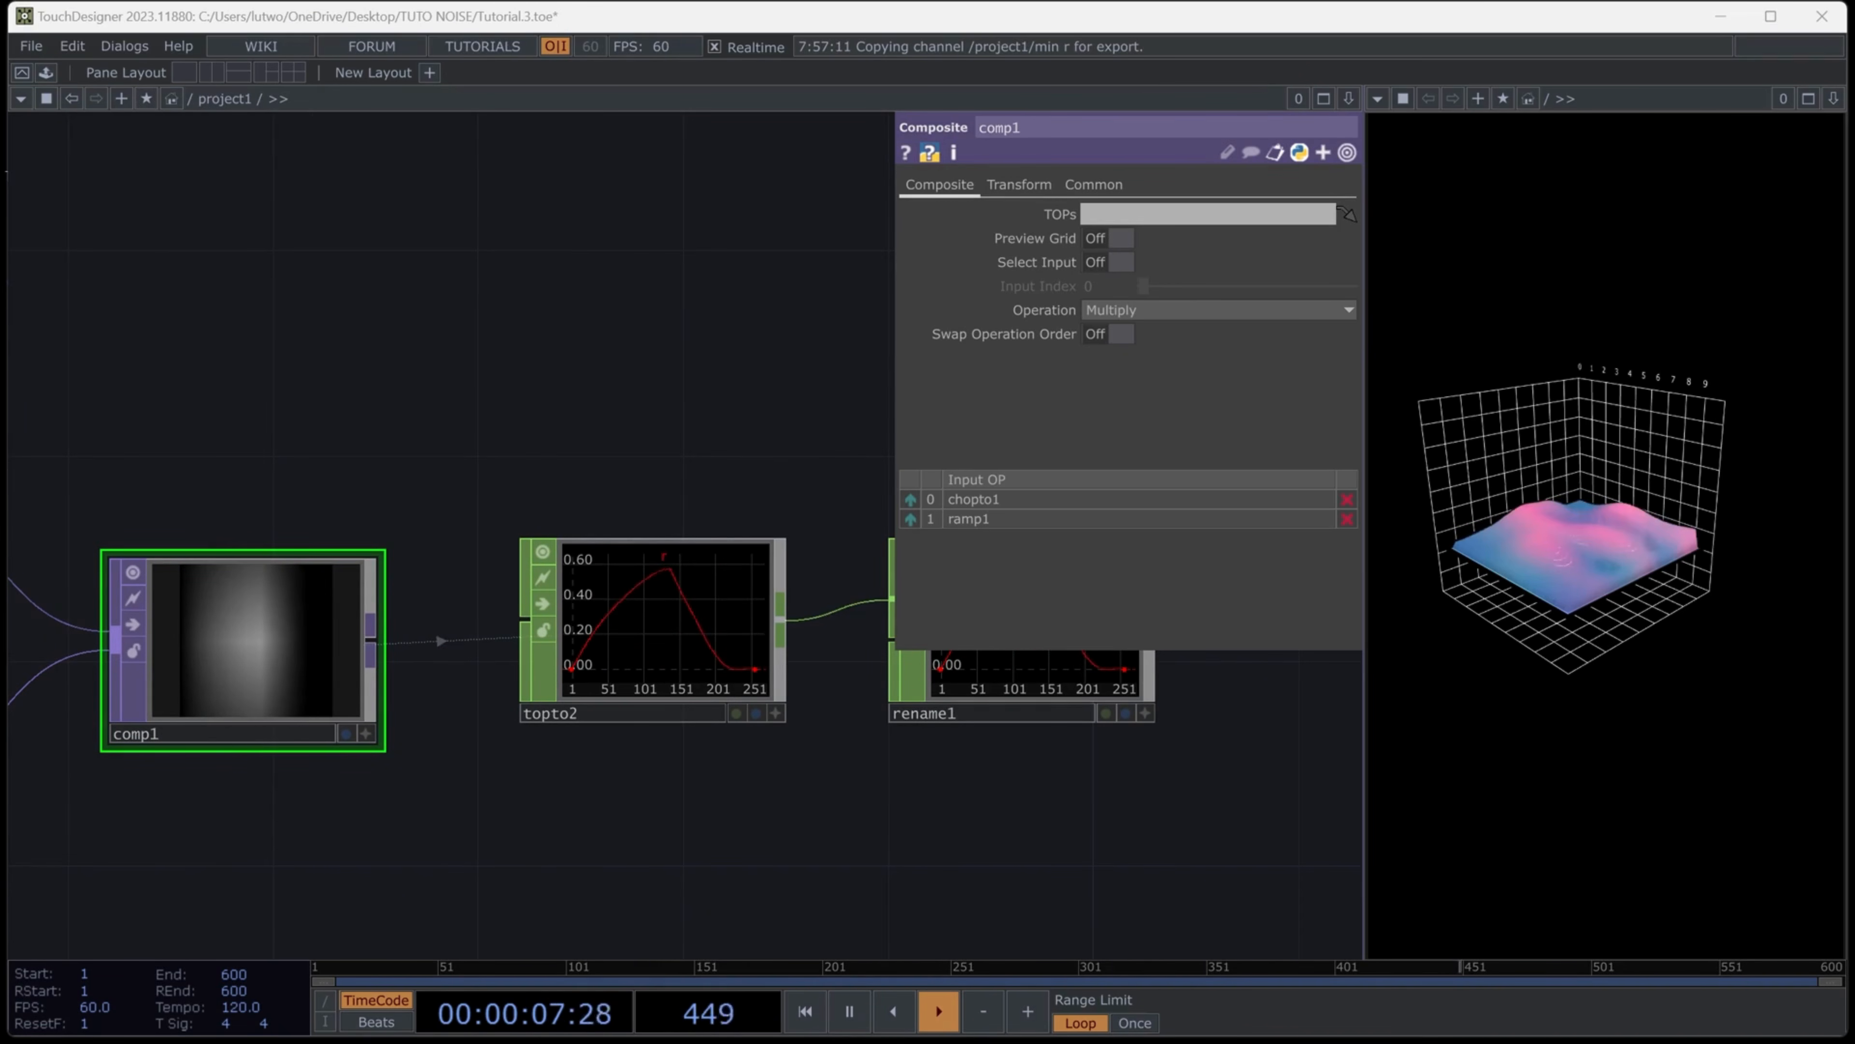
Set the Fixed Layer of comp1's transform to Input 1
drag(401, 831, 790, 828)
click(1019, 184)
click(1149, 215)
click(1110, 237)
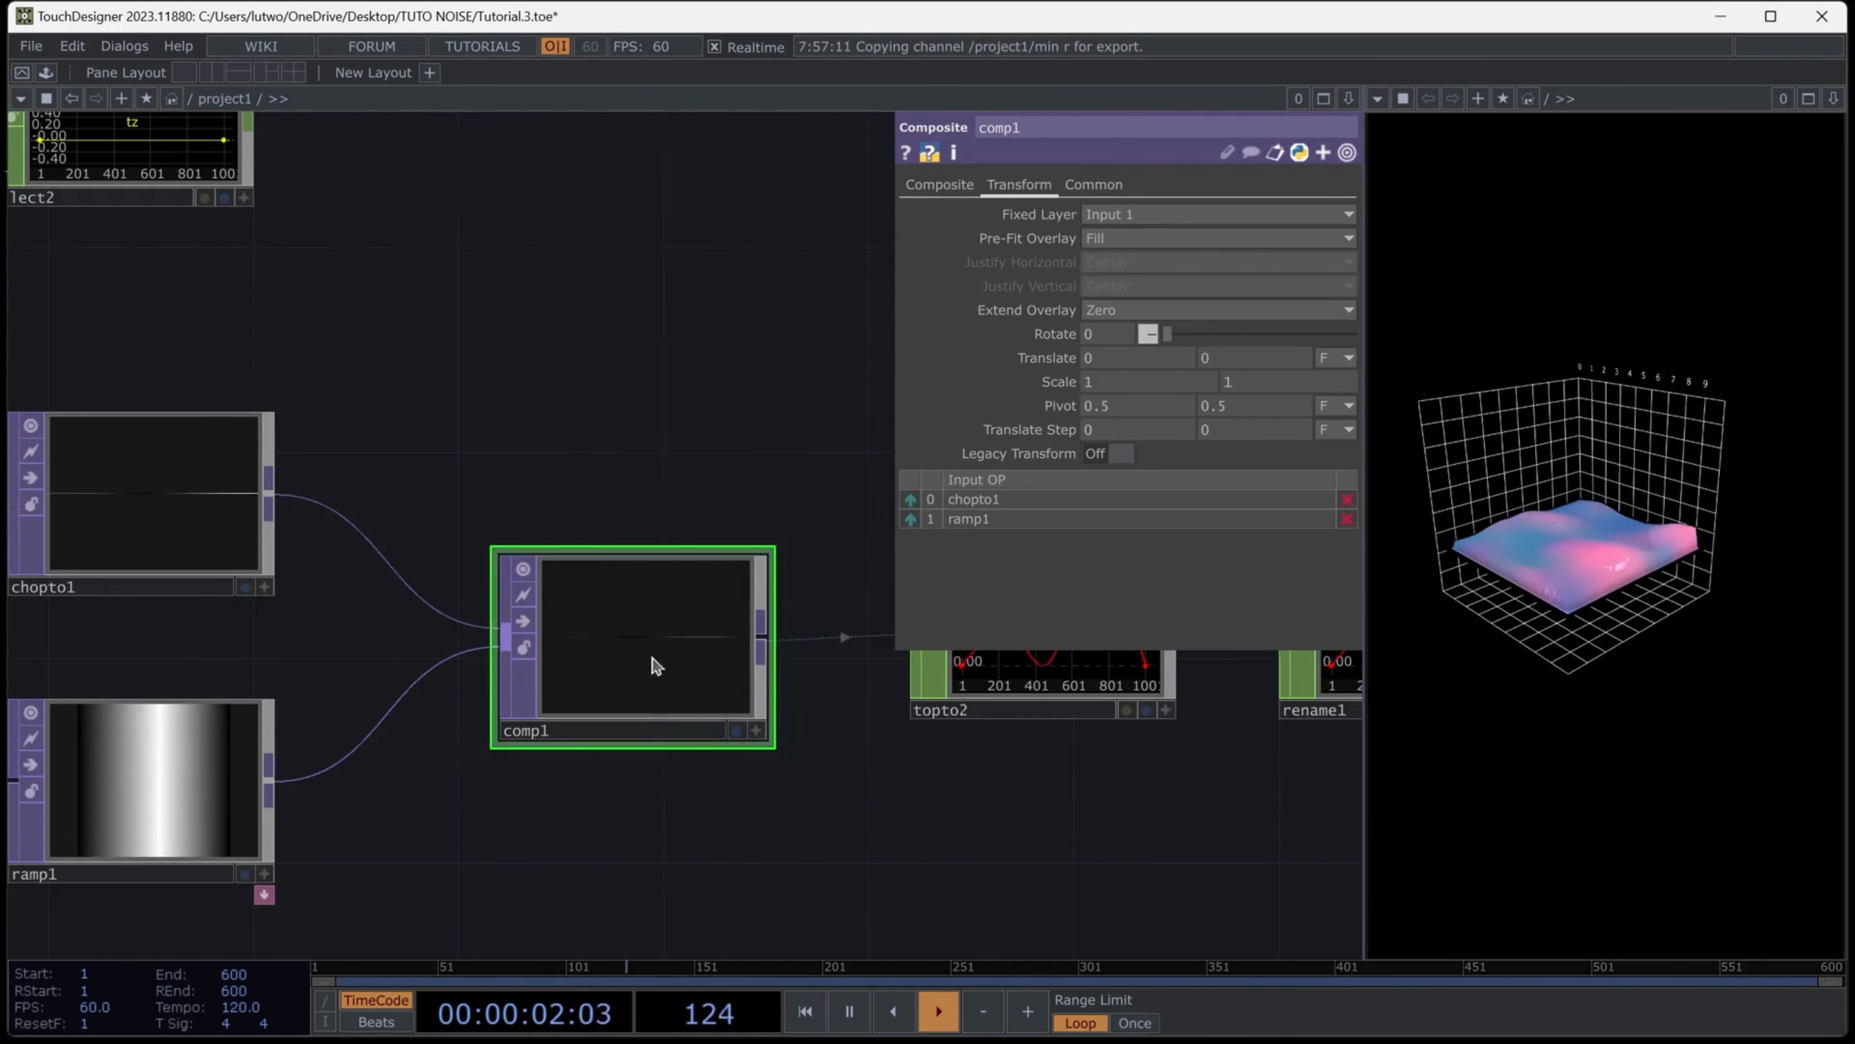
Inspect the comp1 image and follow the signal through merge2 to the line shape in chopto2
scroll(554, 665, up, 8)
scroll(501, 643, down, 5)
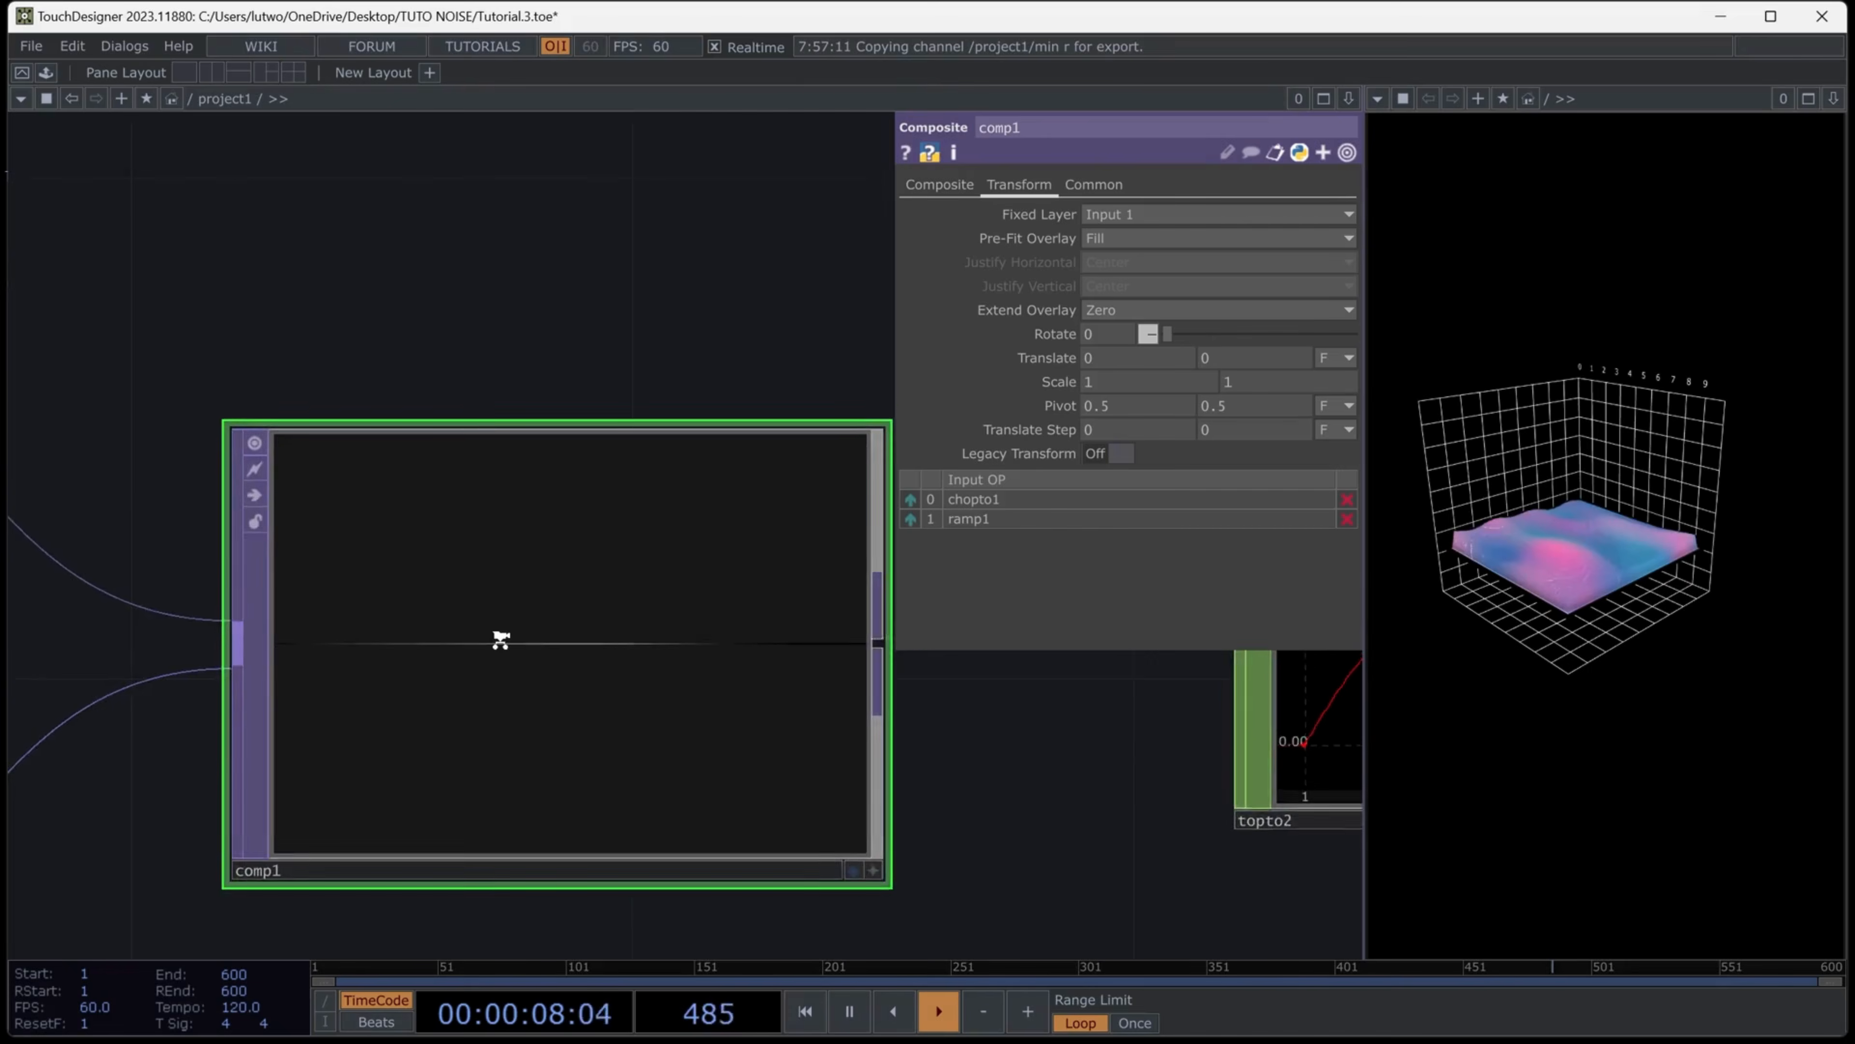
scroll(482, 649, down, 5)
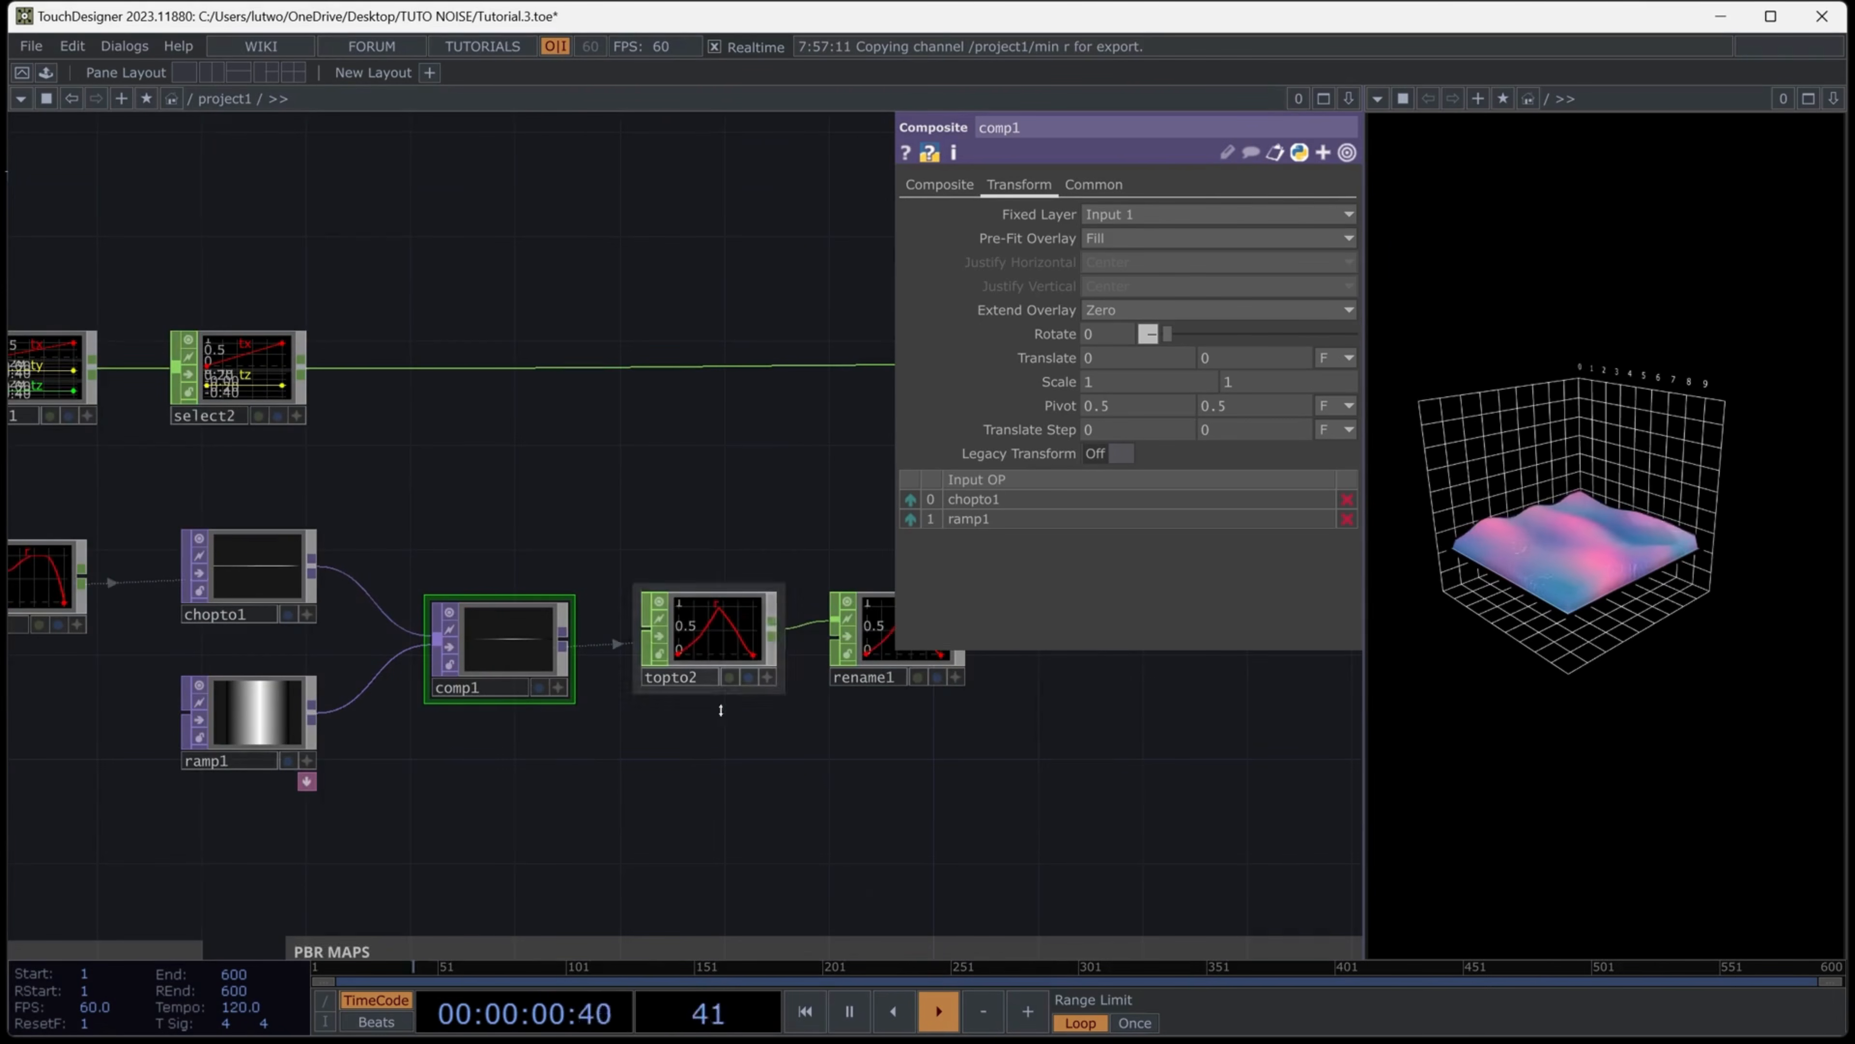
scroll(368, 865, right, 10)
scroll(745, 559, up, 6)
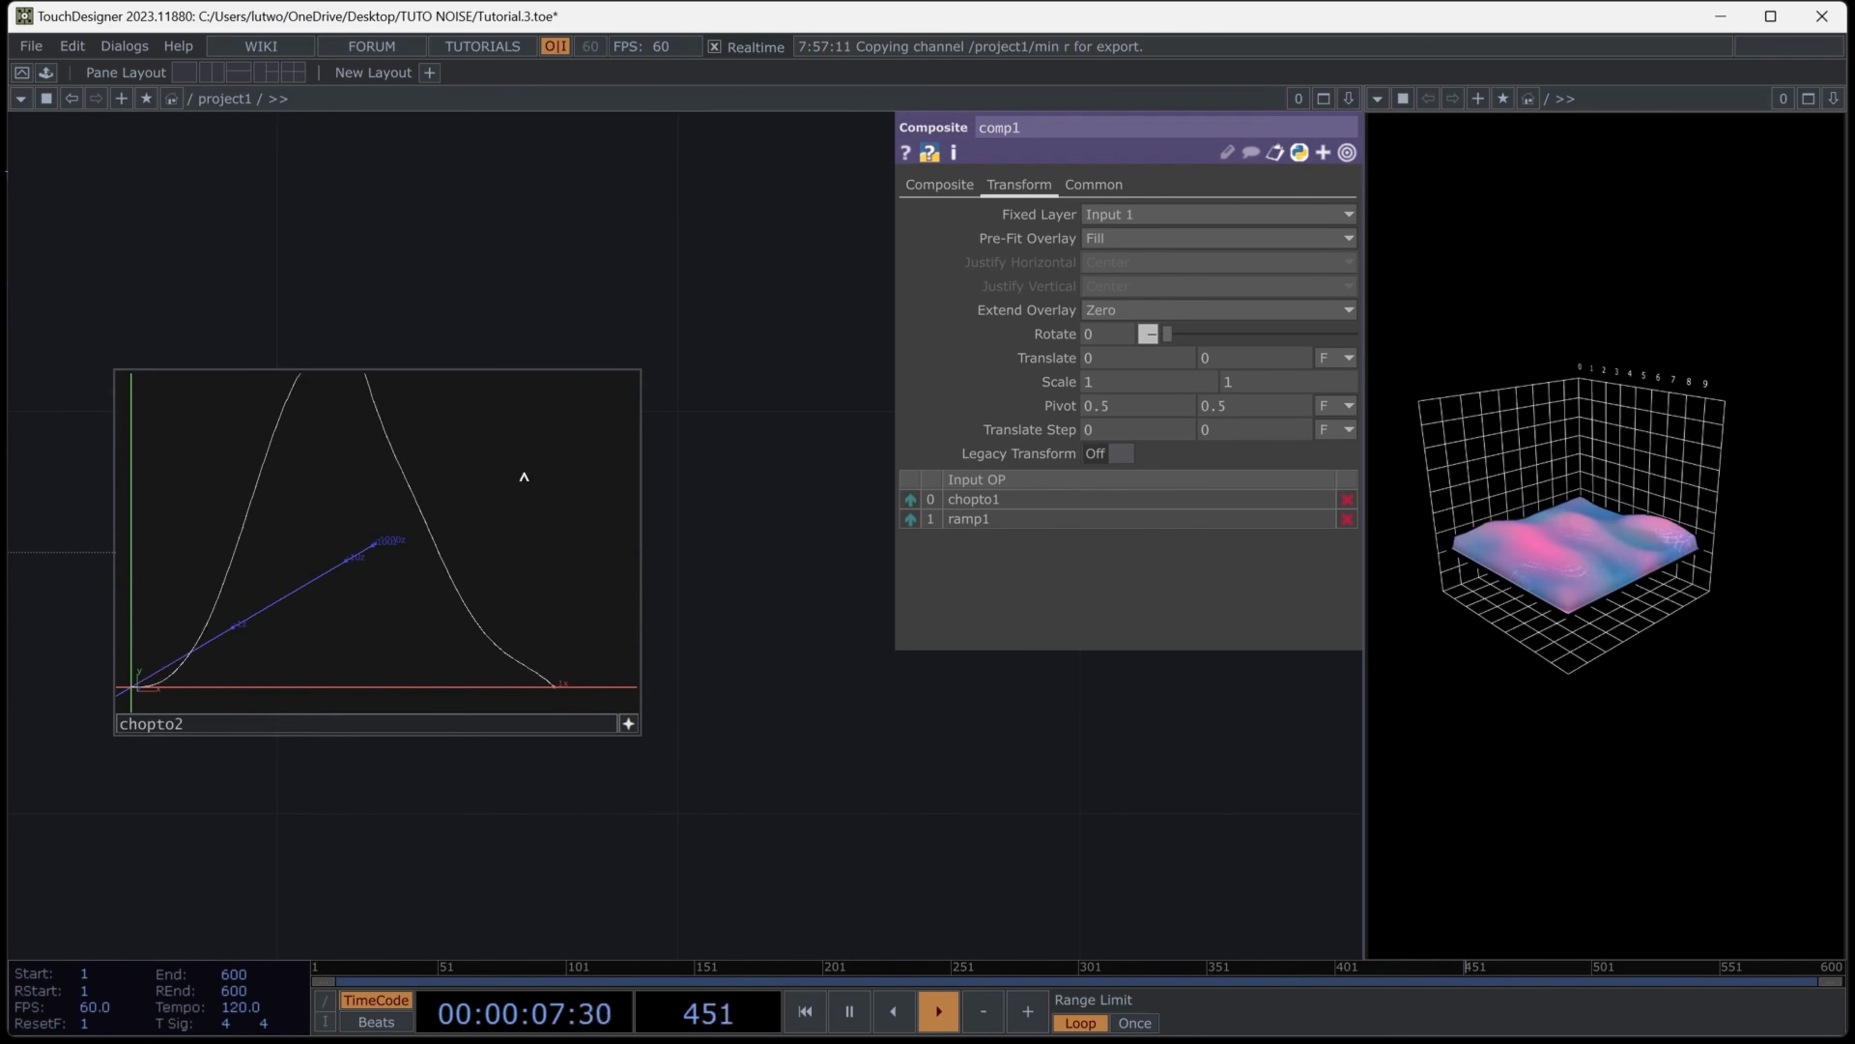
scroll(758, 489, down, 8)
scroll(670, 568, up, 3)
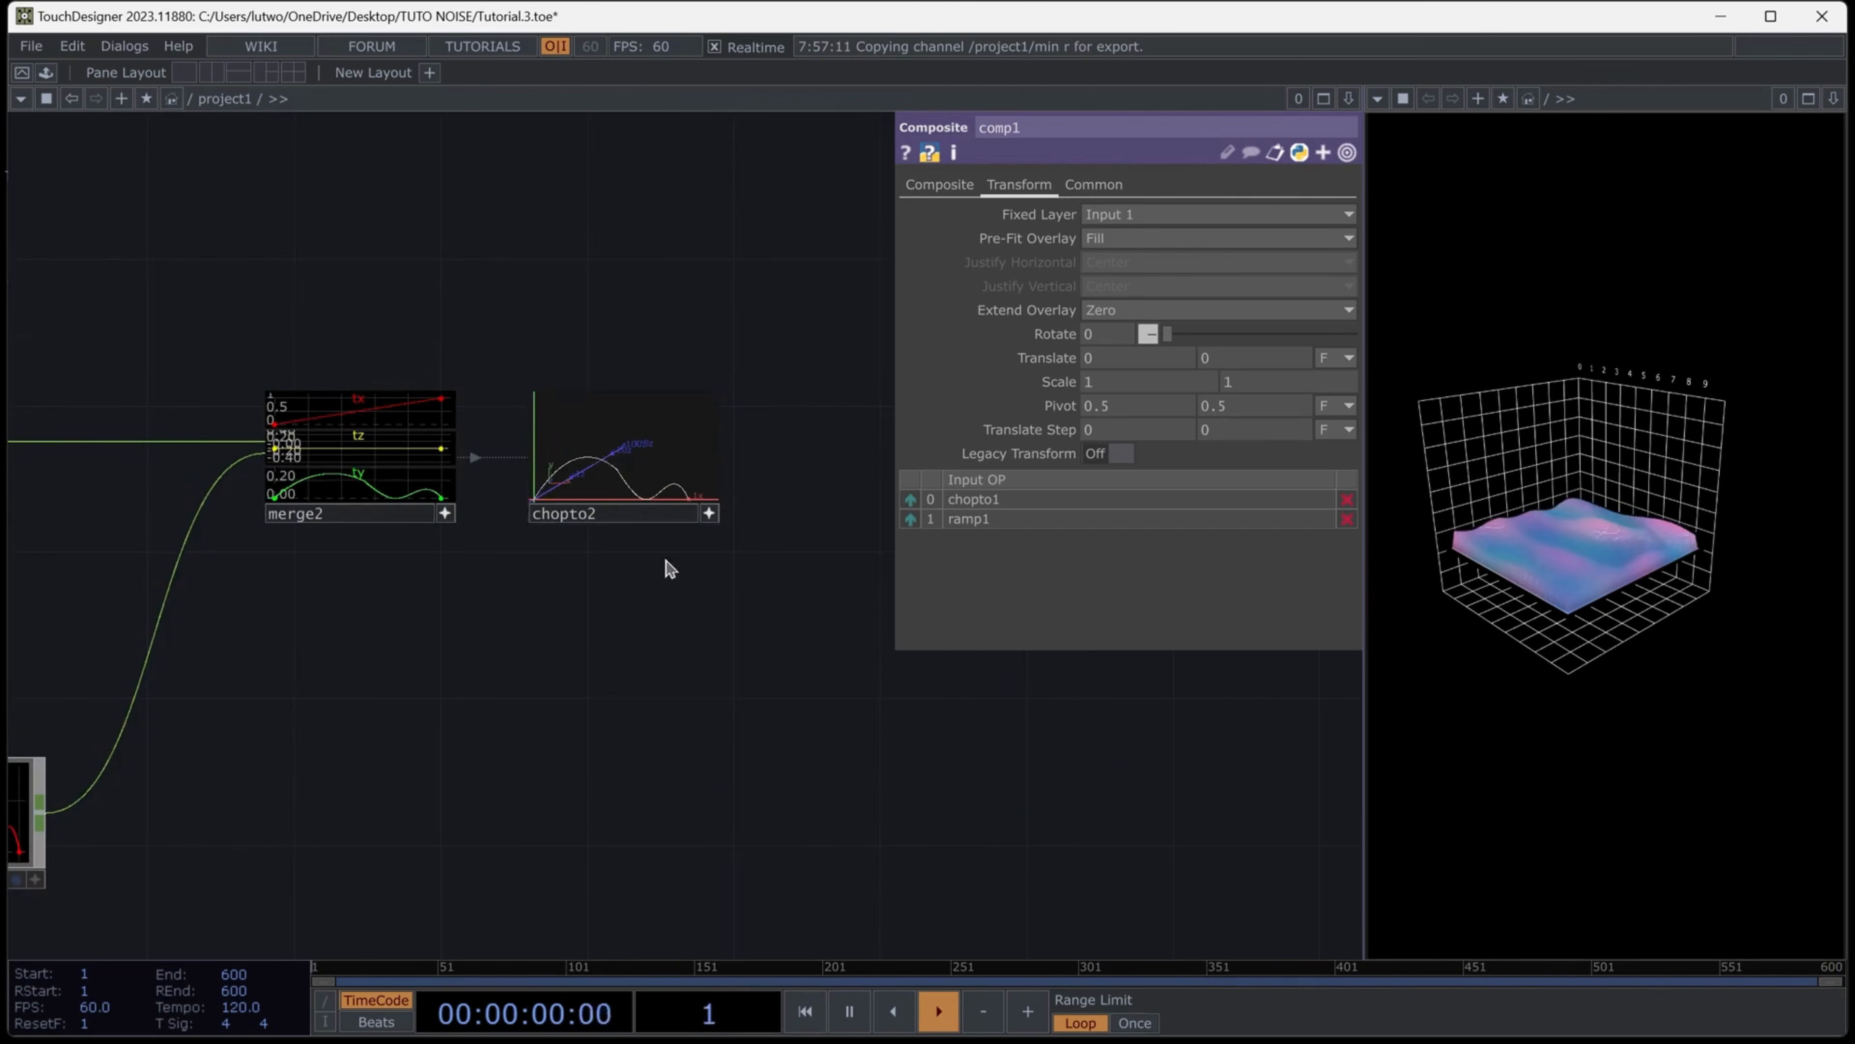
Try a Period of 0.11 on the NOISE texture and settle on 2 while watching the chopto2 line
scroll(670, 569, down, 5)
scroll(315, 642, up, 4)
click(253, 502)
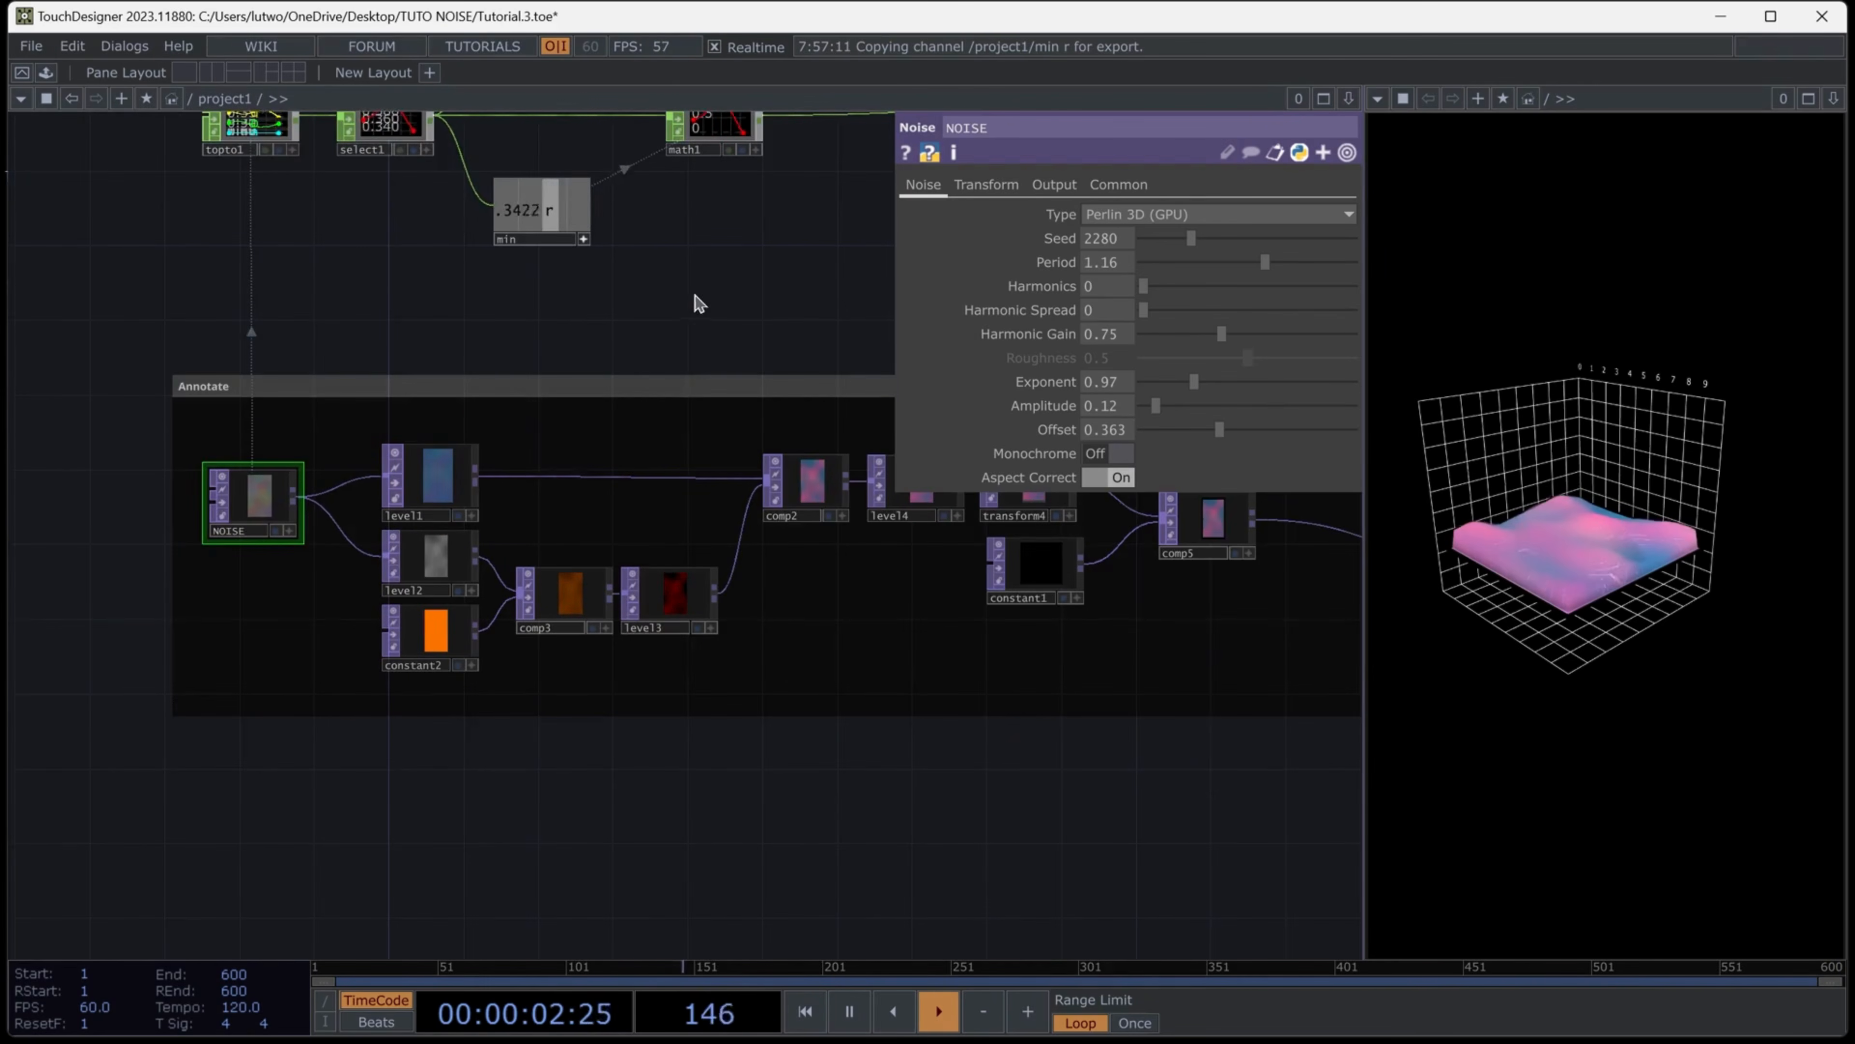
drag(698, 305, 91, 584)
drag(869, 590, 521, 709)
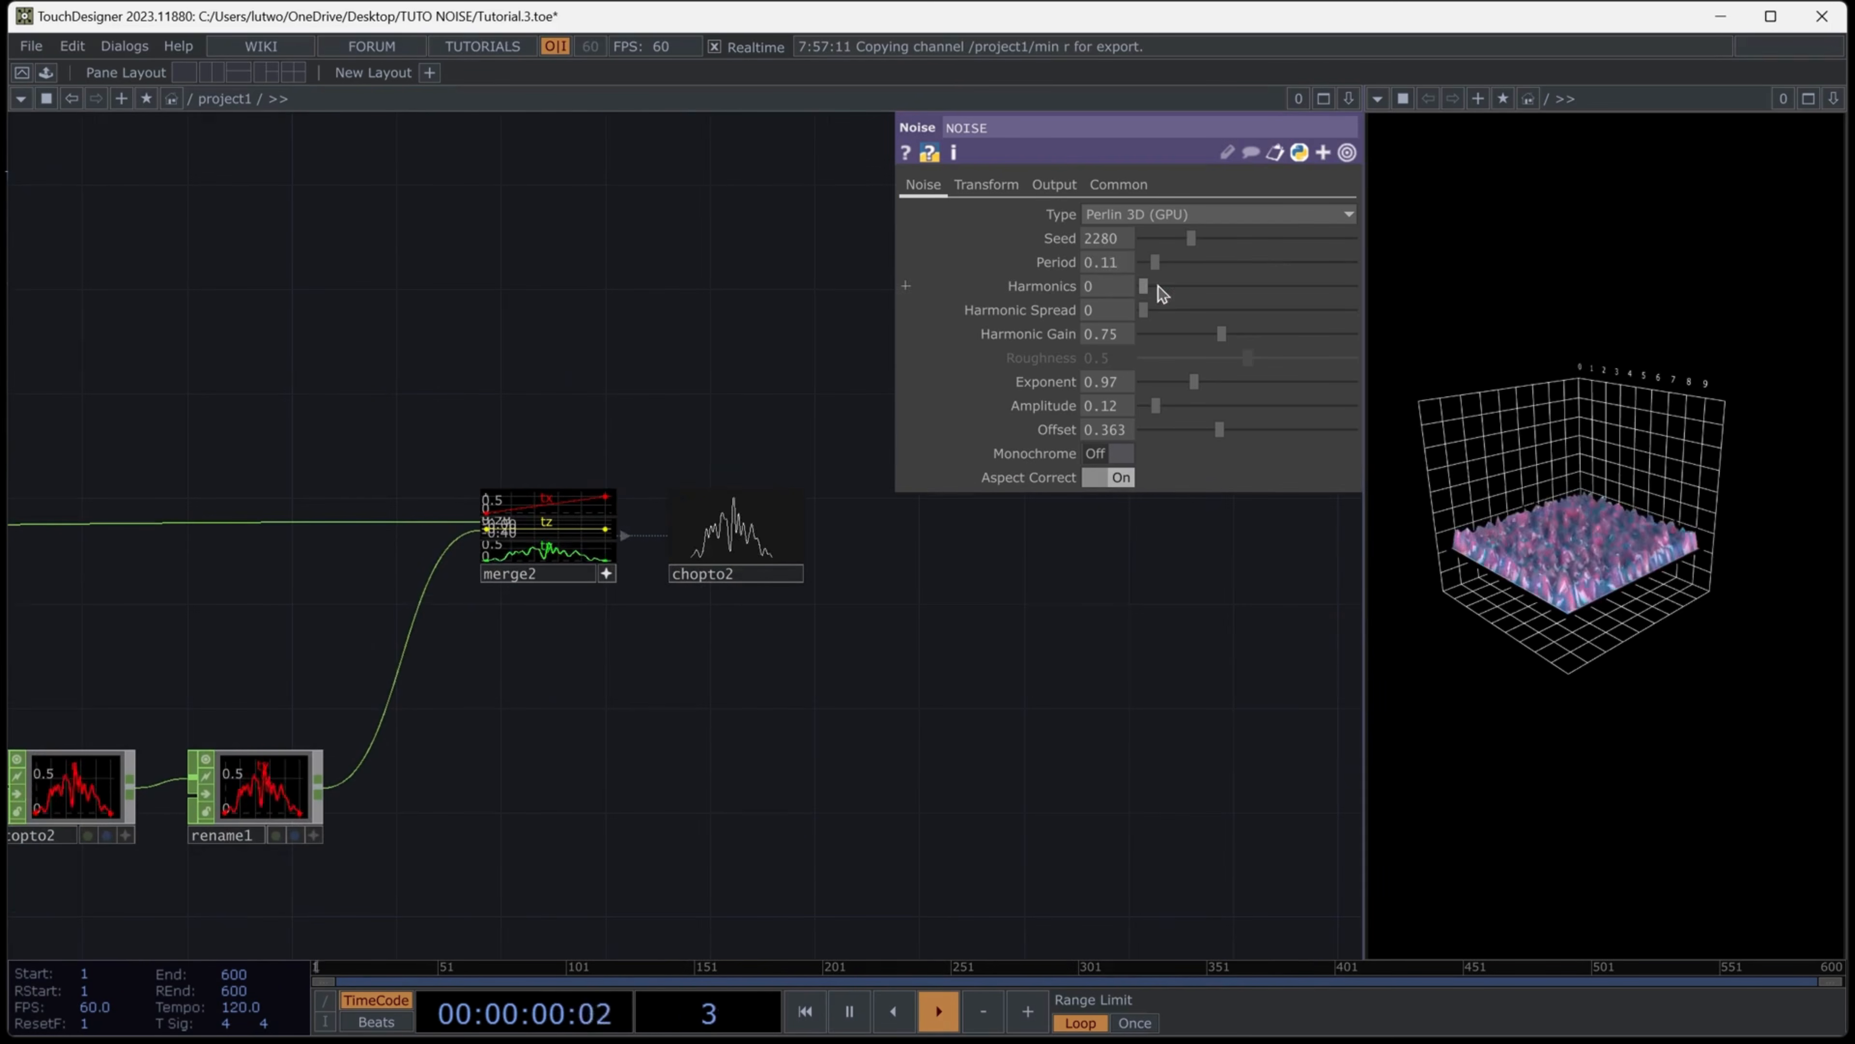
scroll(952, 551, up, 3)
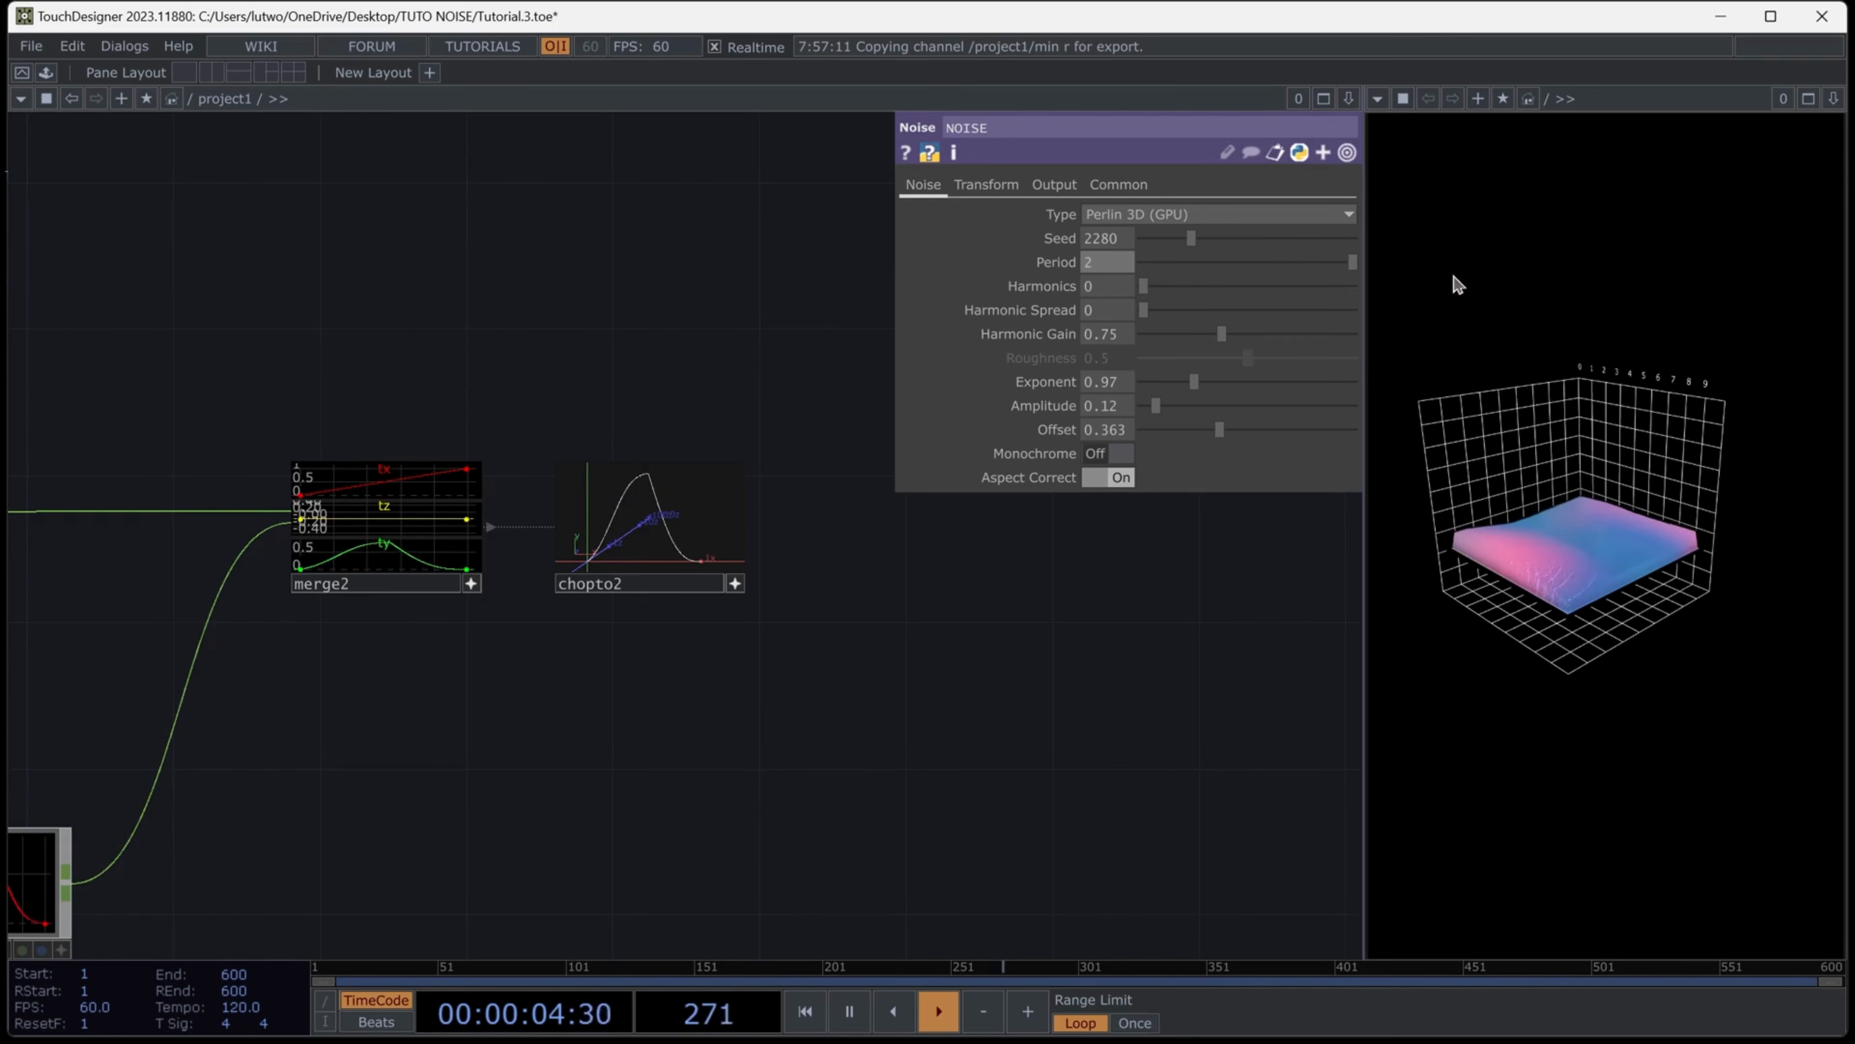
Turn off the active viewer of chopto2 and connect a Geometry COMP to its output
scroll(833, 522, down, 5)
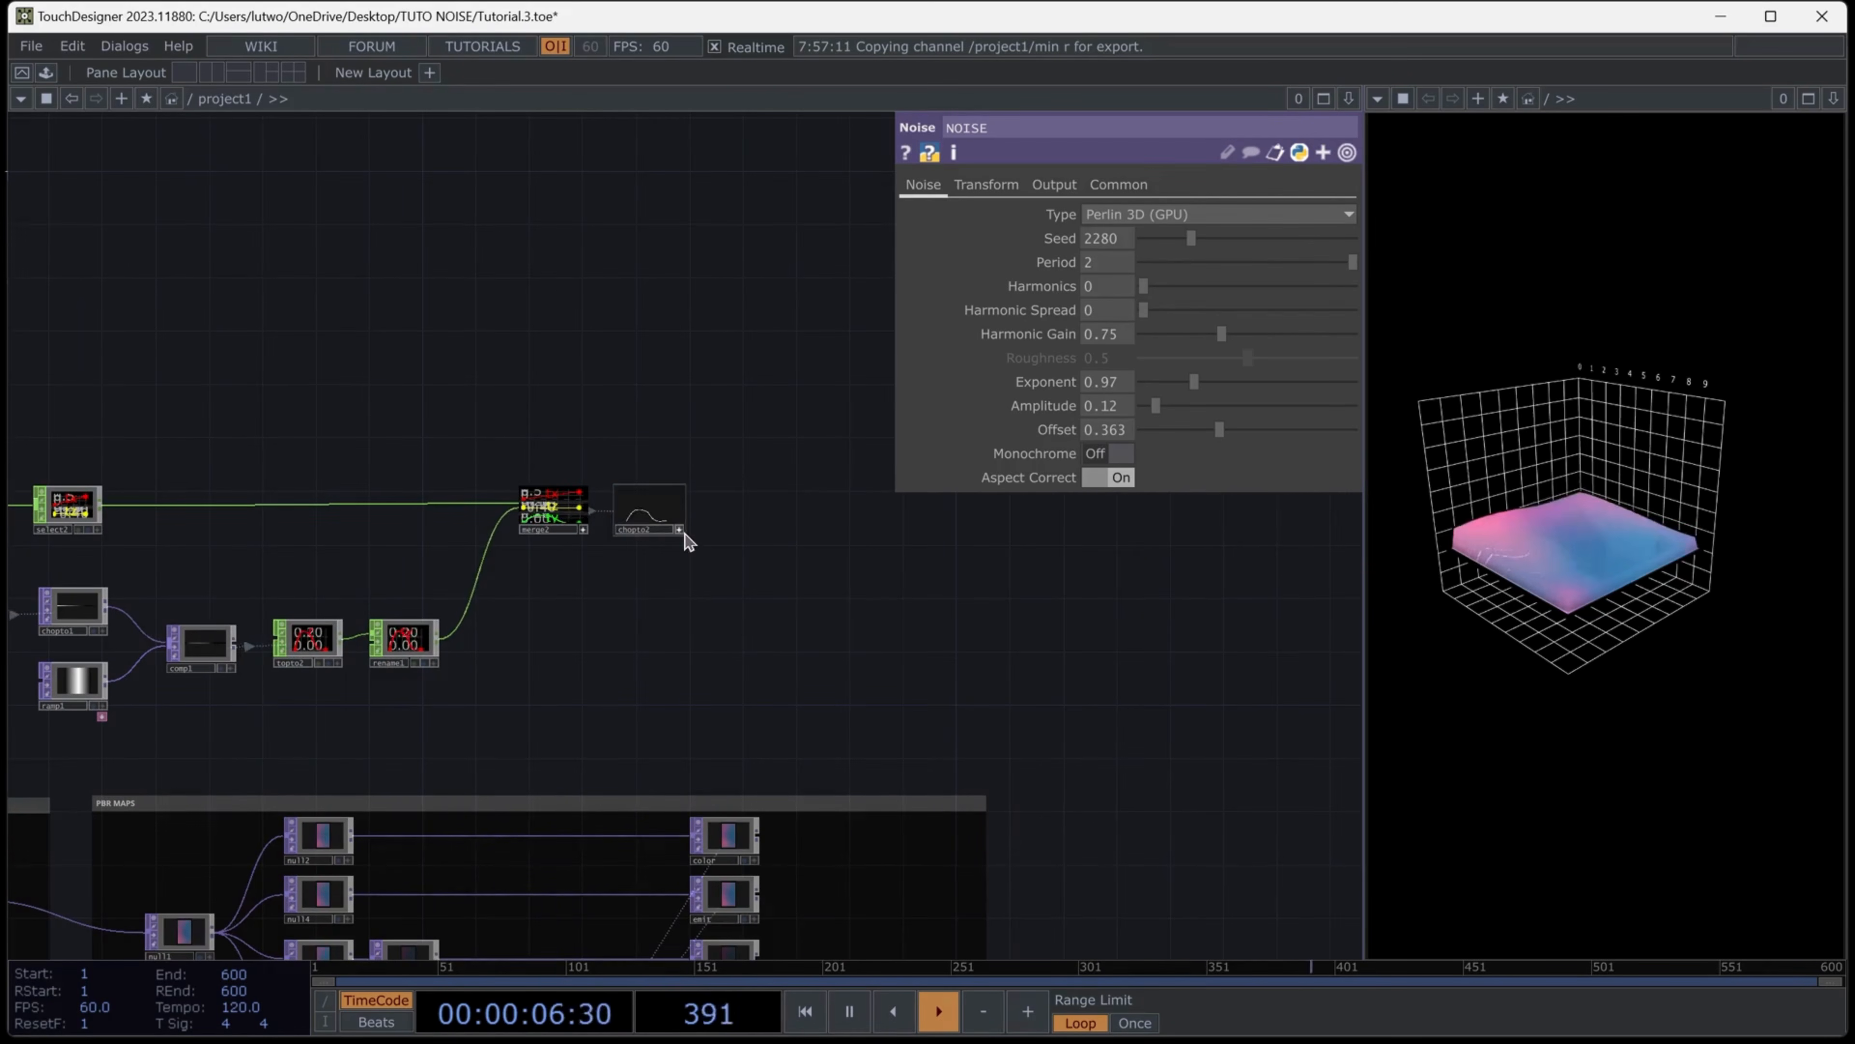
click(689, 541)
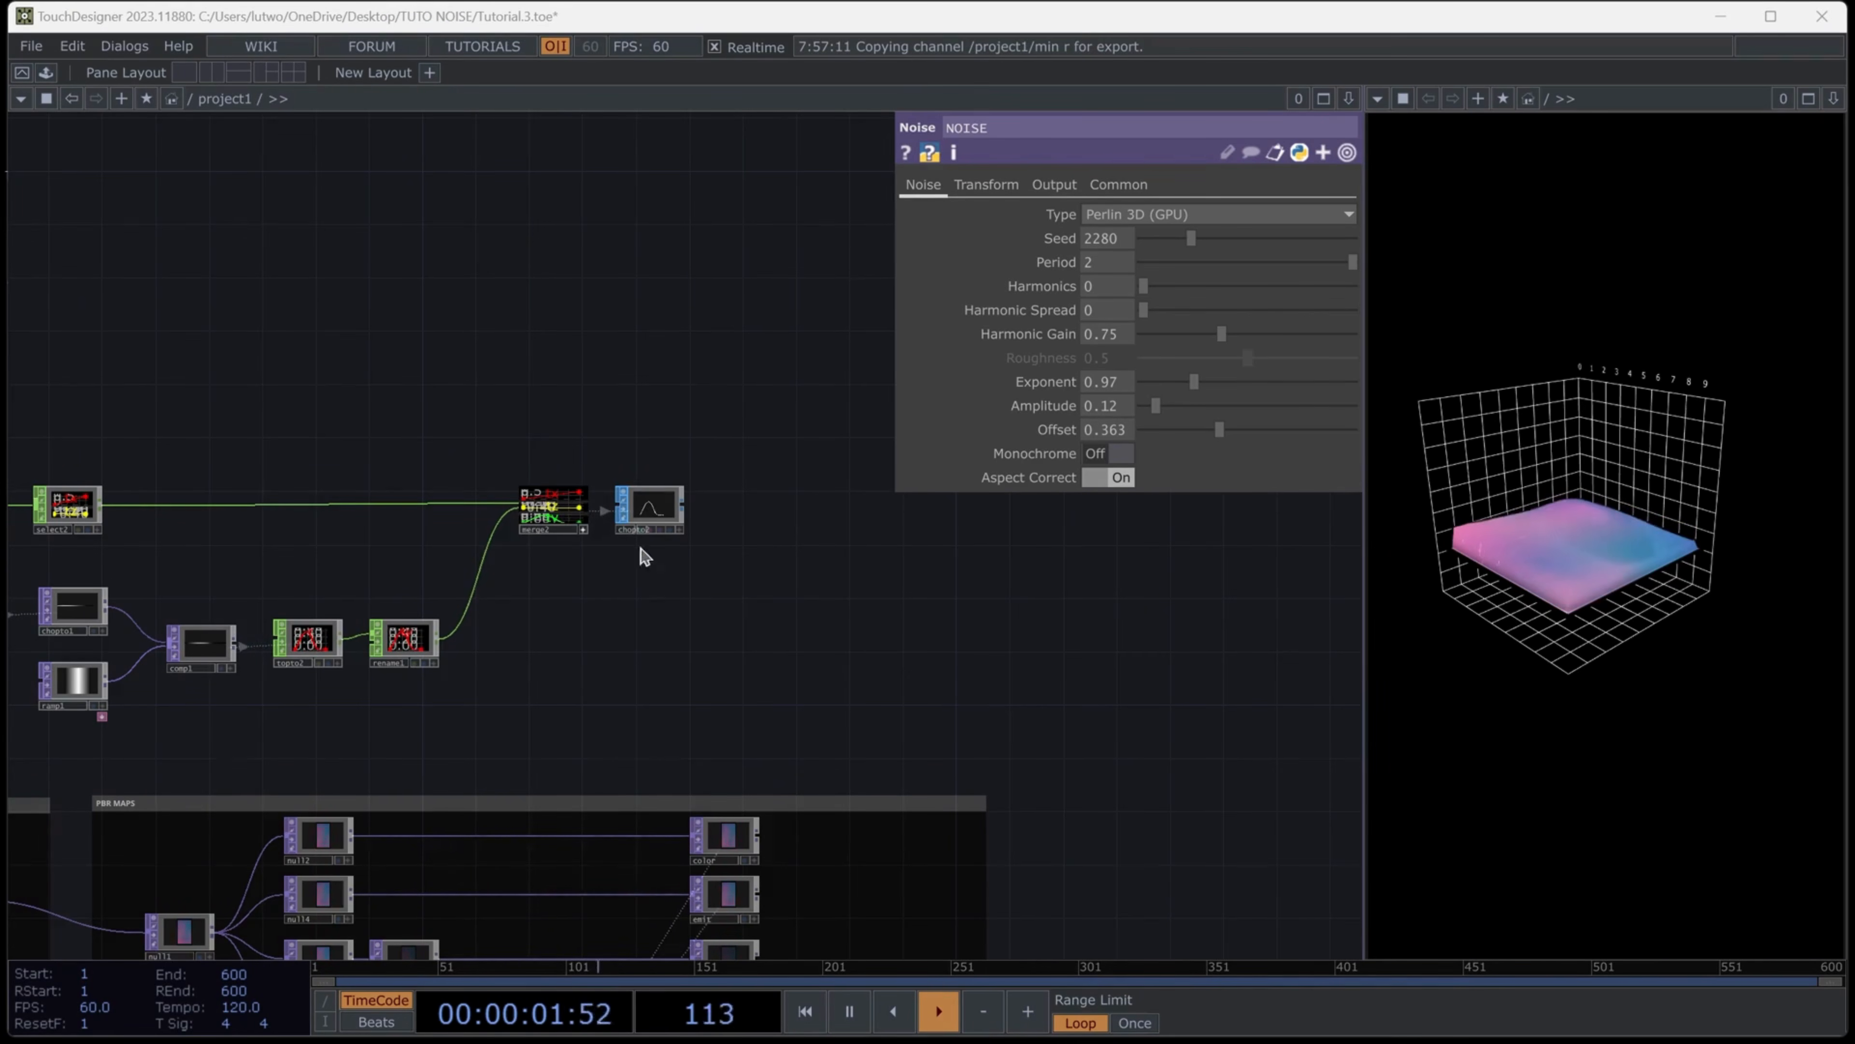
scroll(647, 540, up, 4)
right_click(699, 486)
click(326, 222)
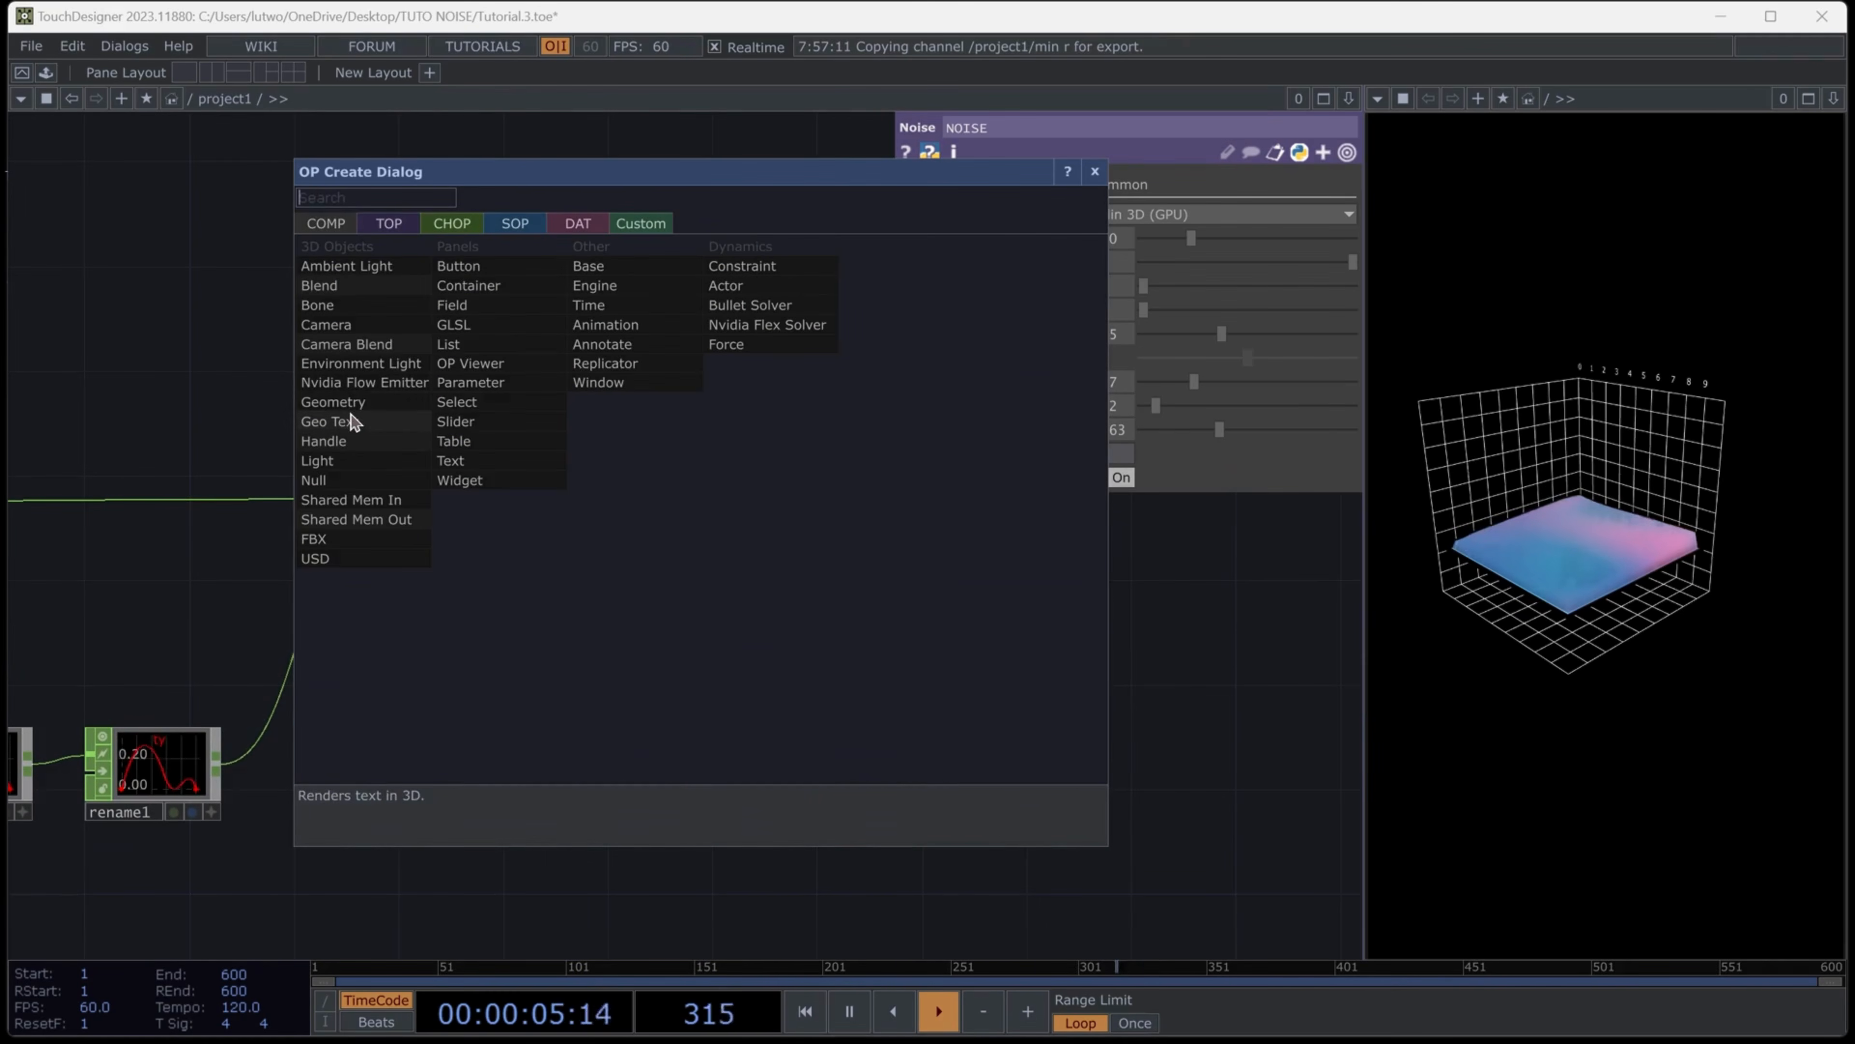
click(344, 404)
click(942, 523)
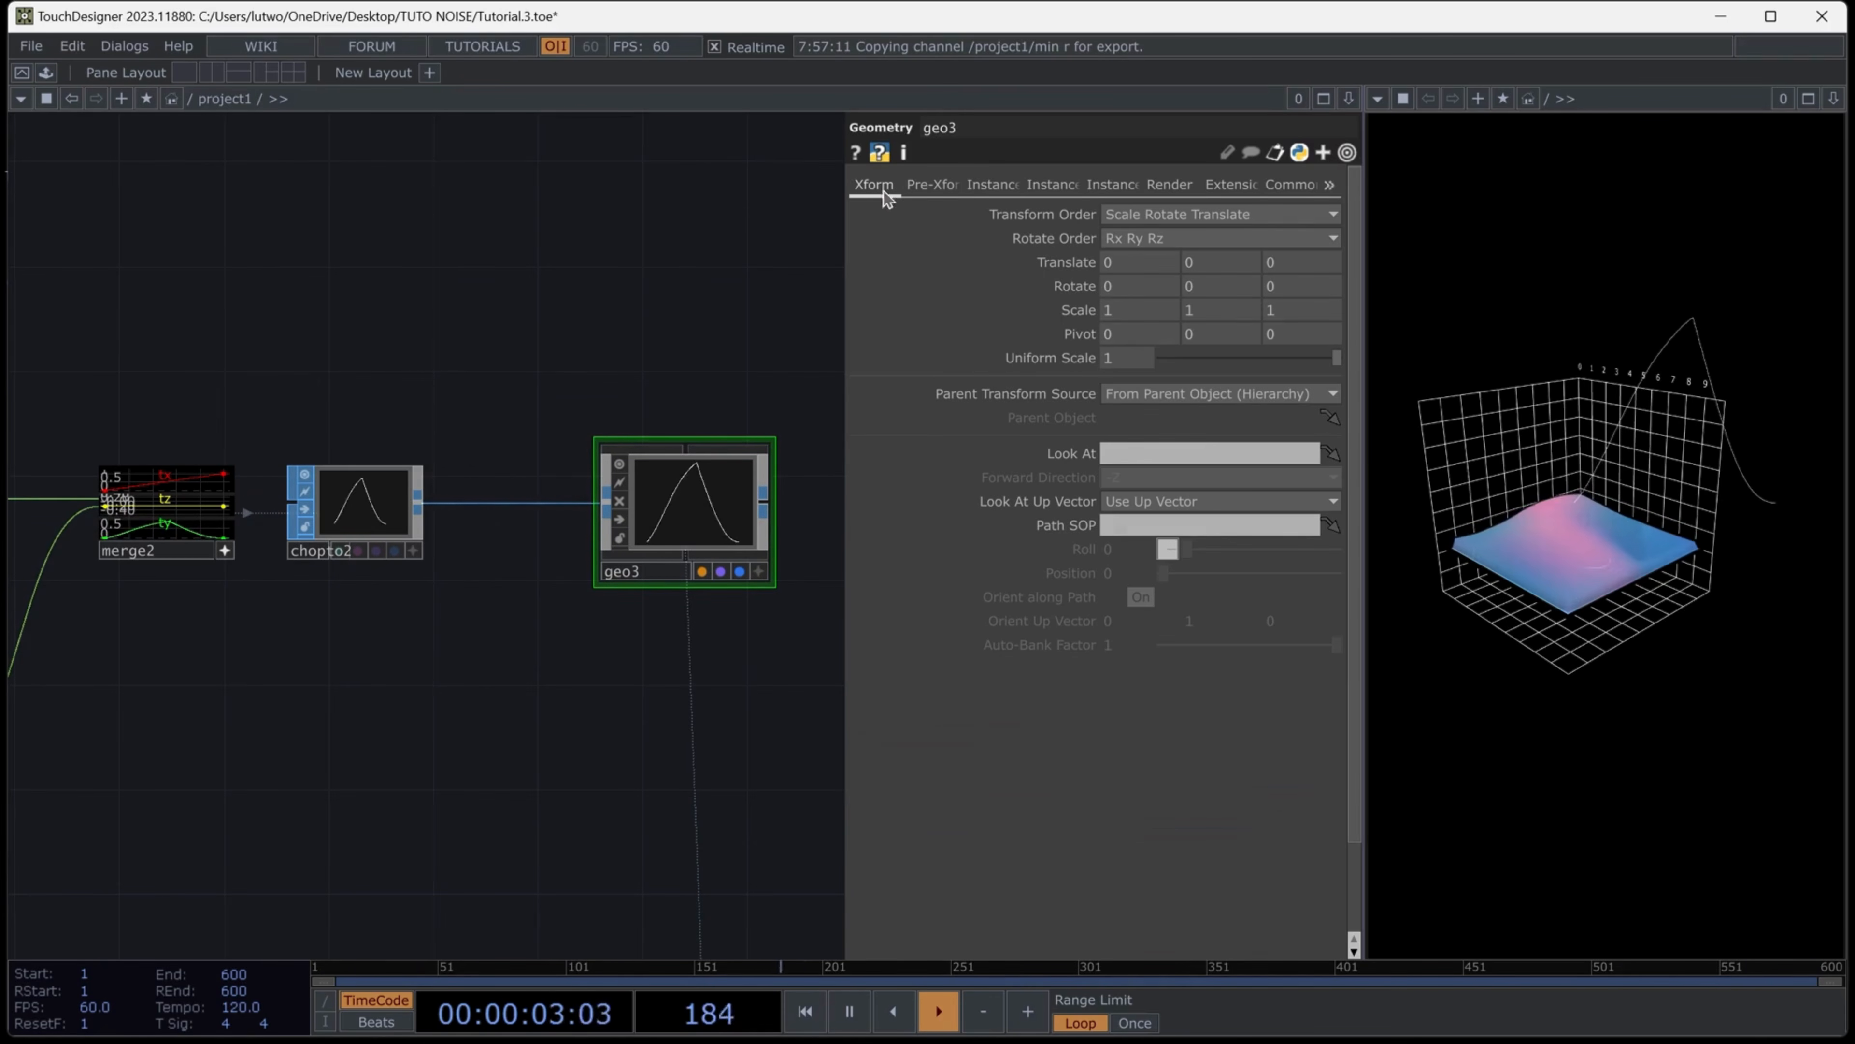
scroll(781, 391, down, 3)
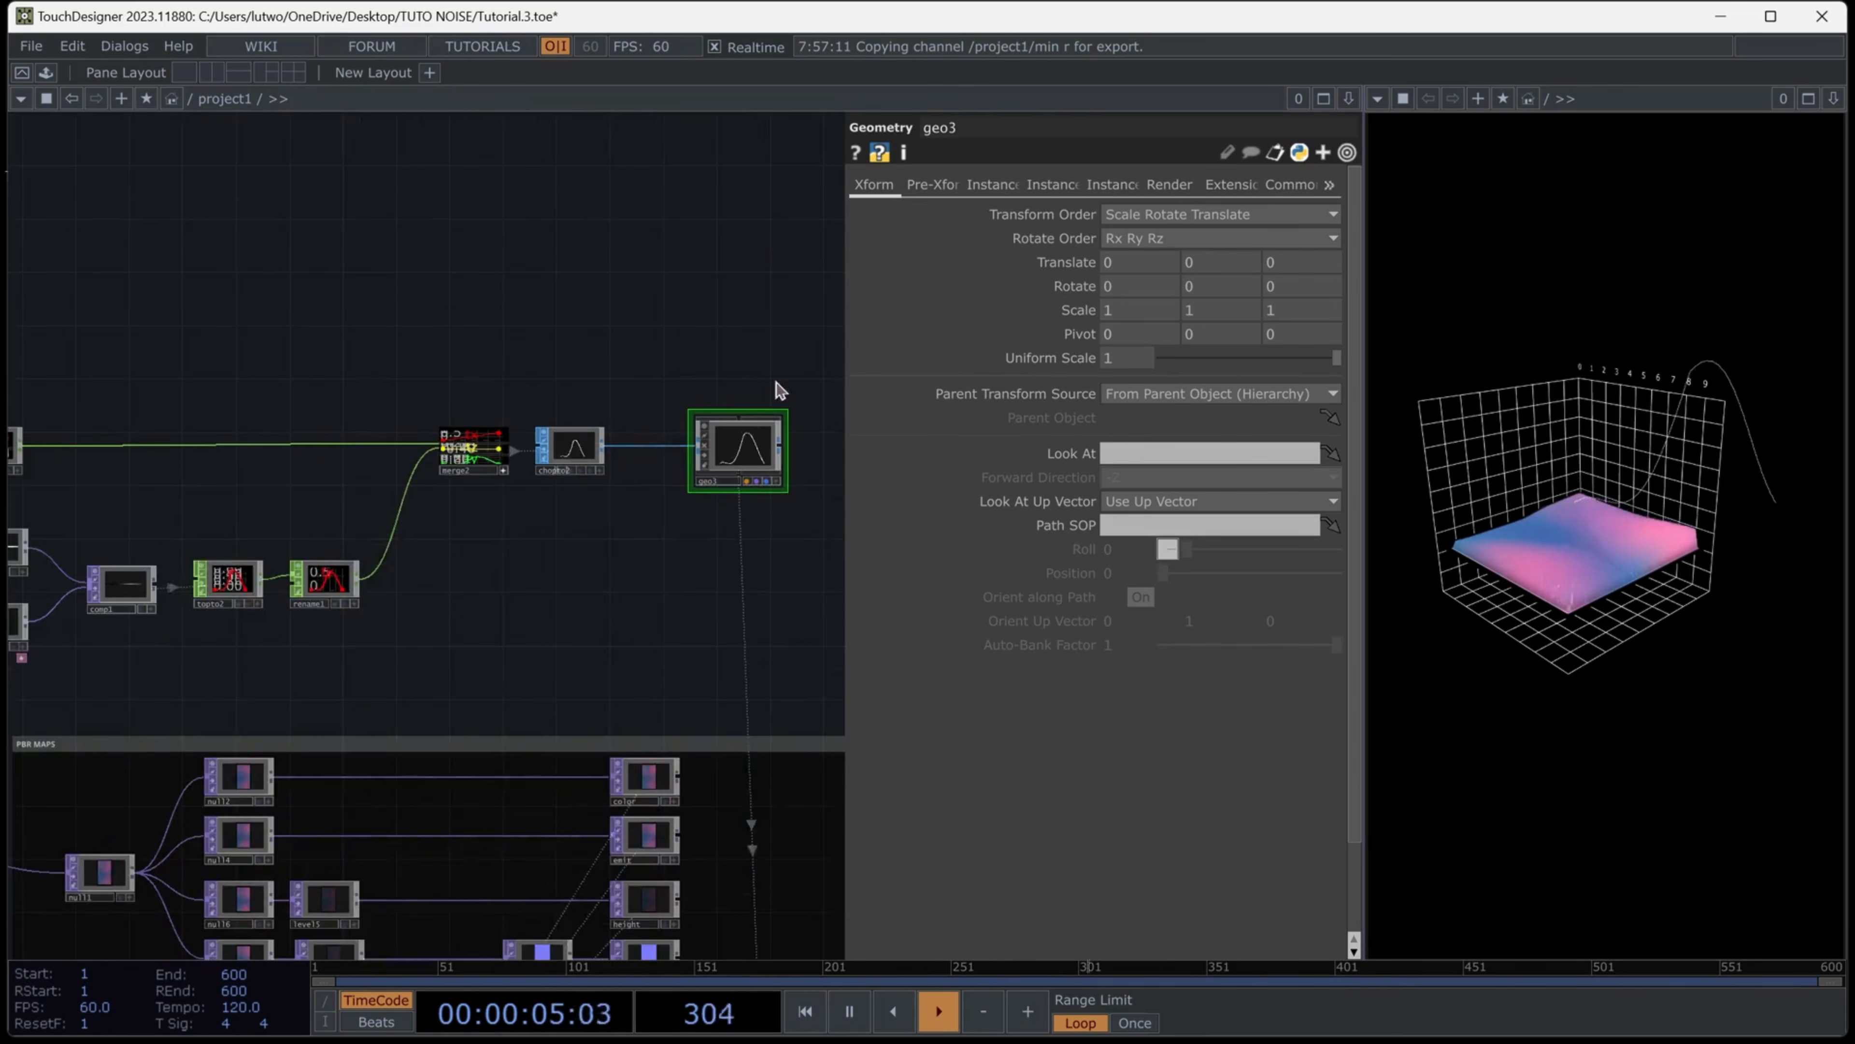
Branch a Select CHOP off merge2's output and place it below chopto2
right_click(504, 447)
click(608, 456)
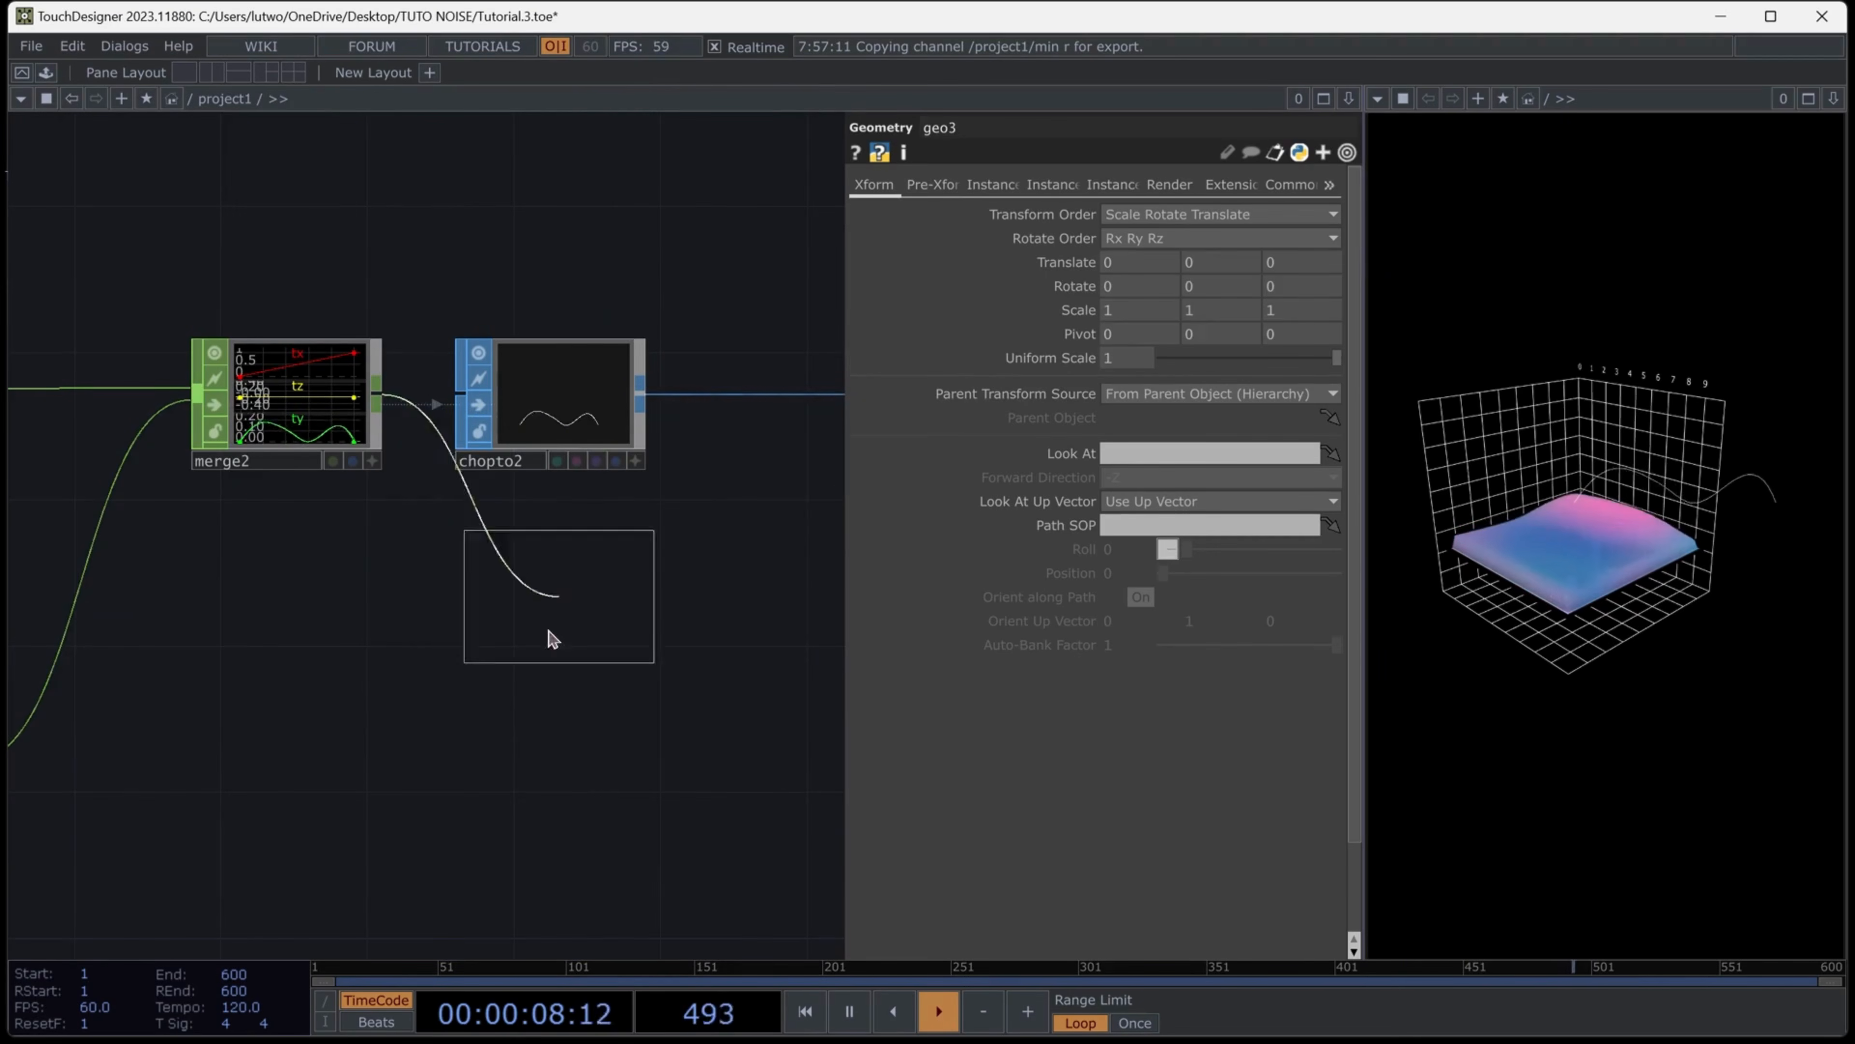
click(553, 789)
scroll(658, 657, down, 3)
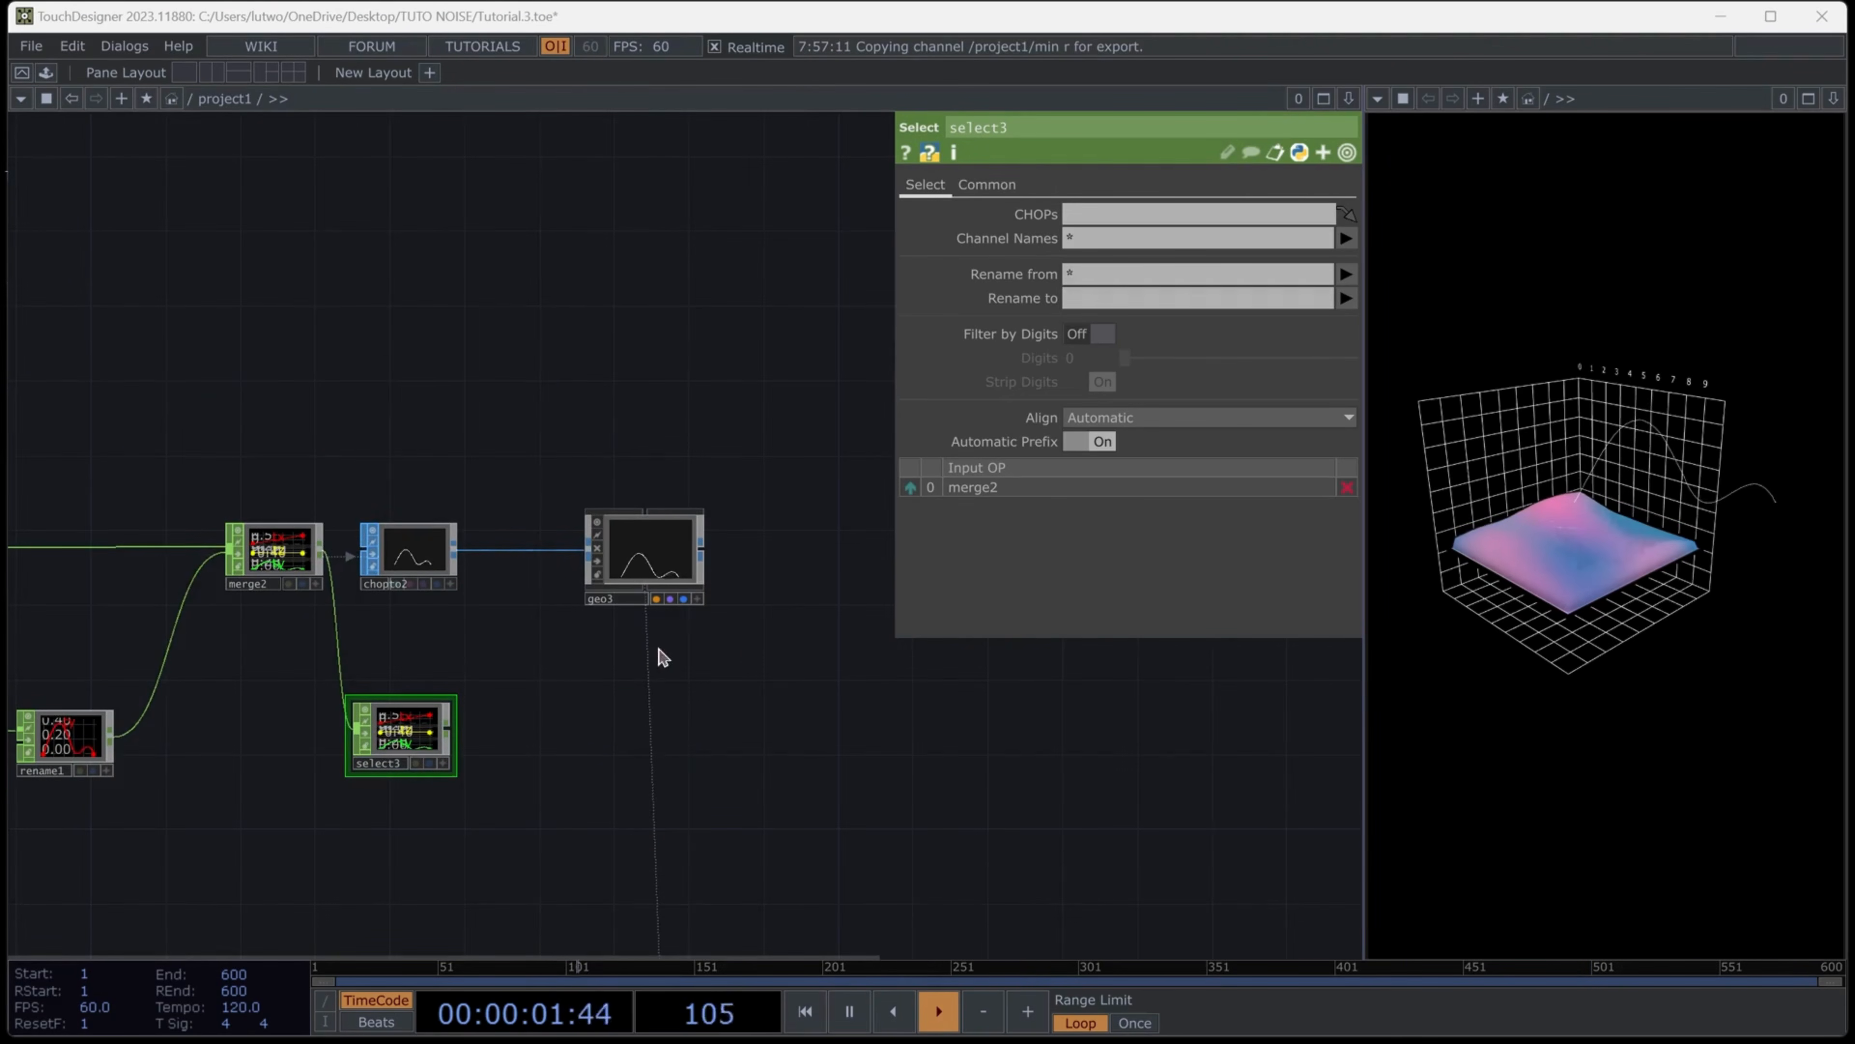
Chain a Resample CHOP and a Math CHOP after select3
scroll(494, 649, up, 3)
right_click(409, 813)
text(re)
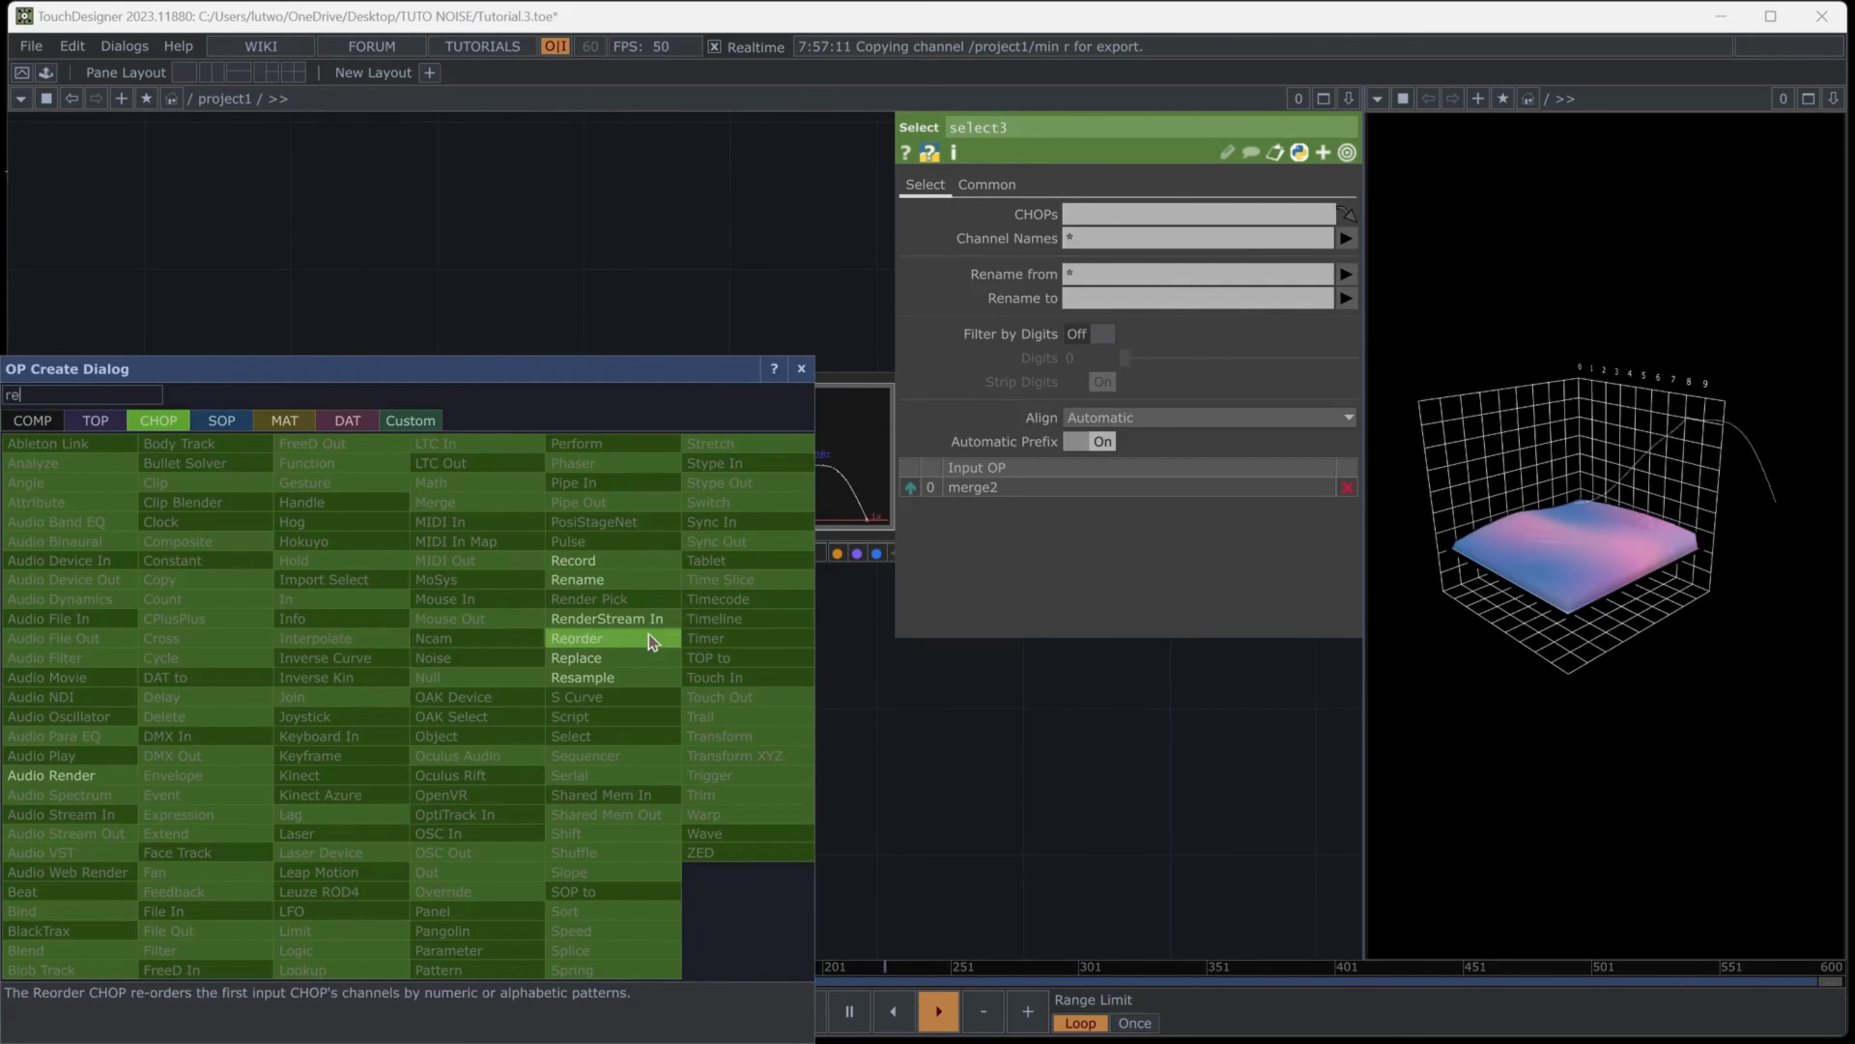
click(628, 677)
click(675, 826)
right_click(661, 811)
text(ma)
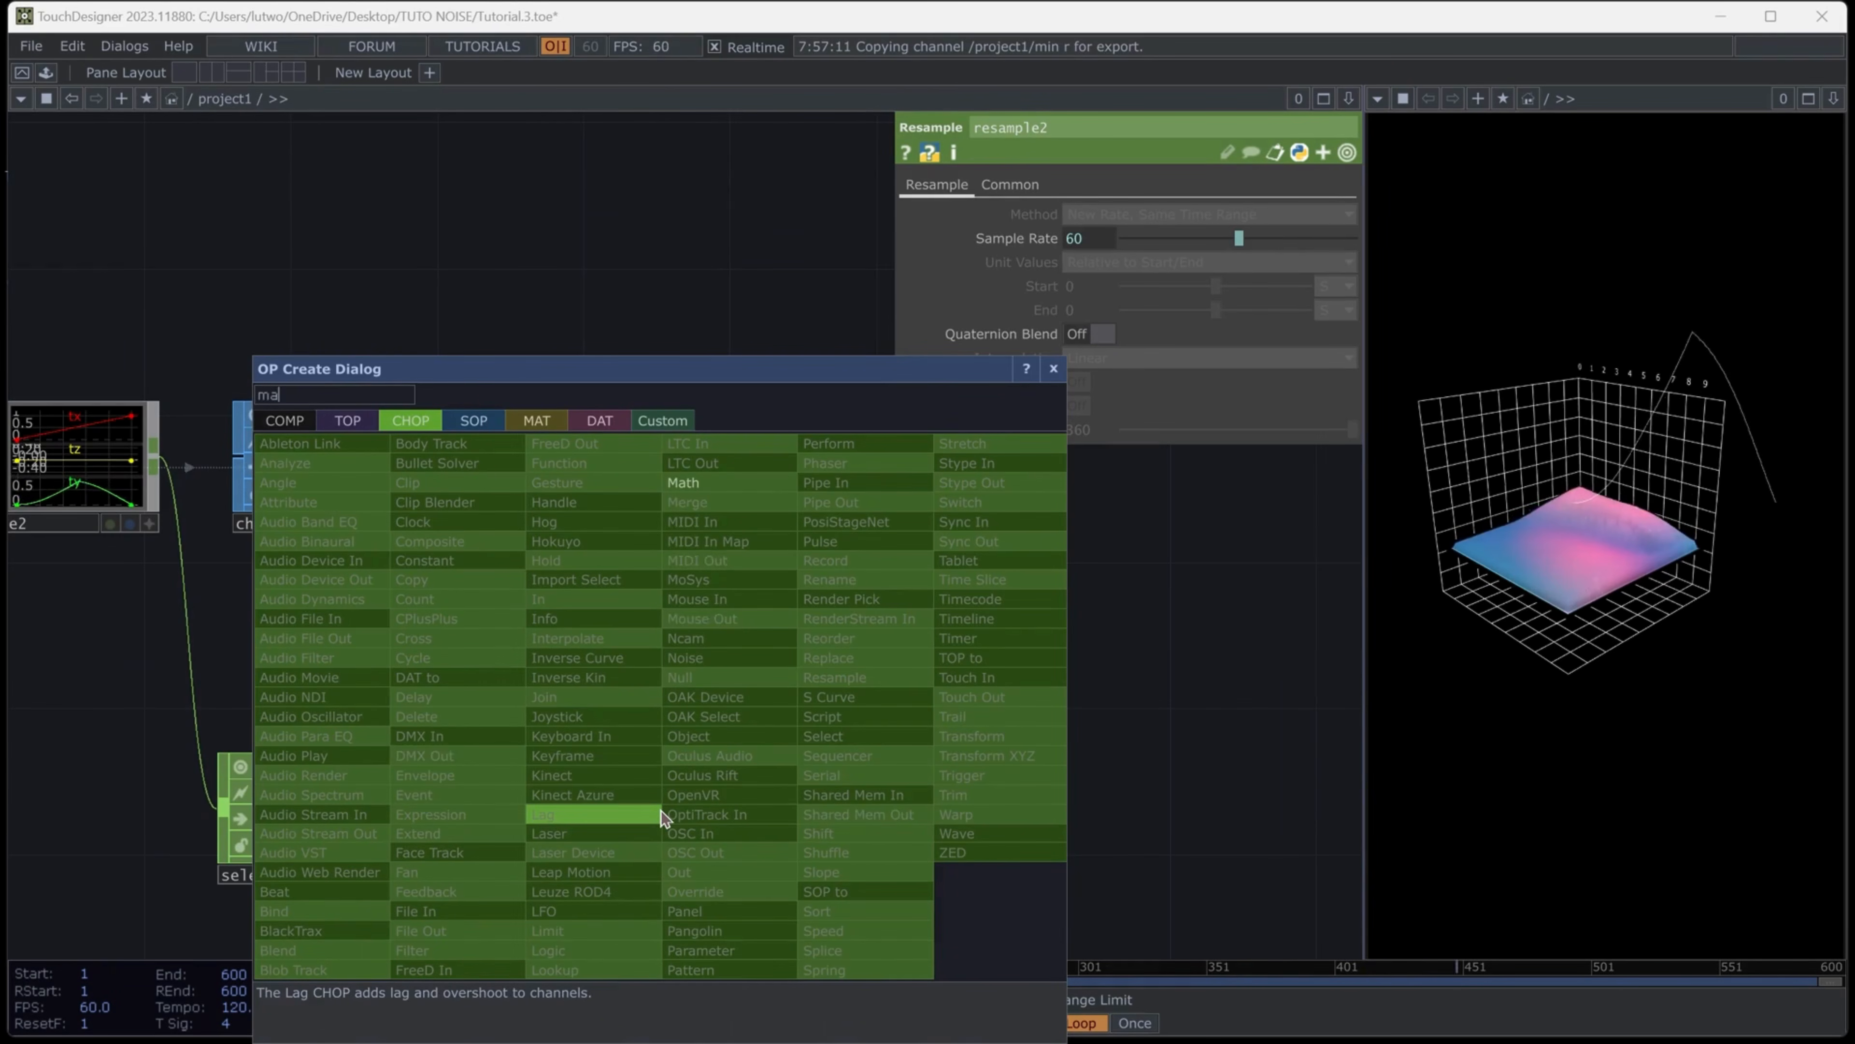
key(Return)
click(804, 775)
scroll(1169, 622, down, 2)
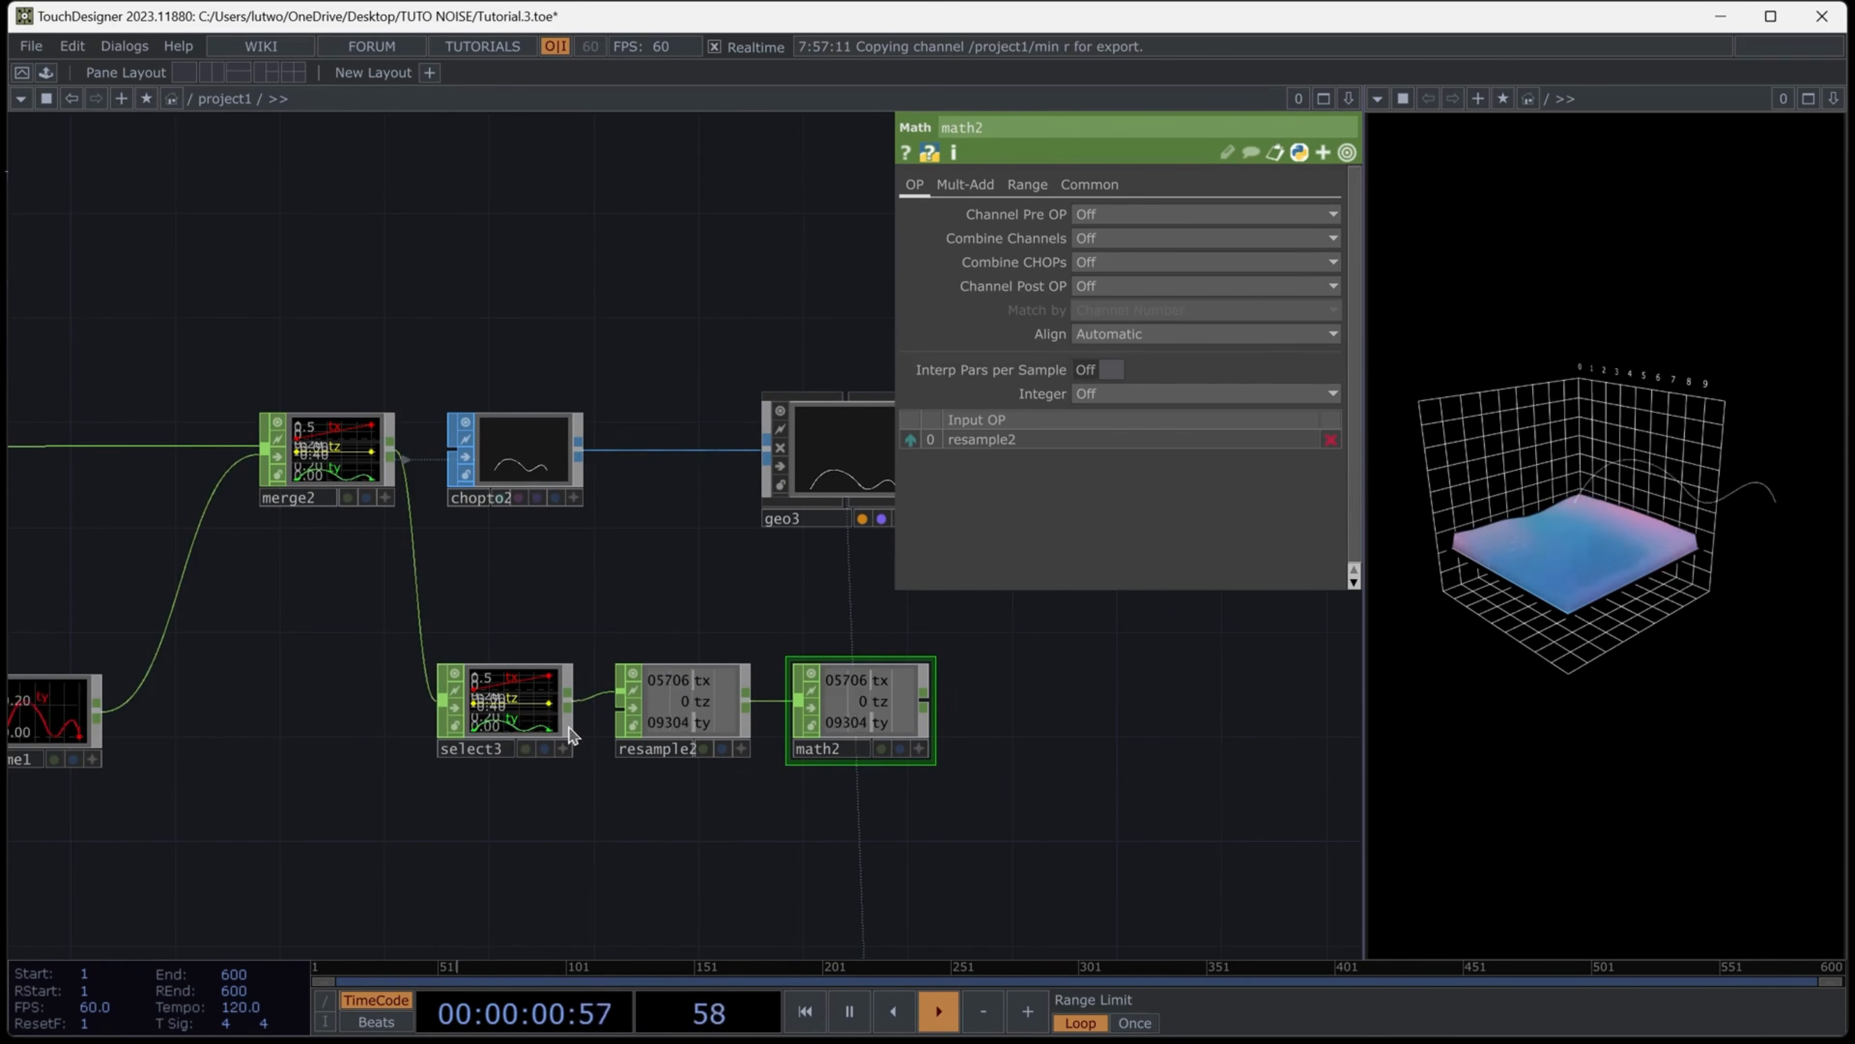
Restrict select3 to the tx channel
click(500, 705)
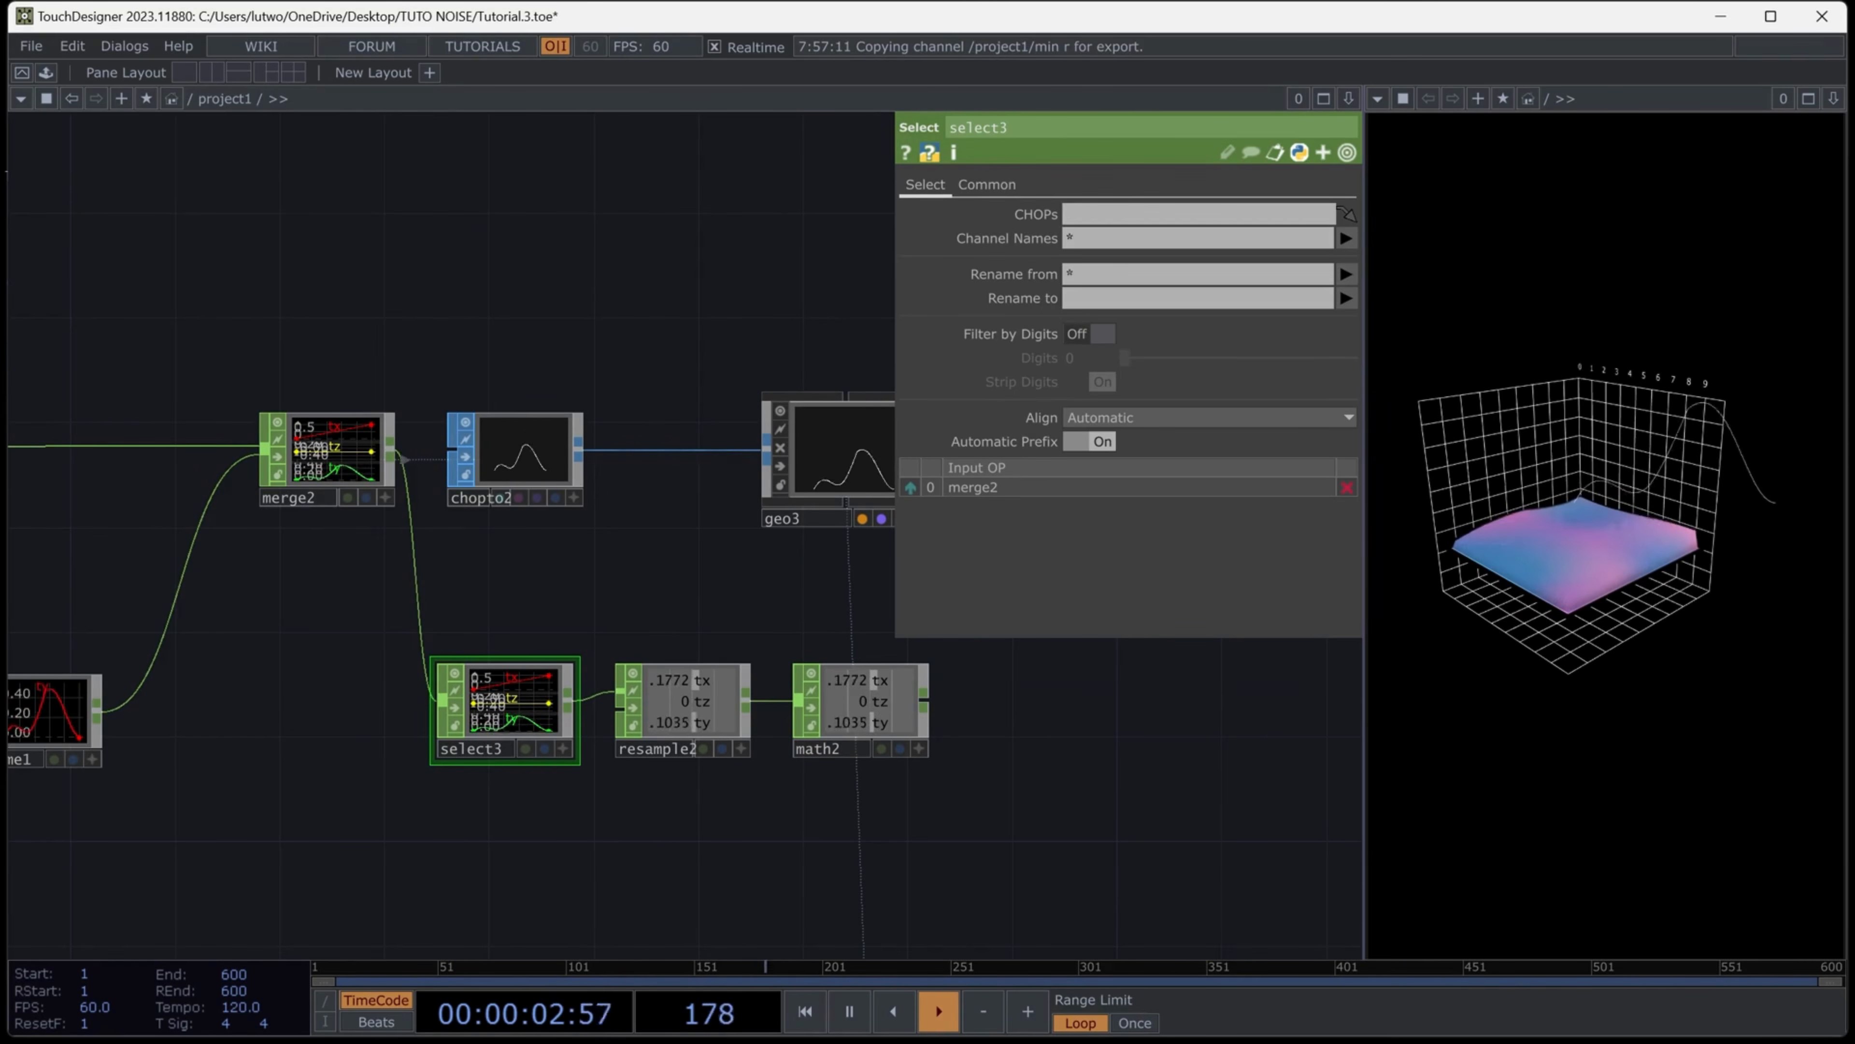
click(1260, 237)
text(tx)
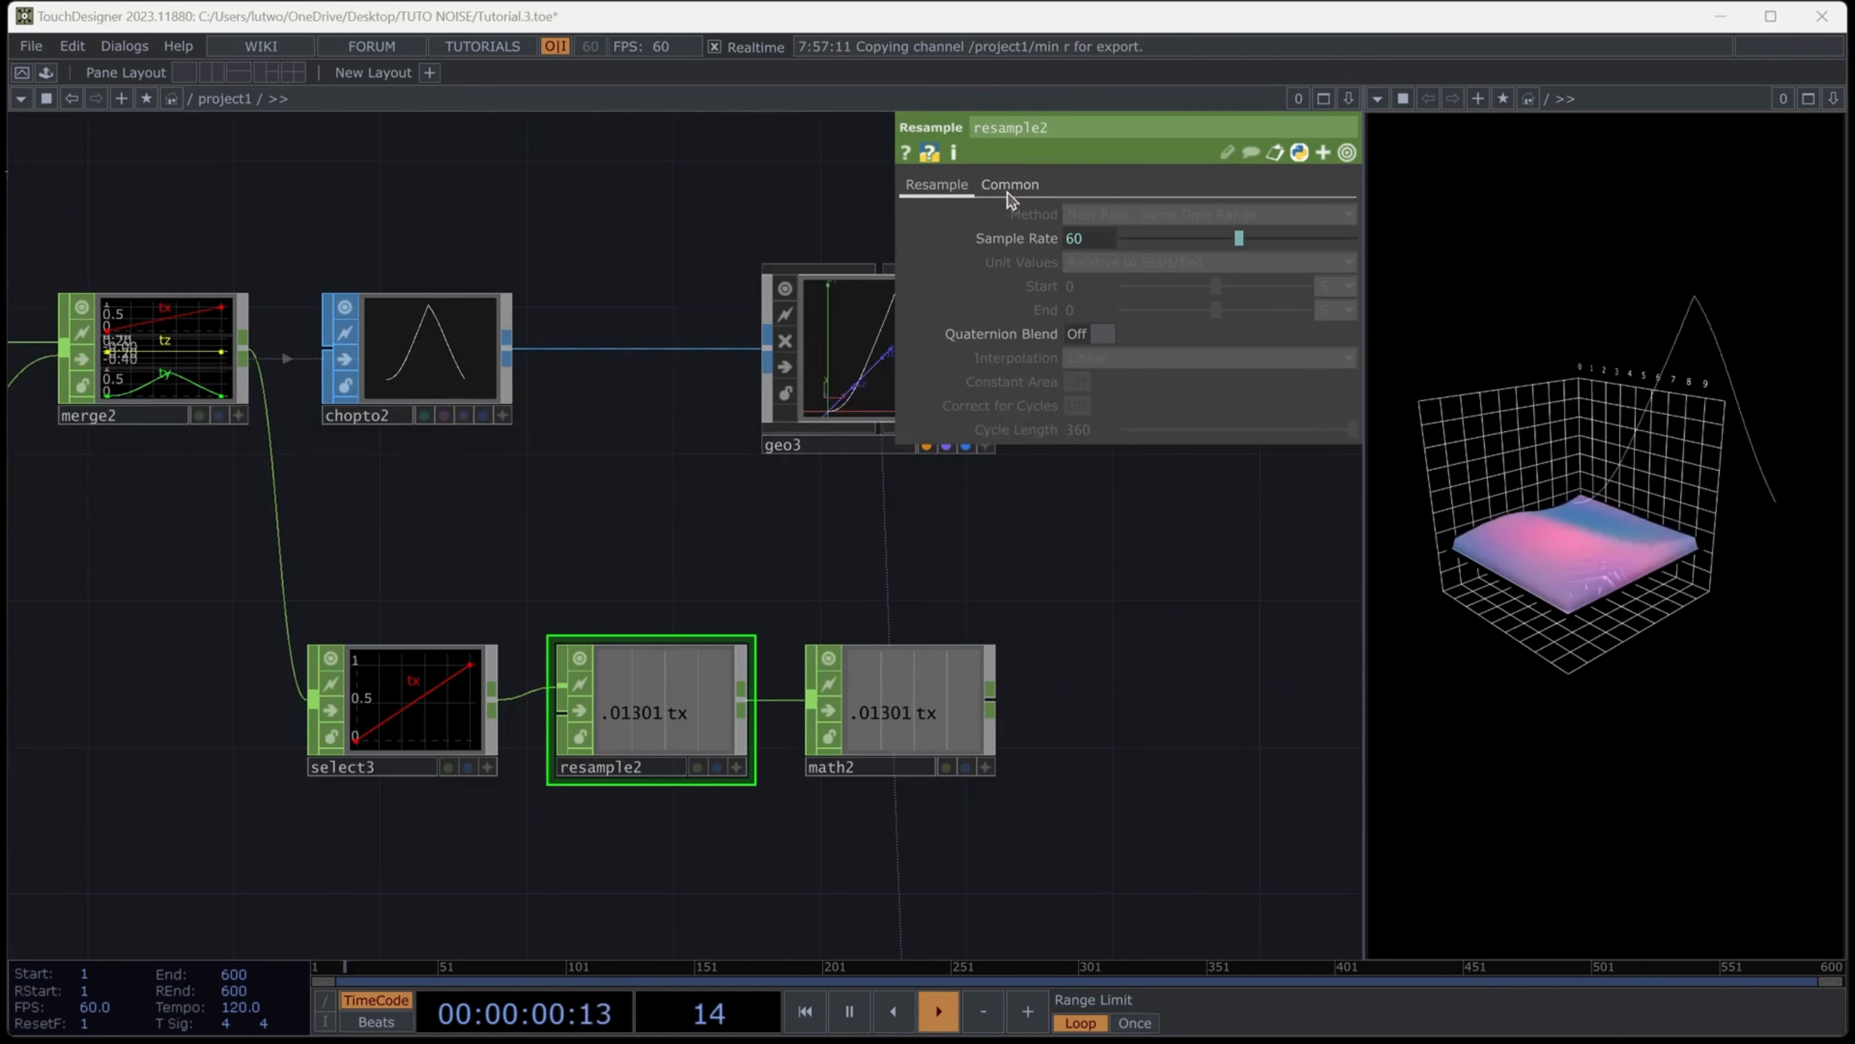
Turn off Time Slice on resample2 and resample with Same Rate, New Interval, absolute unit values and an End of 50
click(1011, 184)
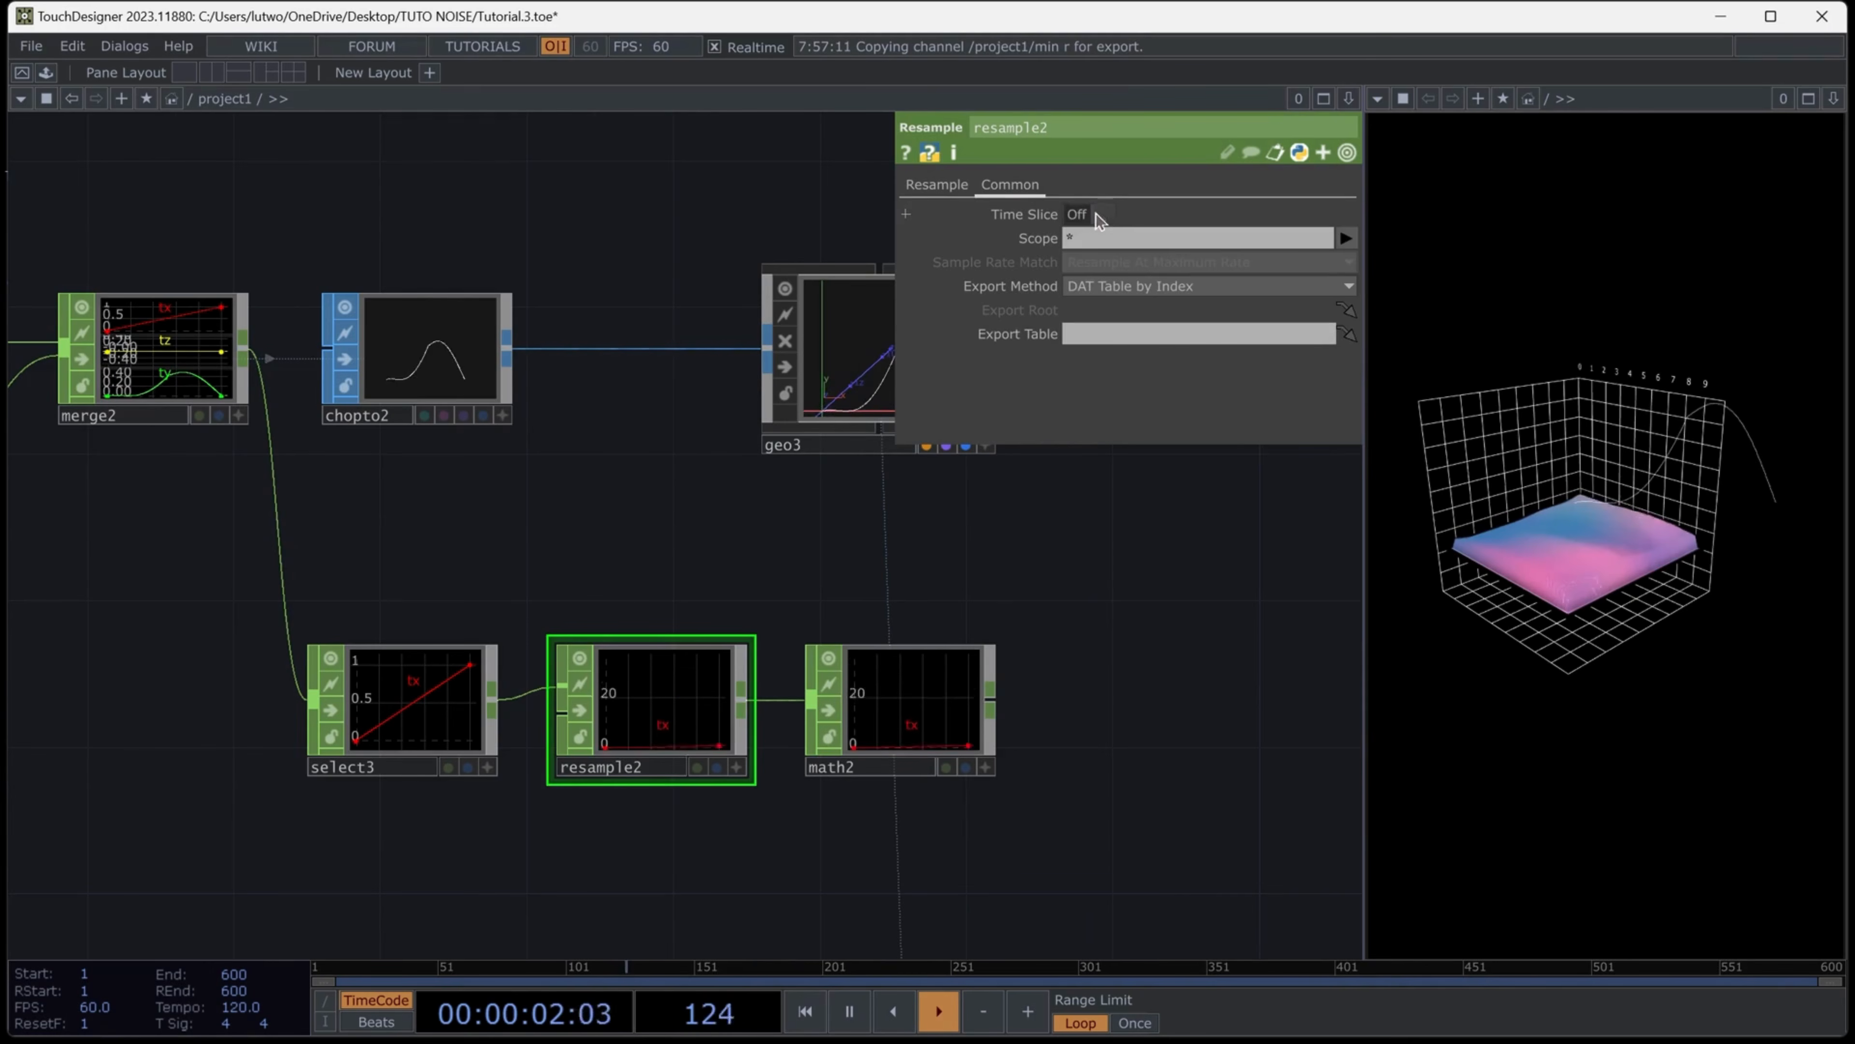
click(937, 184)
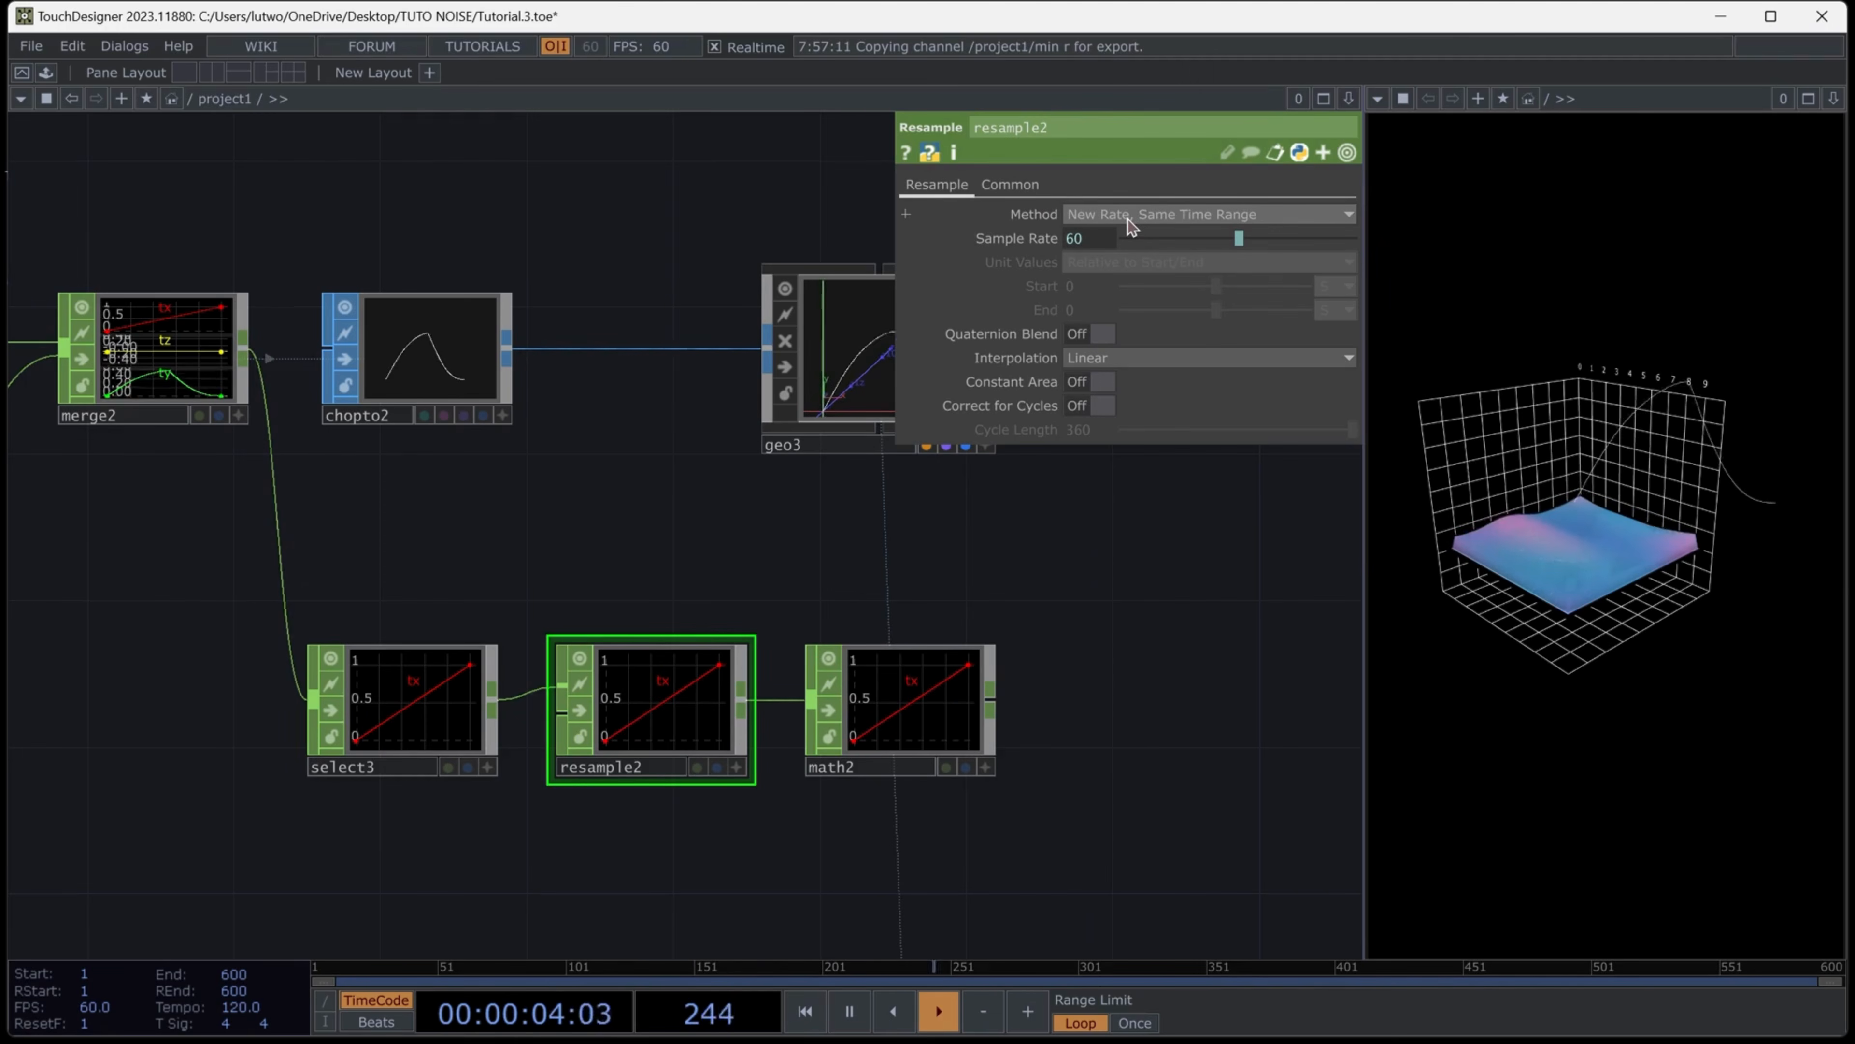
click(1128, 219)
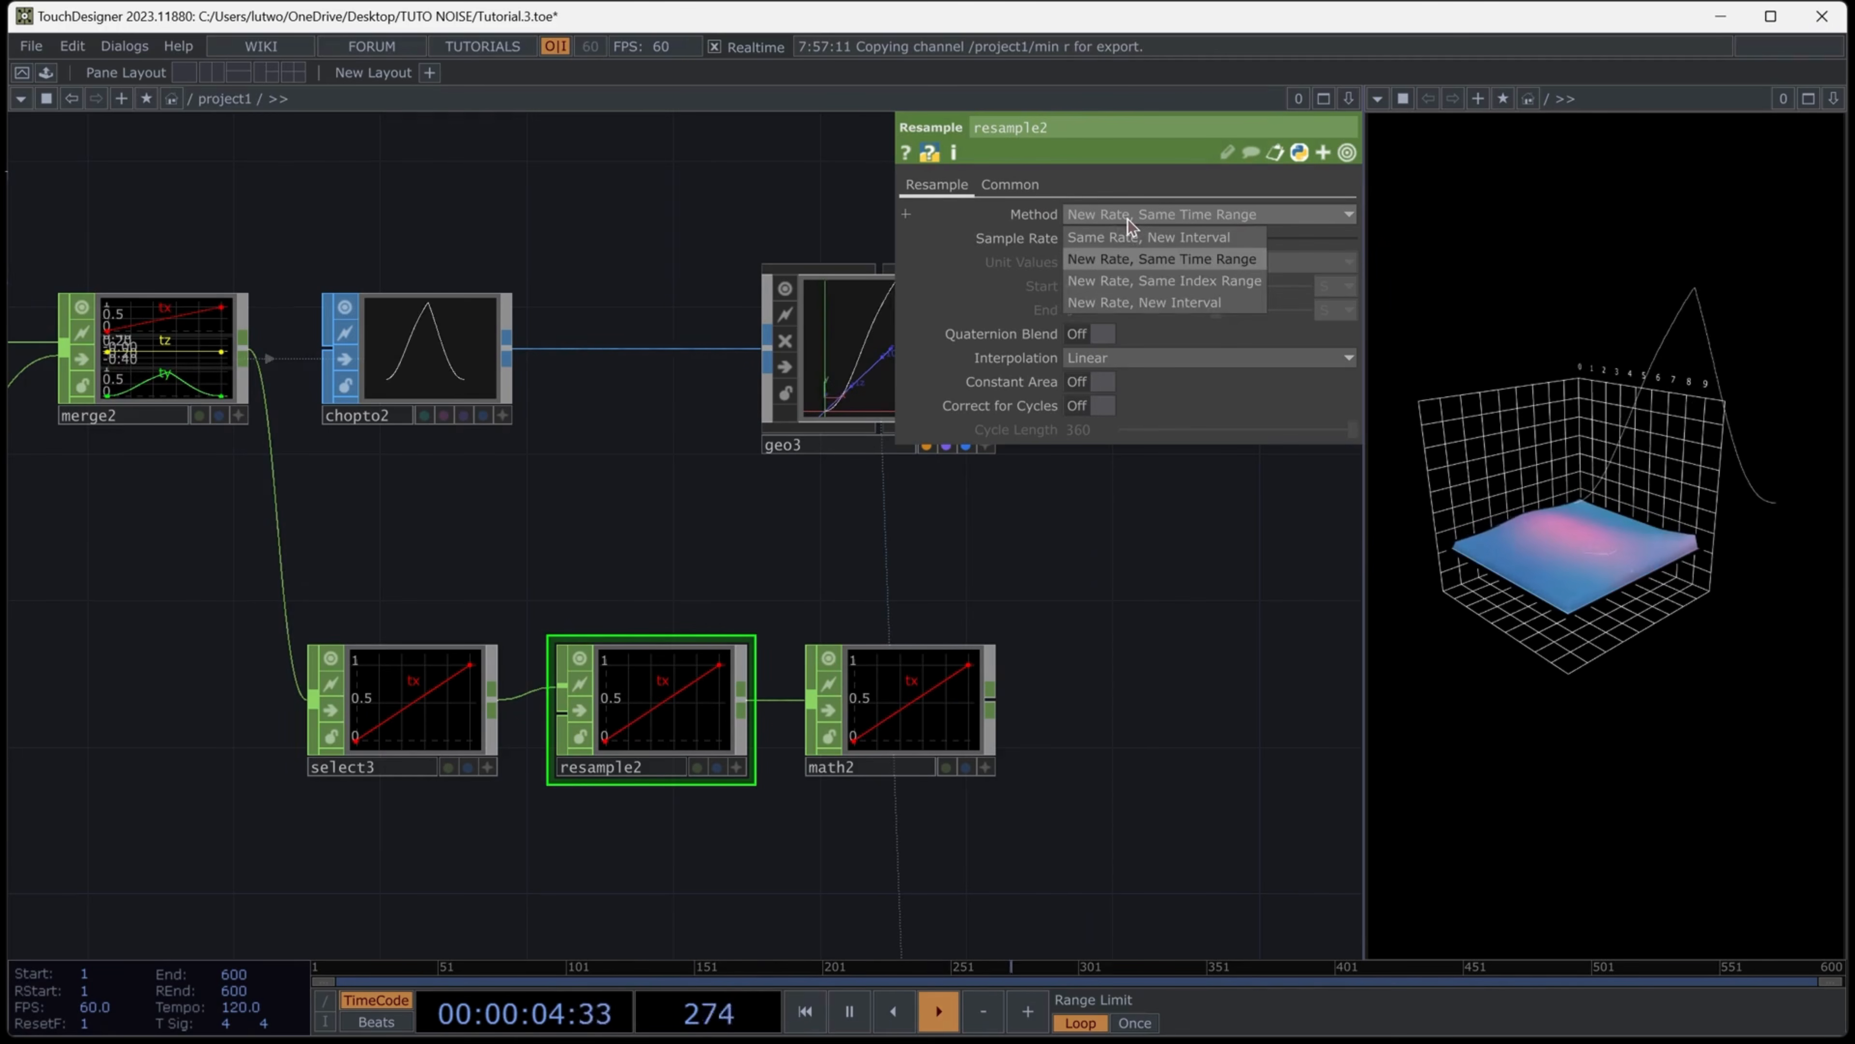
click(1150, 239)
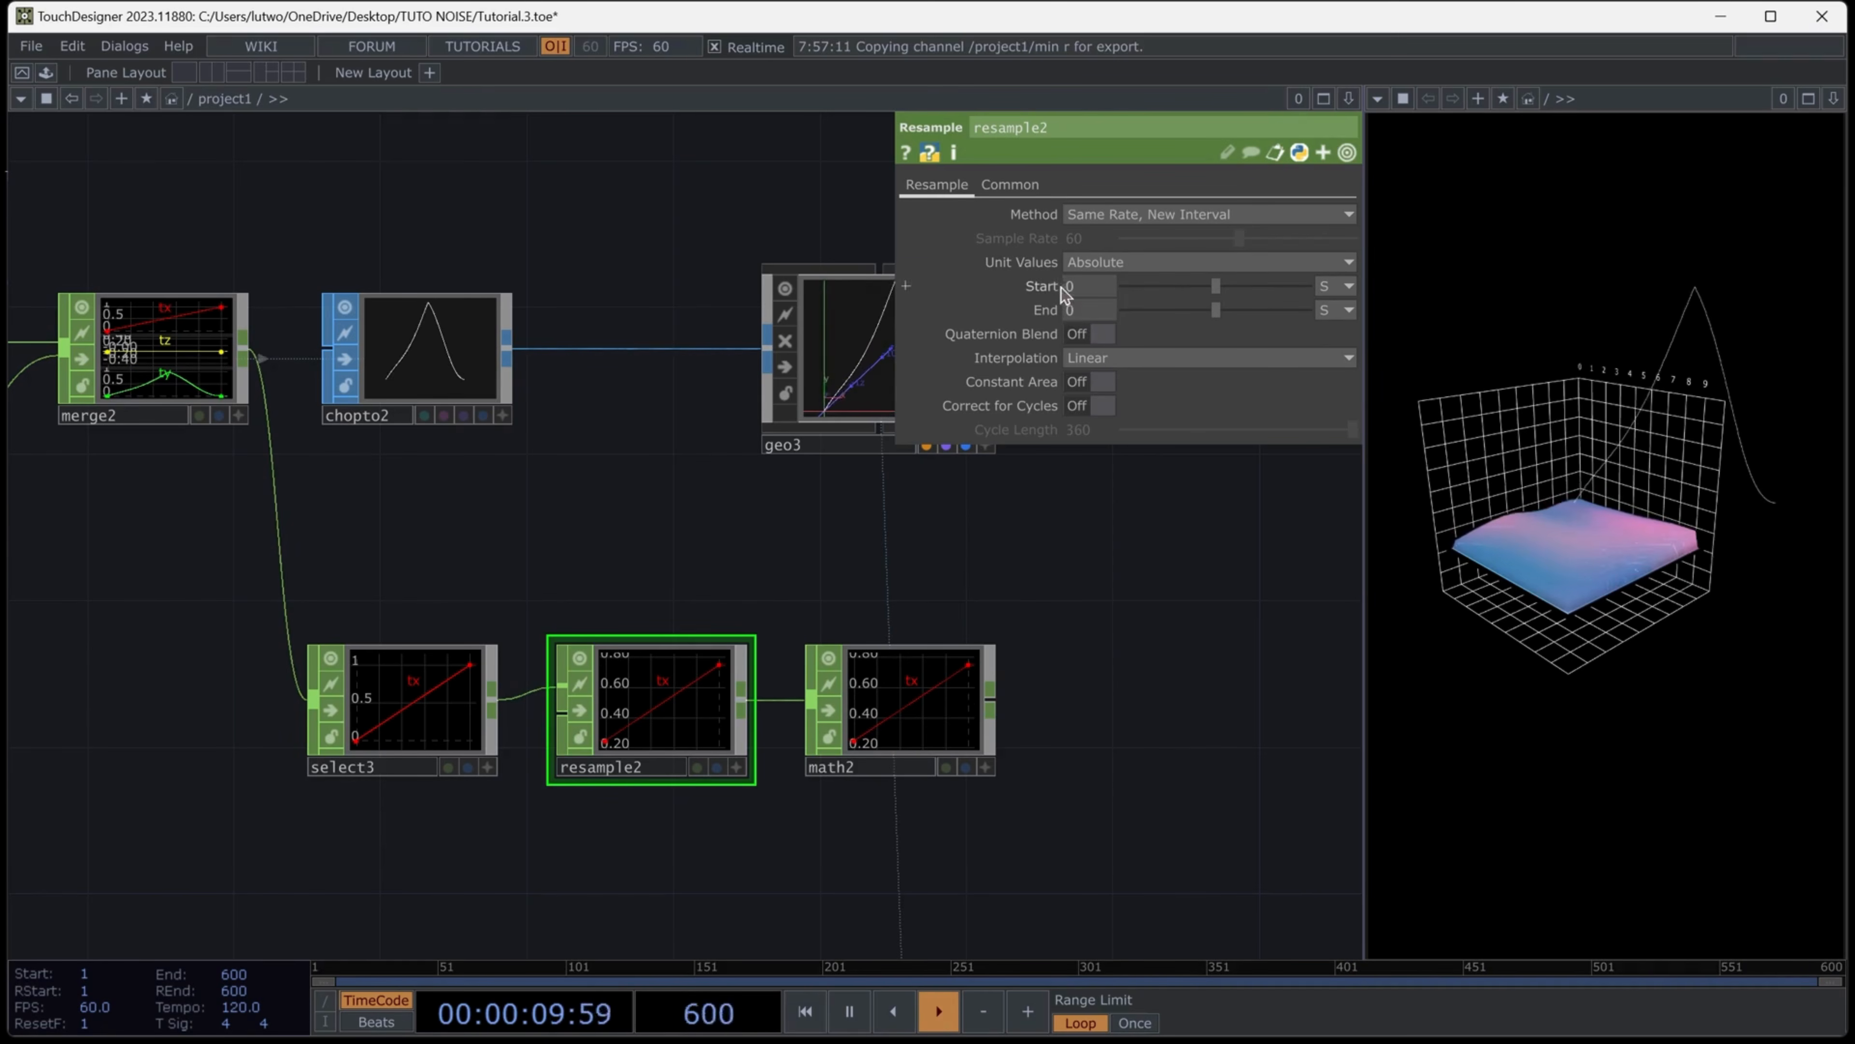
click(1080, 309)
text(50)
key(Return)
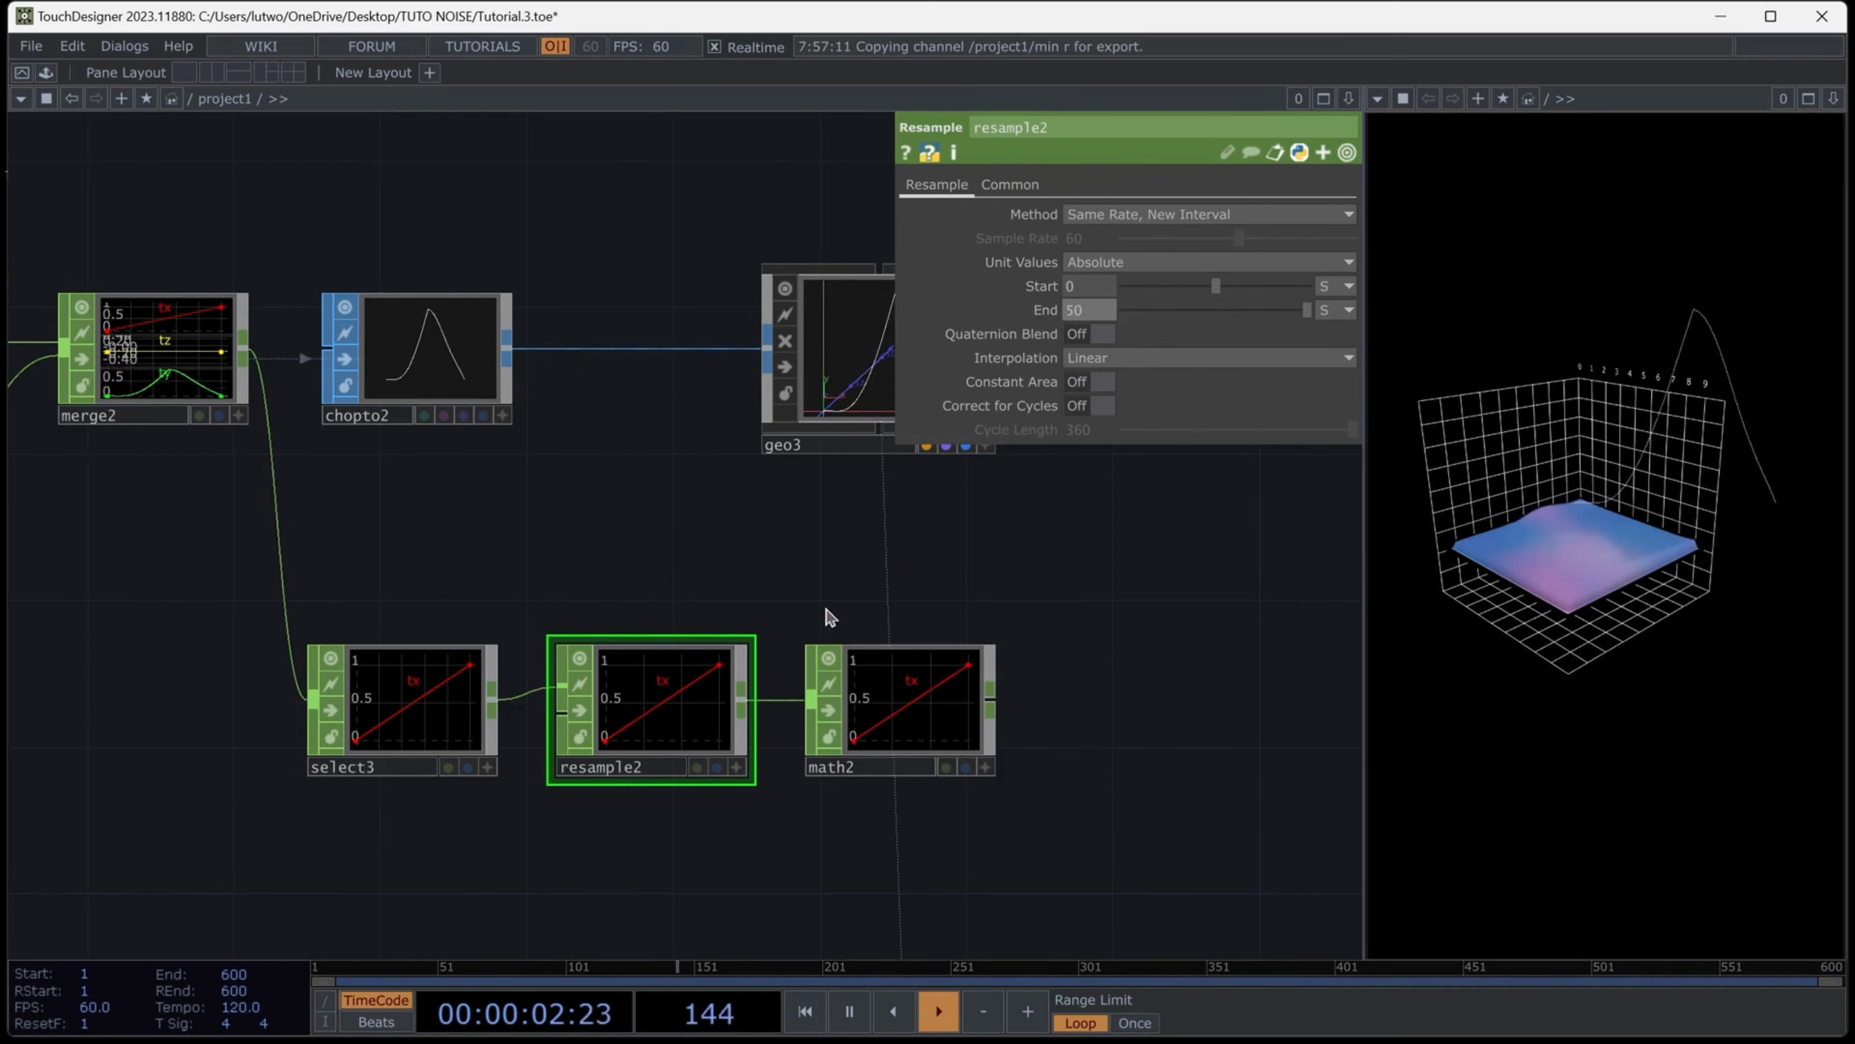
Set math2's To Range to 0–20 and rename the operator clones
scroll(830, 617, down, 3)
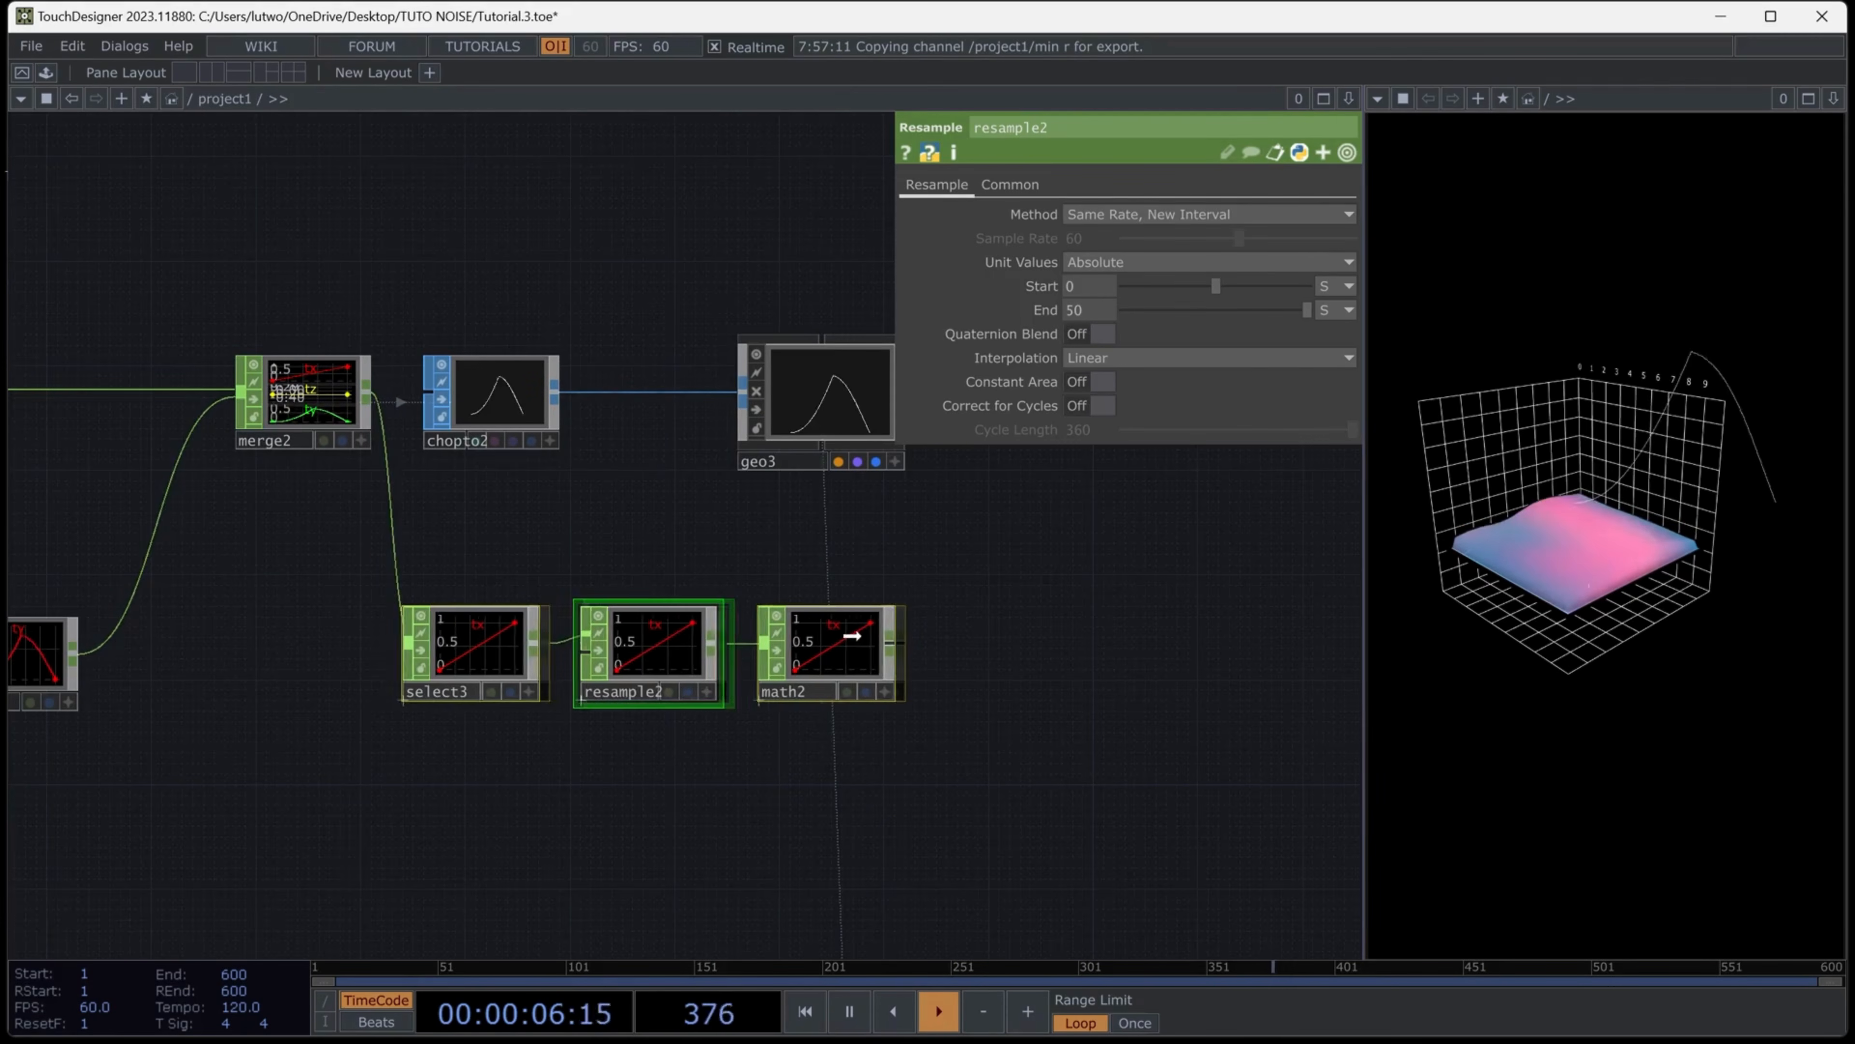
click(824, 642)
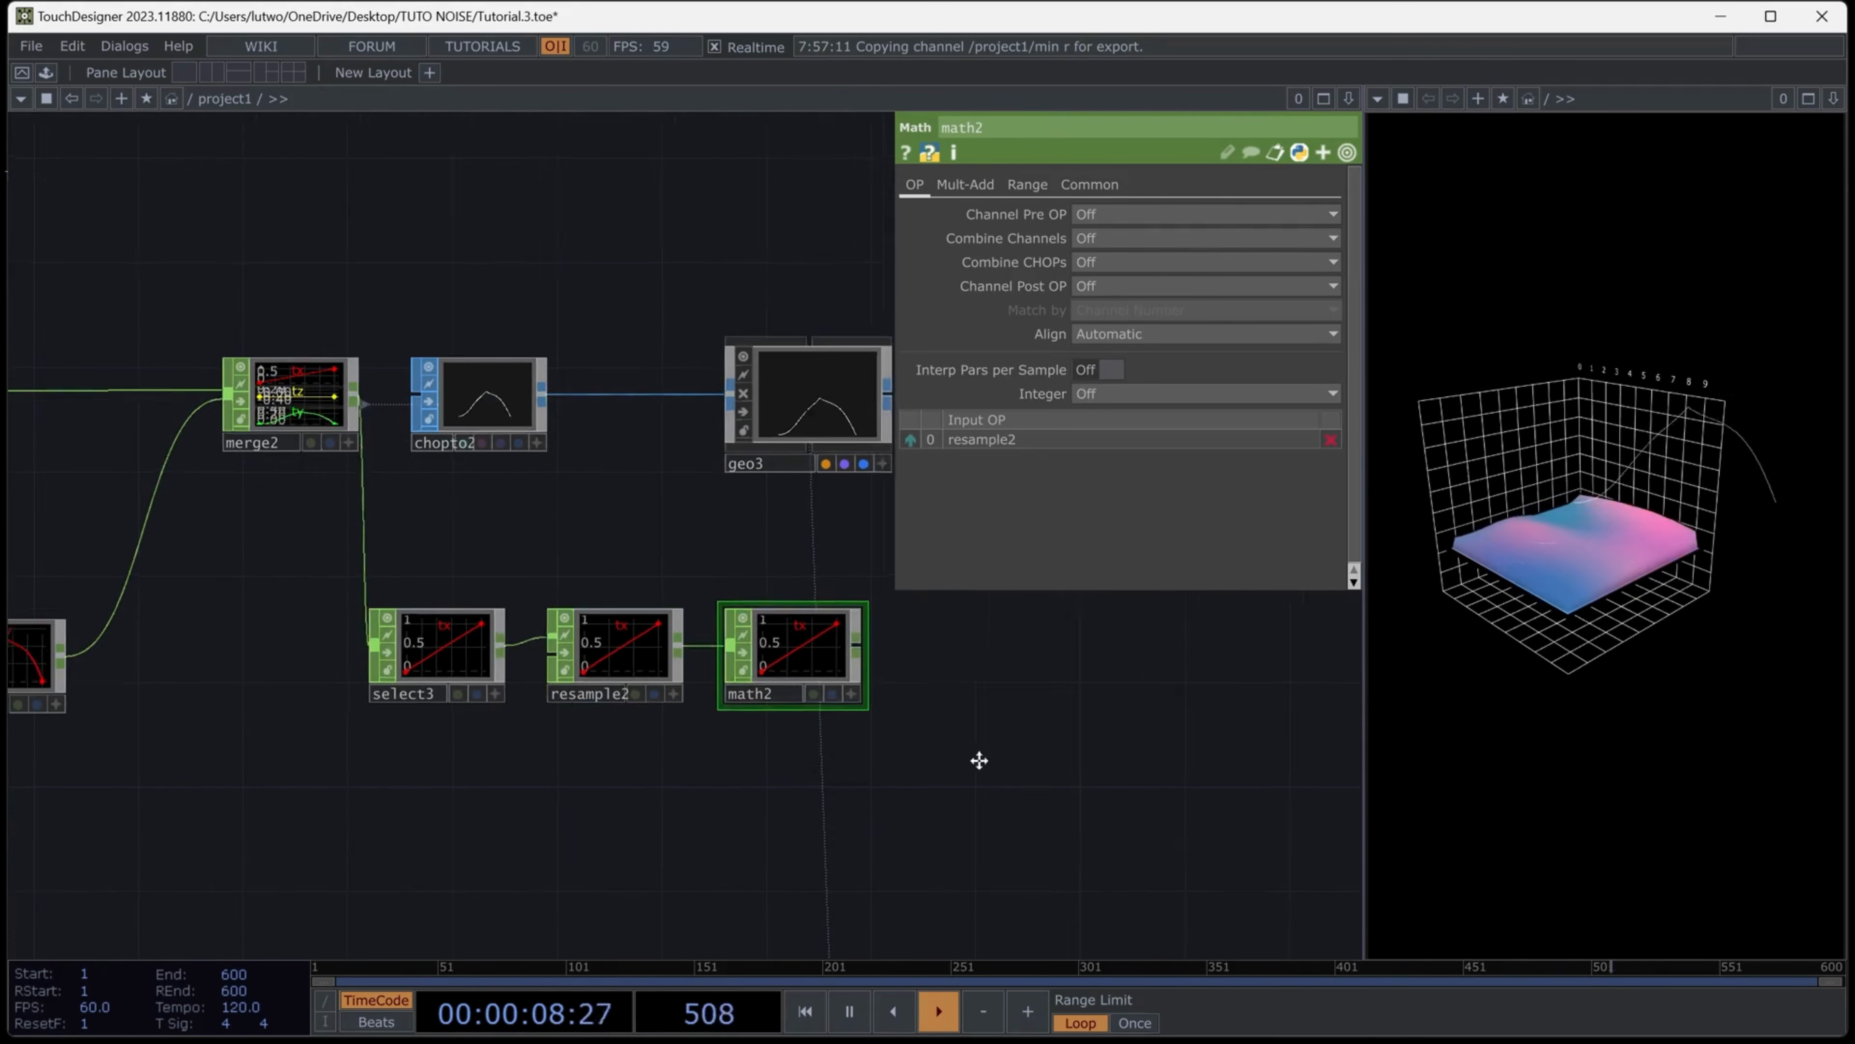
click(1020, 188)
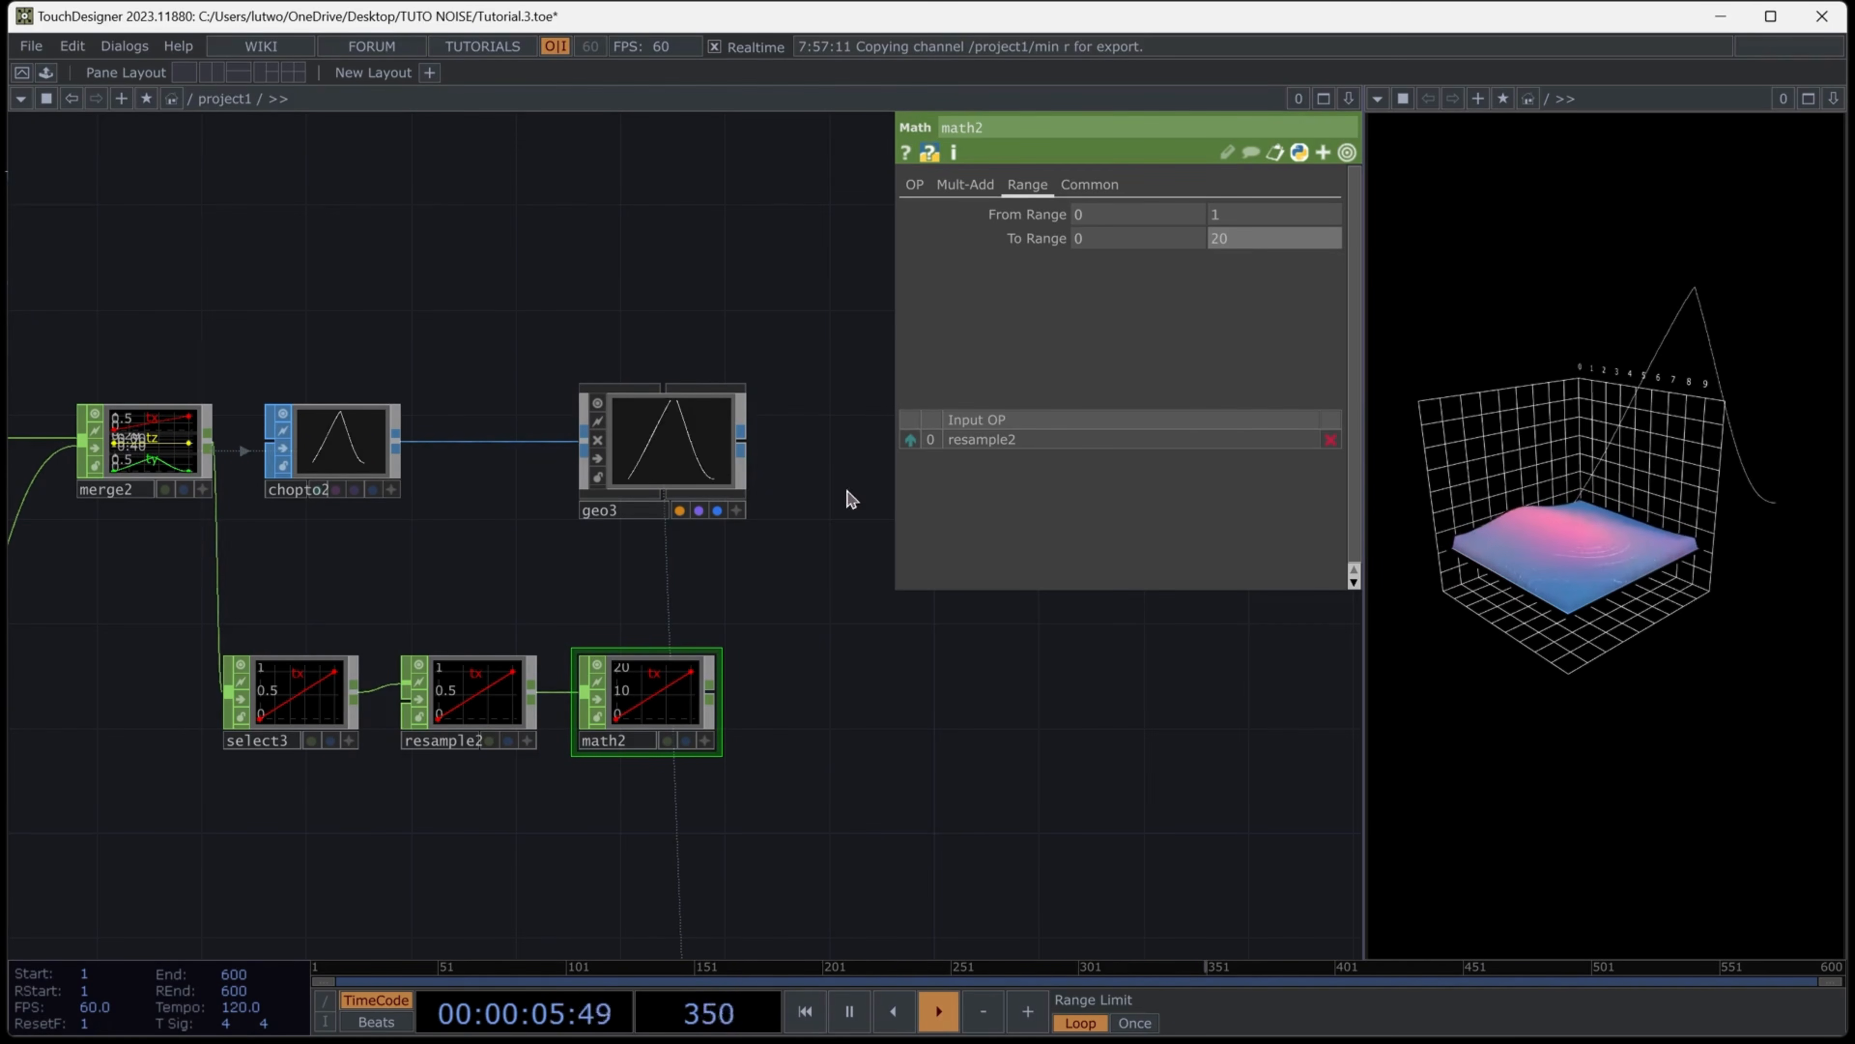
drag(654, 416, 716, 388)
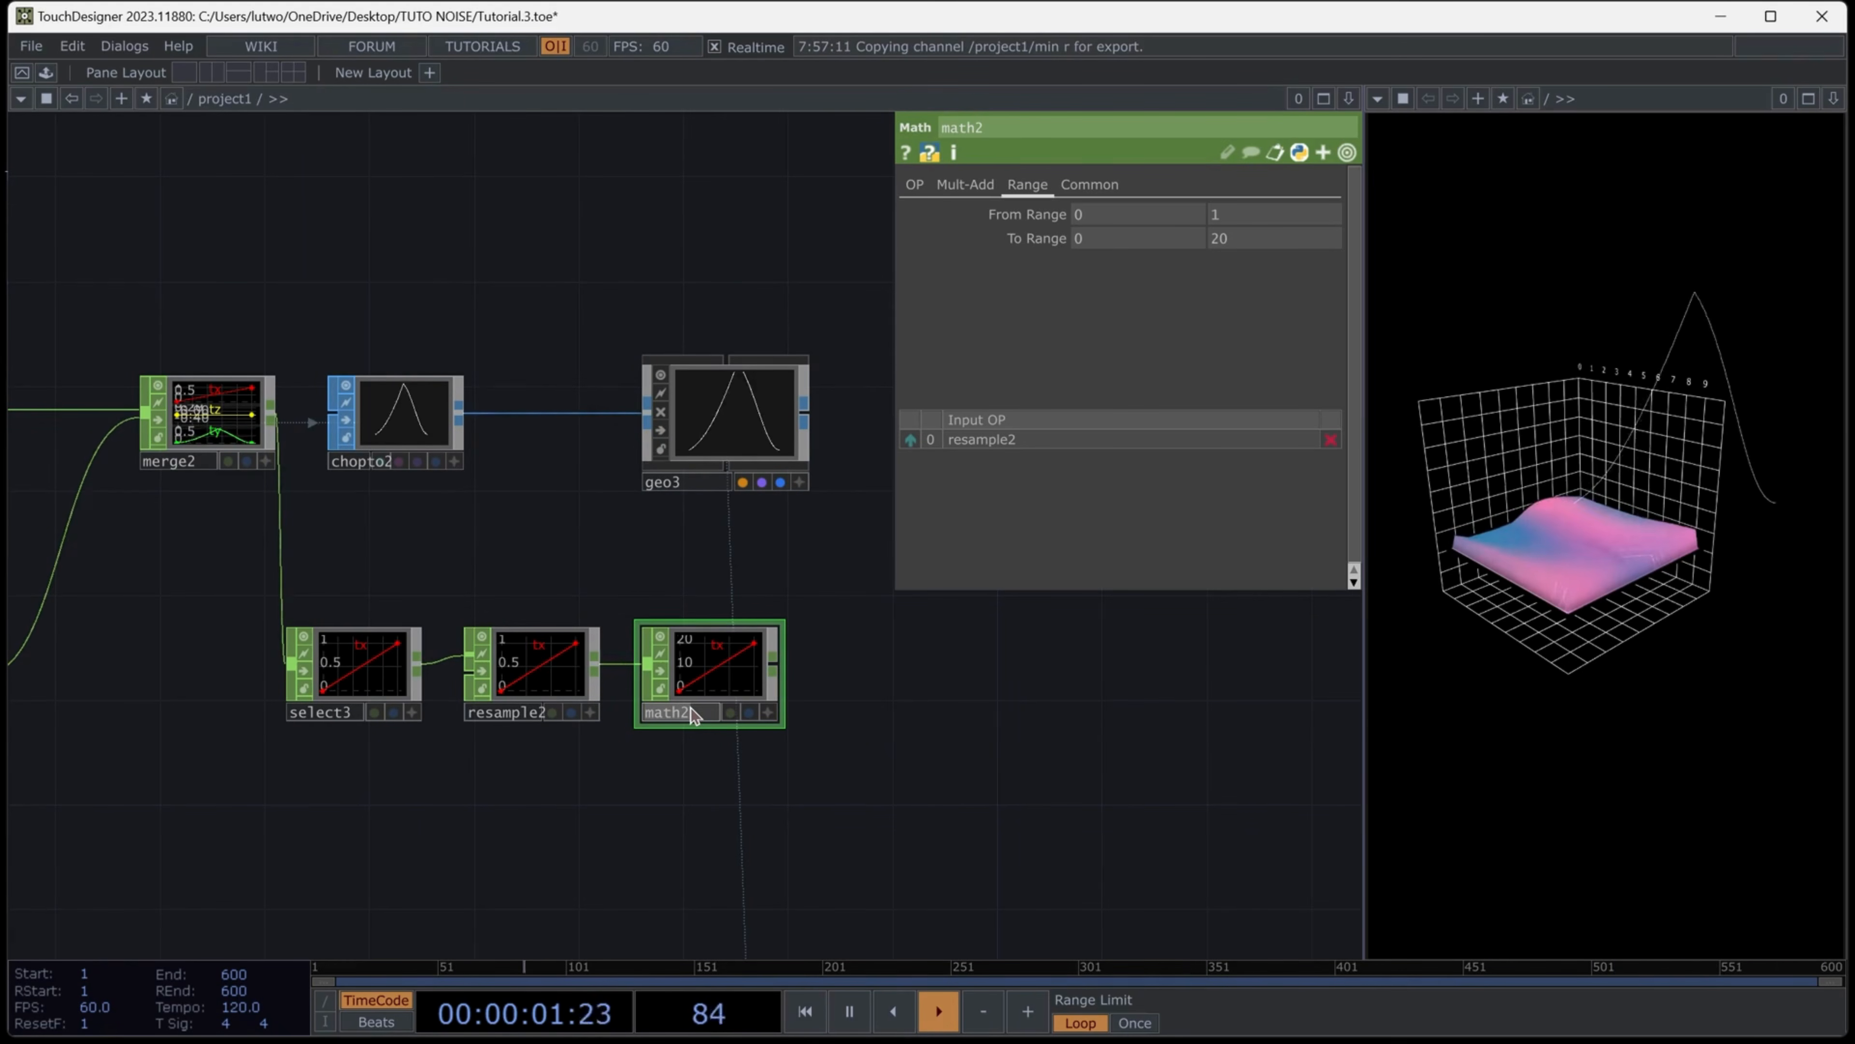
text(nes)
Enable instancing on geo3 with clones as the Translate OP and pick its channel for Translate Z
click(734, 413)
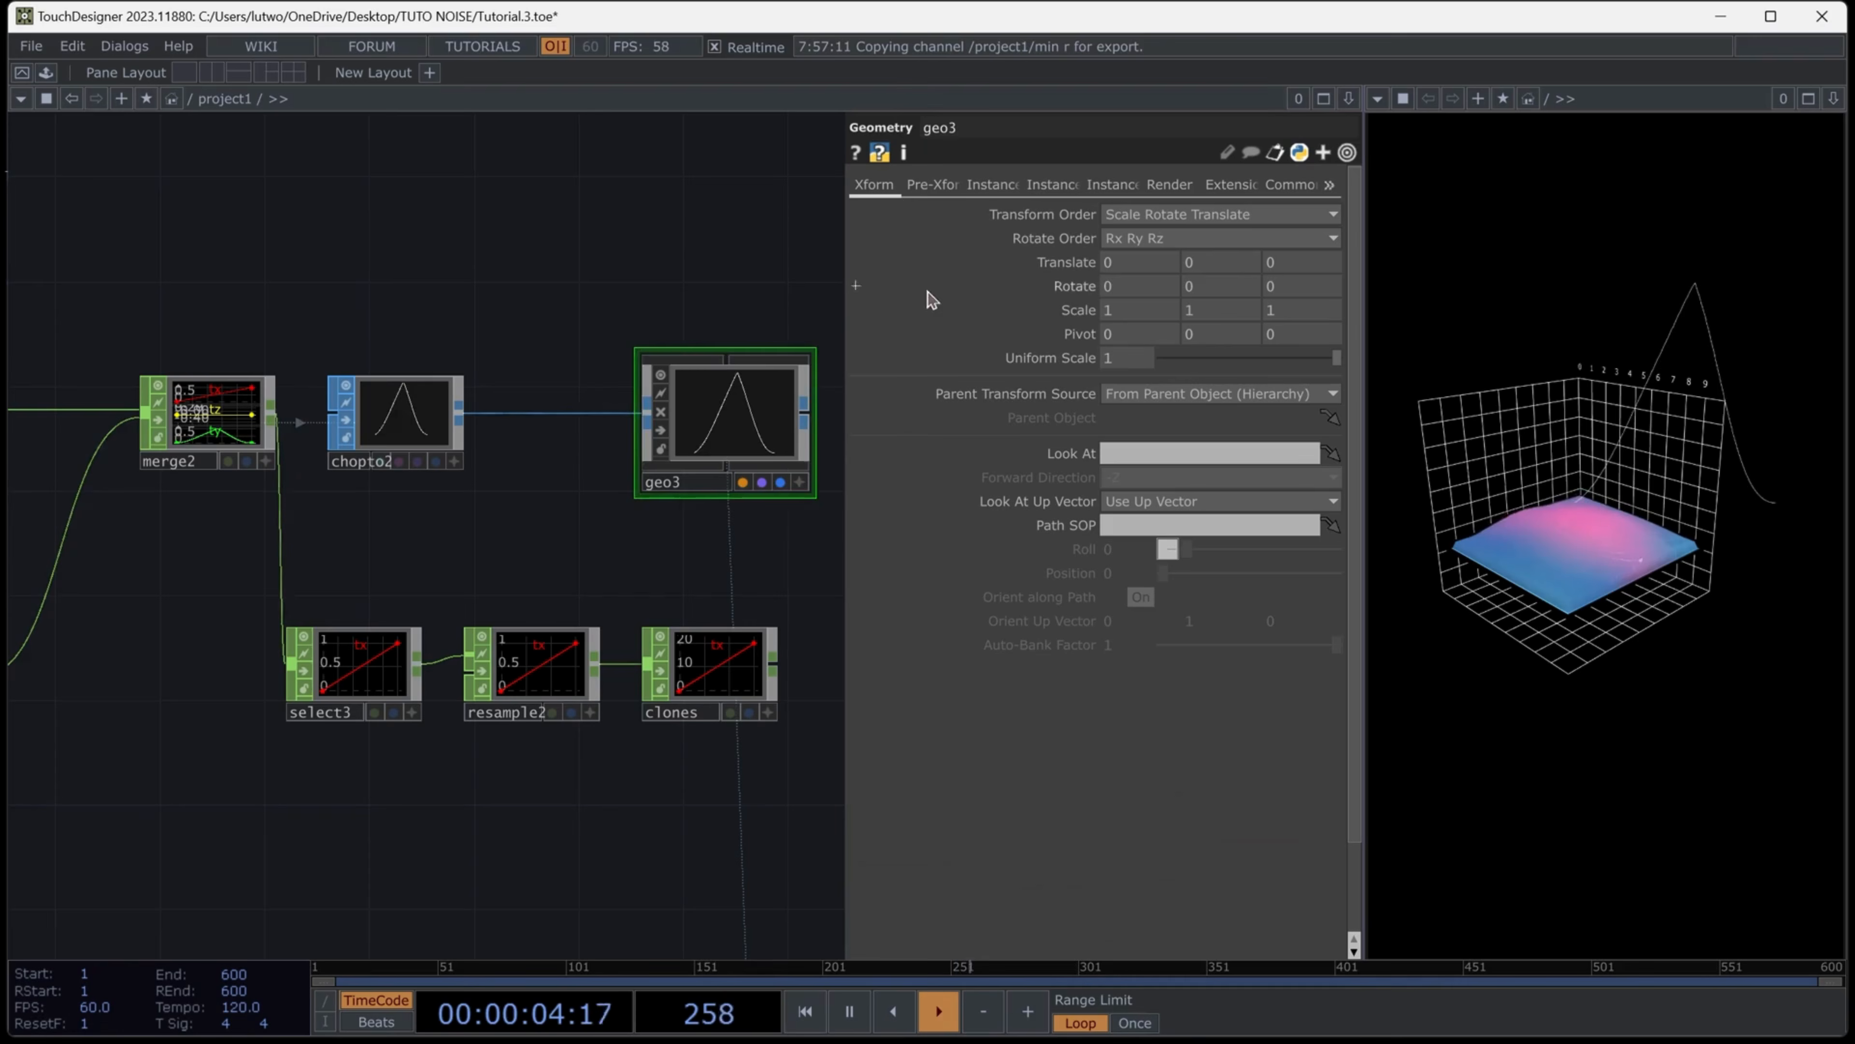
click(993, 184)
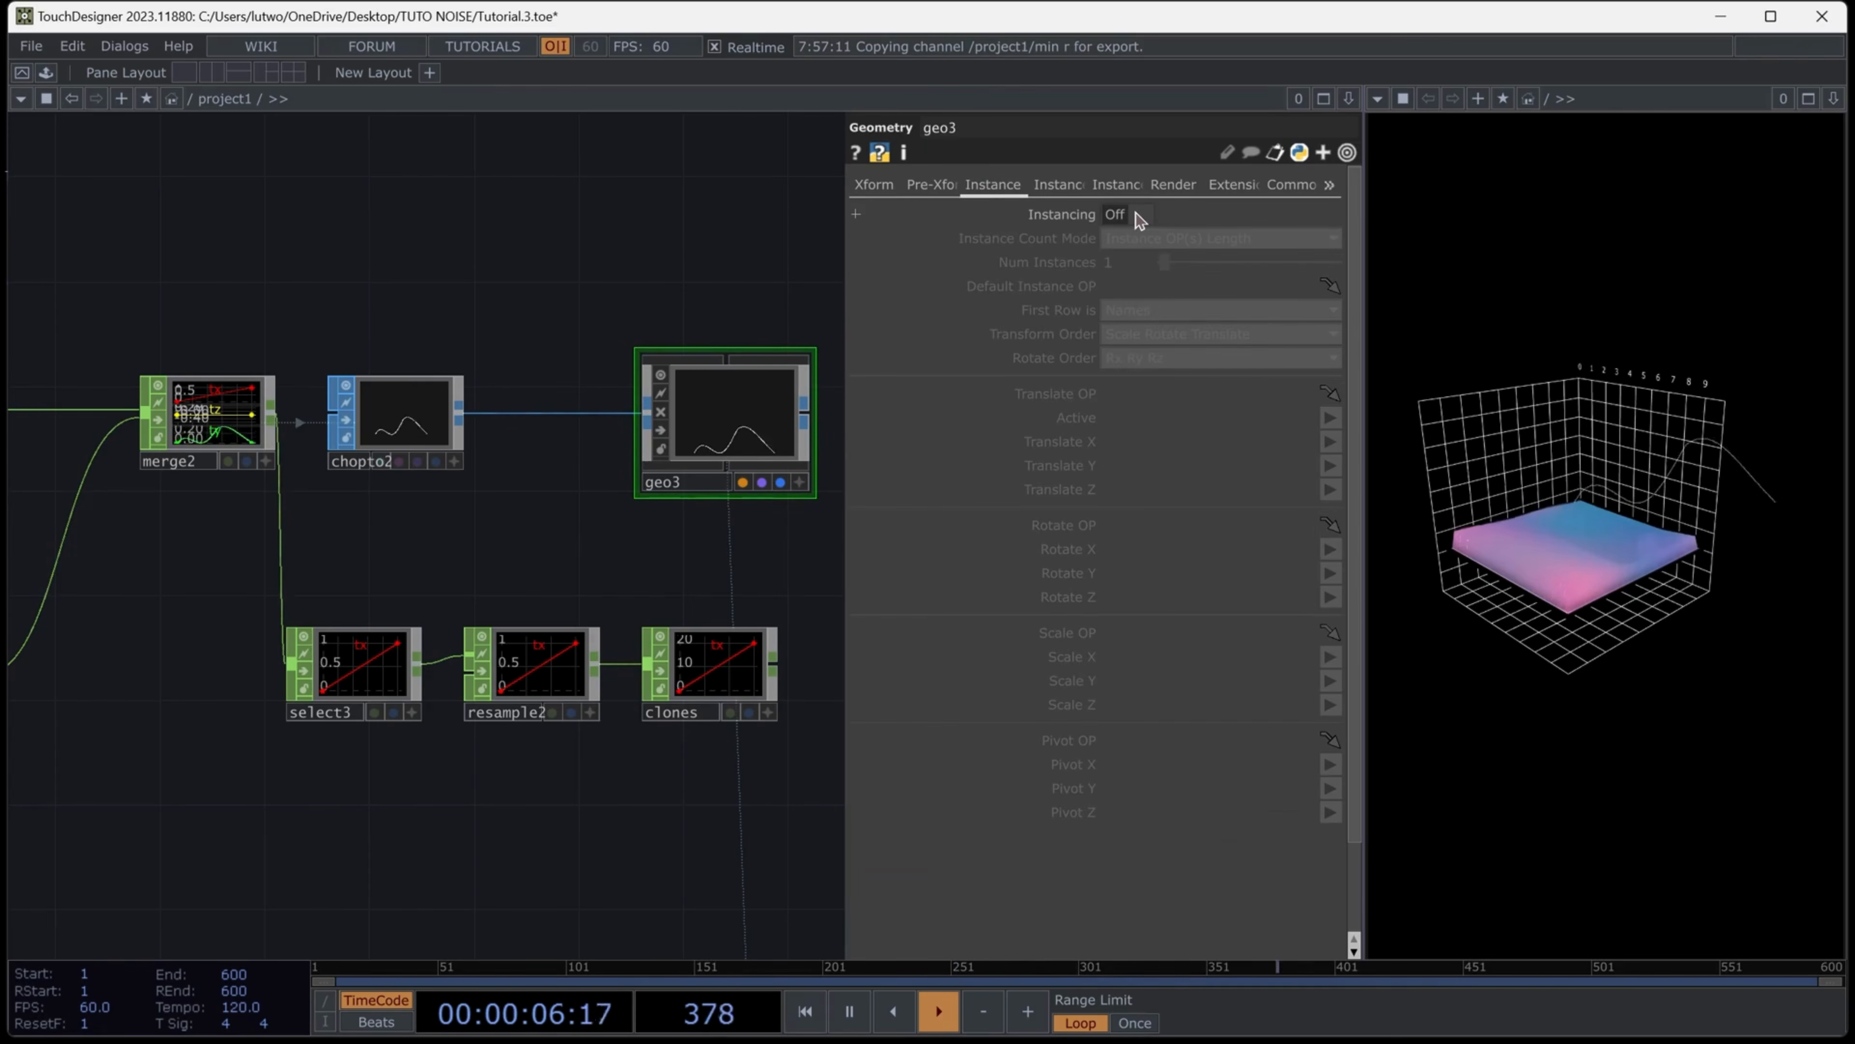
click(1135, 217)
drag(714, 674, 1129, 394)
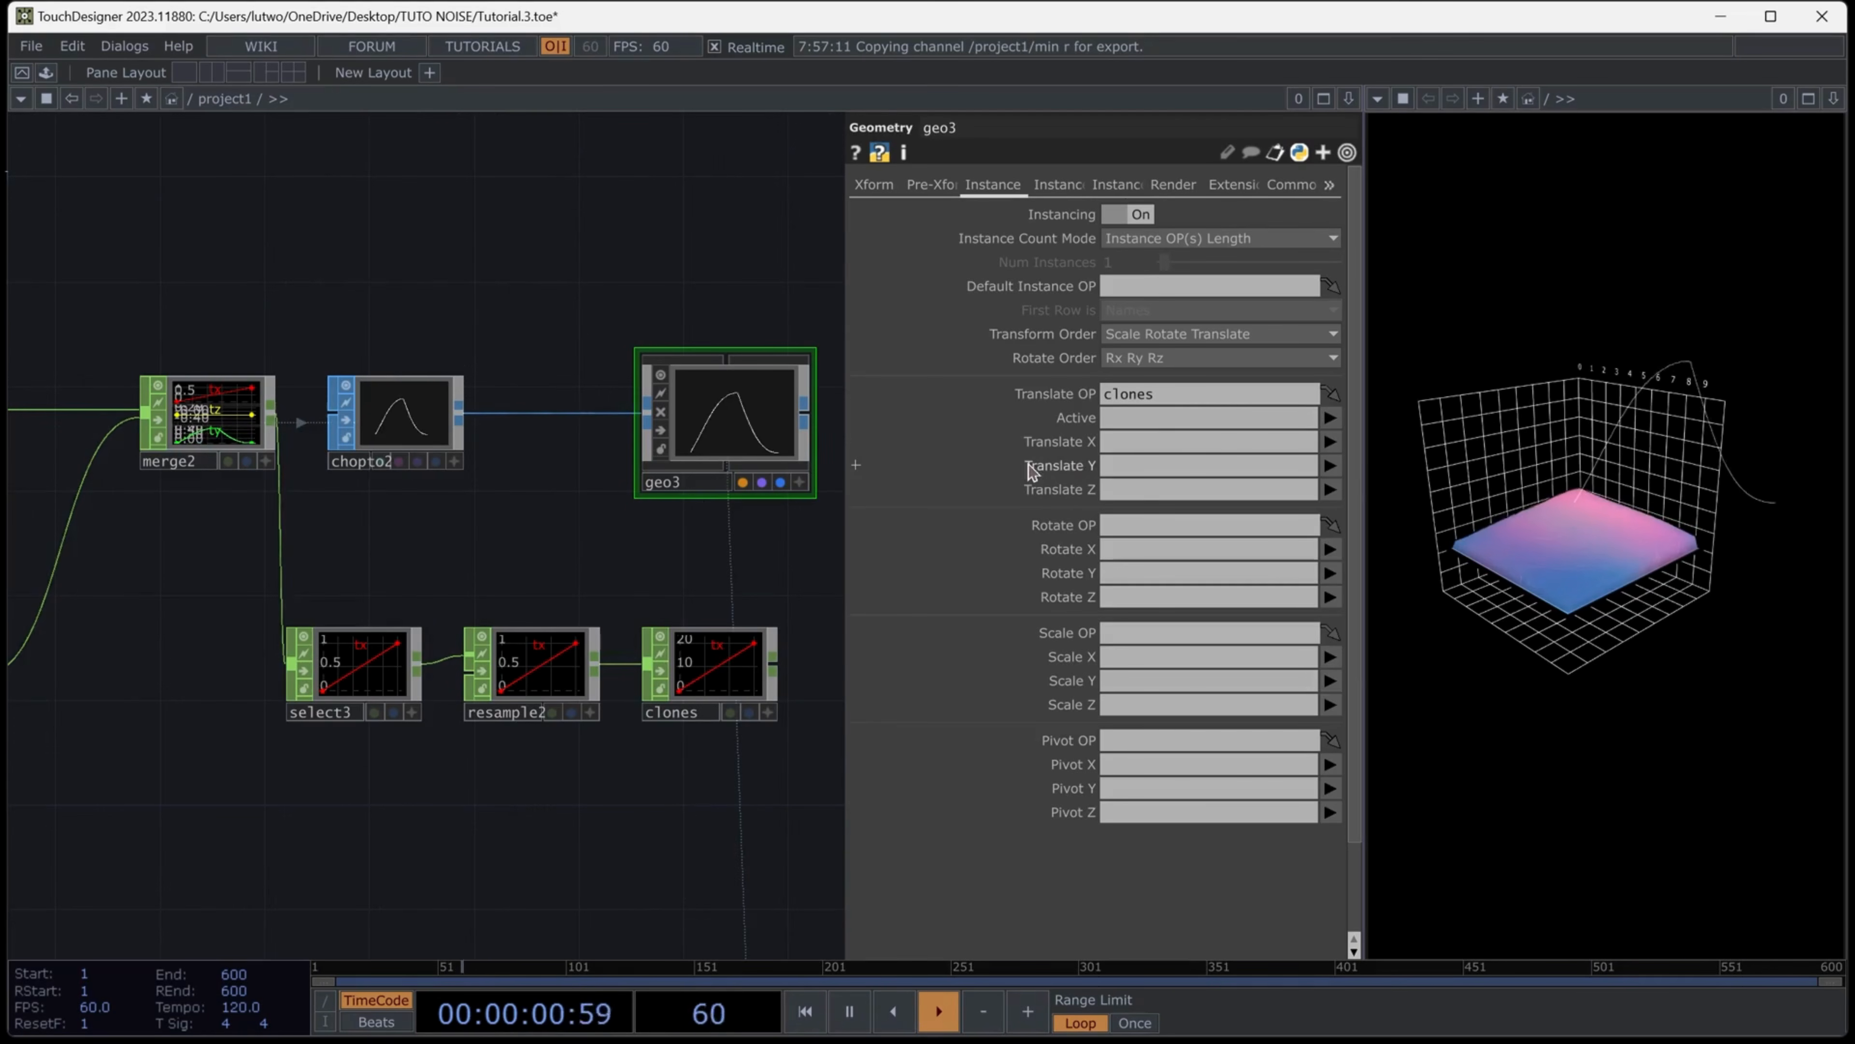
click(1331, 488)
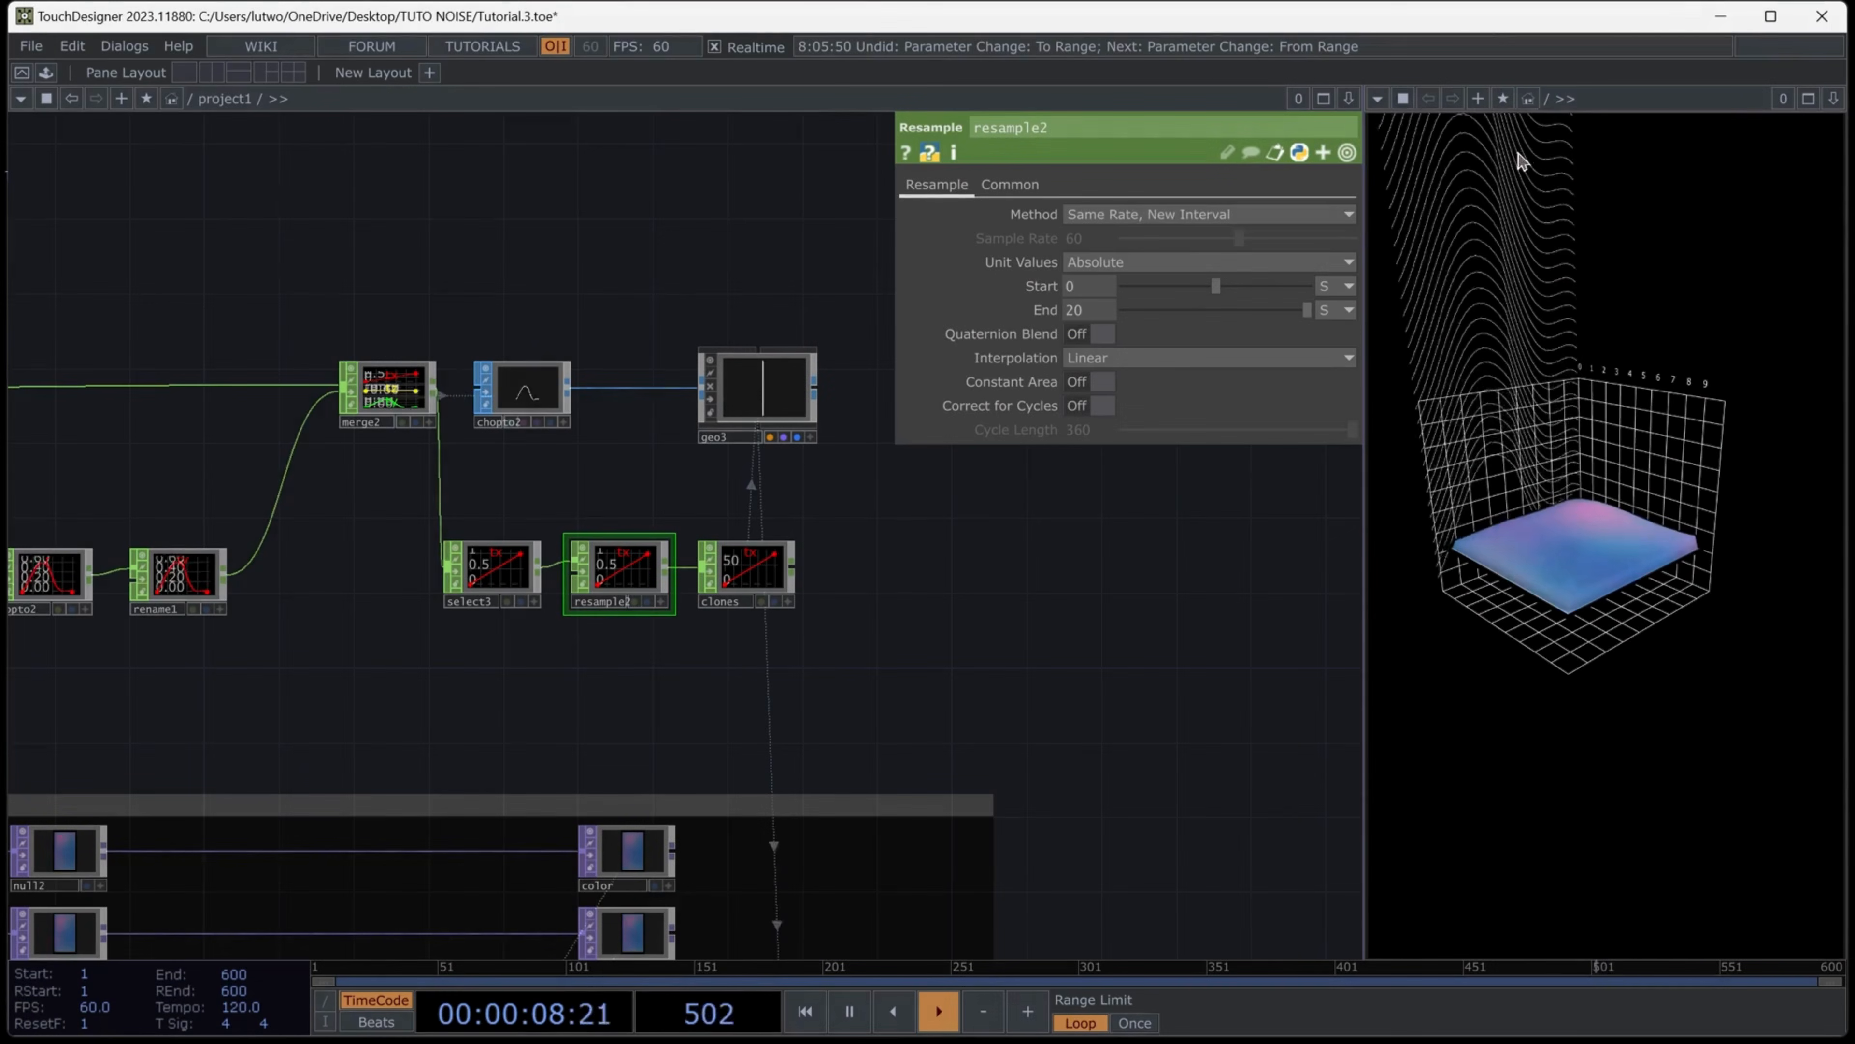
Switch resample2's Start and End units to Samples and set End to 20
click(1348, 290)
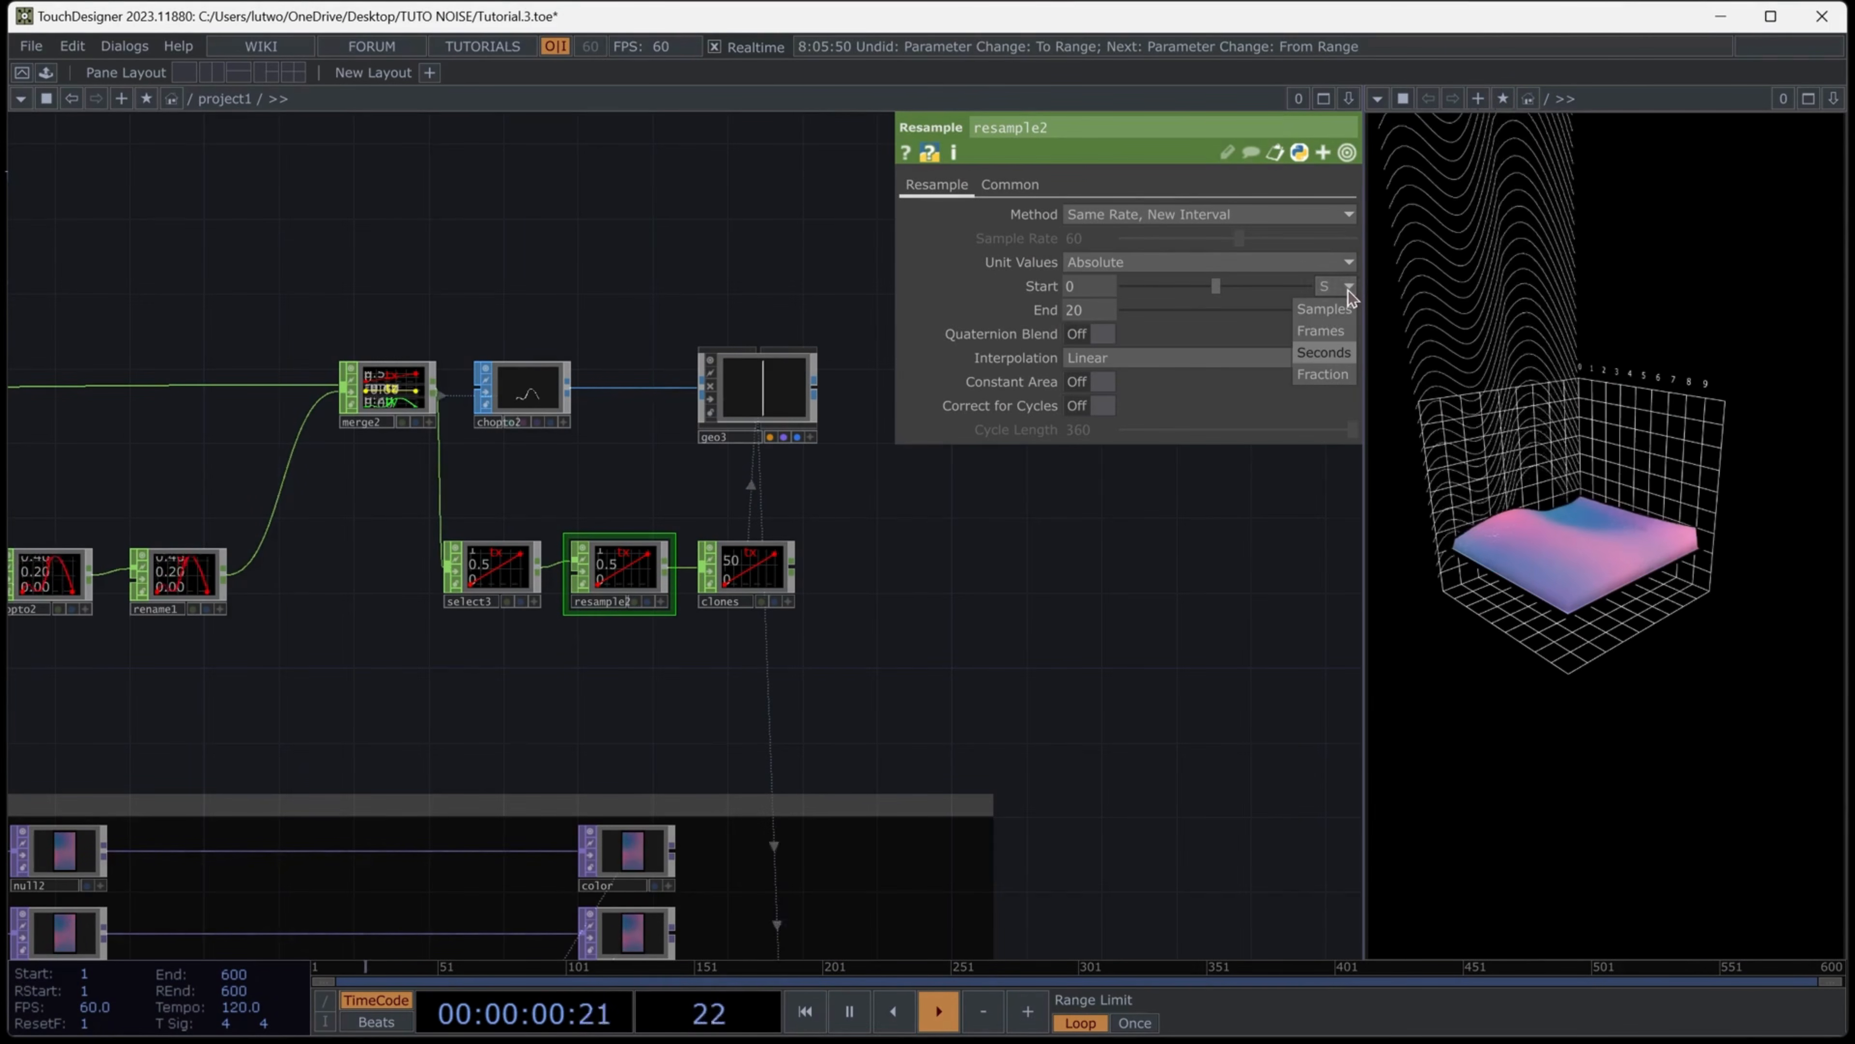
click(1342, 313)
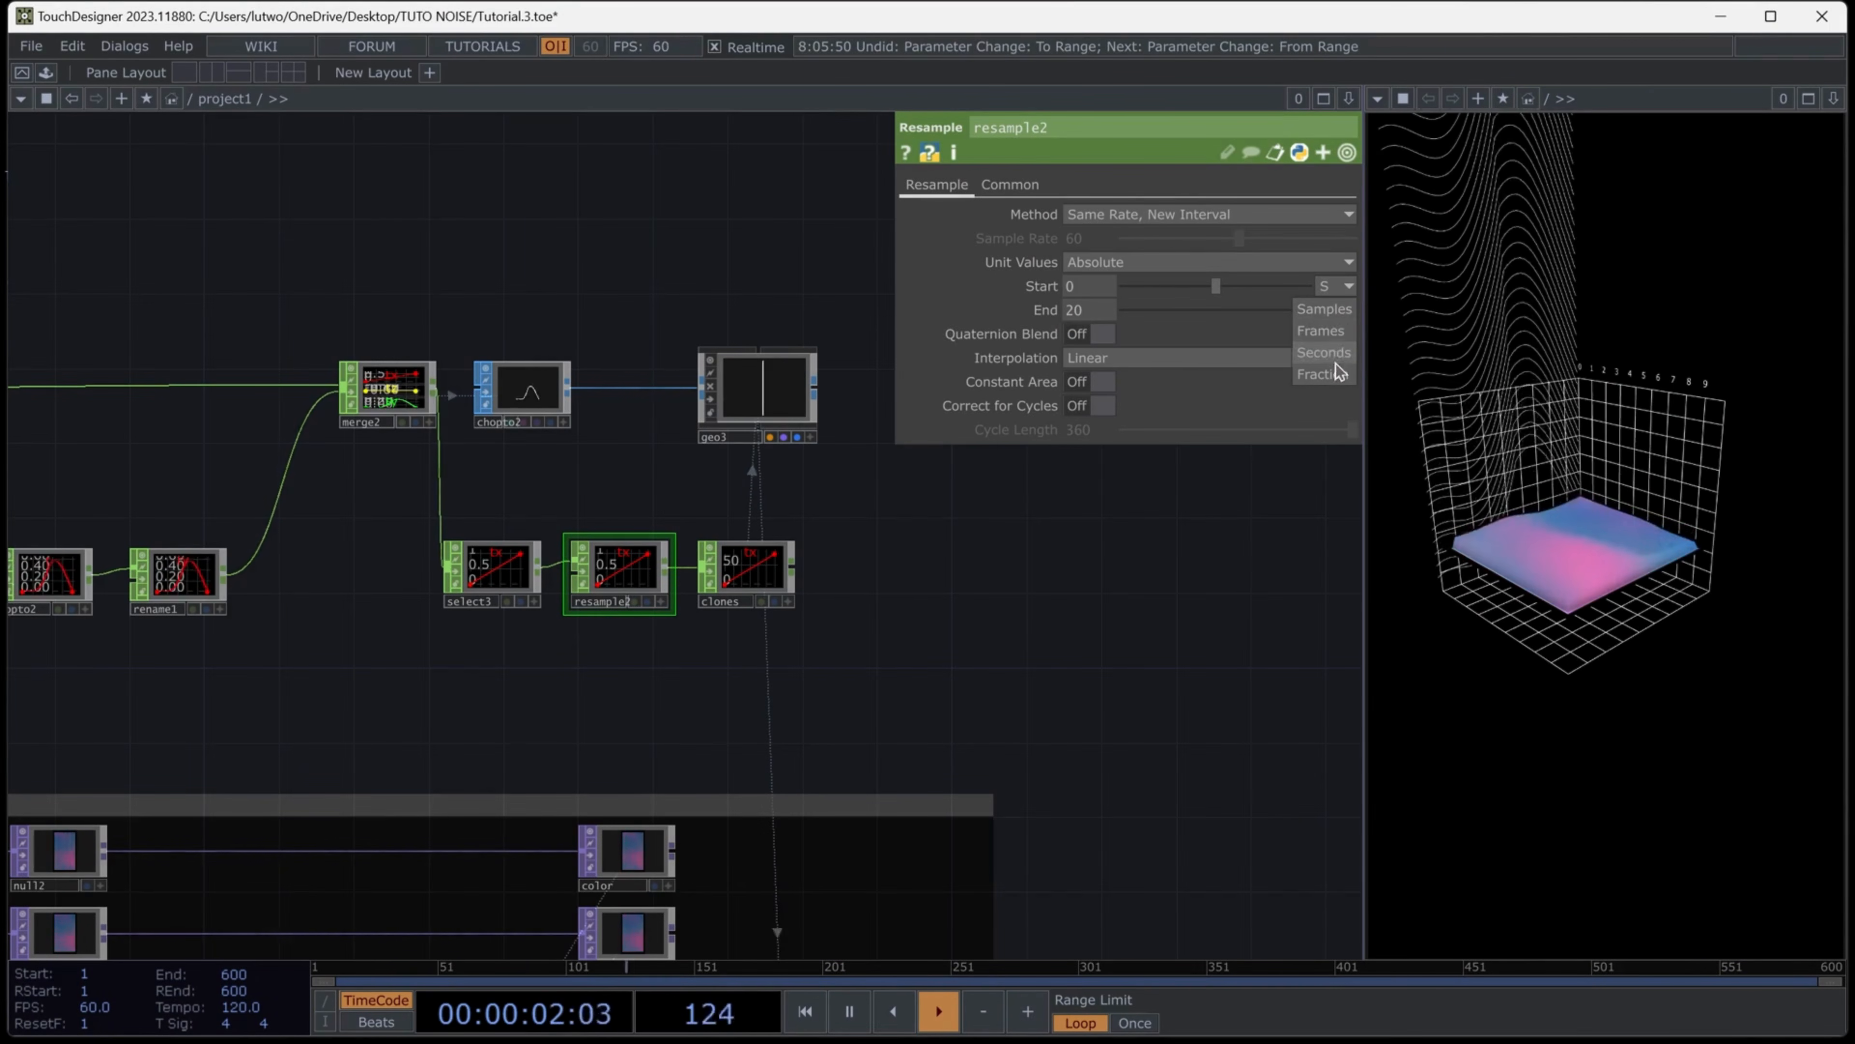
click(1348, 309)
click(1340, 331)
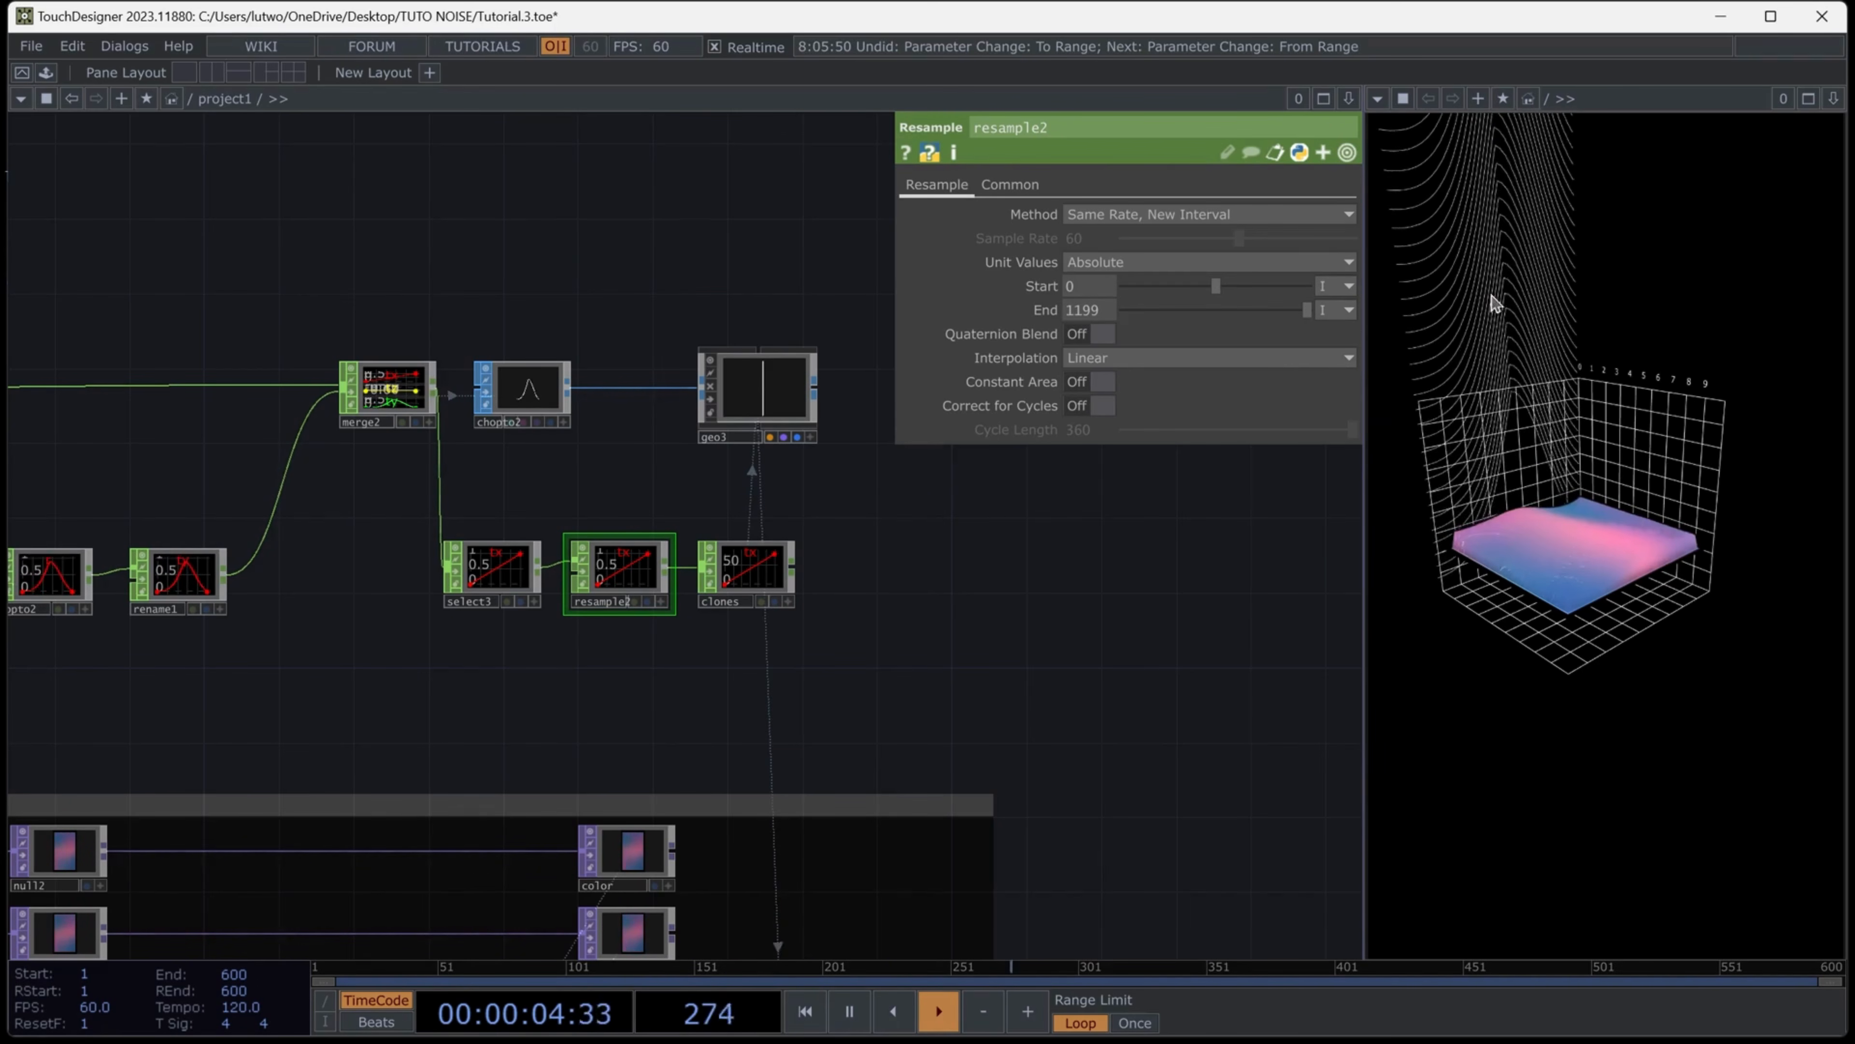
text(20)
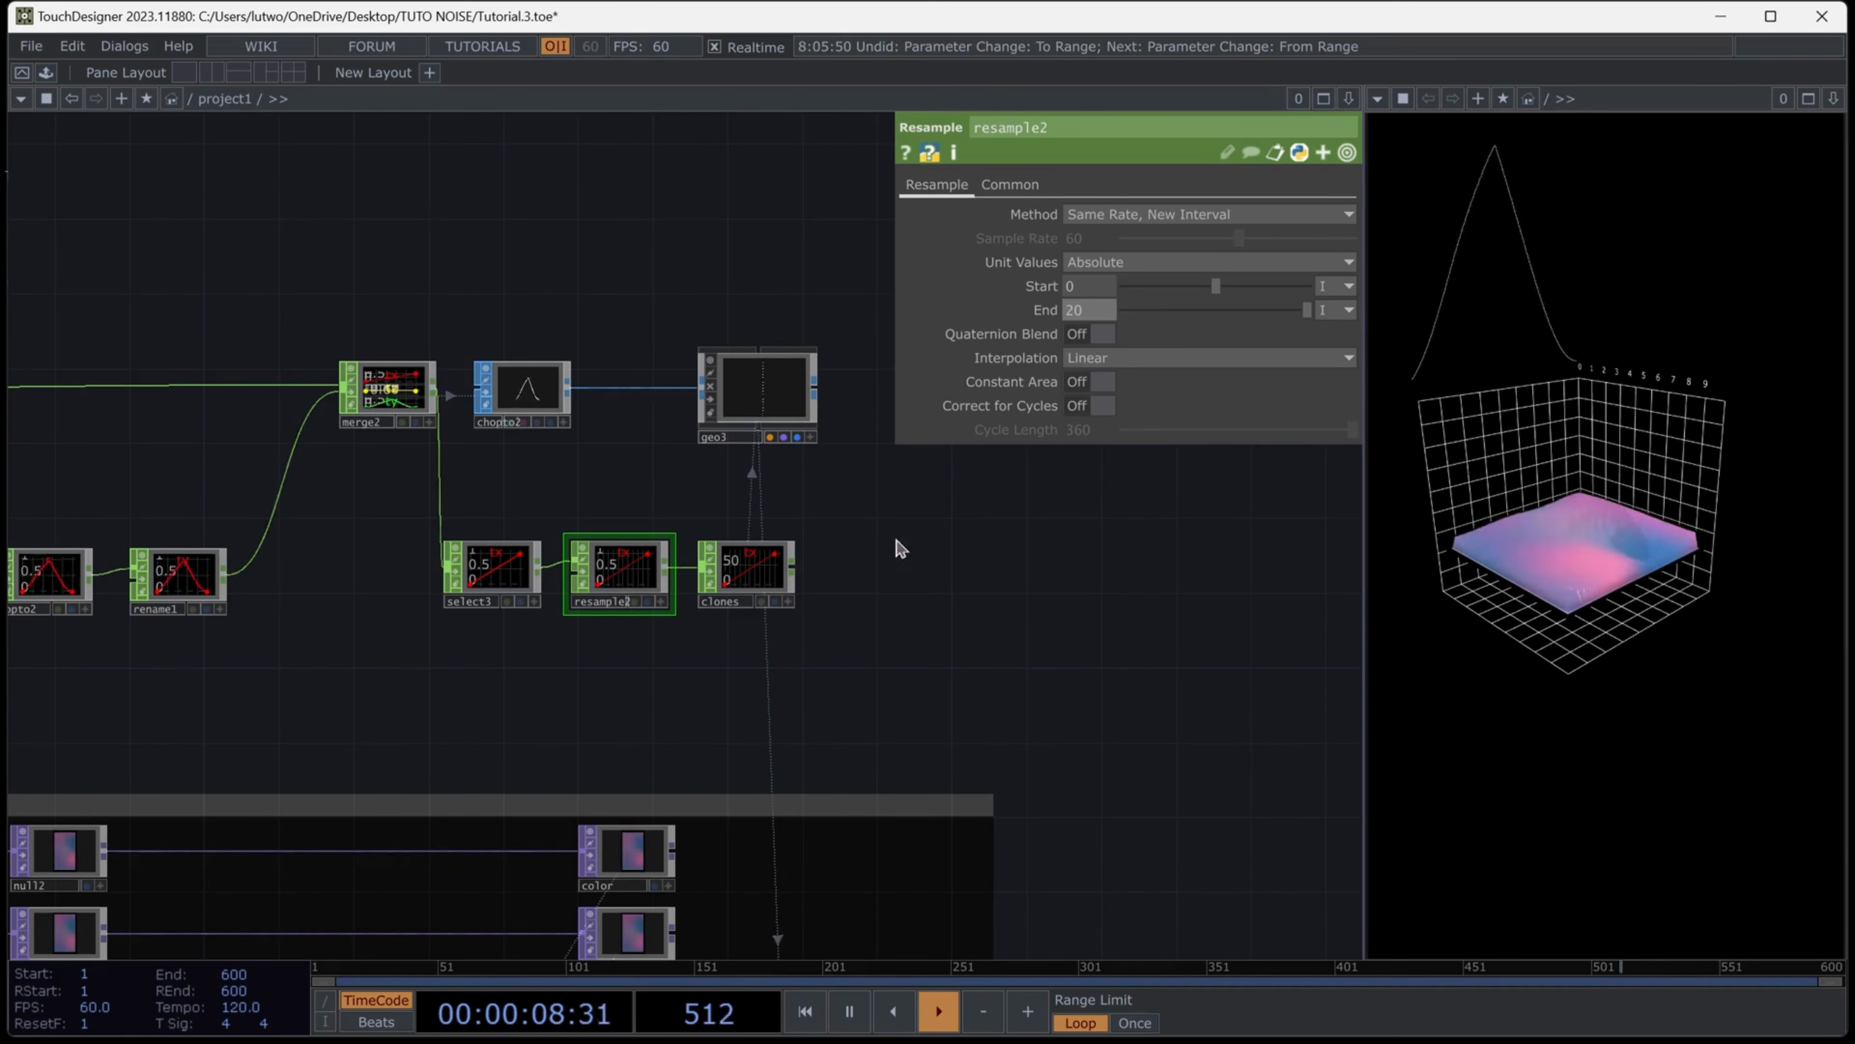
Set the clones Math CHOP's From Range to 0–1 and its To Range to 0–20
click(747, 570)
click(1280, 215)
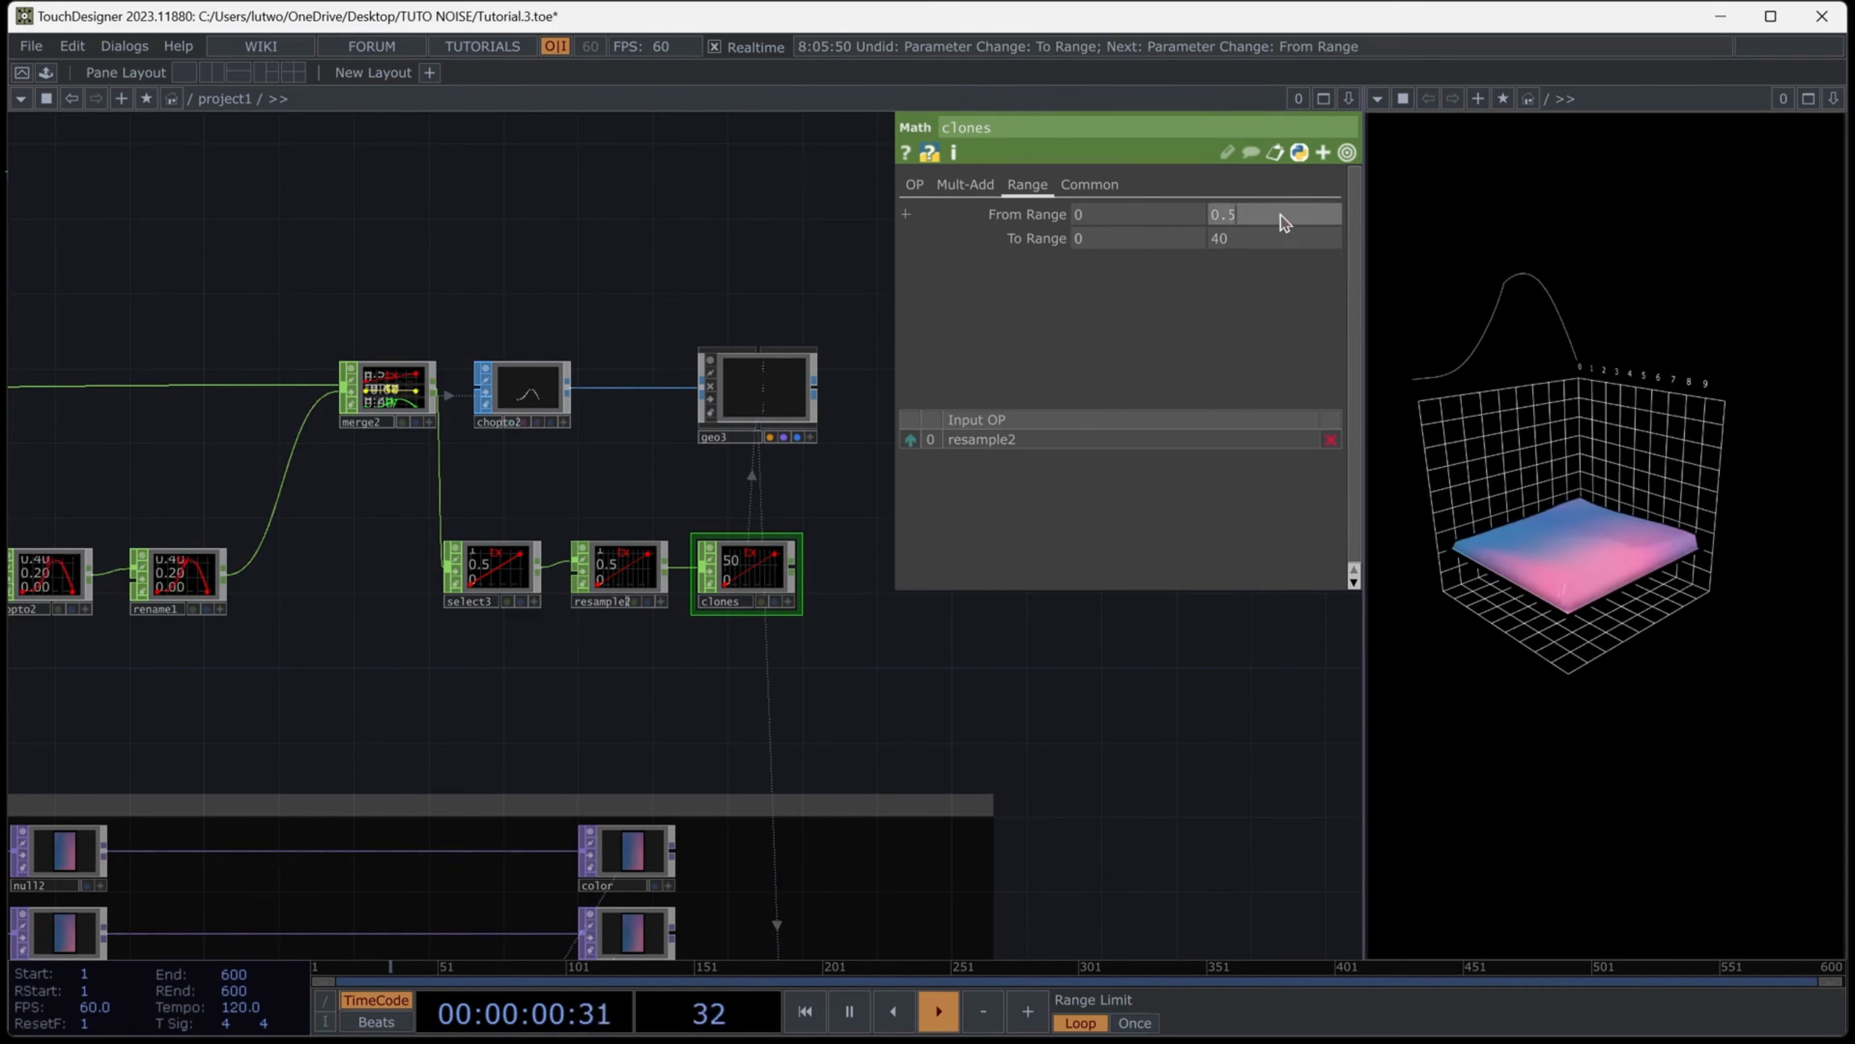
text(1)
key(Return)
click(1284, 236)
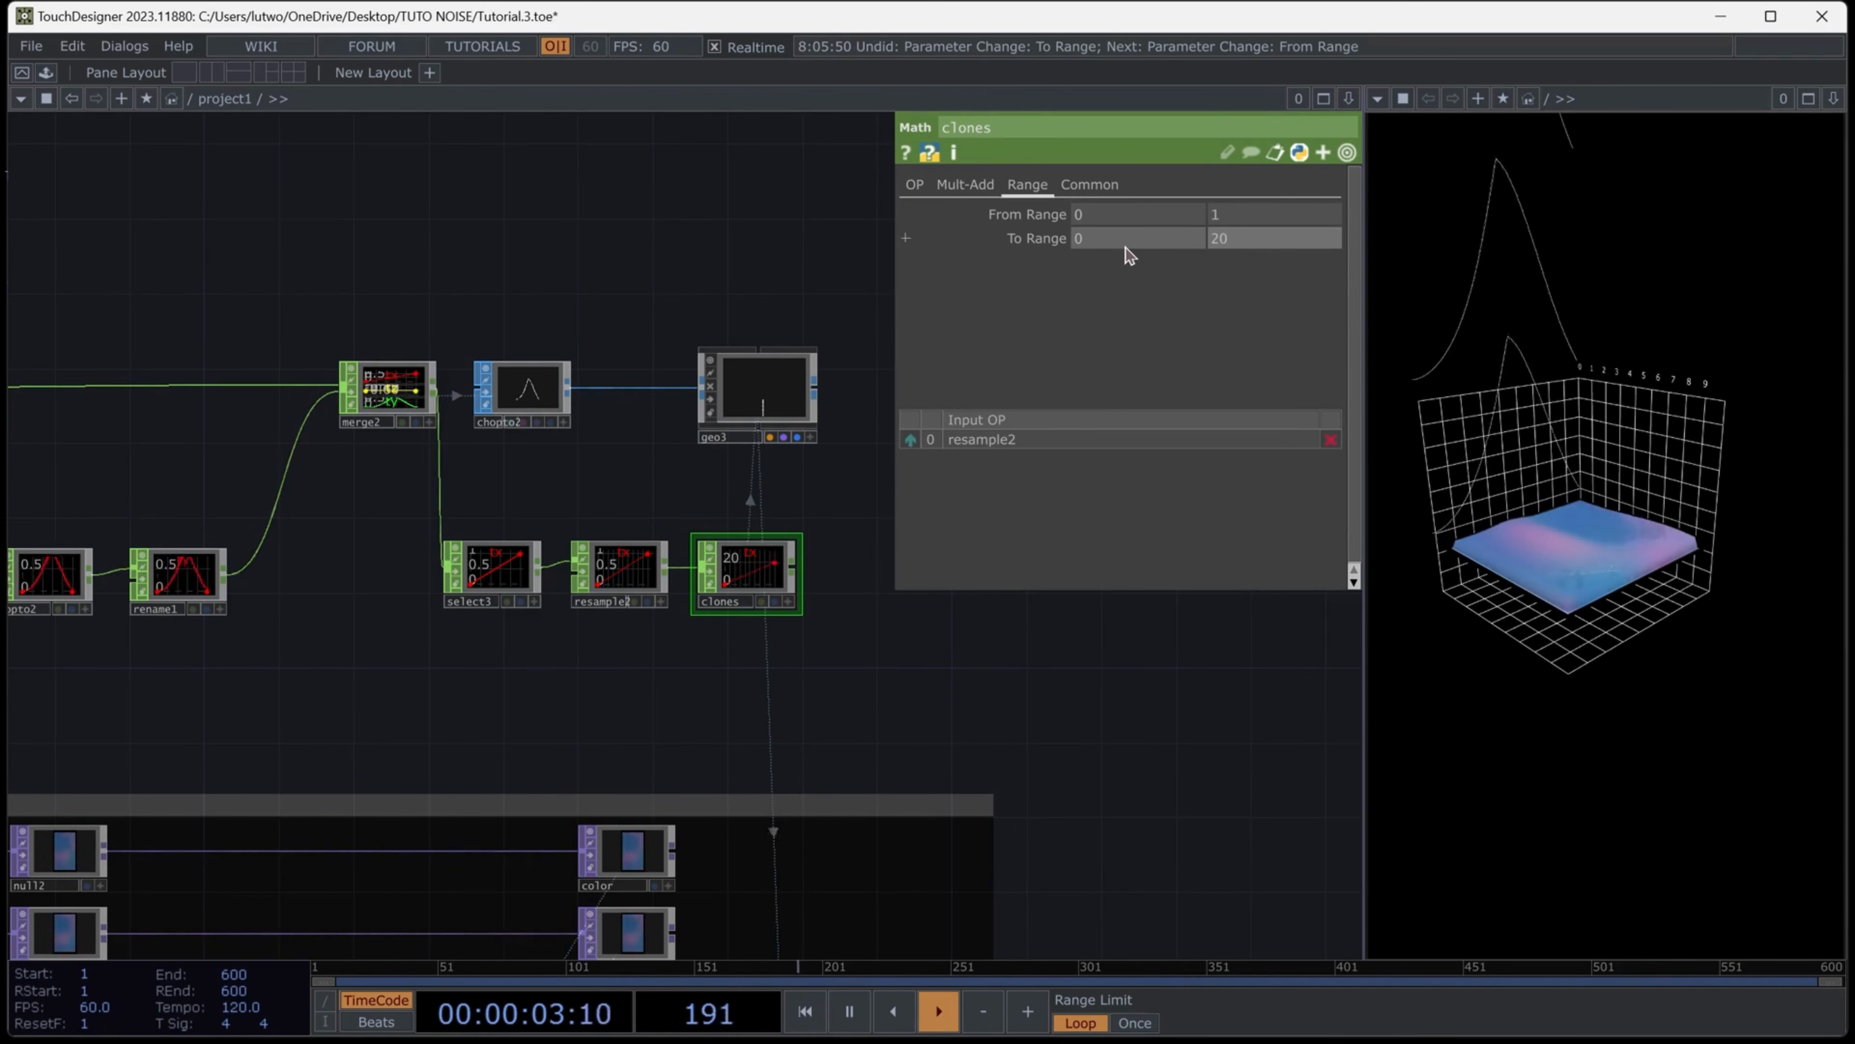
text(20)
key(Return)
Try an End of 50 on resample2 with an upper To Range of 5 on clones
click(619, 565)
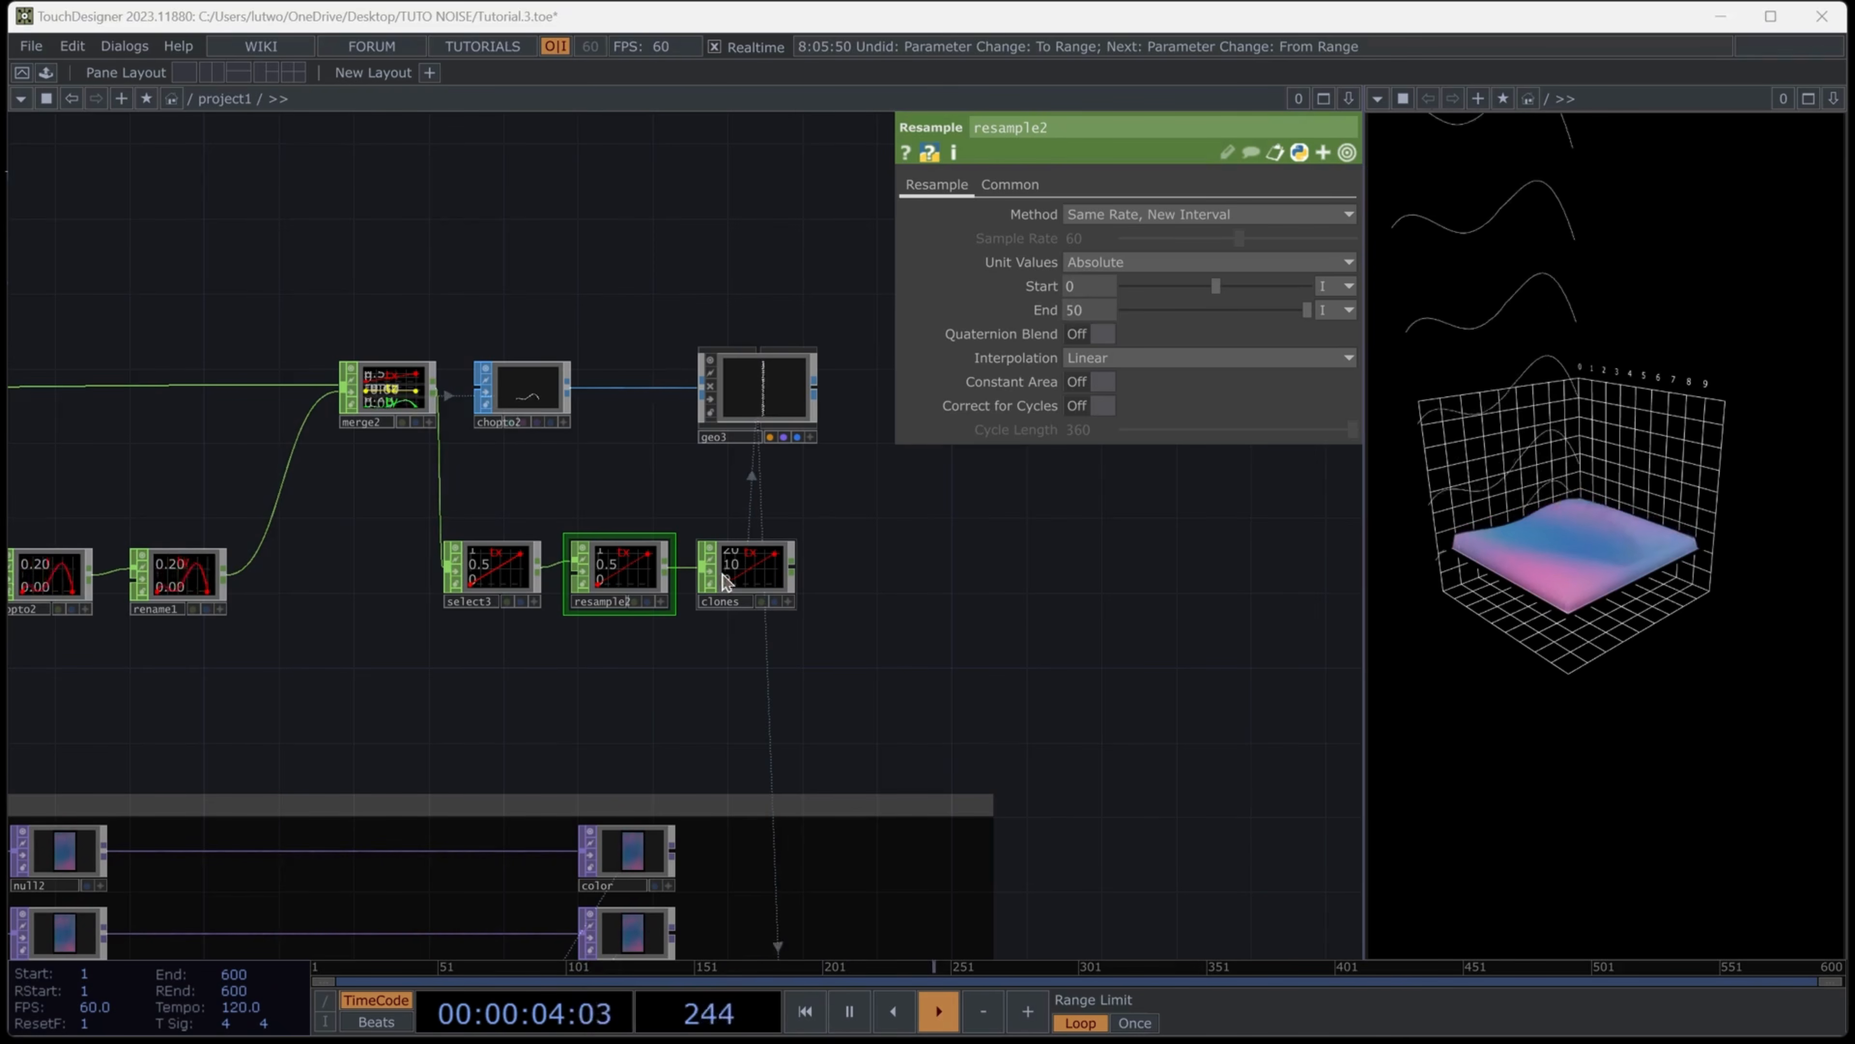
click(726, 581)
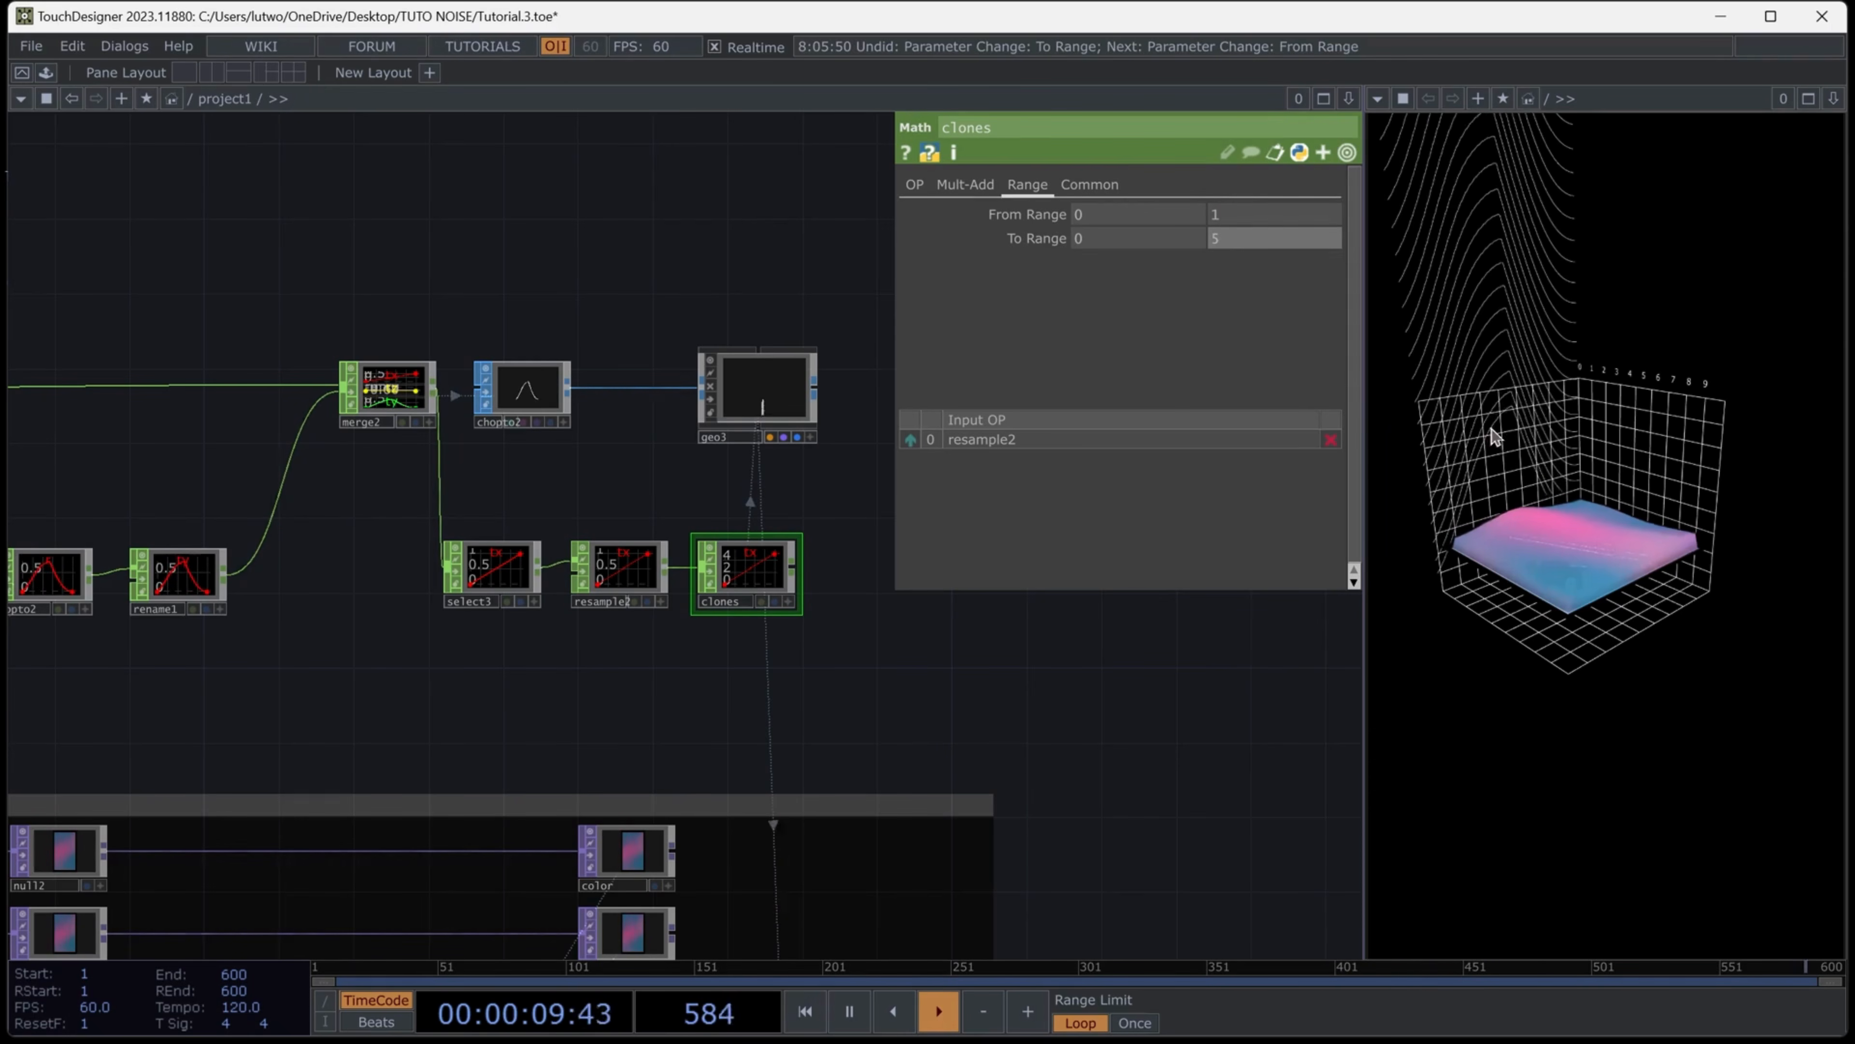
Set resample2 to No Interpolation and adjust its End to 37.9 samples while watching the line copies
click(596, 578)
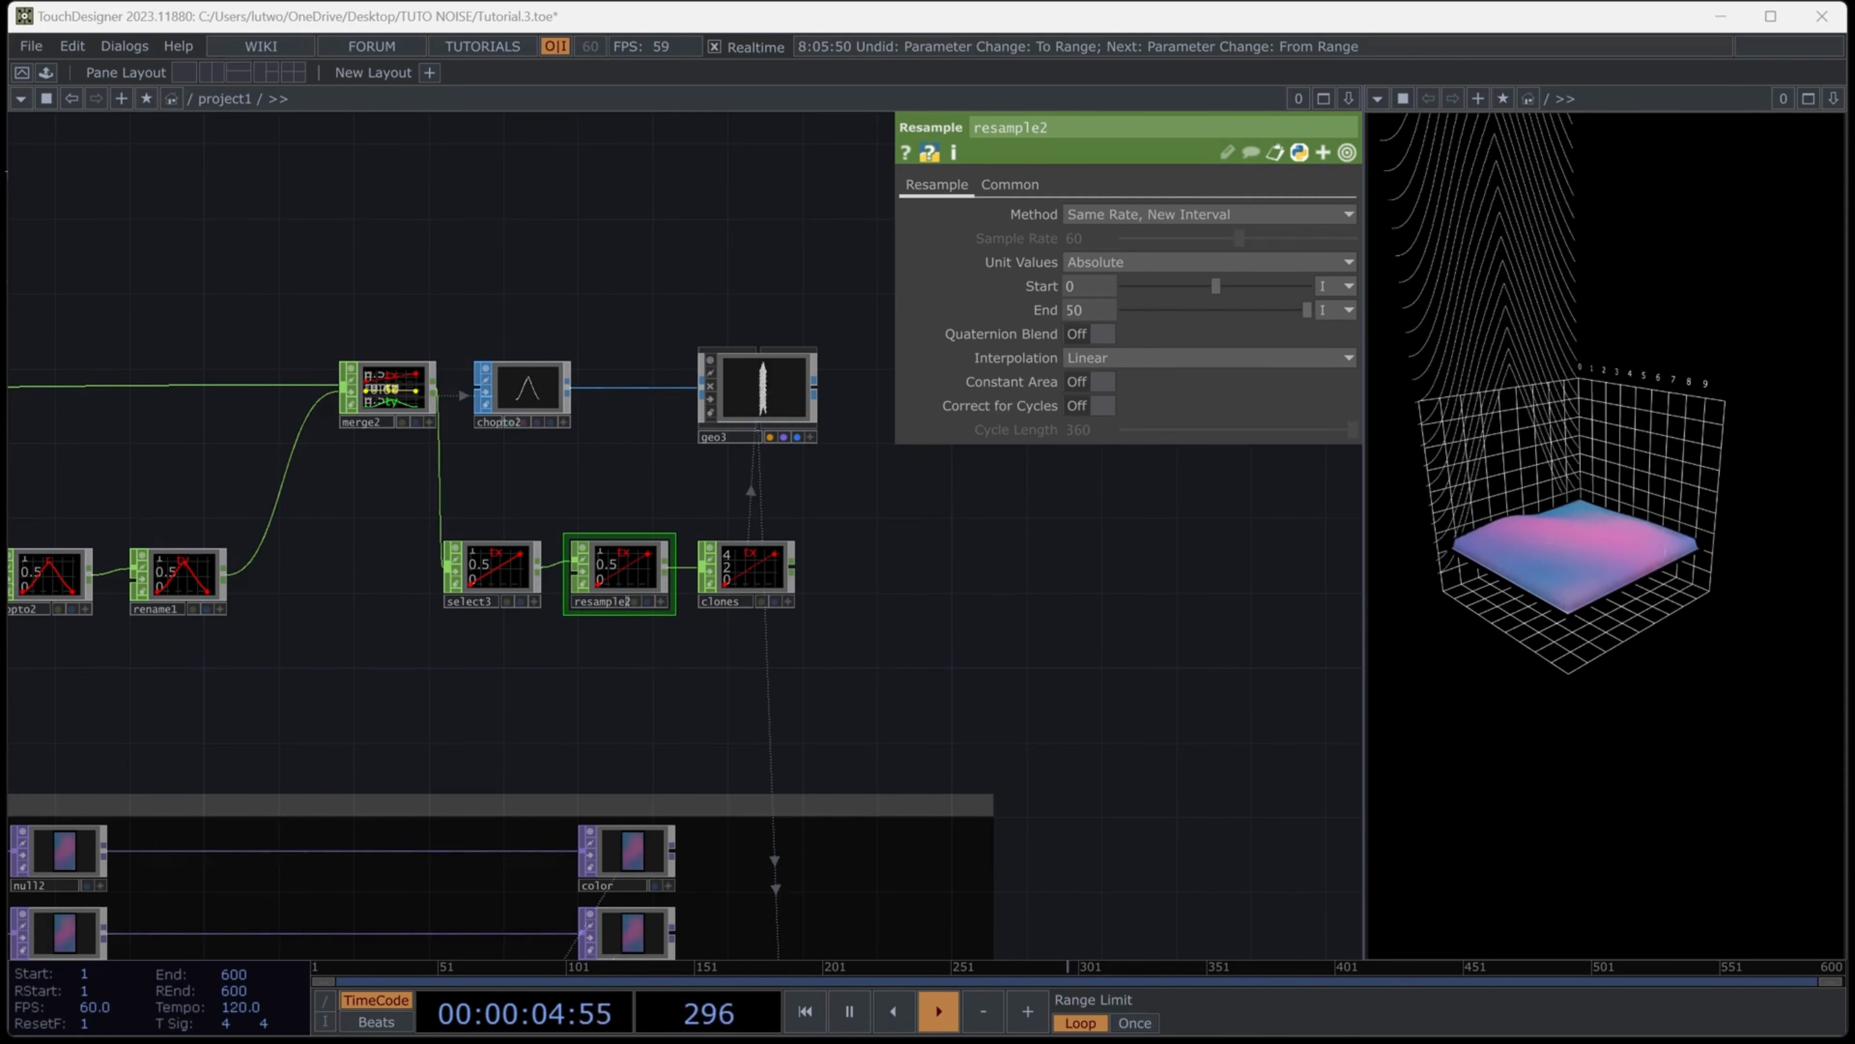
click(1119, 363)
click(1119, 380)
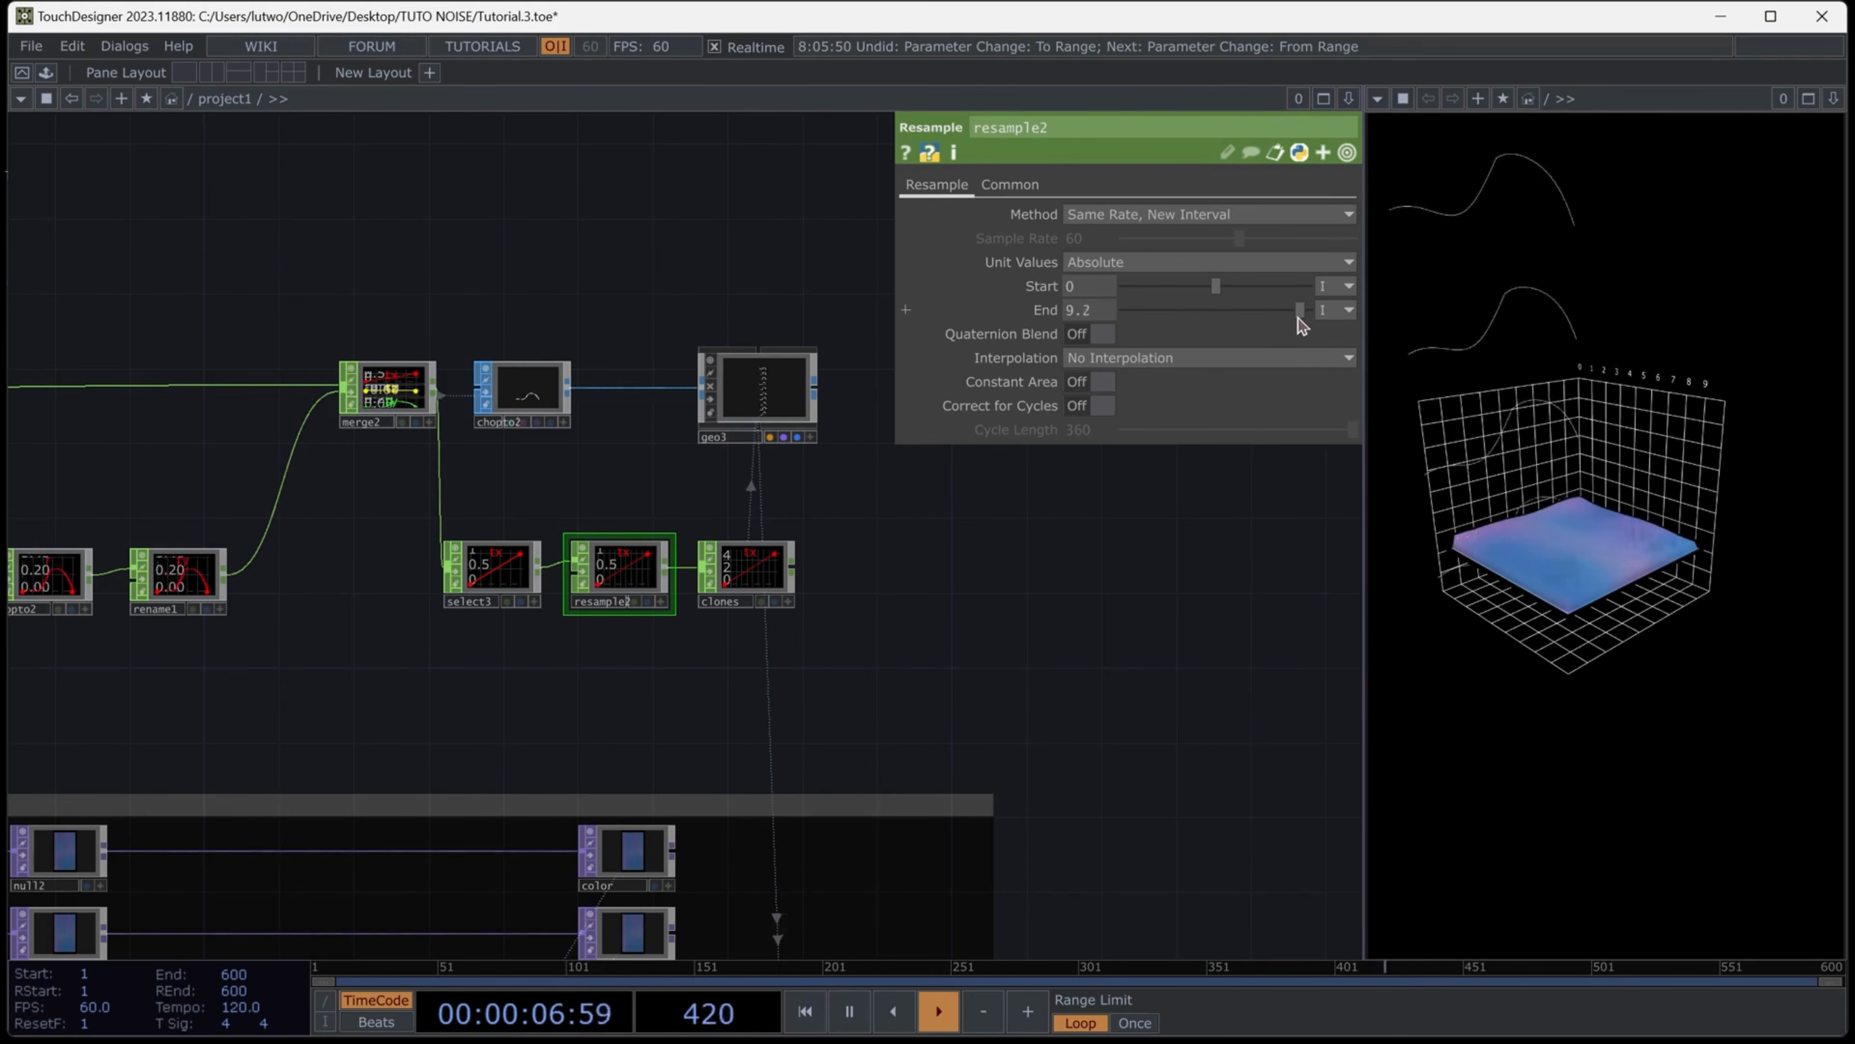
middle_drag(1088, 295, 1139, 293)
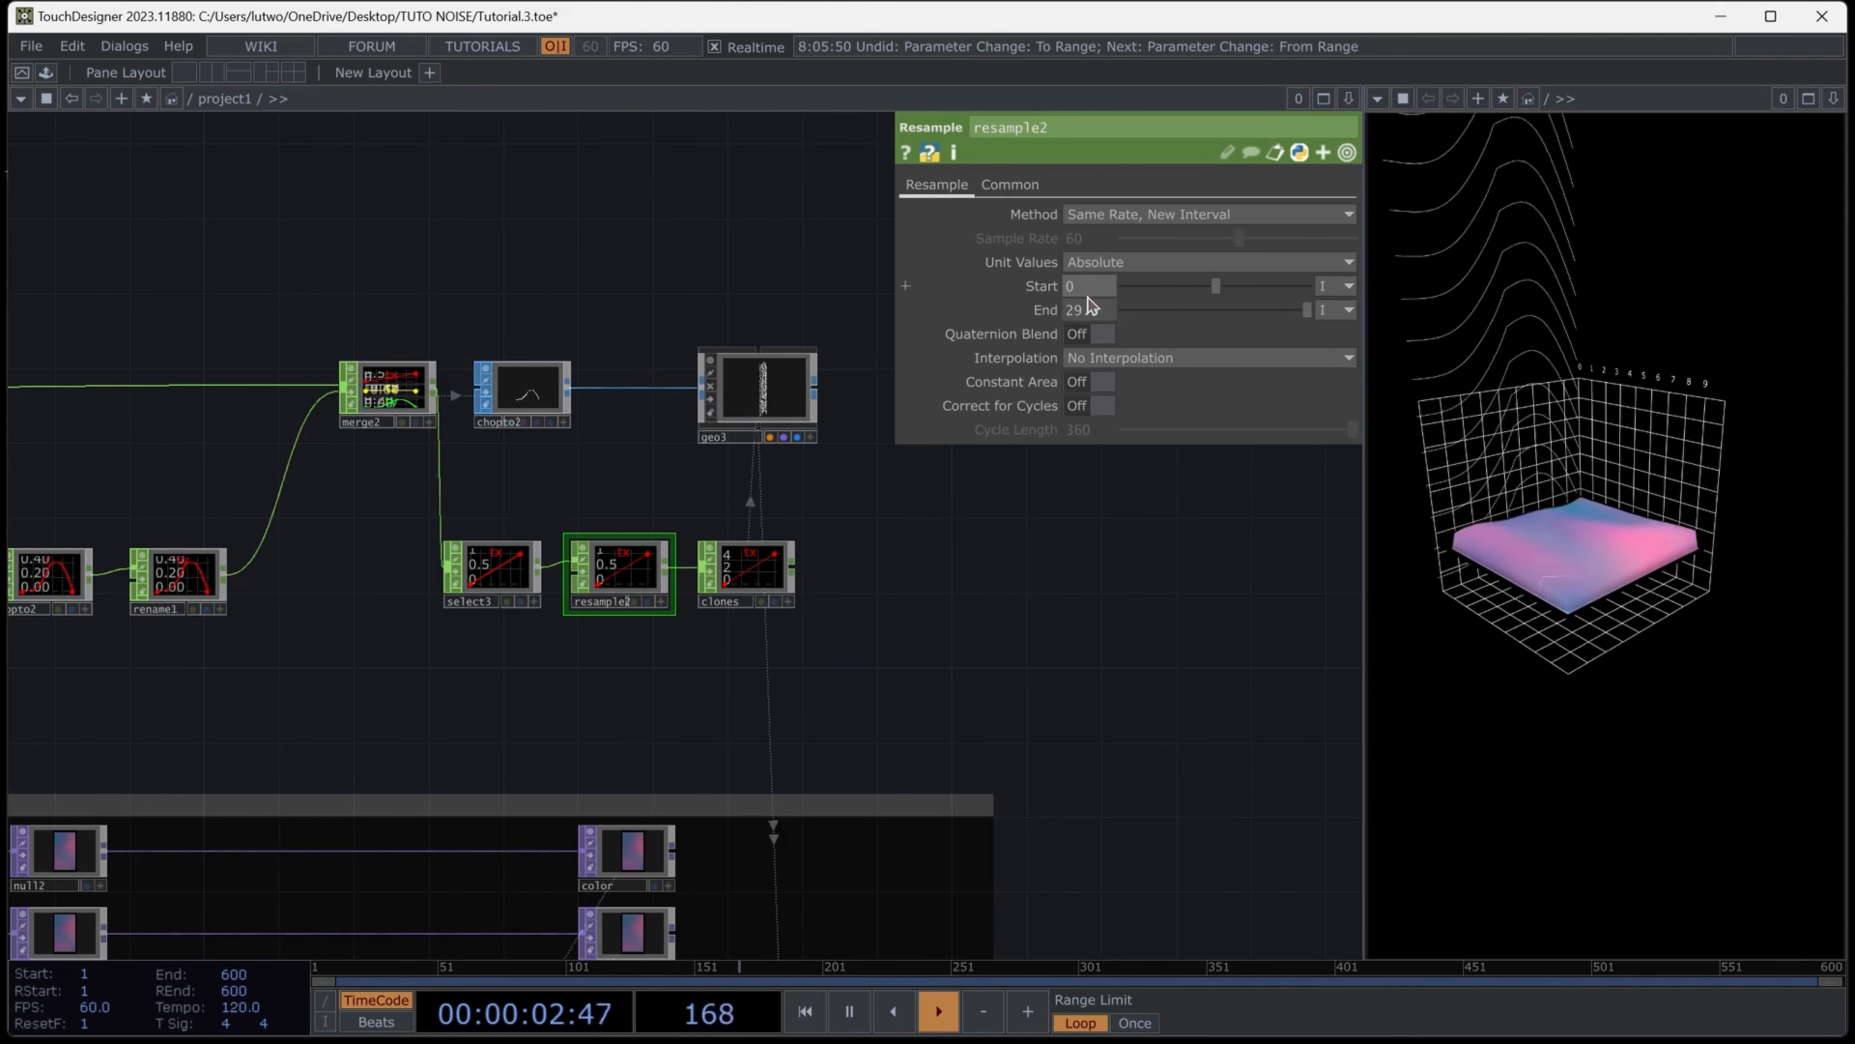
middle_drag(1103, 315, 789, 355)
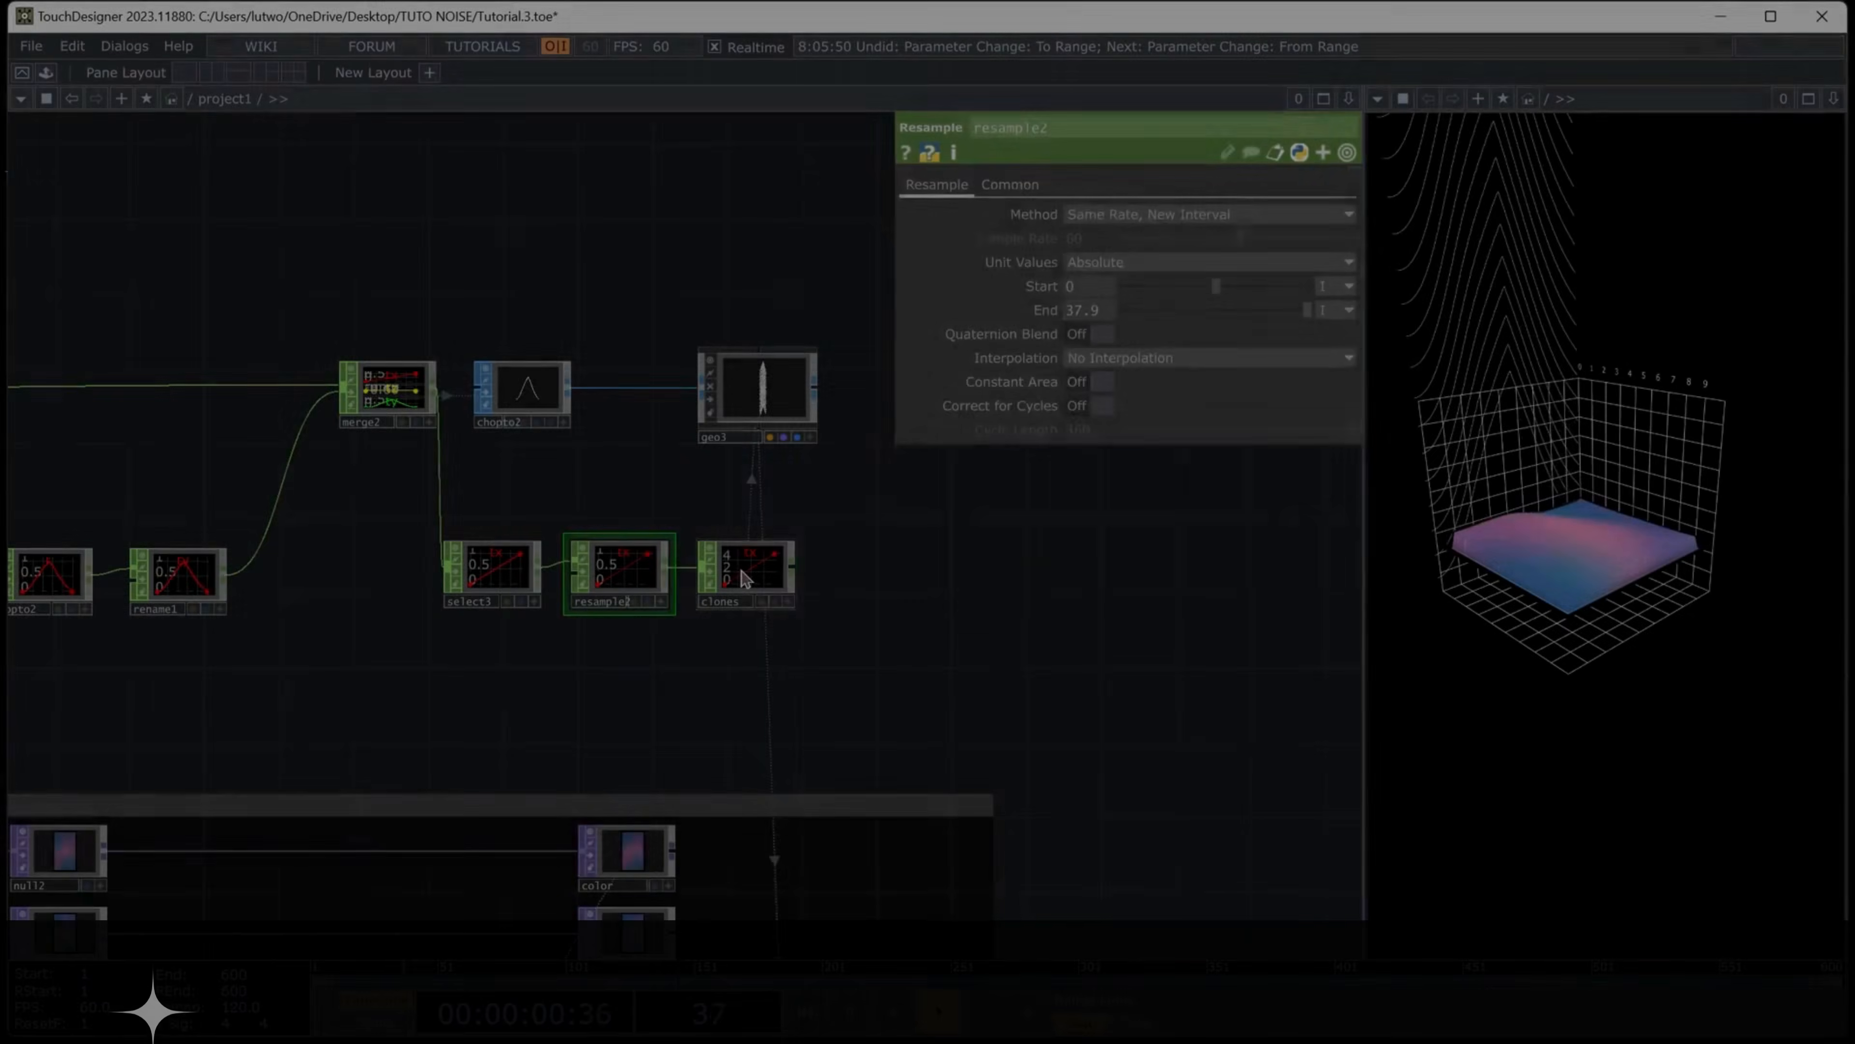
Reduce the upper To Range of clones to 0.86 so the line copies fit along the grid
click(741, 572)
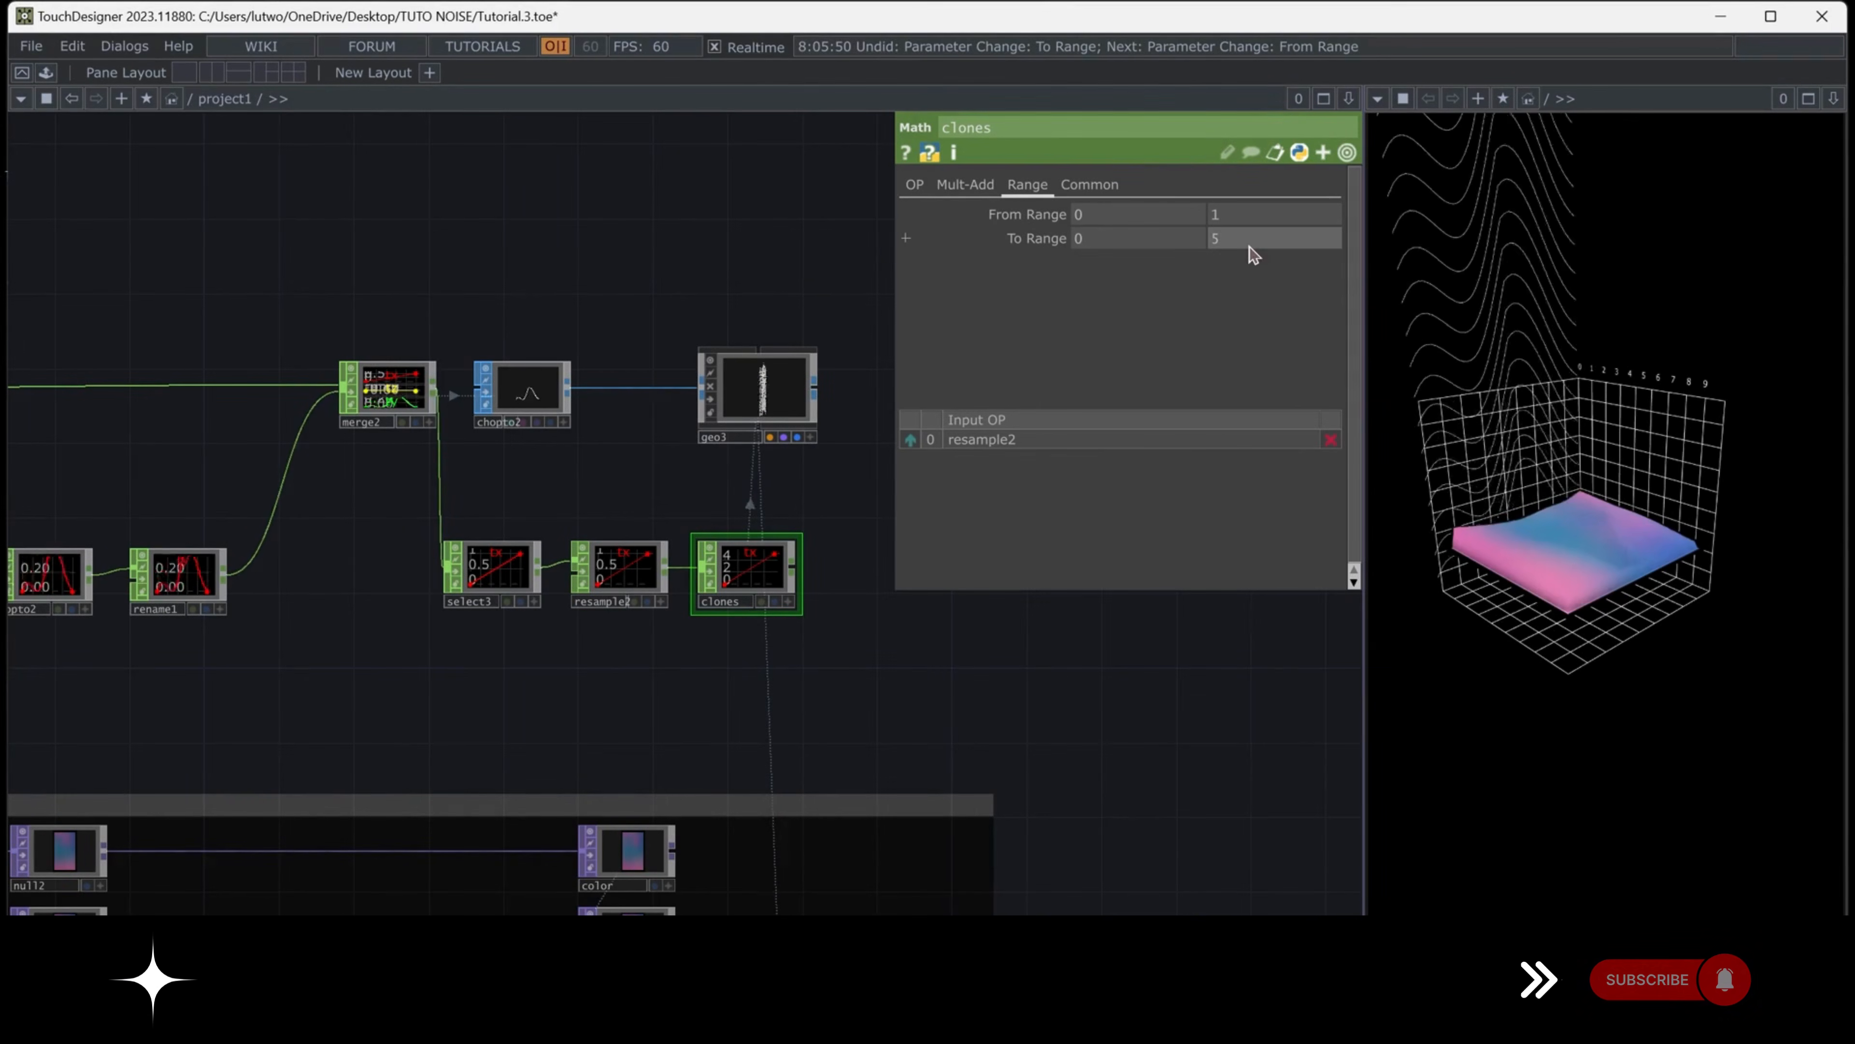
mouse_move(1250, 246)
mouse_down()
mouse_move(1165, 245)
mouse_move(1229, 228)
mouse_up()
text(20)
key(Return)
middle_drag(1232, 235, 1243, 197)
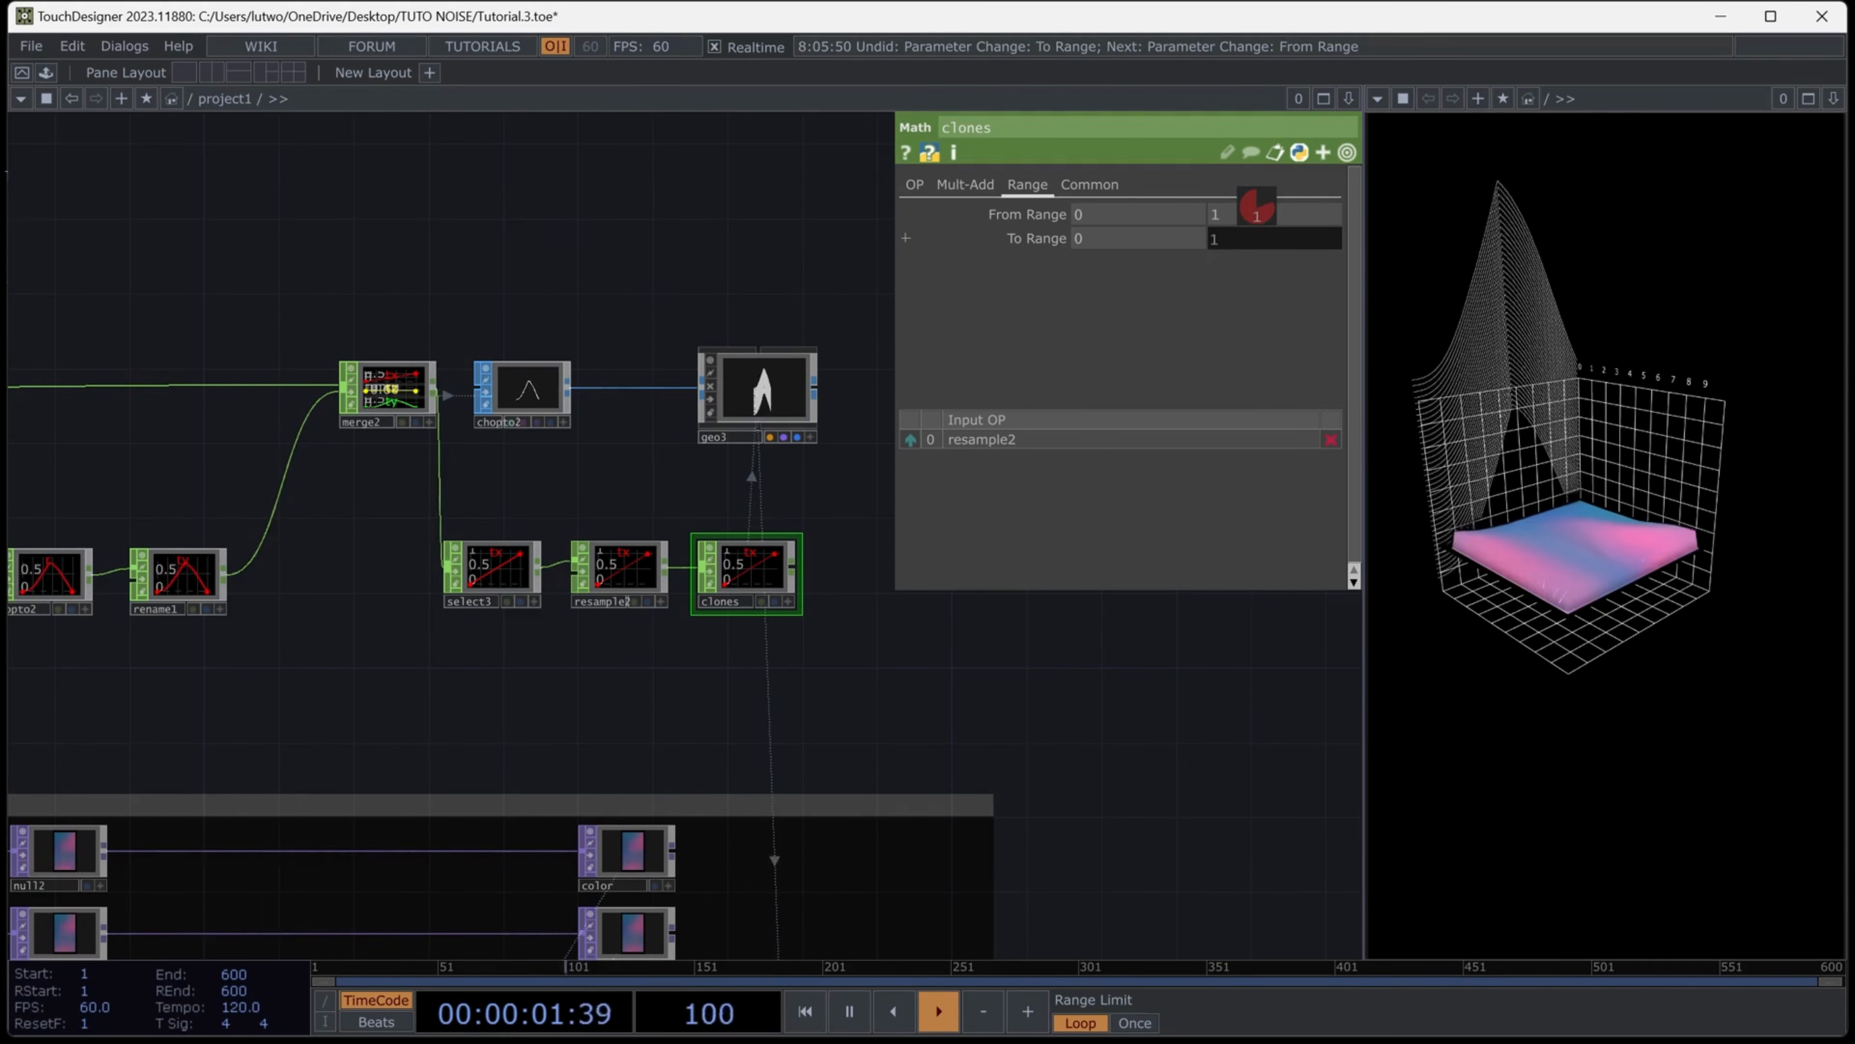
middle_drag(1256, 208, 1262, 212)
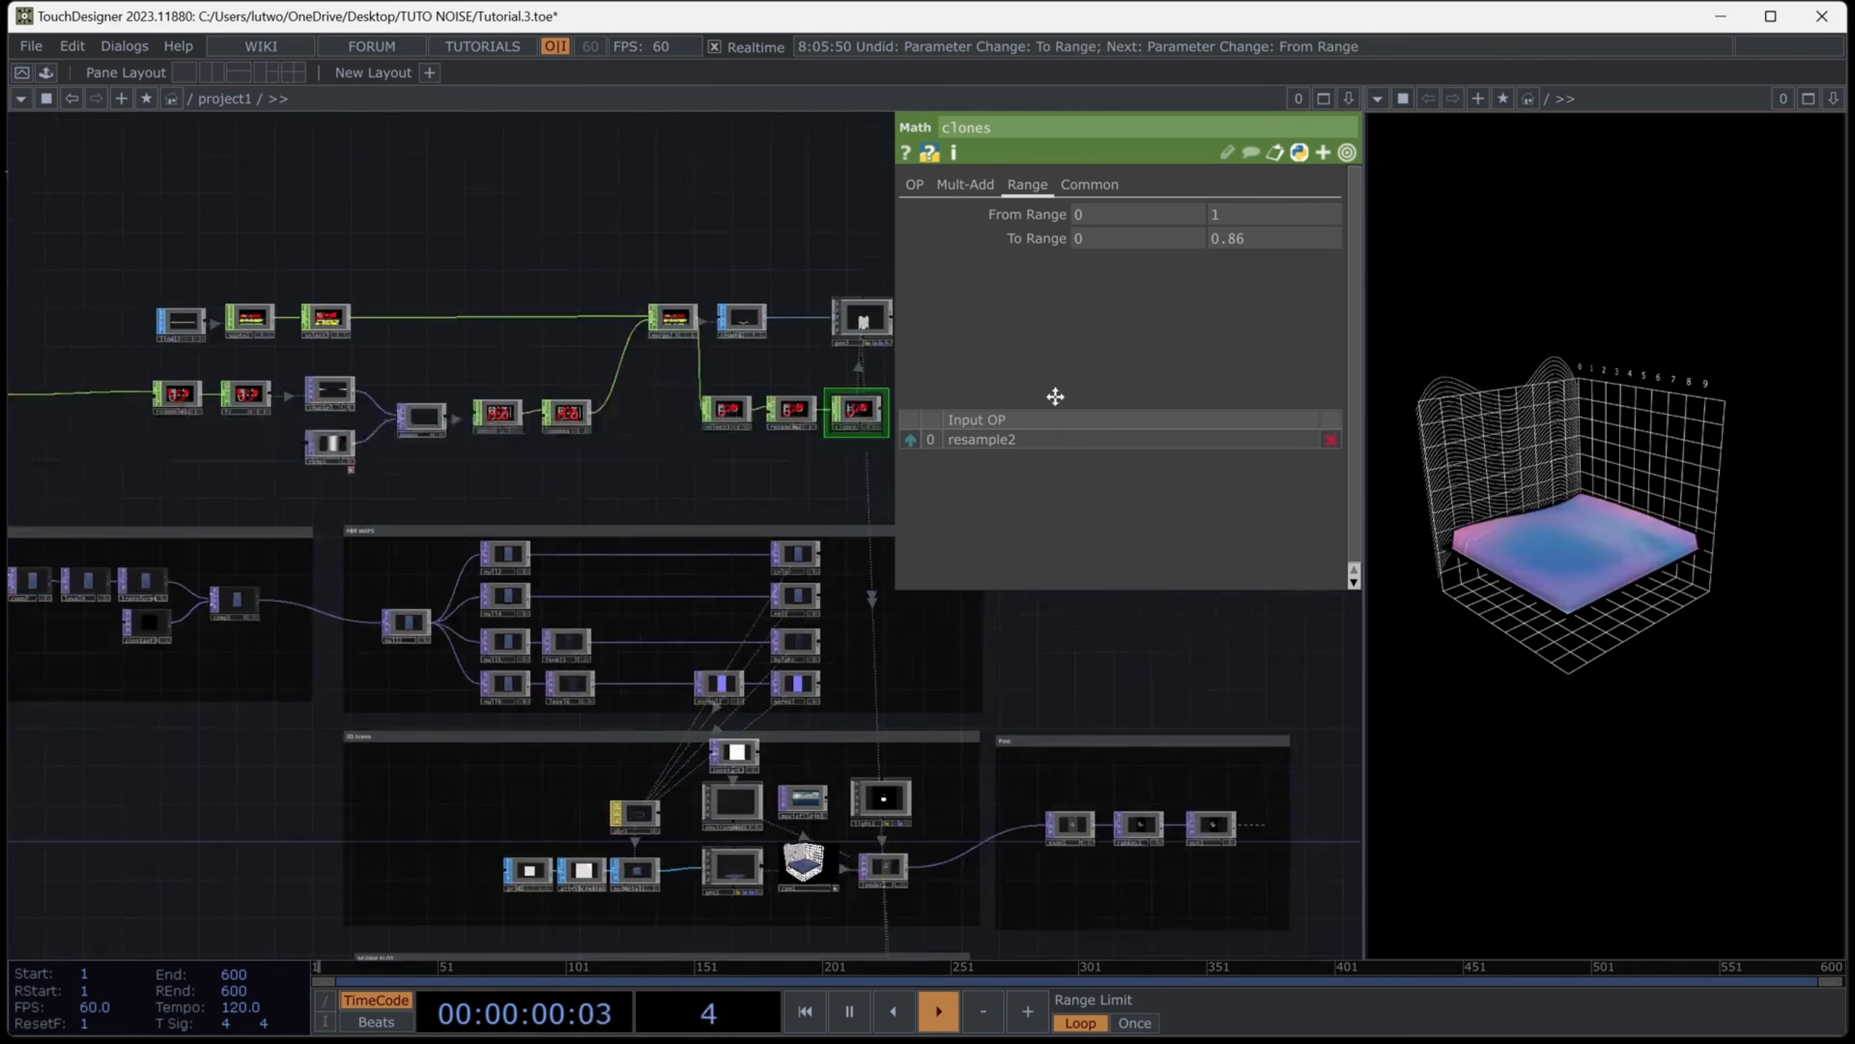
Remove the grid wall produced by transform10 from the side of the scene where the line copies stand
drag(975, 718, 913, 555)
drag(987, 950, 992, 776)
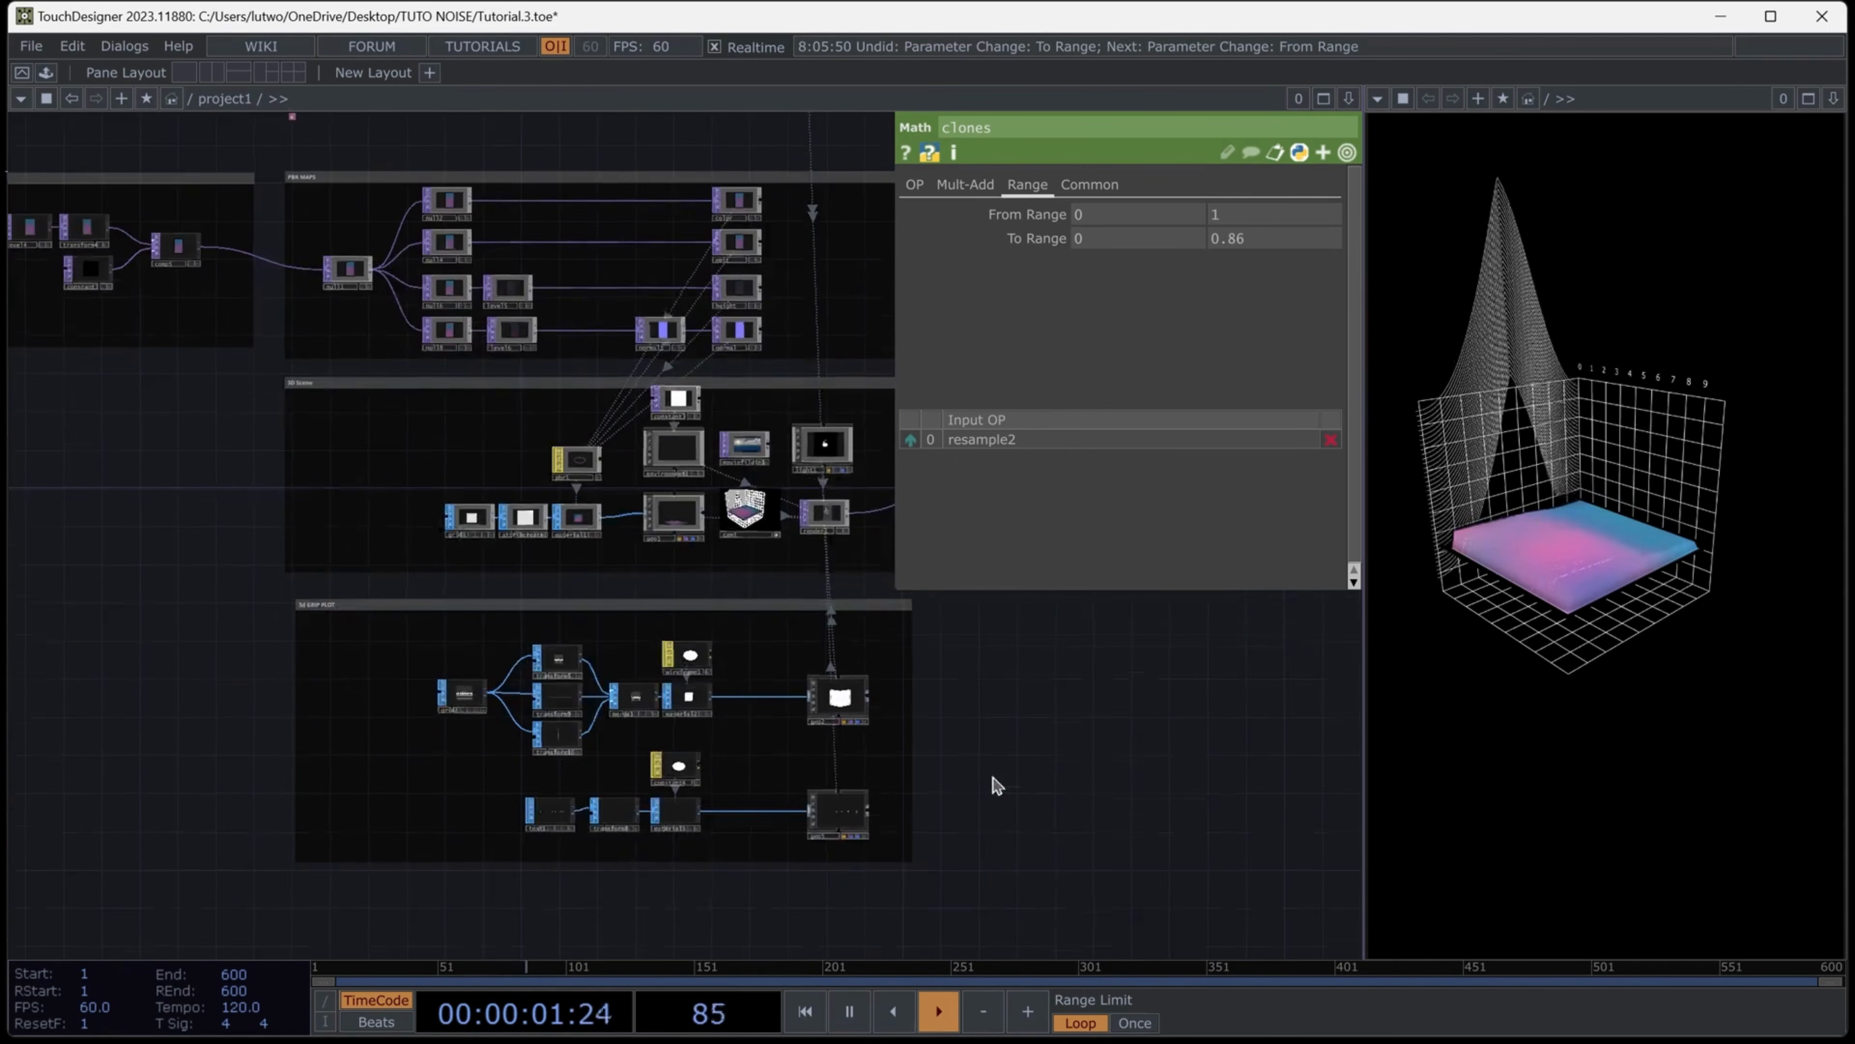
scroll(995, 778, up, 6)
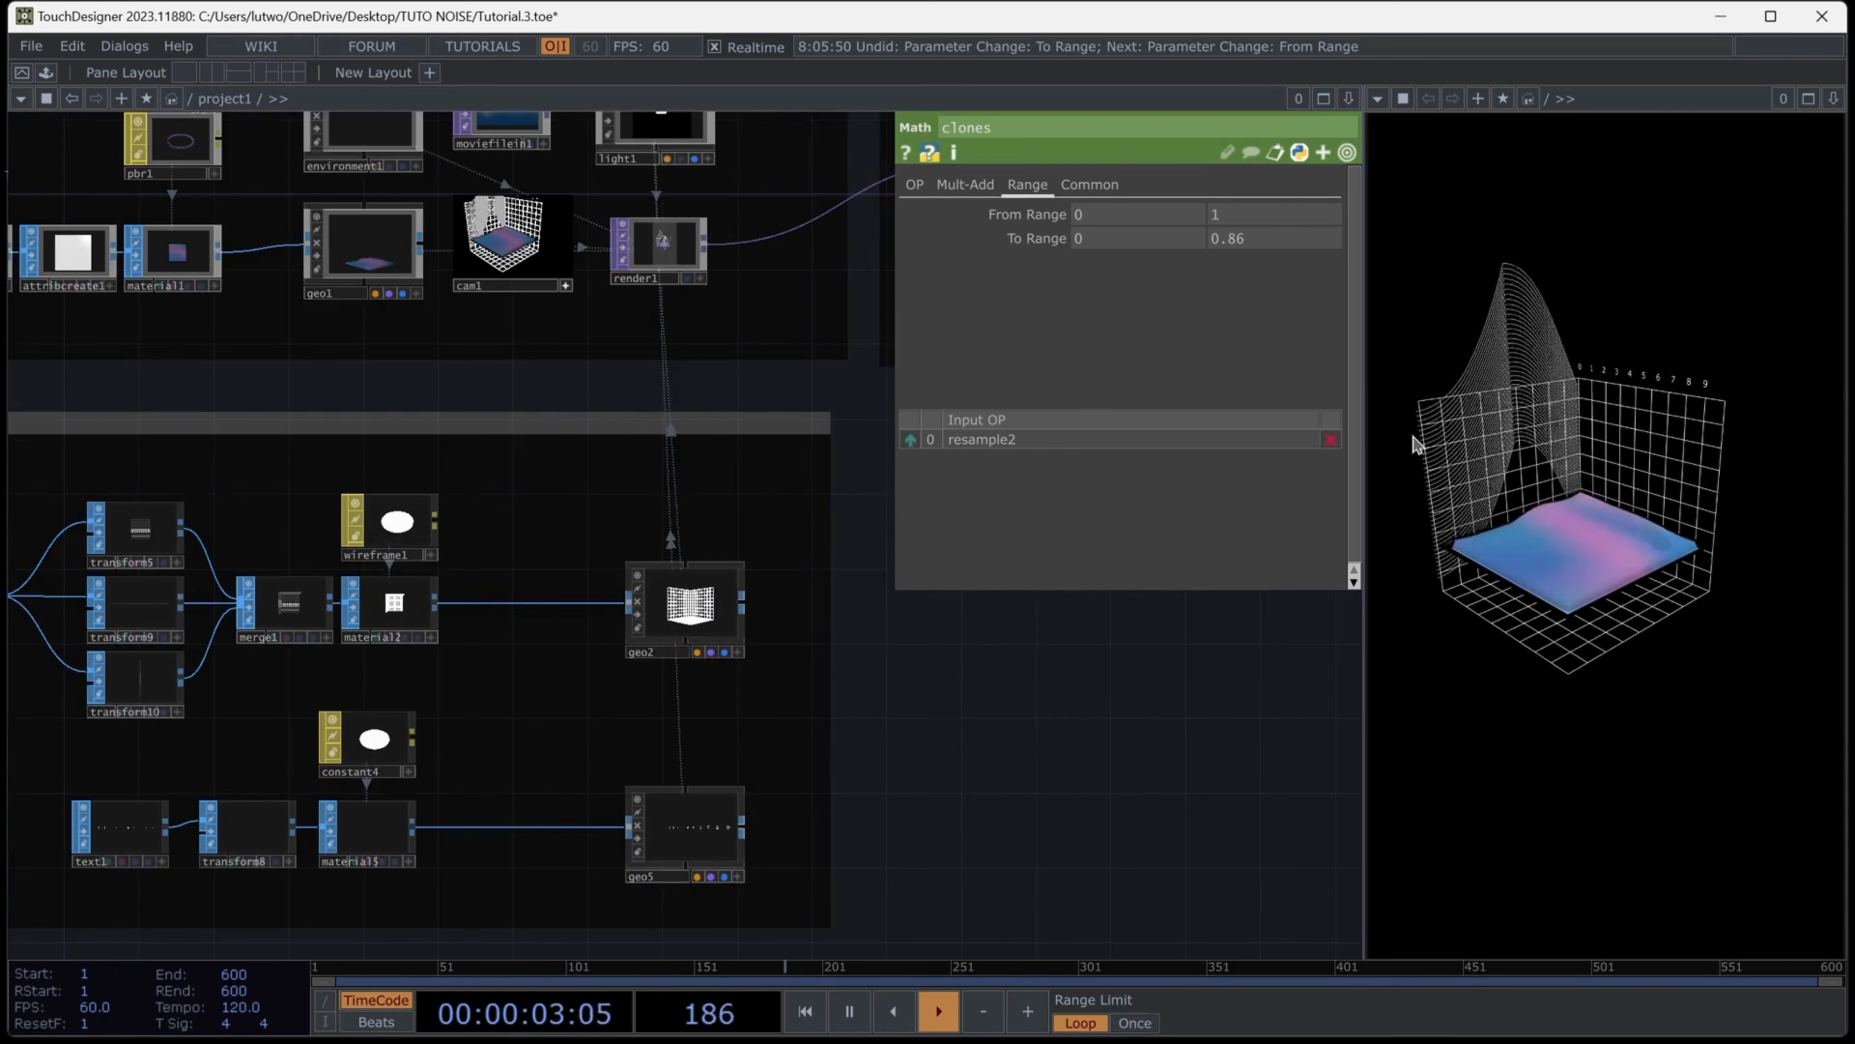
drag(1123, 730, 1216, 715)
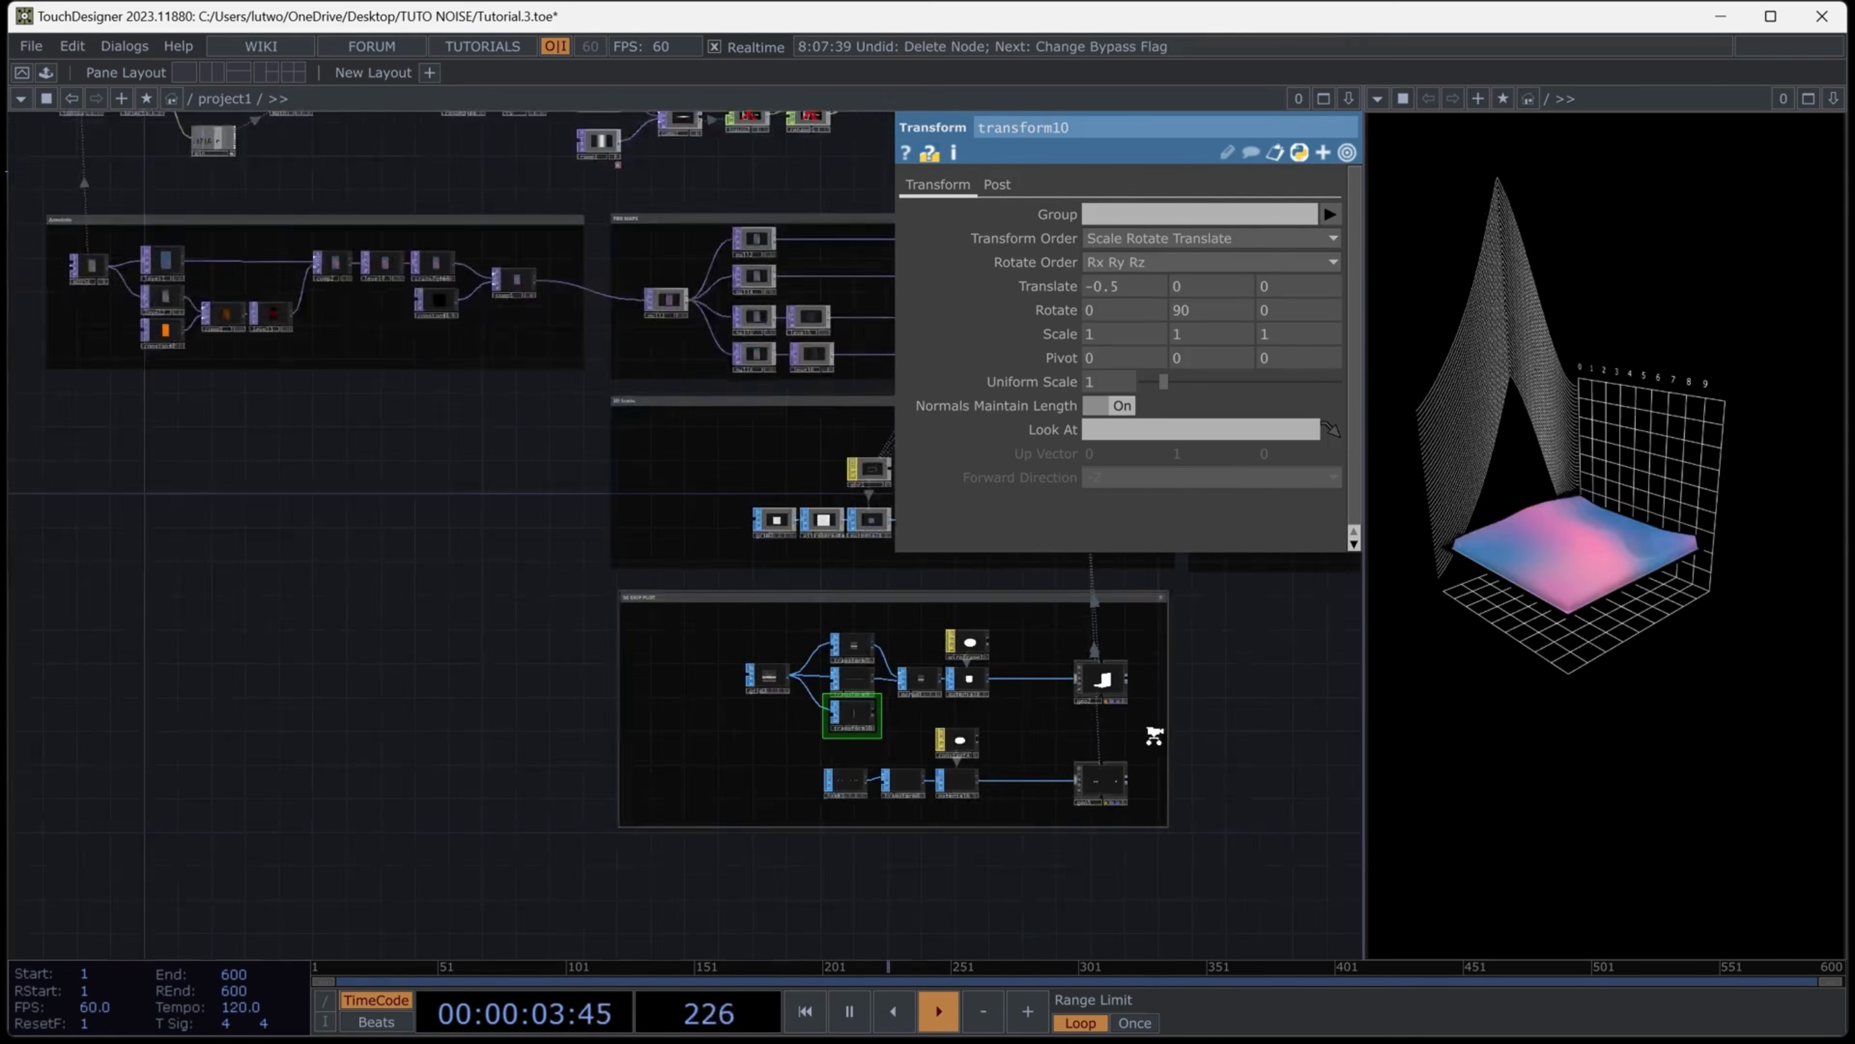
scroll(1276, 630, down, 2)
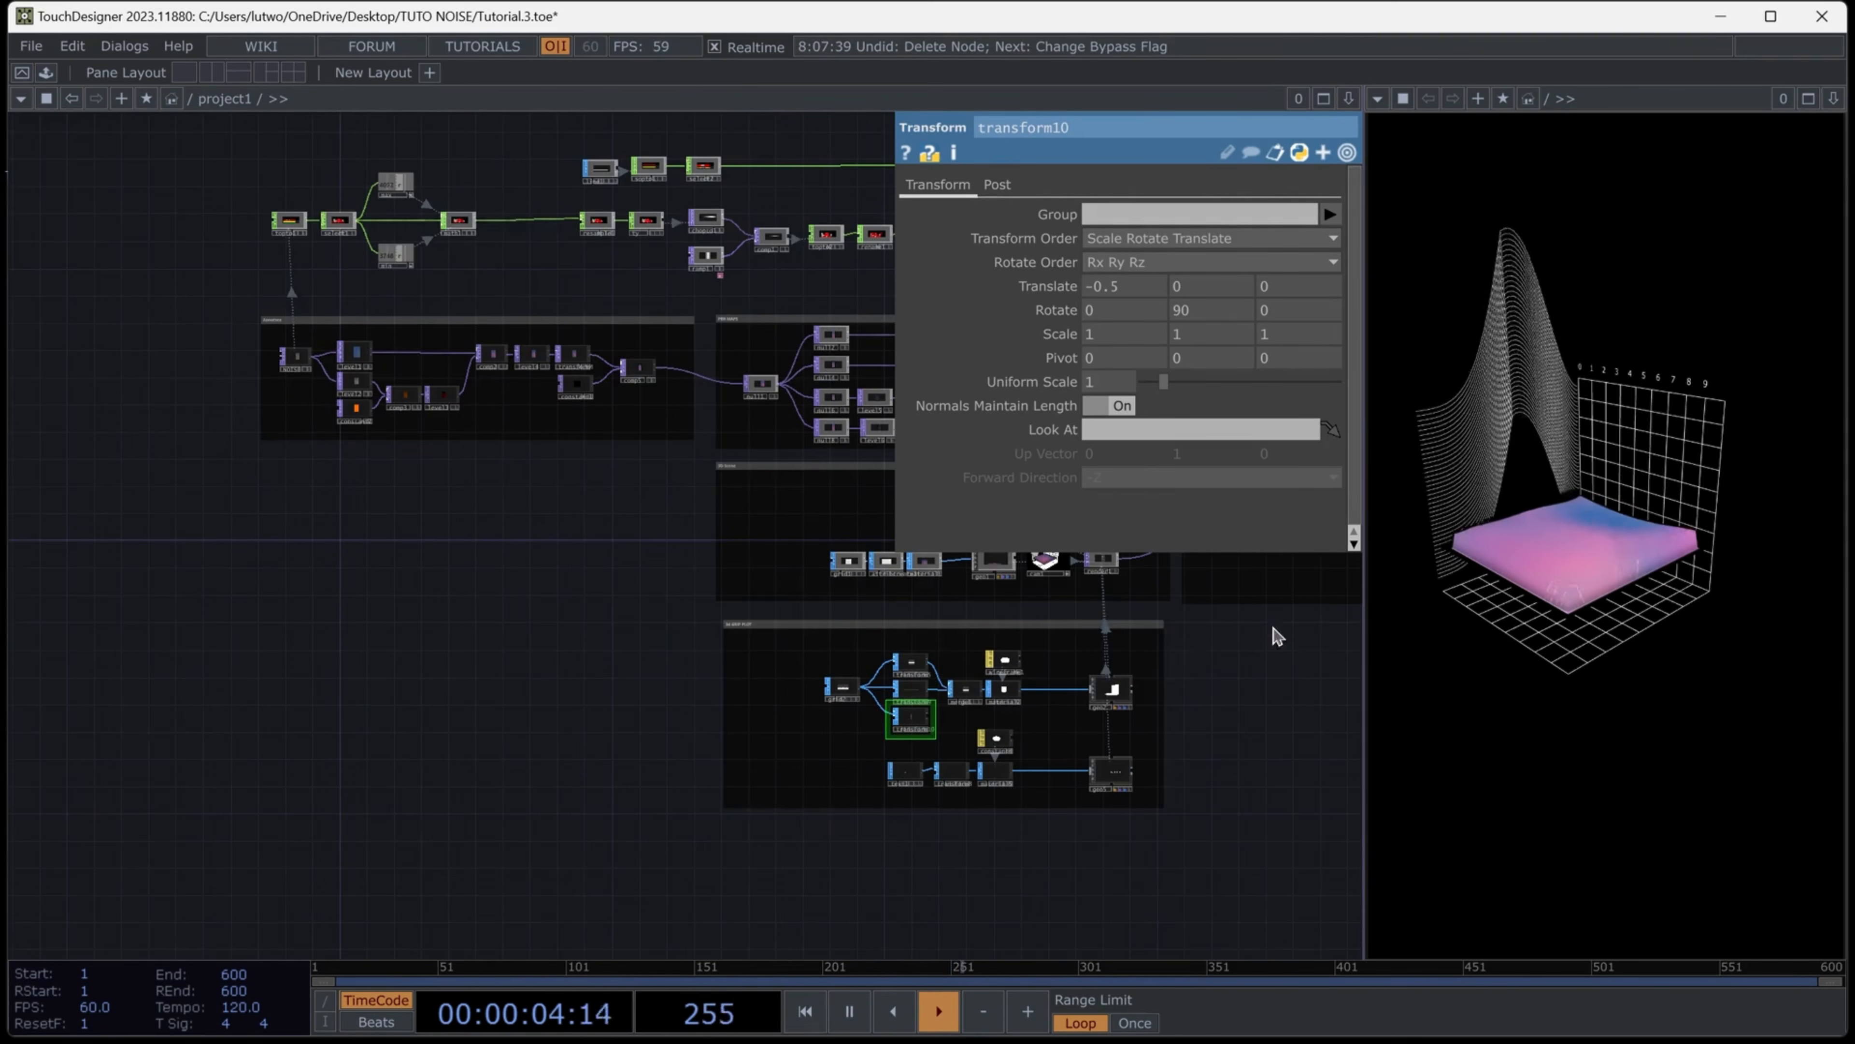
Set the NOISE TOP's Harmonics to 2, Harmonic Spread to 3.5, Harmonic Gain to 1.19 and Amplitude to 0.28
drag(538, 580, 599, 803)
scroll(345, 623, up, 8)
click(402, 435)
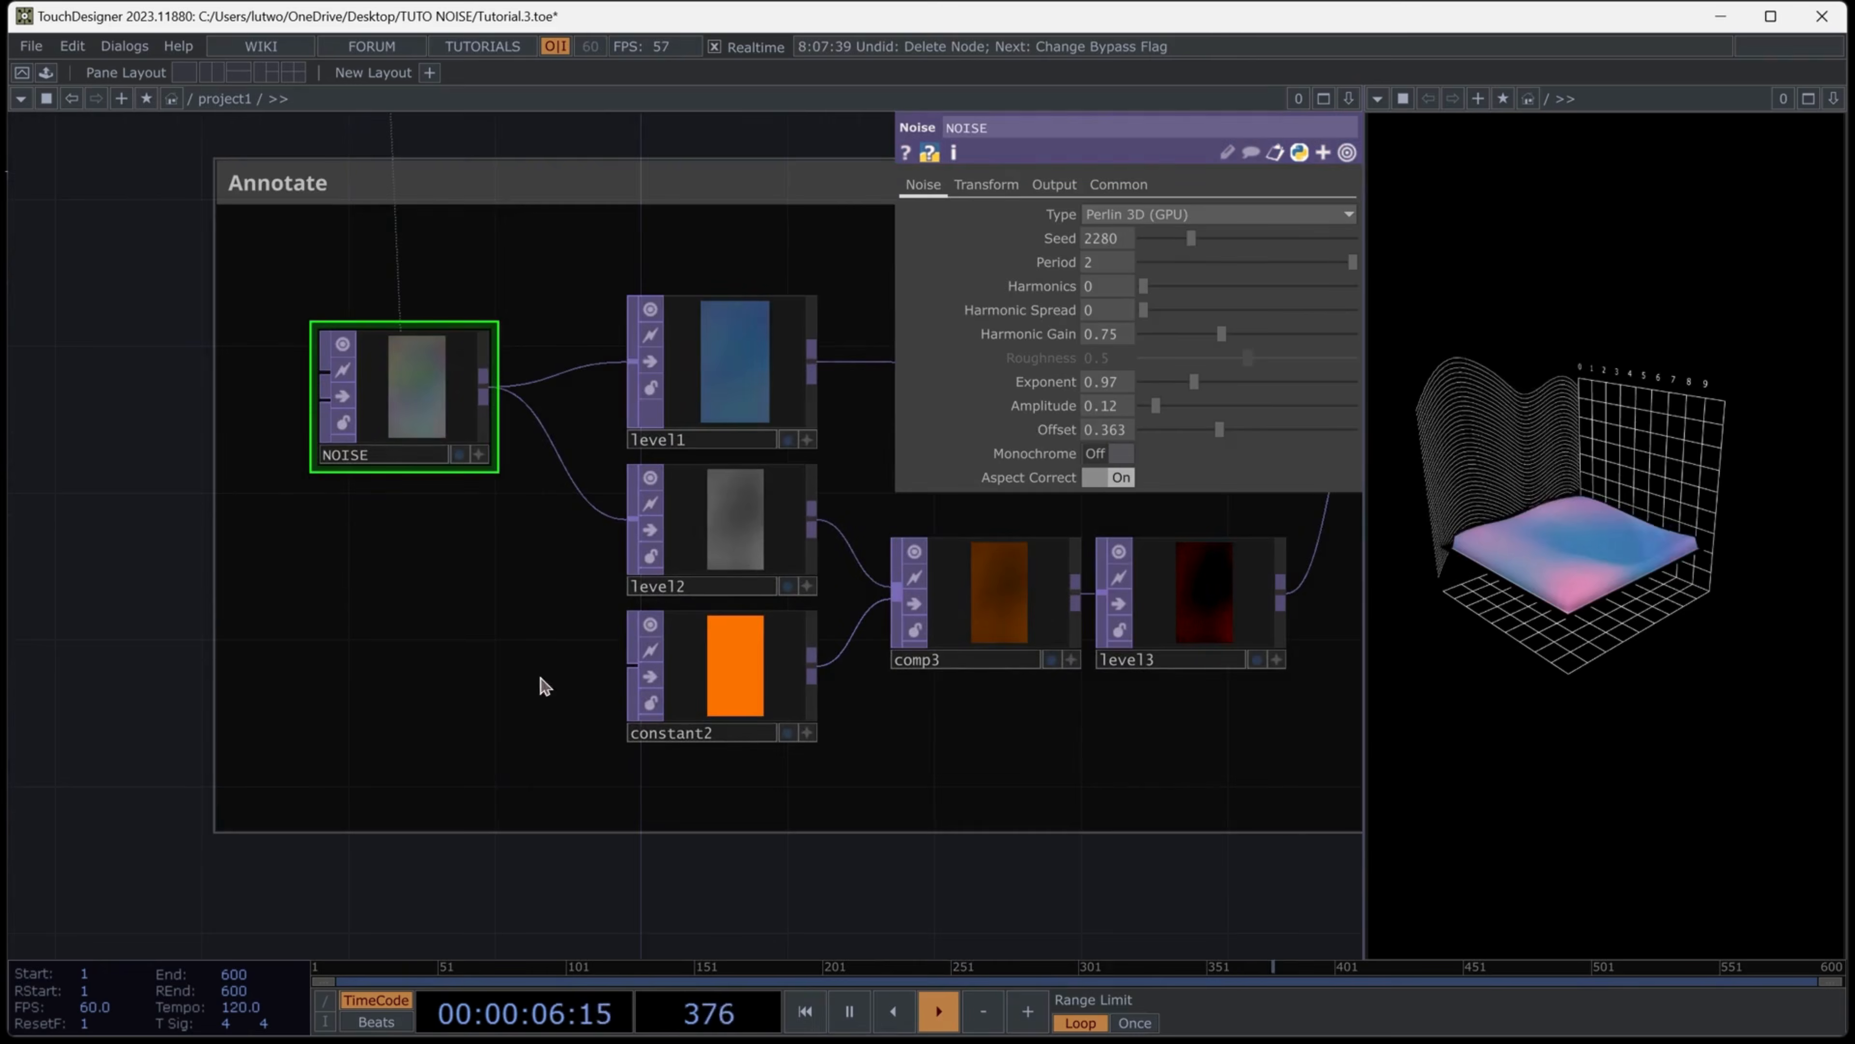
scroll(497, 689, down, 3)
drag(1143, 286, 1270, 336)
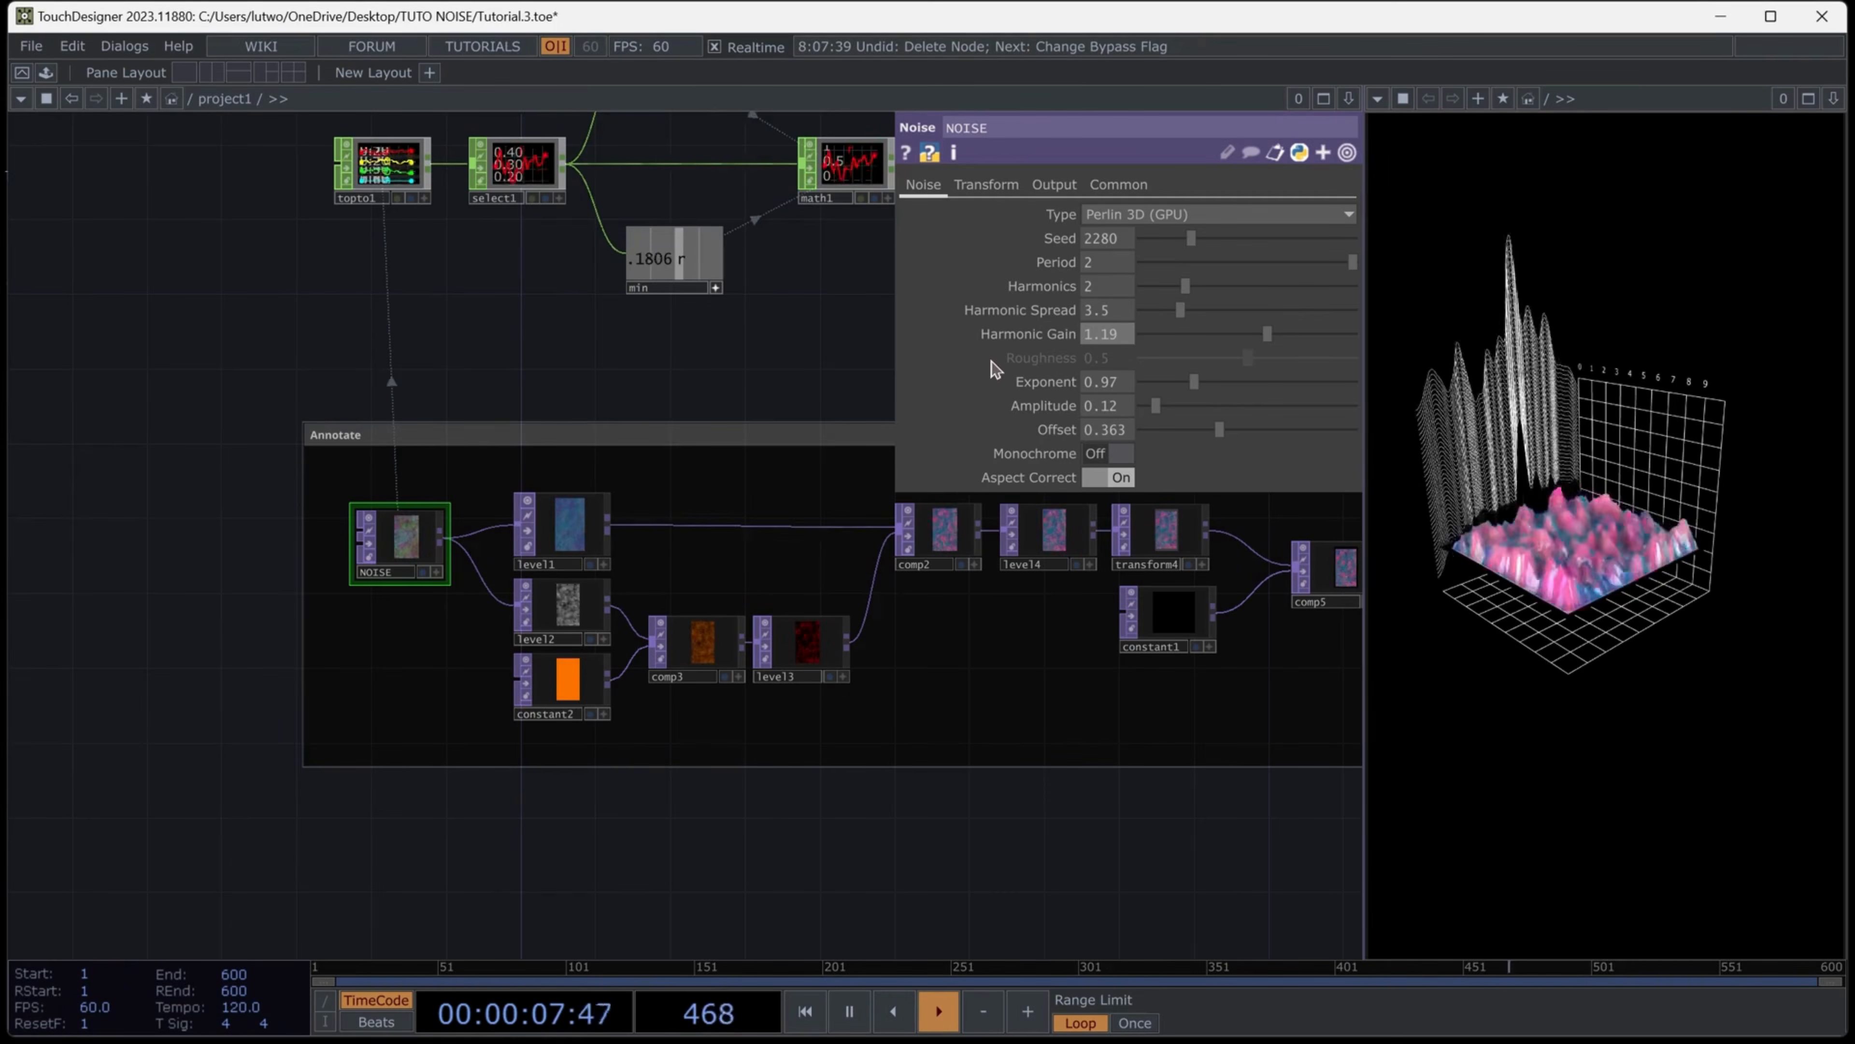
drag(1352, 264, 1356, 307)
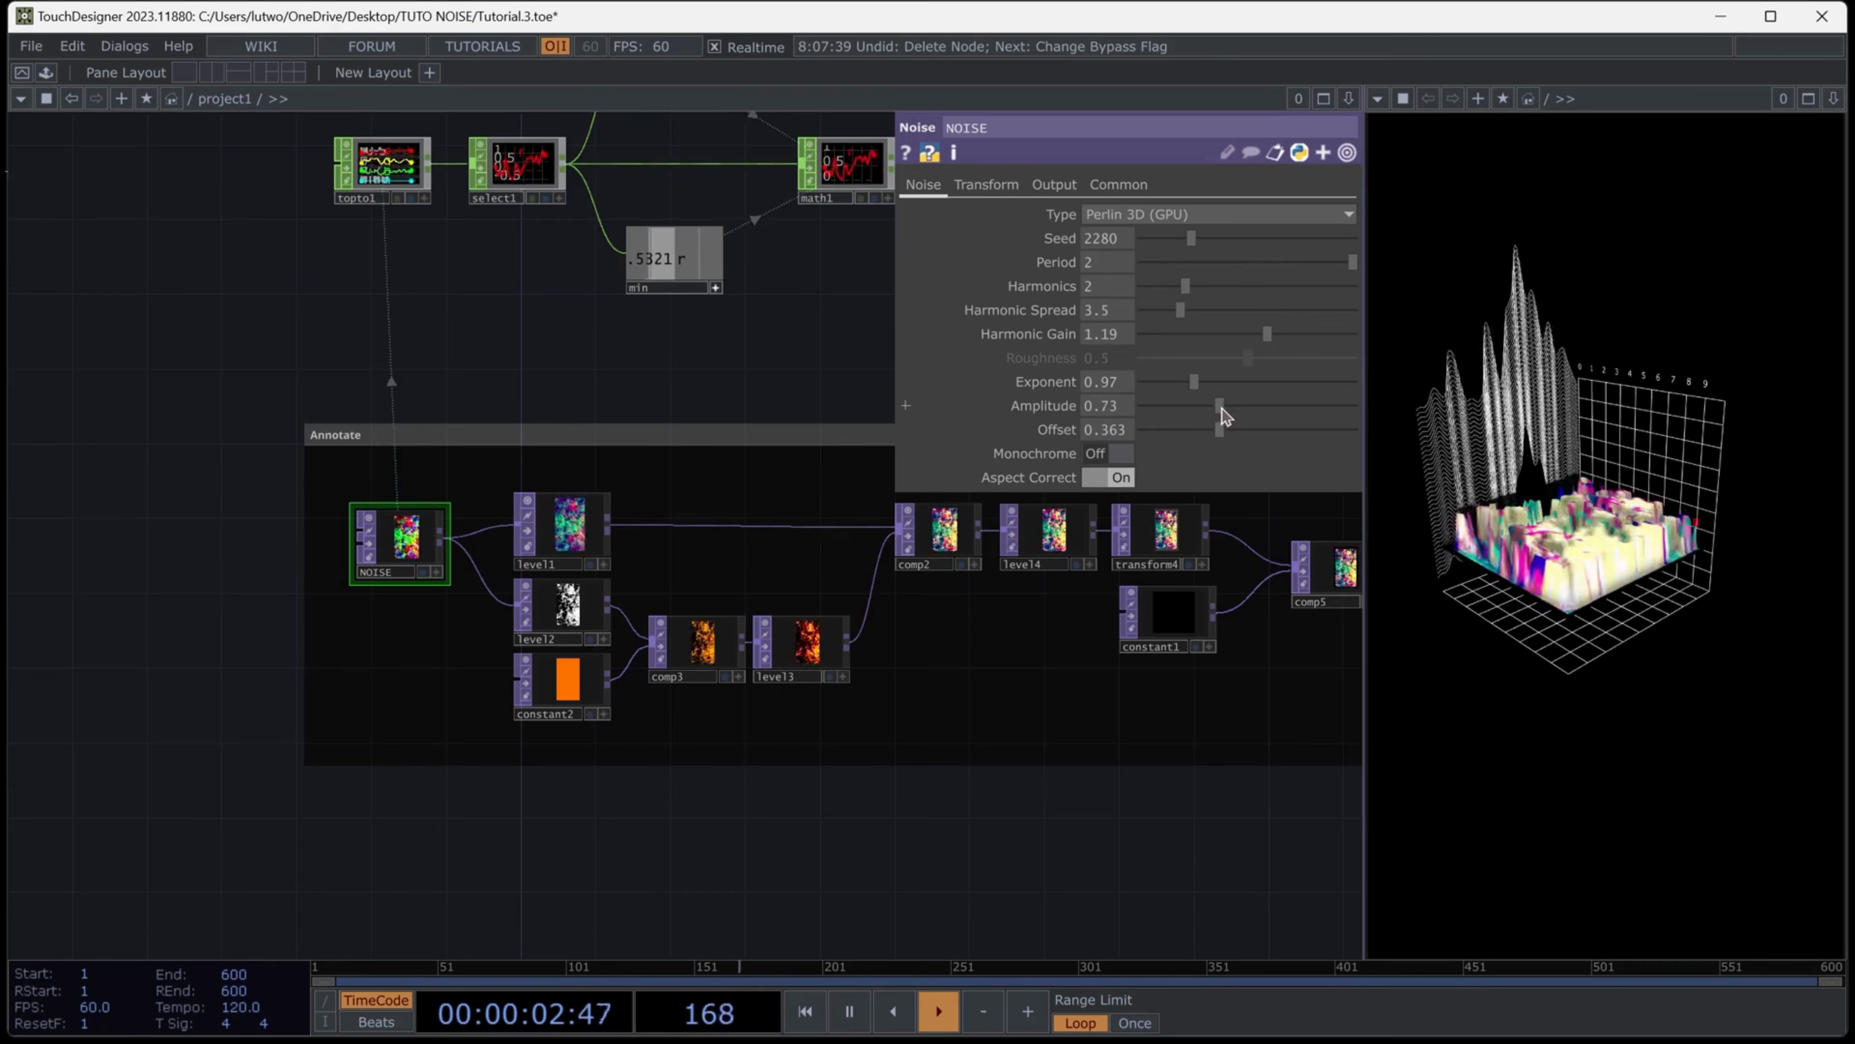
drag(1179, 408, 1172, 407)
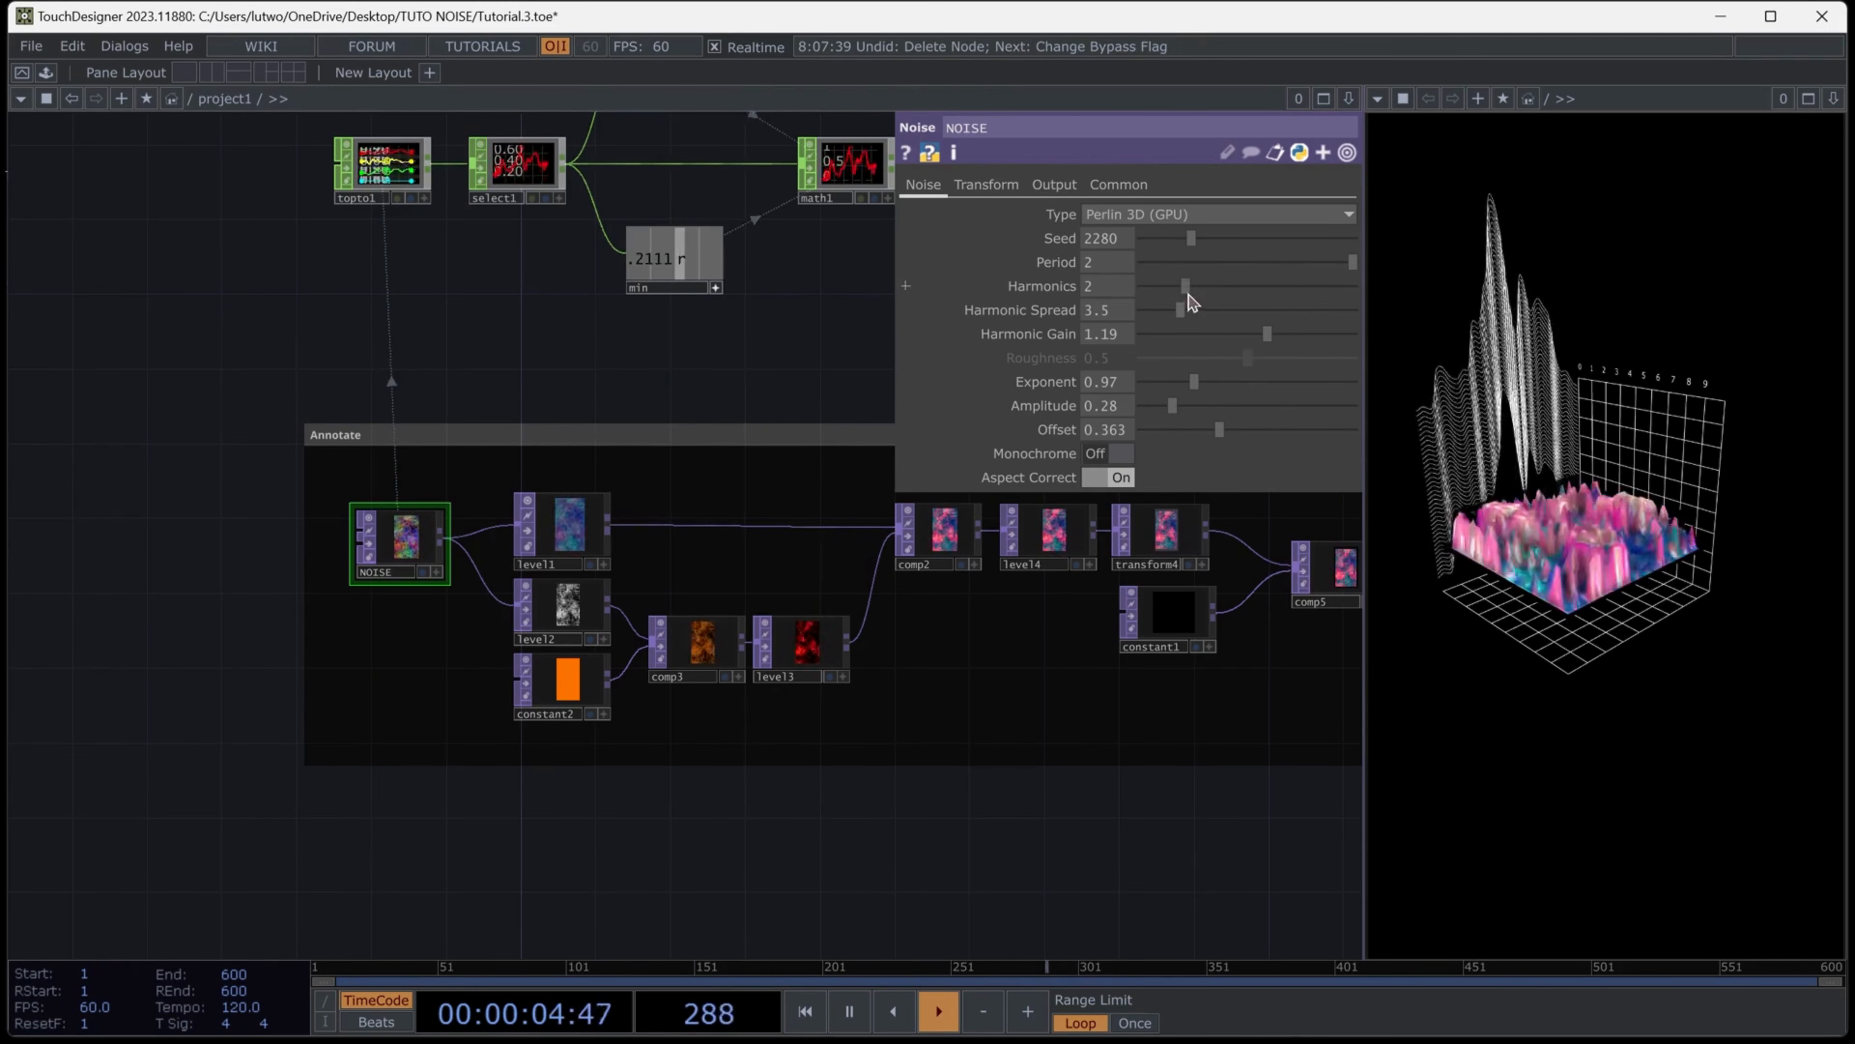
Lower the Harmonics and Harmonic Spread of the NOISE TOP and raise its Amplitude
drag(1186, 286, 1143, 287)
drag(1180, 310, 1159, 315)
drag(1173, 405, 1325, 407)
click(1298, 382)
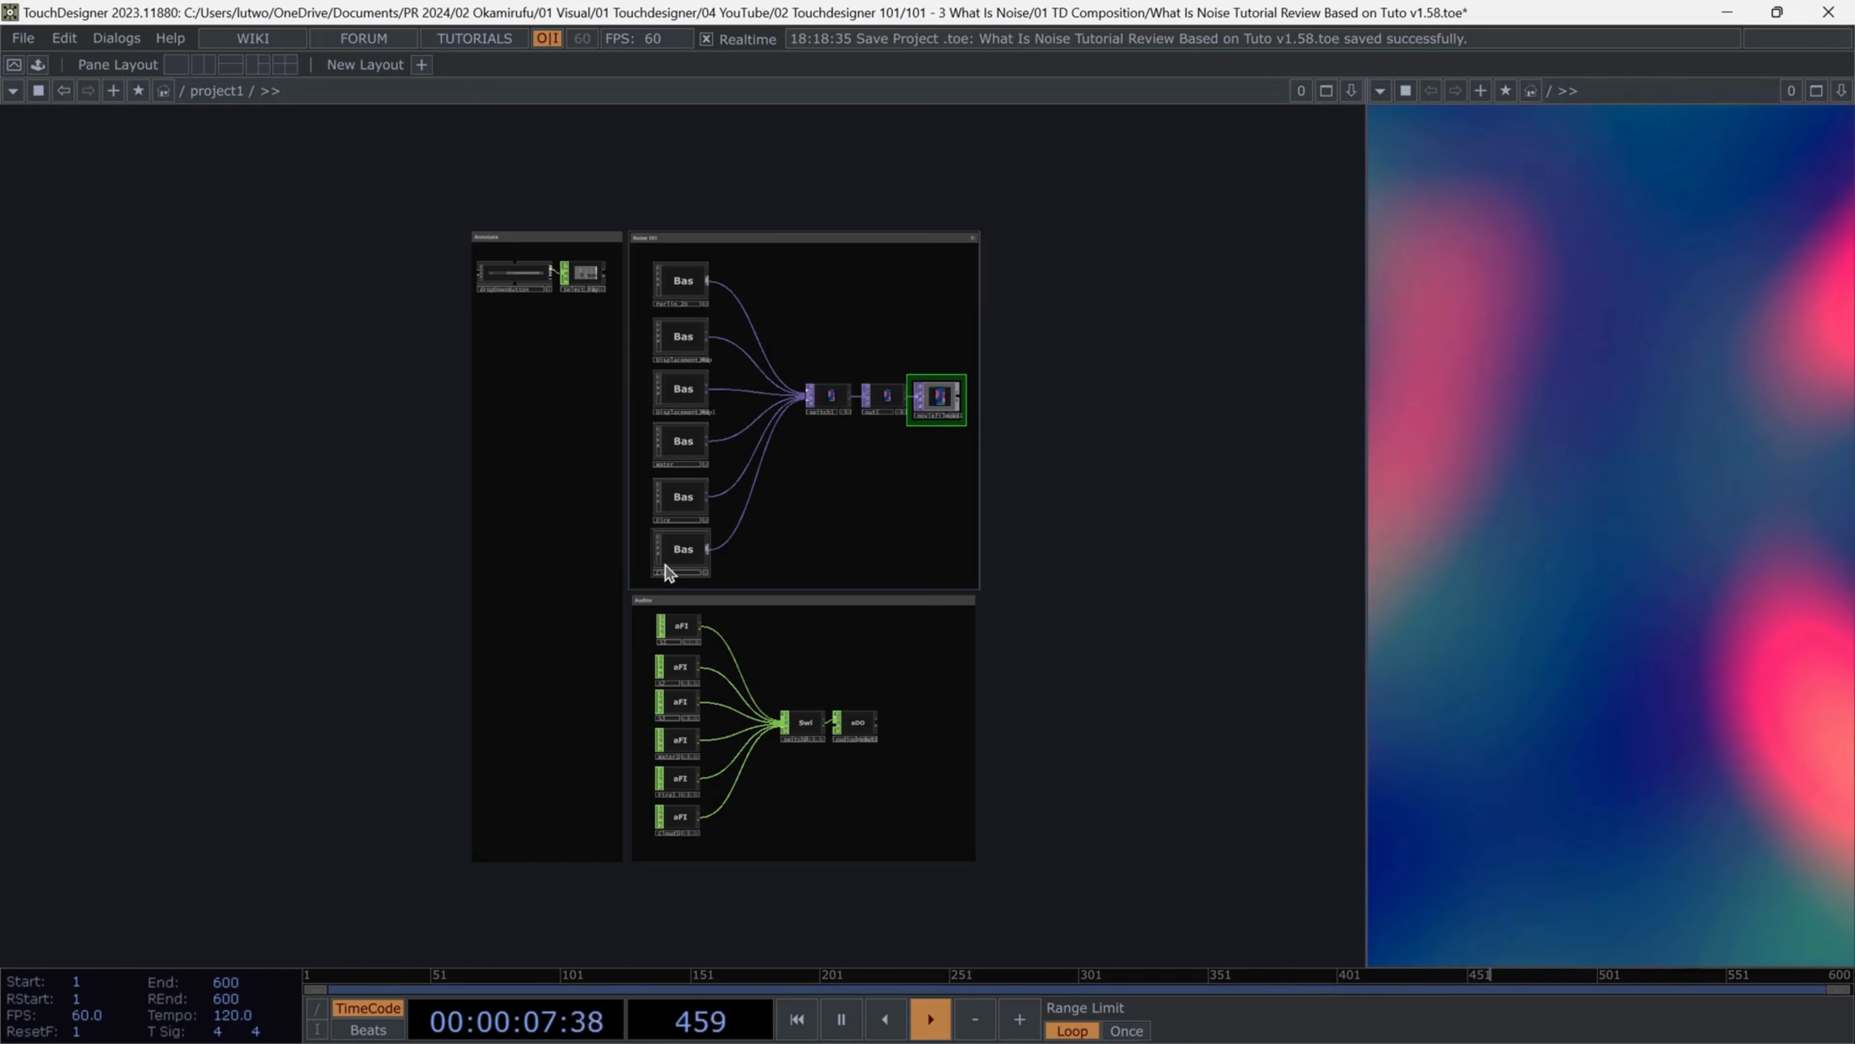
Look over the six Base components and the switch chain in the tutorial review project's Noise 101 group
scroll(669, 572, up, 5)
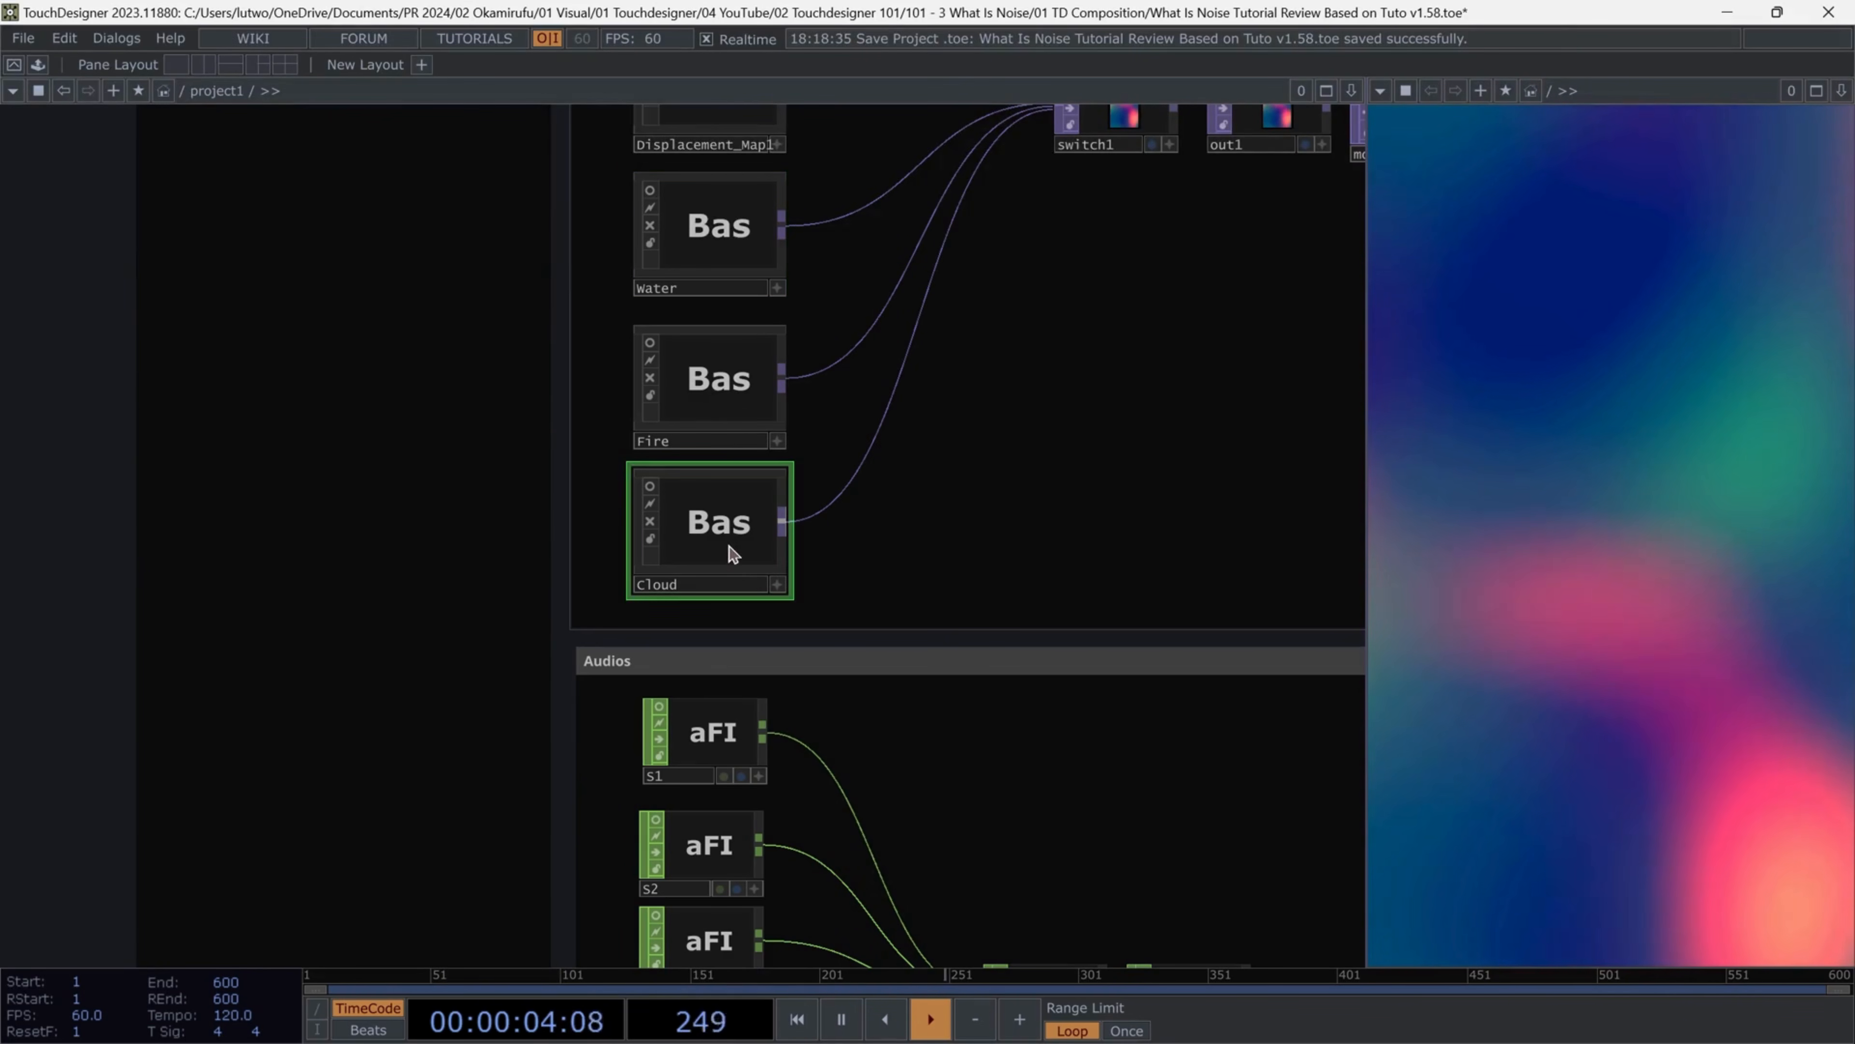
scroll(1067, 394, down, 5)
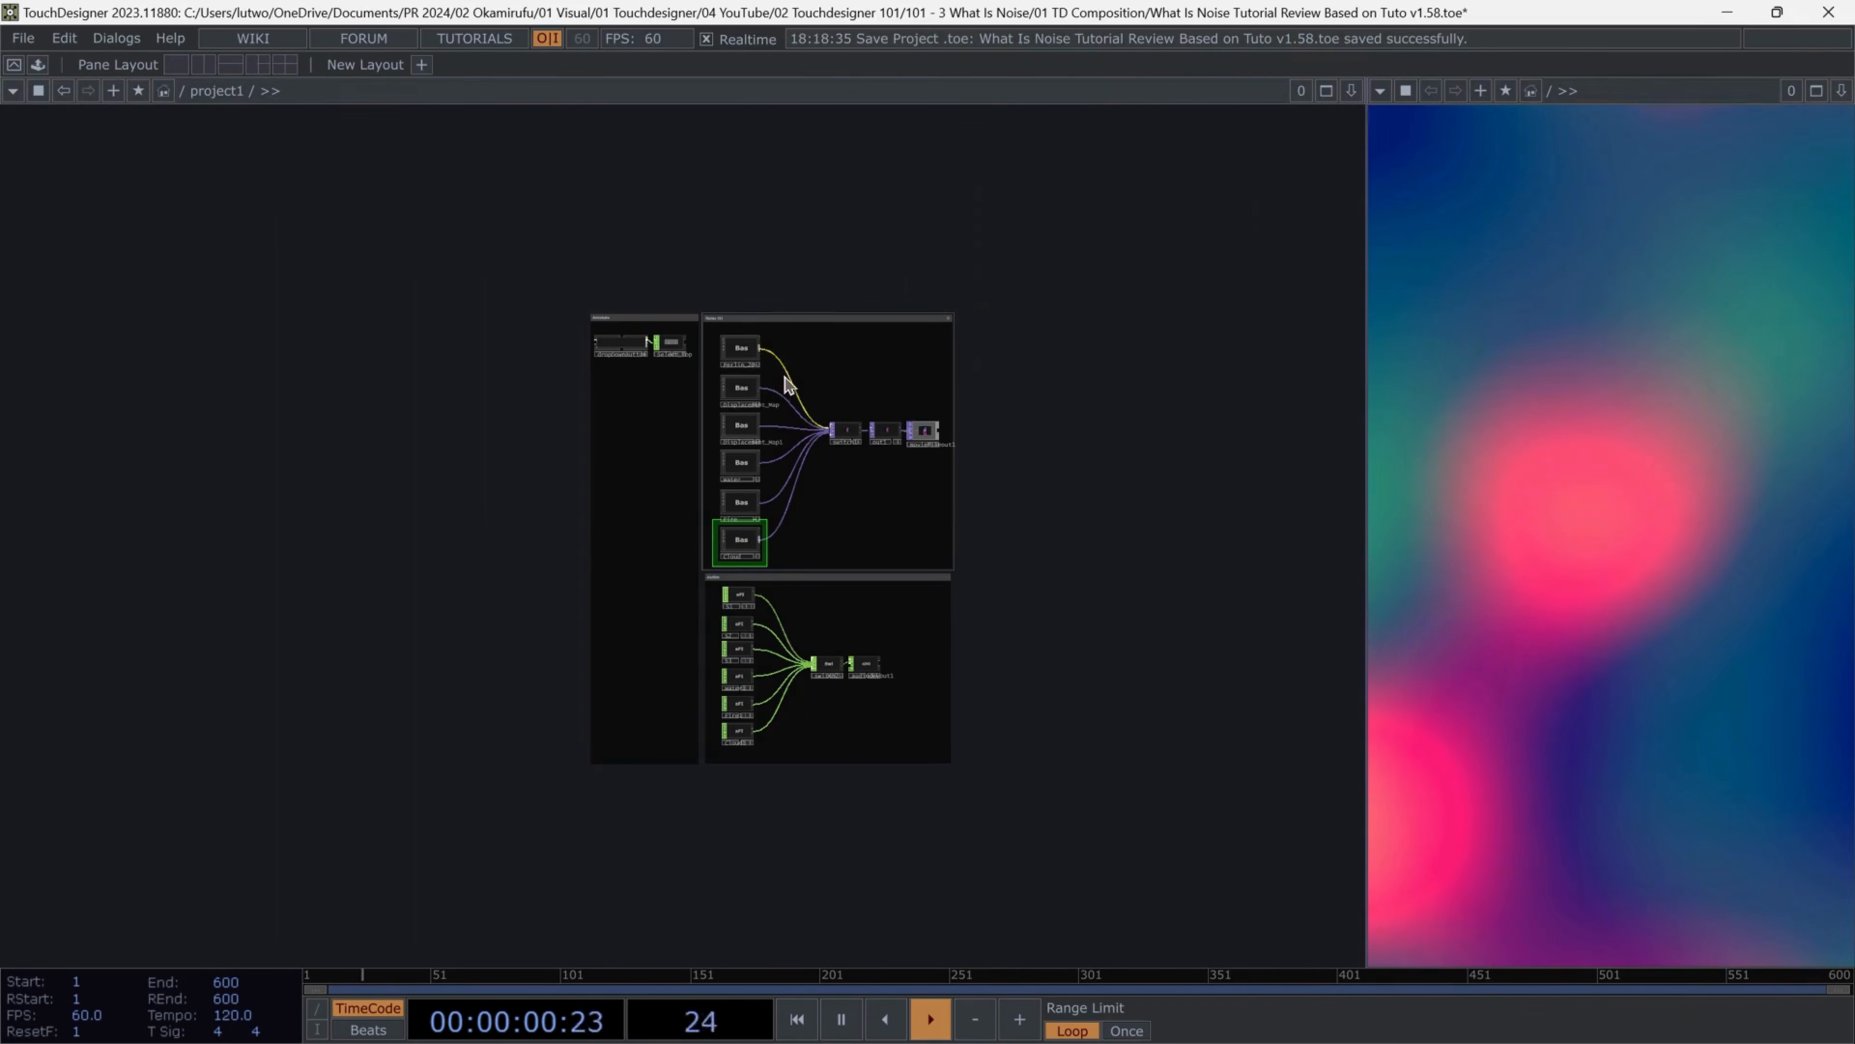
scroll(792, 376, up, 2)
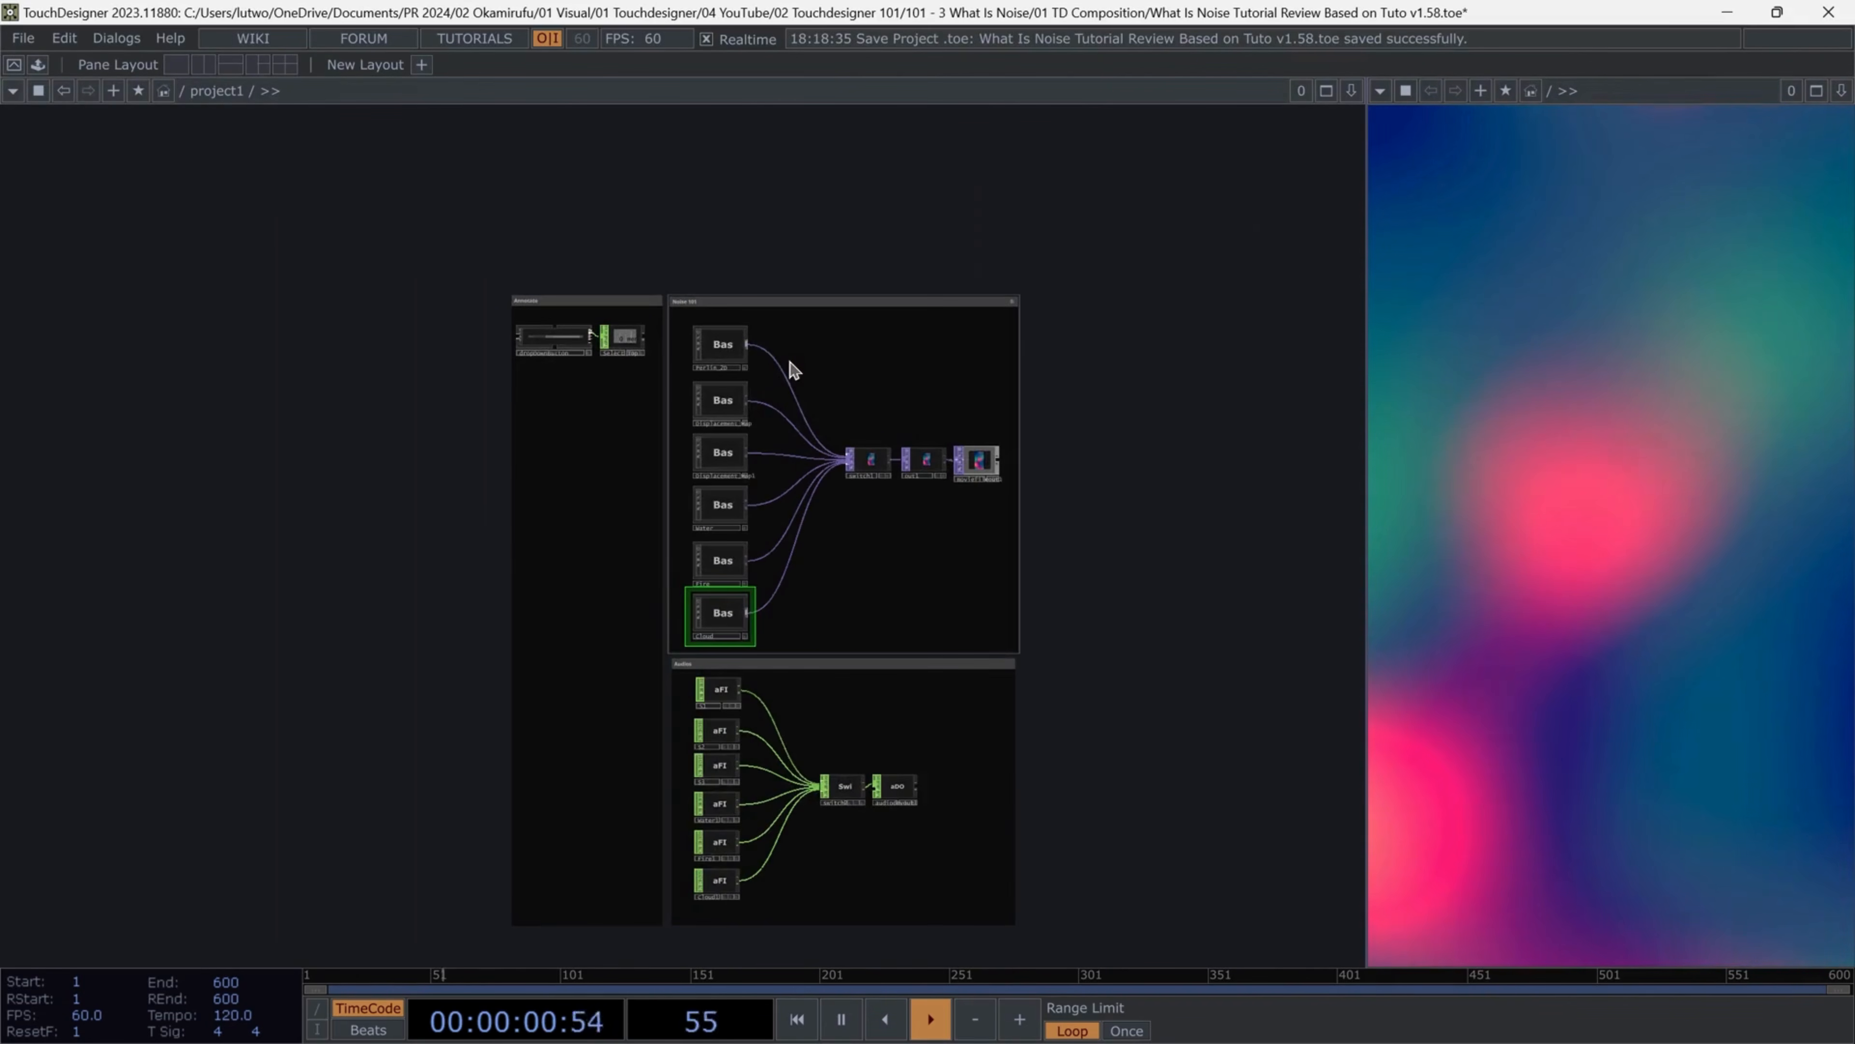
drag(1138, 467, 1105, 403)
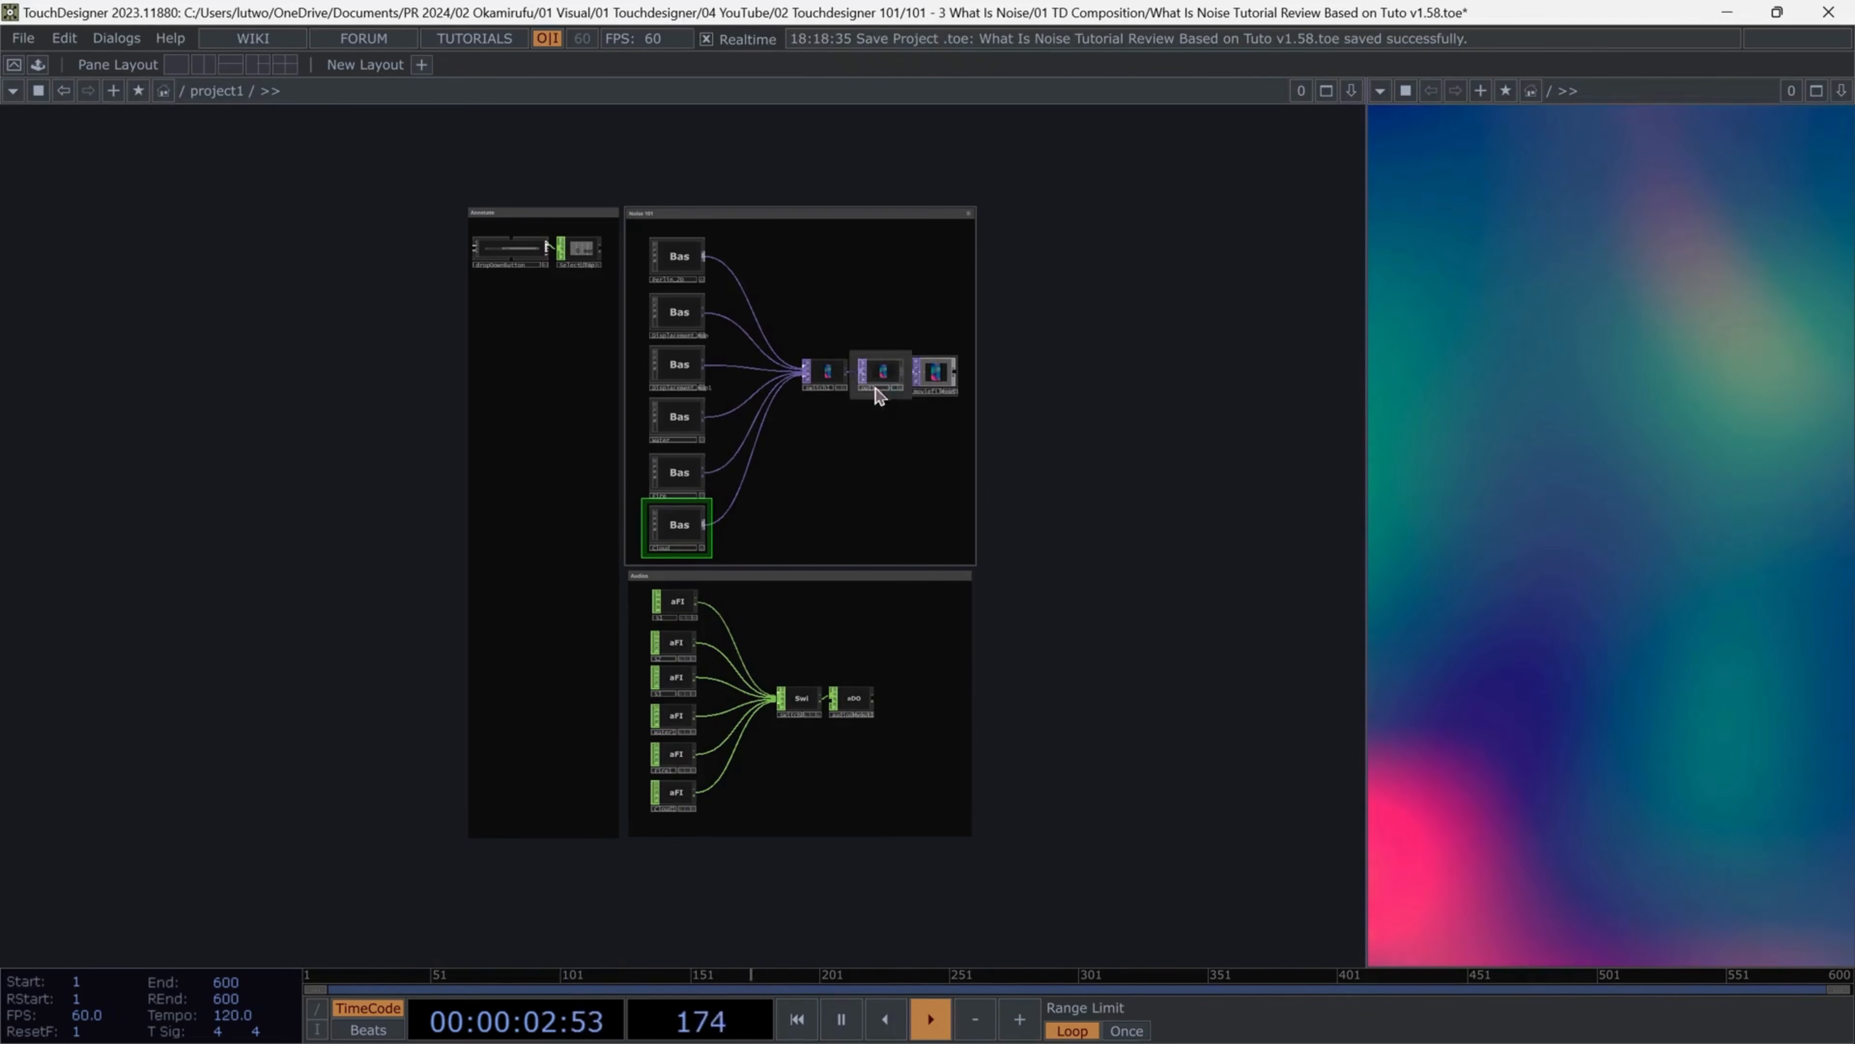
Look through the network inside the Water component and return to the project1 level
double_click(682, 416)
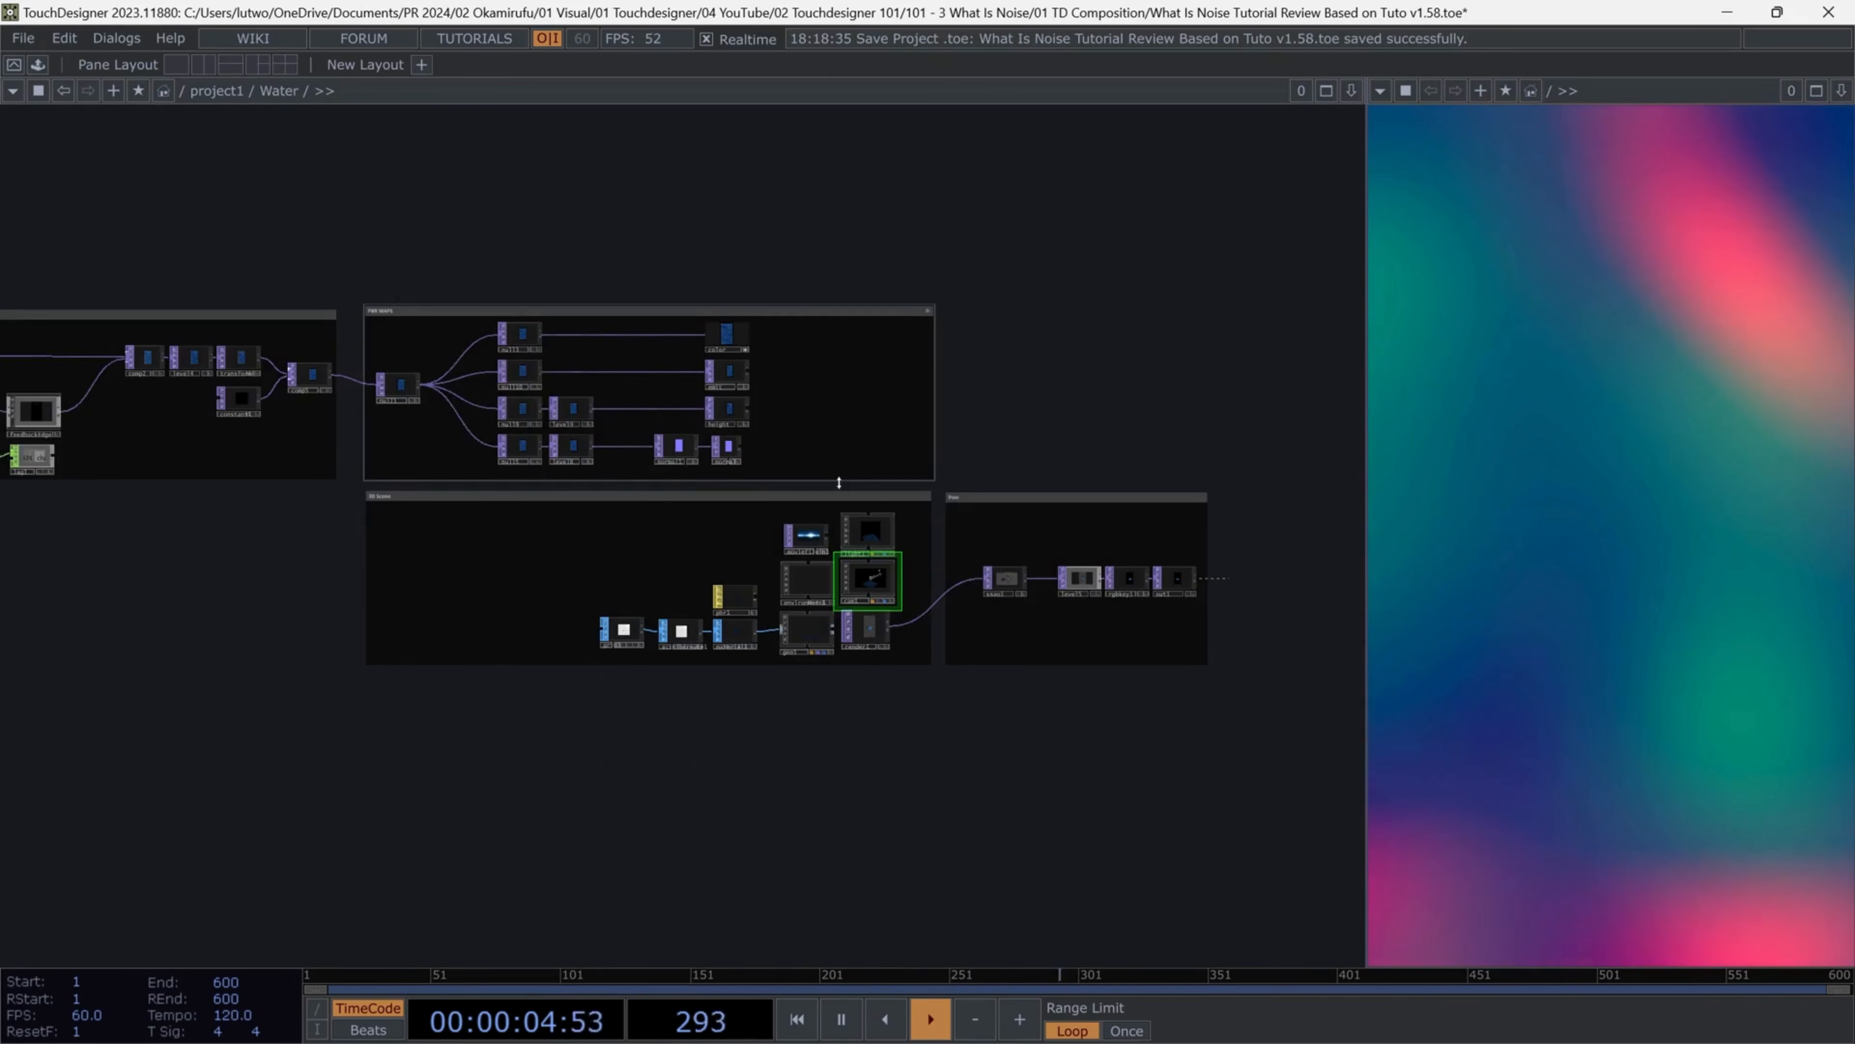
scroll(839, 482, down, 3)
scroll(577, 329, up, 6)
drag(584, 328, 708, 302)
scroll(708, 302, down, 2)
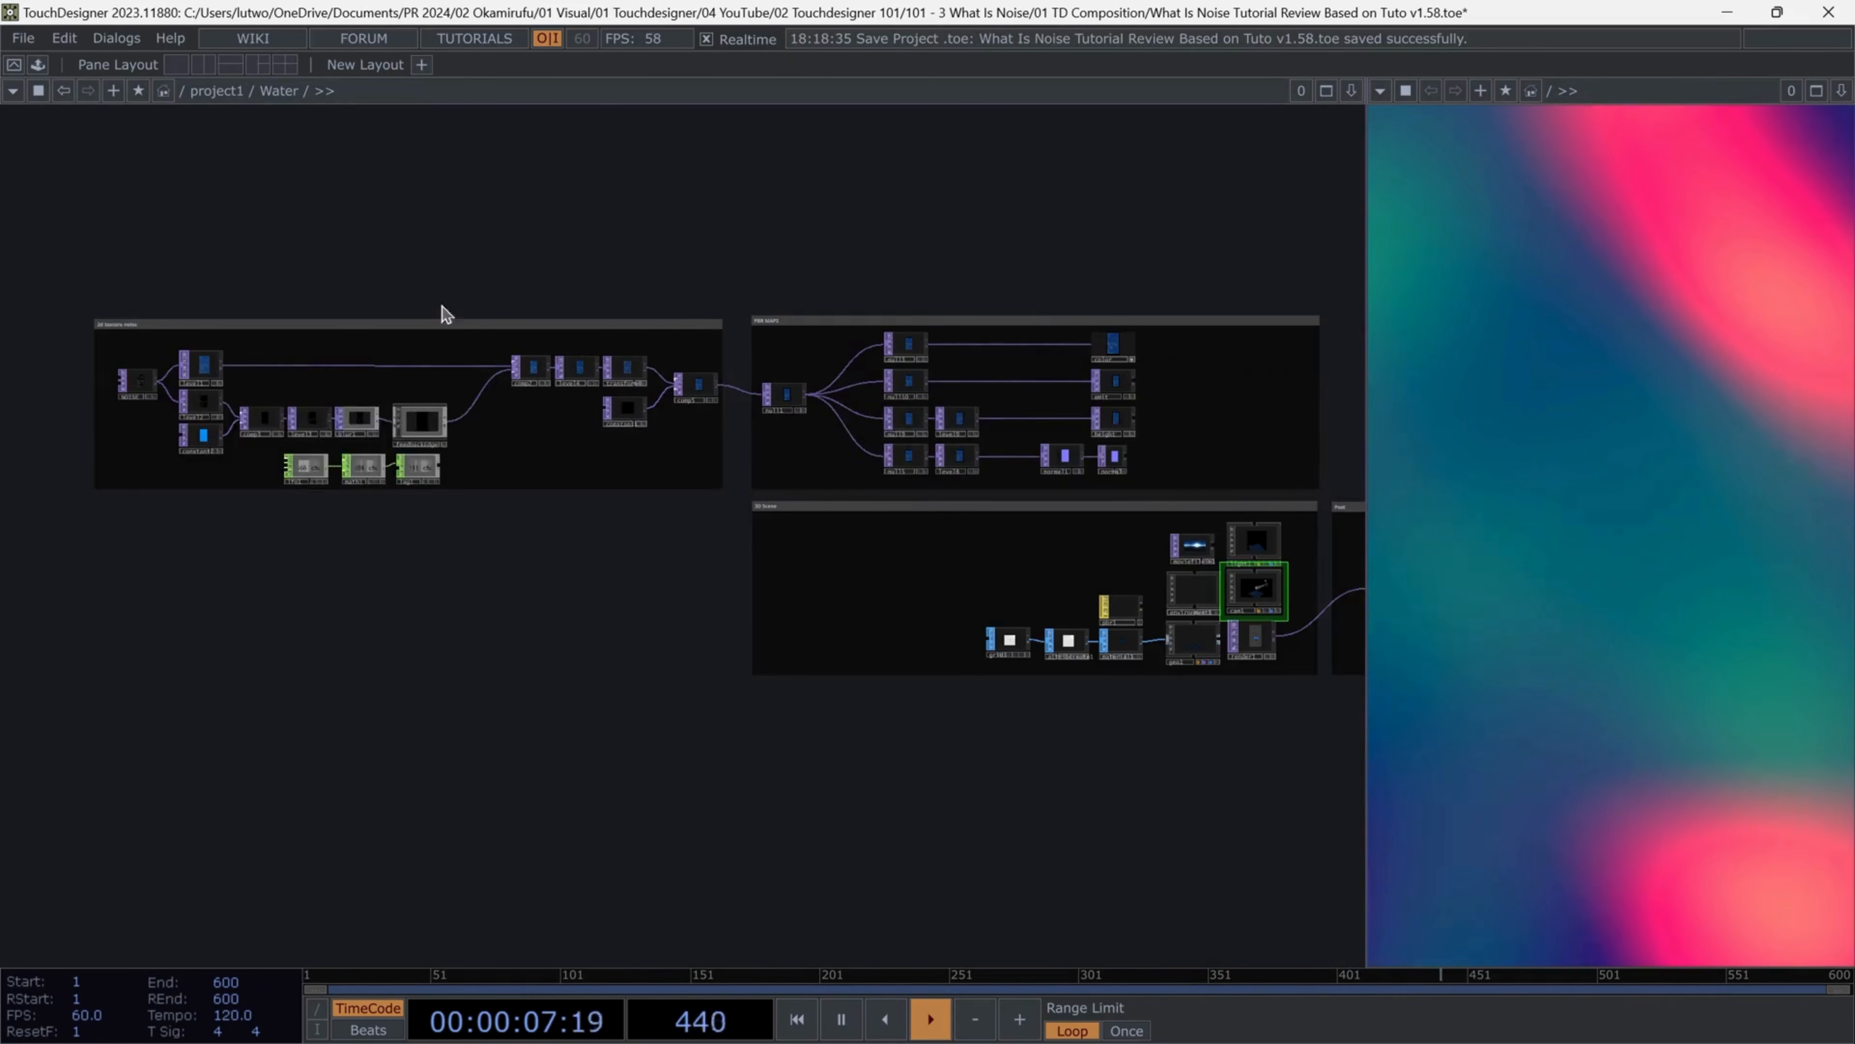
drag(1166, 777, 837, 713)
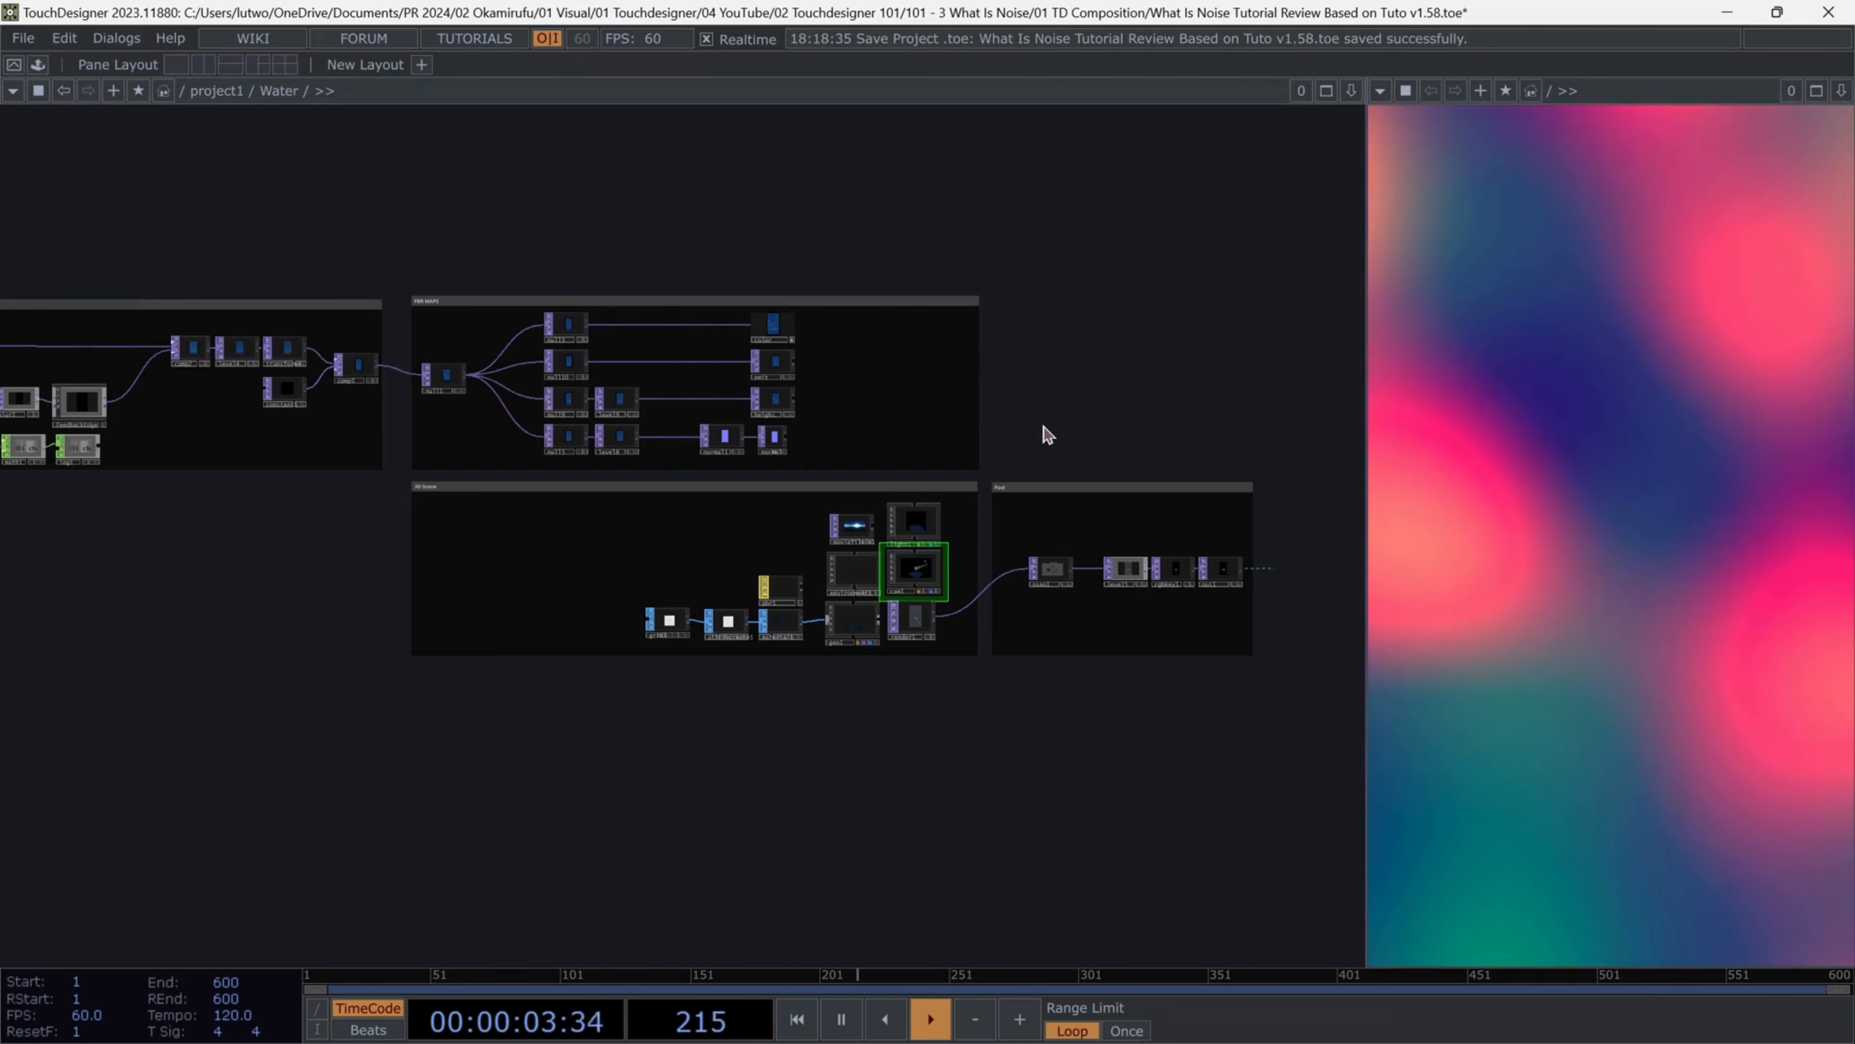
key(u)
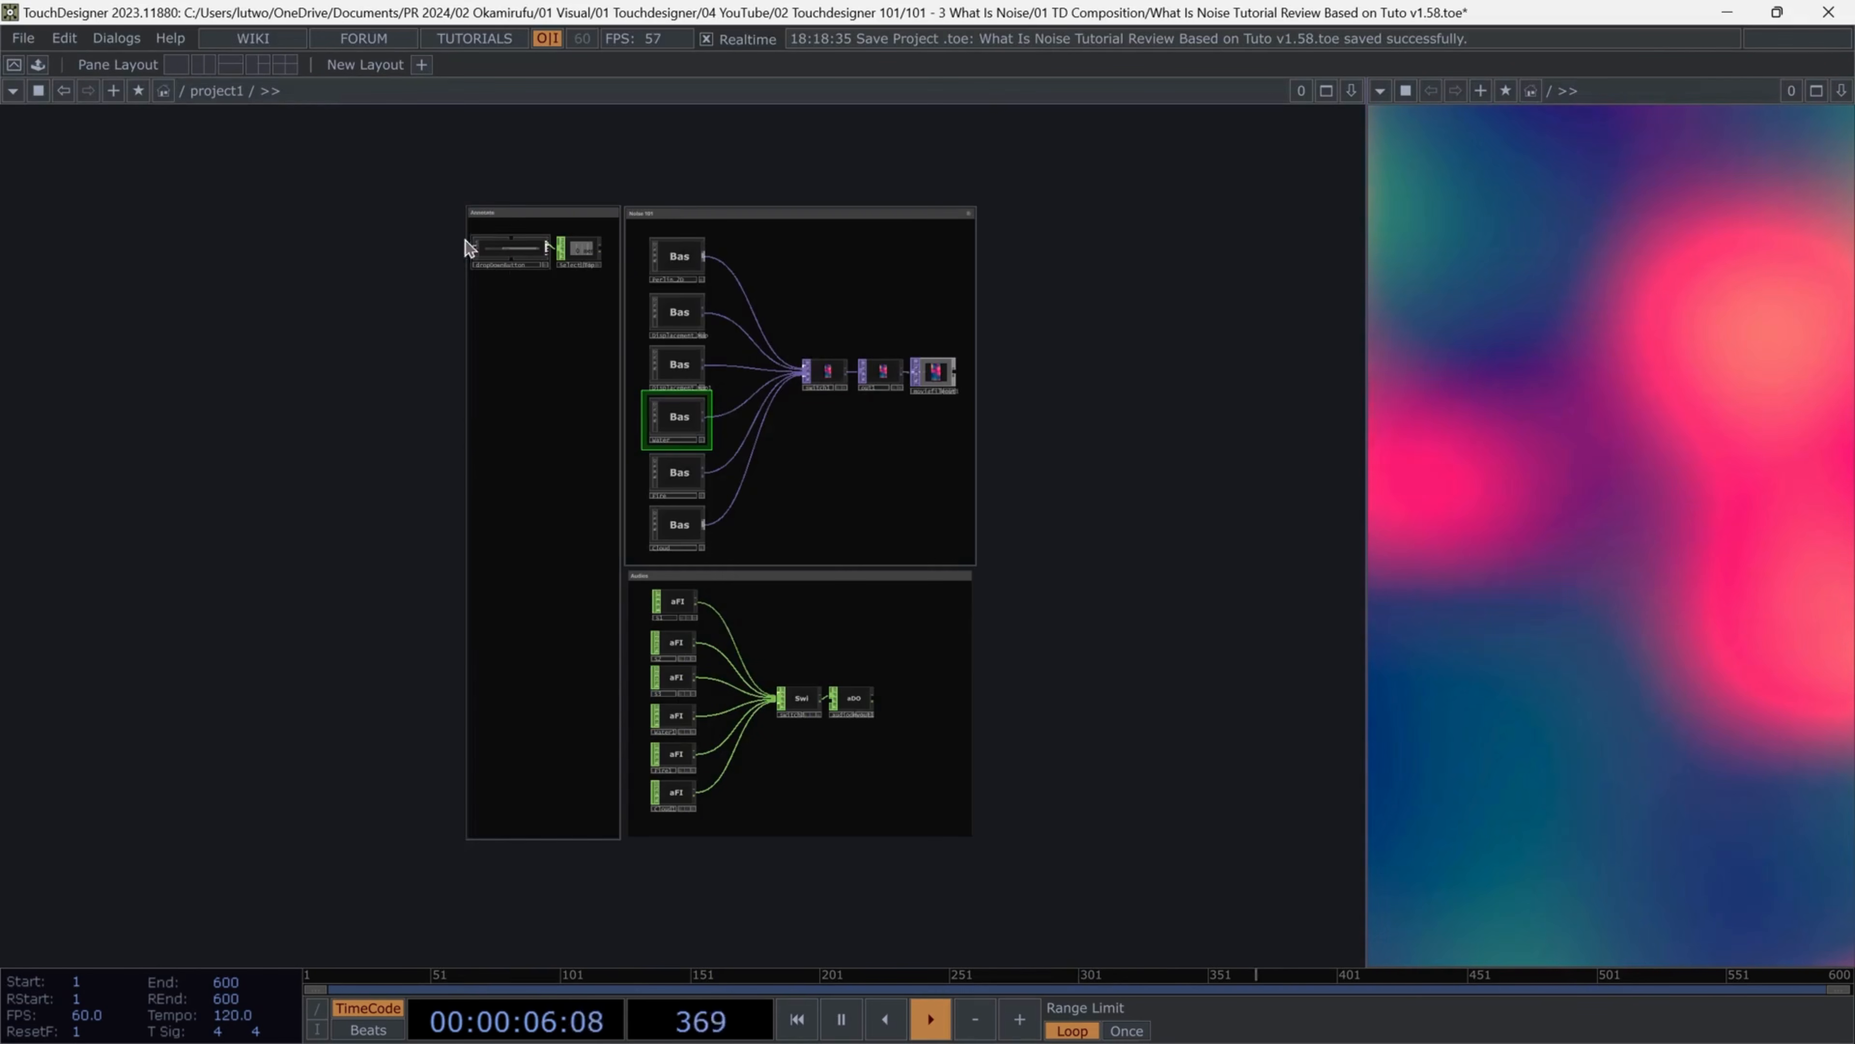
Make the dropDownButton component interactive and choose the Displacement example from its list
scroll(493, 186, up, 10)
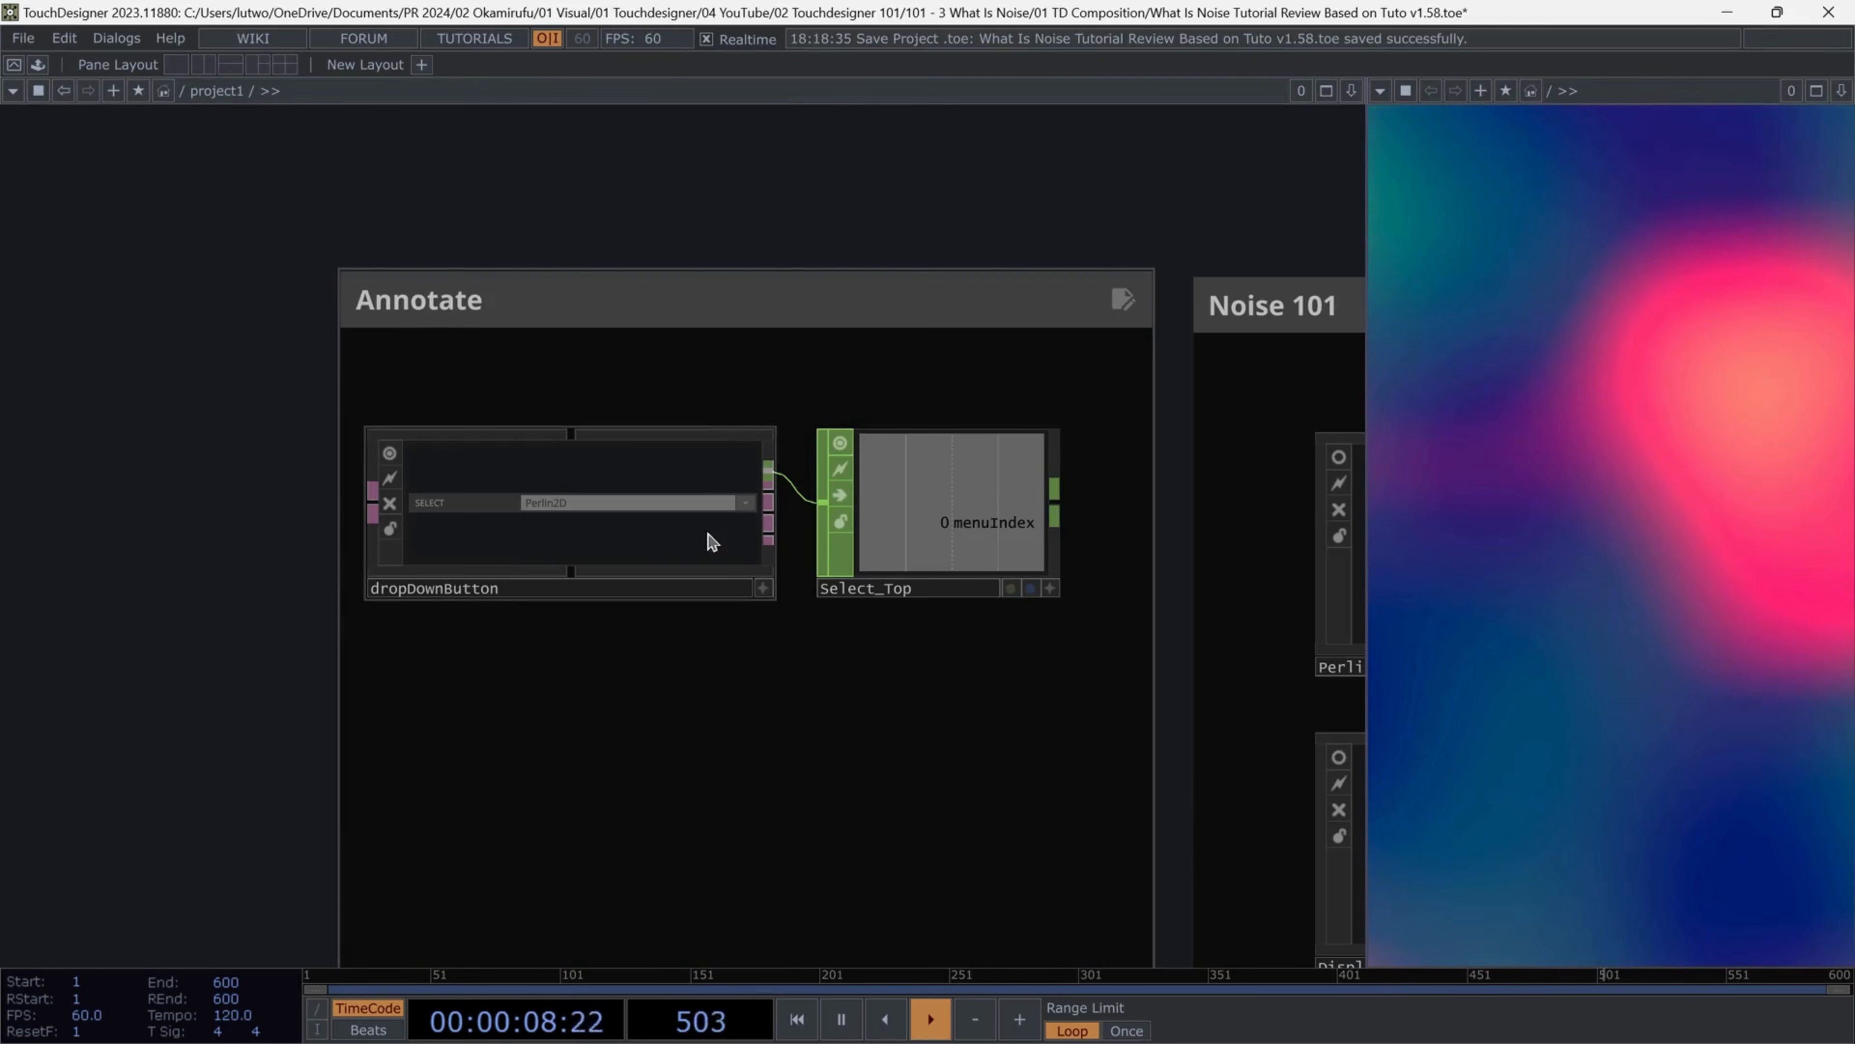
click(762, 588)
click(759, 510)
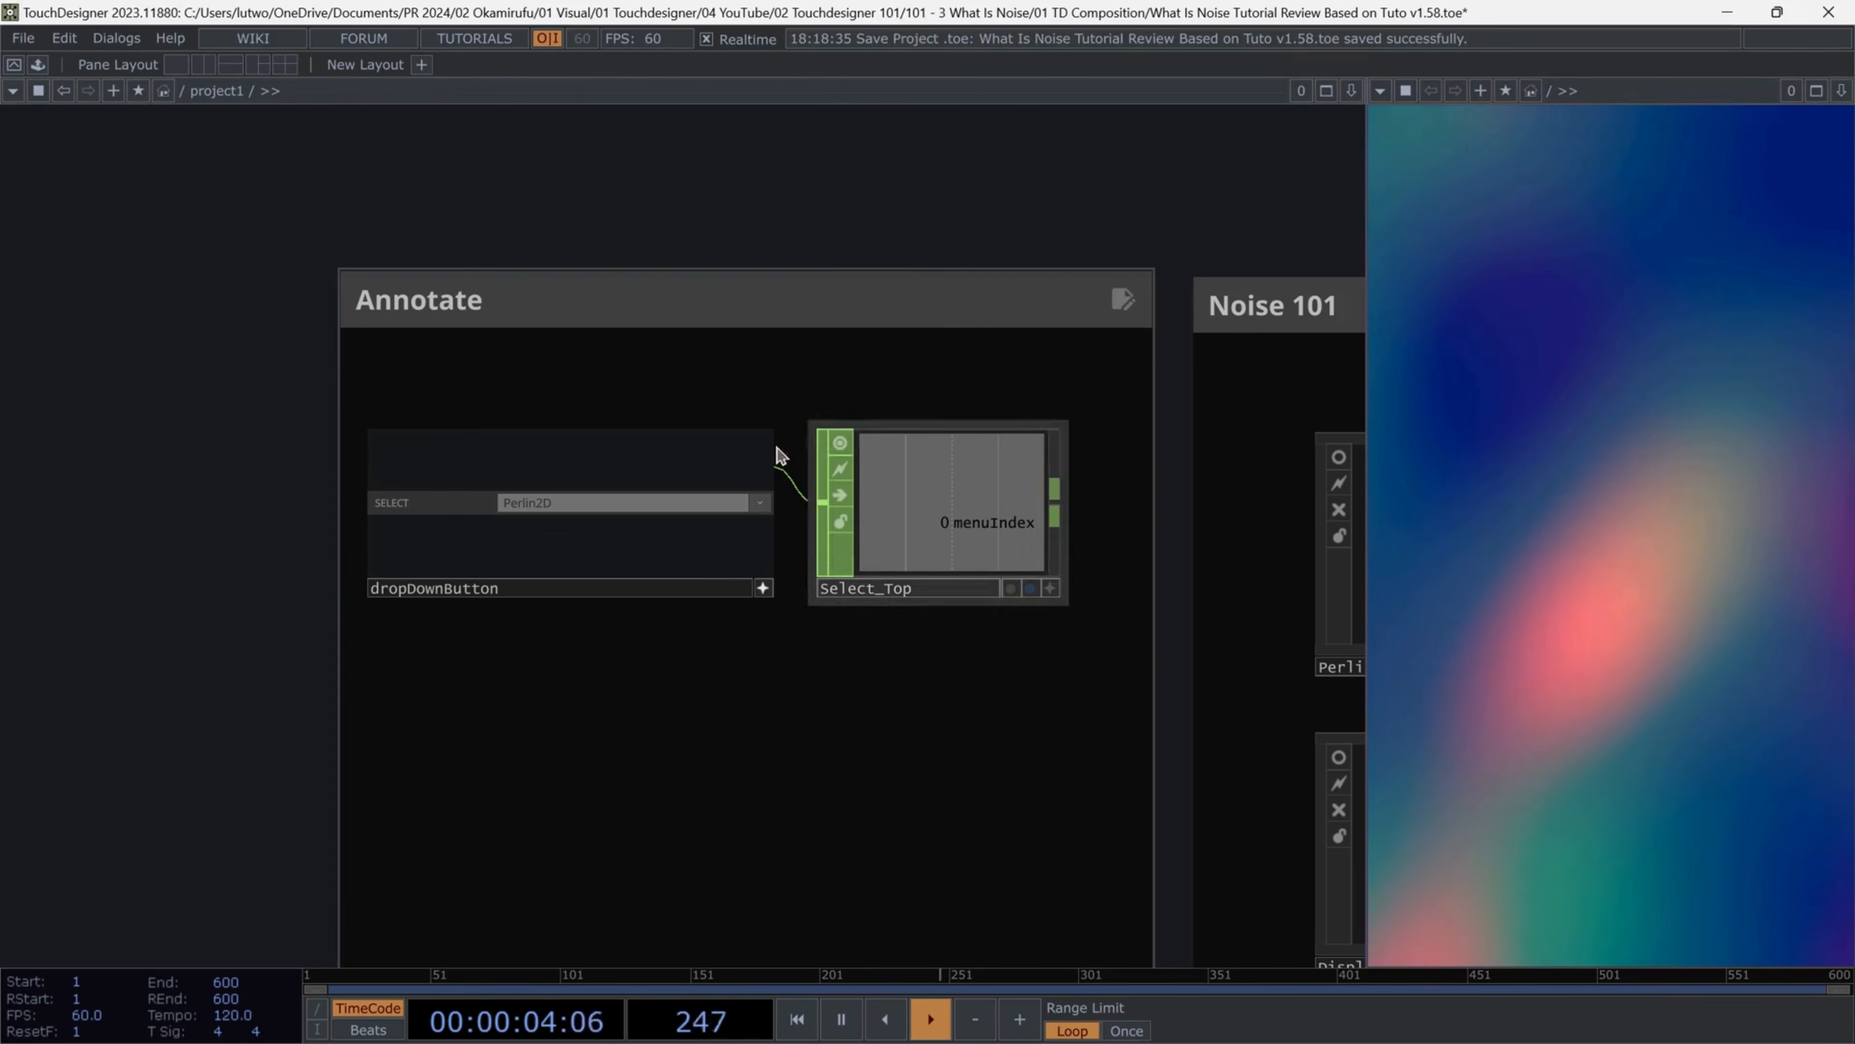
click(760, 502)
click(549, 581)
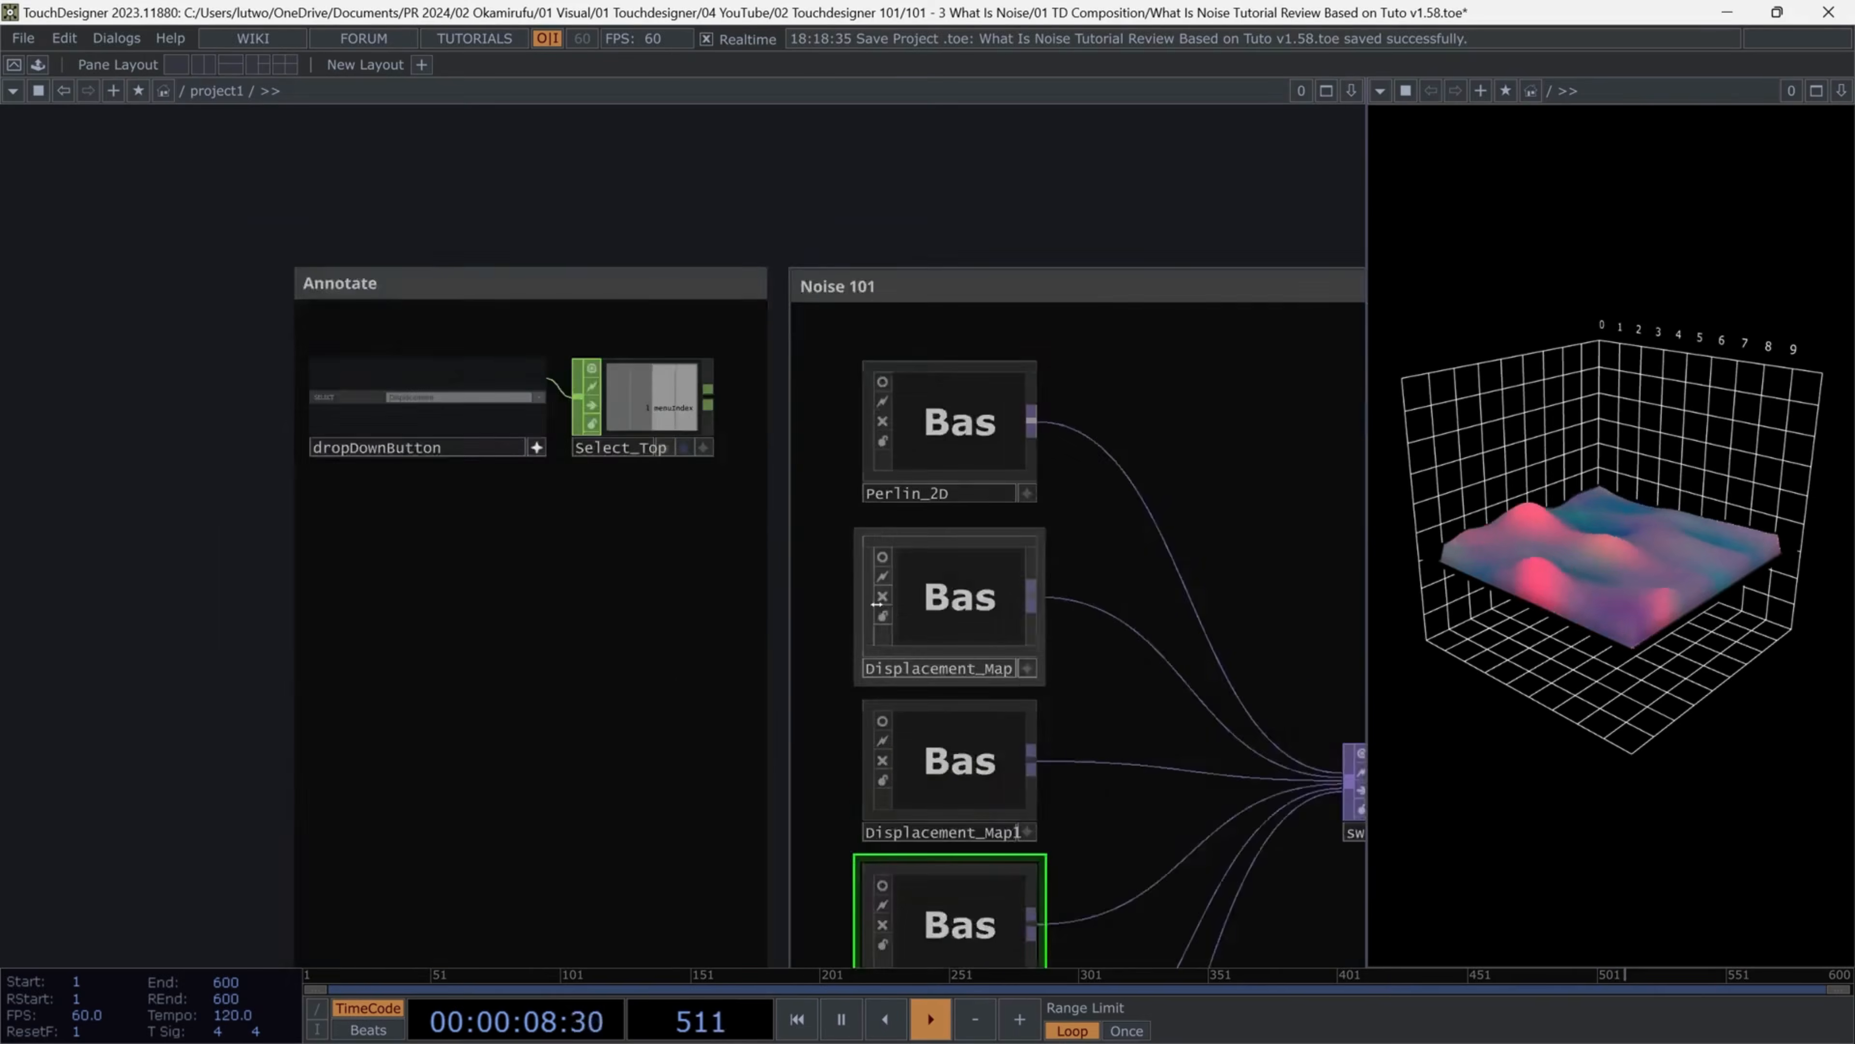
Look through the network inside the Displacement_Map component and return to the project1 level
click(977, 616)
double_click(977, 616)
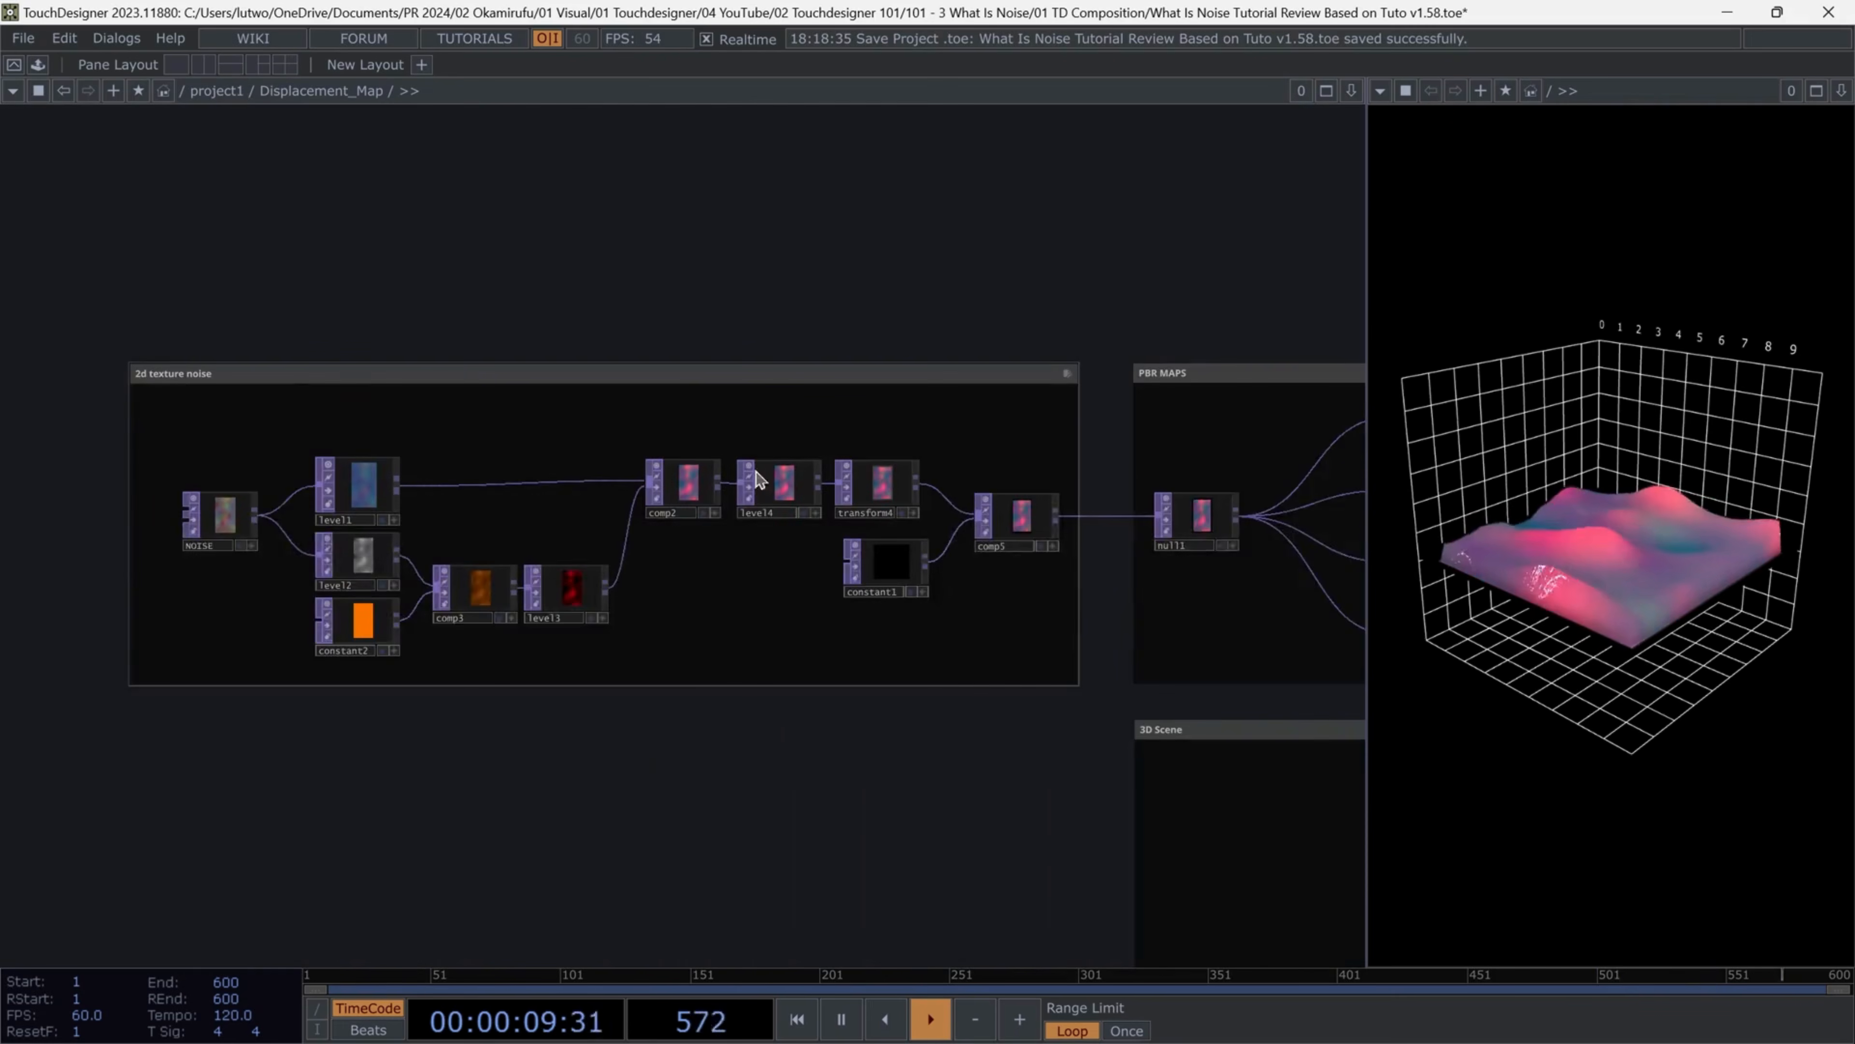
scroll(1124, 676, down, 2)
scroll(1096, 716, up, 2)
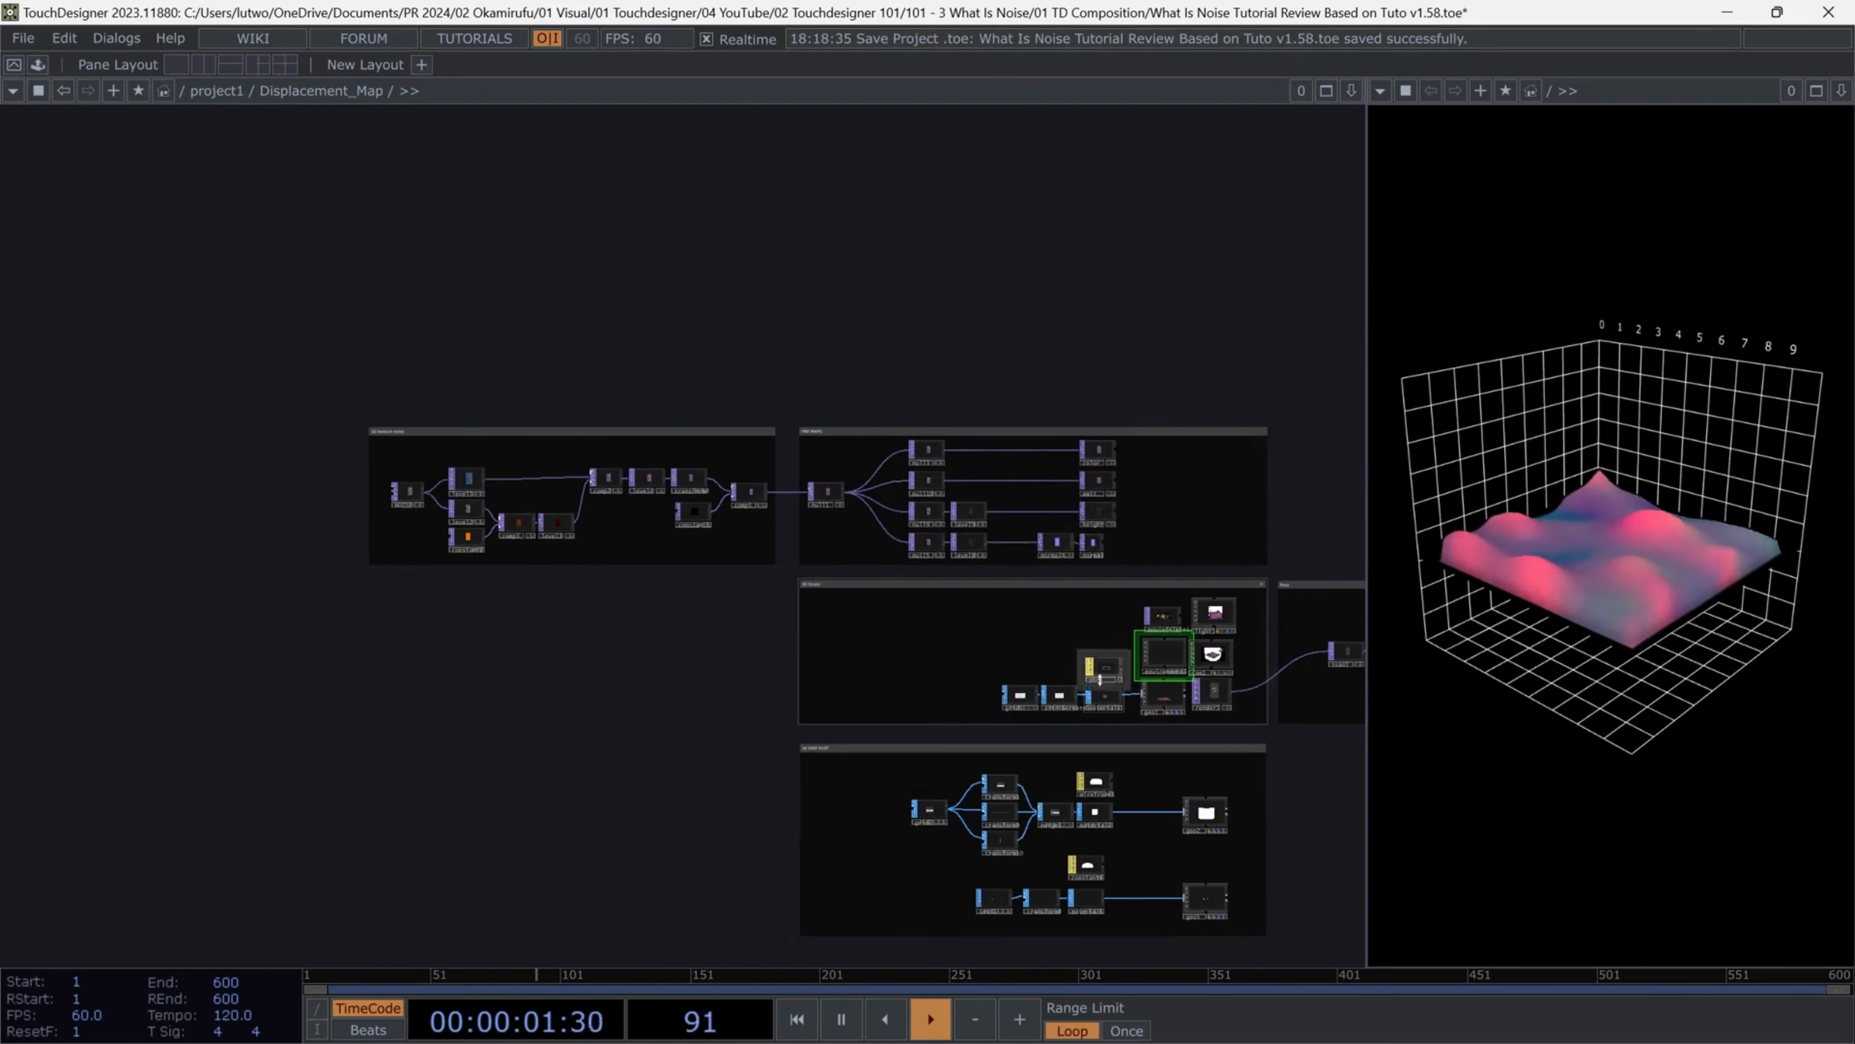
key(u)
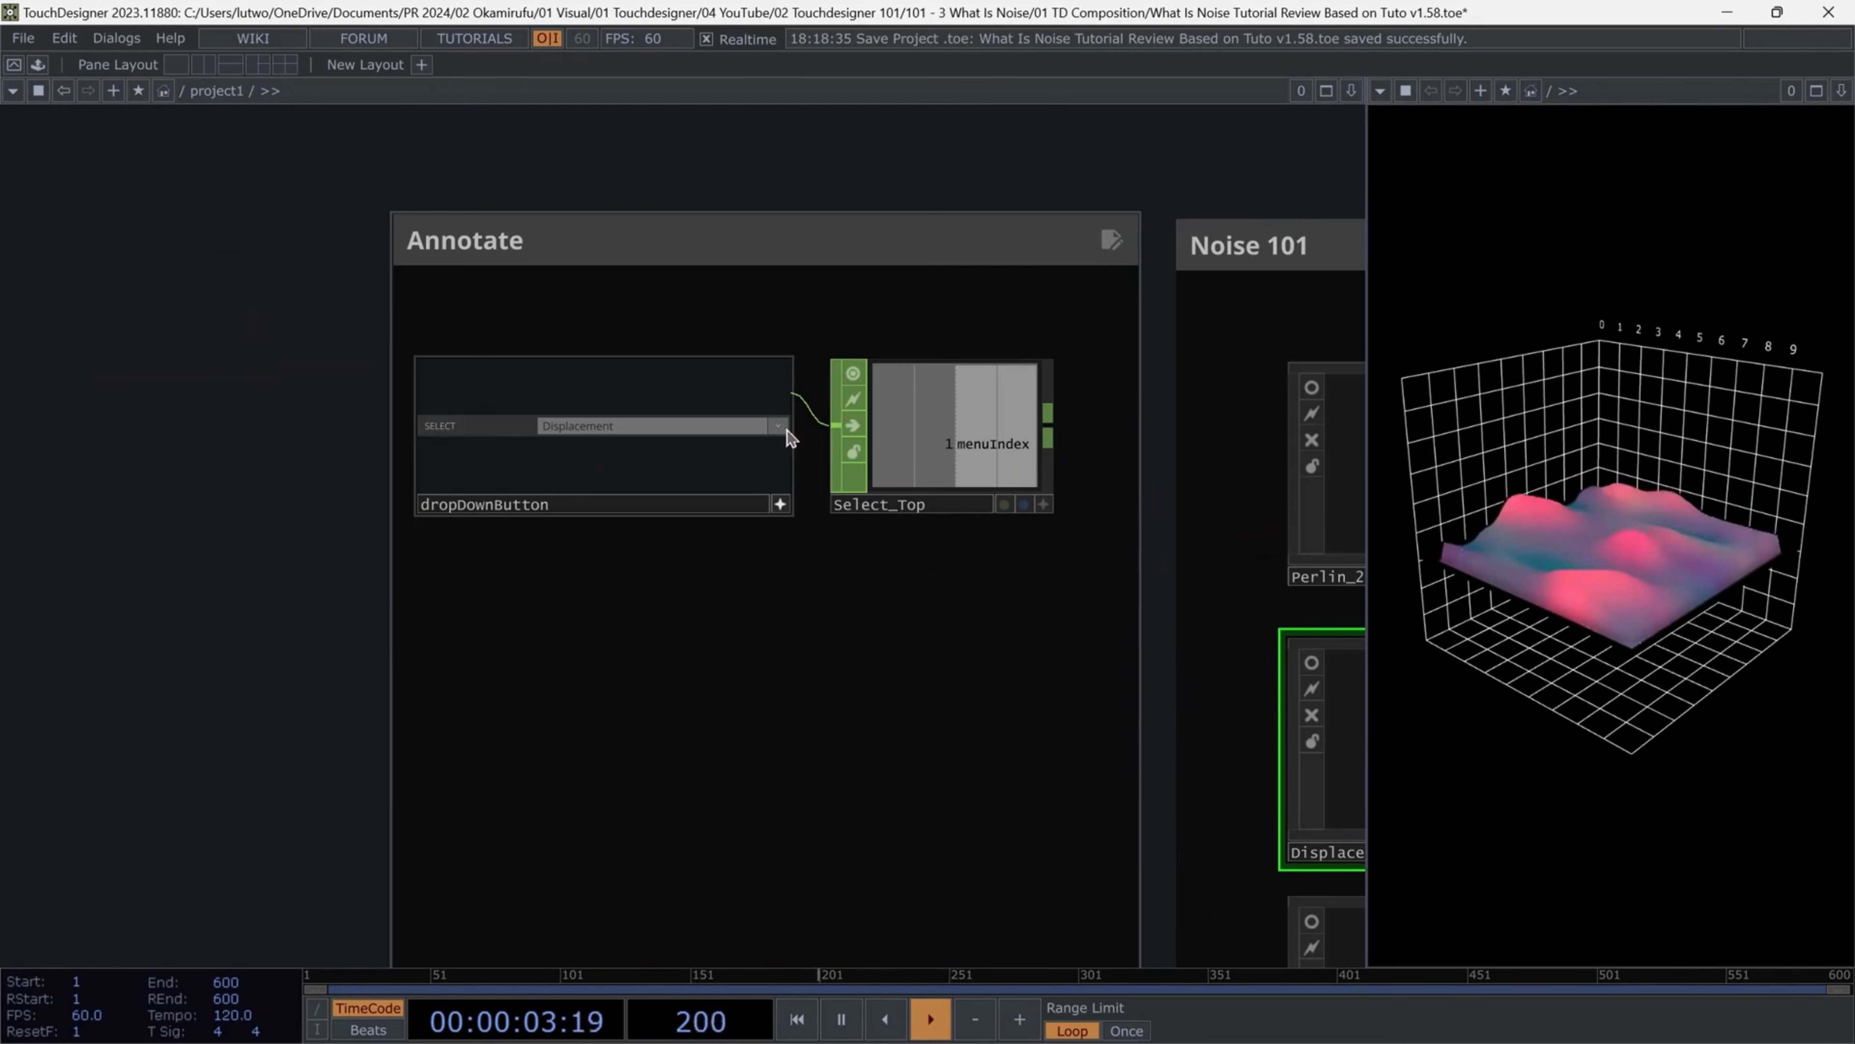
Switch the output to the Animation example and then to the Water example with the dropDownButton selector
click(778, 428)
scroll(778, 427, up, 3)
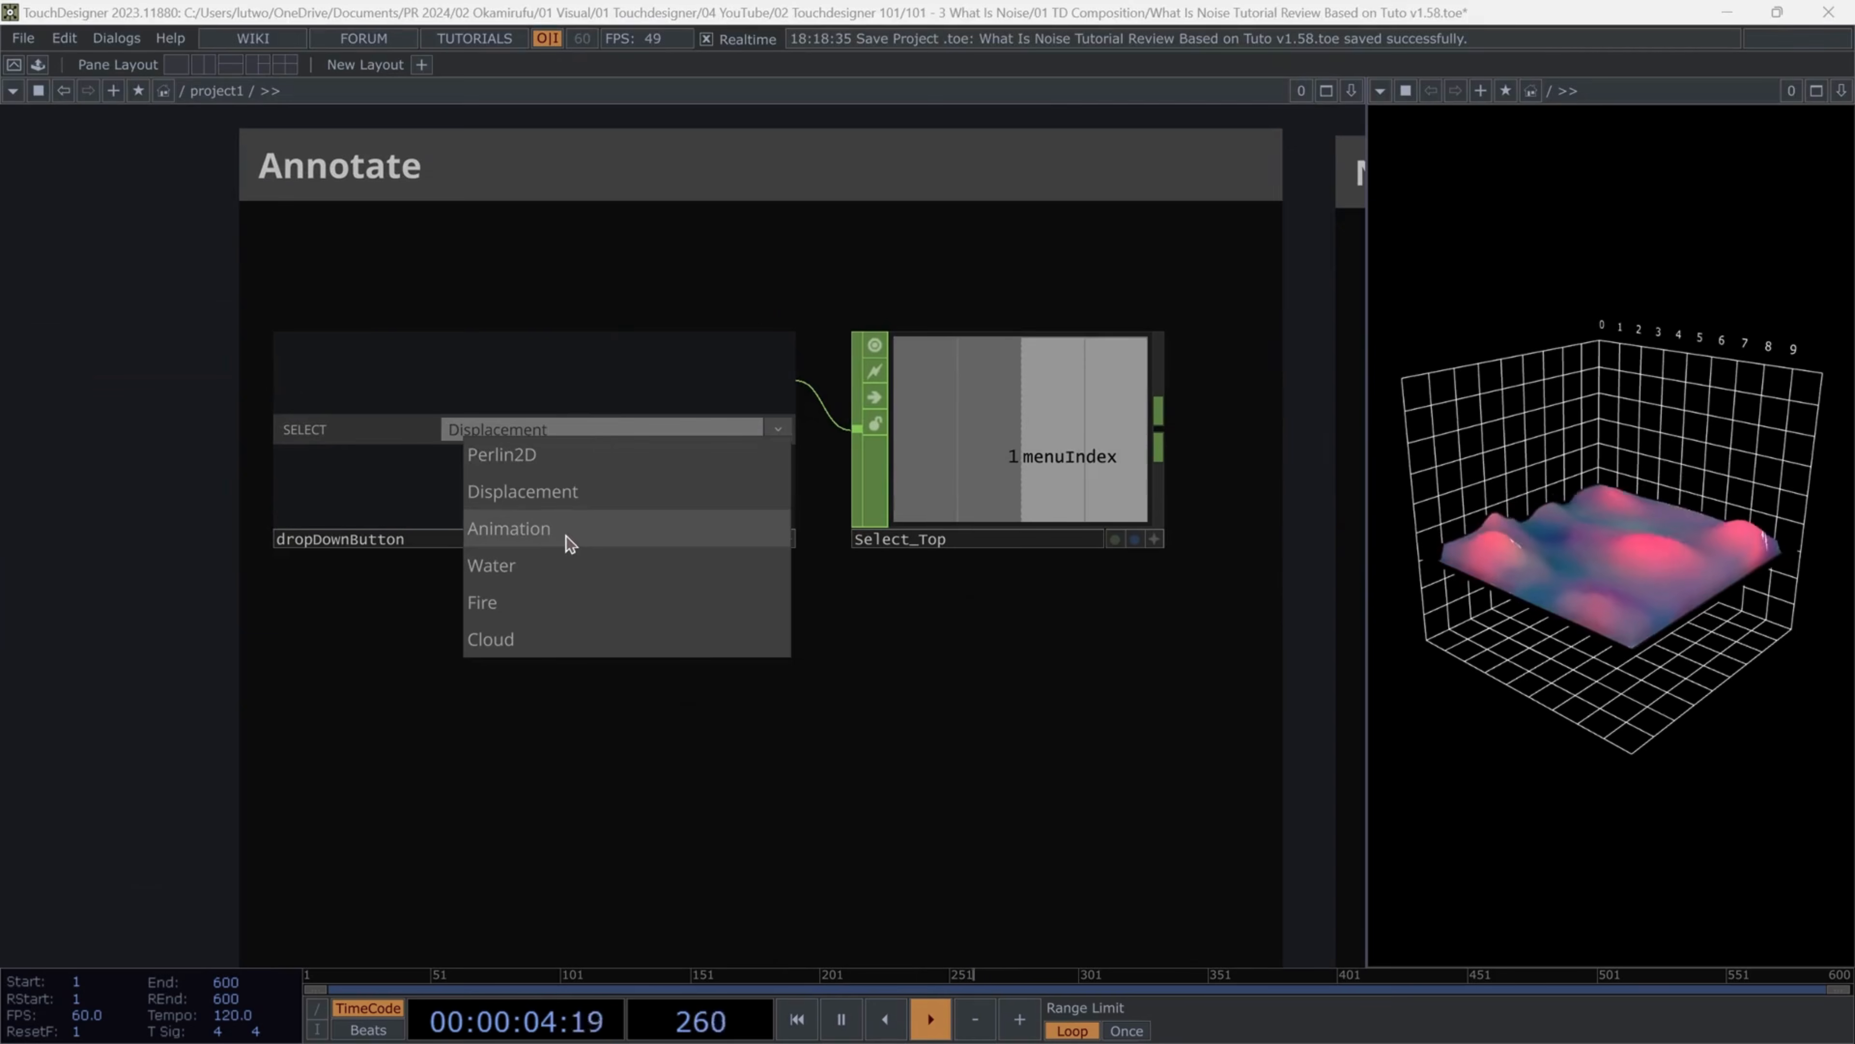
click(567, 536)
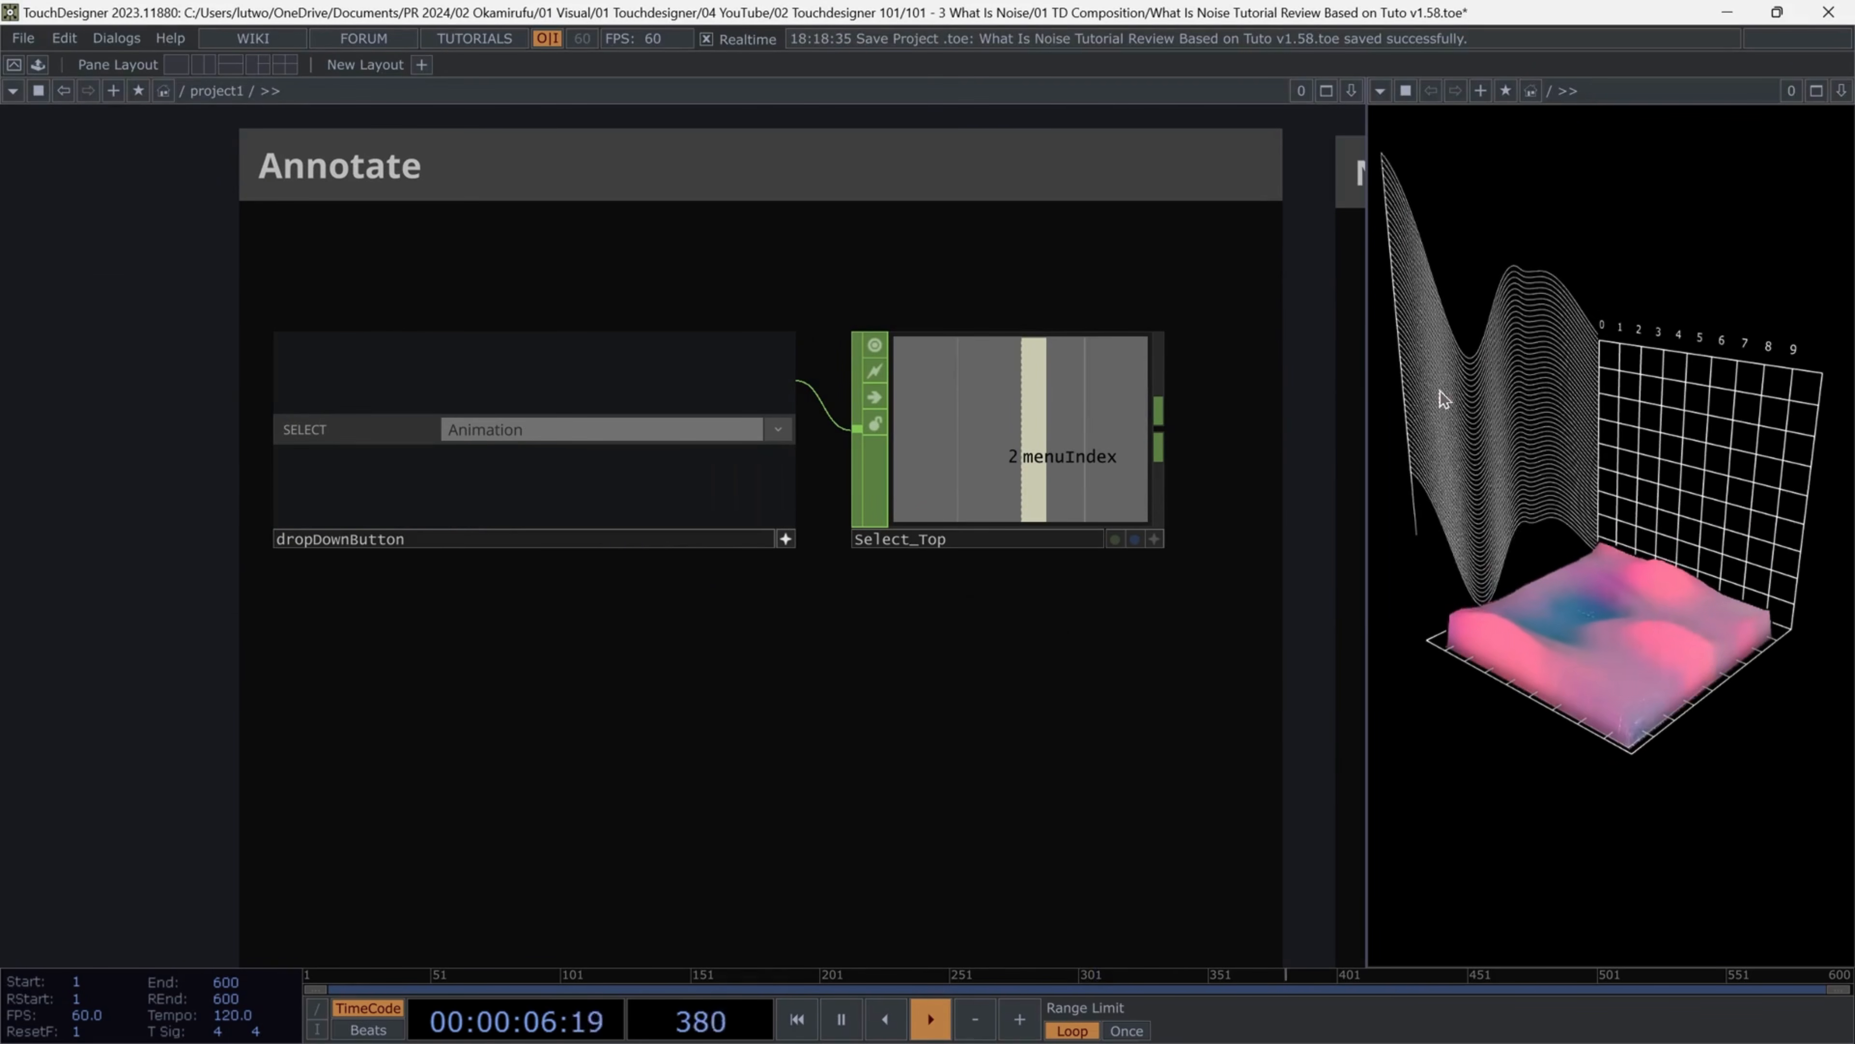
click(778, 429)
click(554, 573)
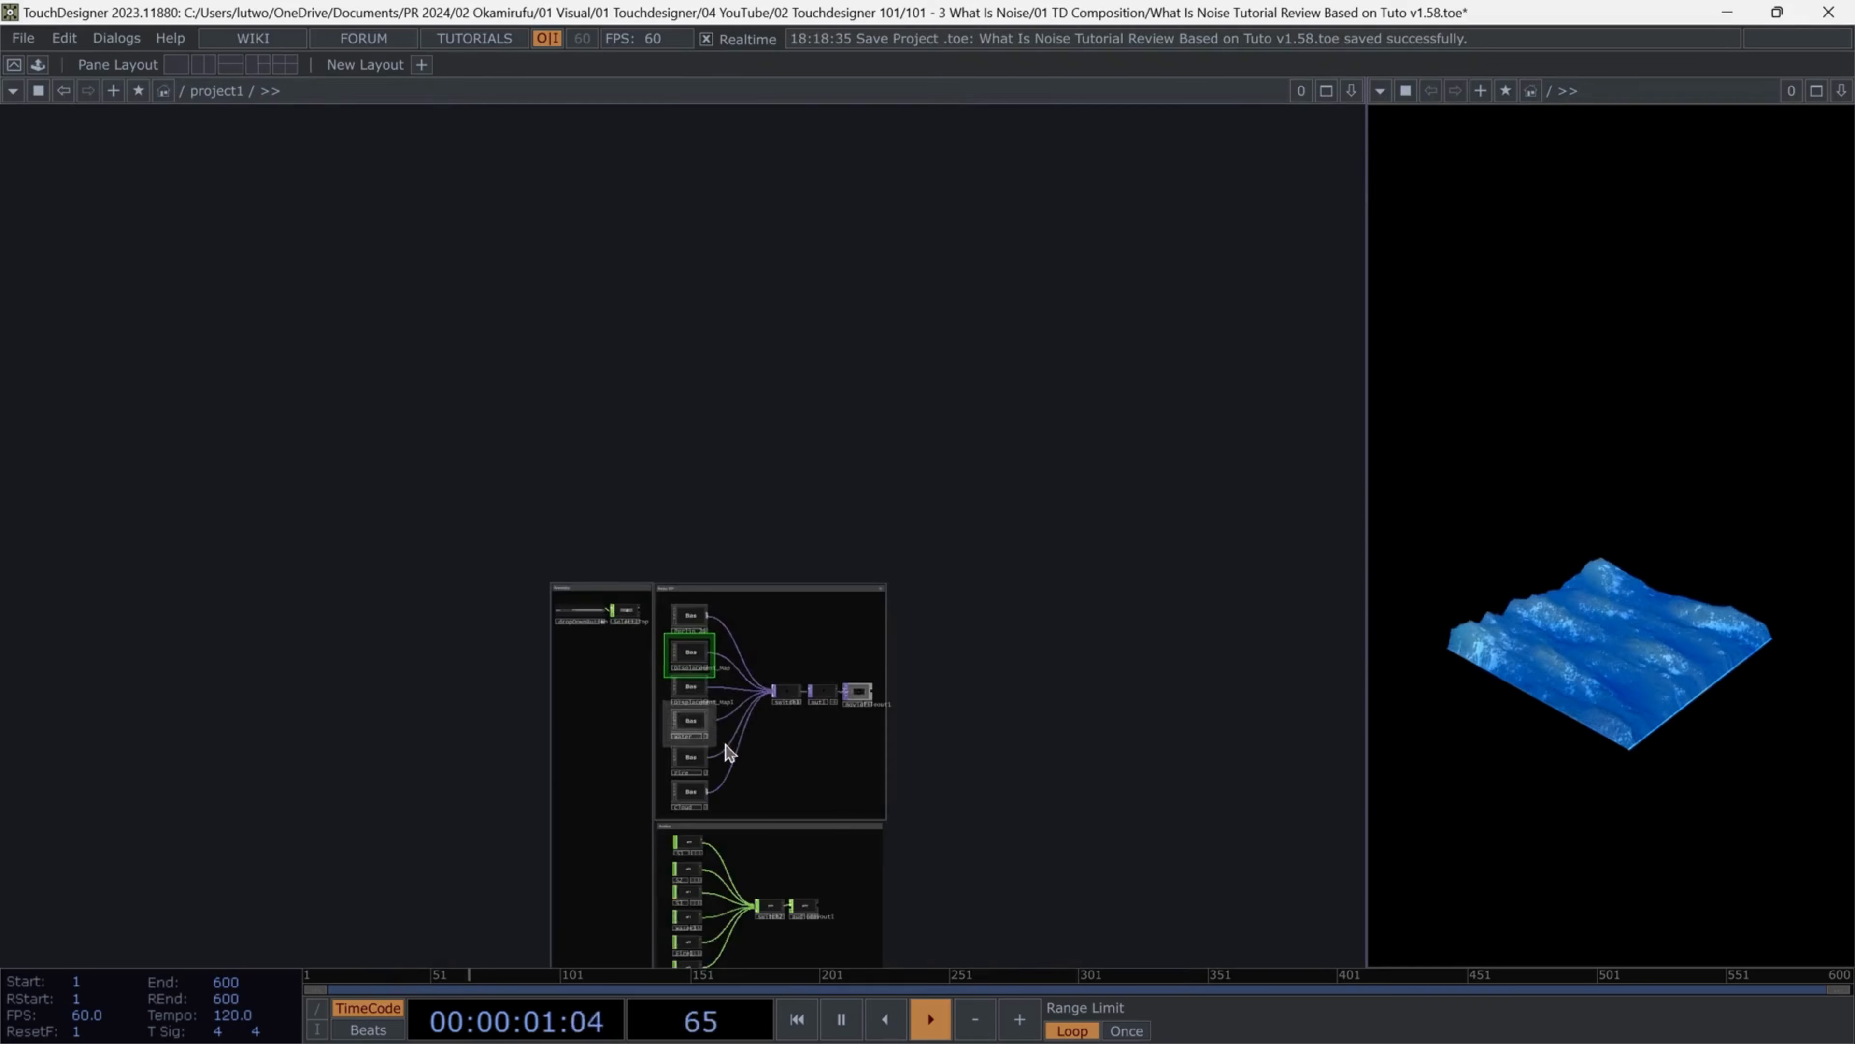
Examine the Water component's 2d texture noise, feedback, PBR MAPS and 3D Scene networks, then go back up to project1
scroll(630, 691, up, 5)
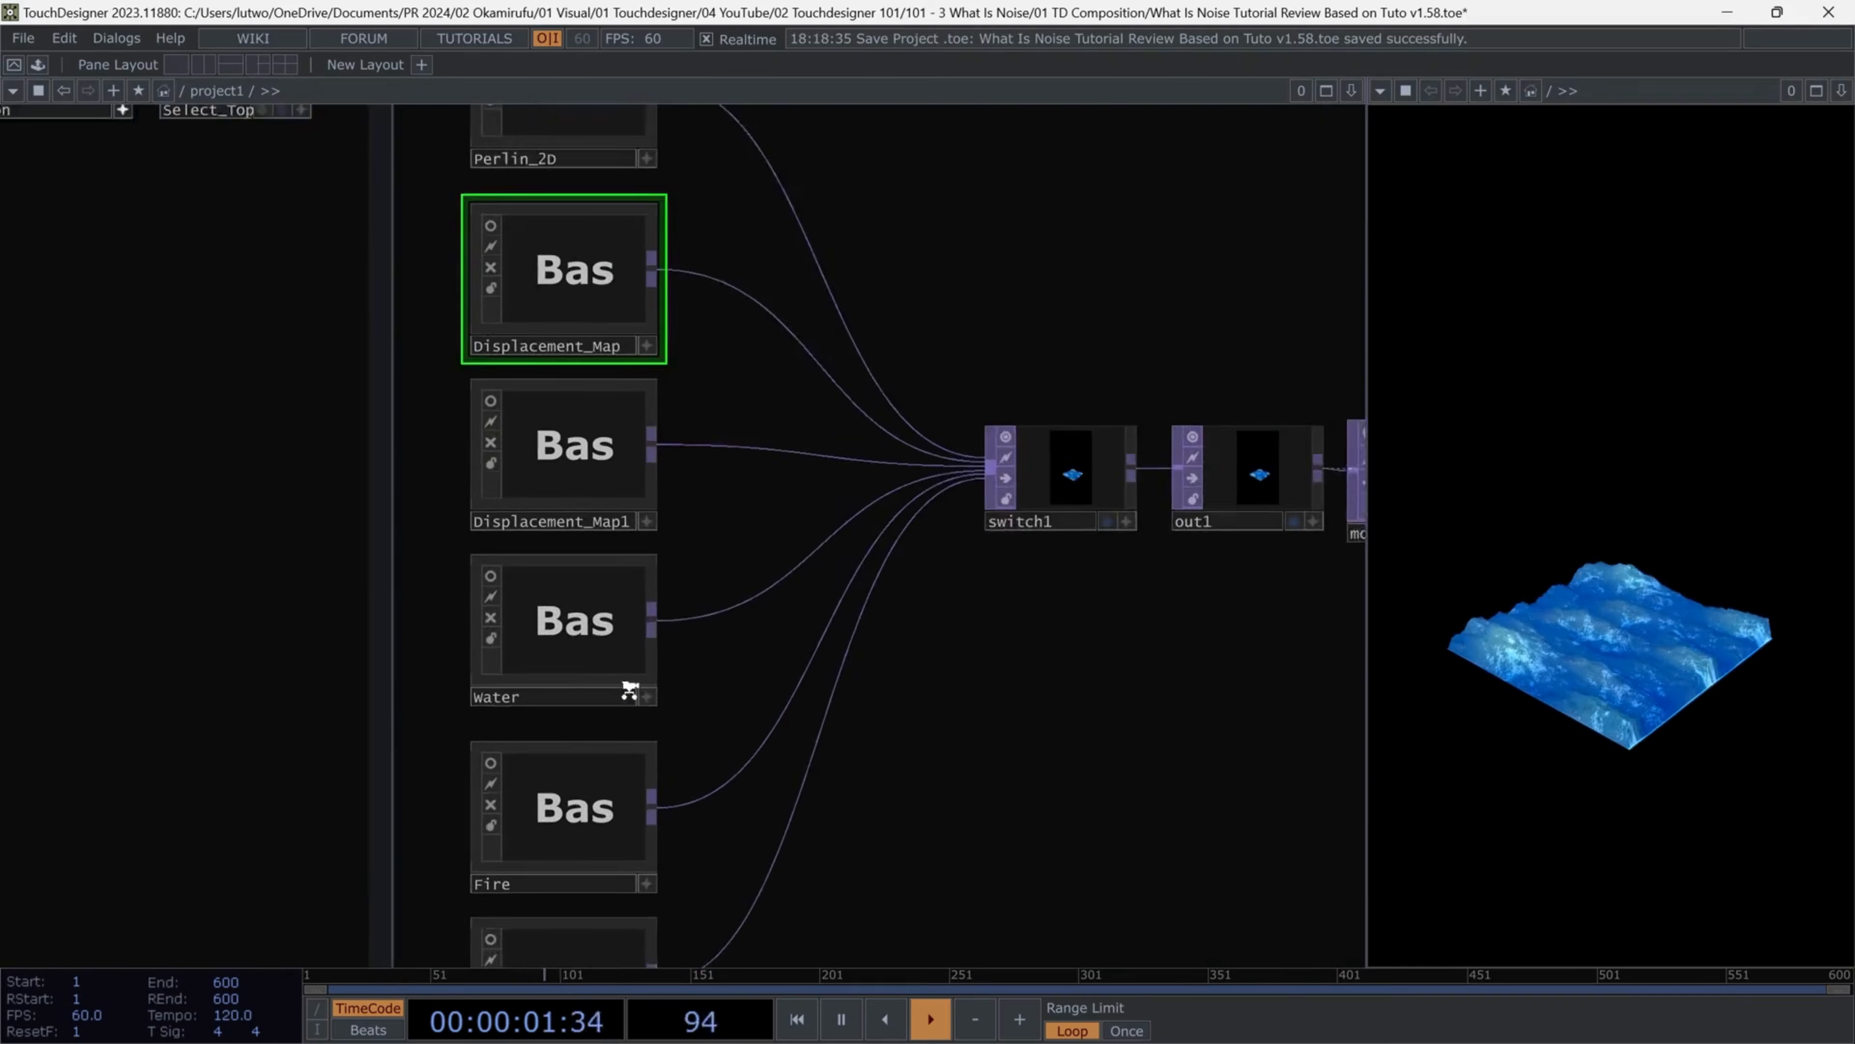
click(630, 690)
key(i)
scroll(500, 292, down, 3)
scroll(500, 293, up, 5)
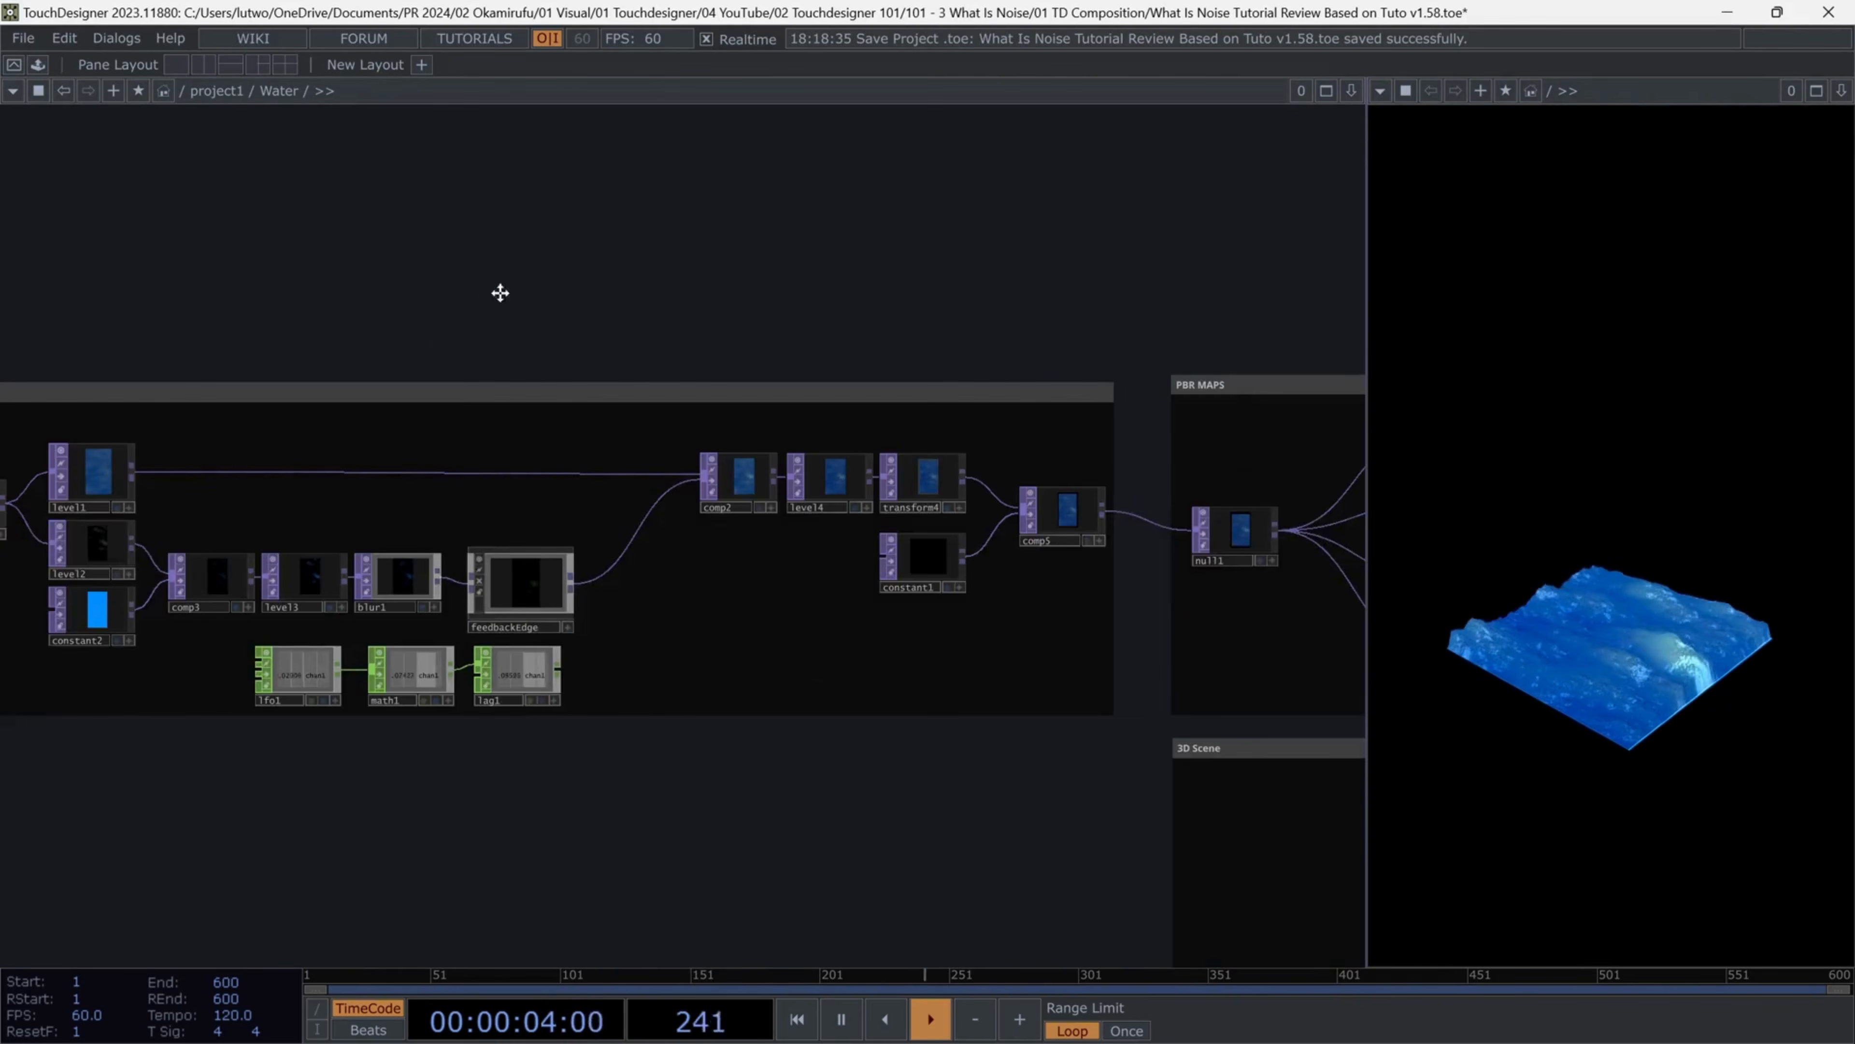
drag(501, 292, 821, 303)
scroll(449, 510, up, 4)
scroll(374, 567, down, 3)
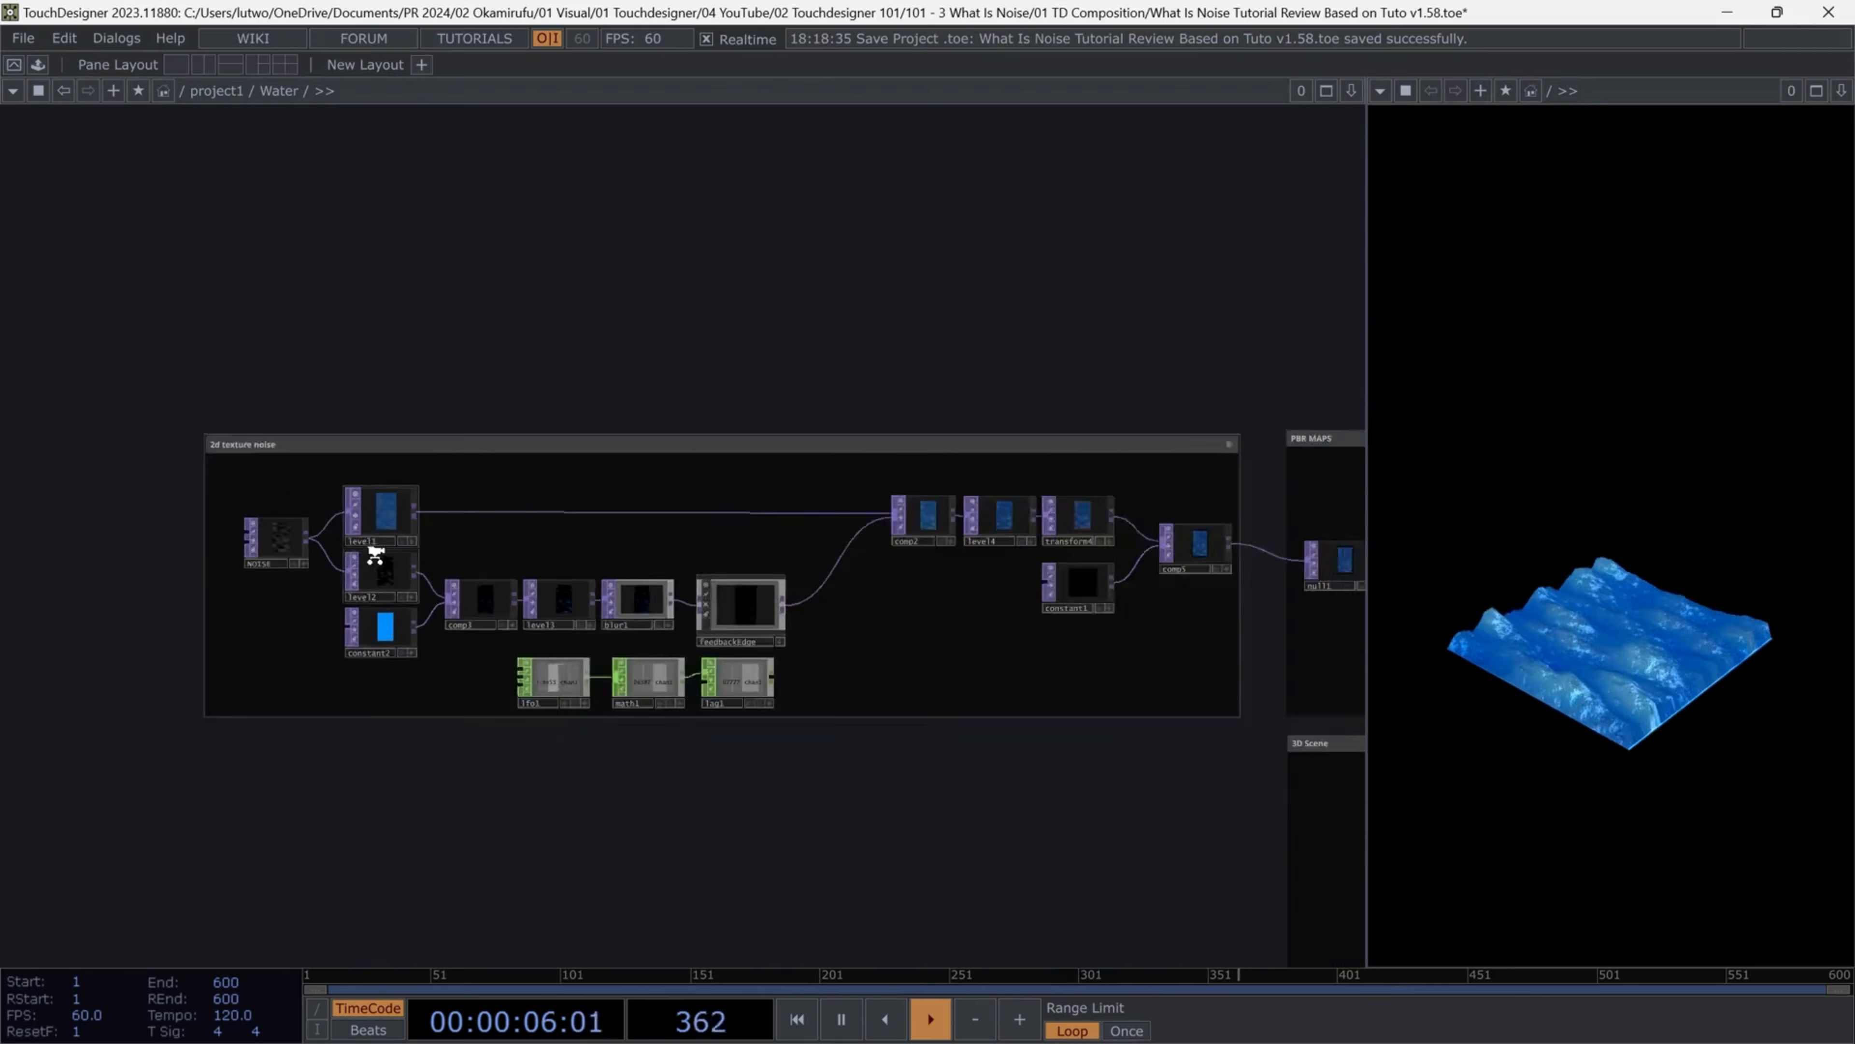
scroll(816, 552, down, 2)
scroll(543, 584, up, 3)
scroll(402, 585, down, 2)
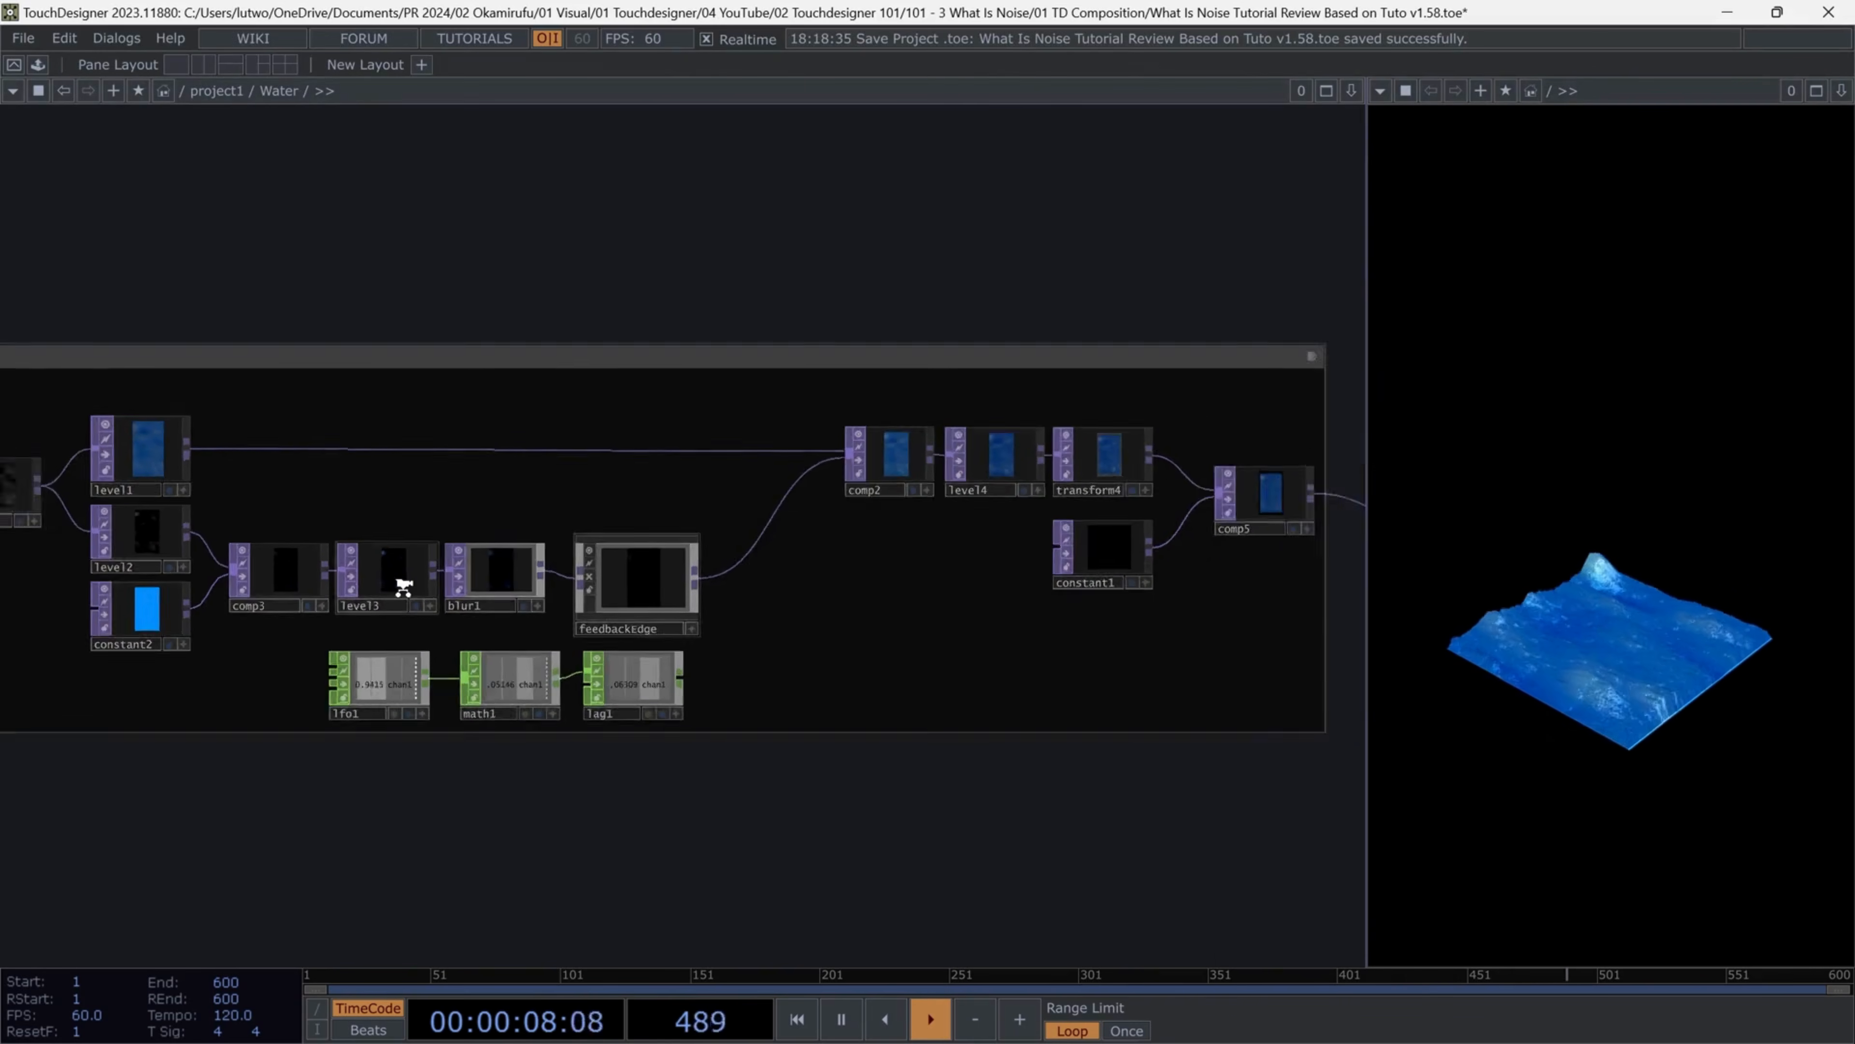
scroll(965, 683, down, 3)
scroll(1146, 866, up, 2)
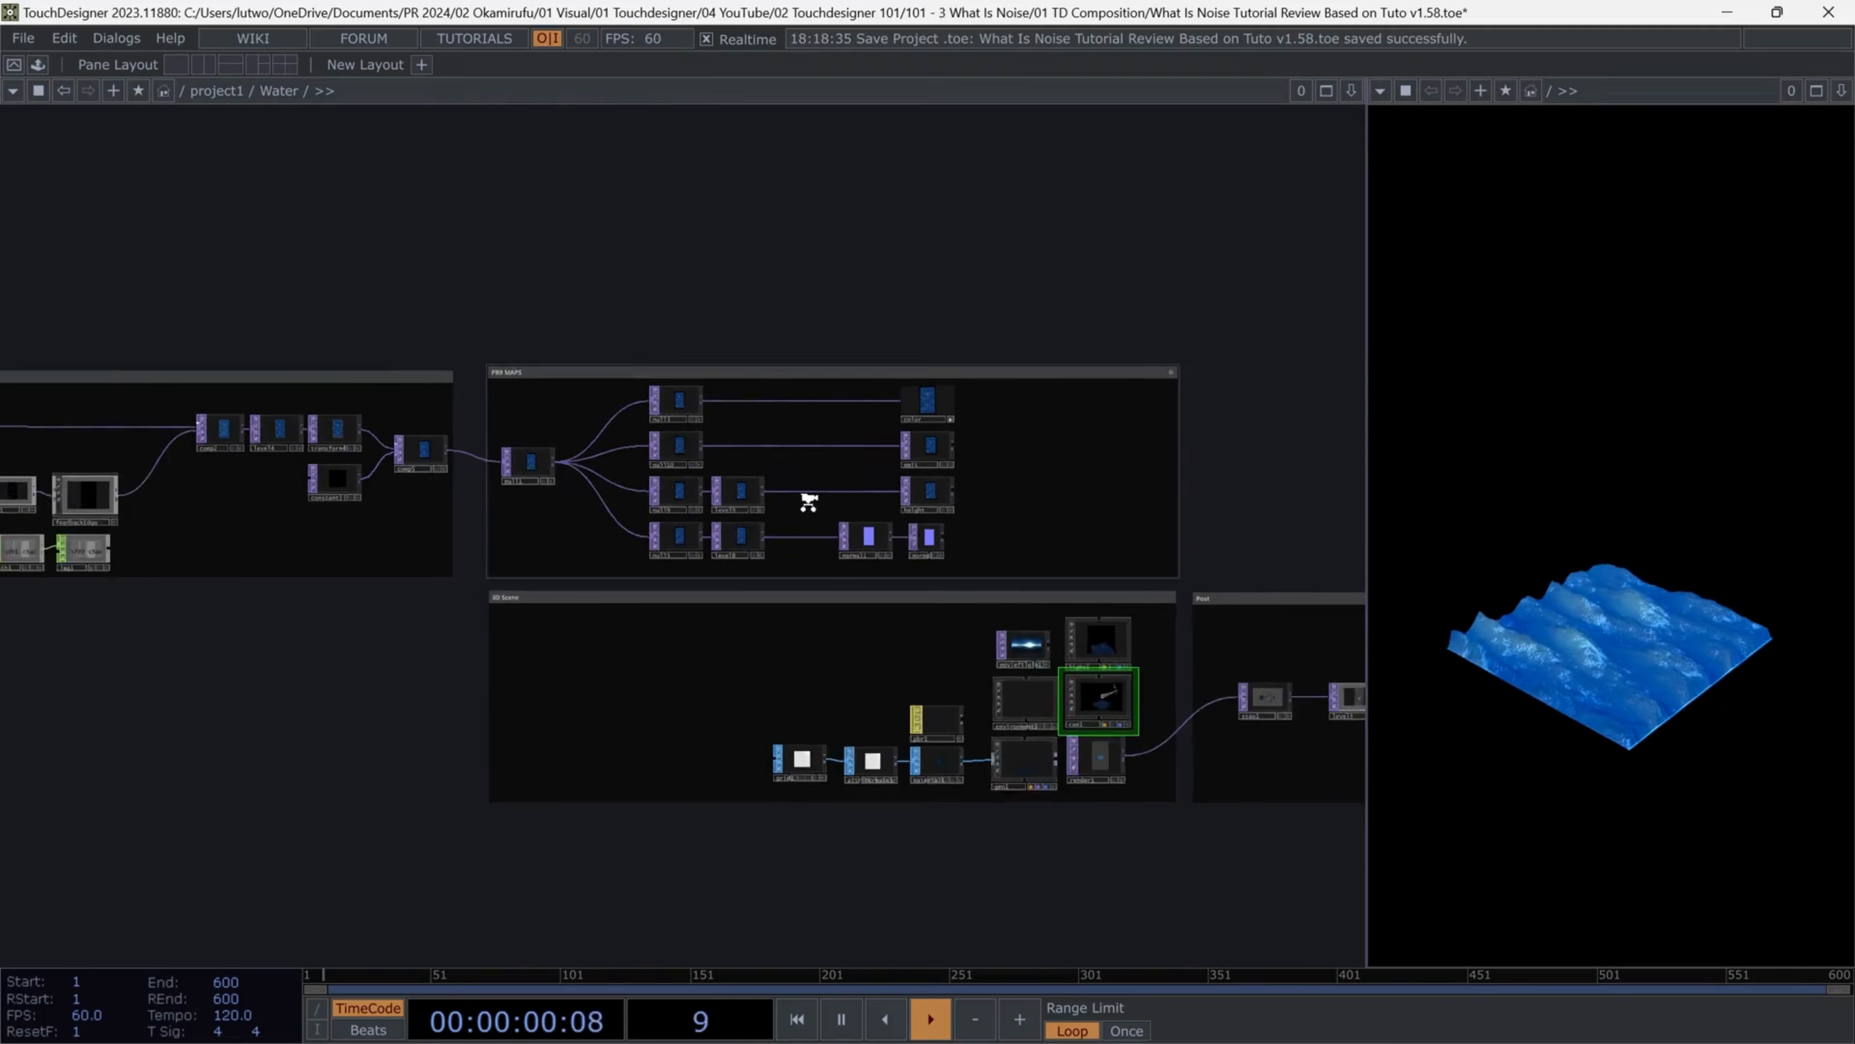
key(u)
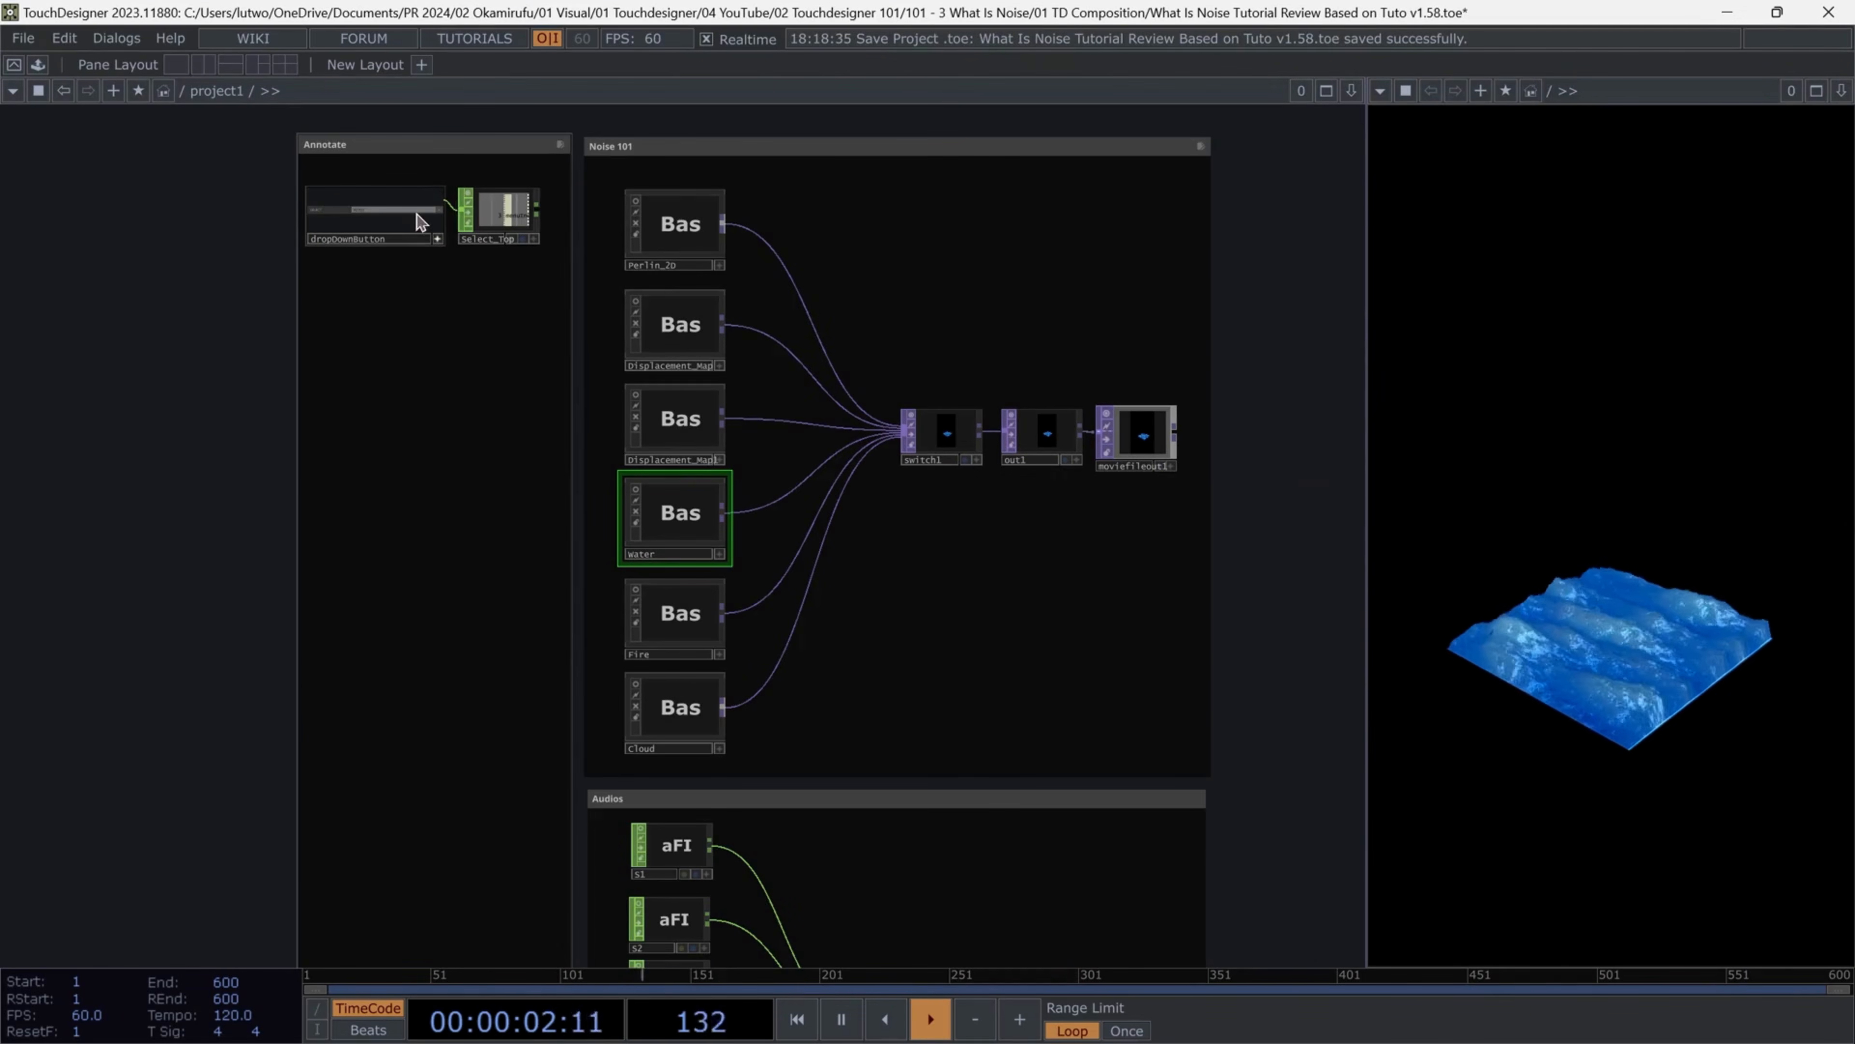
Switch the output to the Fire example and open the network inside the Fire component
scroll(419, 221, up, 5)
click(469, 209)
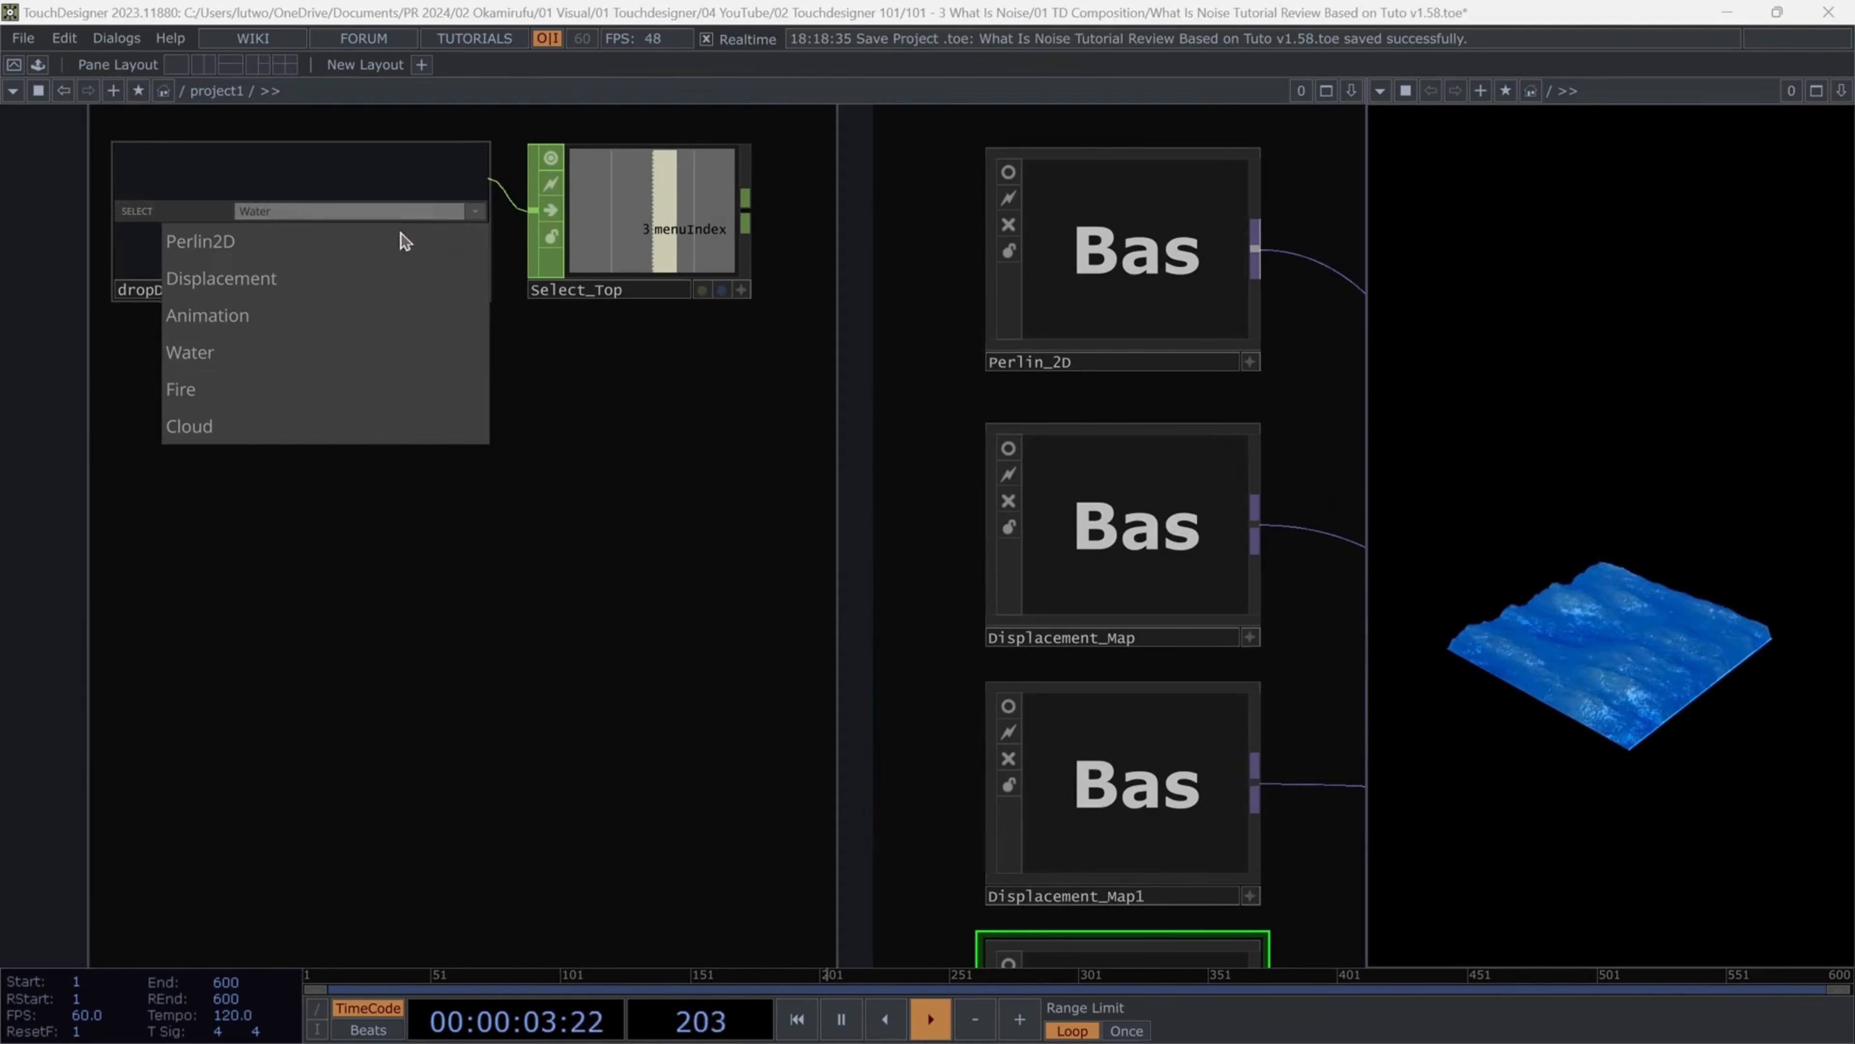
click(249, 386)
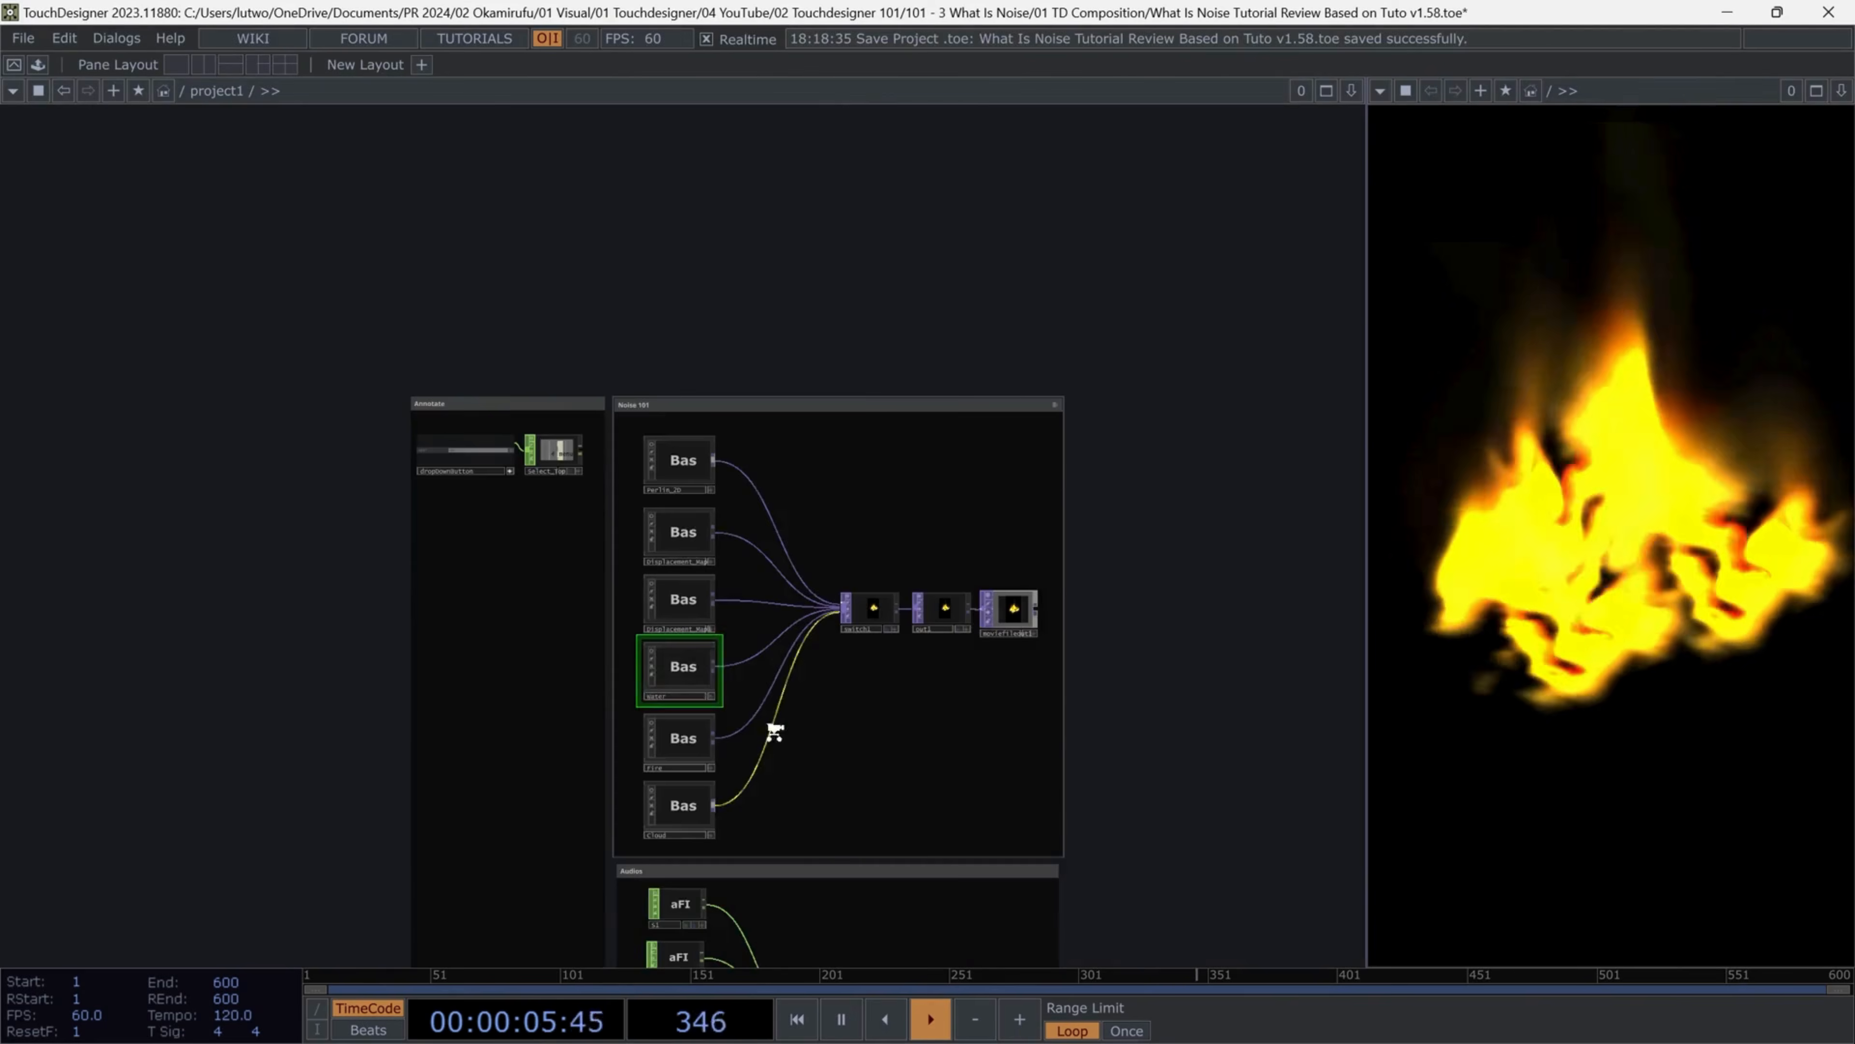
scroll(630, 755, up, 3)
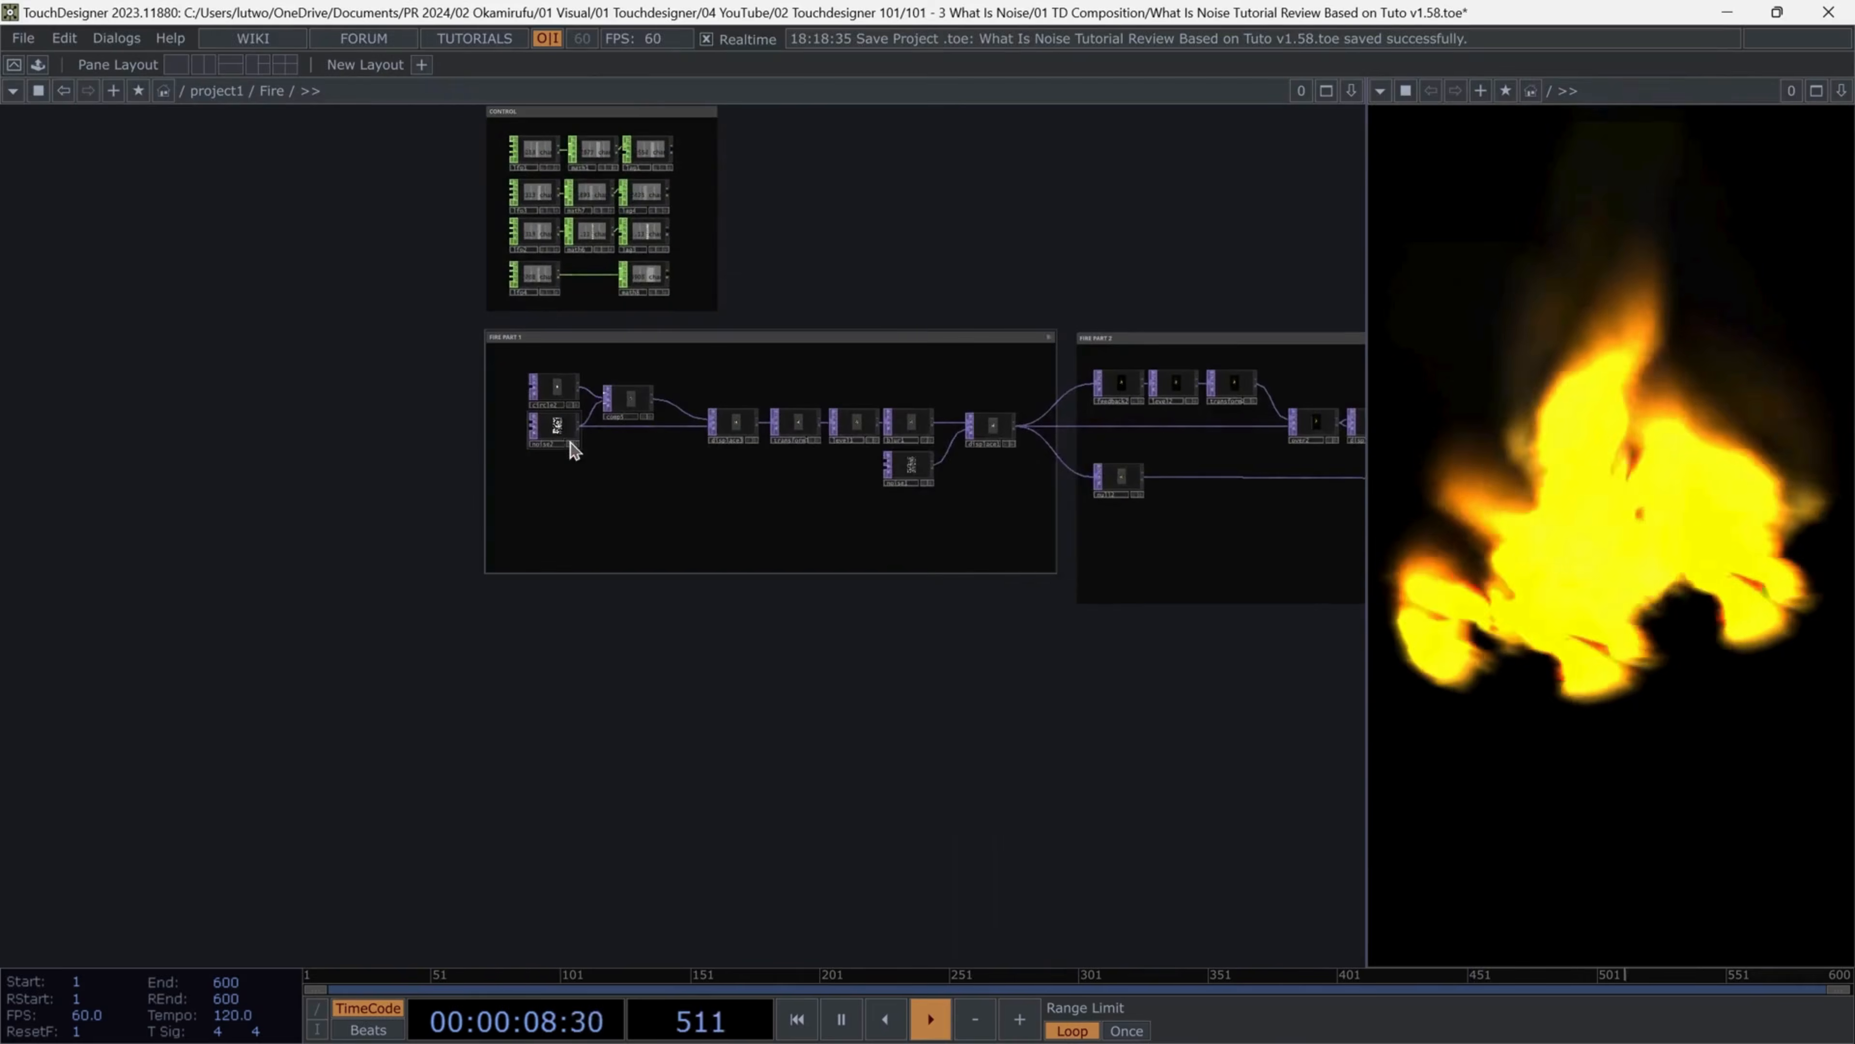
Examine the control, Fire Part 1 and Fire Part 2 networks inside the Fire component, then go back up to project1
scroll(566, 439, up, 6)
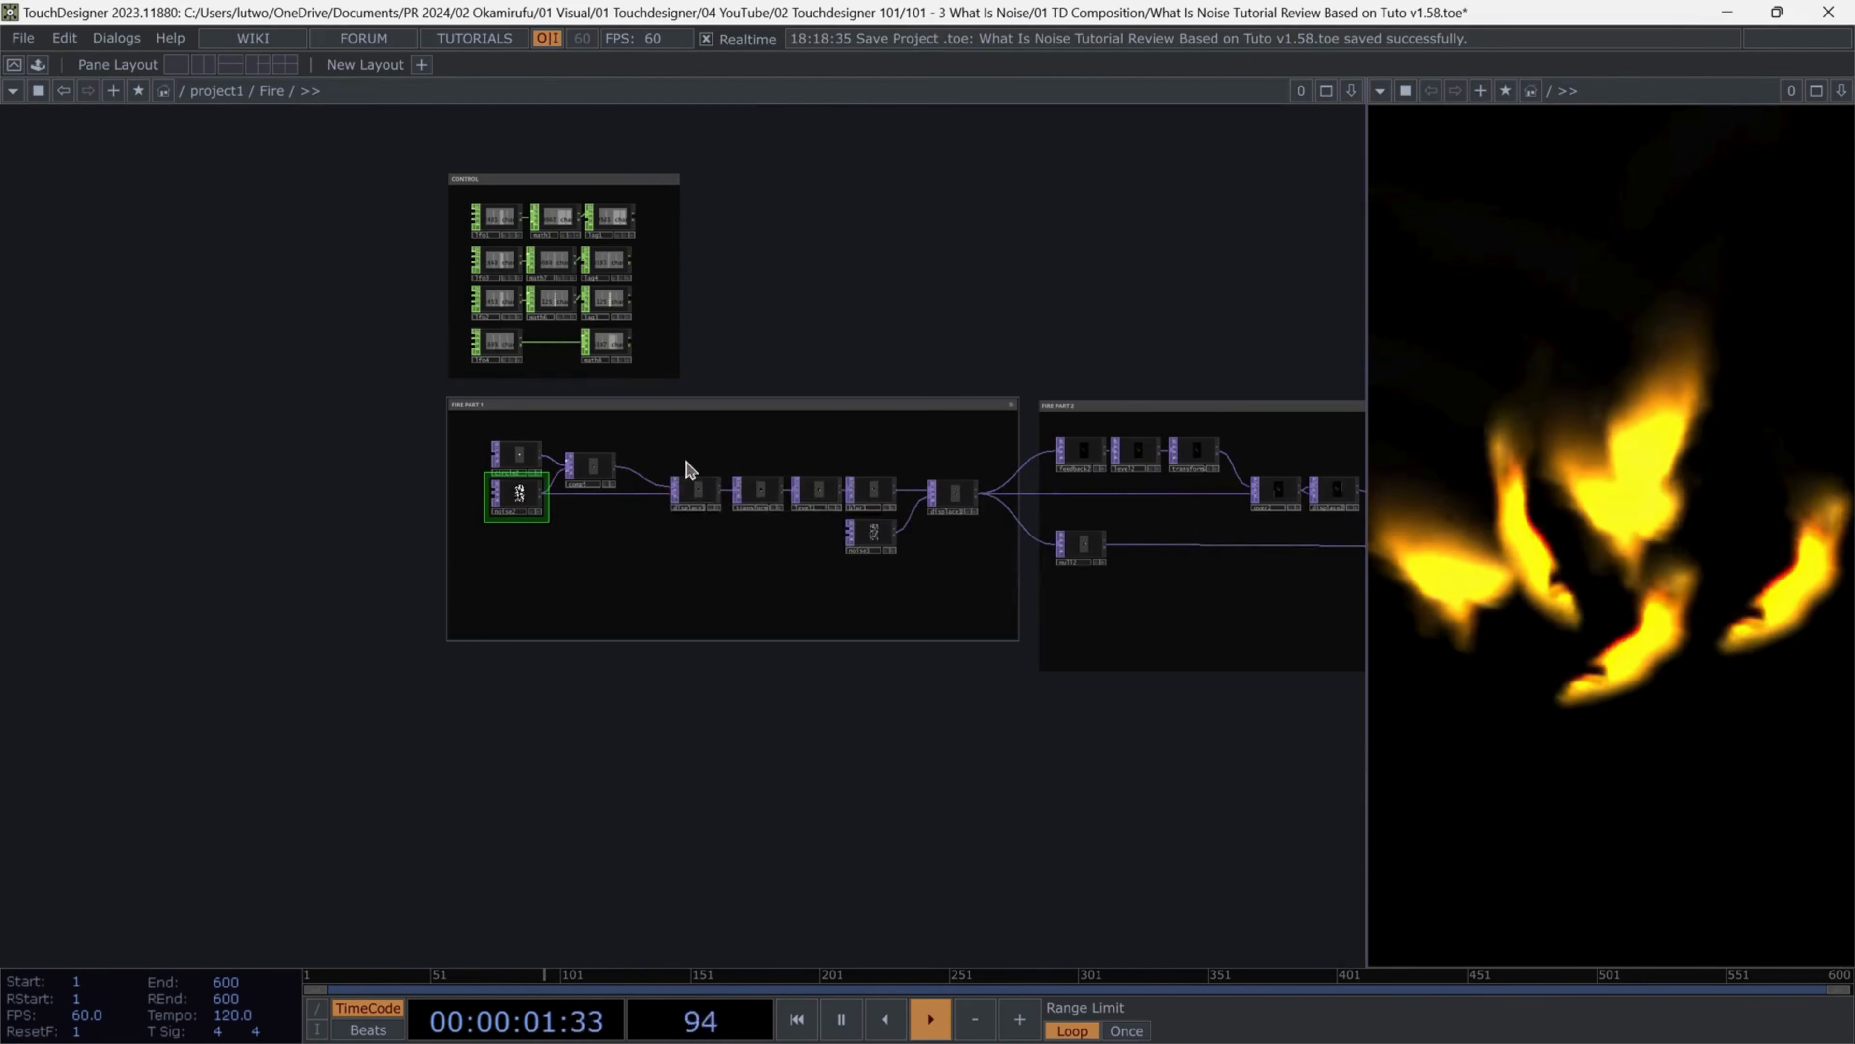
scroll(869, 745, up, 5)
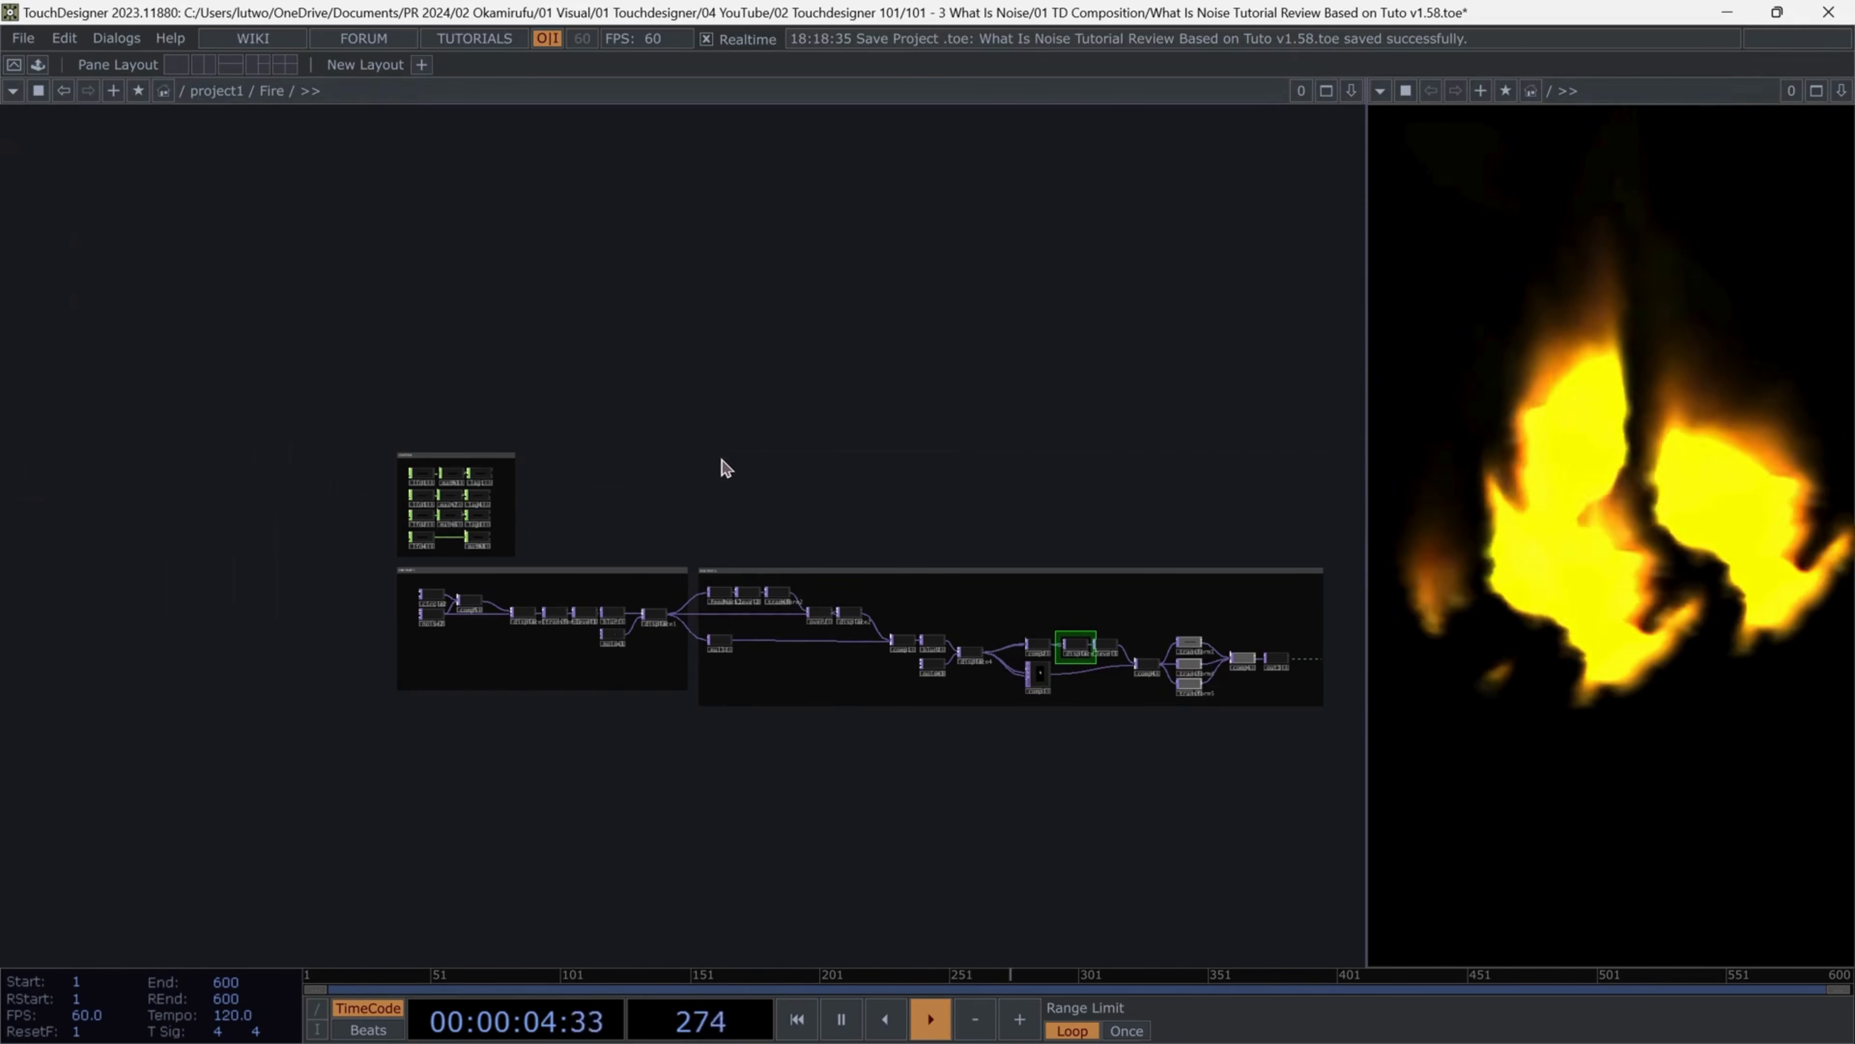
scroll(853, 467, down, 3)
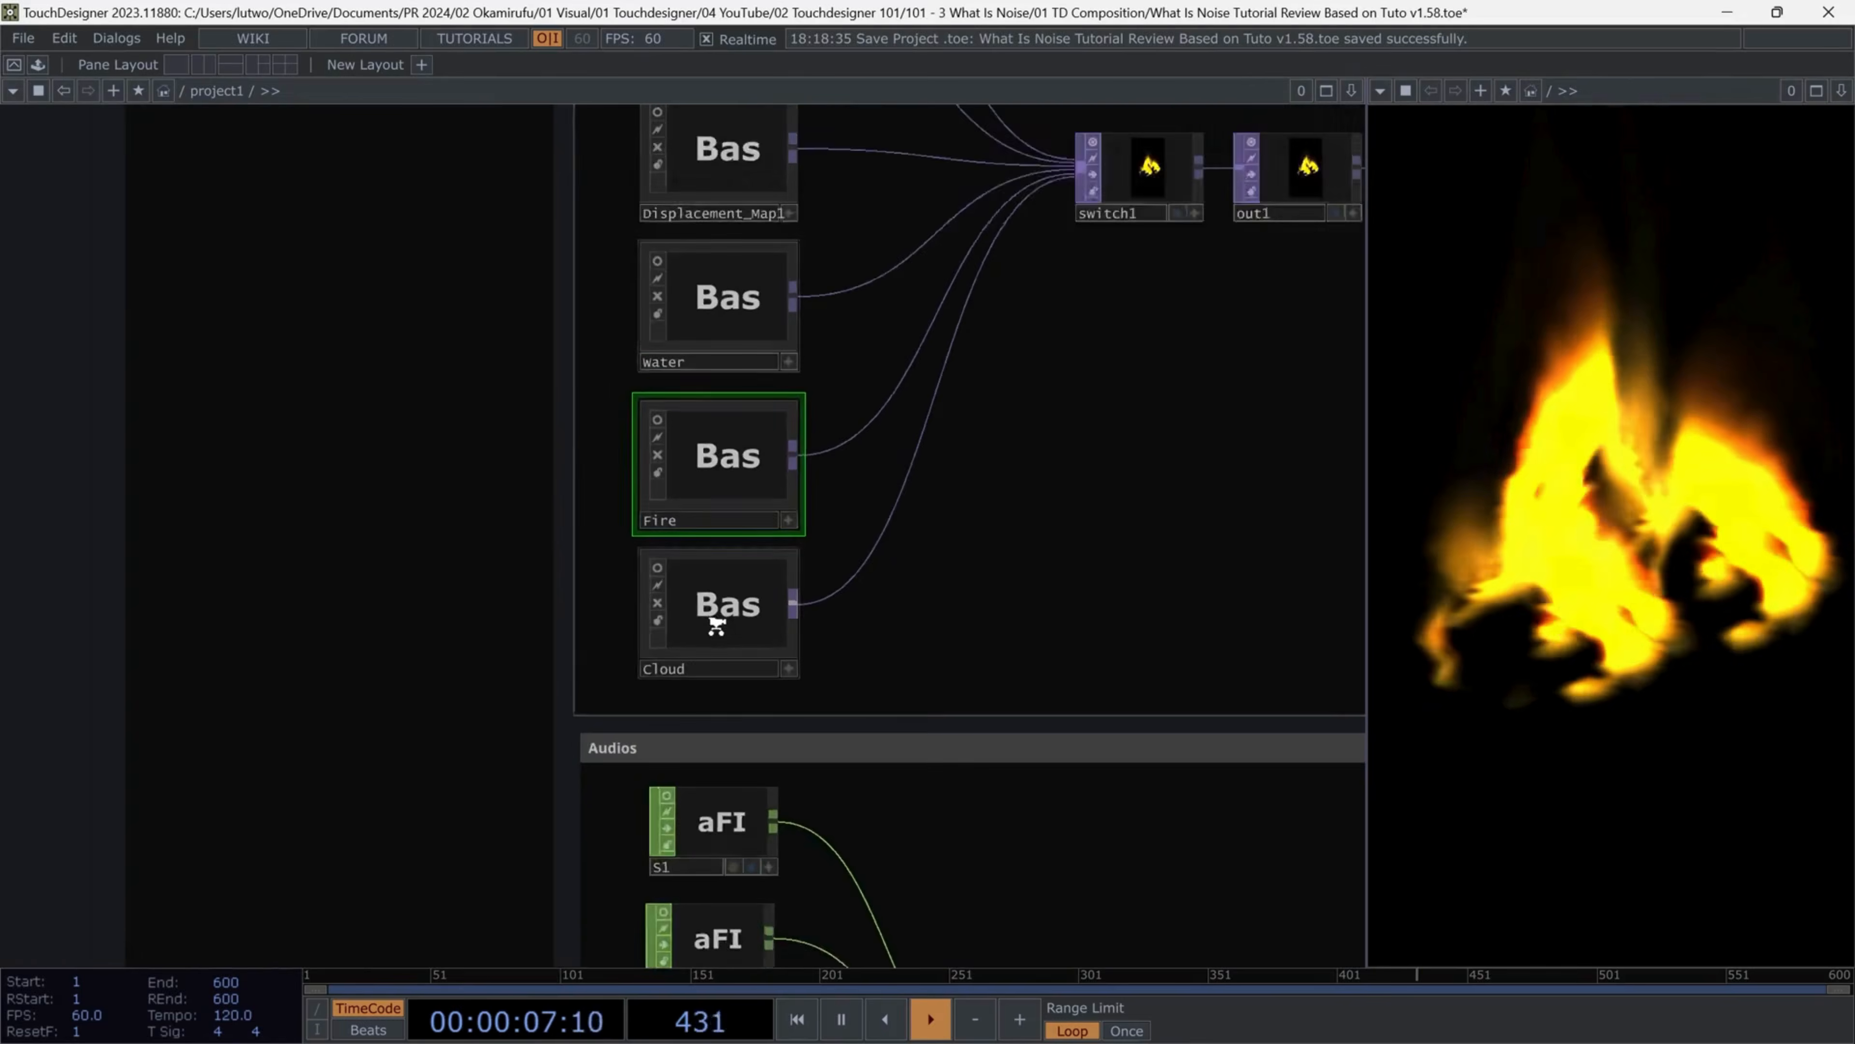
Switch the output to the Cloud example with the dropDownButton selector and look over the Noise 101 network
scroll(727, 614, down, 5)
scroll(577, 409, up, 5)
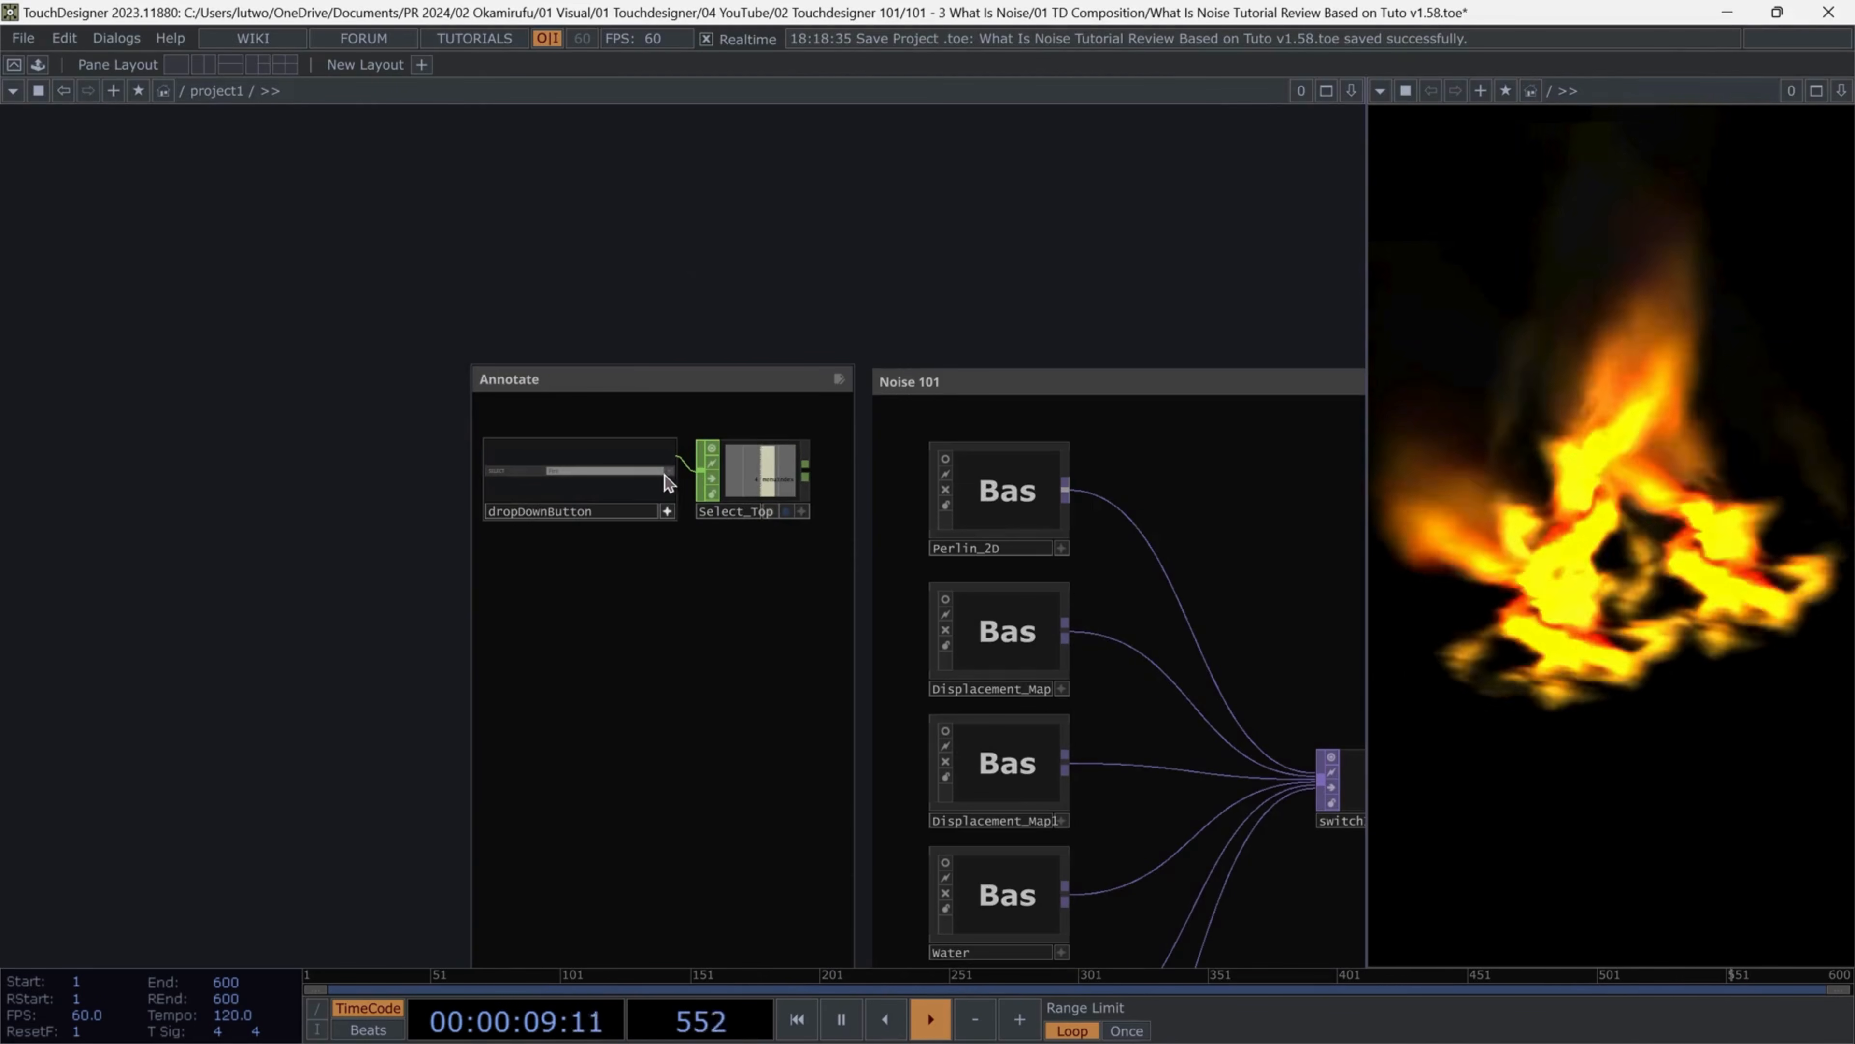
click(632, 470)
click(456, 685)
scroll(1096, 585, down, 2)
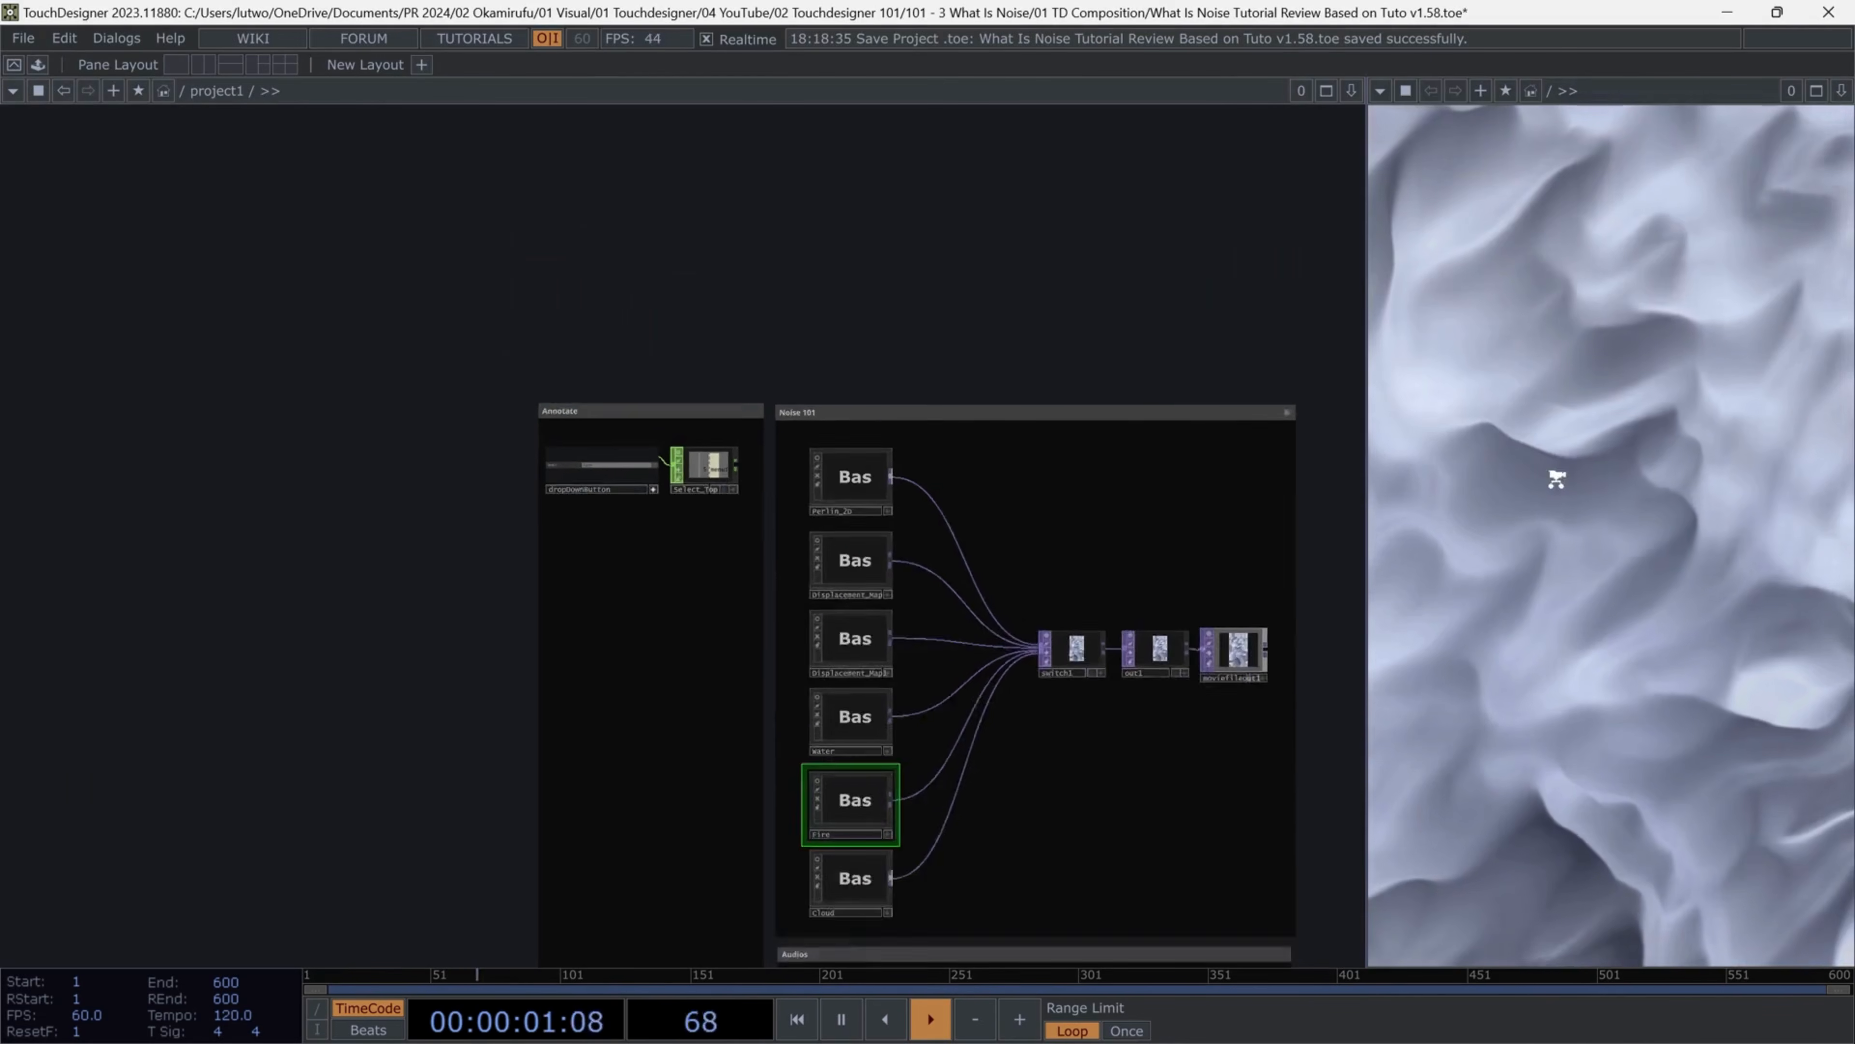
scroll(1226, 651, up, 4)
scroll(1023, 658, down, 2)
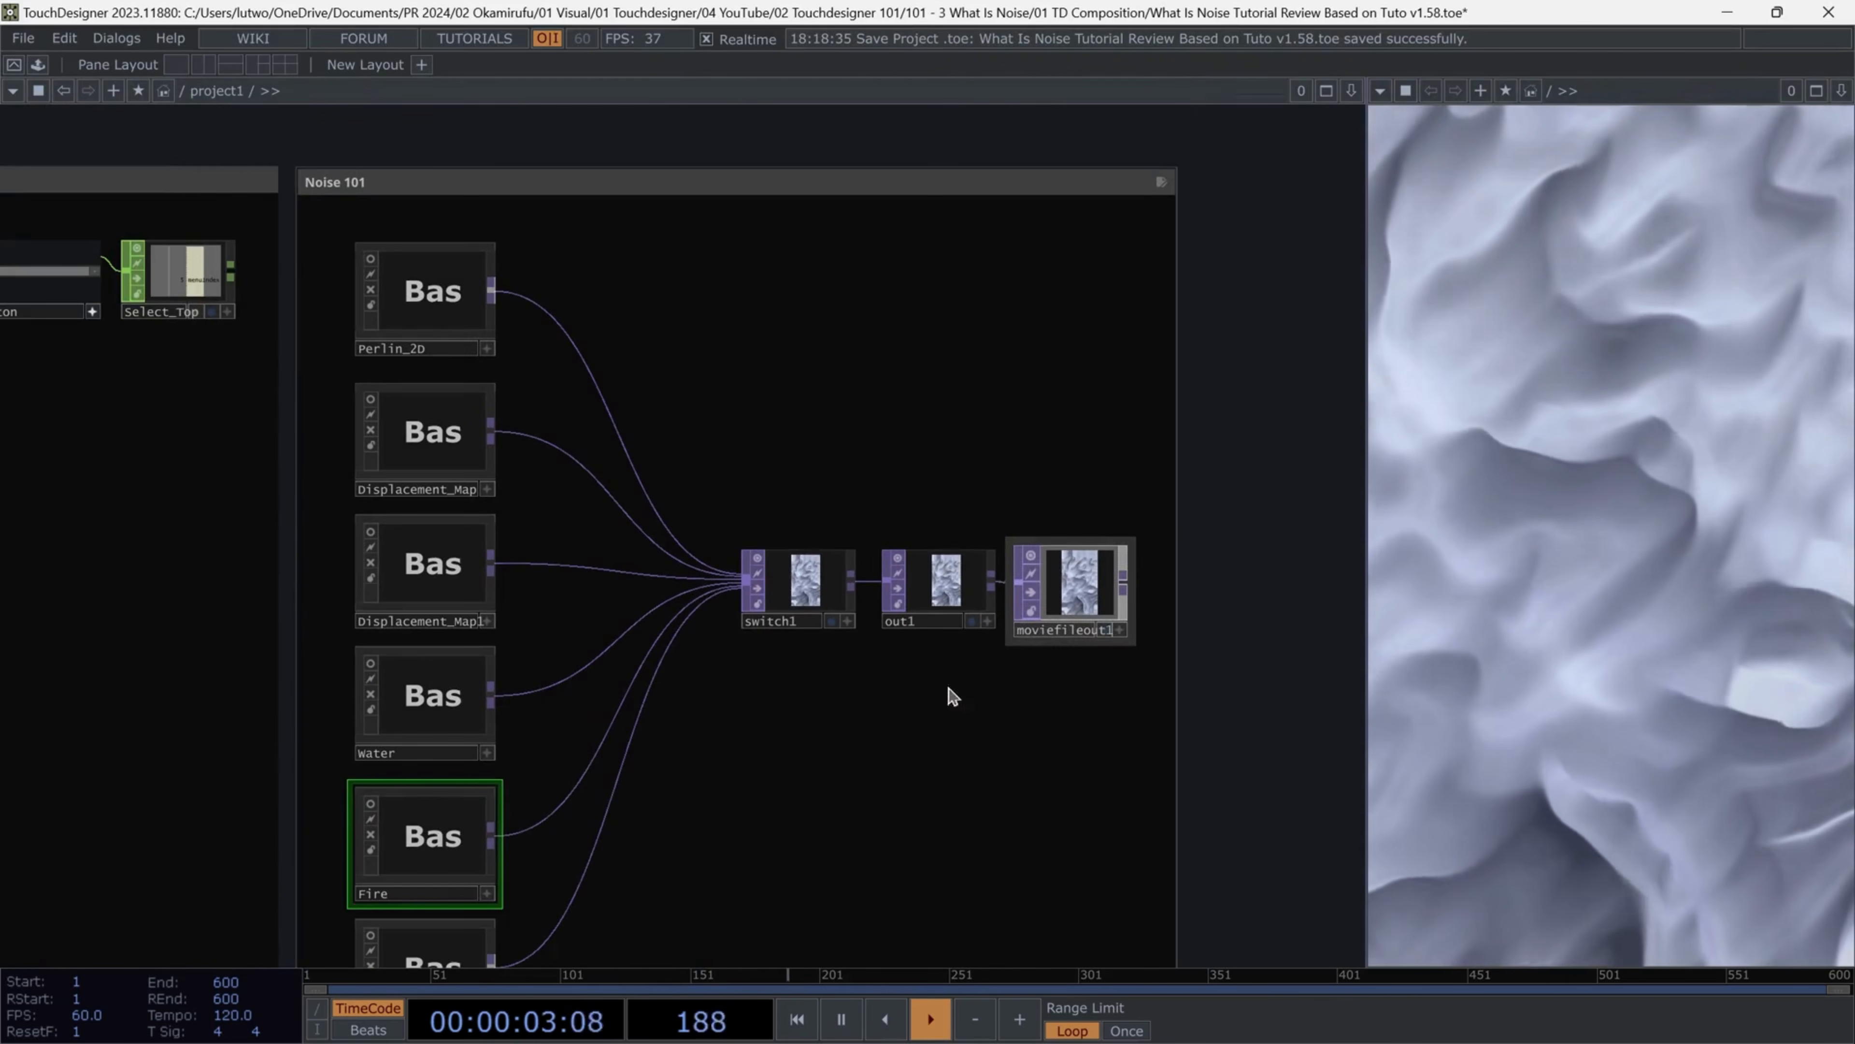
scroll(731, 731, down, 2)
scroll(1131, 448, down, 3)
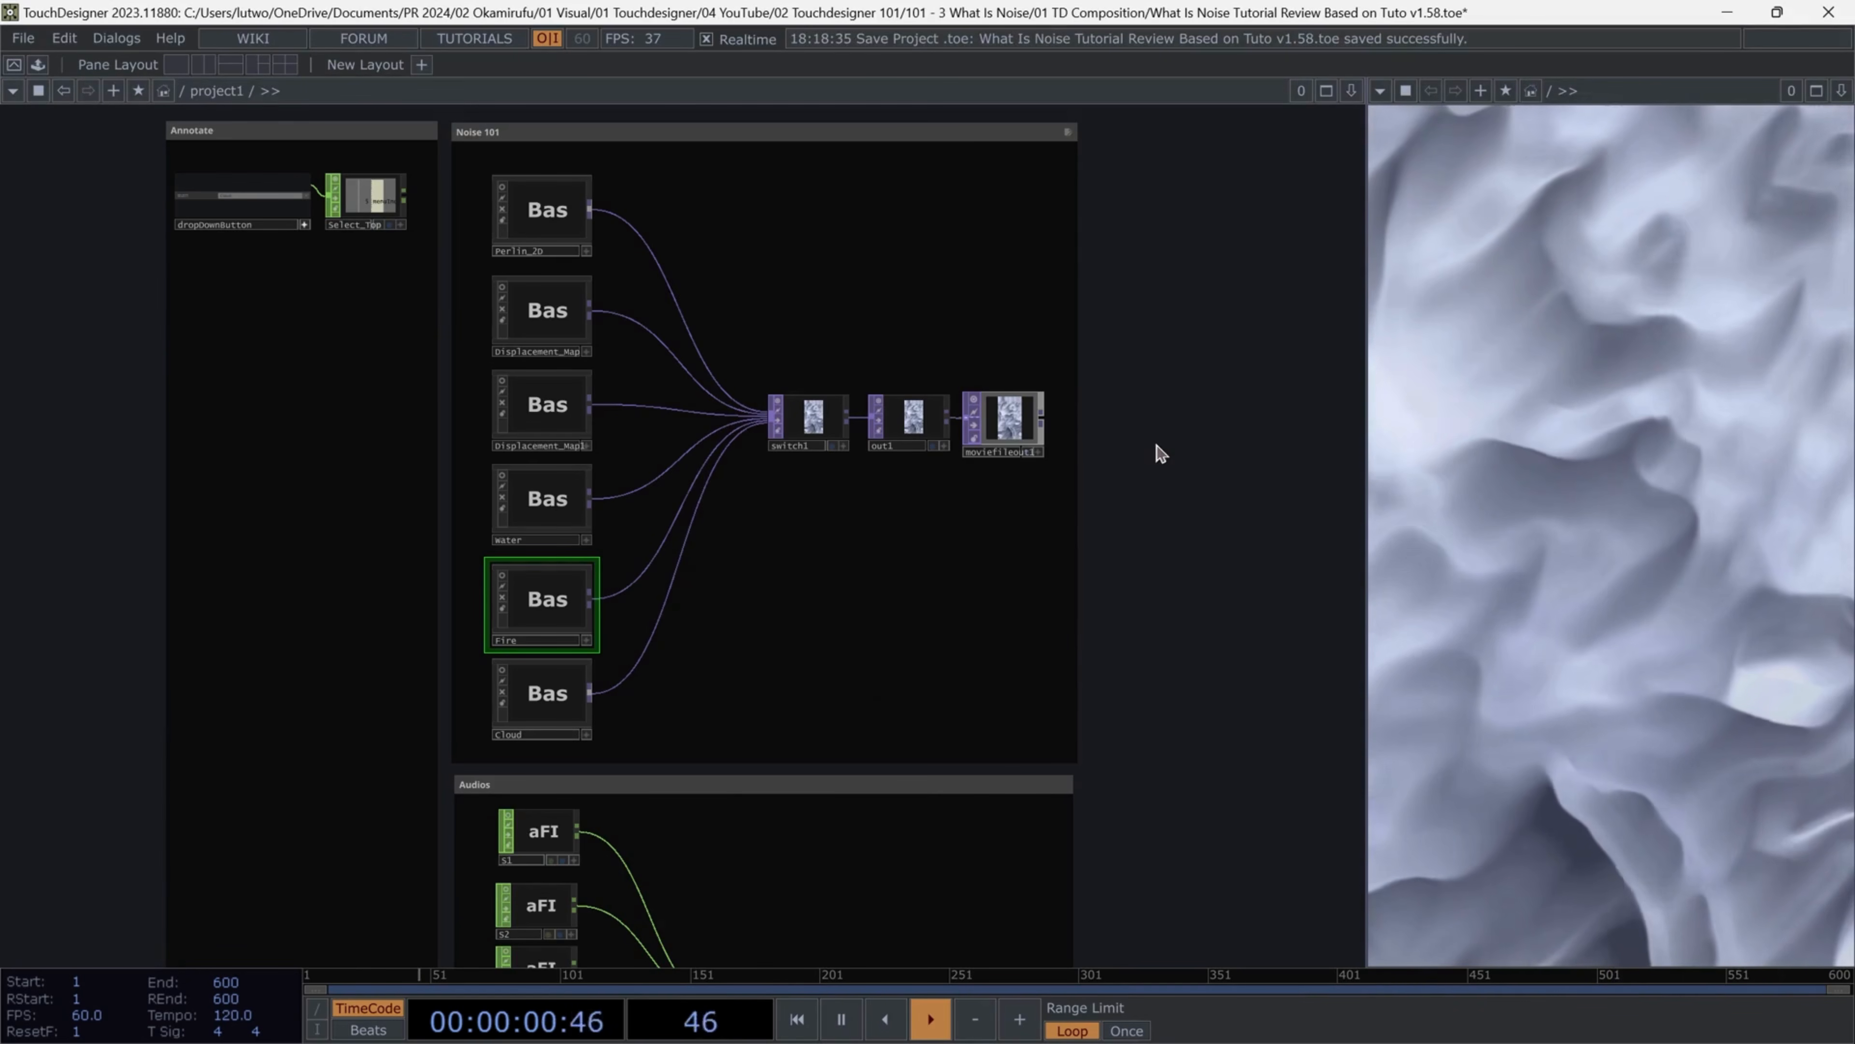
drag(1162, 454, 1183, 459)
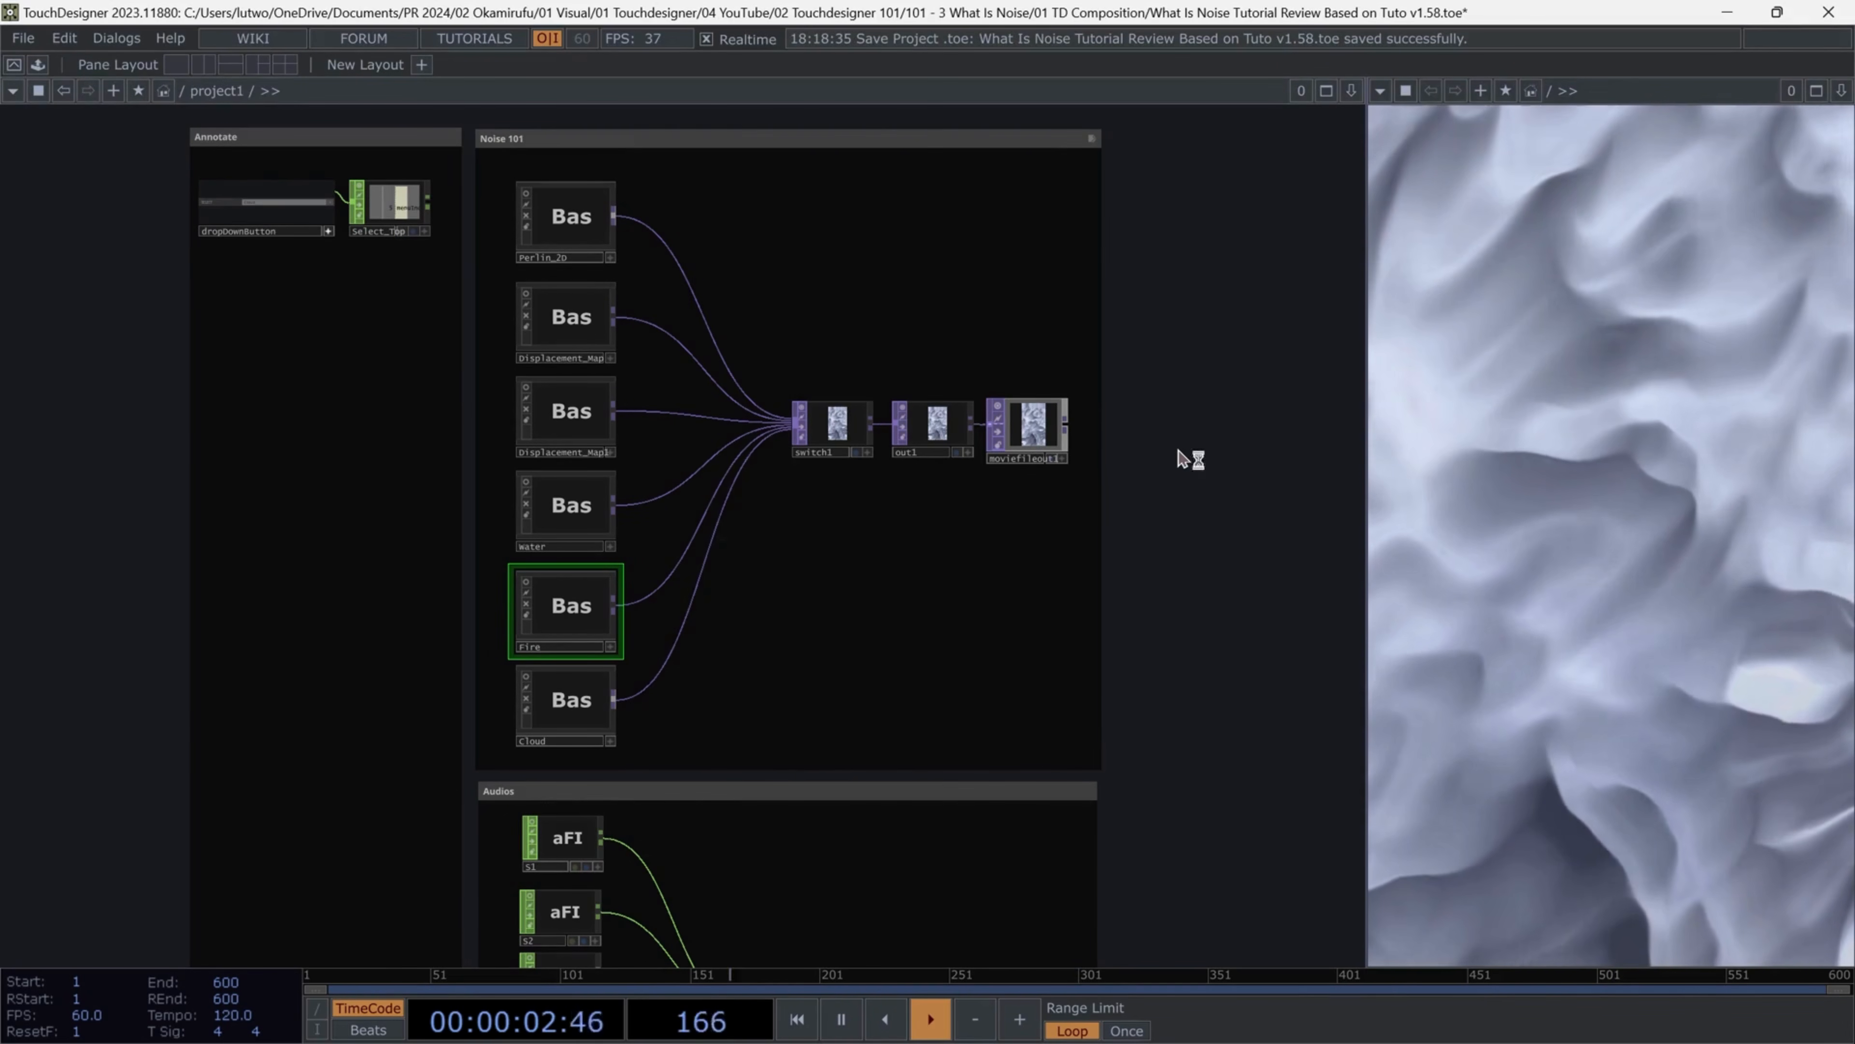
Open the Cloud component and examine the start of its network, from Pseudo_Liquid_V01 through edge1 to Pseudo_Liquid_V2
double_click(574, 696)
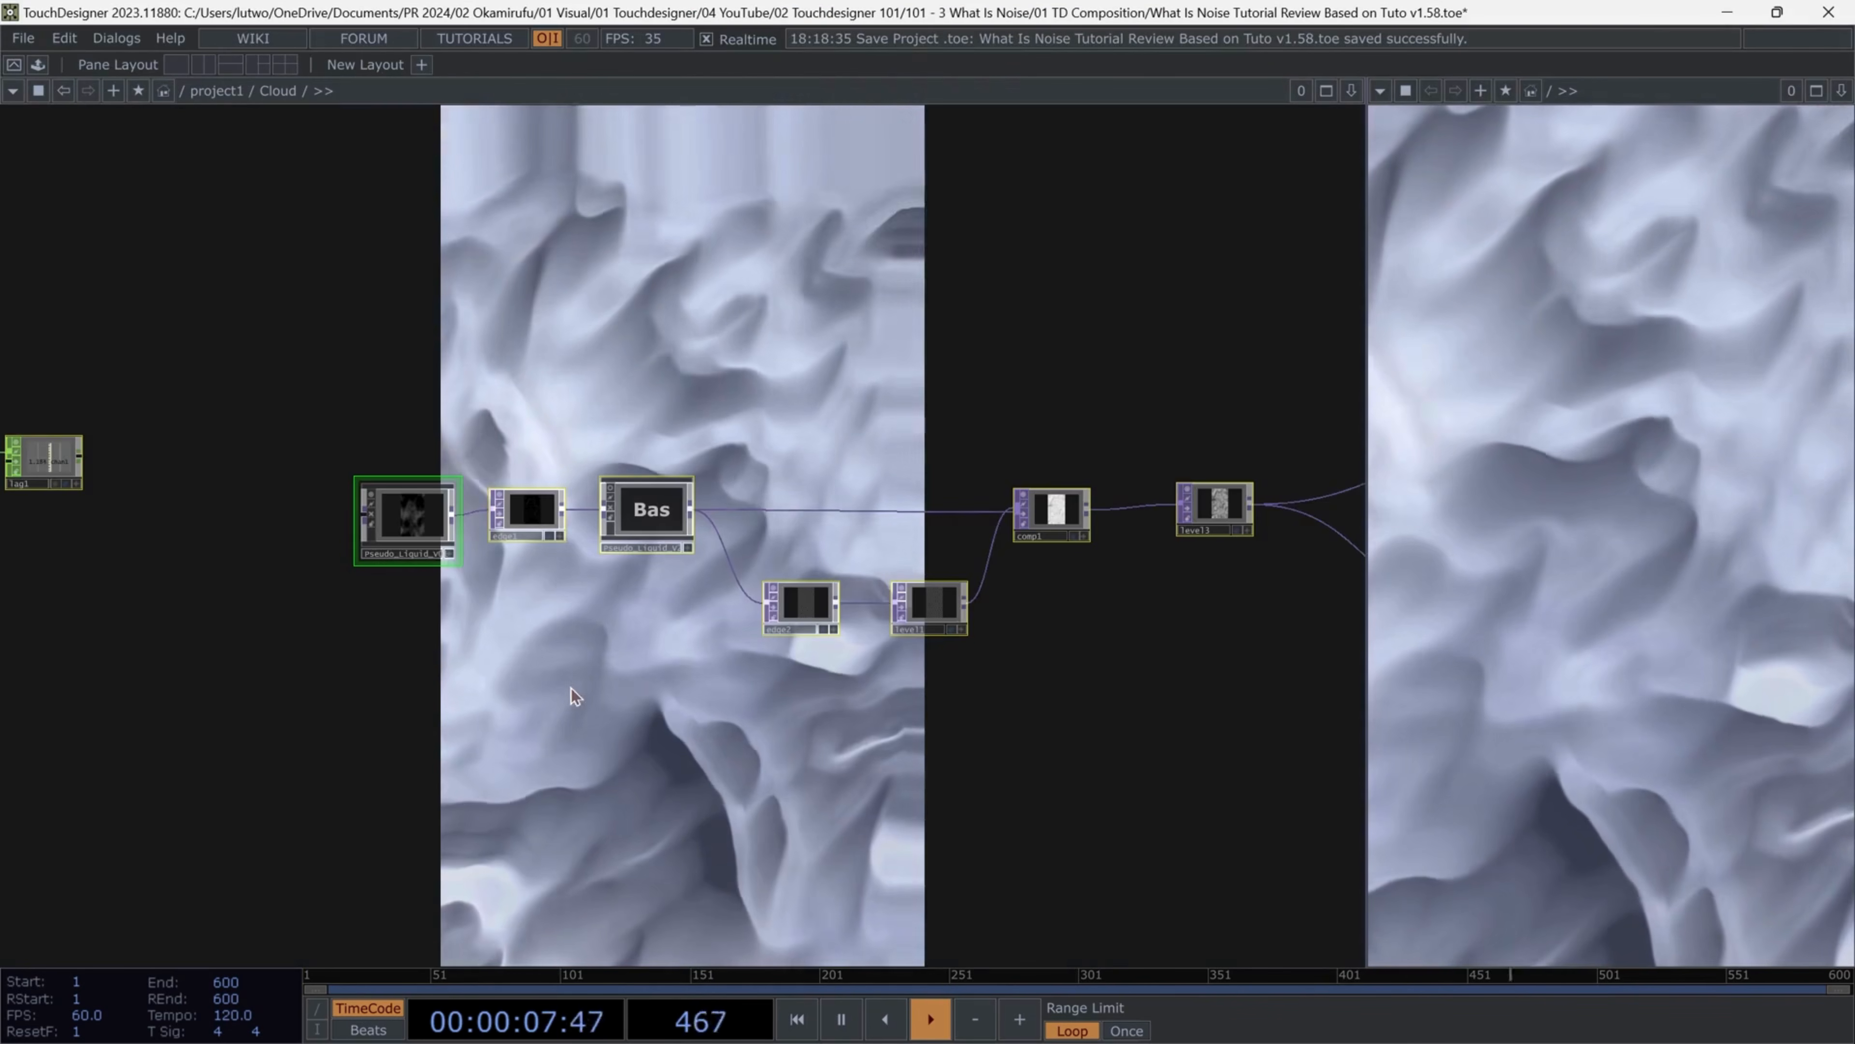
scroll(540, 562, down, 3)
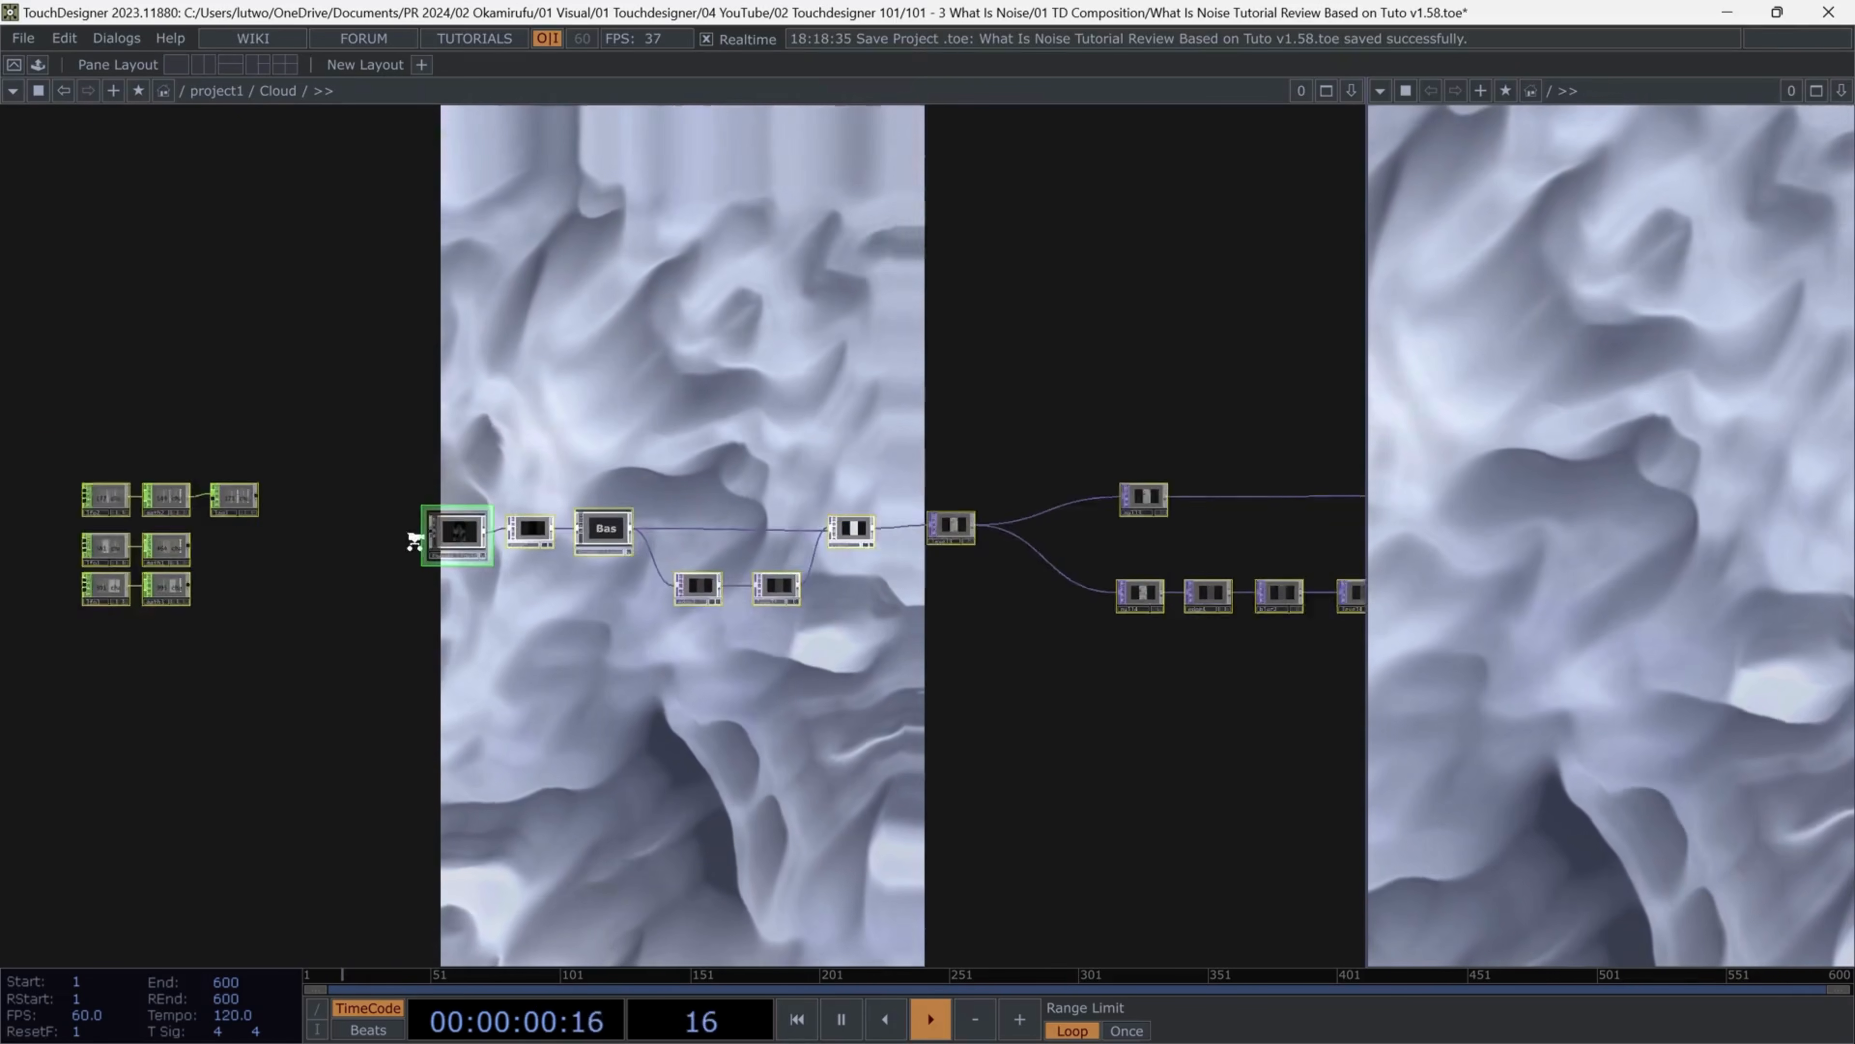
scroll(539, 568, up, 3)
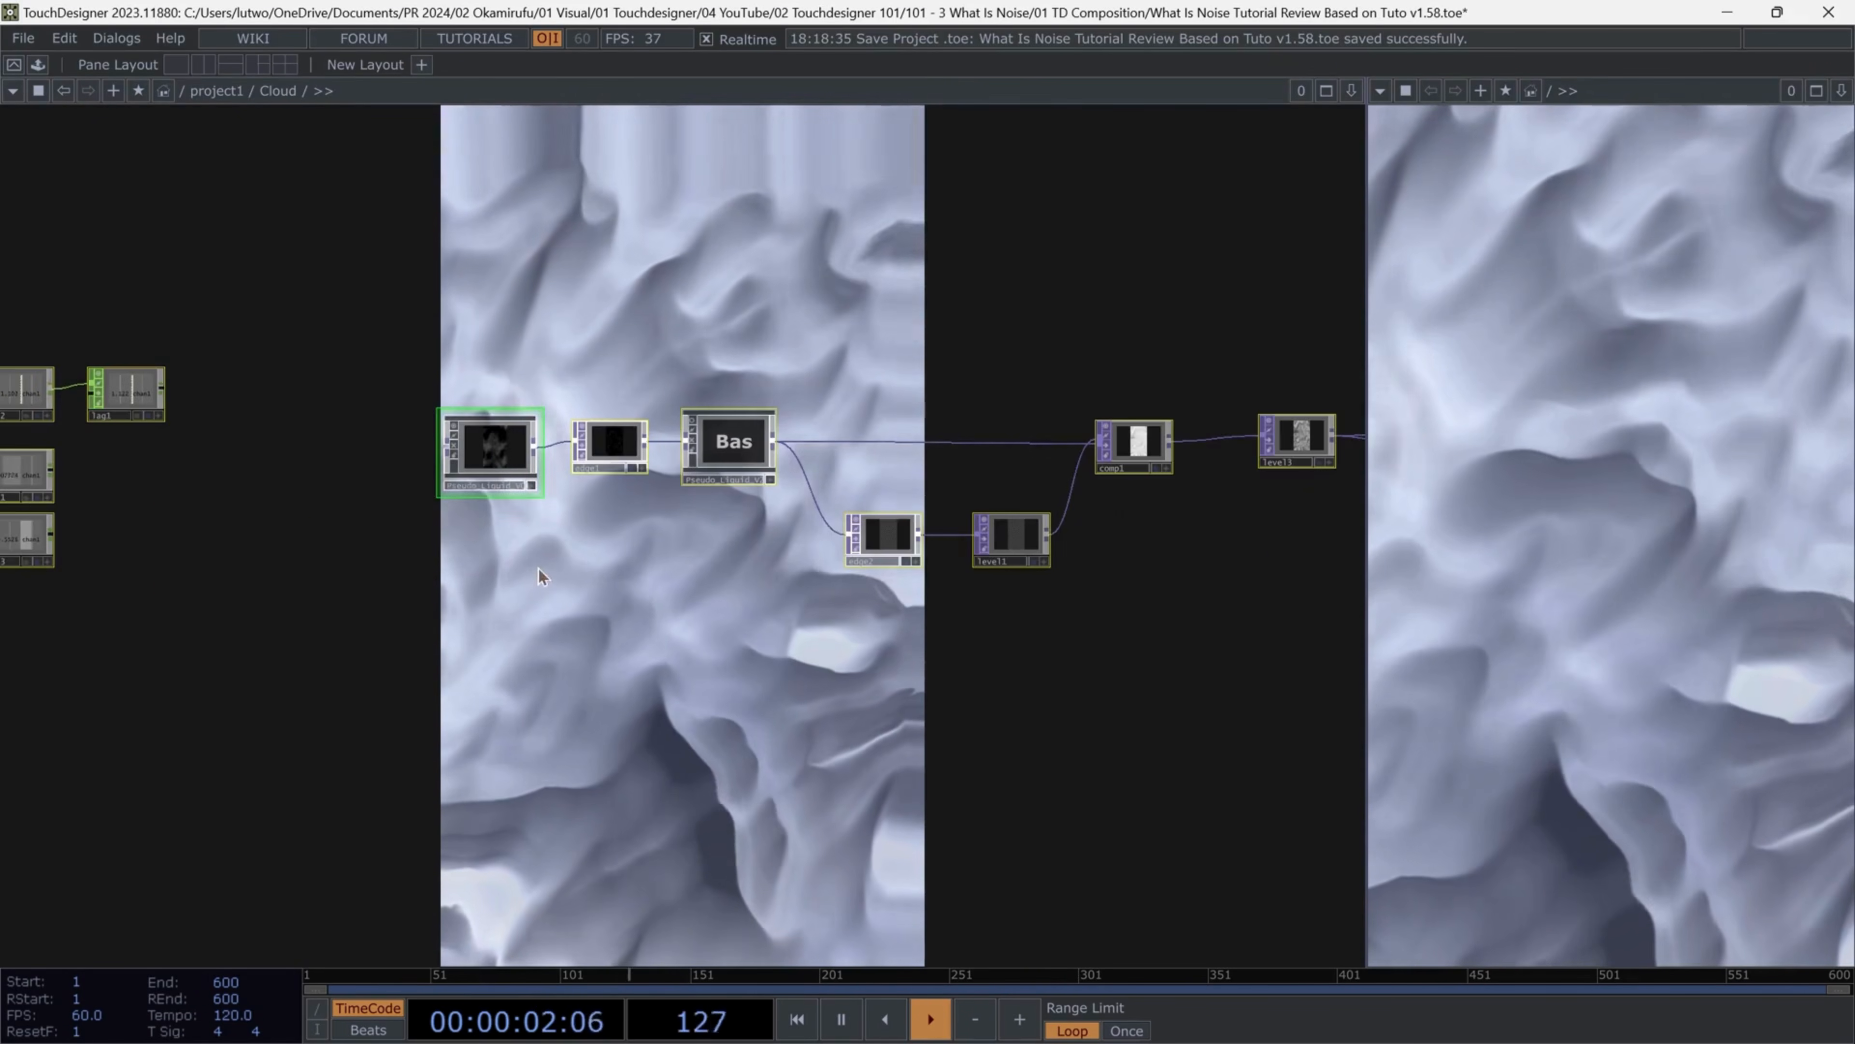
scroll(504, 497, up, 5)
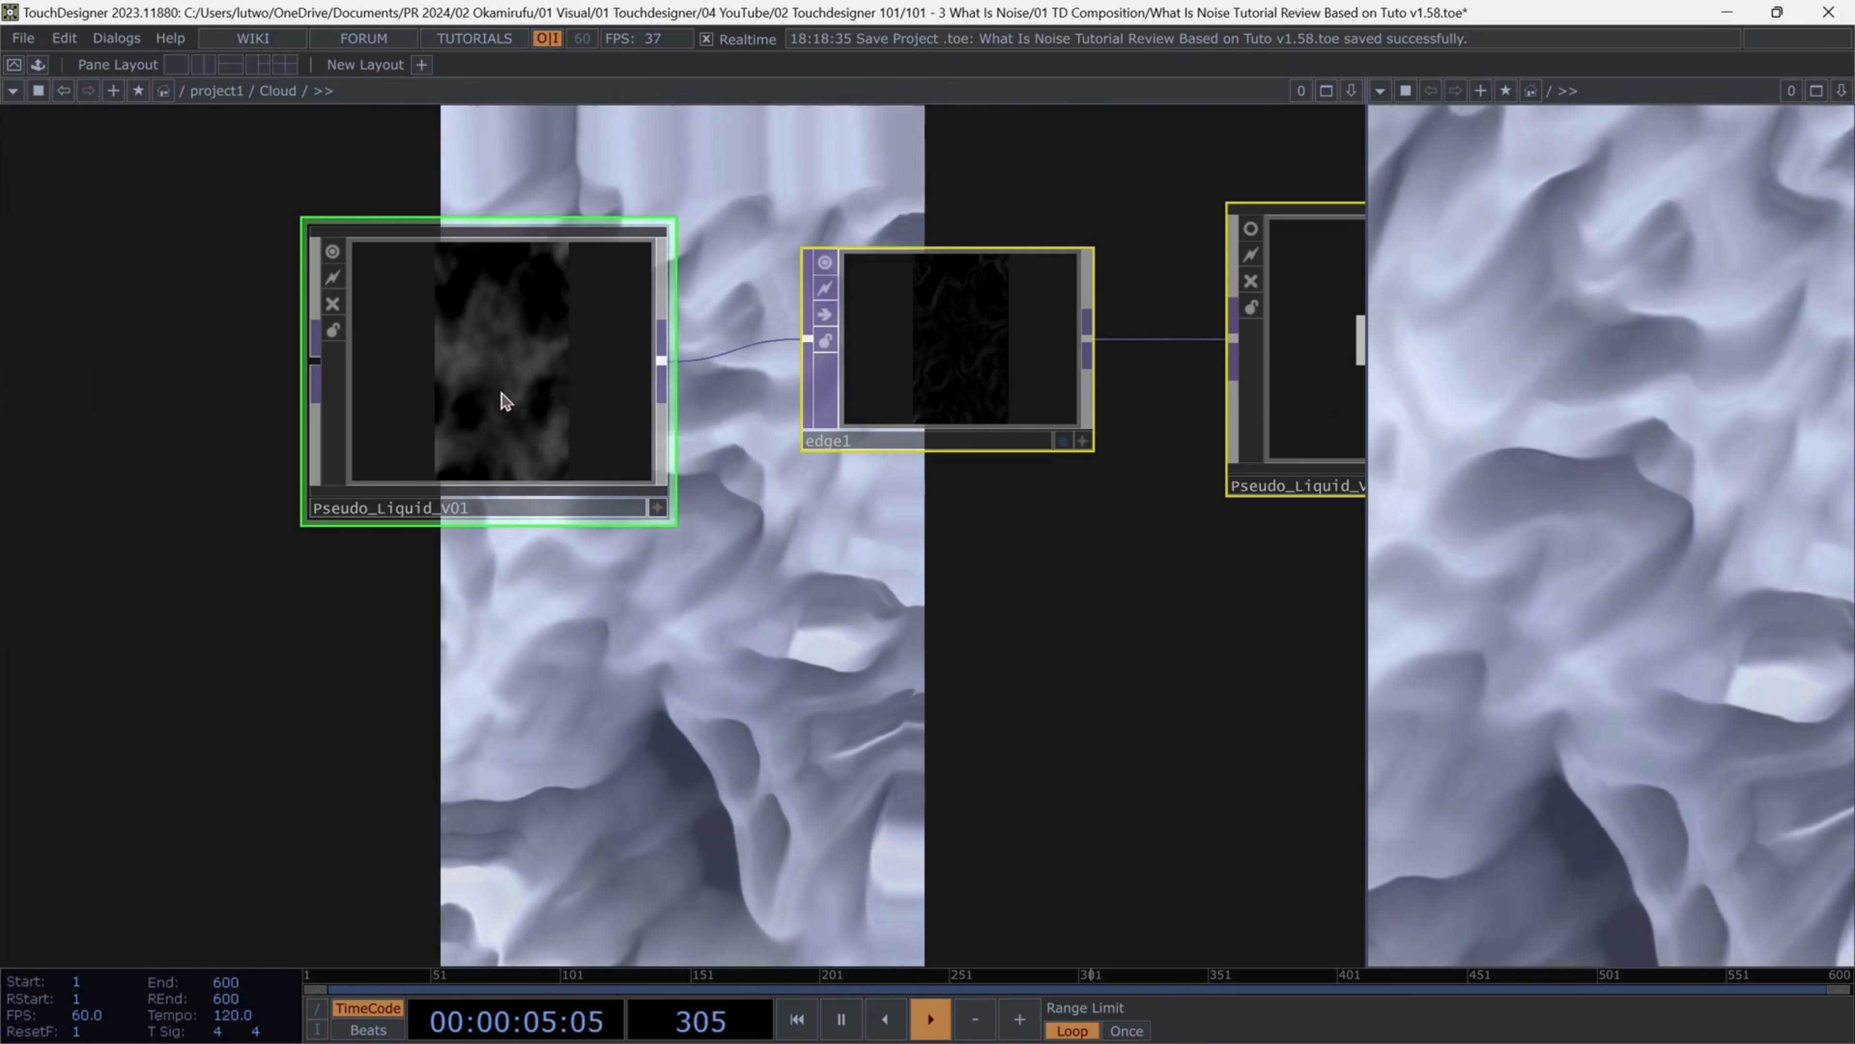
click(465, 433)
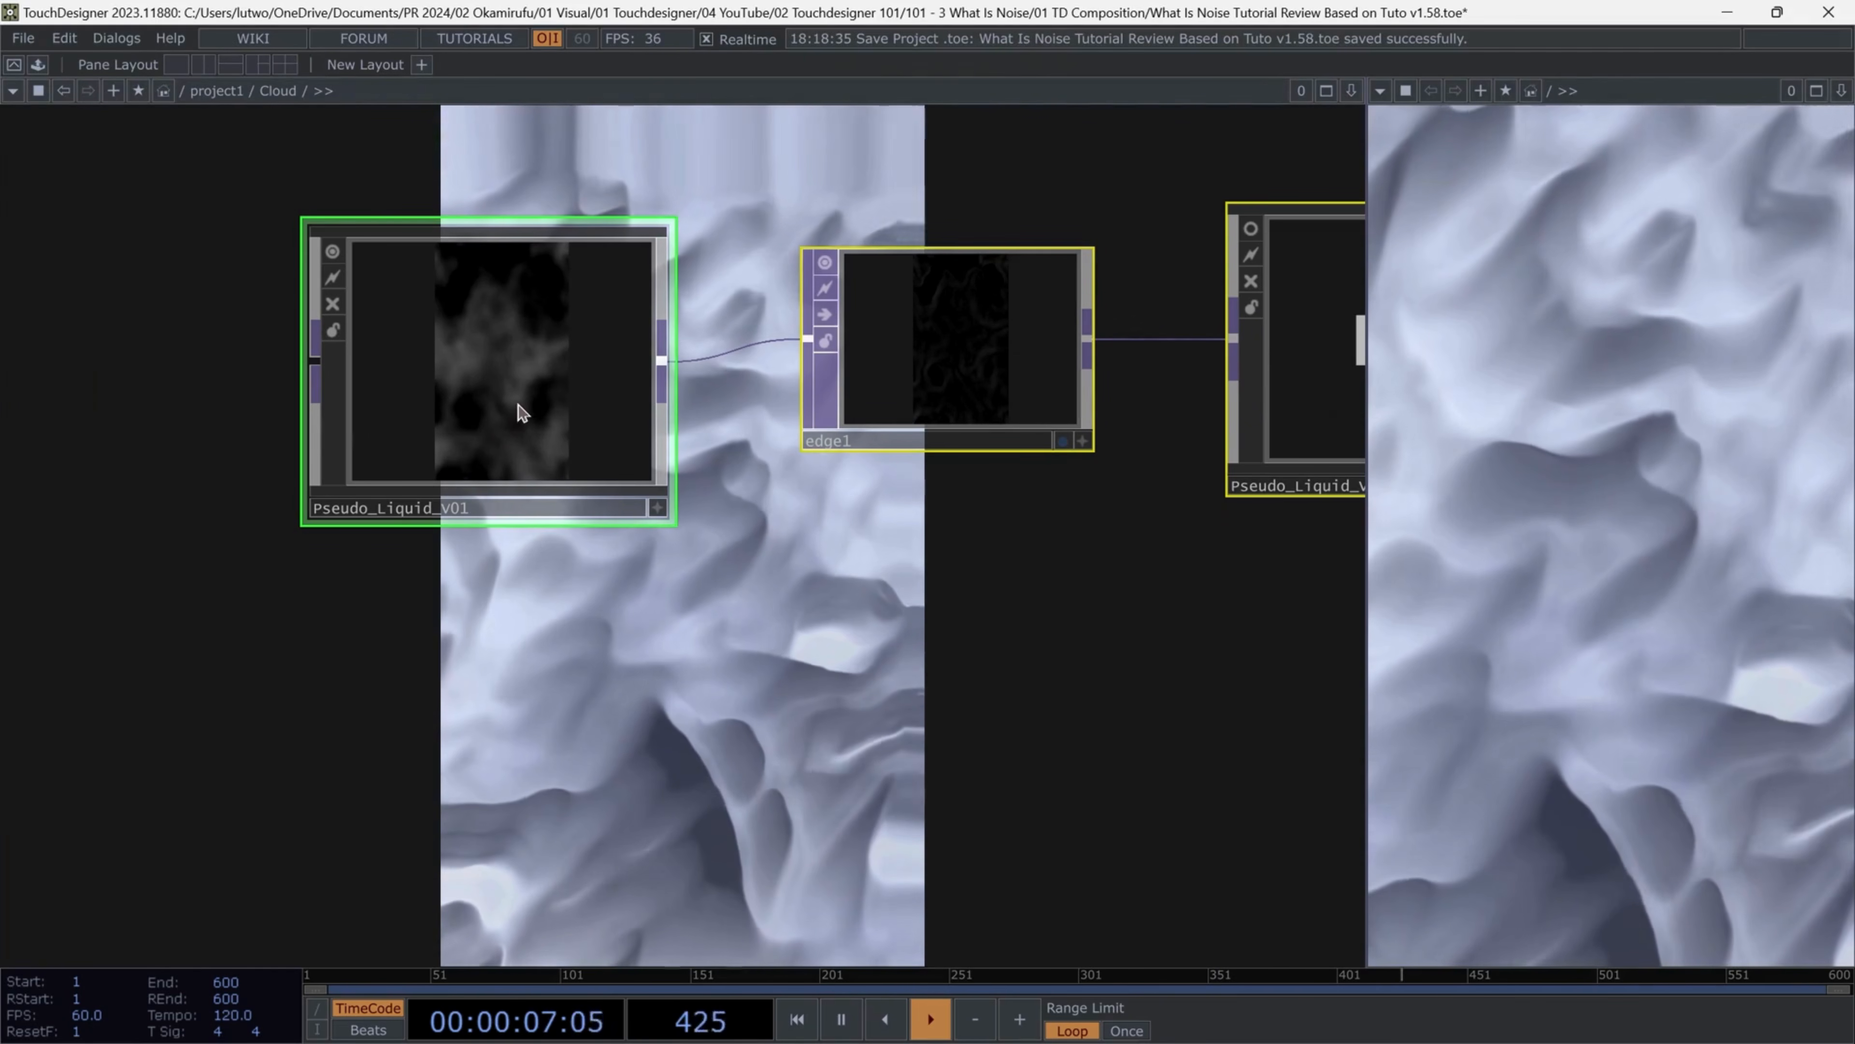
scroll(447, 566, down, 6)
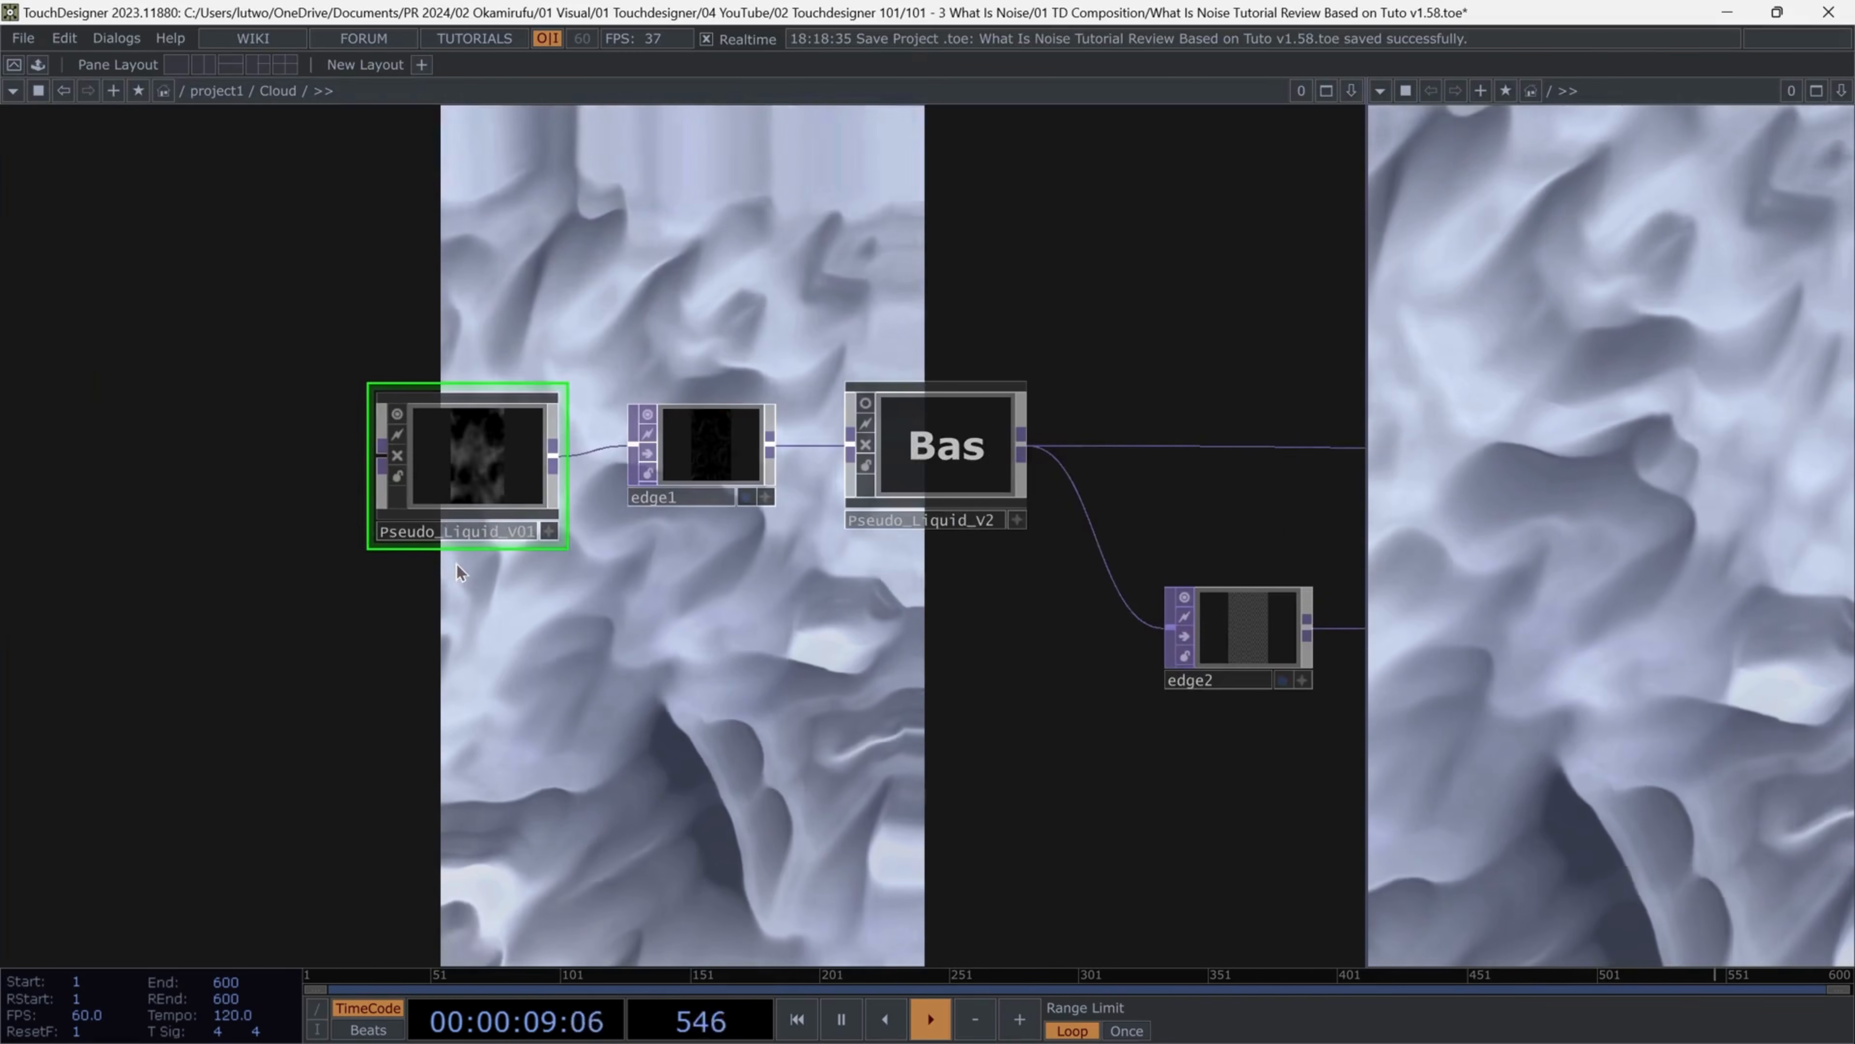
Follow the rest of the Cloud network past edge2, then return to project1 and look over the Noise 101 and Audios groups
middle_drag(562, 593, 592, 601)
drag(842, 680, 680, 652)
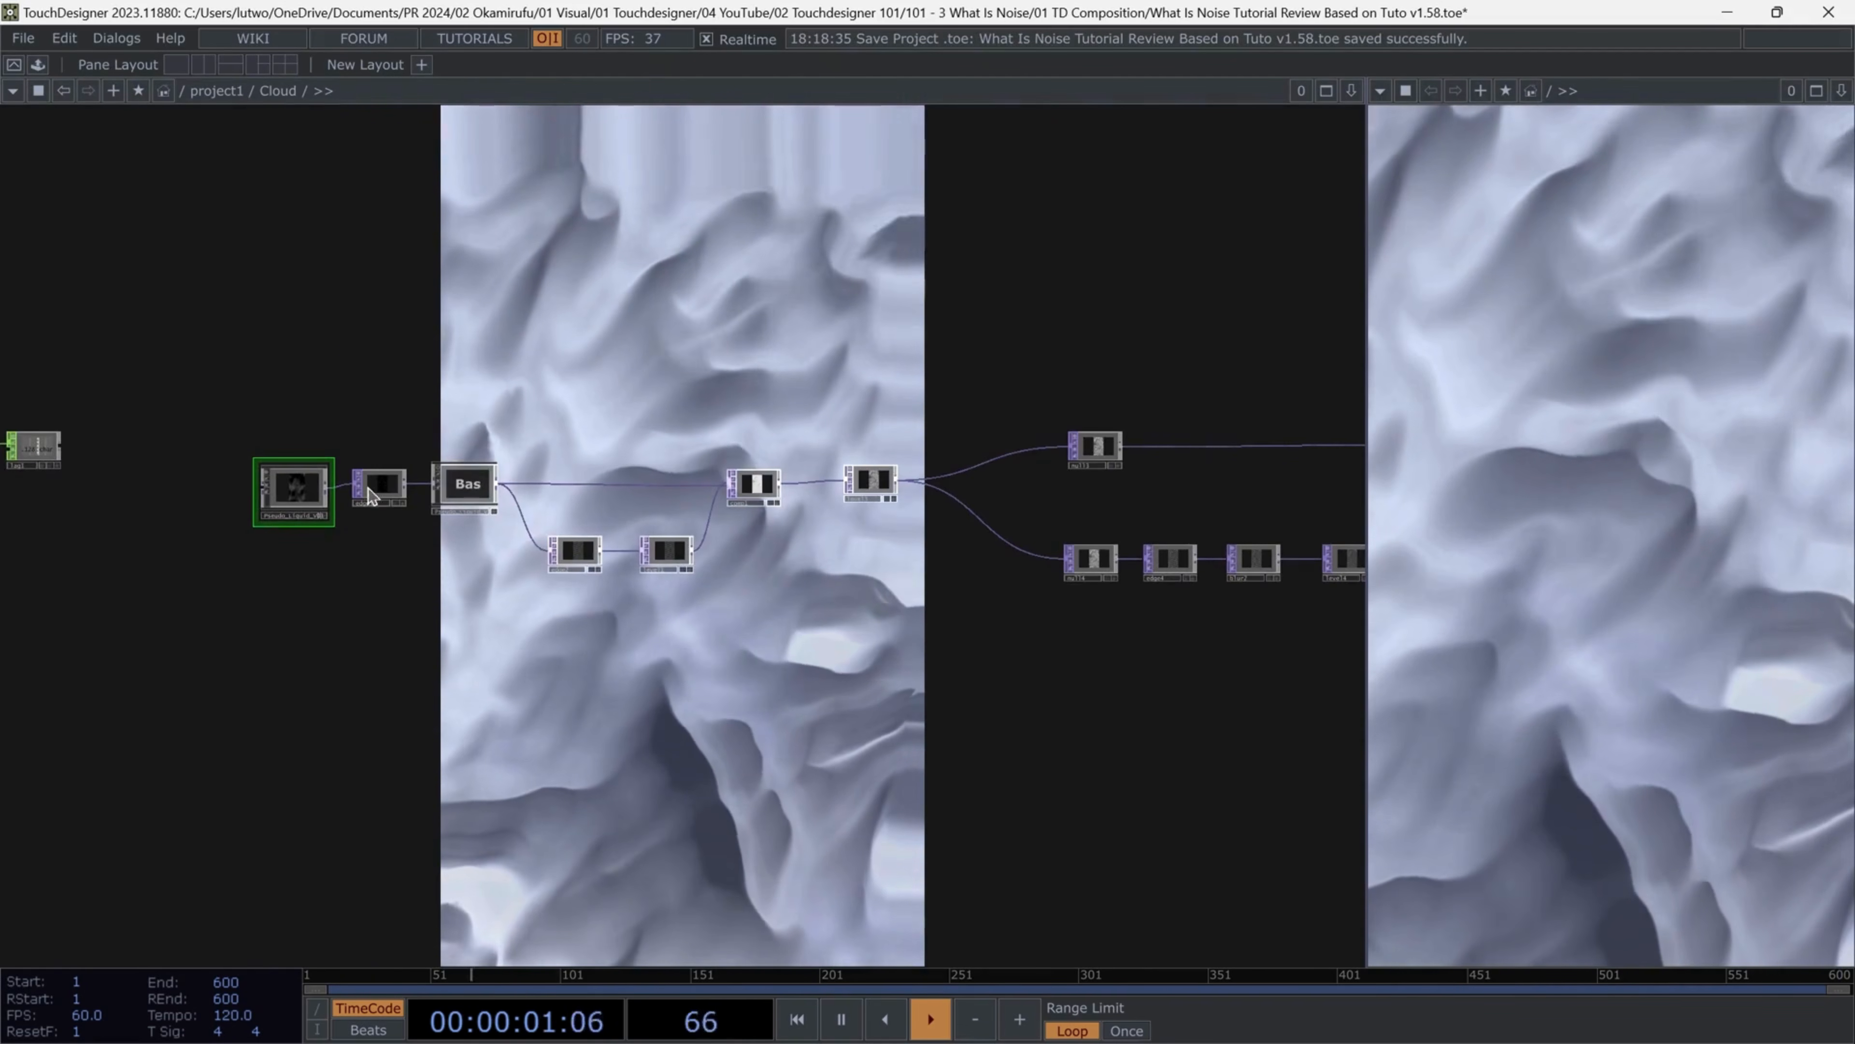
middle_drag(382, 499, 563, 631)
drag(954, 546, 860, 582)
drag(978, 690, 652, 679)
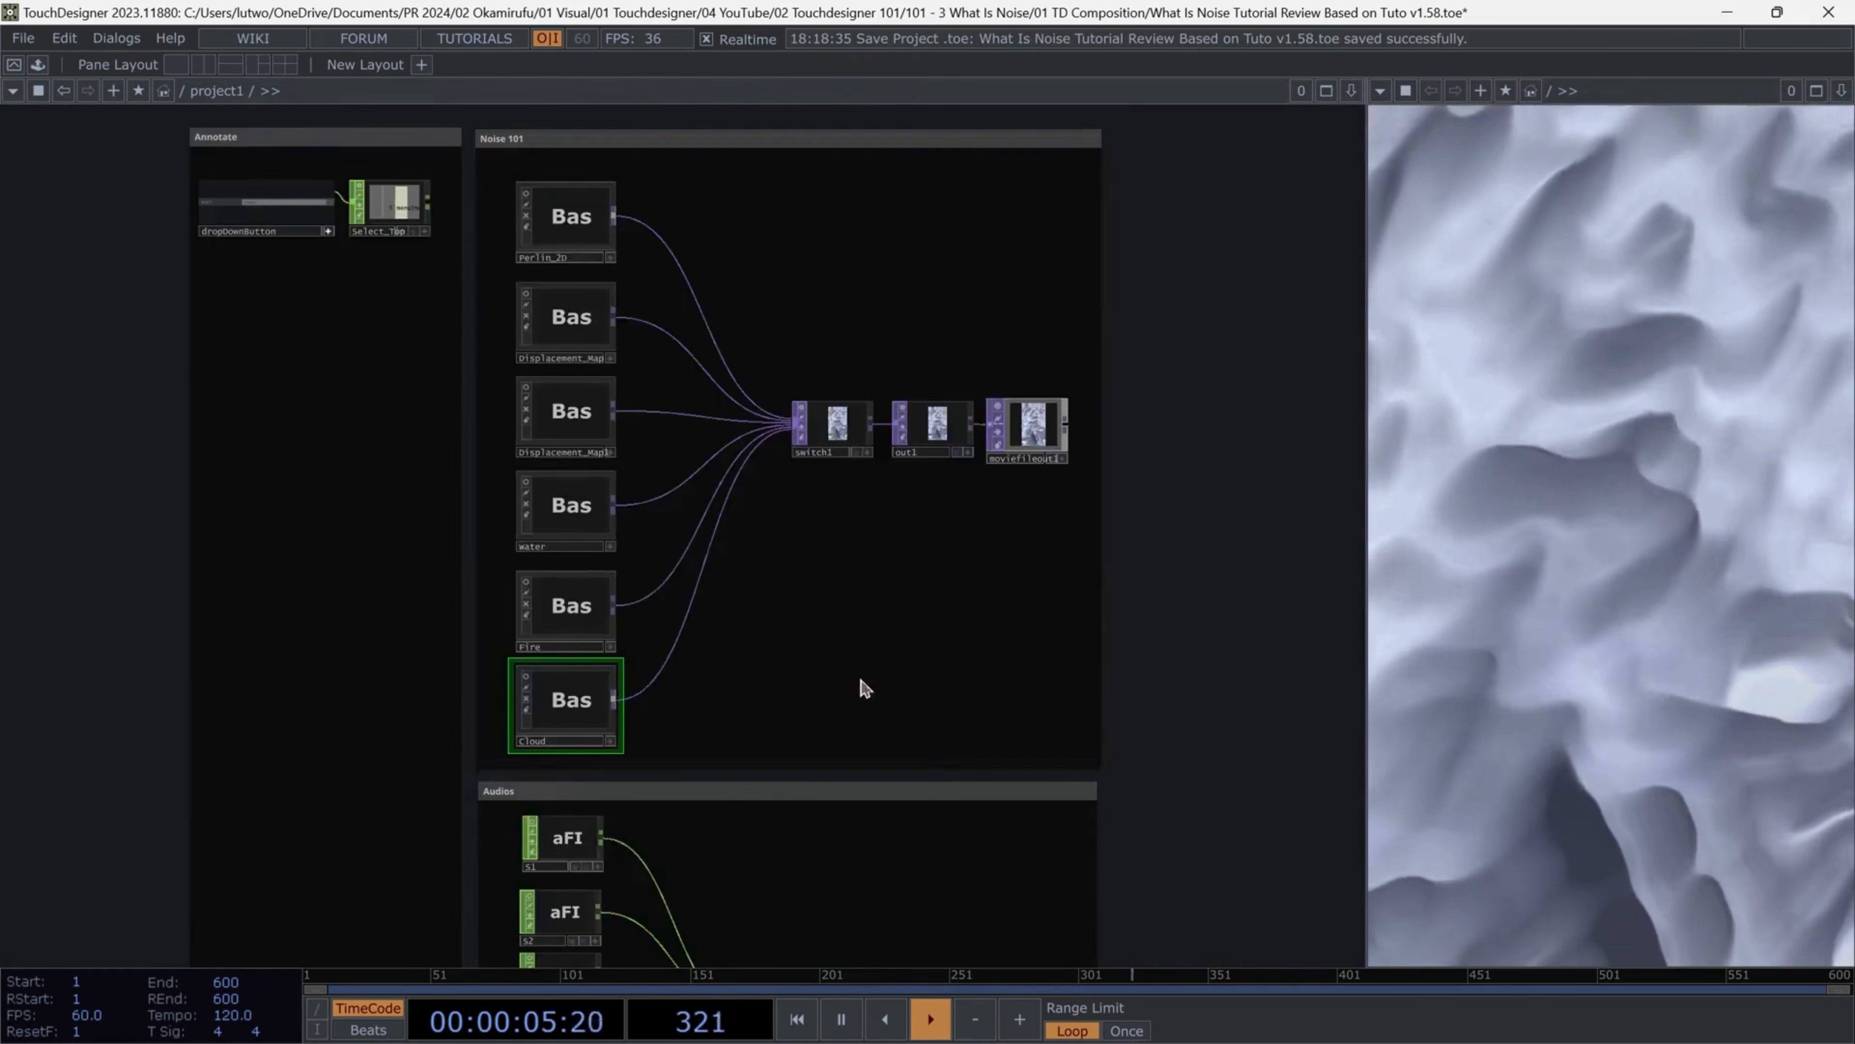
scroll(866, 687, down, 6)
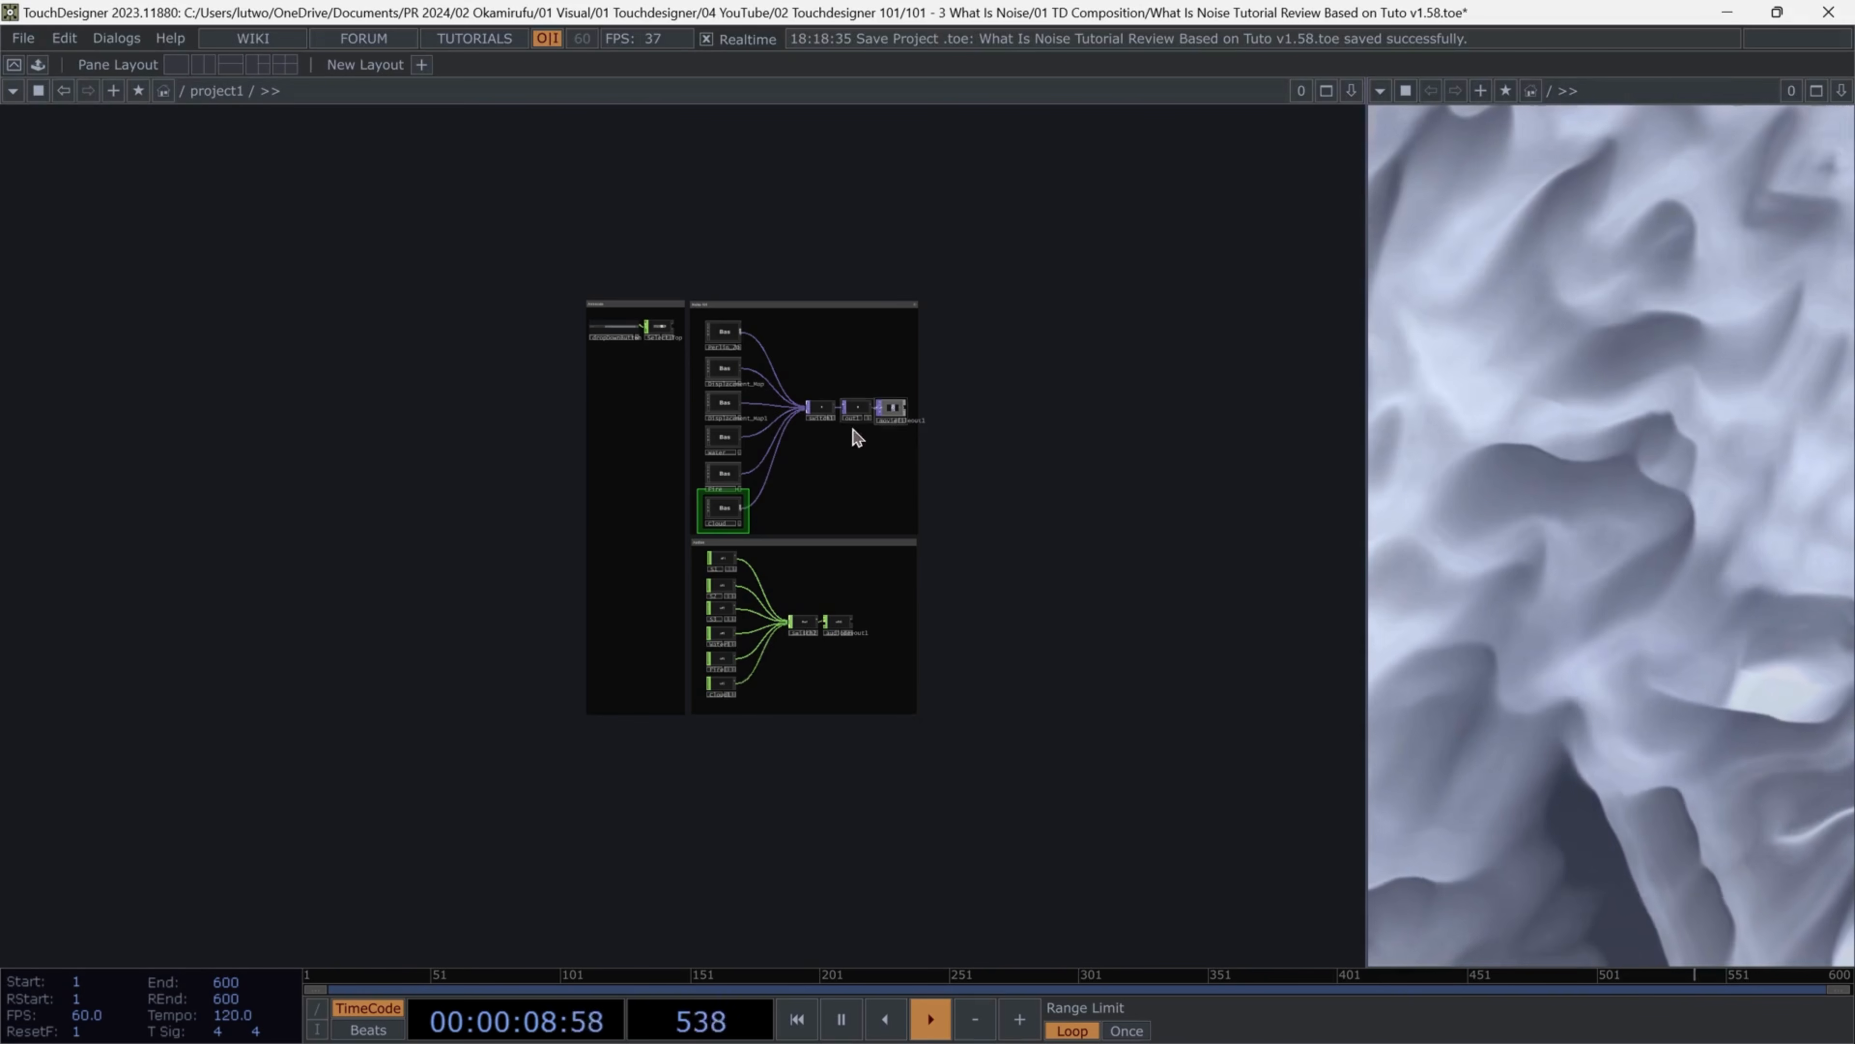
scroll(1084, 402, up, 6)
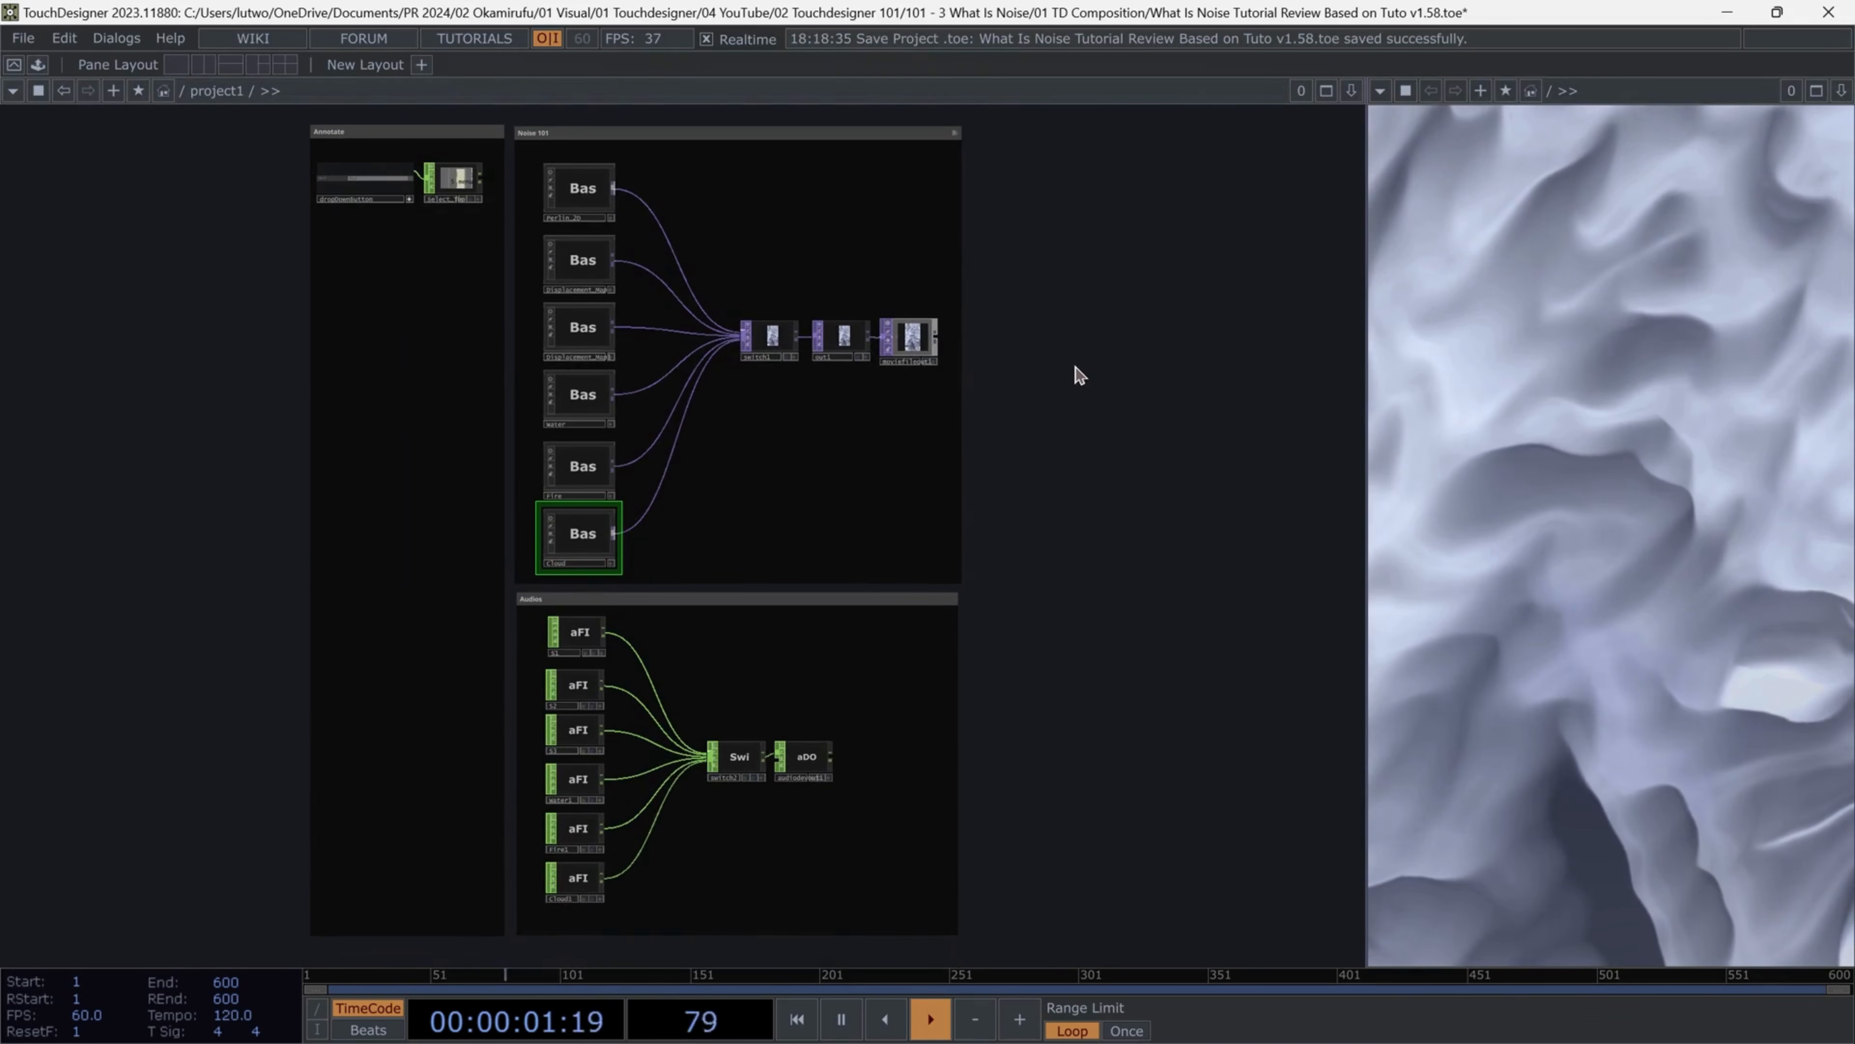